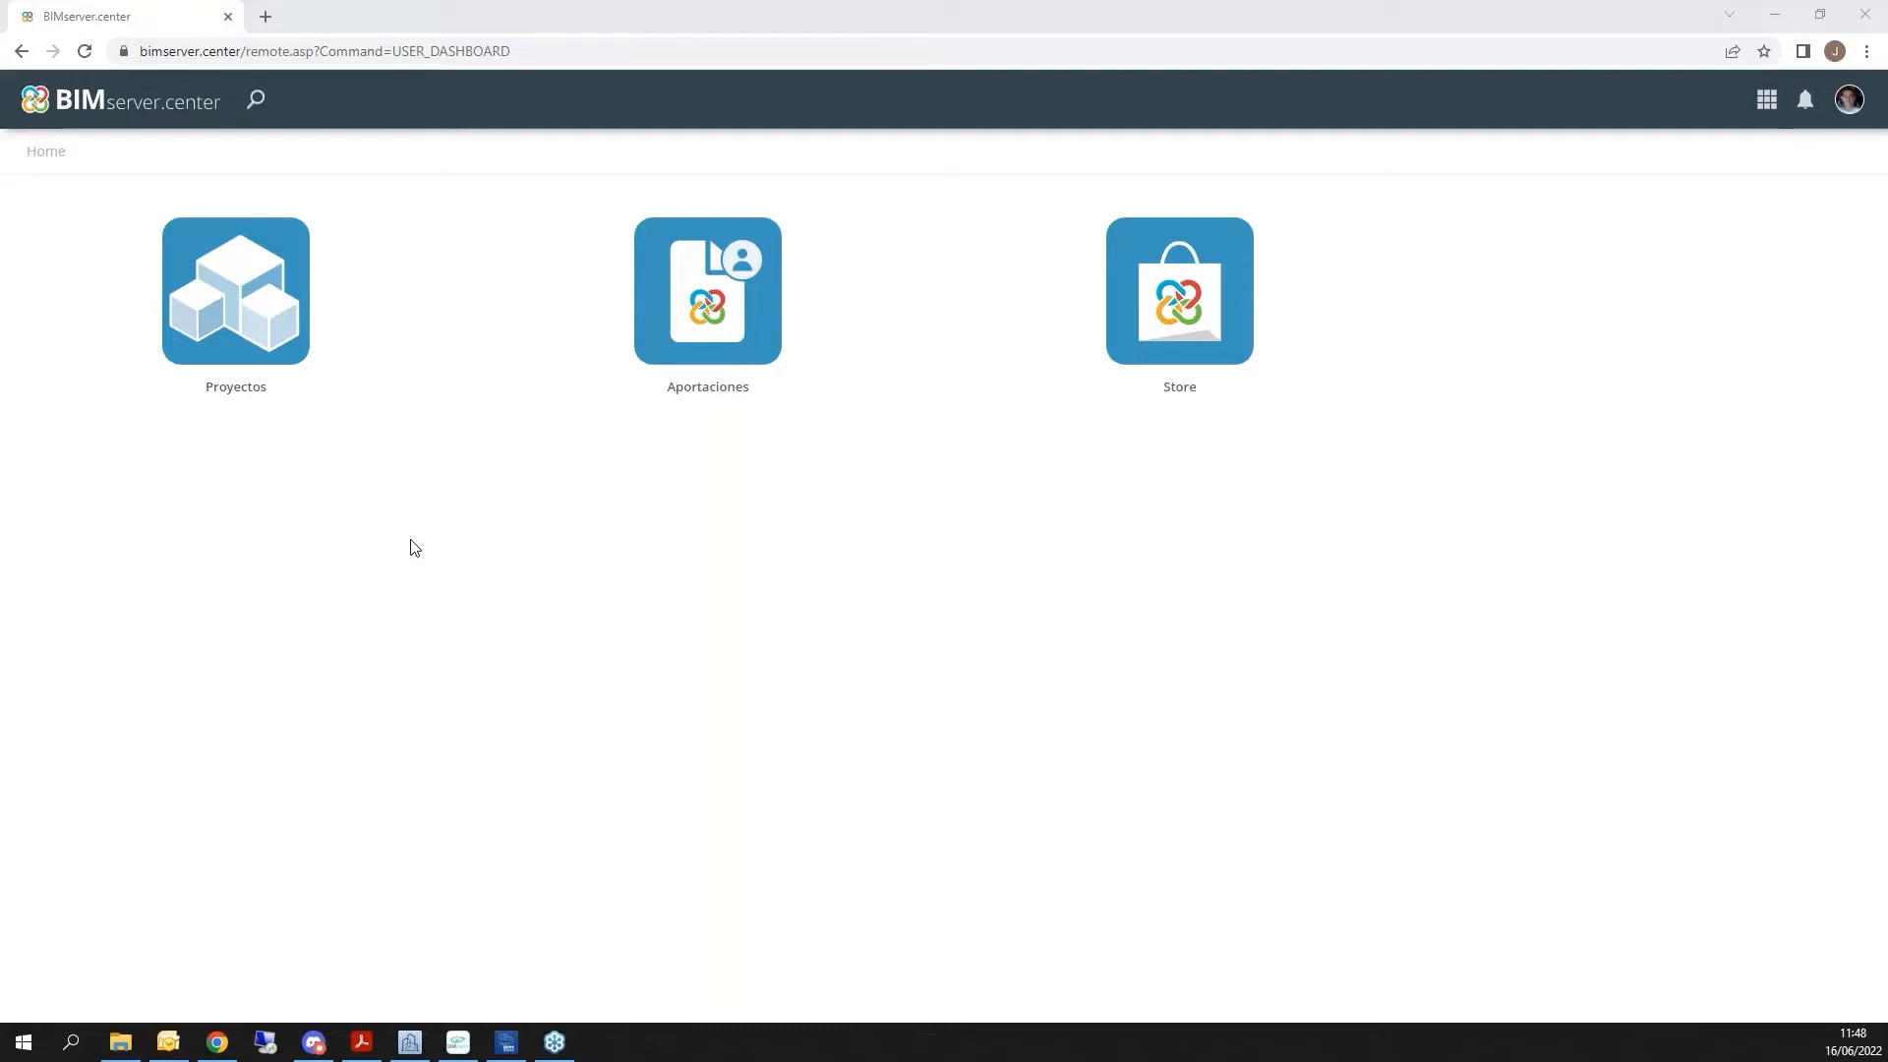
Search the BIMserver.center Store for isover and open the Open BIM ISOVER application page
click(1136, 240)
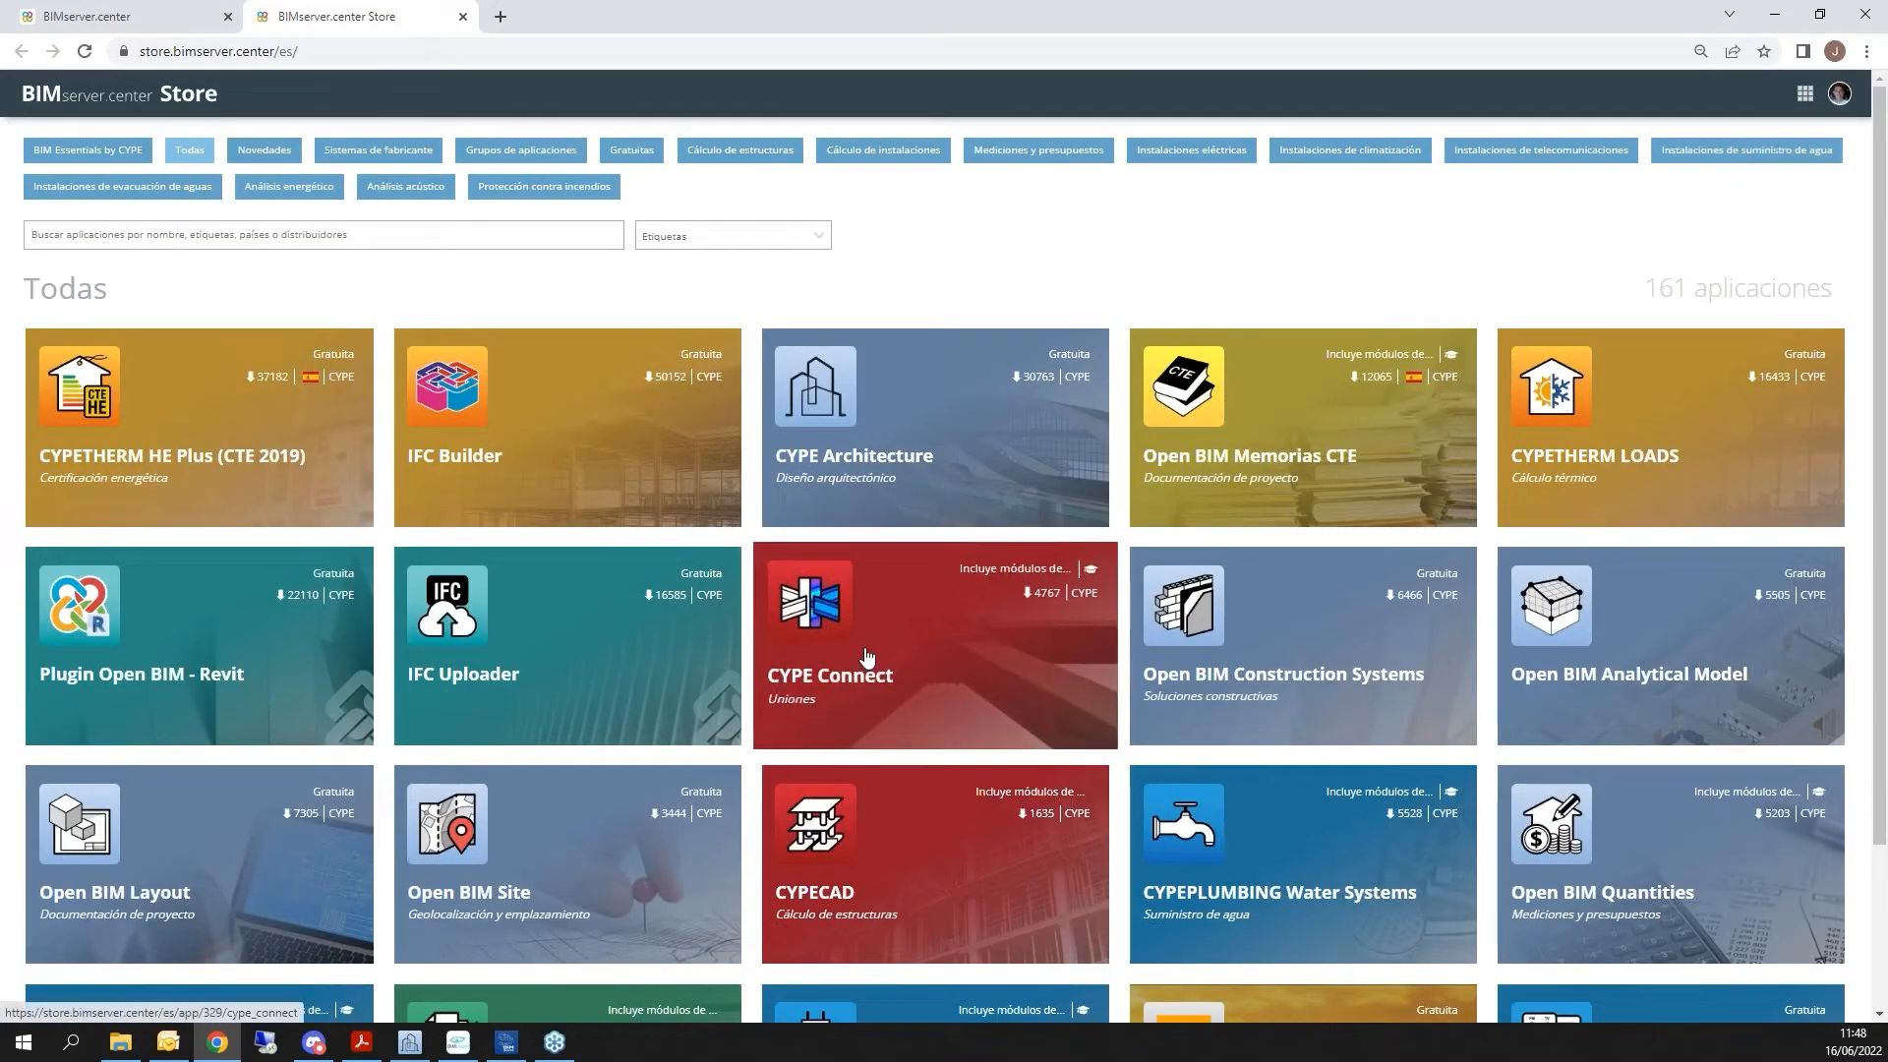
text(isover)
key(Return)
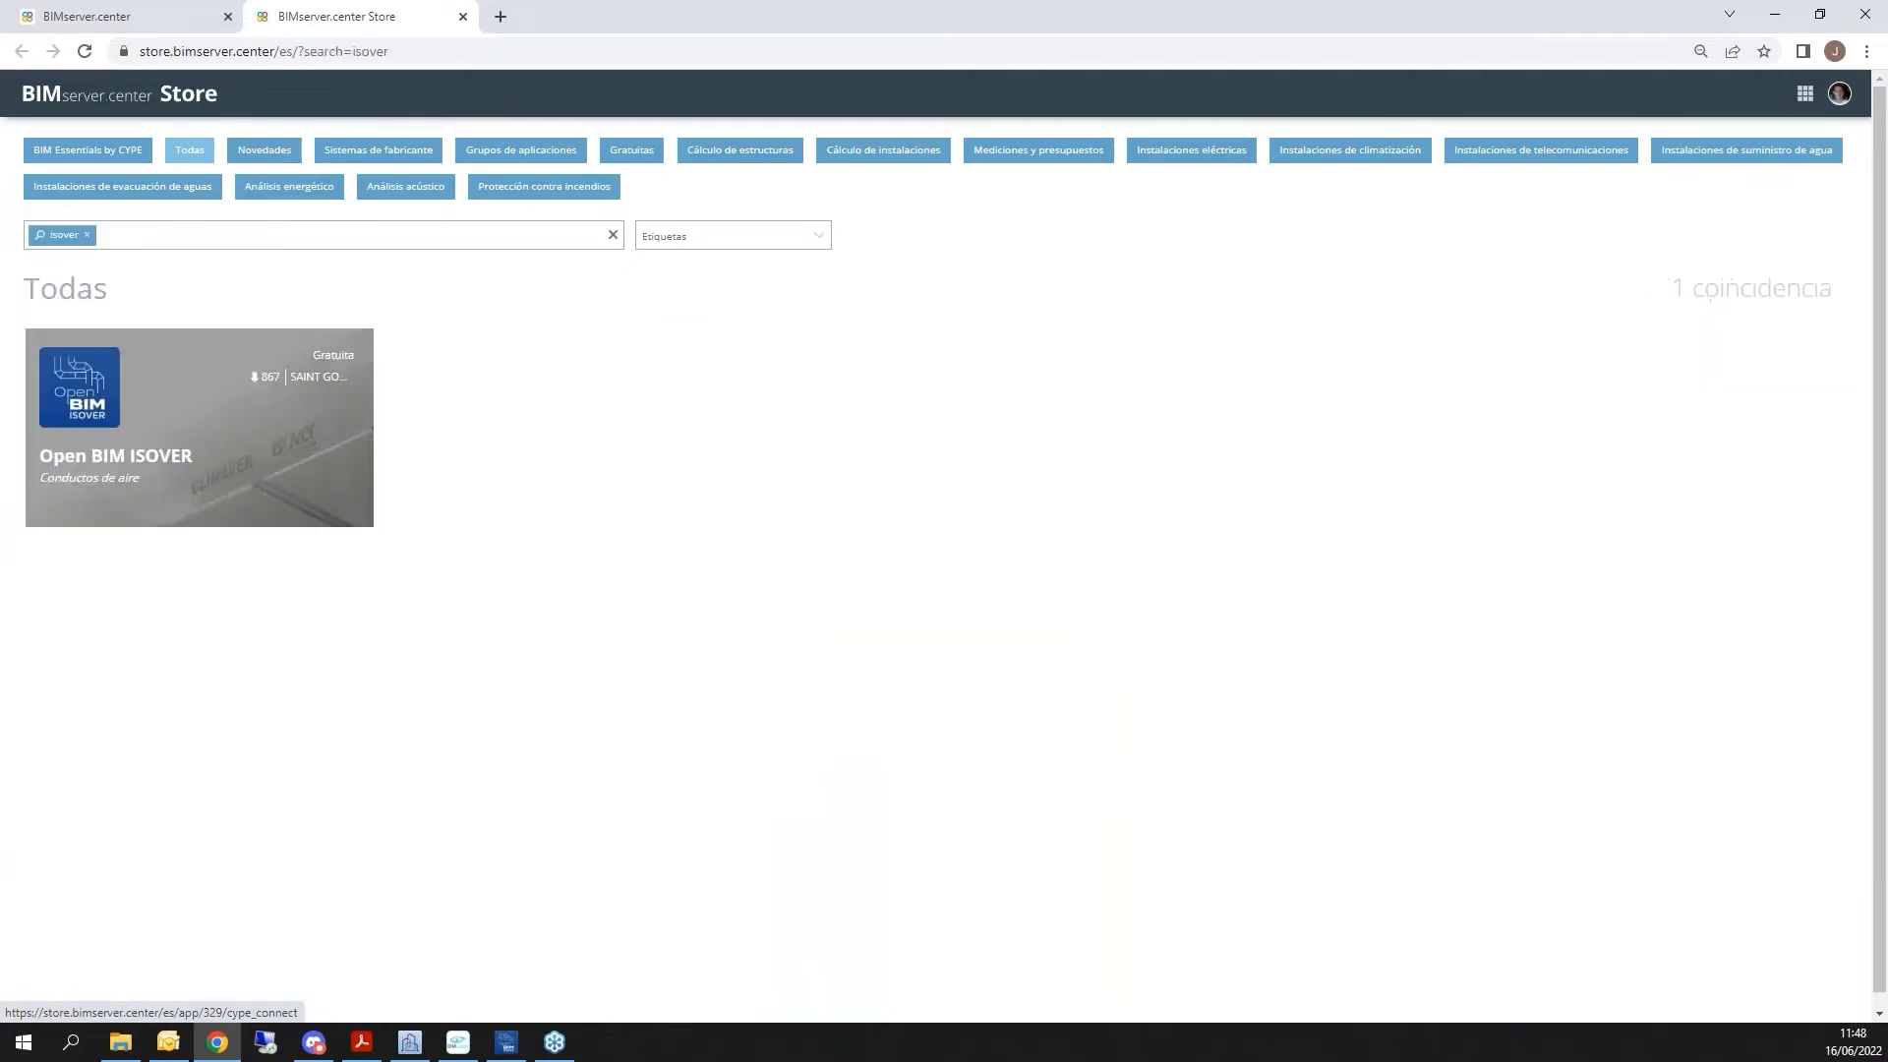
click(251, 423)
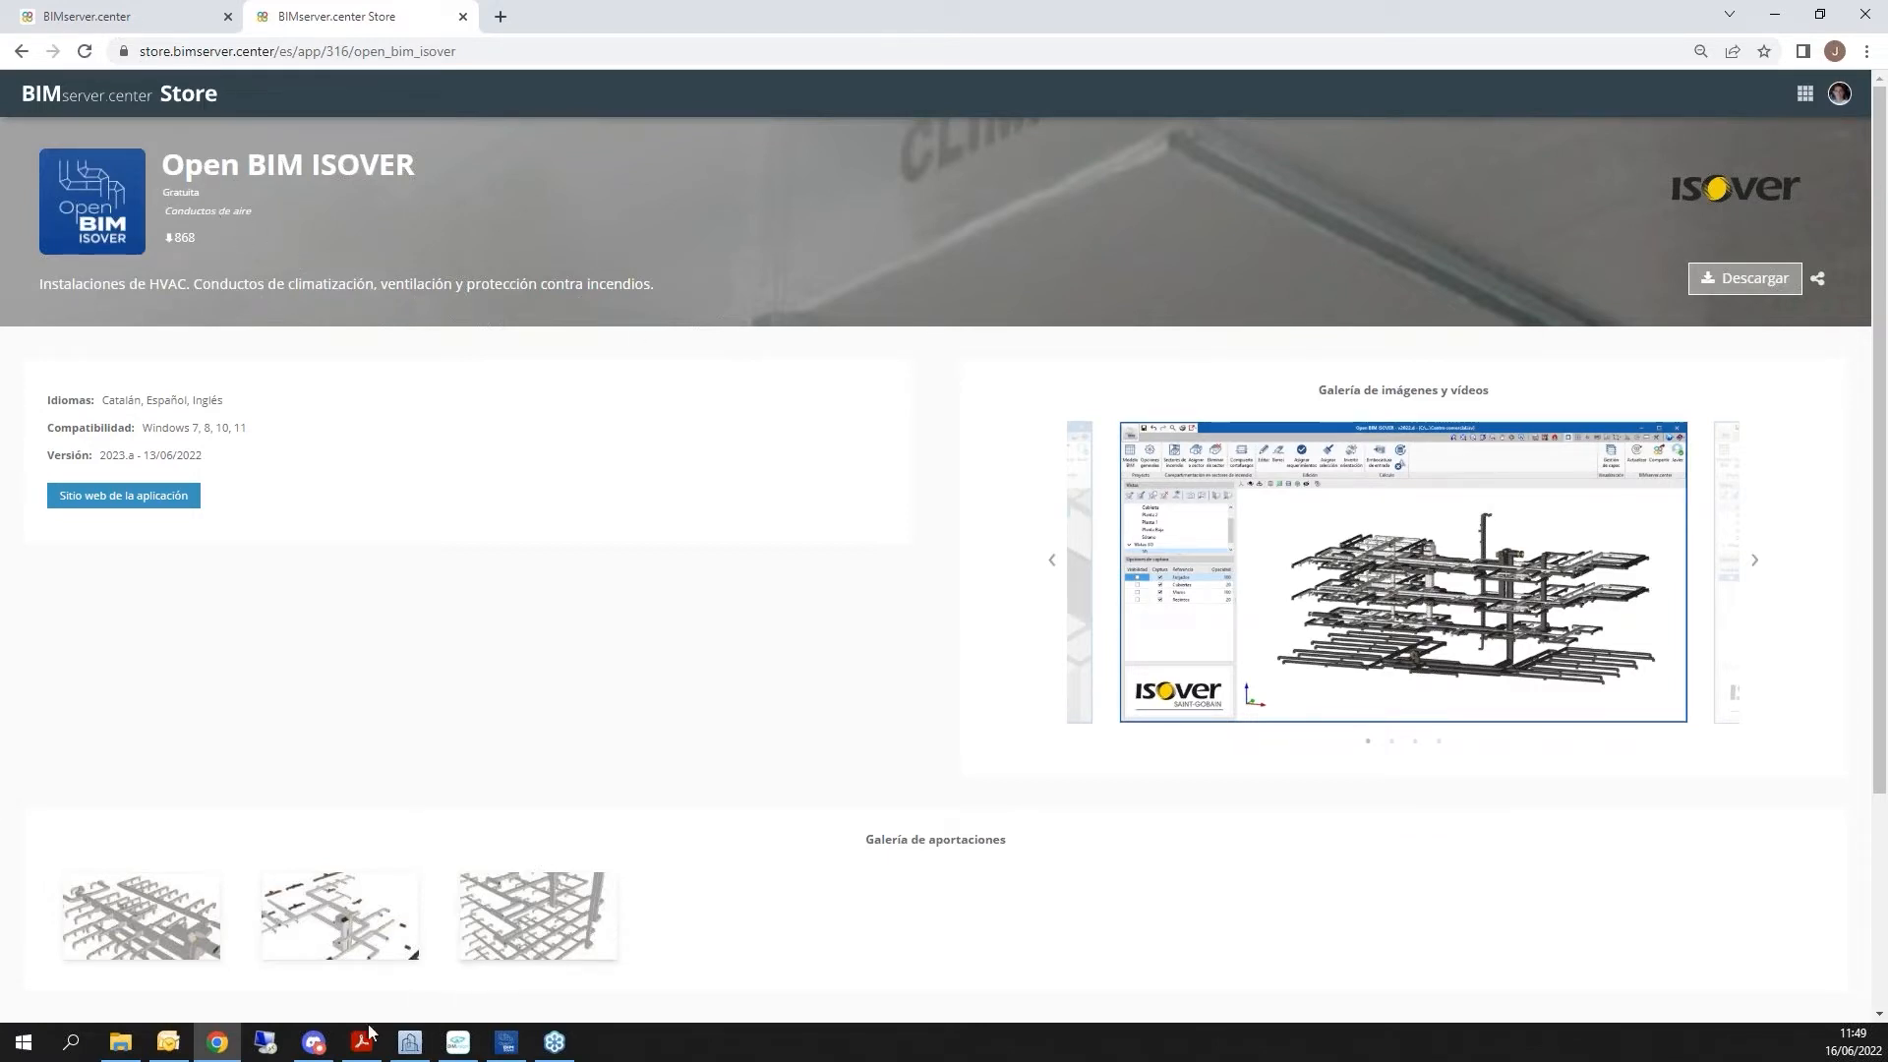
Examine the library building in CYPE Architecture and its duct network in BIMvision
click(410, 1044)
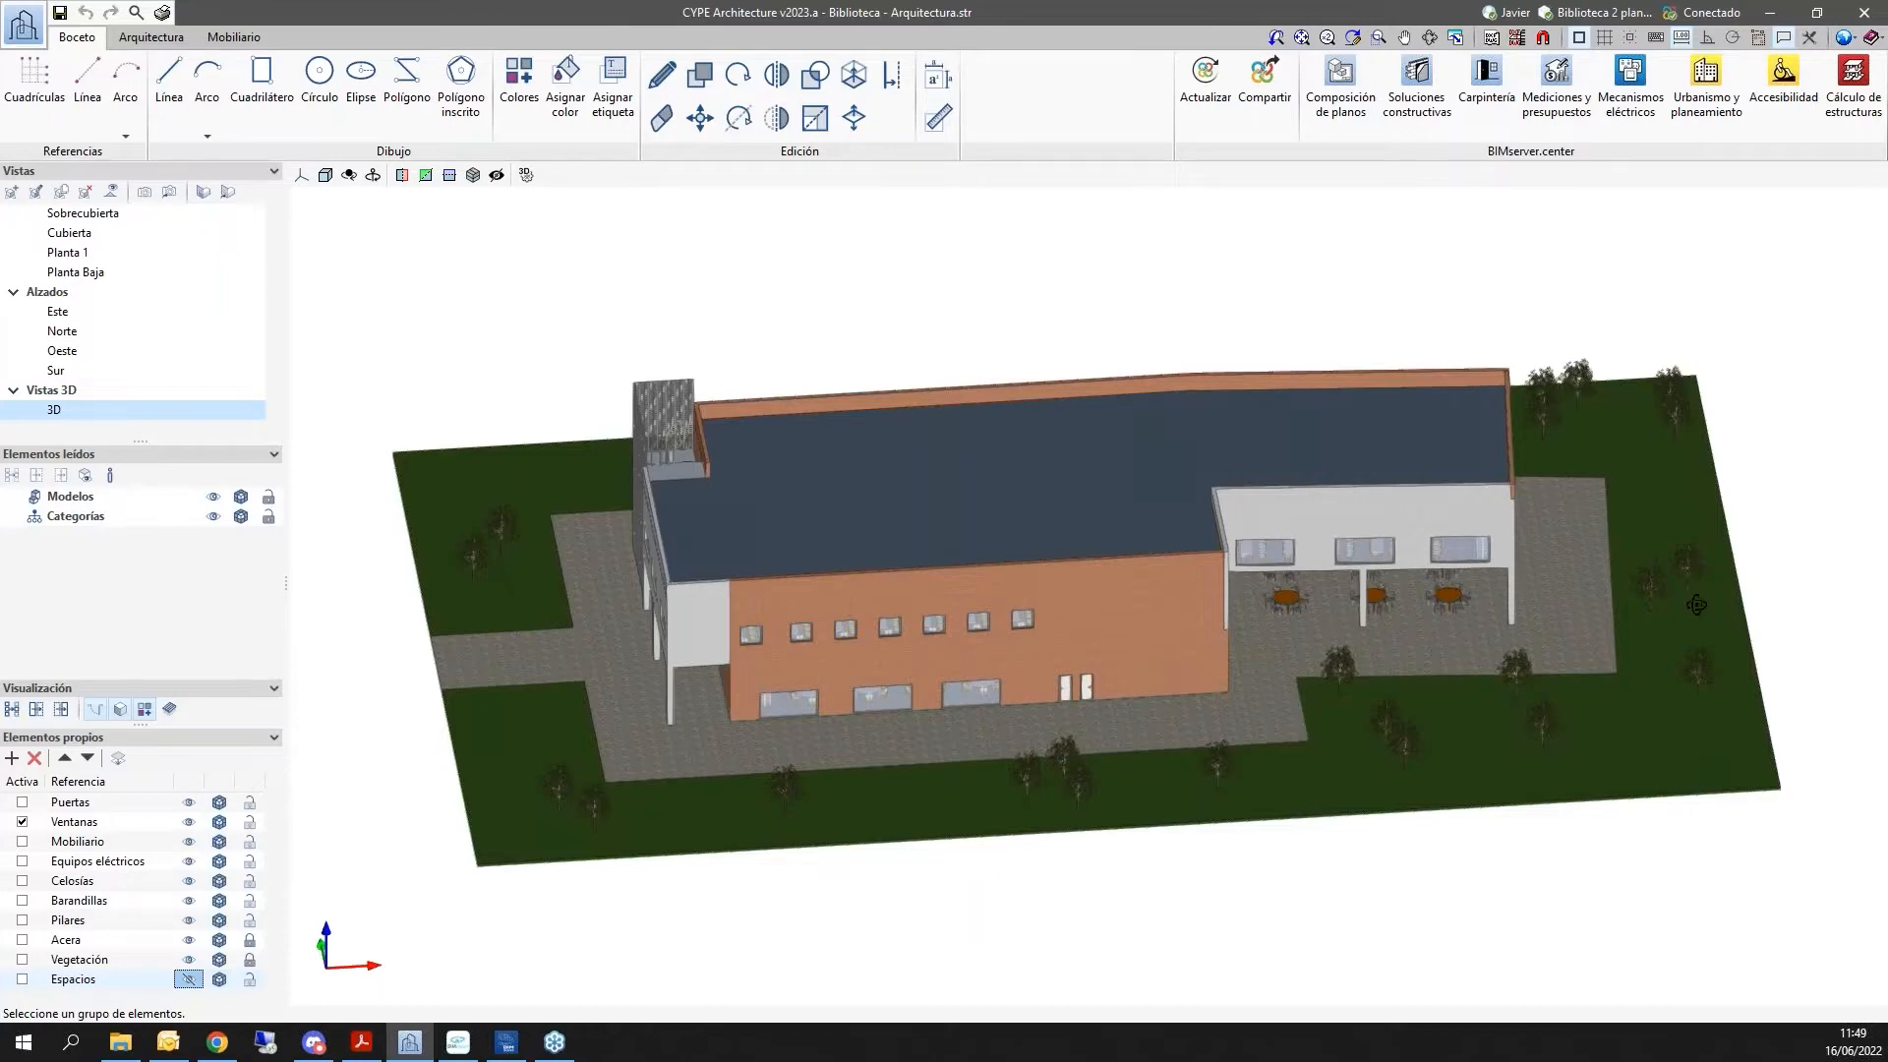
middle_drag(1699, 606, 1539, 561)
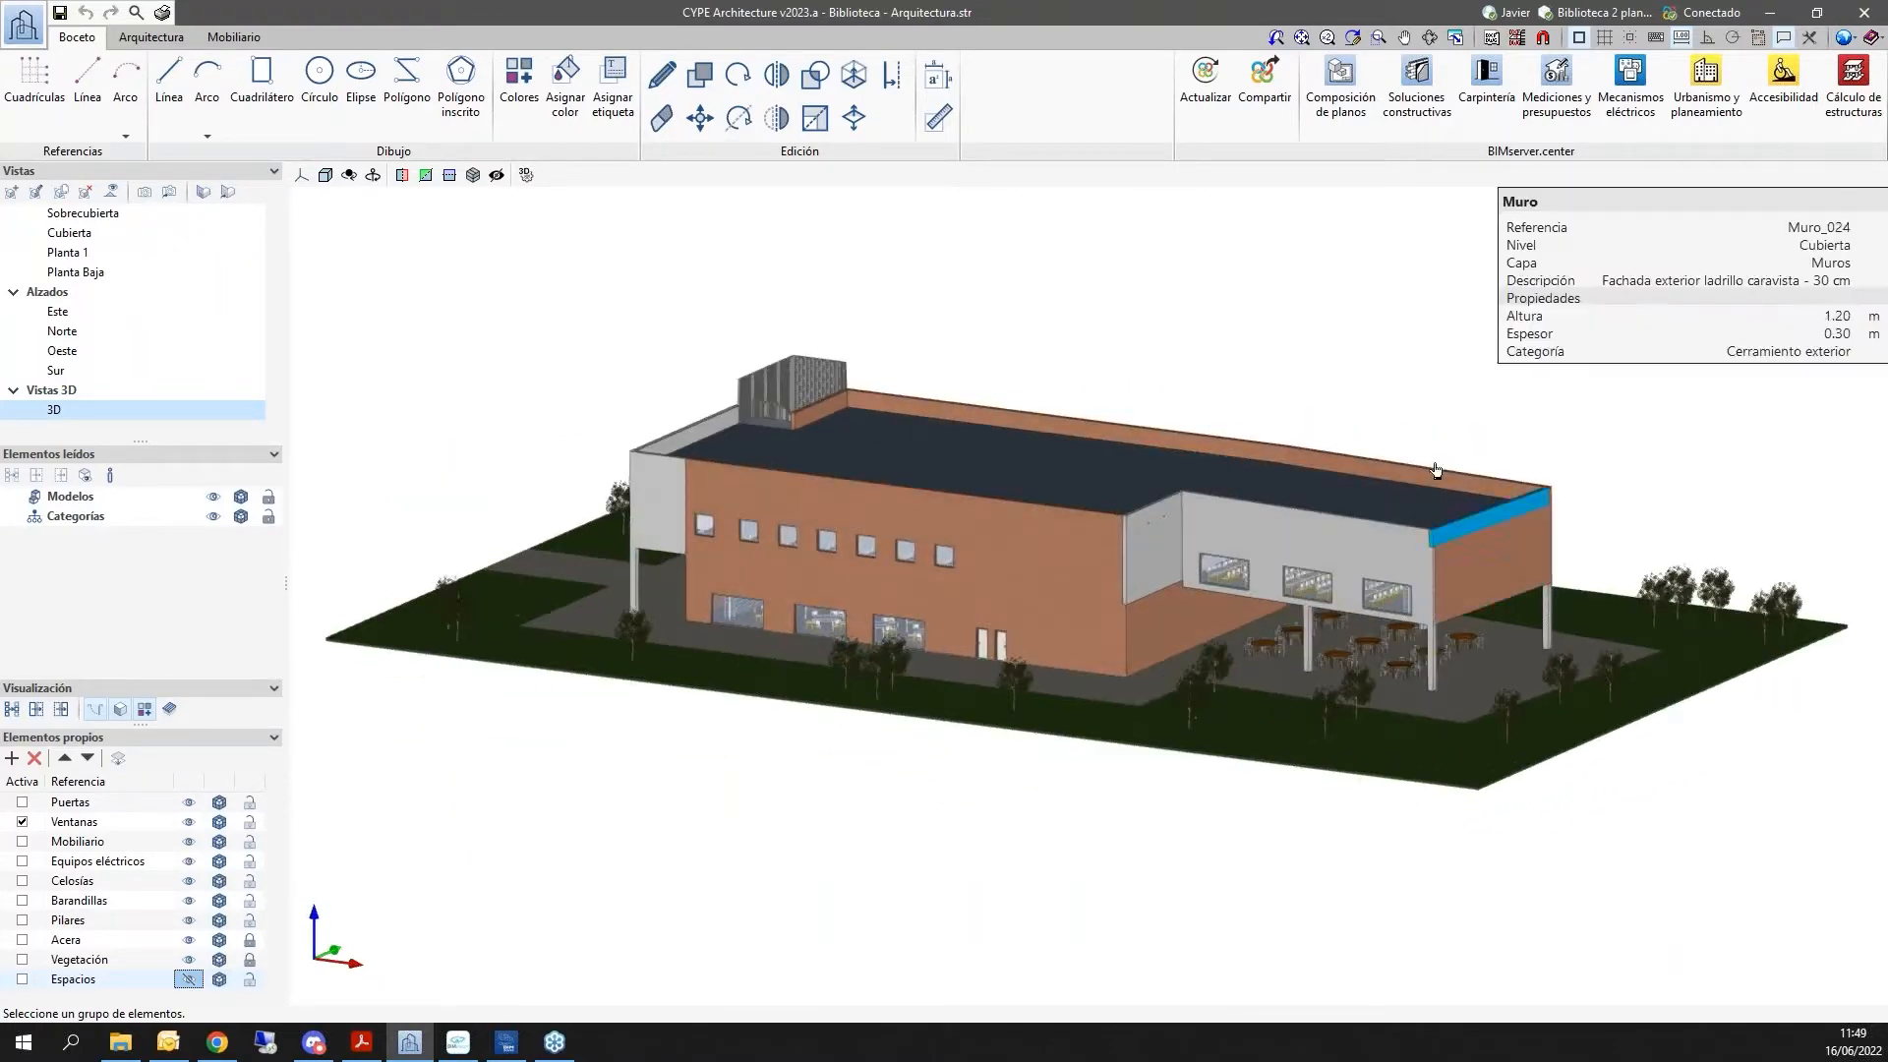
click(455, 1046)
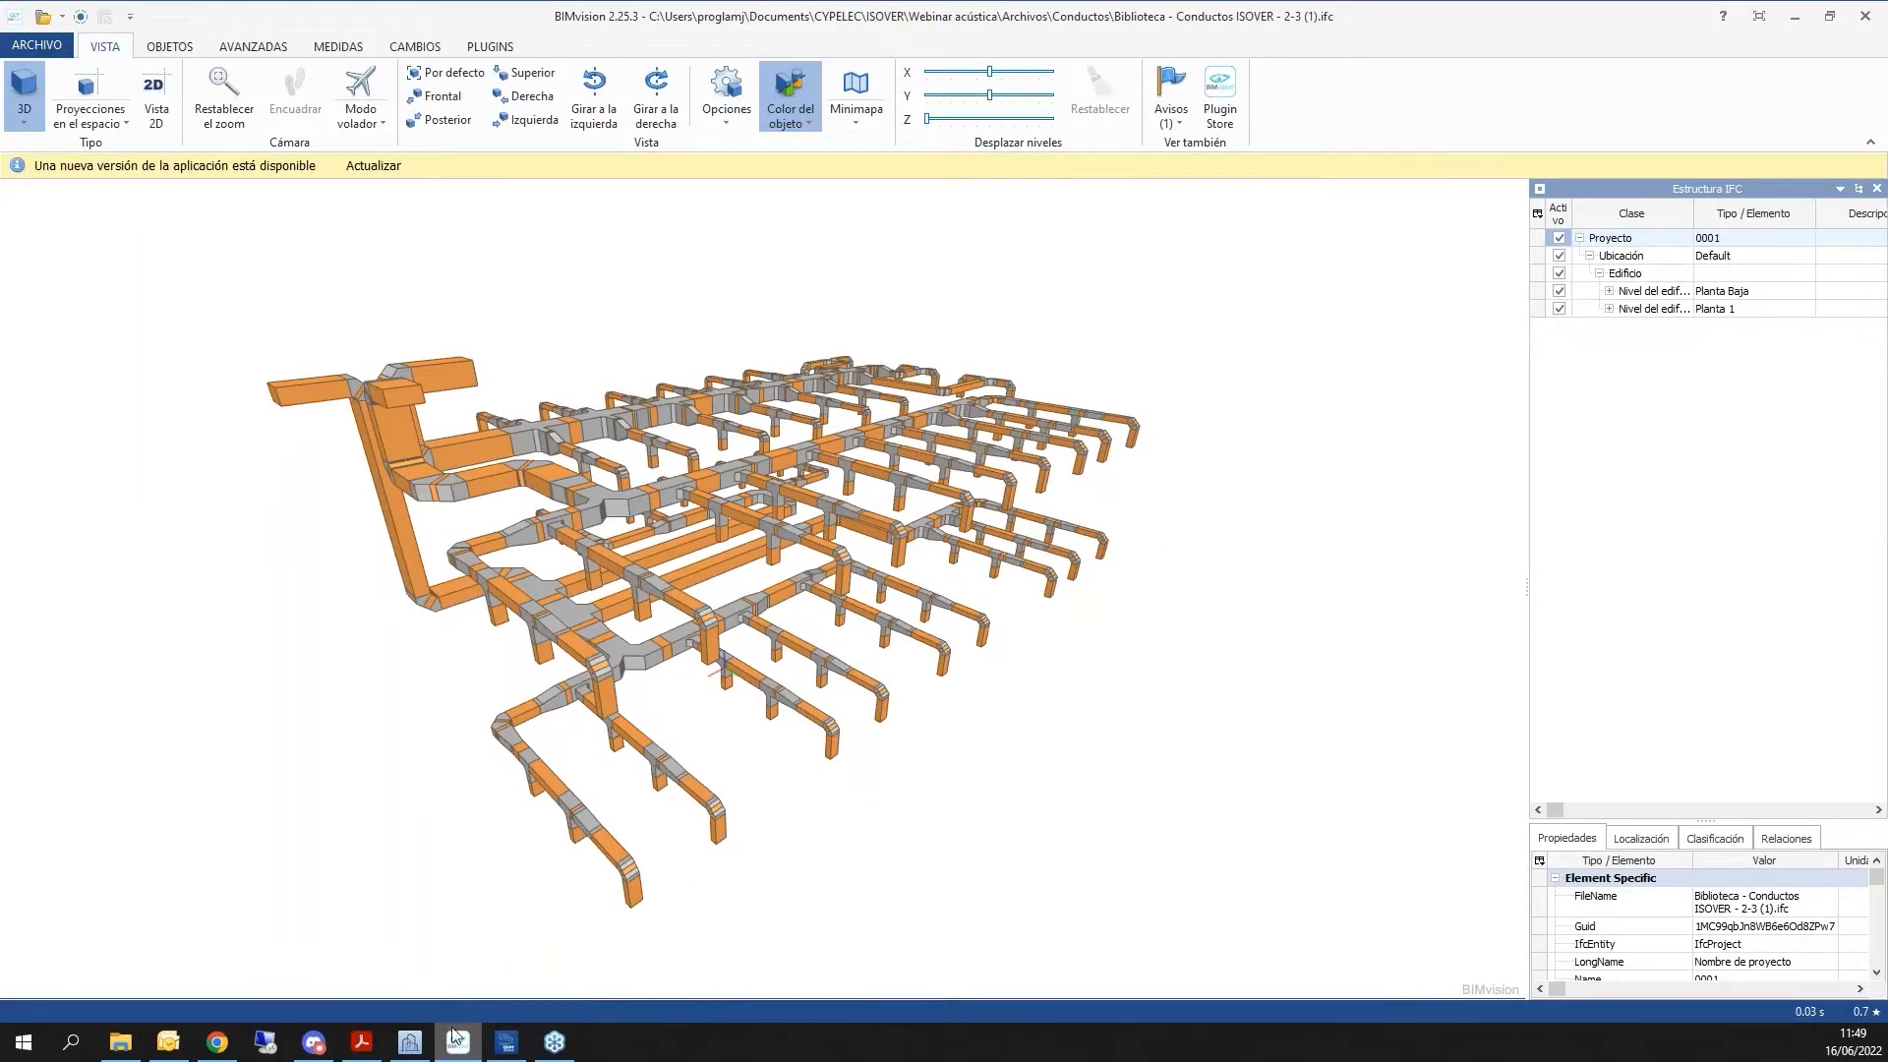
mouse_move(505, 1047)
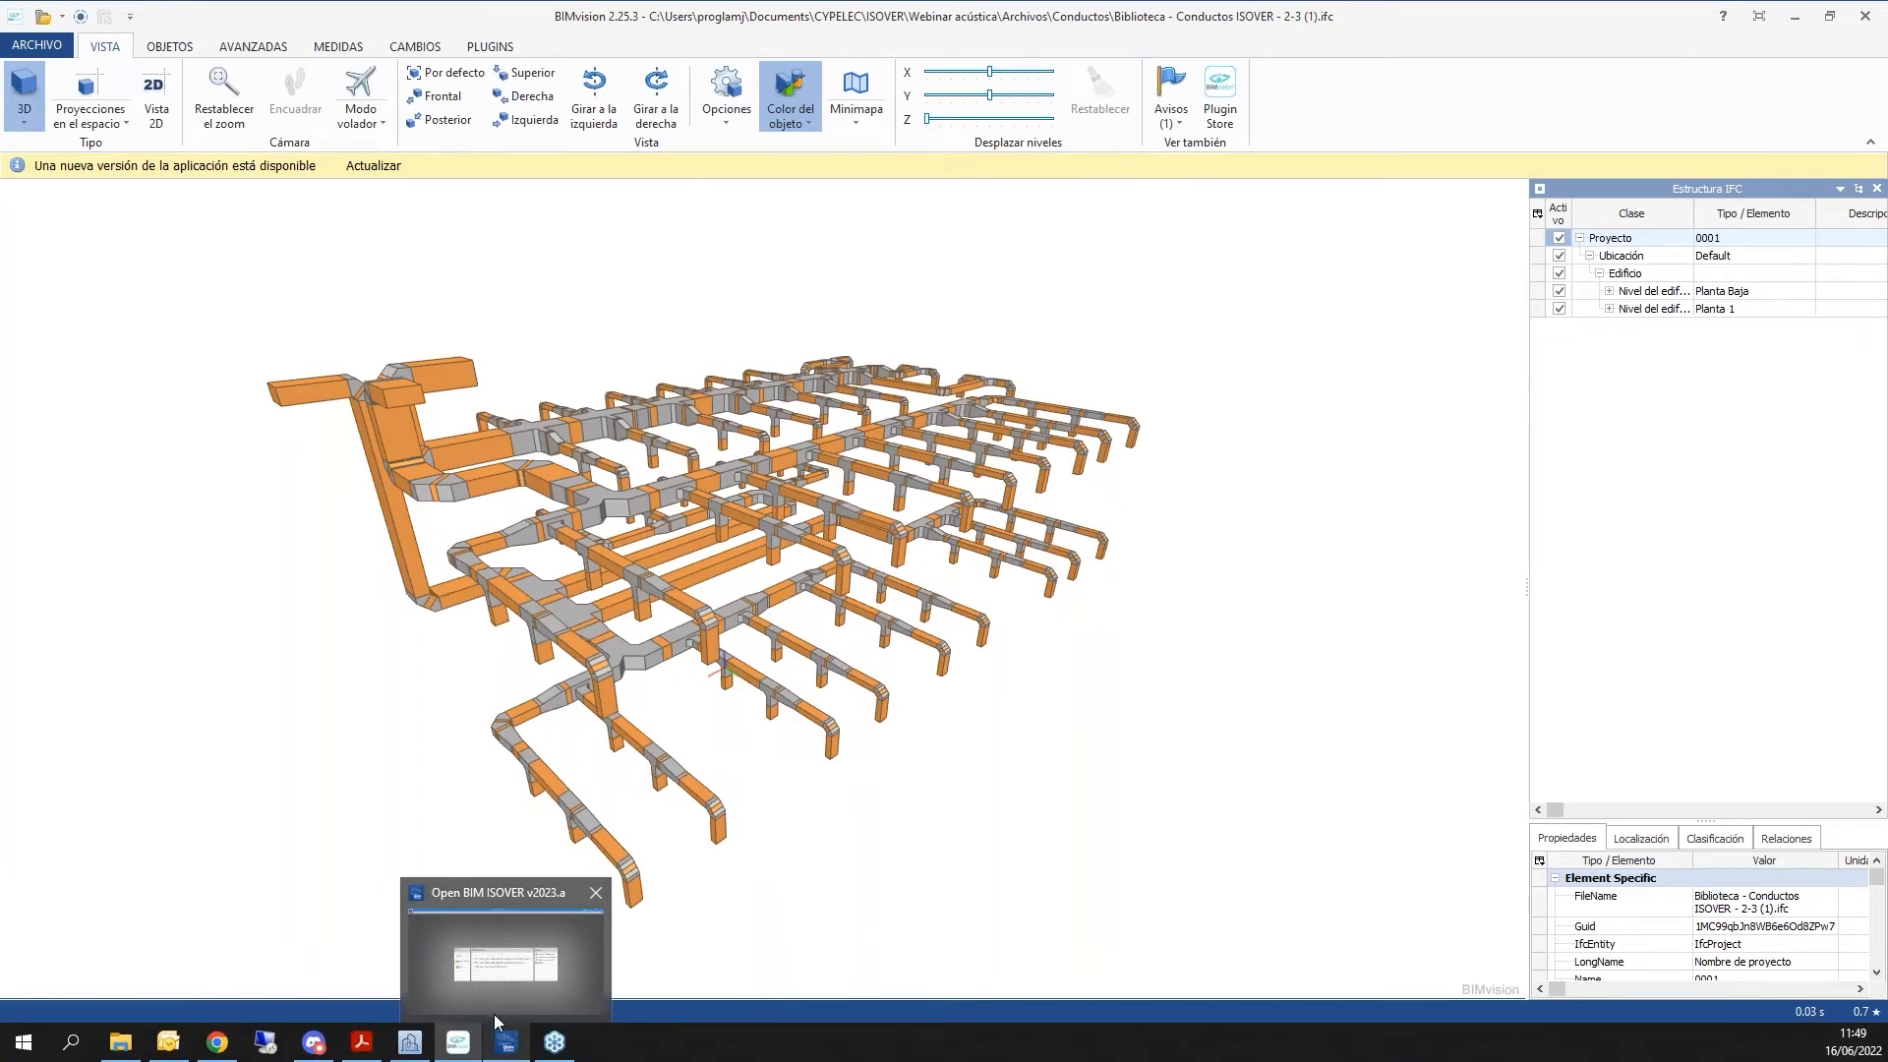
click(410, 1042)
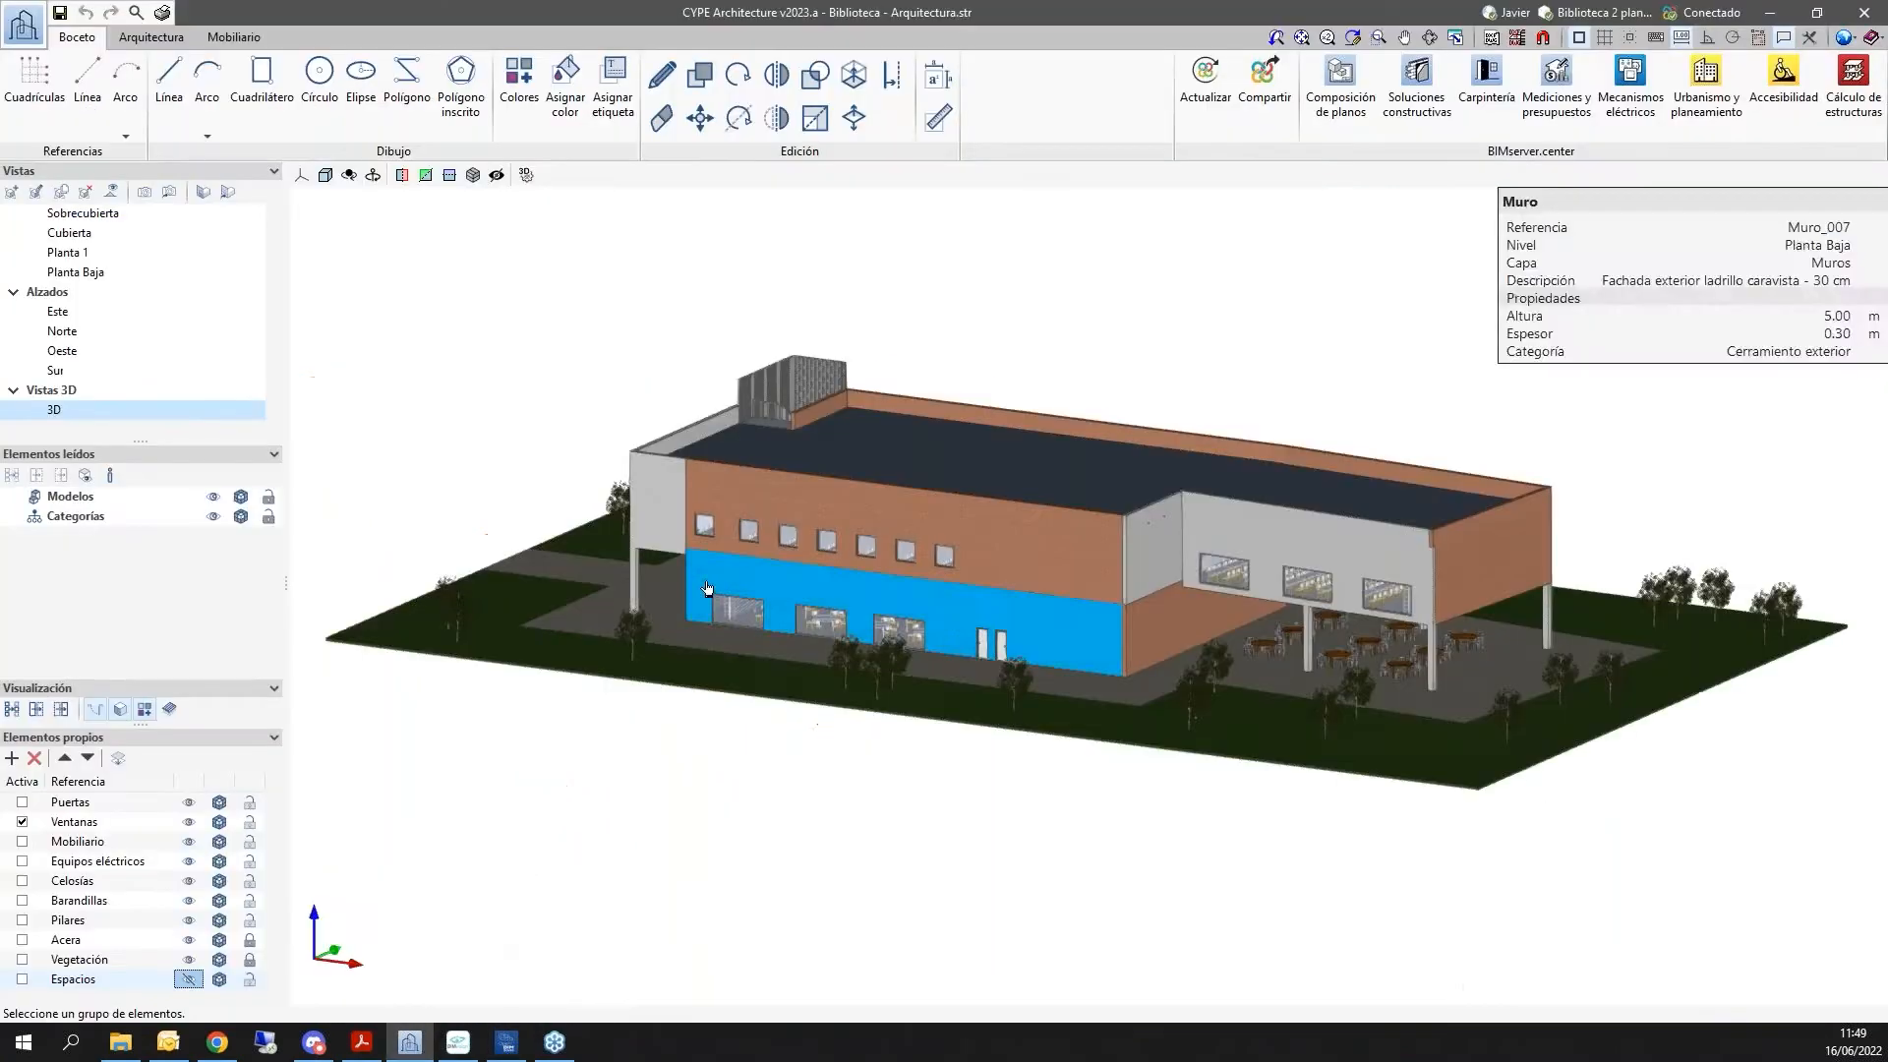
click(458, 1047)
Switch to Open BIM ISOVER, create a new job named nuevo and connect to Open BIM Database with the saved account
mouse_move(509, 1048)
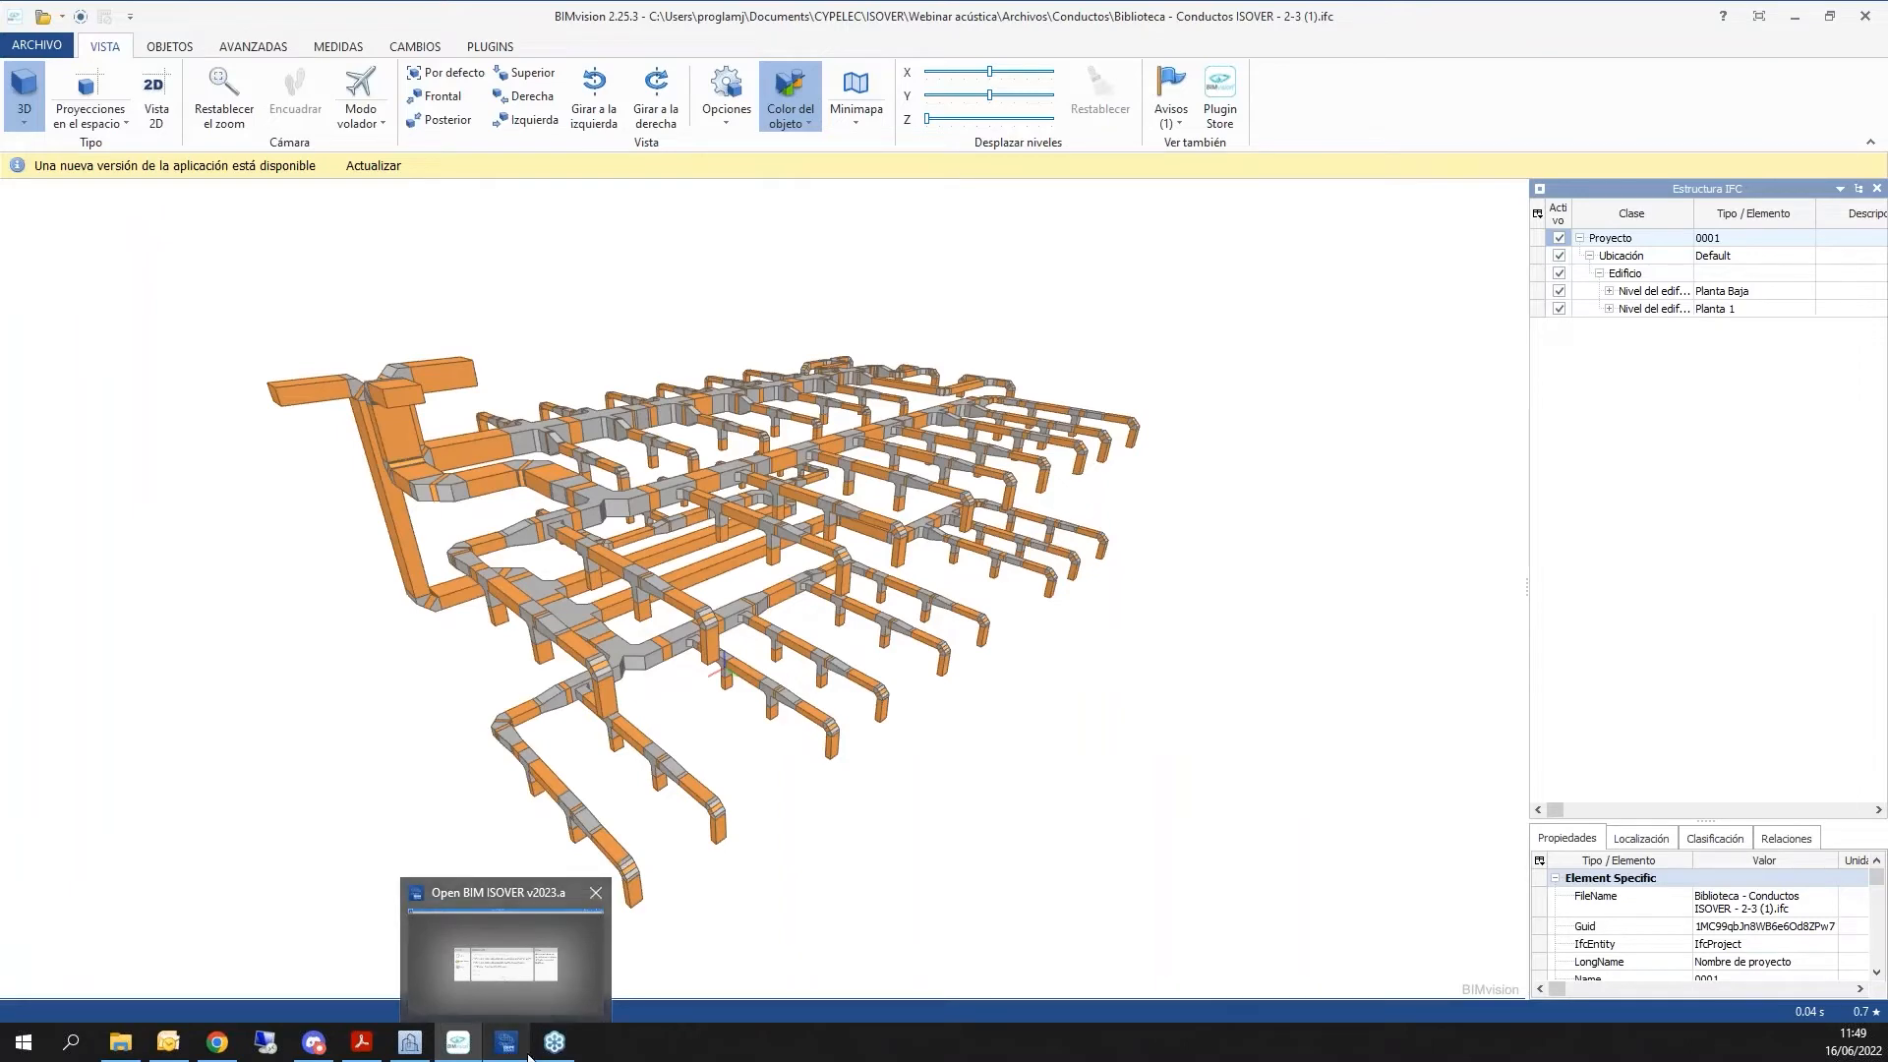
click(472, 992)
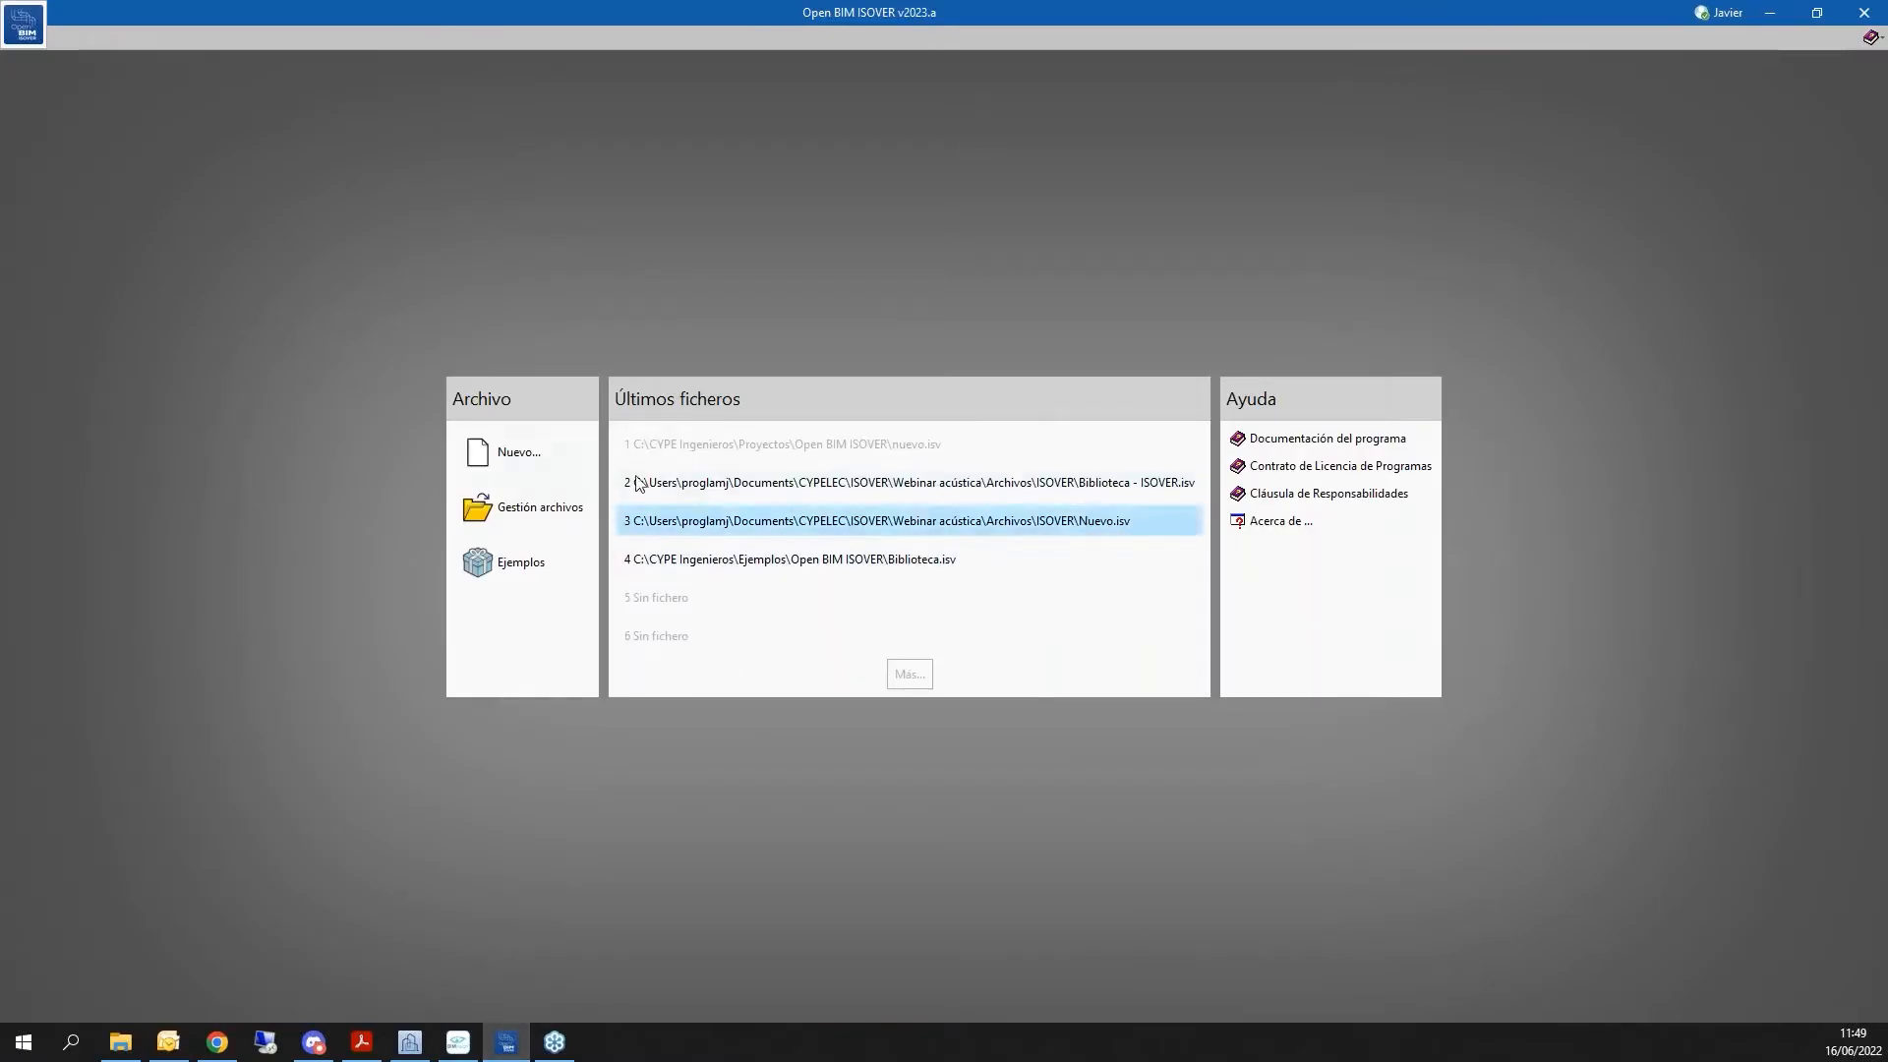
click(522, 457)
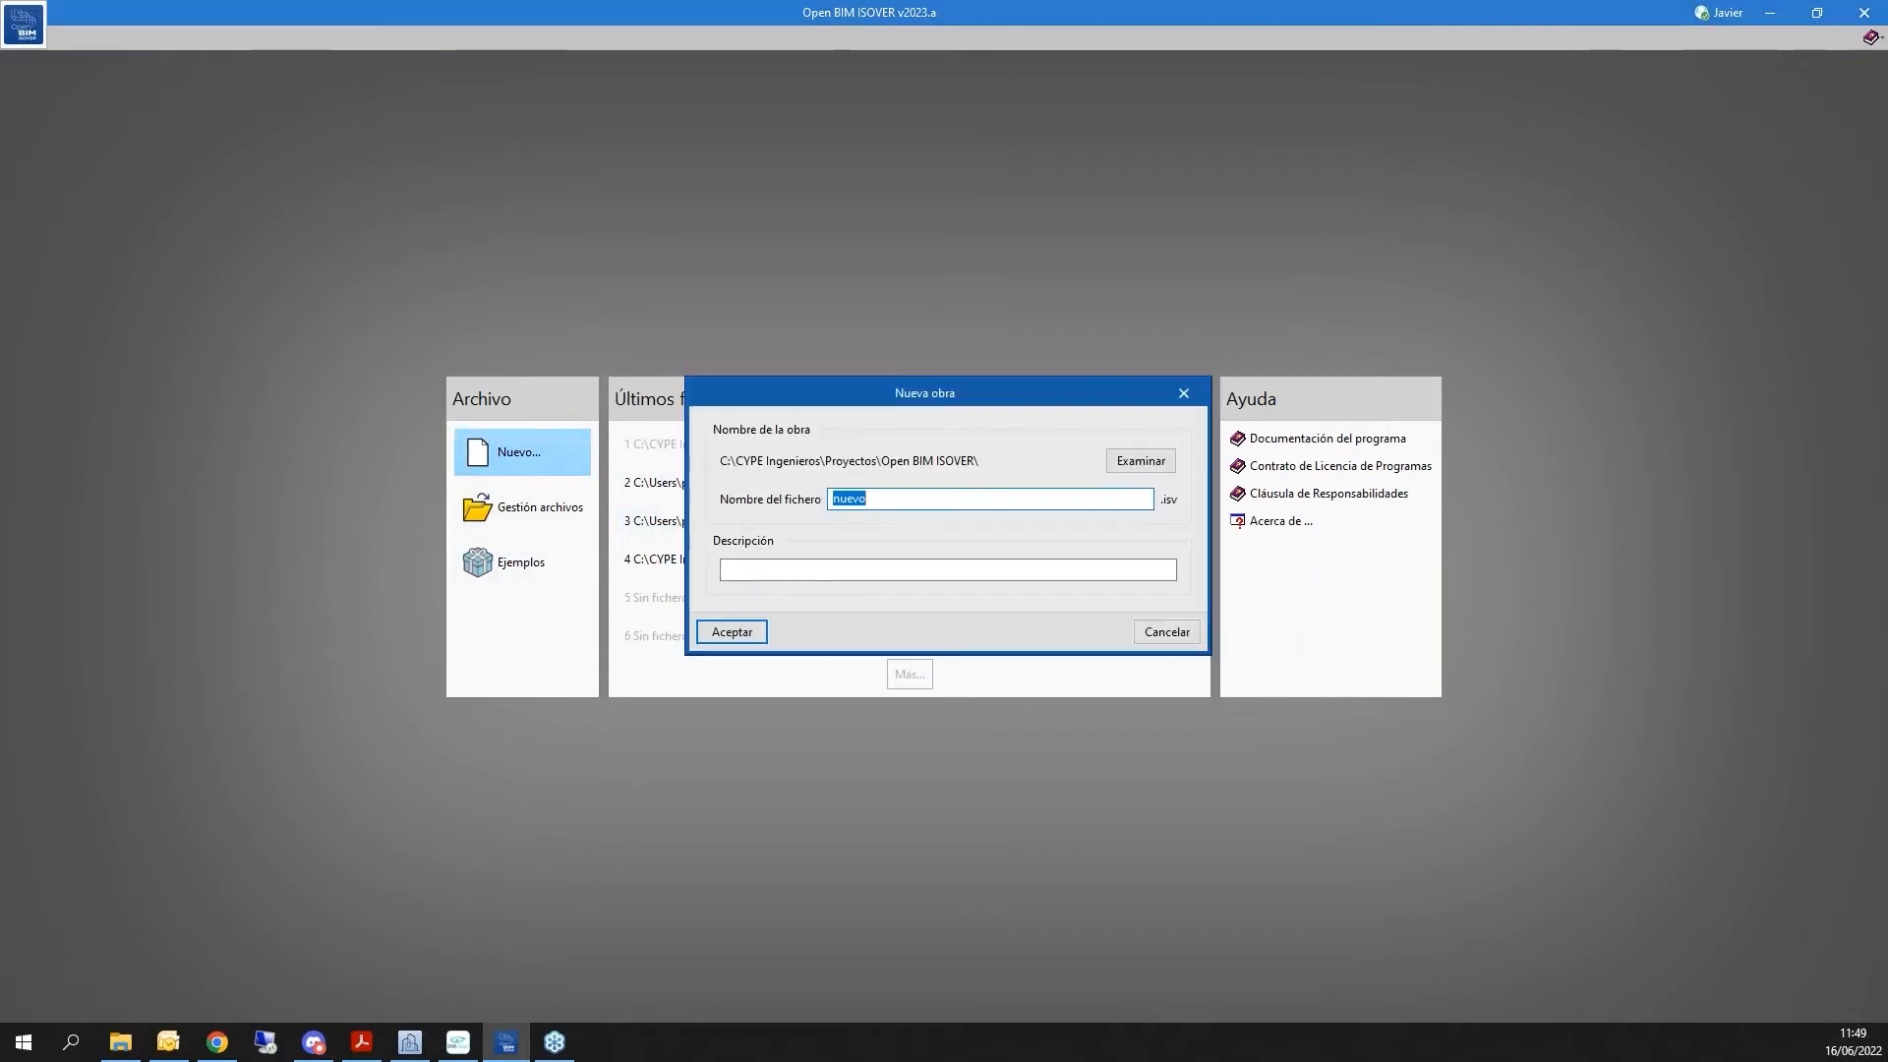
click(732, 631)
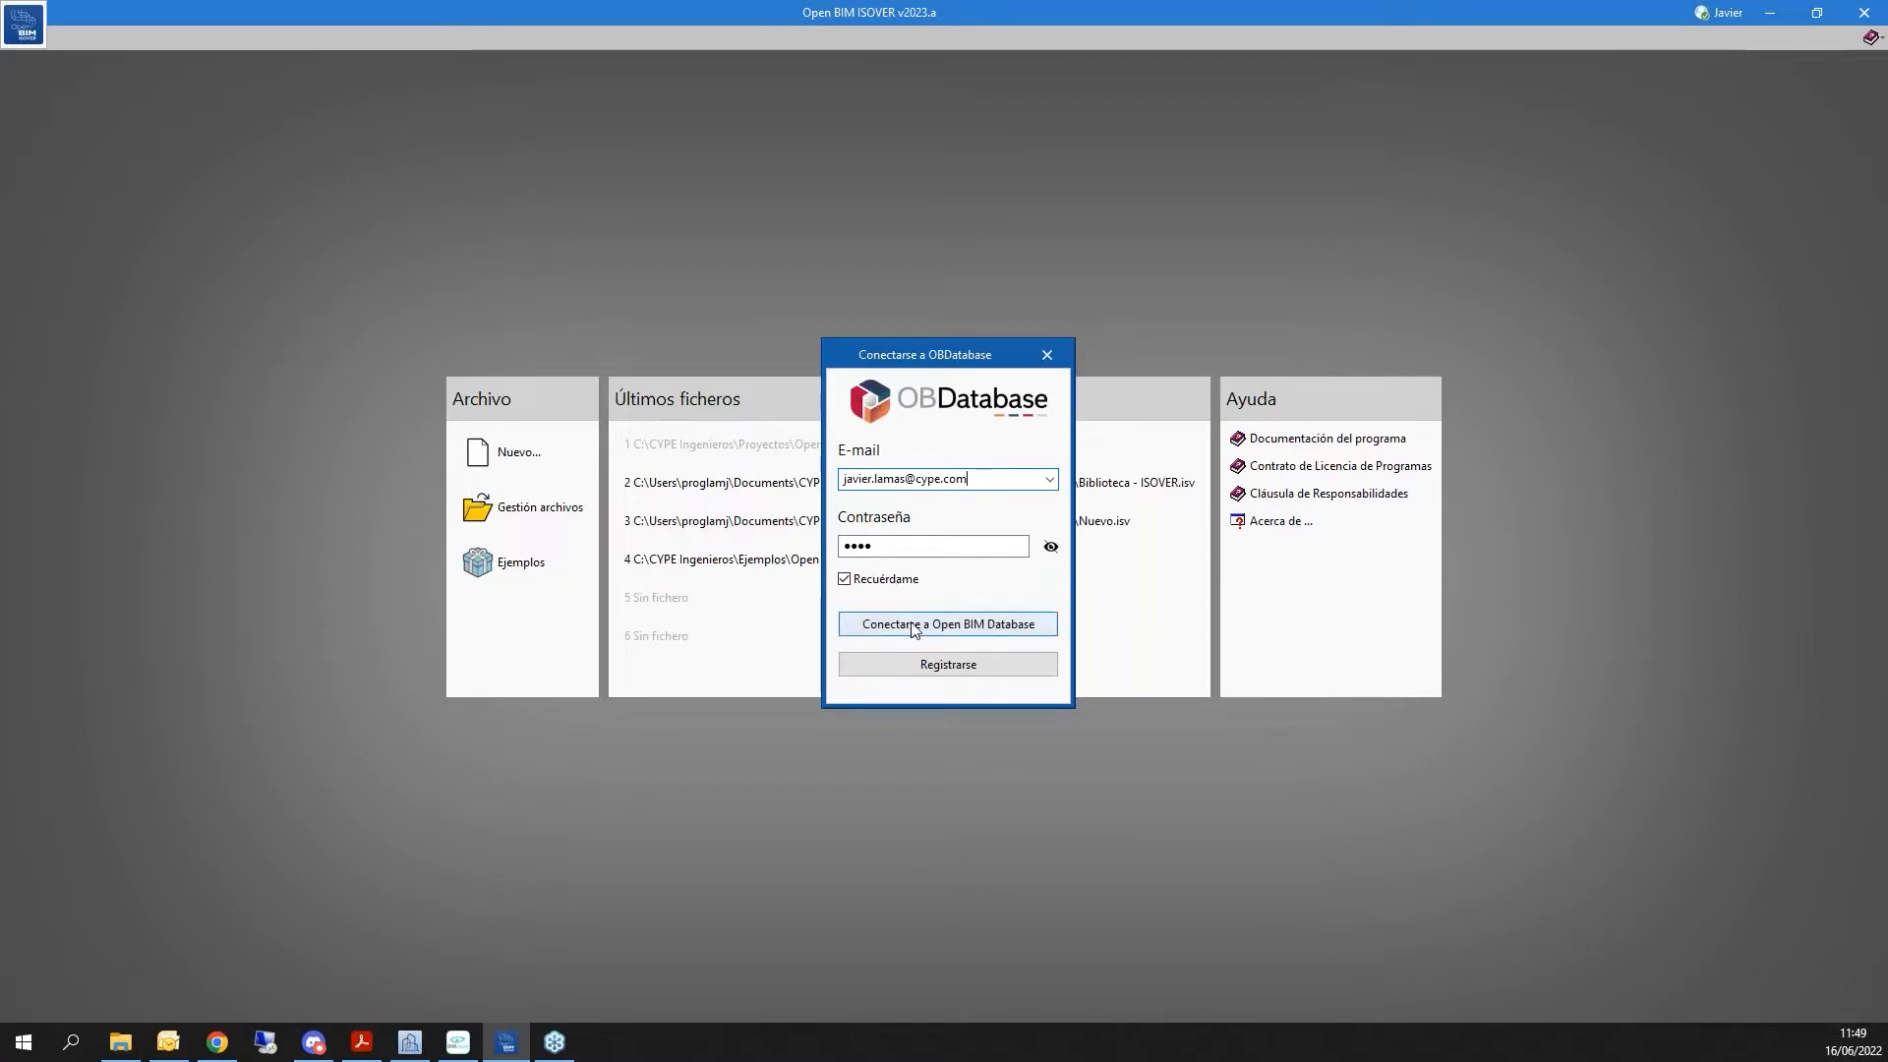
click(907, 625)
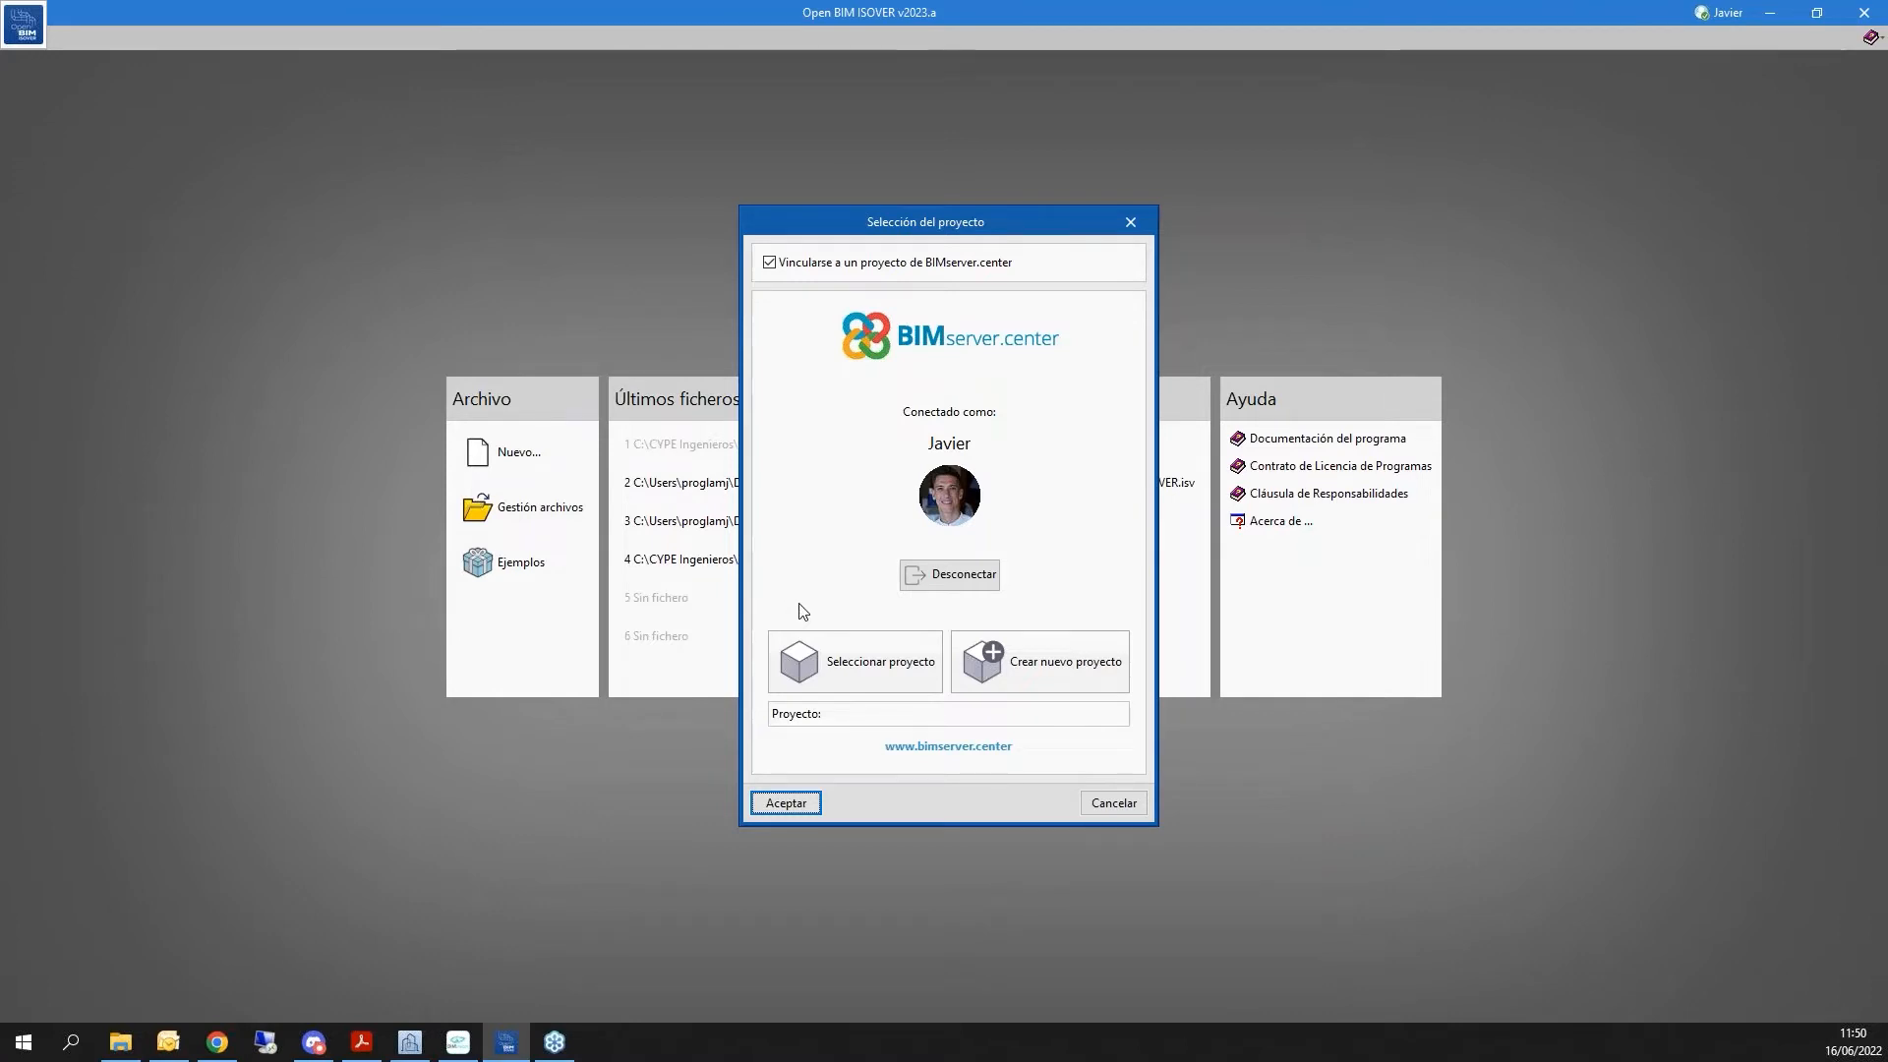
Link the new job to the BIMserver.center project Biblioteca 2 plantas - ISOVER
click(831, 683)
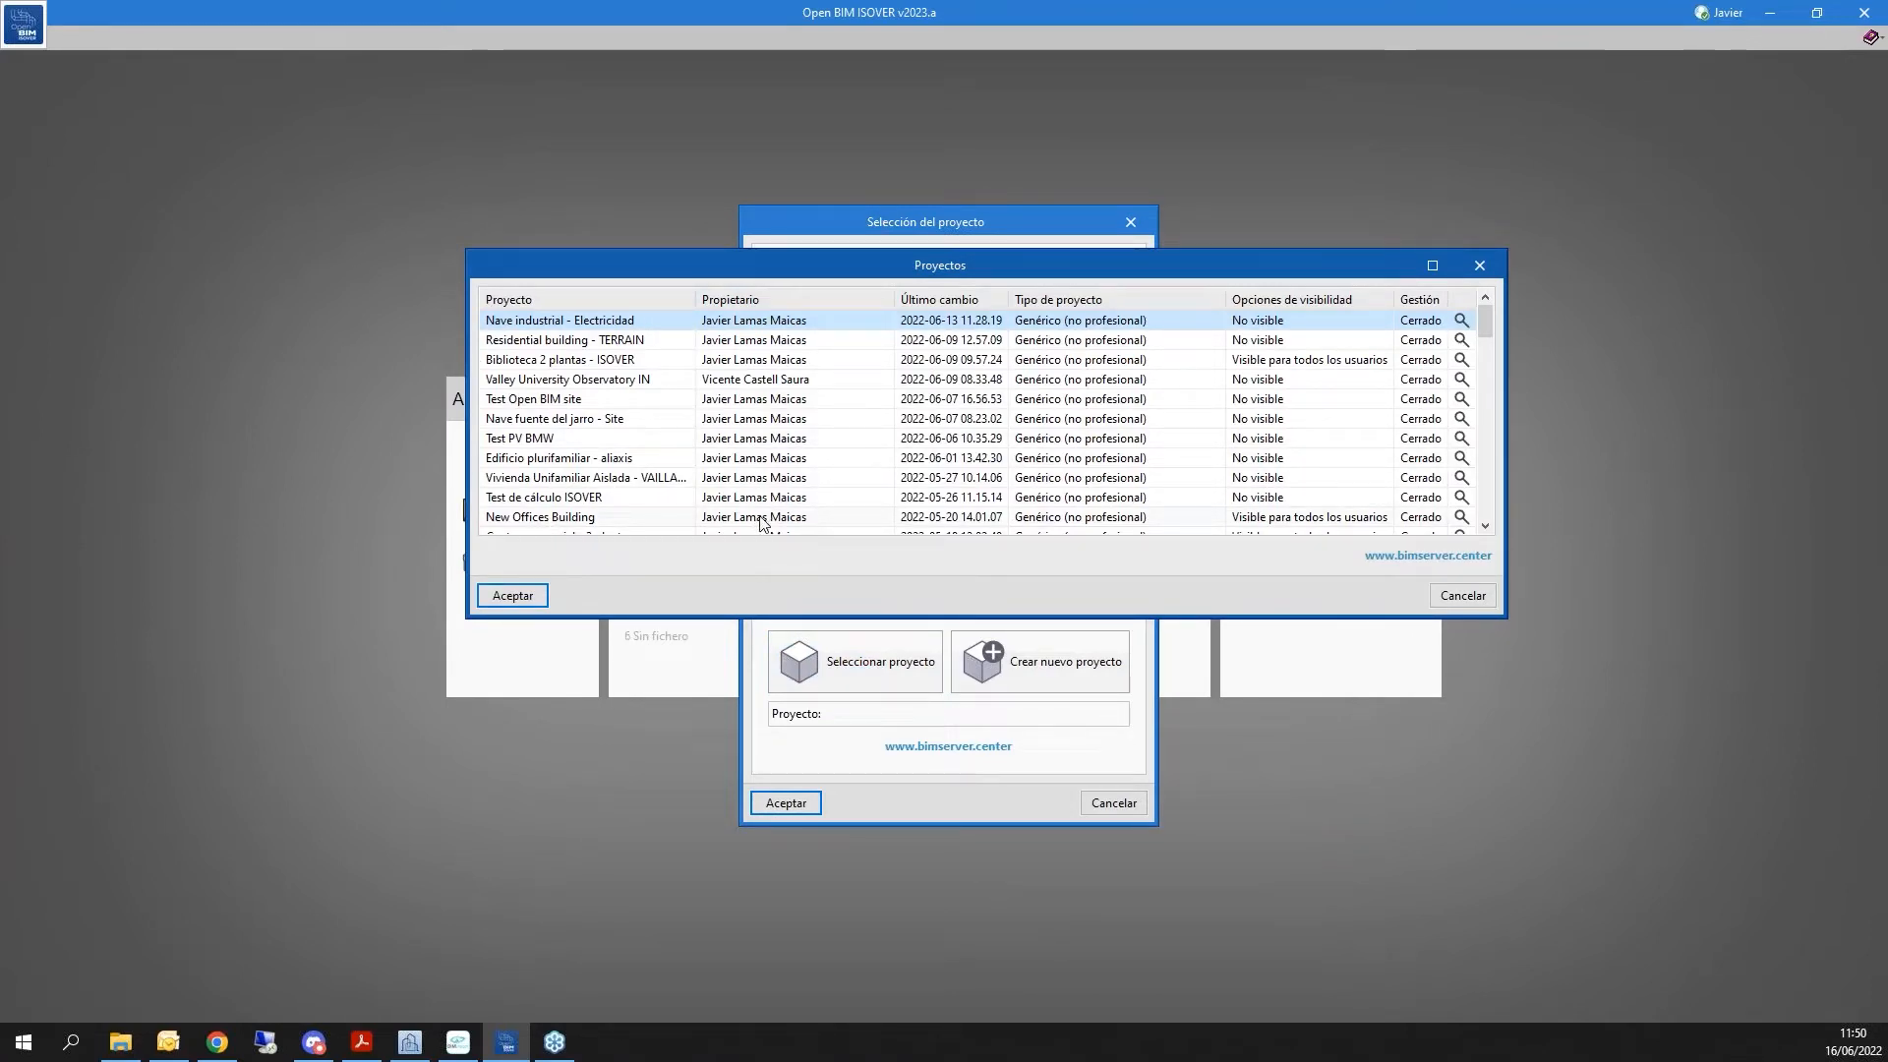
click(580, 362)
click(513, 597)
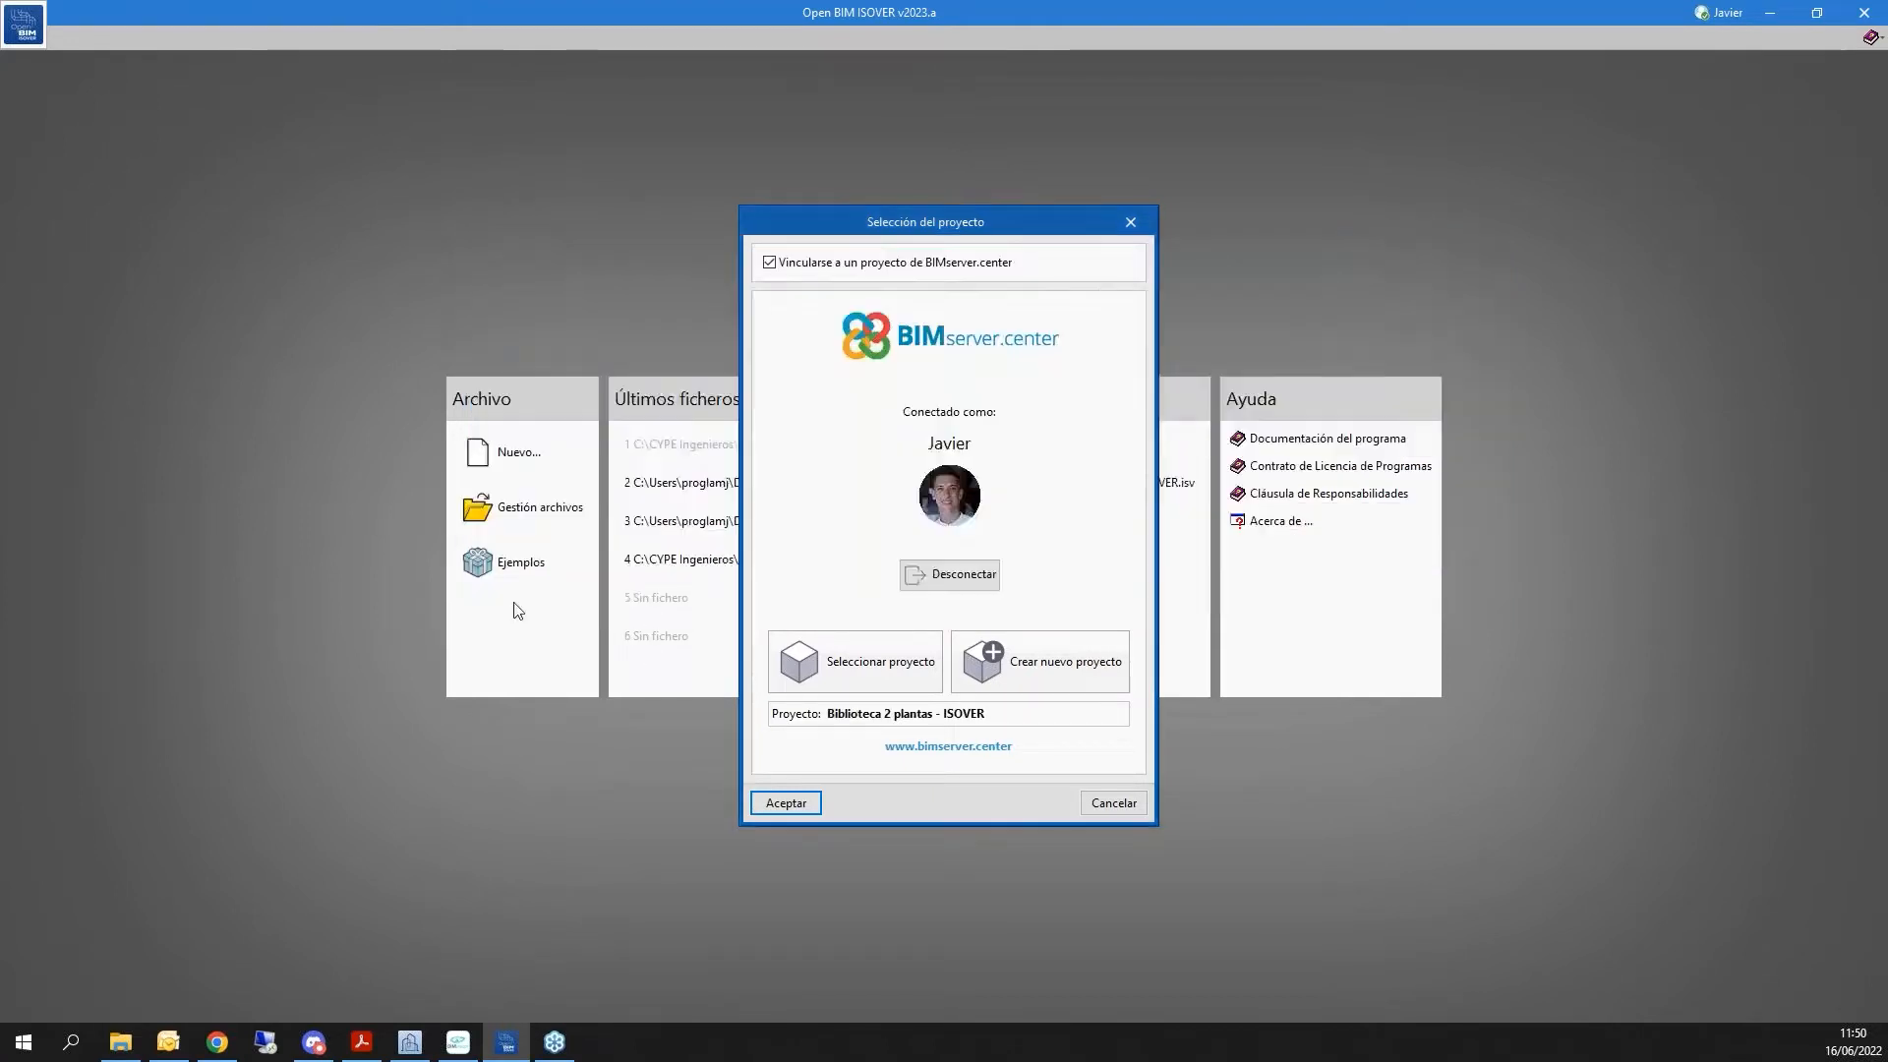
click(788, 805)
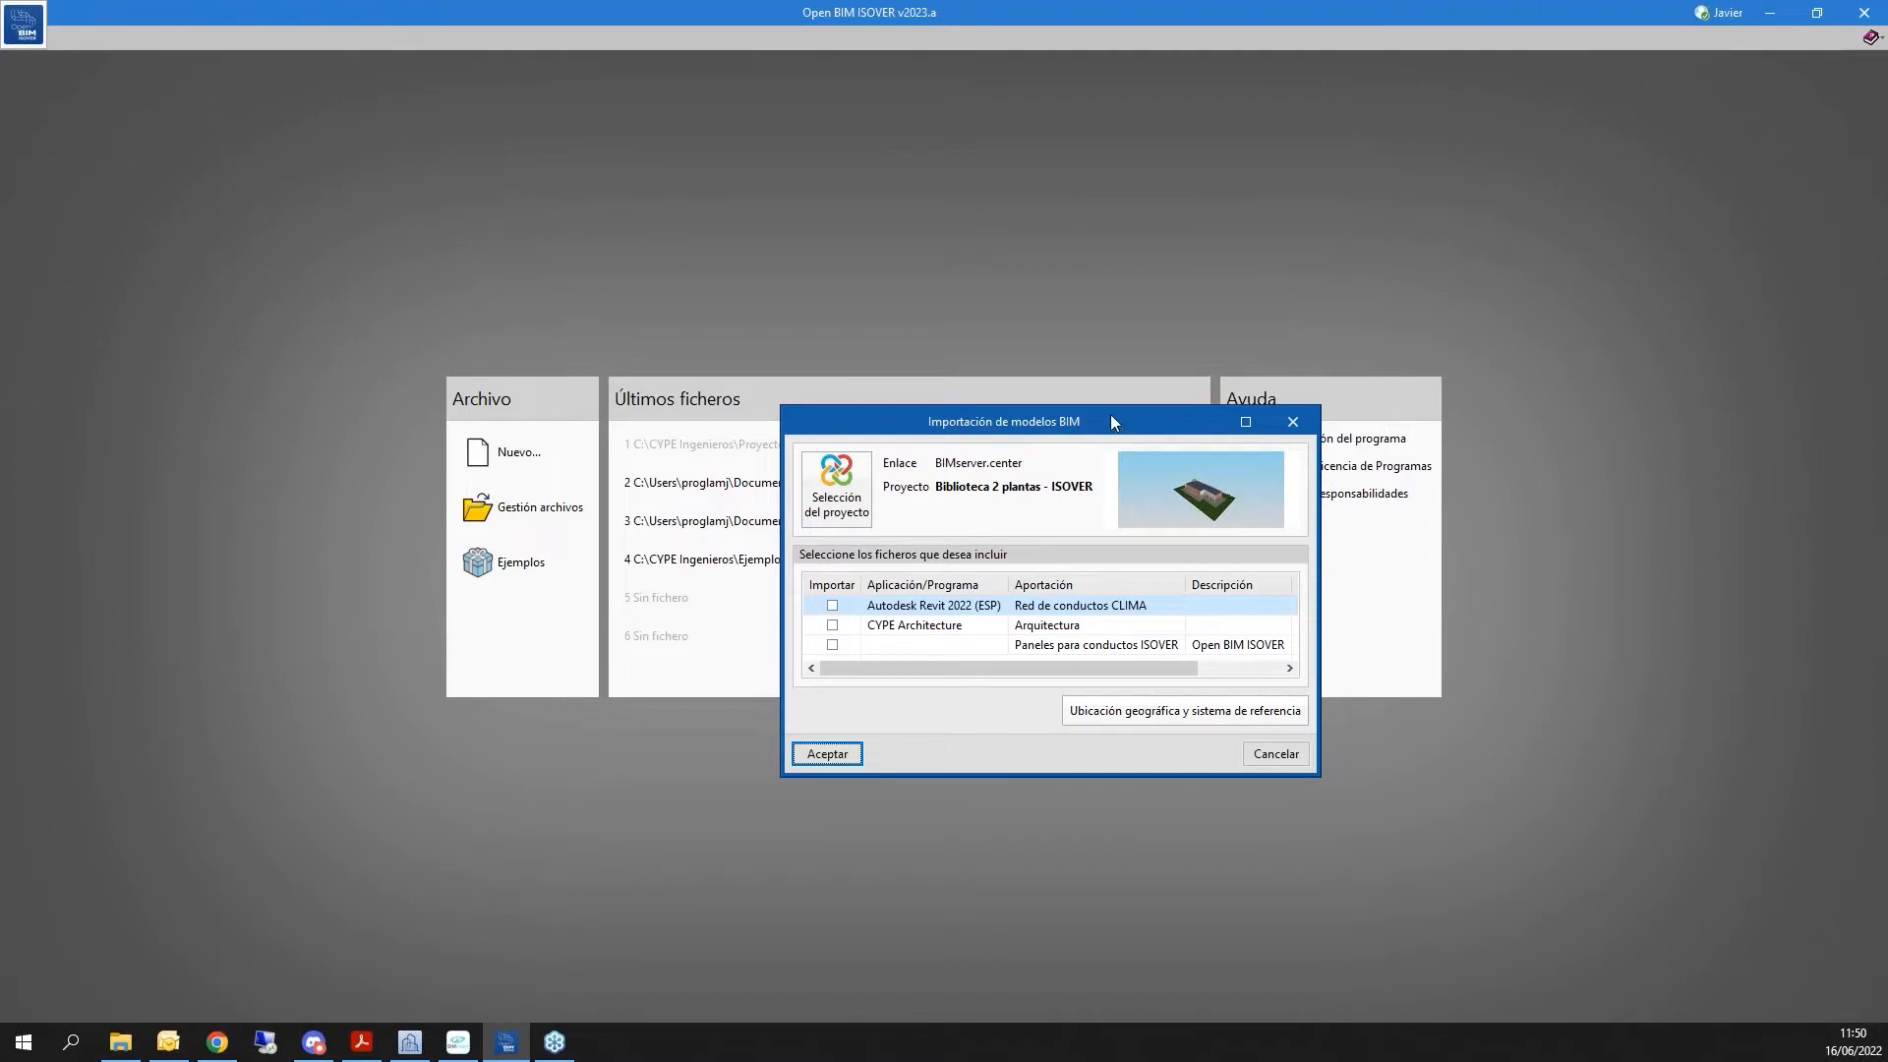
Enlarge the BIM model import window and include the Arquitectura and Red de conductos CLIMA contributions
drag(1111, 420, 977, 256)
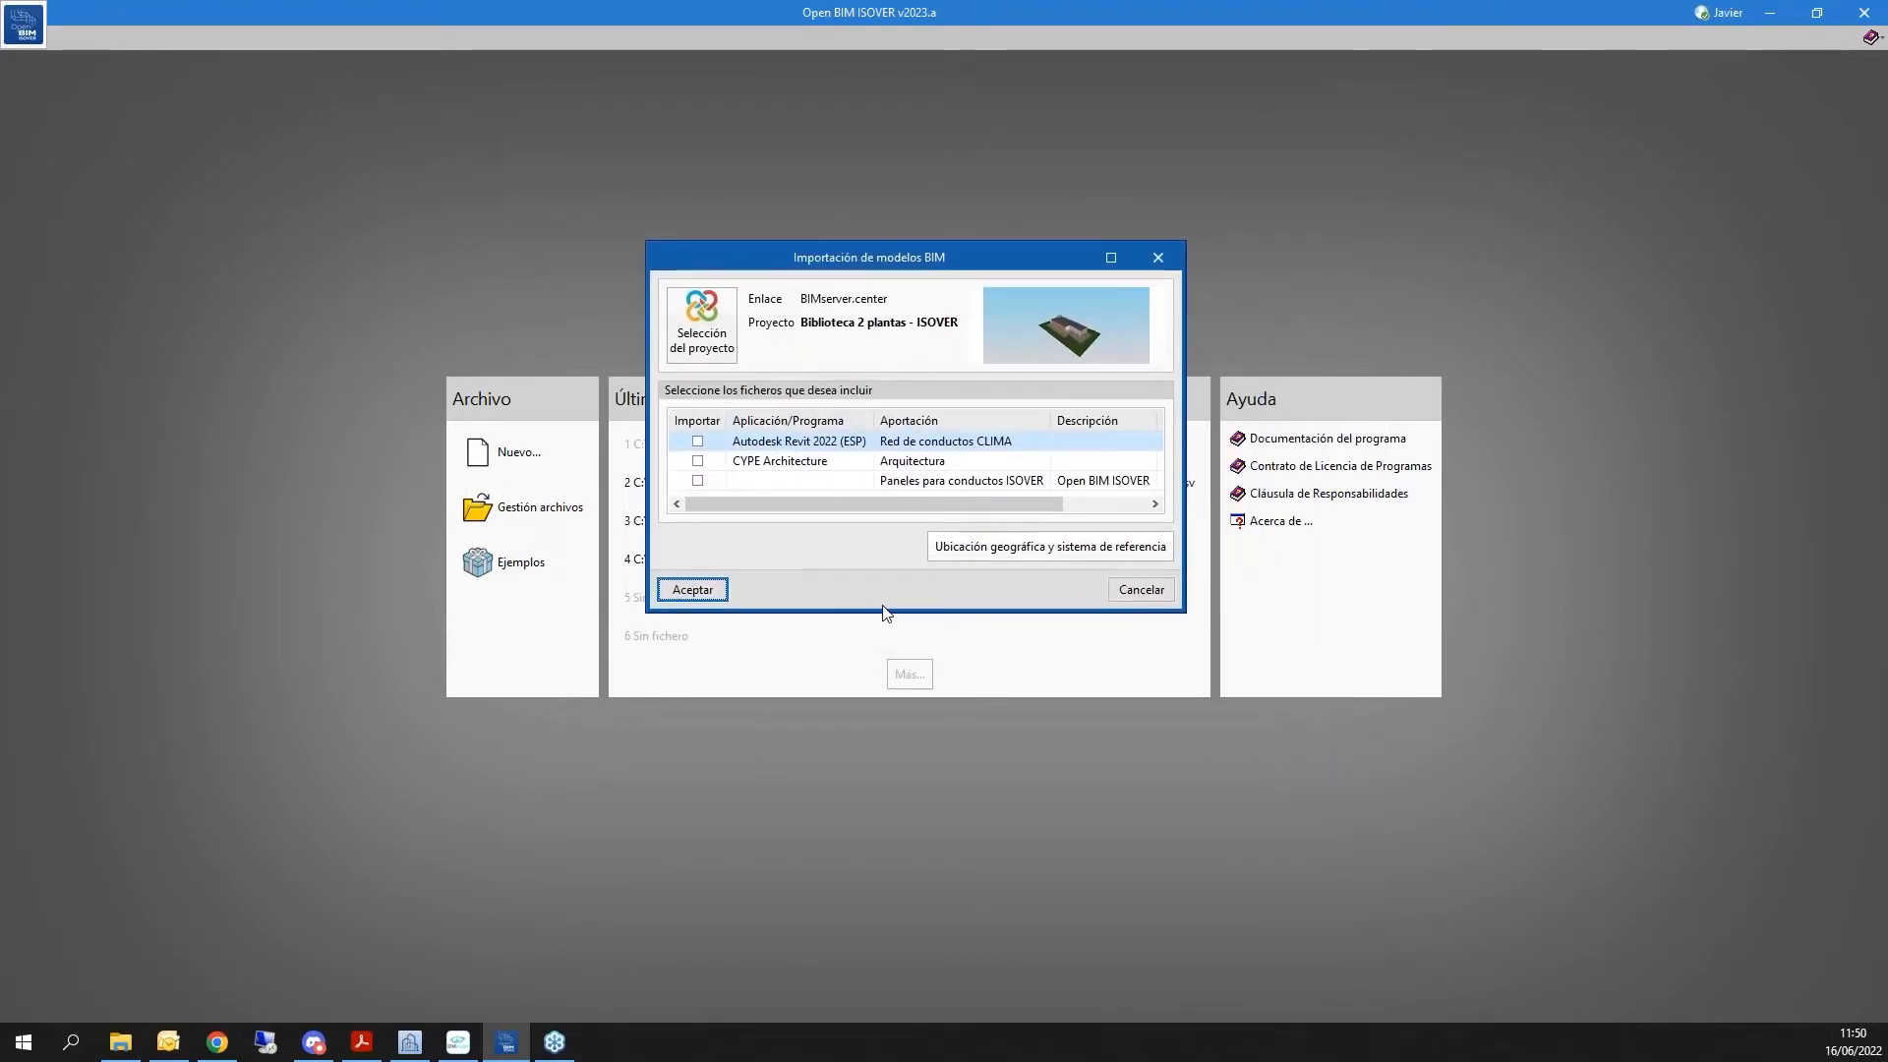
drag(883, 618, 885, 723)
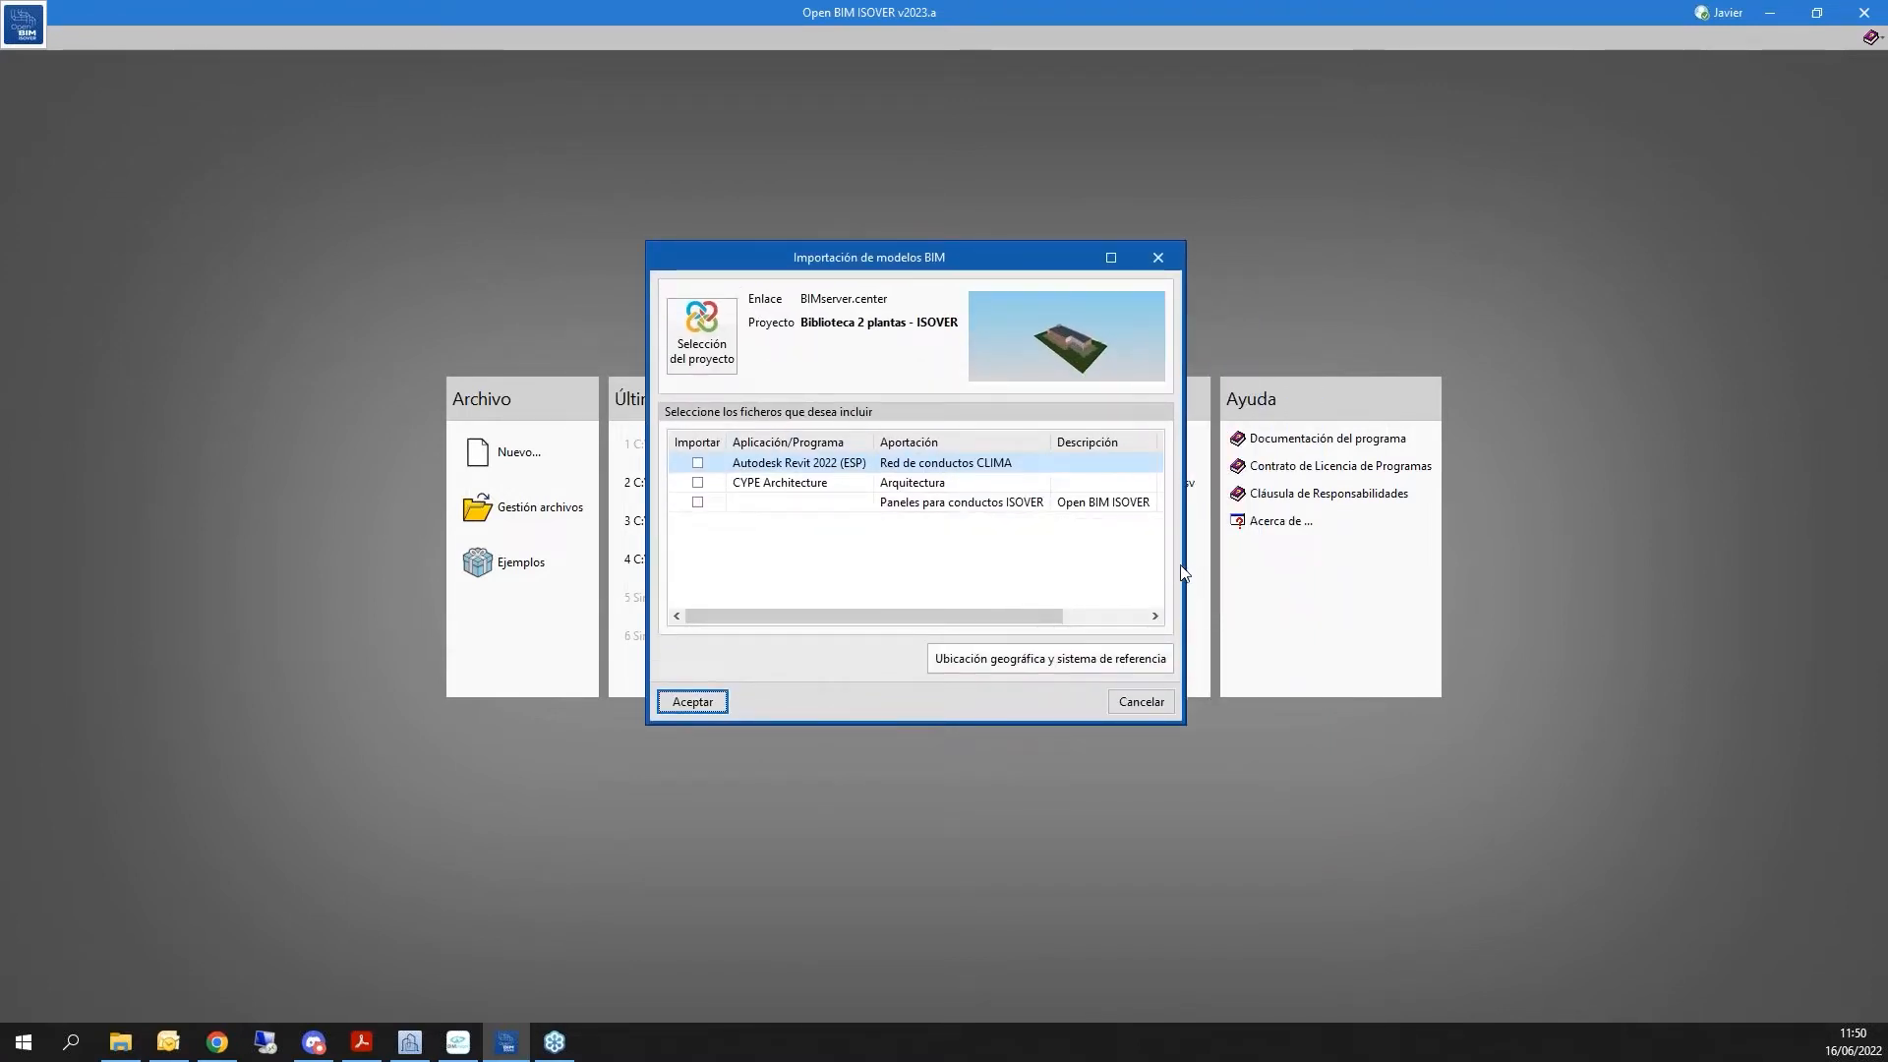
drag(1182, 574, 1374, 567)
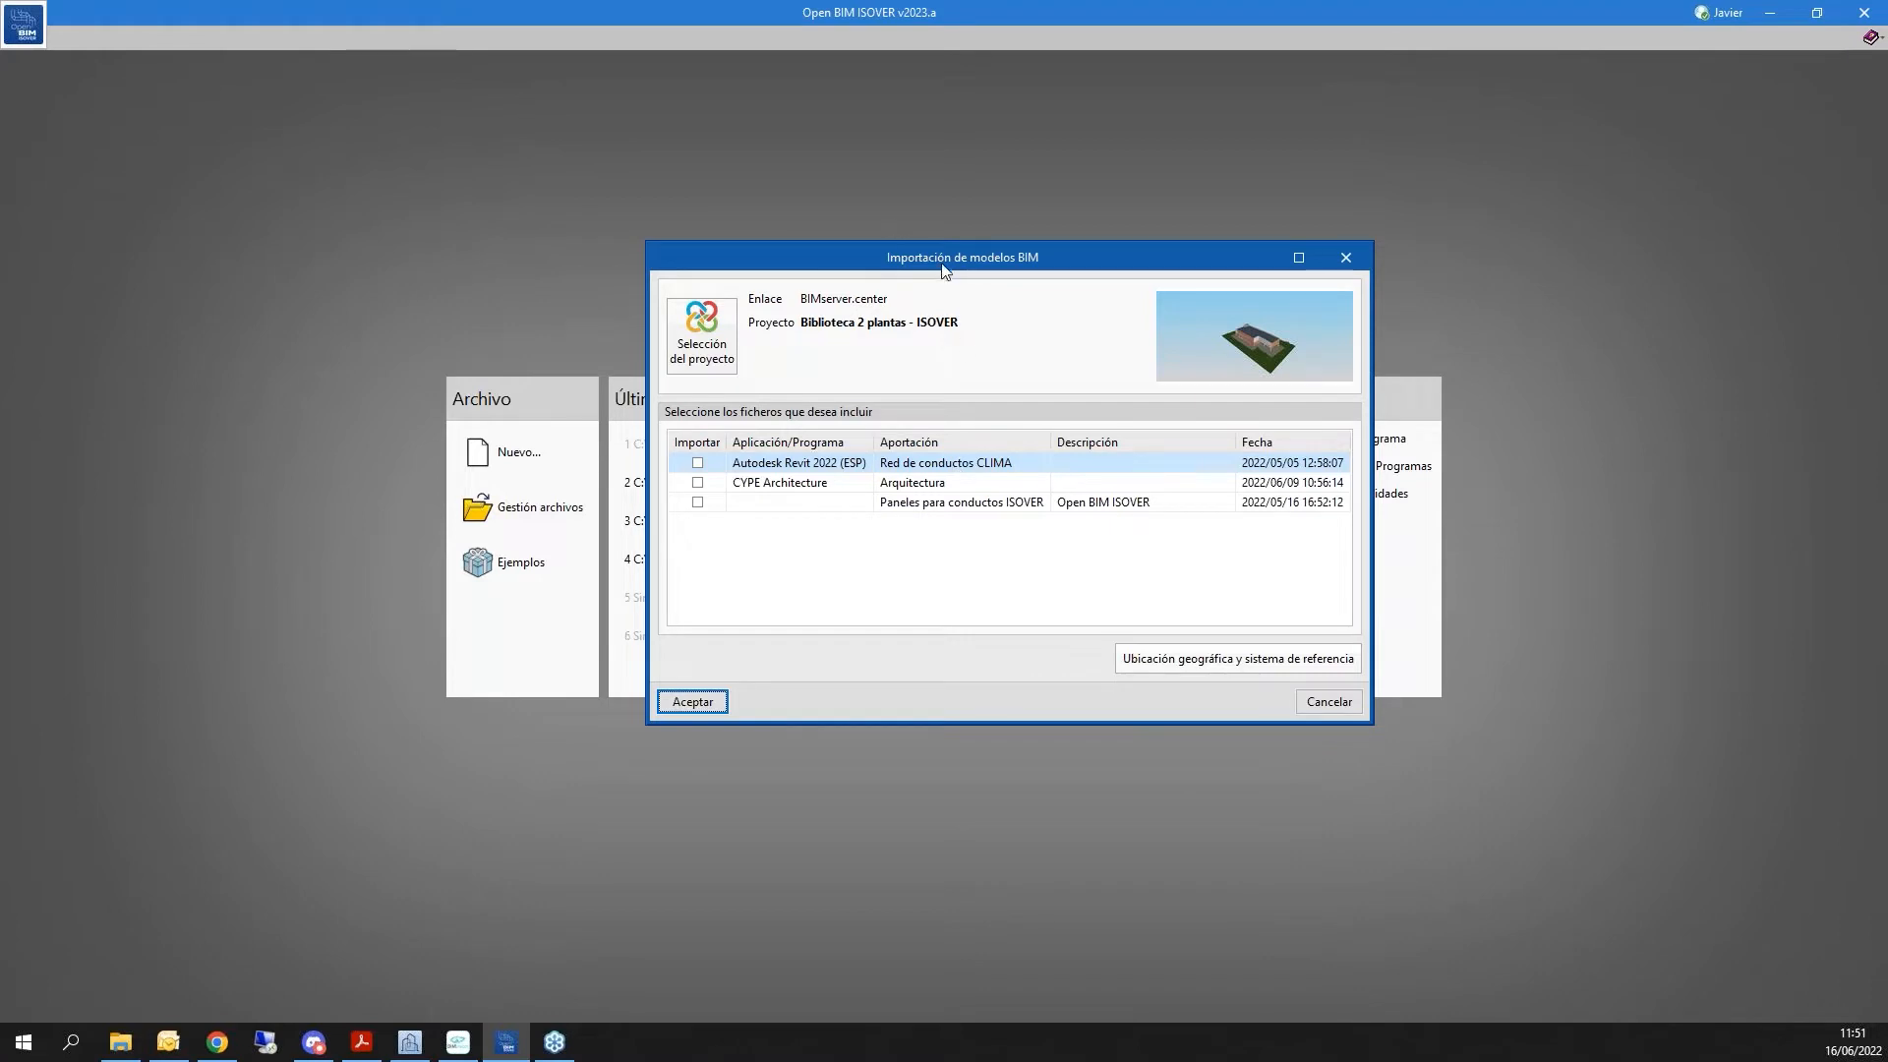
drag(945, 265, 937, 267)
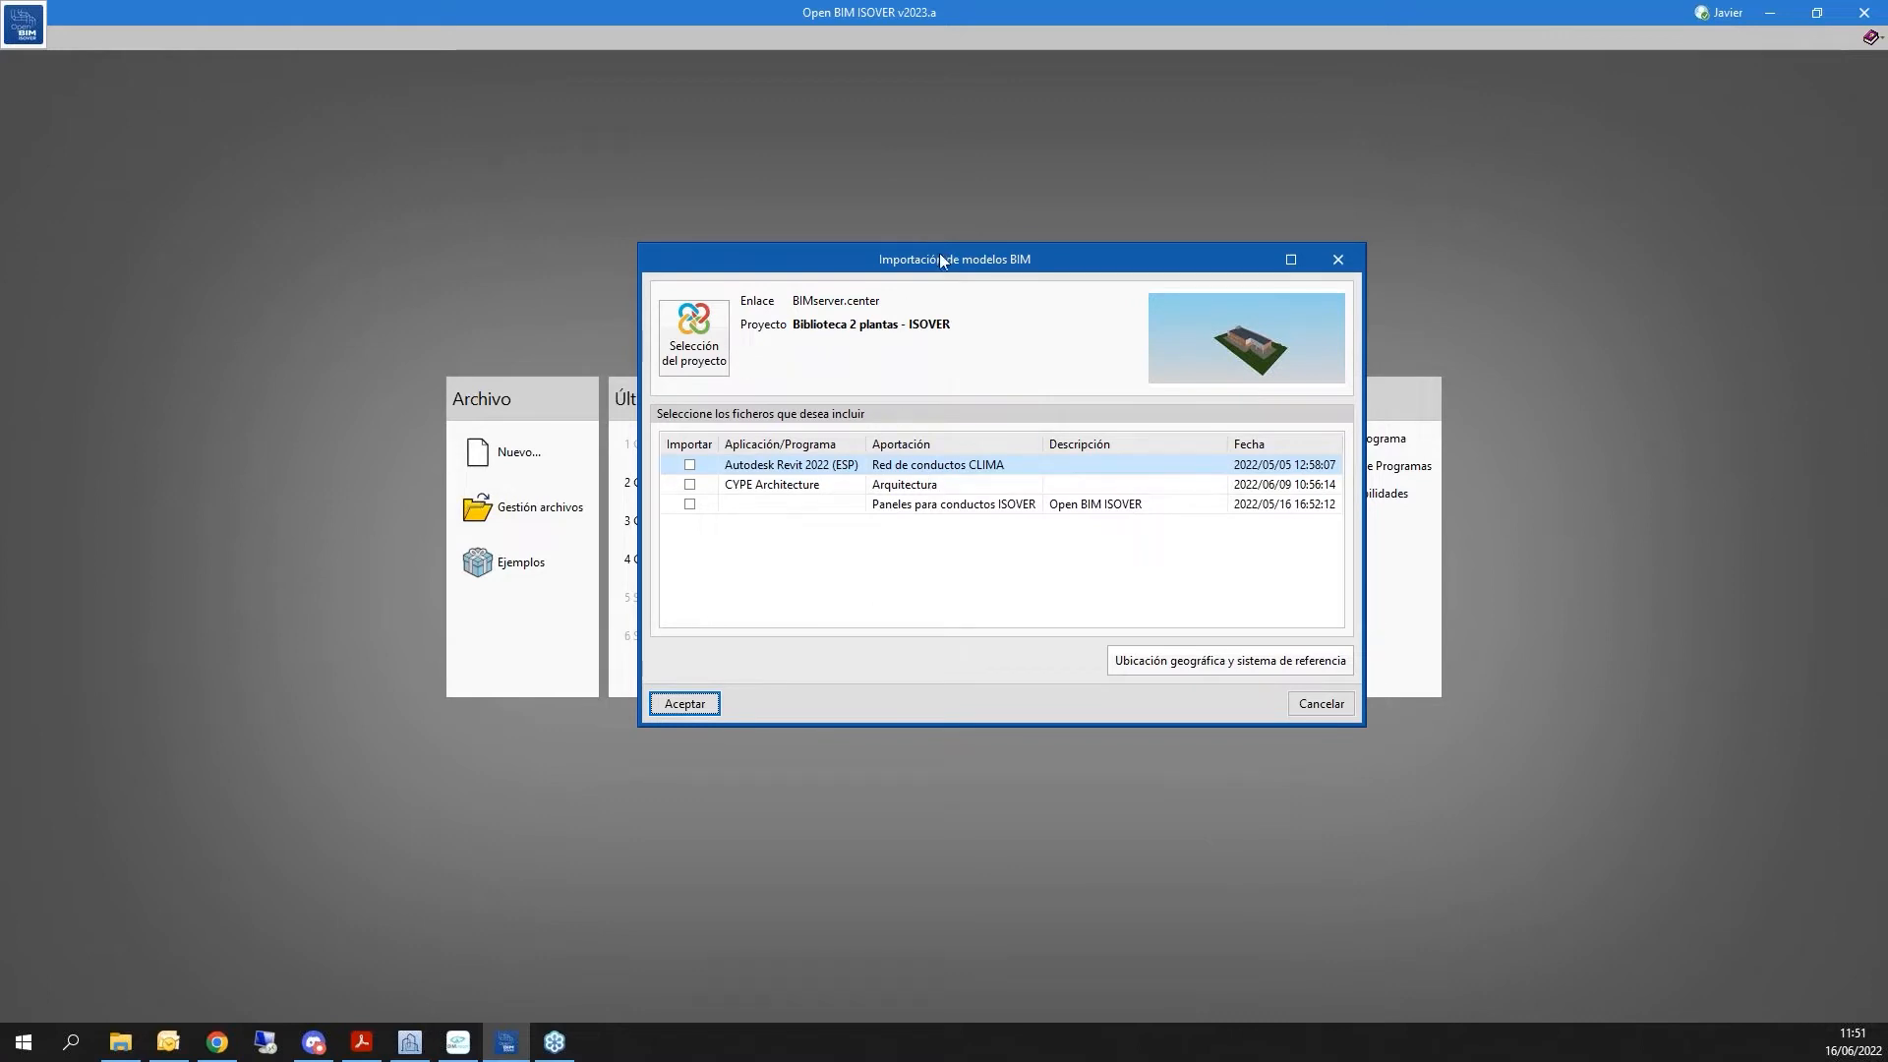
drag(940, 252, 940, 260)
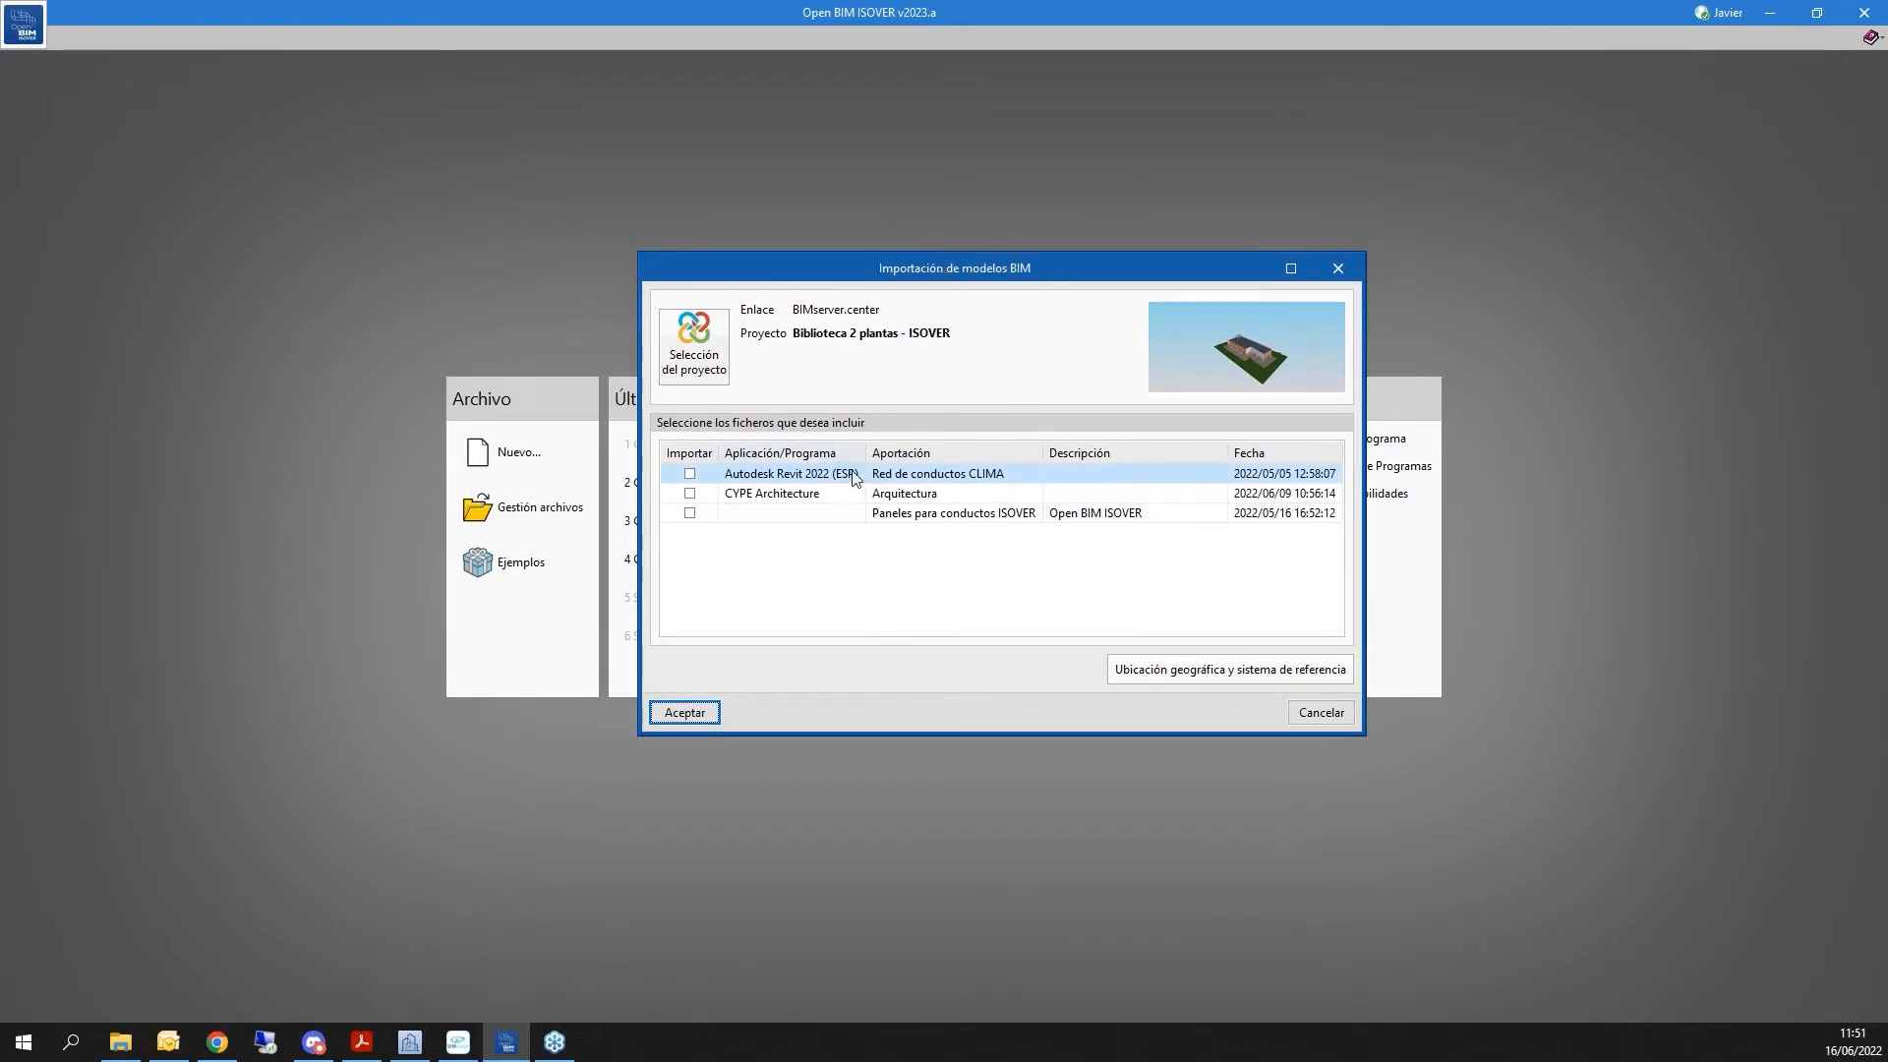
click(690, 495)
click(690, 476)
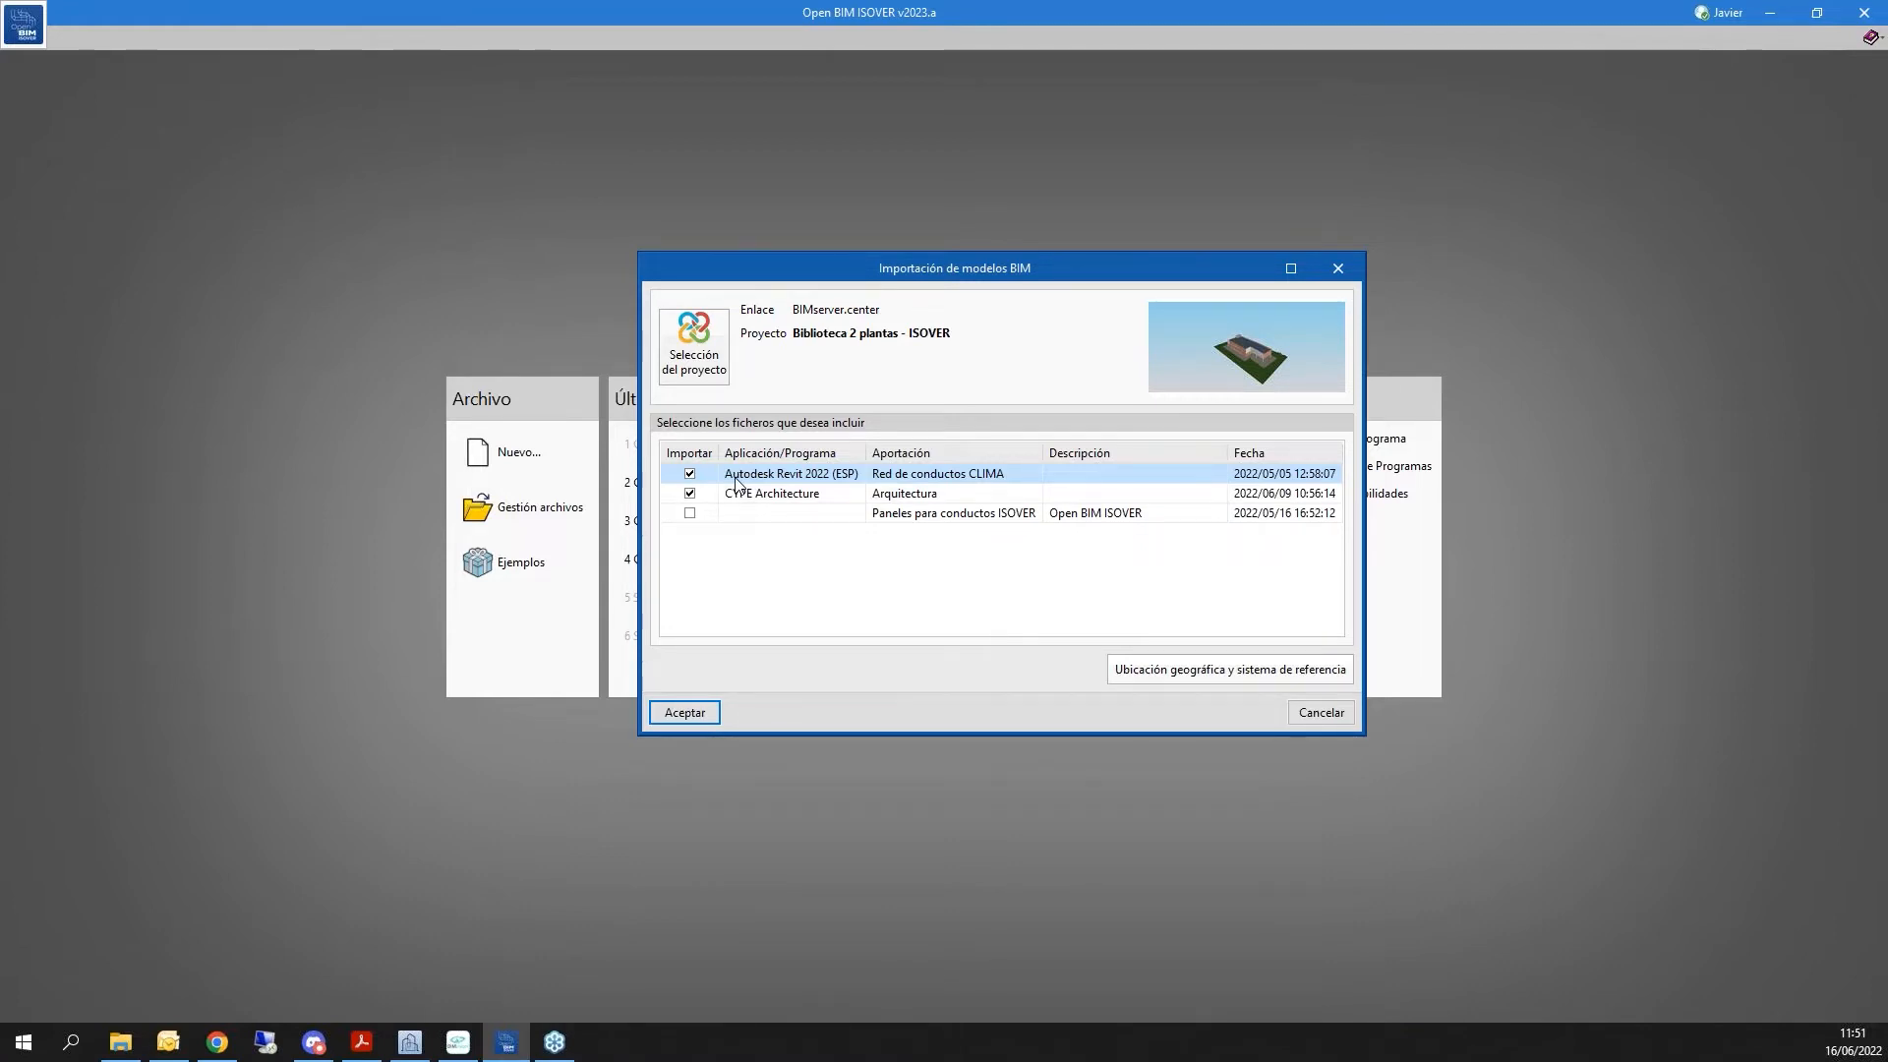
click(691, 708)
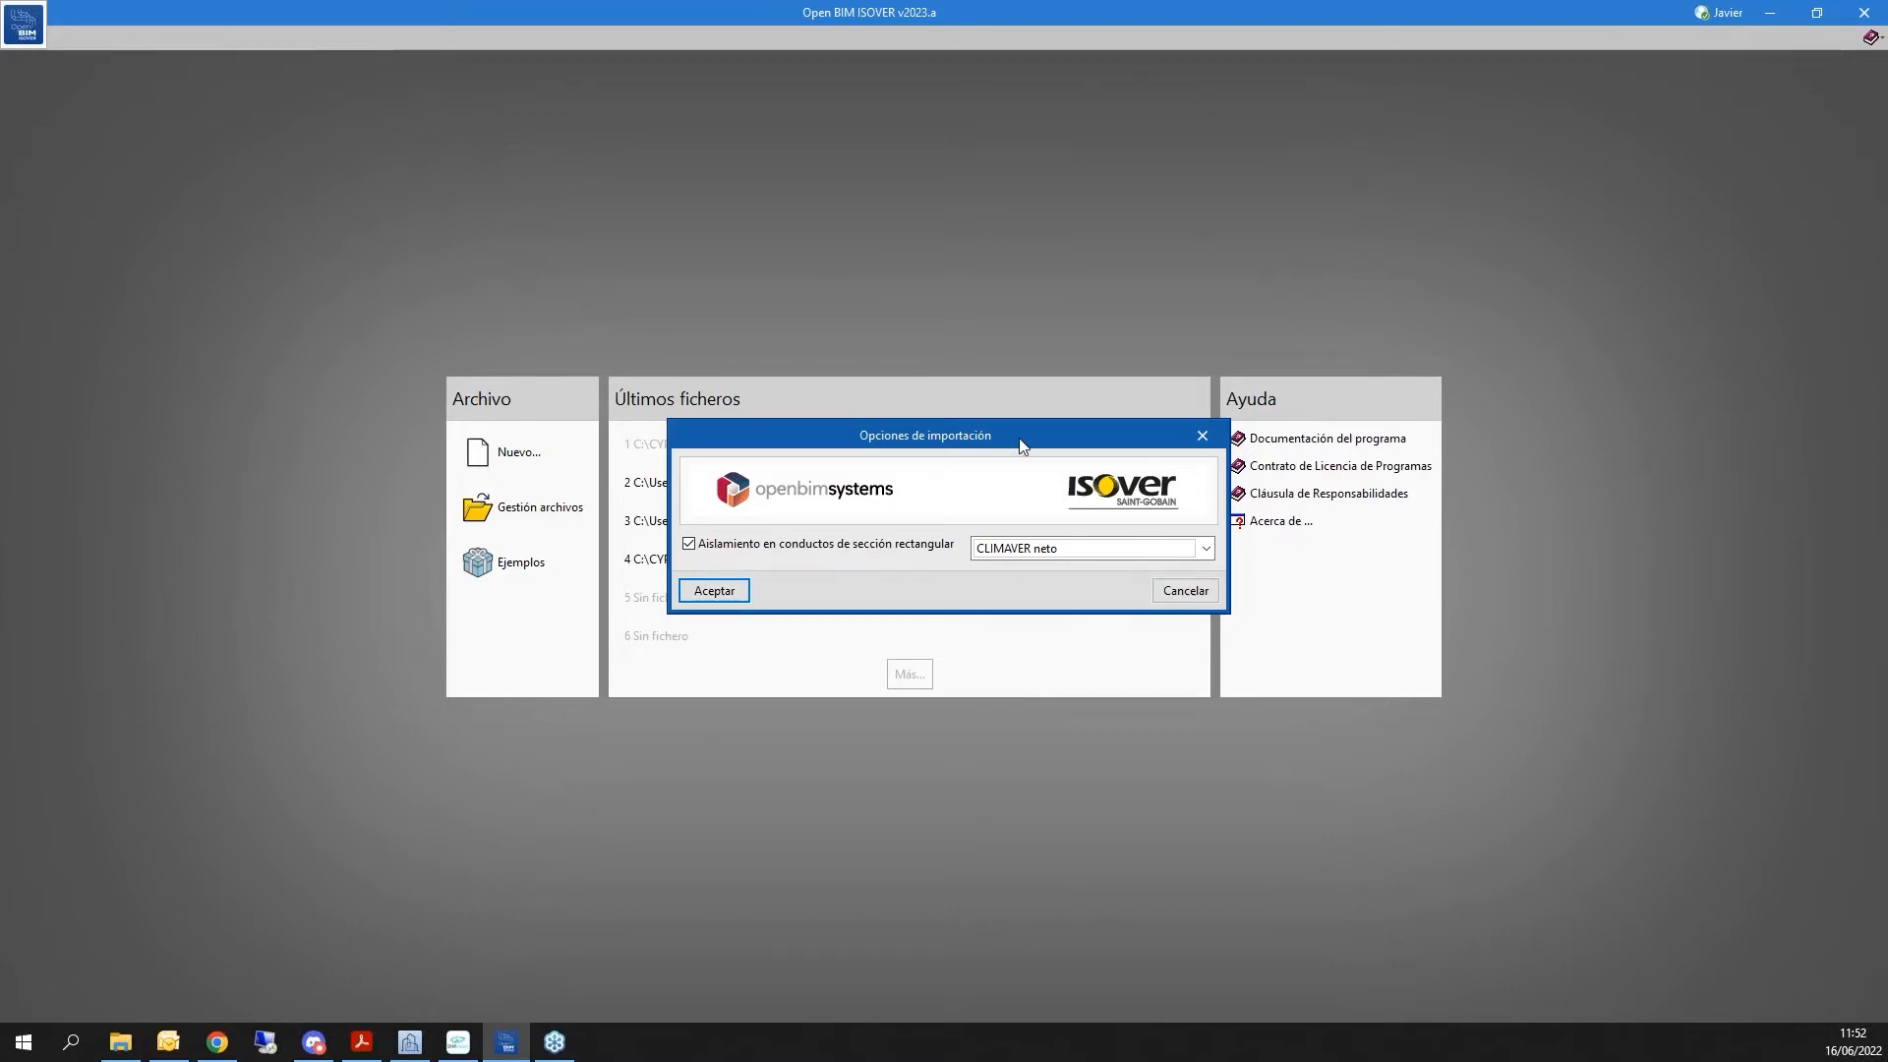
Check the duct network in BIMvision again, then return to the import options in Open BIM ISOVER
drag(1020, 445, 1031, 434)
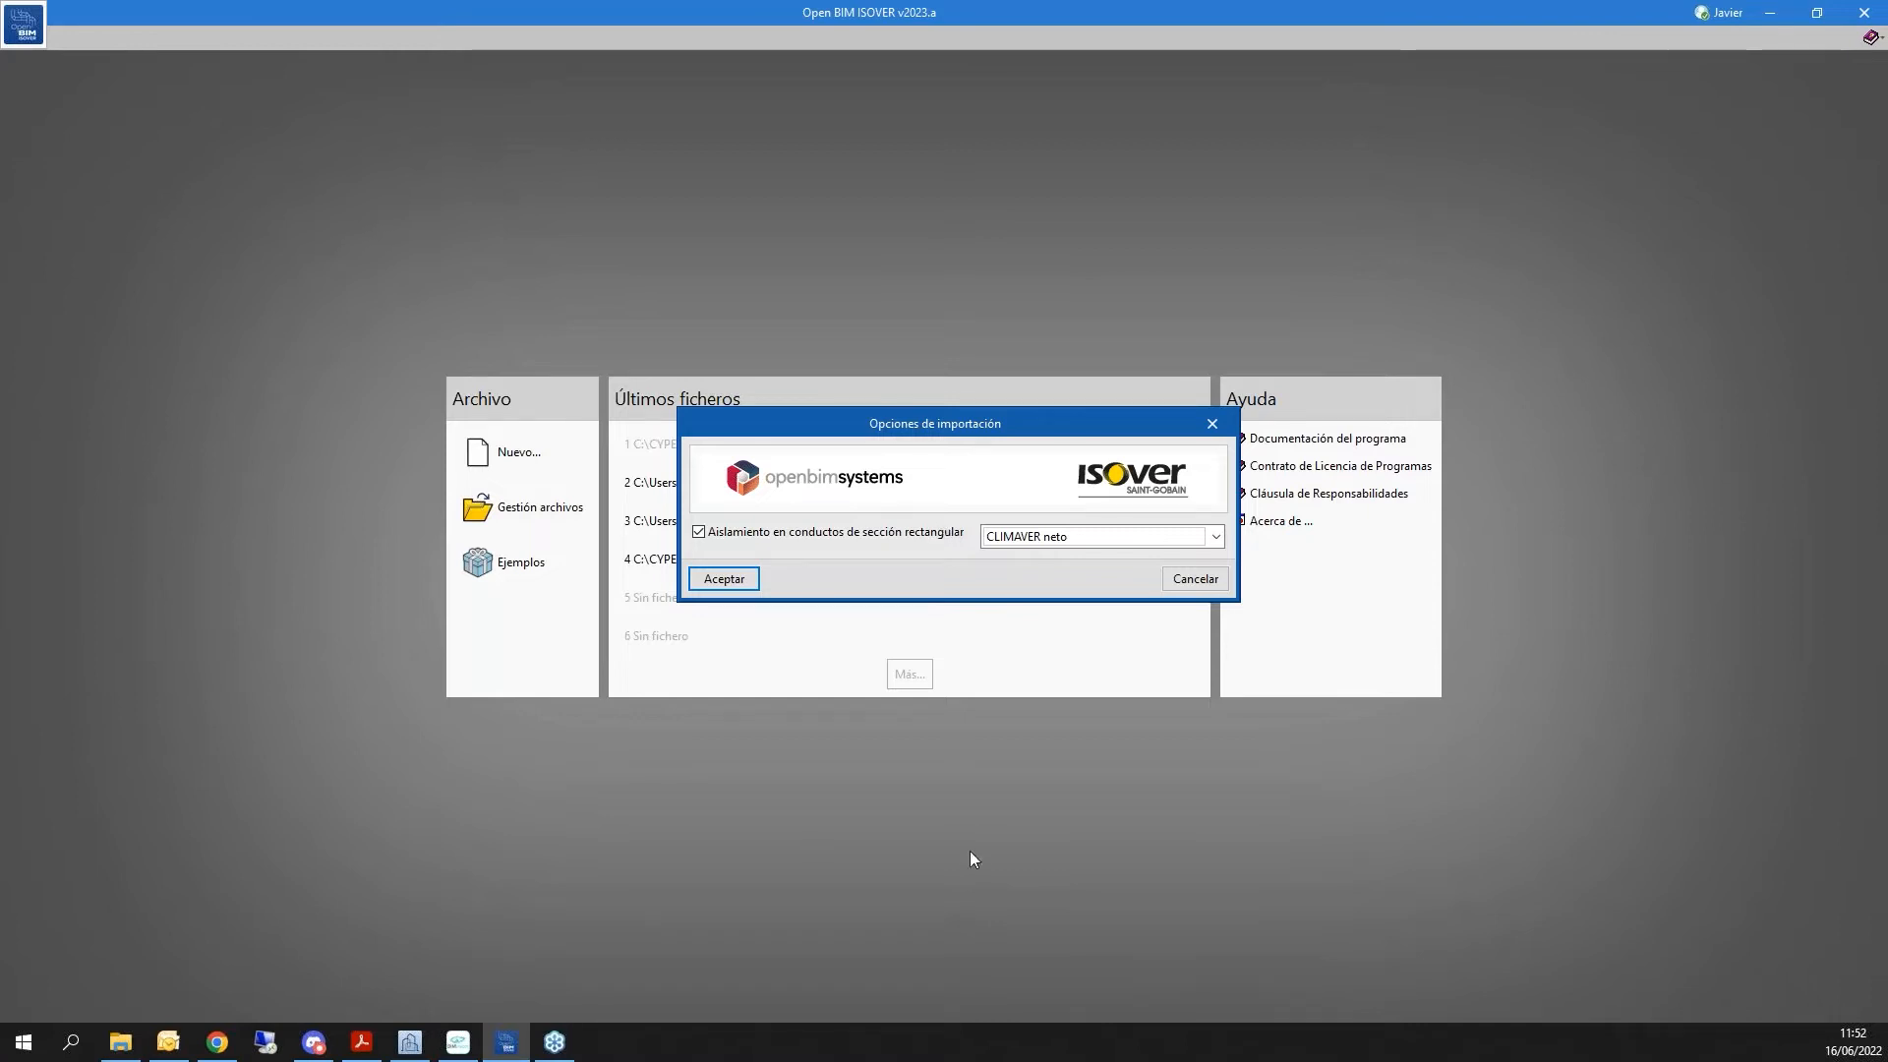
click(457, 1043)
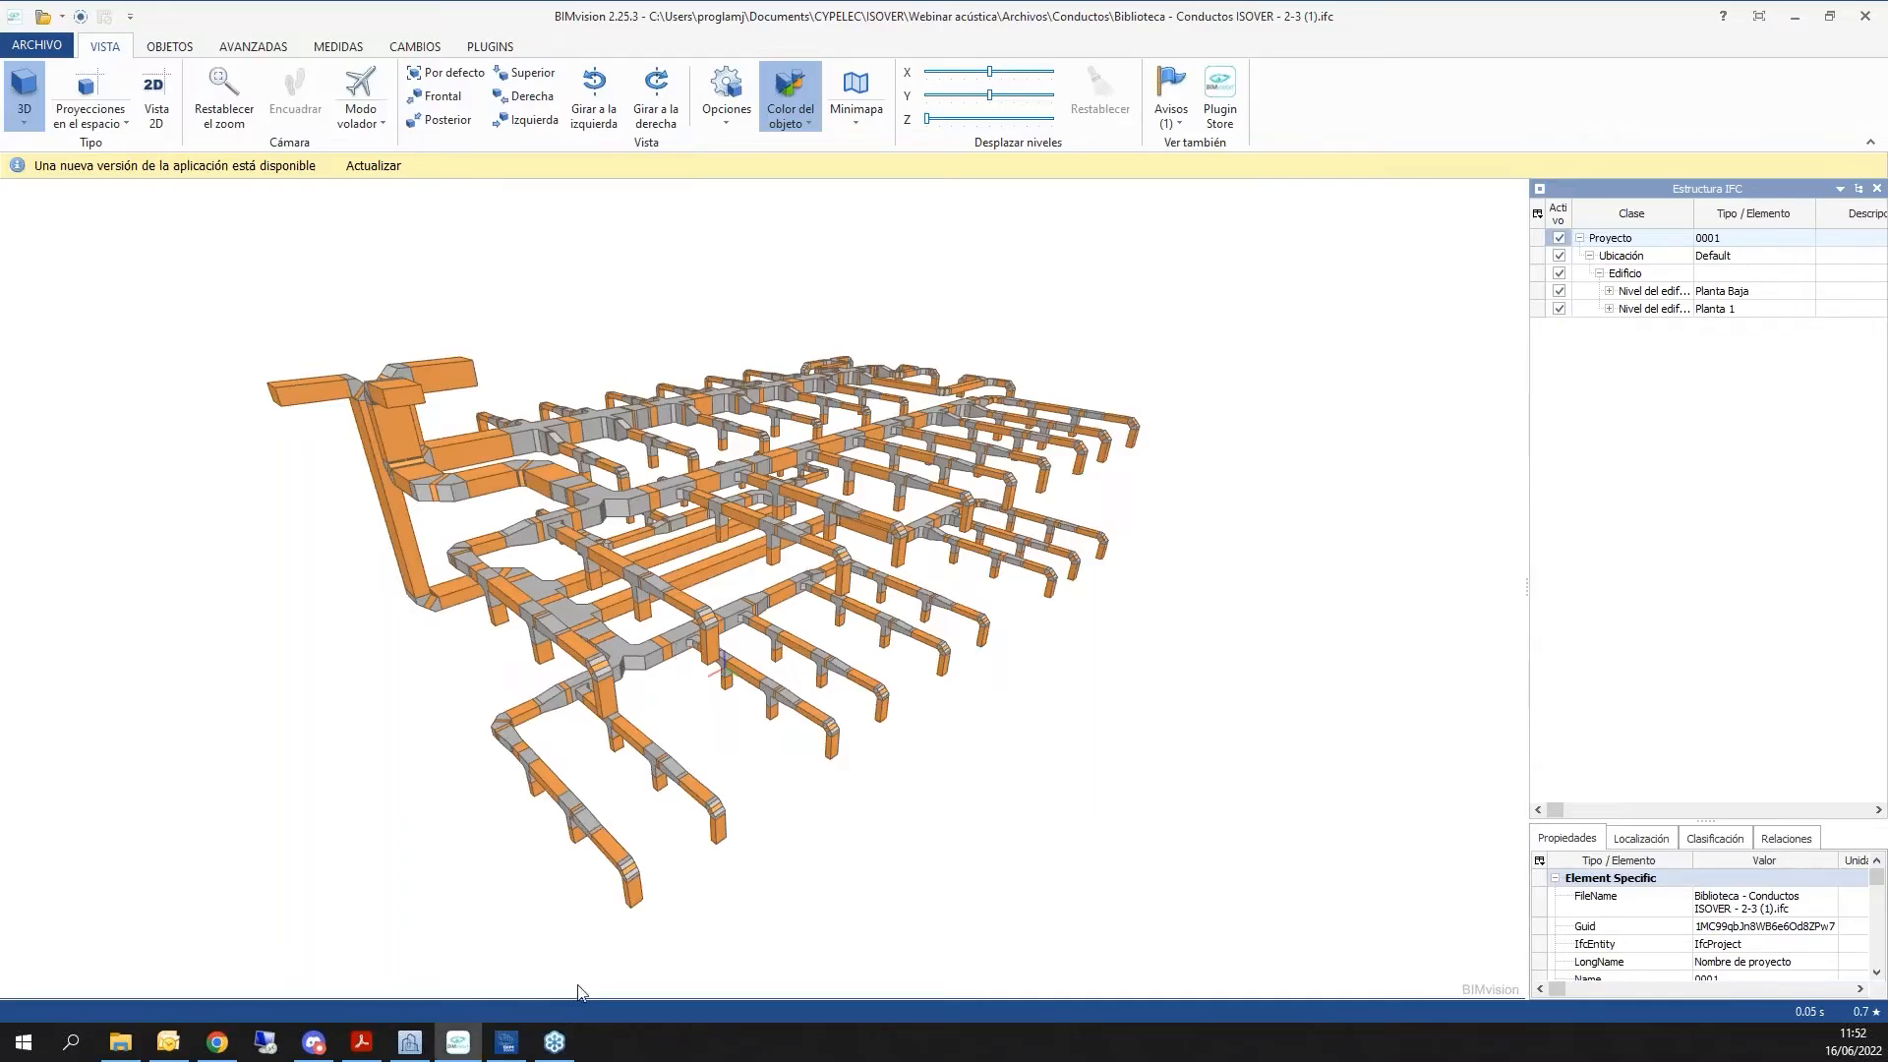
click(508, 1044)
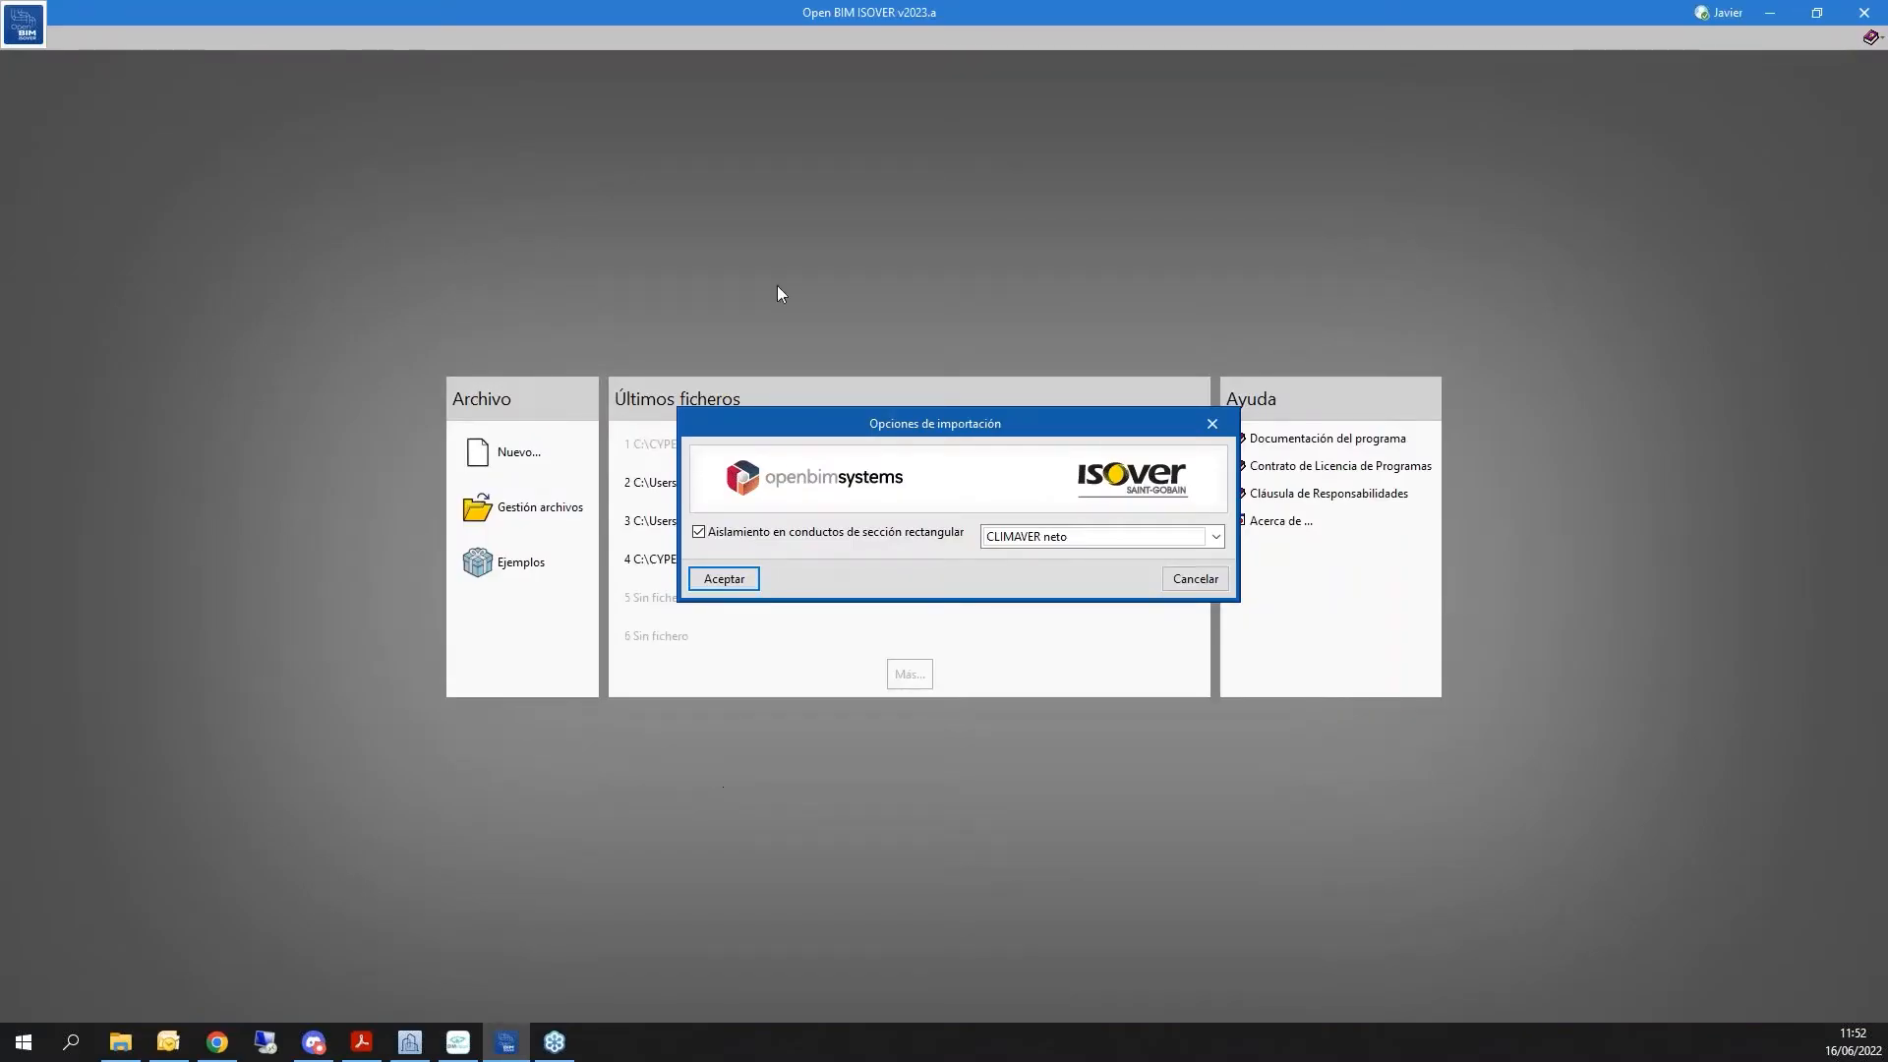
Review the available insulation products and import the rectangular ducts with CLIMAVER neto insulation
click(1022, 537)
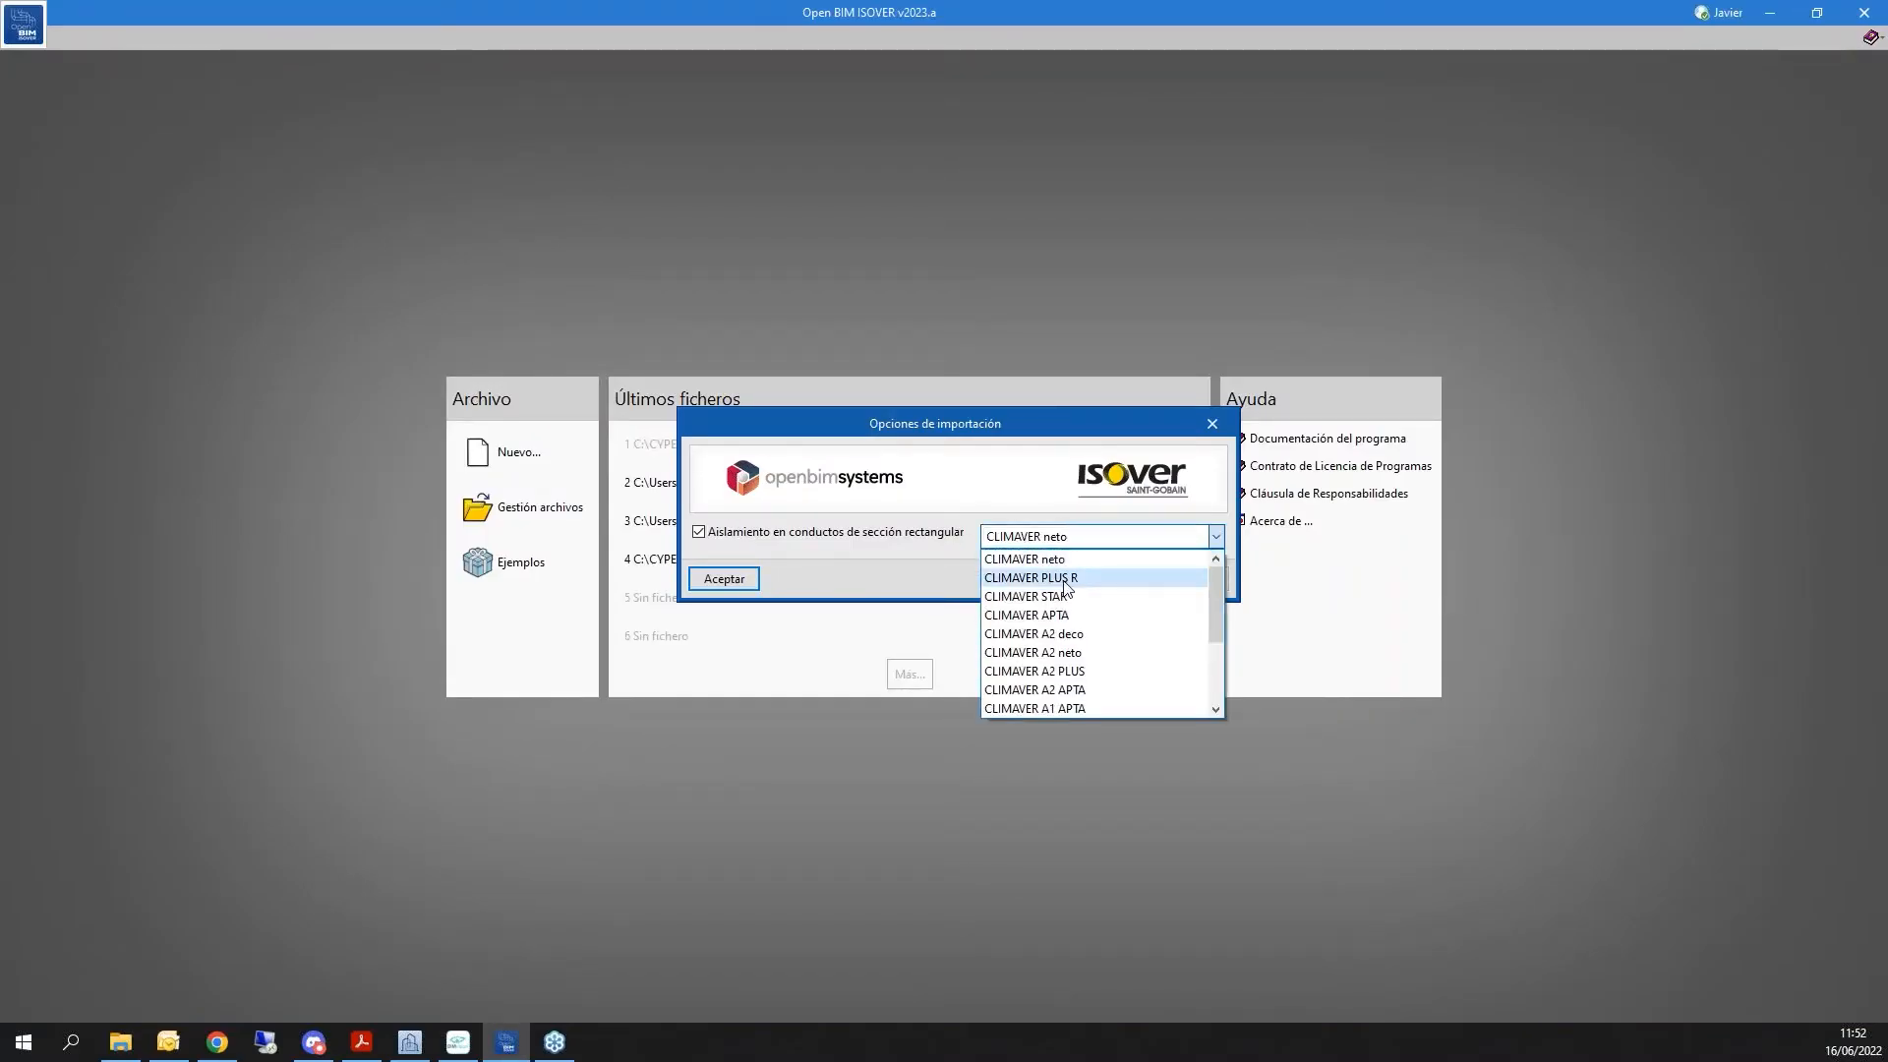
scroll(1055, 657, down, 1)
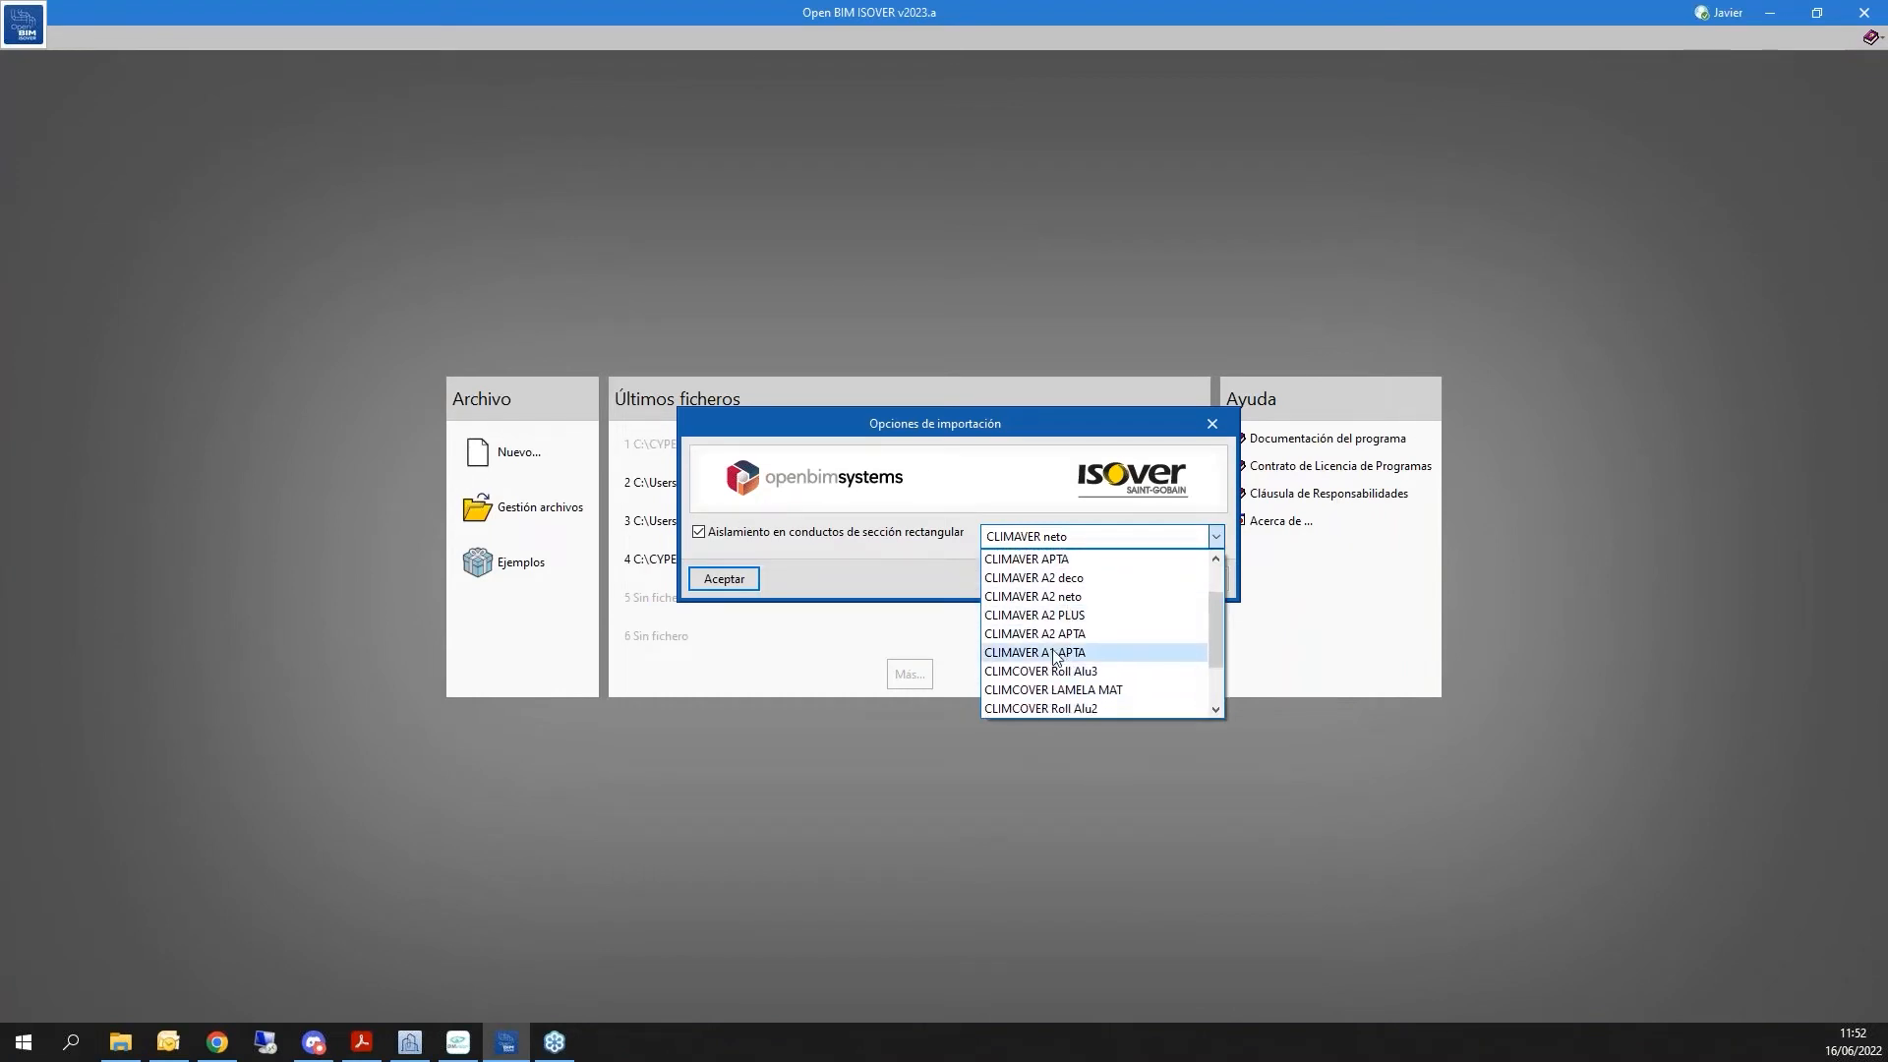
scroll(1055, 657, down, 2)
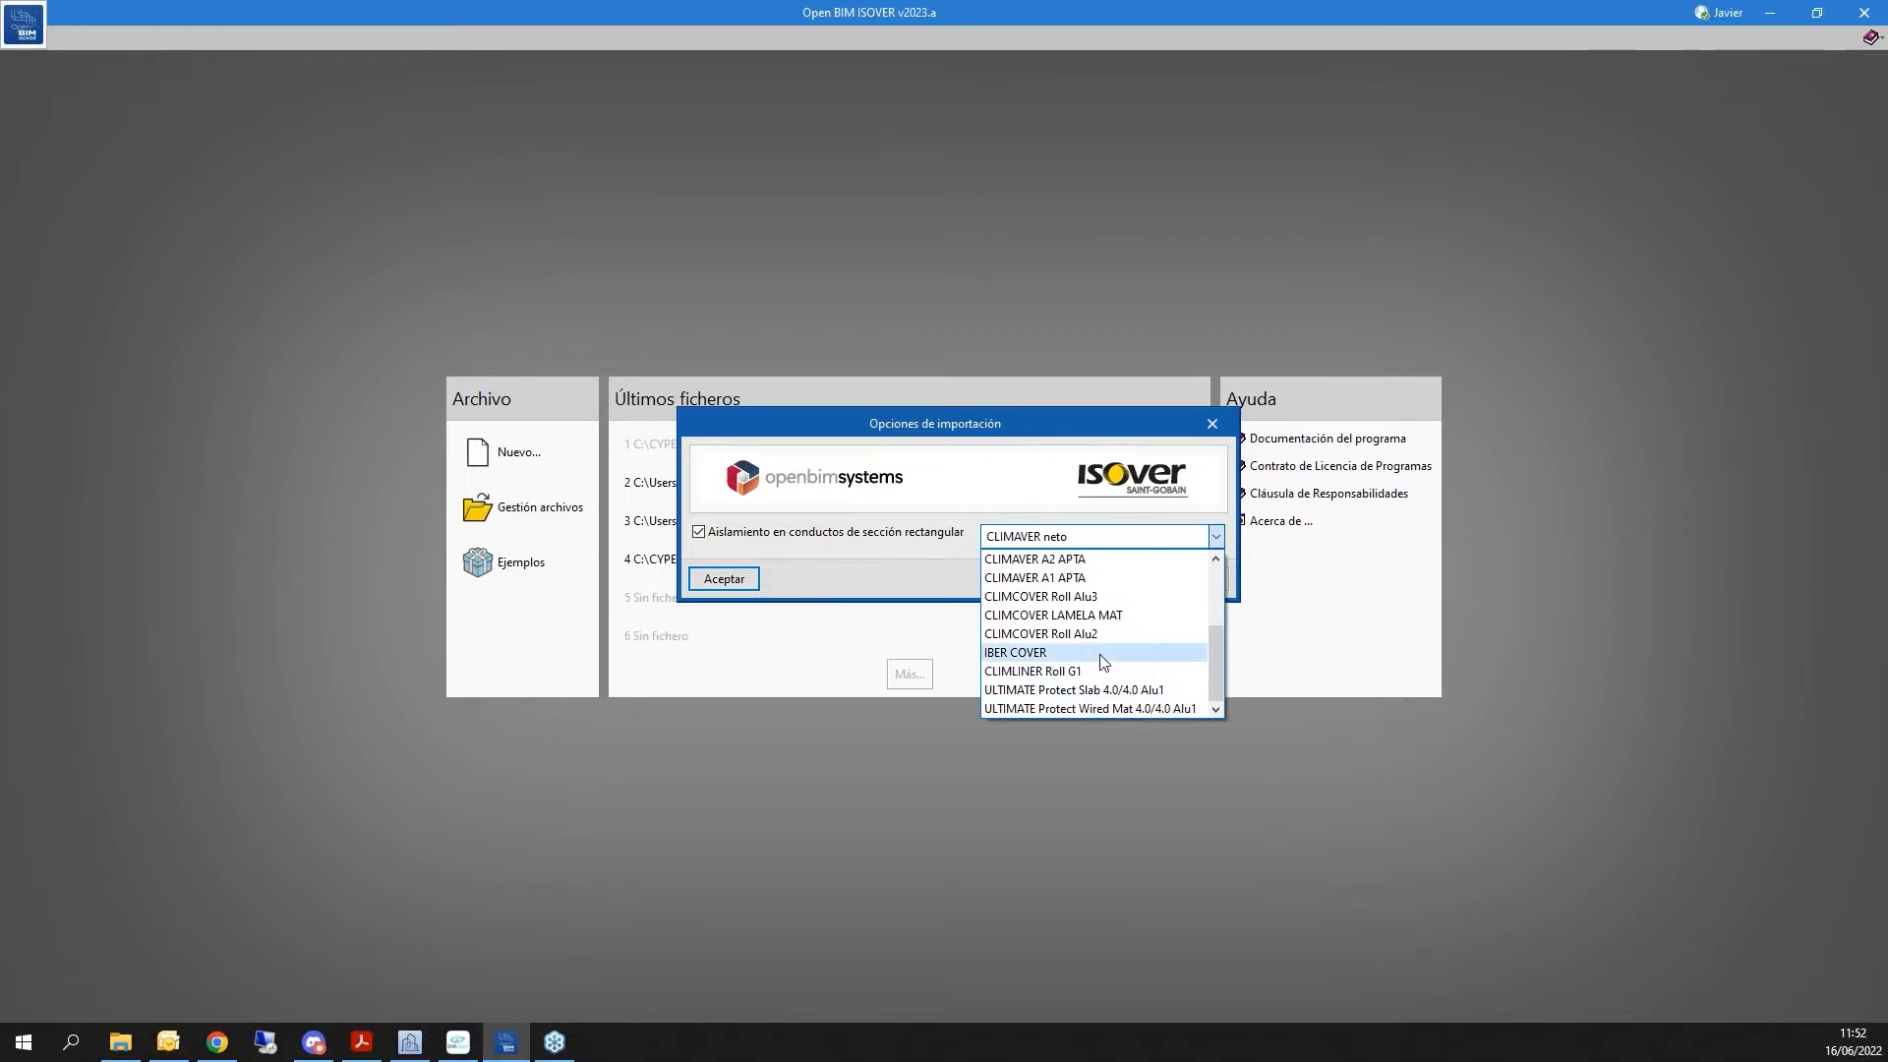
scroll(1082, 639, up, 3)
click(1129, 541)
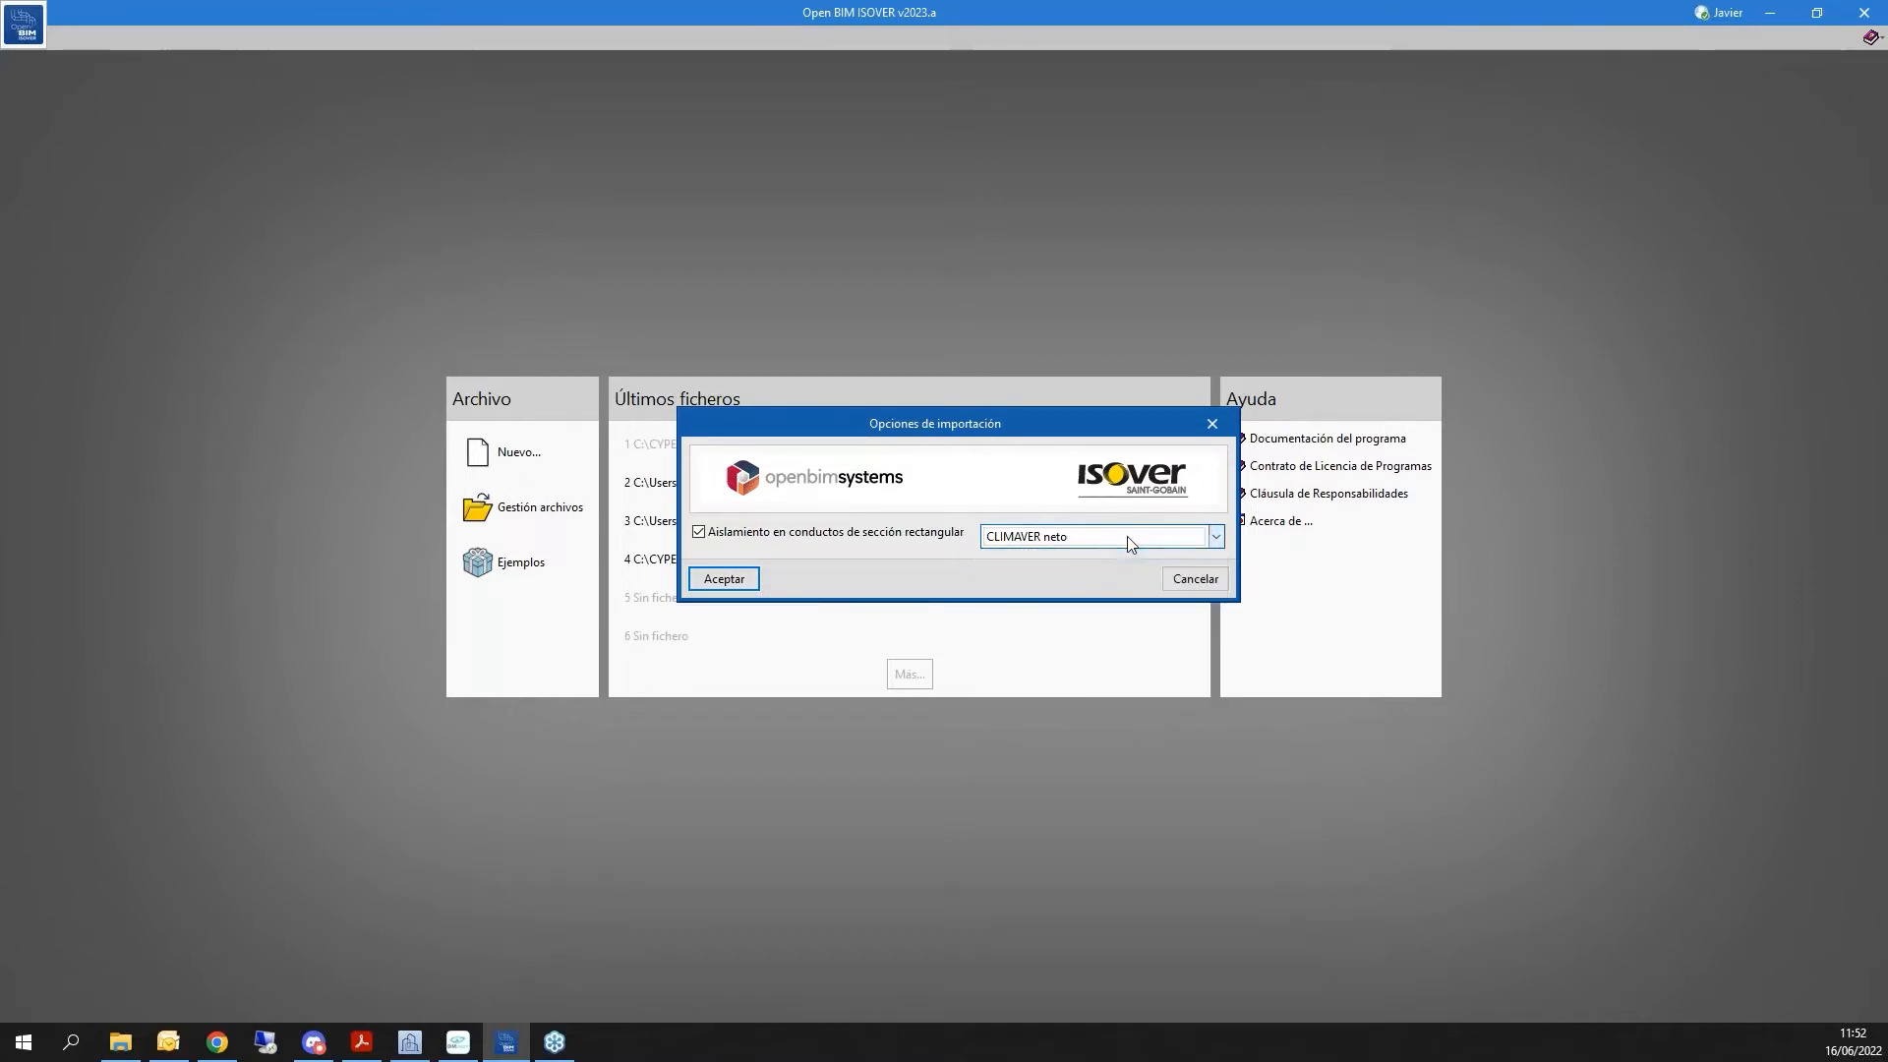
click(1129, 542)
click(1129, 542)
click(745, 582)
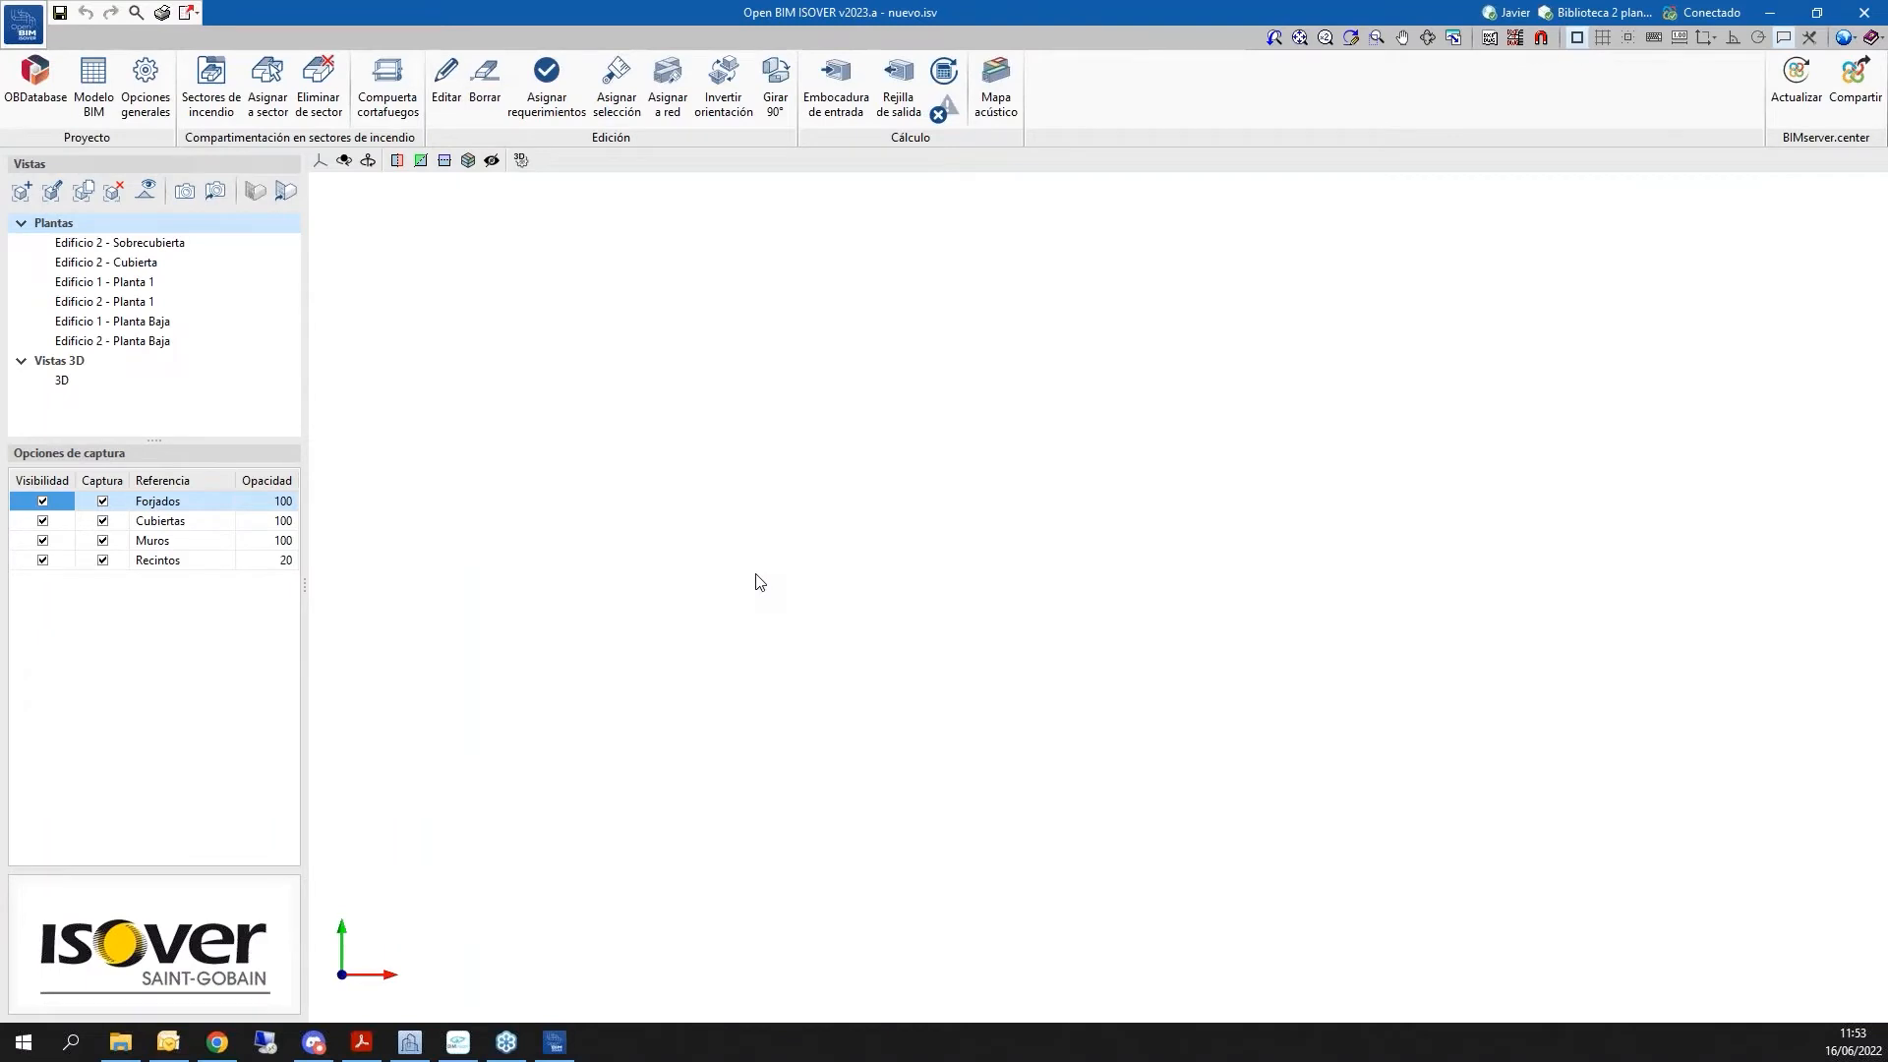
Show the 3D view with Forjados, Cubiertas, Muros and Recintos hidden, leaving only the duct network displayed
click(42, 501)
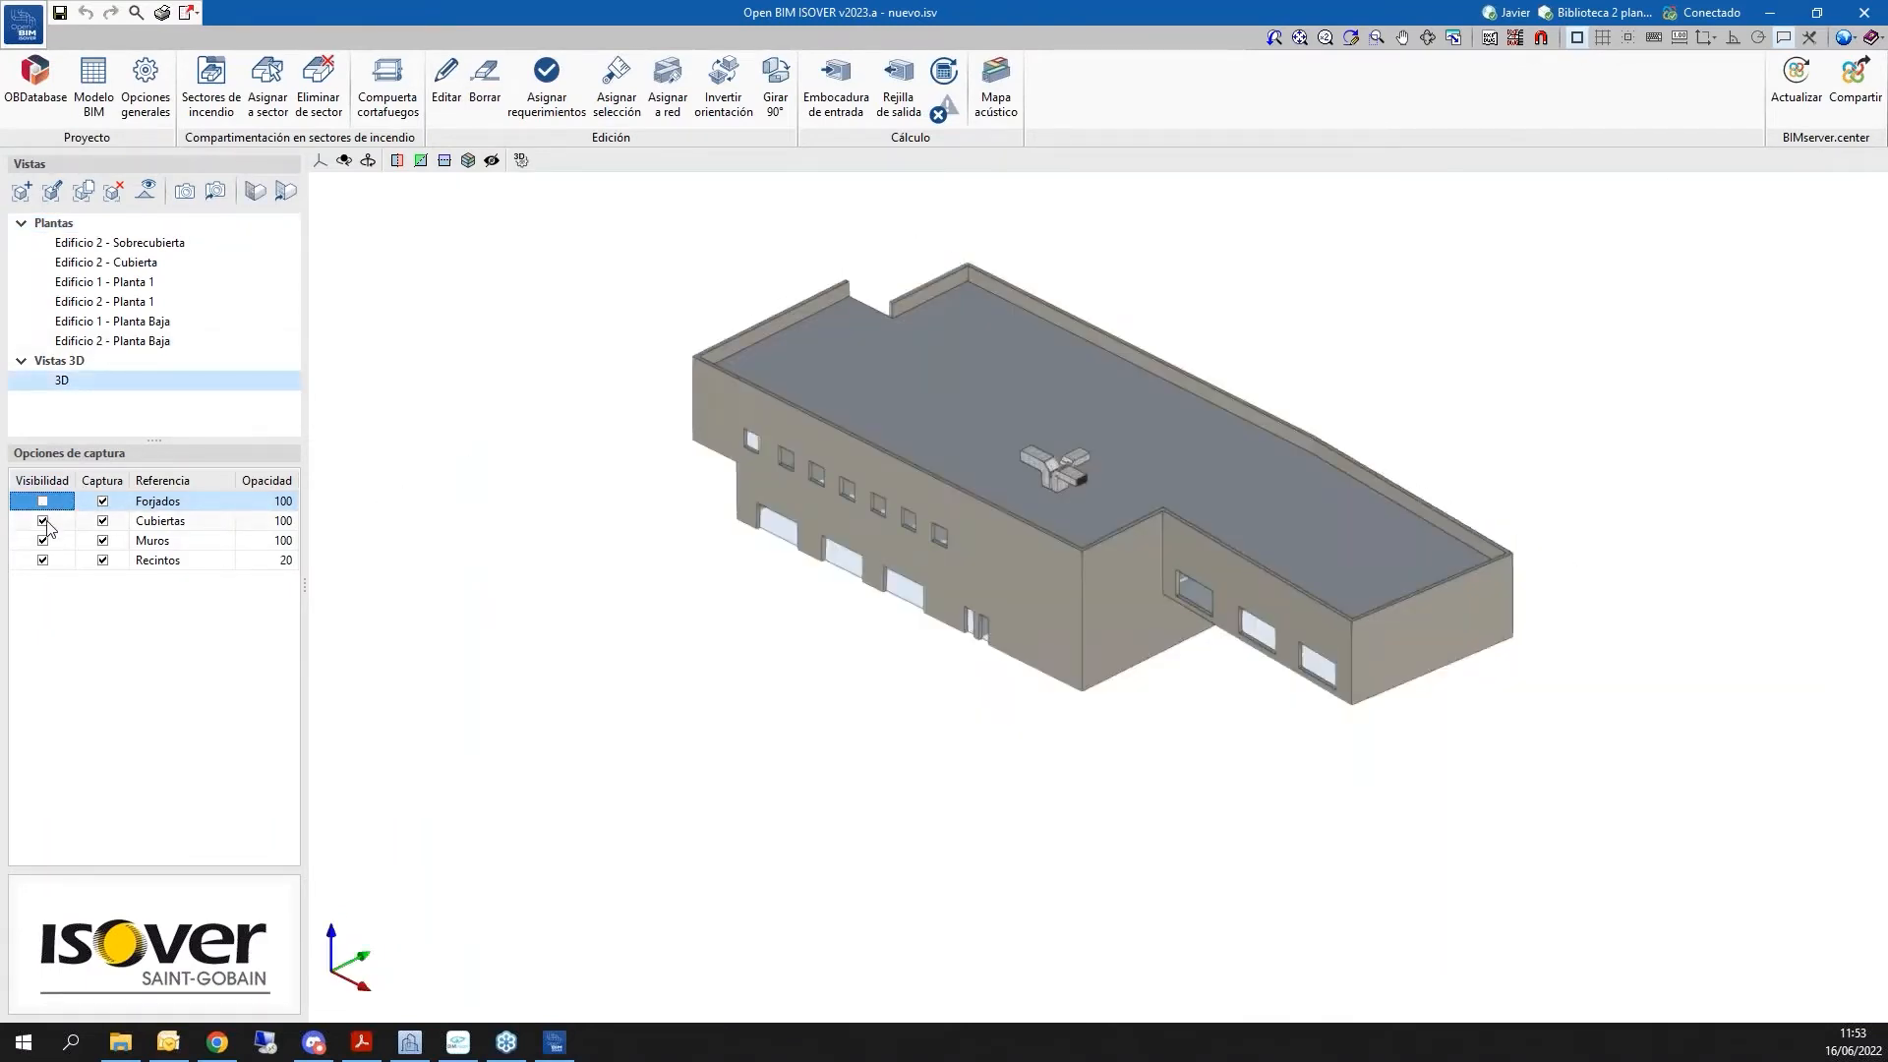
click(42, 521)
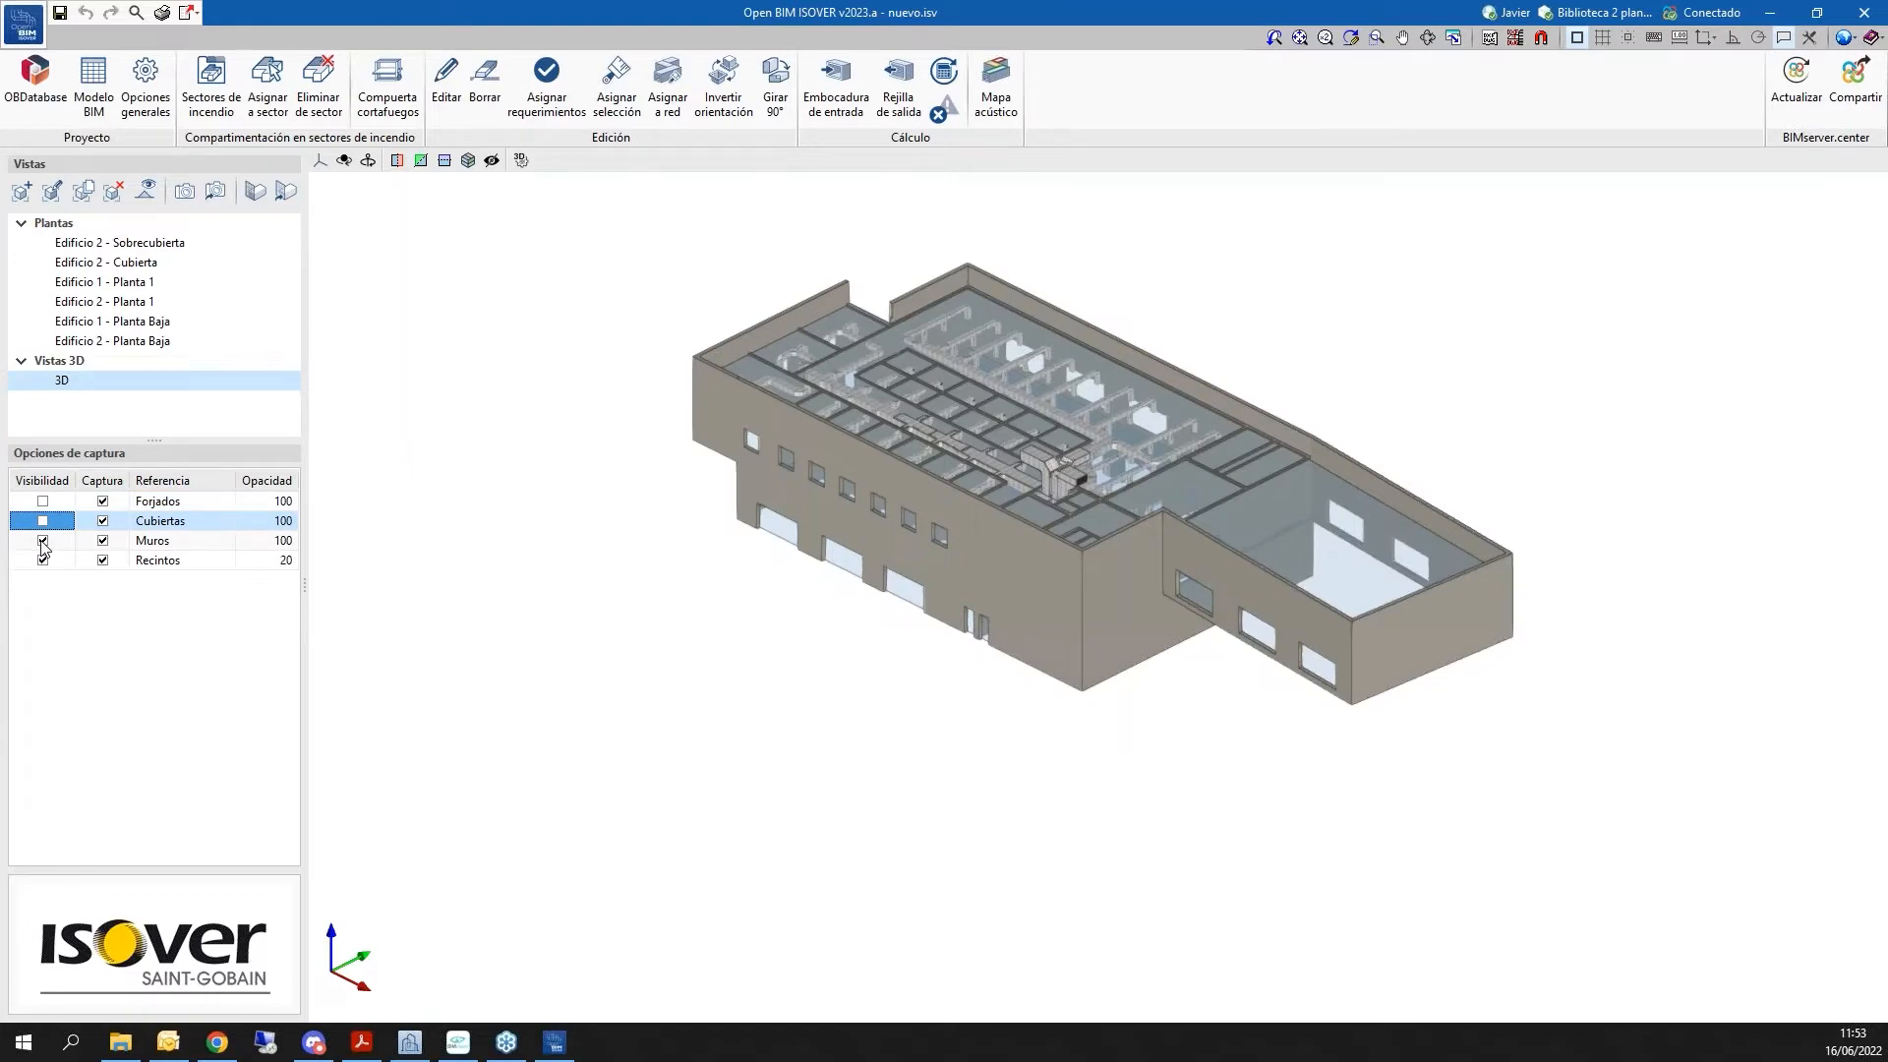
click(43, 541)
click(43, 560)
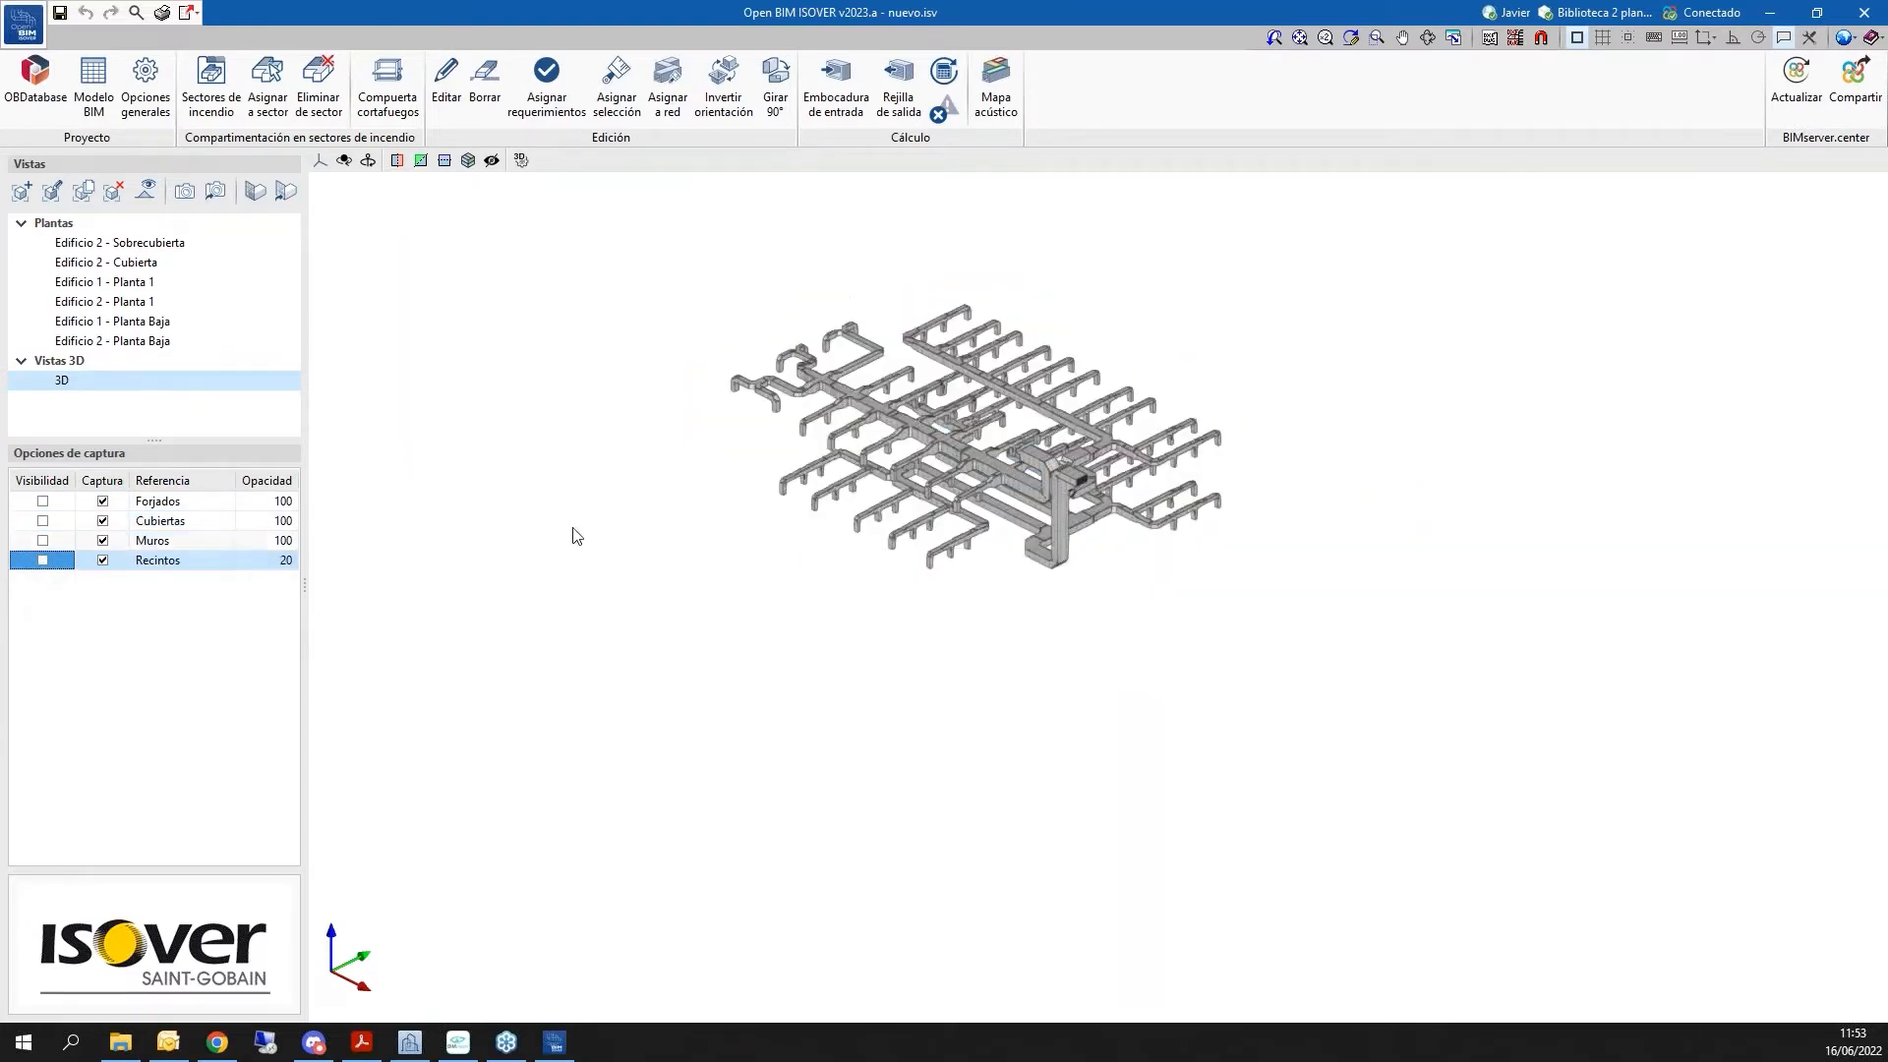
scroll(1068, 515, up, 5)
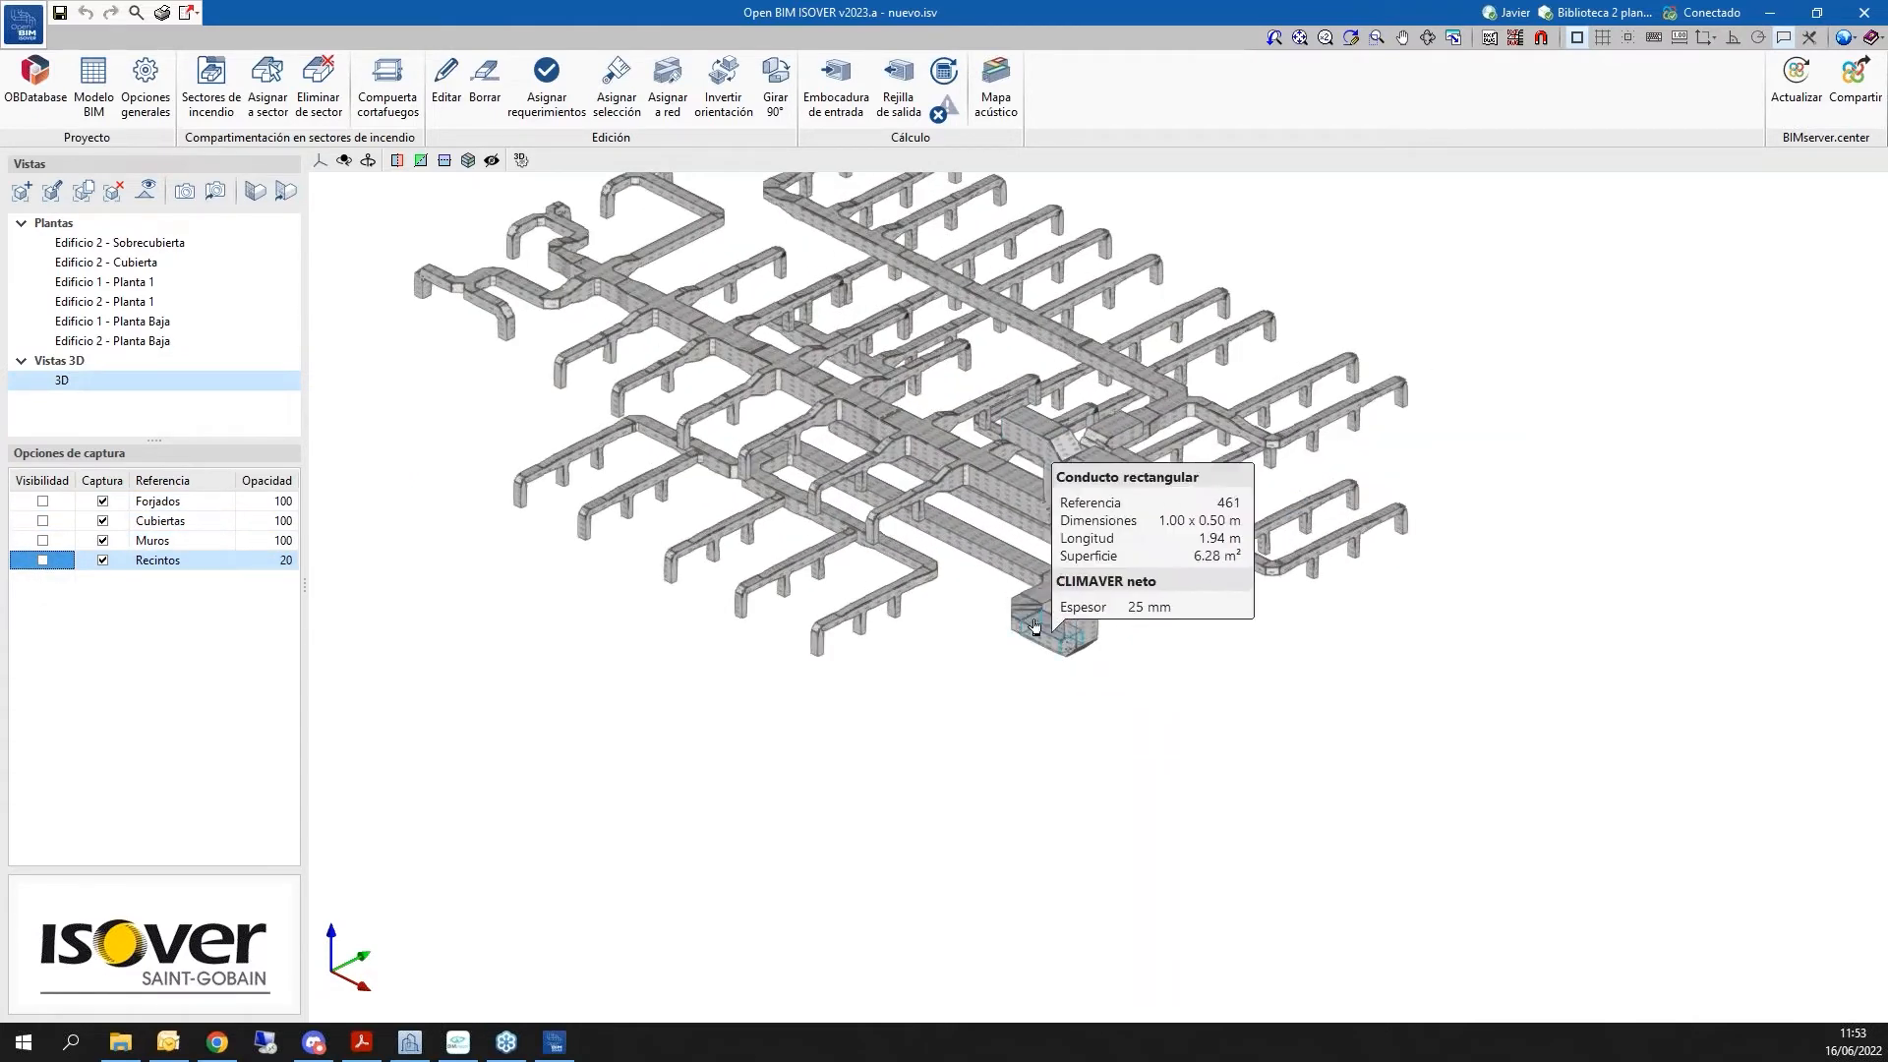
Examine the CLIMAVER neto duct network in 3D, checking its branches, joints and the vertical riser with its roof junction
scroll(1102, 607, up, 6)
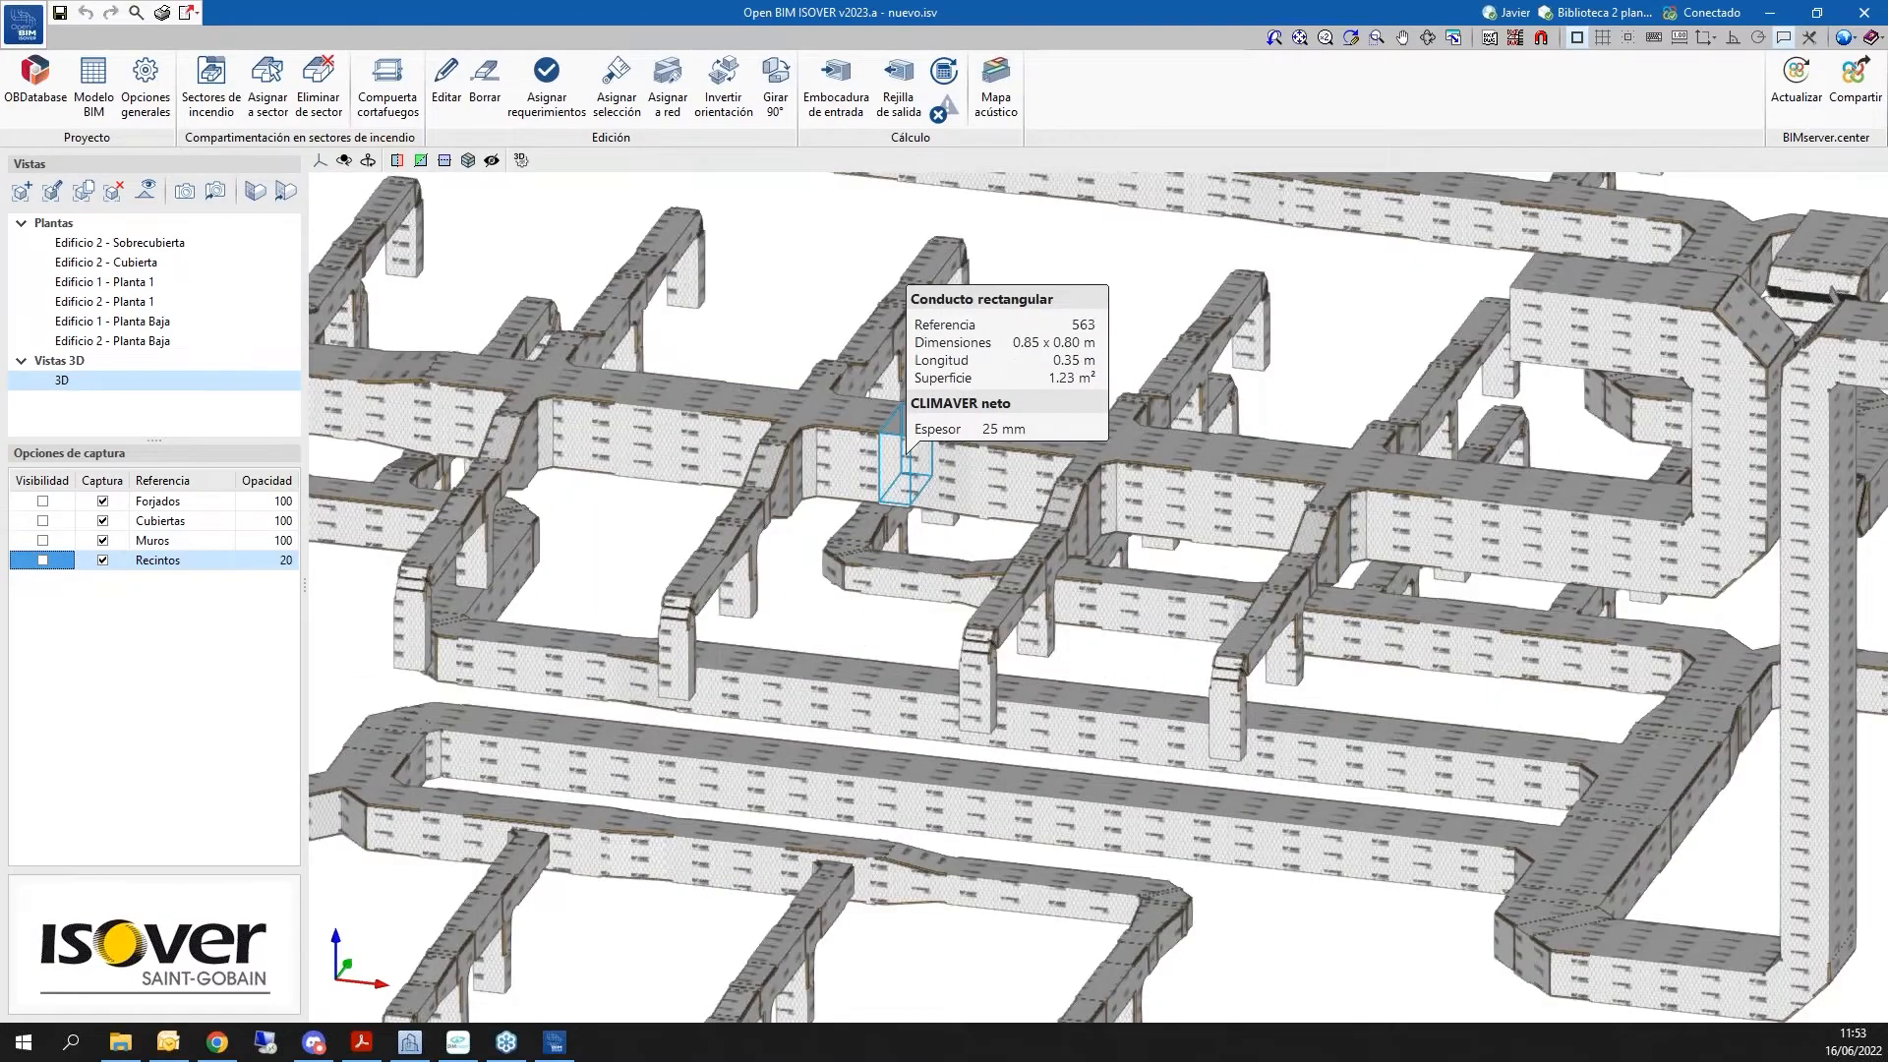
scroll(1265, 550, up, 6)
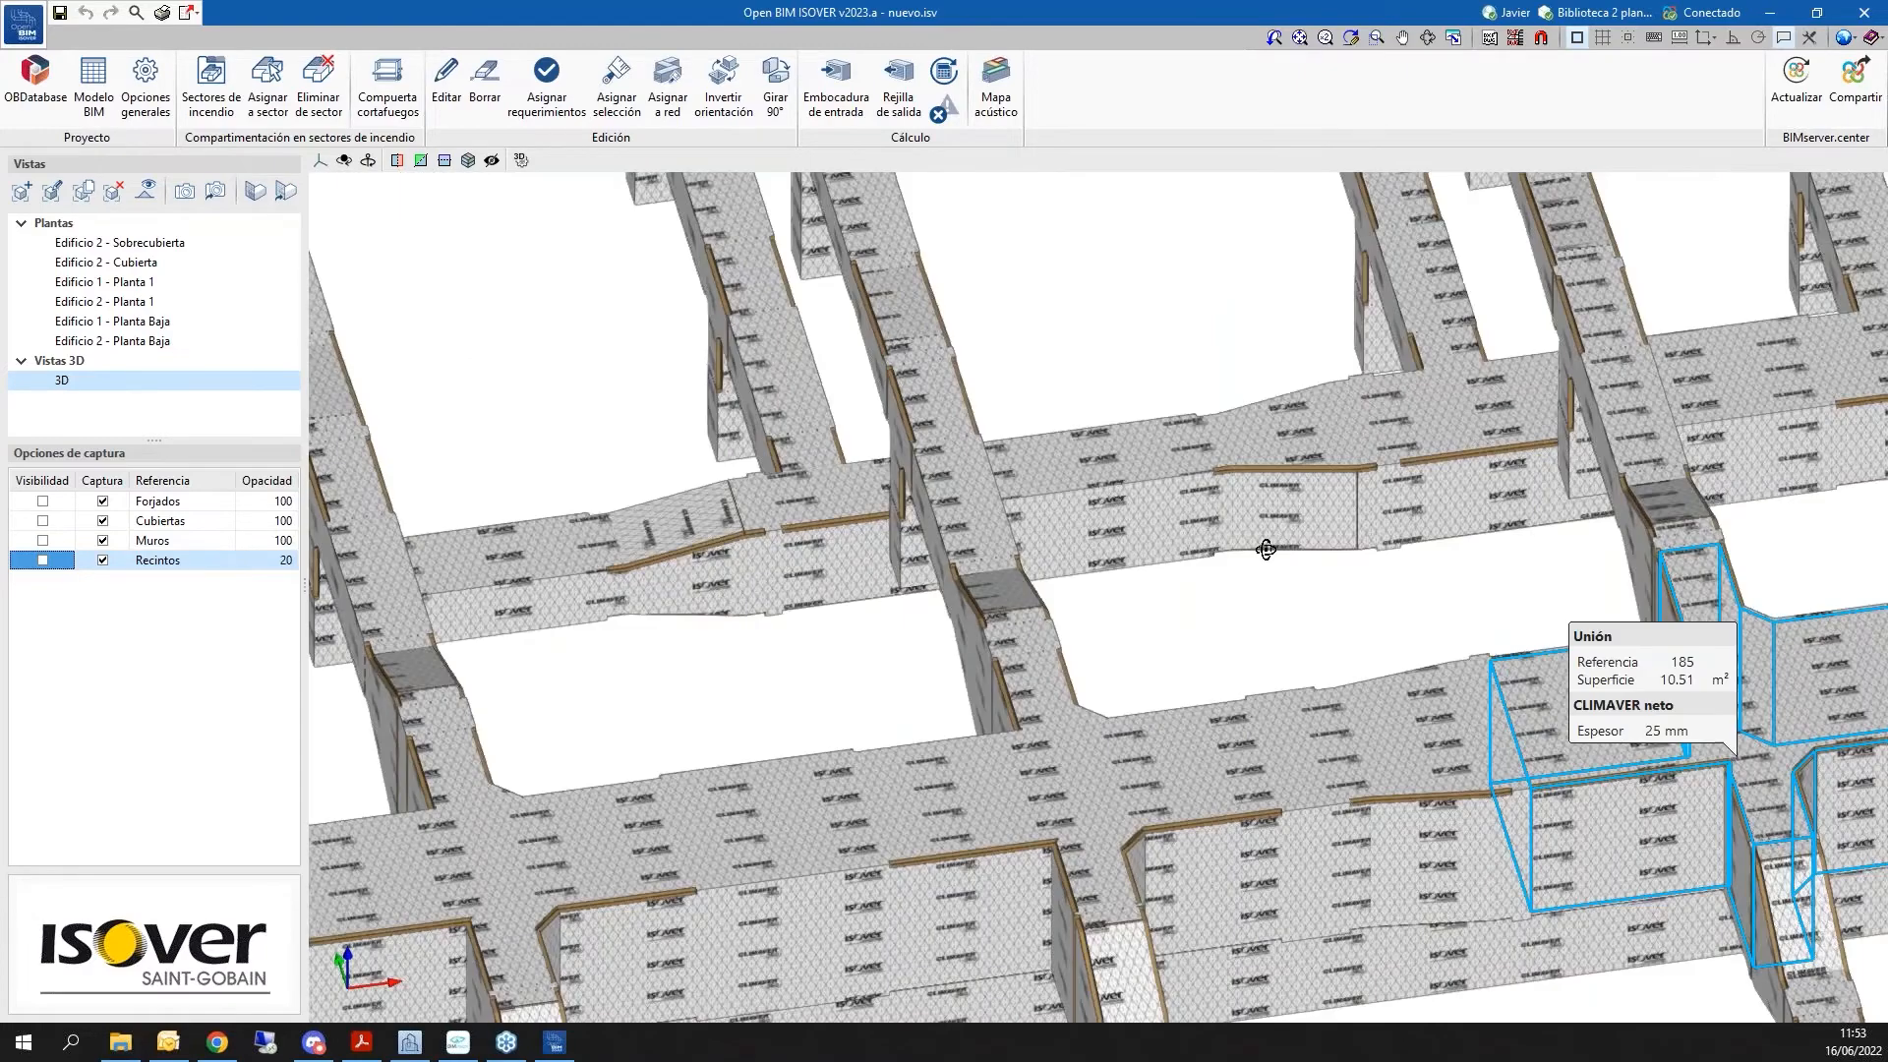
shift+middle_drag(1265, 550, 1535, 644)
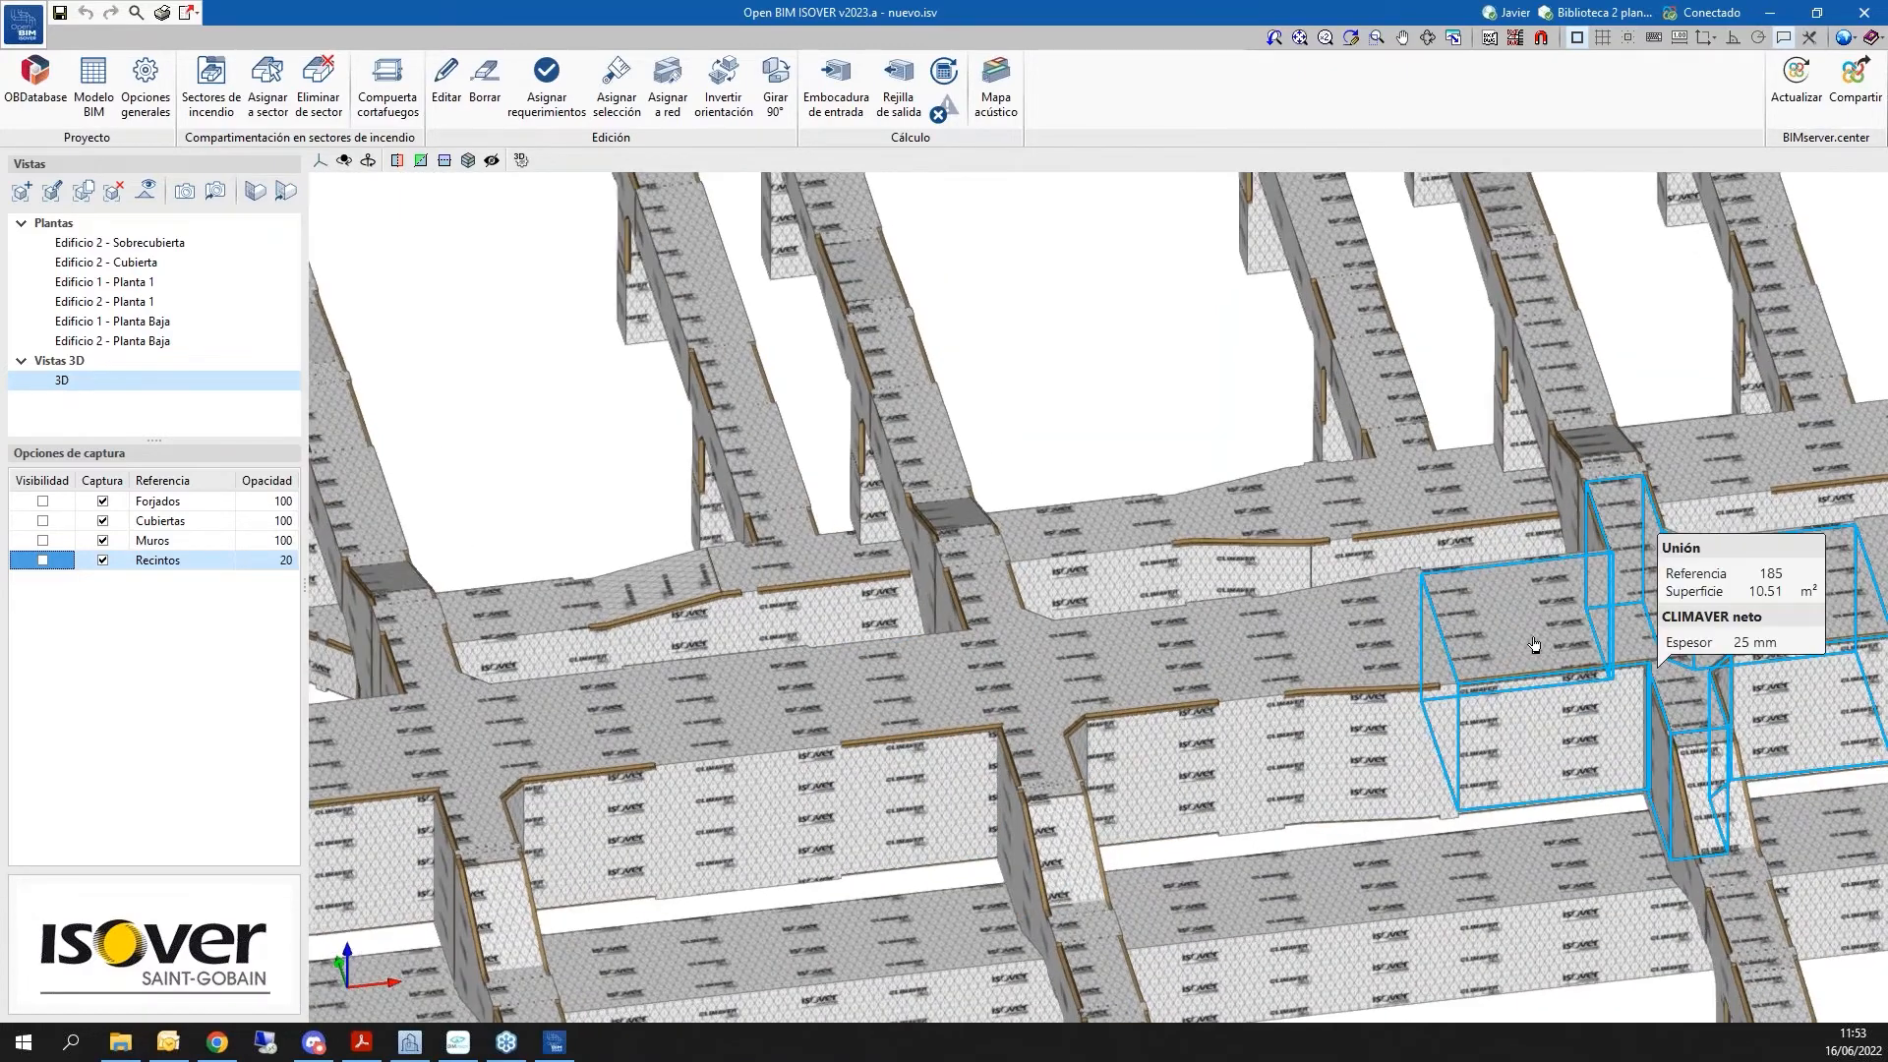
scroll(1323, 678, down, 8)
mouse_move(1109, 536)
shift+middle_down()
mouse_move(1117, 577)
mouse_move(1119, 546)
shift+middle_up()
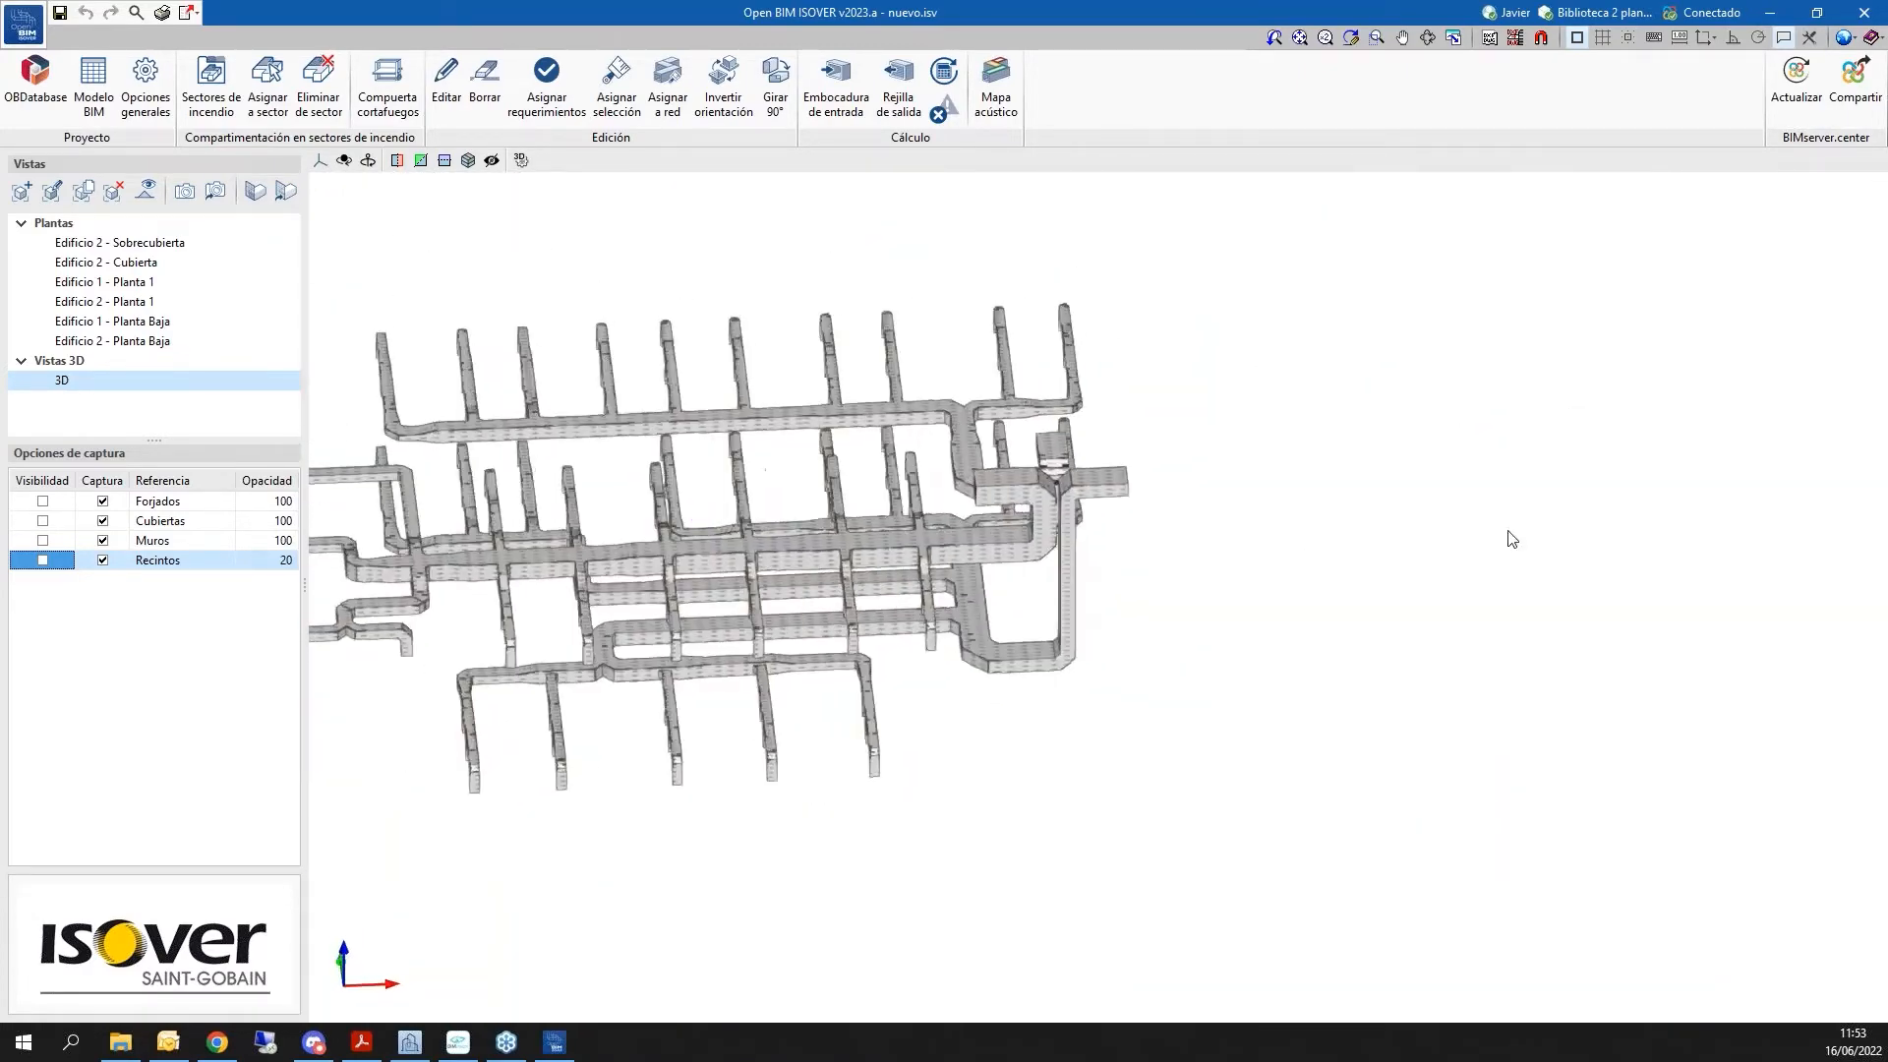
shift+middle_drag(1511, 539, 968, 511)
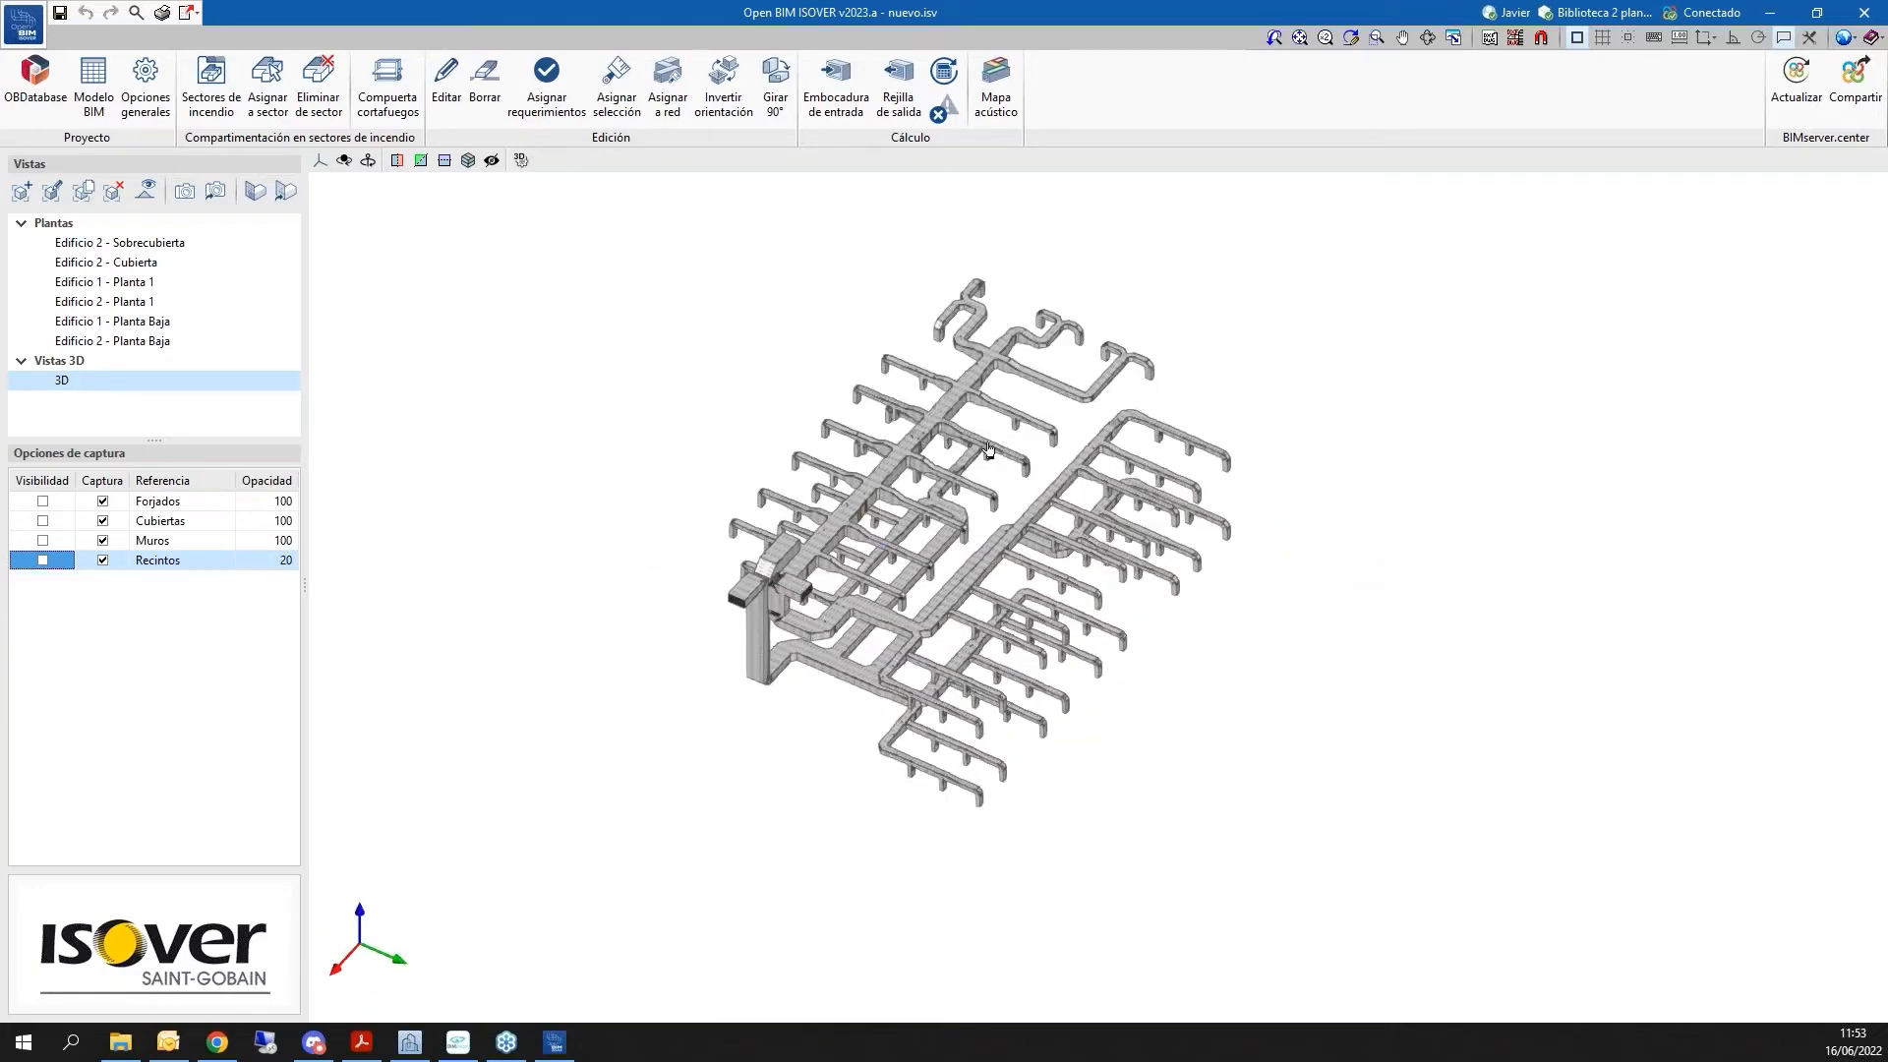
scroll(717, 607, up, 5)
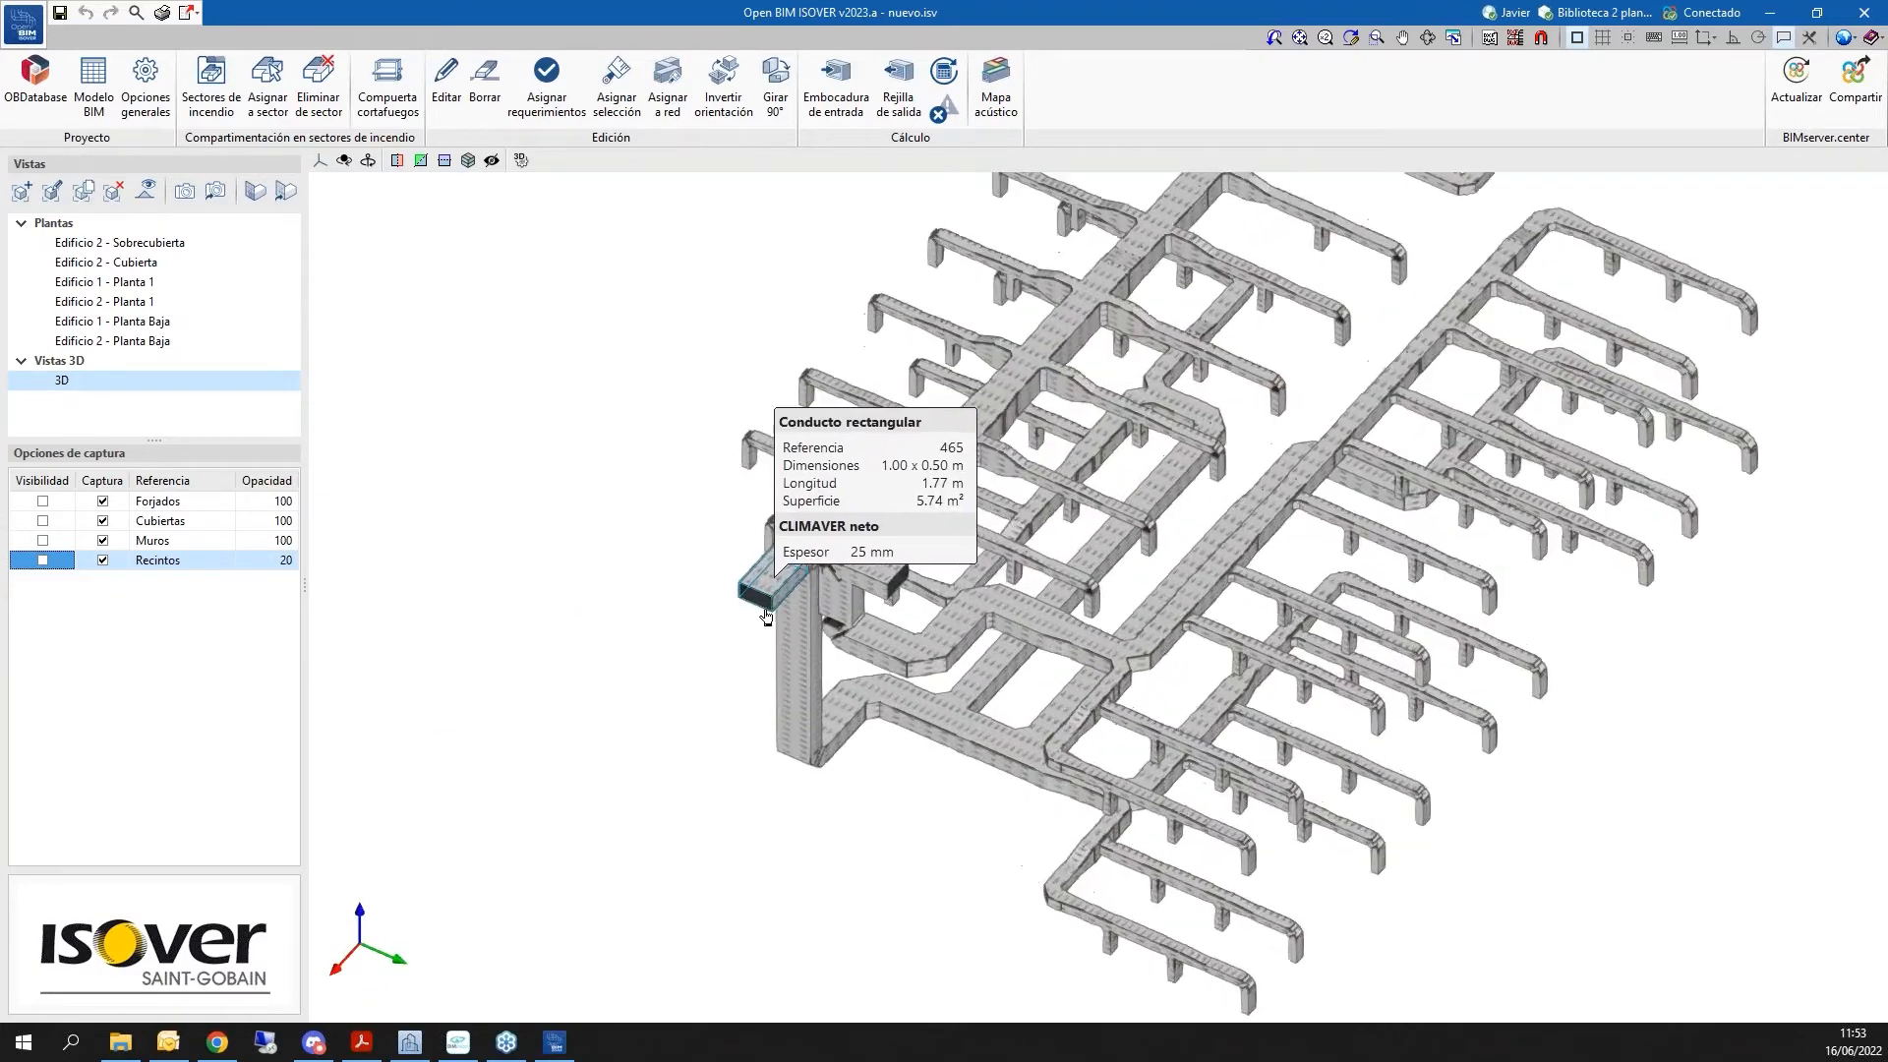
scroll(766, 617, up, 6)
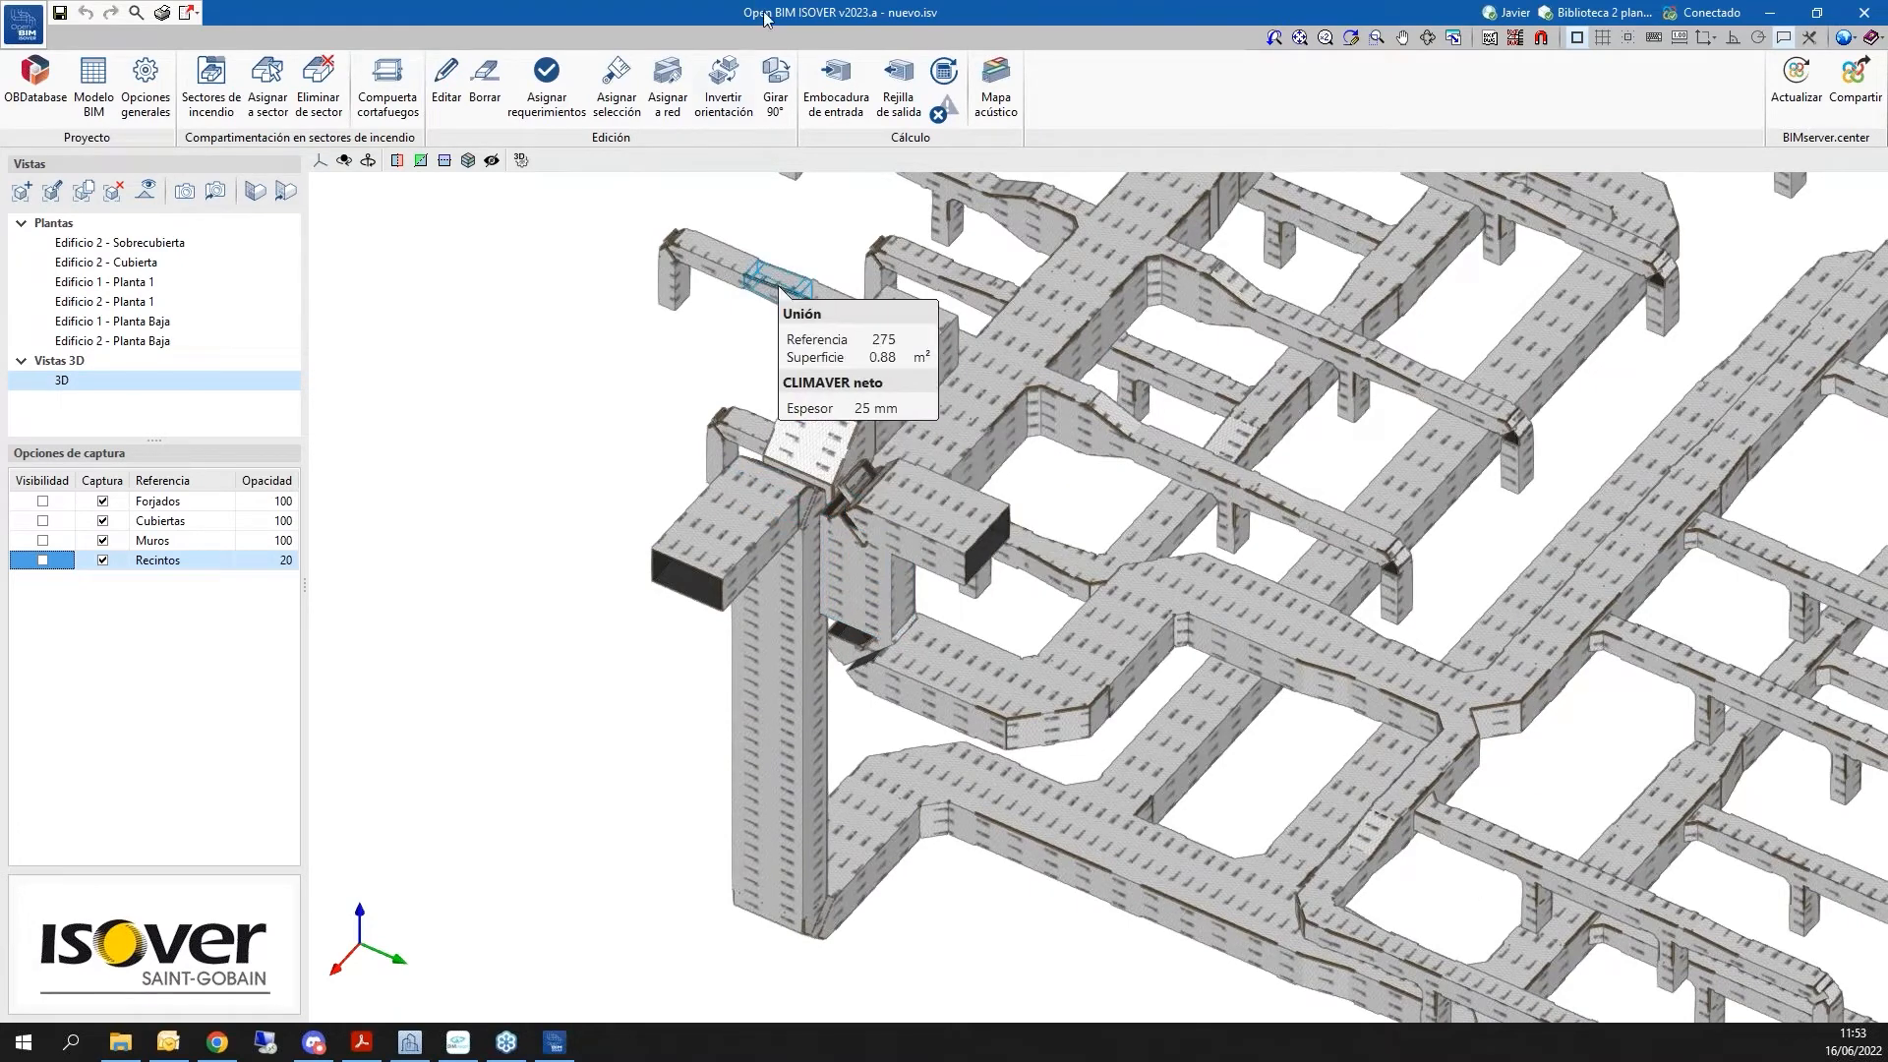
Rotate the misaligned vertical duct sections beside the main riser by 90° to match their adjoining elbows and roof junction
click(771, 79)
click(791, 651)
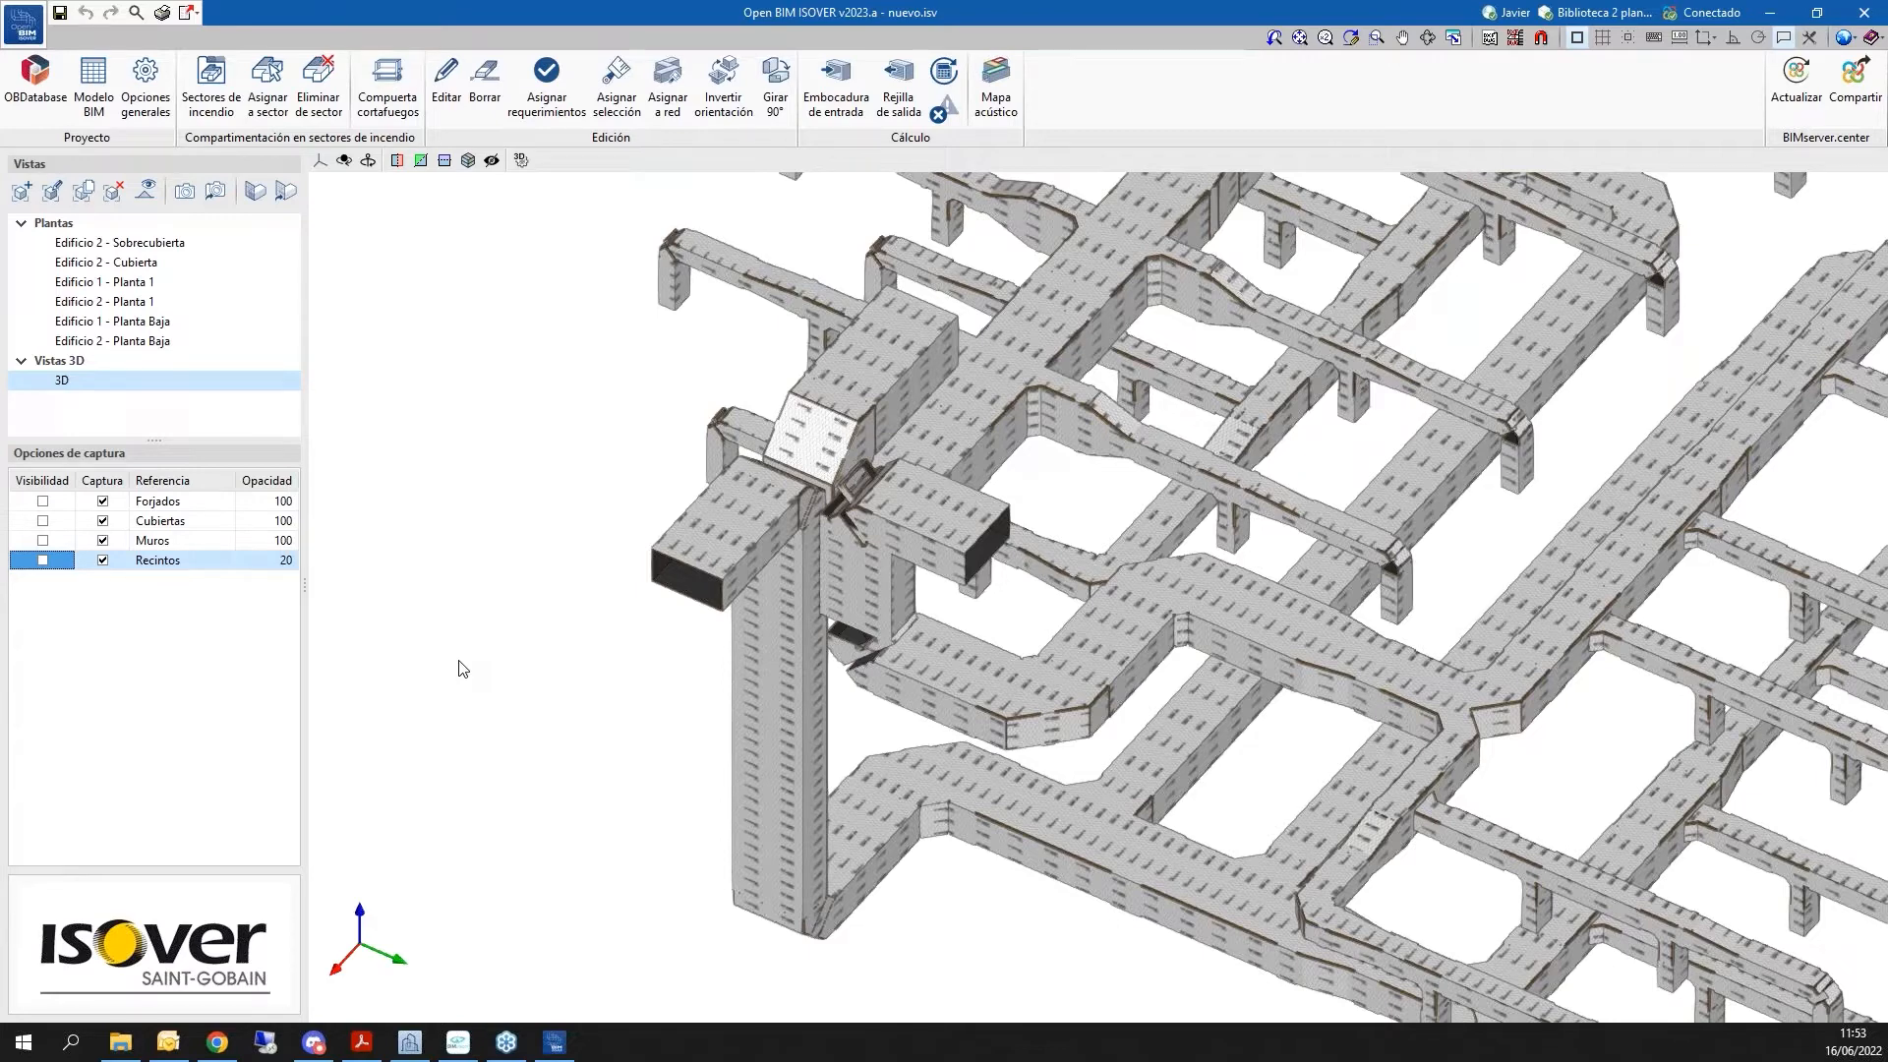
mouse_move(885, 596)
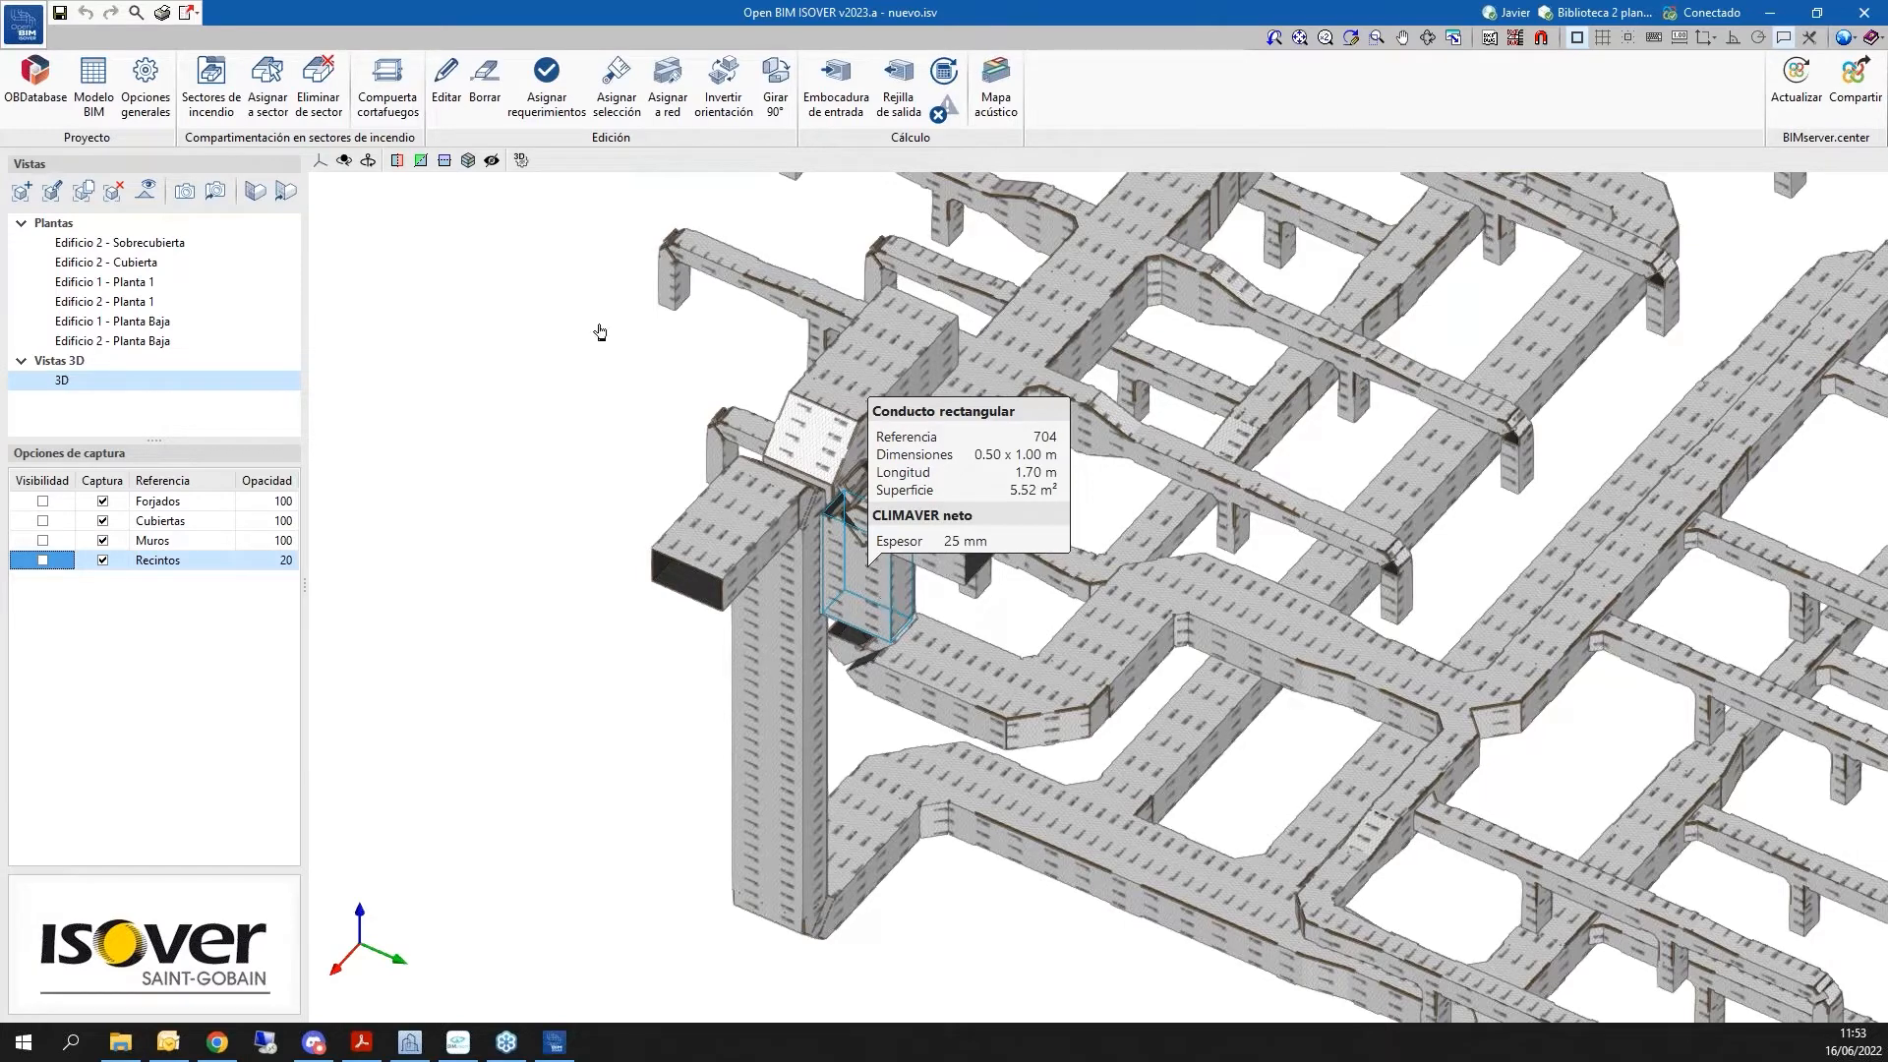
click(787, 96)
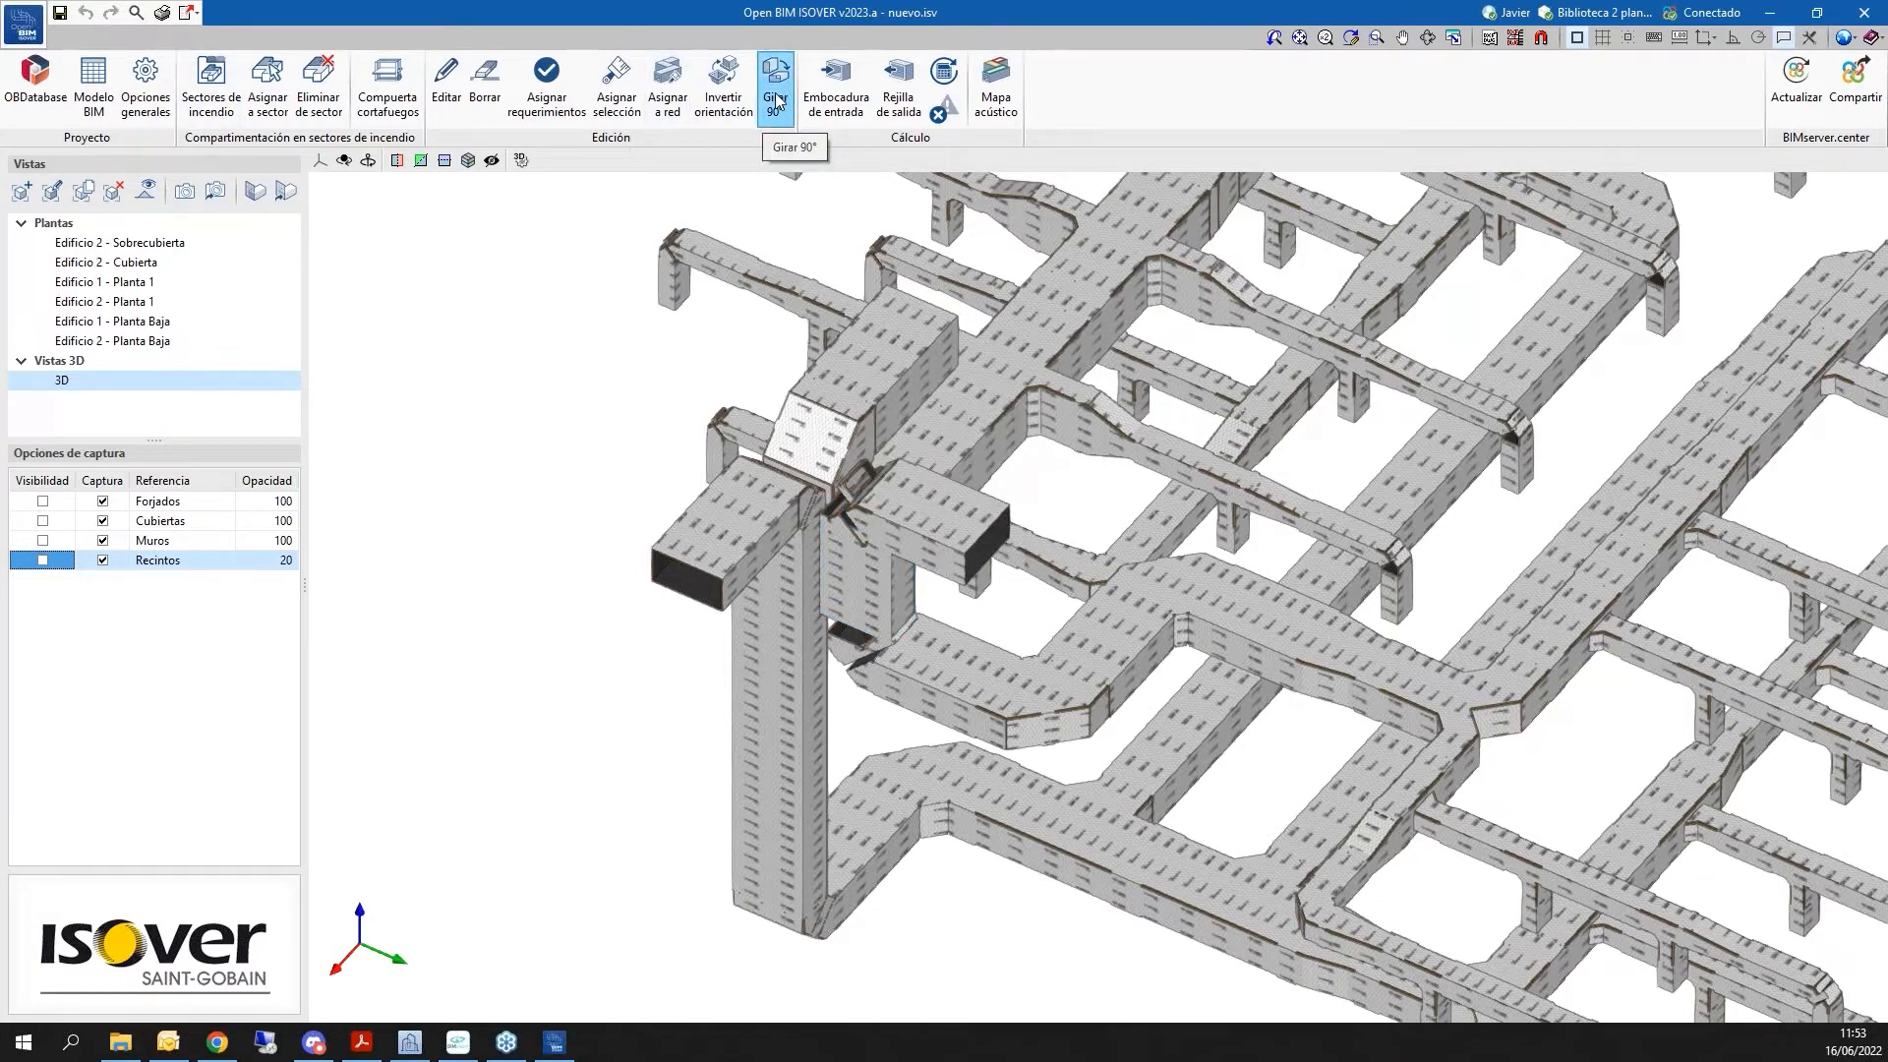
click(891, 584)
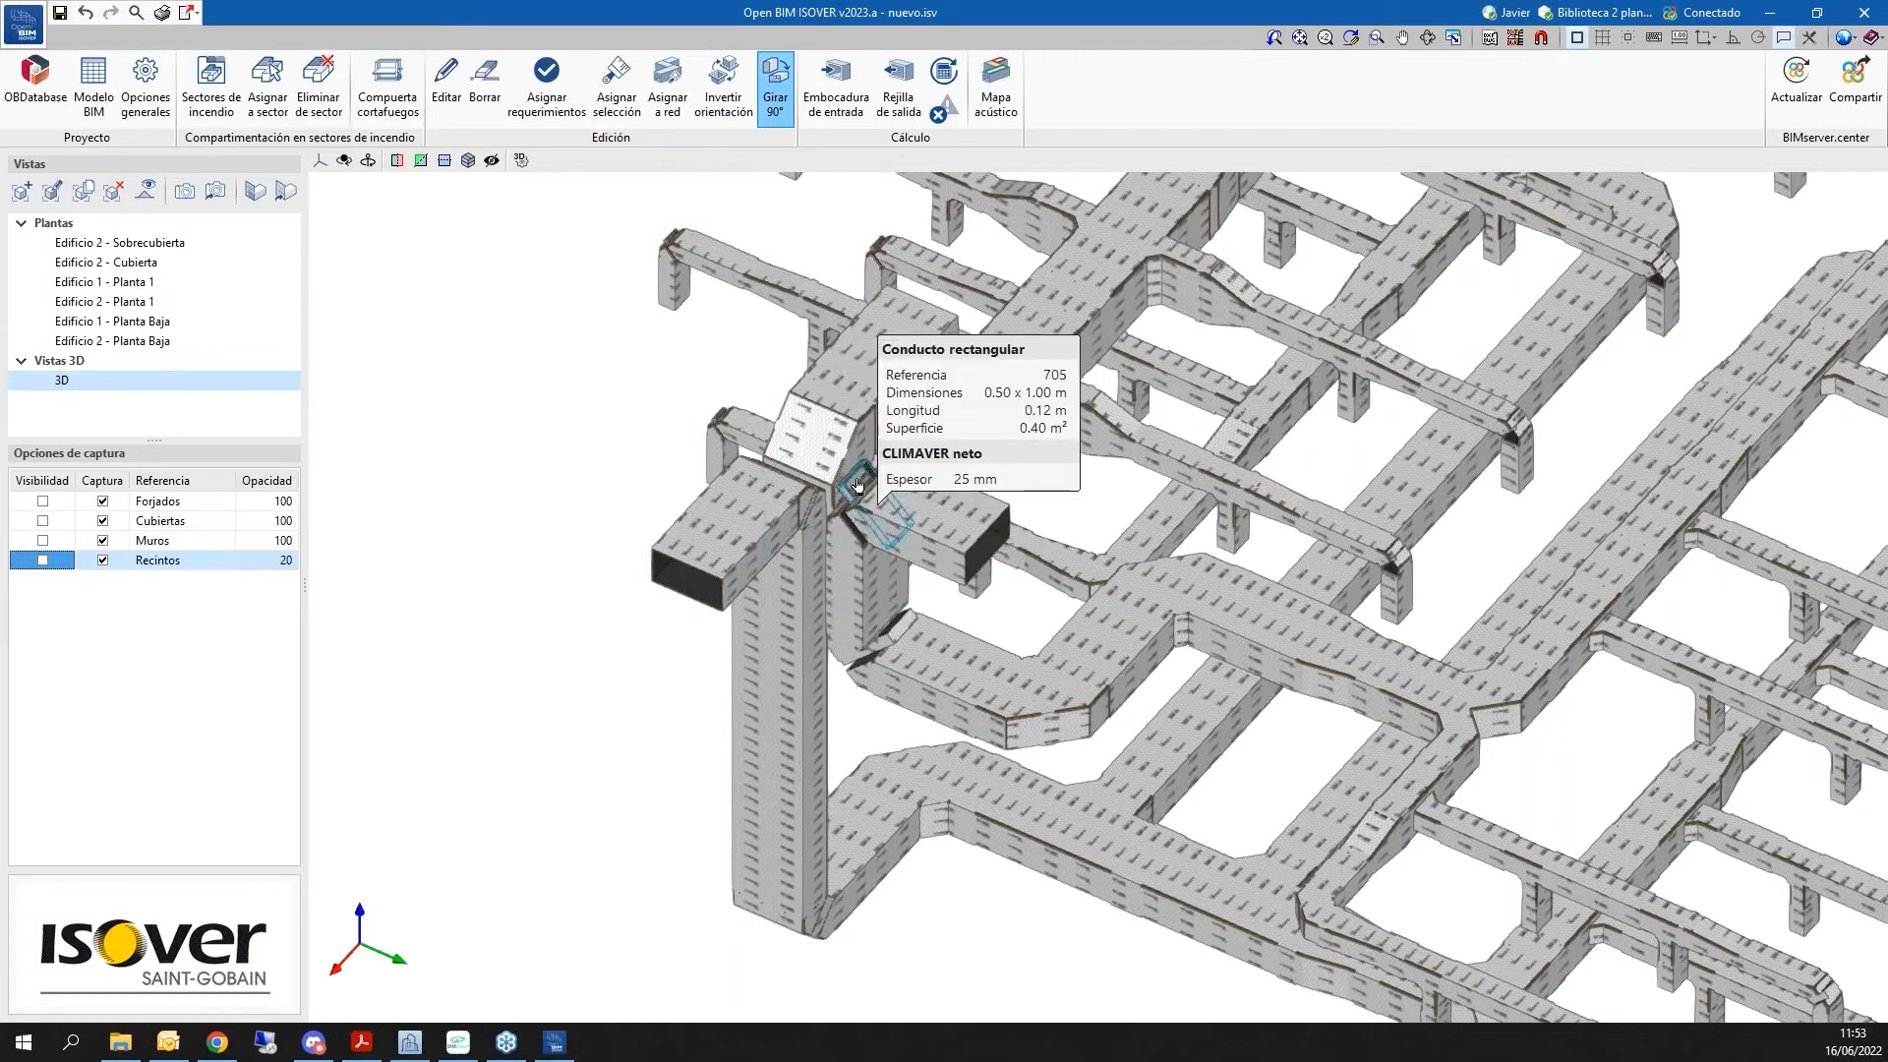
click(911, 635)
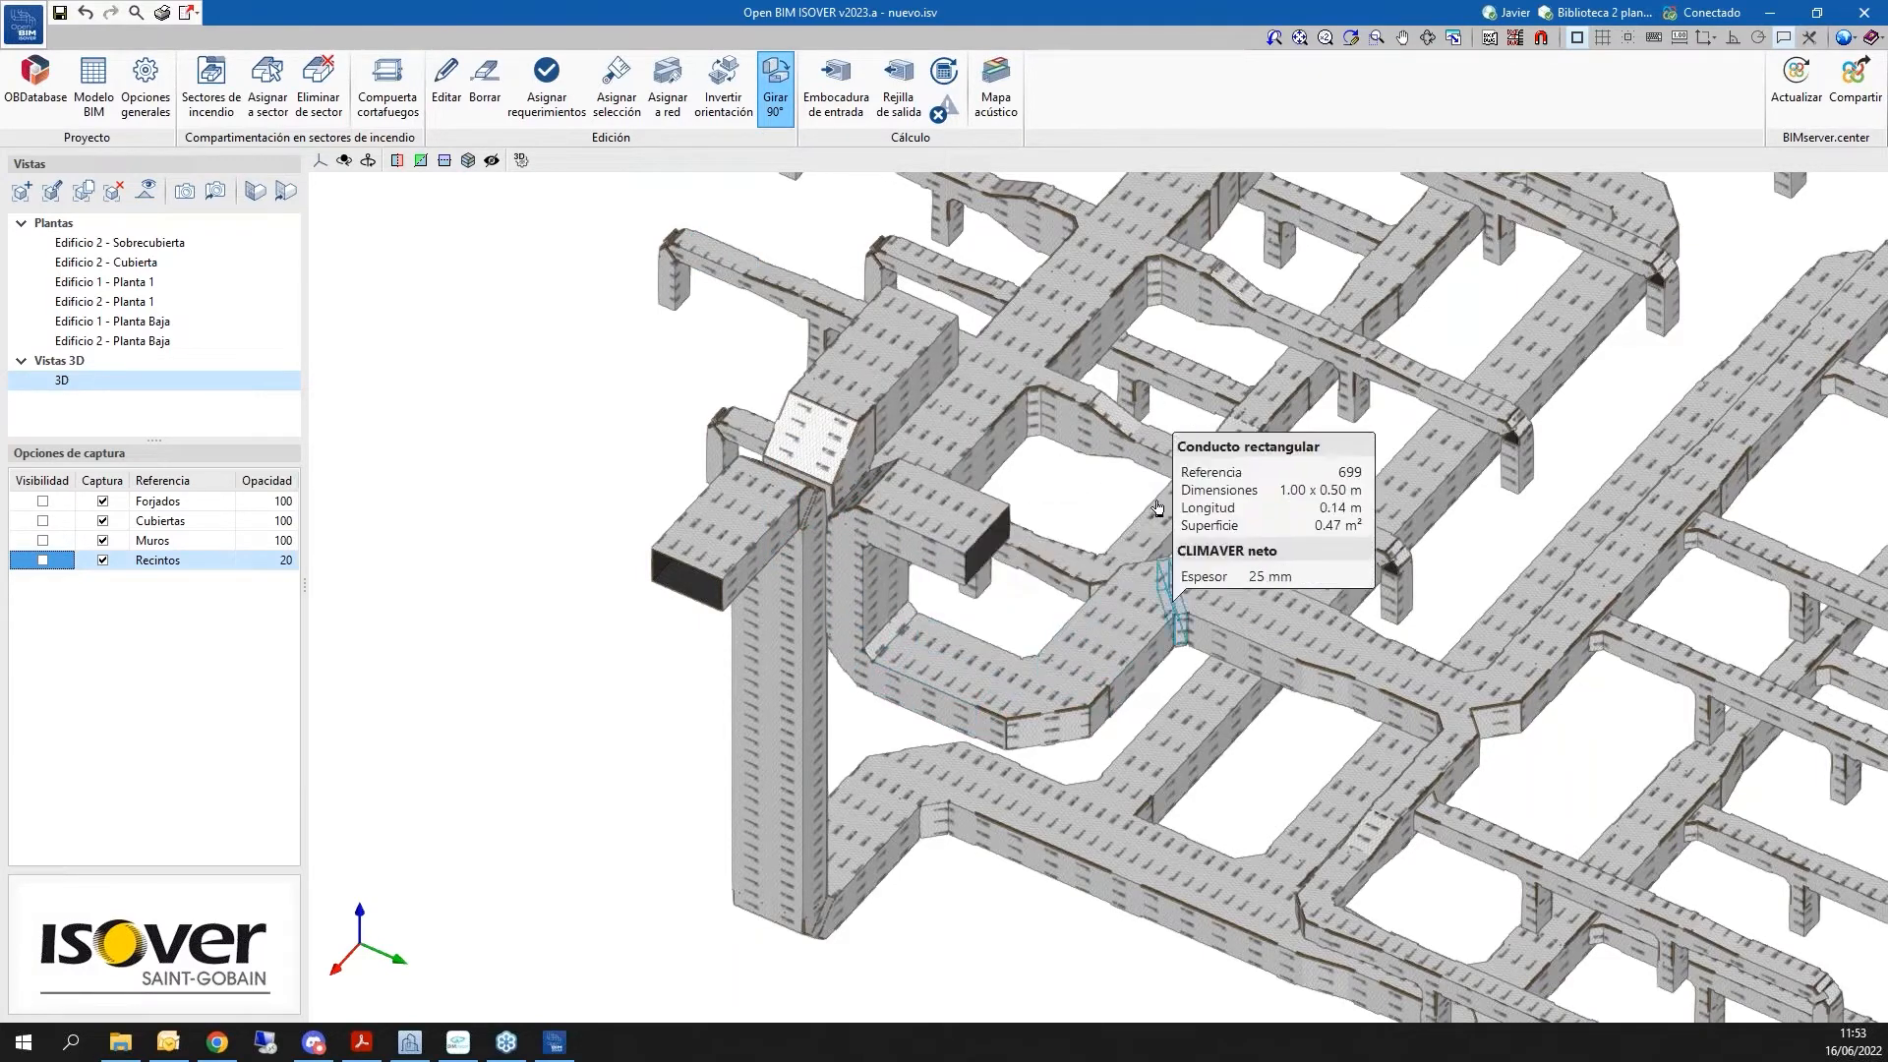
mouse_move(909, 498)
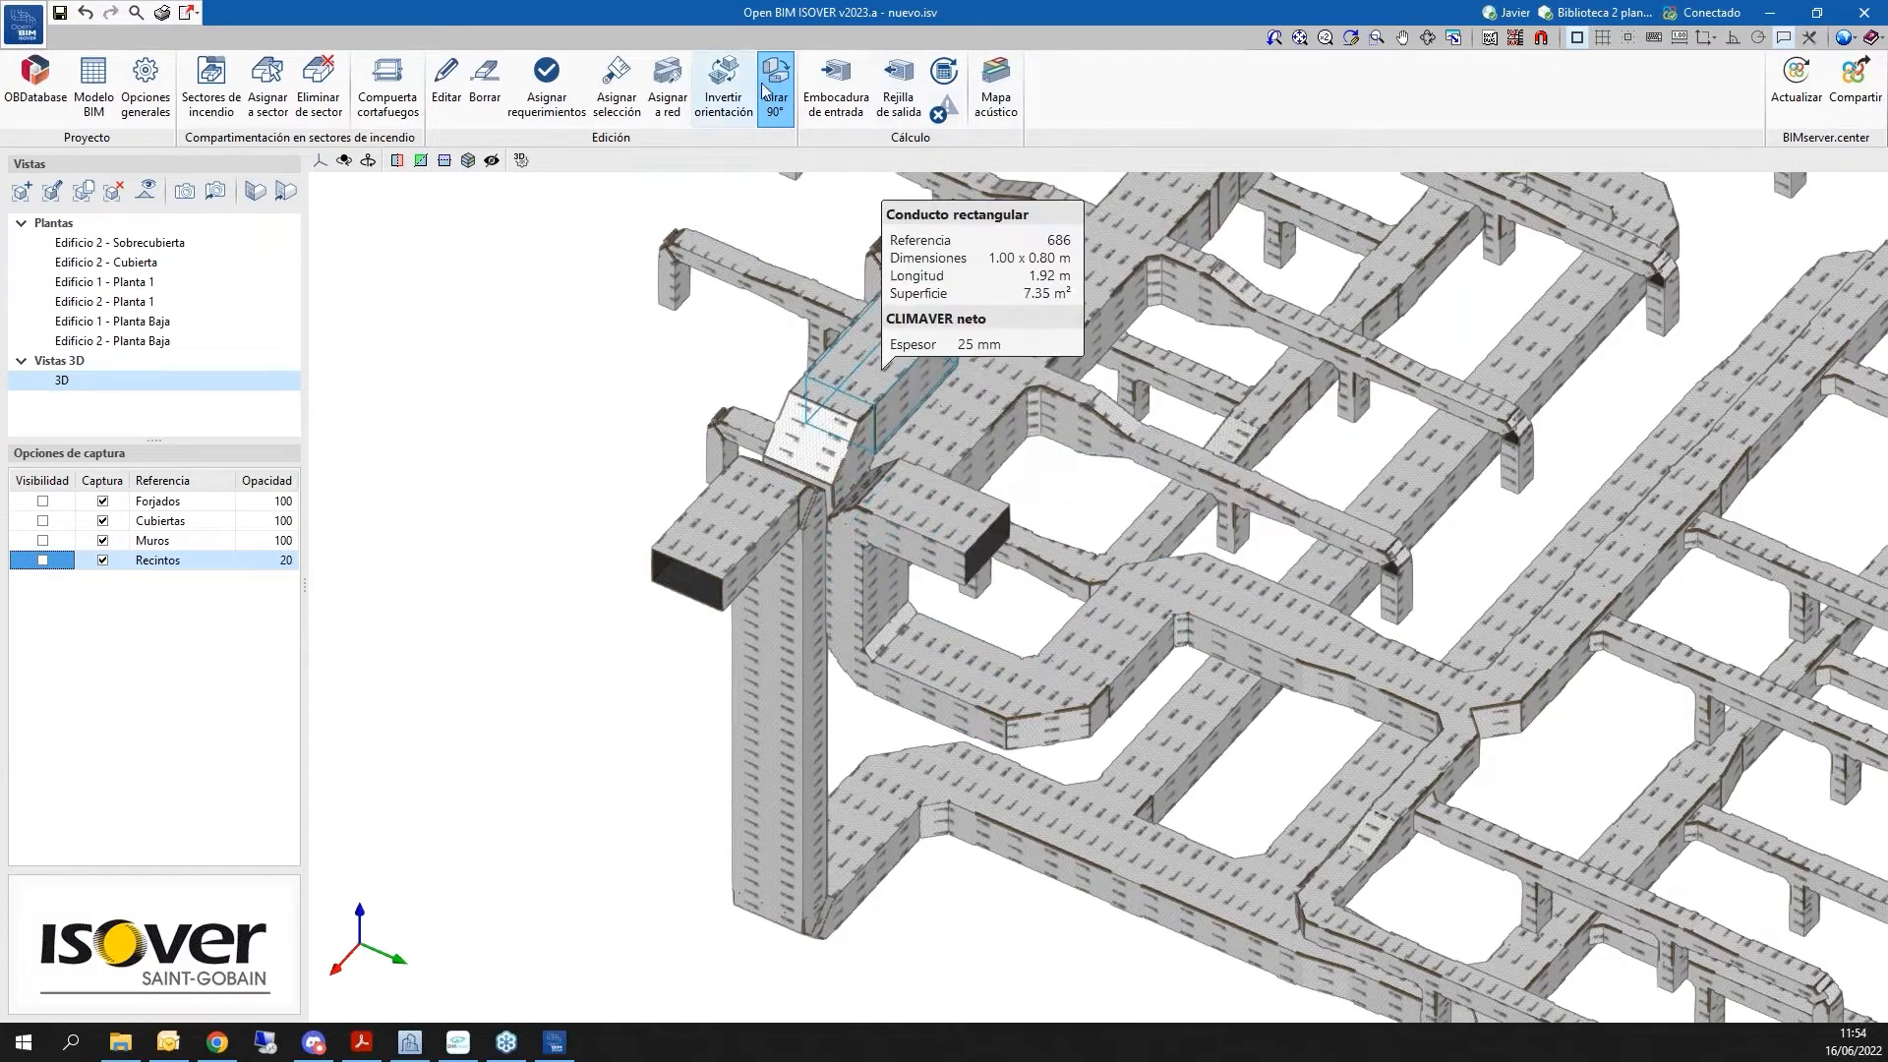
right_click(396, 671)
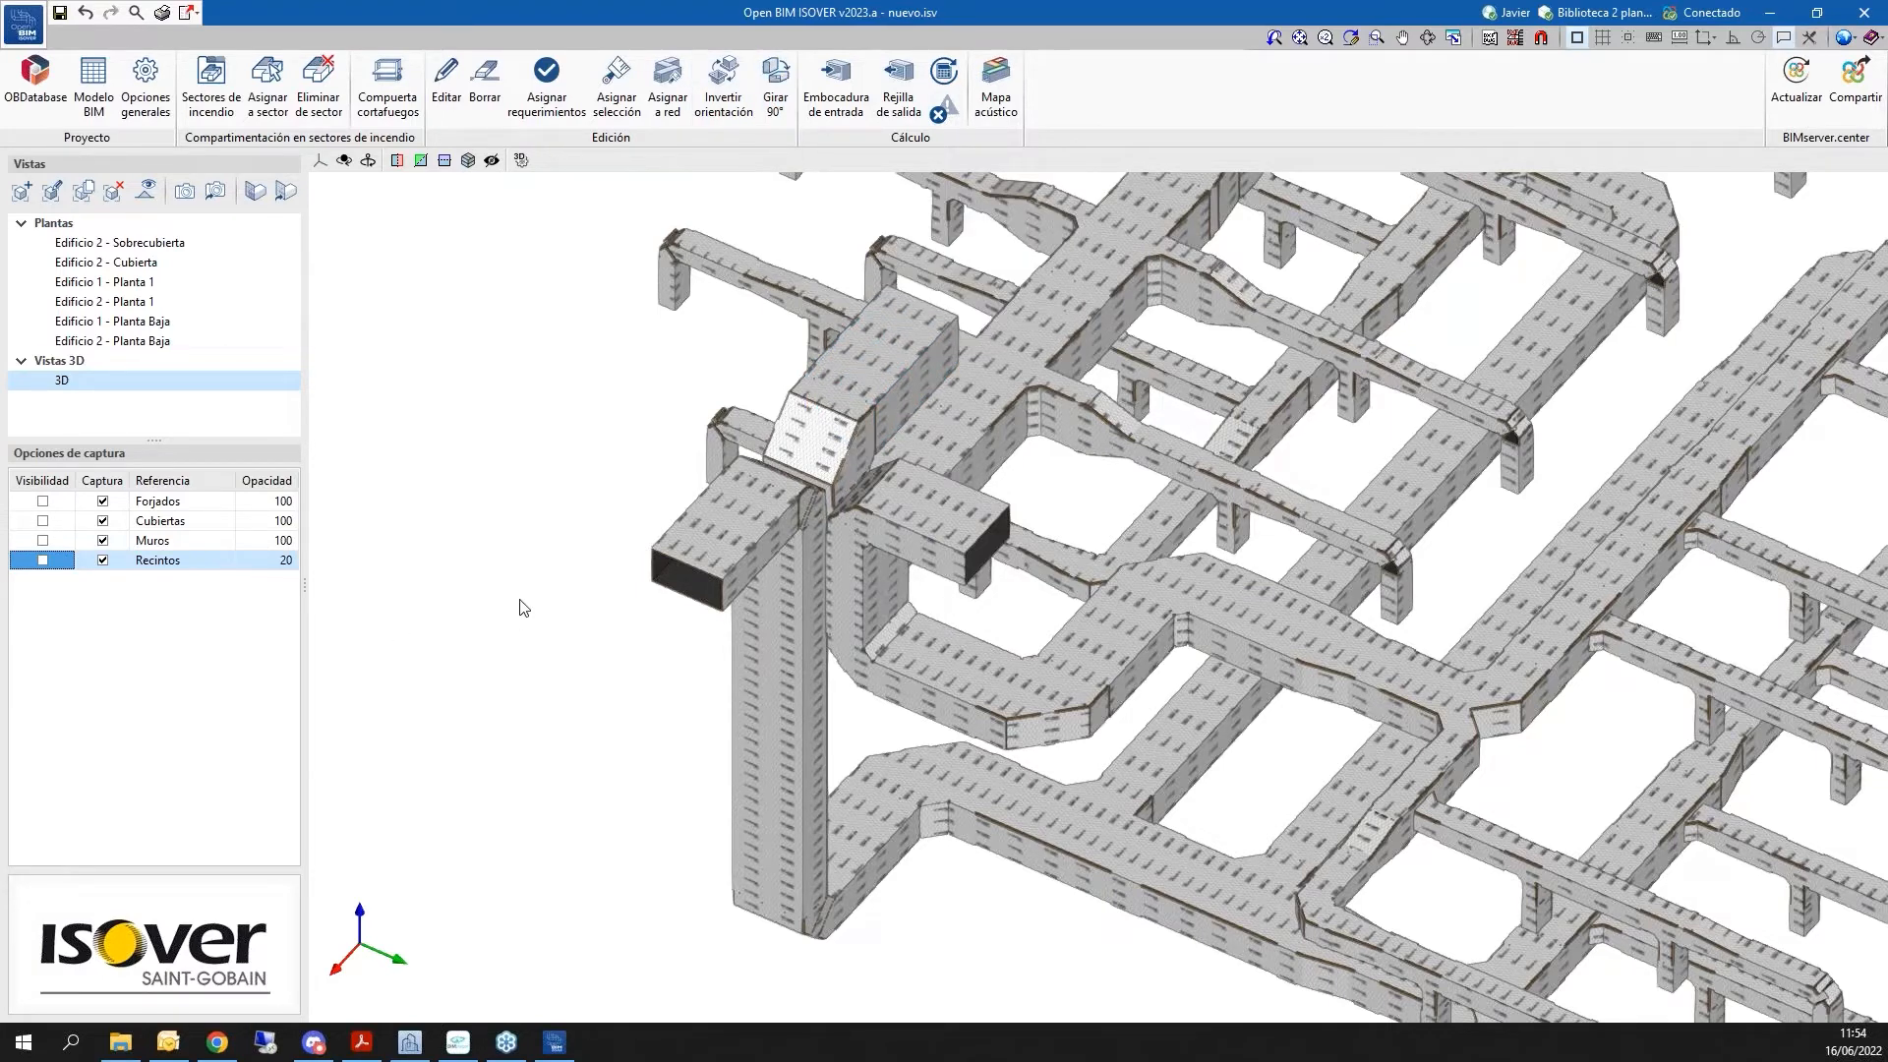
Inspect the rotated duct sections and the rest of the network from several angles
scroll(520, 602, down, 2)
shift+middle_drag(751, 615, 653, 646)
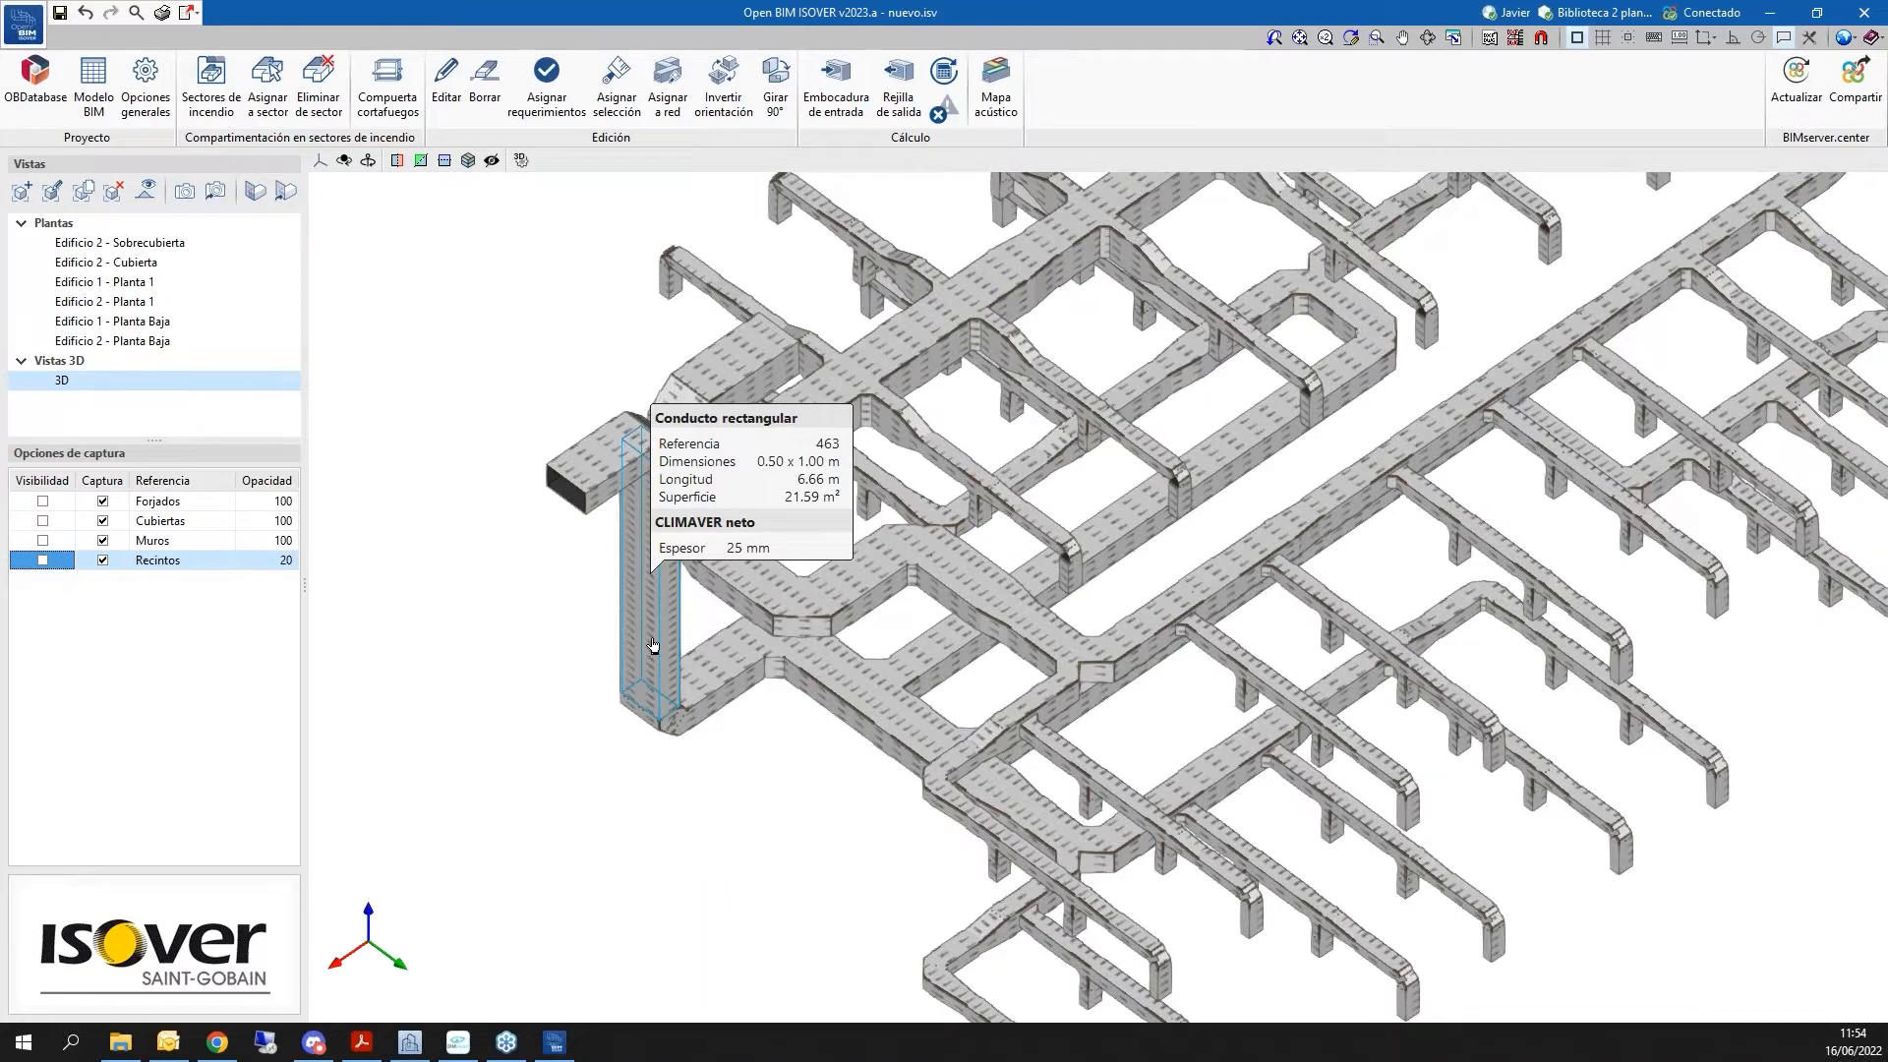
scroll(826, 691, down, 1)
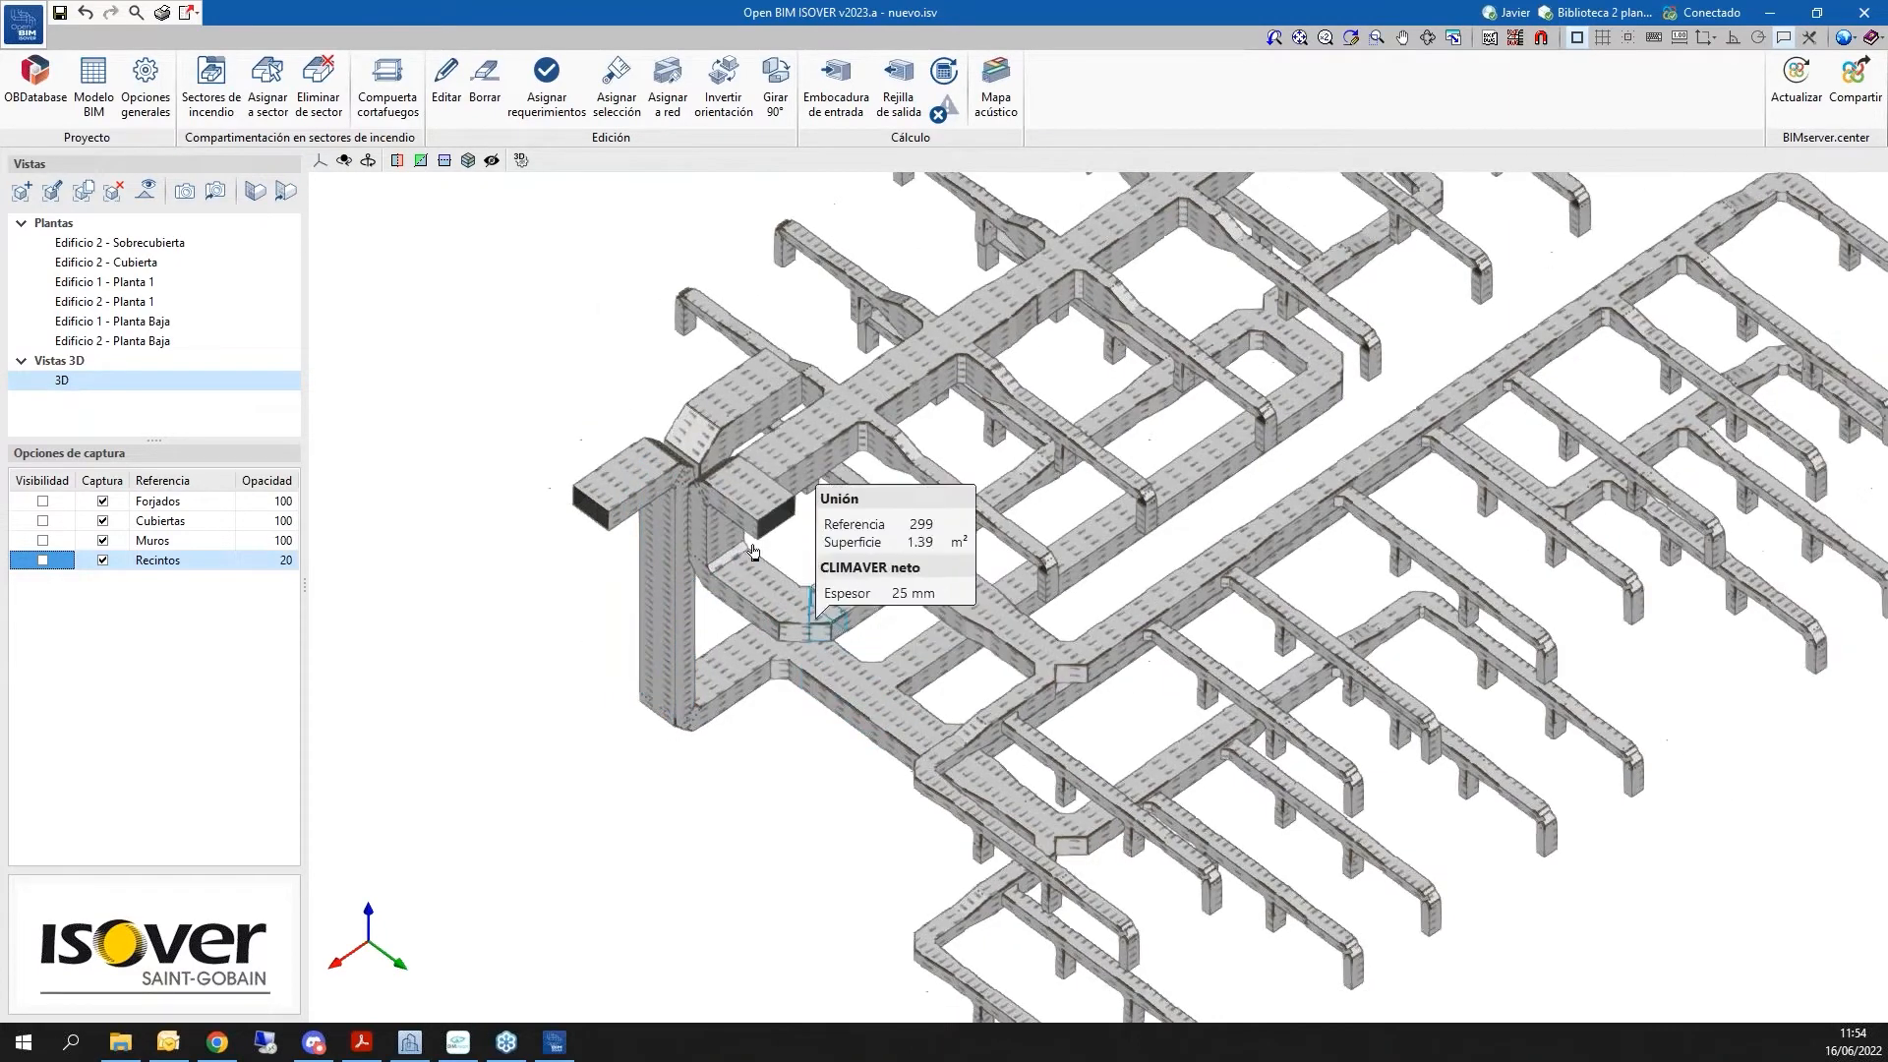
scroll(717, 541, up, 1)
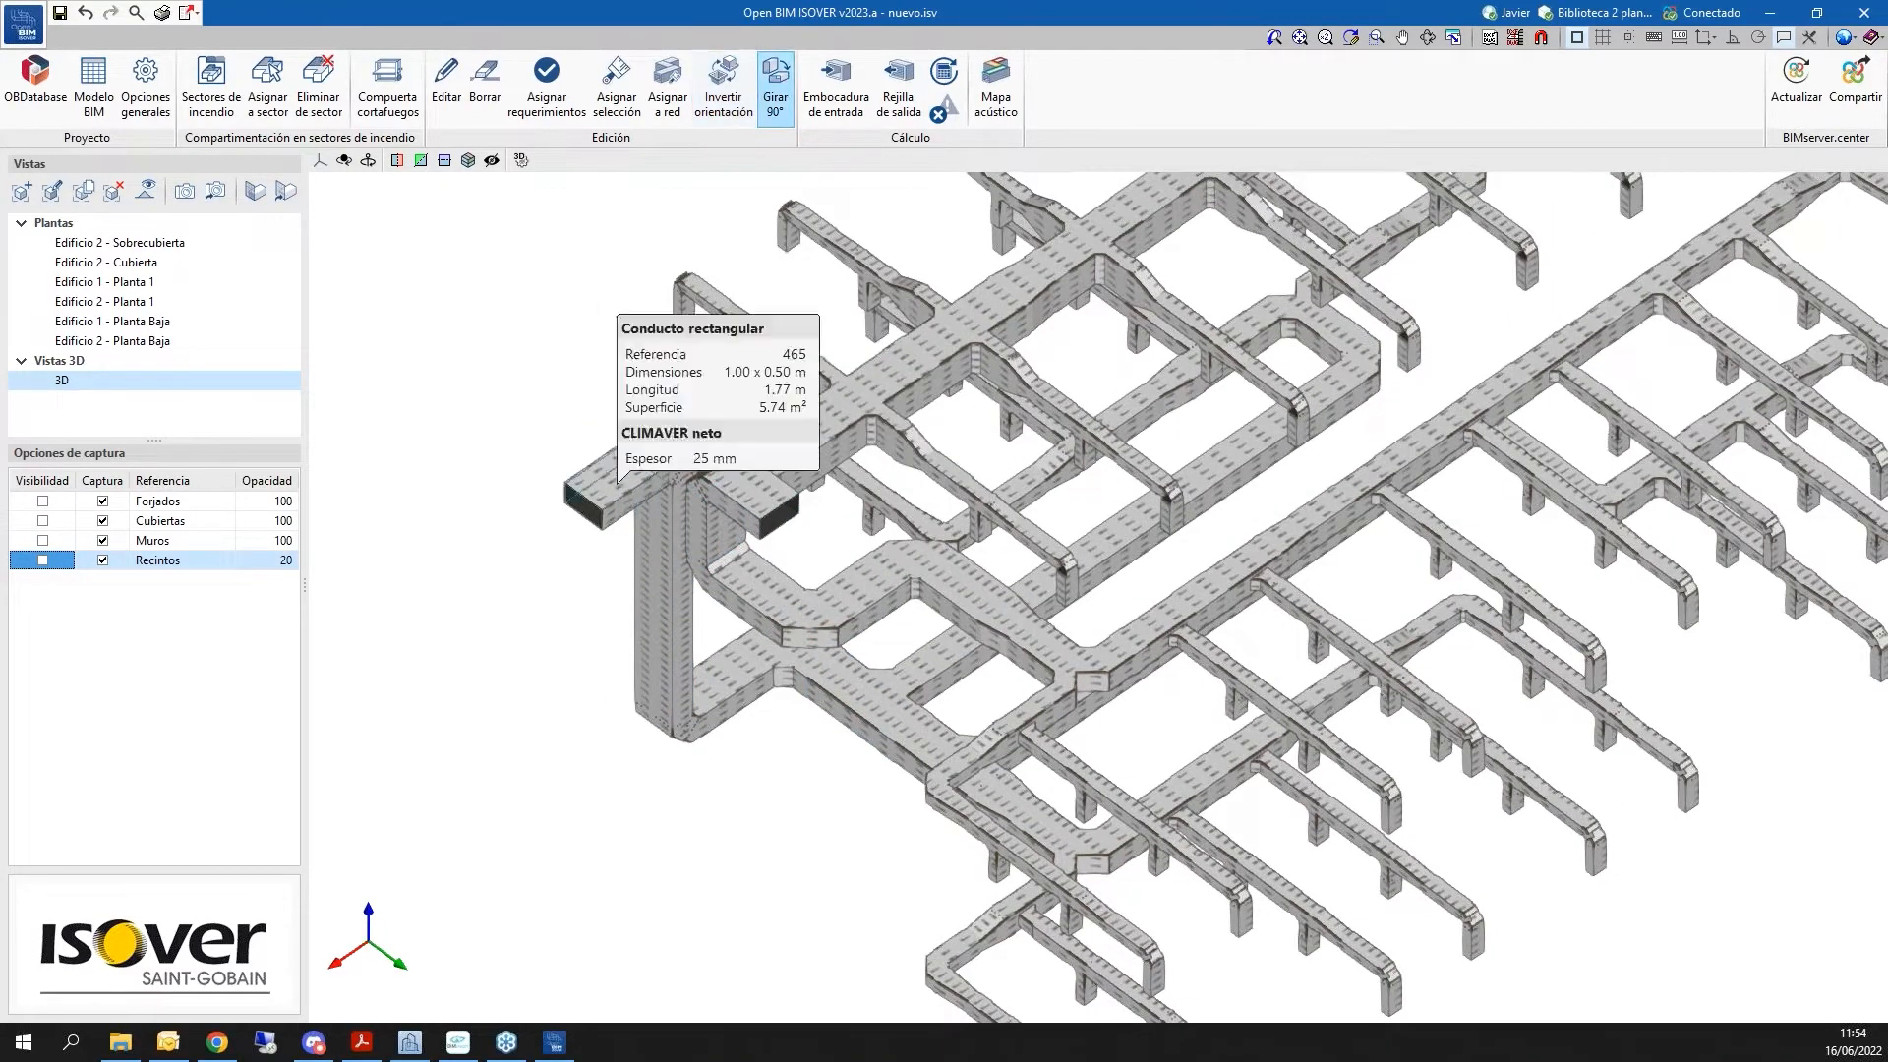
scroll(669, 770, down, 4)
shift+middle_drag(1038, 652, 1573, 547)
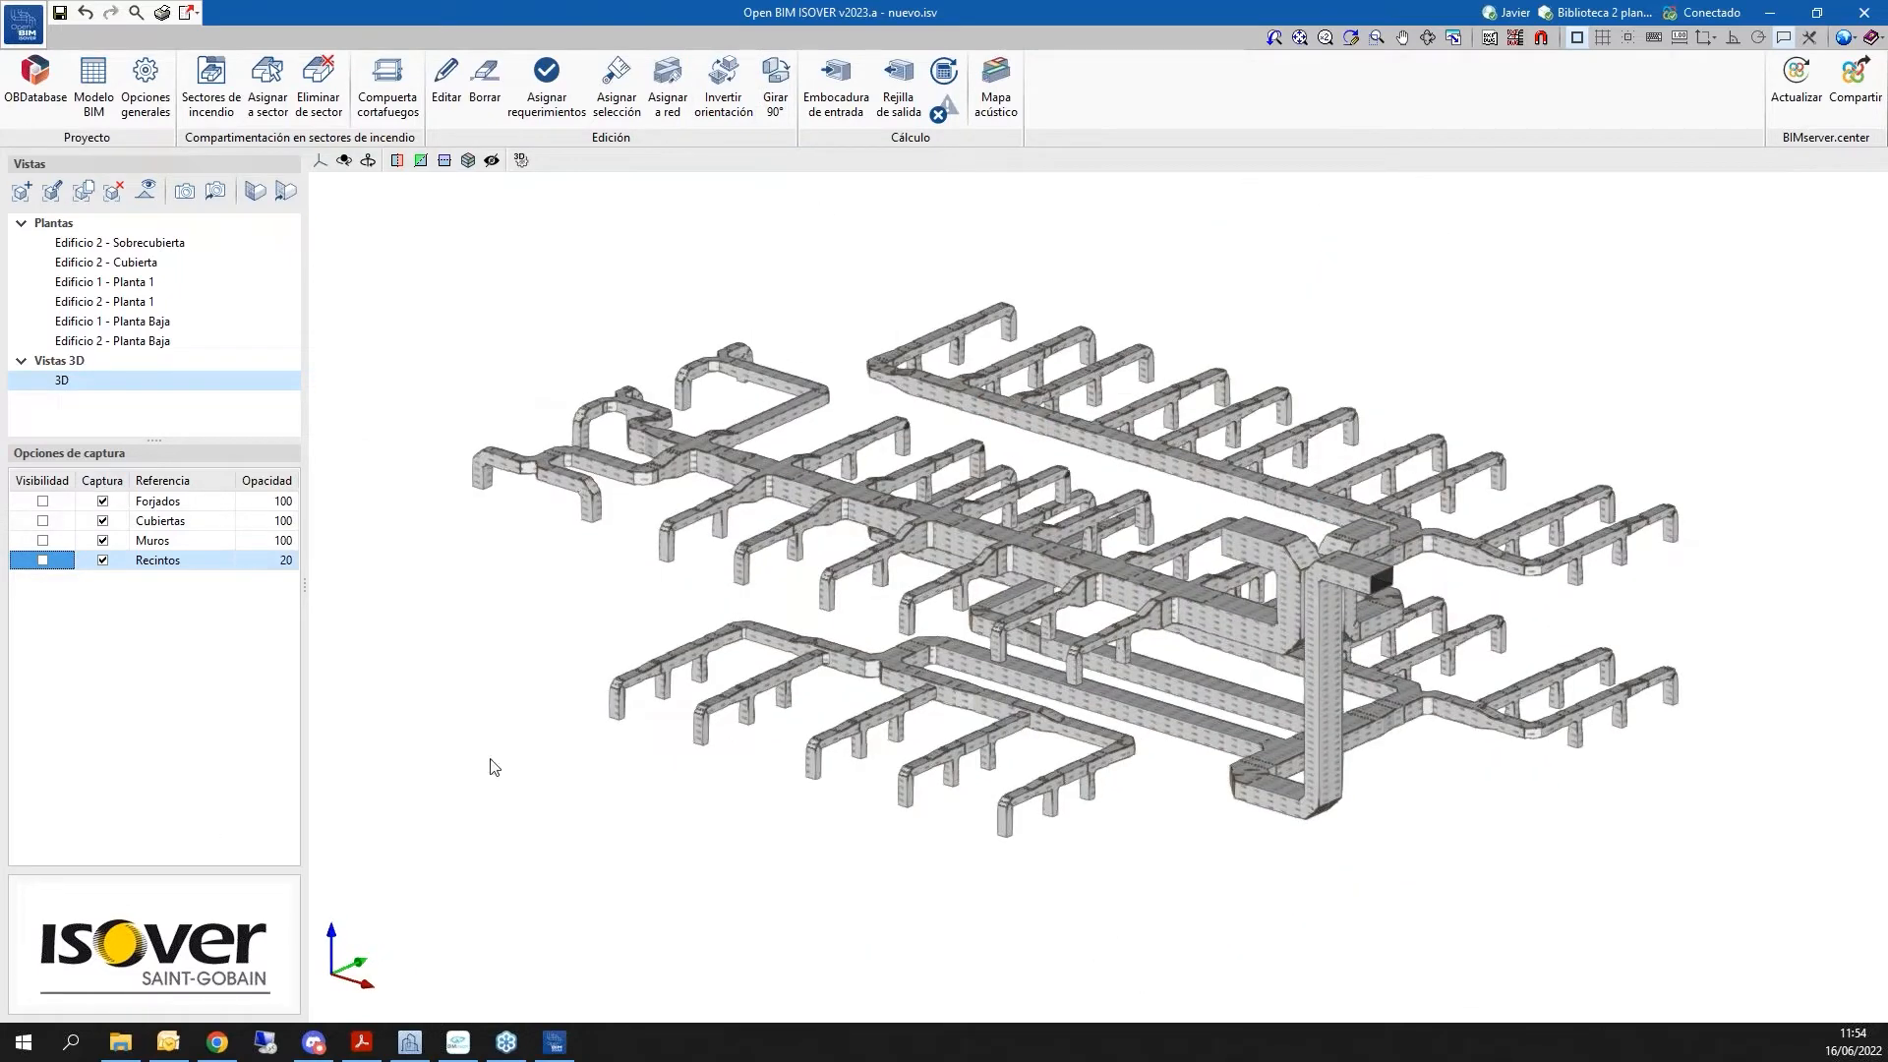
Make the architecture's Construction elements, Furniture and Bathroom fittings models visible in the 3D view
double_click(71, 383)
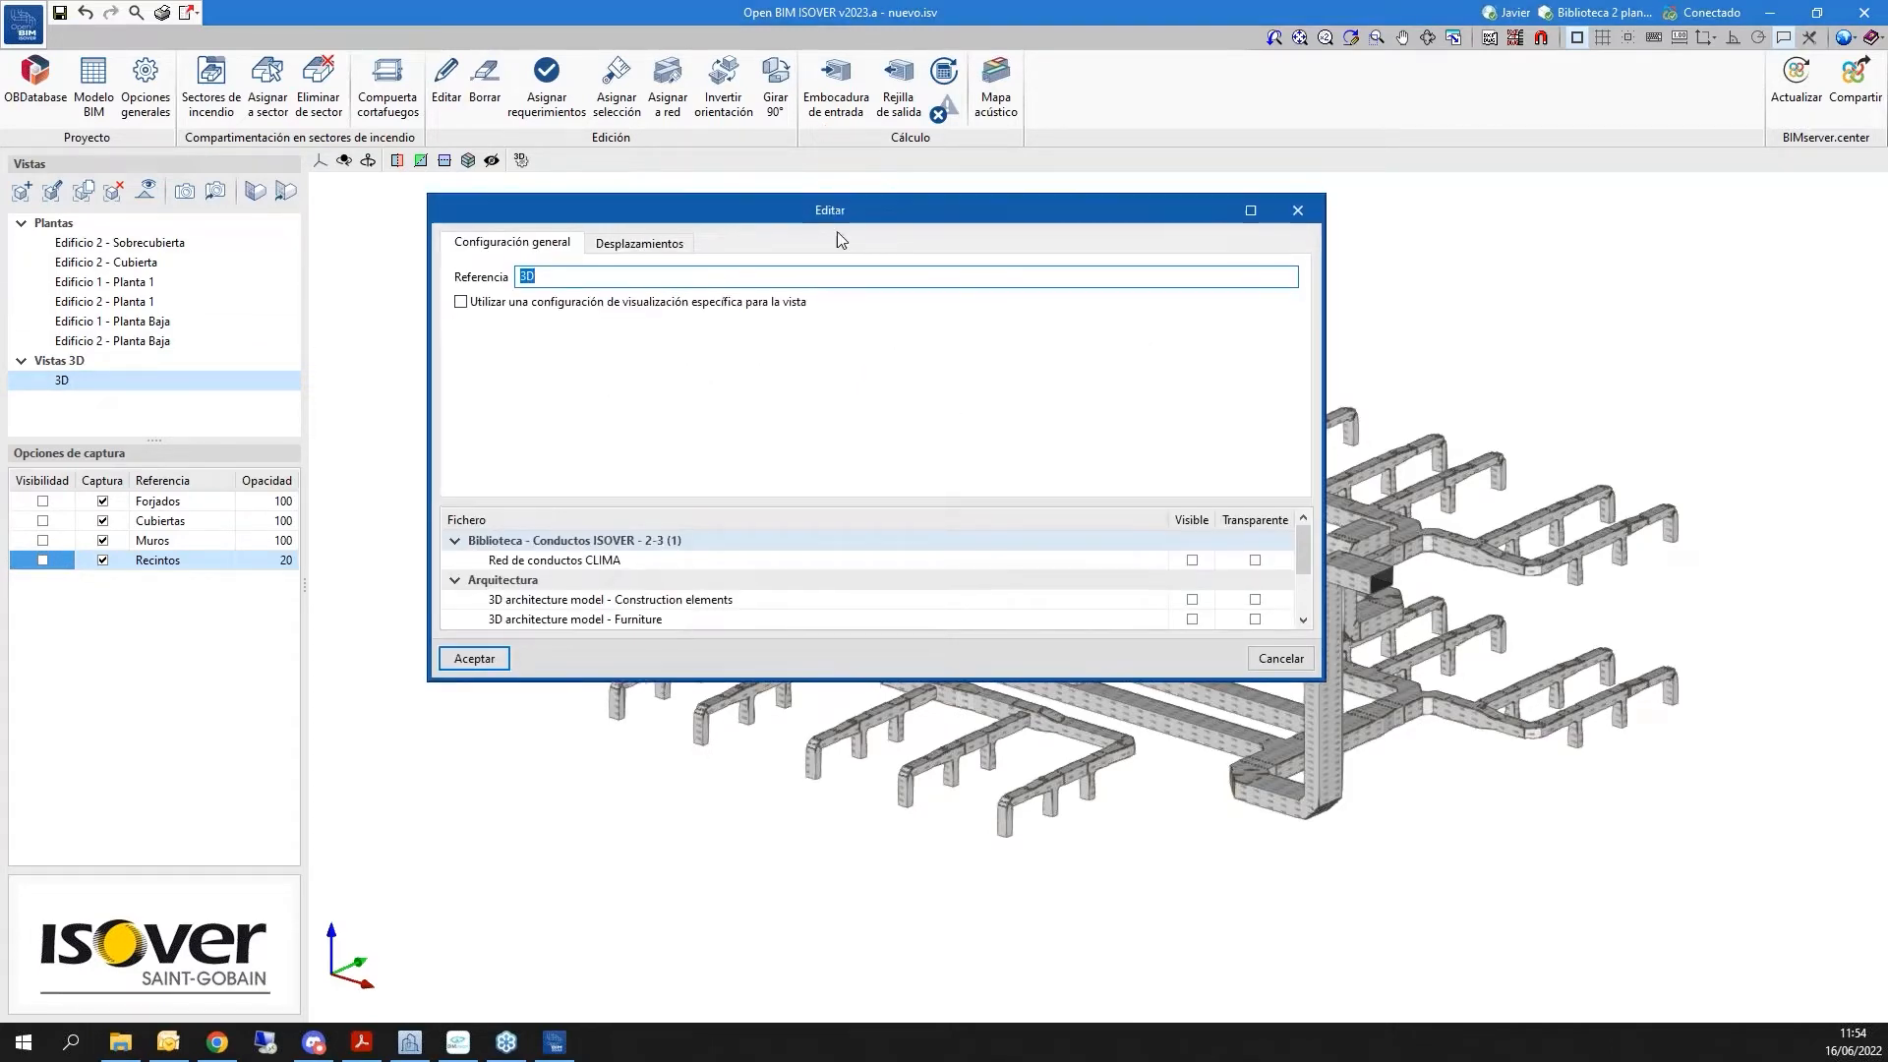
drag(826, 201, 668, 292)
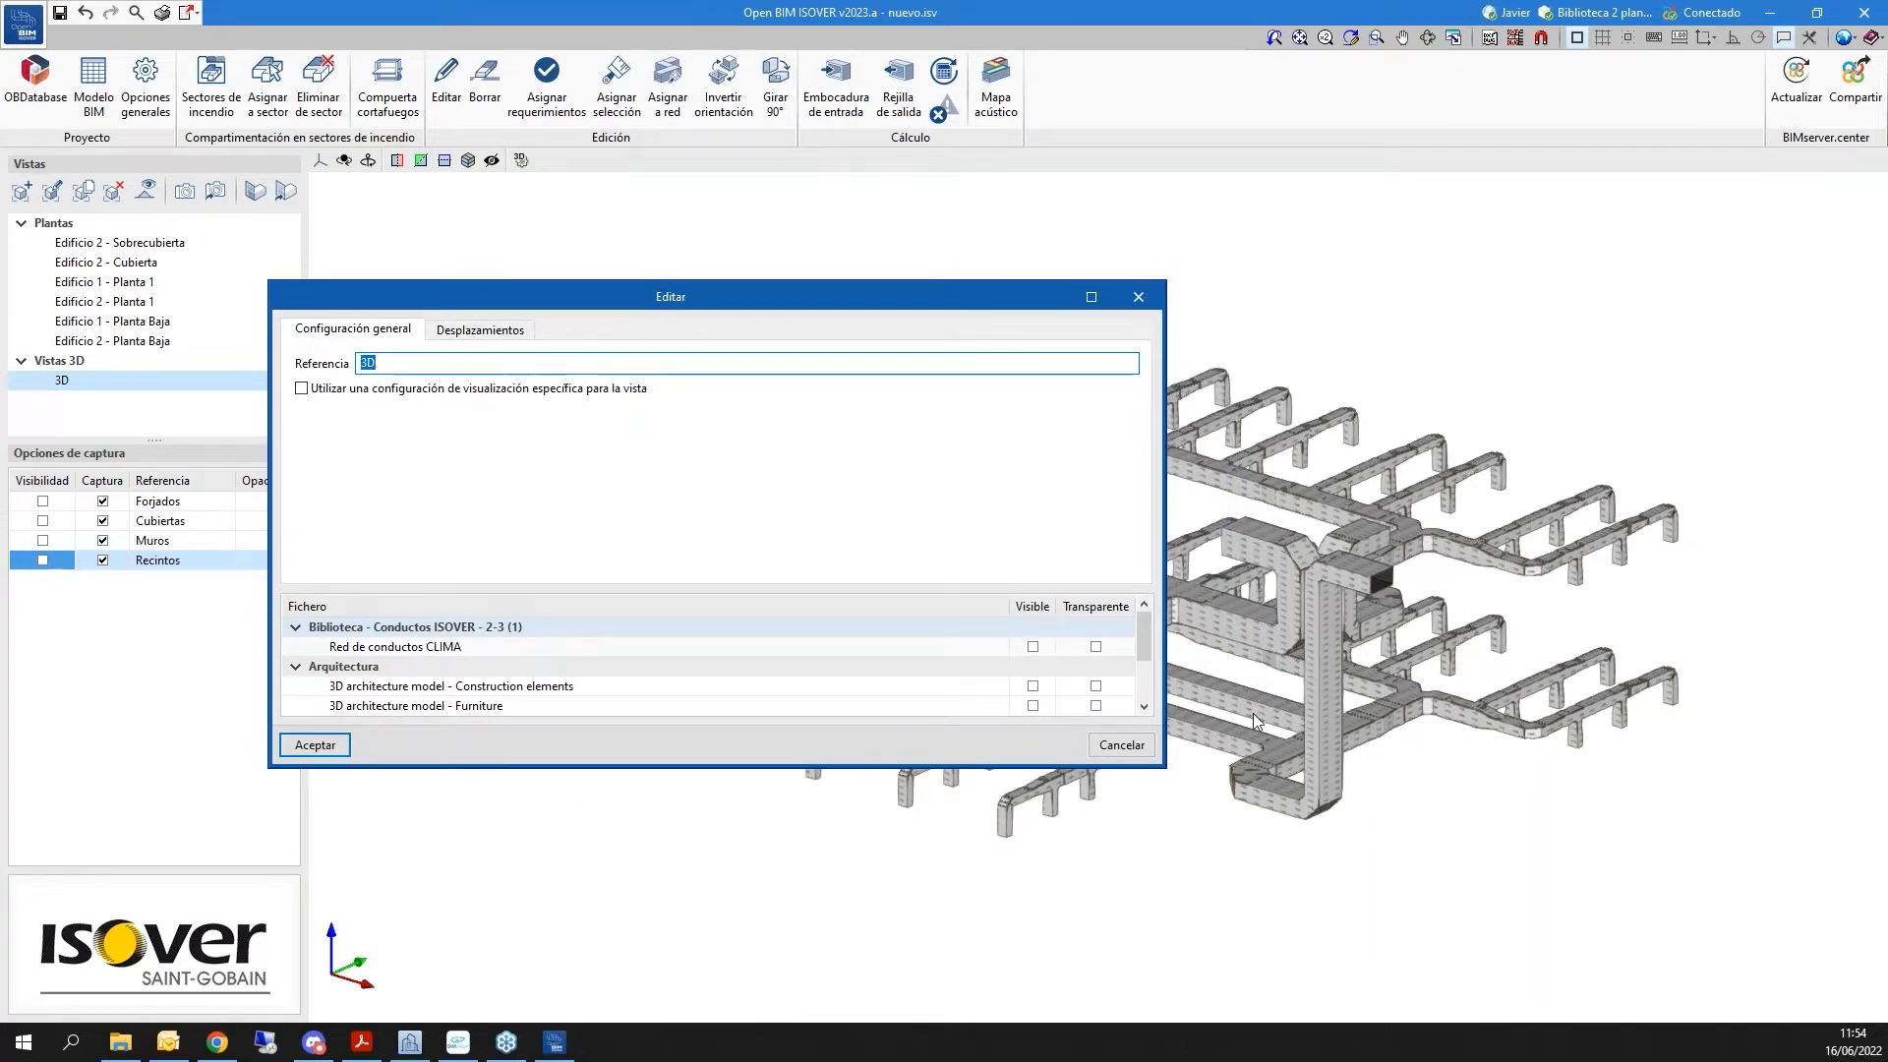
scroll(418, 654, down, 1)
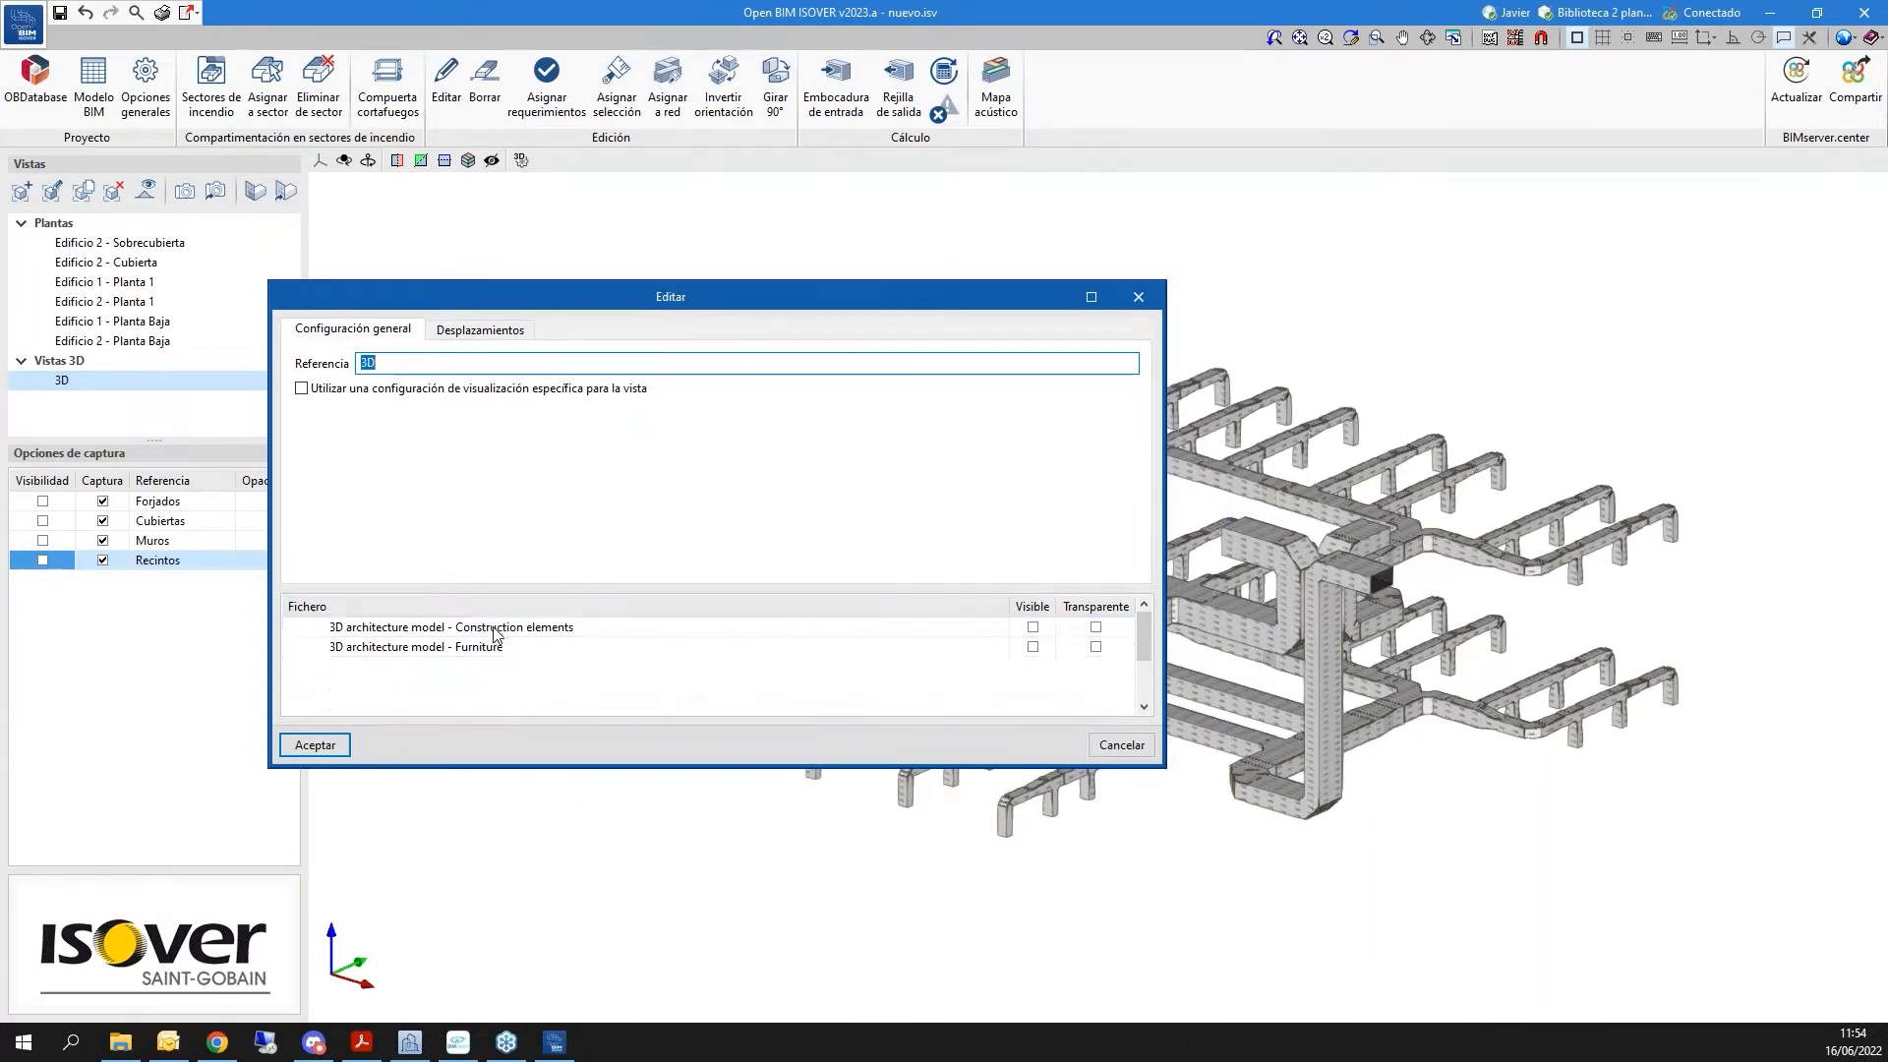
scroll(418, 657, up, 1)
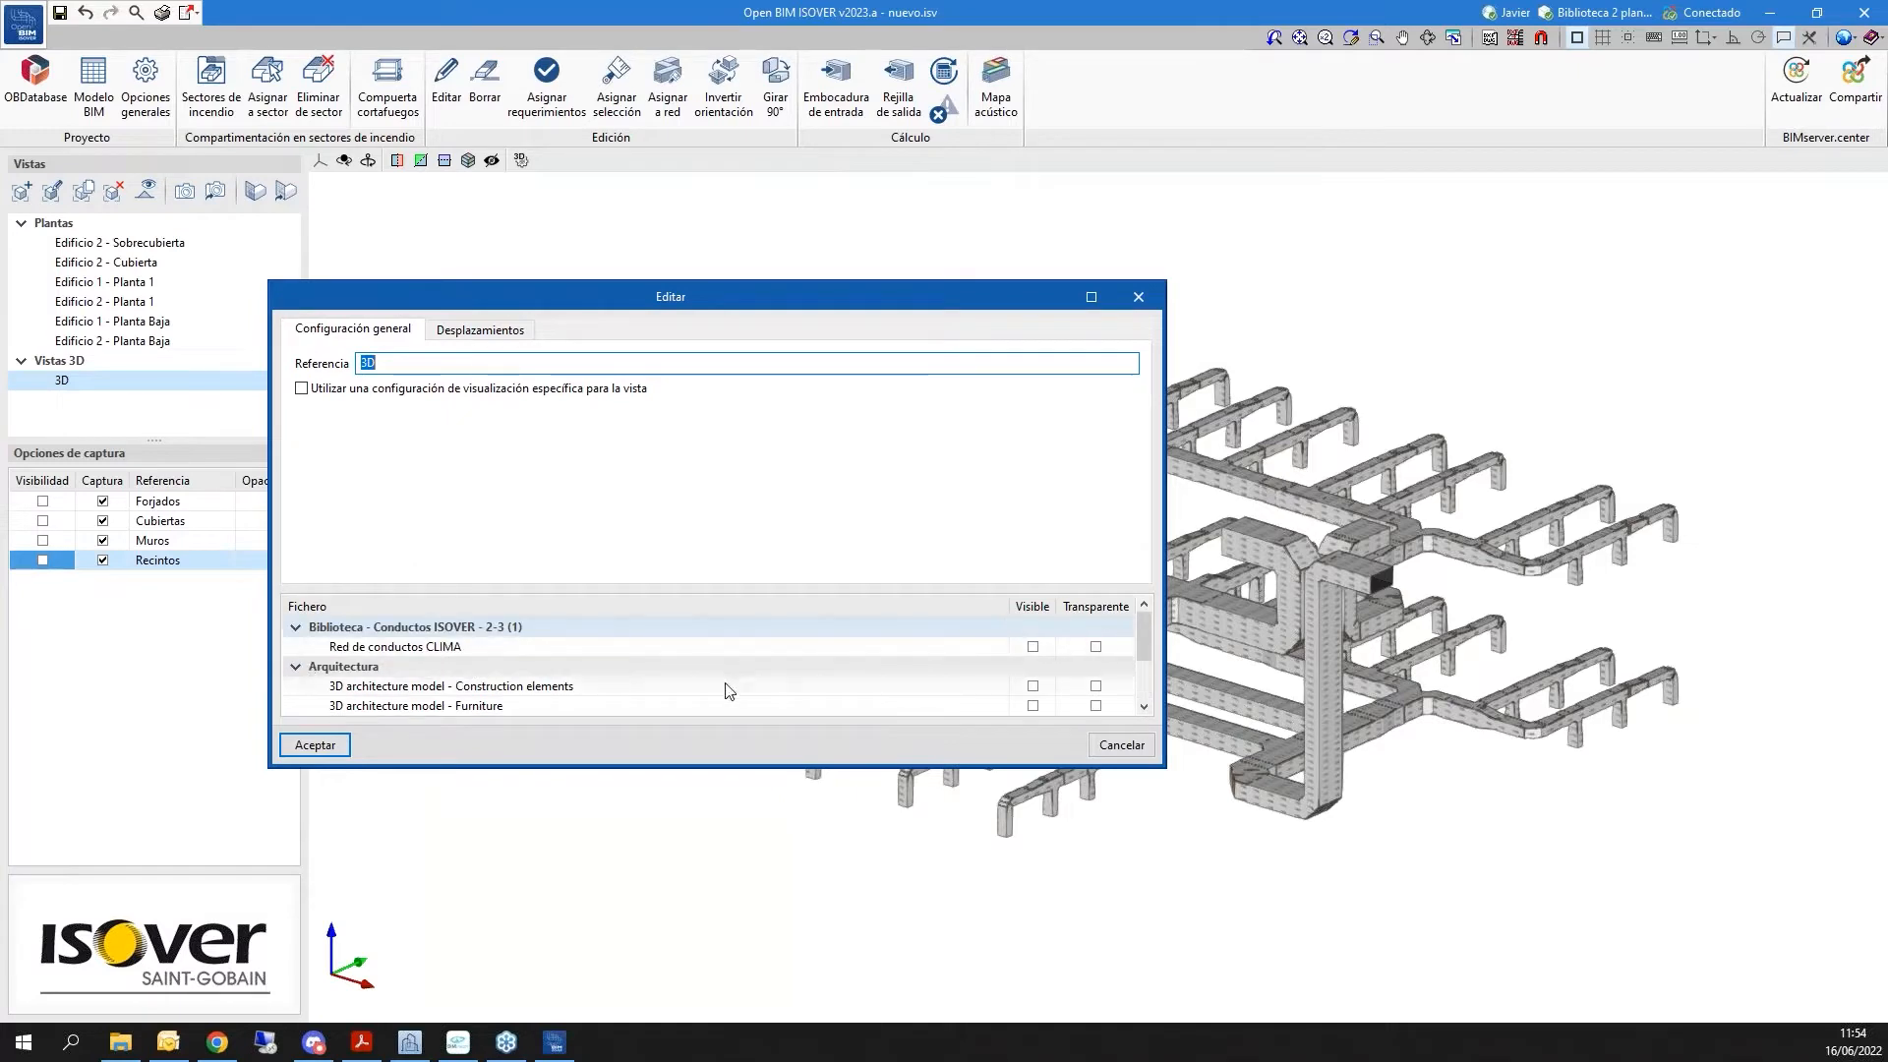
drag(910, 766, 909, 867)
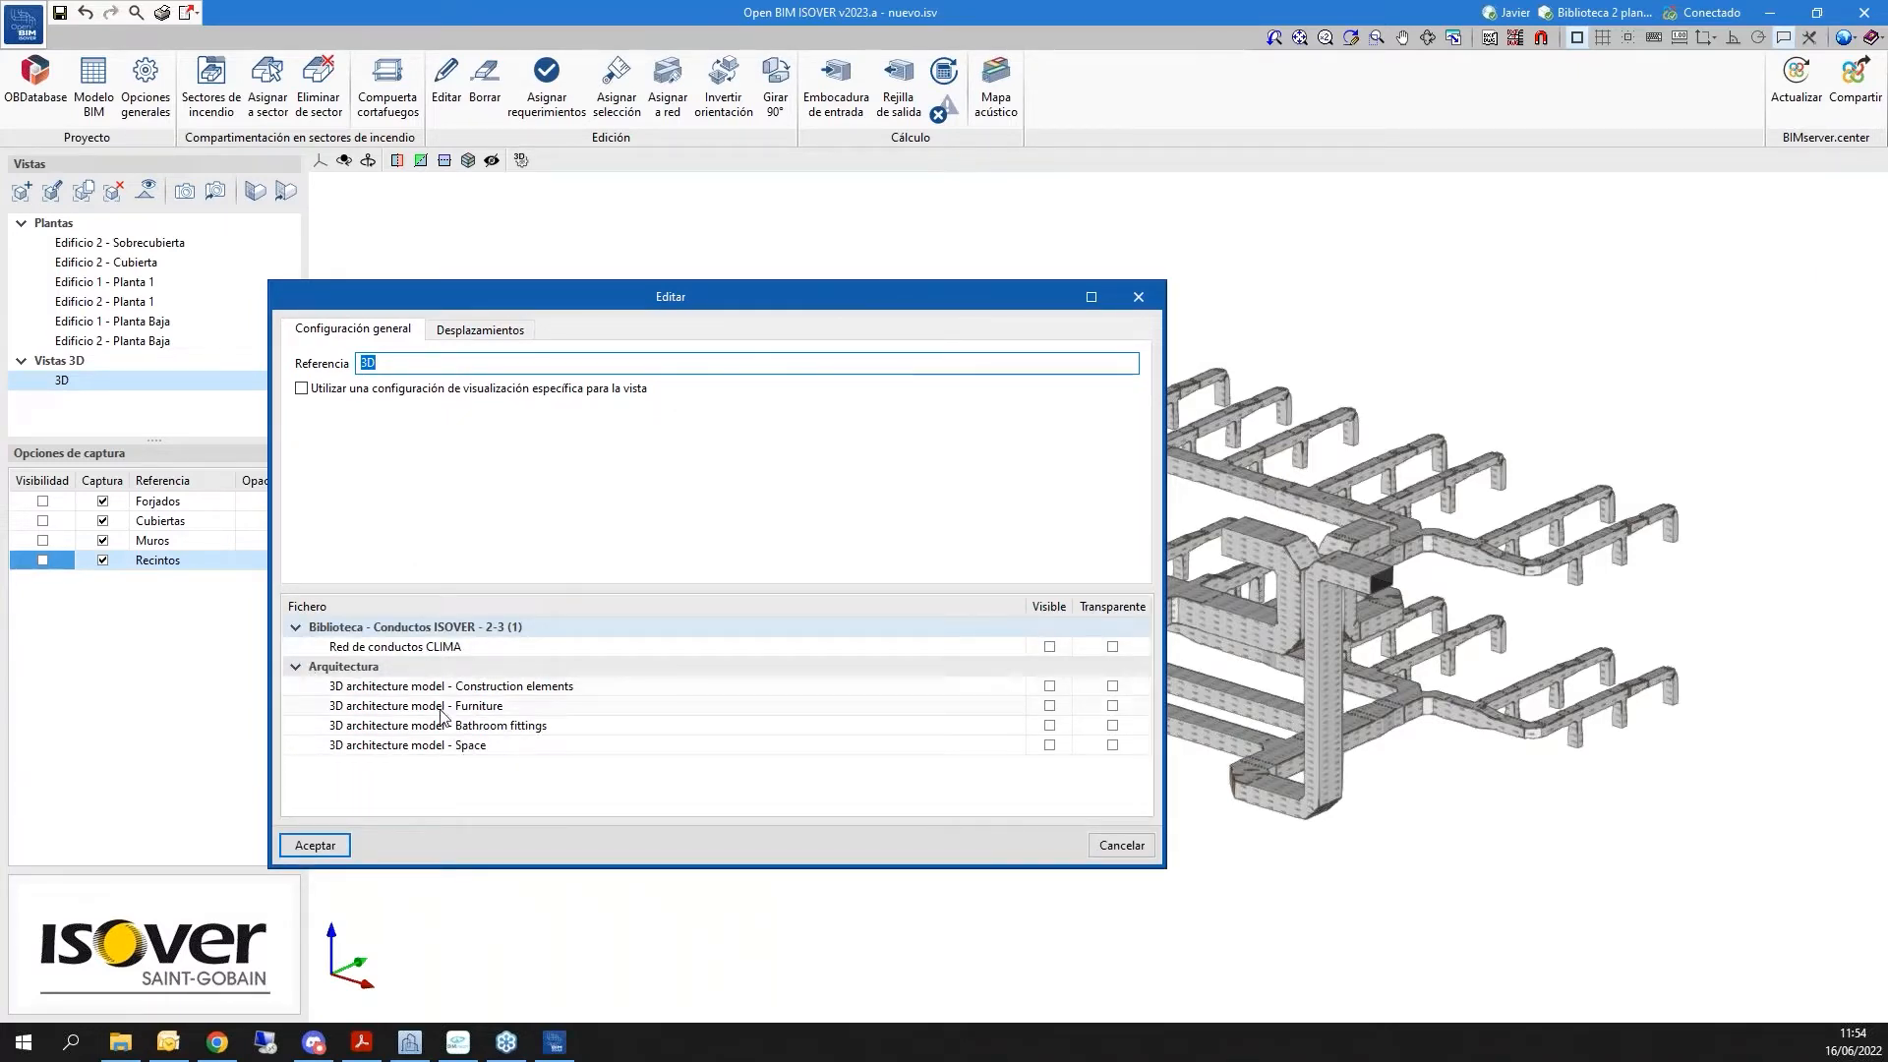
click(1049, 685)
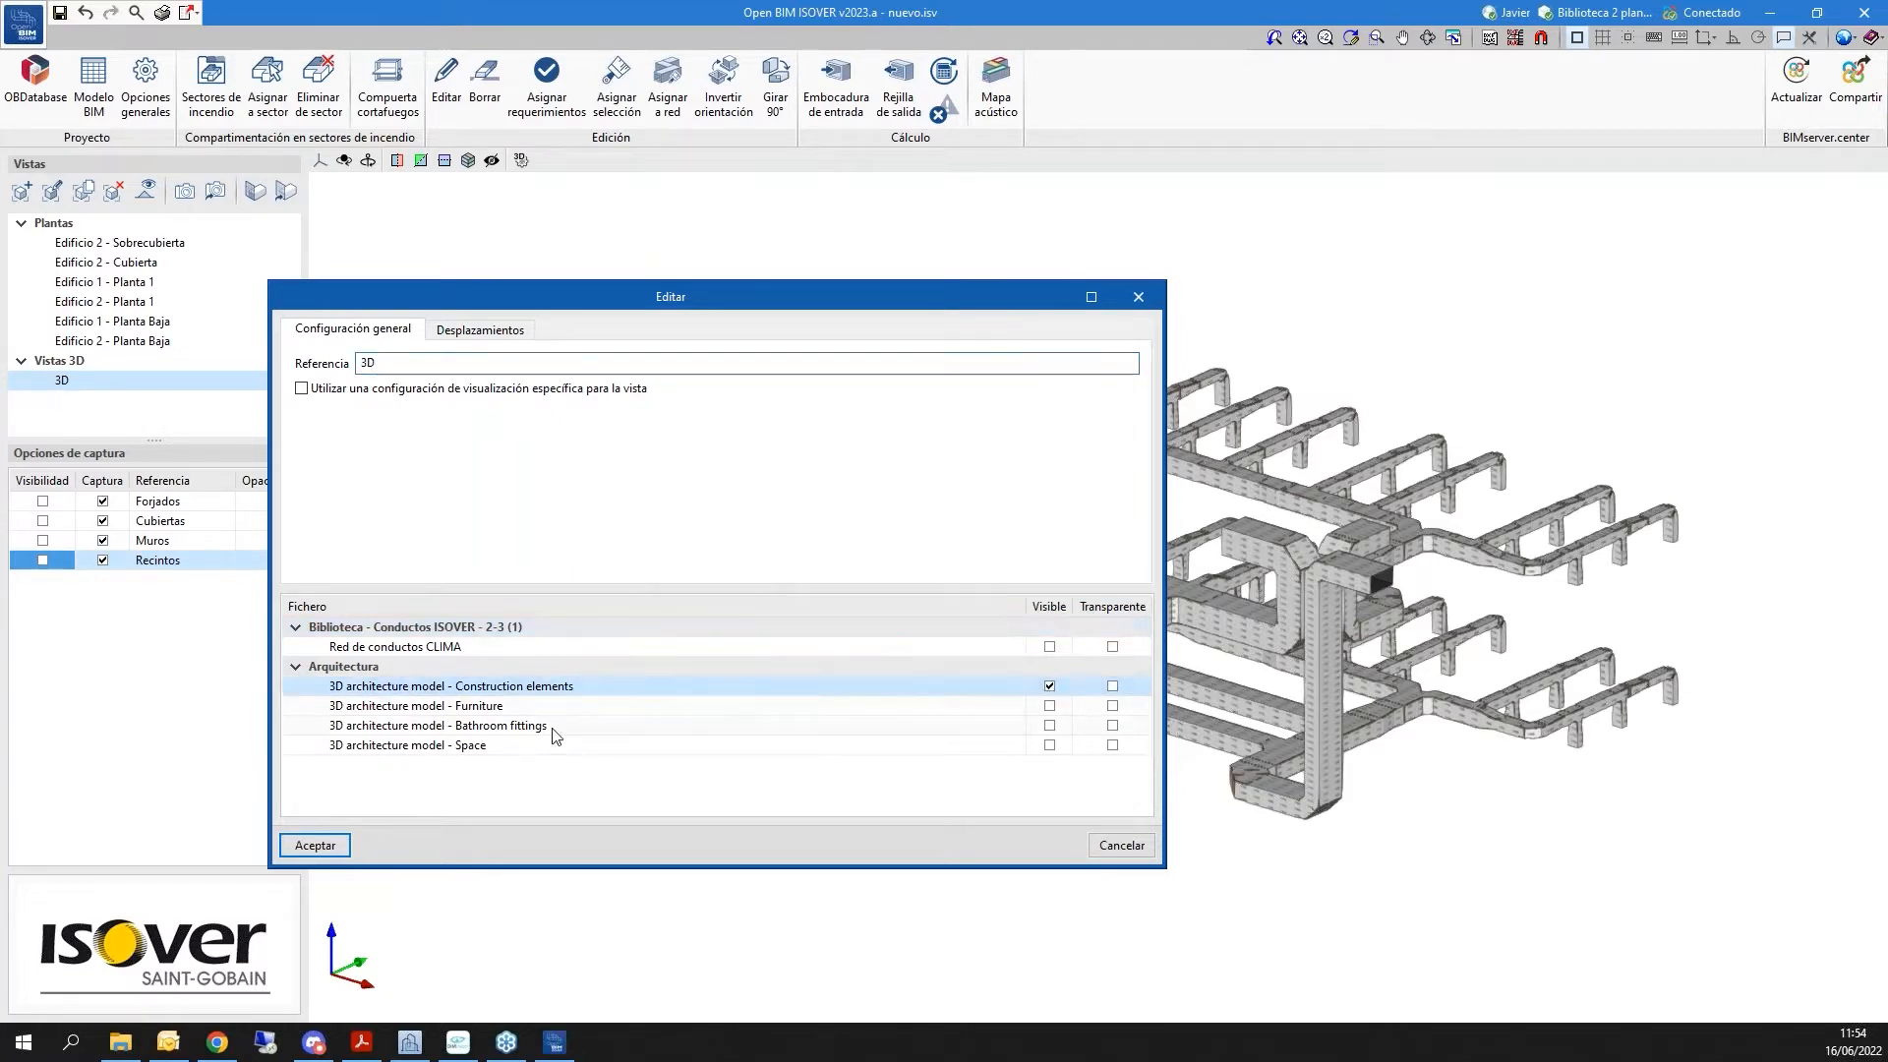
click(1050, 705)
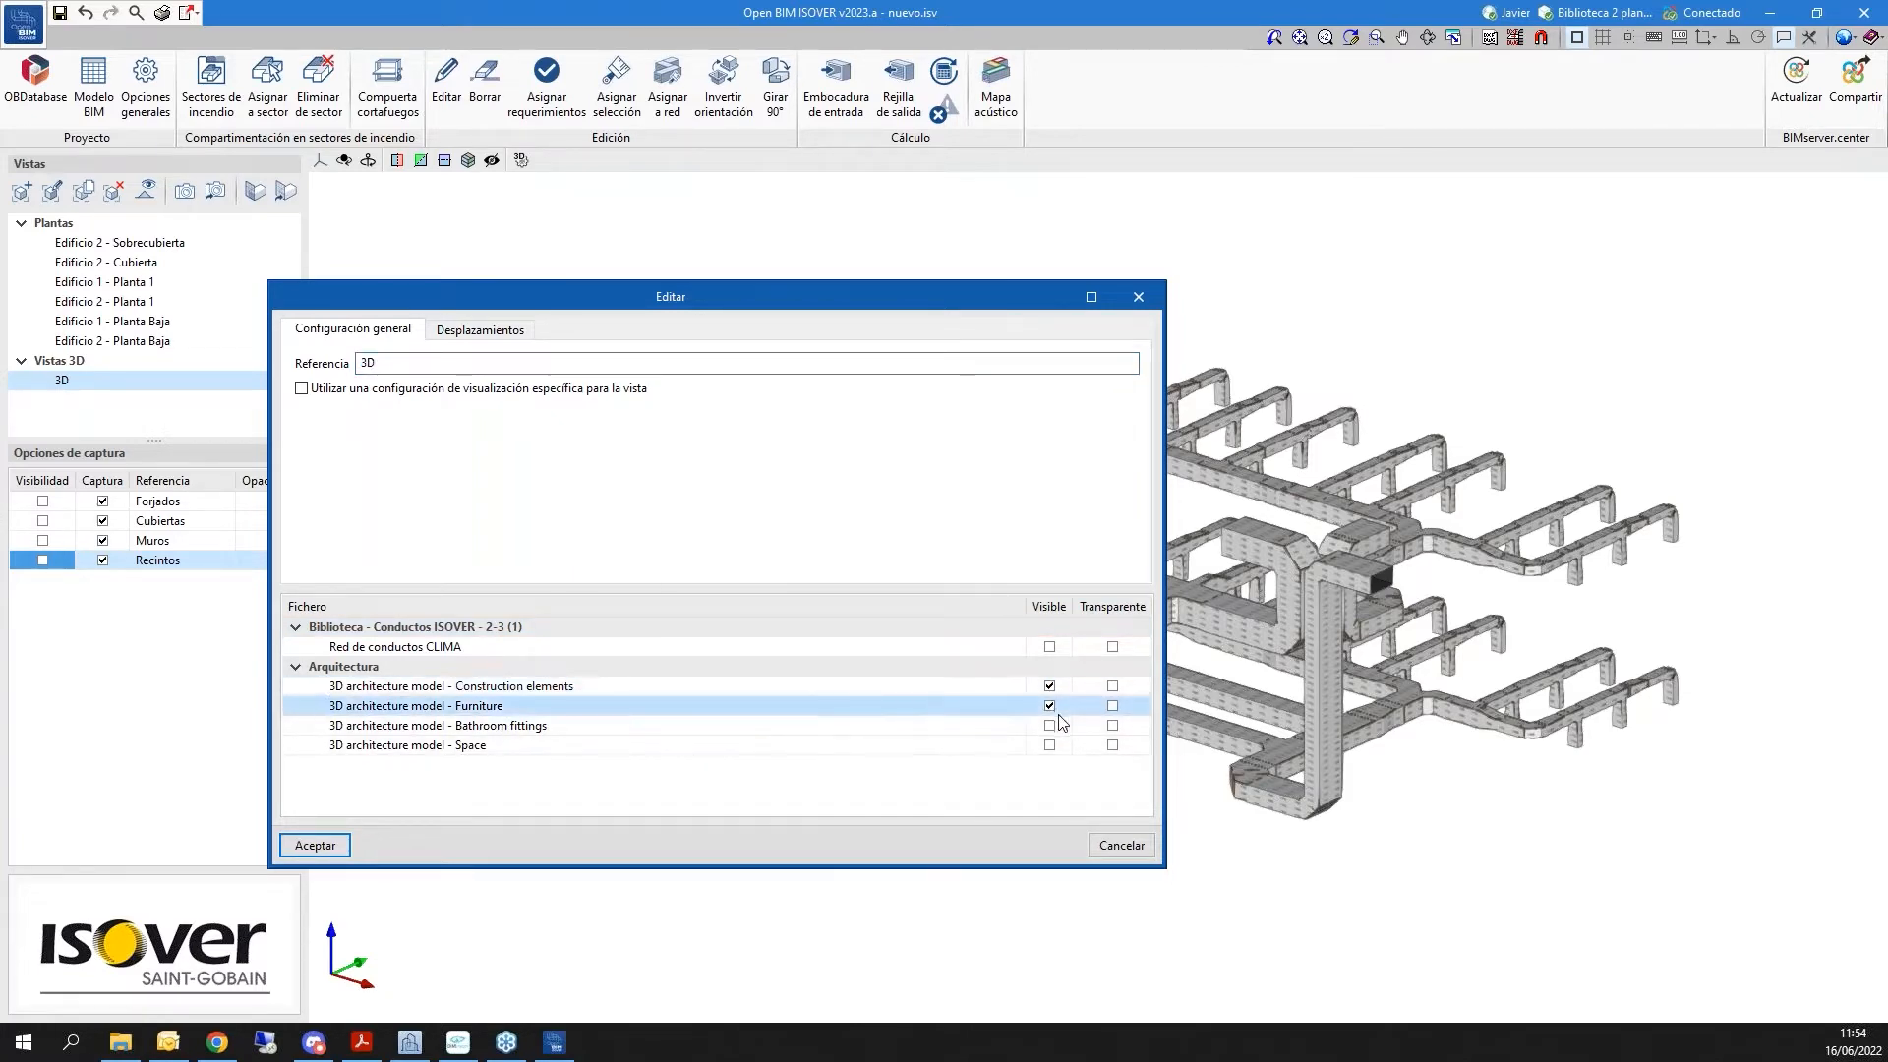
click(1049, 724)
click(314, 845)
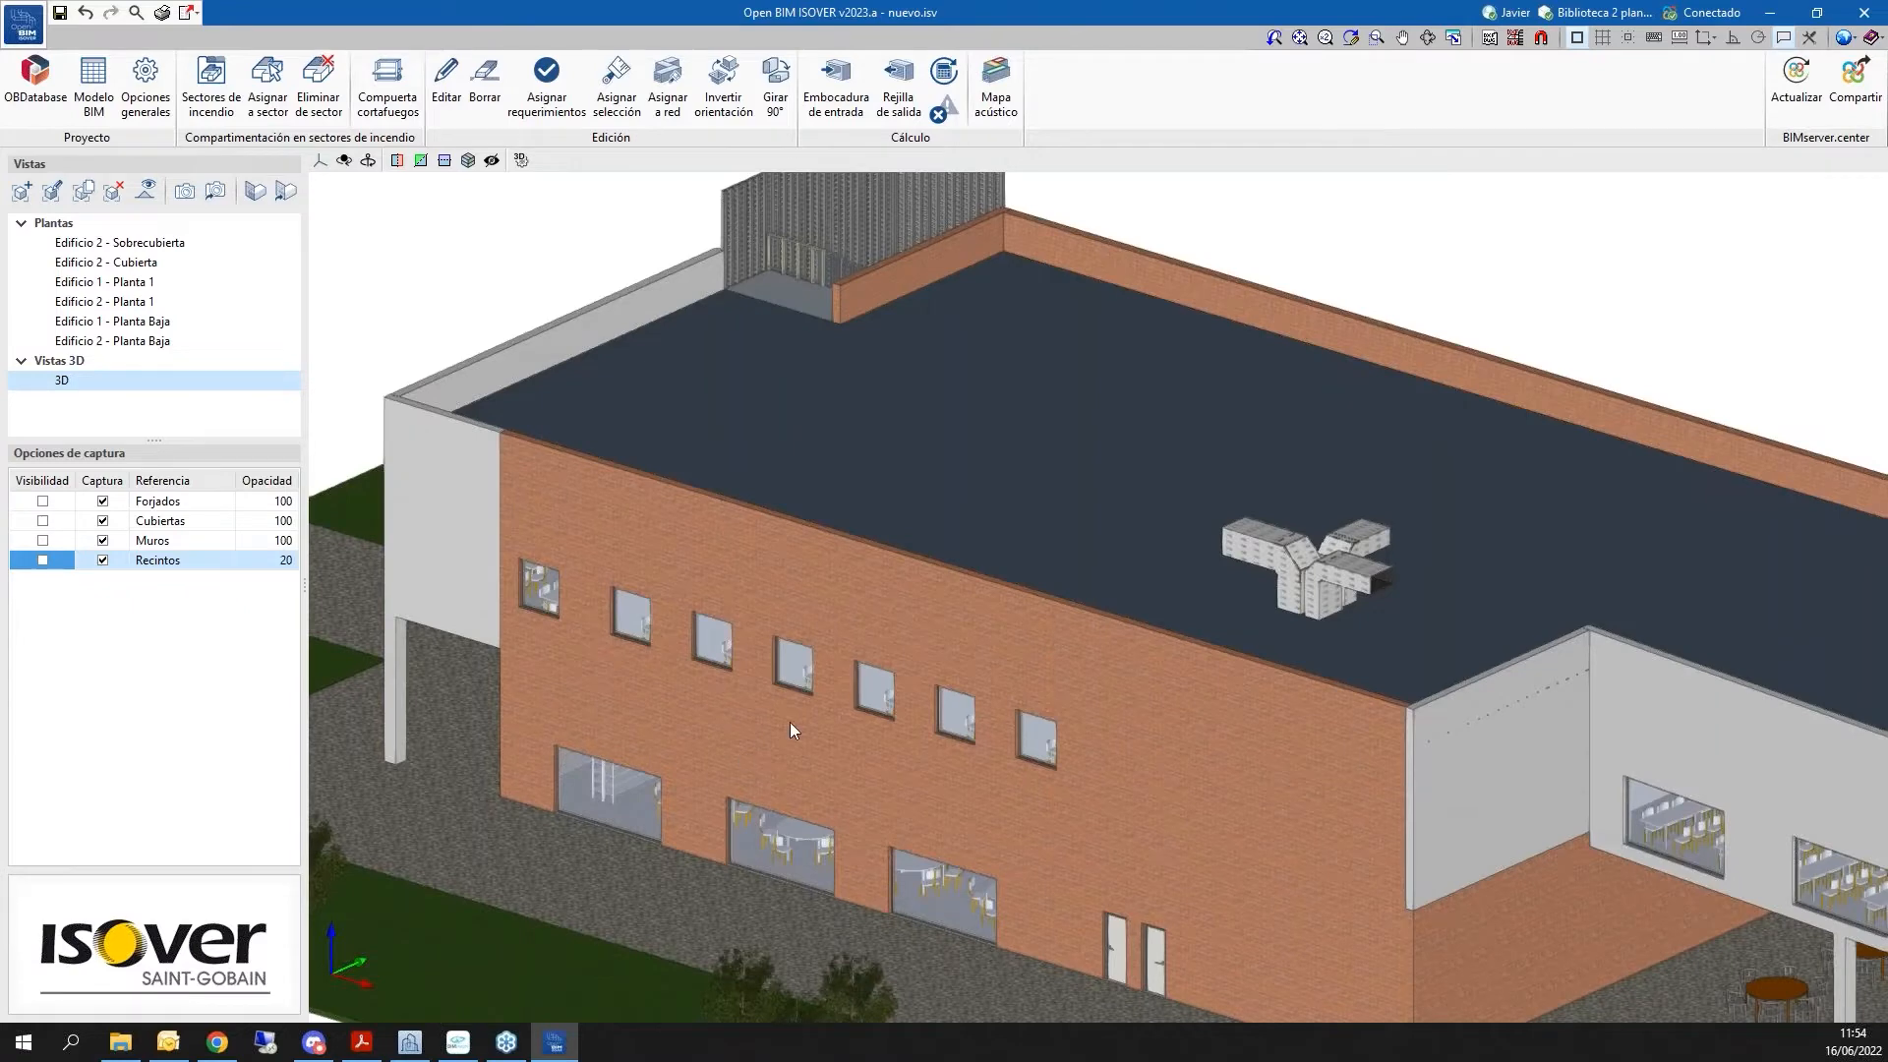
scroll(790, 723, down, 2)
shift+middle_drag(971, 710, 1288, 752)
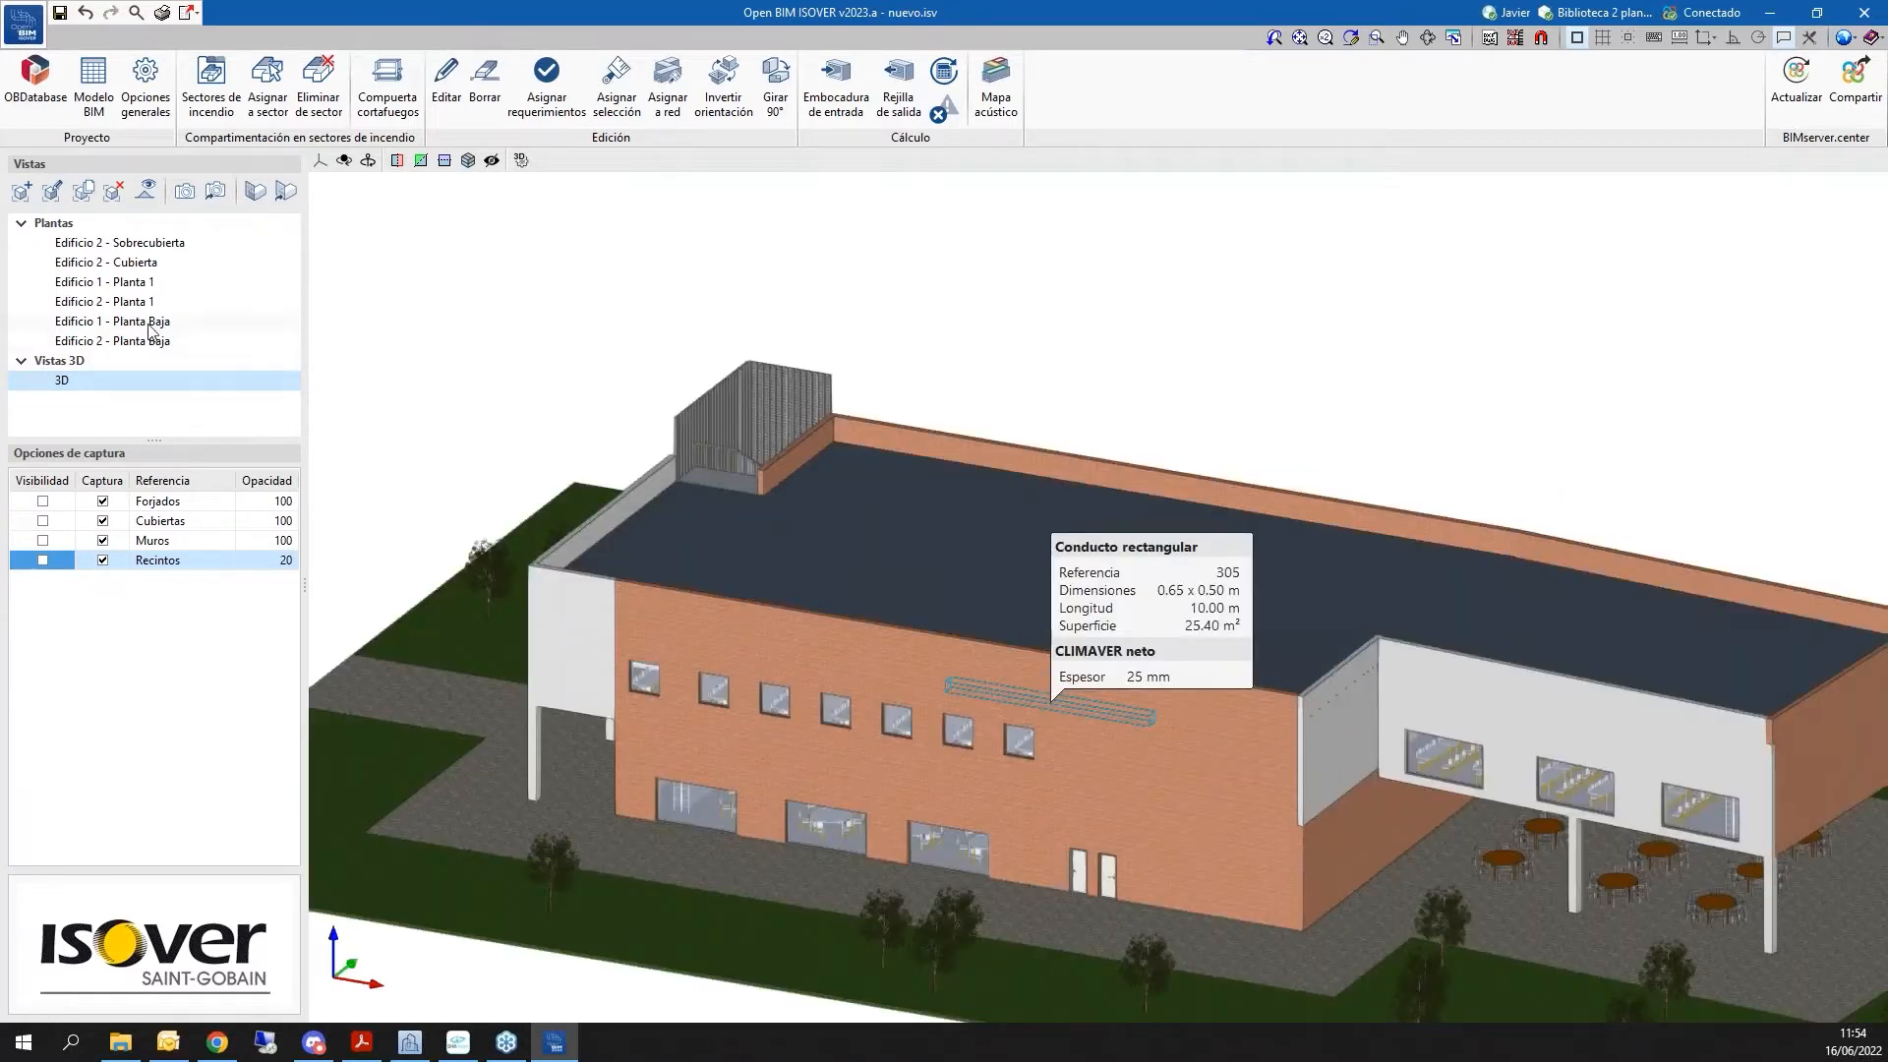
Configure the Edificio 1 - Planta Baja view with Construction elements, Furniture and Bathroom fittings visible and an upper plane distance of 4.5 m
click(149, 324)
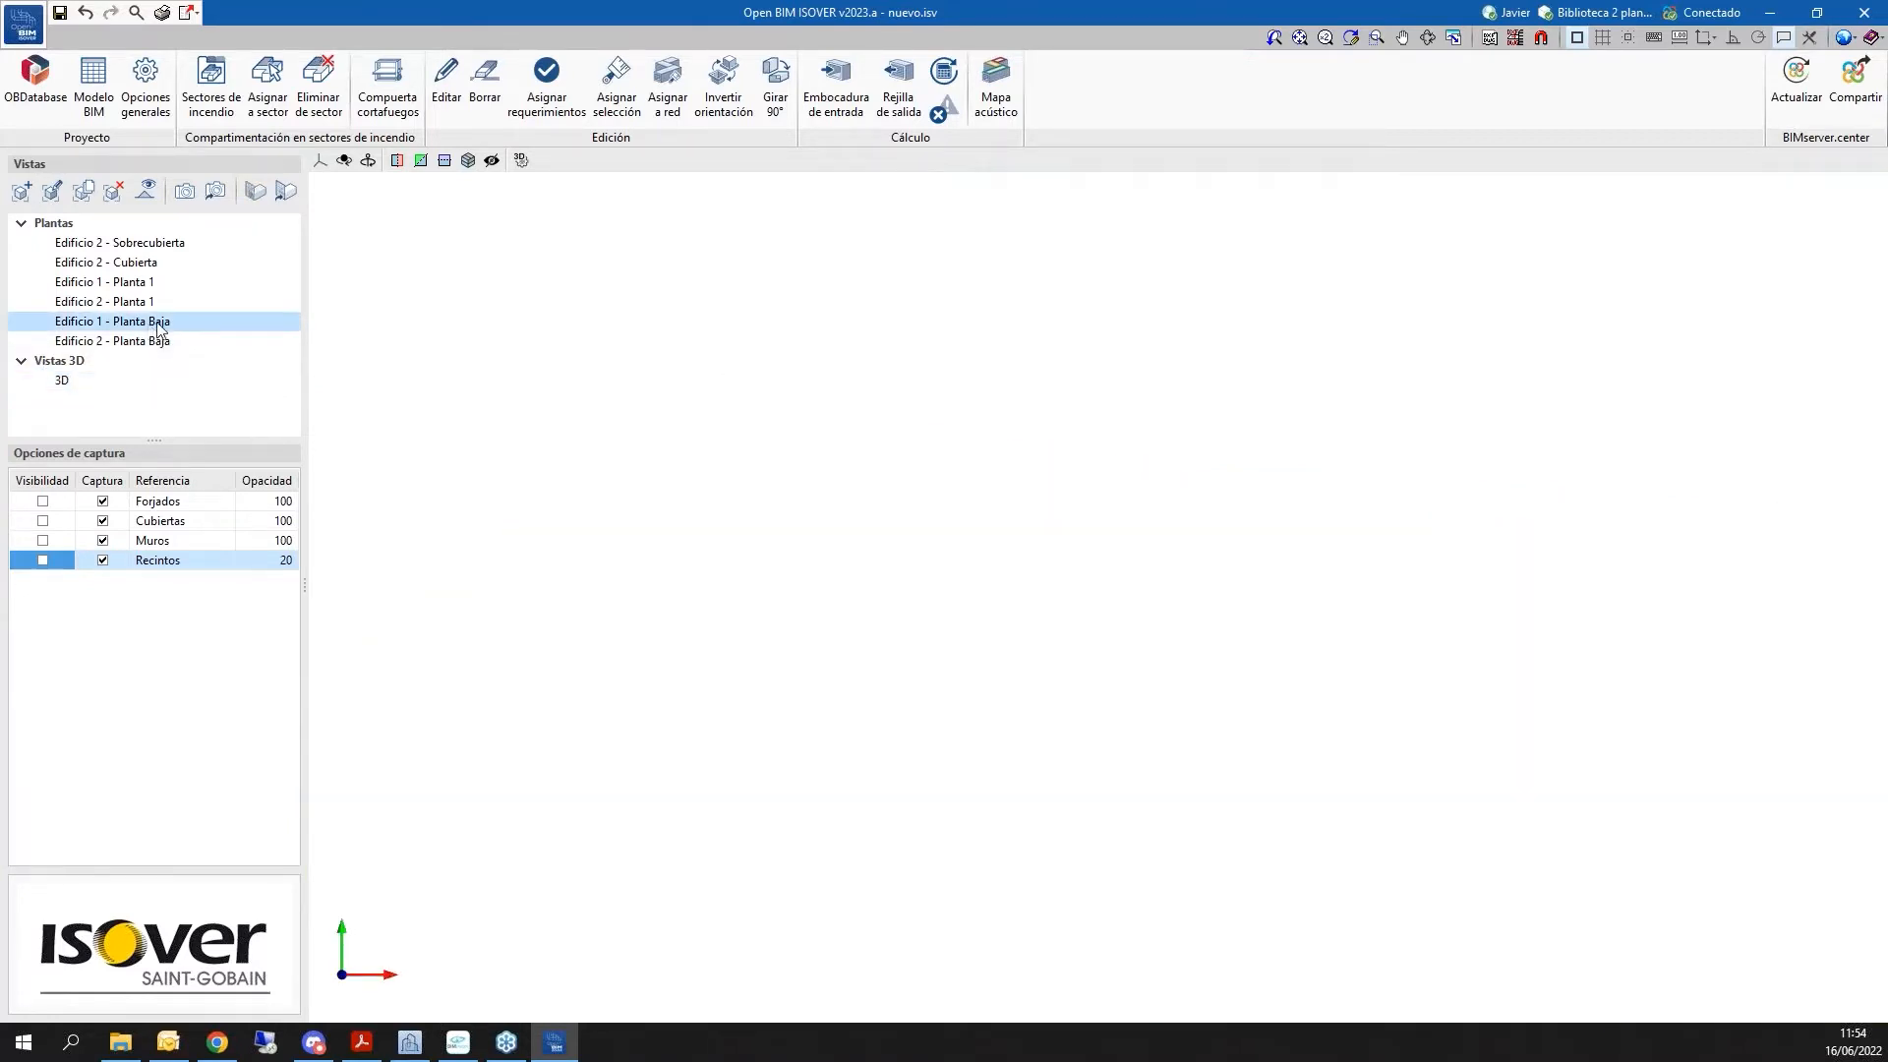
double_click(157, 326)
click(1049, 711)
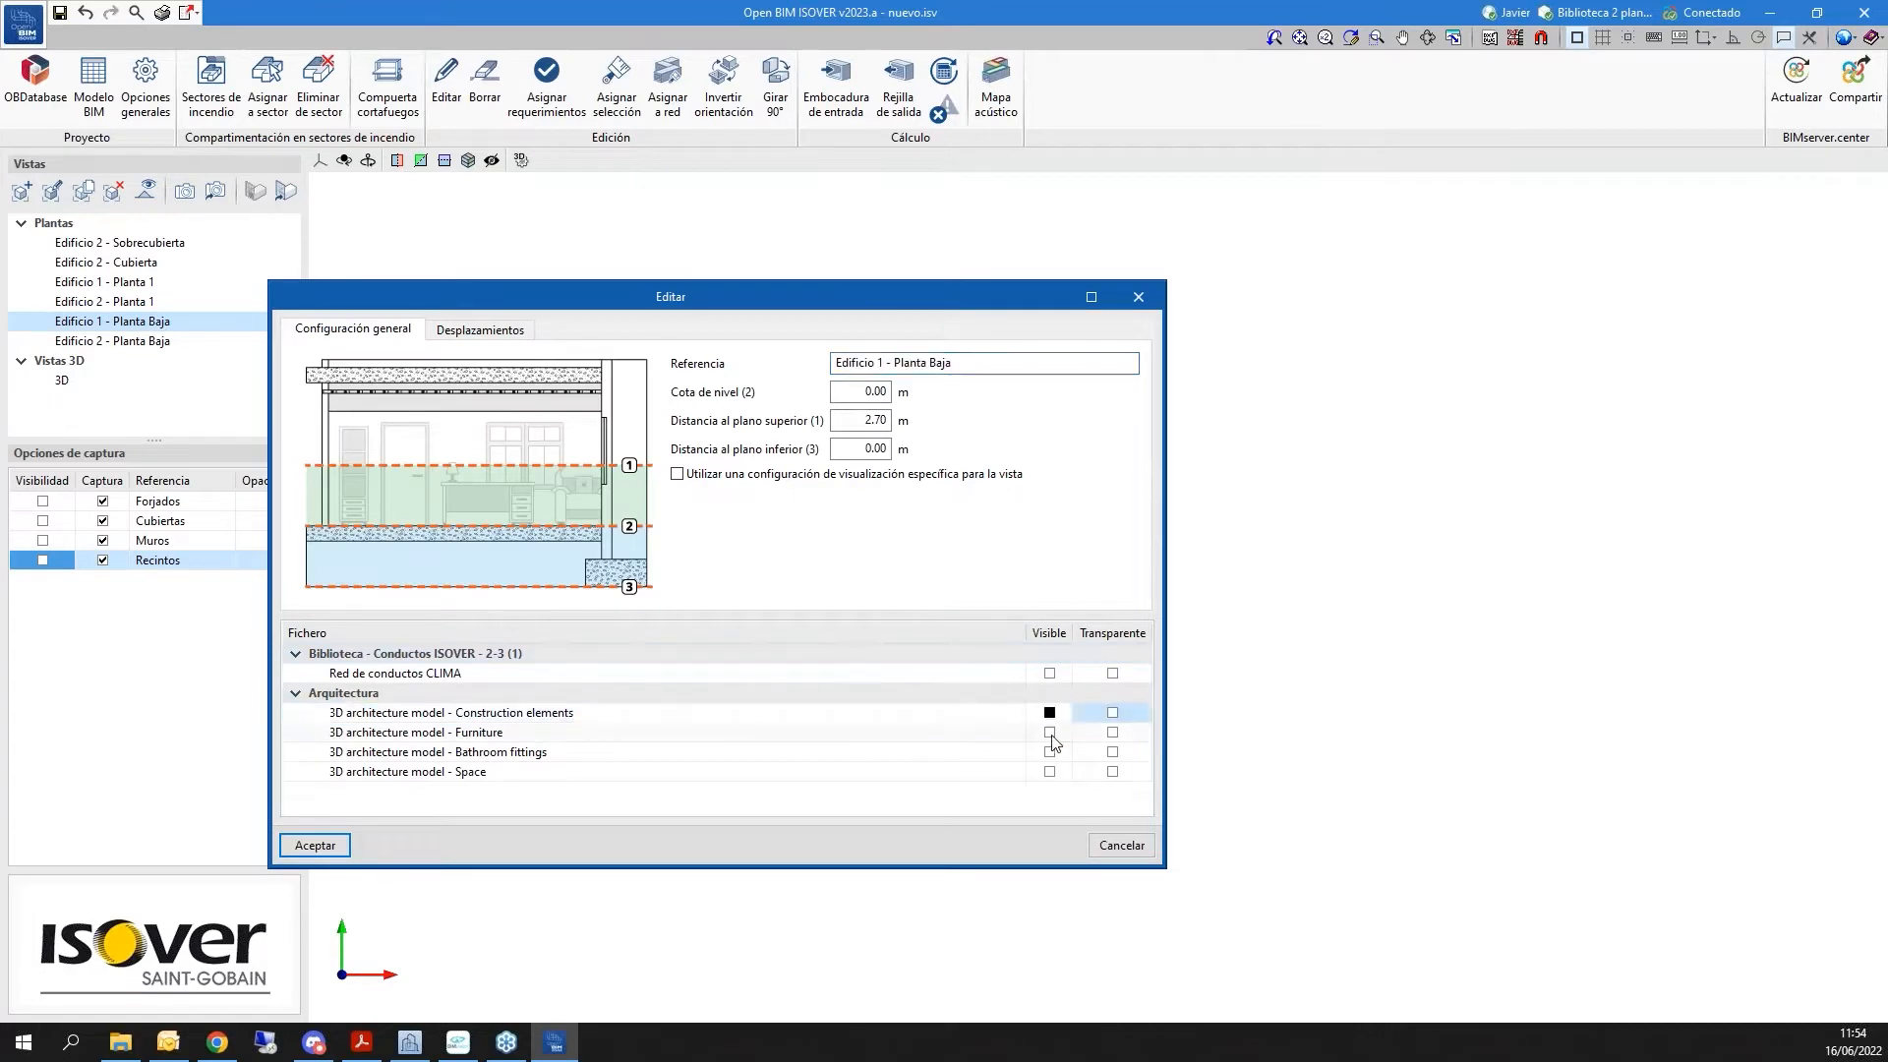
click(1049, 732)
click(1049, 751)
double_click(854, 421)
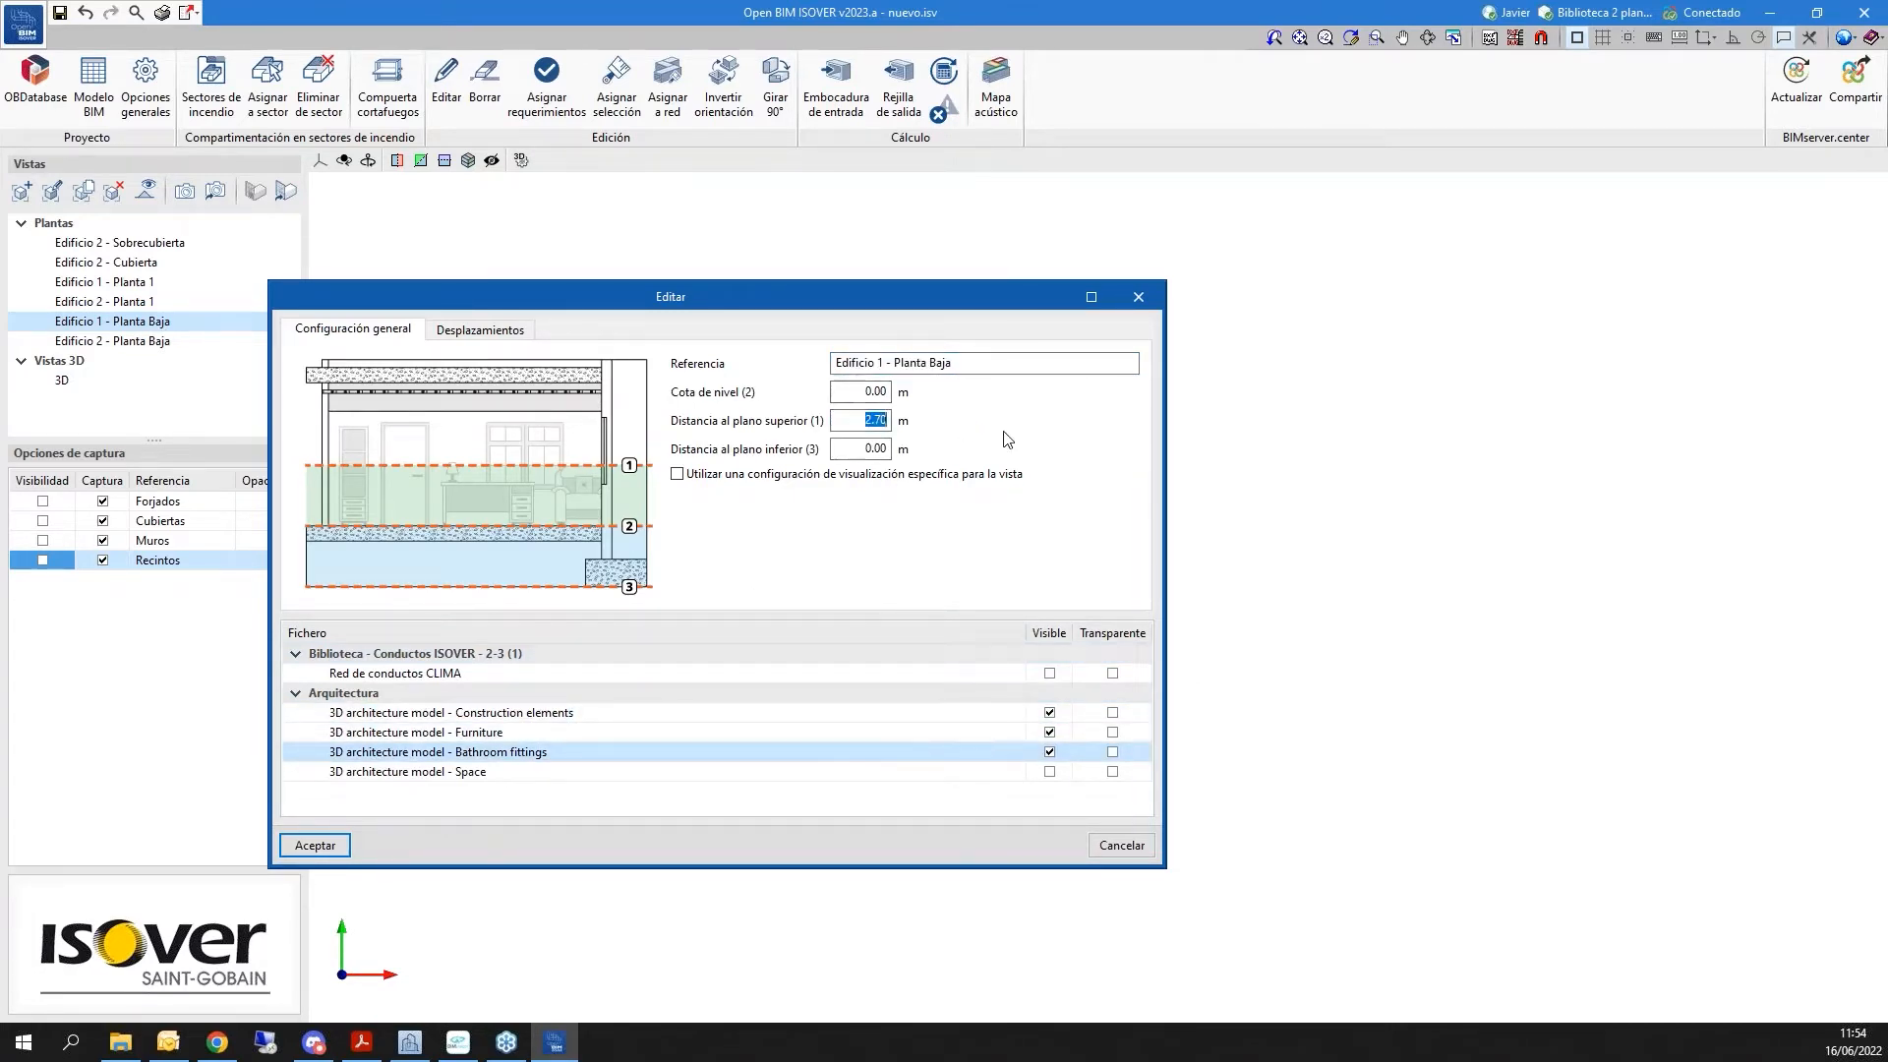
text(4.5)
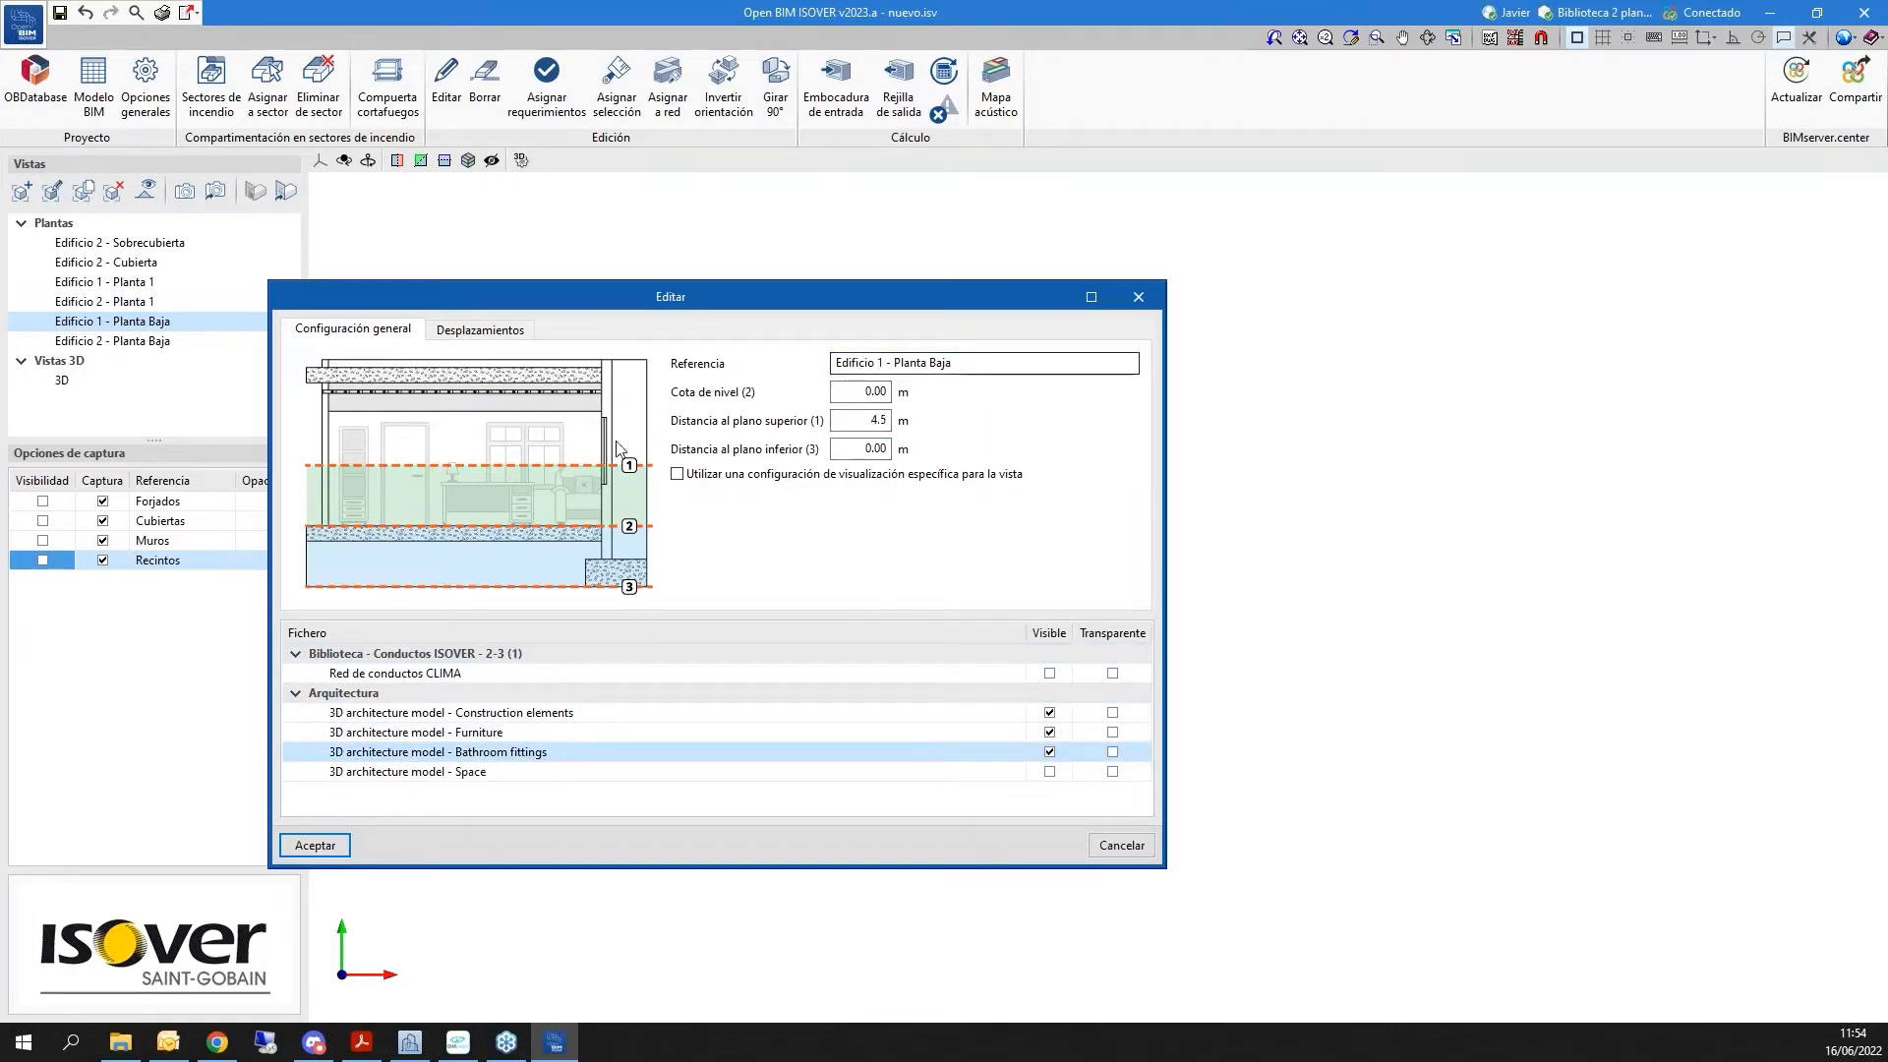
click(315, 844)
Examine the ducts inside the furnished rooms of Edificio 1 - Planta Baja, both in plan and in perspective
scroll(795, 672, down, 10)
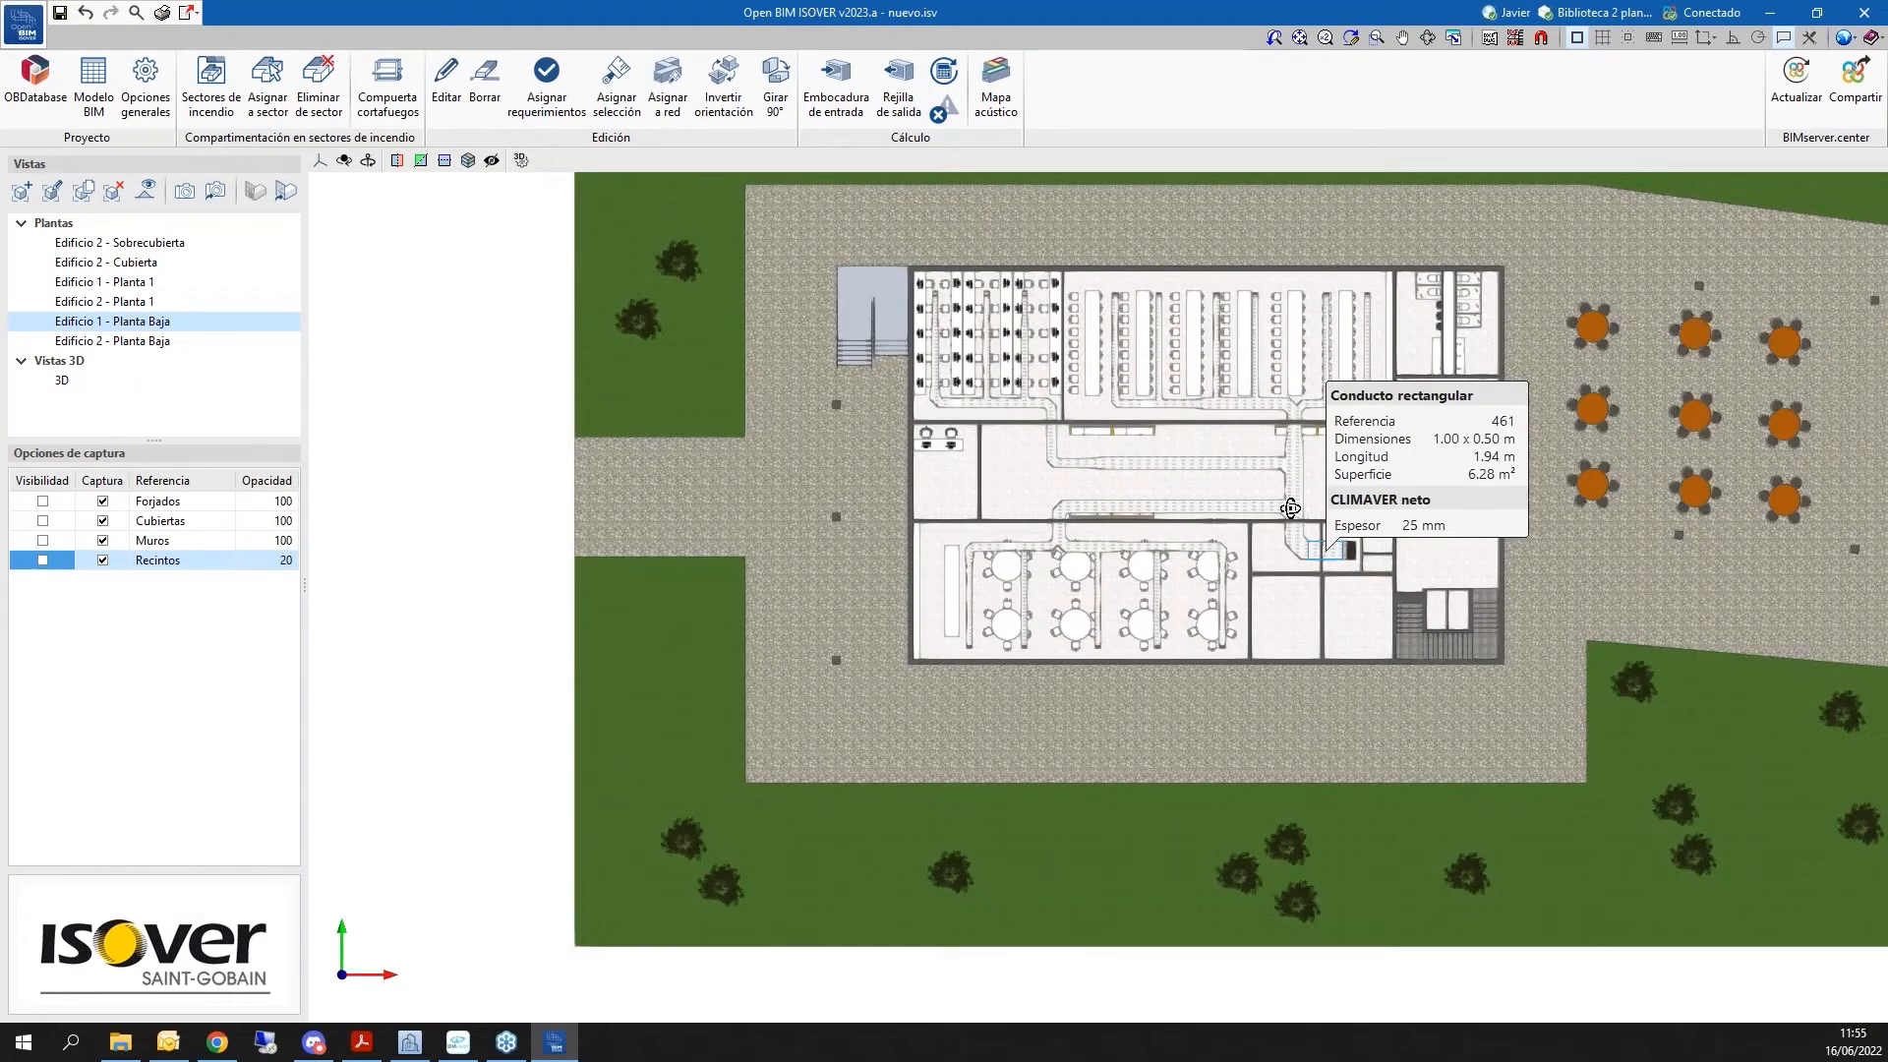
shift+middle_drag(1290, 509, 924, 508)
scroll(934, 497, up, 6)
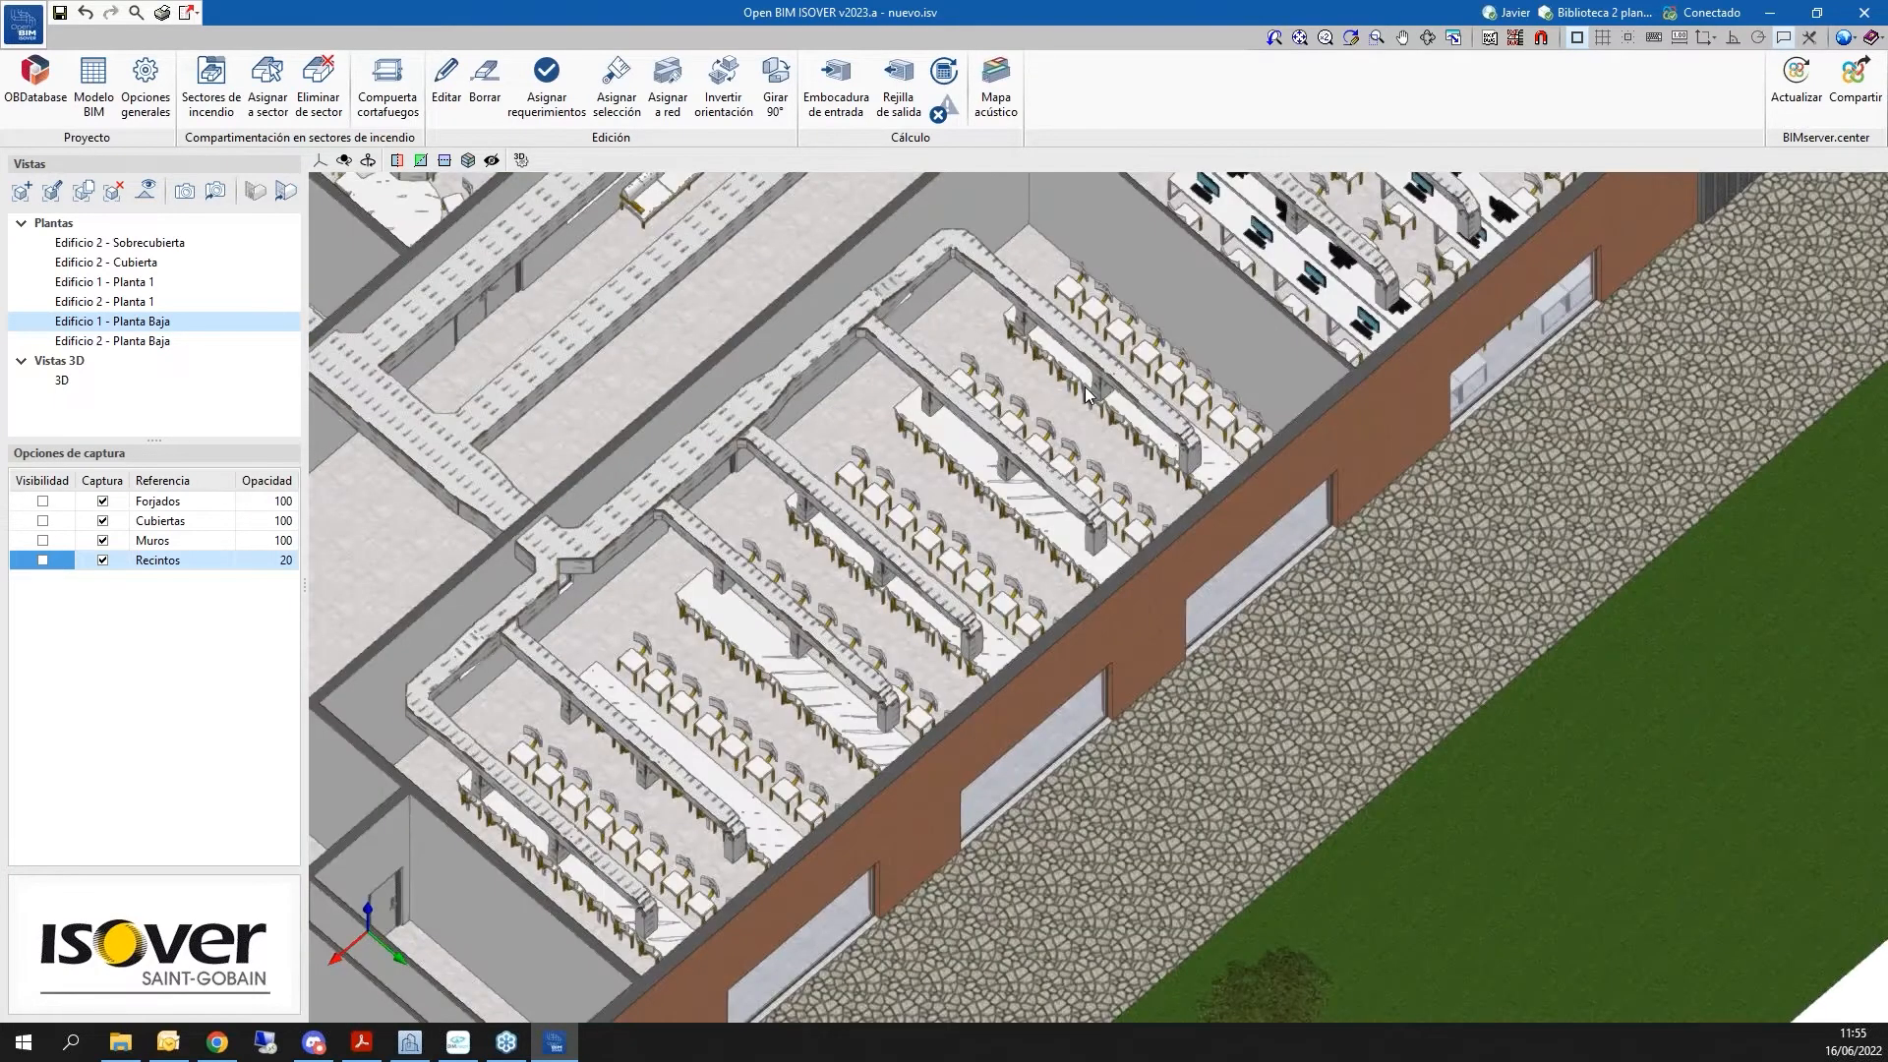
shift+middle_drag(1207, 442, 958, 390)
scroll(965, 392, down, 4)
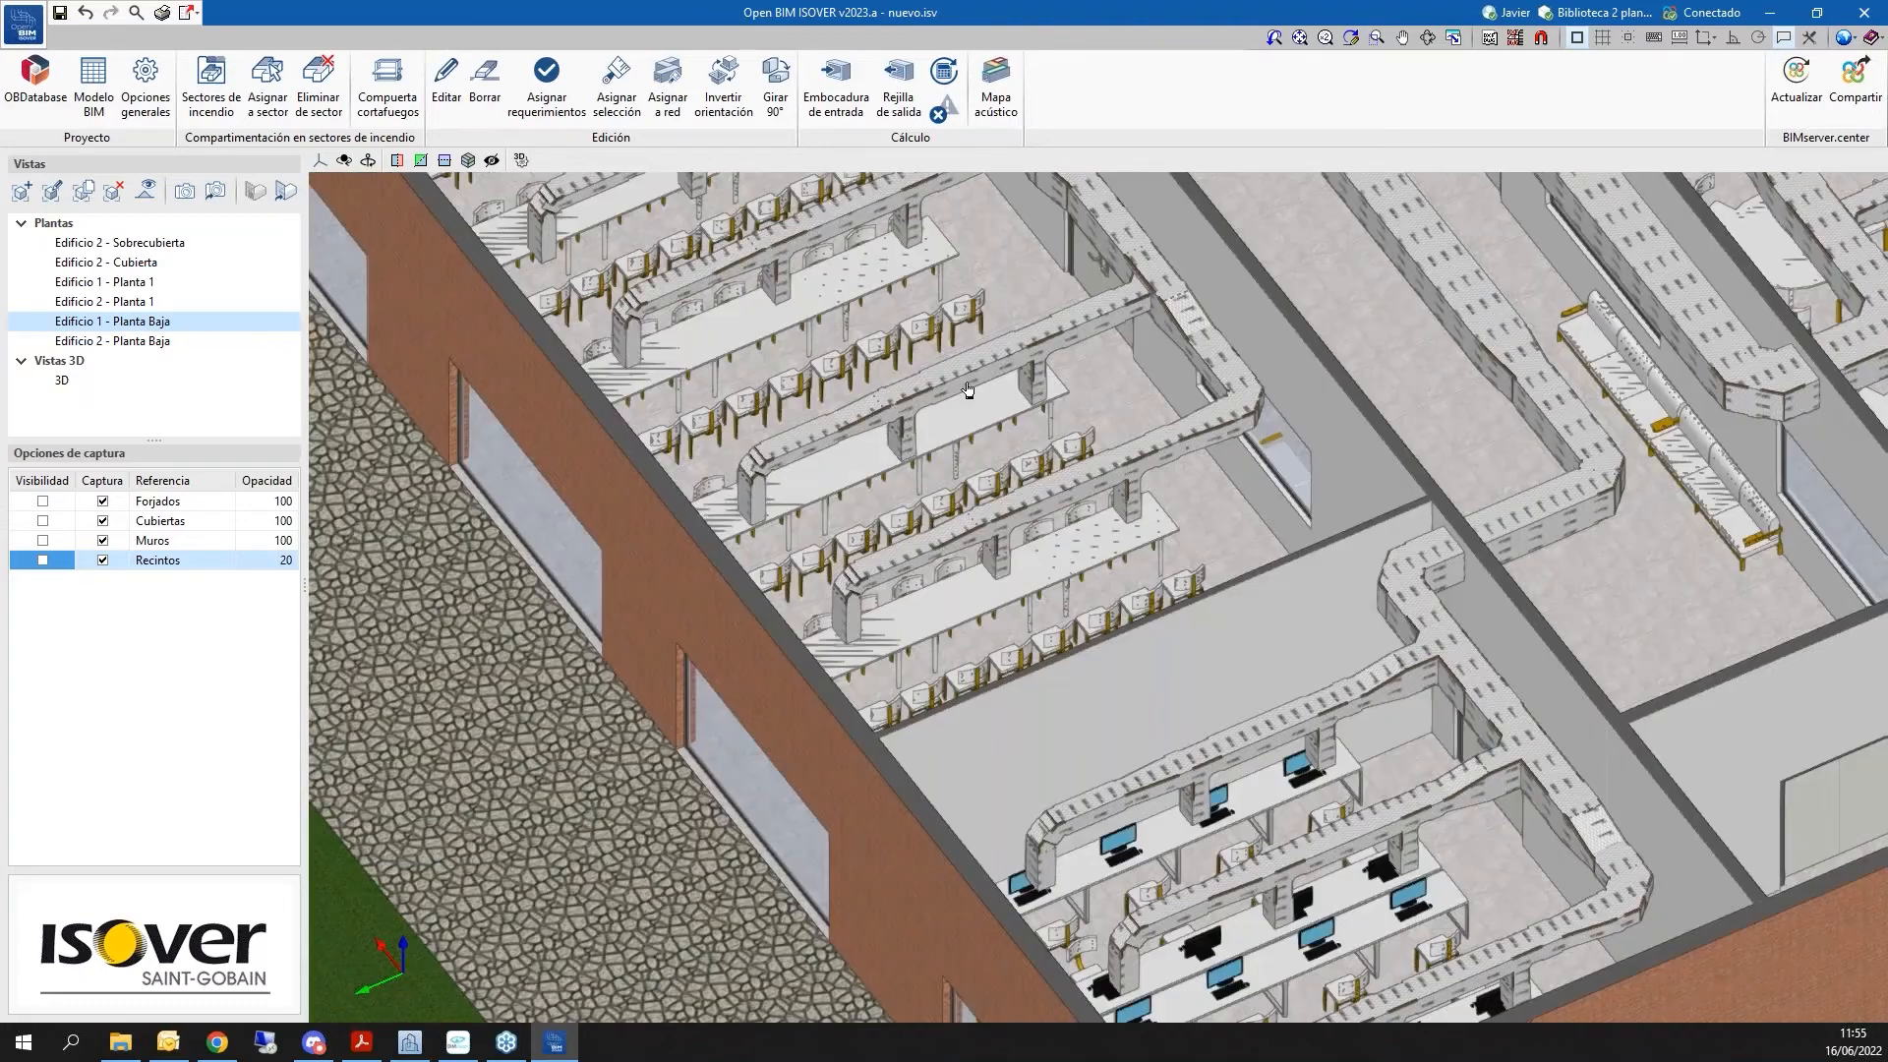
scroll(1247, 972, up, 1)
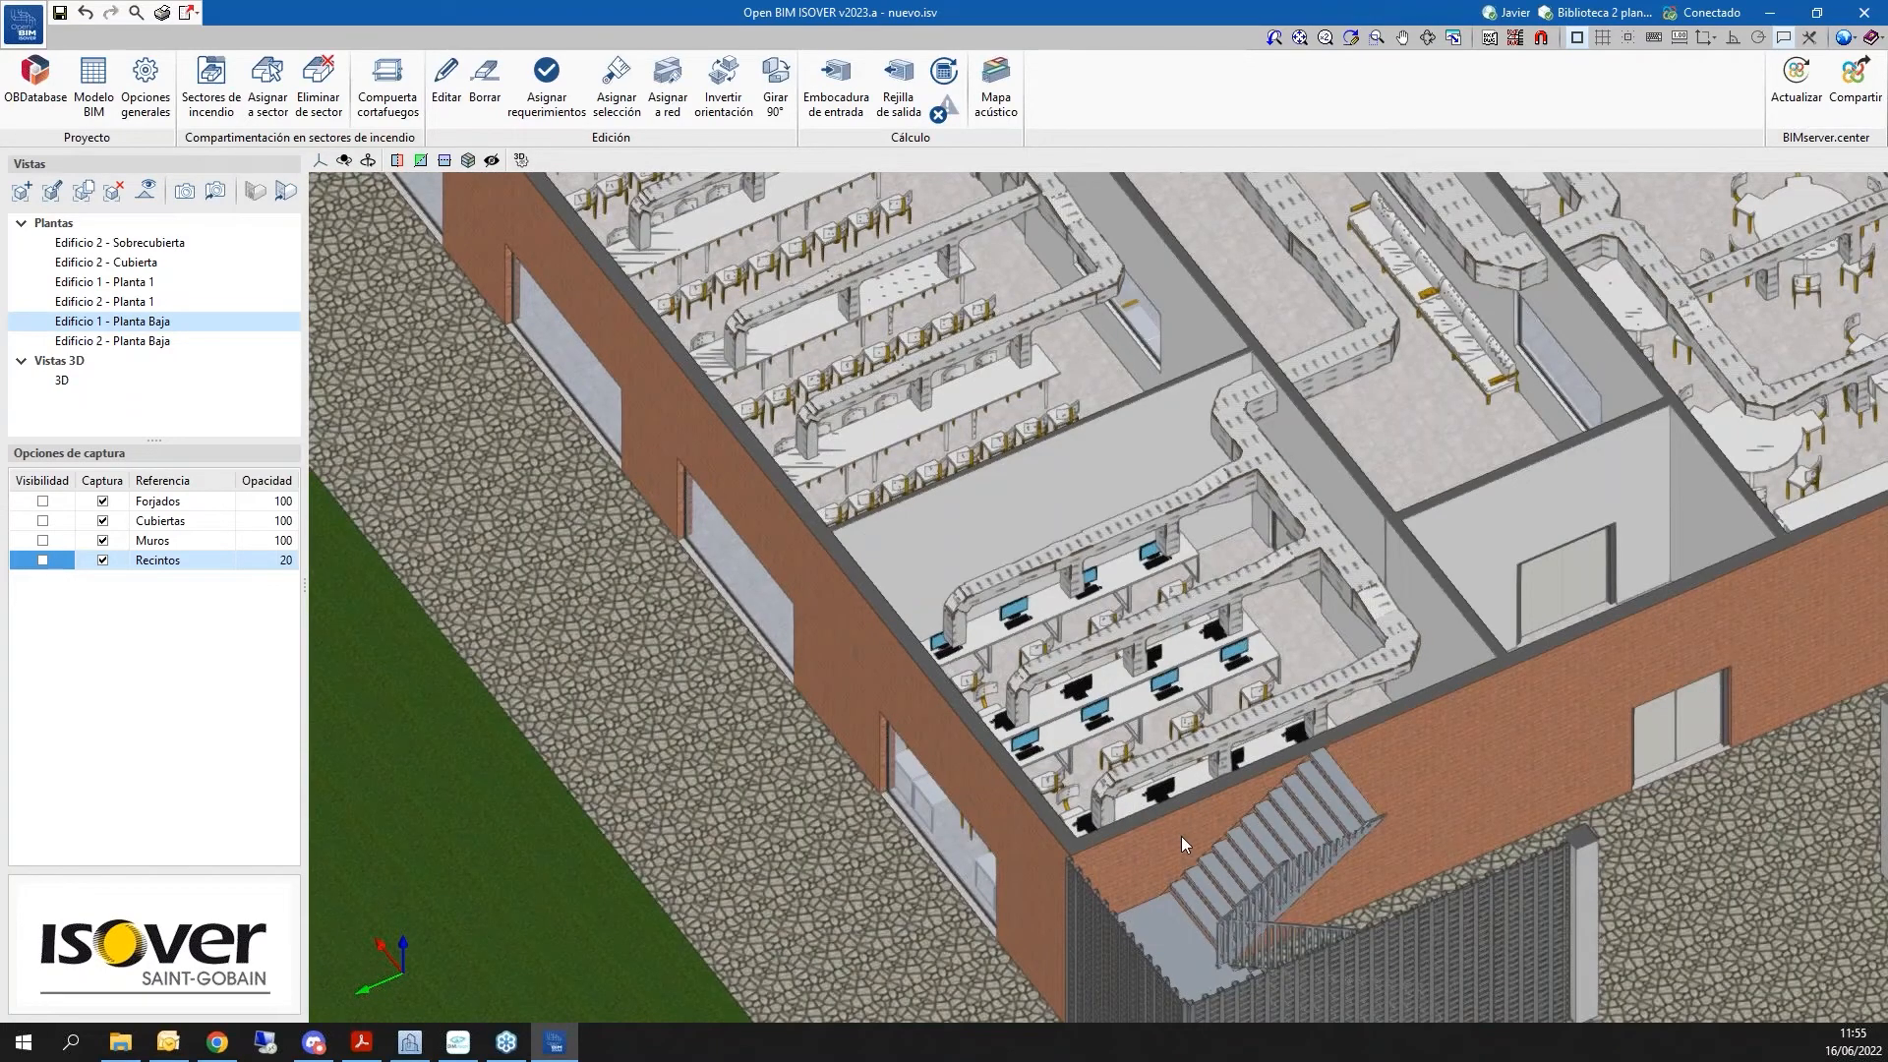
Hide the architecture's Construction elements, Furniture and Bathroom fittings models in the 3D view
scroll(988, 936, down, 2)
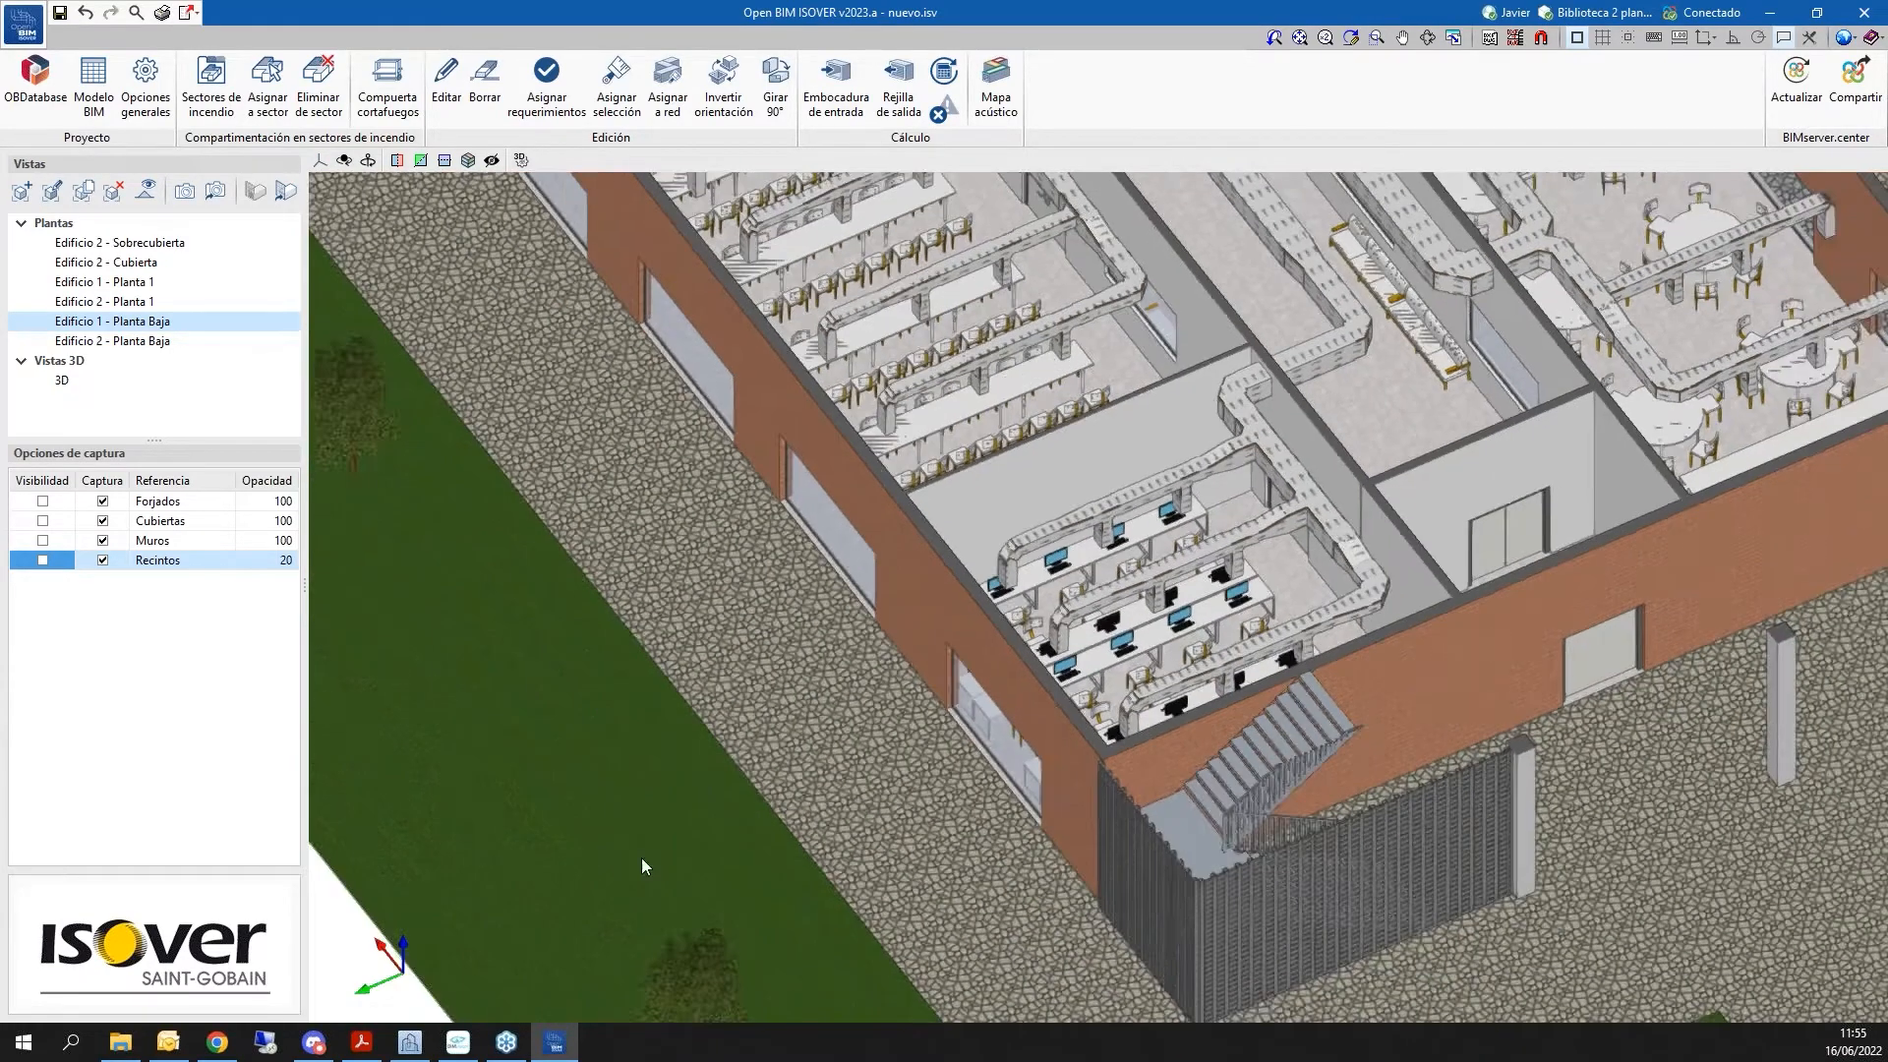
scroll(641, 858, down, 3)
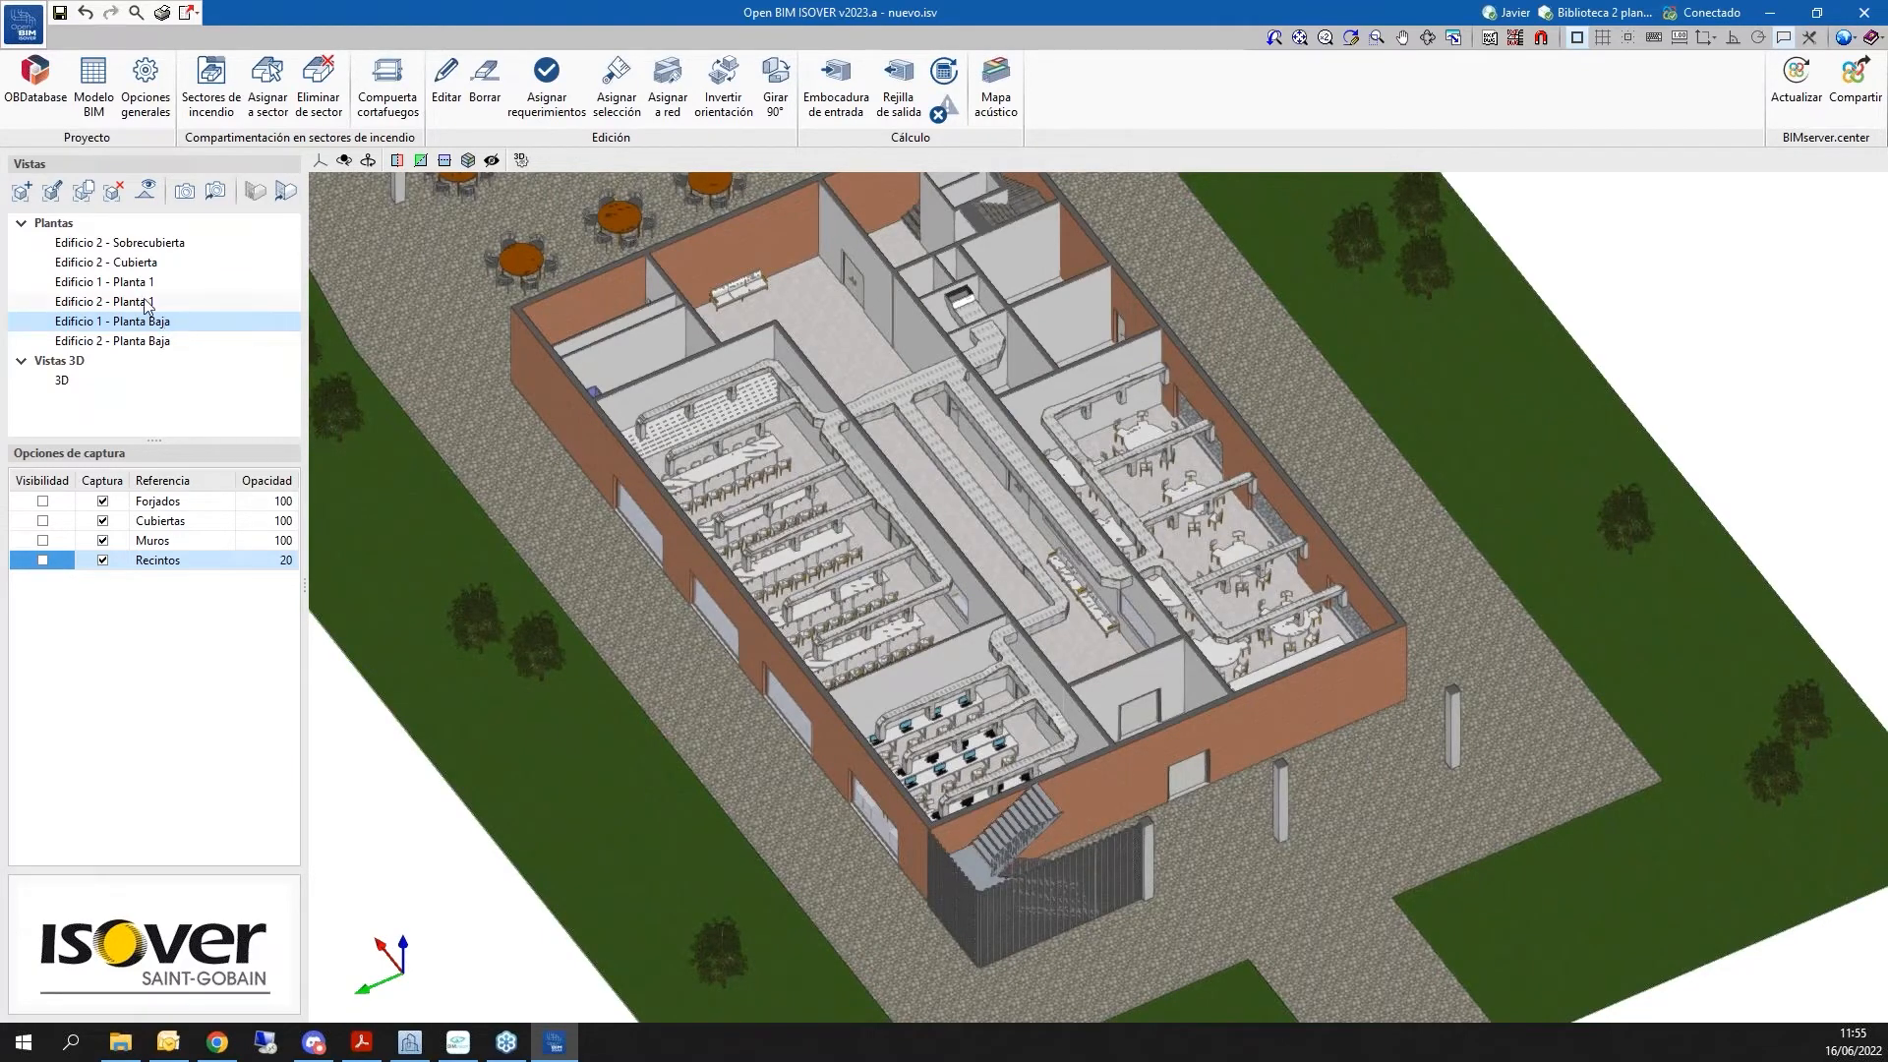
double_click(61, 380)
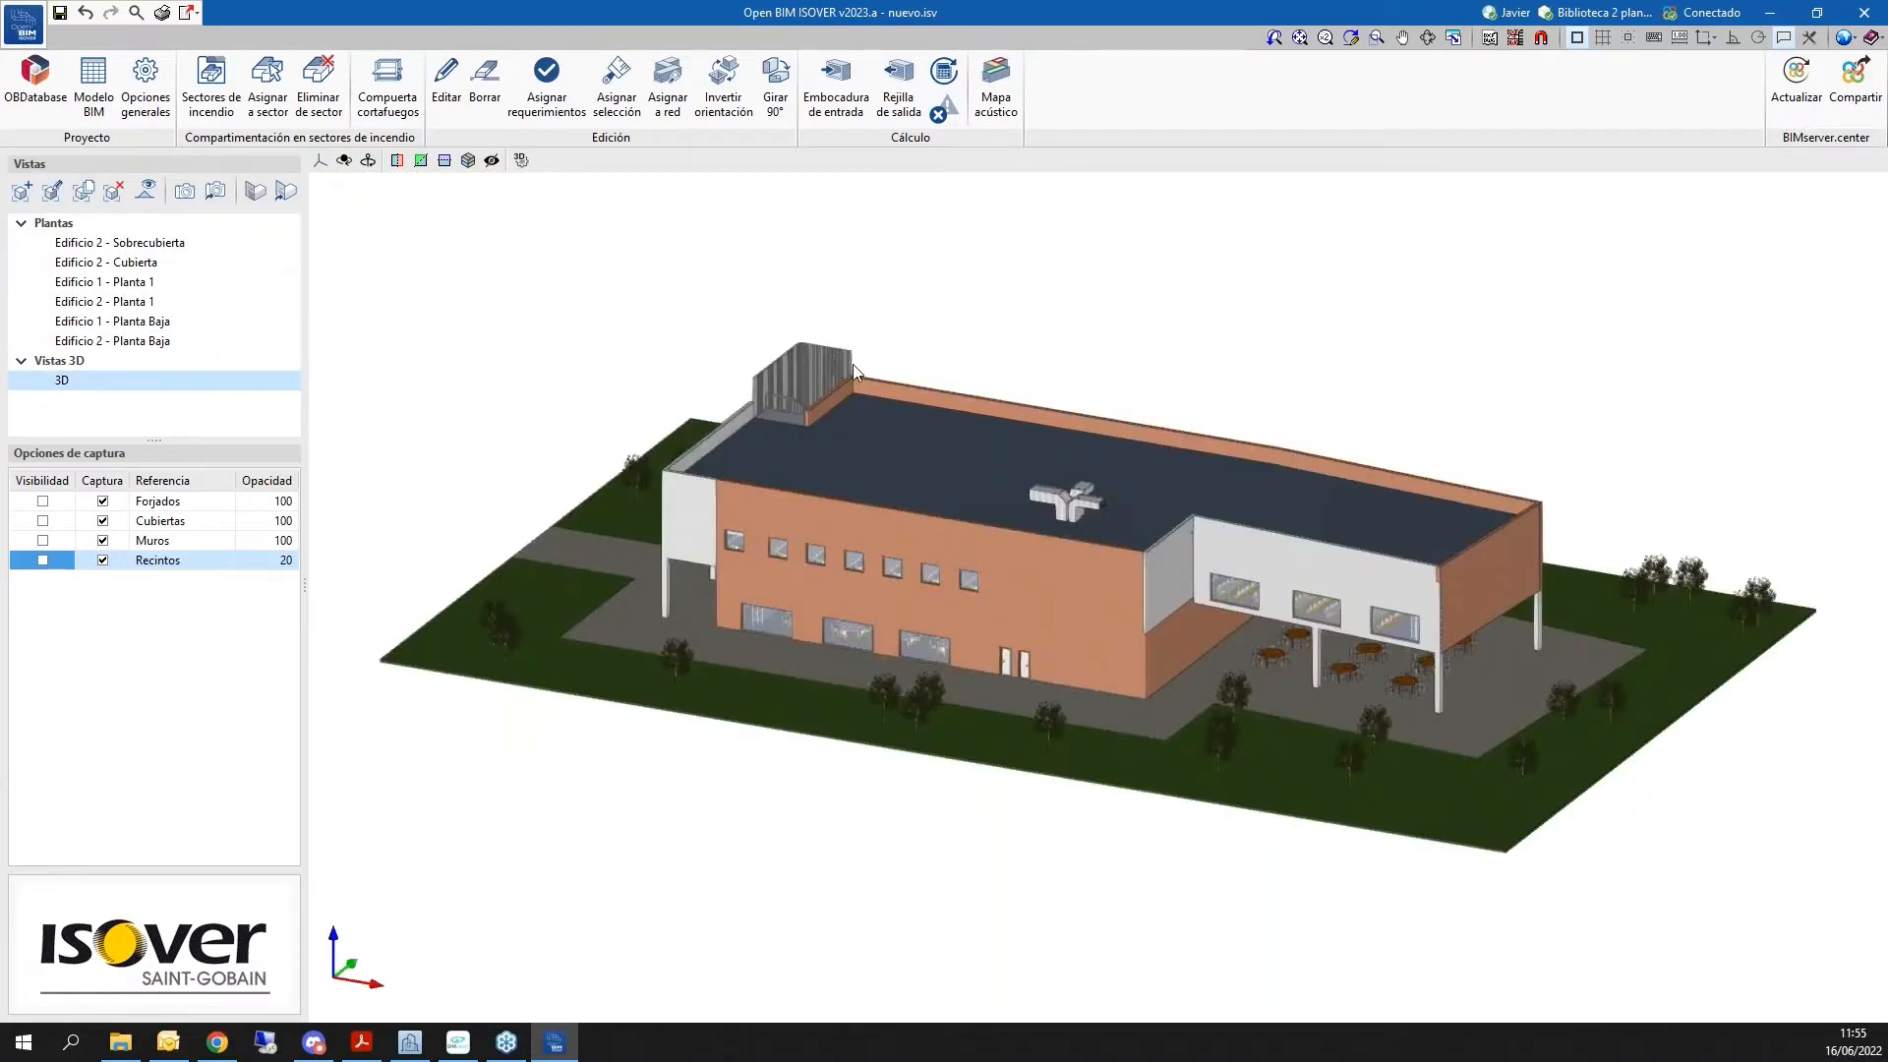
double_click(95, 382)
click(1049, 686)
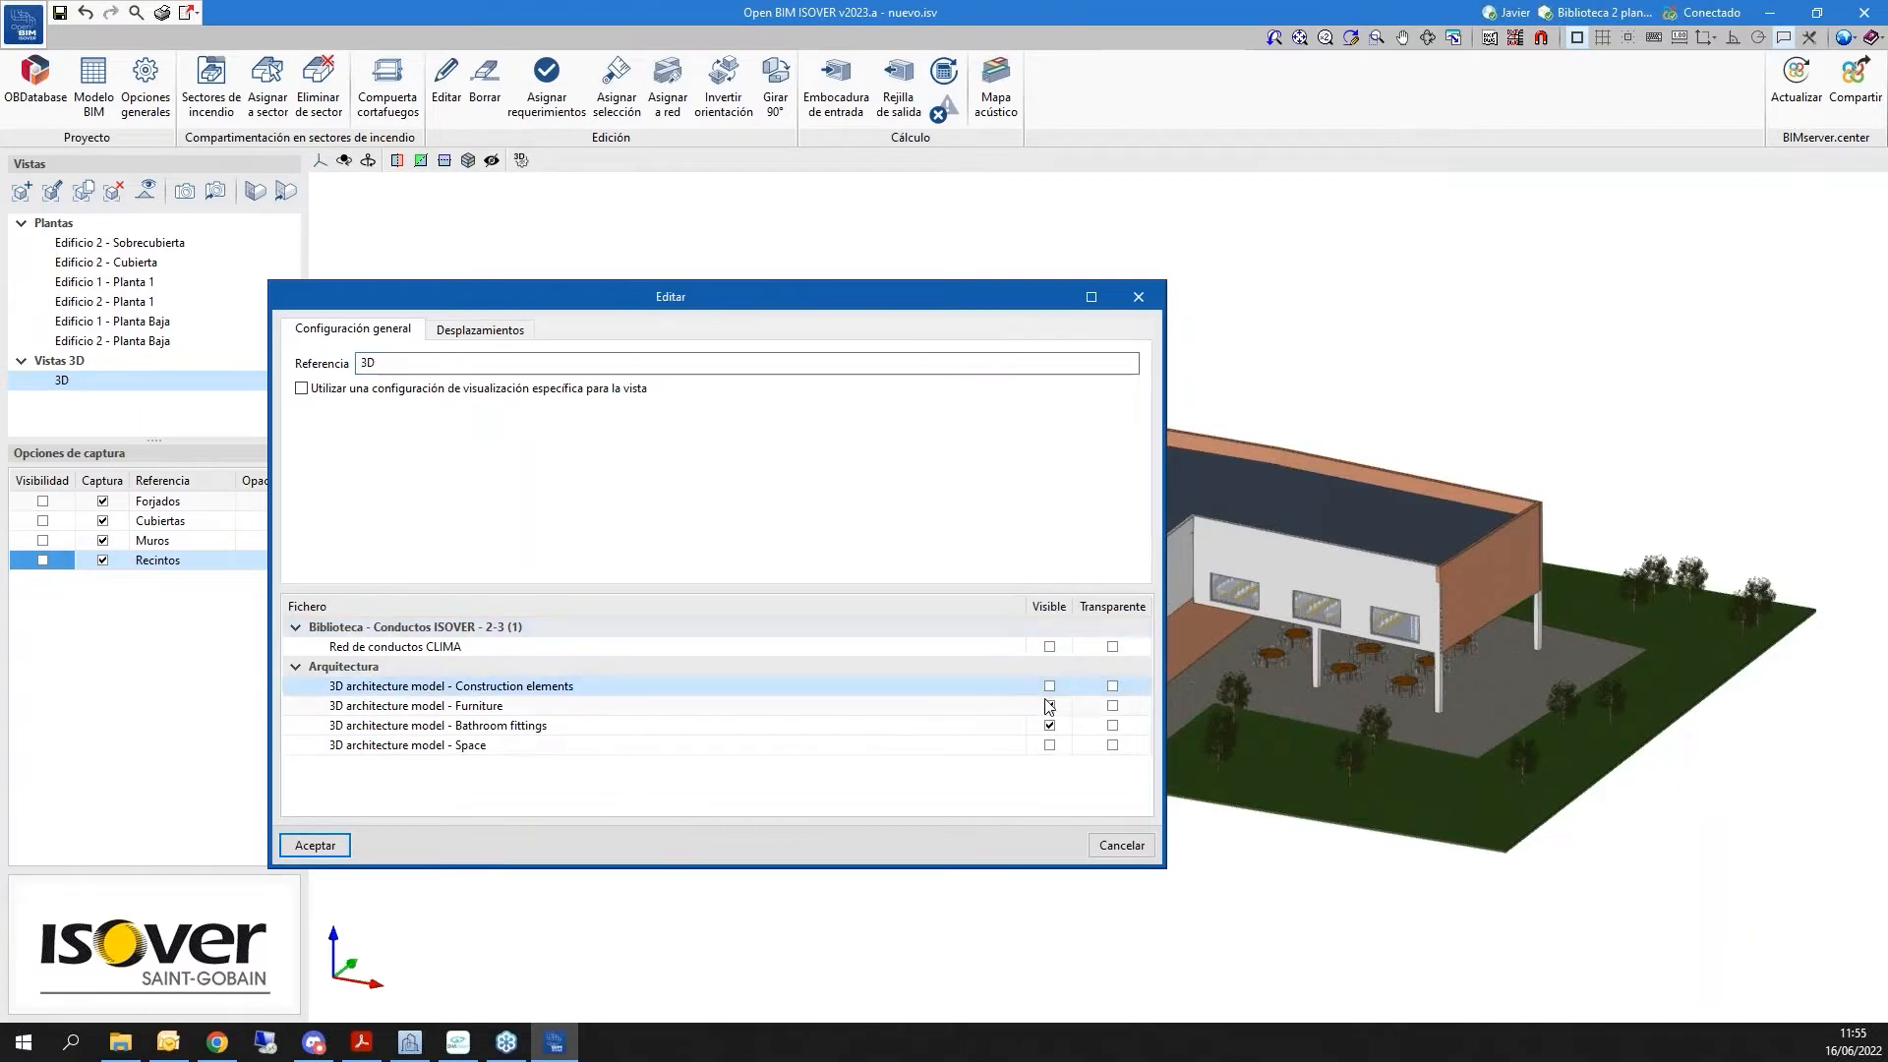
click(1050, 725)
click(314, 844)
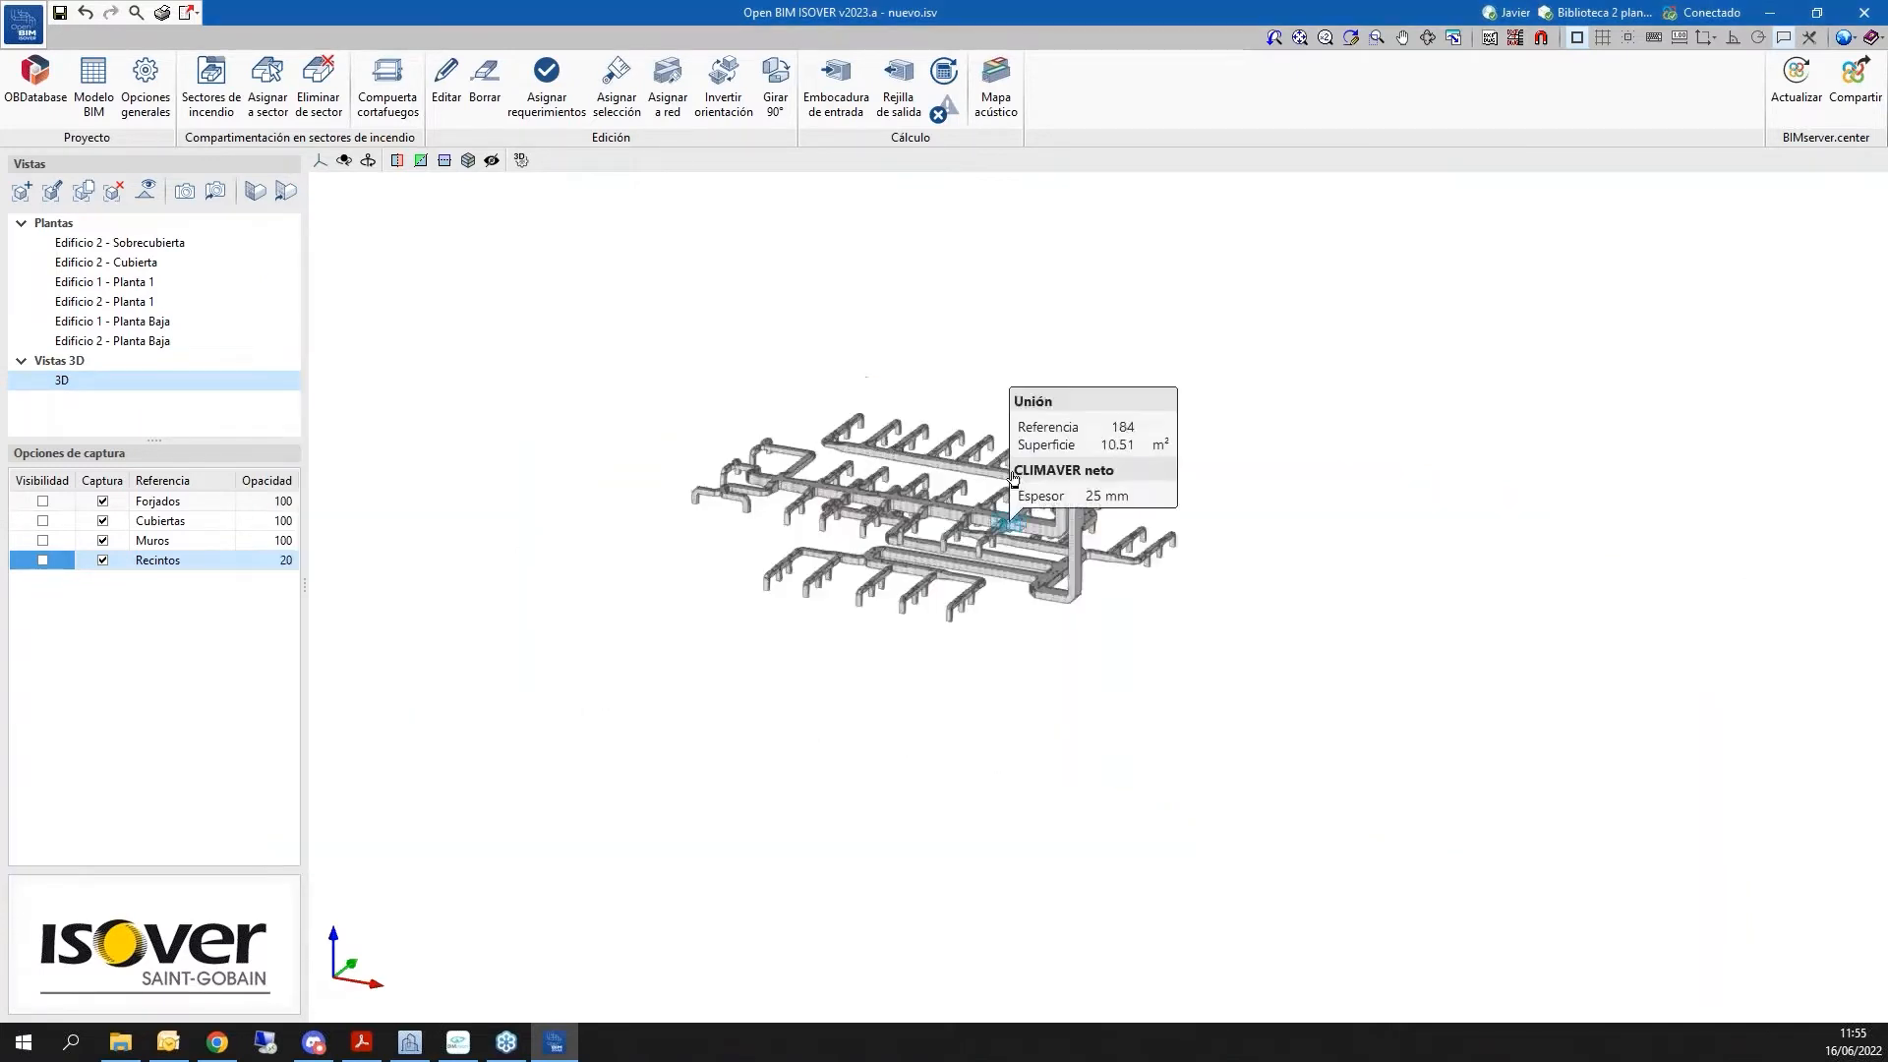
Display the Recintos capture elements around the duct network in the 3D view
scroll(1003, 458, up, 3)
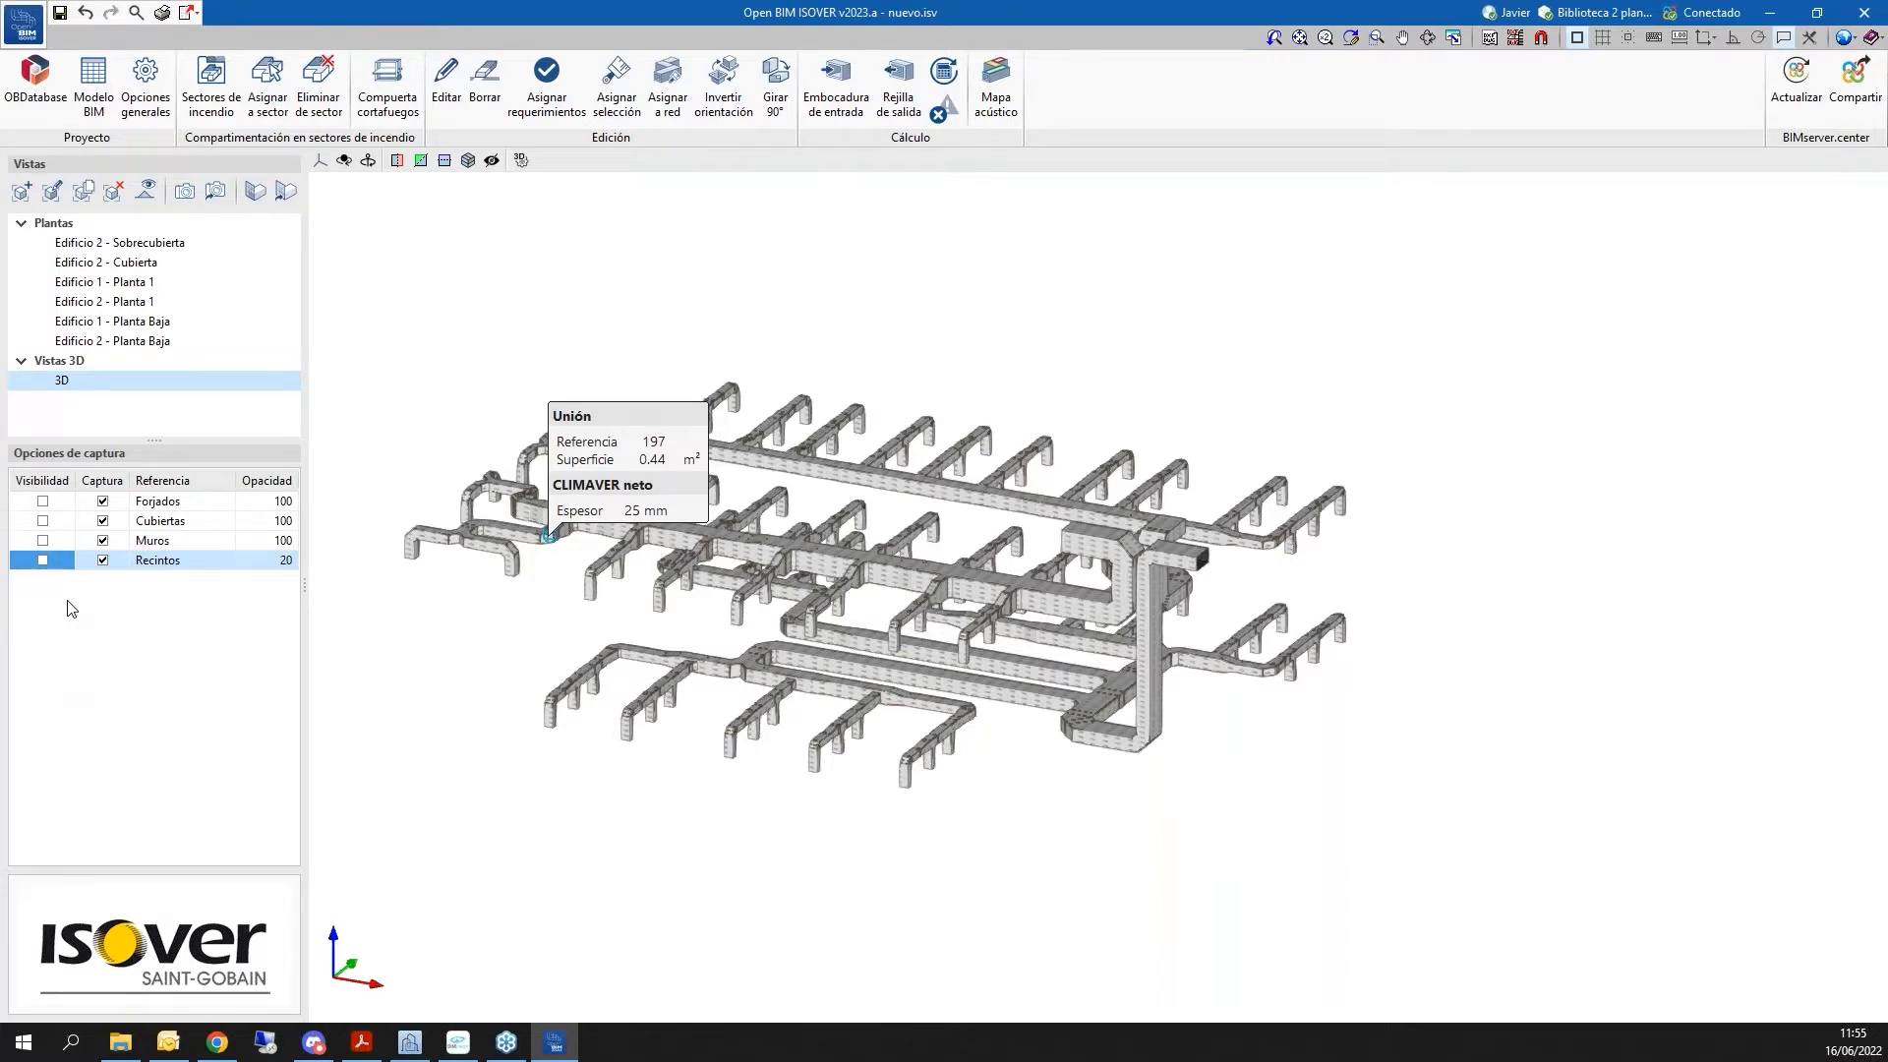
click(42, 560)
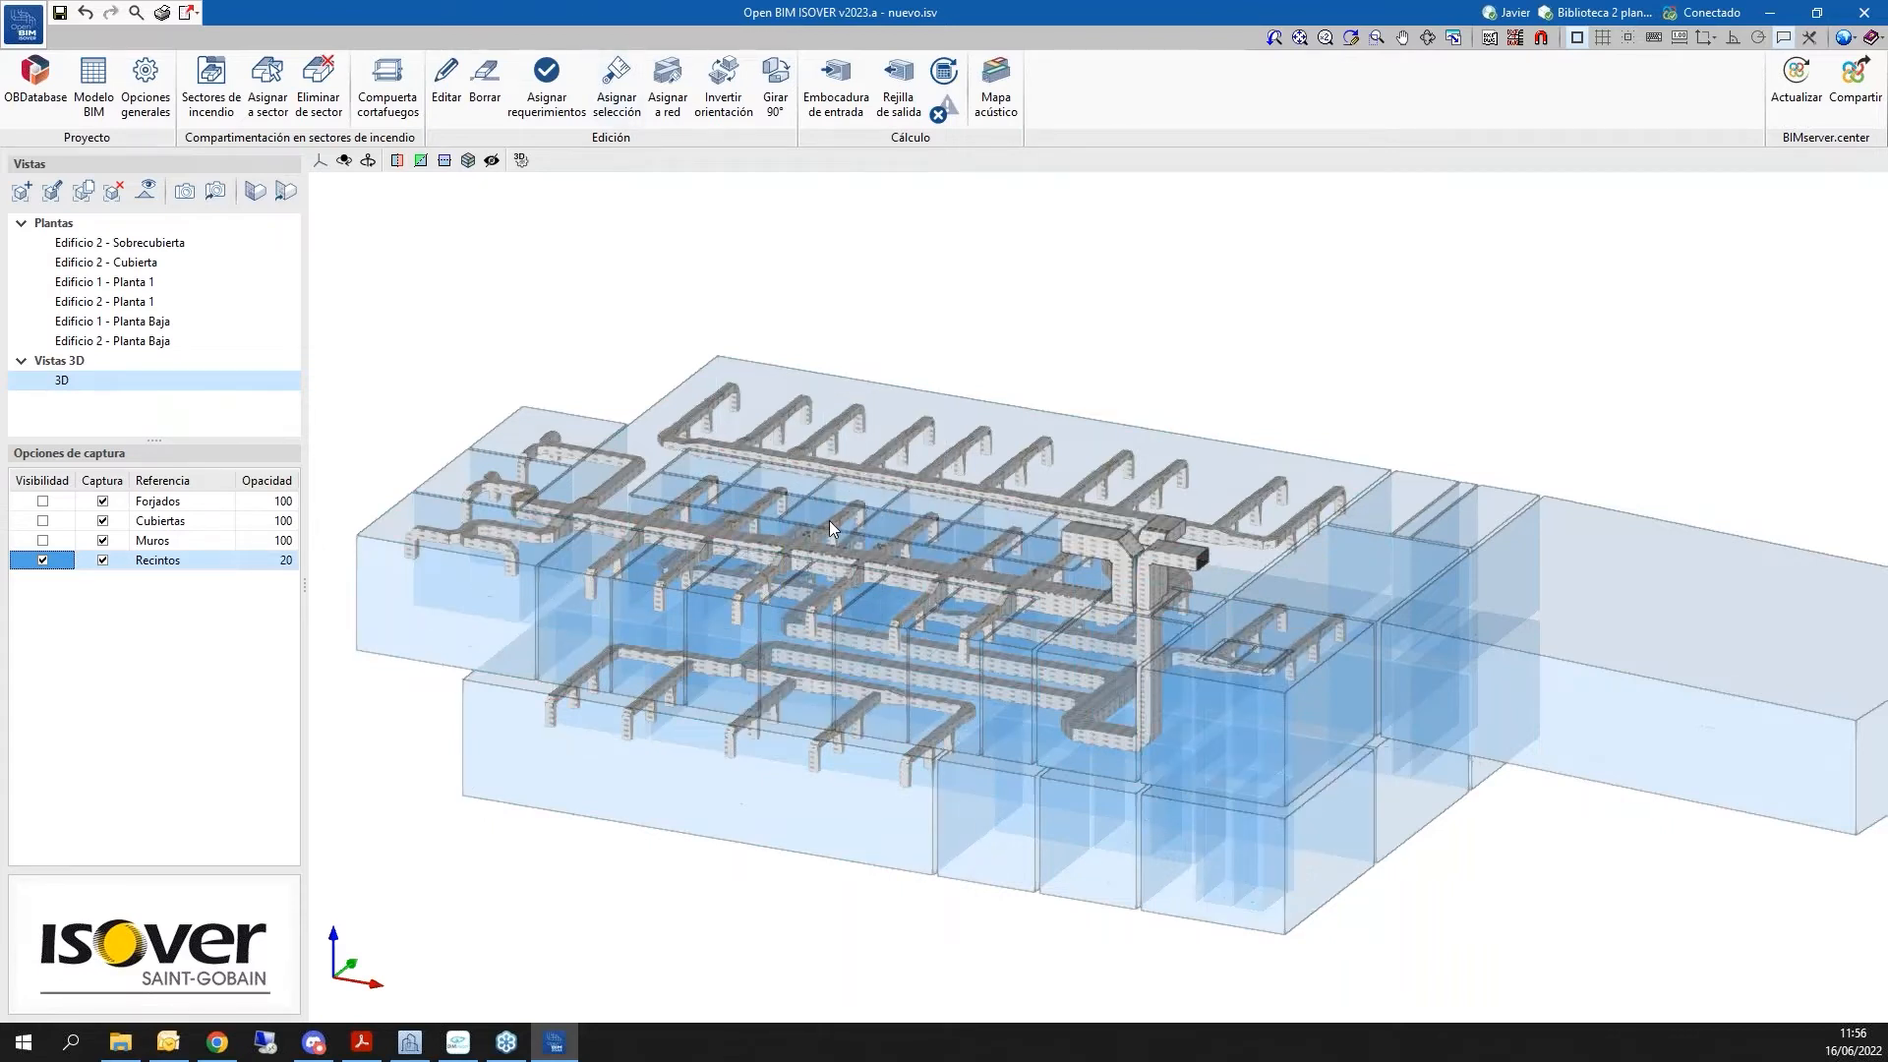
scroll(829, 521, down, 1)
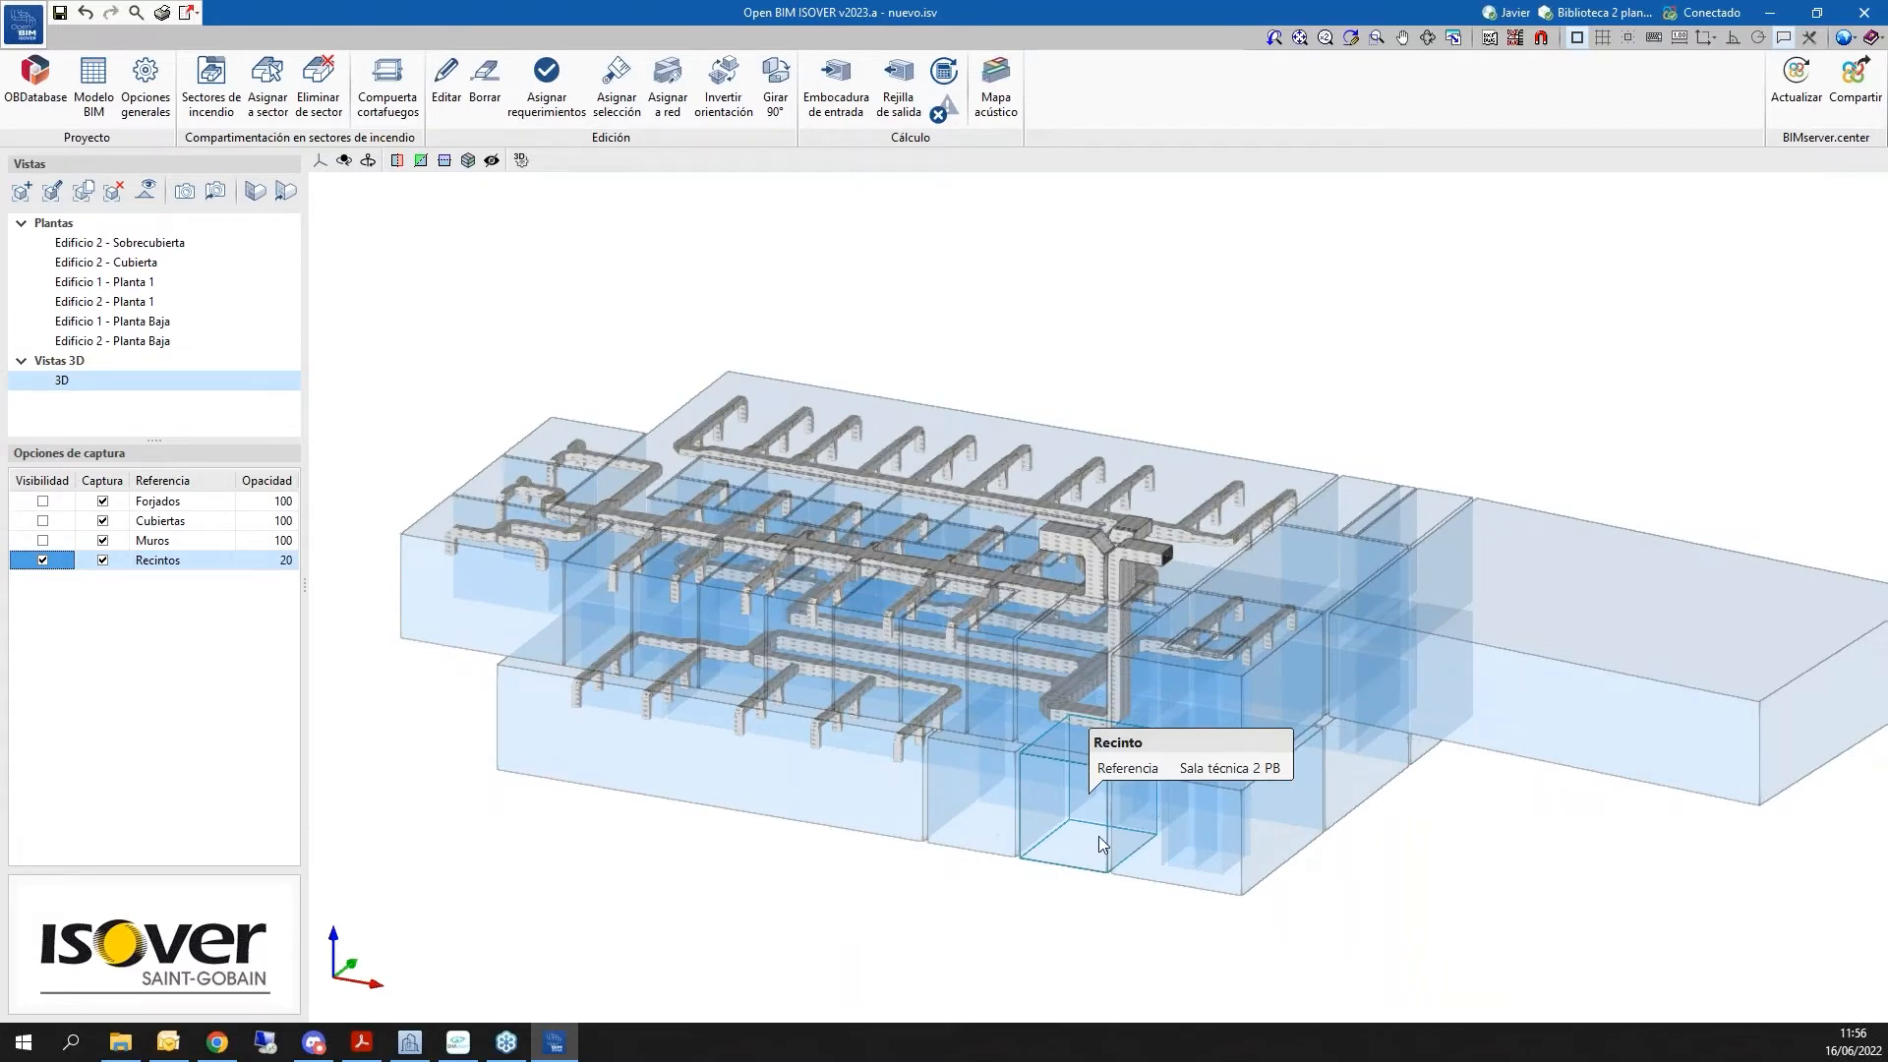
Create two fire sectors with the references Biblioteca 1 and Biblioteca 2
click(207, 93)
click(565, 358)
click(564, 362)
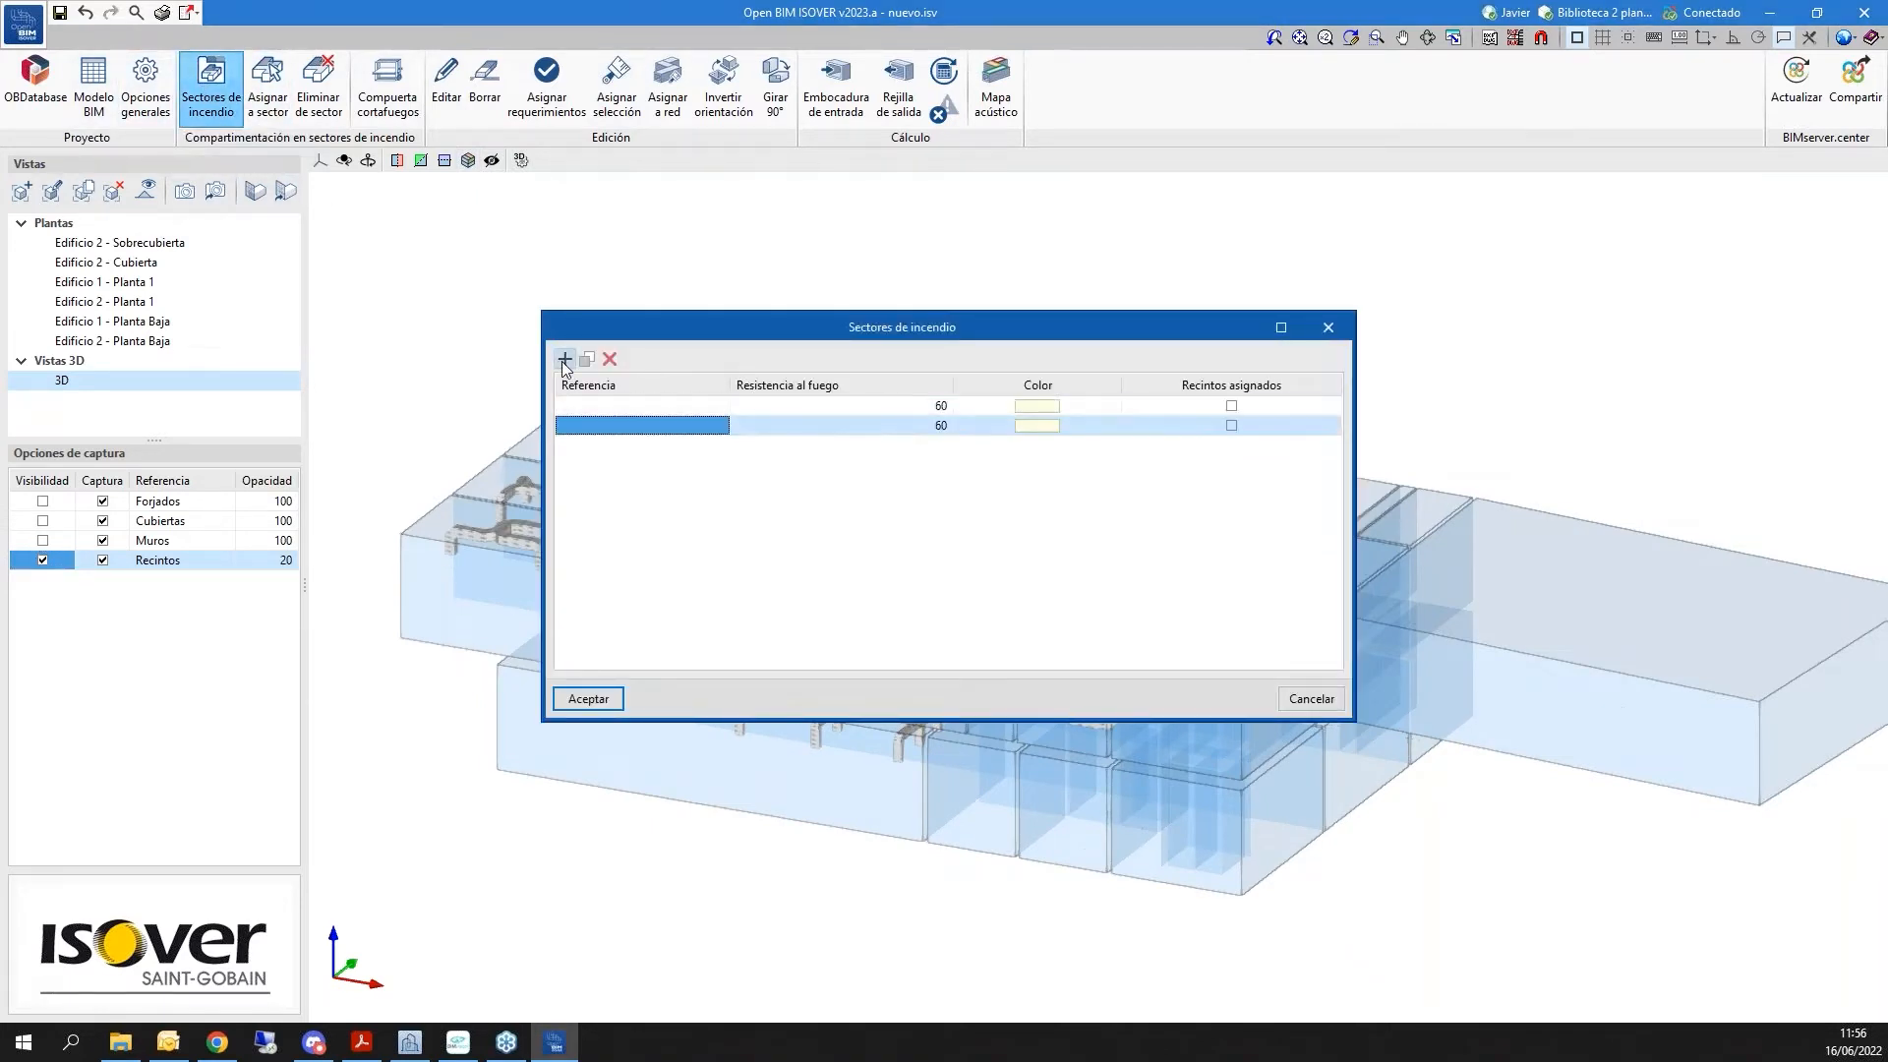
drag(771, 337, 818, 343)
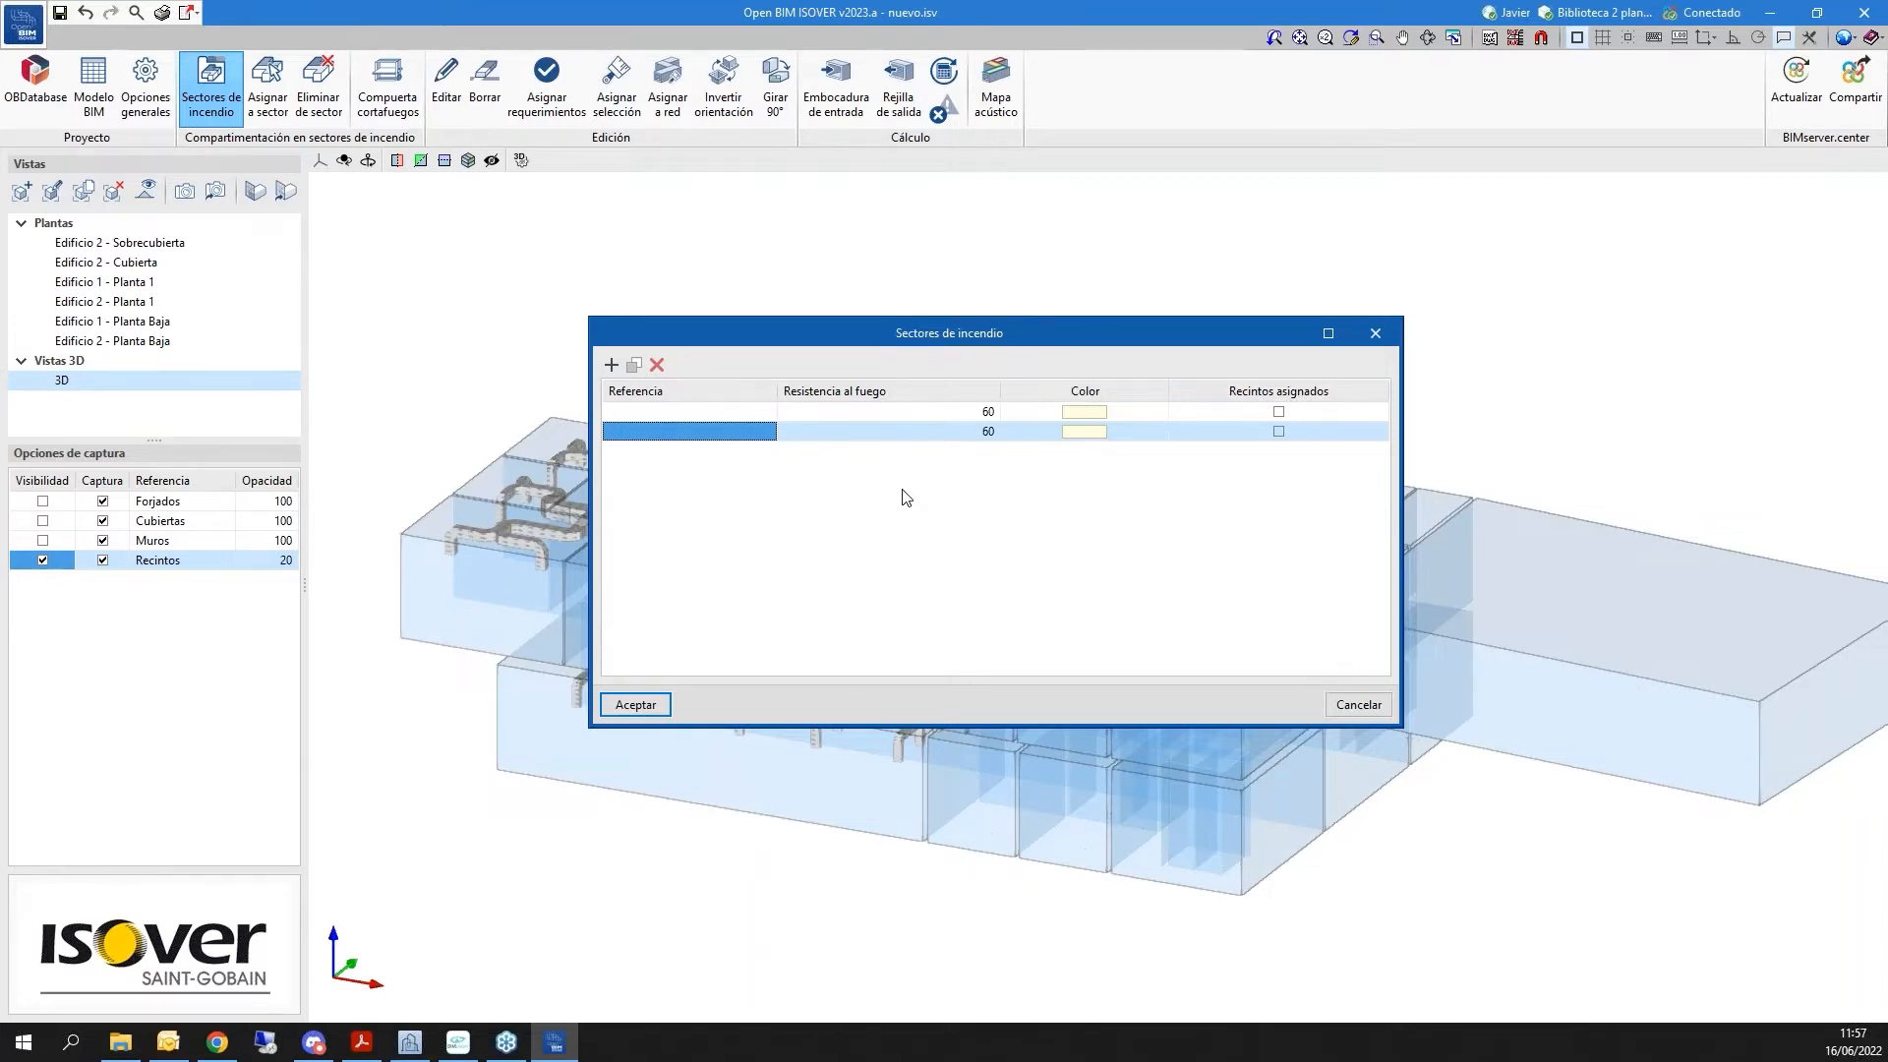
click(675, 415)
text(Biblioteca 1)
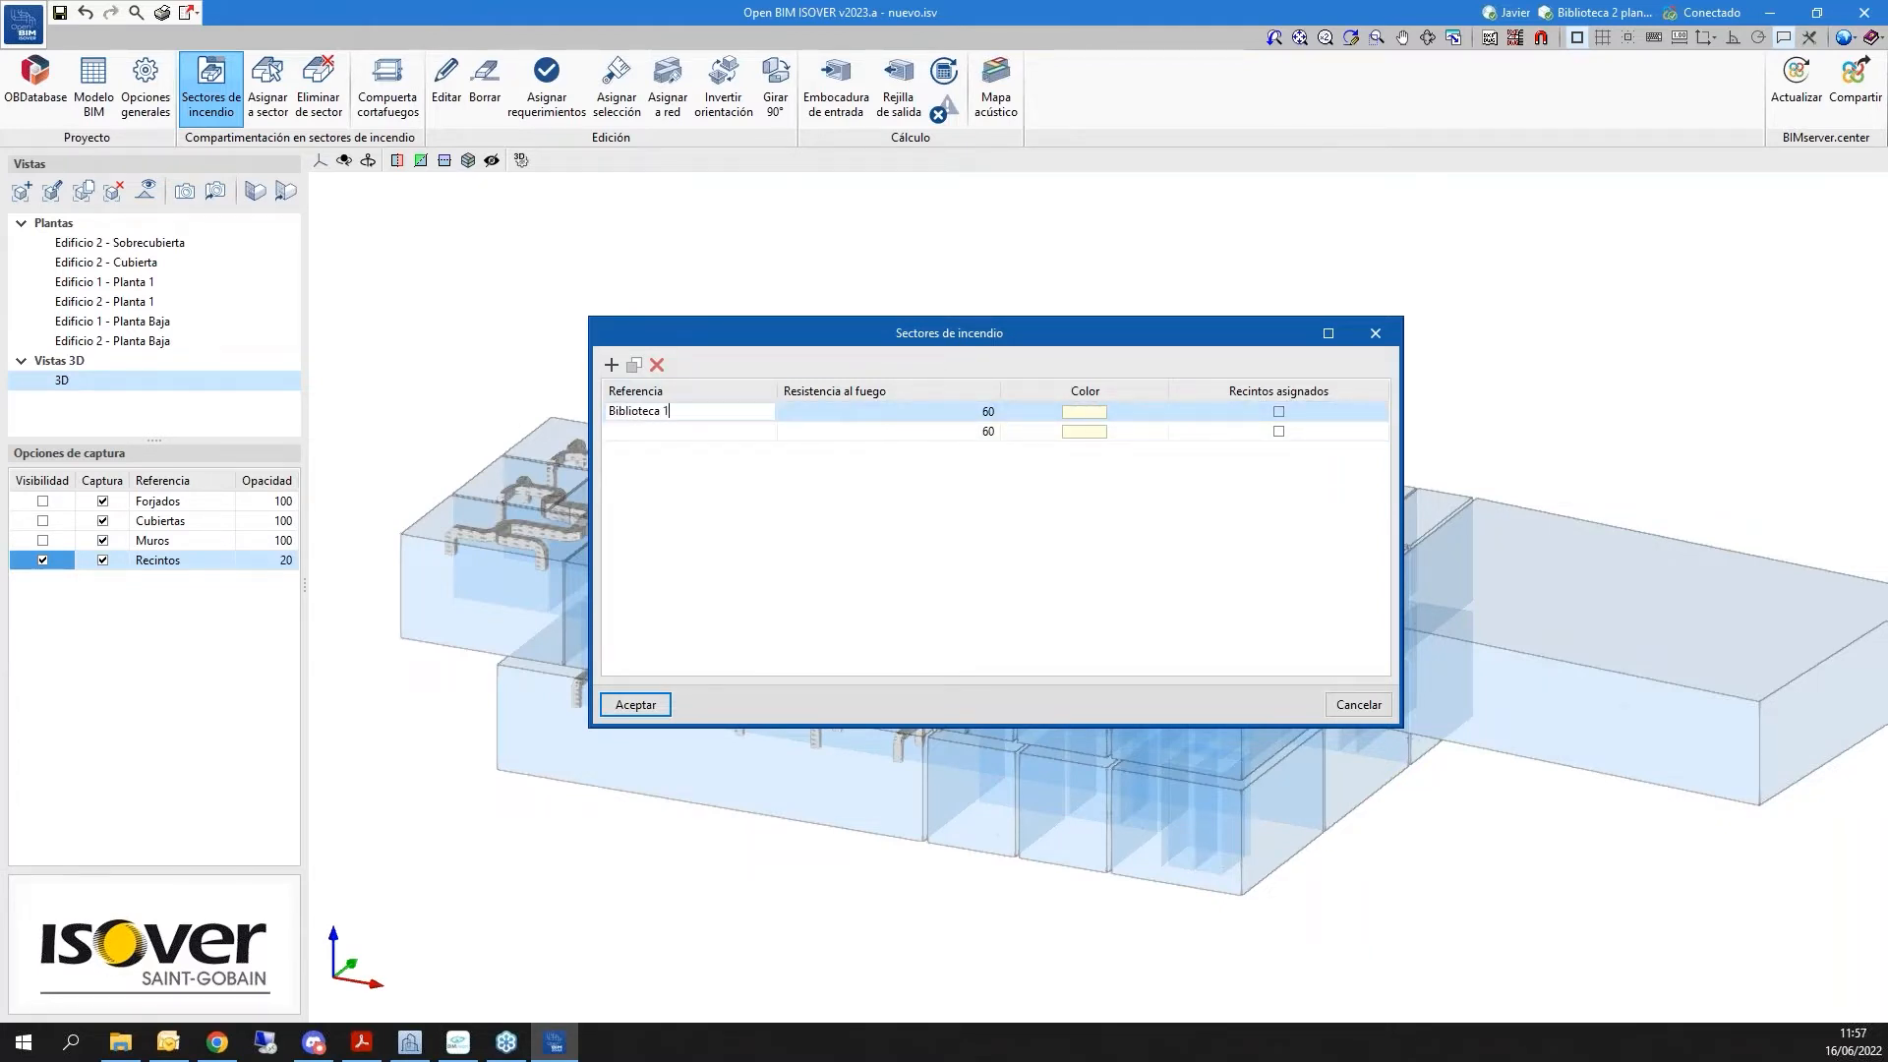
click(691, 431)
text(B)
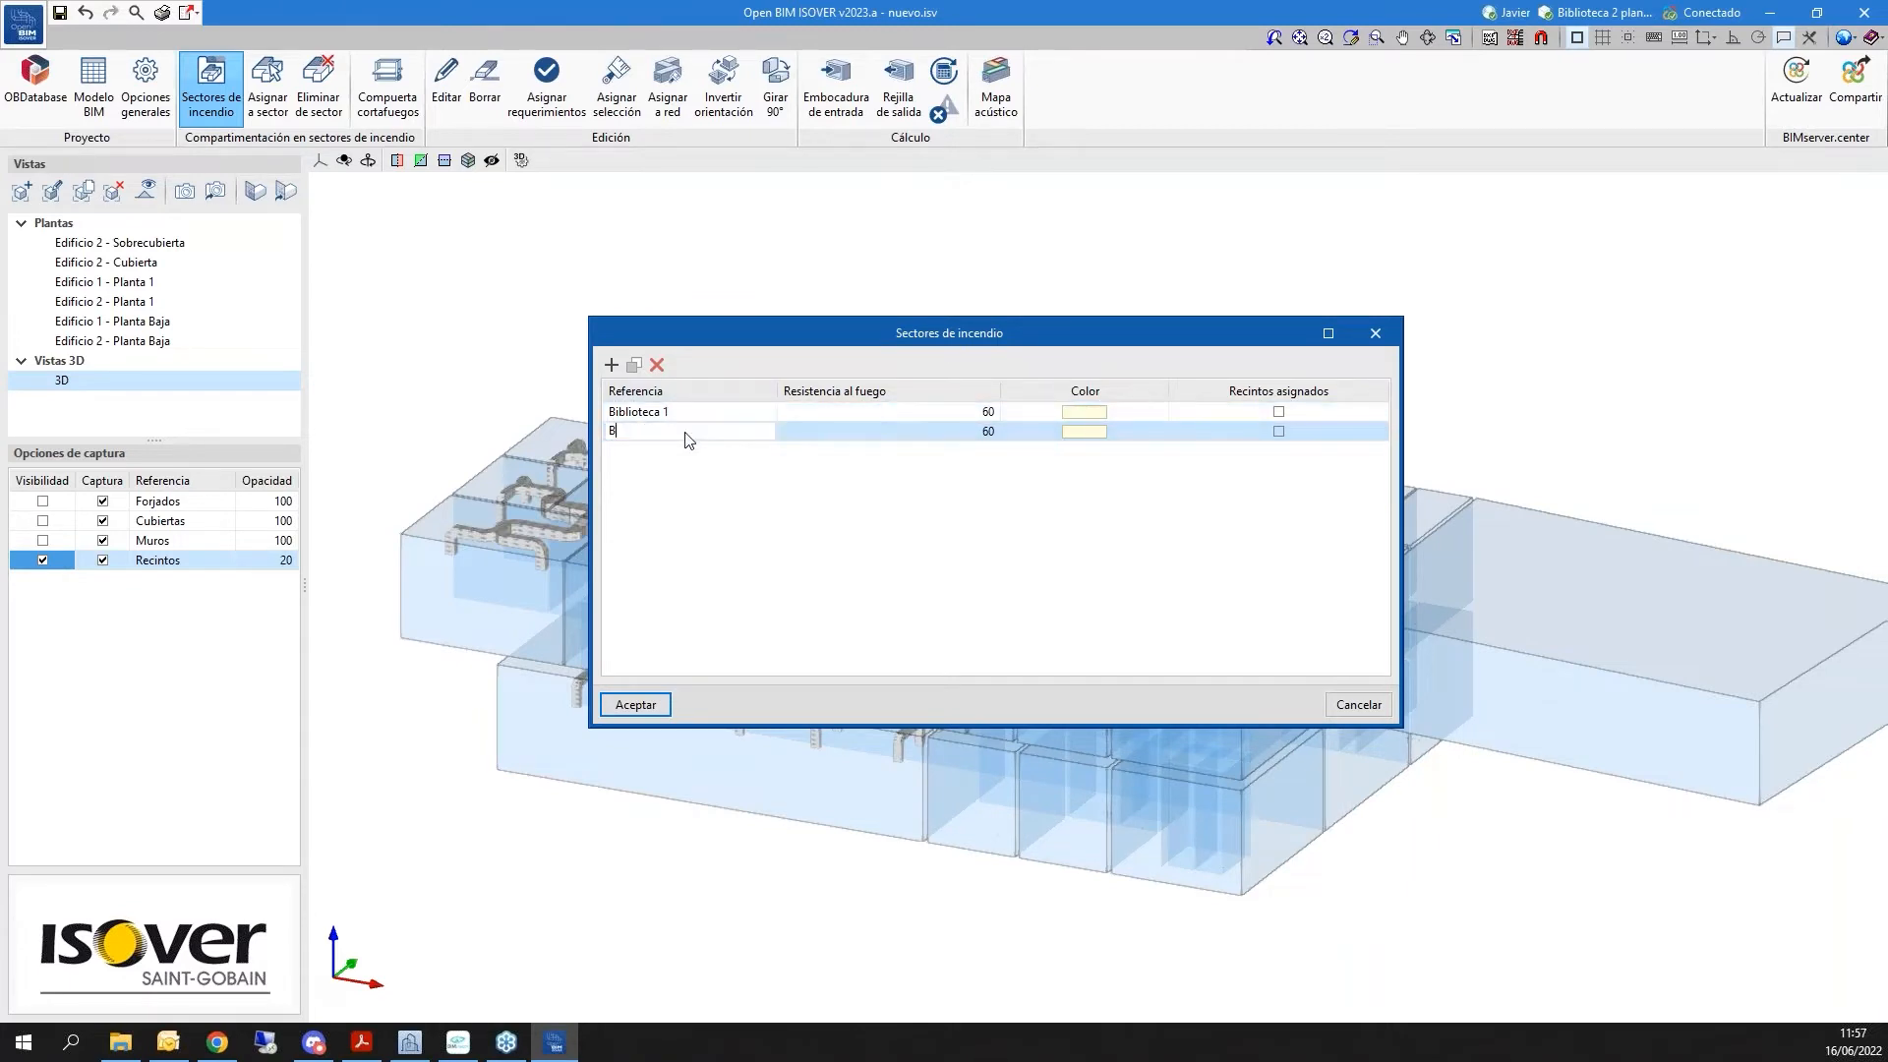
text(iblioteca 2)
Set the fire resistance of both the Biblioteca 1 and Biblioteca 2 sectors to 90
click(946, 410)
text(90)
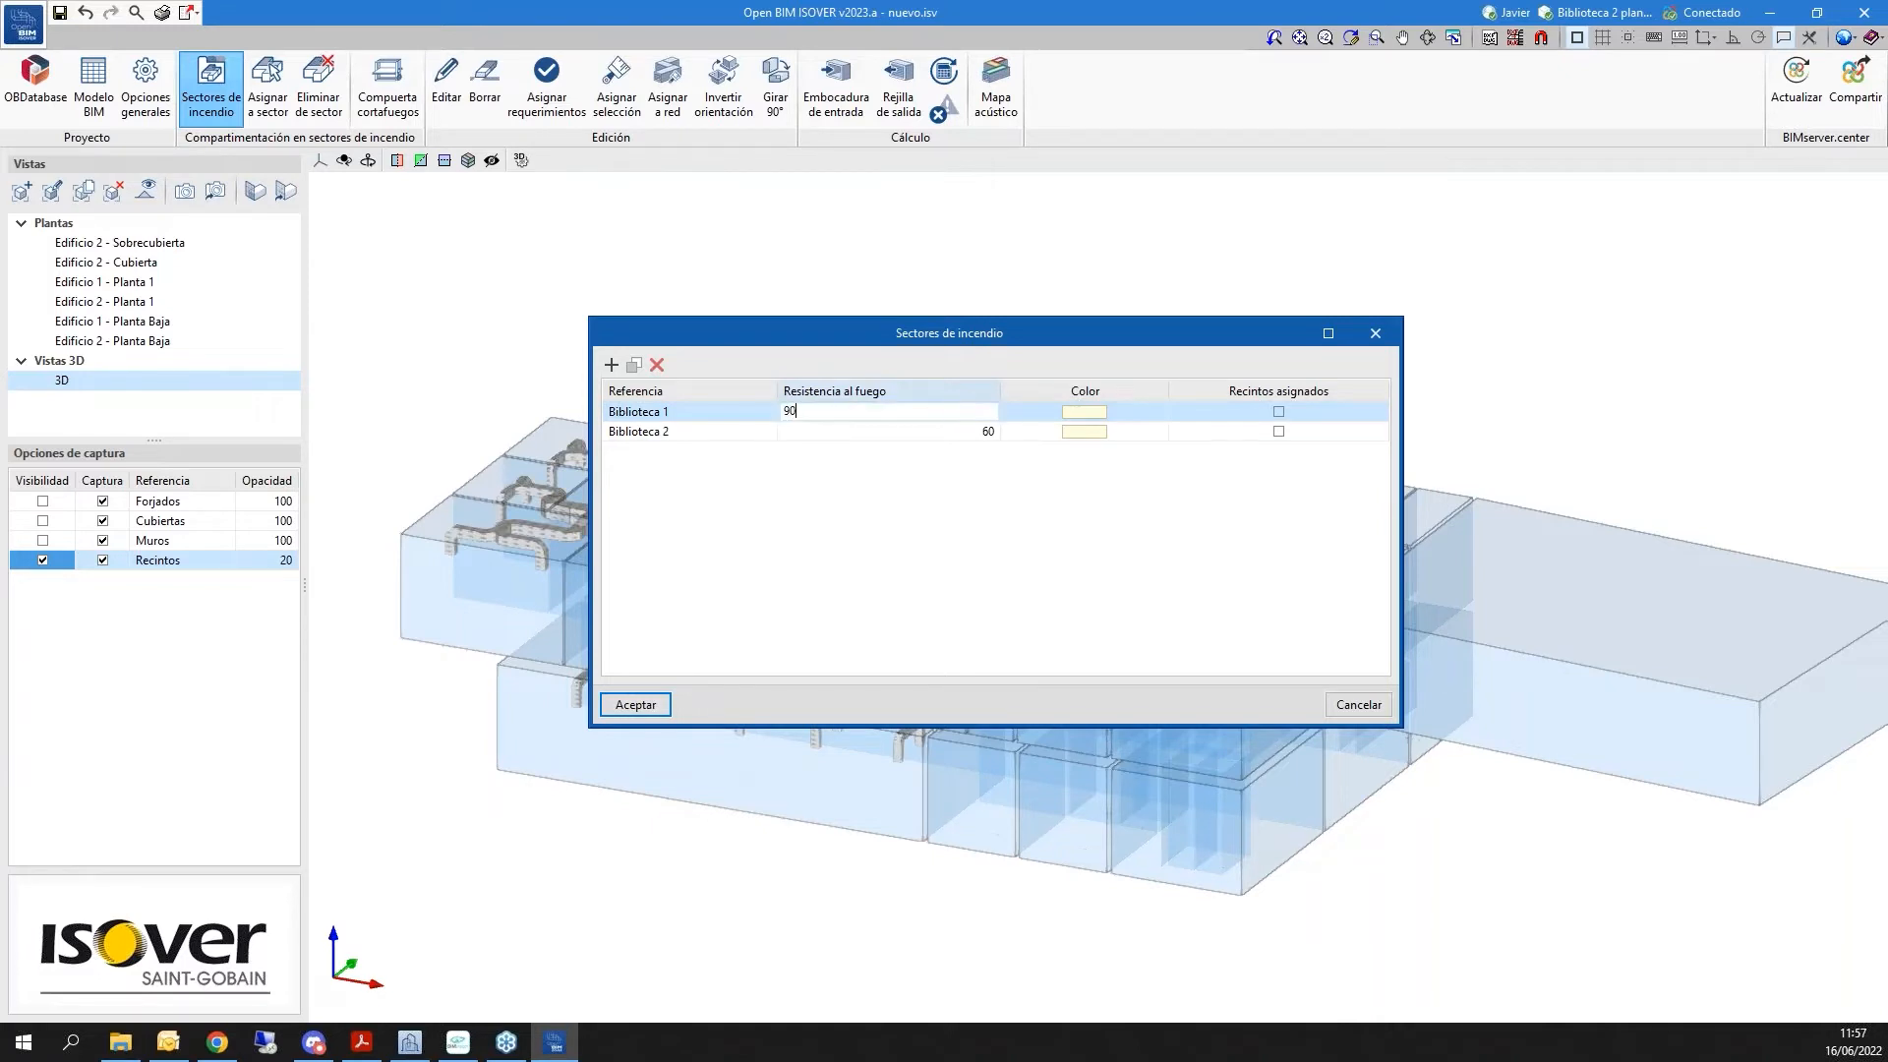
click(946, 438)
text(90)
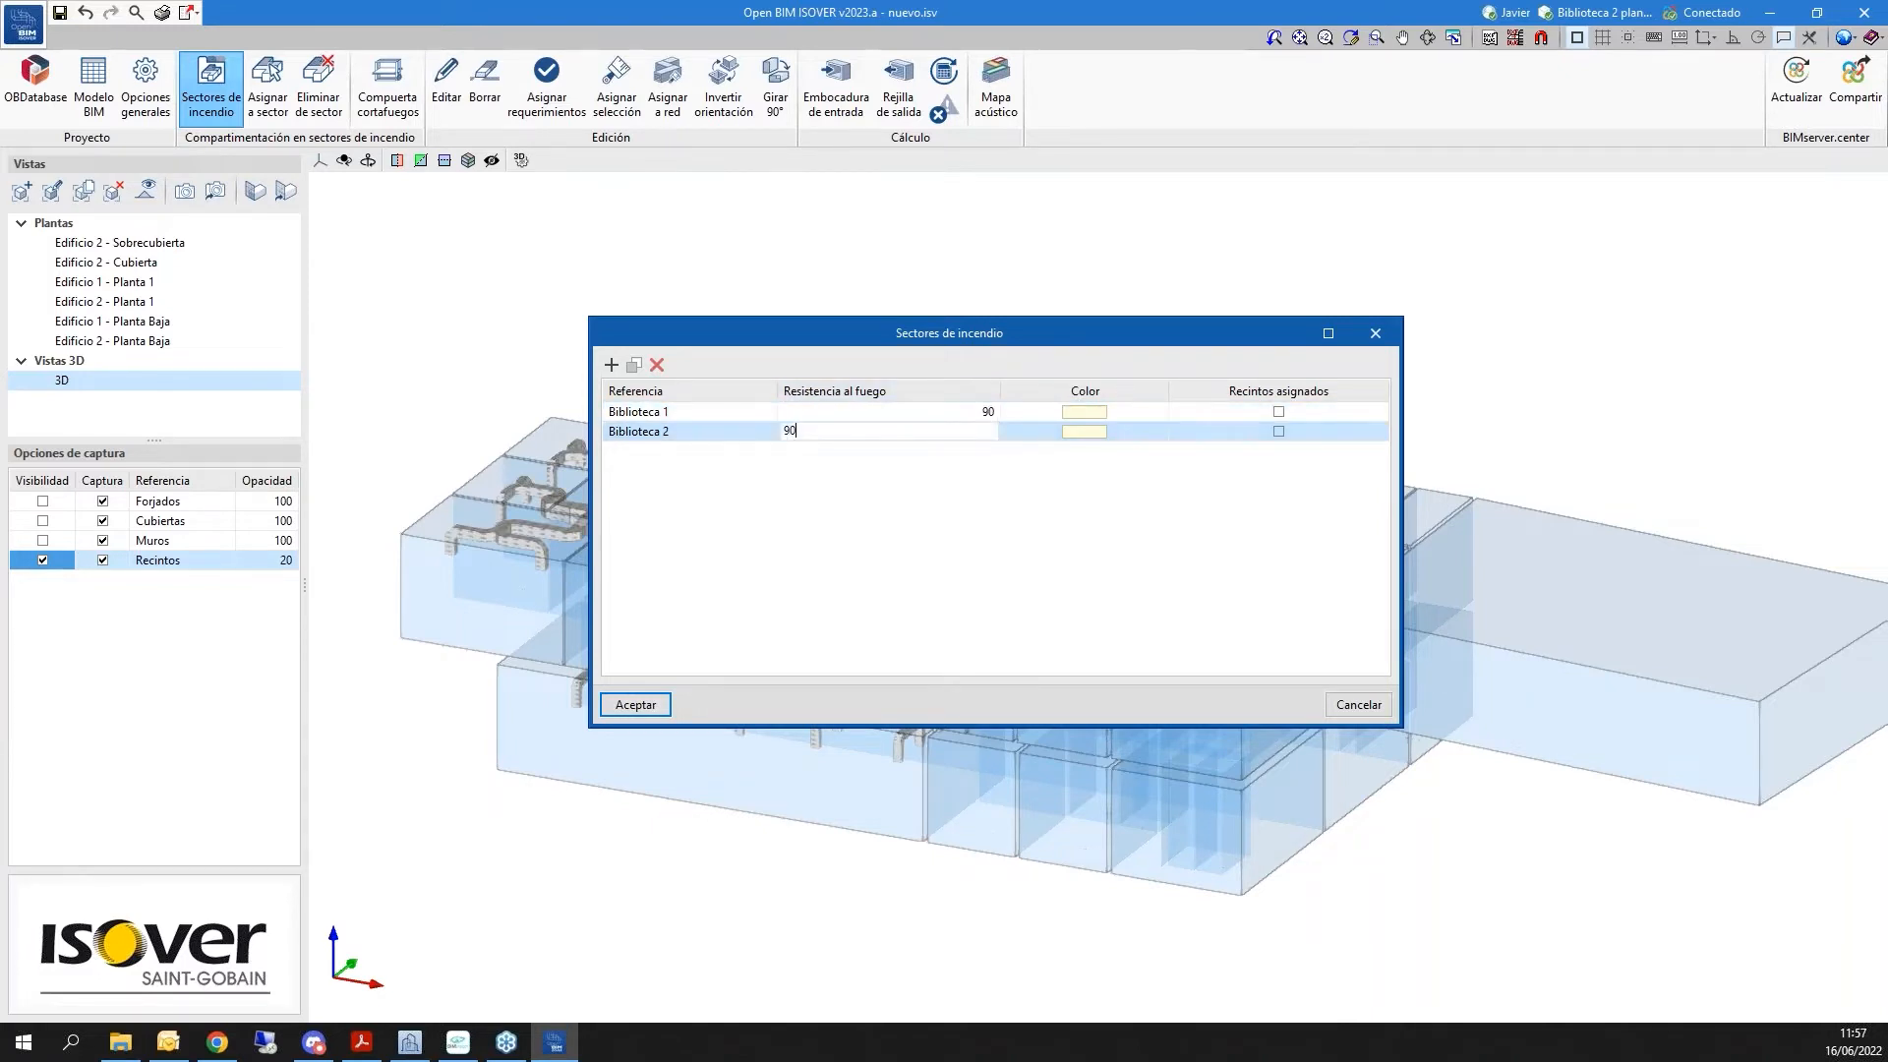
Colour the Biblioteca 1 sector green and the Biblioteca 2 sector pink, and accept the fire sector definitions
click(1086, 413)
click(940, 515)
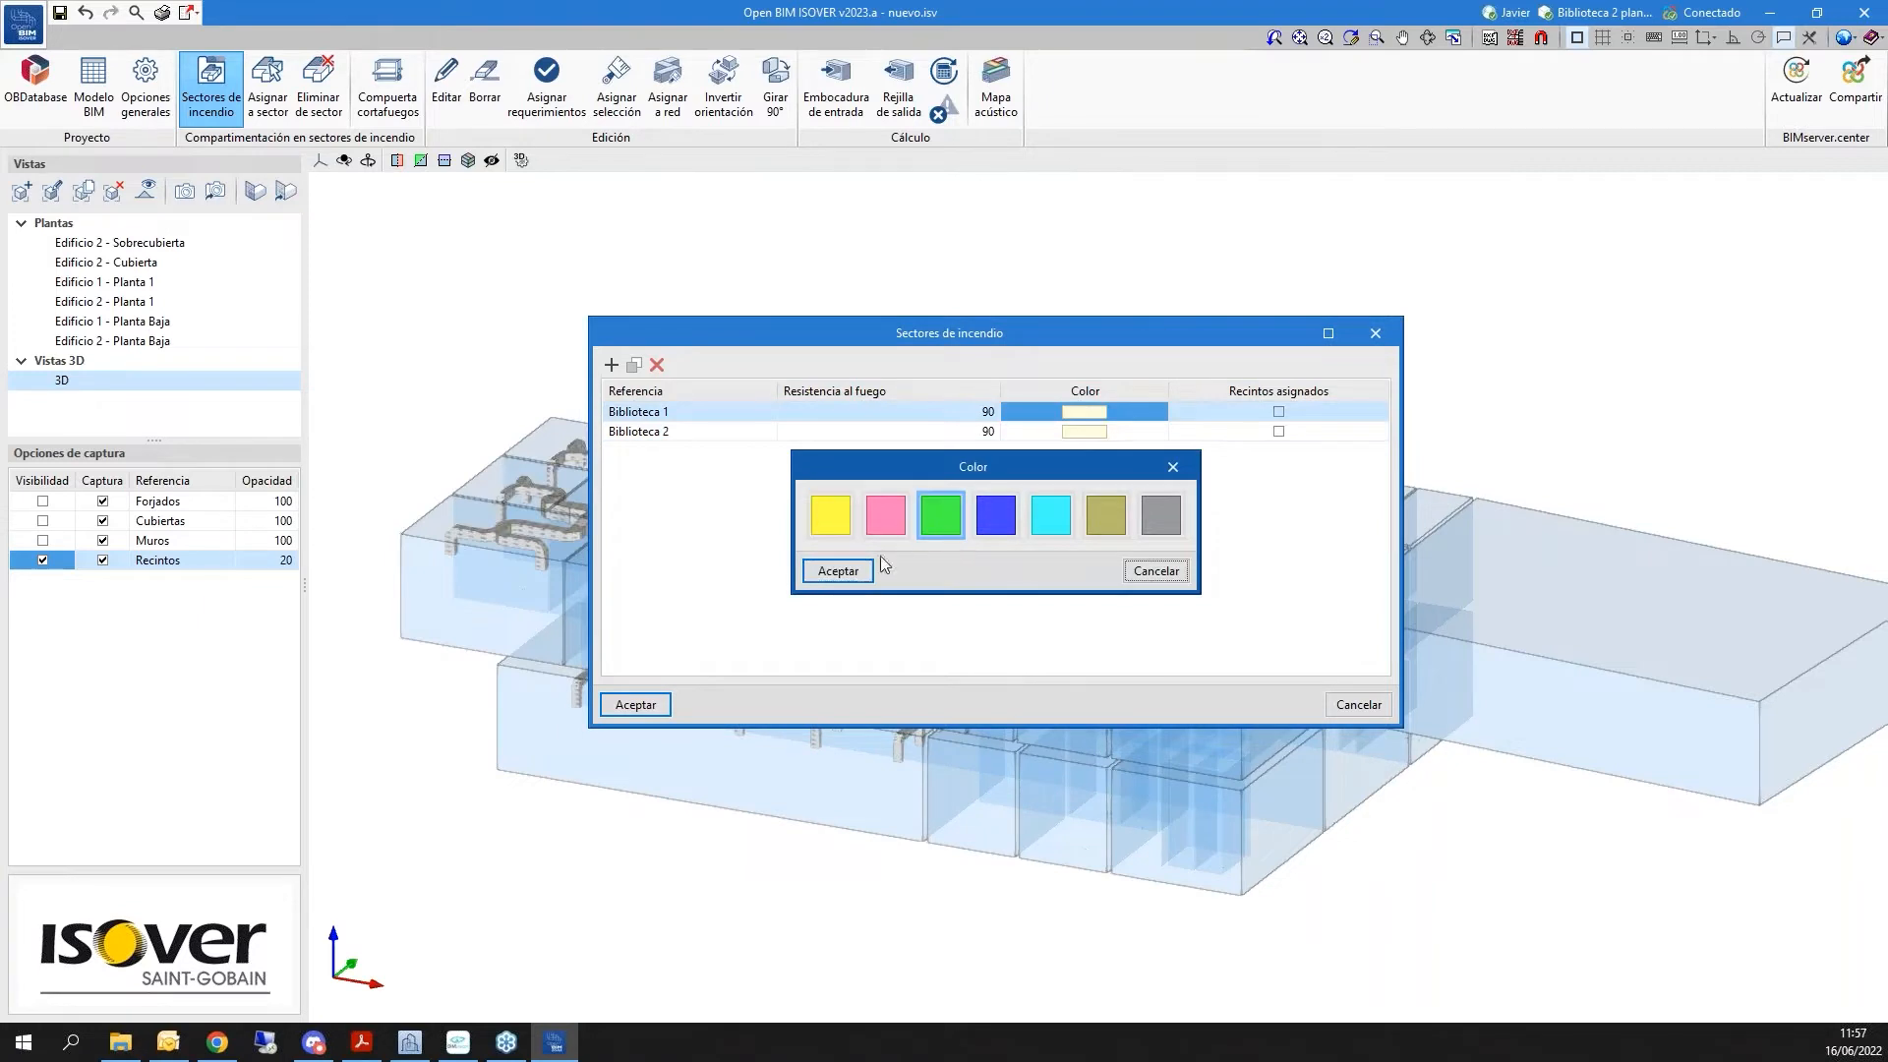
click(838, 571)
click(1085, 432)
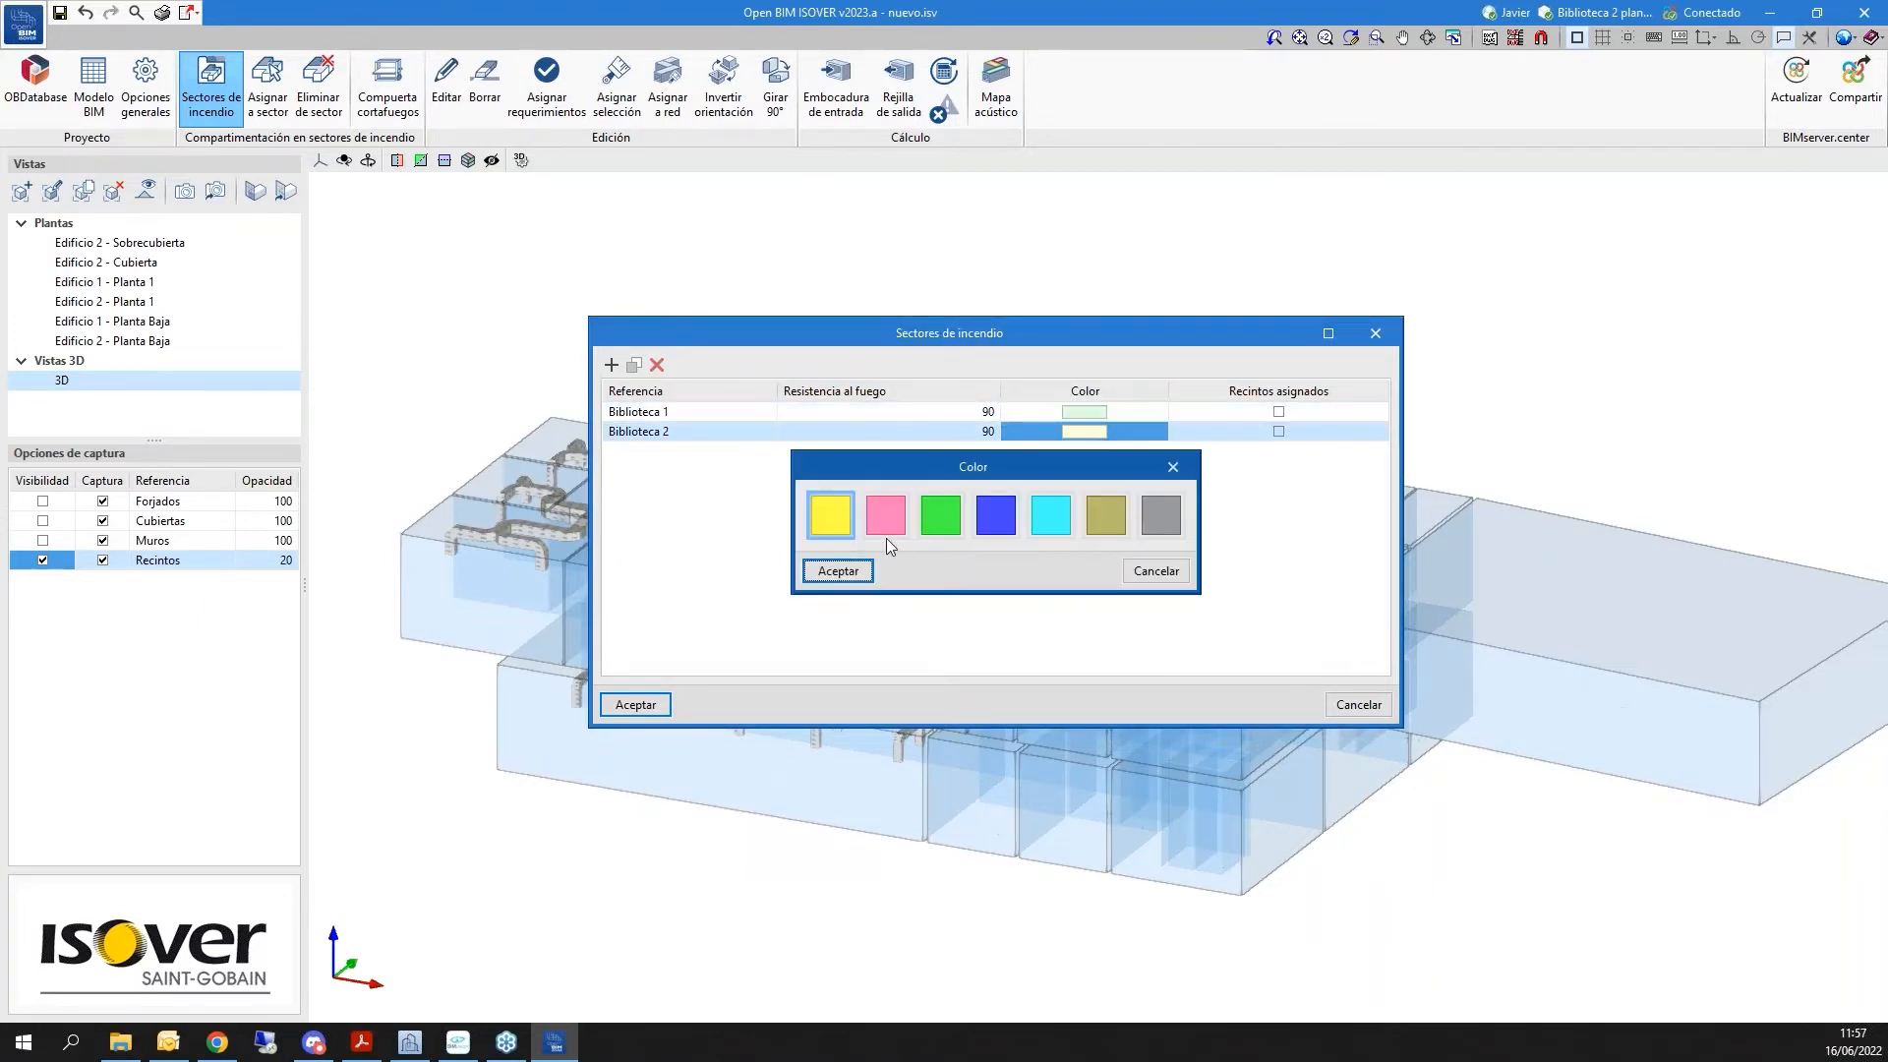
click(885, 514)
click(838, 570)
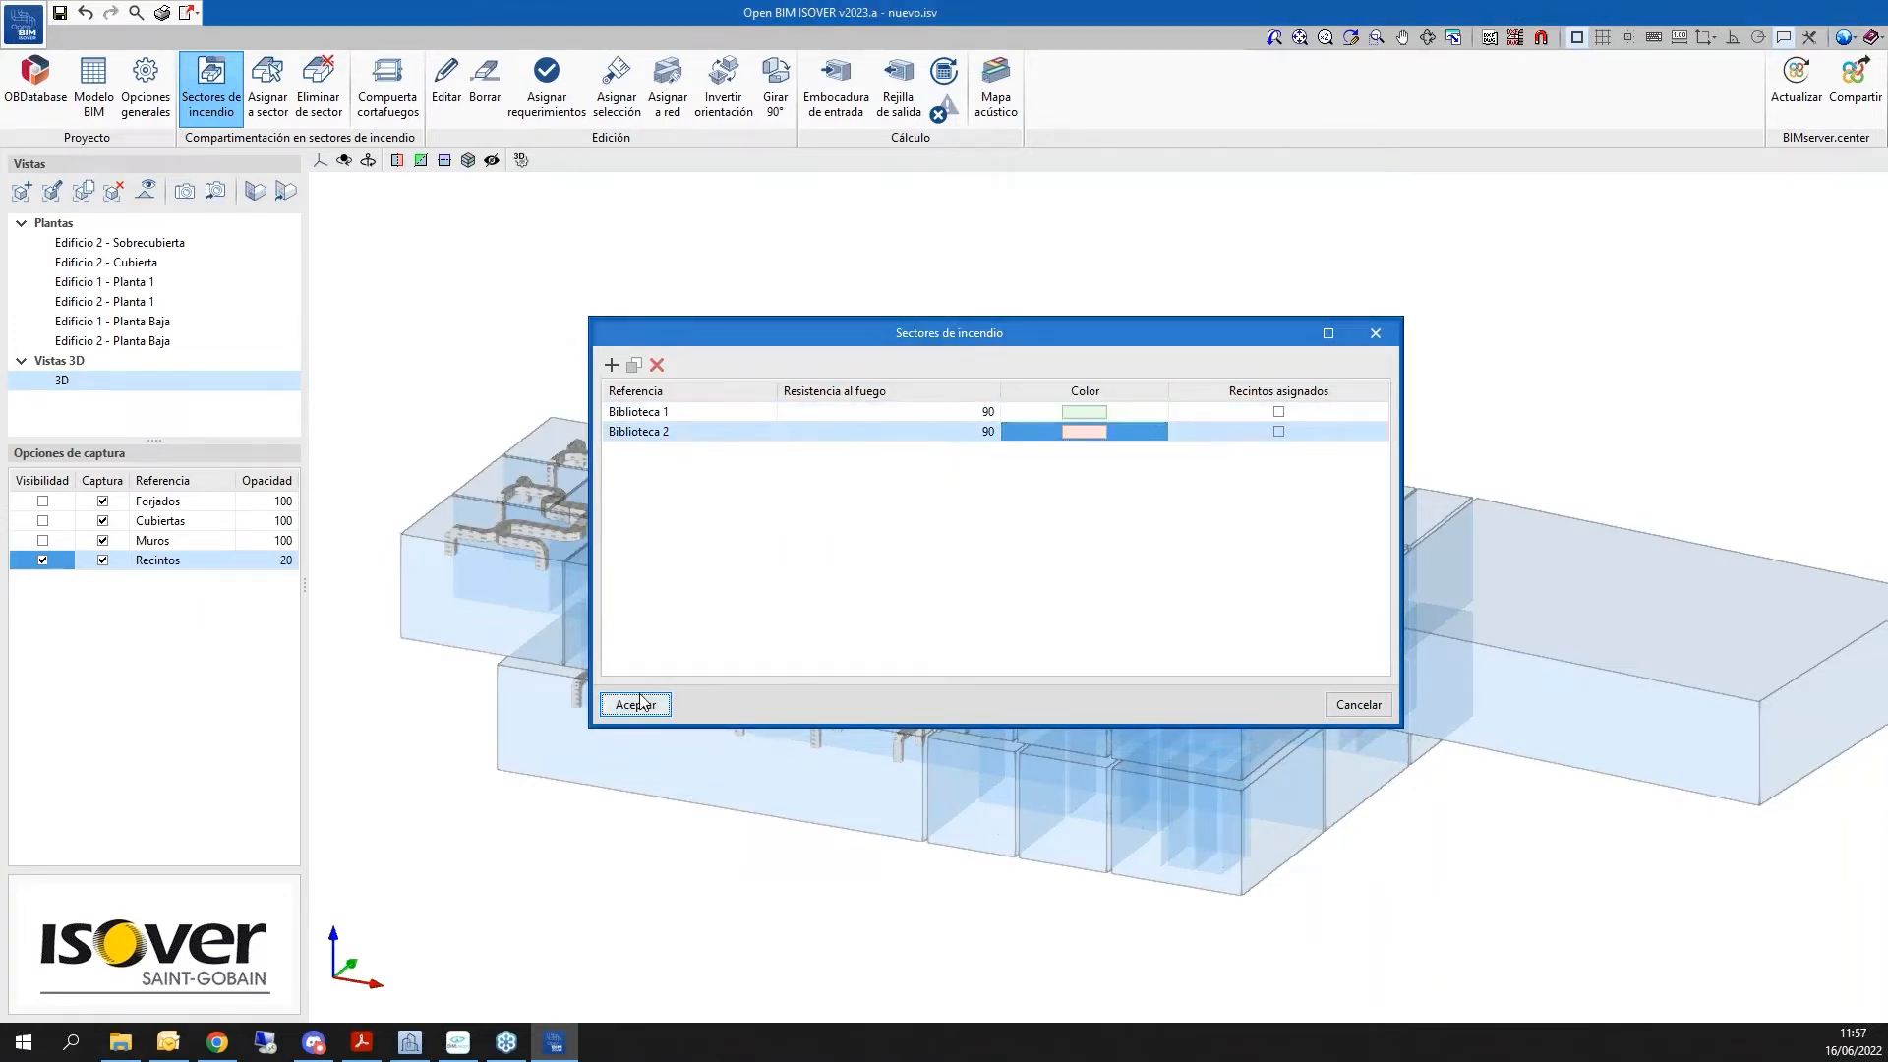
click(635, 704)
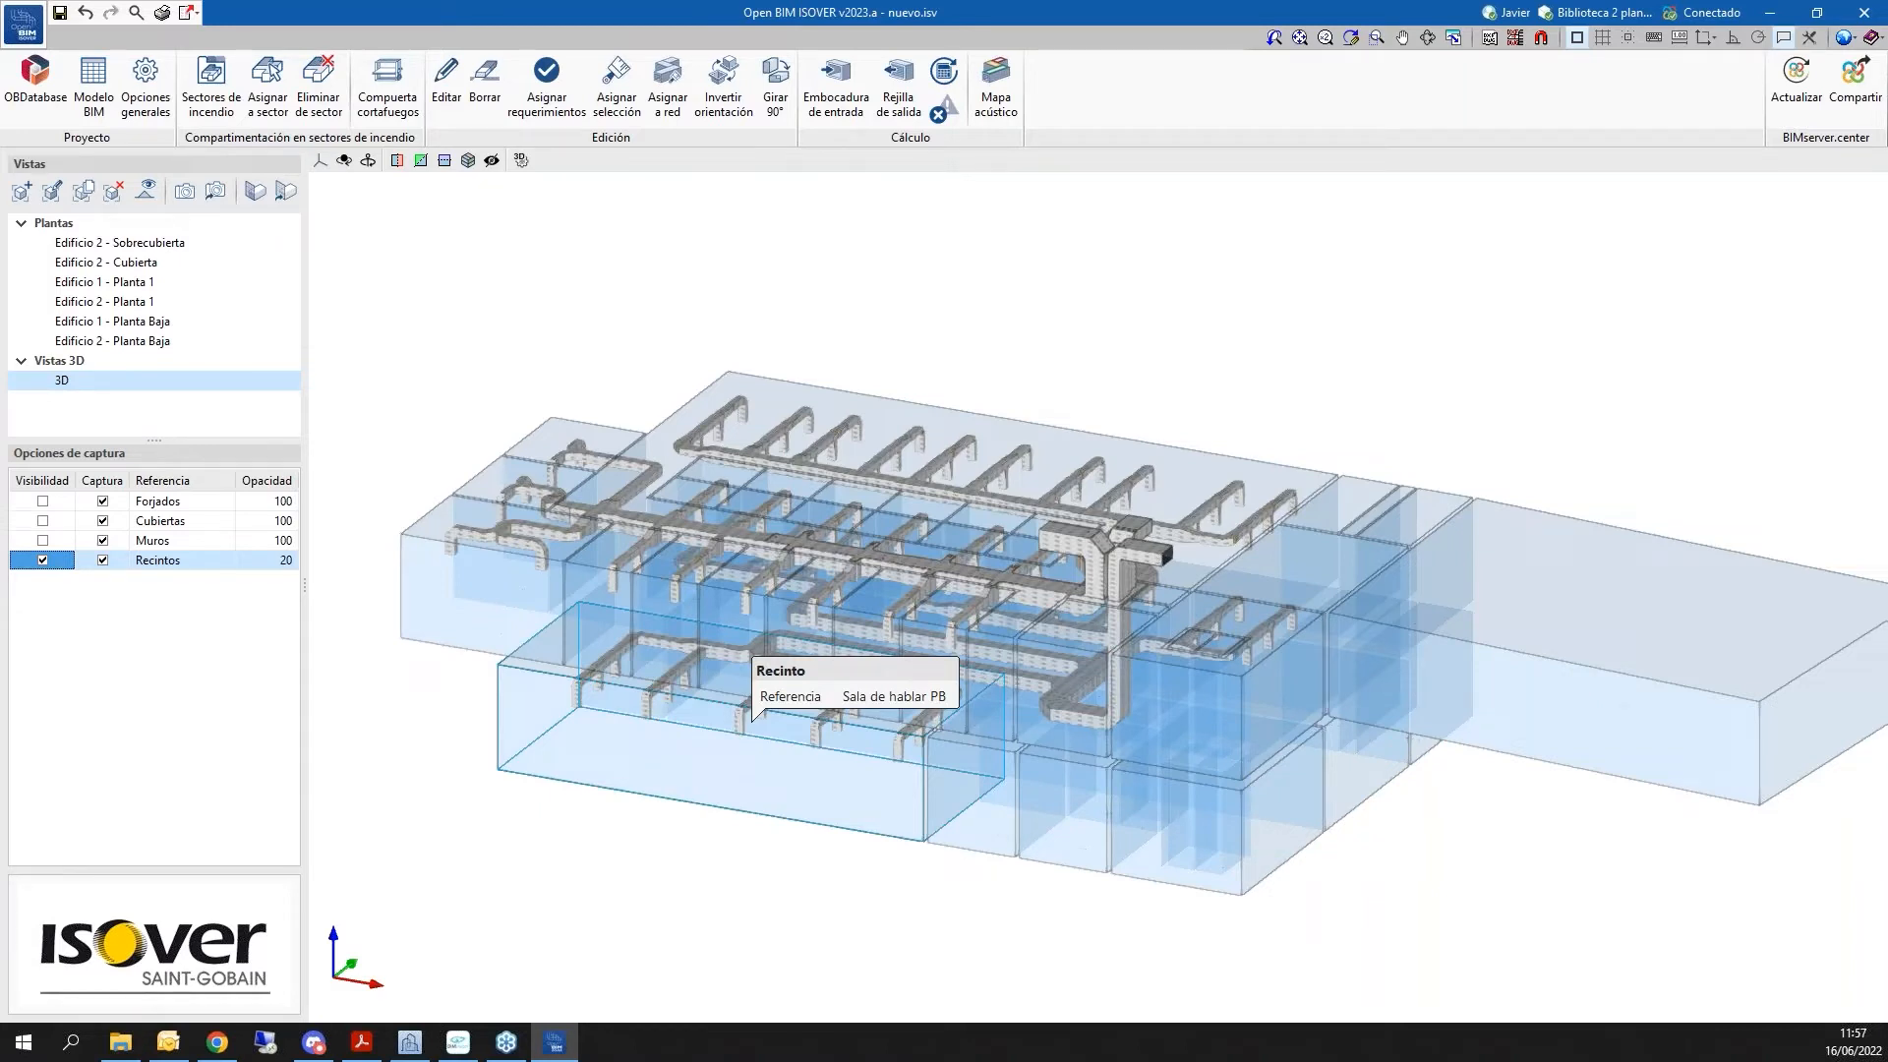
Hide the Construction elements, Furniture and Bathroom fittings models in the Edificio 1 - Planta Baja view
click(135, 321)
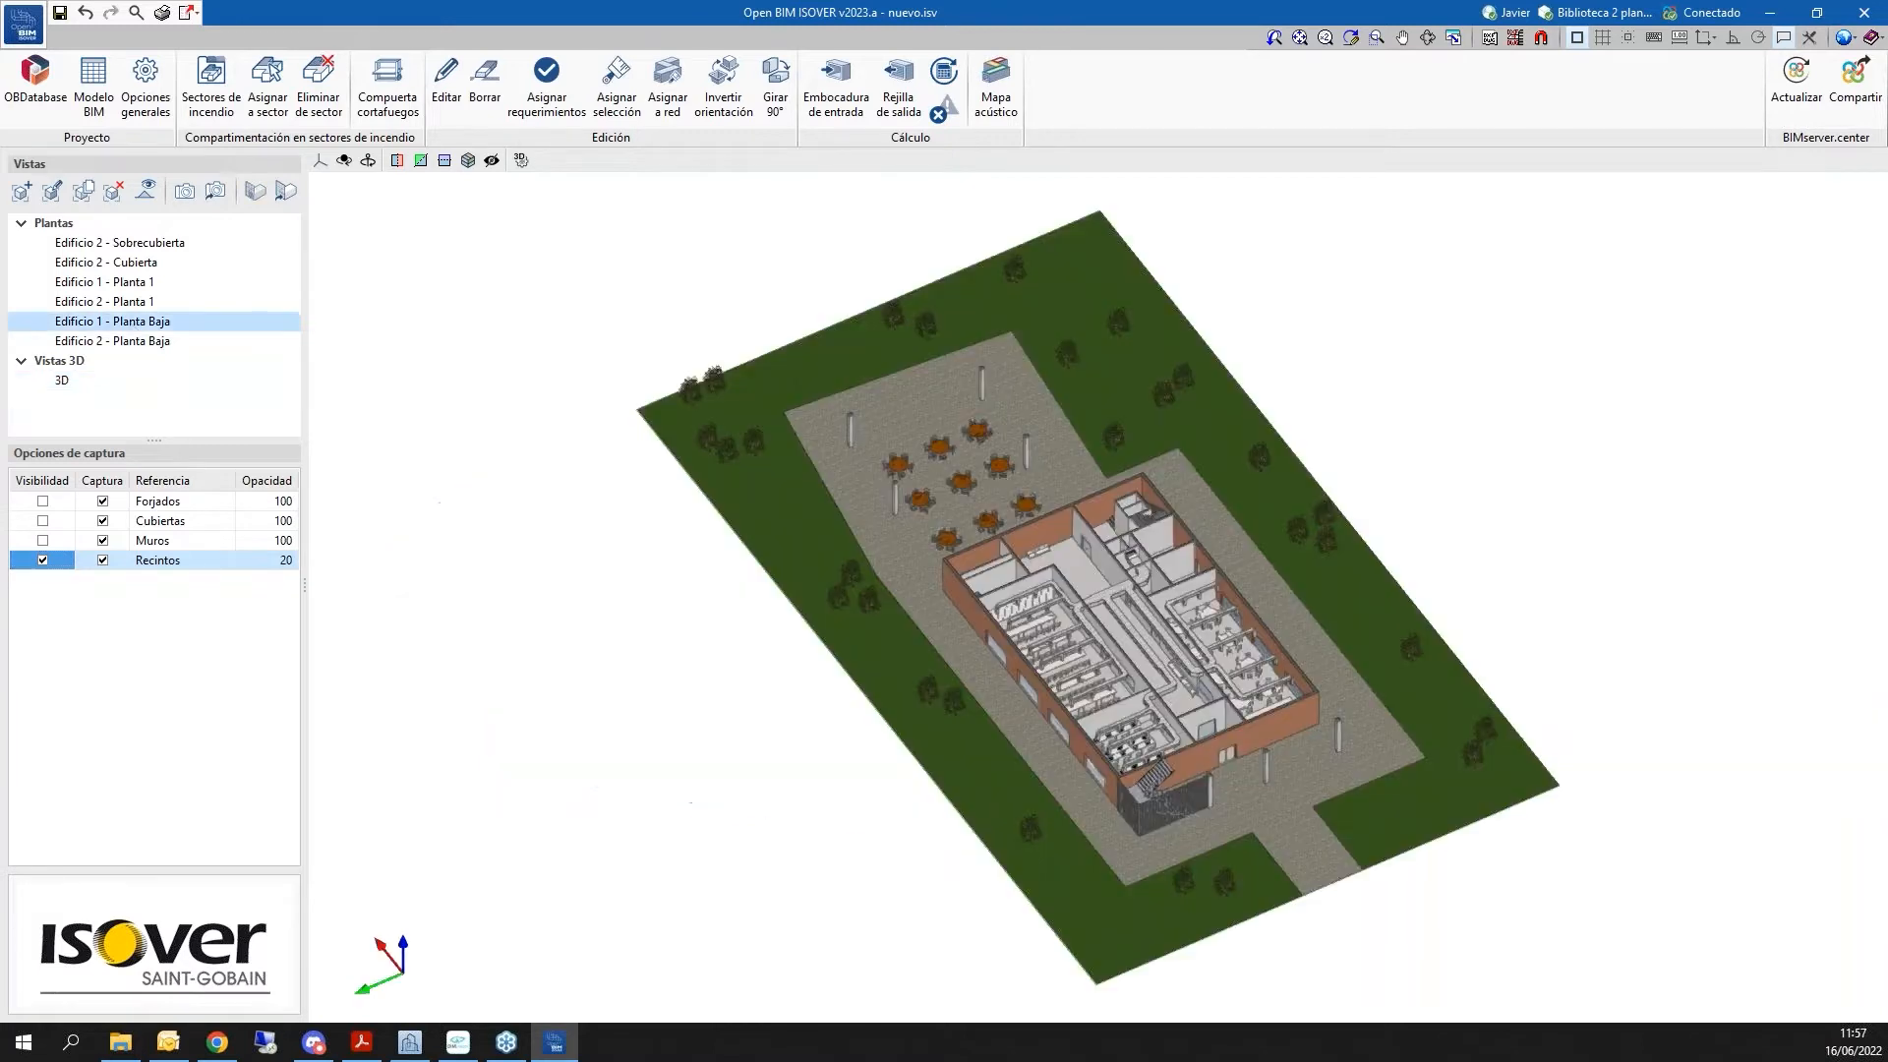
double_click(147, 326)
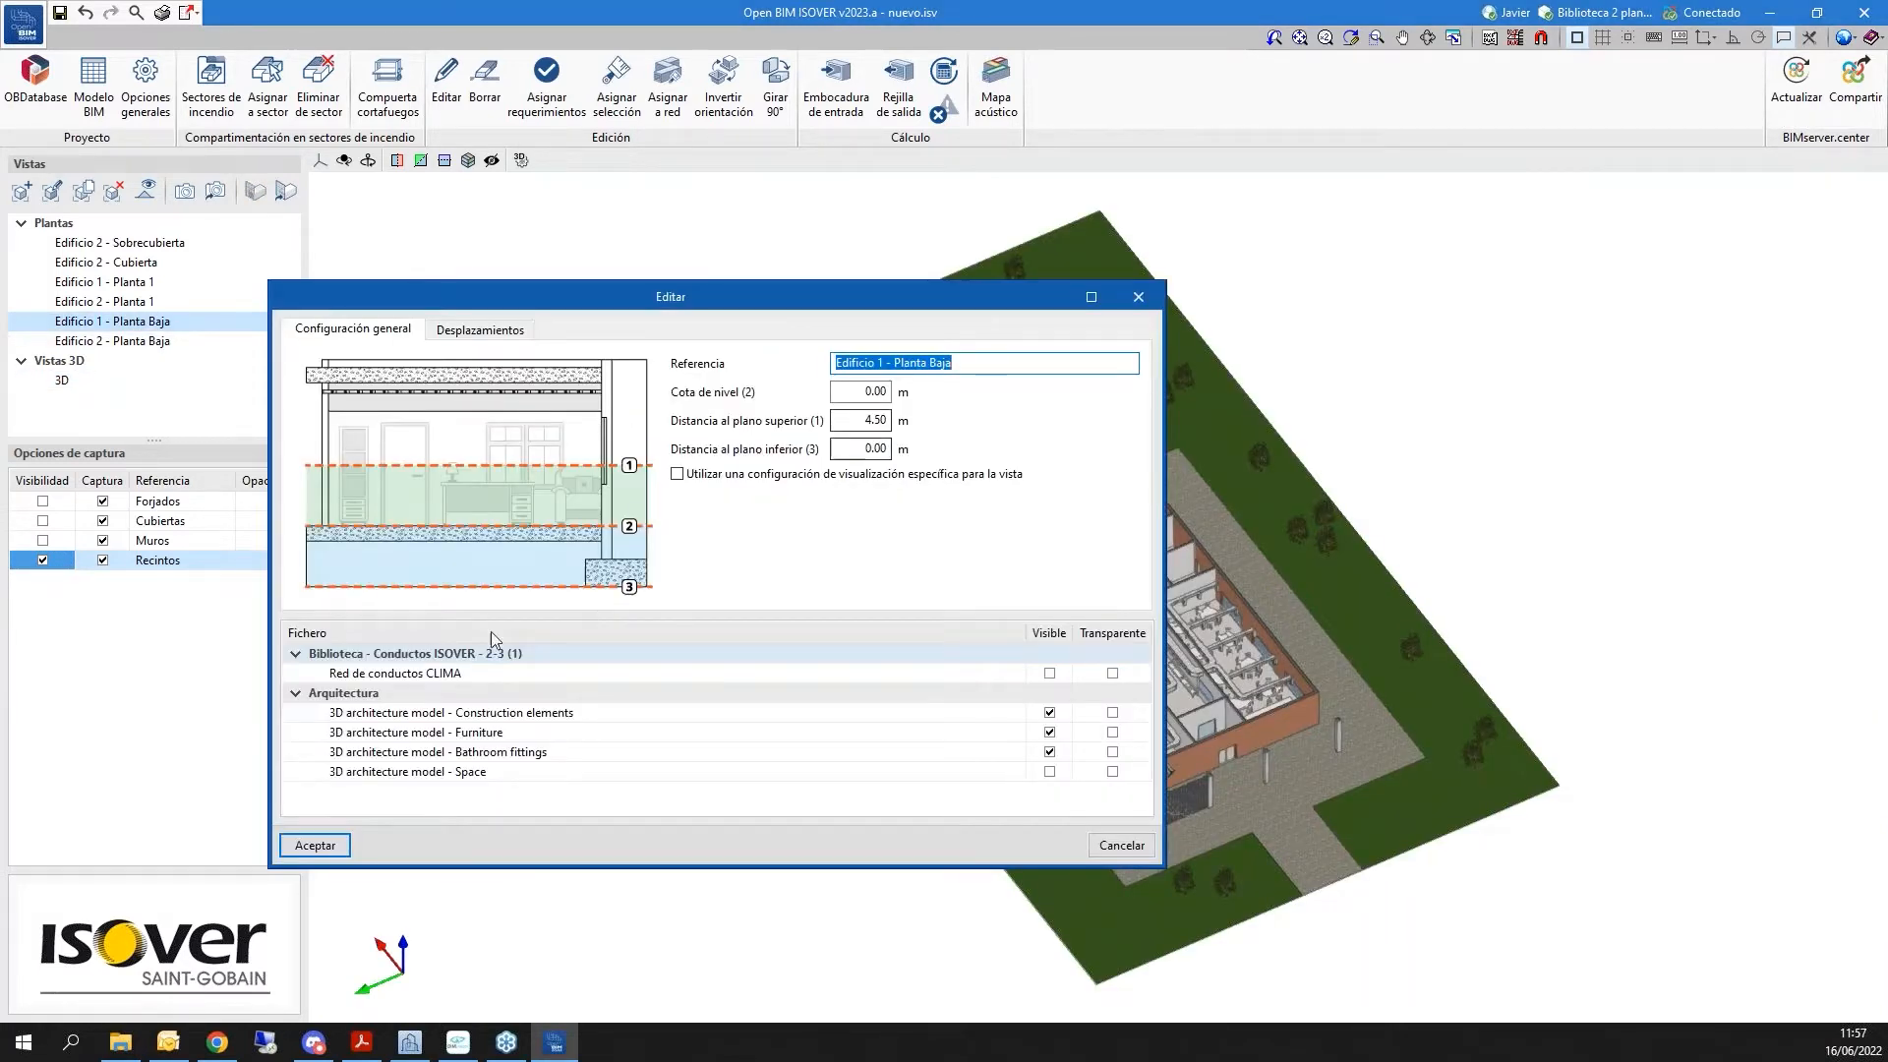
click(1049, 712)
click(1049, 732)
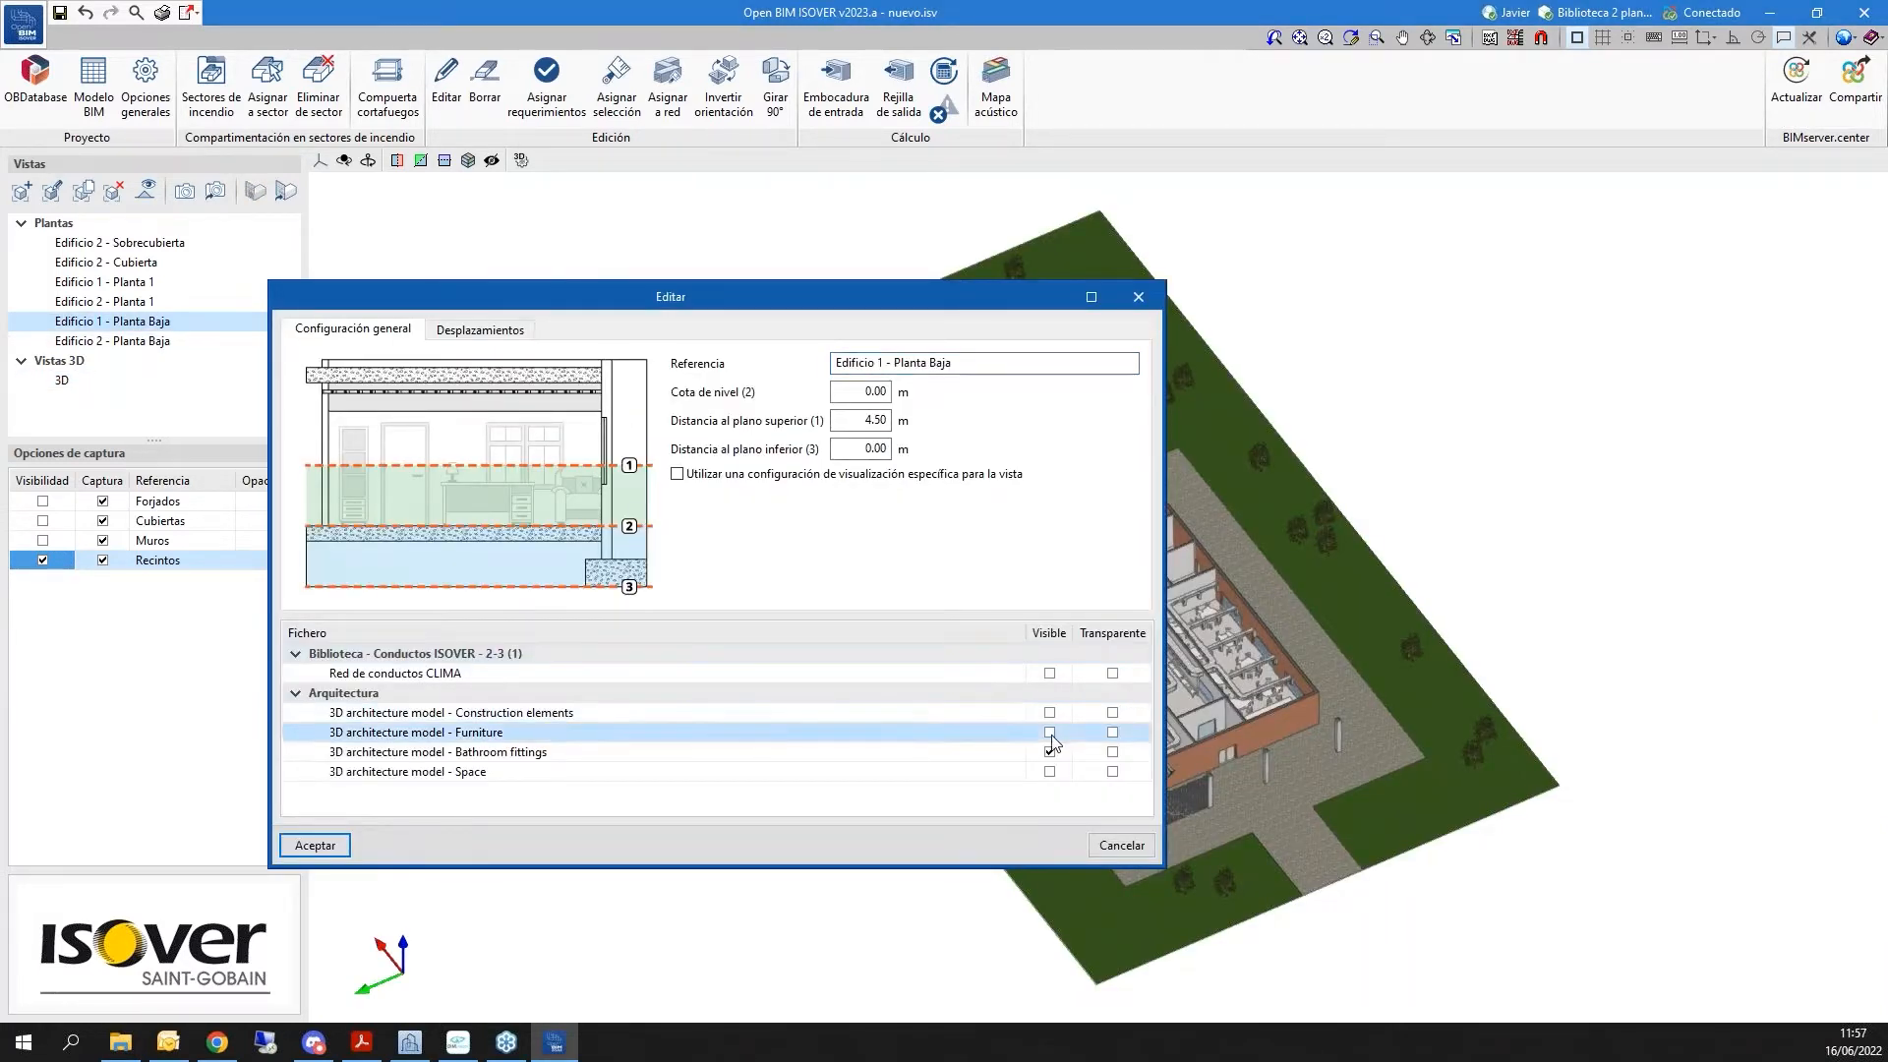
click(1050, 751)
click(320, 848)
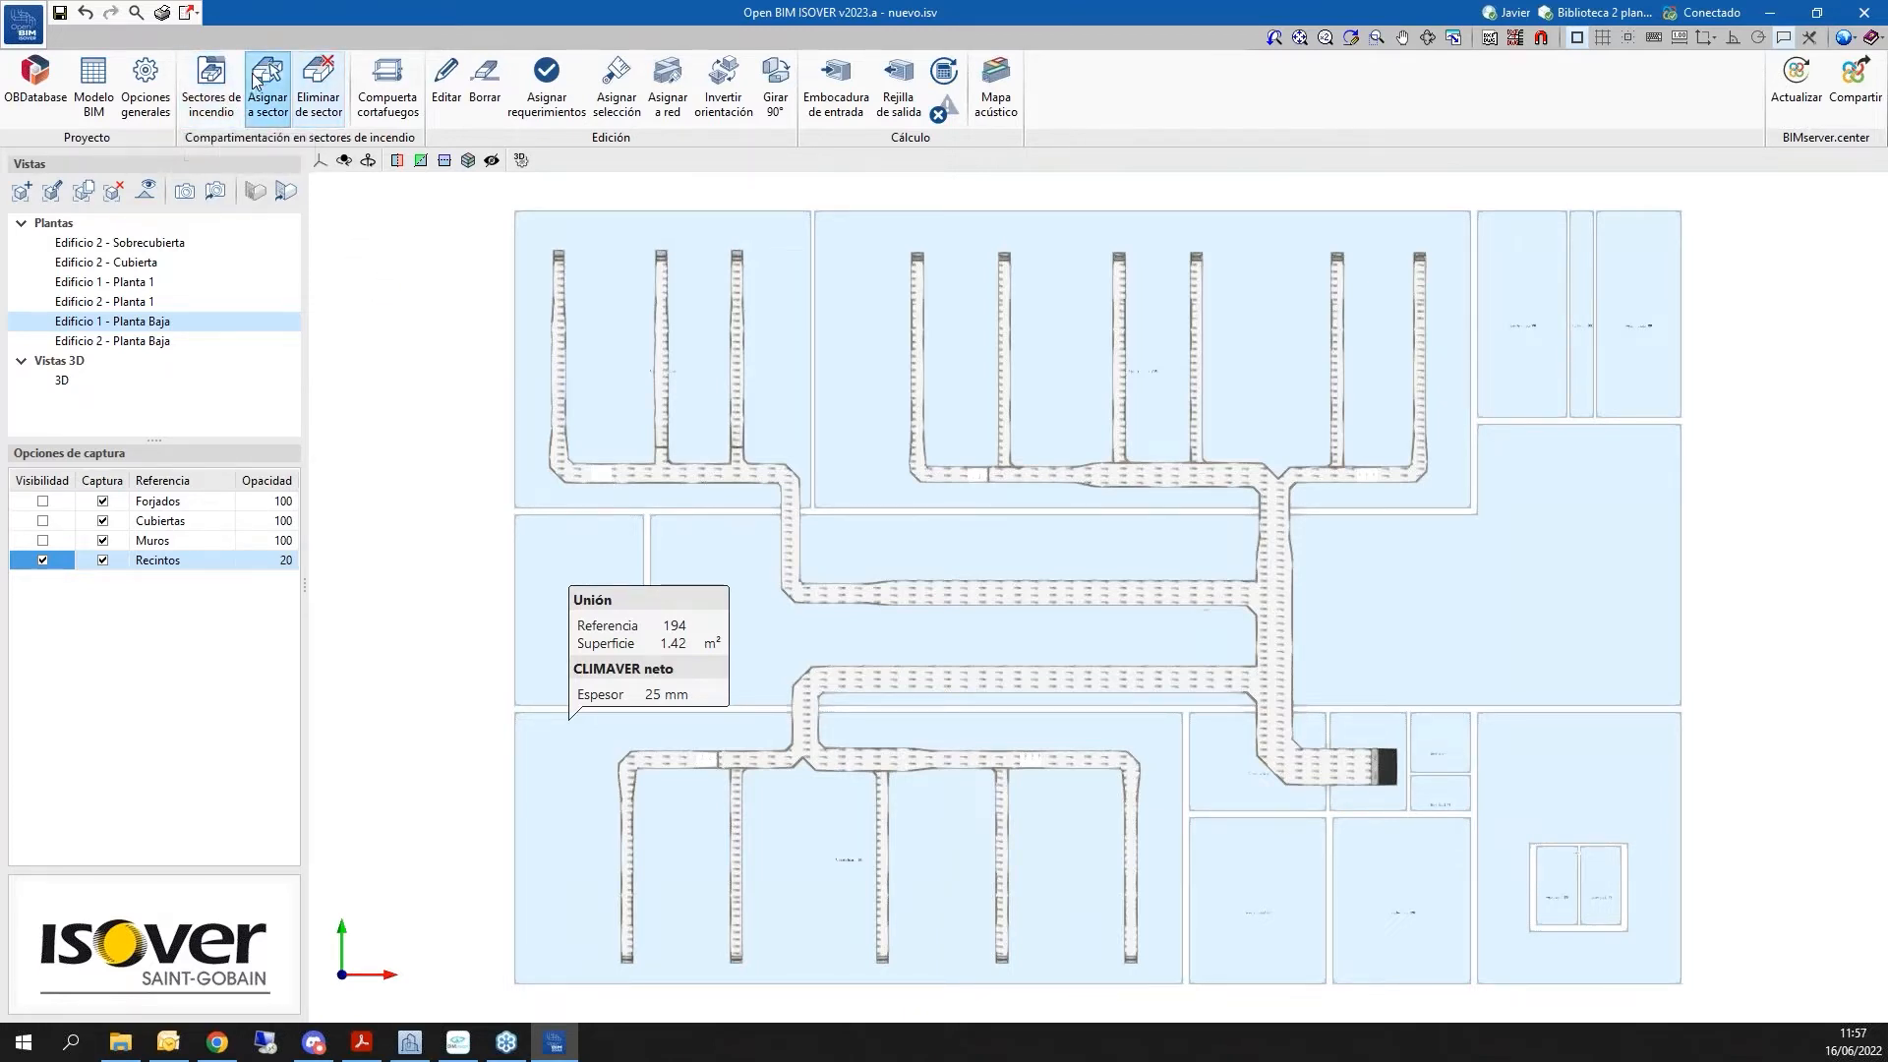
Assign all the rooms of Edificio 1 - Planta Baja to the Biblioteca 1 fire sector
click(272, 96)
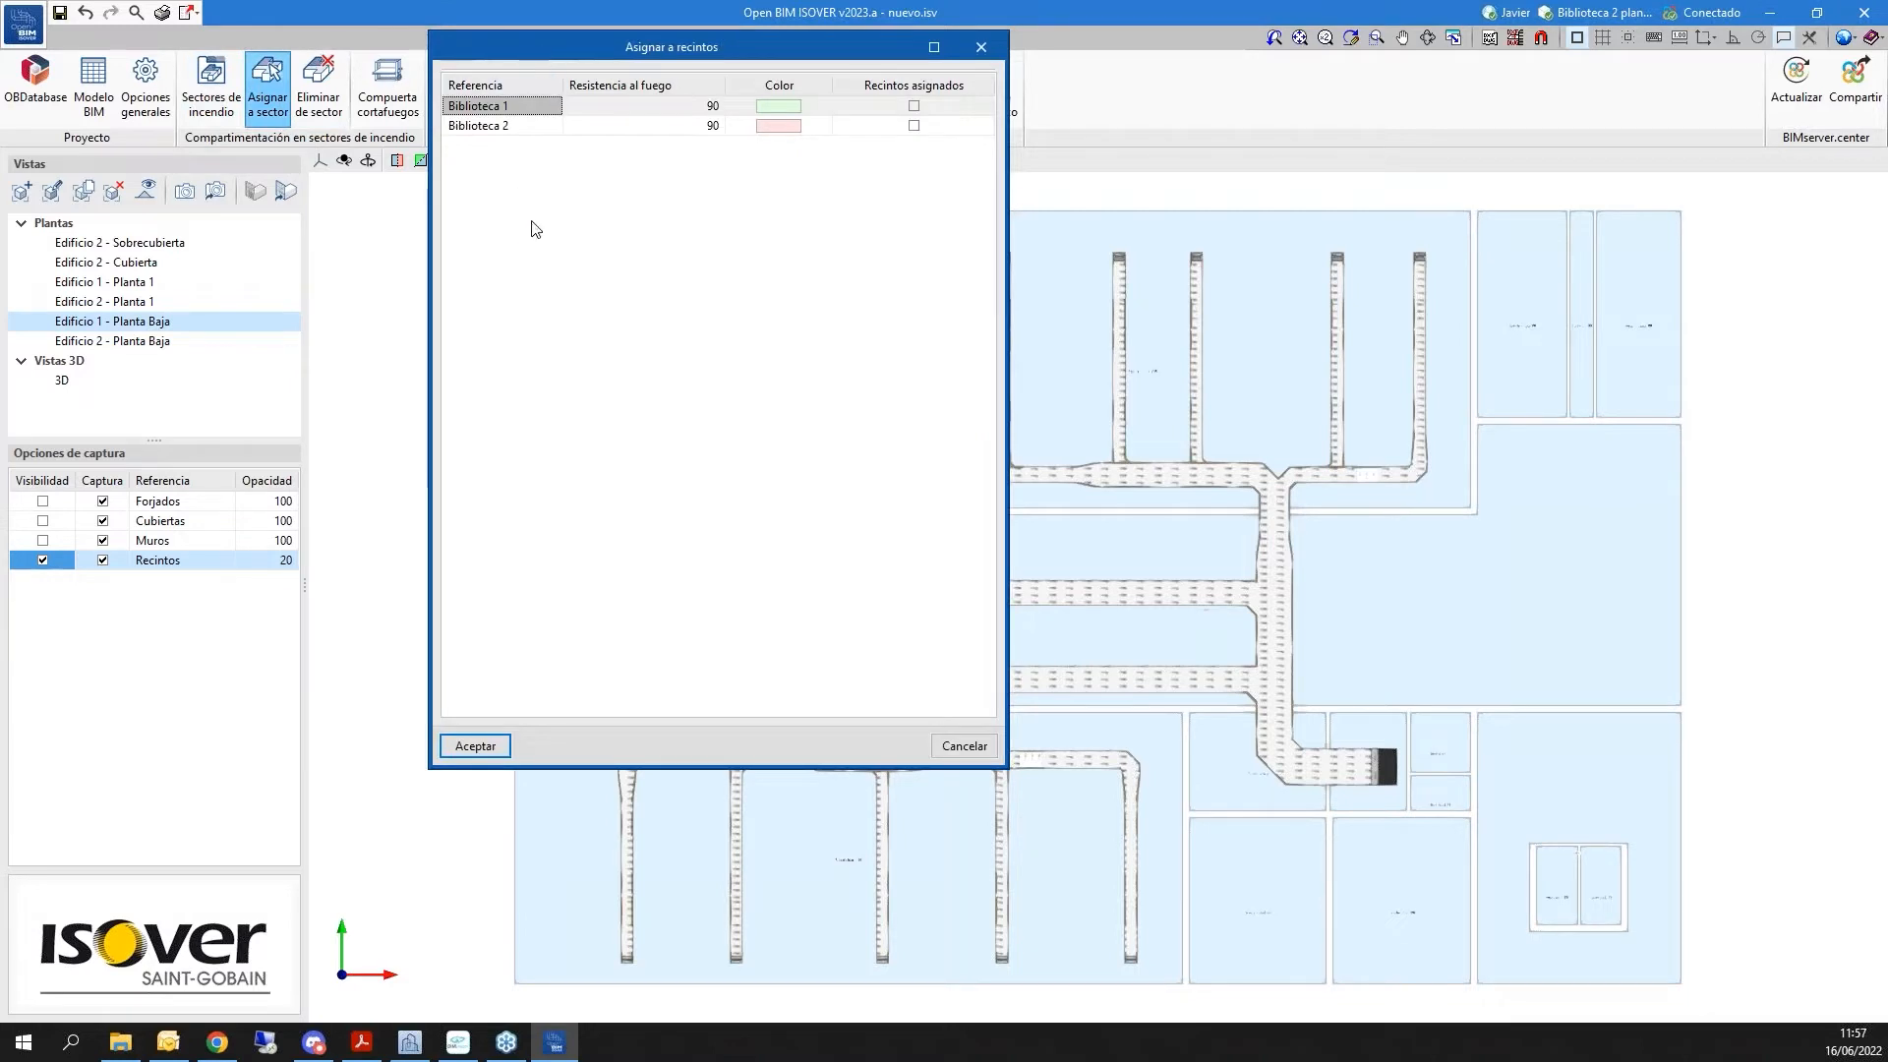
click(472, 747)
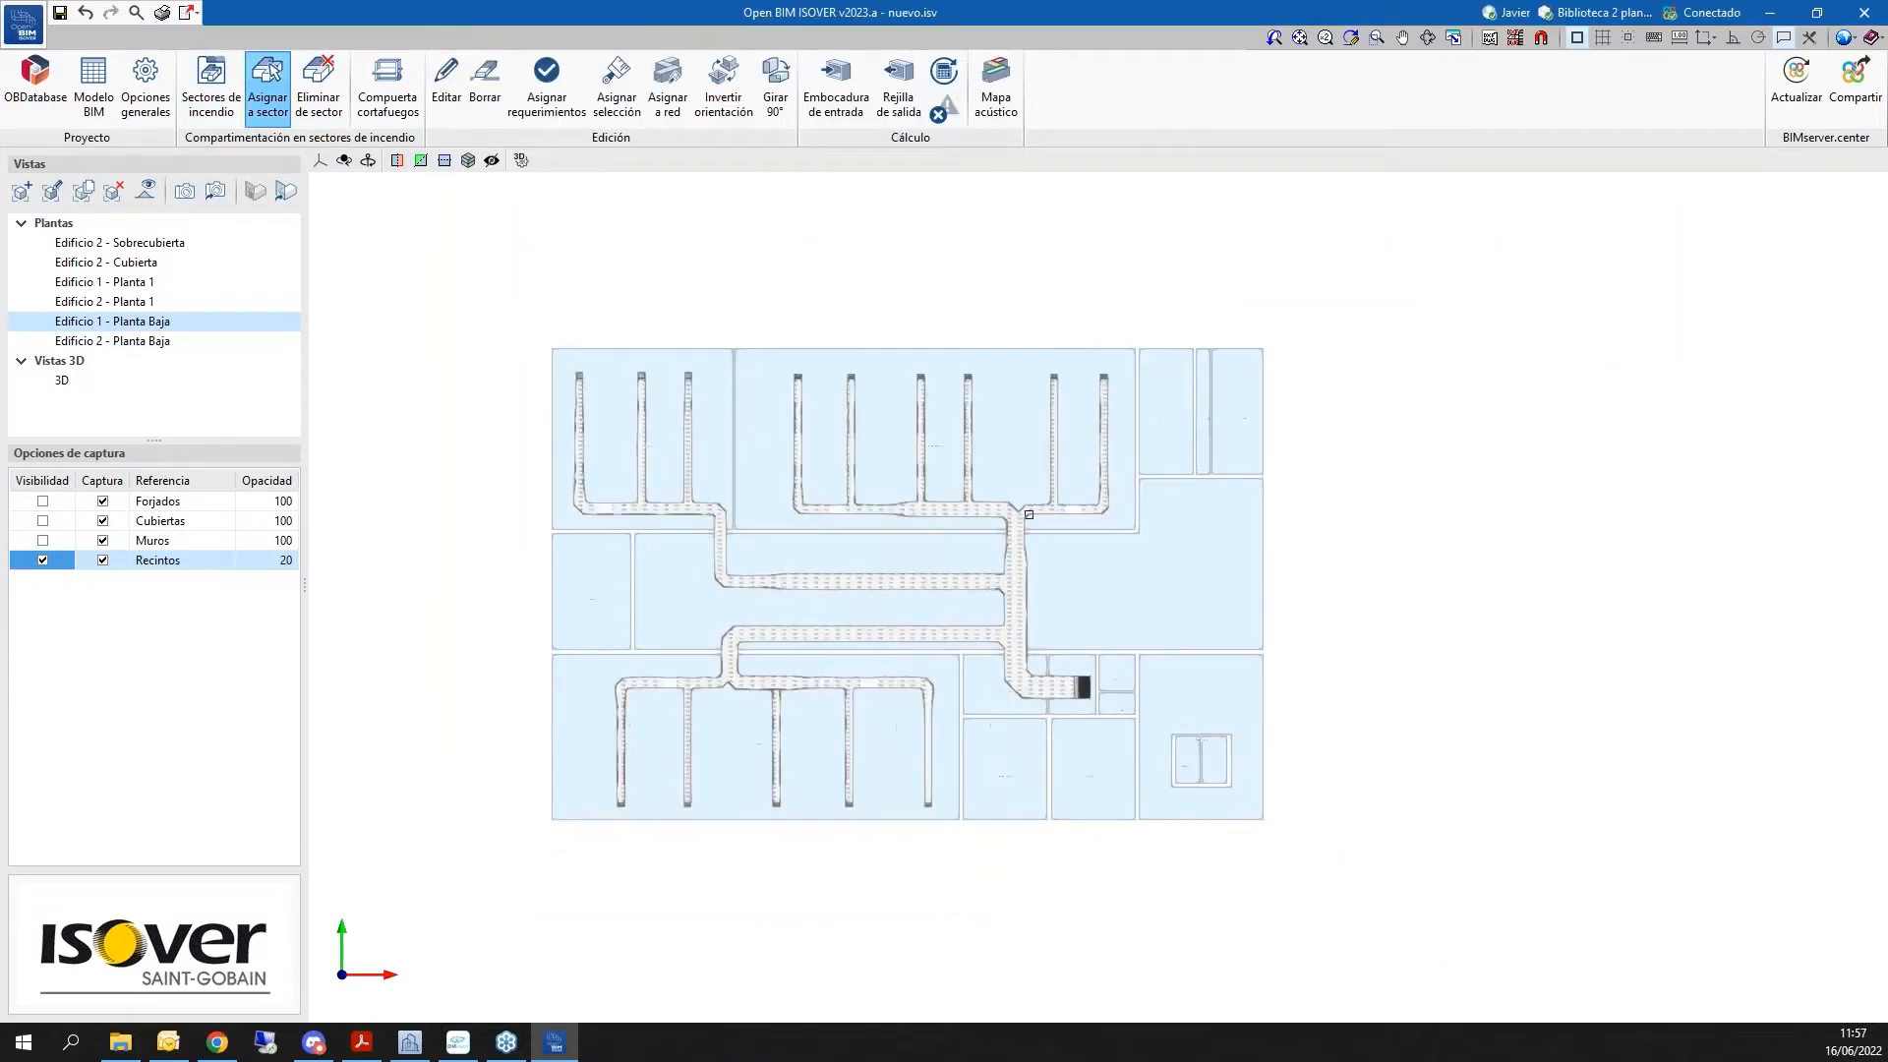
click(1355, 305)
click(455, 888)
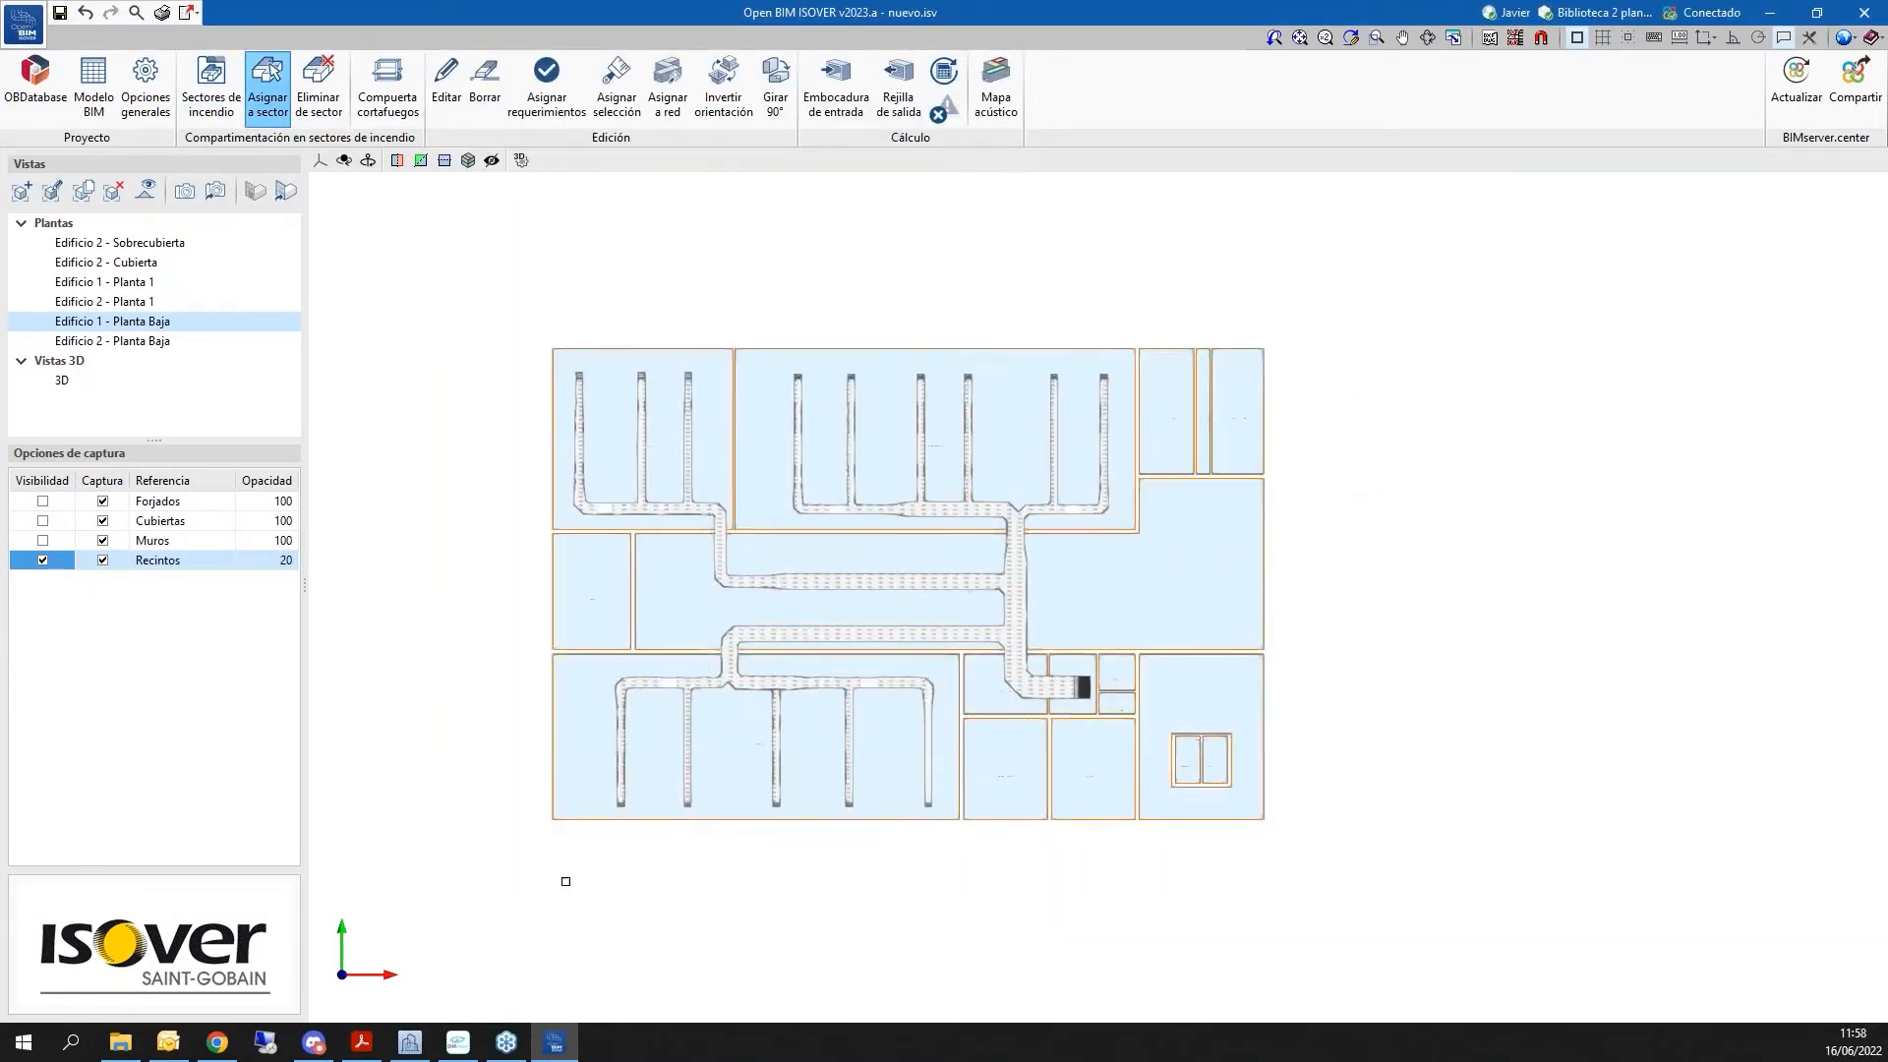
right_click(1370, 629)
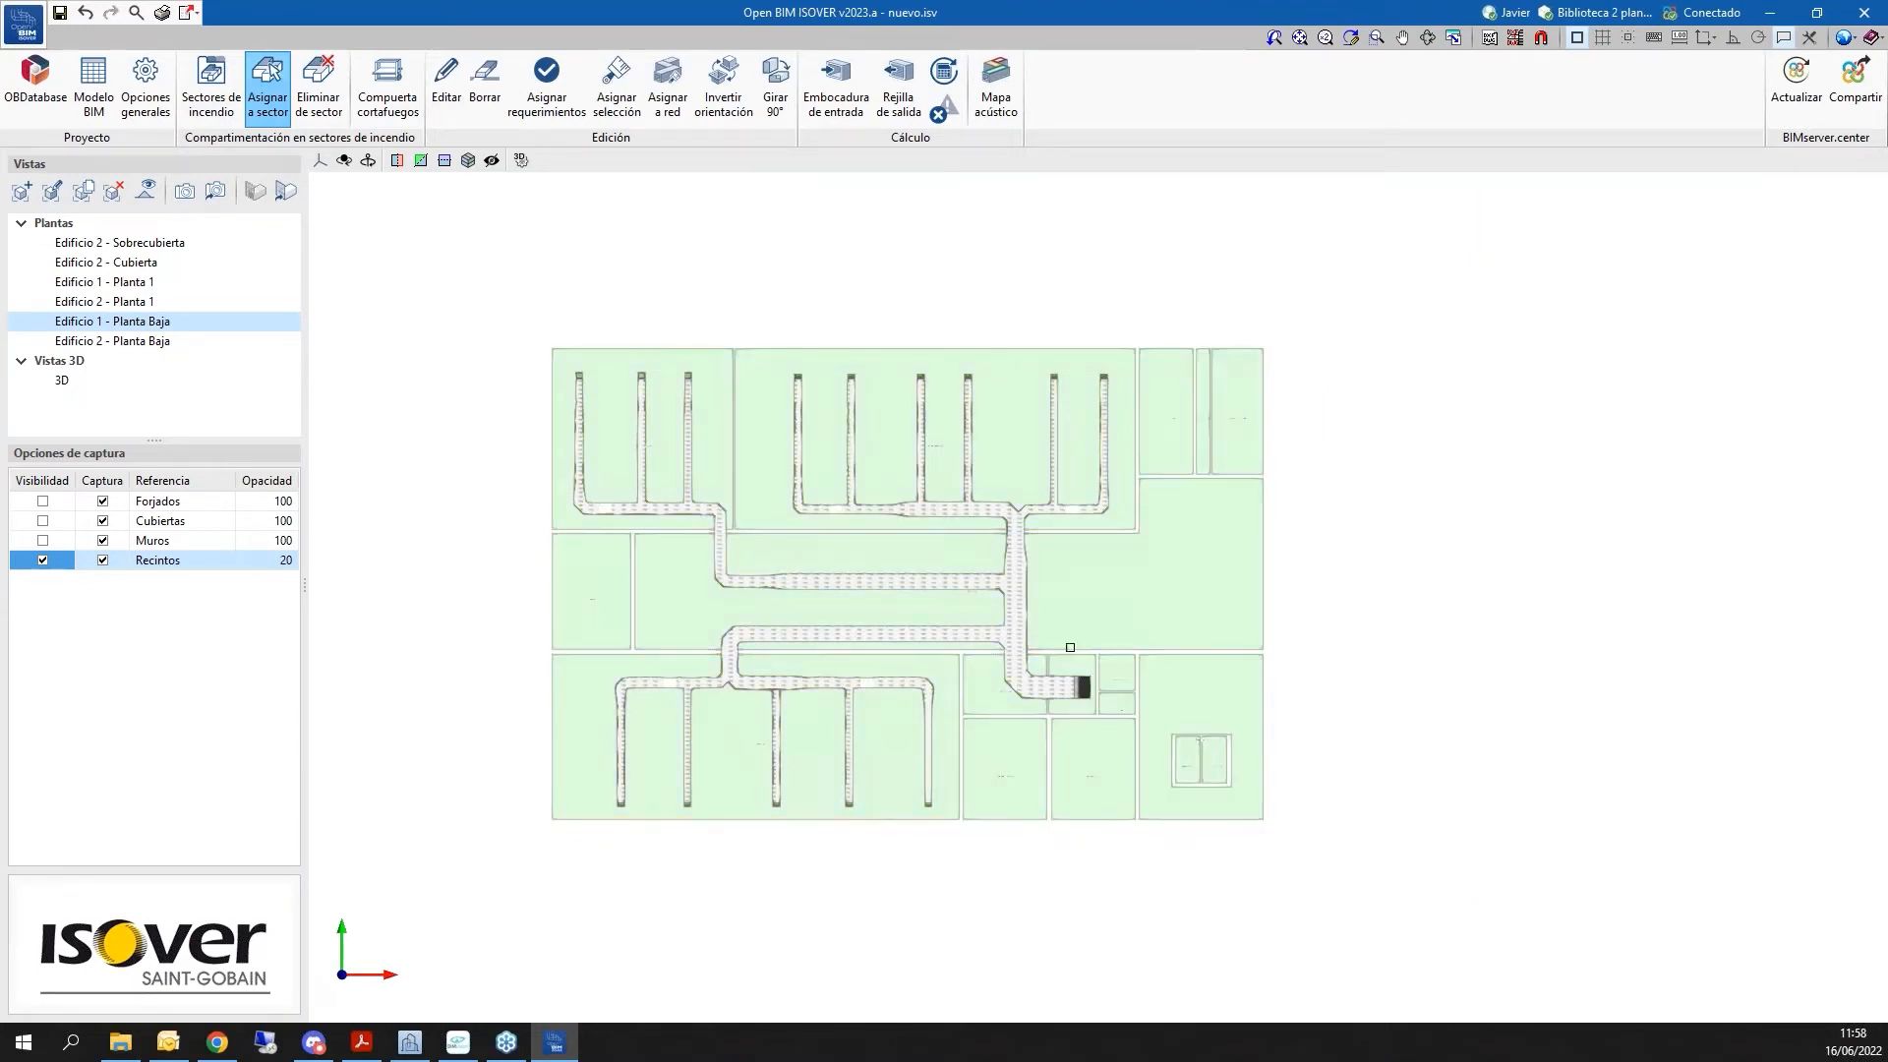
Assign all the upper-floor rooms to the Biblioteca 2 fire sector from a frontal elevation of the 3D view
click(61, 381)
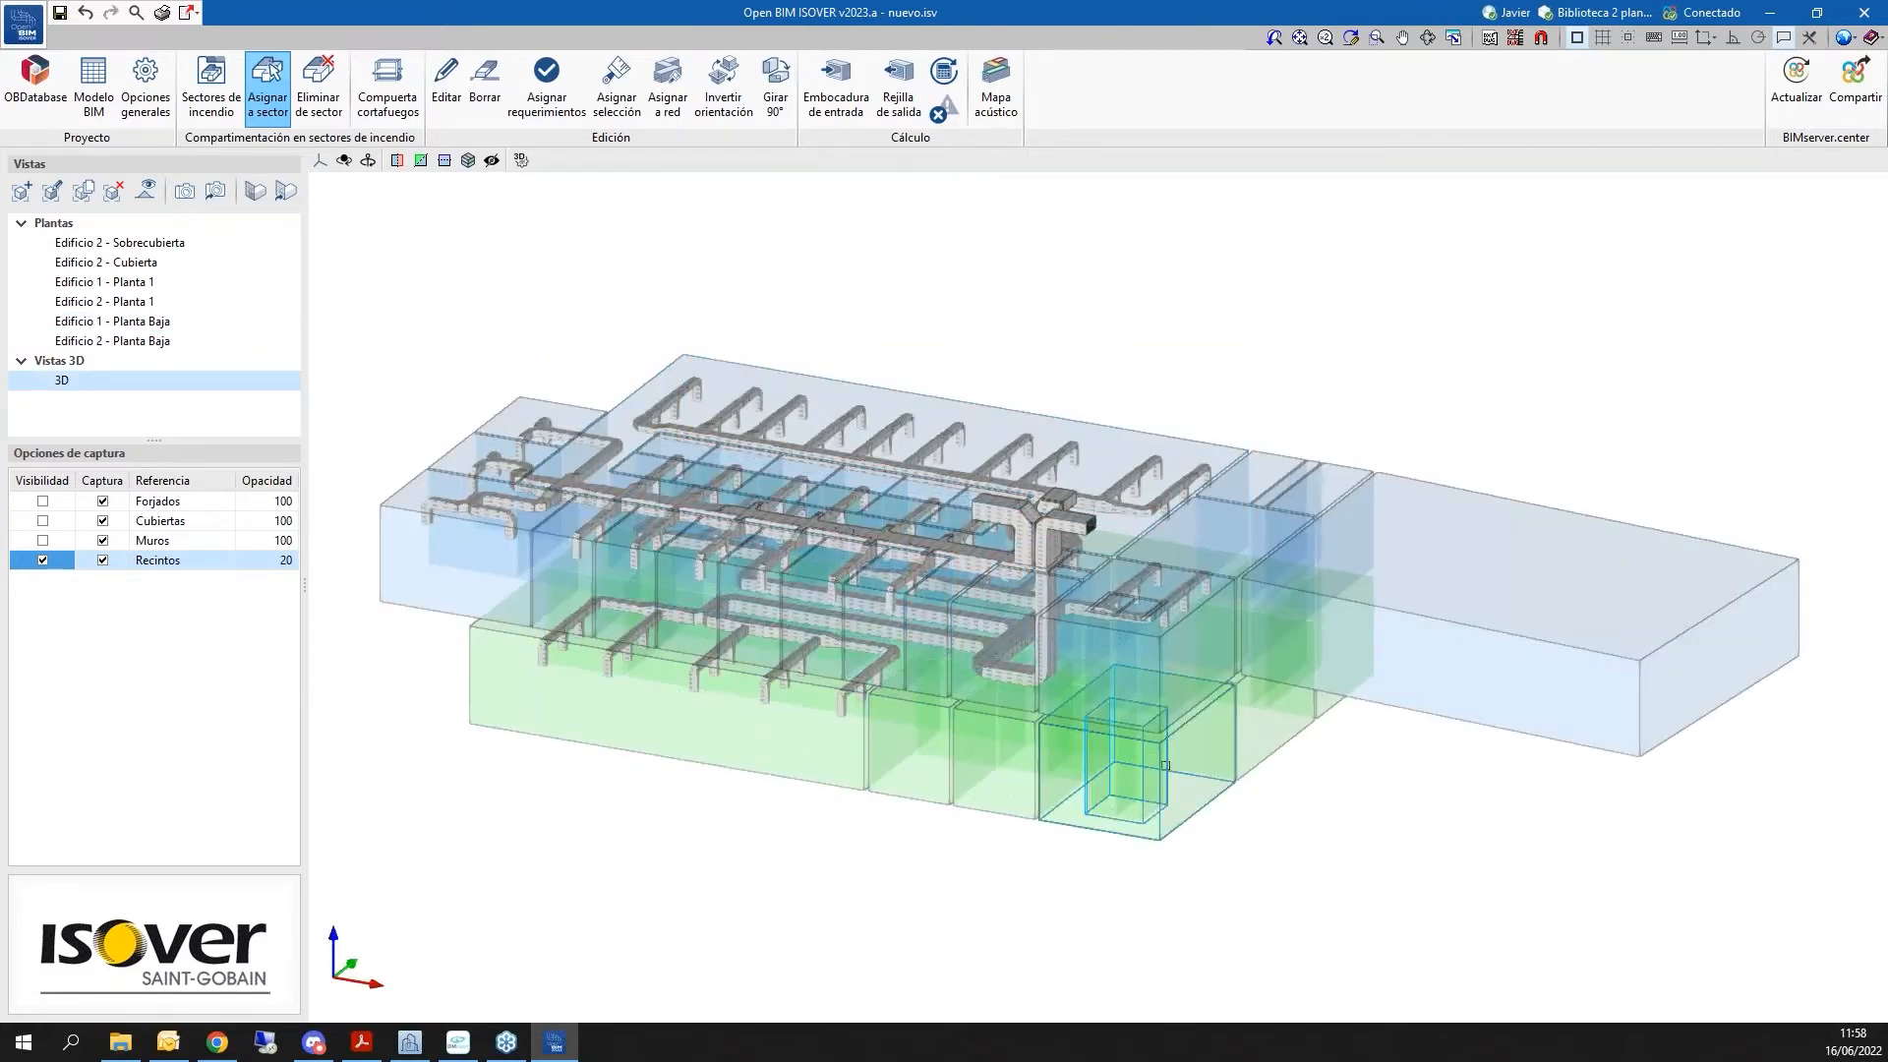
scroll(1115, 655, down, 2)
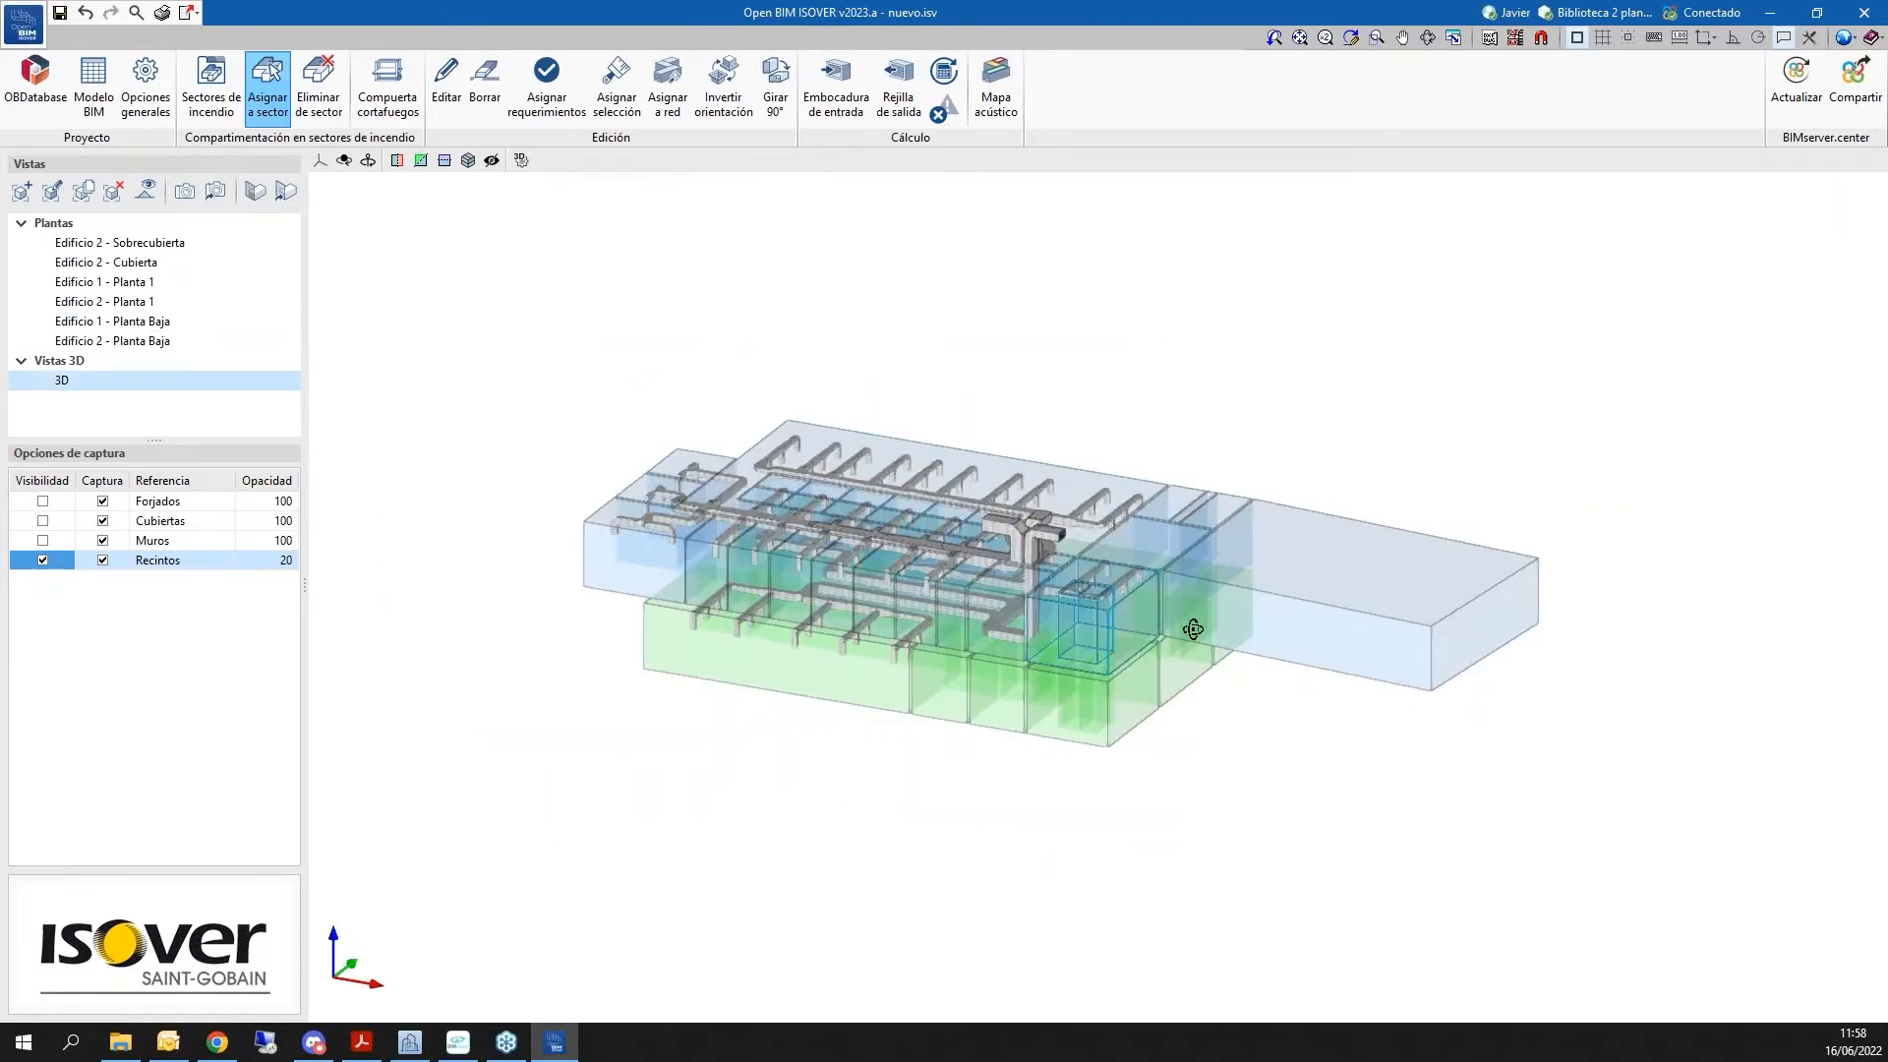
shift+middle_drag(1193, 629, 1113, 549)
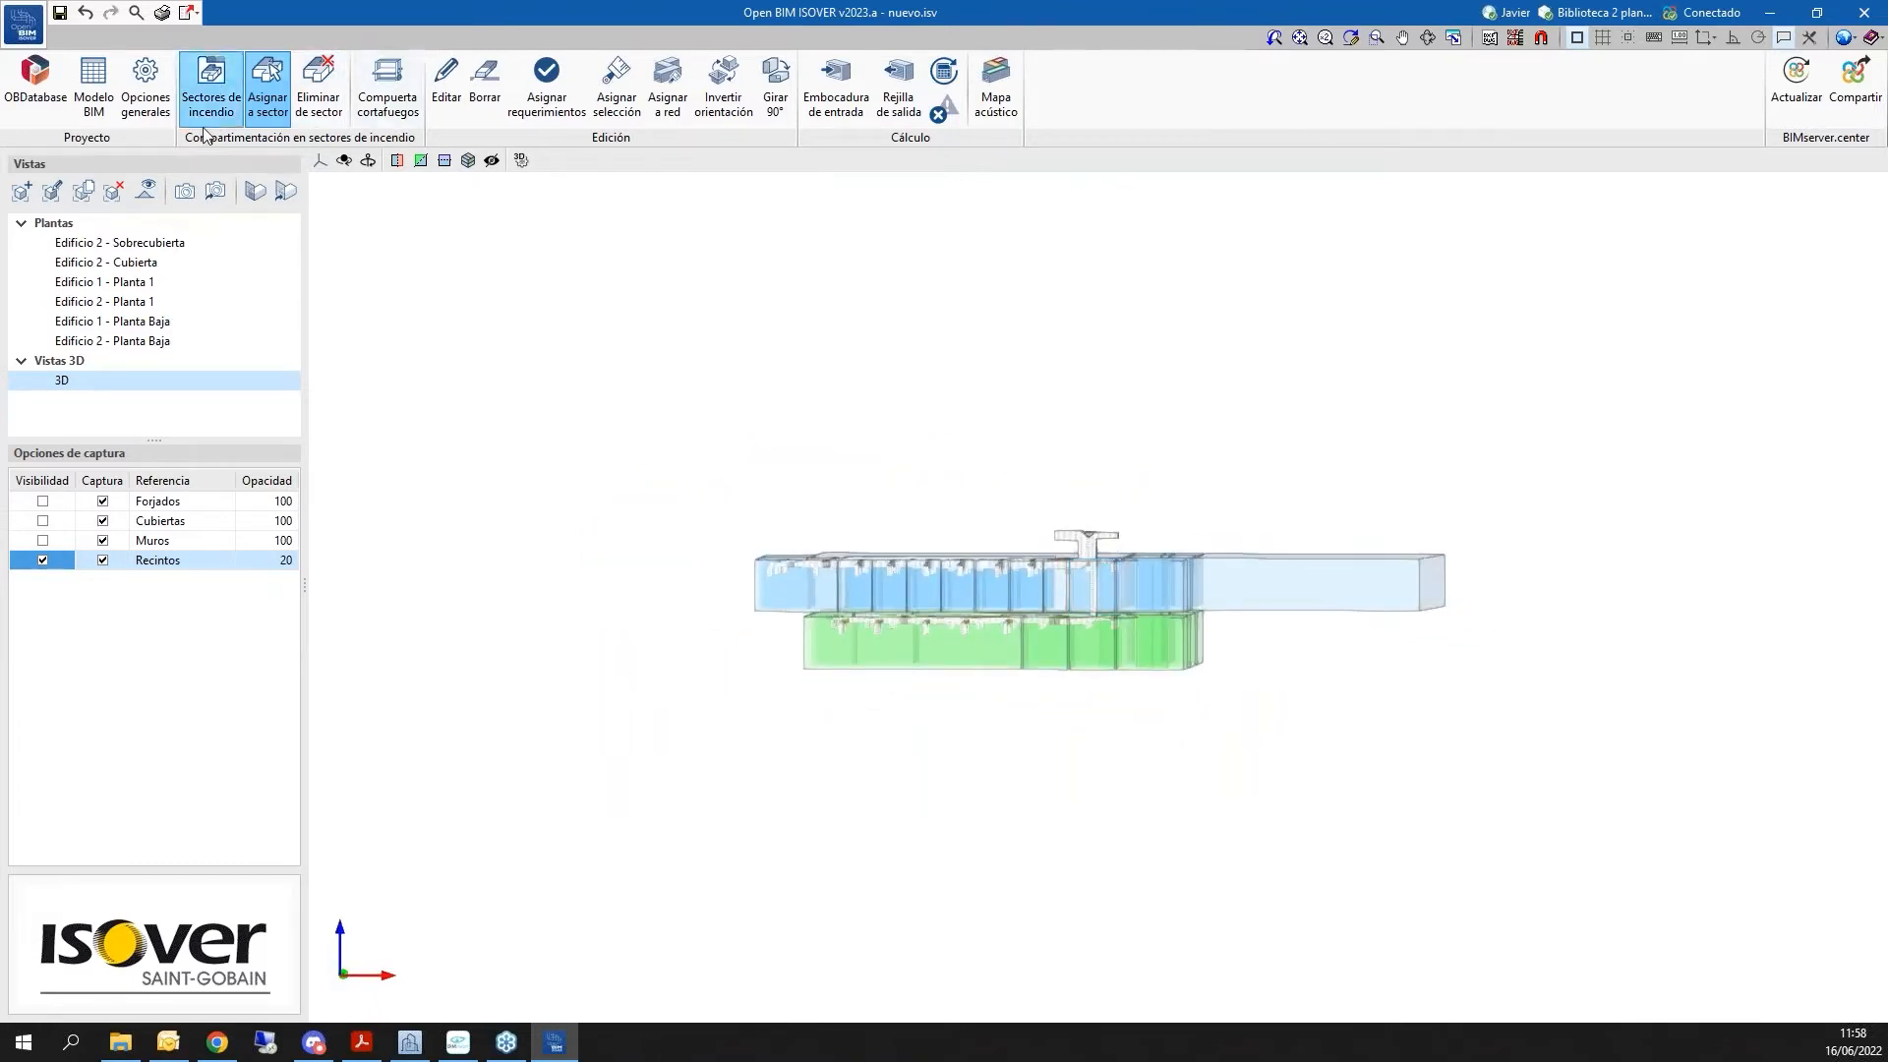
click(266, 87)
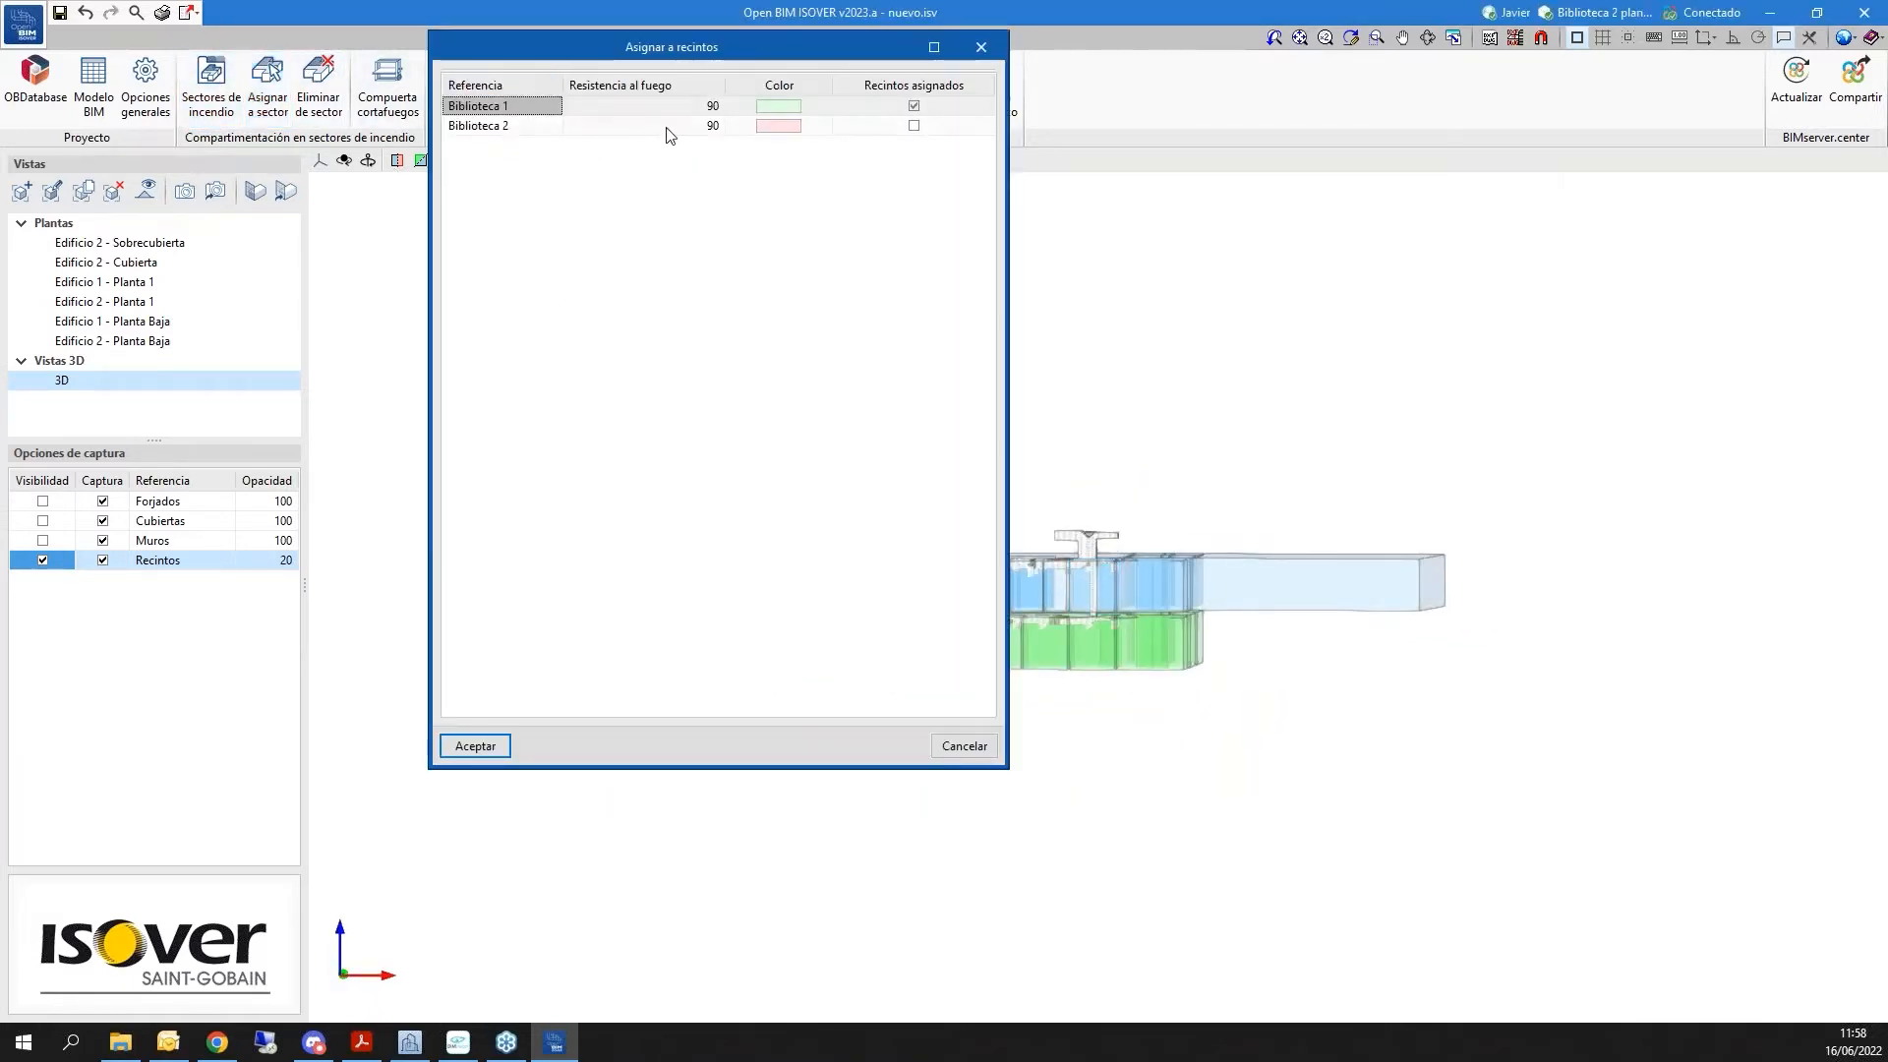
click(461, 128)
click(477, 754)
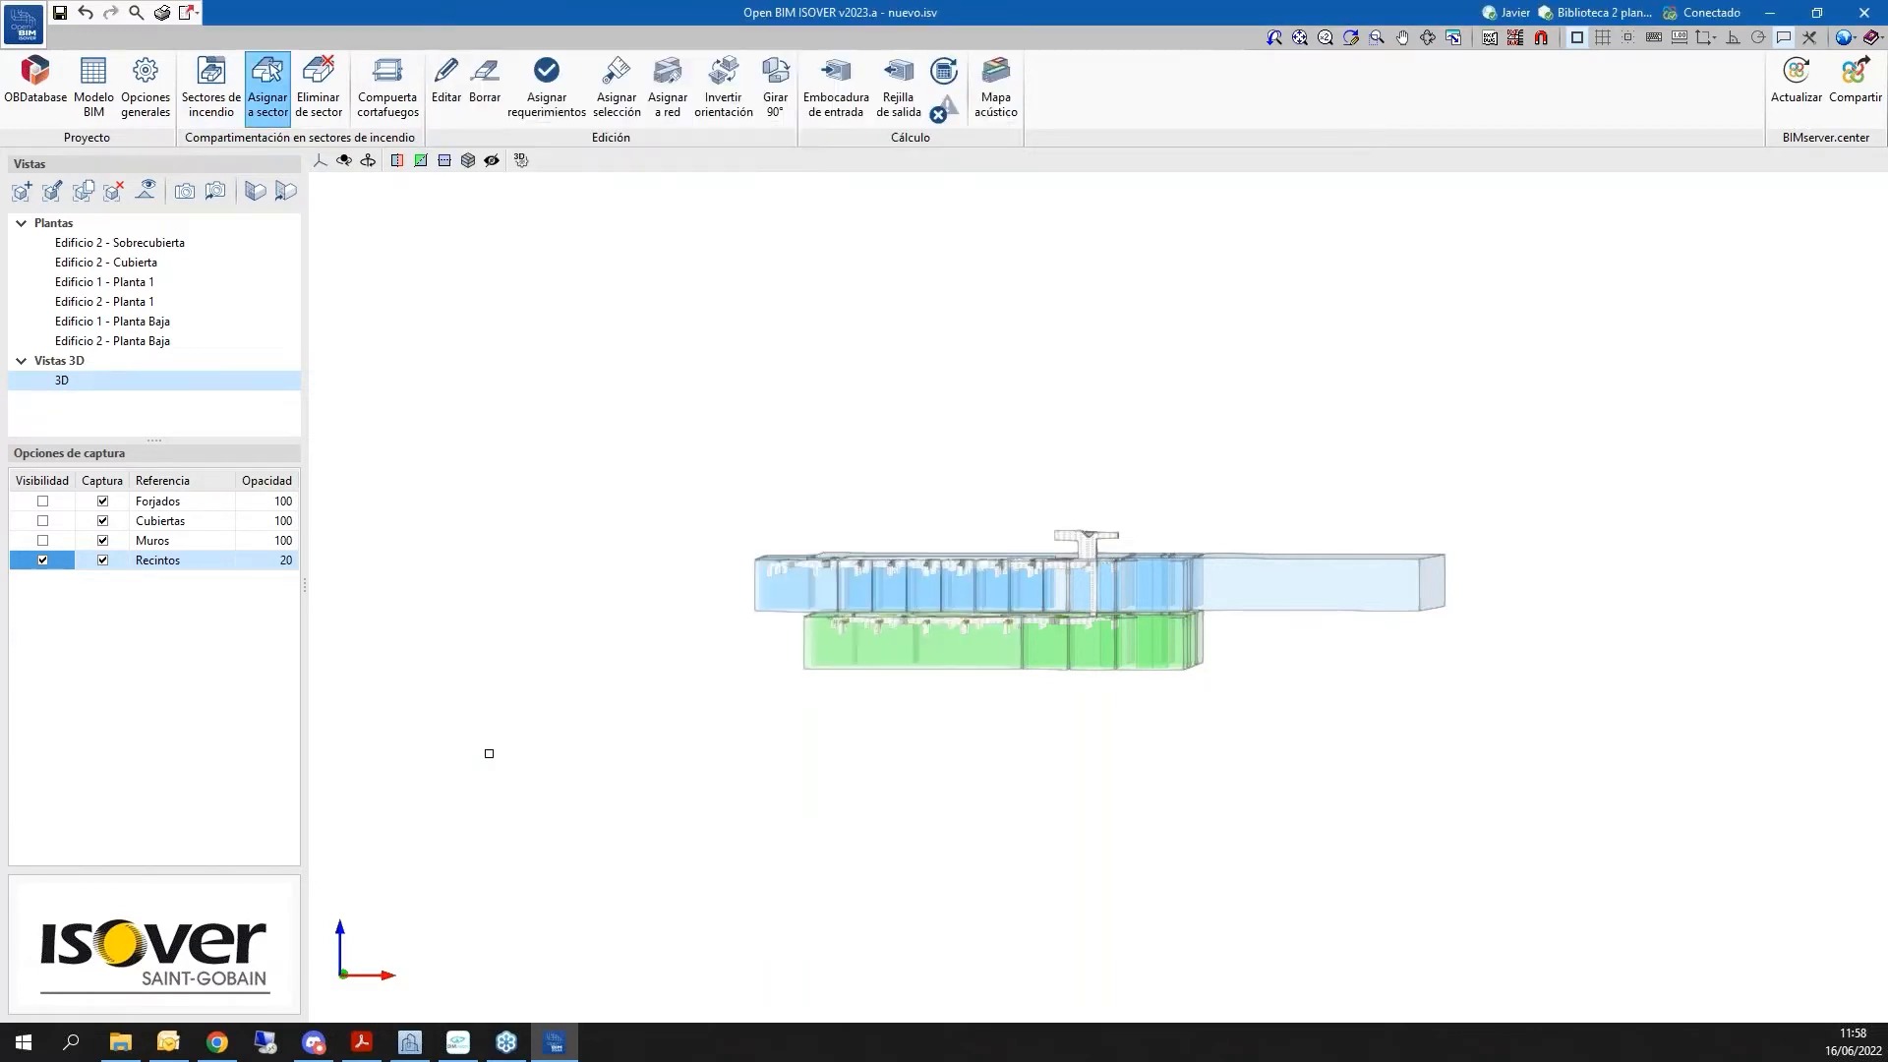
drag(1486, 375, 668, 591)
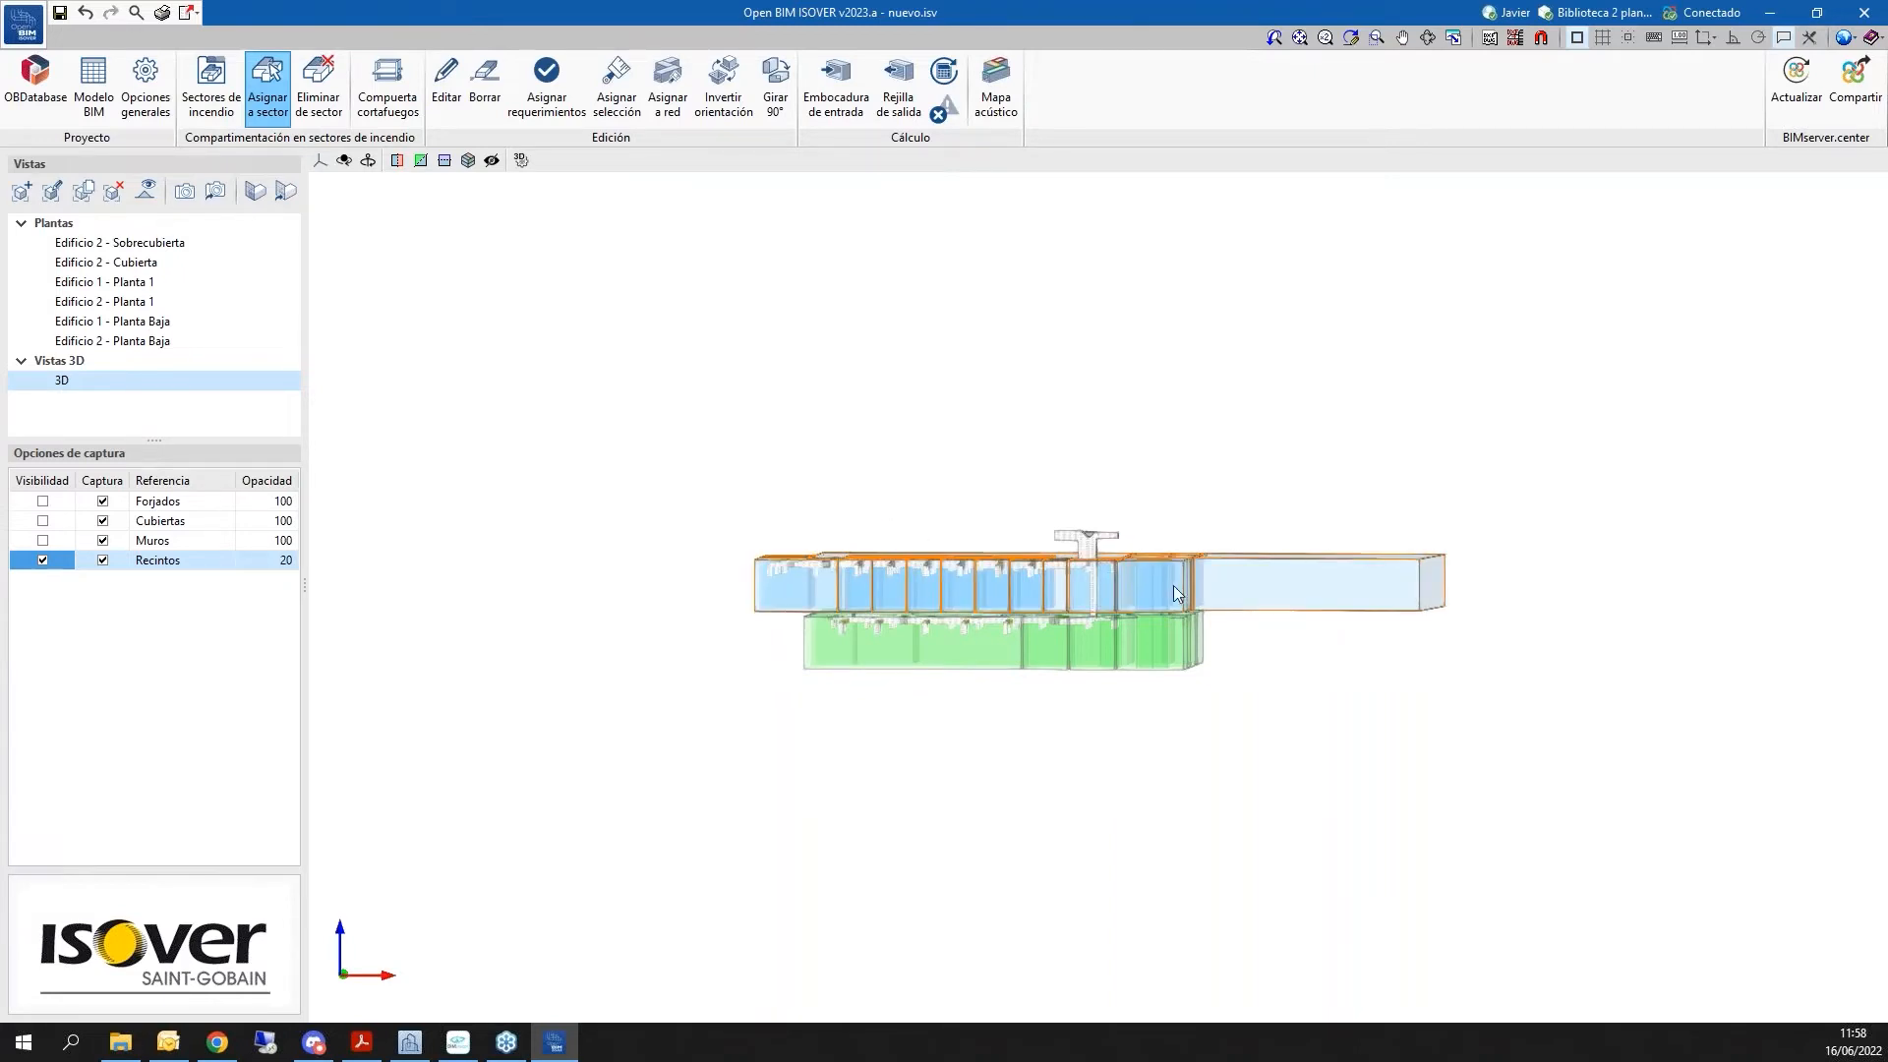
shift+middle_drag(1272, 704, 953, 552)
scroll(1152, 719, up, 3)
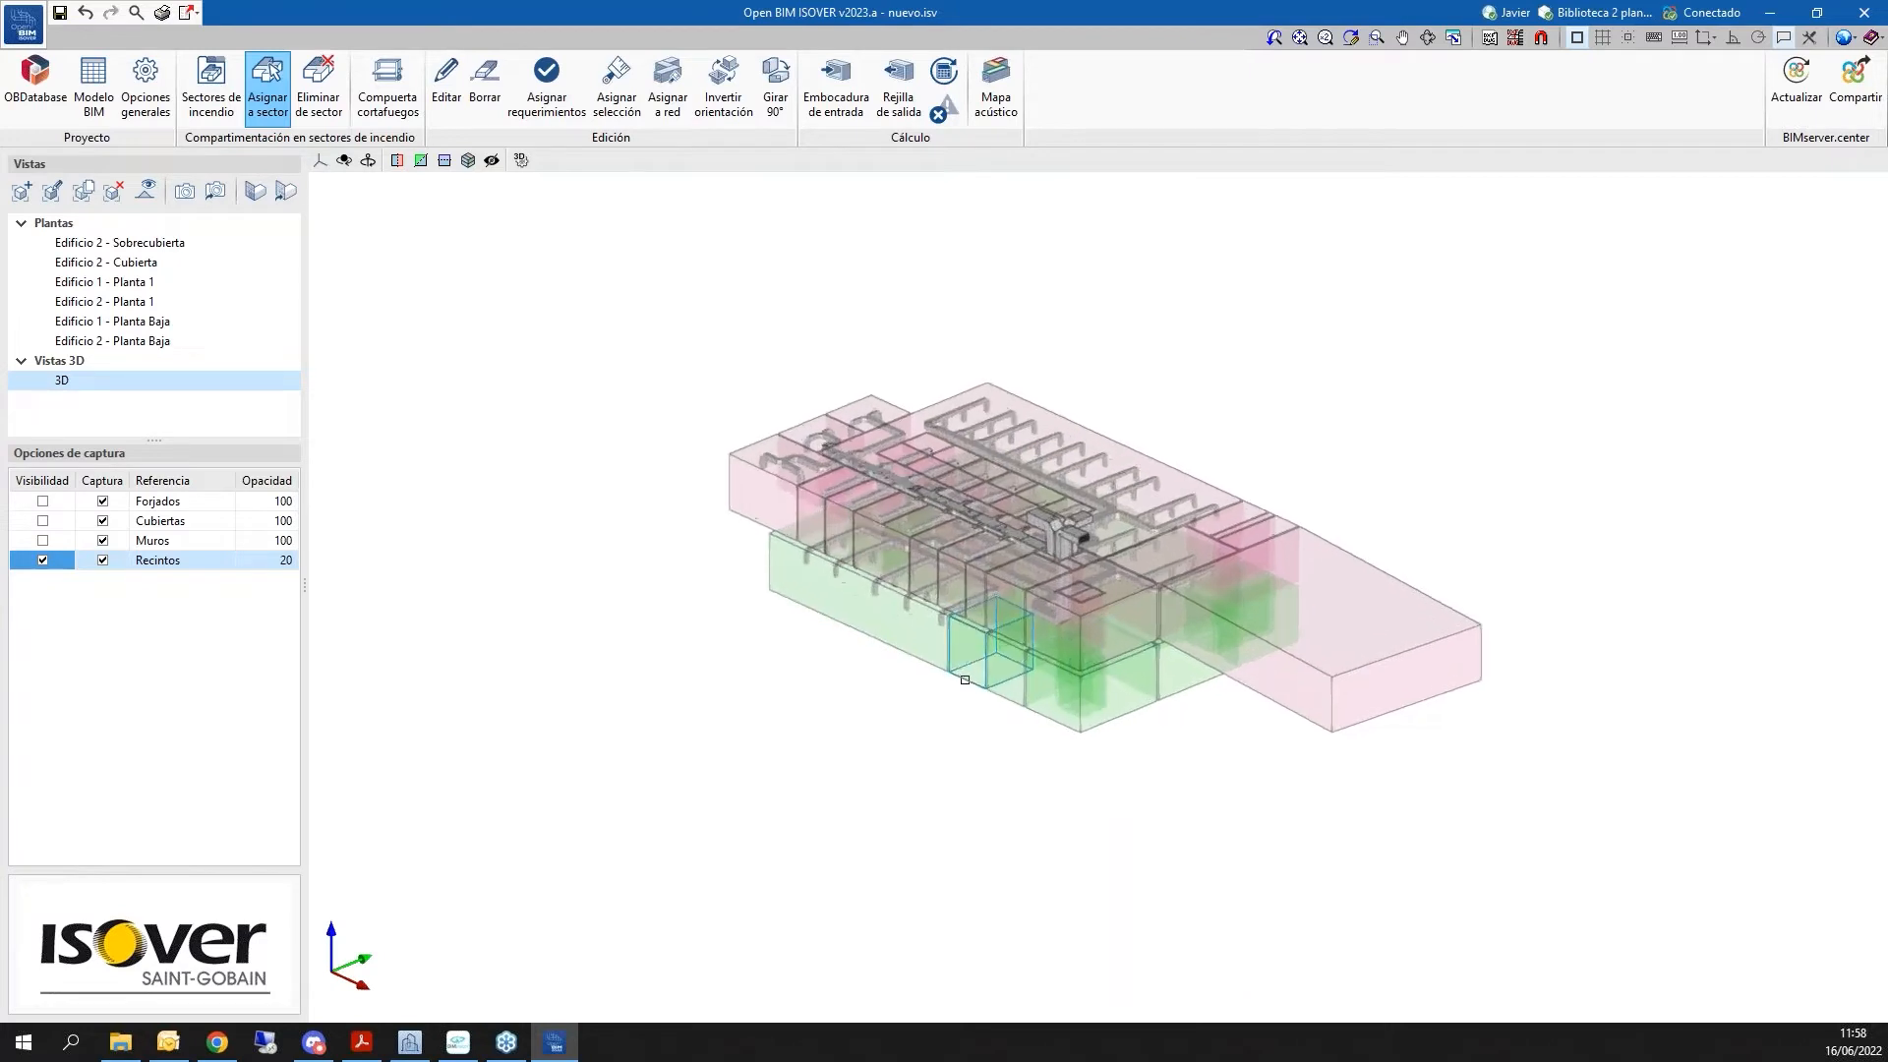
key(Escape)
scroll(758, 609, up, 1)
scroll(758, 609, up, 2)
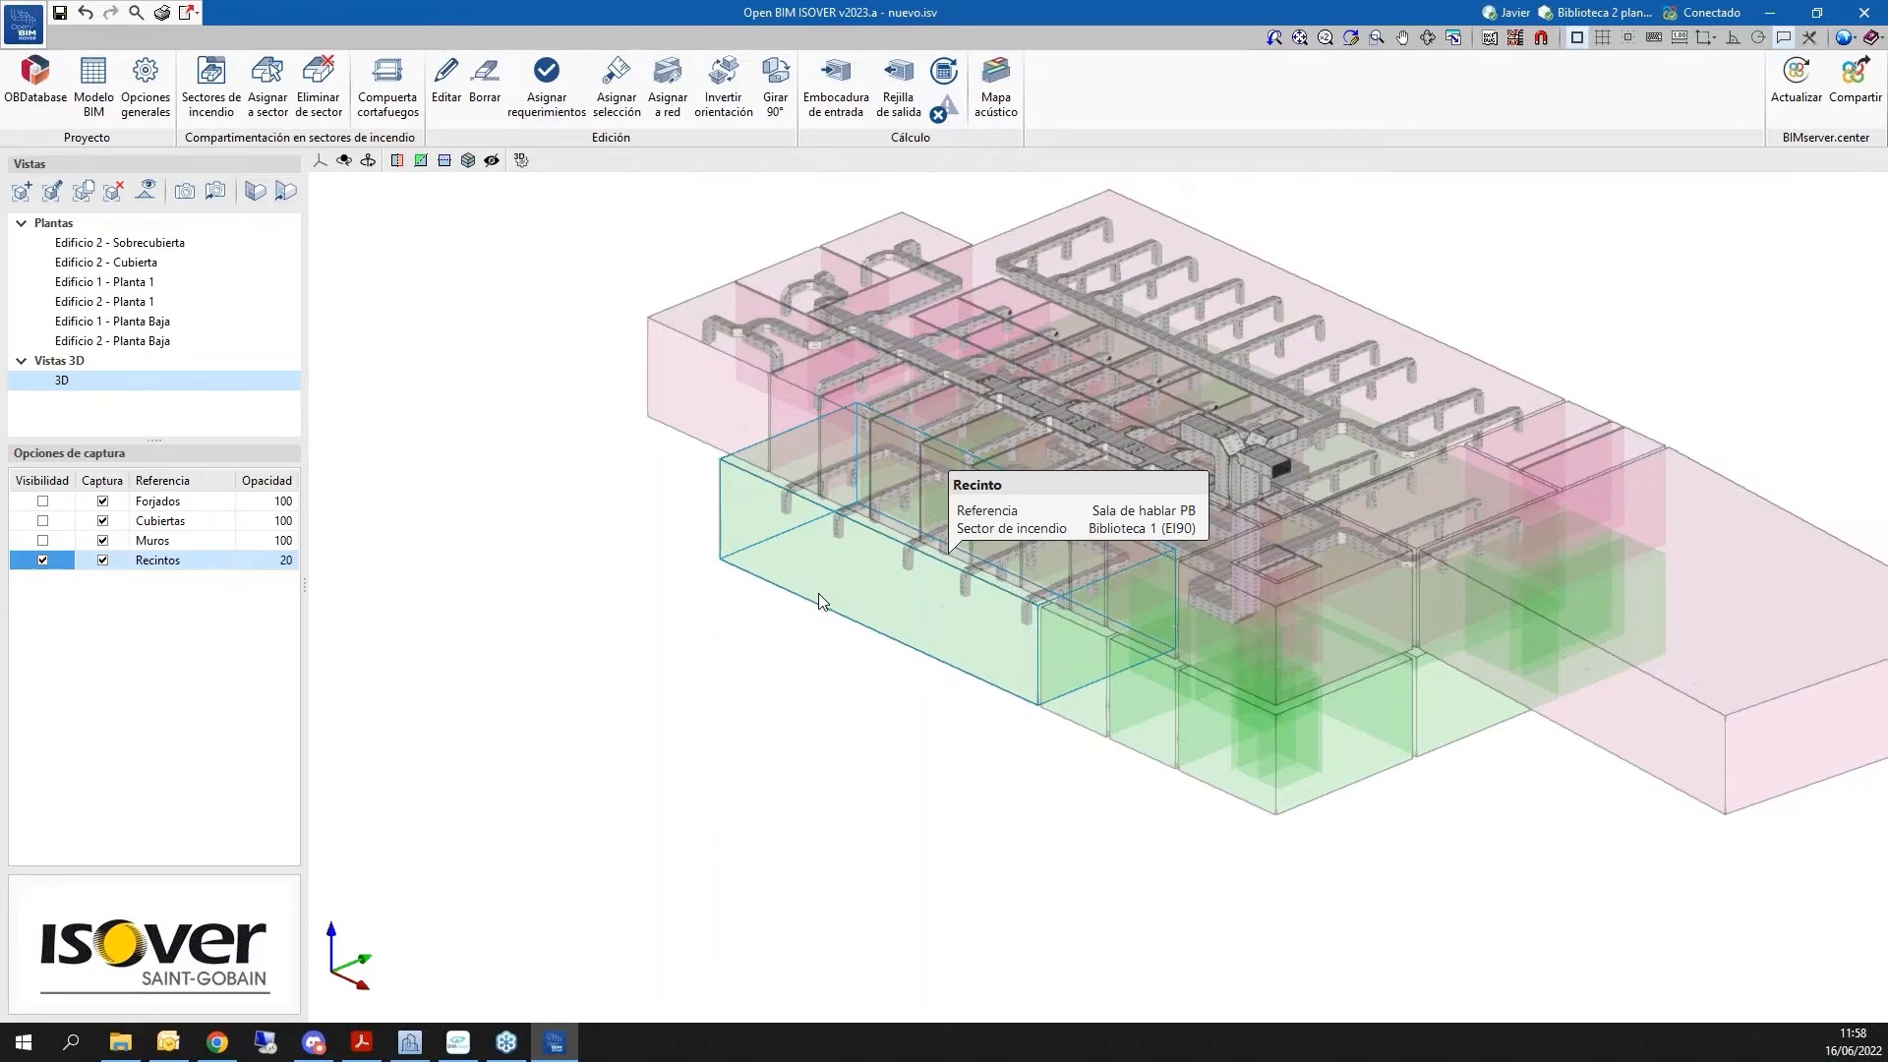
scroll(858, 568, down, 2)
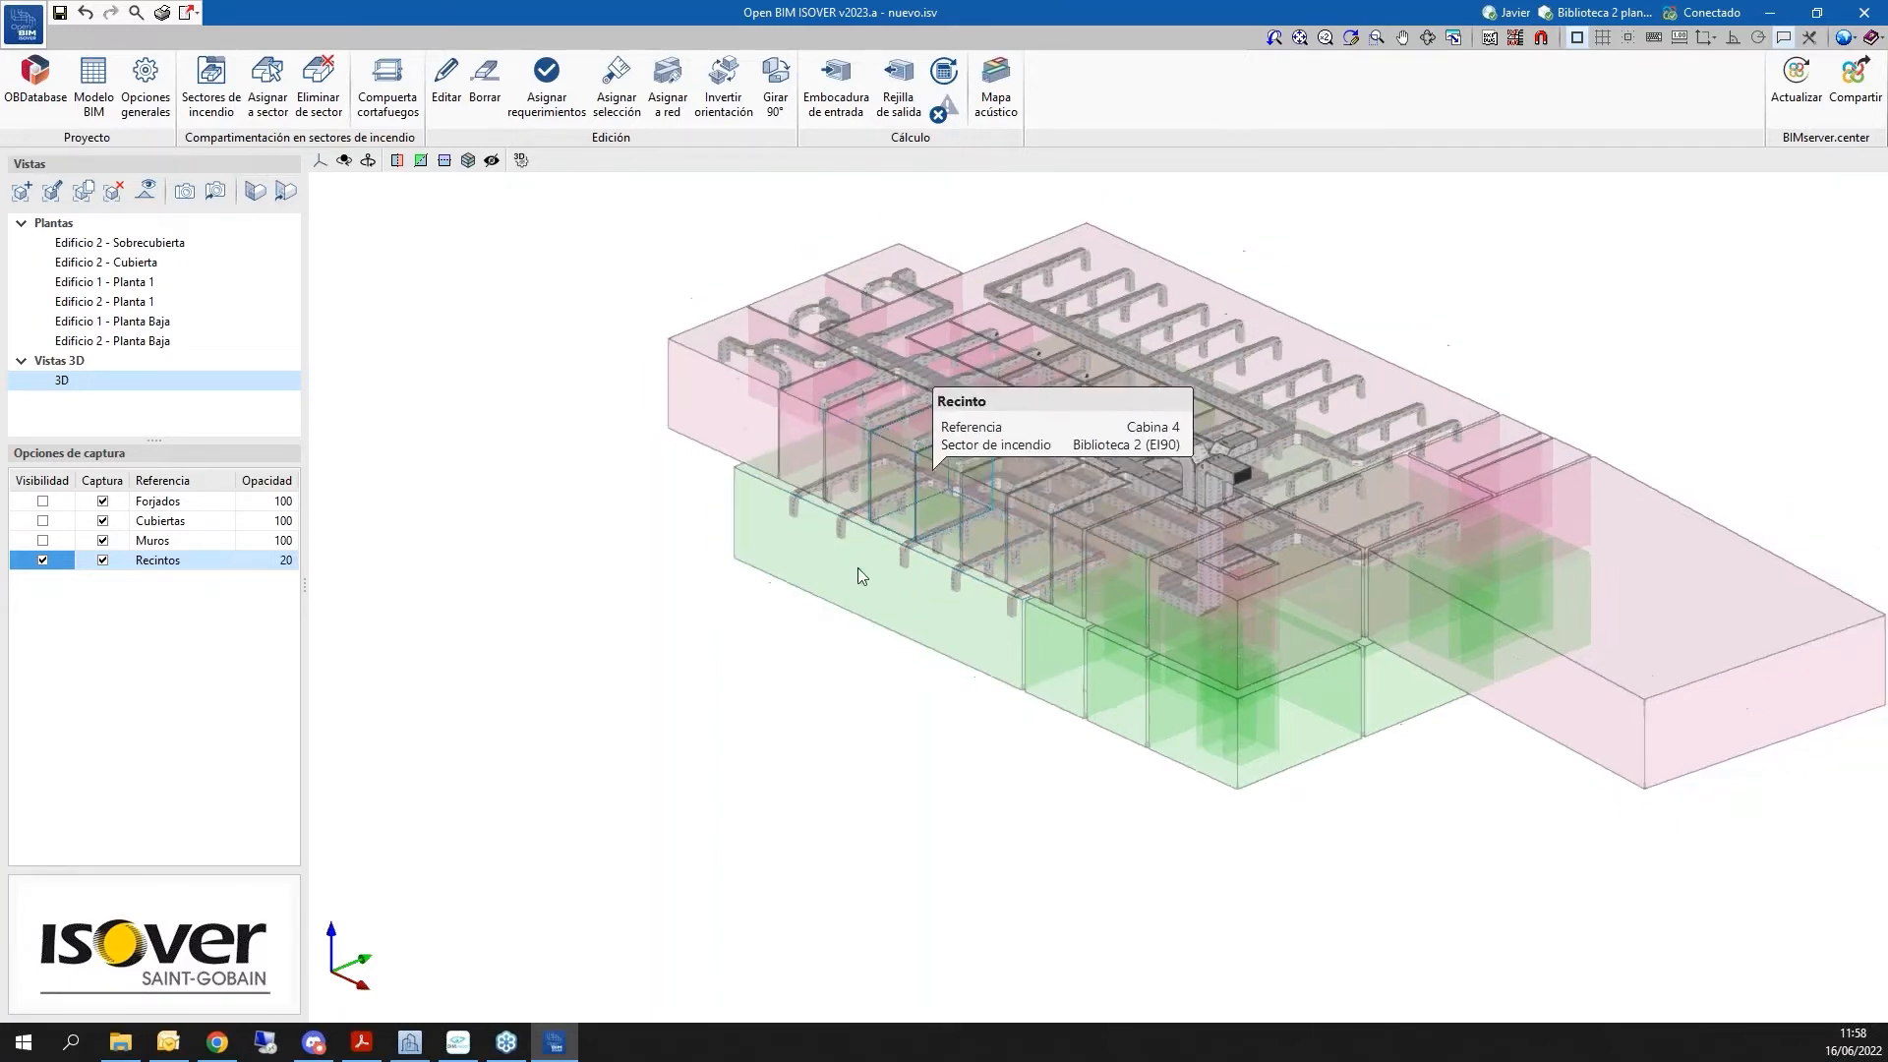
Run the check that the ducts' fire resistance meets or exceeds that required by their fire sectors
mouse_move(952, 627)
shift+middle_down()
mouse_move(1041, 617)
mouse_move(1003, 639)
shift+middle_up()
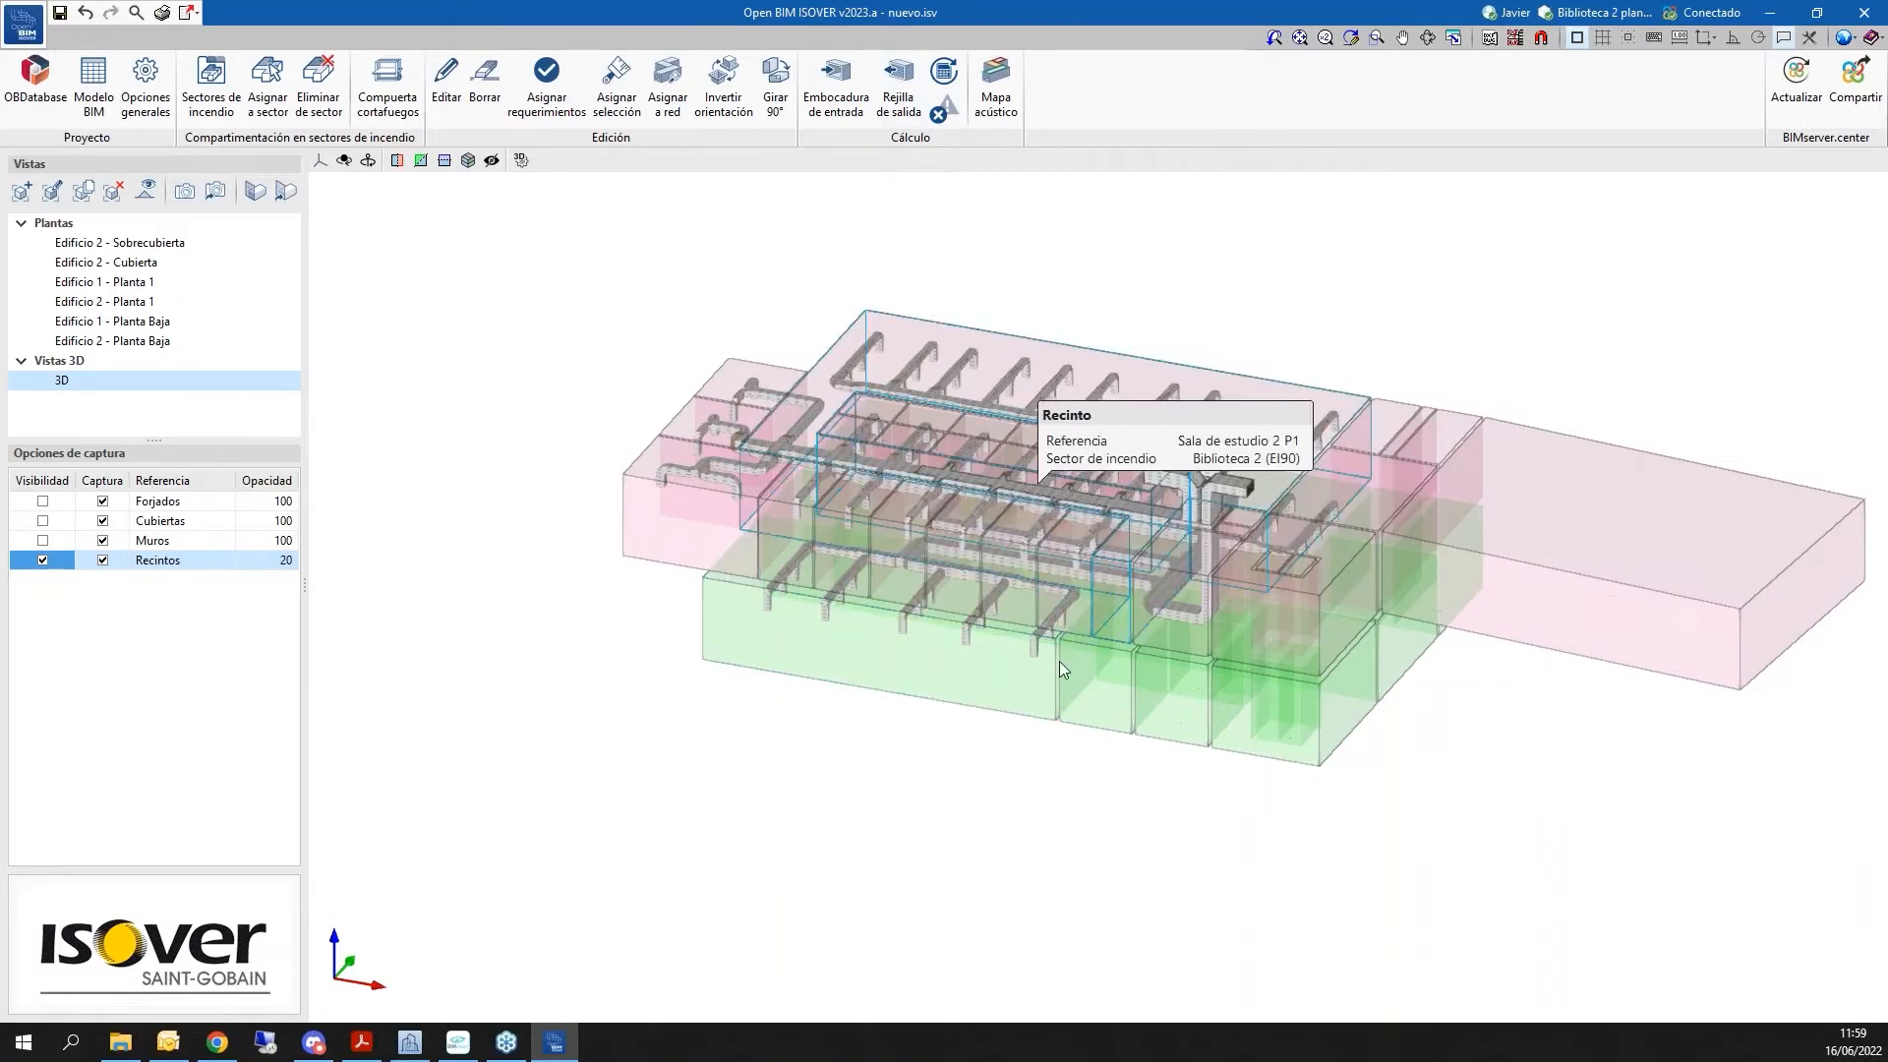
click(940, 73)
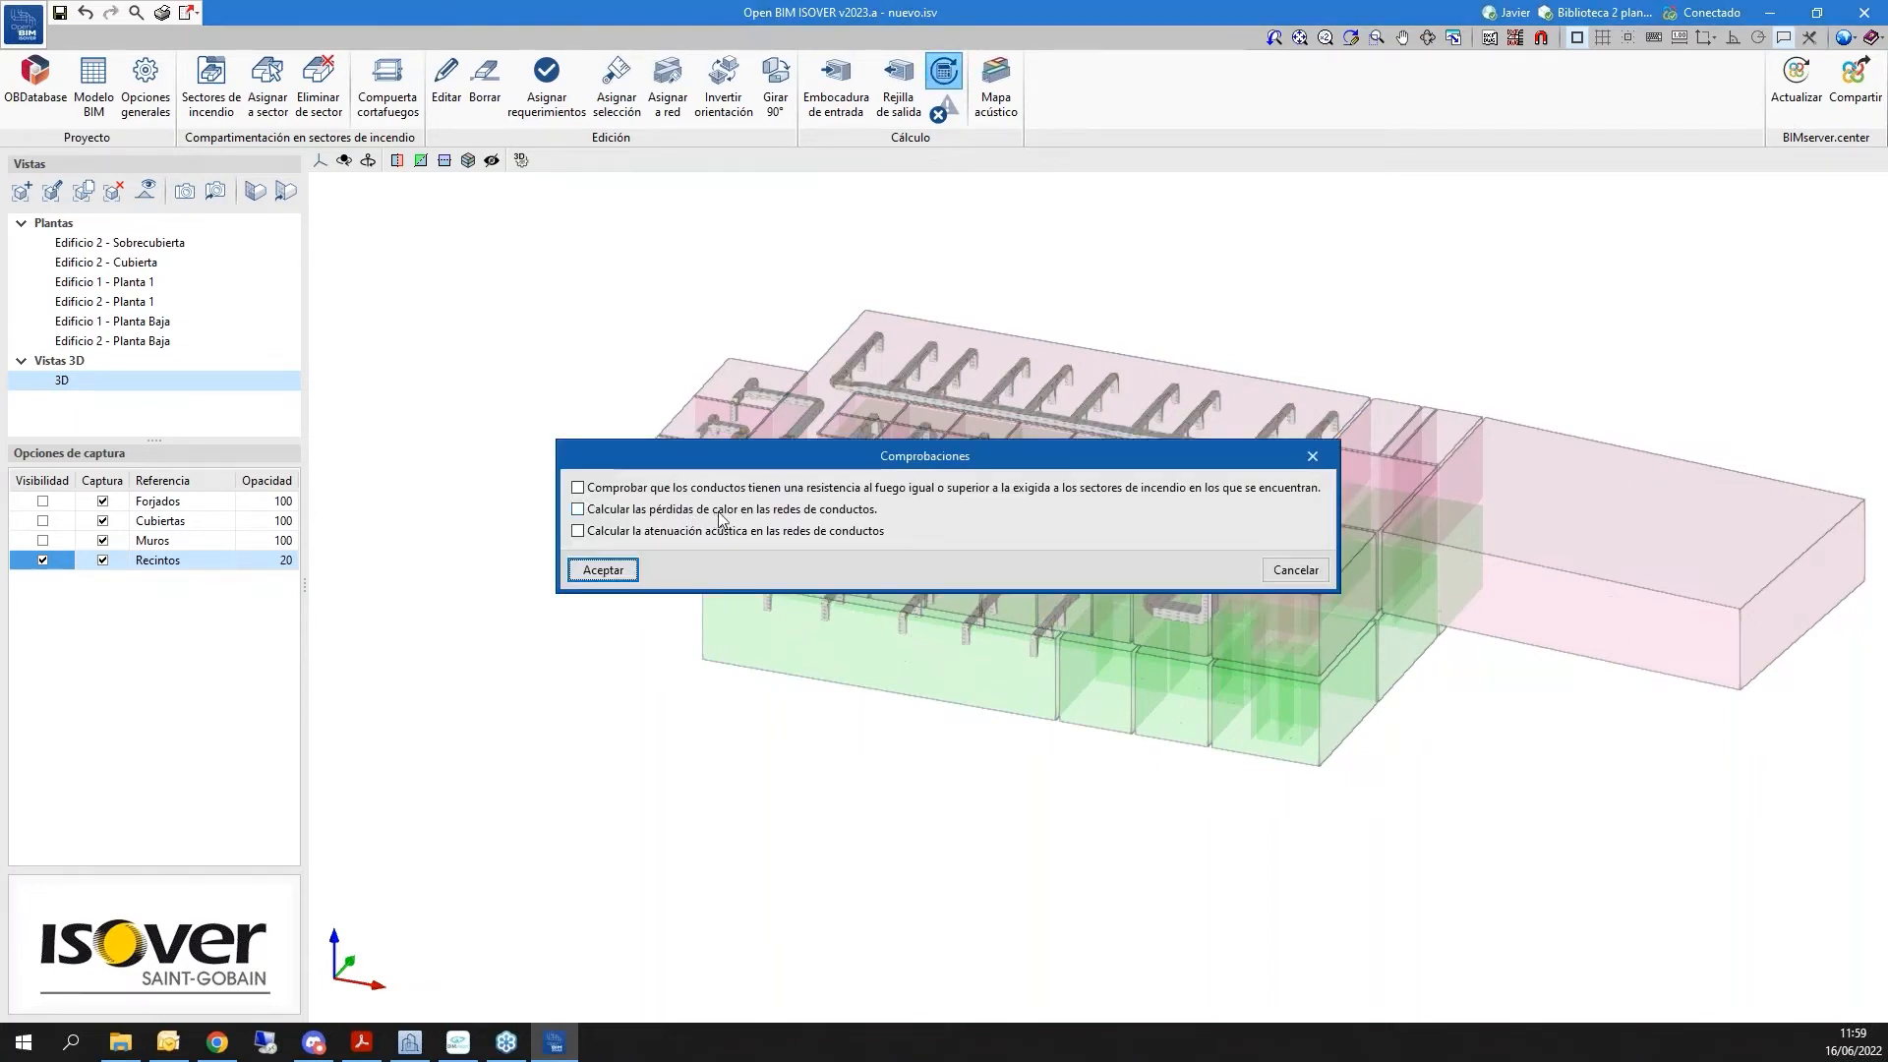
click(680, 489)
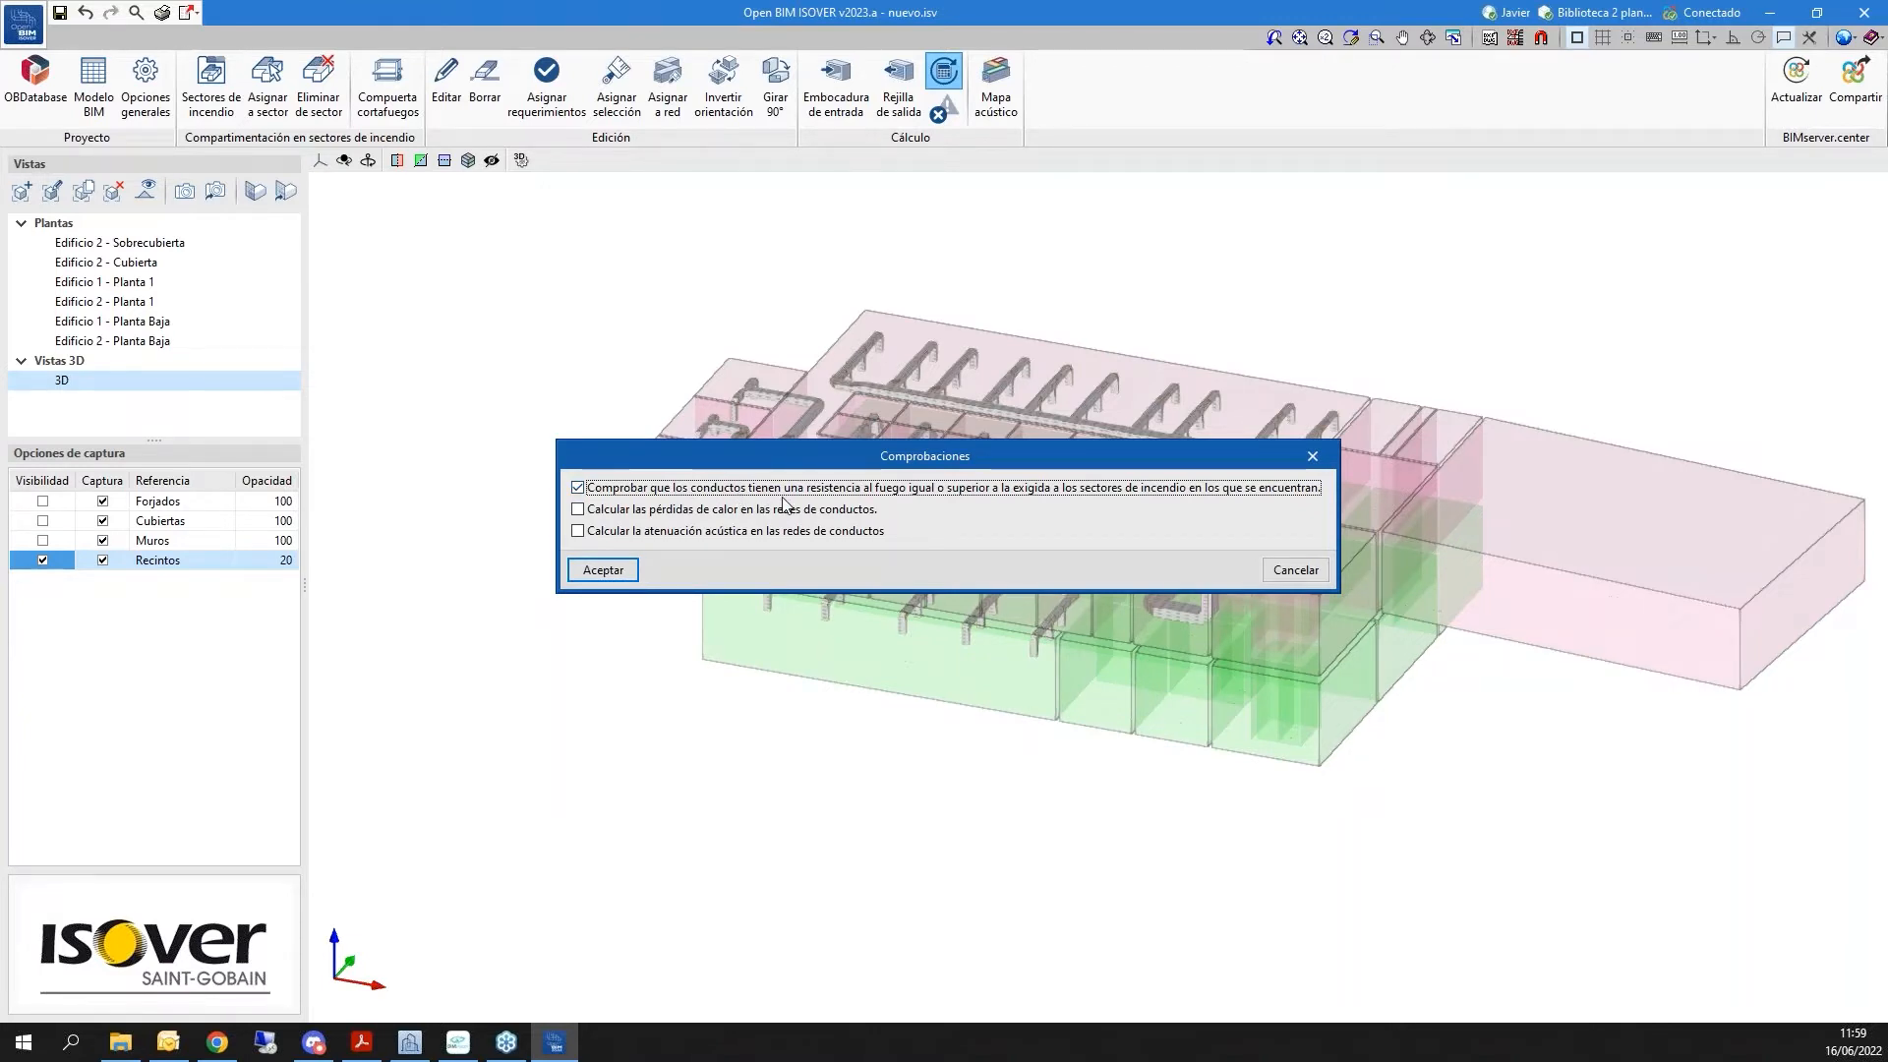
click(604, 570)
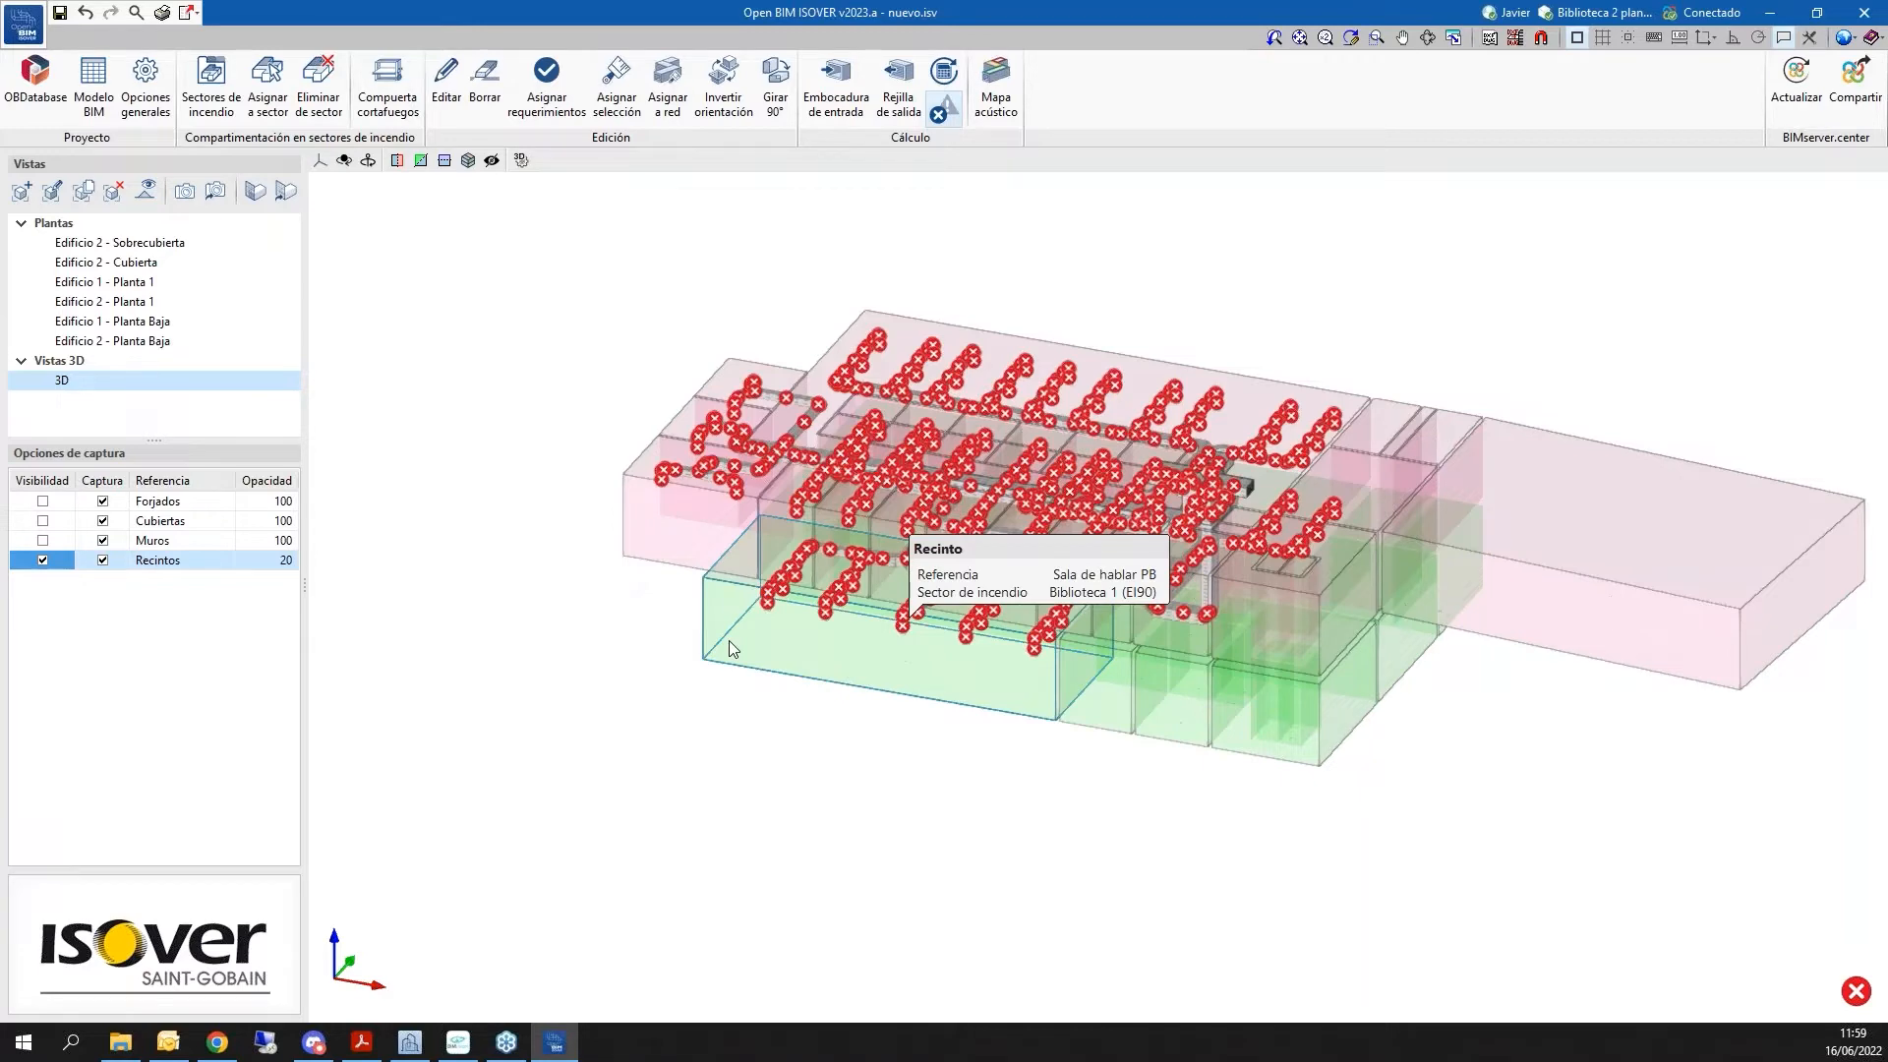
Hide the rooms (Recintos) in the 3D view and inspect the checked duct network up close
click(43, 561)
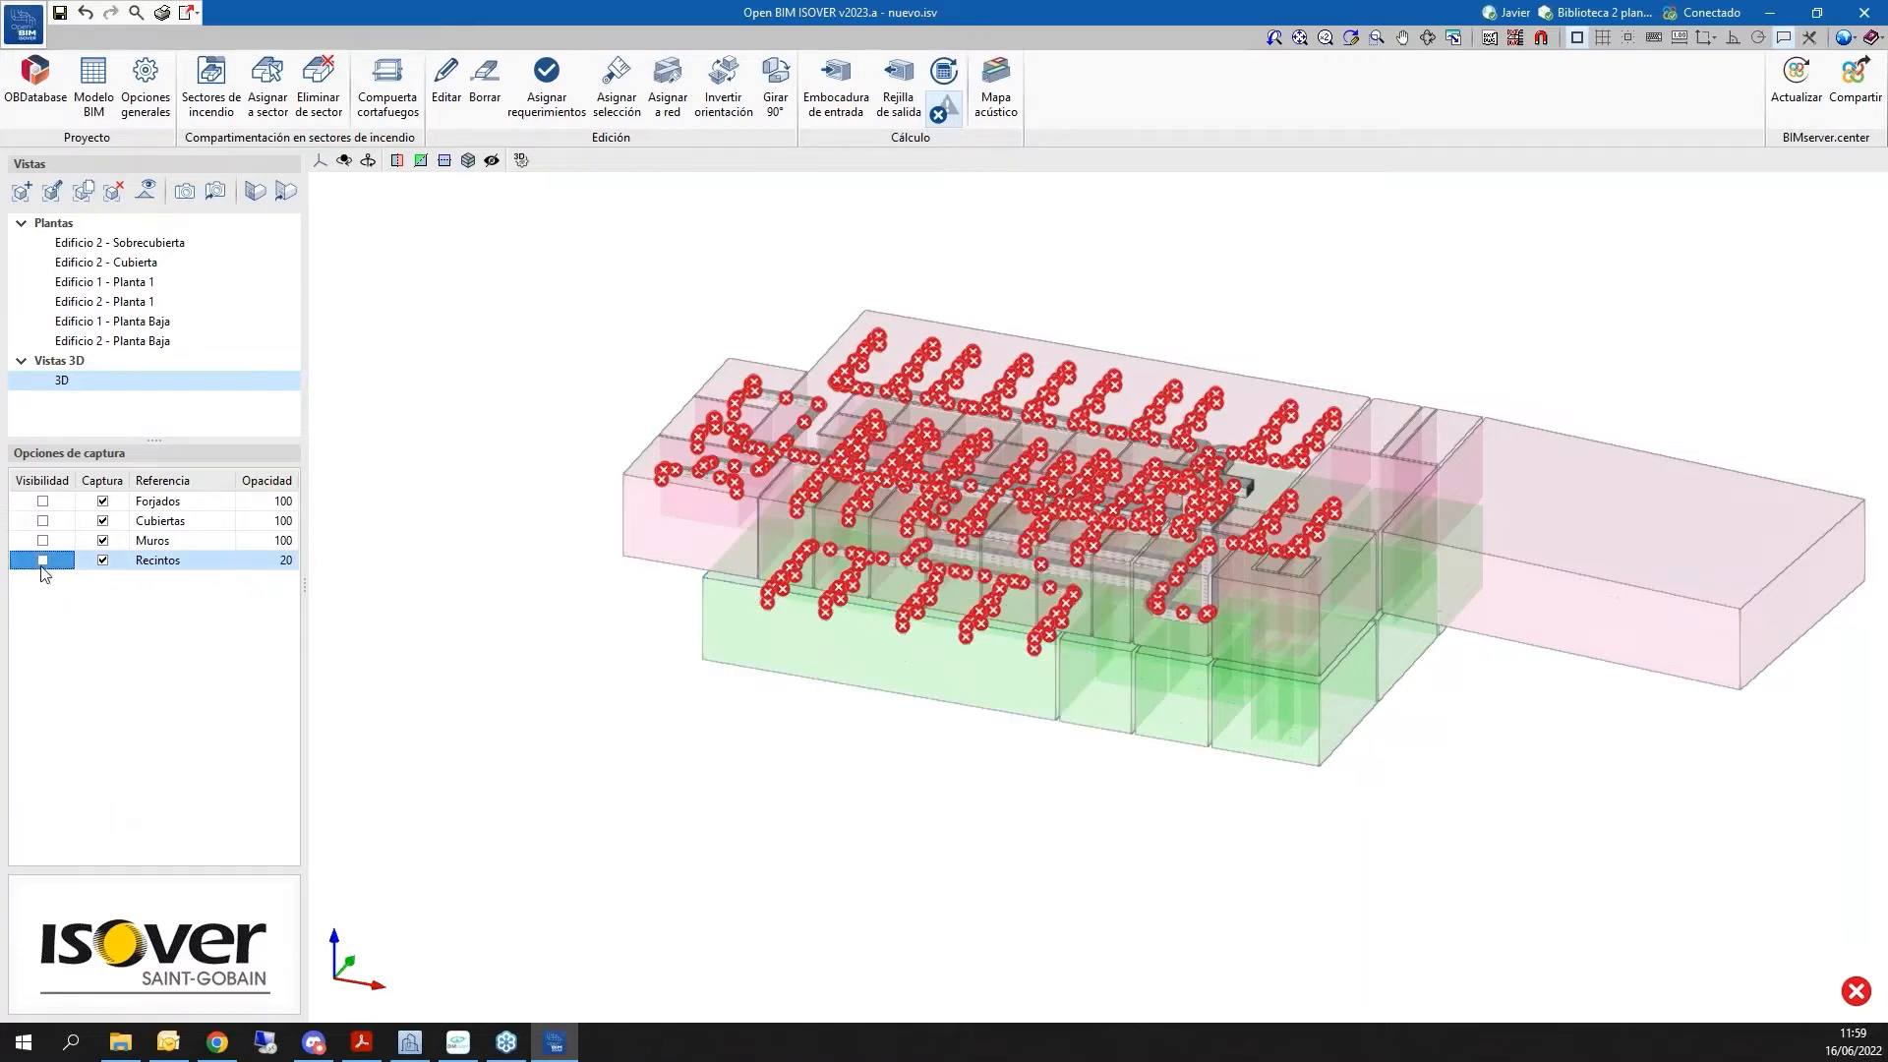
scroll(1089, 408, up, 3)
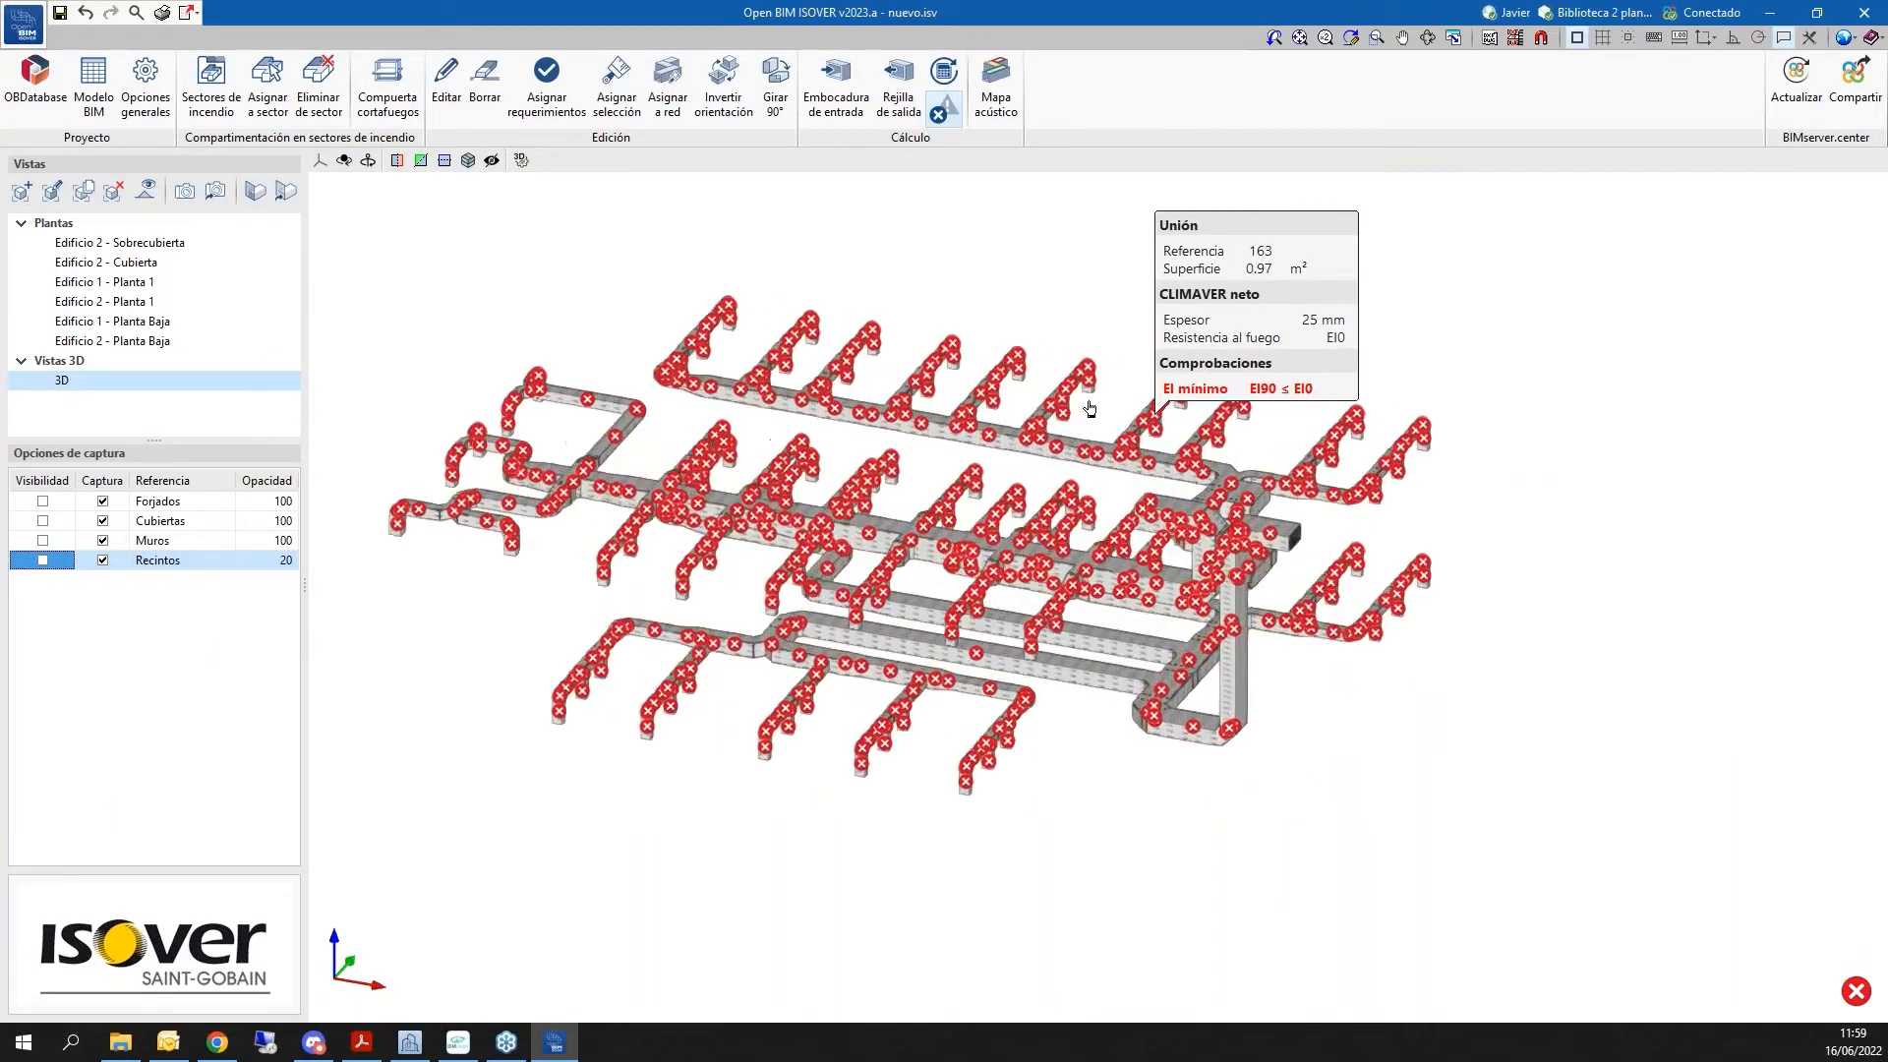
scroll(1086, 413, up, 6)
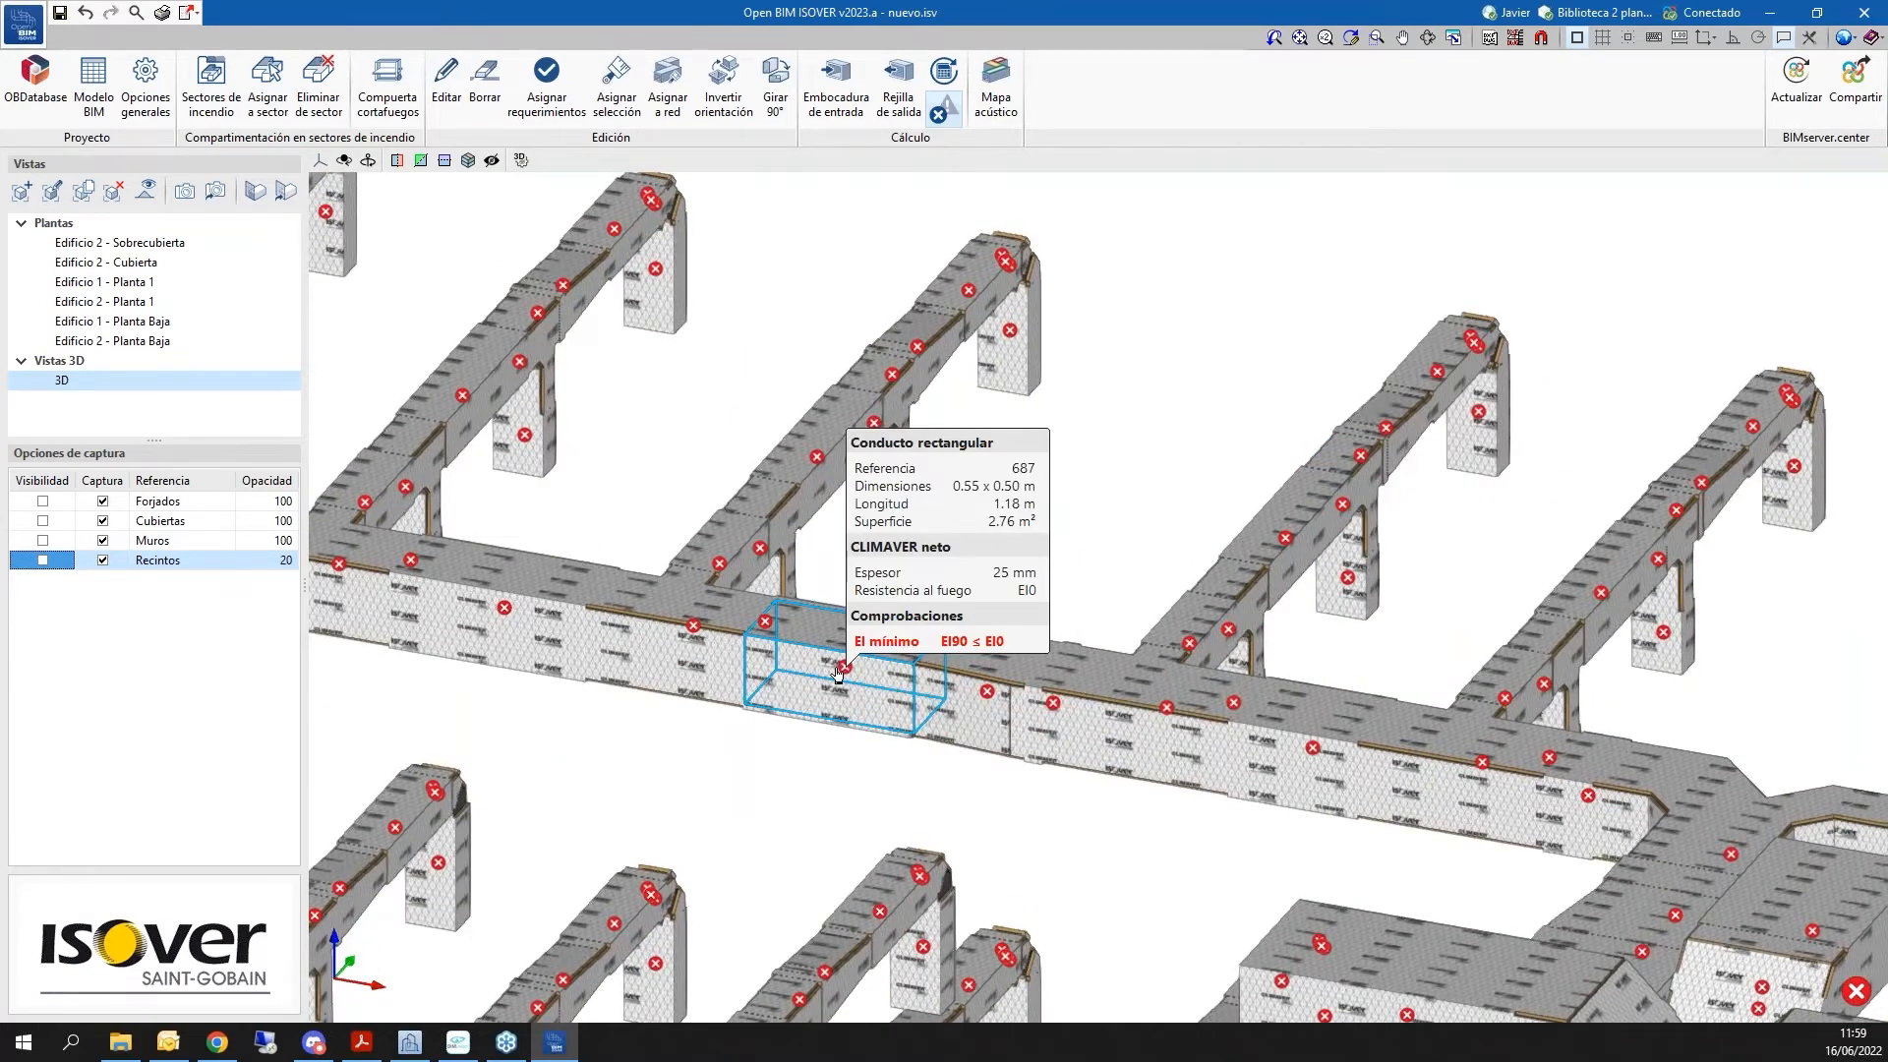
Assign the ULTIMATE Protect Slab 4.0/4.0 Alu1 material to rectangular duct 687 and inspect its fire resistance check
click(838, 674)
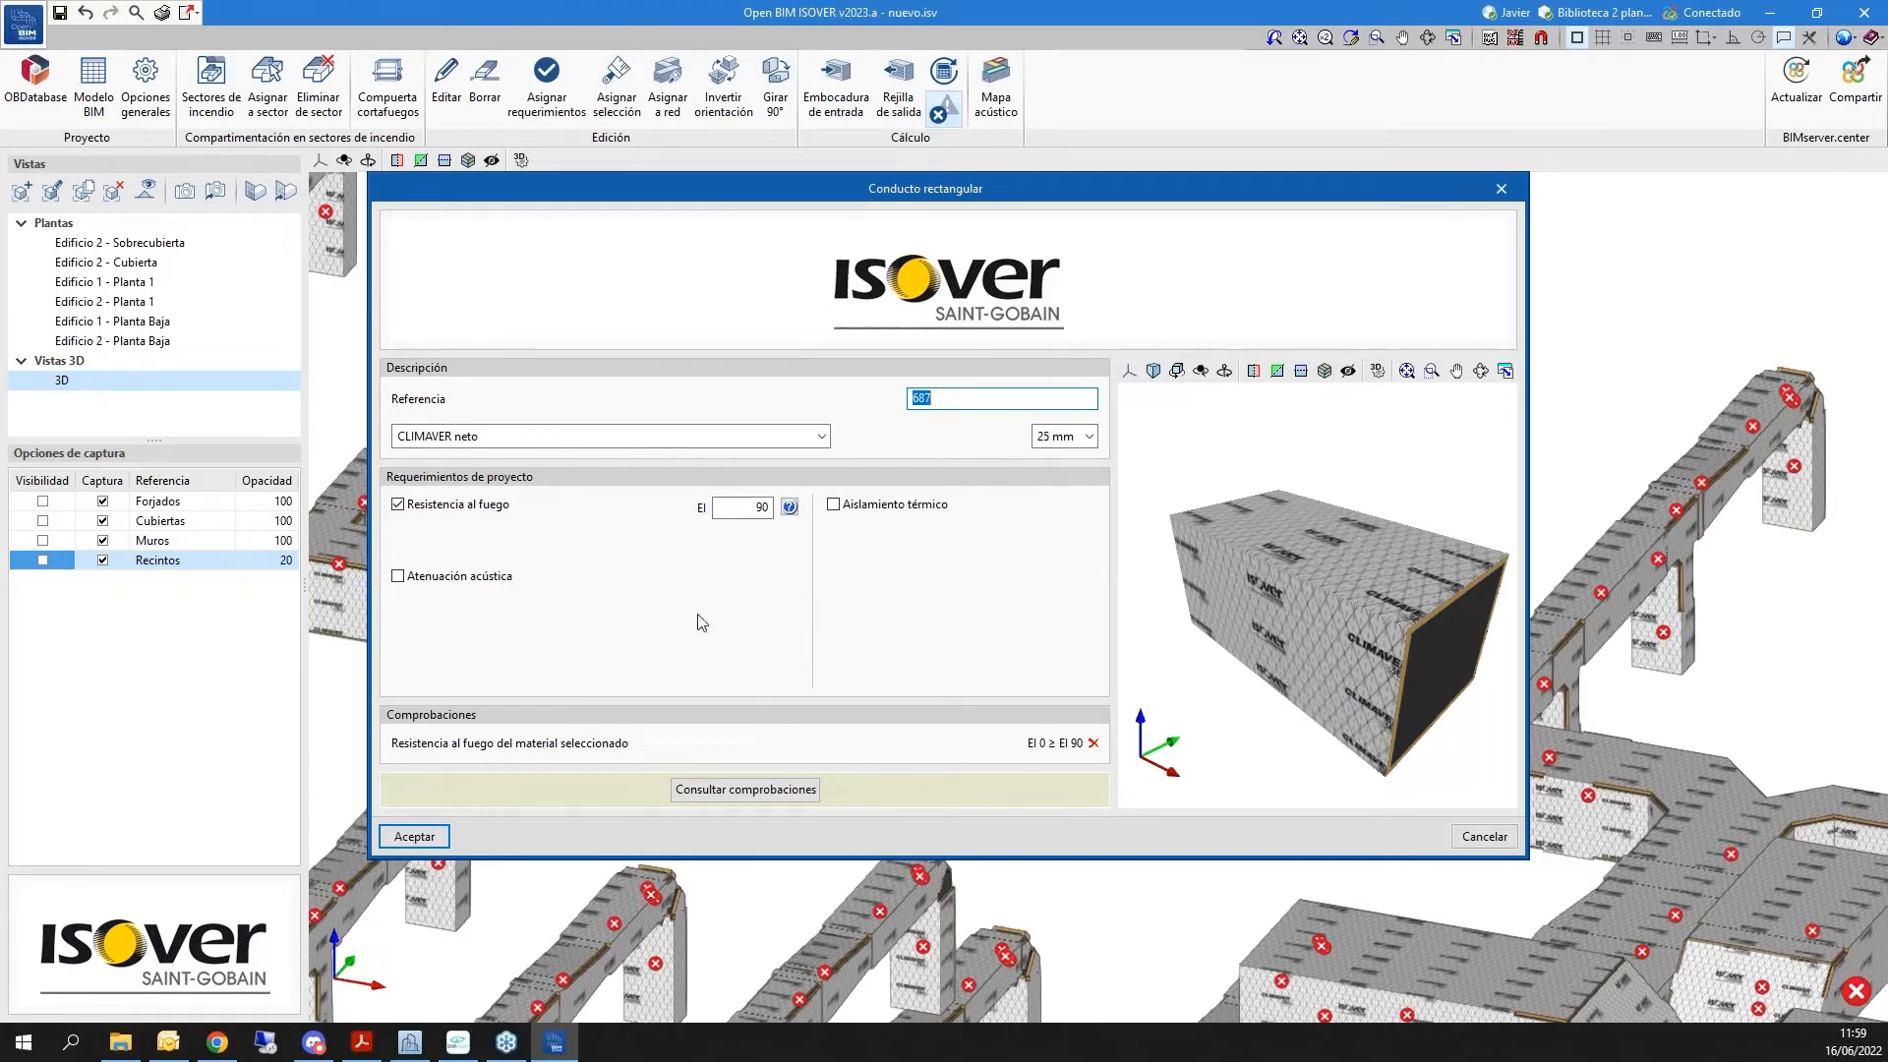
click(821, 436)
scroll(609, 551, down, 3)
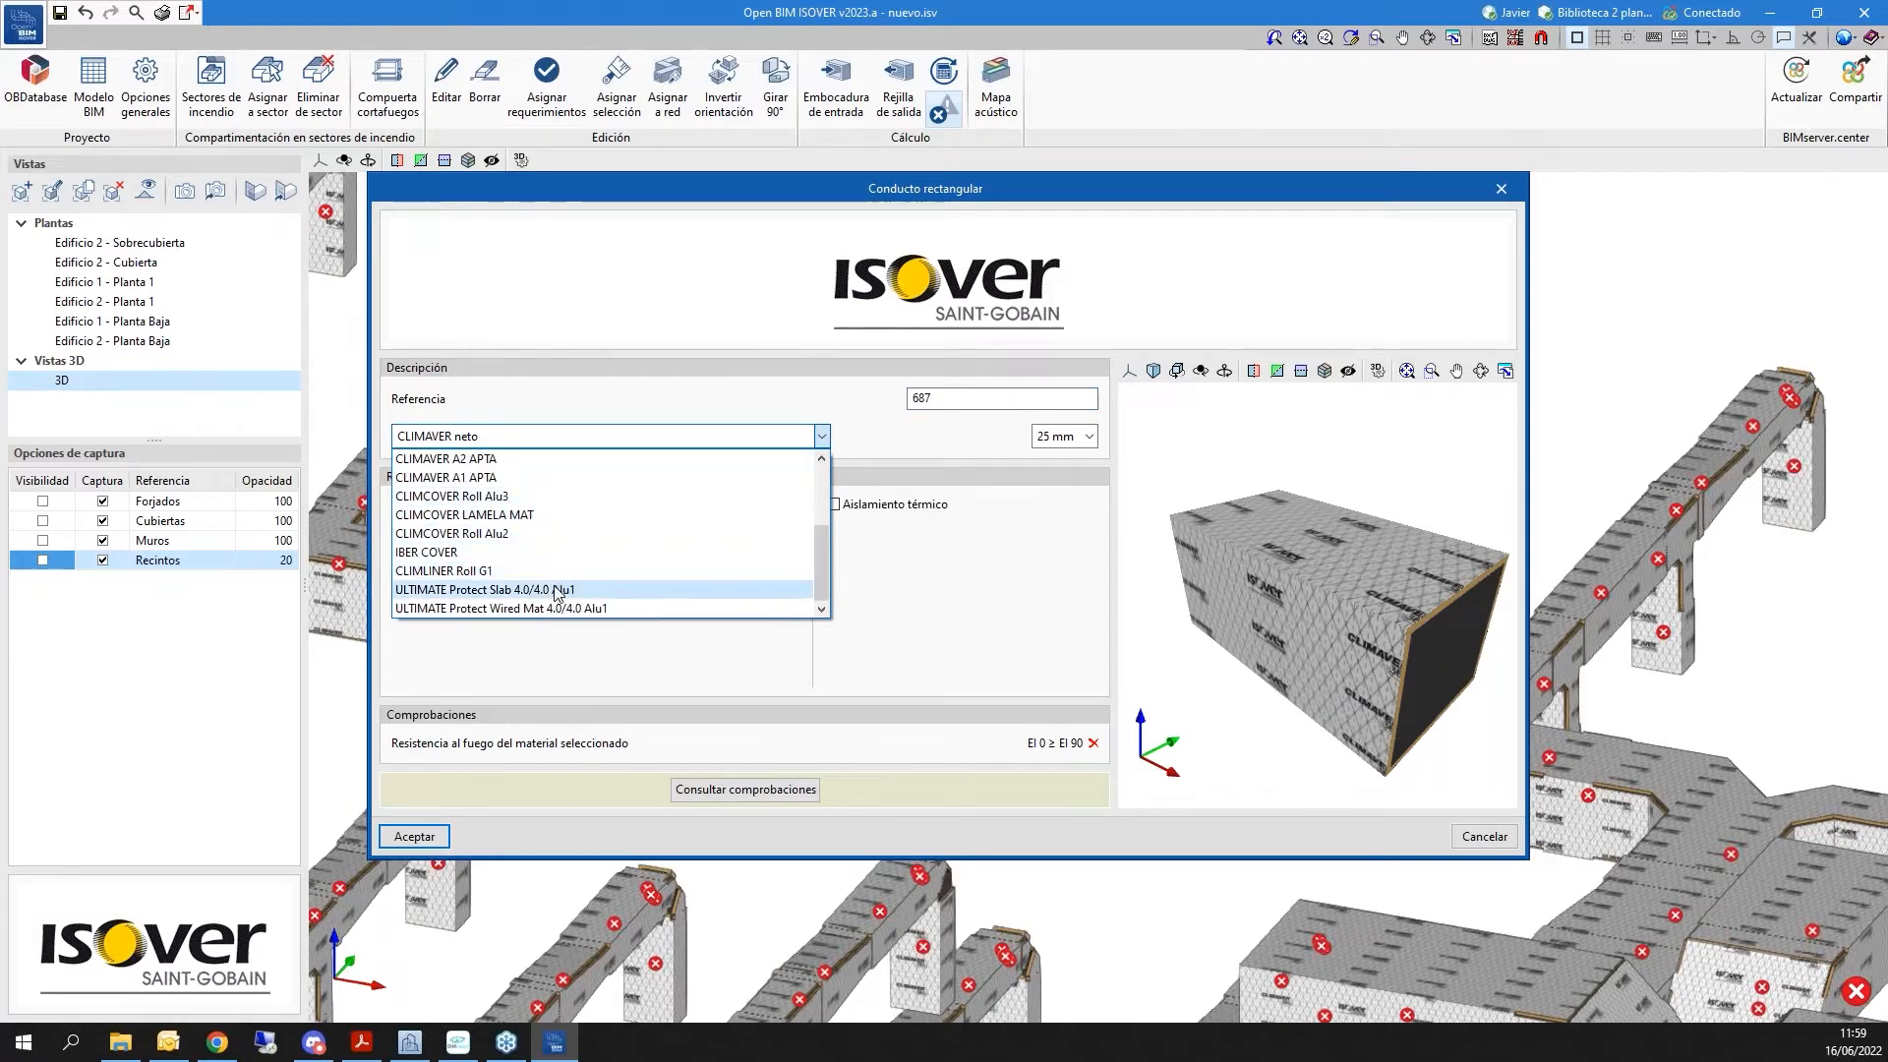
click(558, 590)
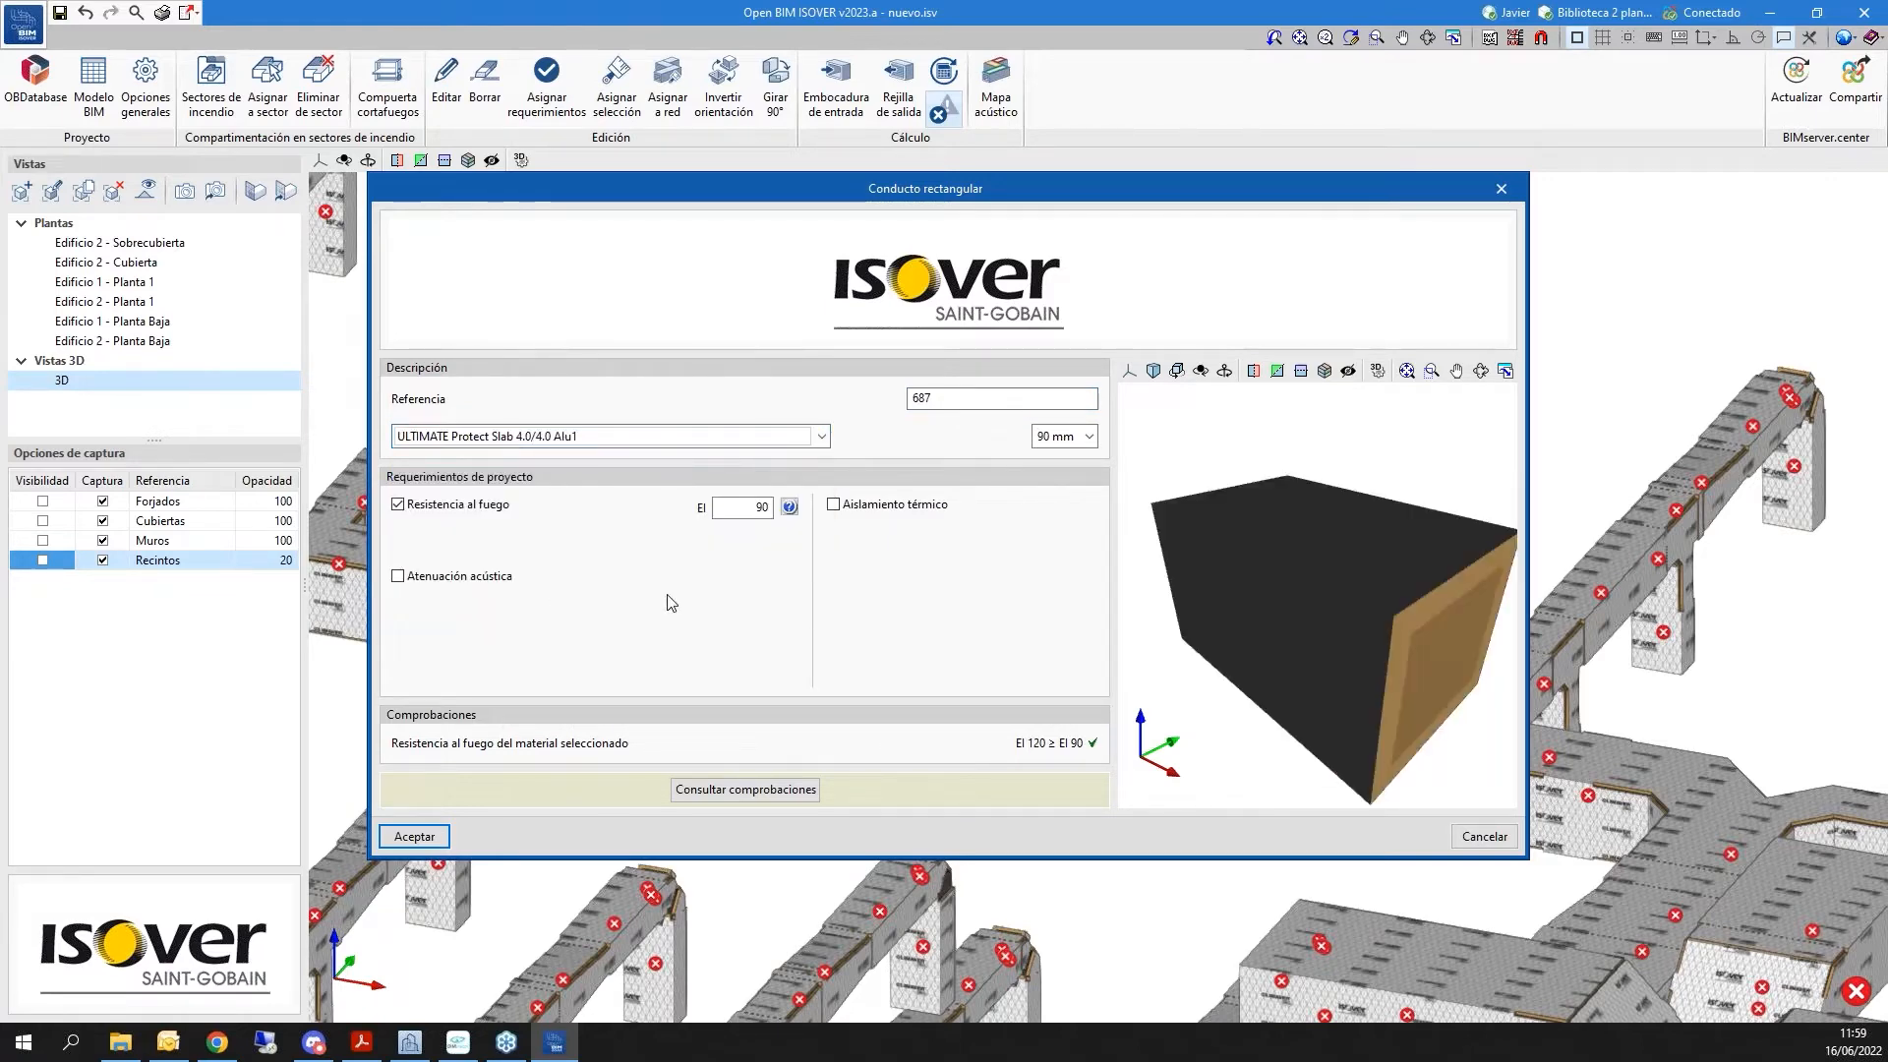
click(414, 836)
mouse_move(824, 655)
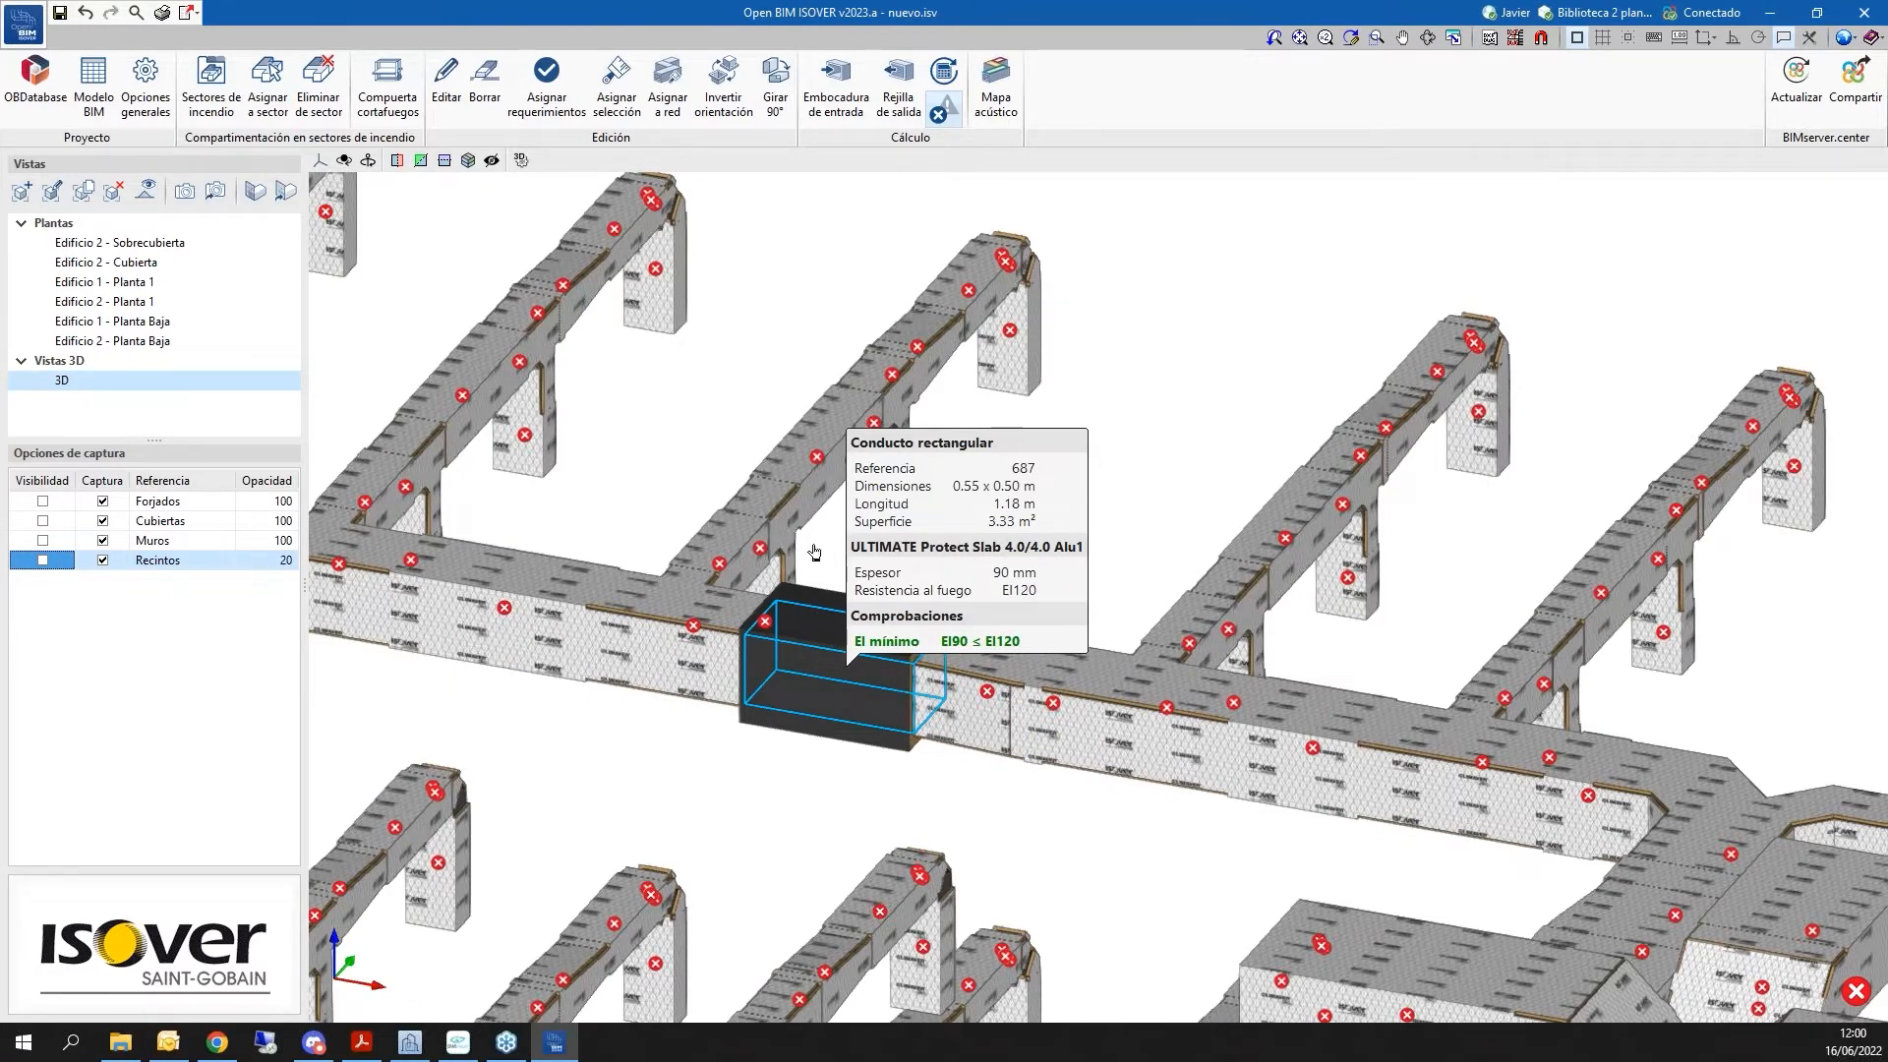
Return rectangular duct 687 to the CLIMAVER neto material and accept the change
click(878, 692)
click(688, 437)
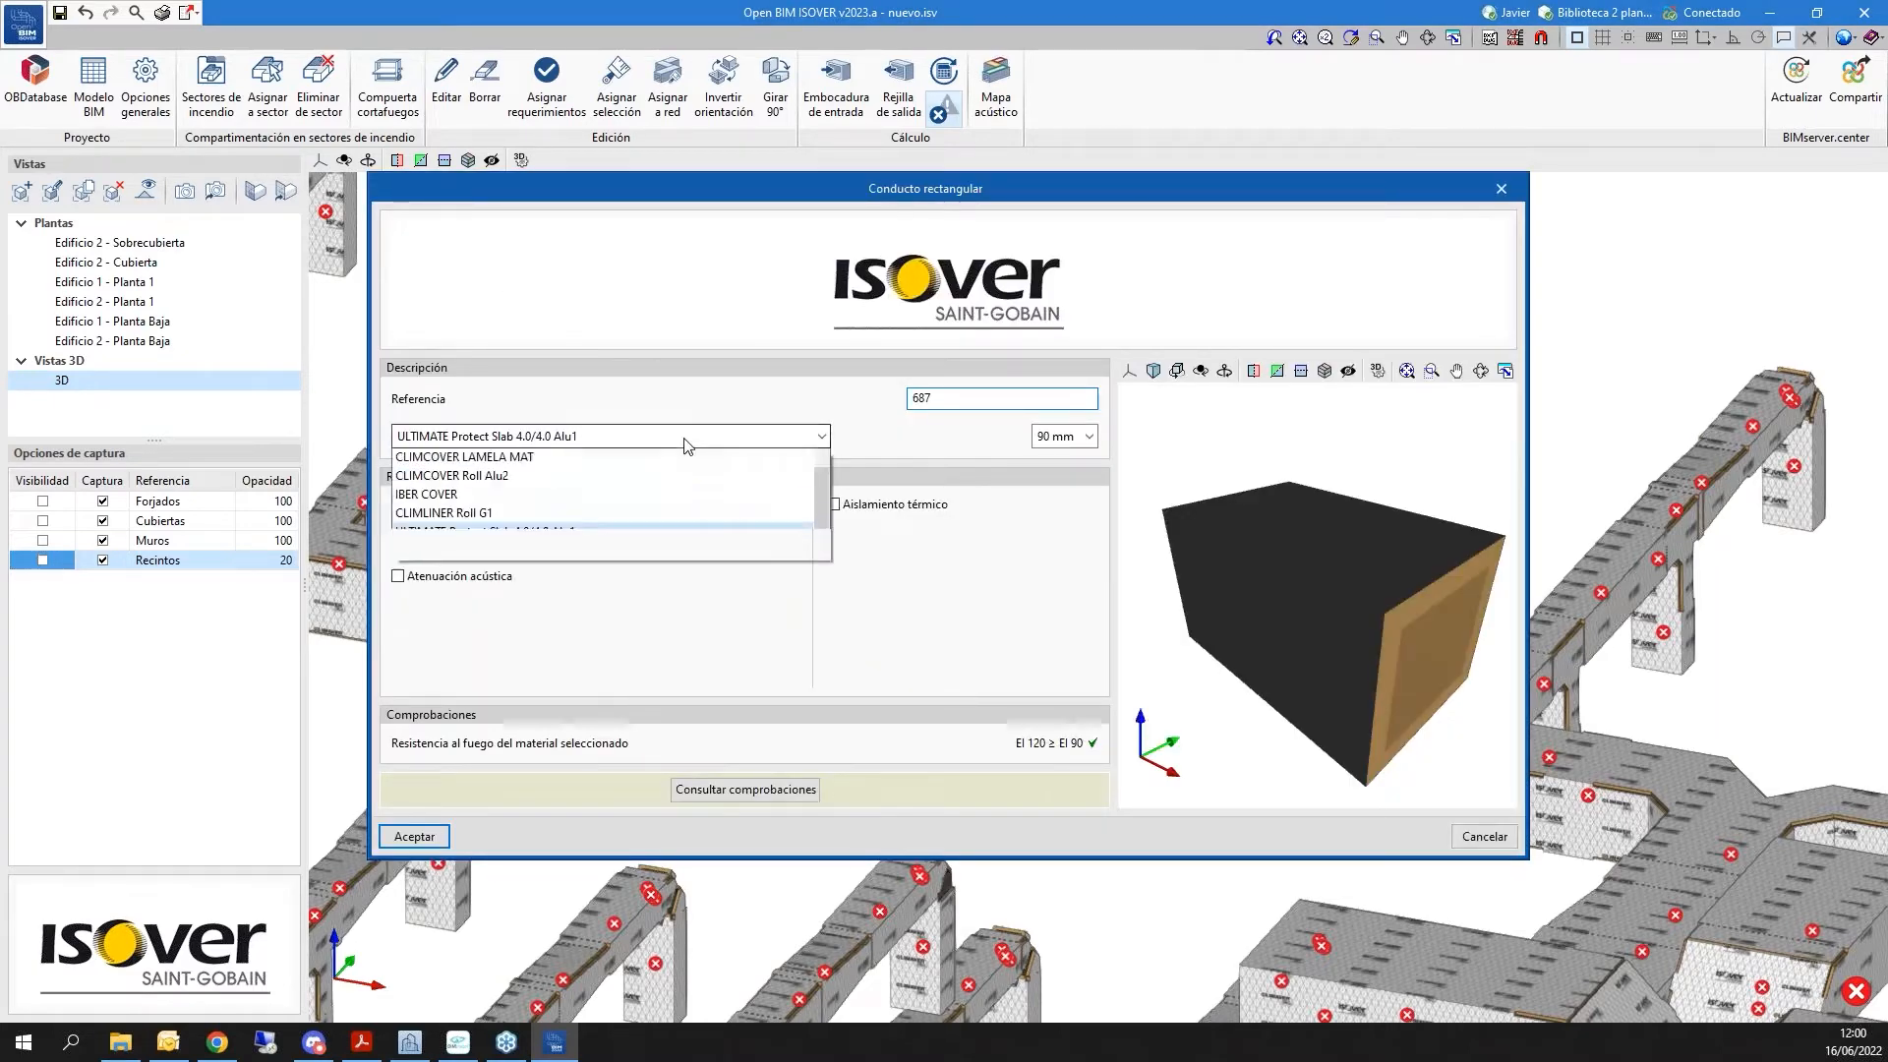
scroll(682, 518, up, 5)
click(463, 457)
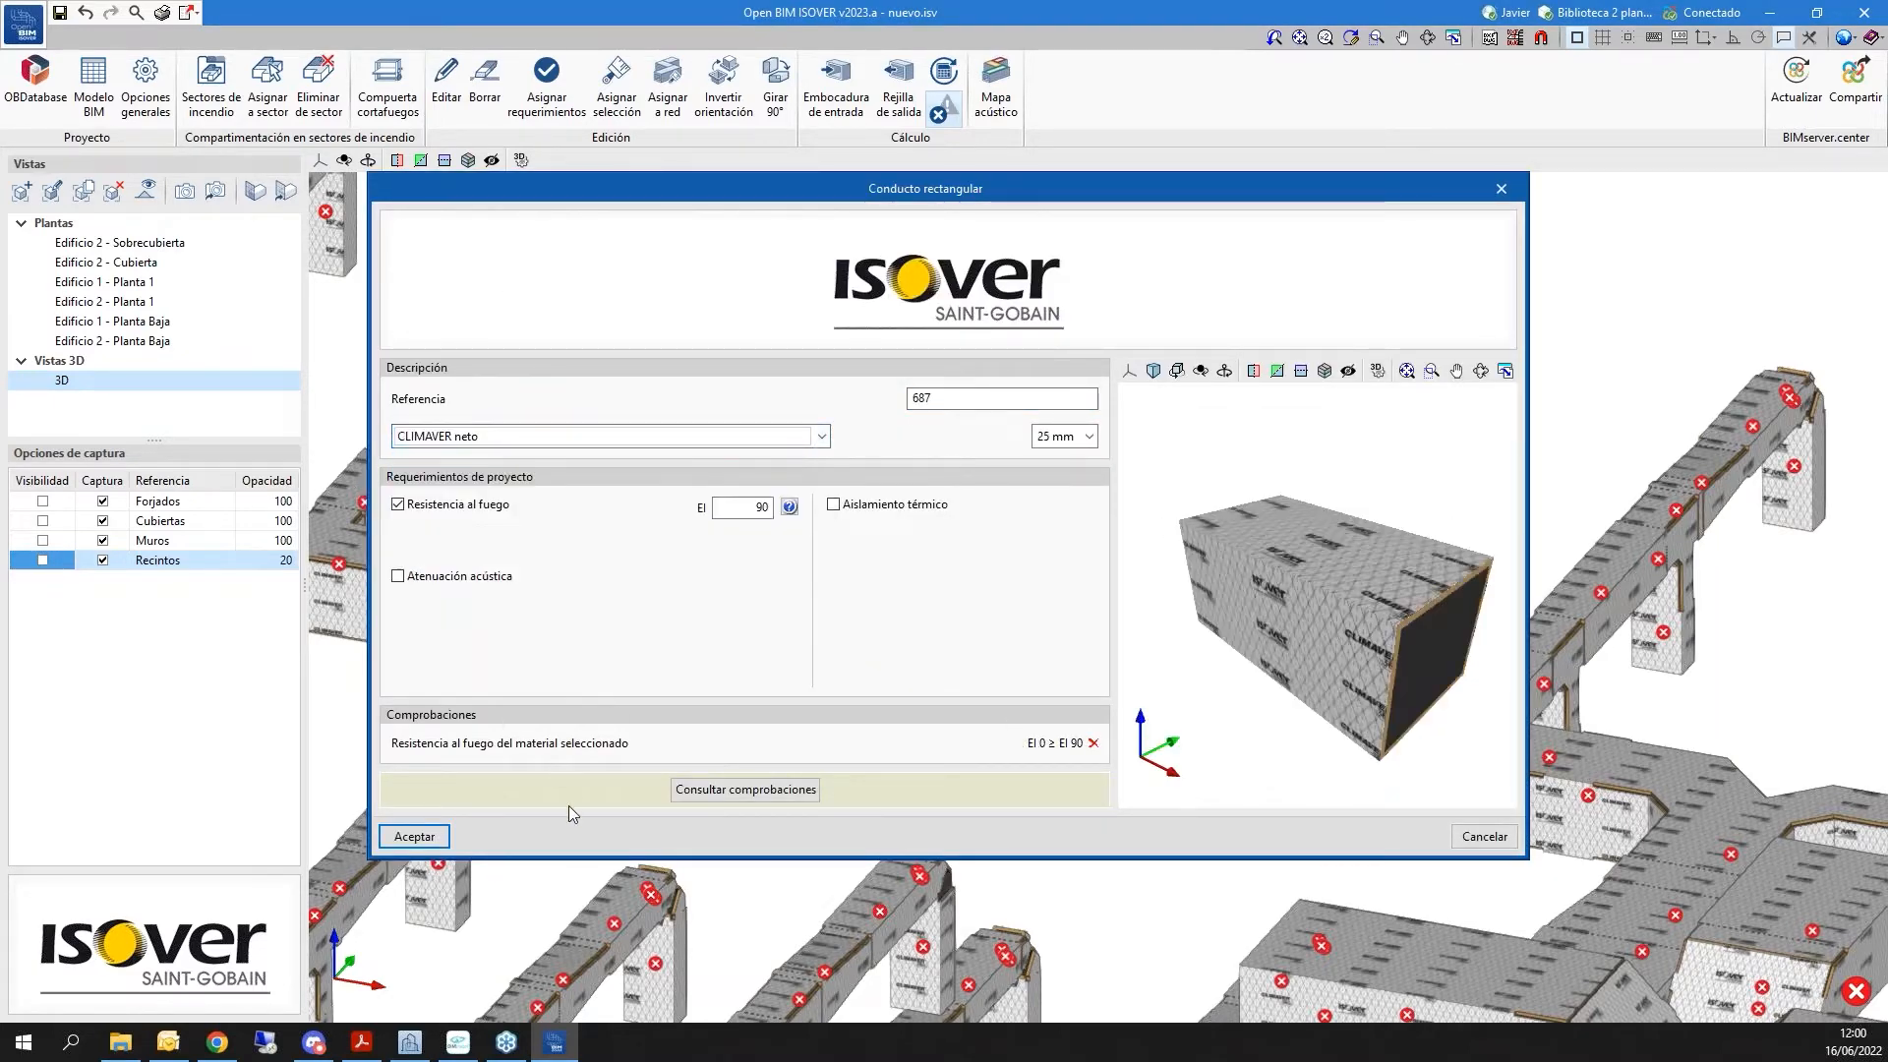
click(414, 836)
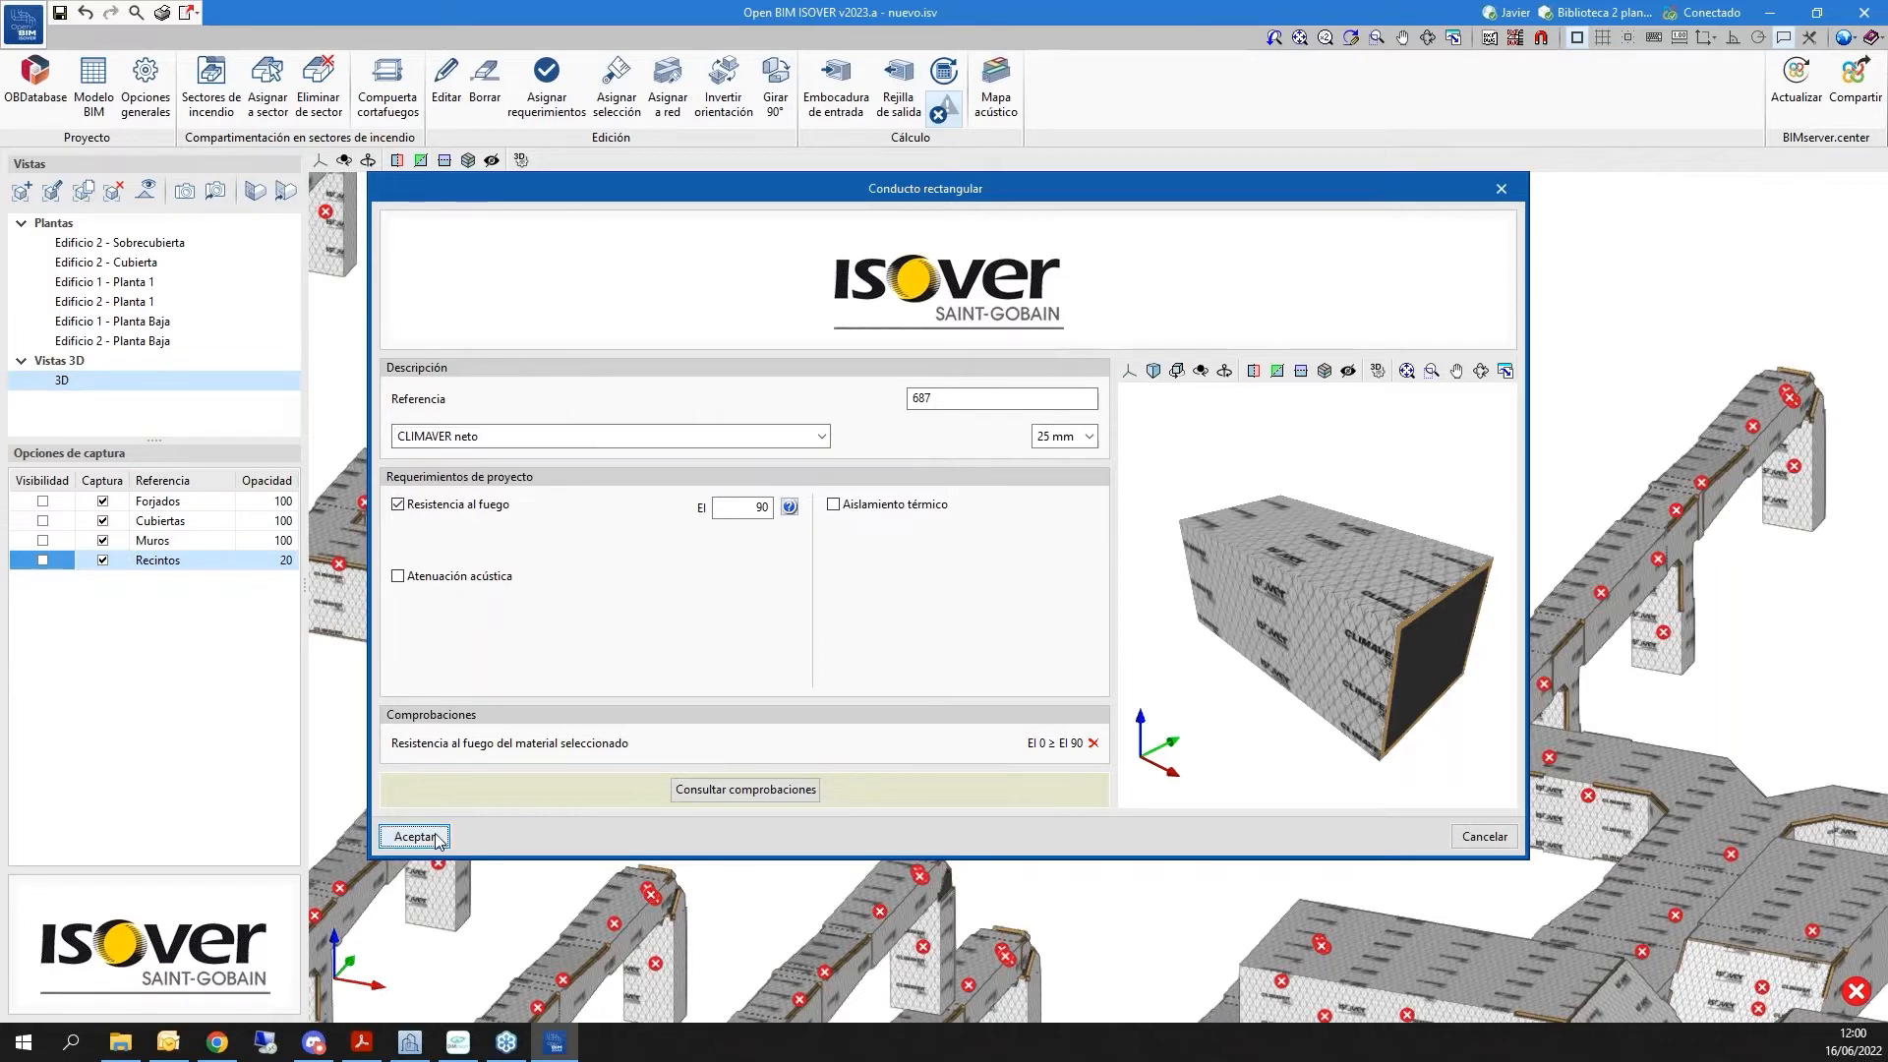
Start inserting fire dampers on the Edificio 2 - Cubierta (10.00 m) plane with a displacement of -0.25 m
scroll(874, 421, down, 10)
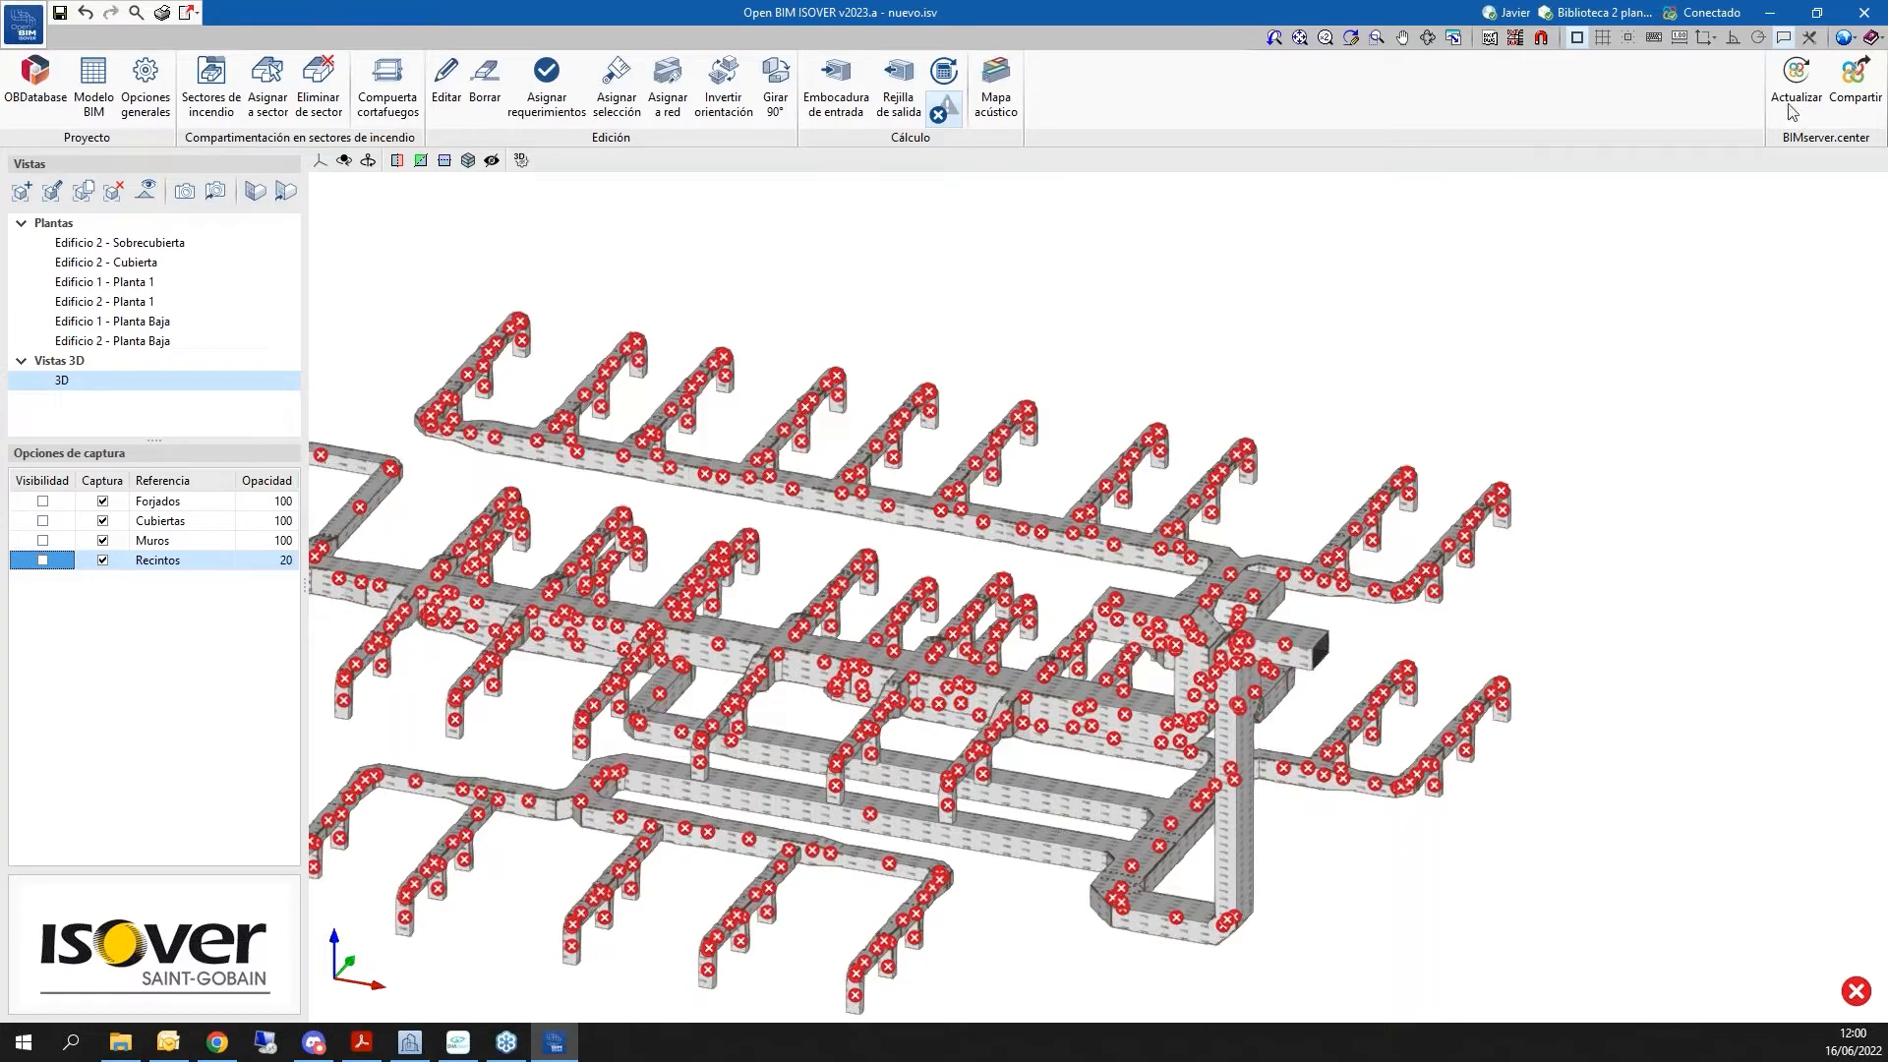
click(396, 103)
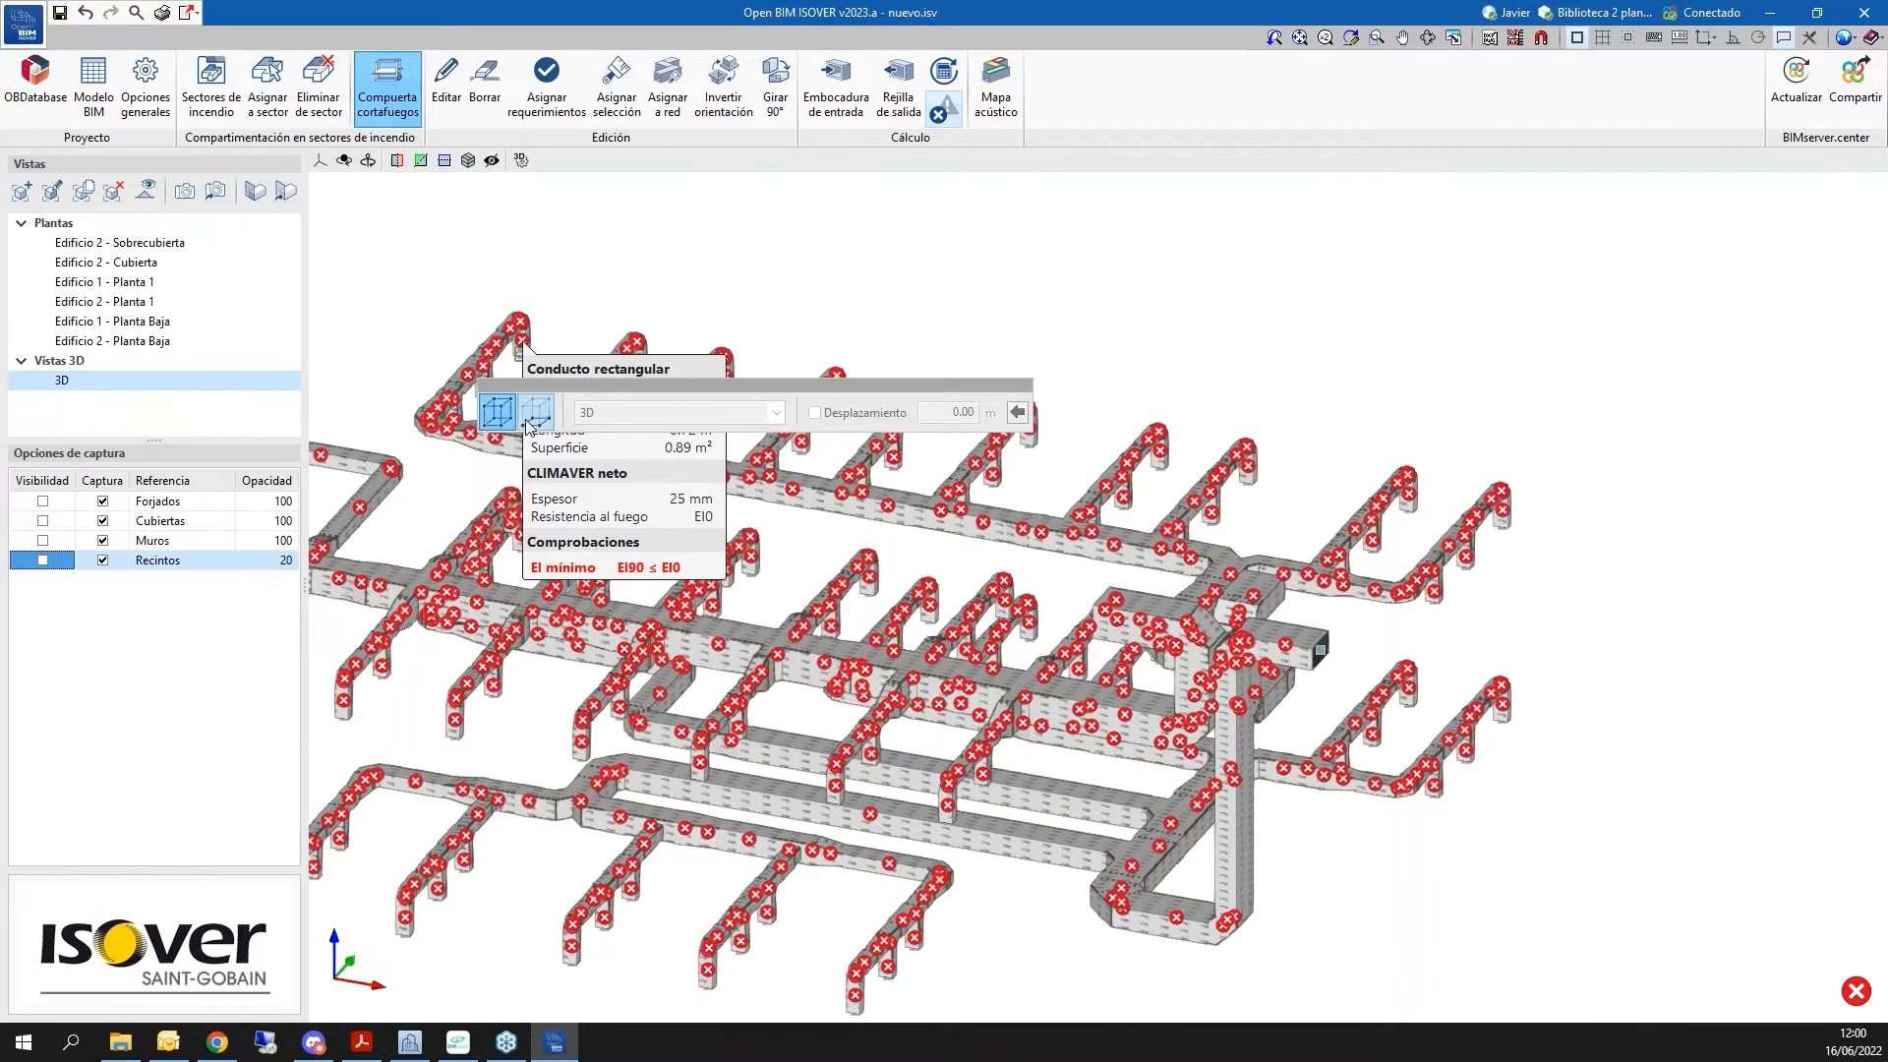
drag(610, 381, 534, 382)
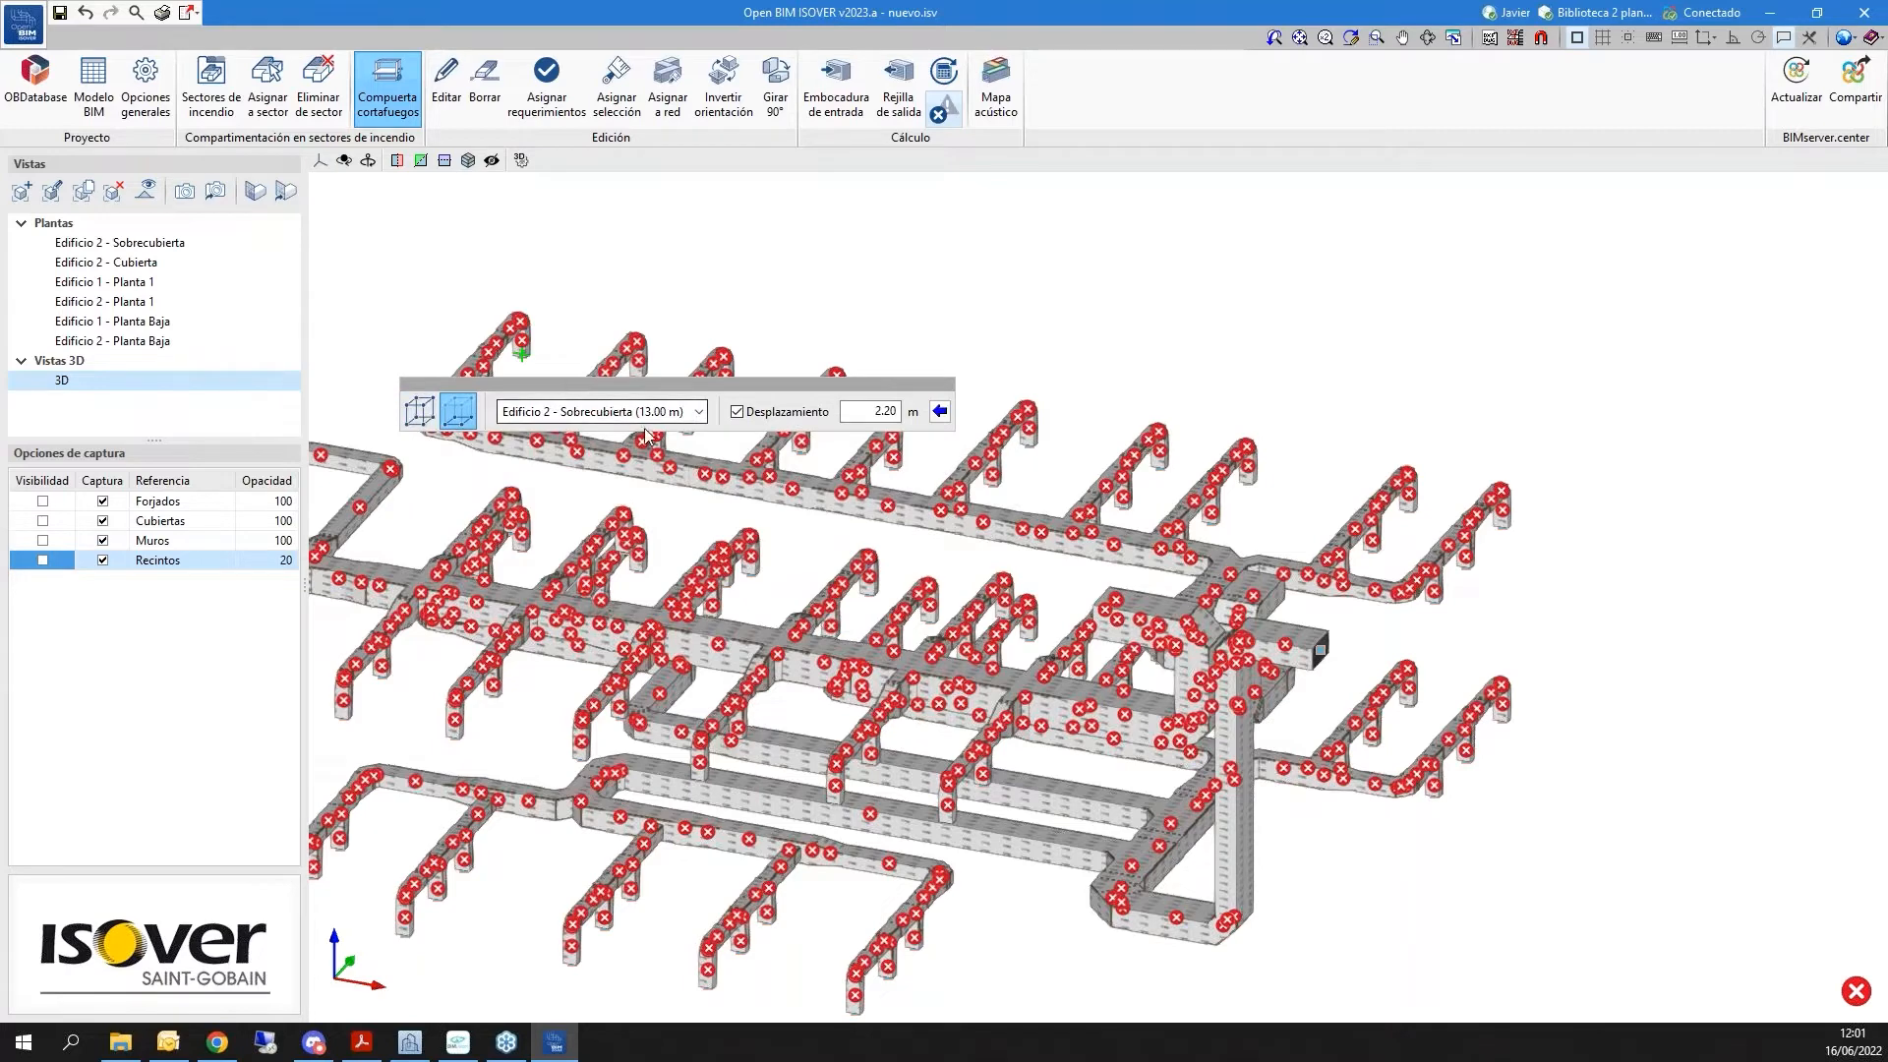
click(629, 411)
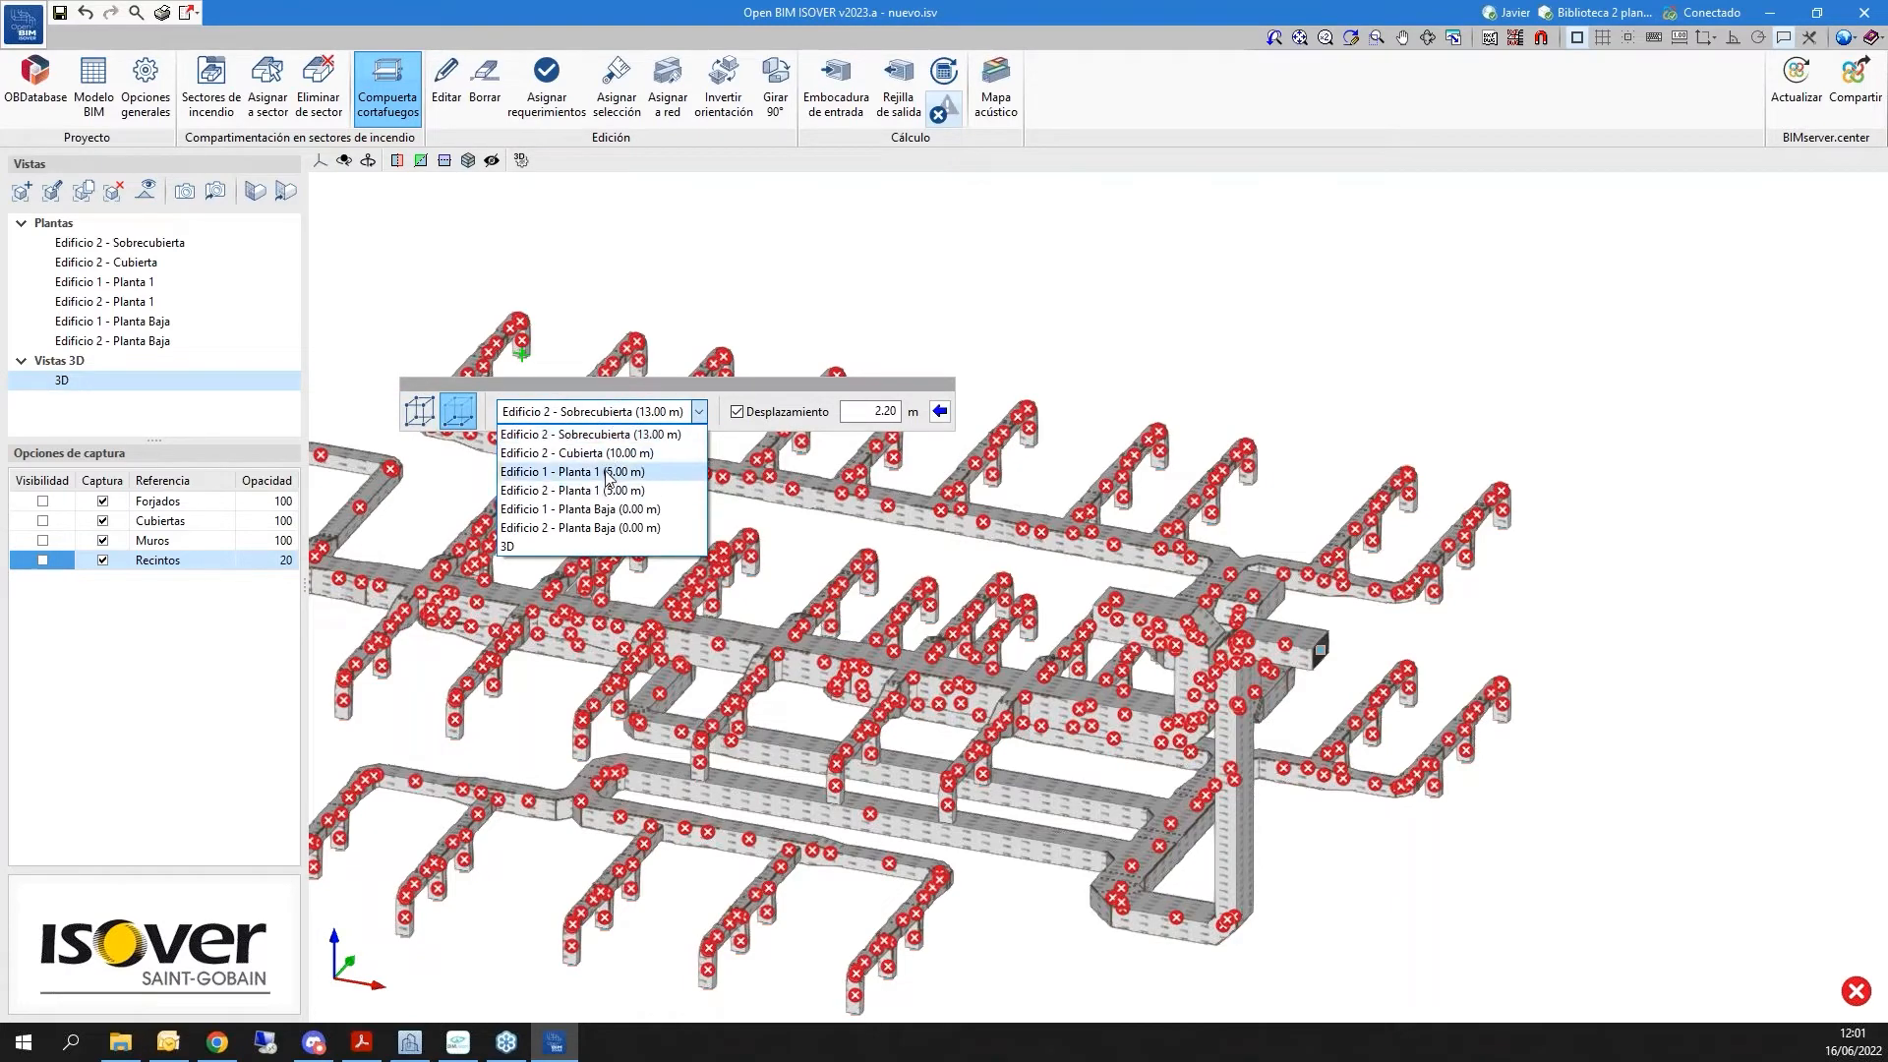
click(590, 453)
double_click(890, 411)
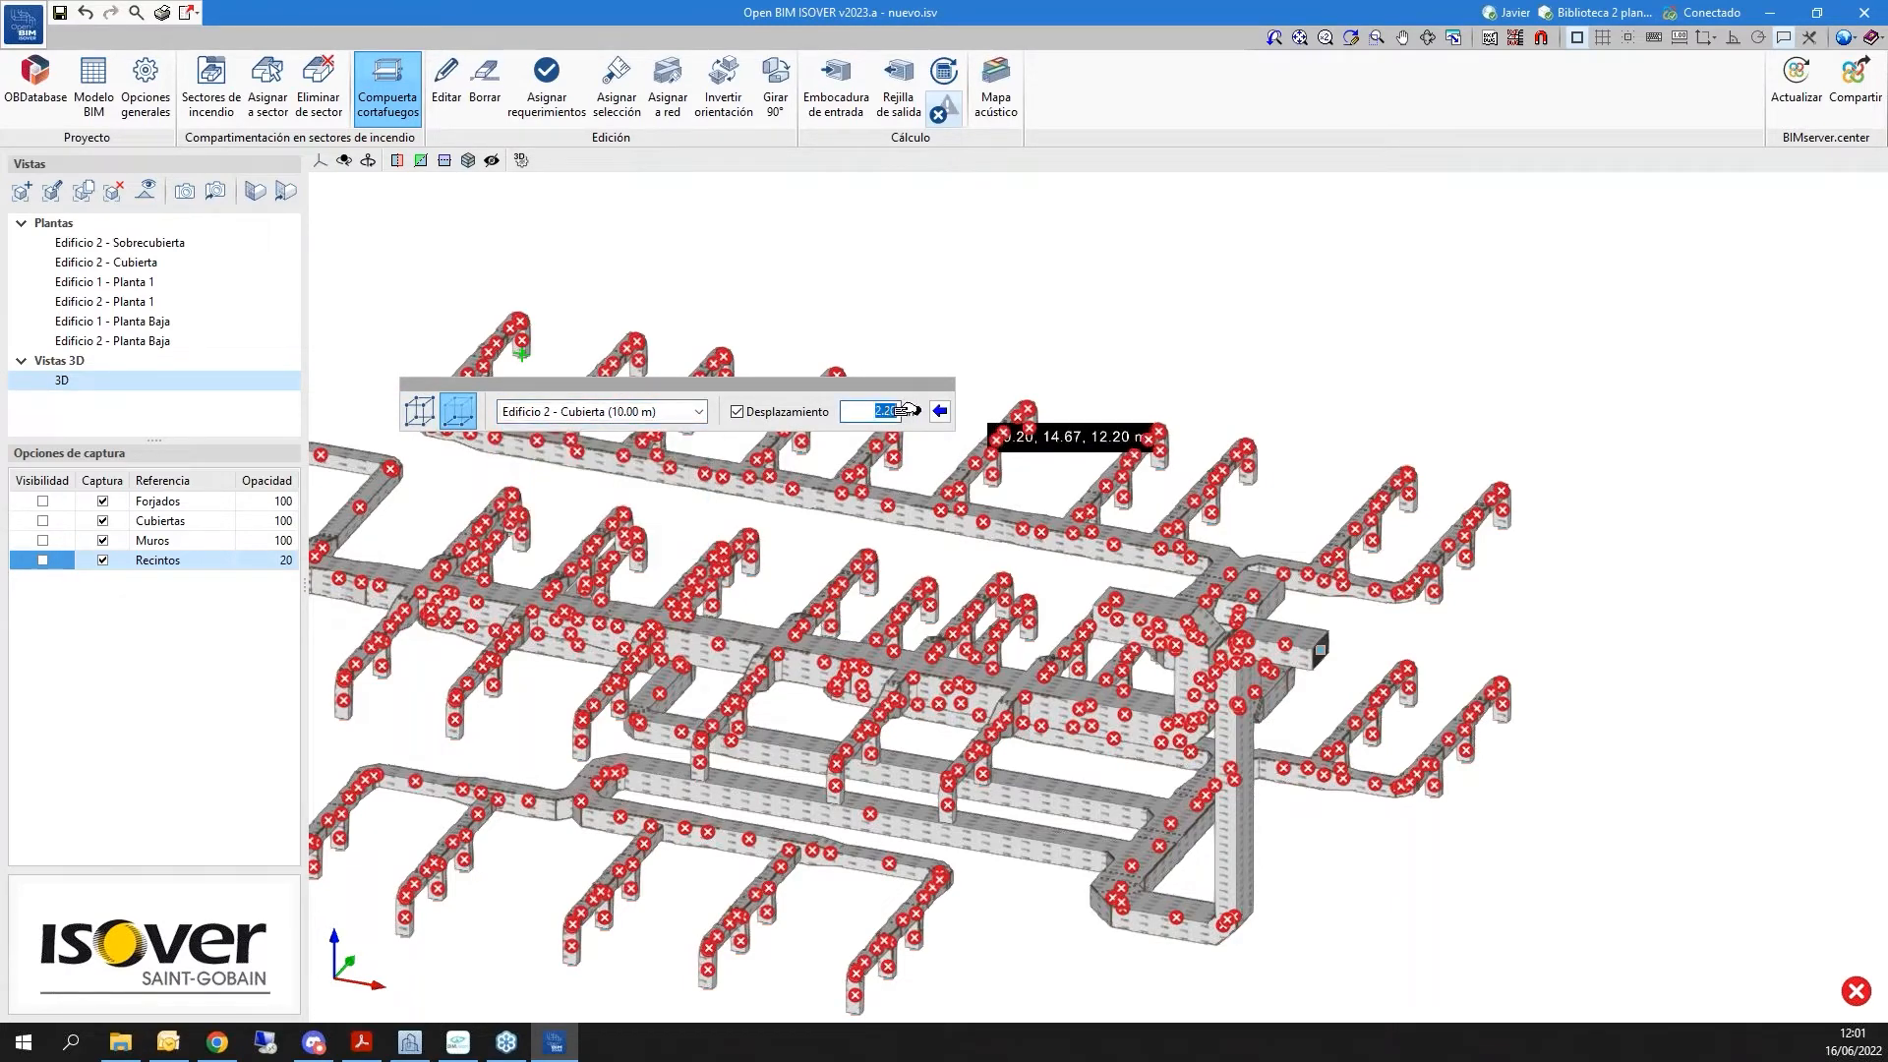
text(-0.25)
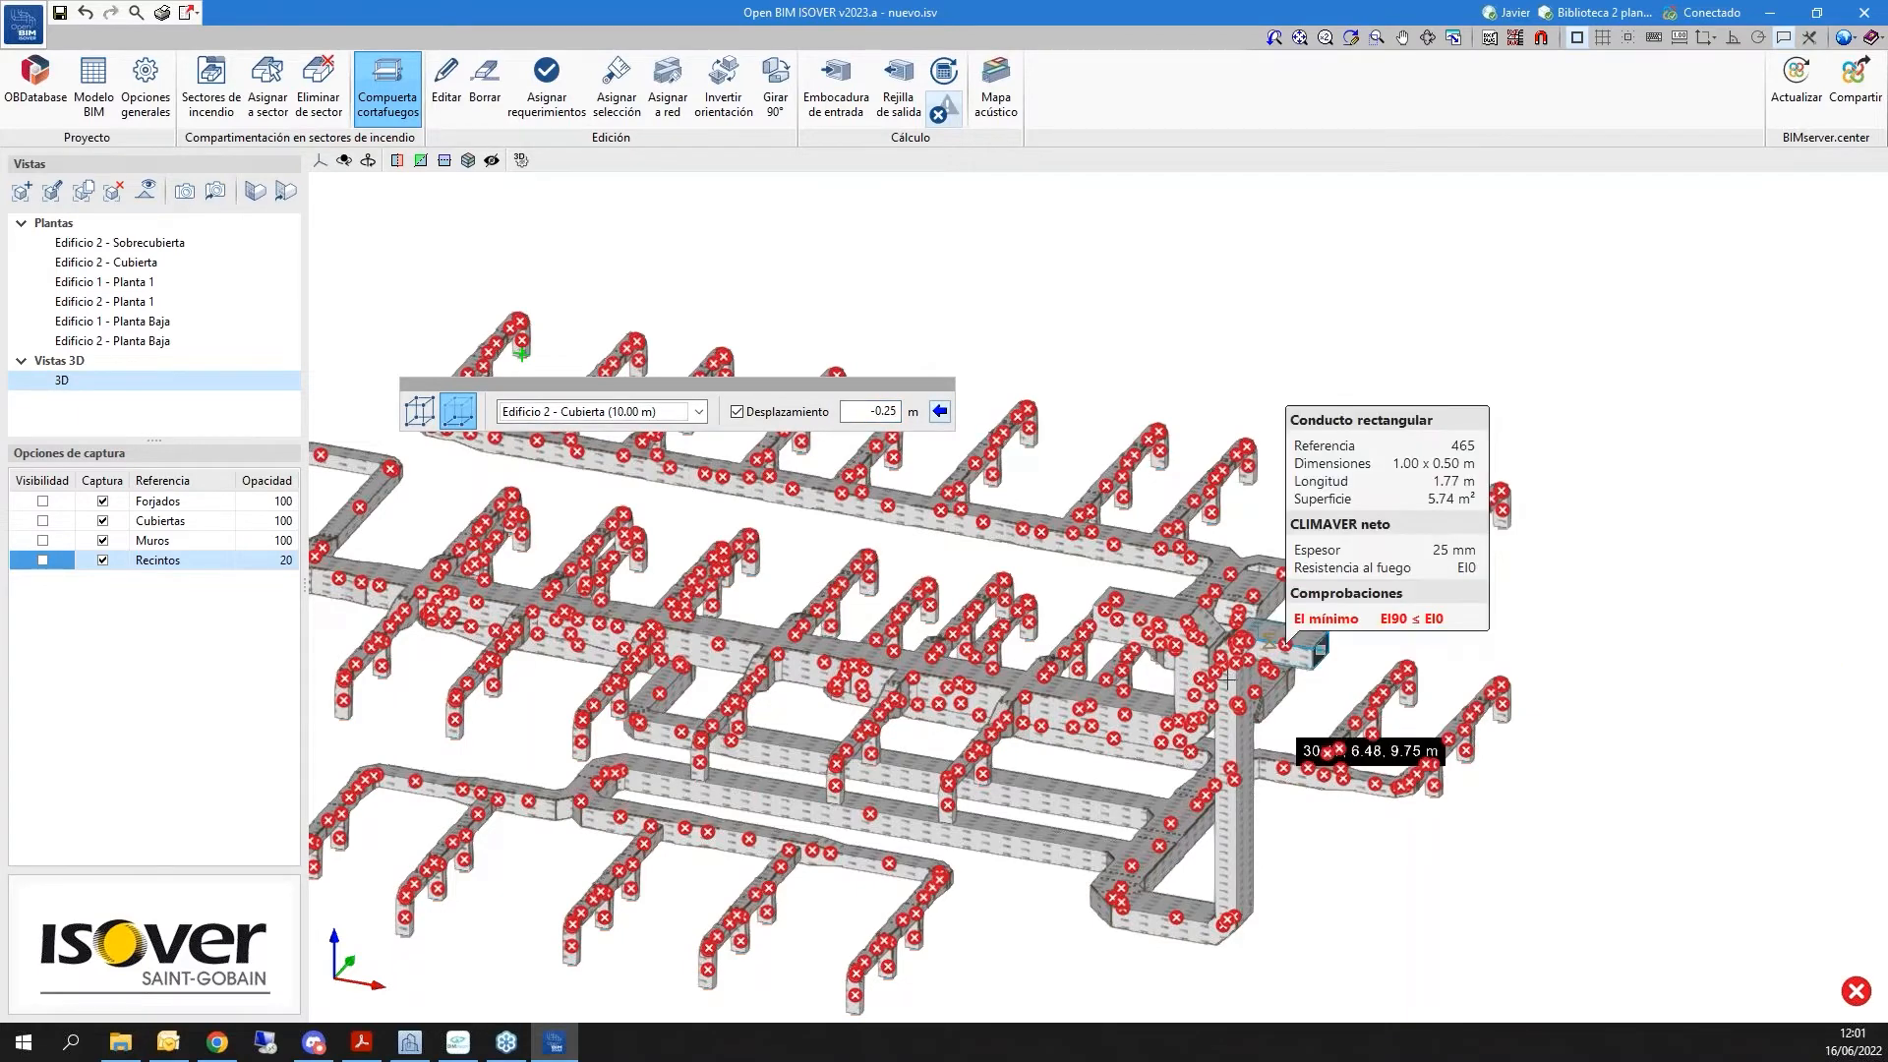
Place fire dampers on the three vertical ducts passing just below the Edificio 2 - Cubierta level
scroll(1208, 676, up, 1)
scroll(1207, 676, up, 4)
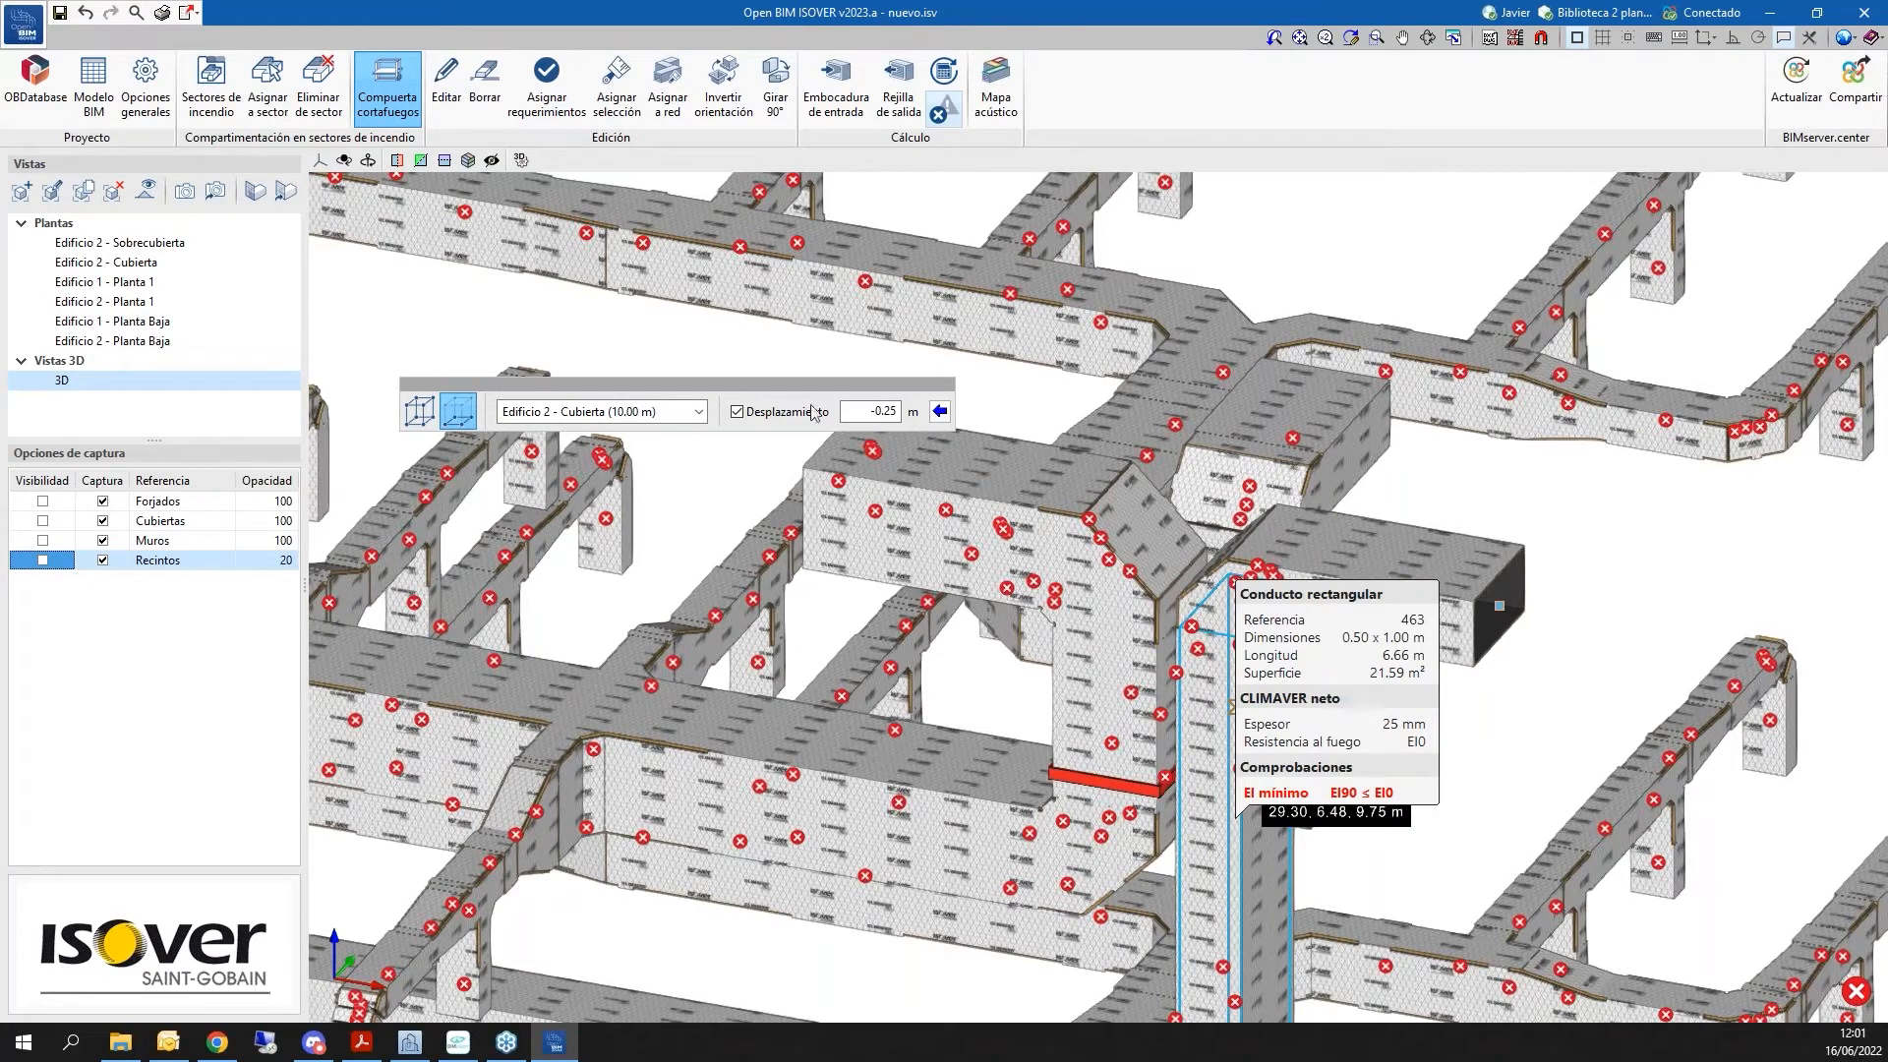
click(1174, 589)
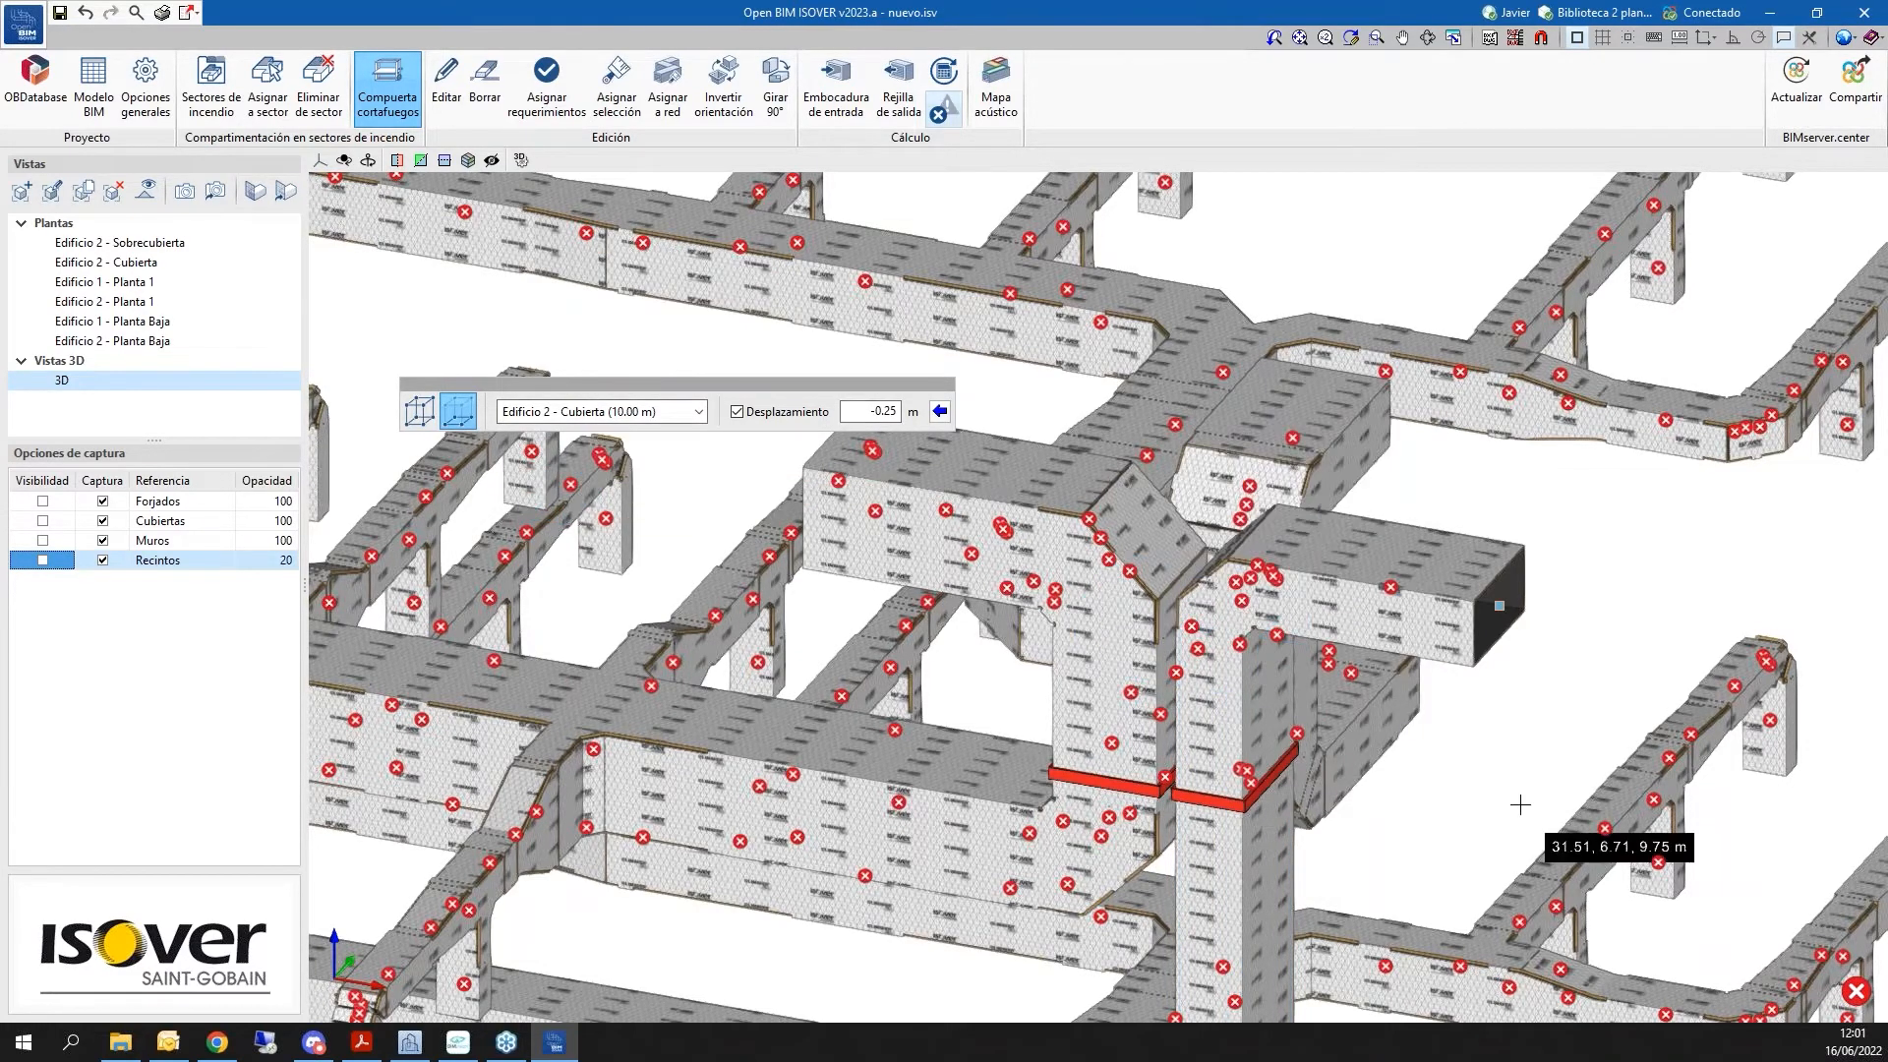
middle_drag(1441, 810, 1131, 790)
scroll(1386, 835, down, 3)
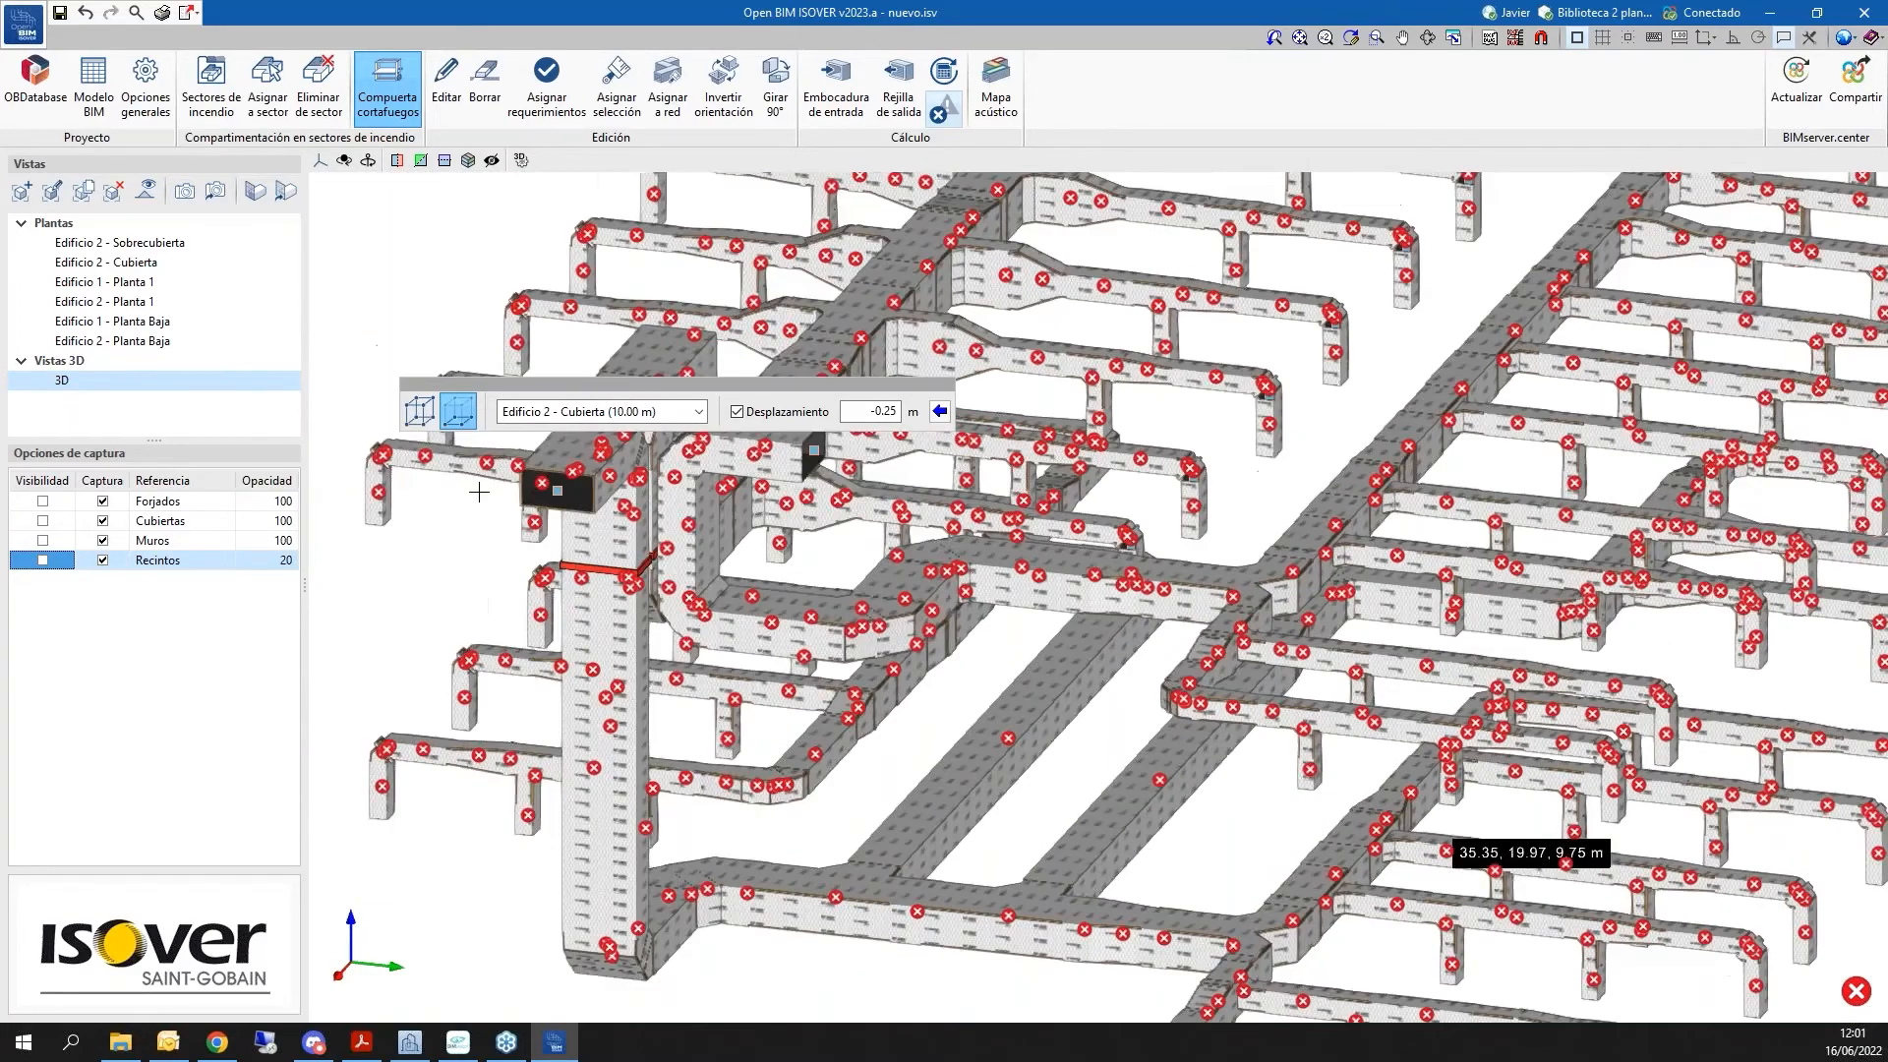
scroll(685, 504, up, 3)
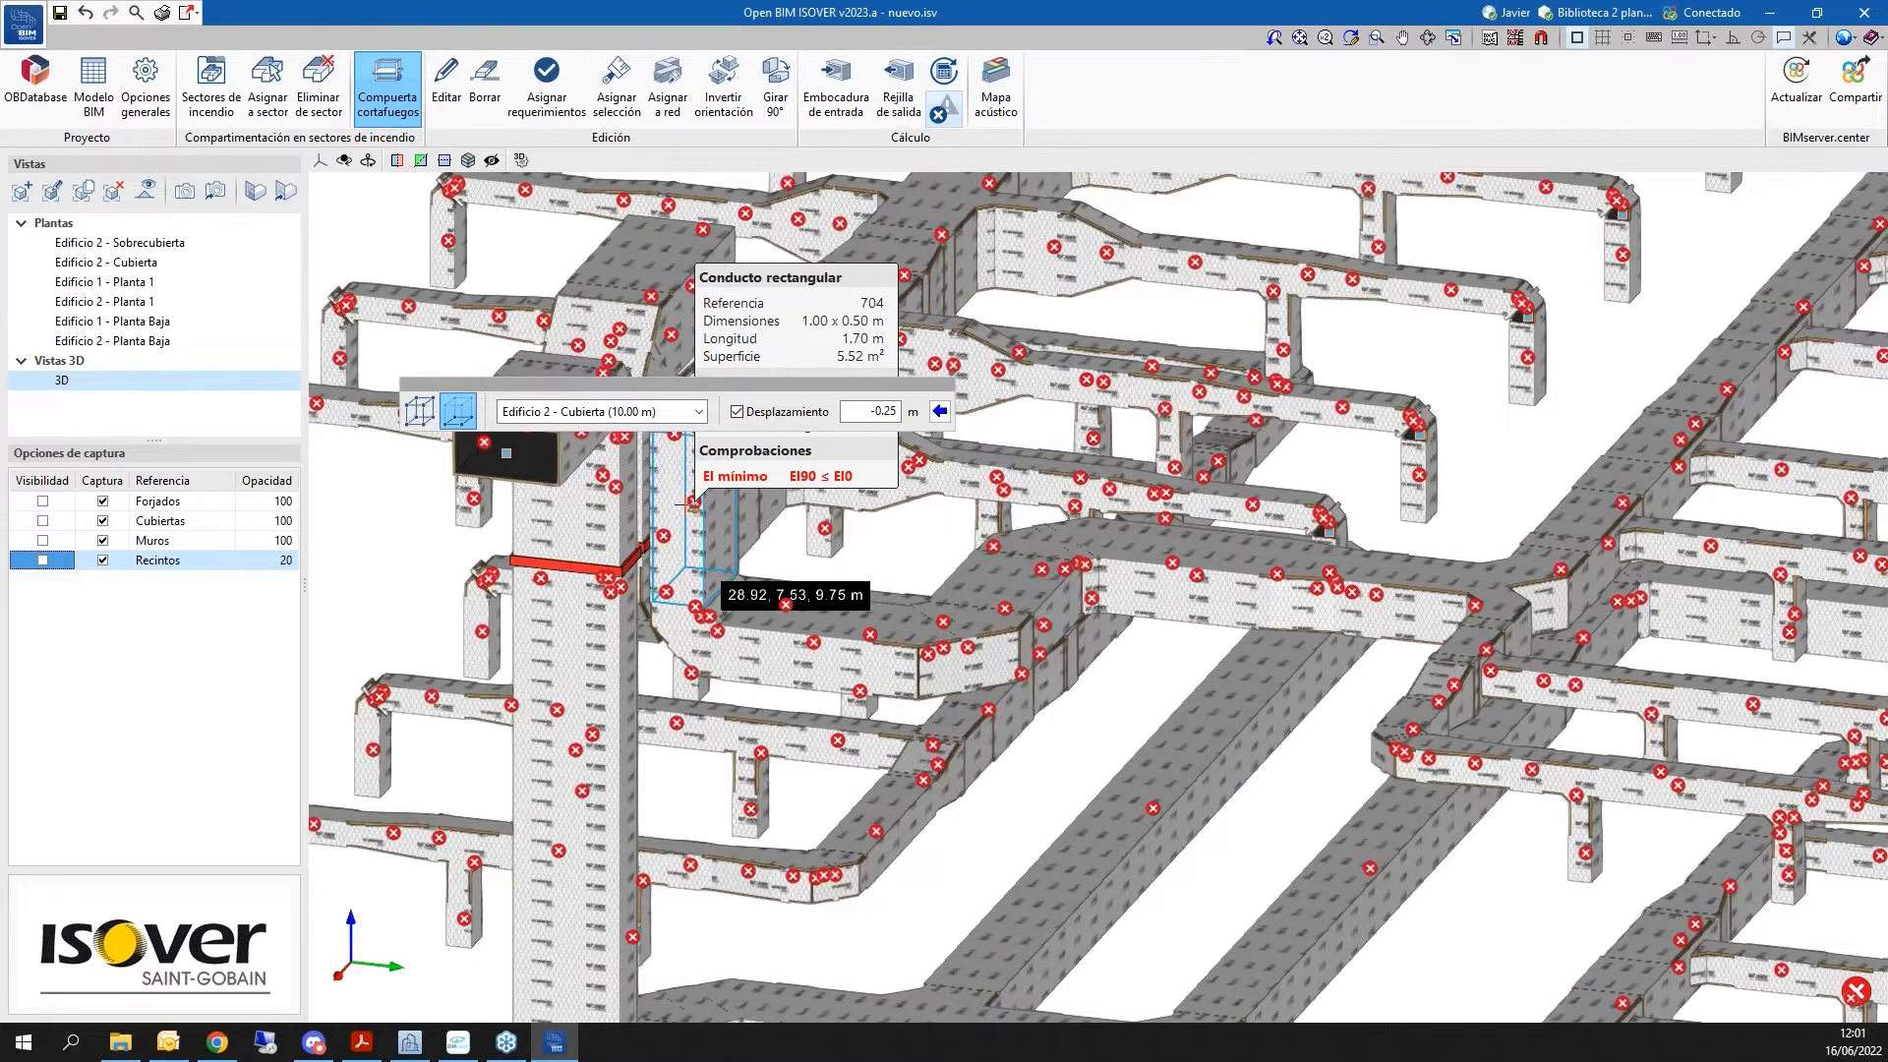
click(689, 504)
scroll(792, 483, down, 4)
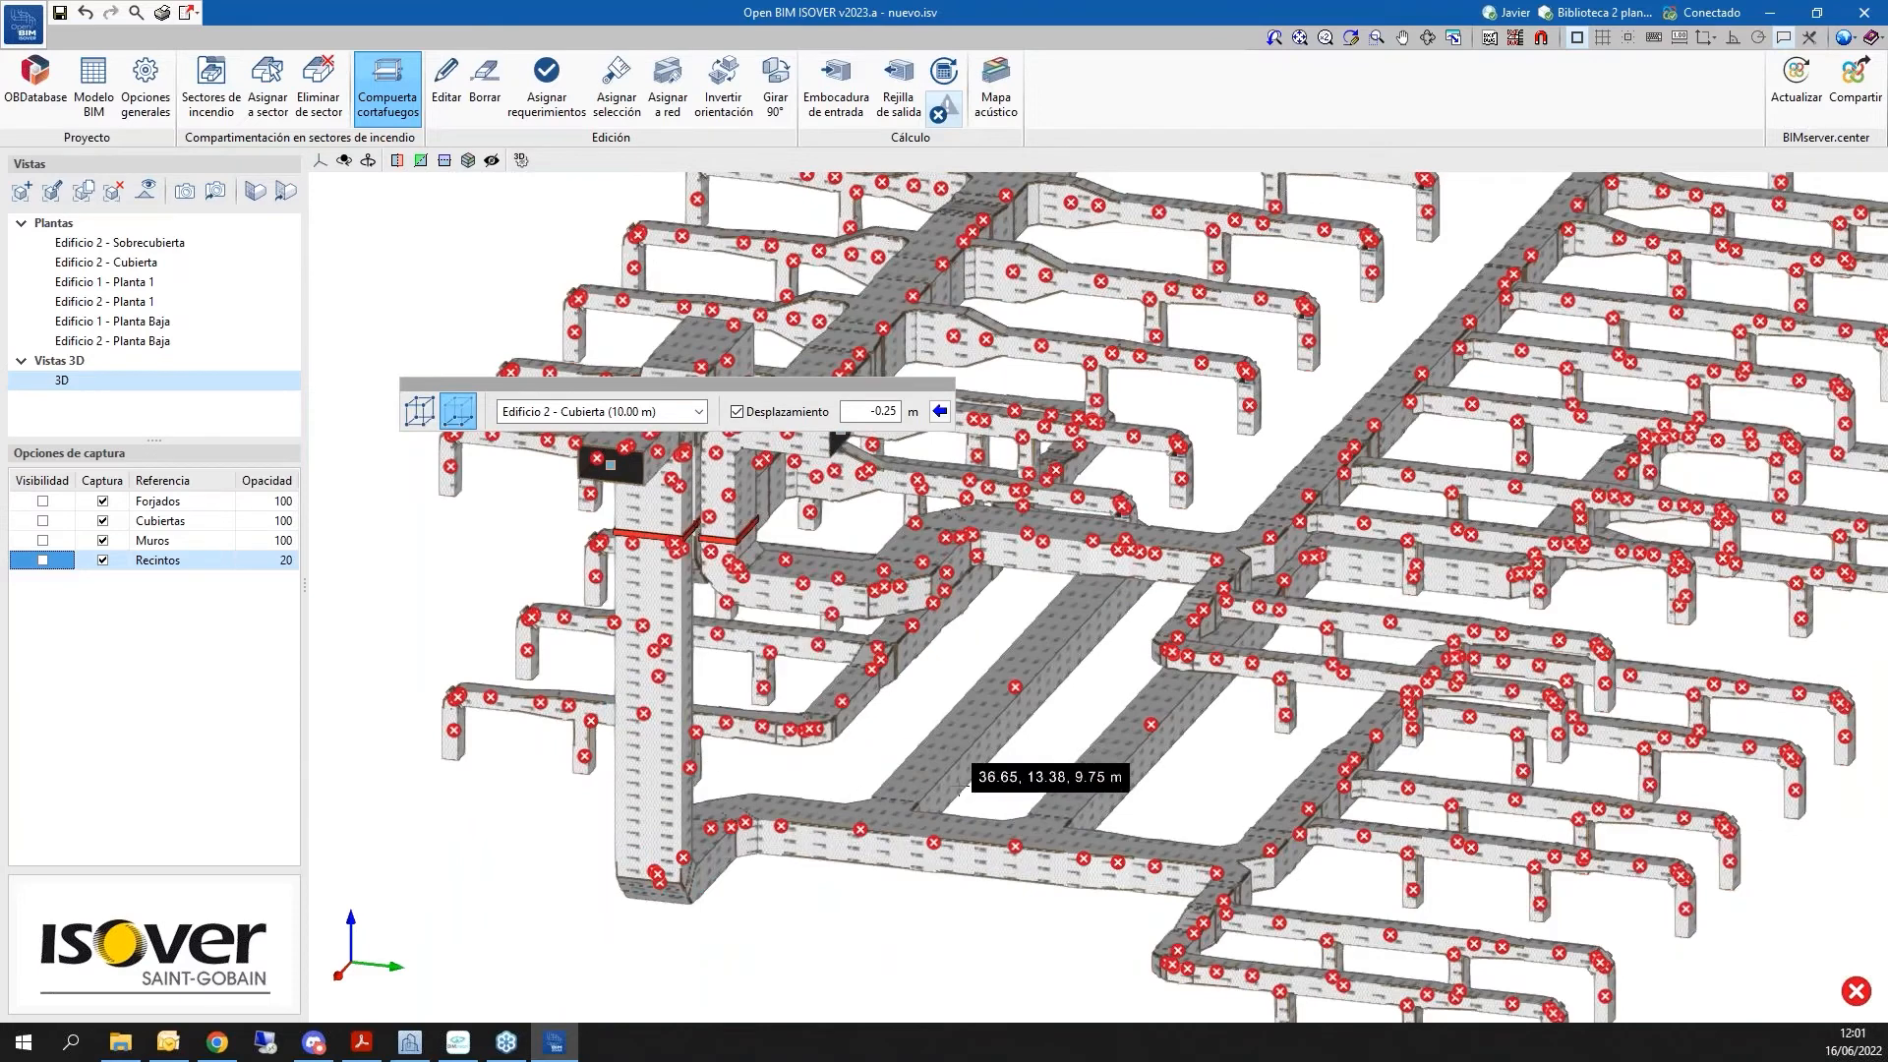
Insert a fire damper near the base of the long vertical duct, on the Edificio 2 - Planta 1 (5.00 m) plane, and finish inserting
mouse_move(604, 460)
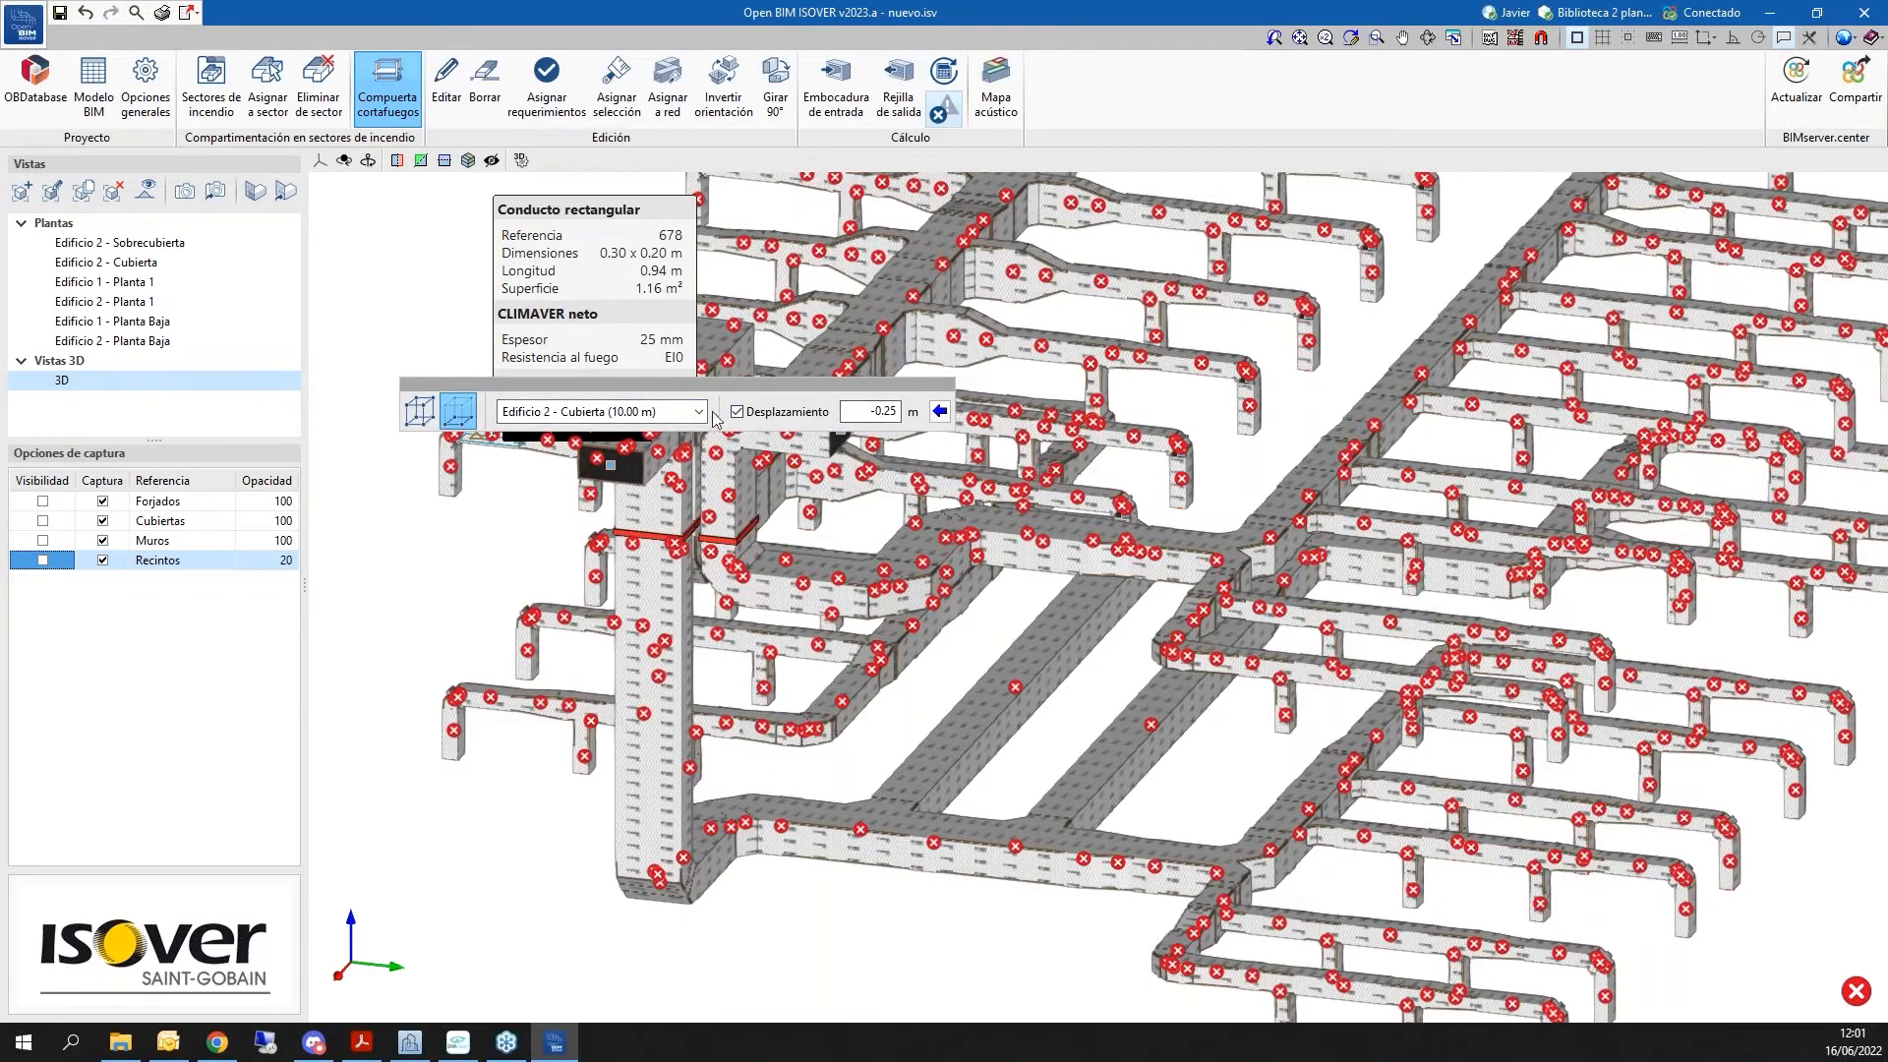
click(580, 412)
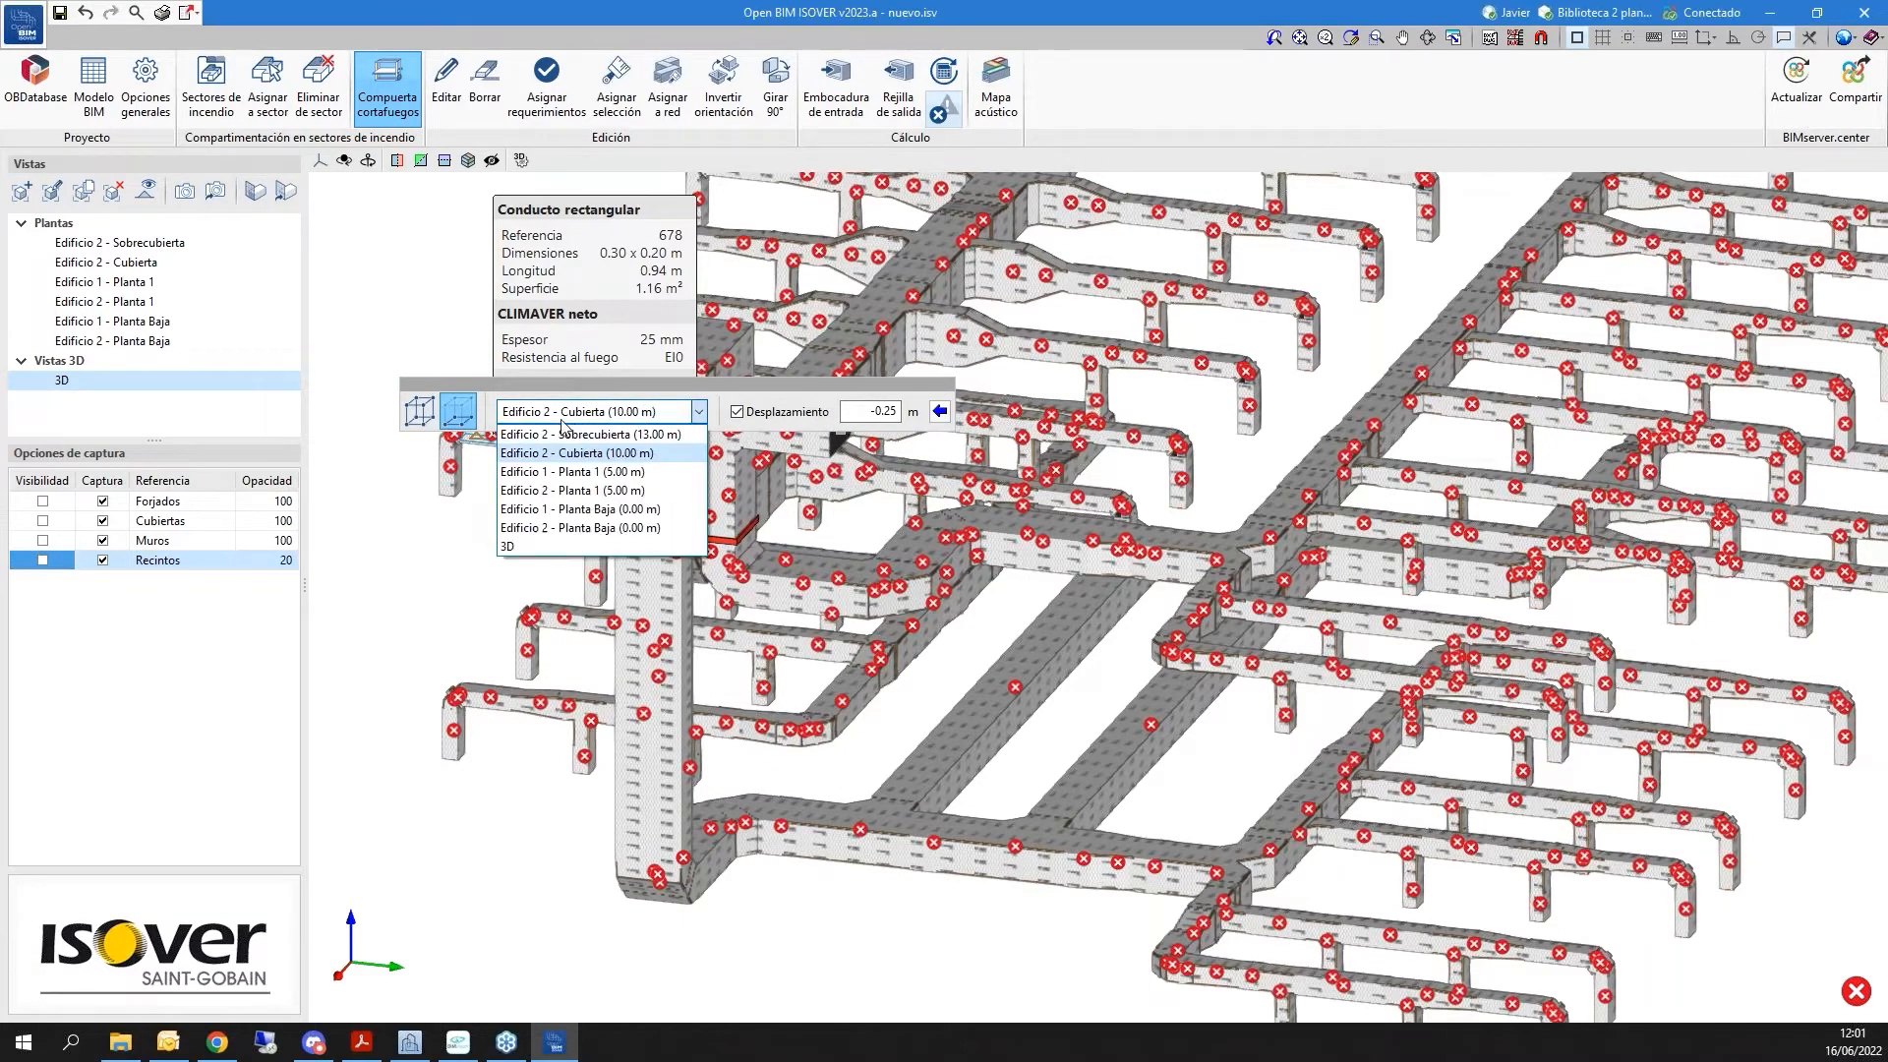
click(626, 489)
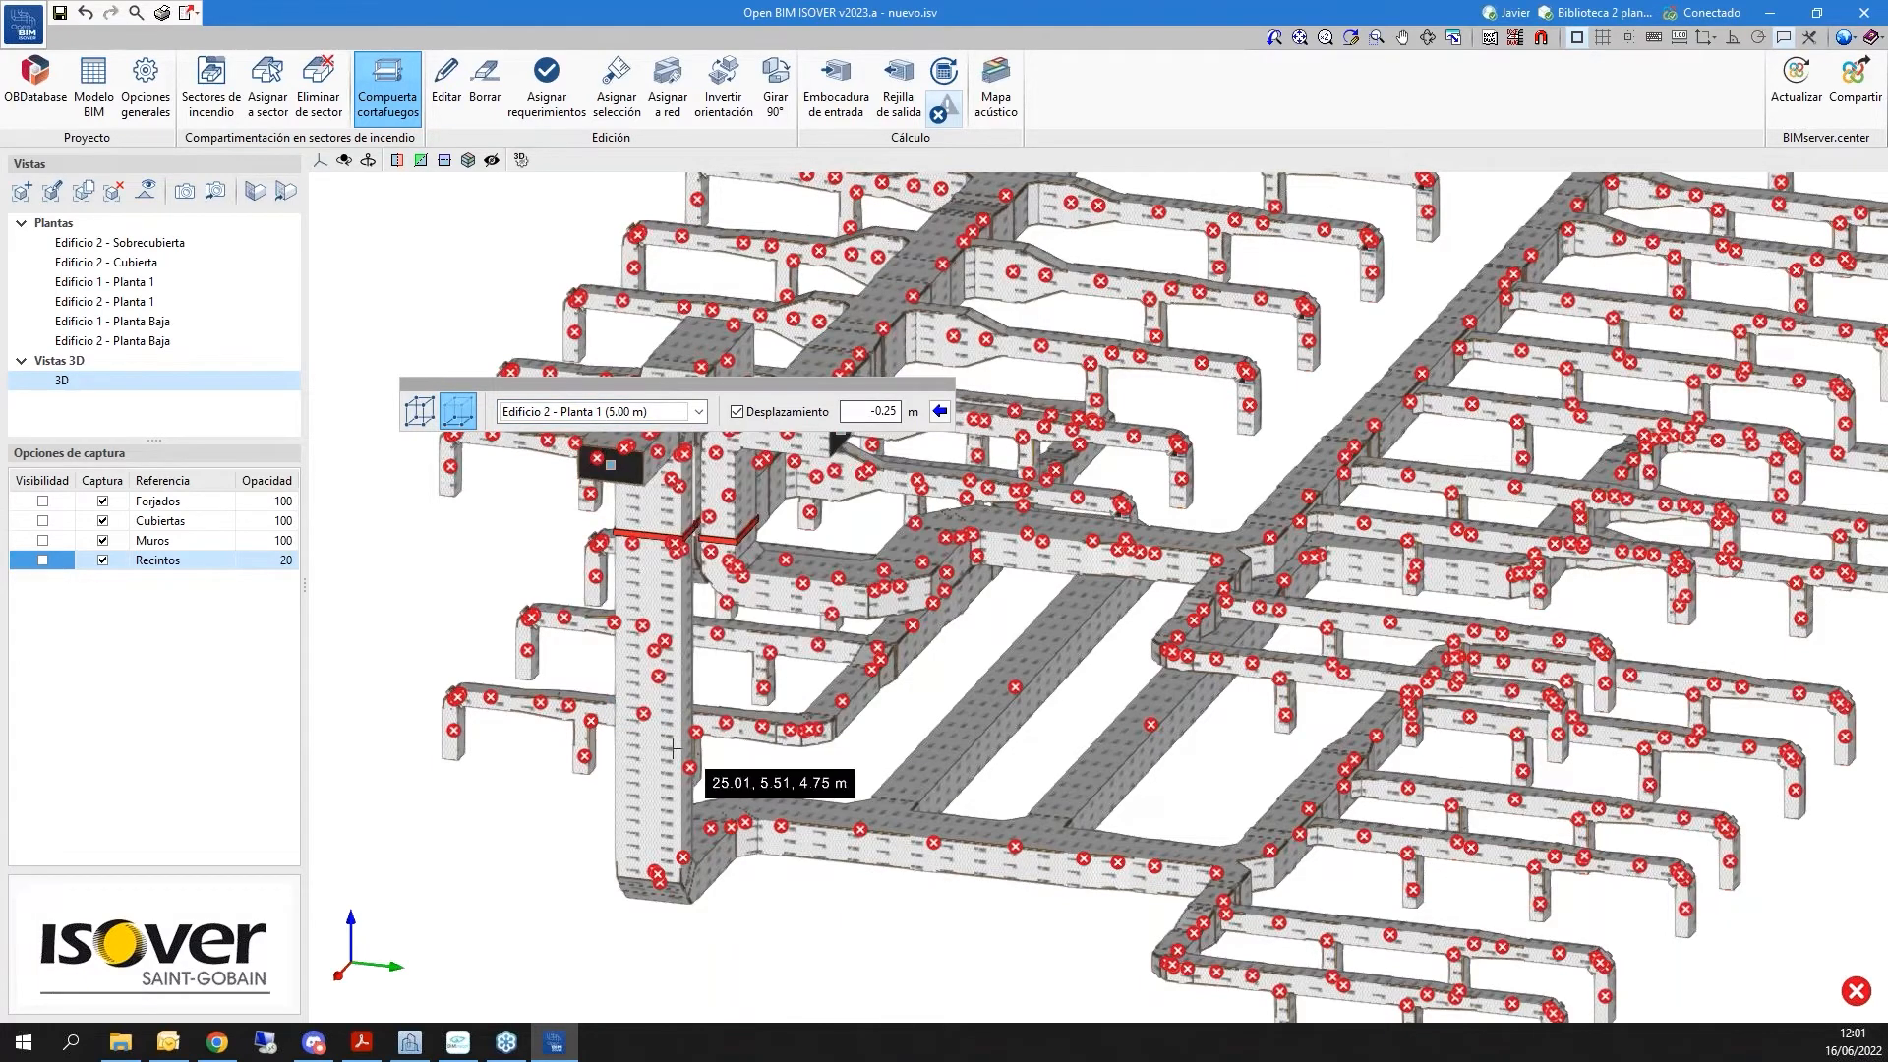
mouse_move(654, 755)
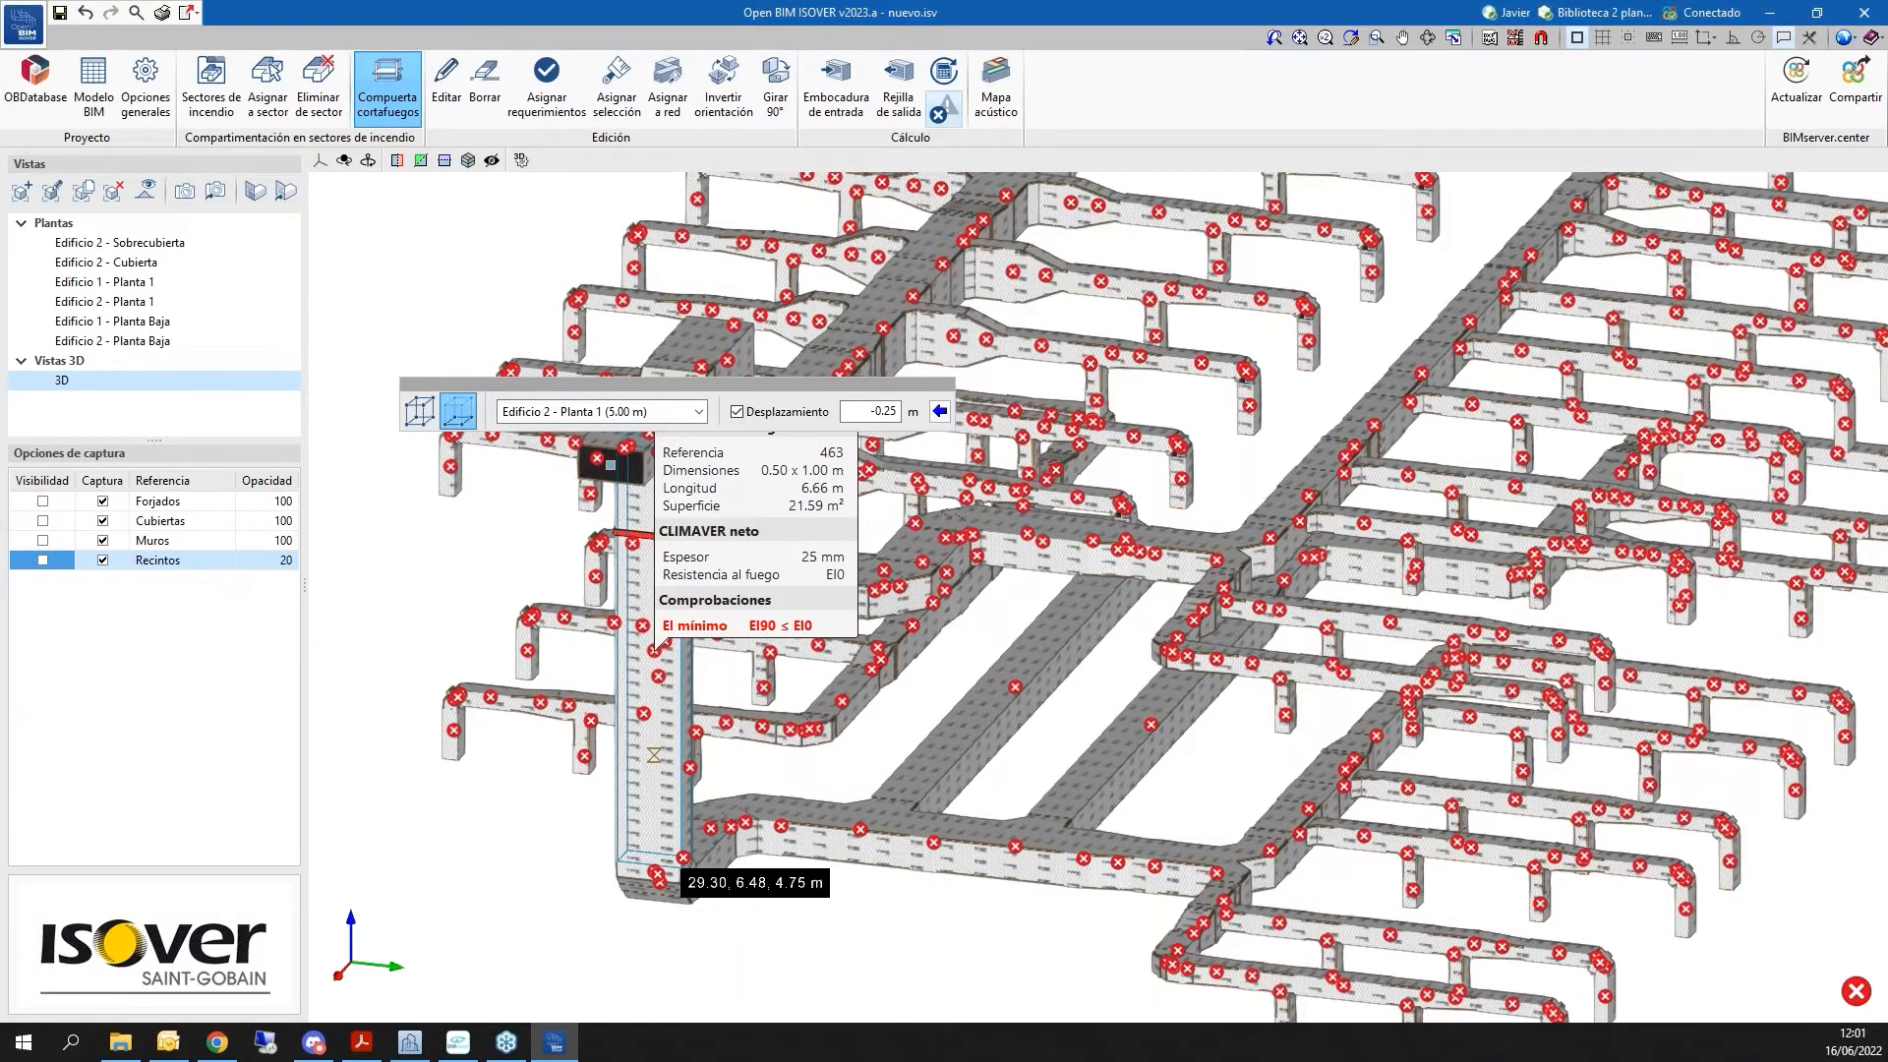
click(663, 851)
right_click(766, 871)
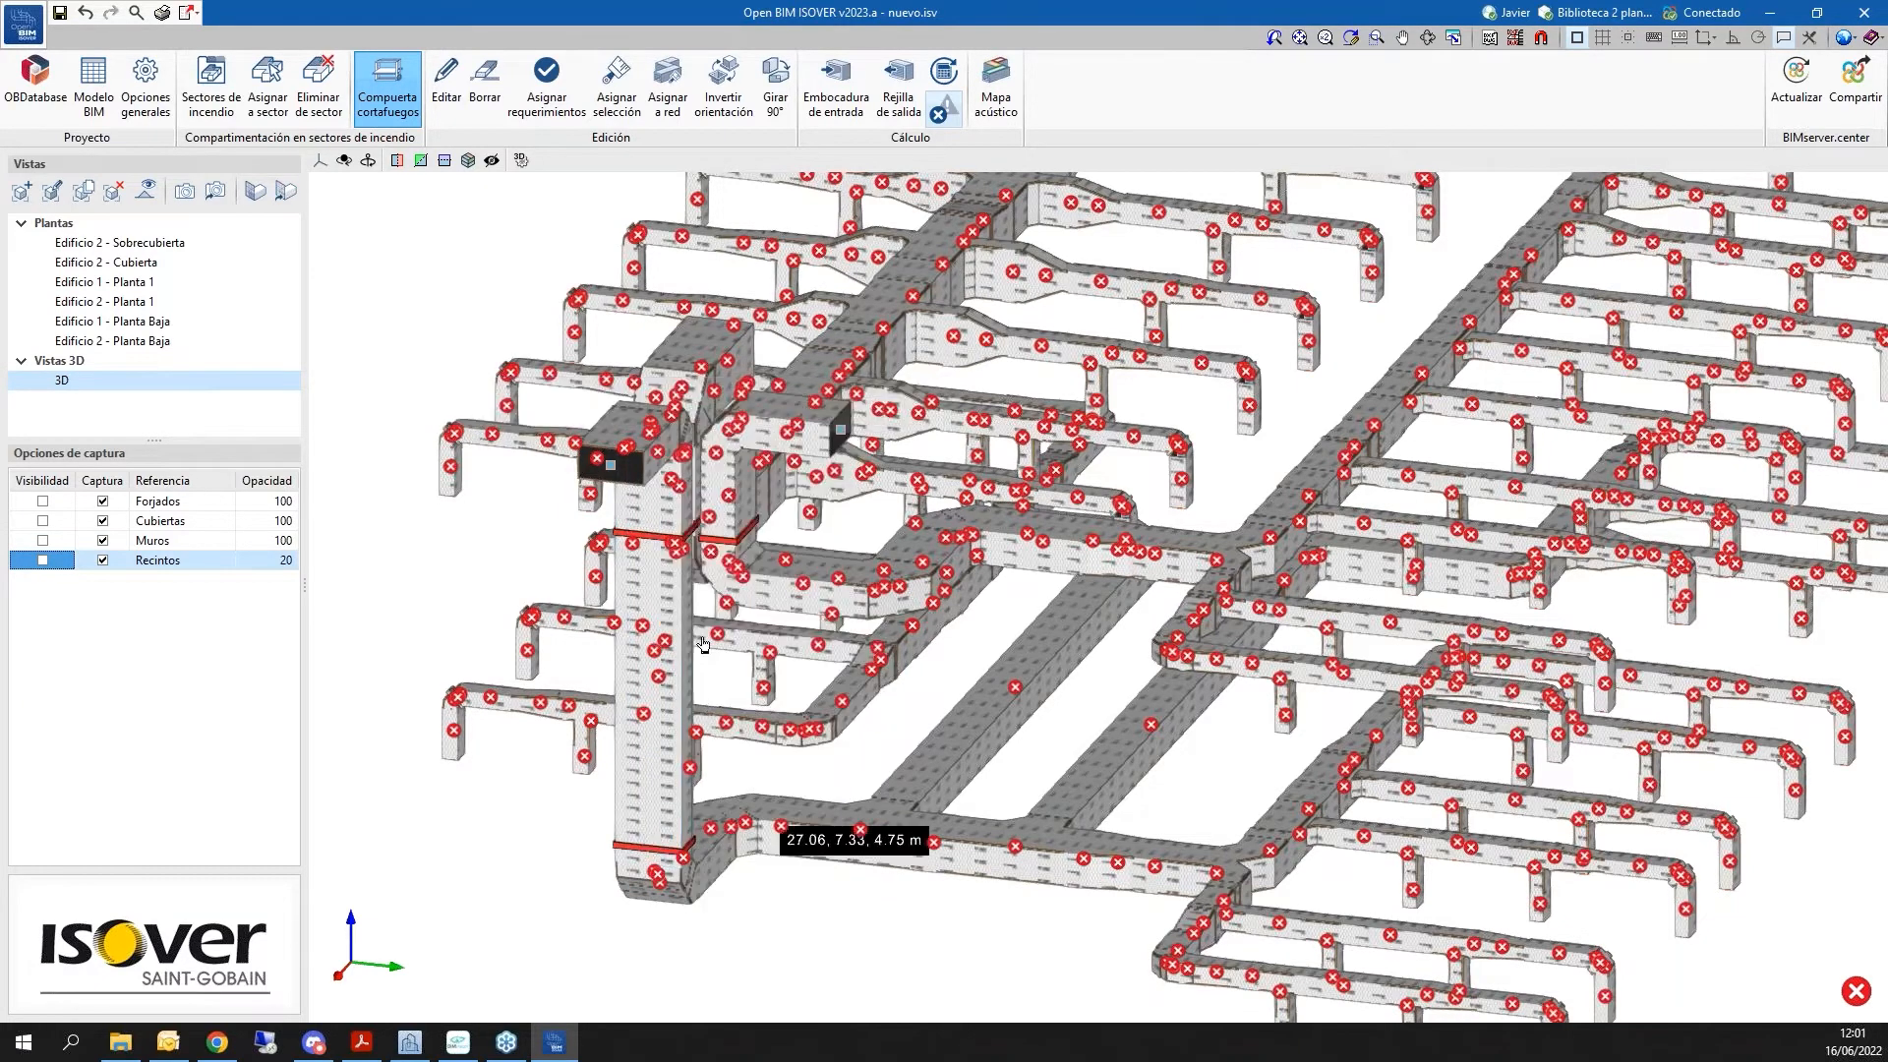
Rerun the duct fire resistance check, review the network, and show the rooms (Recintos) in the 3D view again
click(943, 71)
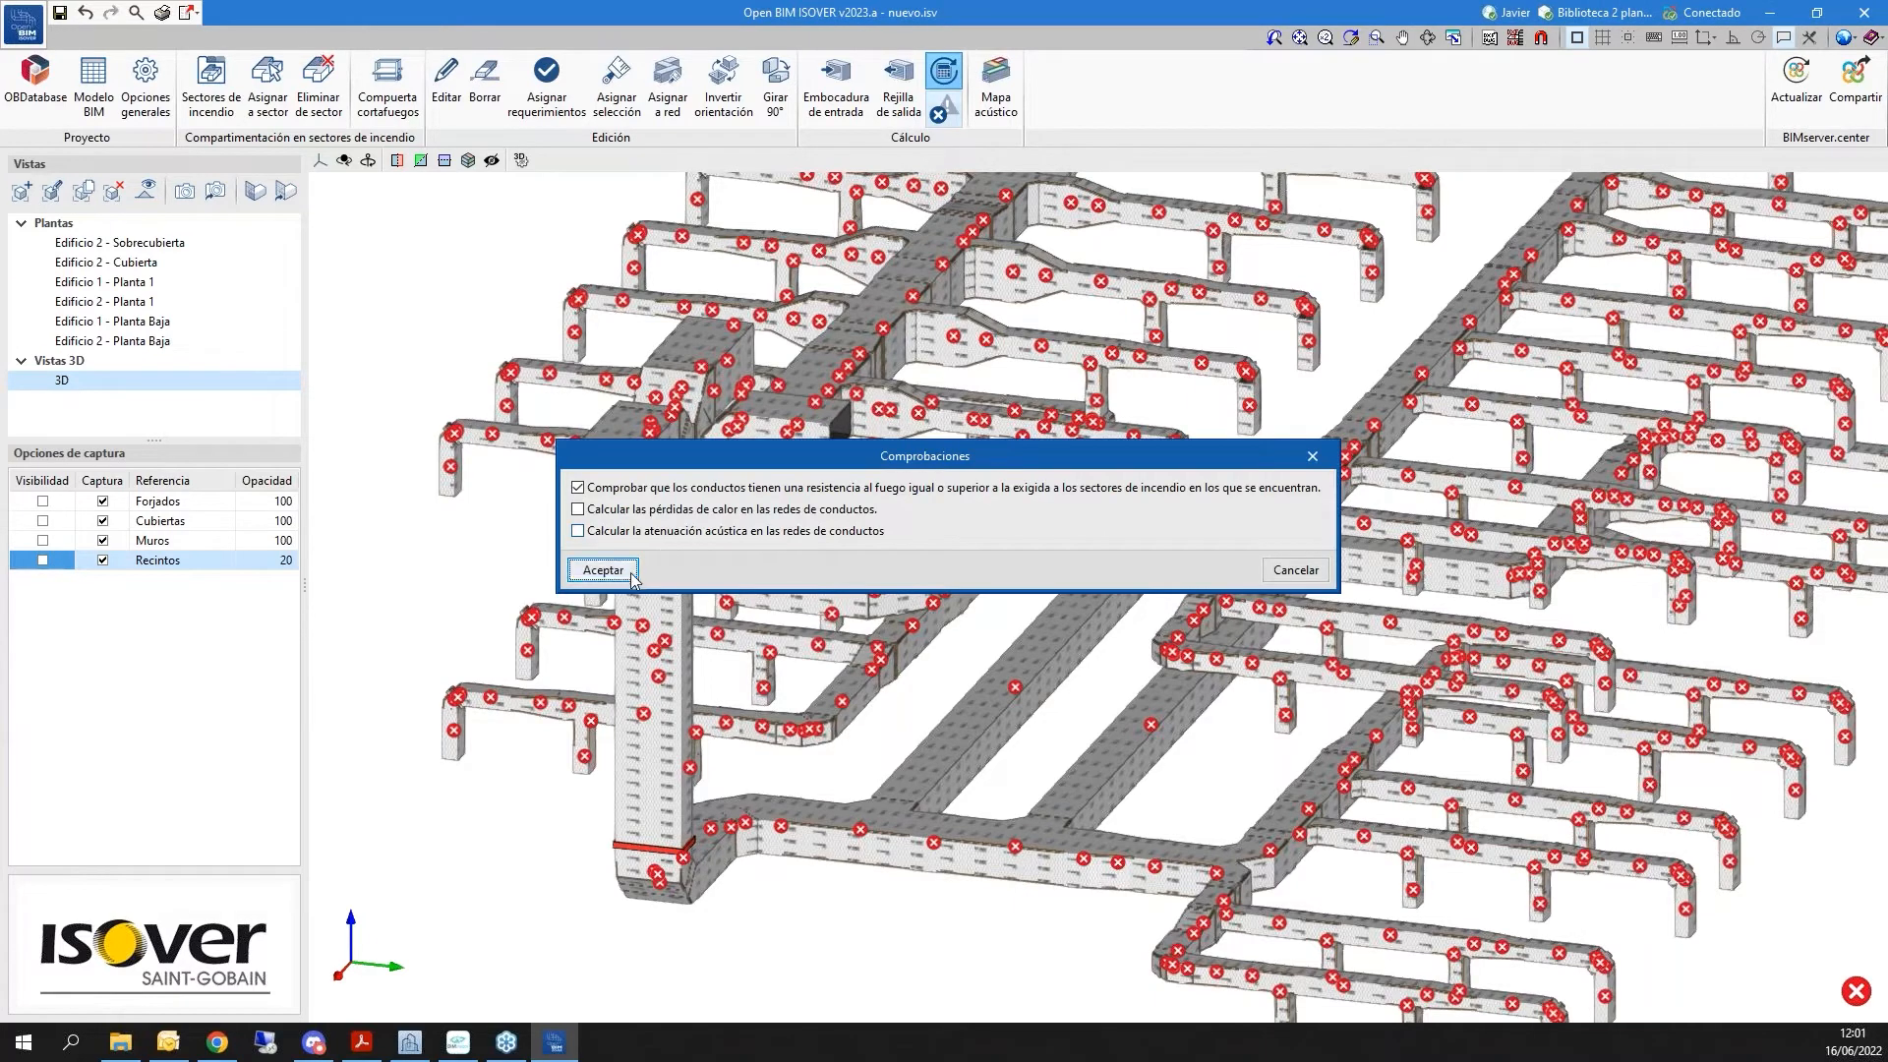
click(605, 573)
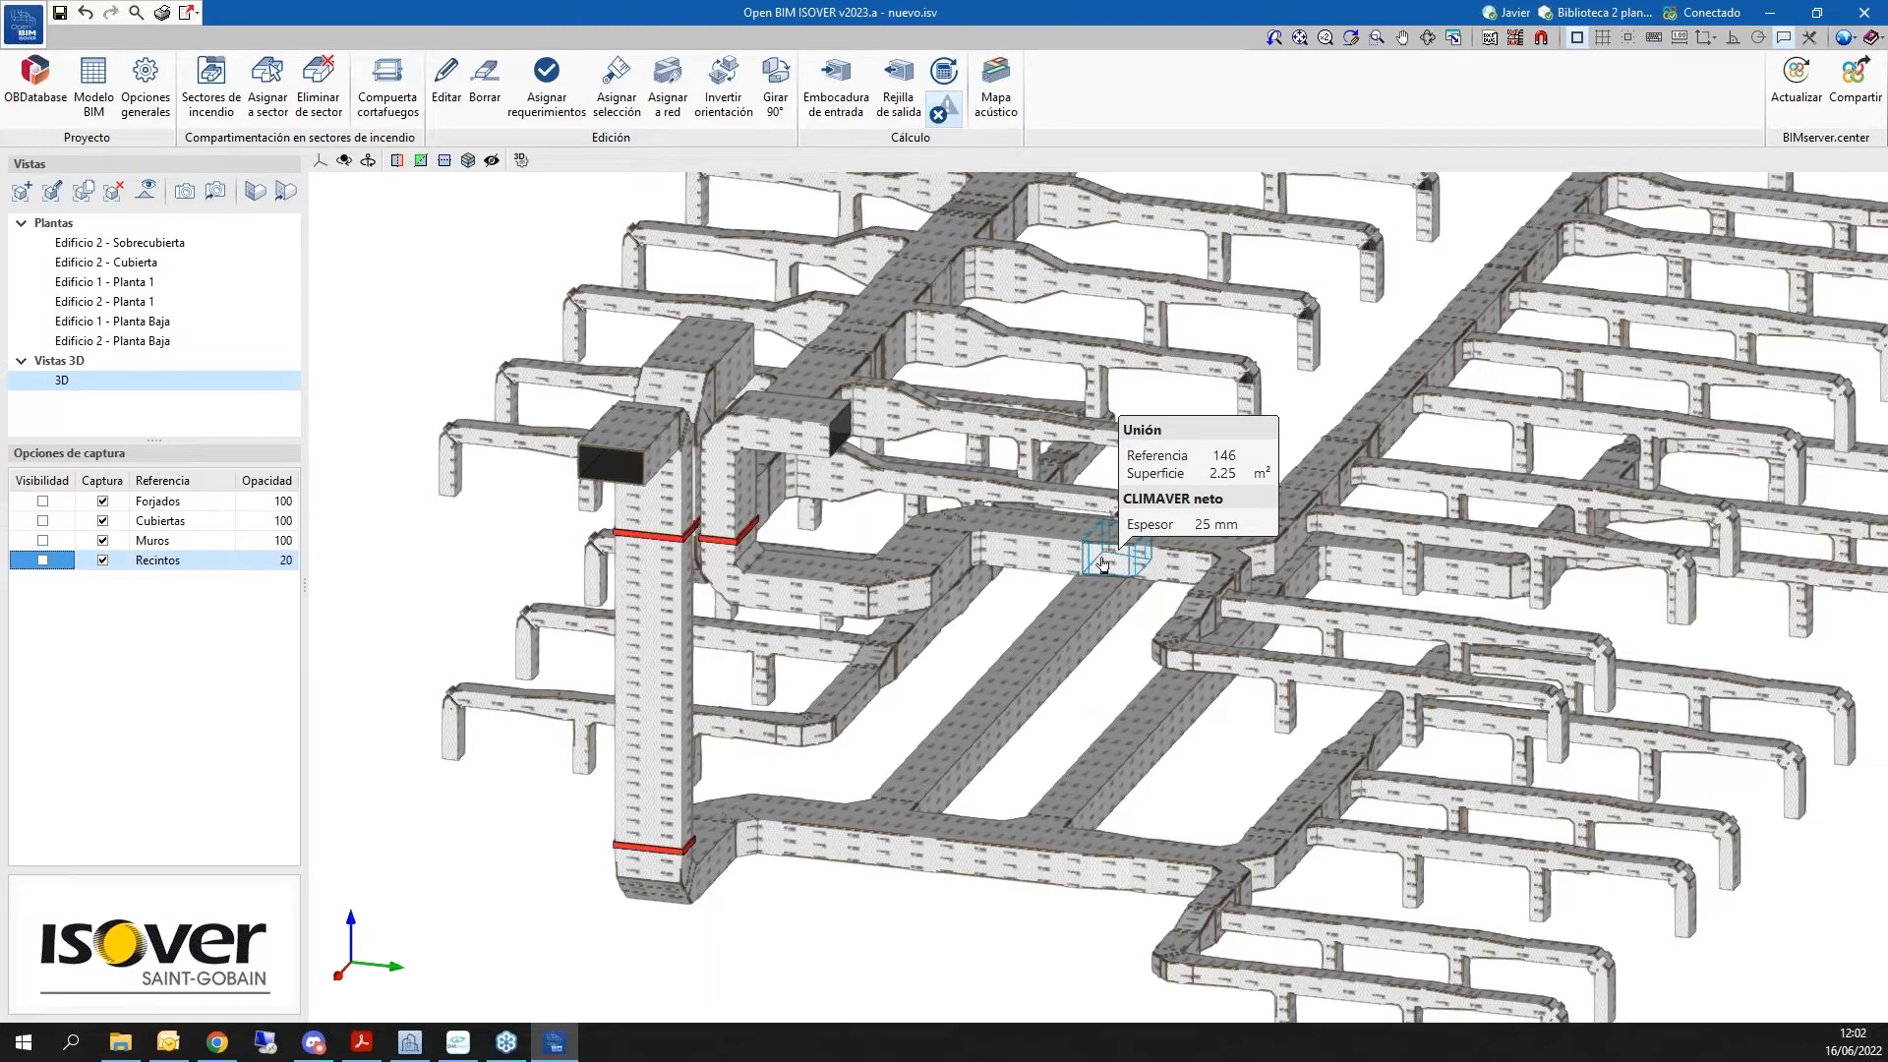
scroll(1099, 580, down, 3)
middle_drag(1093, 660, 1351, 652)
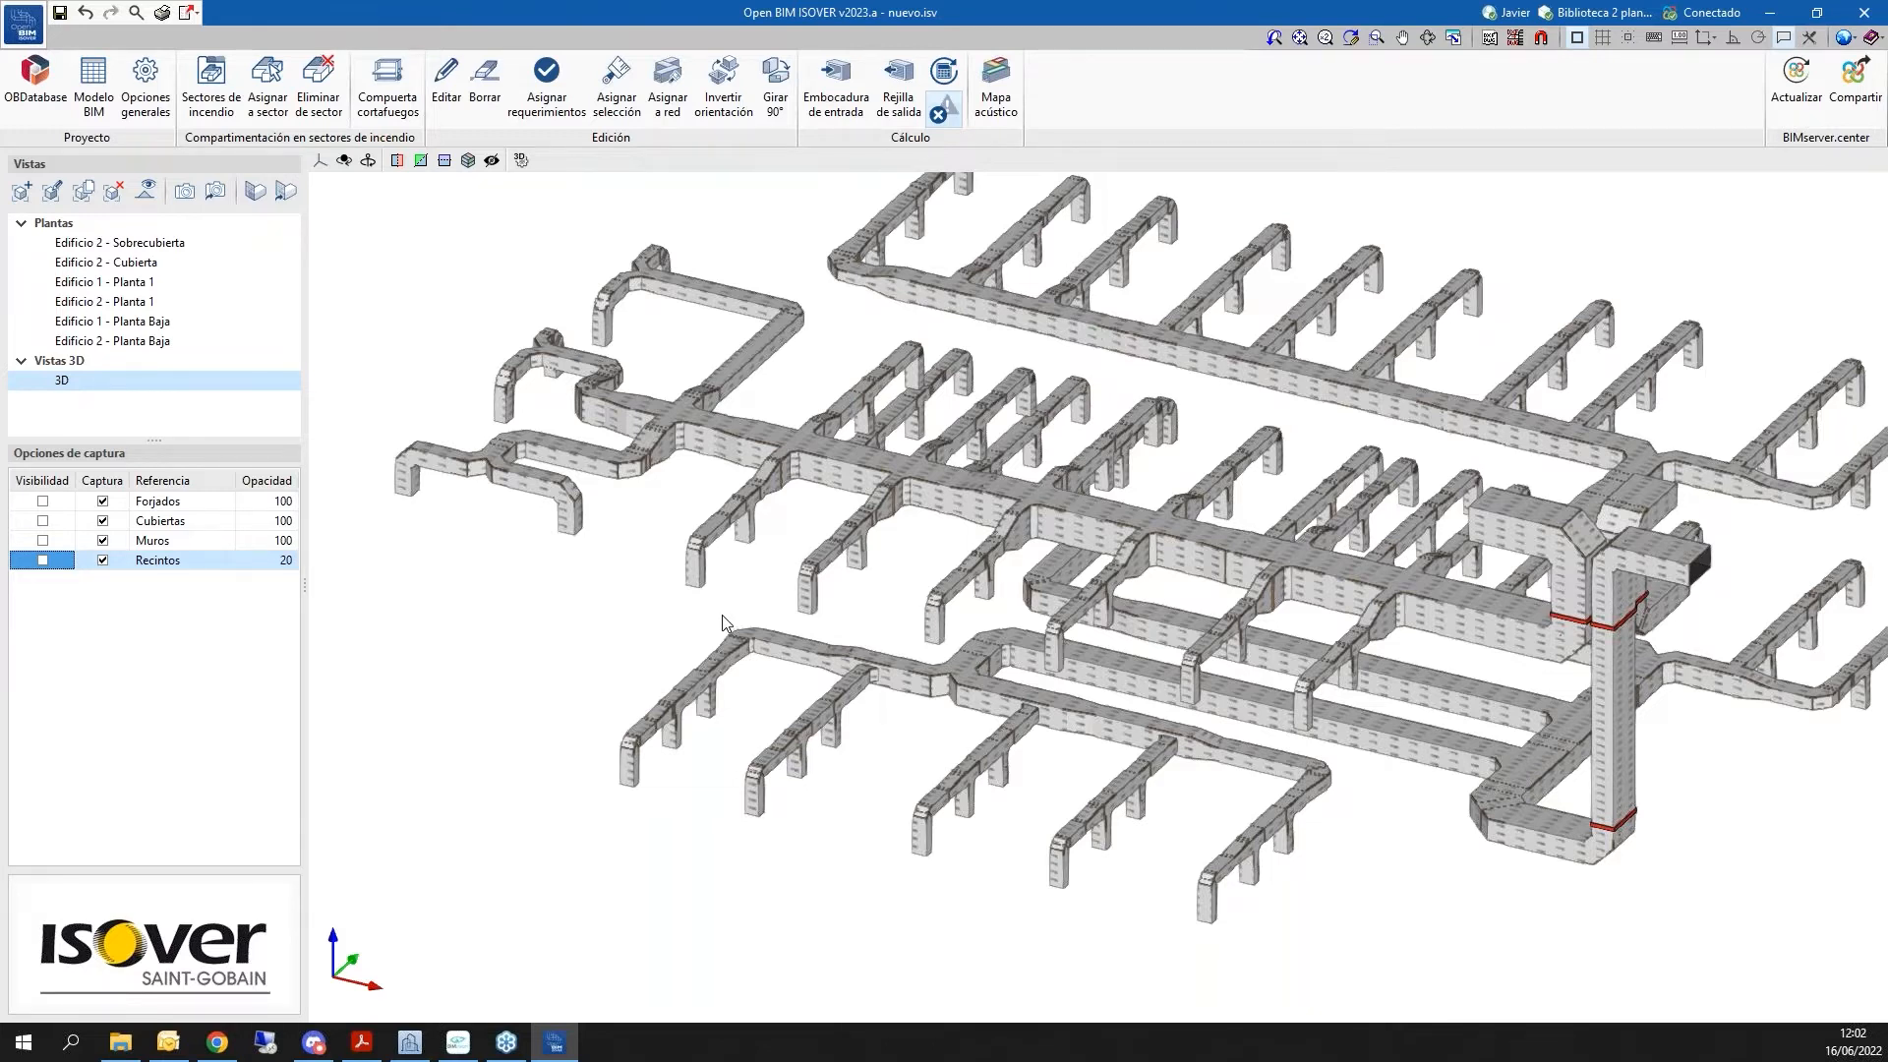
mouse_move(814, 468)
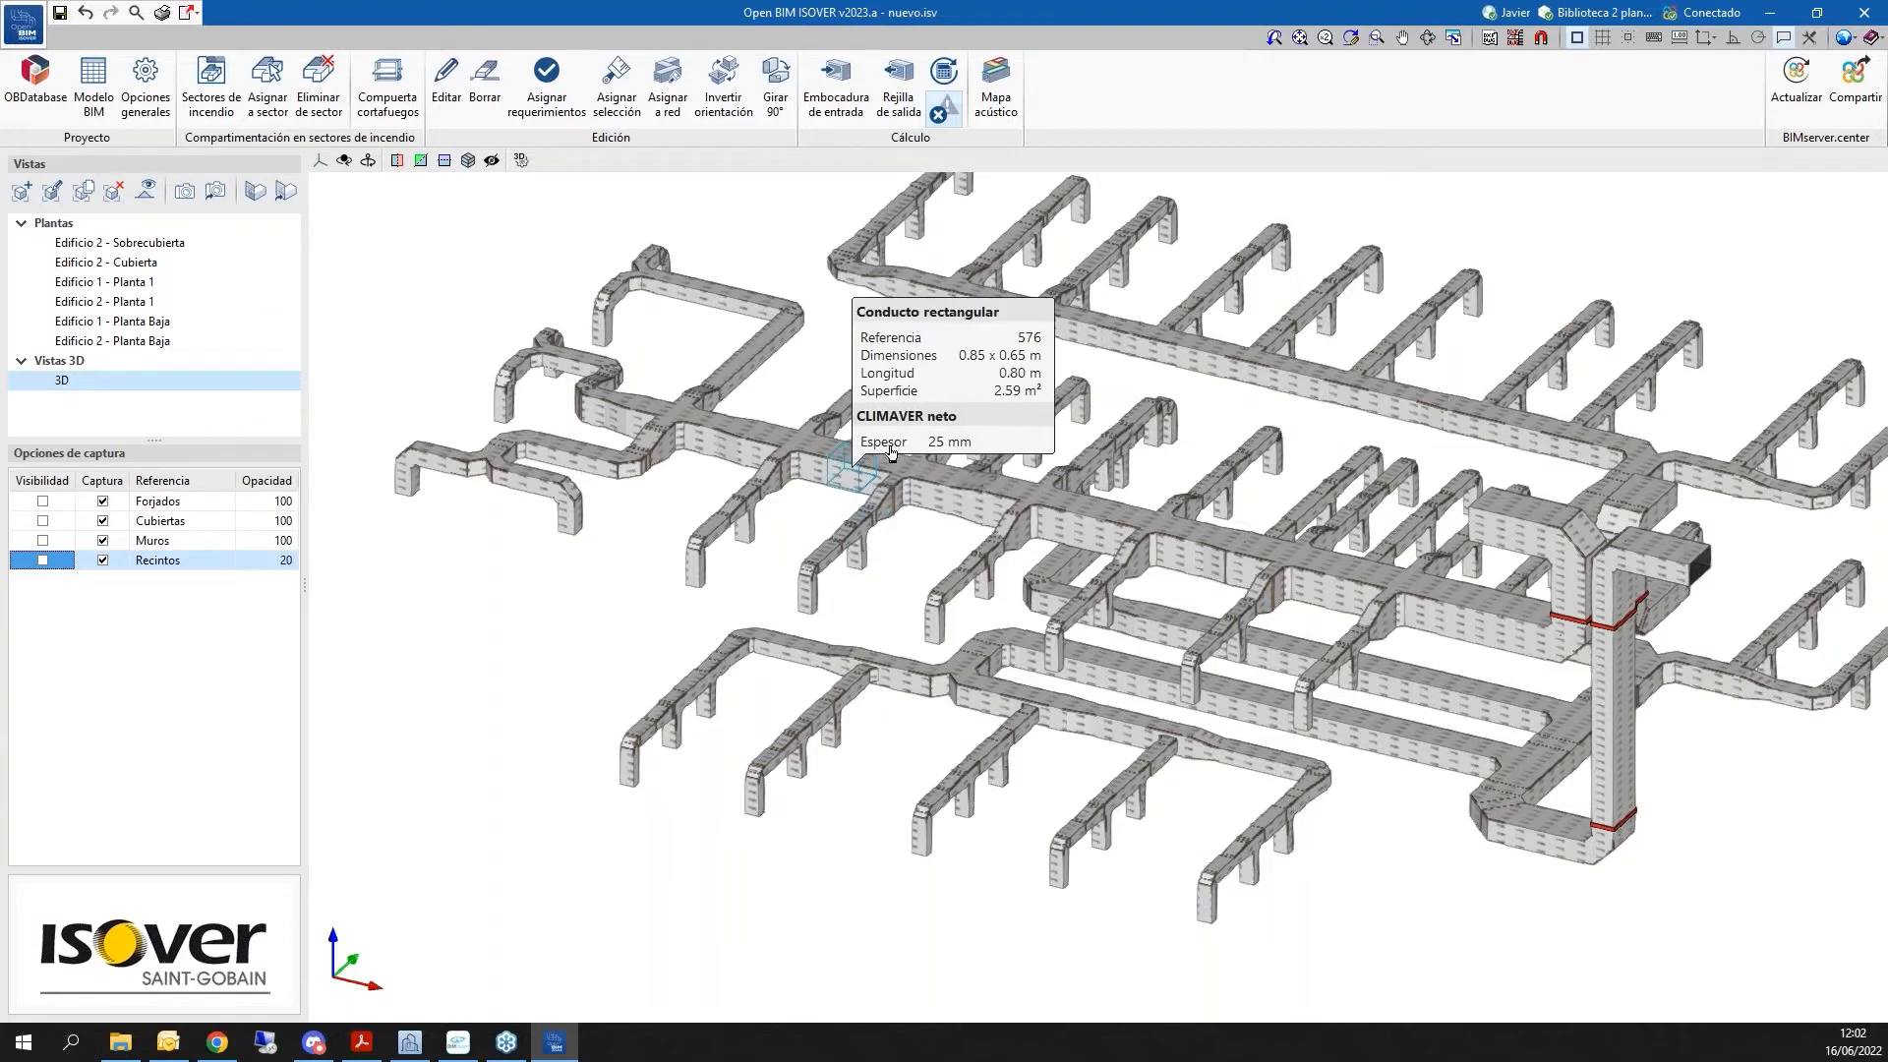
click(42, 560)
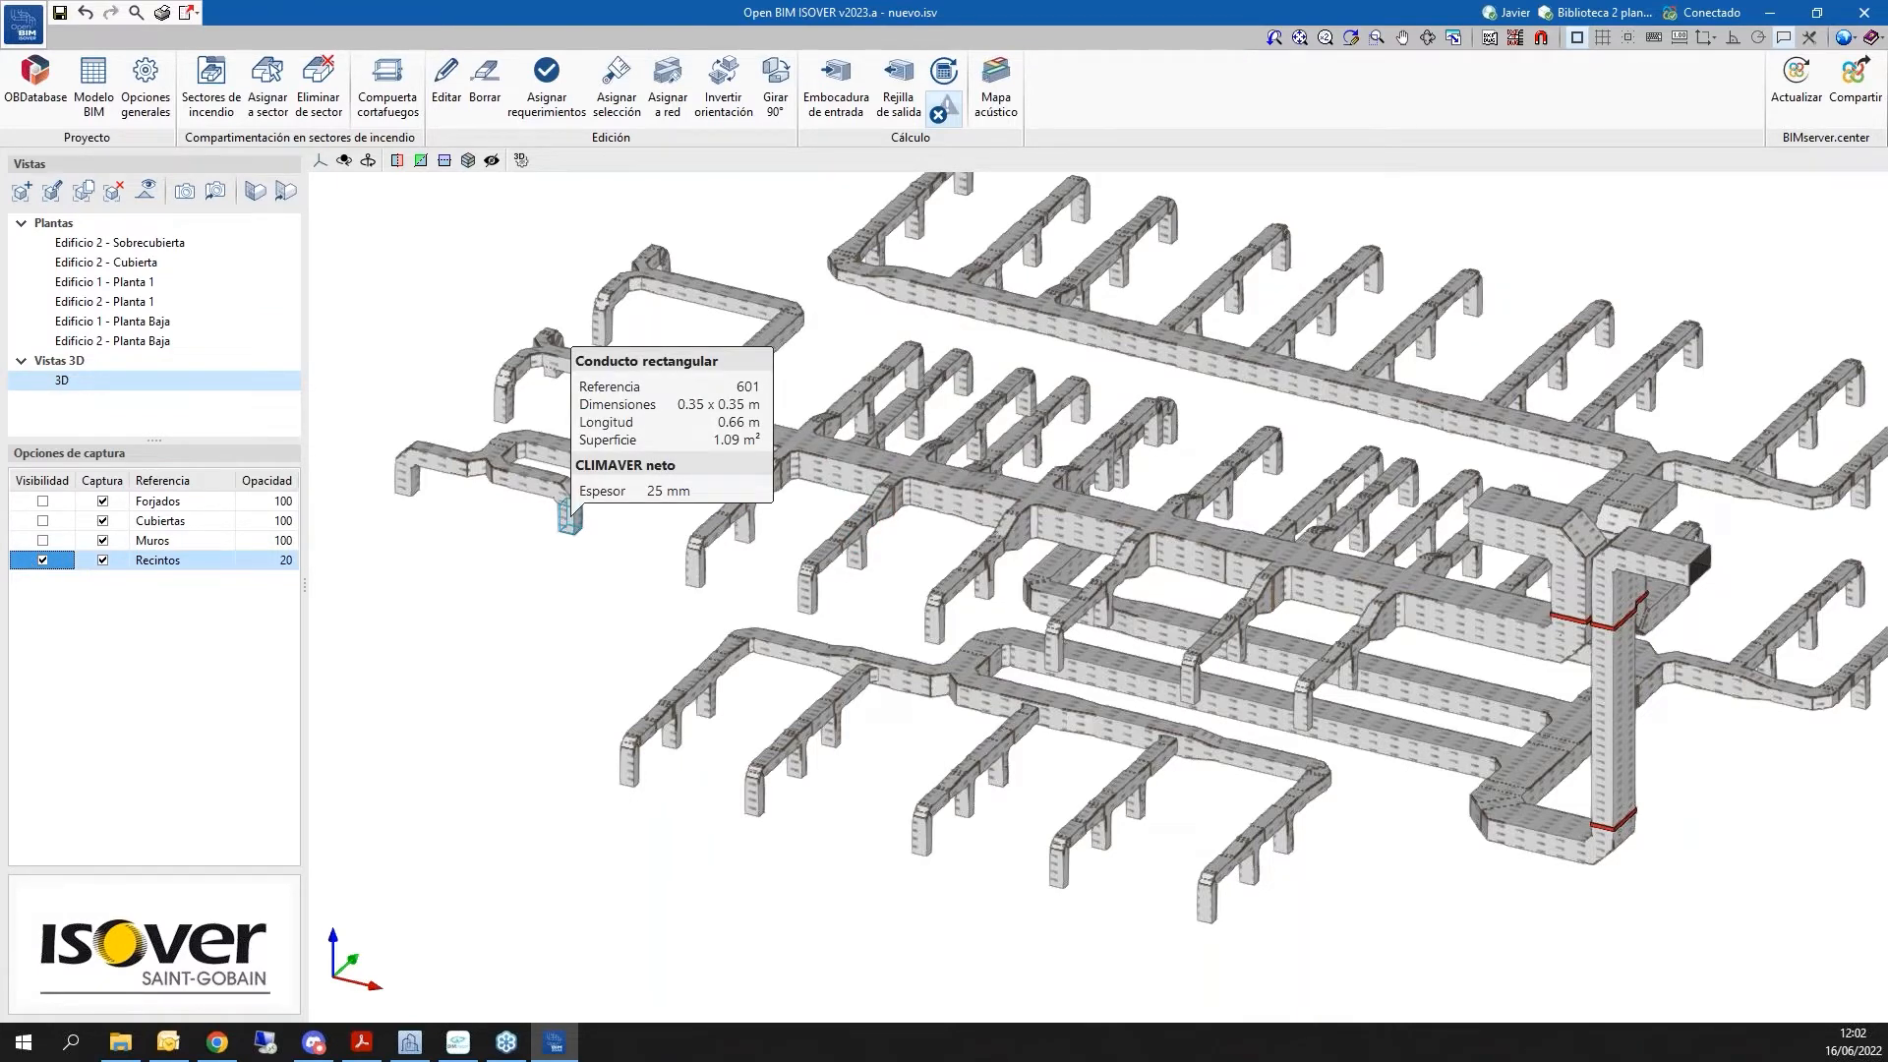
Hide the rooms (Recintos) in the 3D view and review the whole duct network
scroll(482, 497, down, 5)
scroll(834, 602, up, 1)
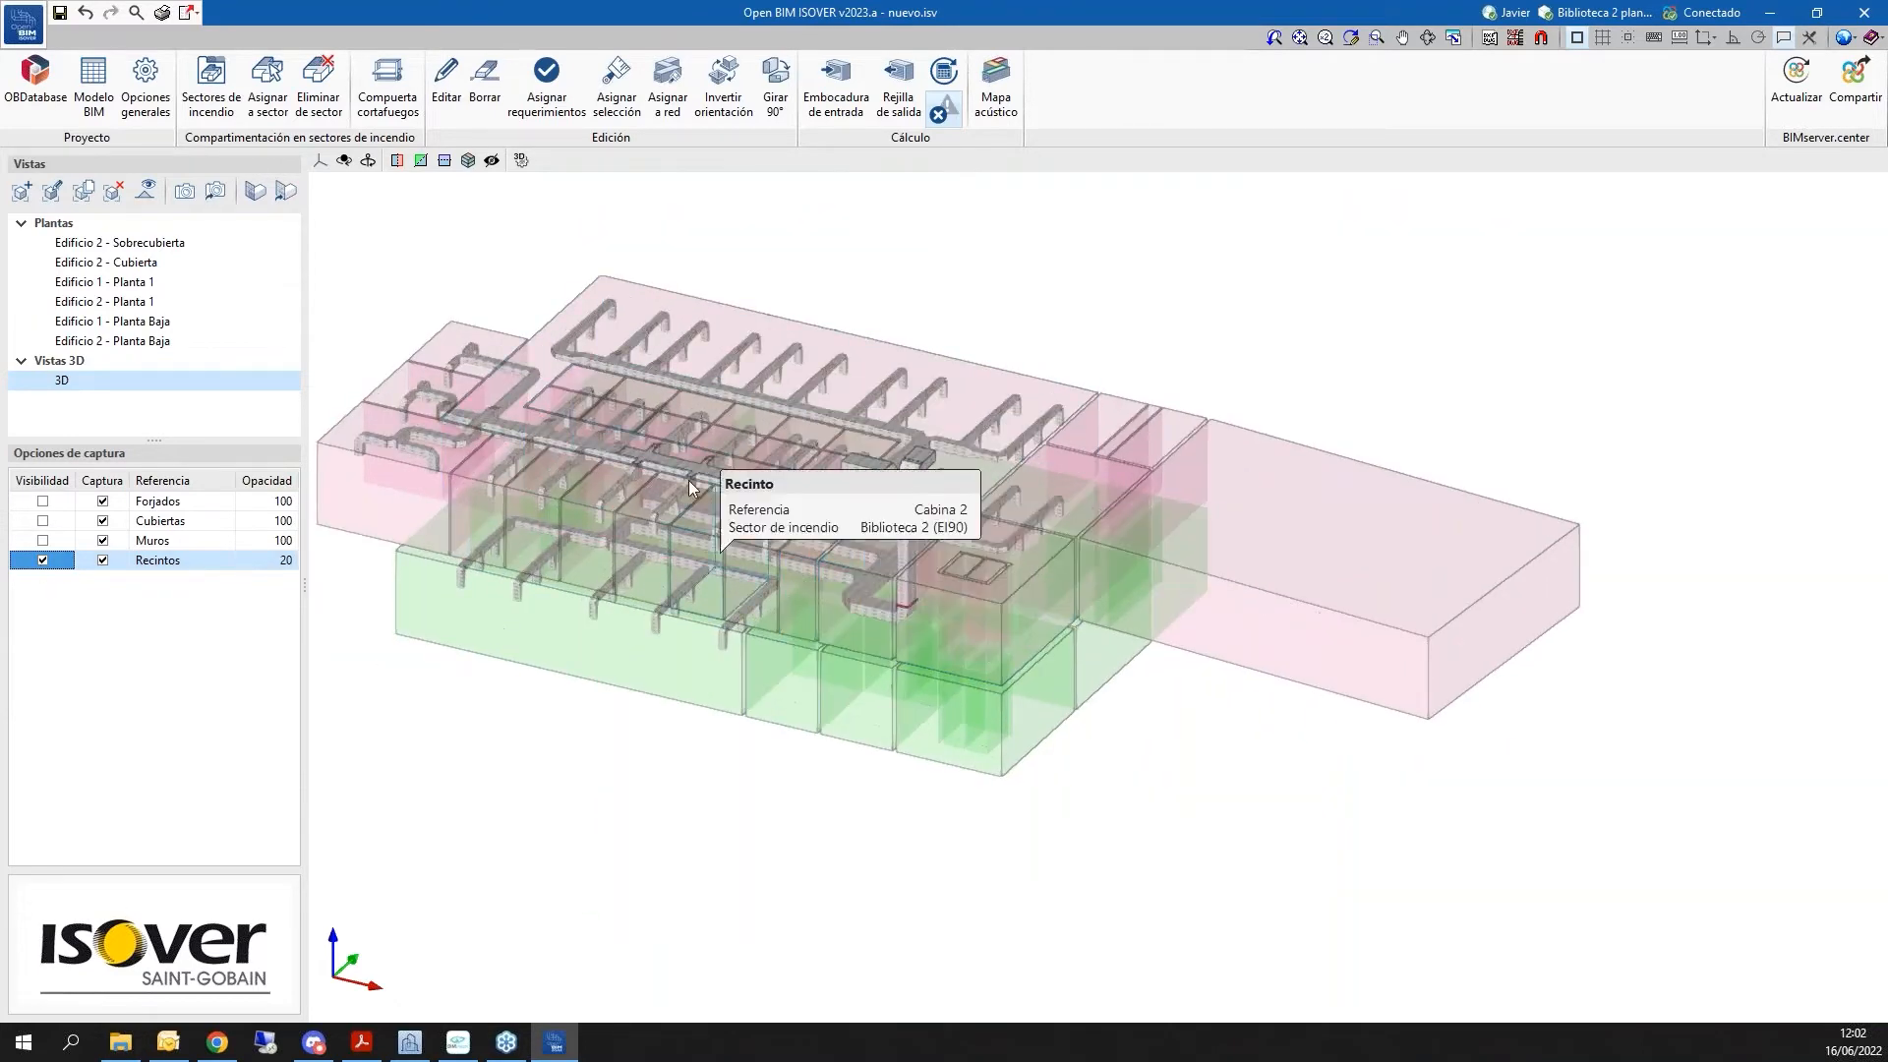
click(42, 561)
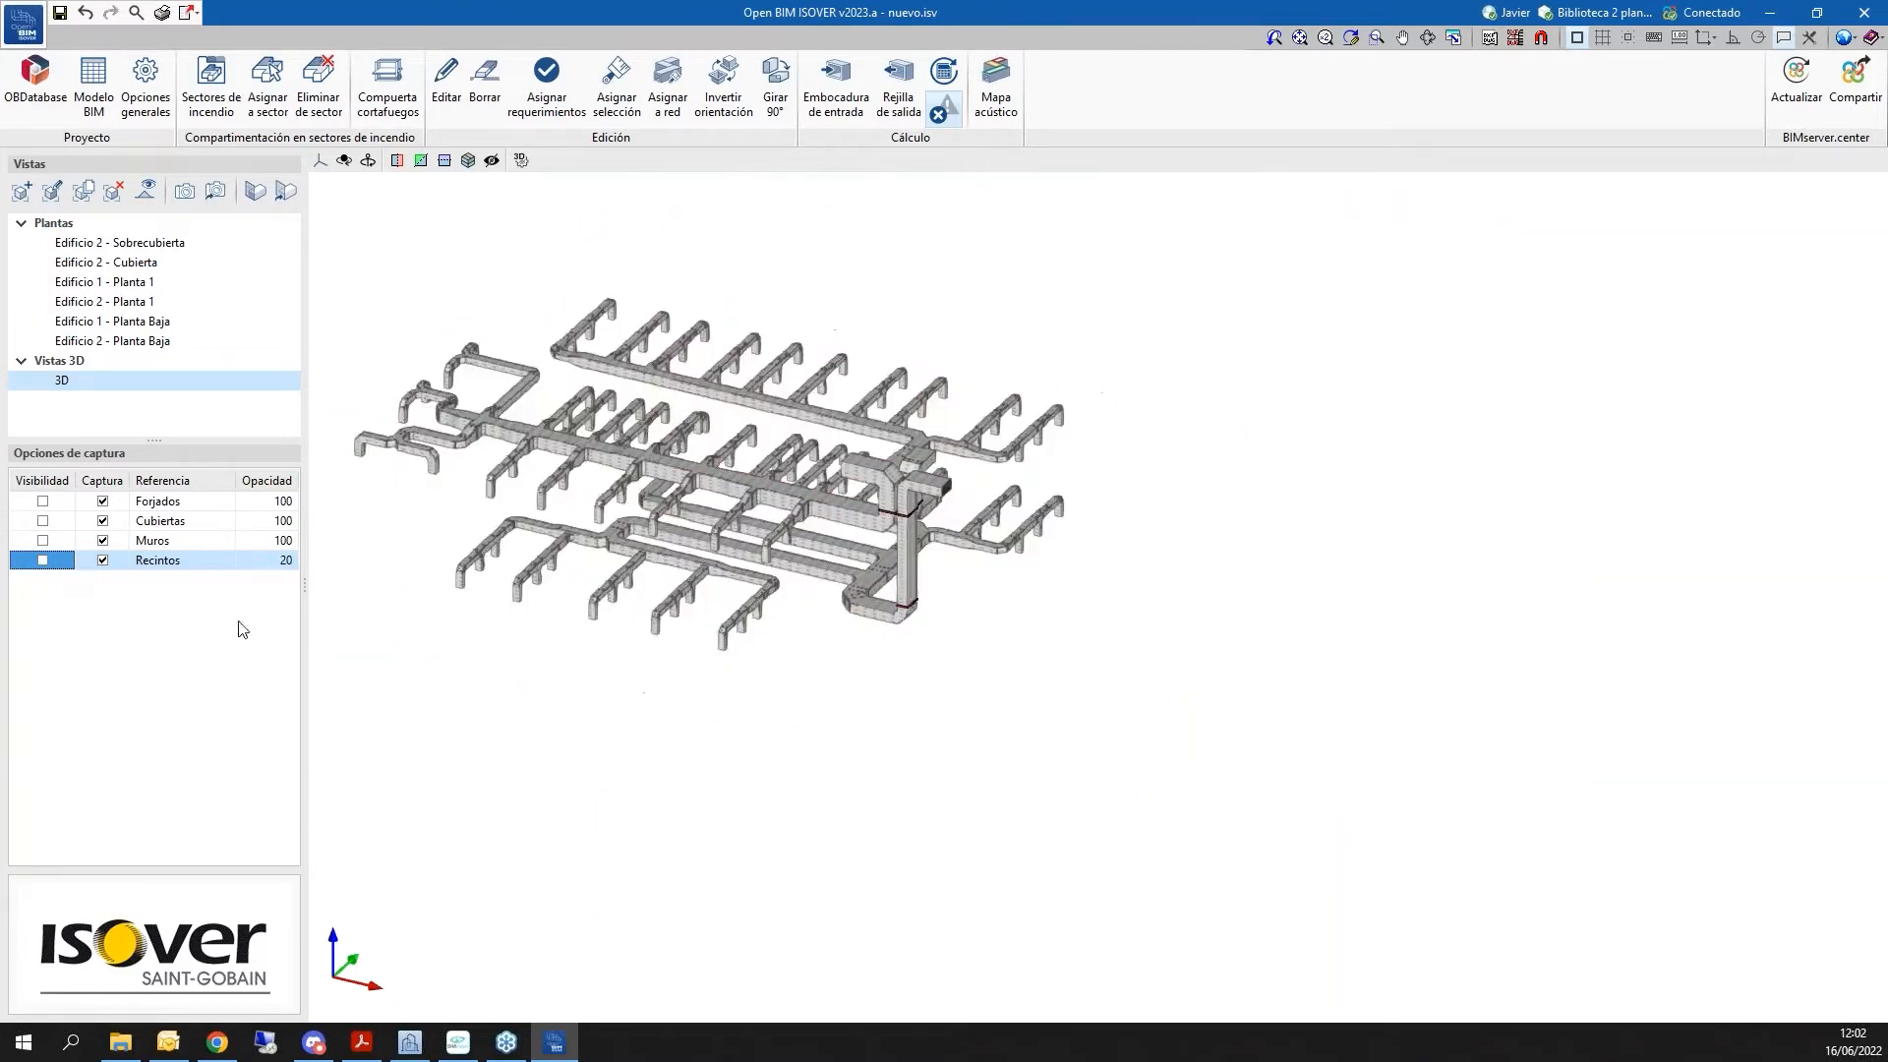
scroll(1213, 882, down, 1)
scroll(531, 386, up, 2)
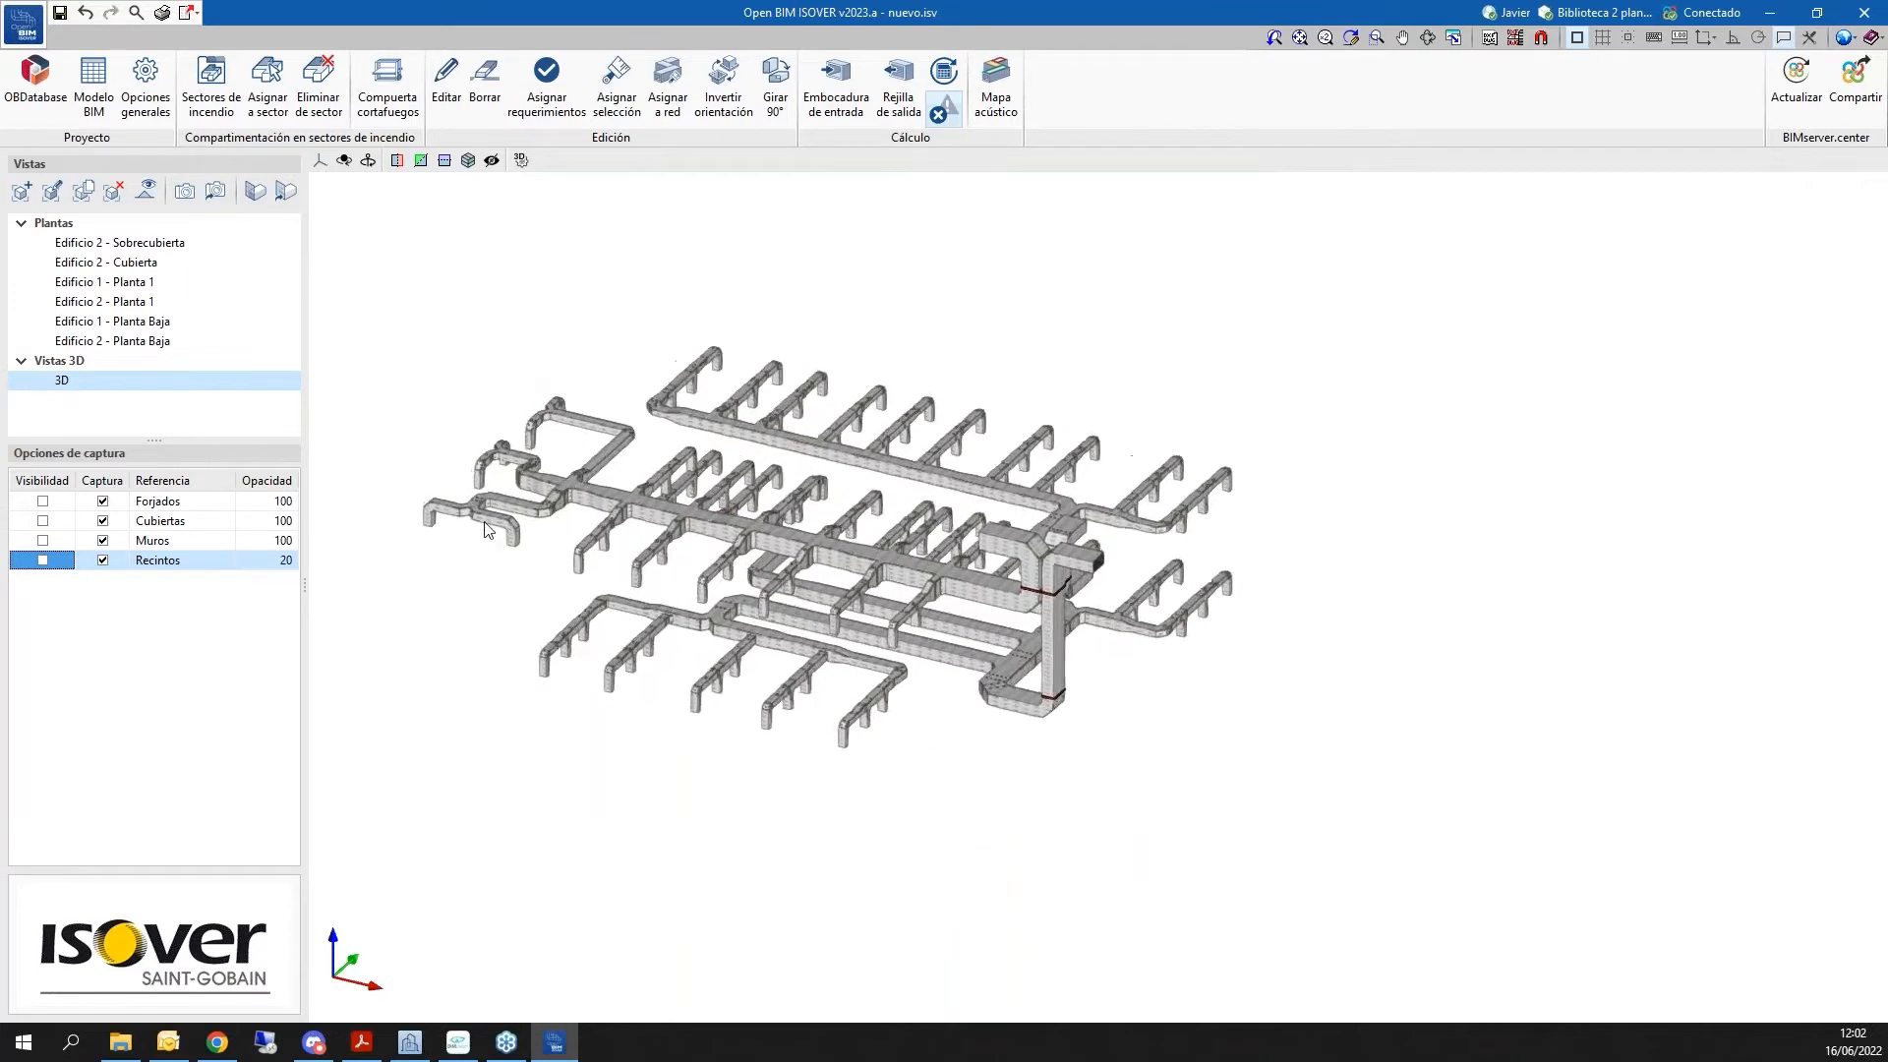
scroll(489, 530, up, 2)
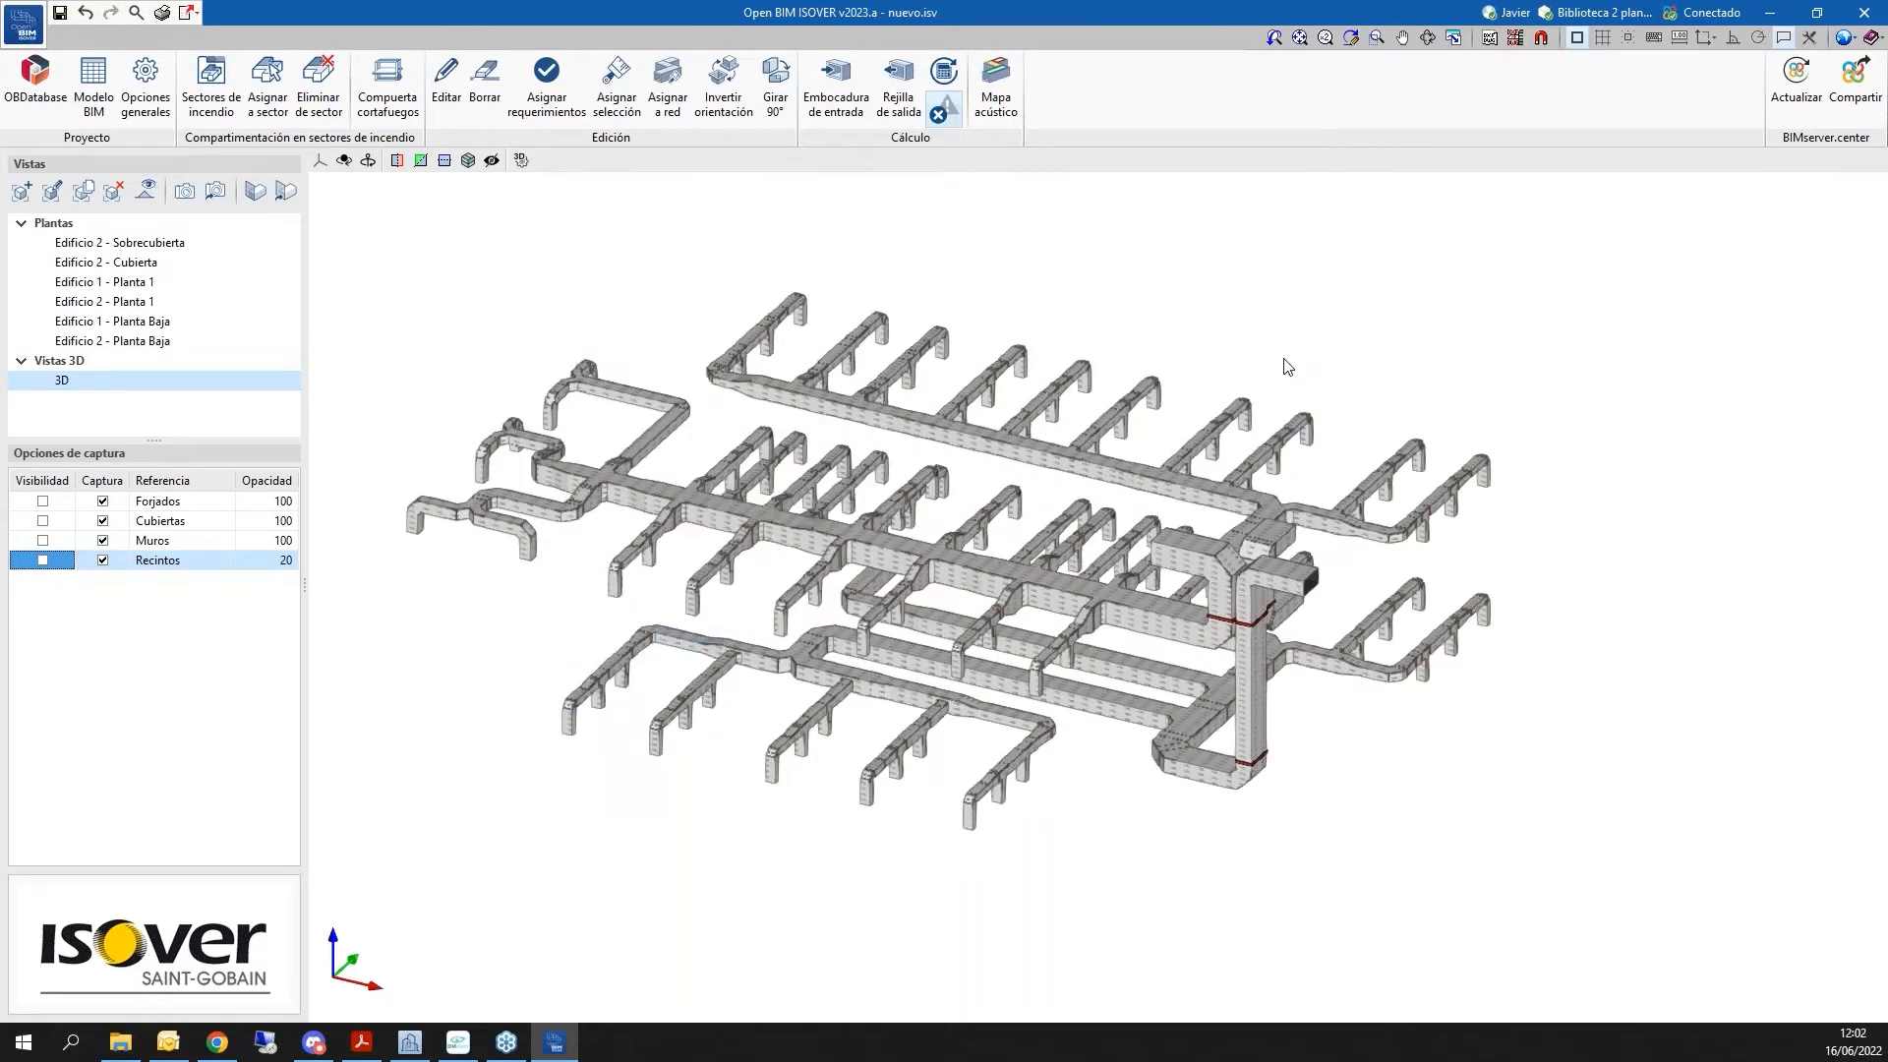
scroll(1287, 372, up, 1)
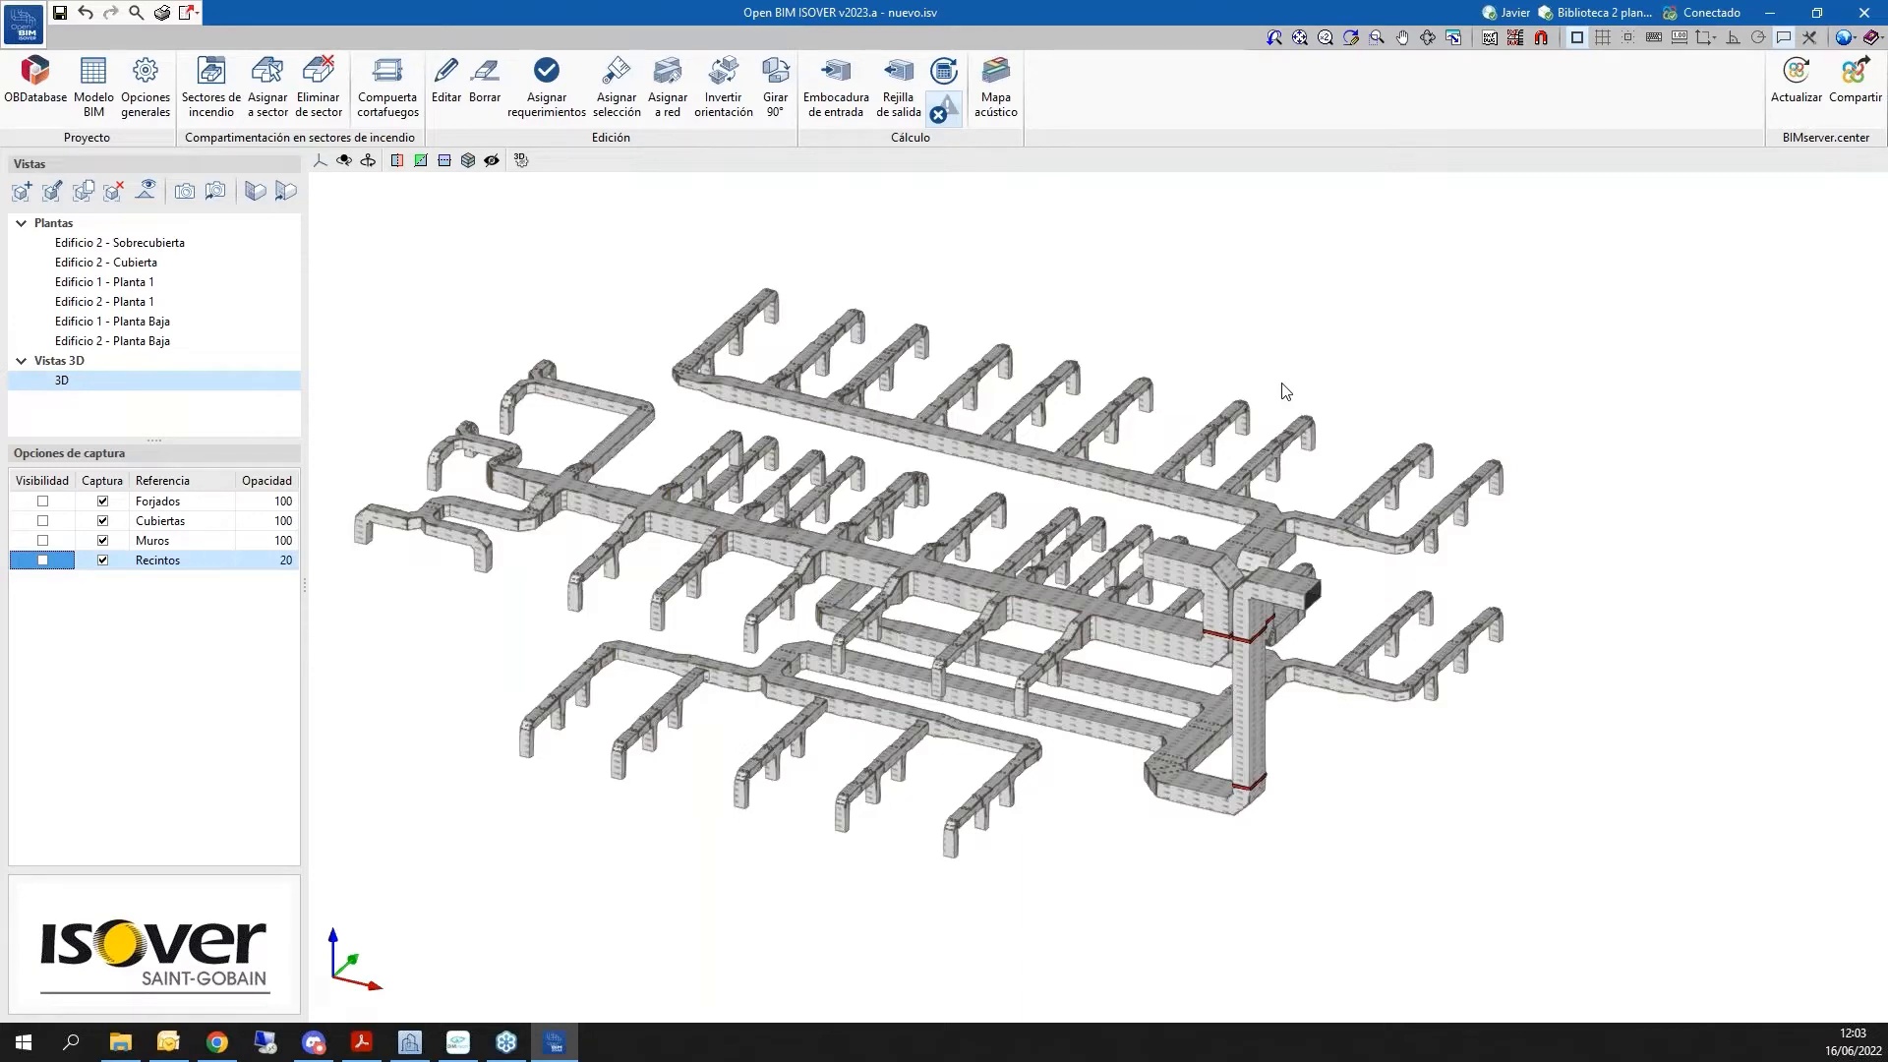
scroll(1445, 649, down, 2)
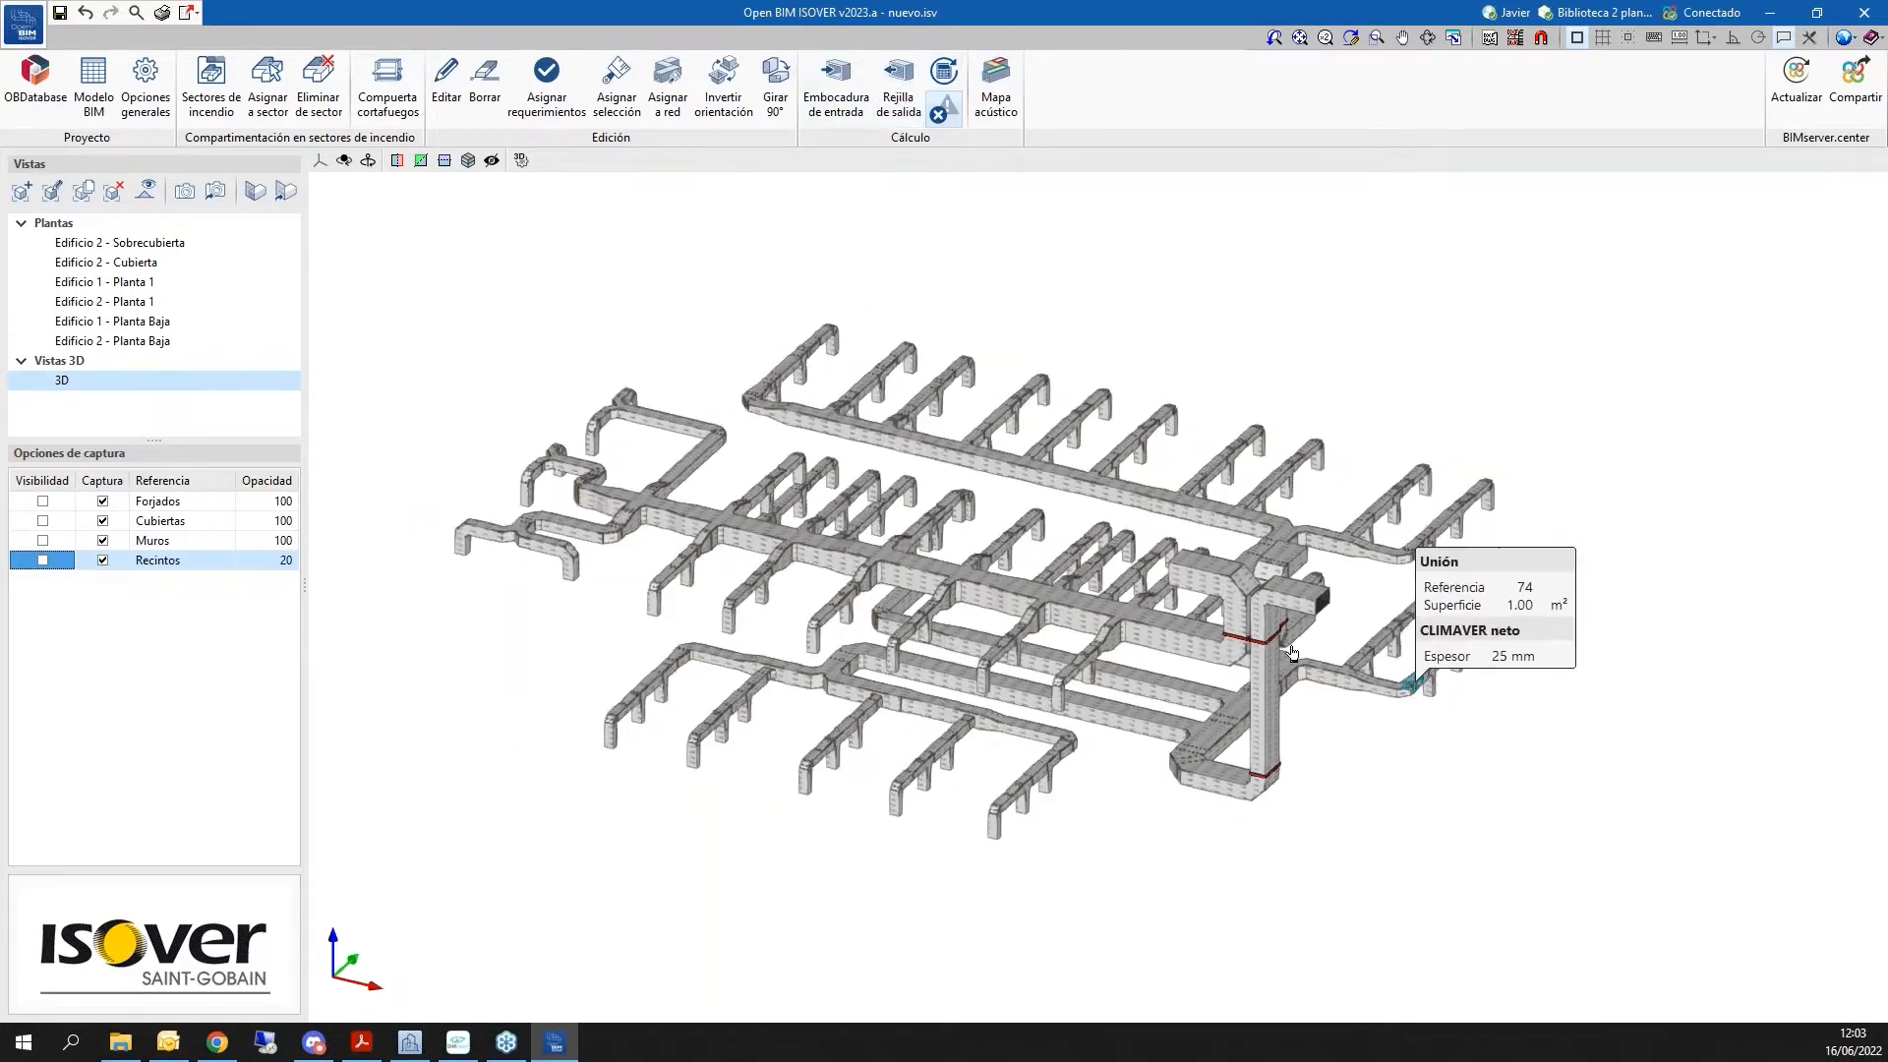
scroll(868, 346, up, 1)
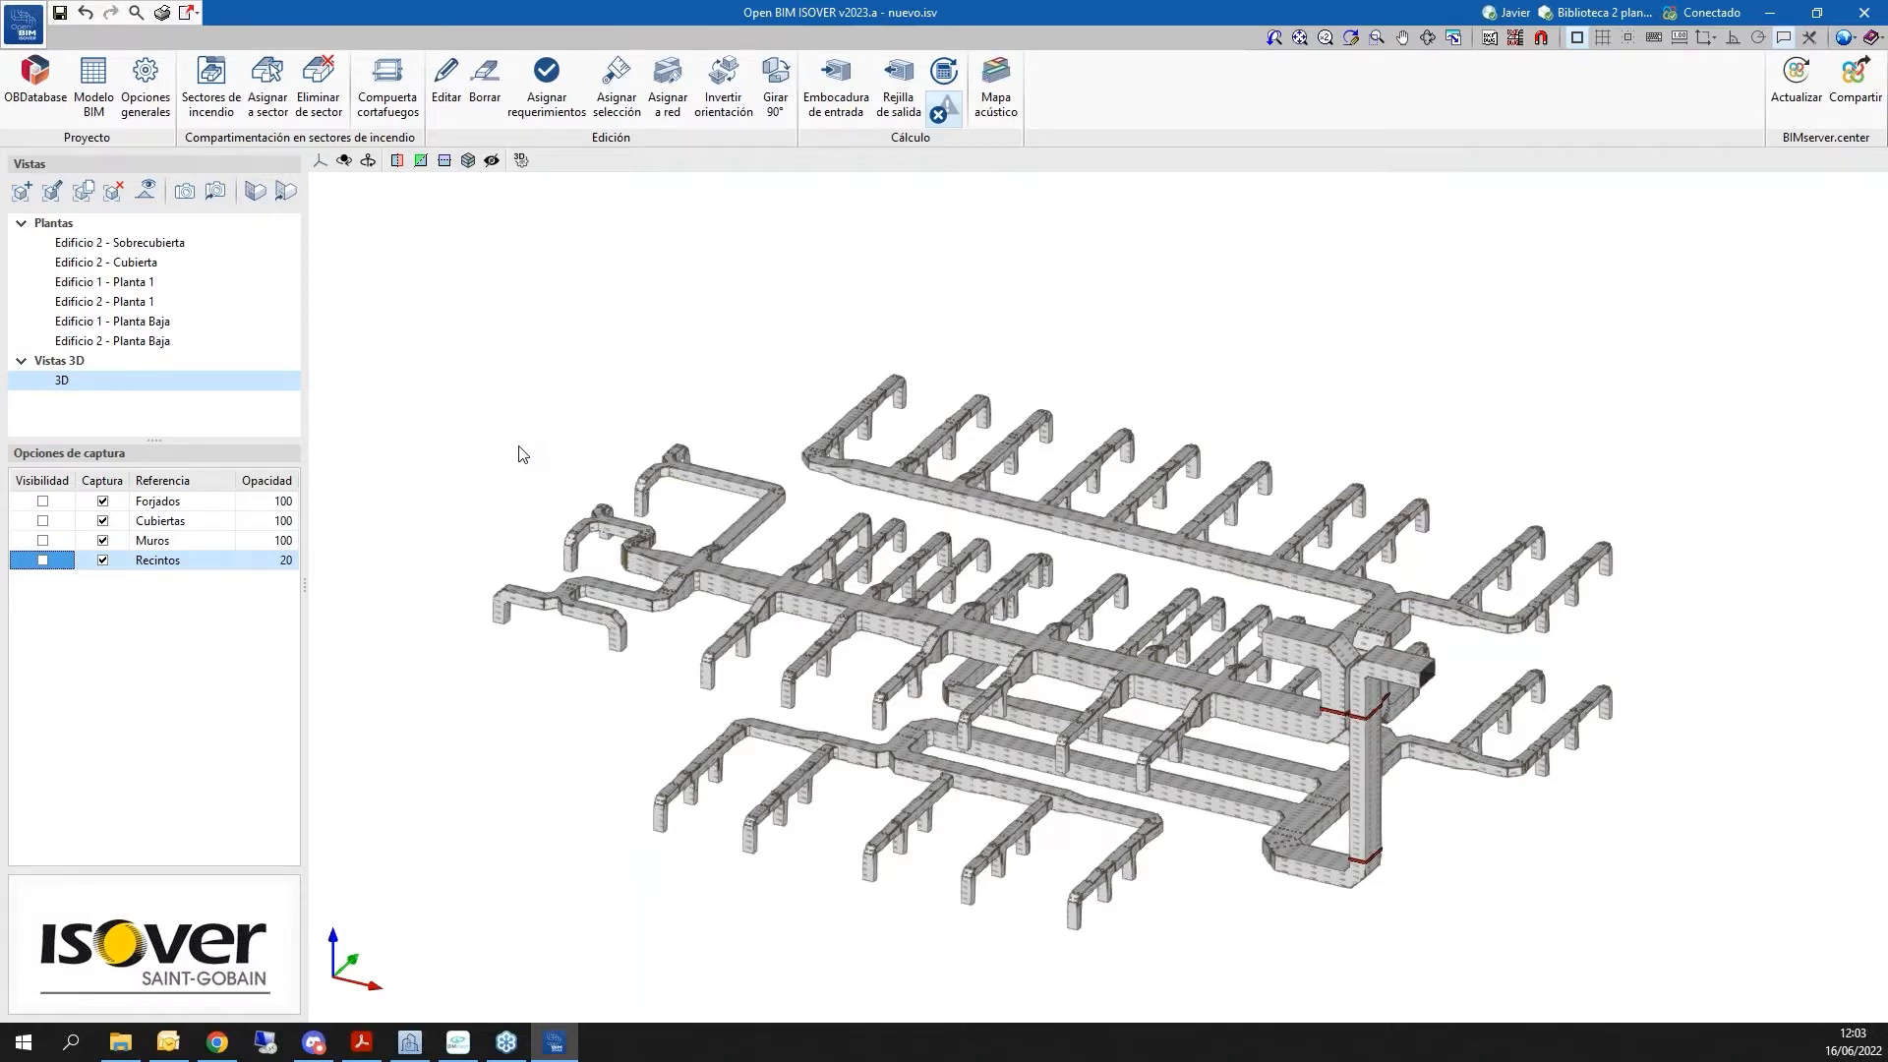
Define an air inlet (Embocadura de entrada) with reference Clima 1, acoustic attenuation disabled and an installation power of 76000 W
click(855, 115)
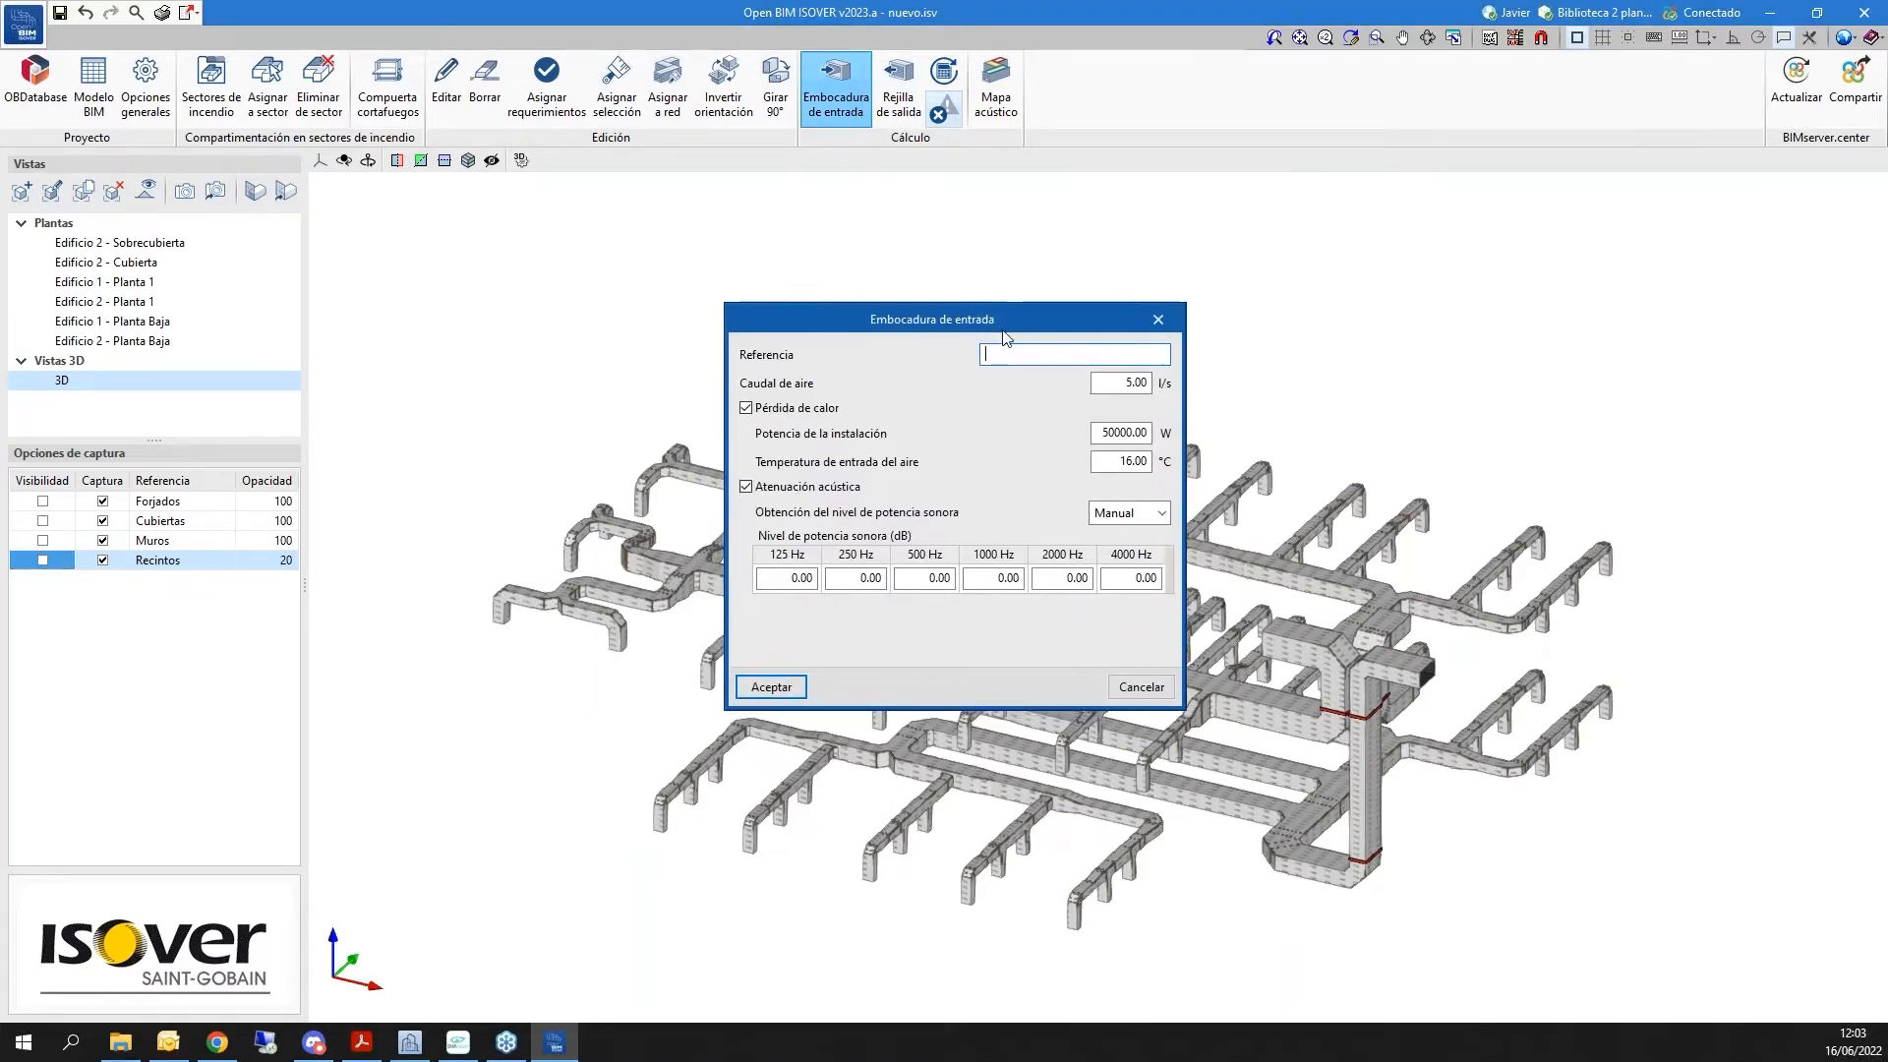
text(Clima 1)
click(792, 488)
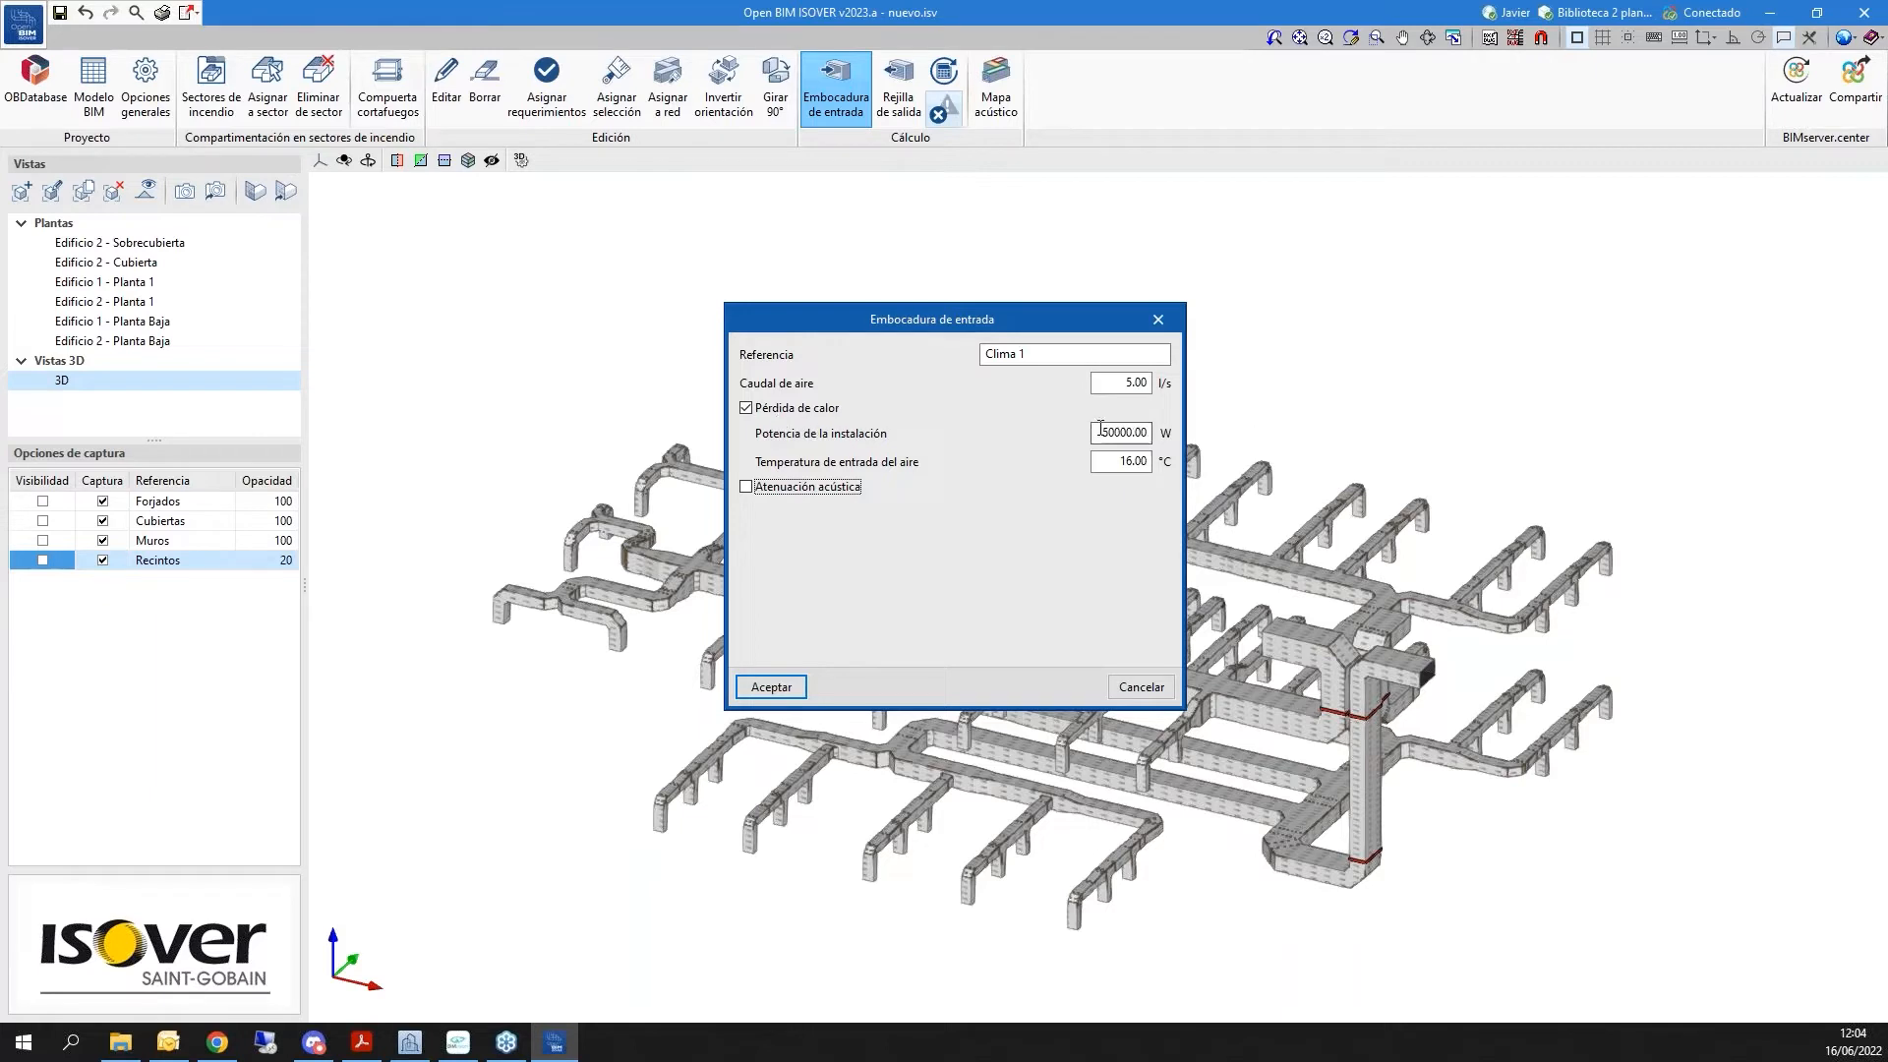
click(1142, 433)
text(76000)
click(771, 685)
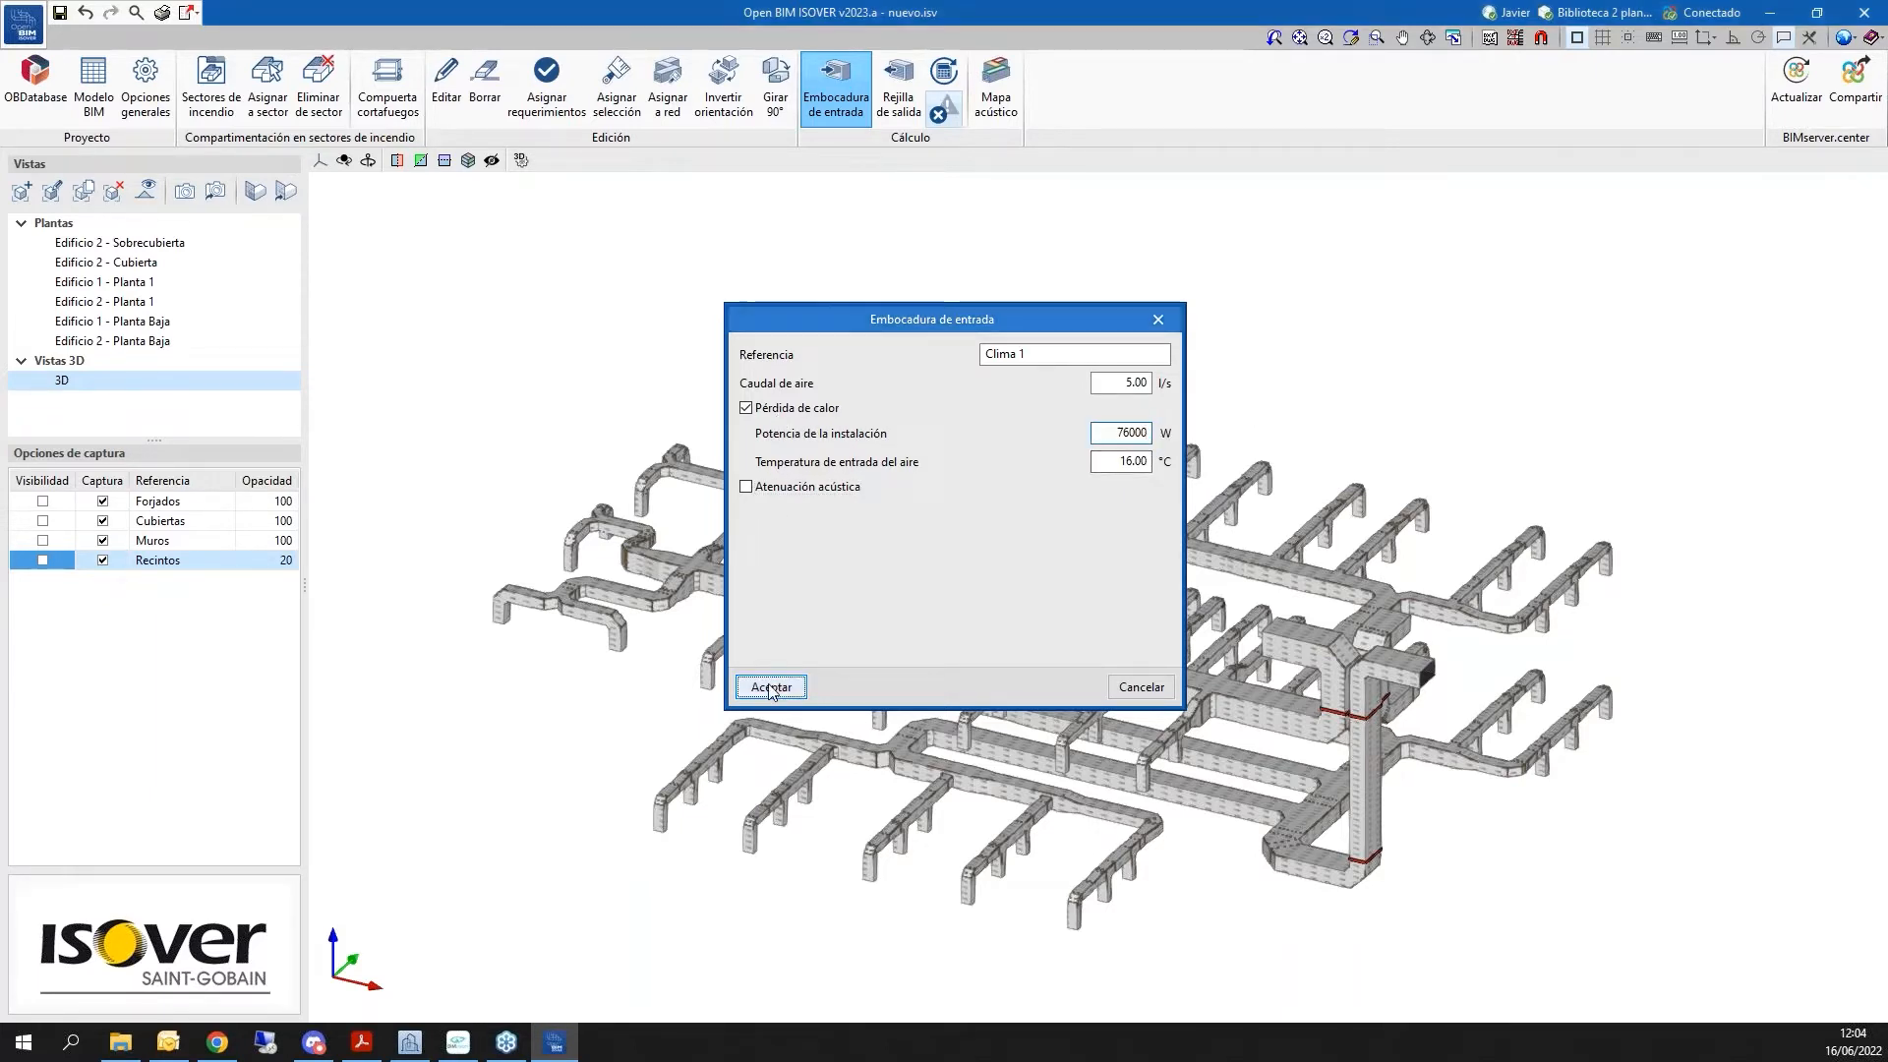
Place the air inlet on the open ends of the three rooftop ducts in 3D mode and finish inserting
click(420, 411)
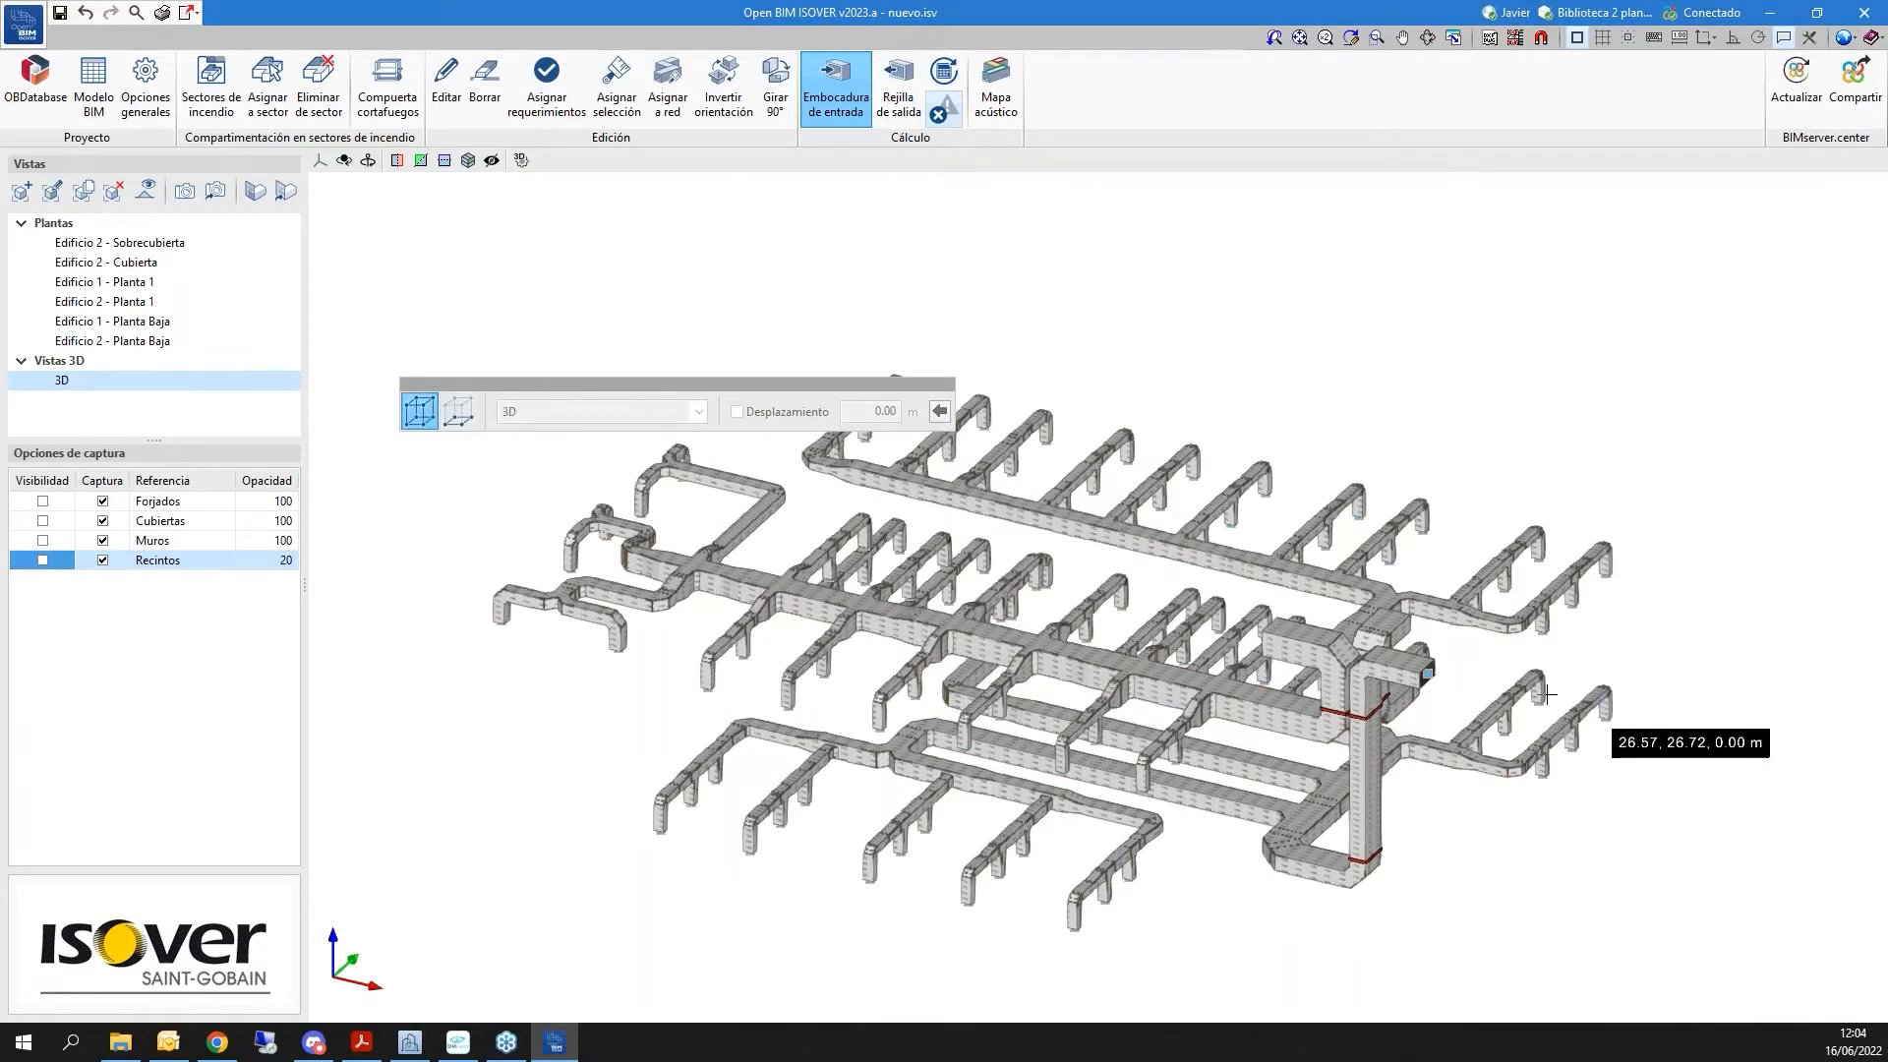
scroll(1621, 659, up, 1)
scroll(1460, 678, up, 2)
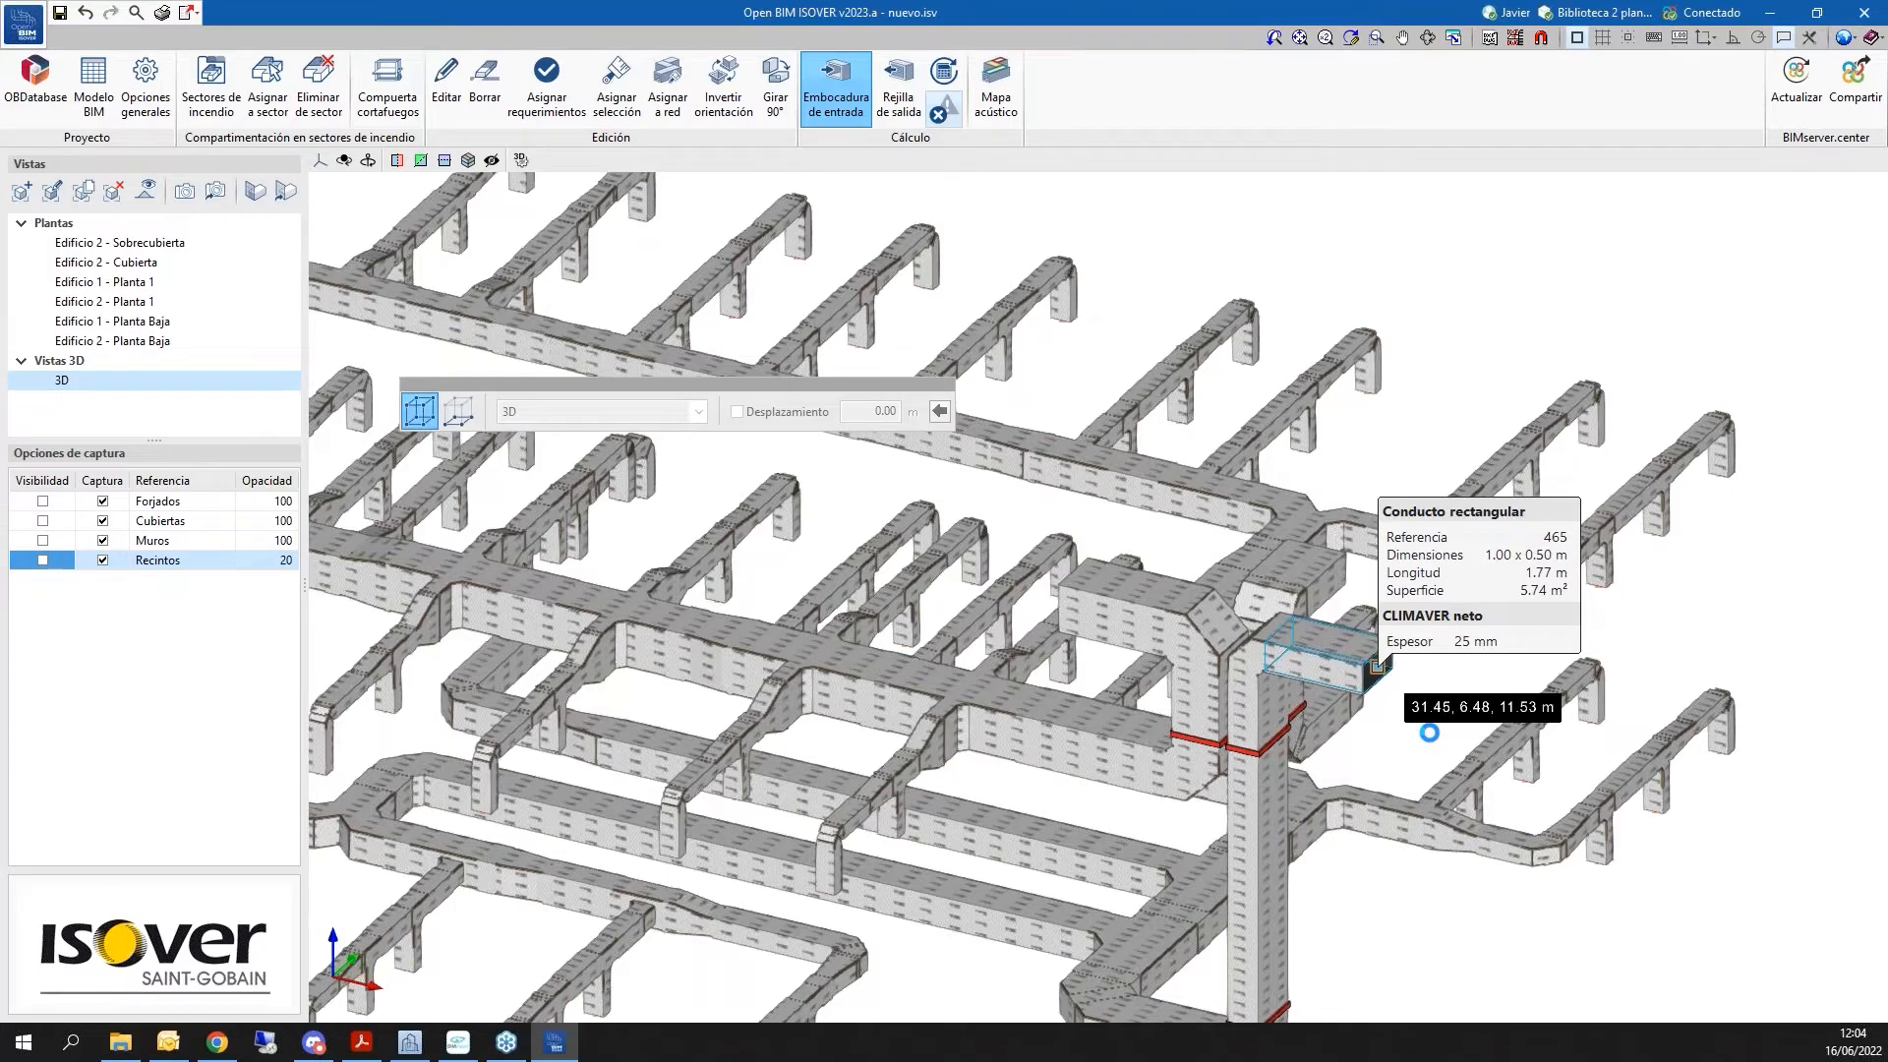
click(1429, 733)
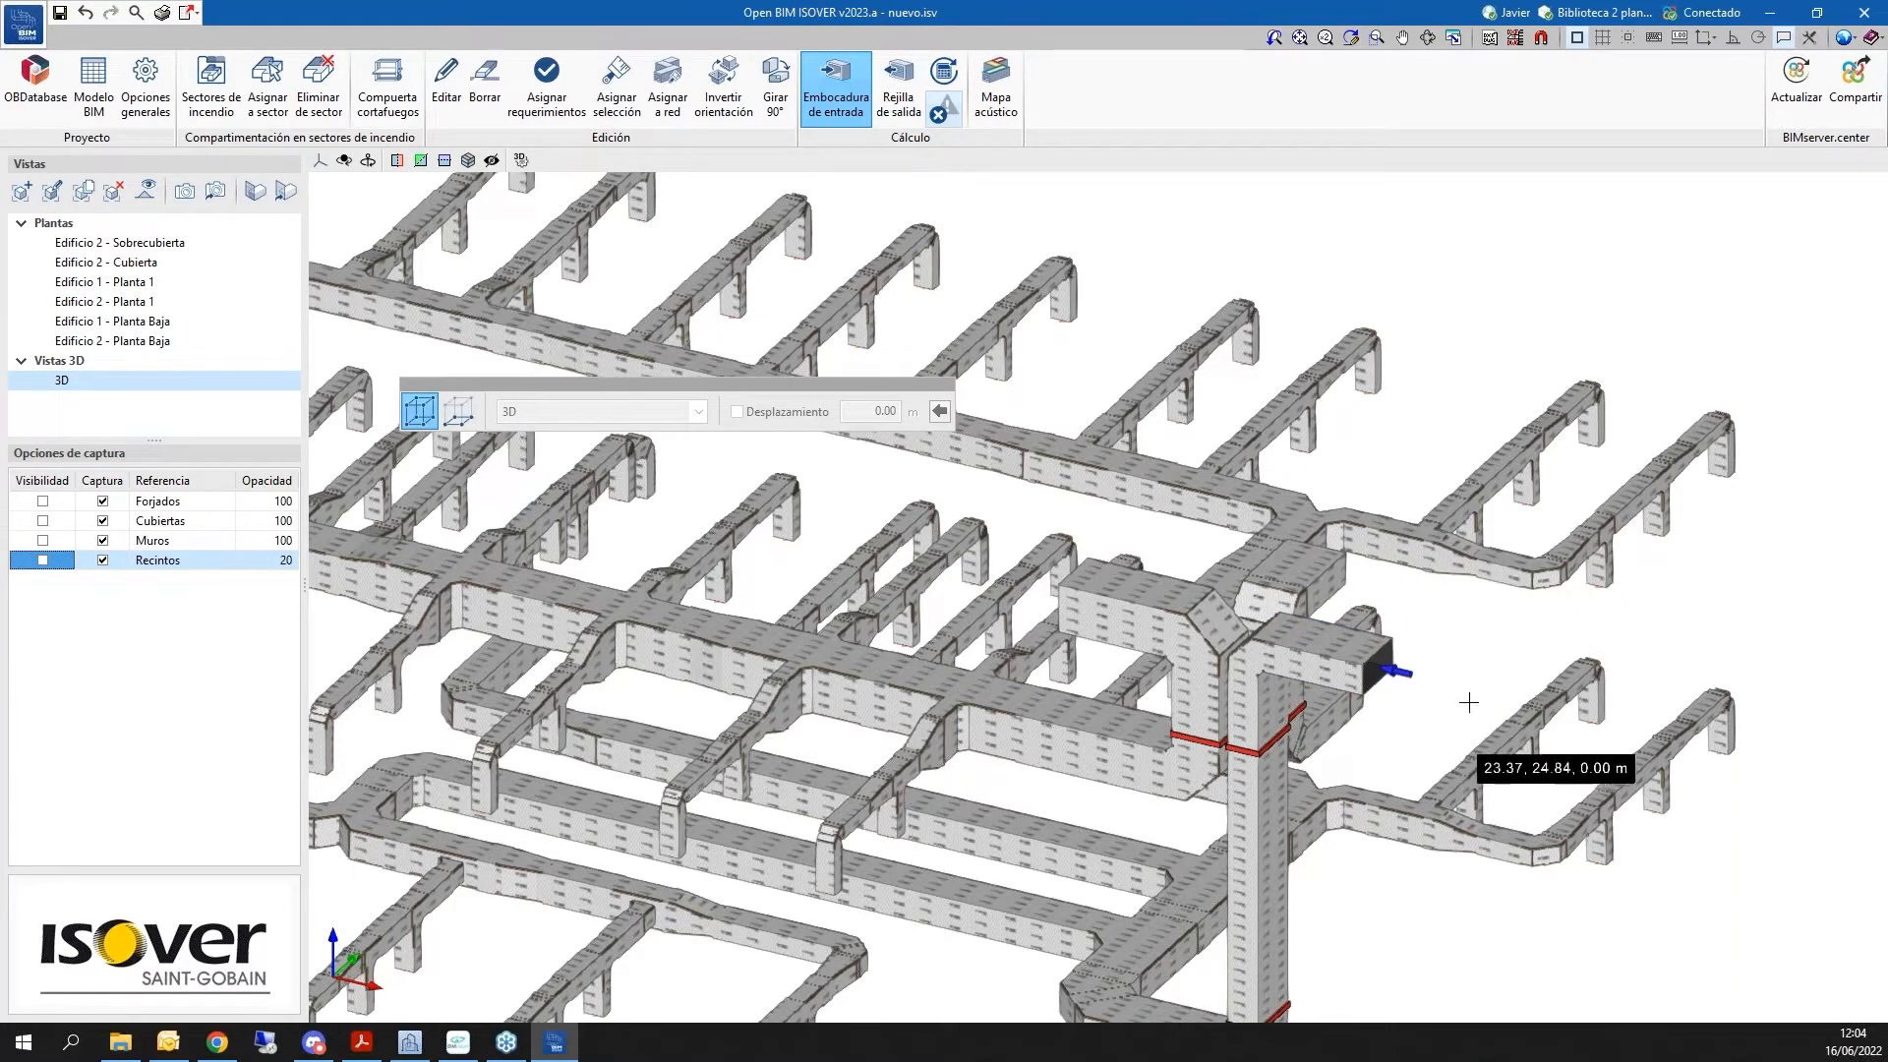
shift+middle_drag(1652, 604, 1333, 603)
scroll(1332, 603, down, 2)
scroll(653, 629, up, 2)
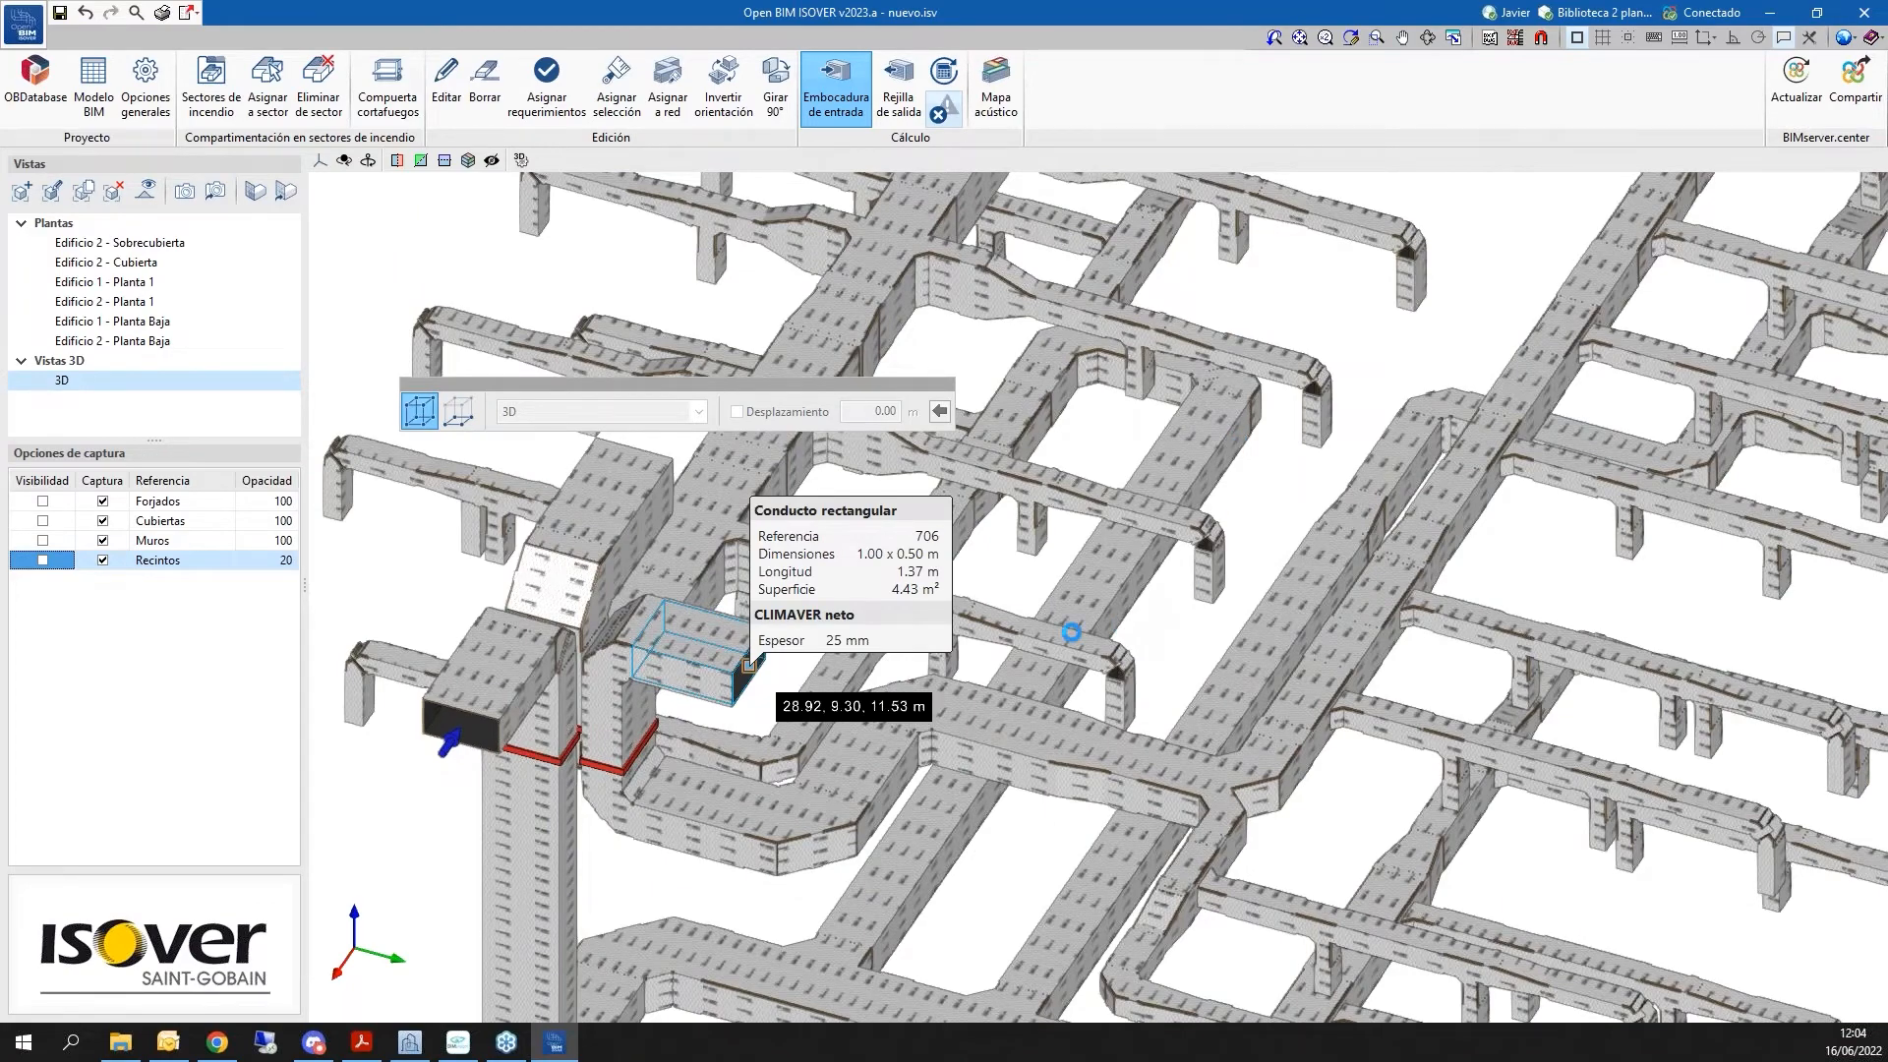
scroll(1074, 632, down, 3)
shift+middle_drag(1073, 633, 730, 617)
scroll(748, 609, down, 2)
scroll(970, 338, up, 3)
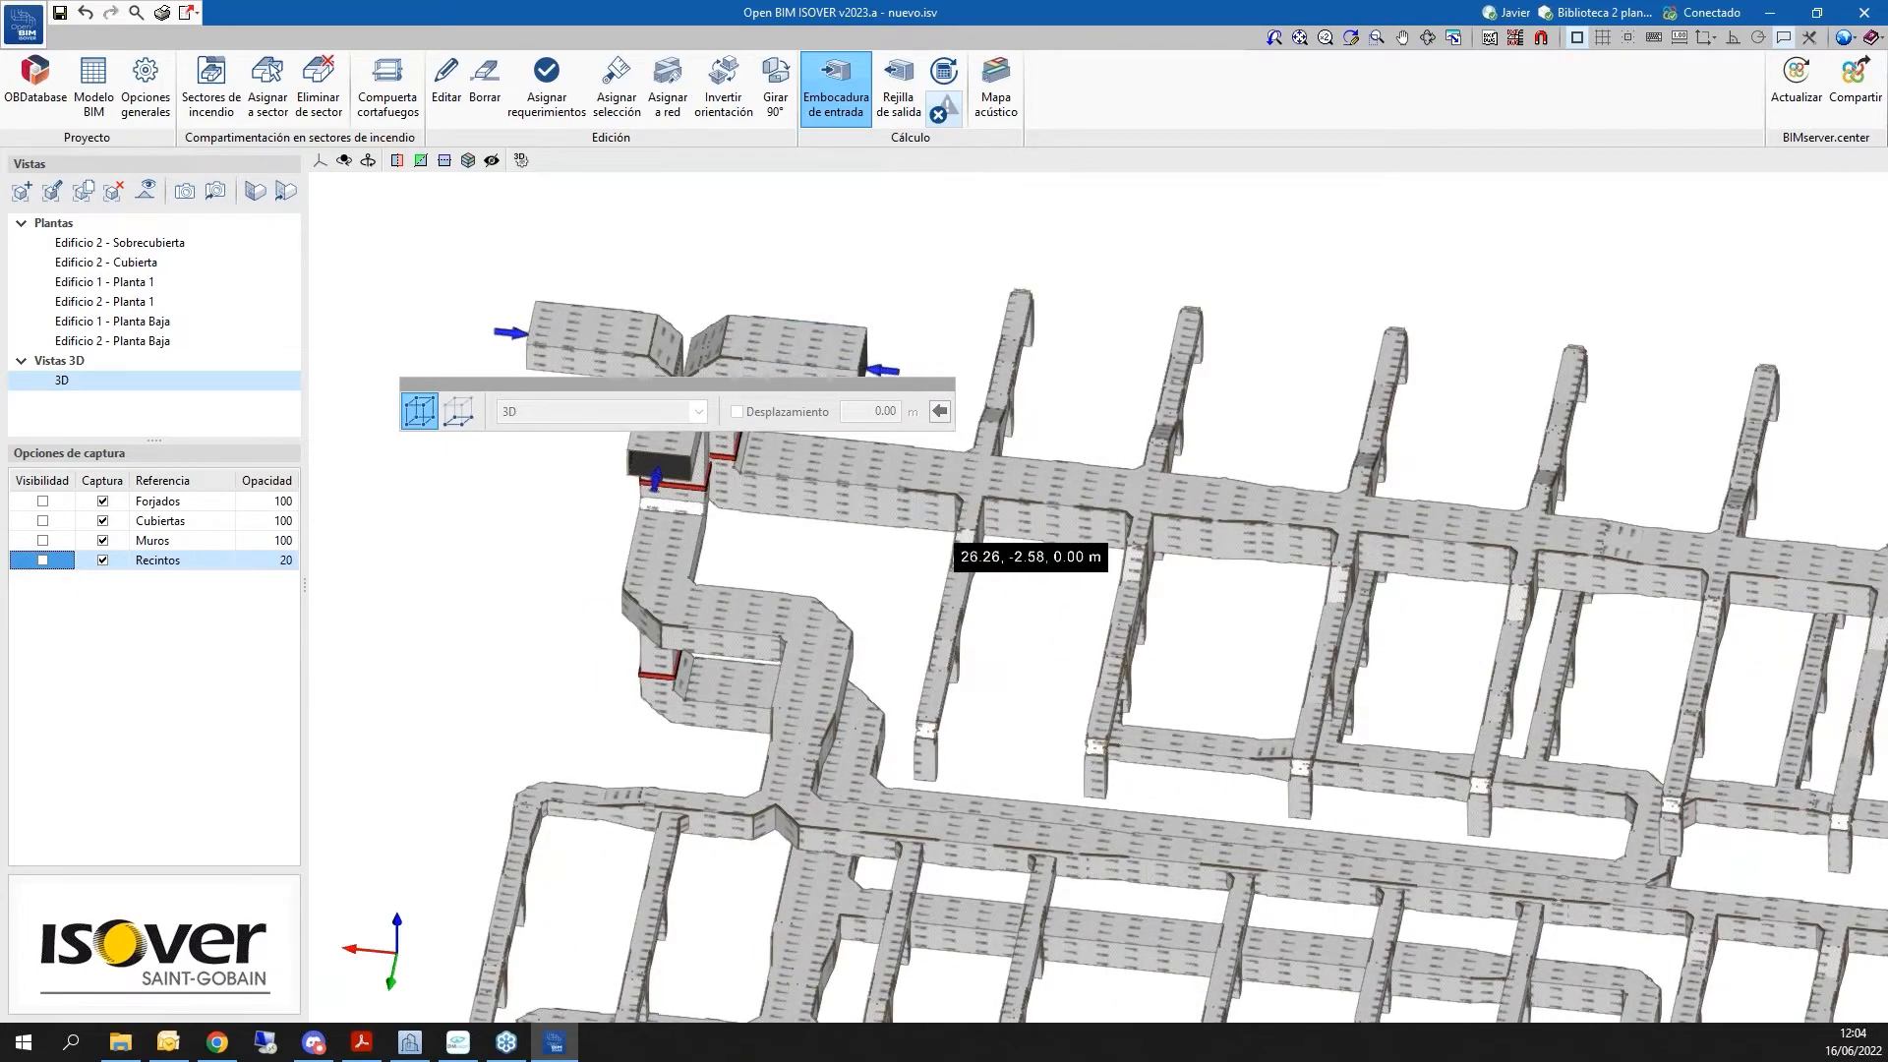
key(Escape)
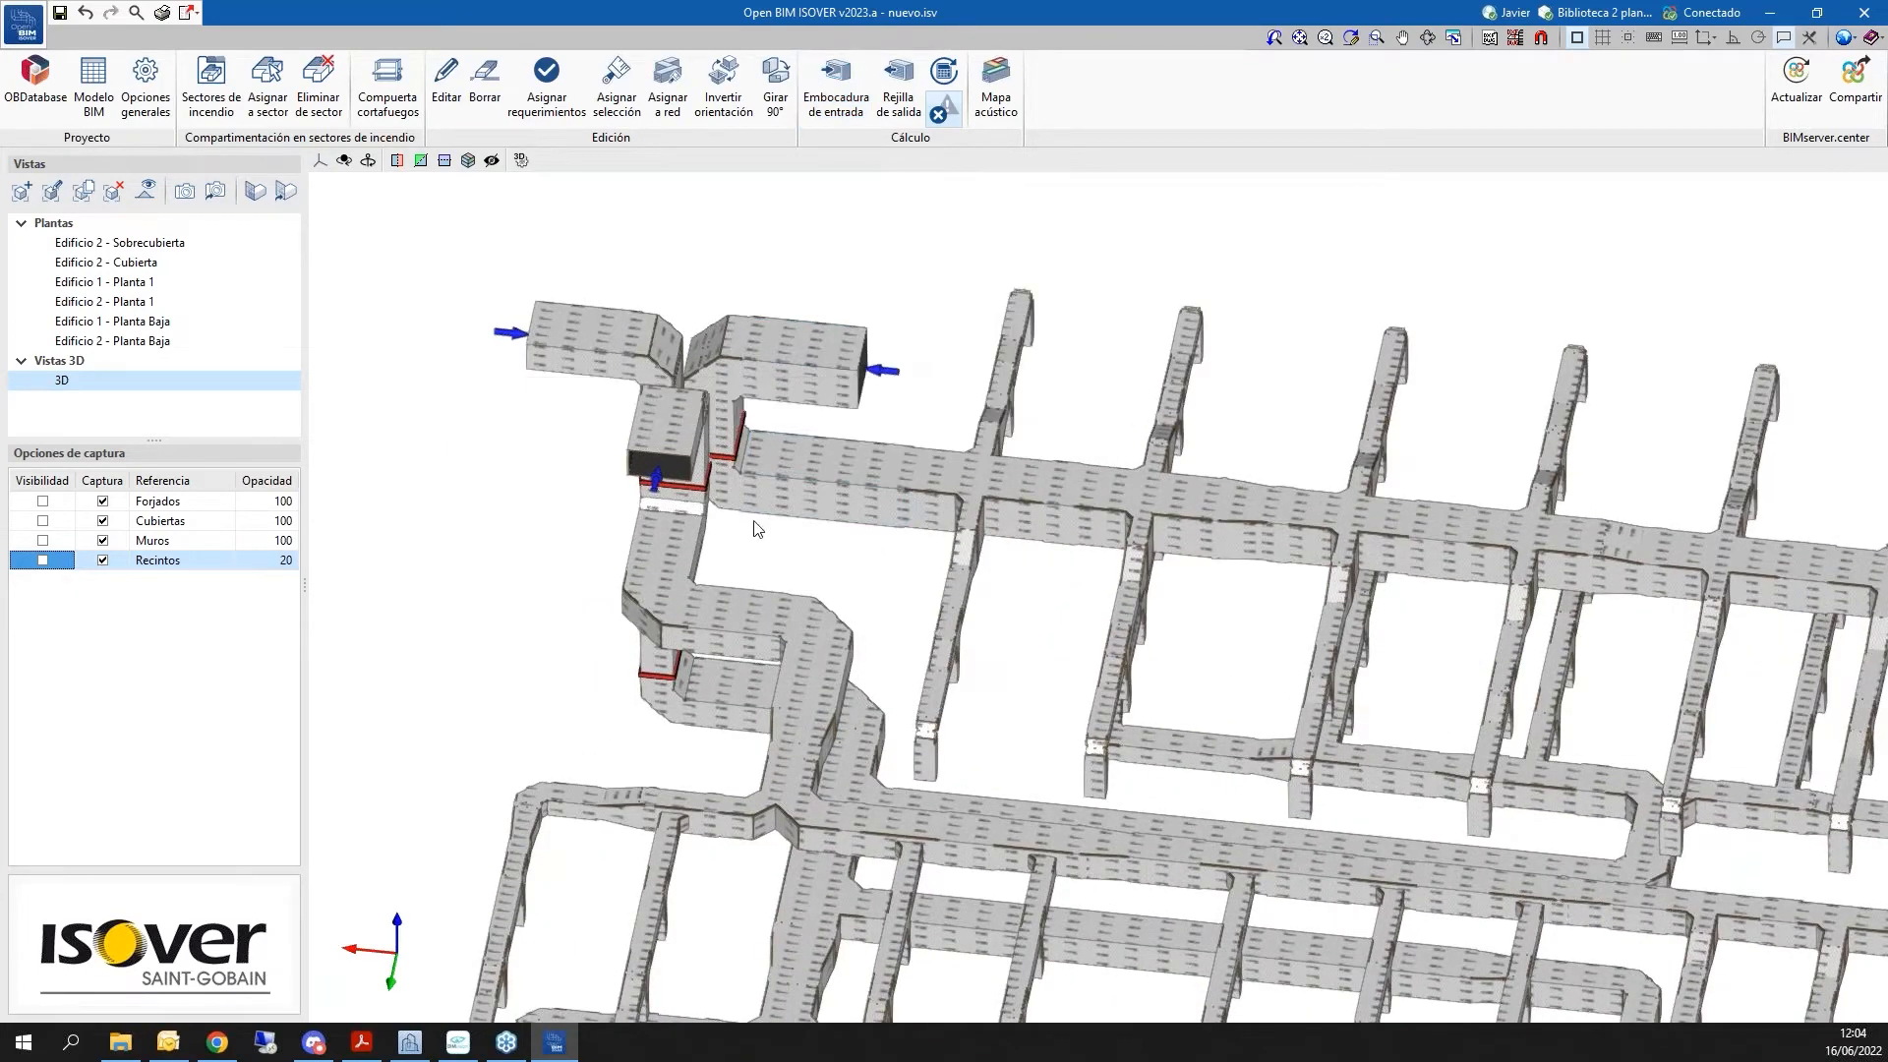
Change the reference of the air inlet on the middle rooftop duct, between the two opposing ones, to Clima 2
click(654, 487)
click(1044, 366)
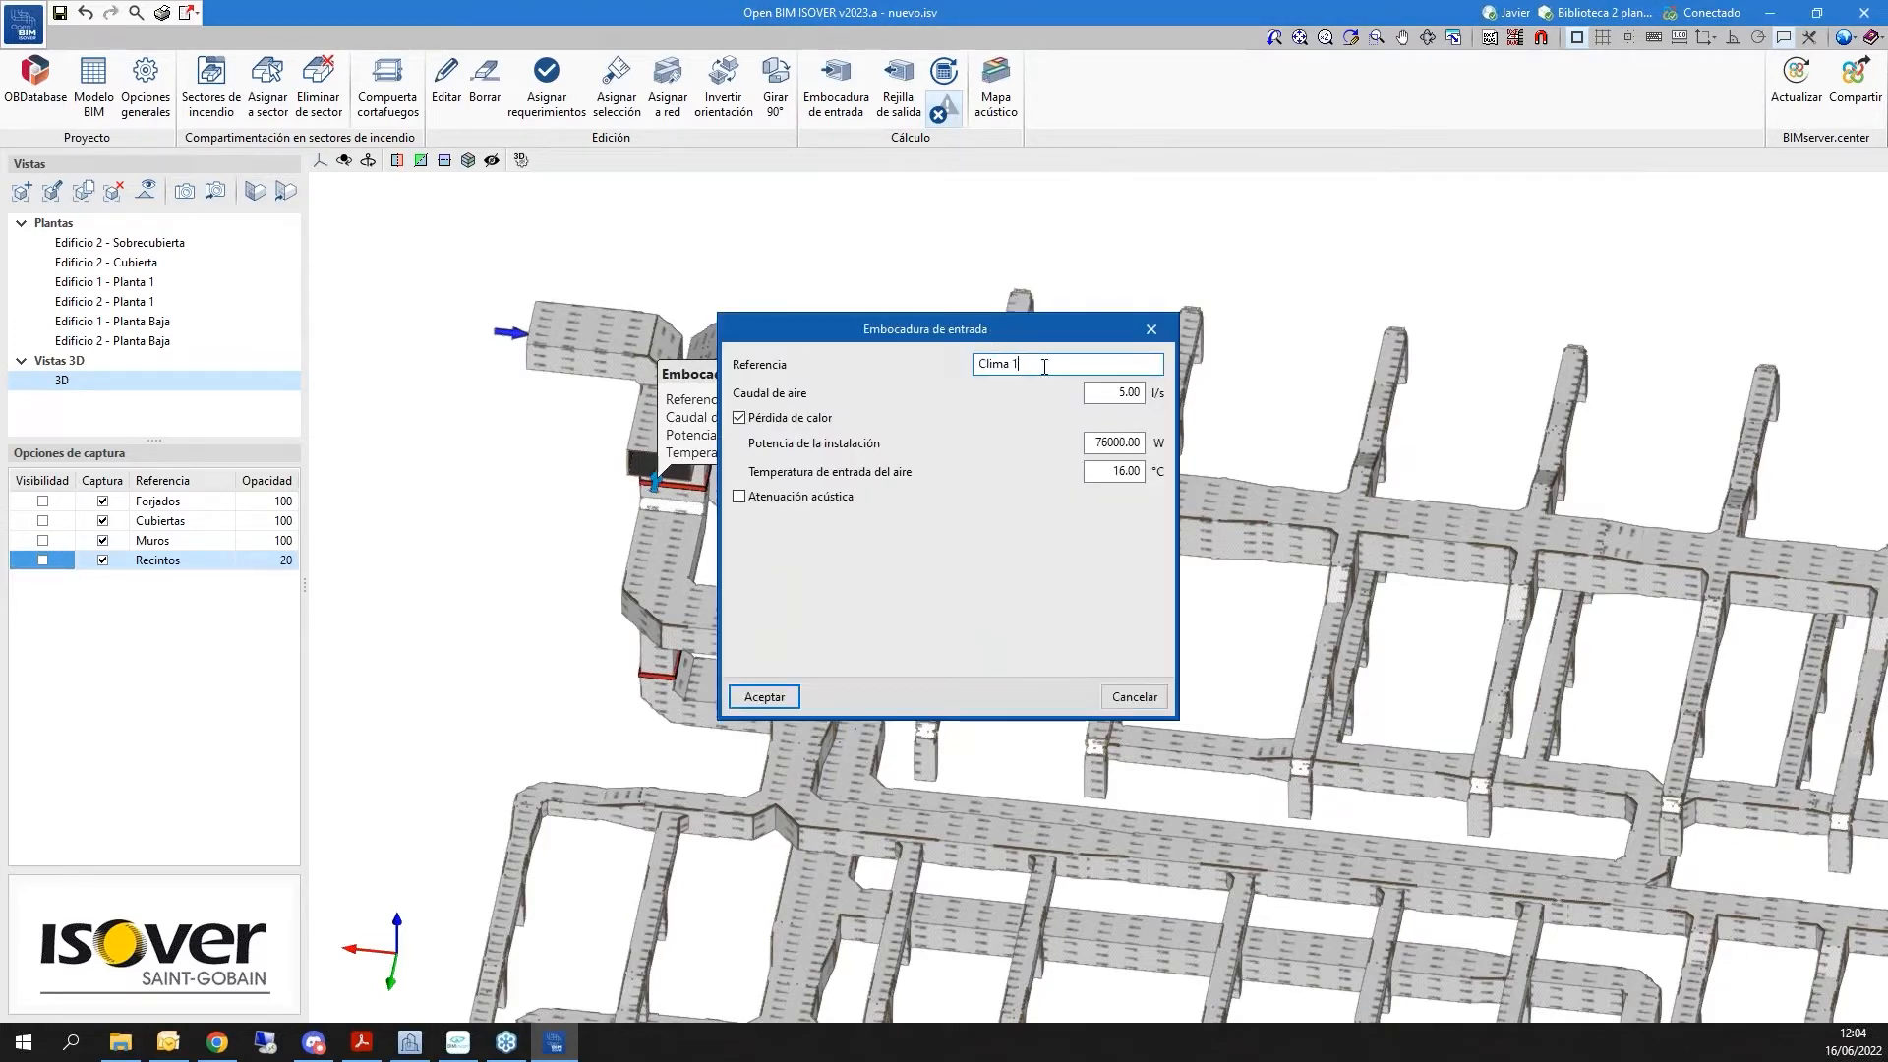
key(BackSpace)
text(2)
click(764, 696)
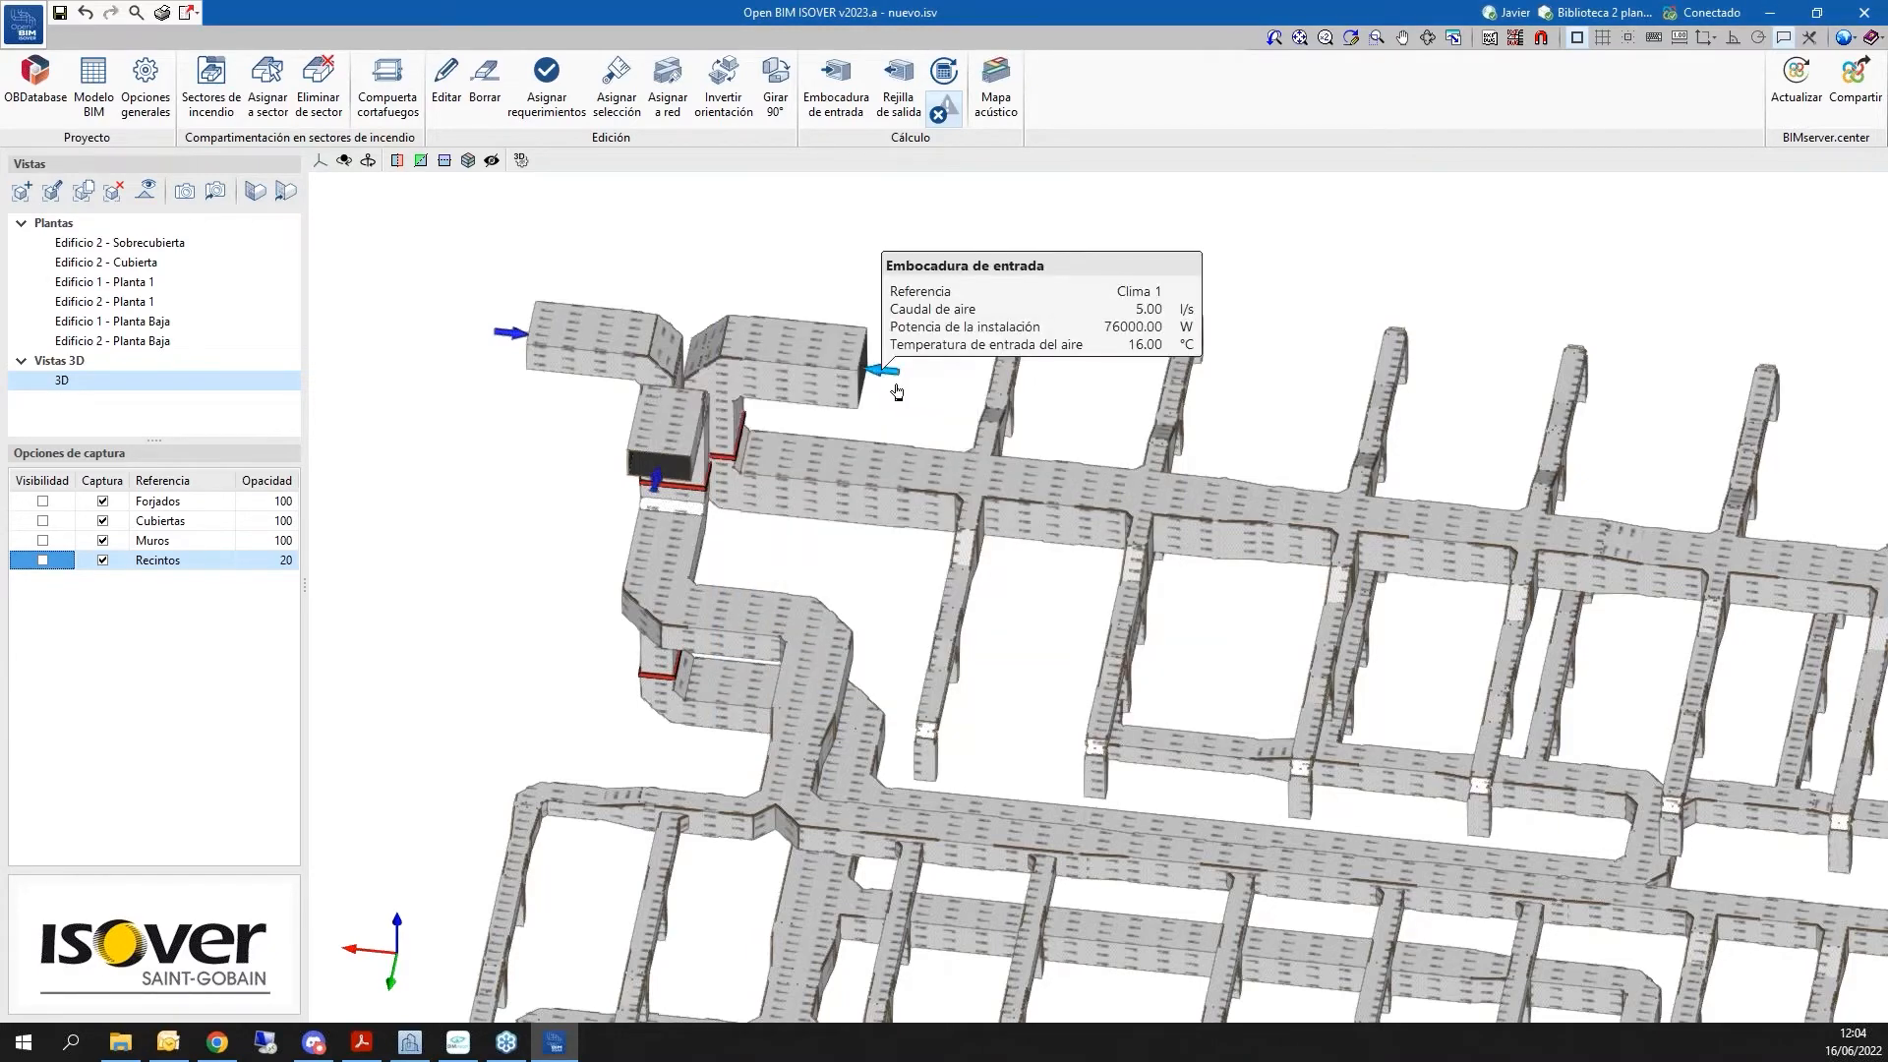
Change the reference of the air inlet on the rooftop duct facing the long first-floor duct run to Clima 3
click(890, 381)
click(1042, 365)
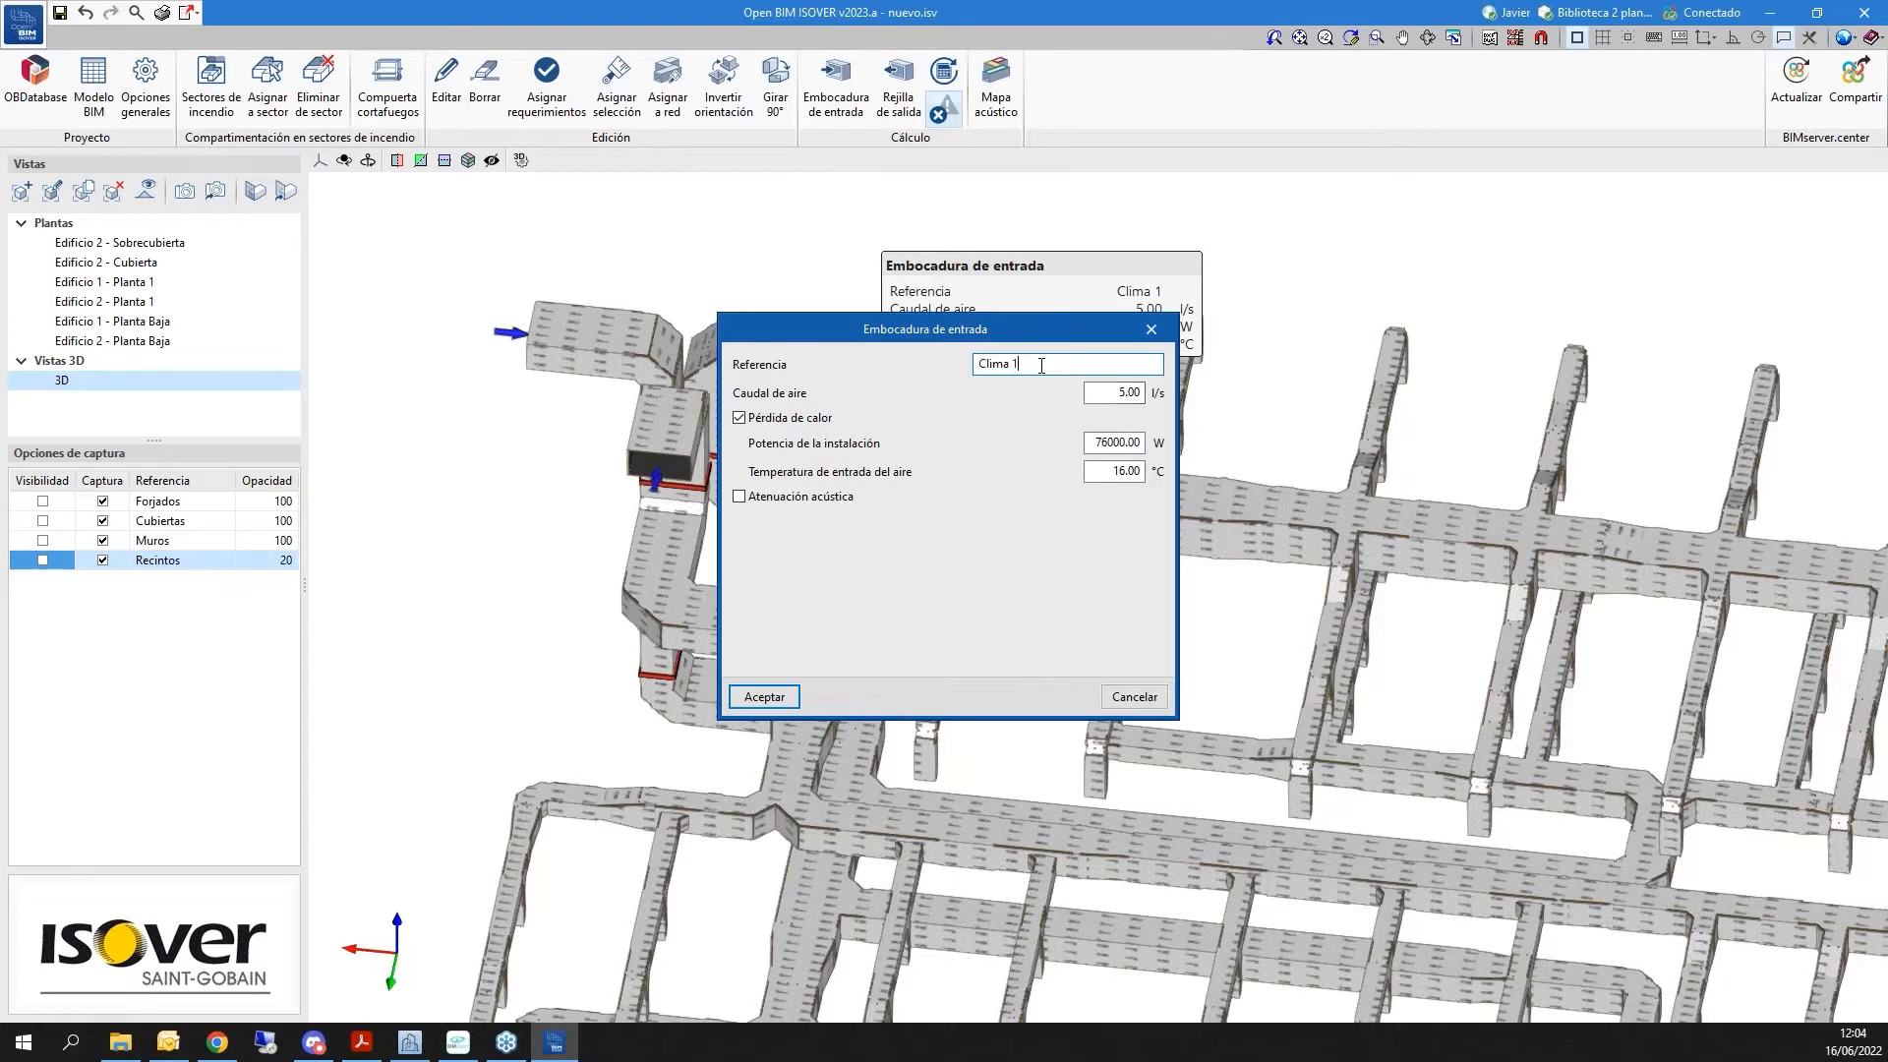
text(3)
click(777, 698)
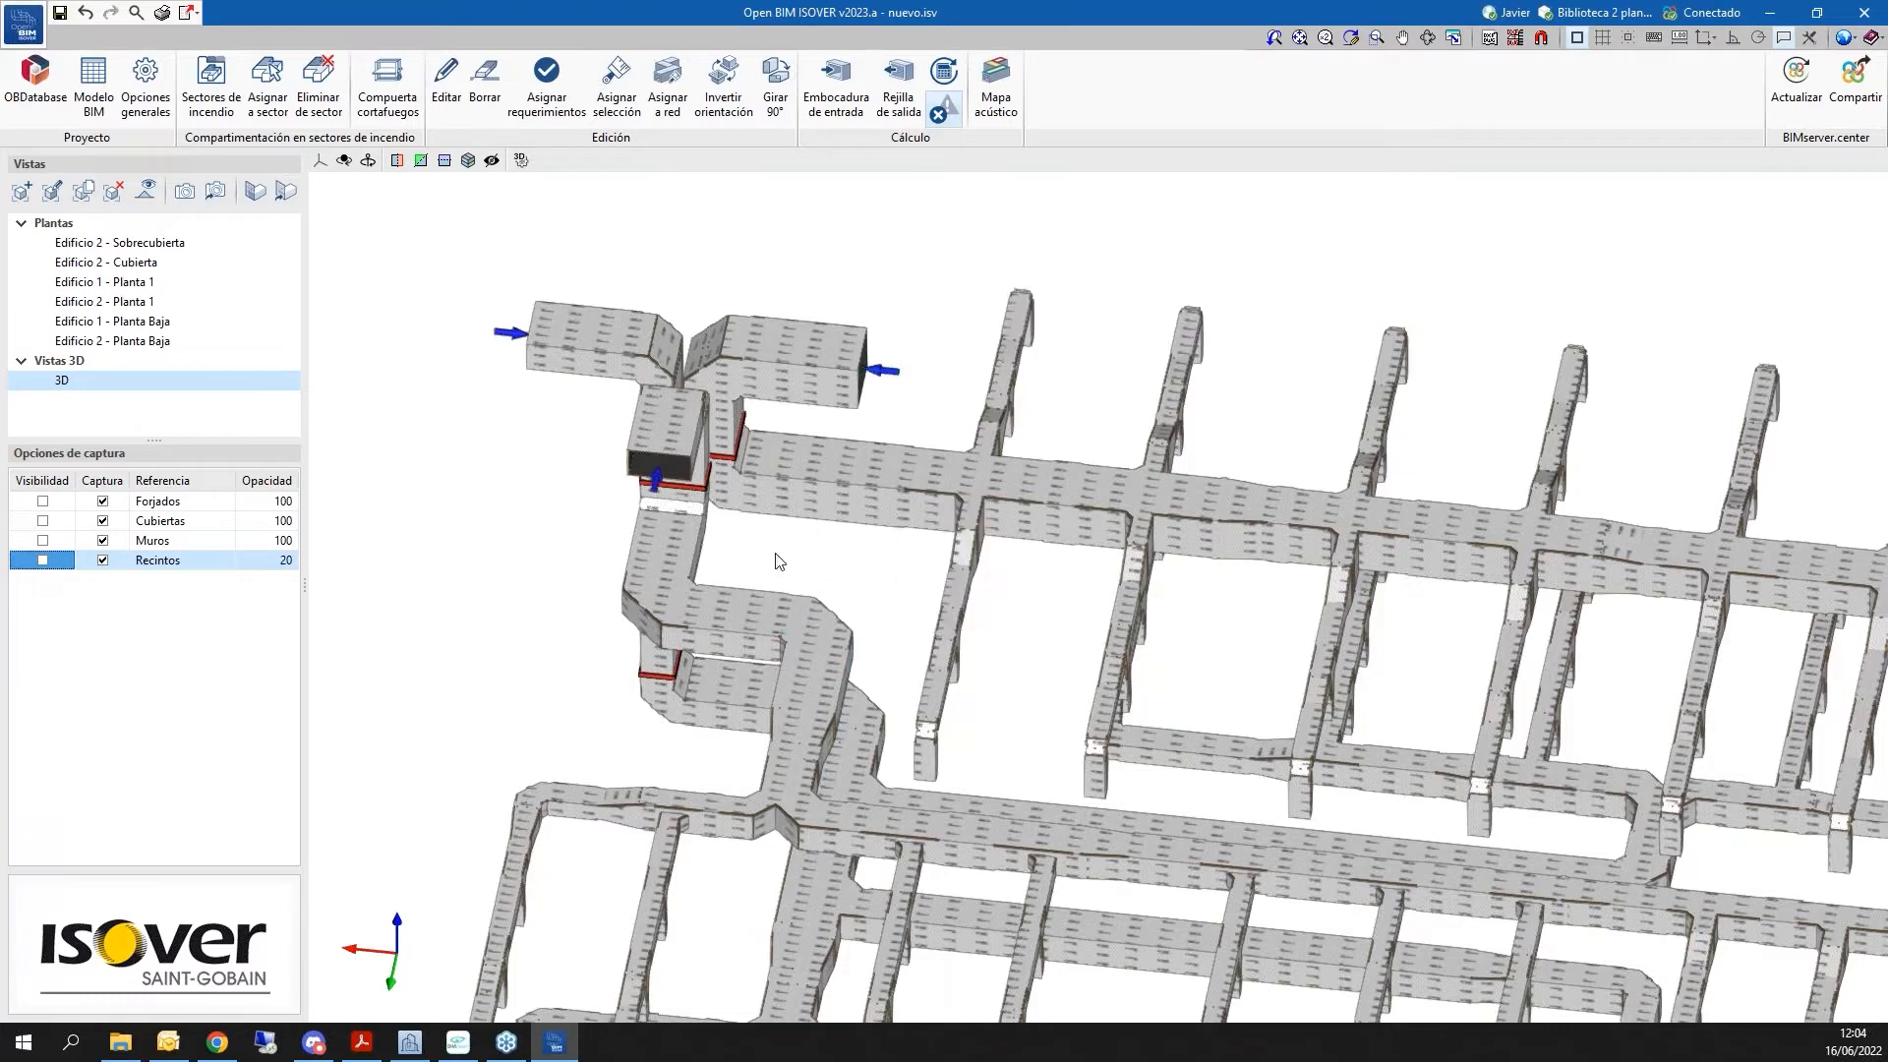
Run only the heat loss calculation for the duct networks, without the fire resistance check, and inspect the flagged rooftop ducts
scroll(856, 586, down, 5)
mouse_move(990, 656)
shift+middle_down()
mouse_move(1047, 638)
mouse_move(1699, 666)
mouse_move(1573, 619)
shift+middle_up()
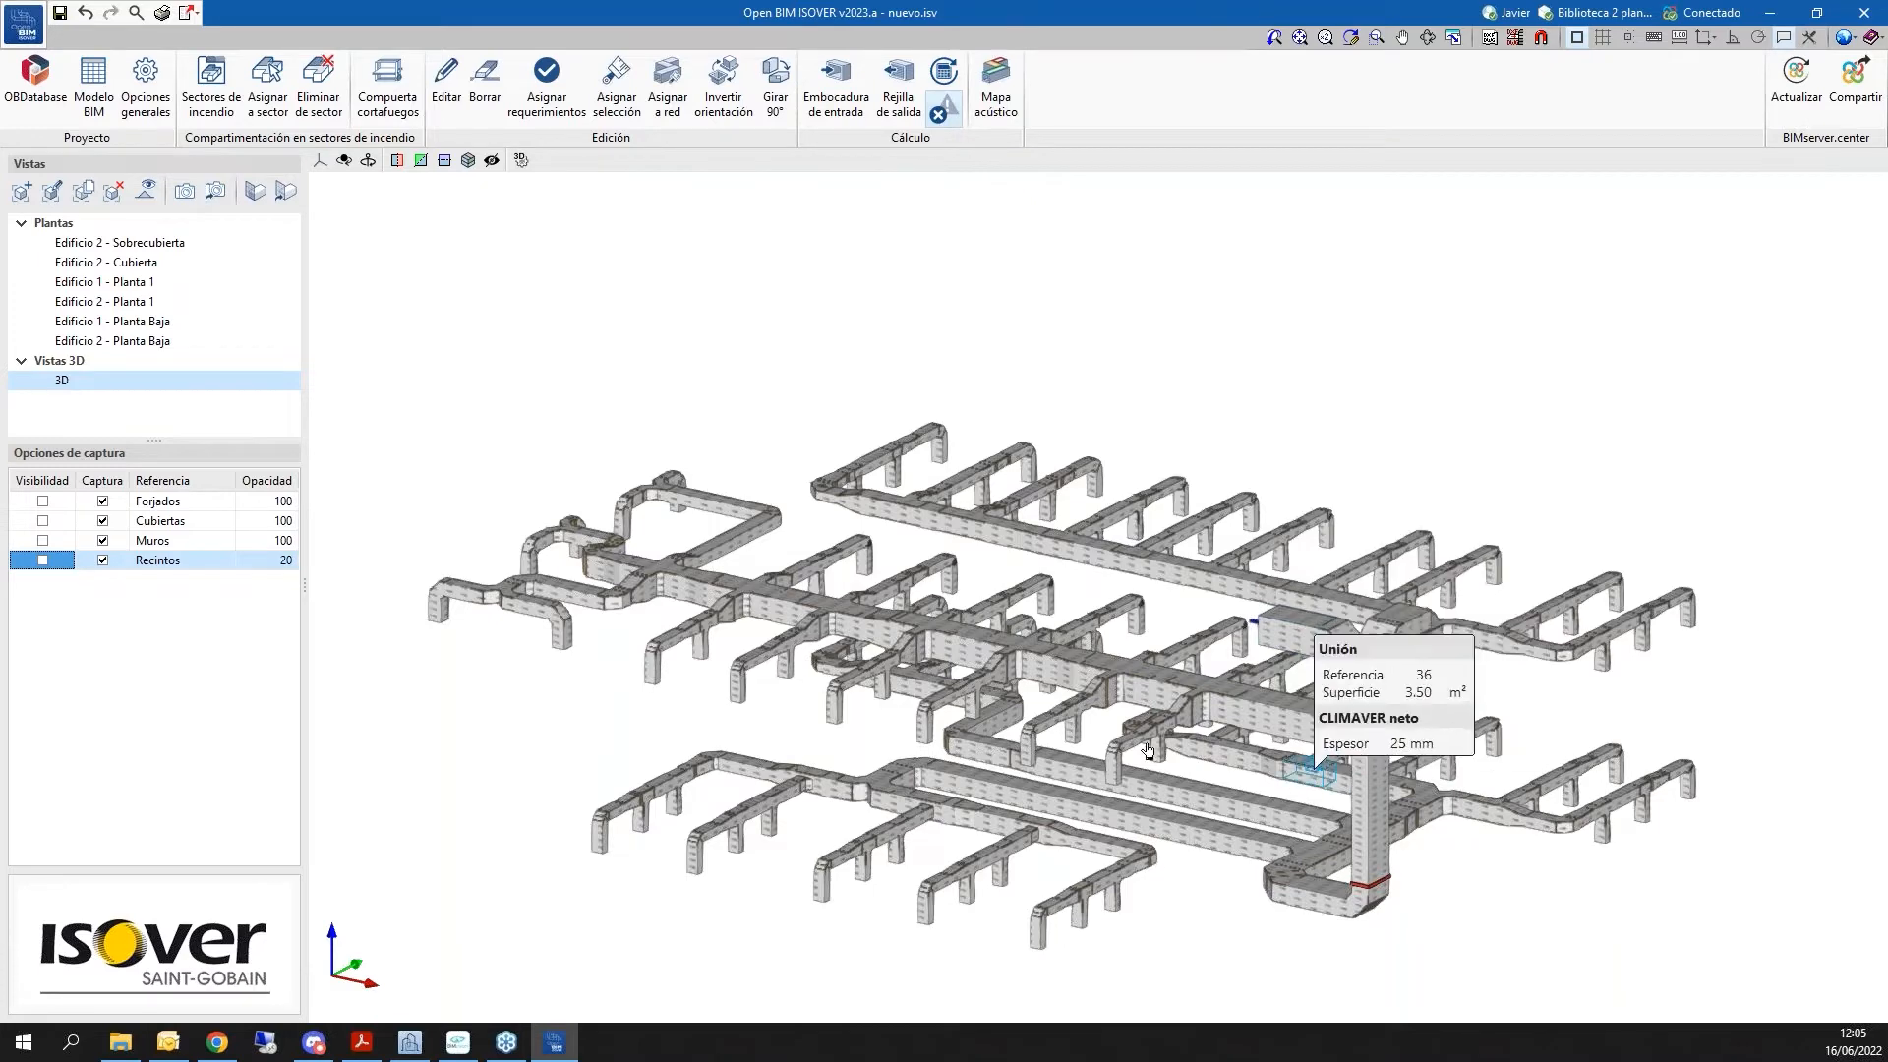
scroll(1082, 767, up, 2)
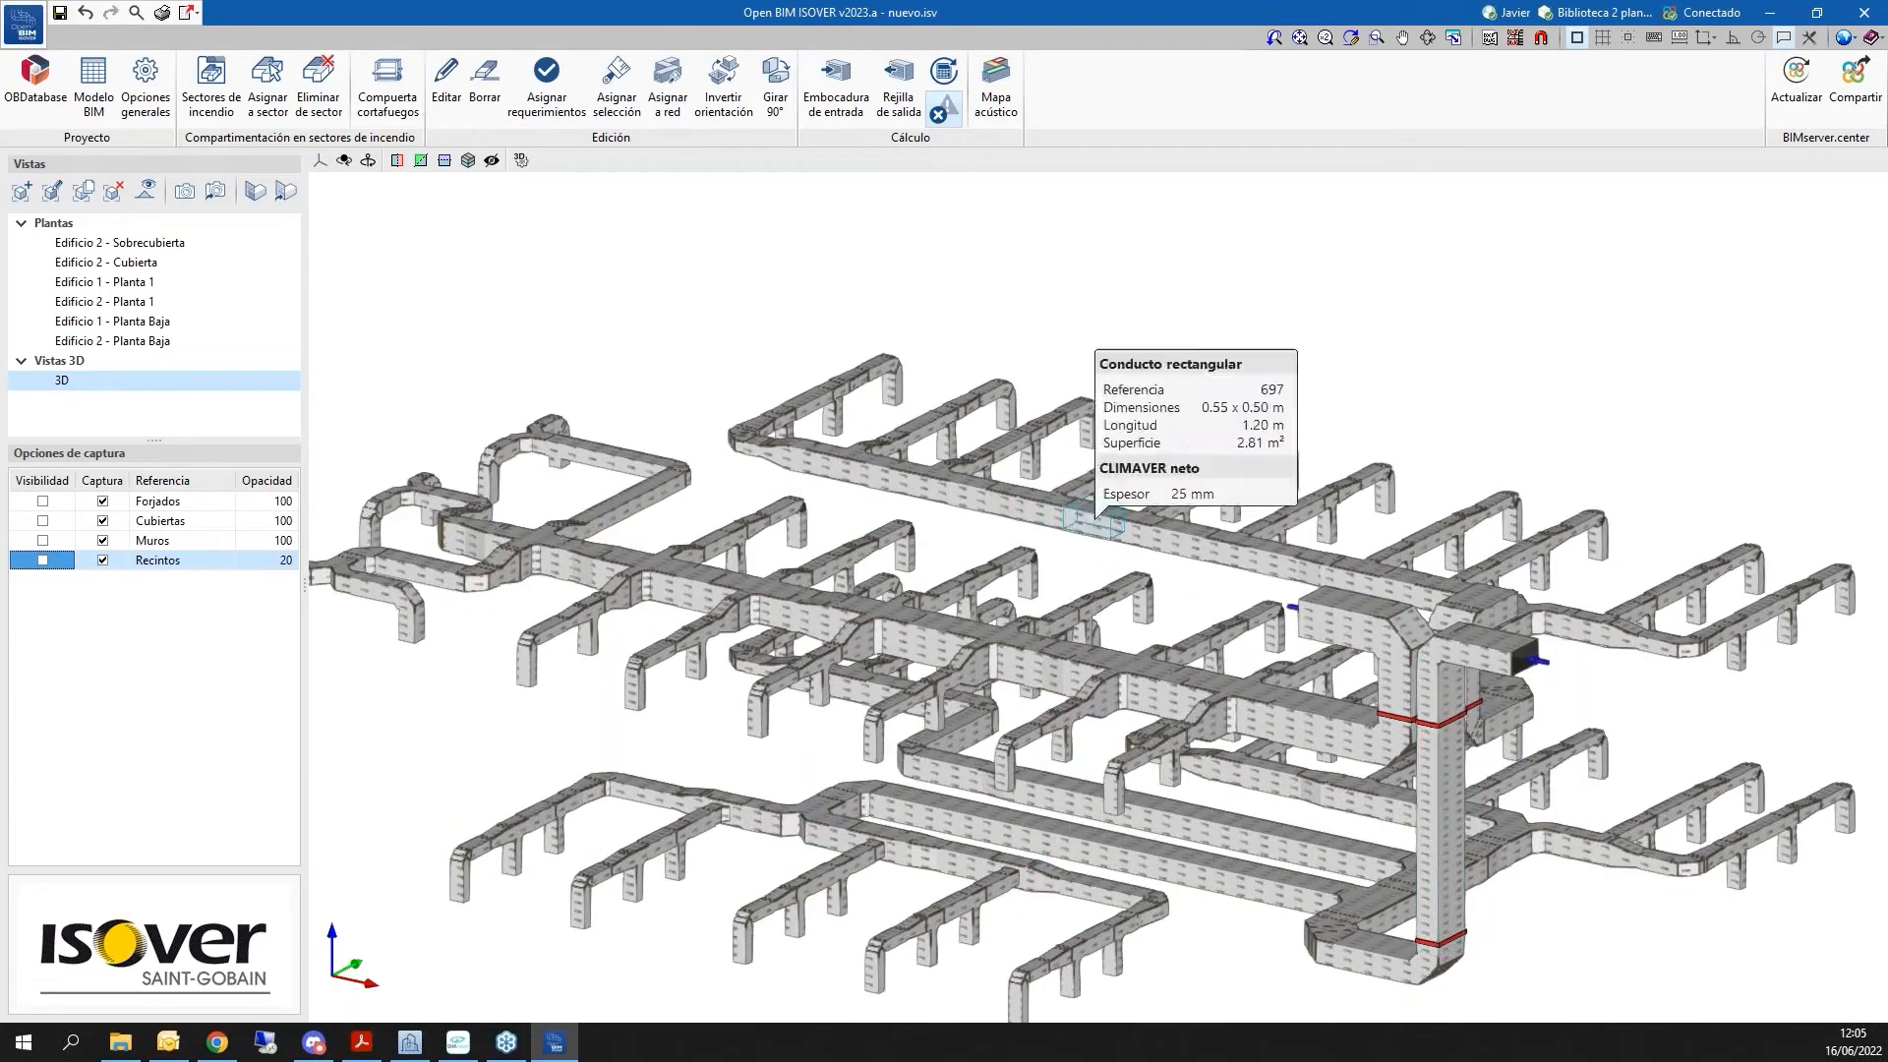
scroll(1327, 654, down, 1)
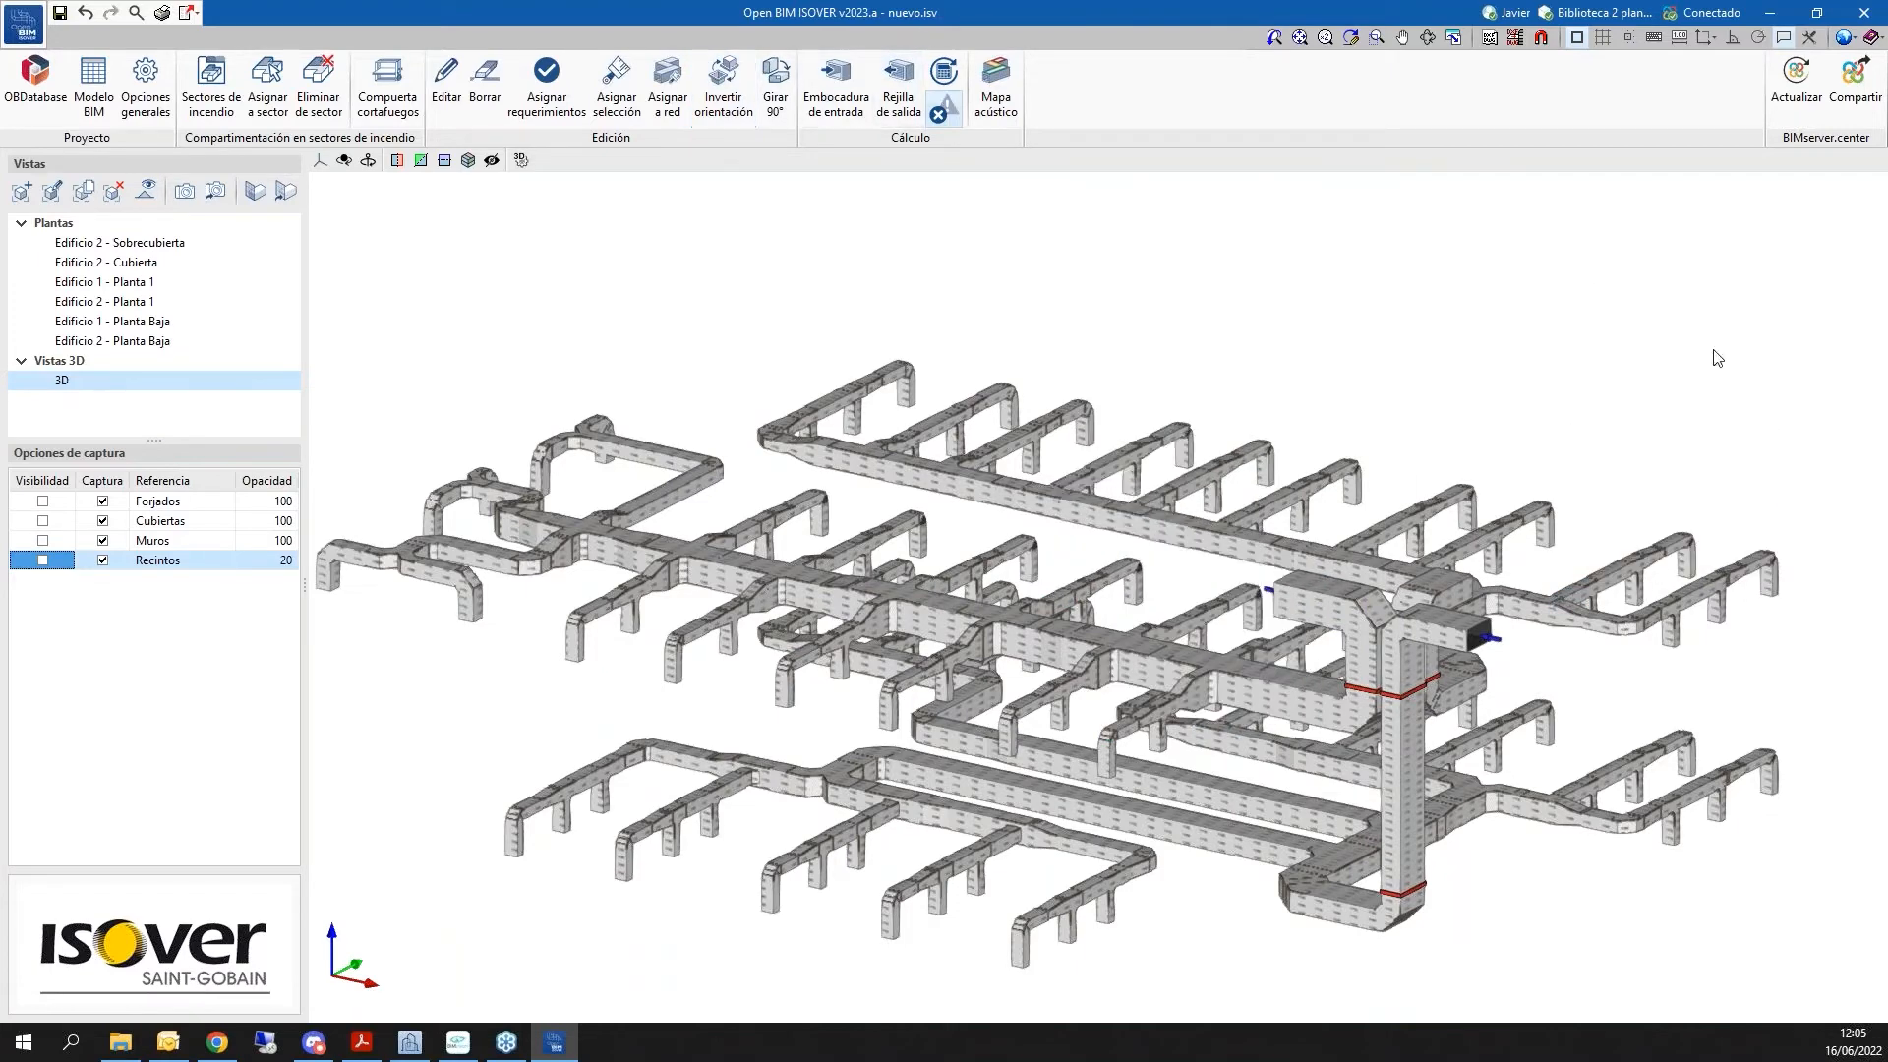
click(943, 73)
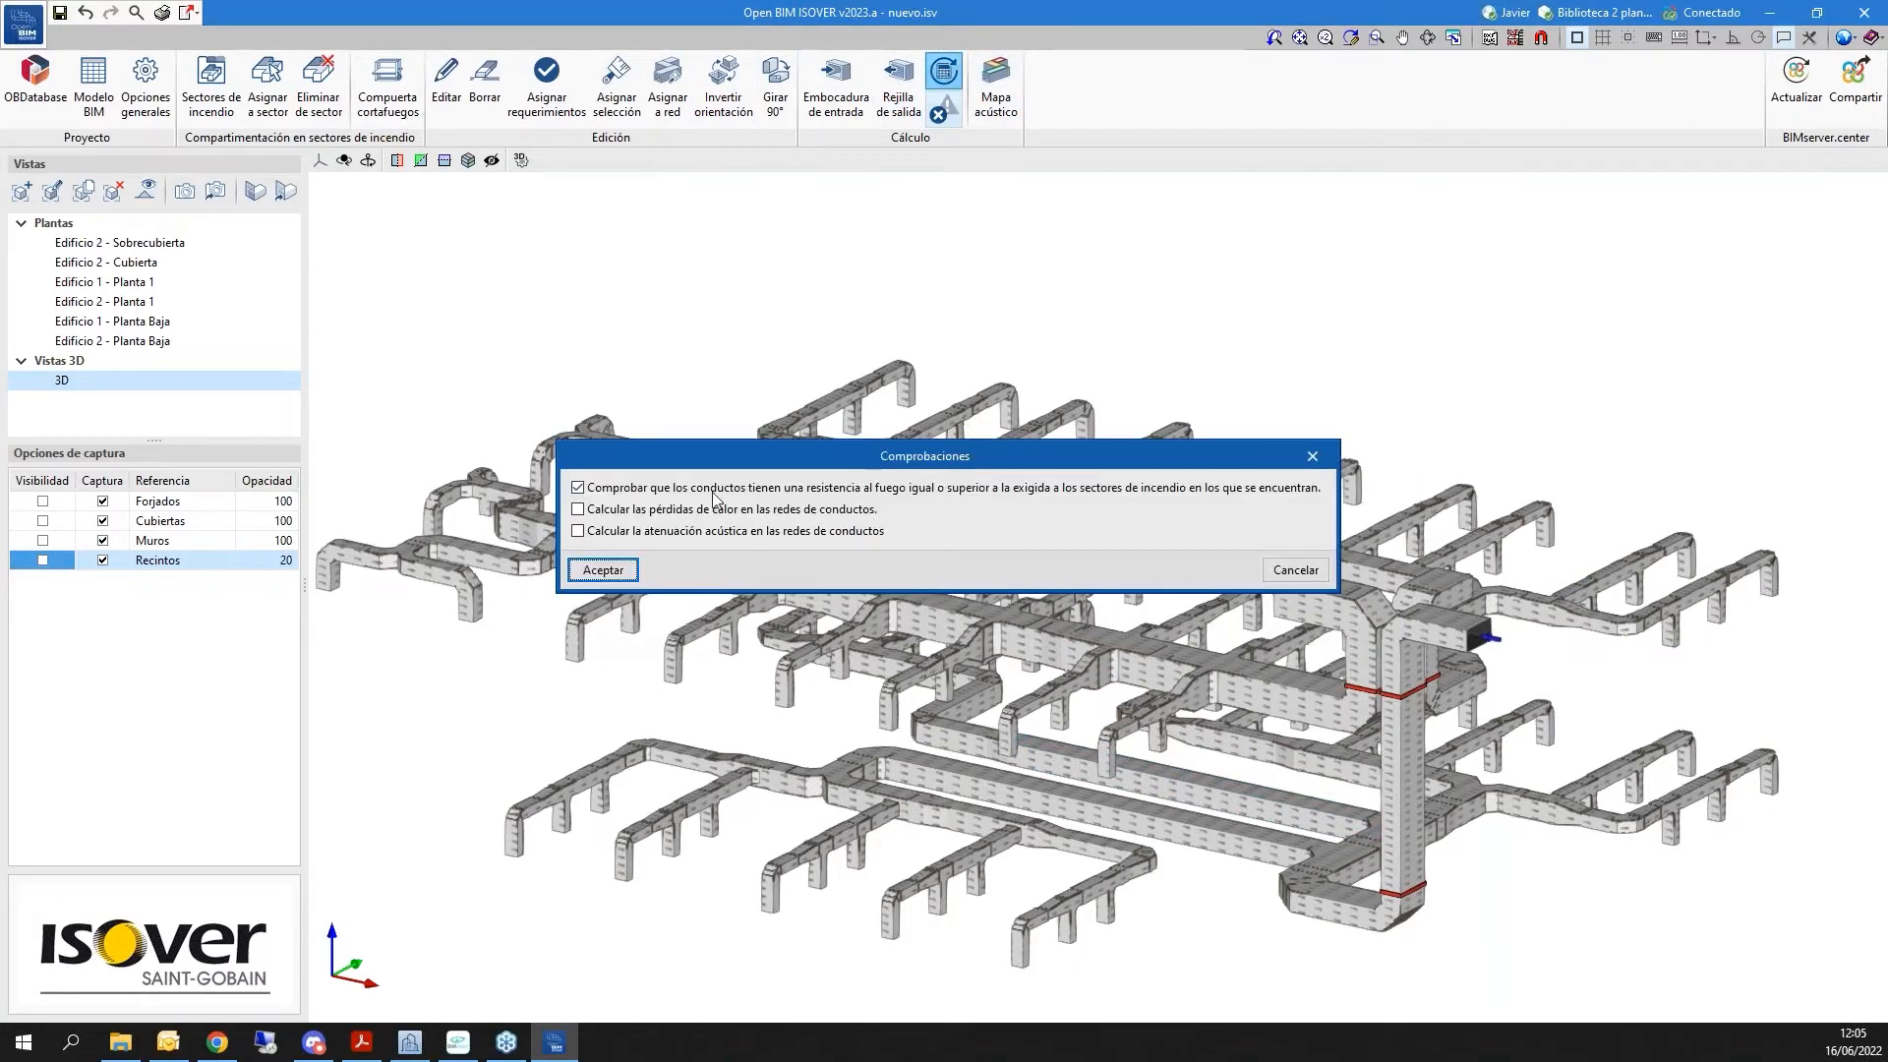
click(712, 493)
click(827, 512)
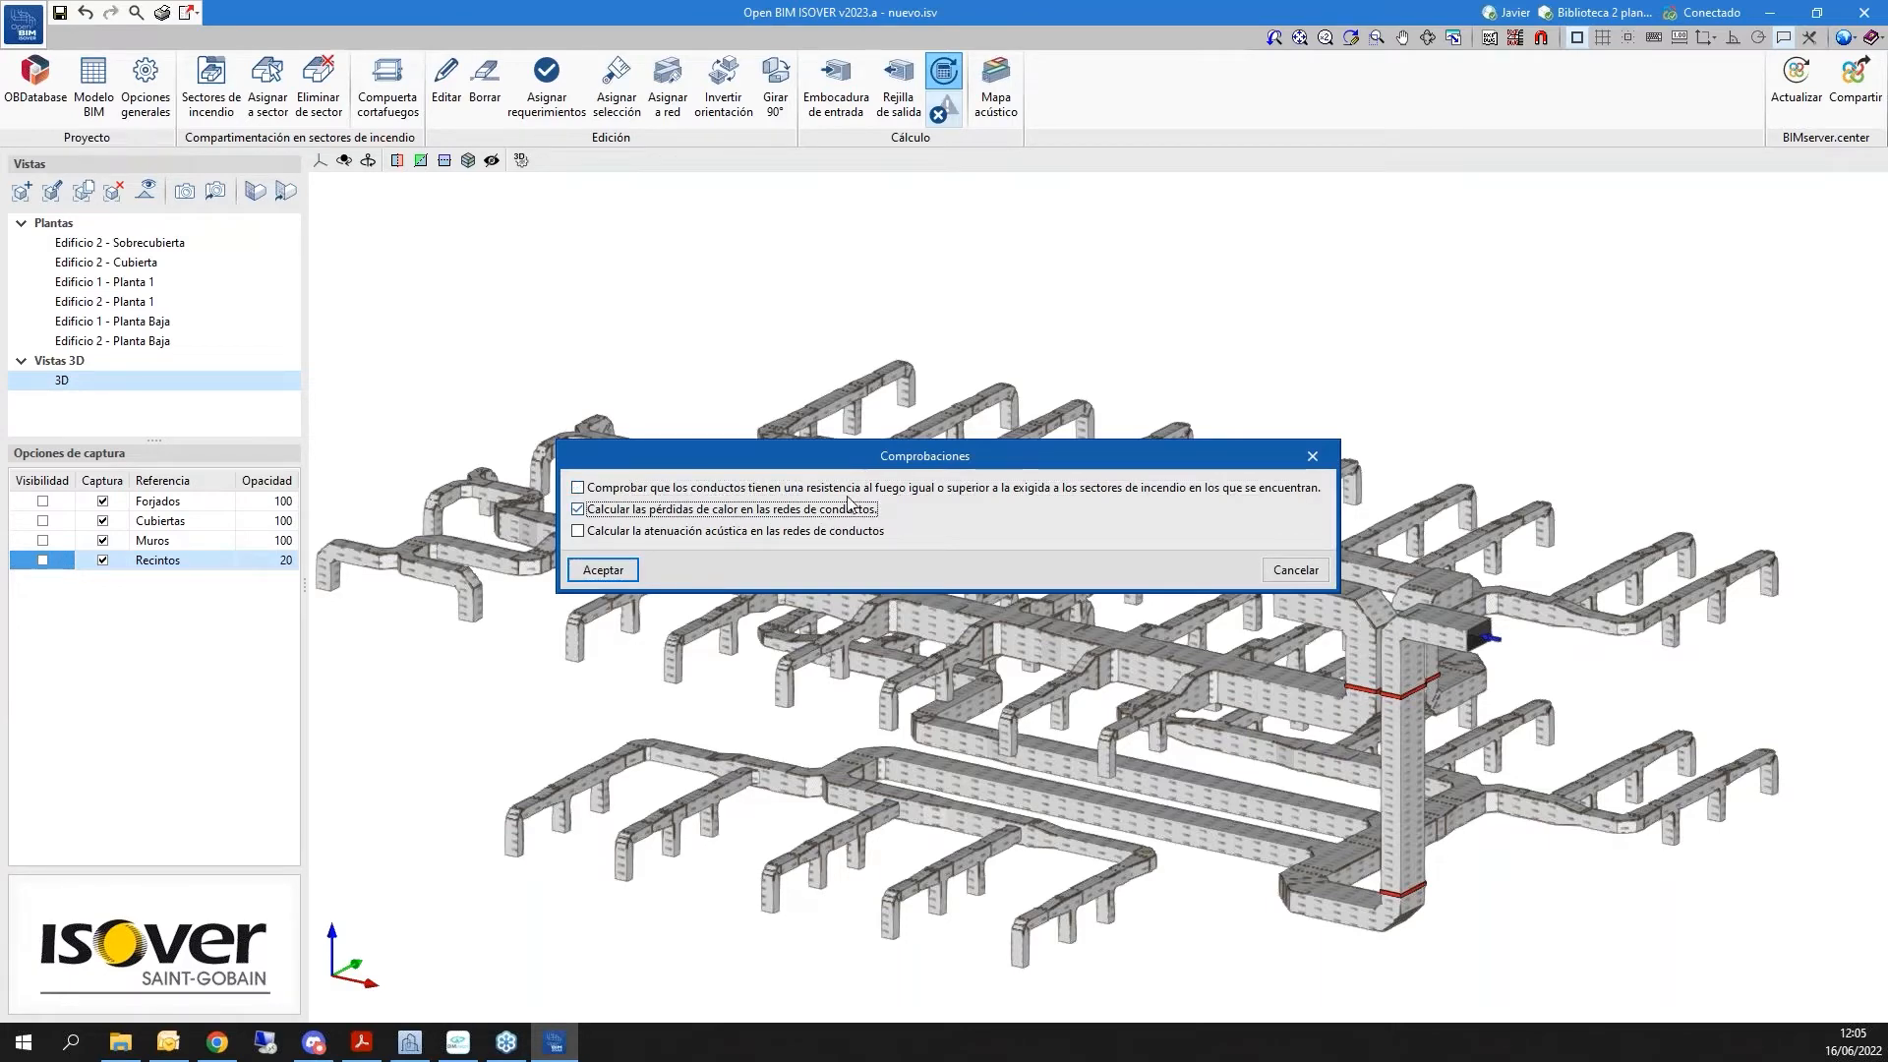
click(603, 570)
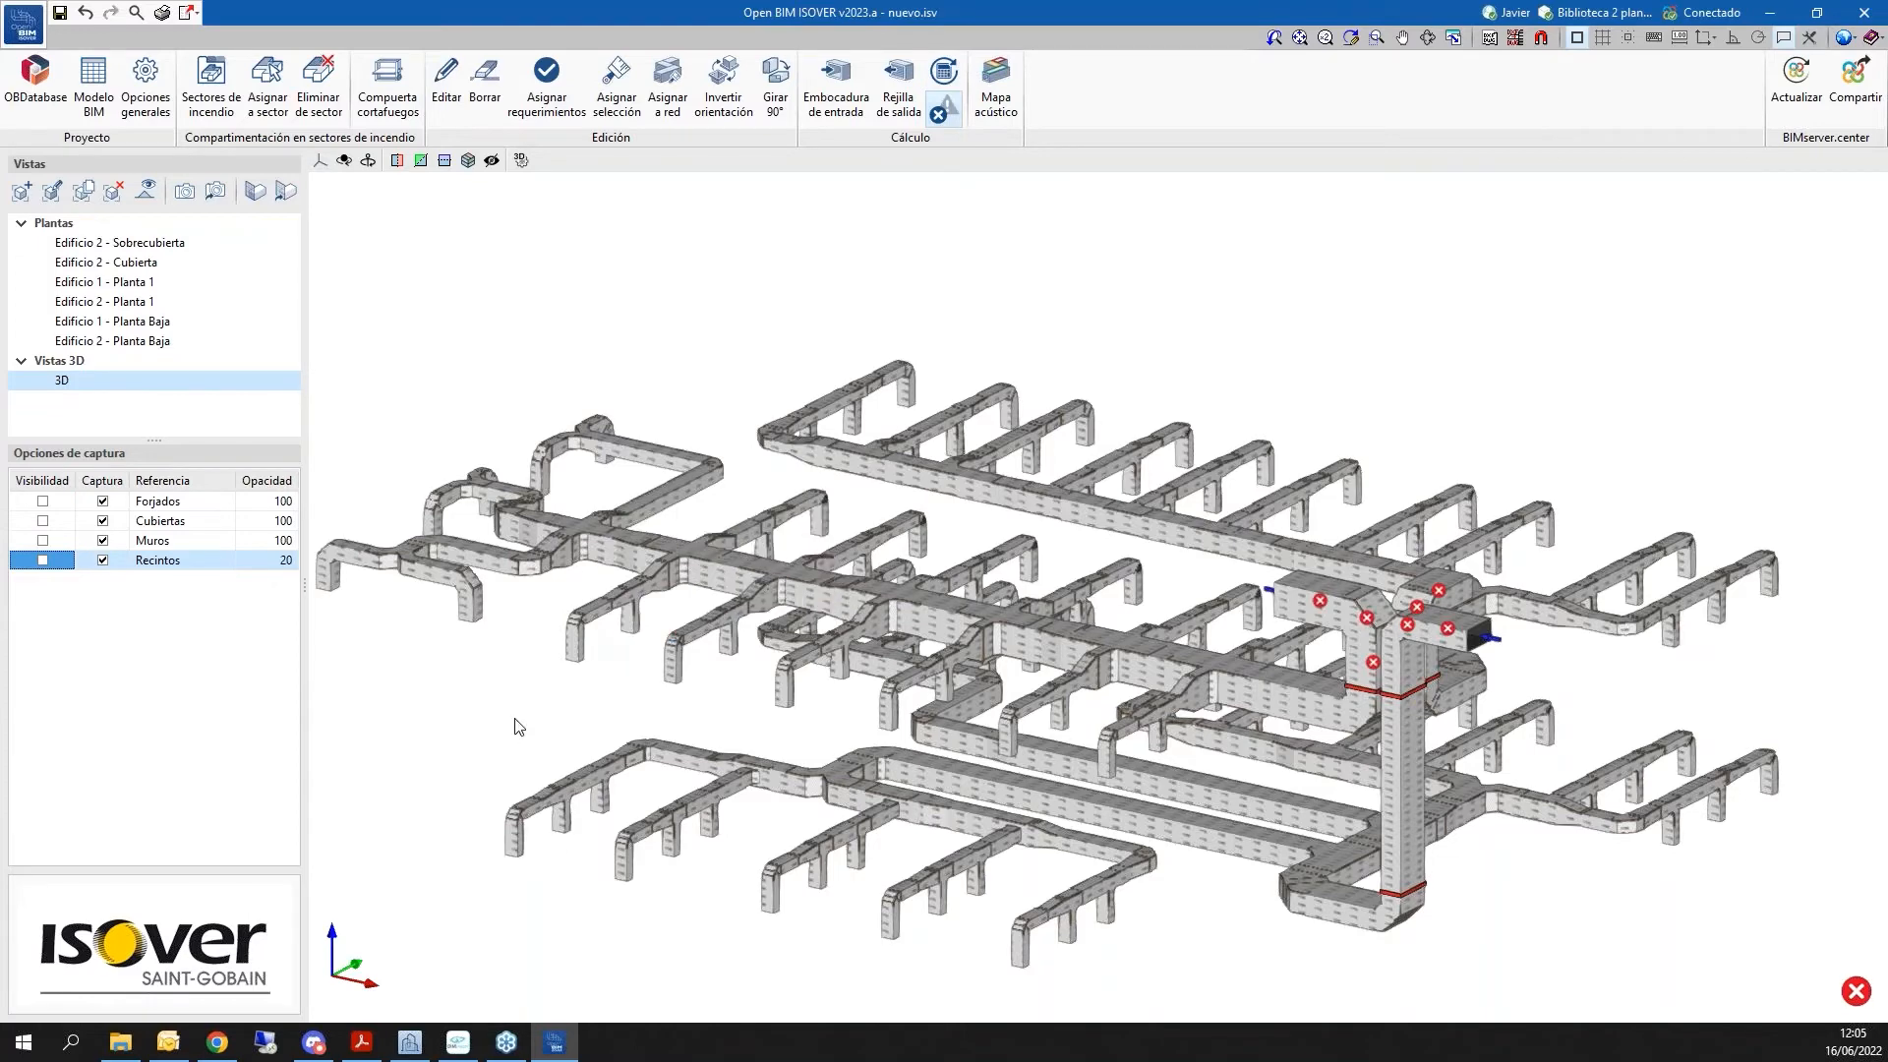
mouse_move(1318, 718)
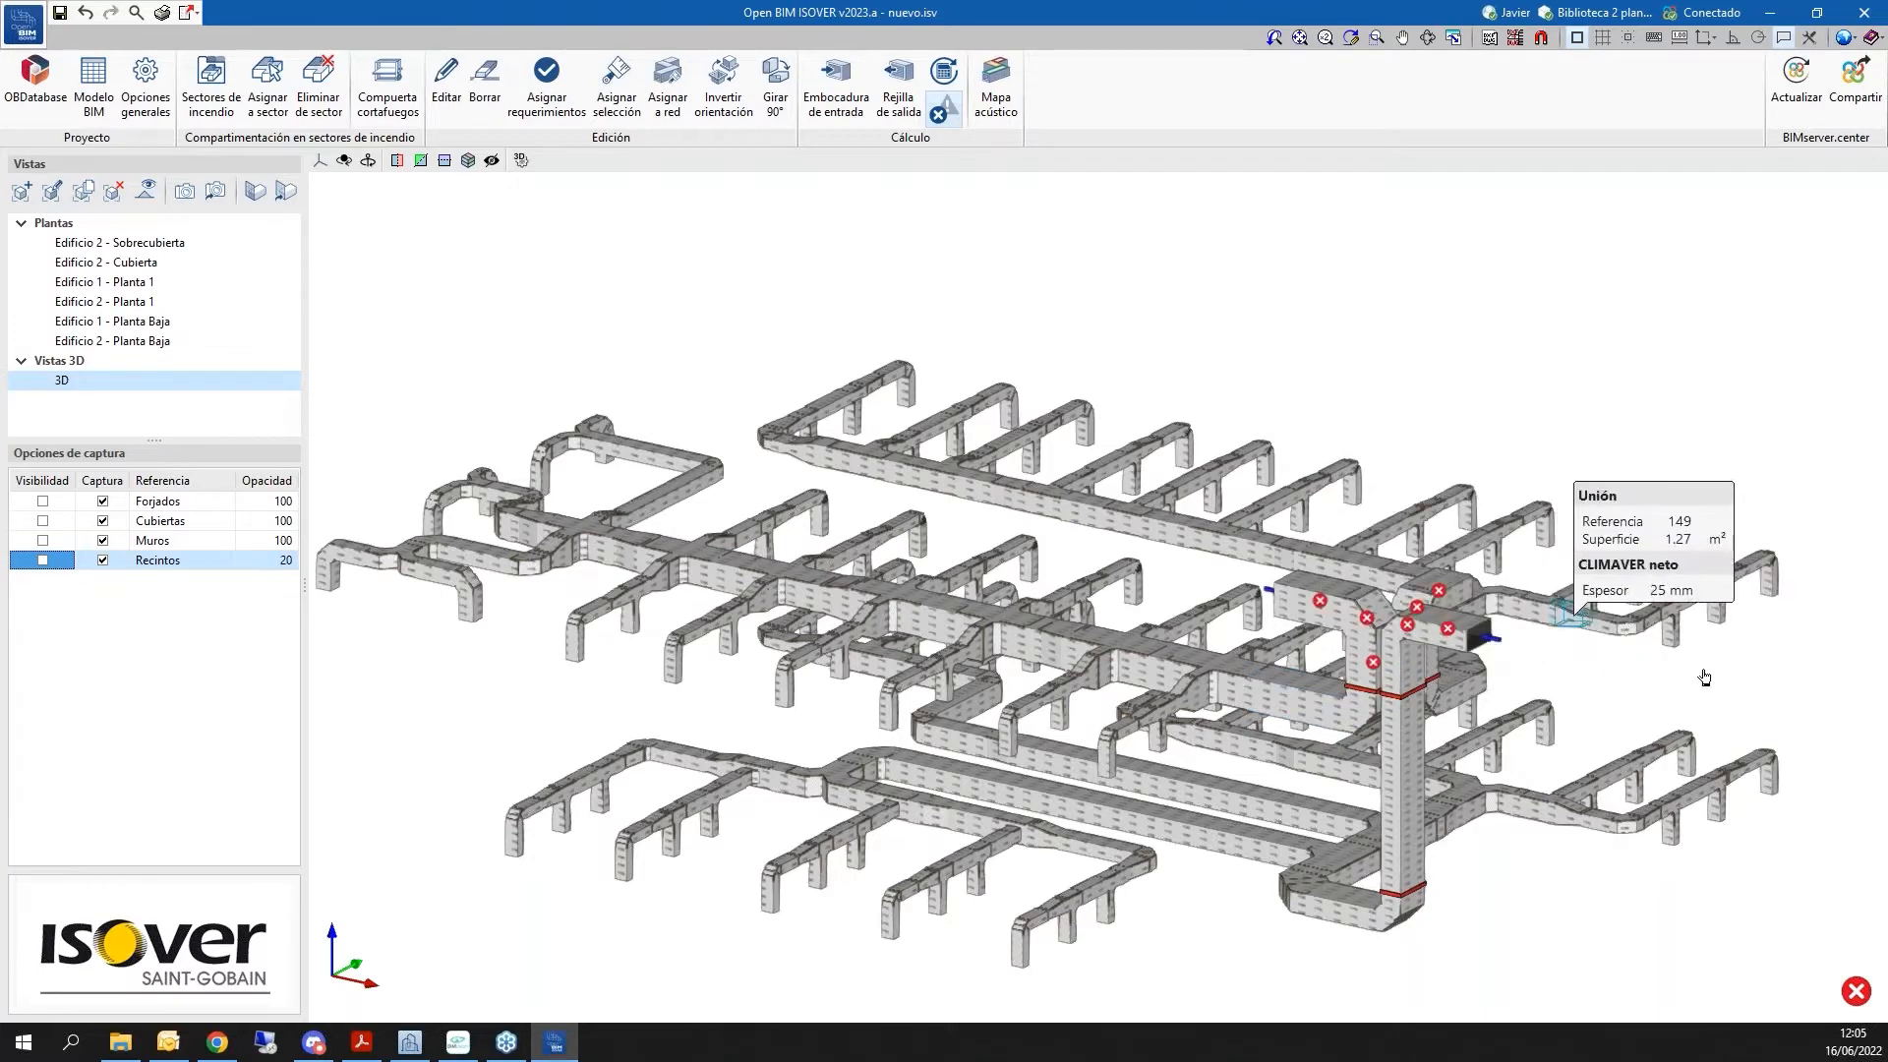
scroll(1735, 661, up, 1)
scroll(1573, 728, up, 4)
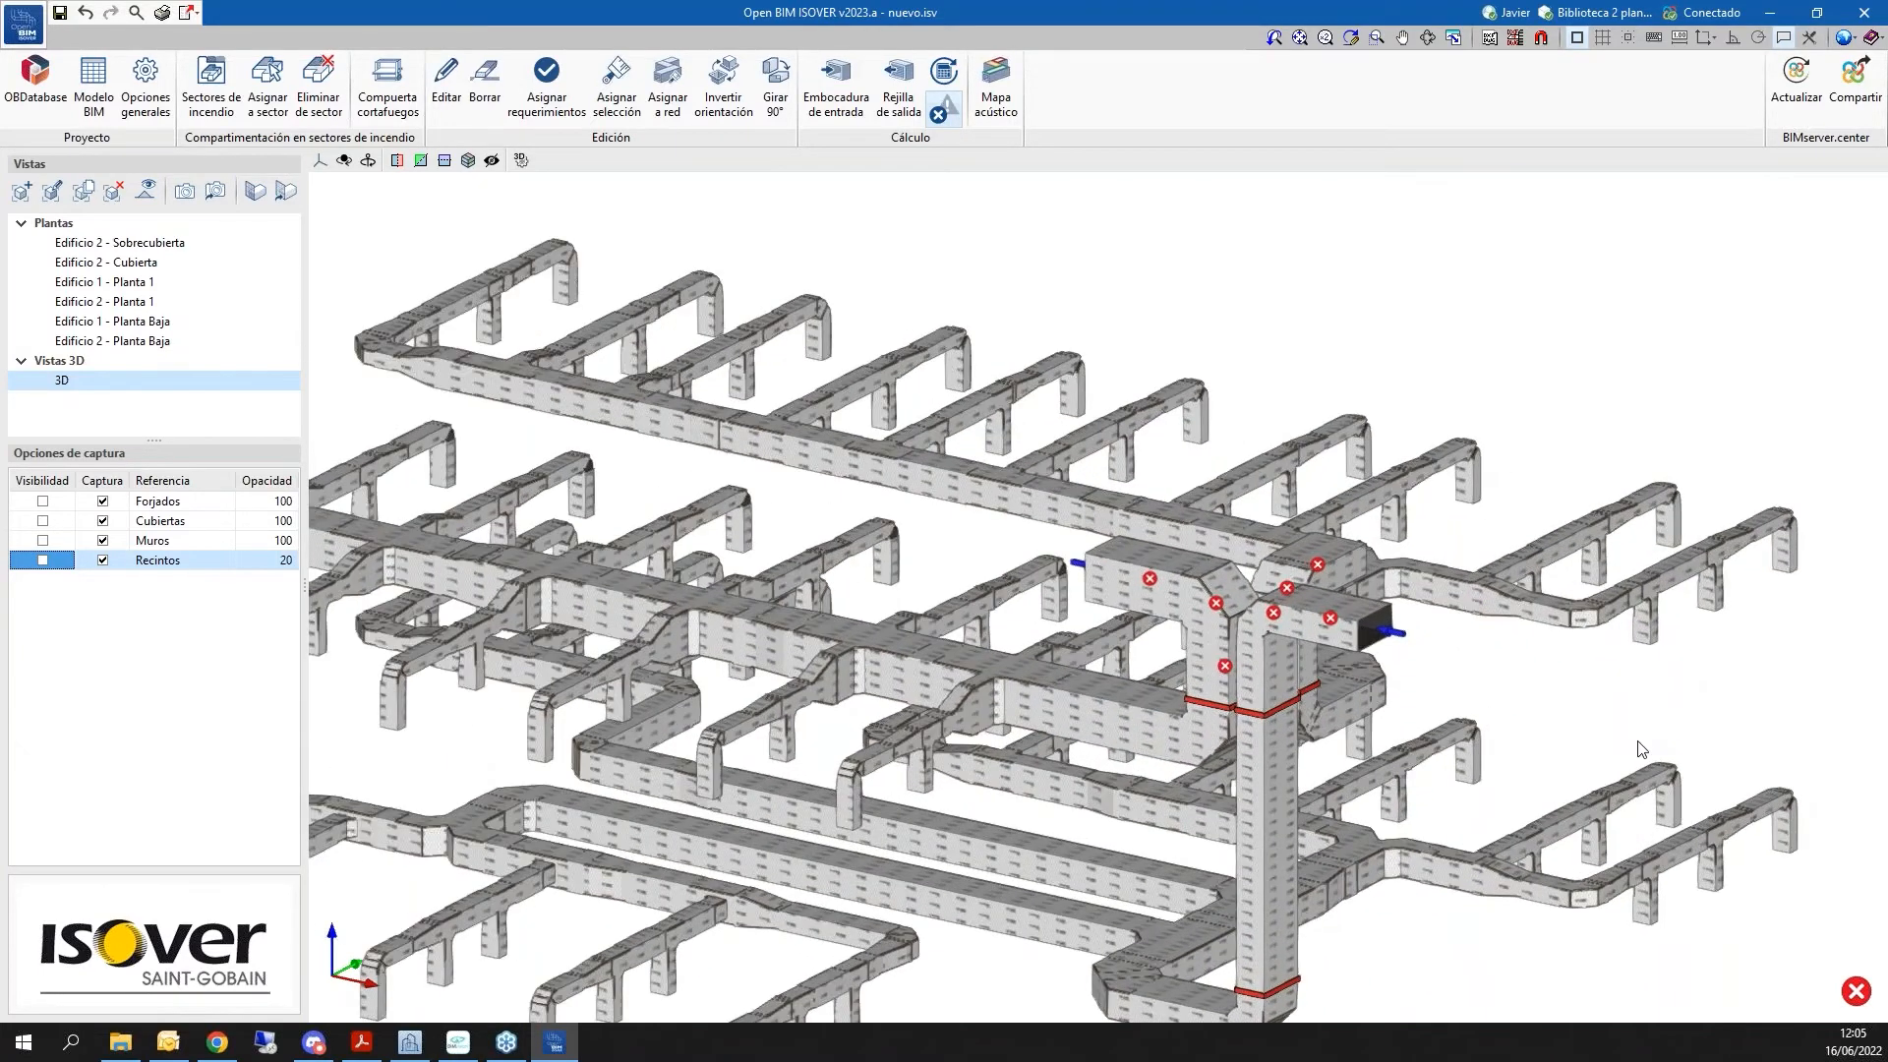
mouse_move(1091, 523)
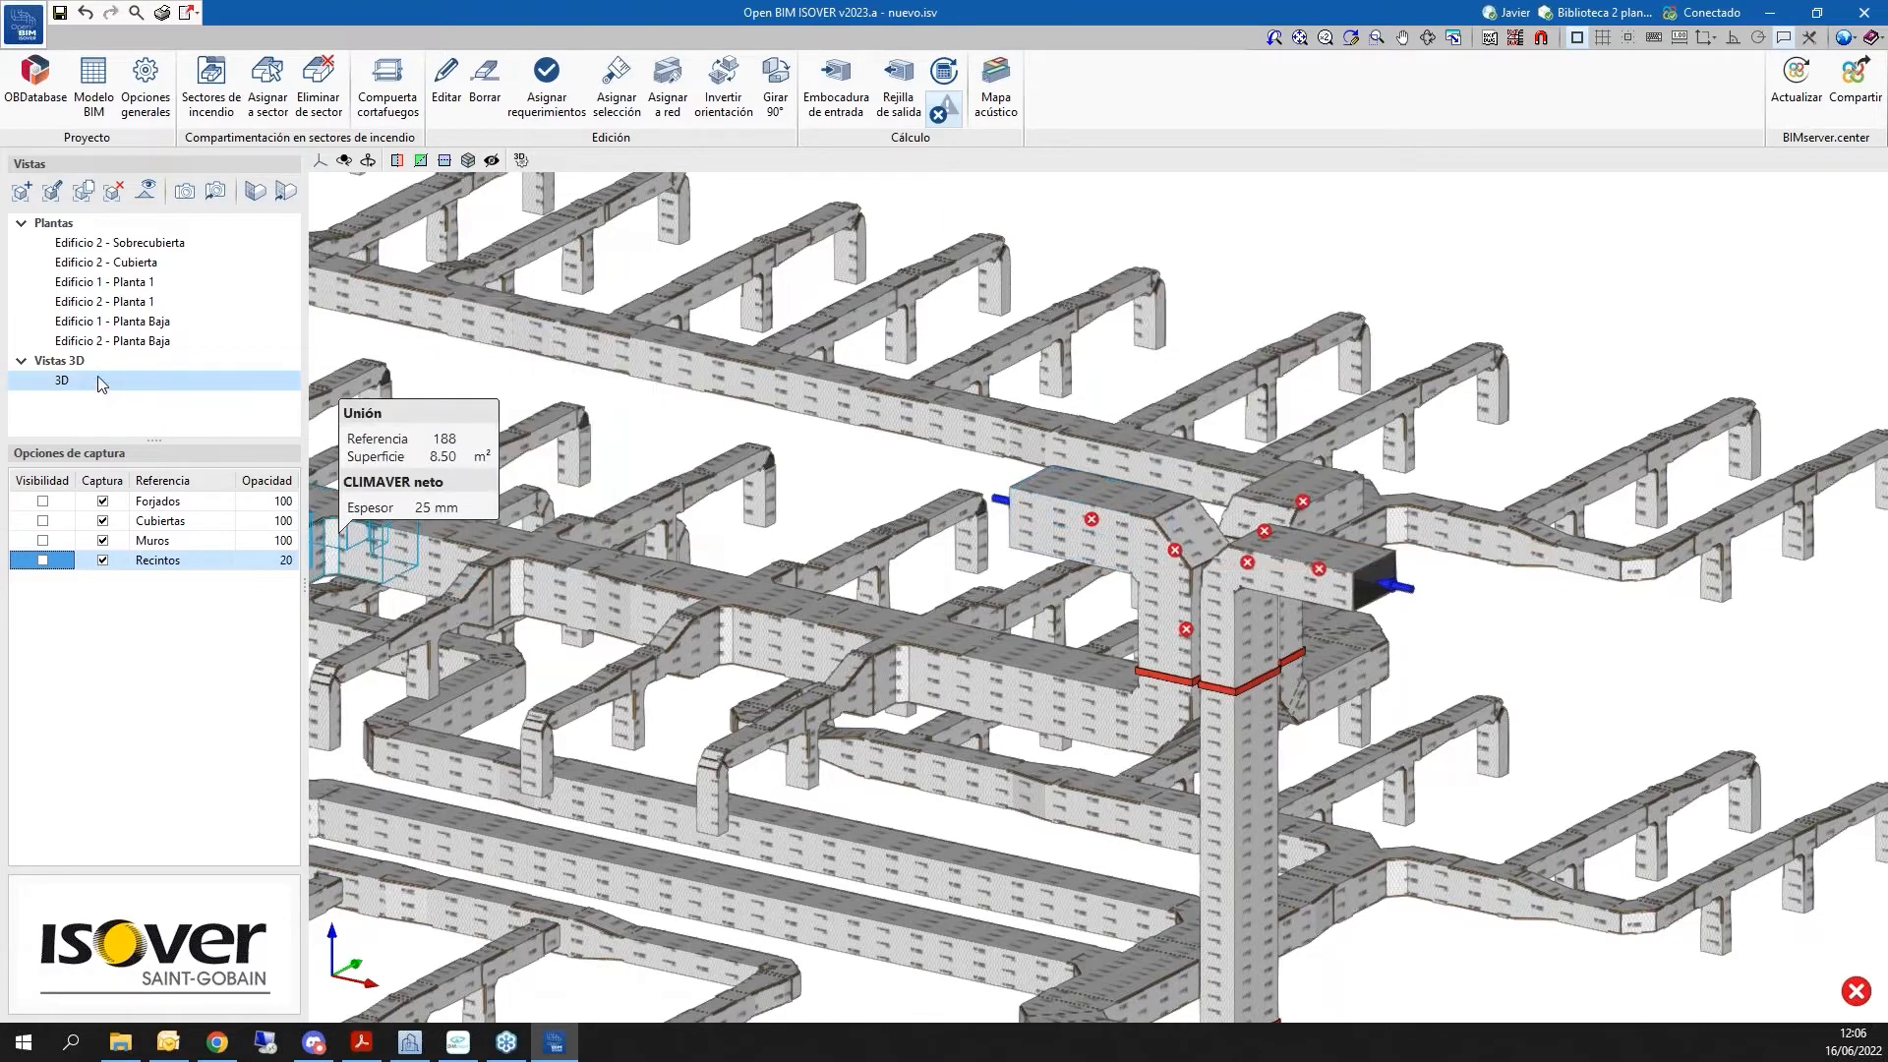
Make the architecture model's construction elements, furniture and bathroom fittings visible in the 3D view
click(52, 191)
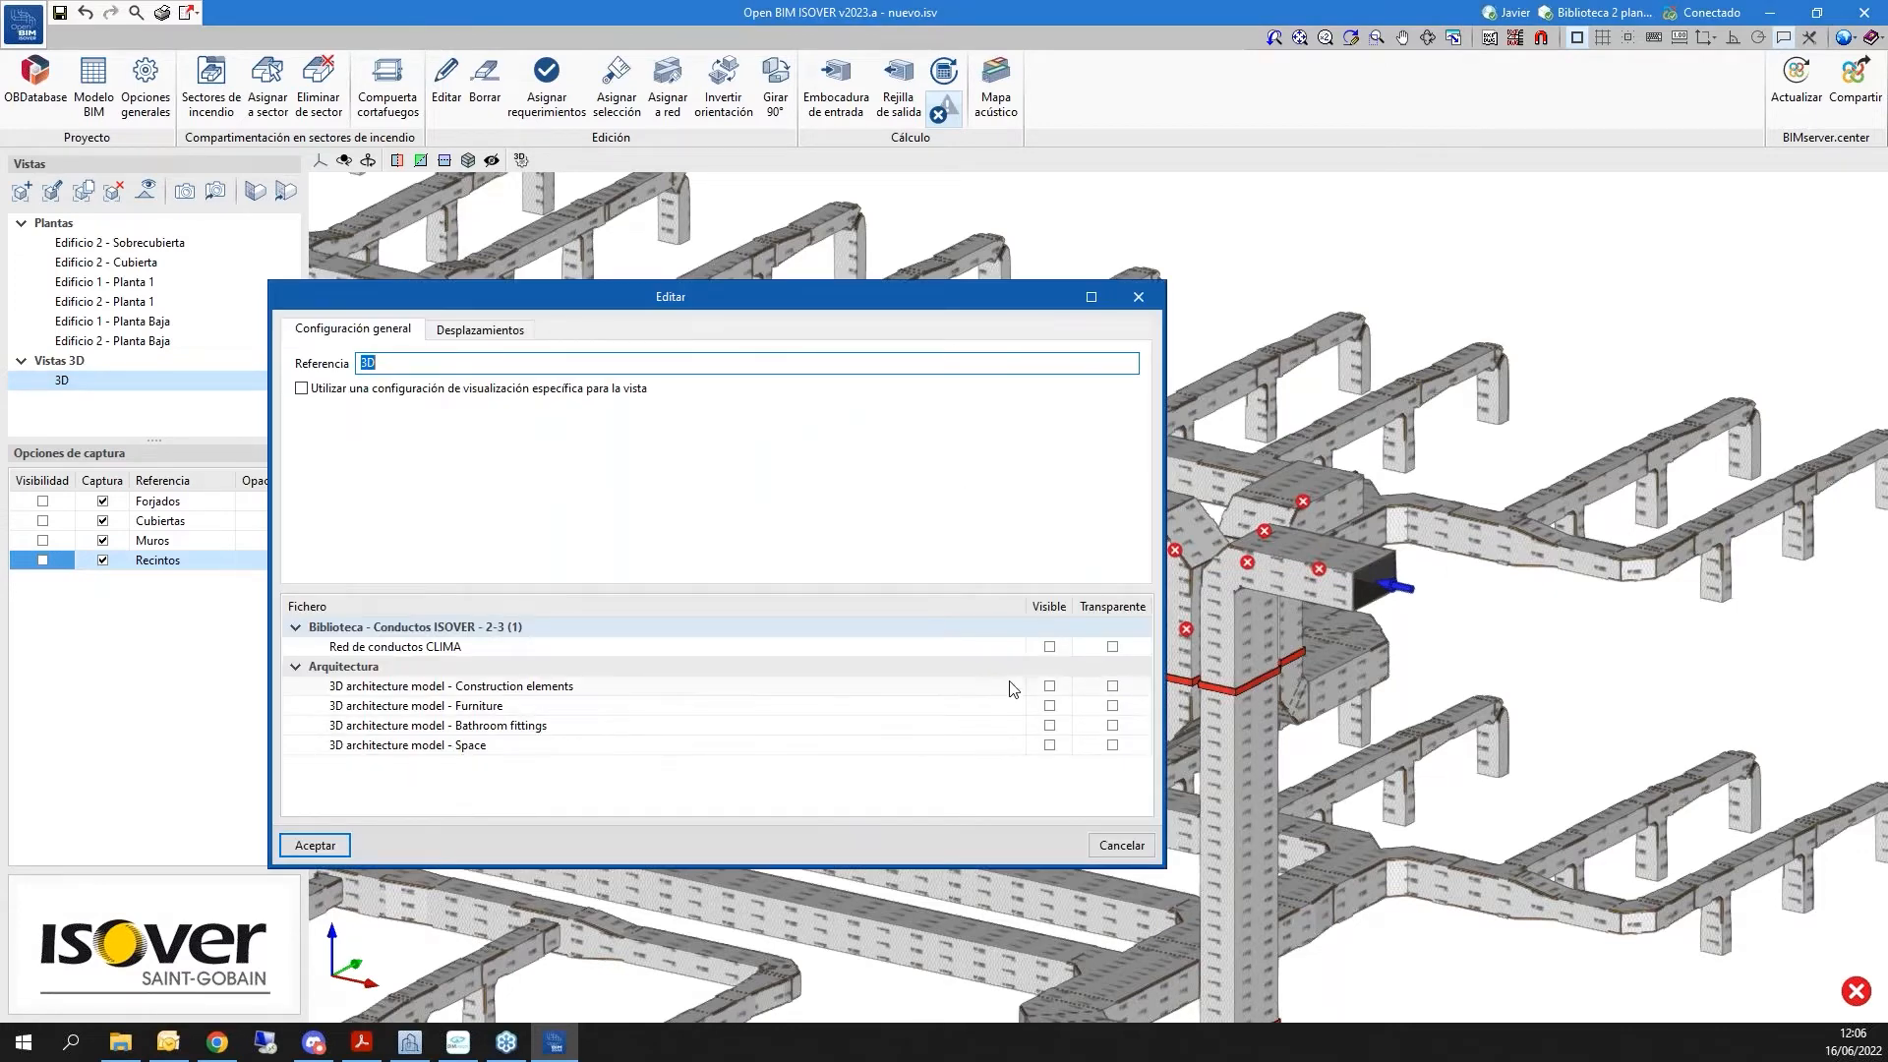
click(1049, 685)
click(1049, 705)
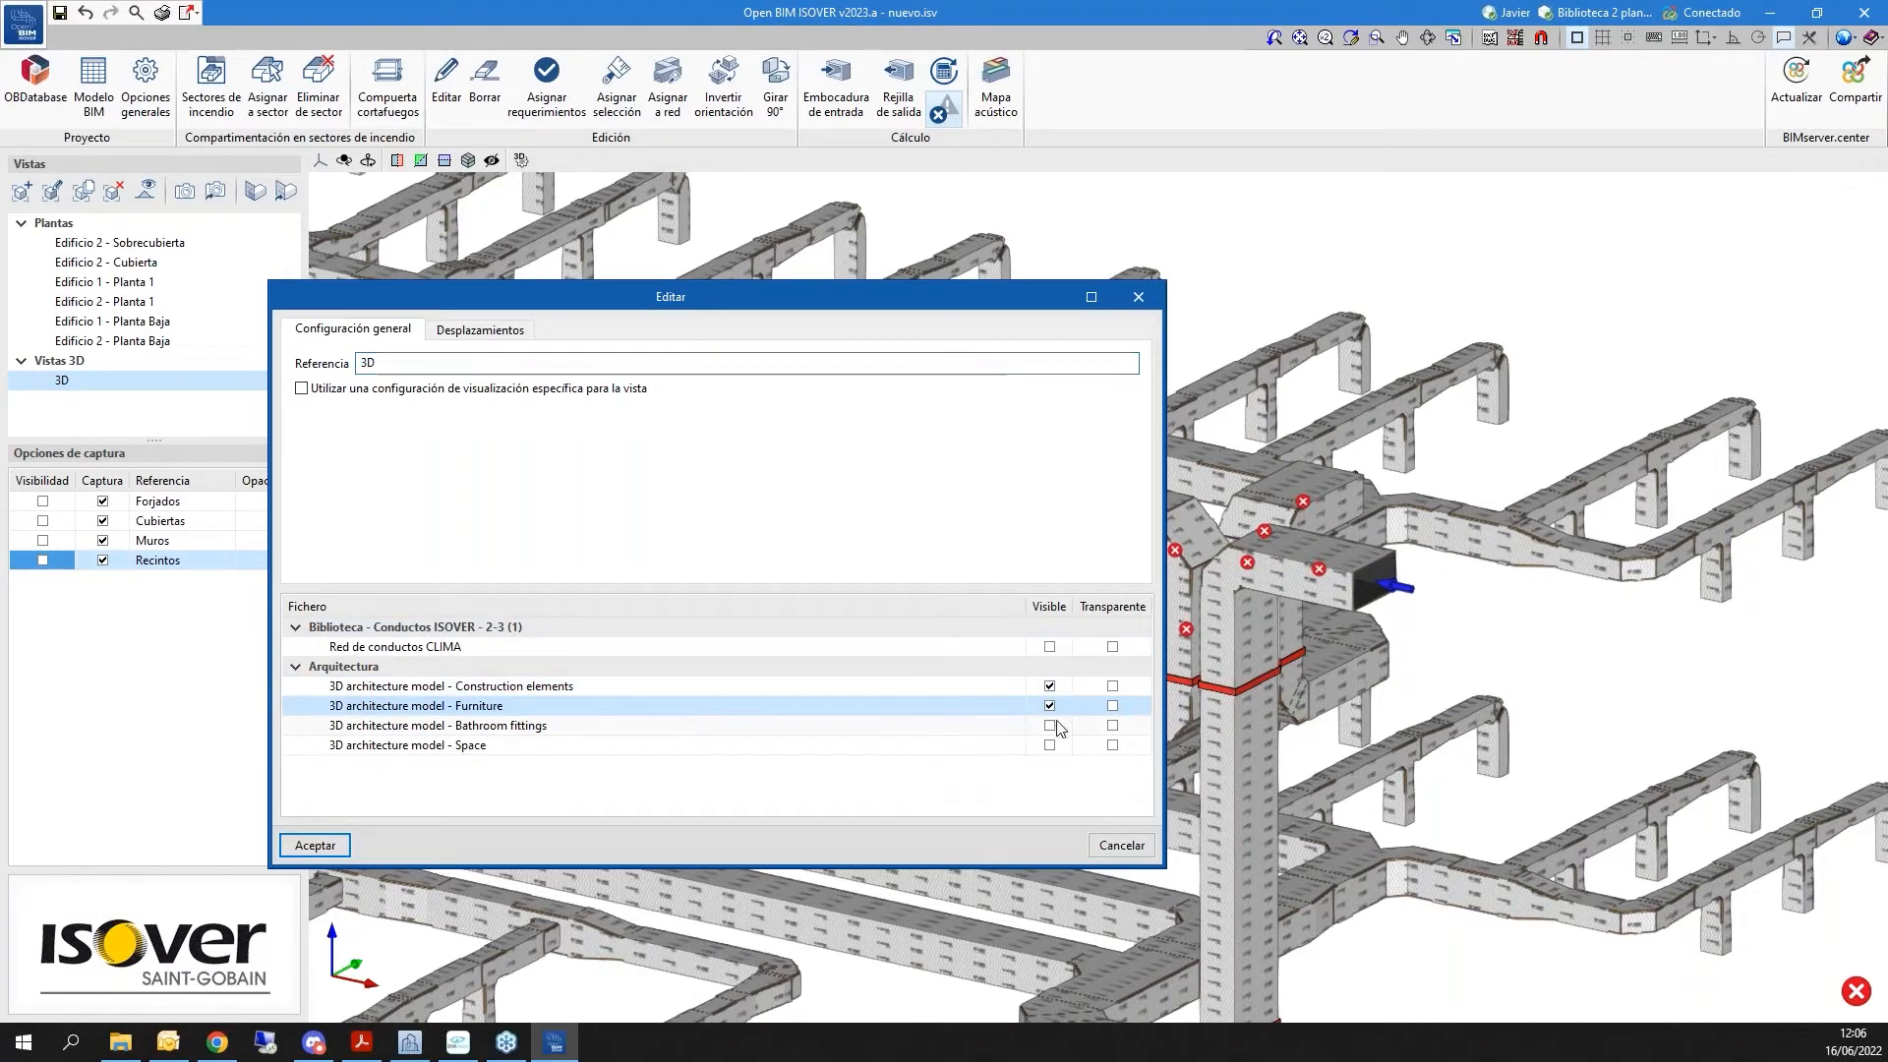
click(1049, 725)
click(315, 845)
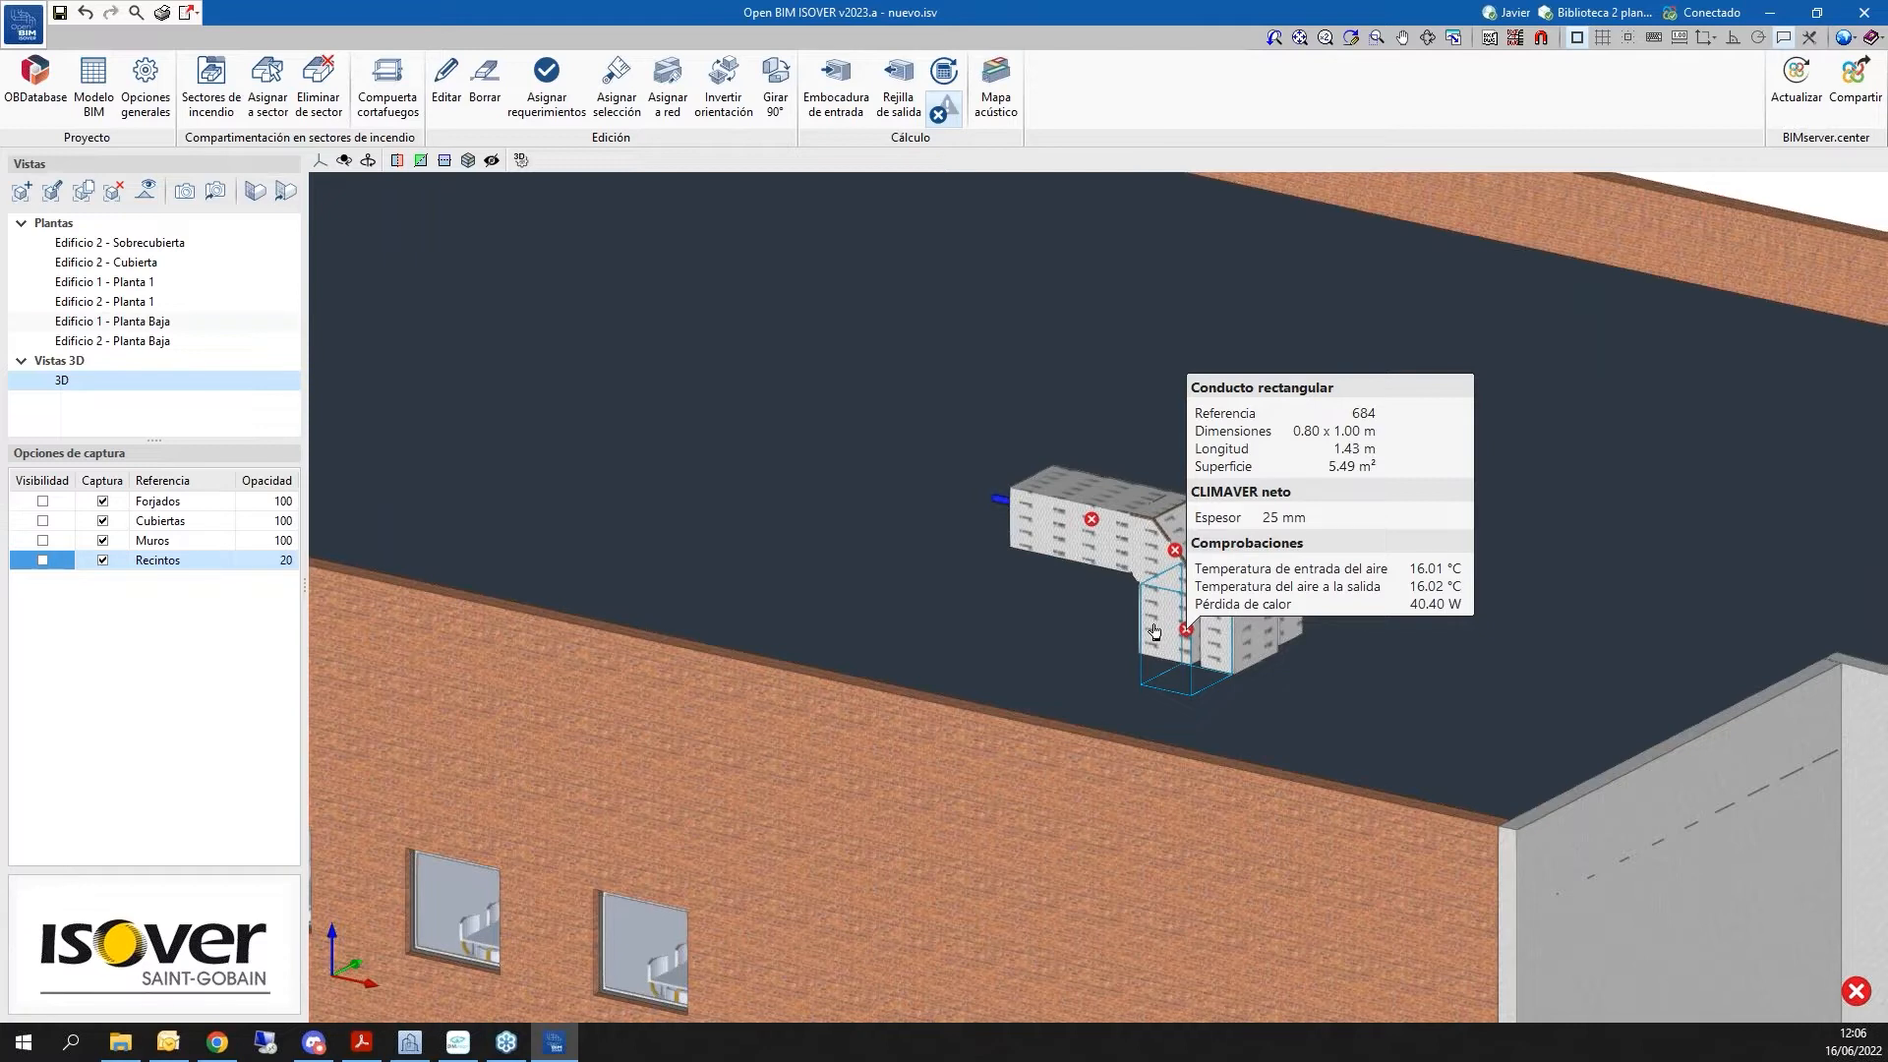
Change the insulation of the 1.00 x 0.80 m horizontal rooftop duct to CLIMAVER STAR with 40 mm thickness
click(1093, 518)
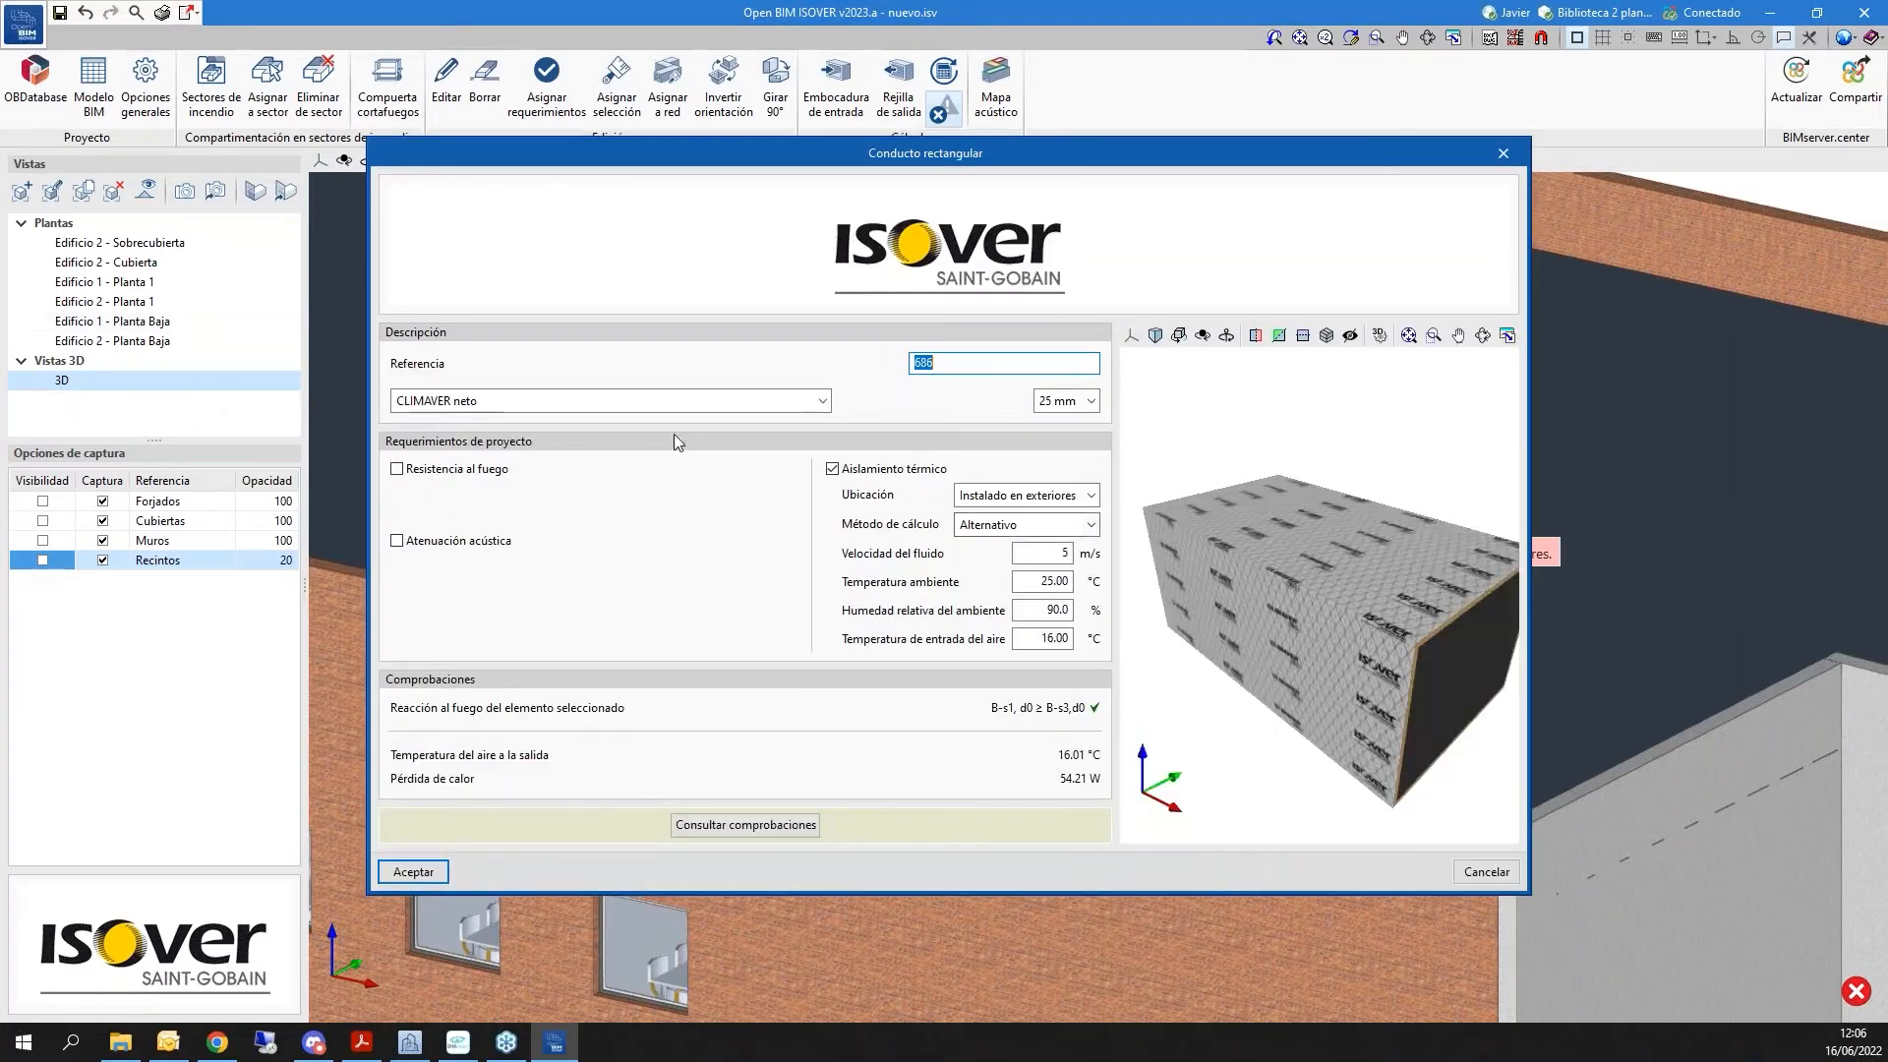
click(672, 401)
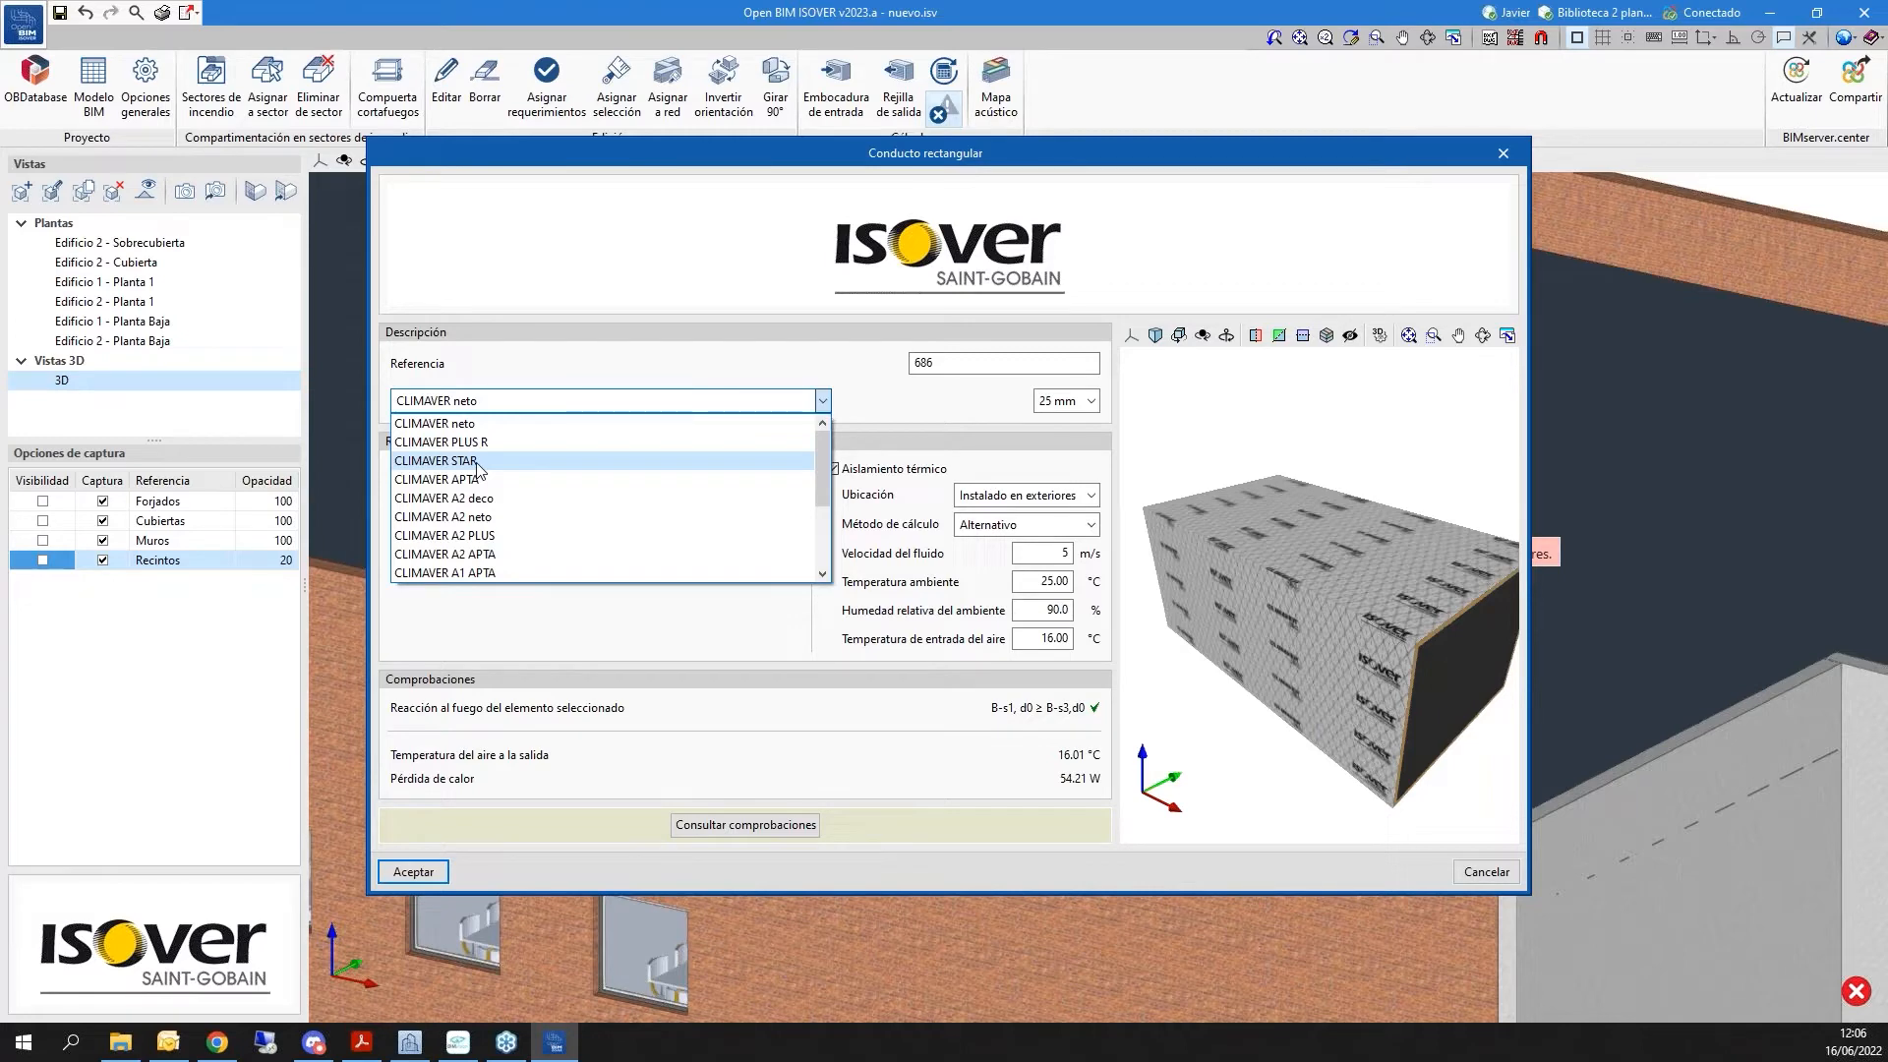
click(478, 462)
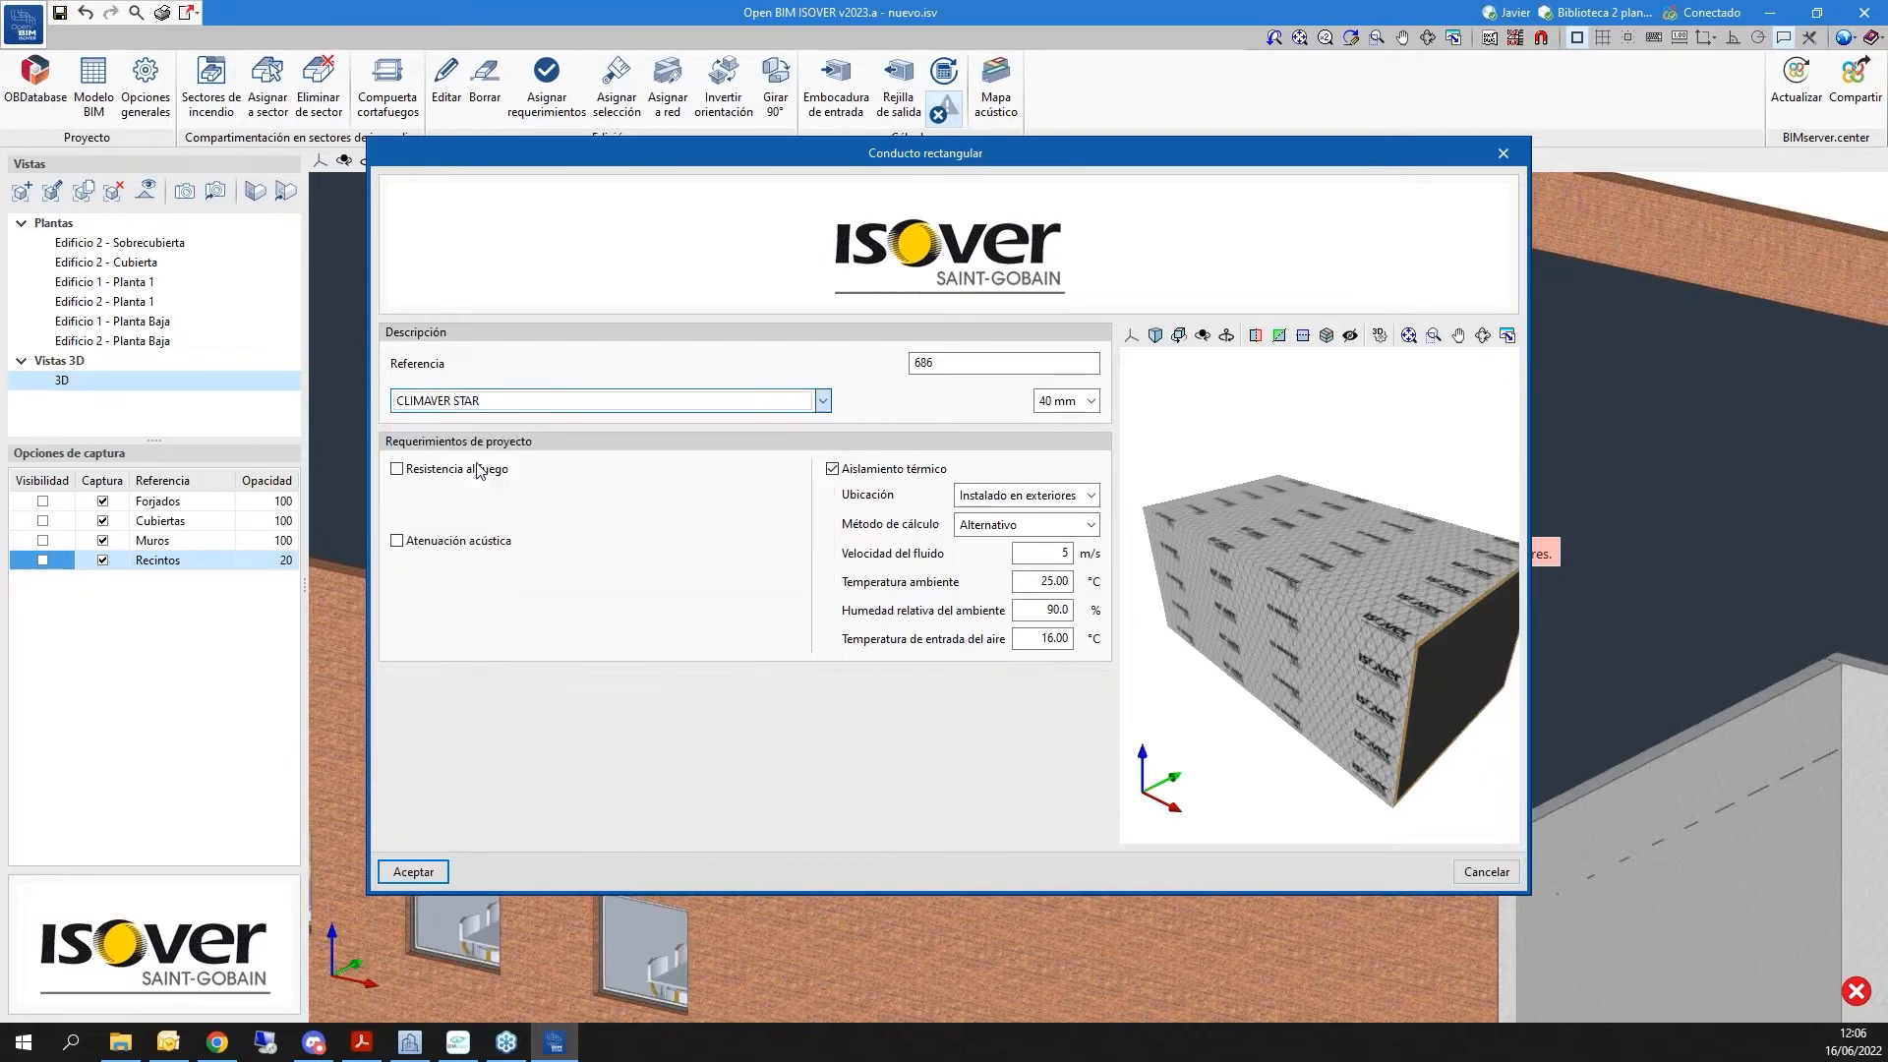
click(413, 872)
Assign the CLIMAVER STAR duct's material to the two 1.00 x 0.50 m rooftop ducts, the 0.80 x 1.00 m vertical duct and its union
mouse_move(1062, 516)
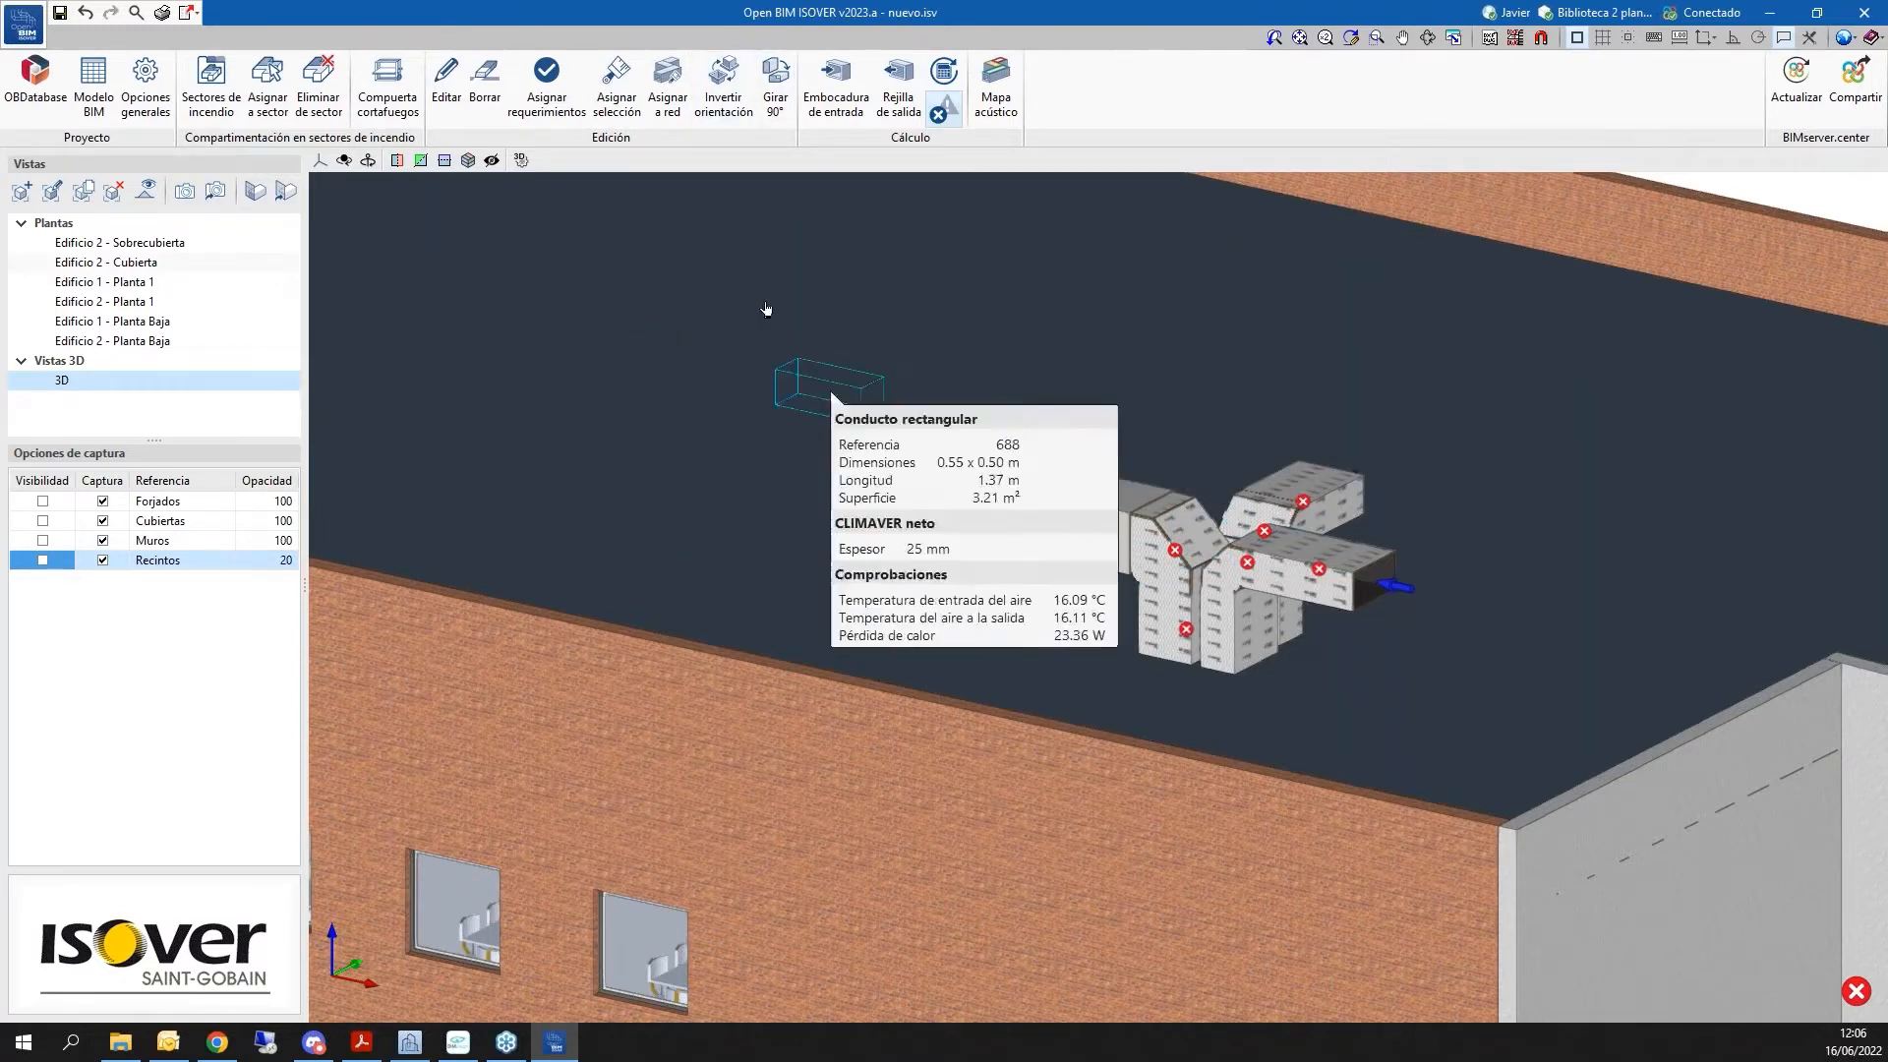
click(539, 110)
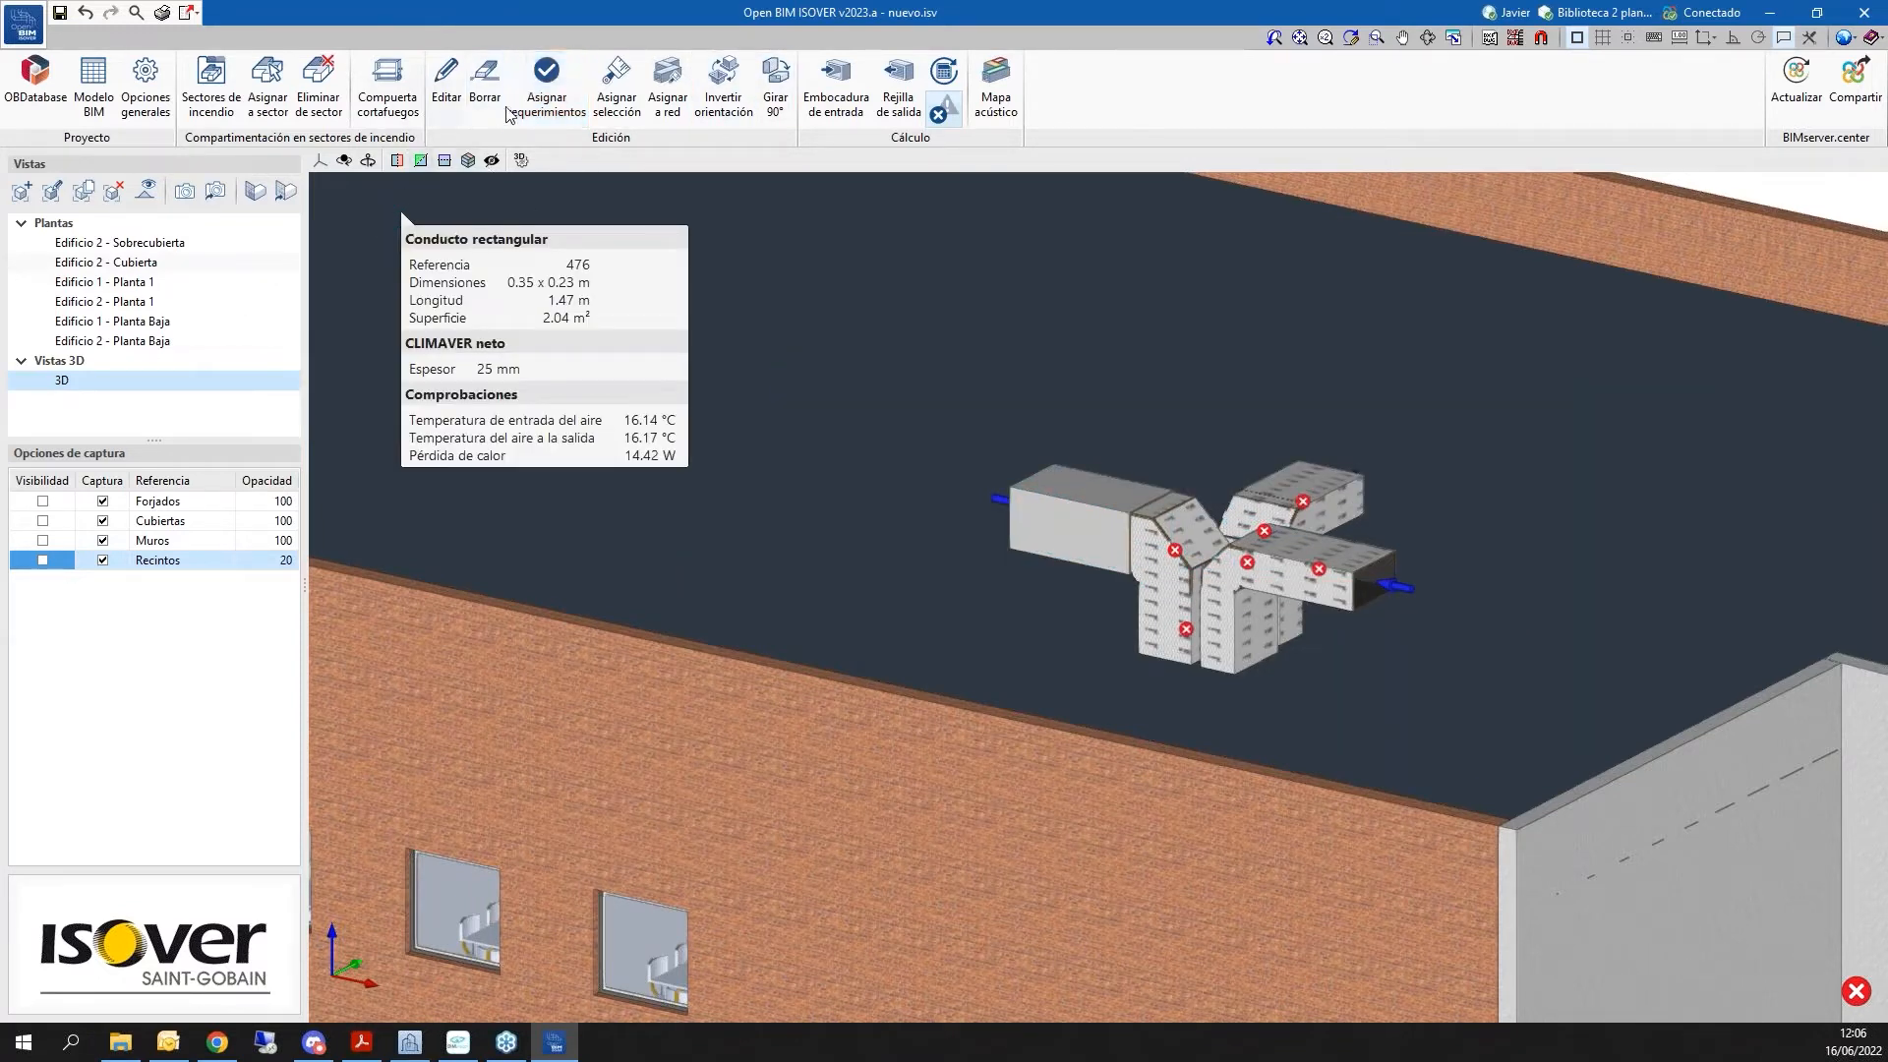
click(620, 113)
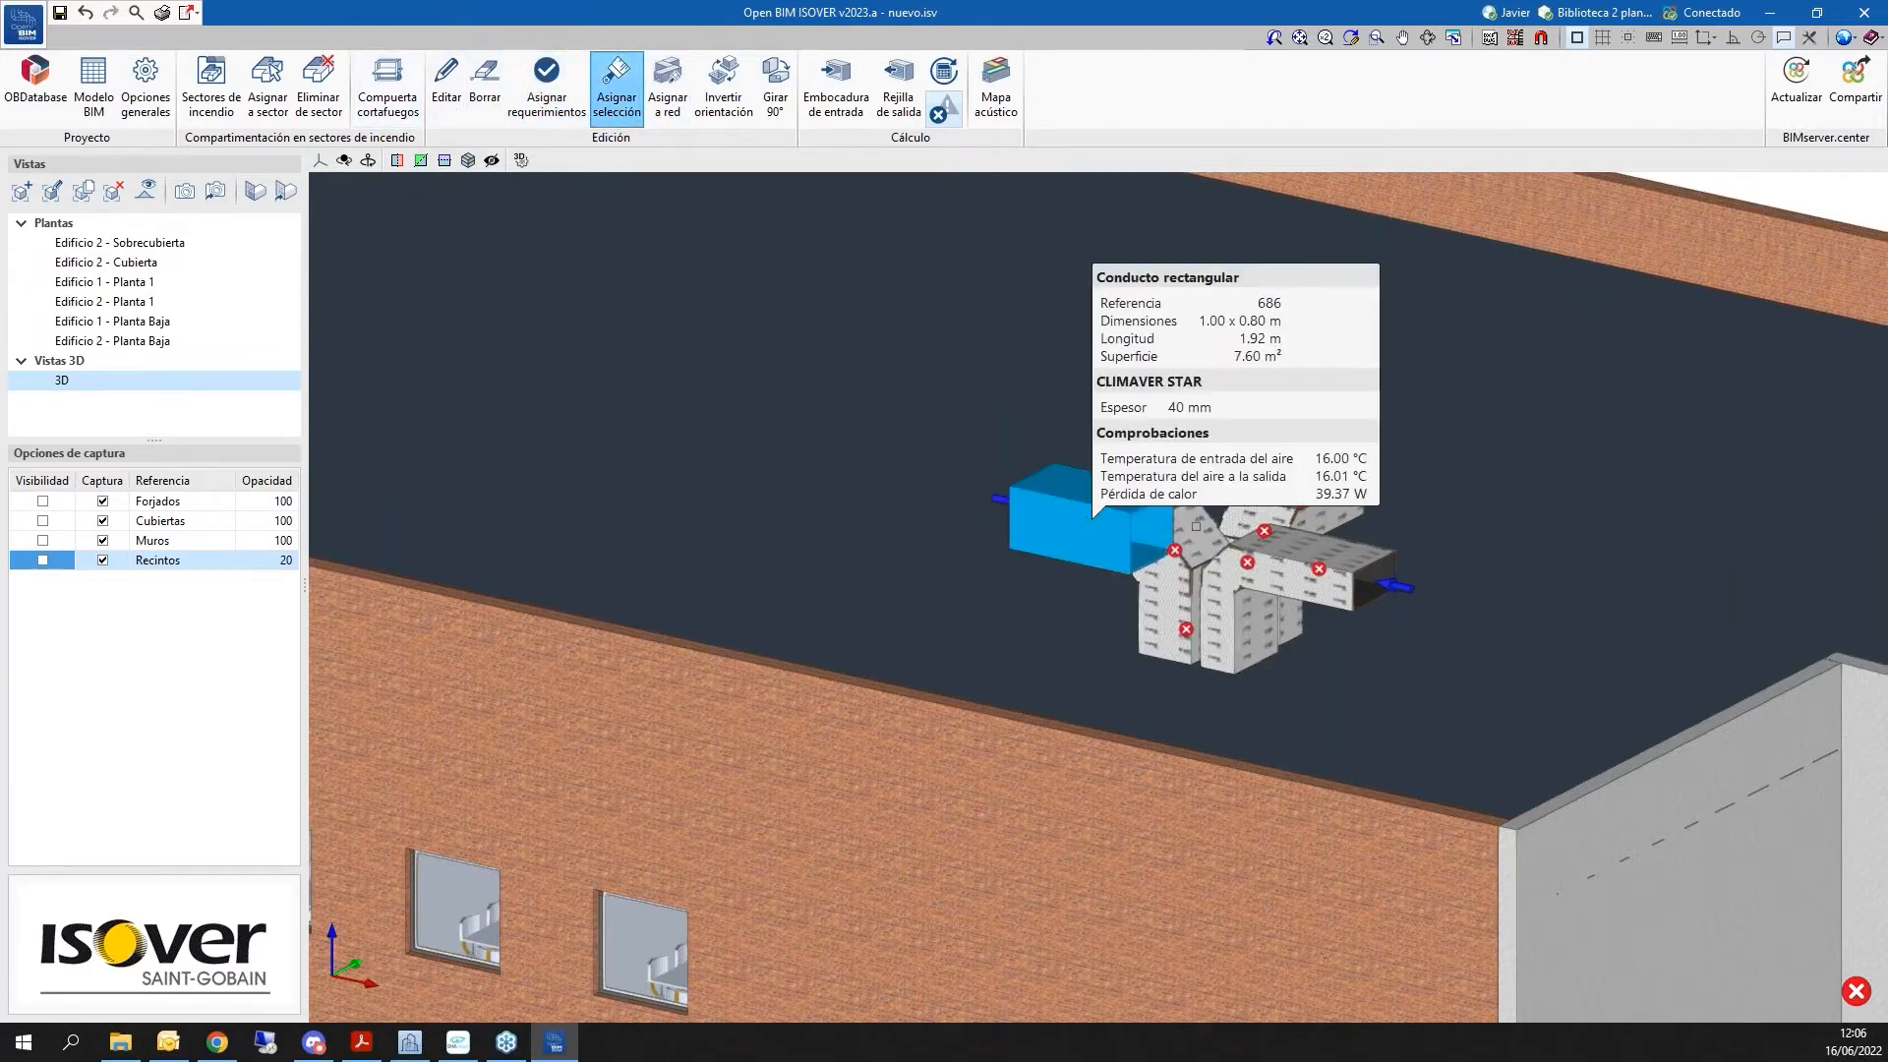
click(1097, 602)
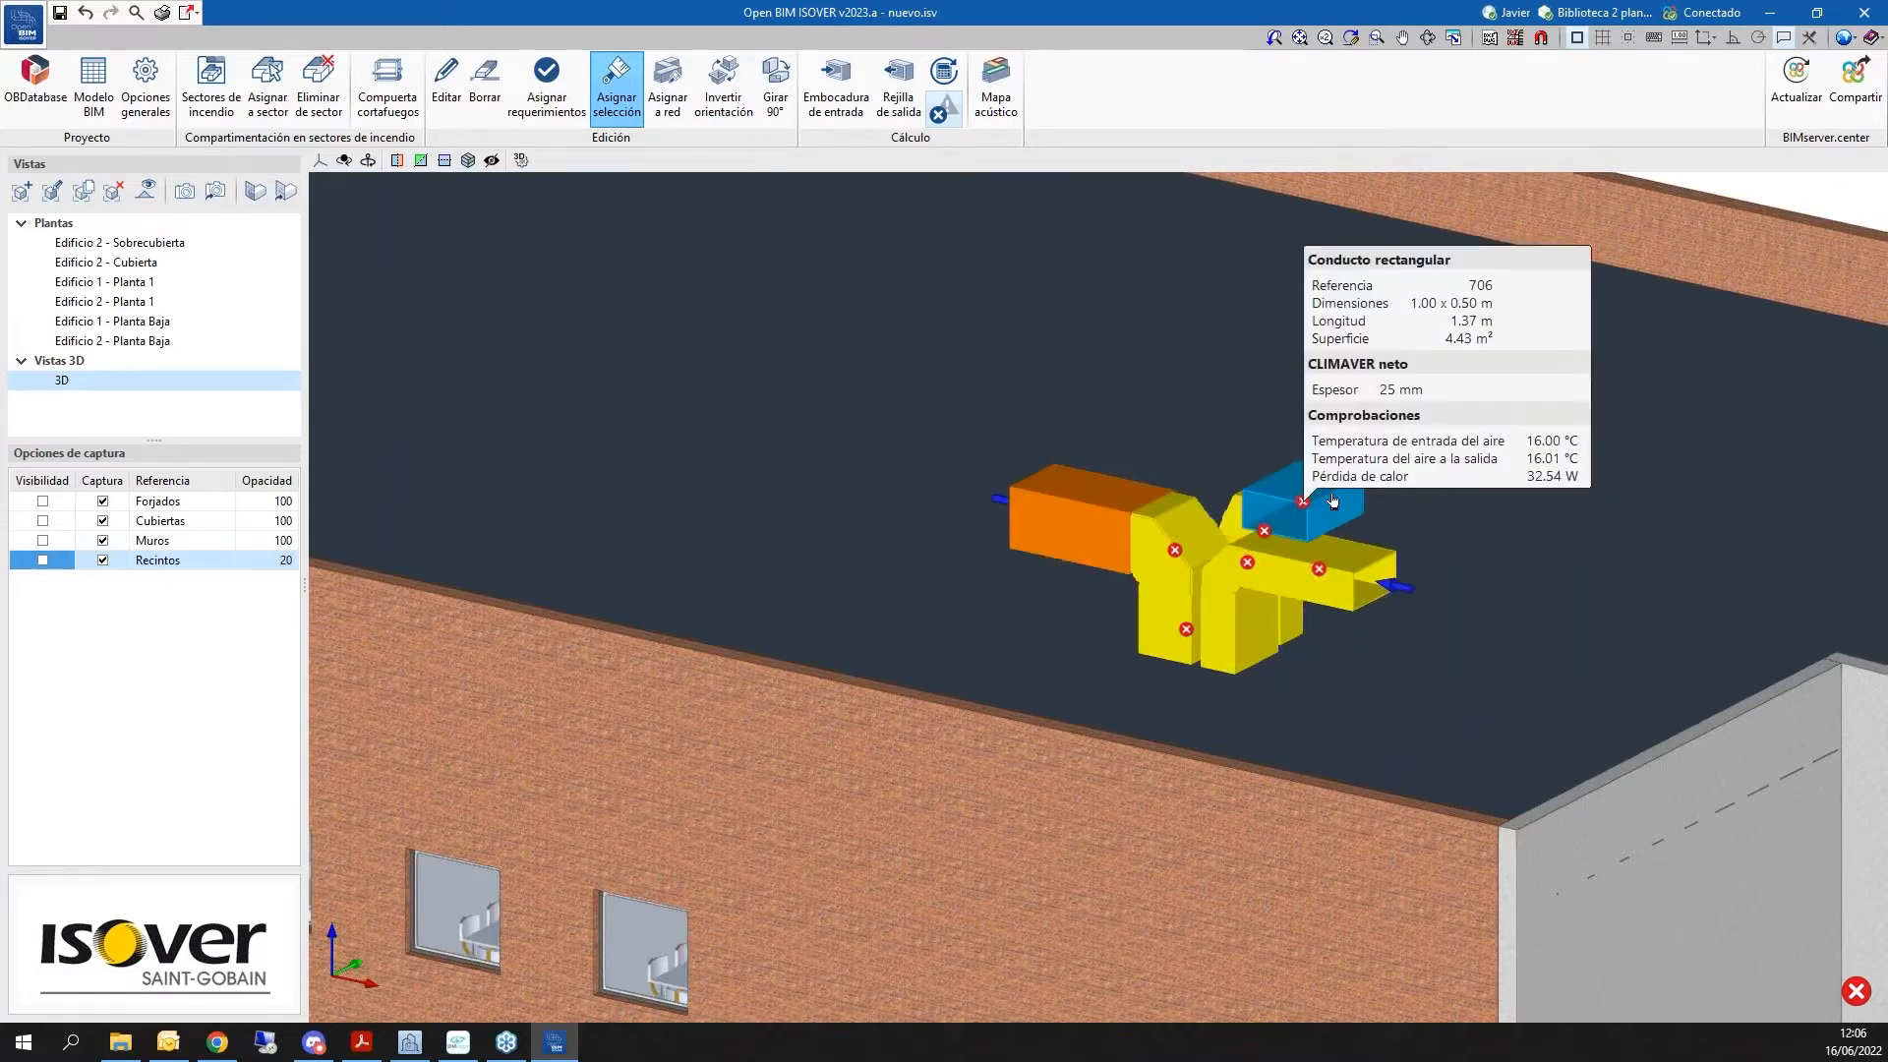
click(1326, 575)
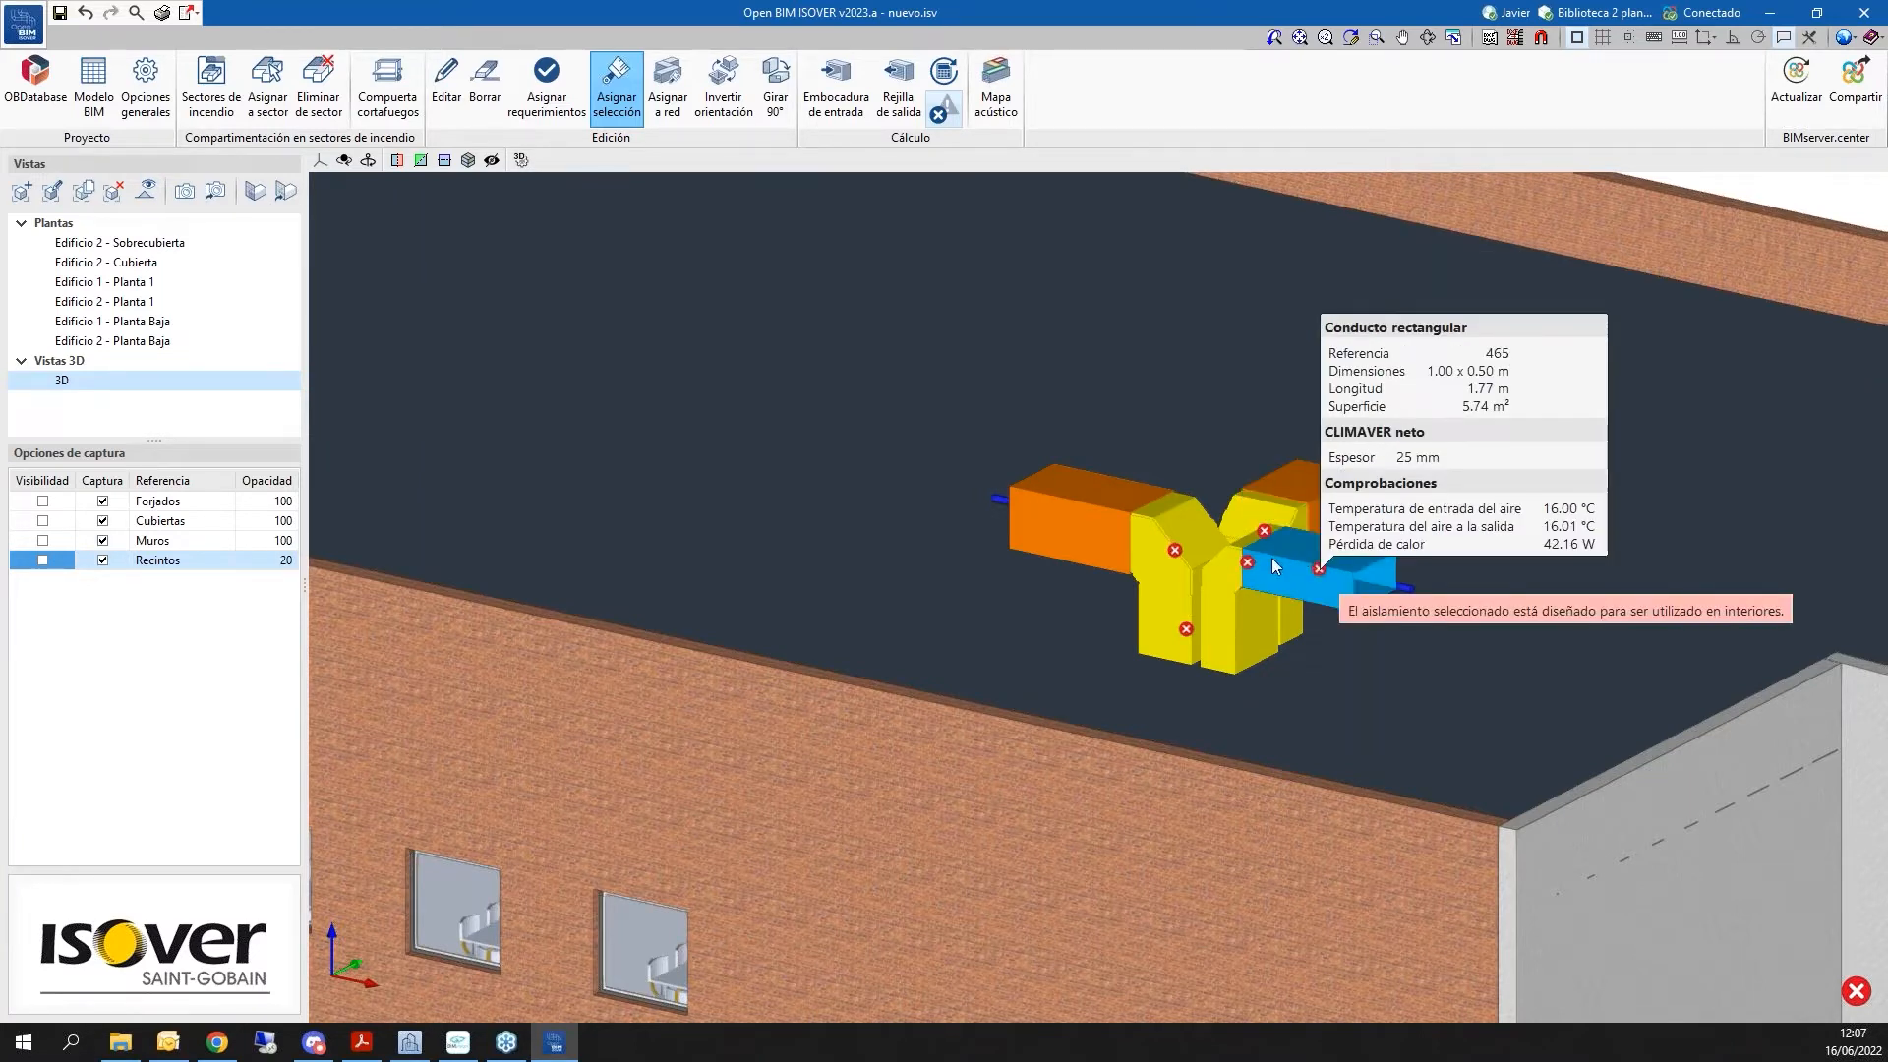
click(1185, 637)
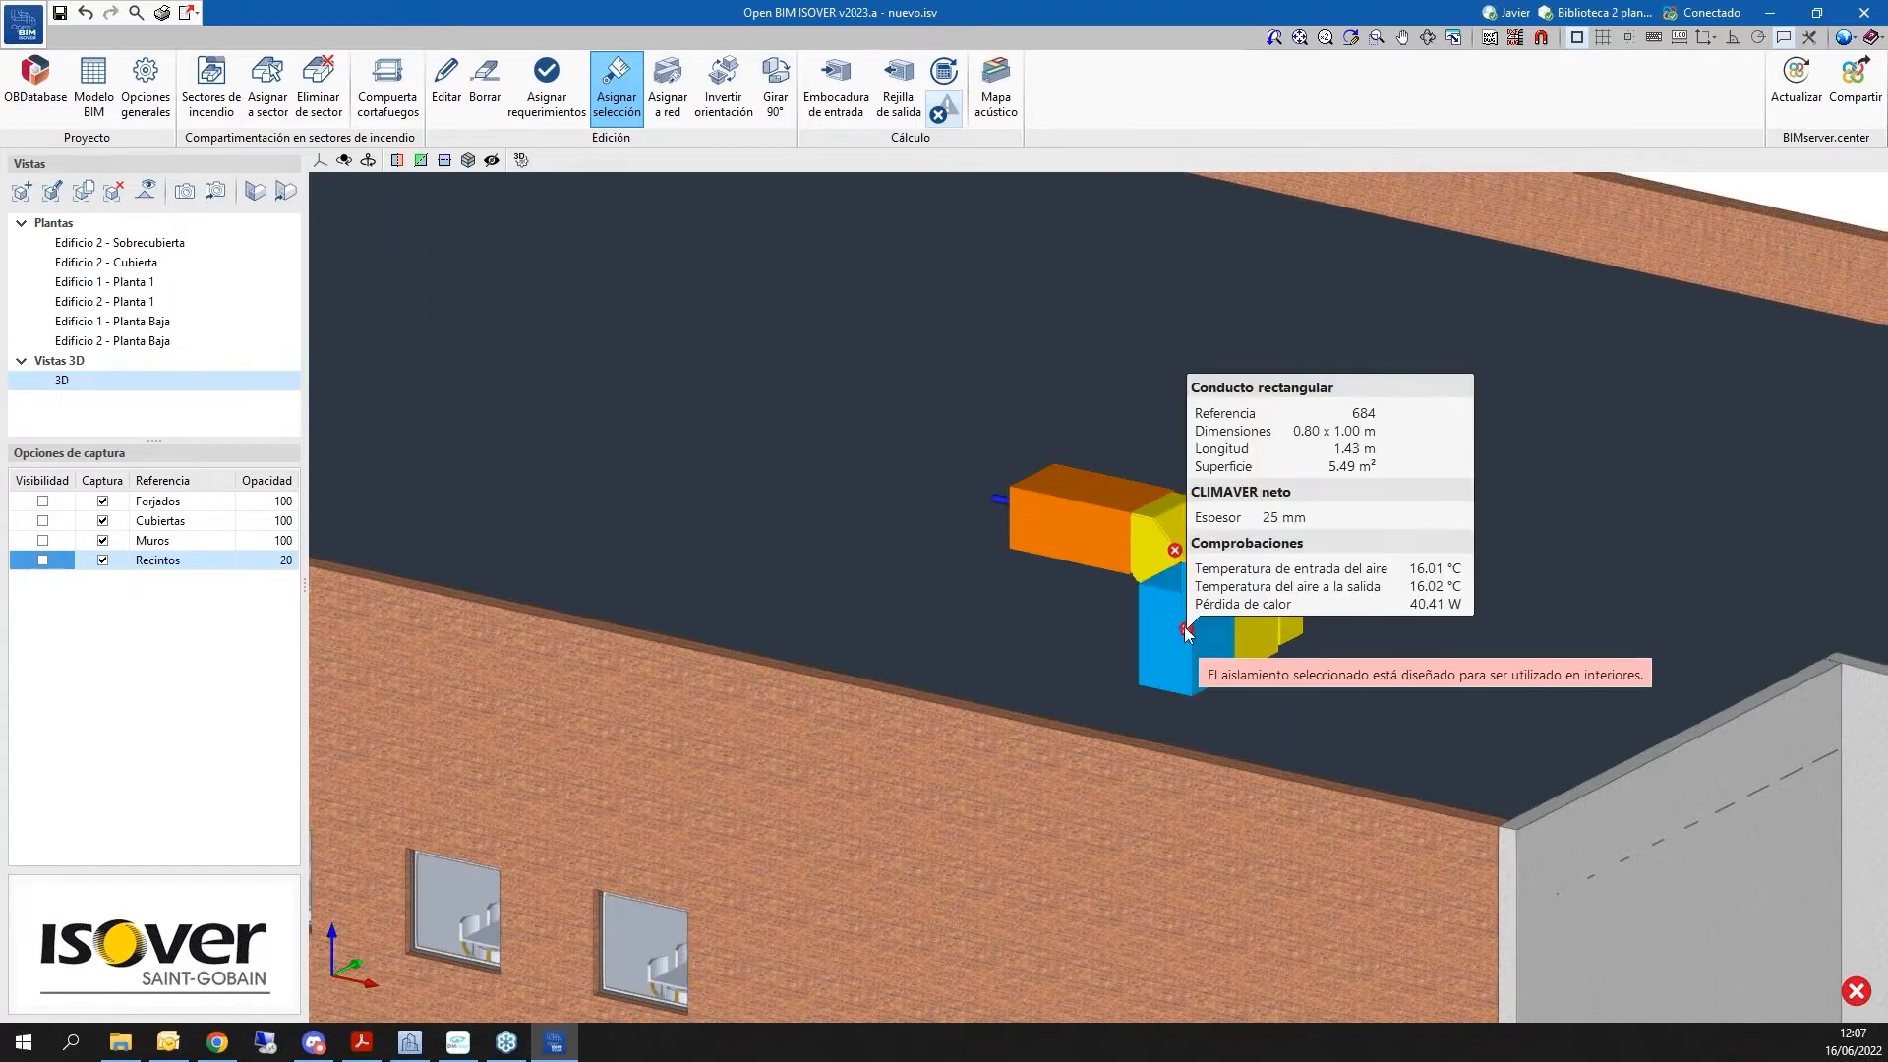
click(1180, 553)
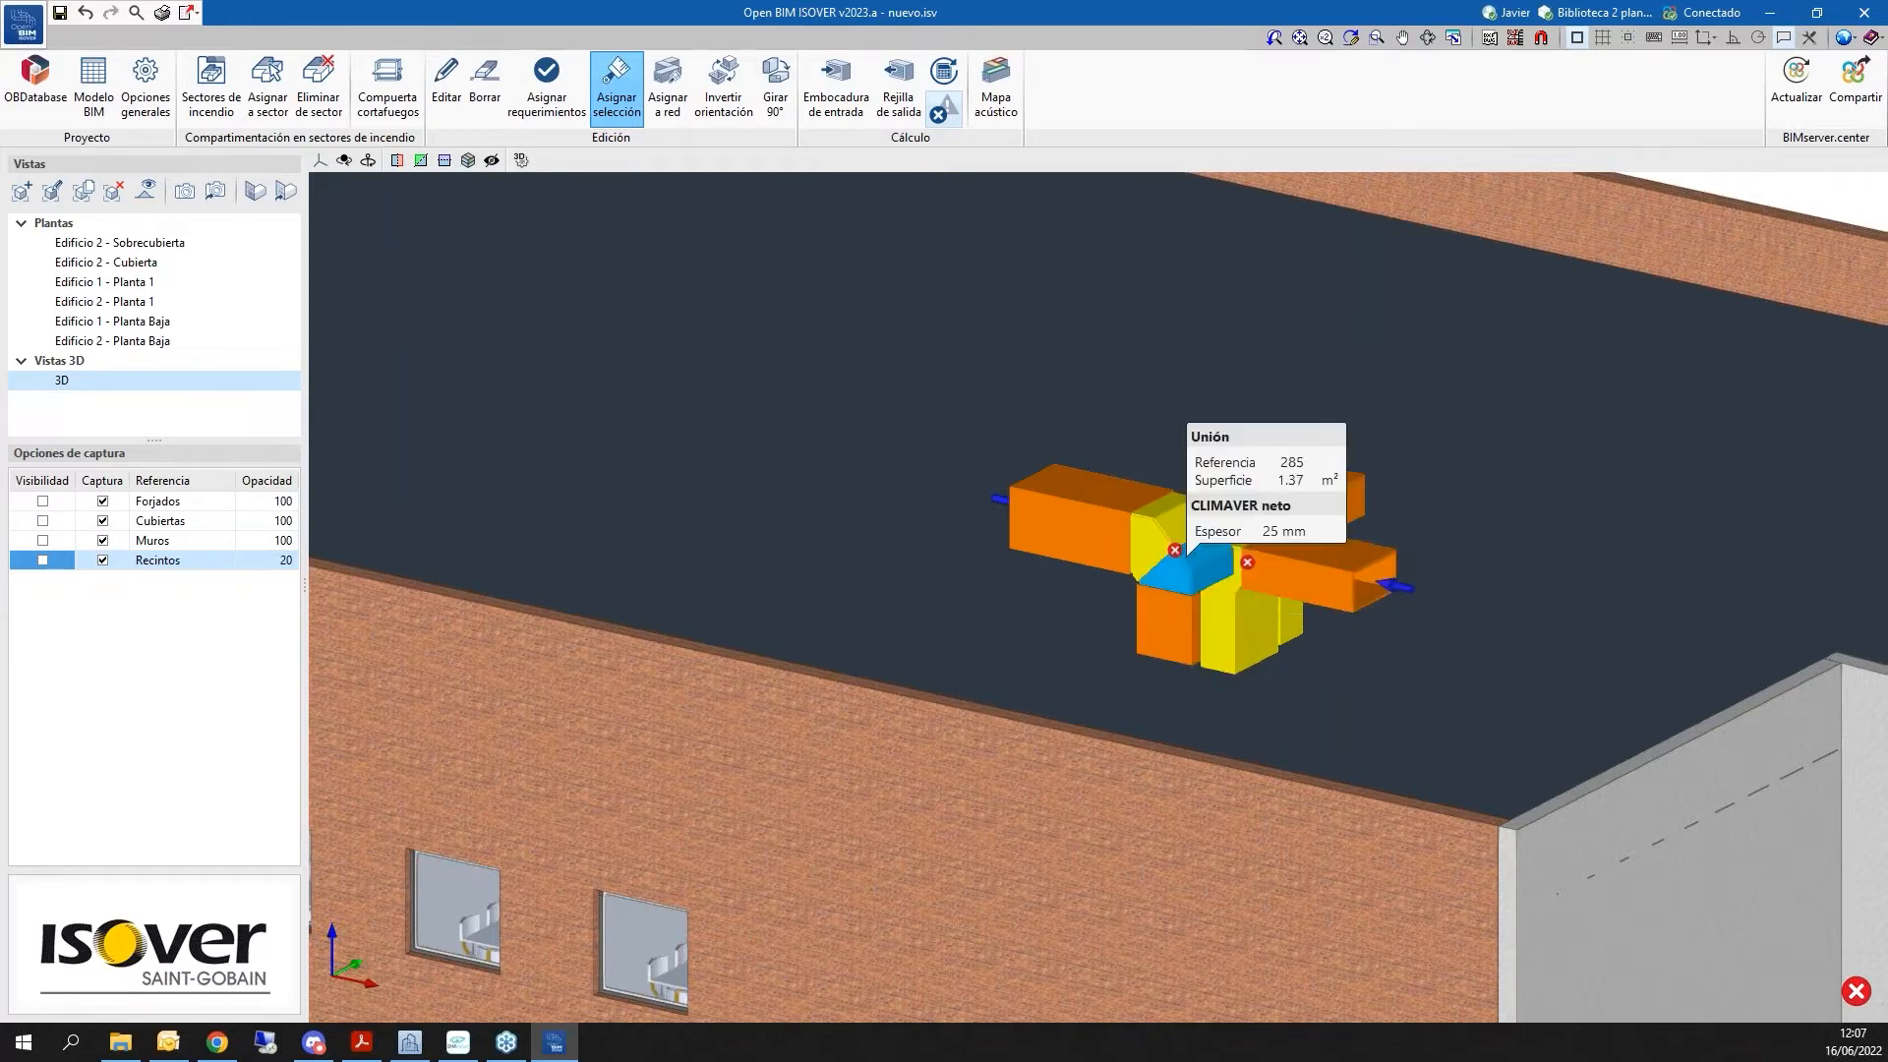
click(1160, 530)
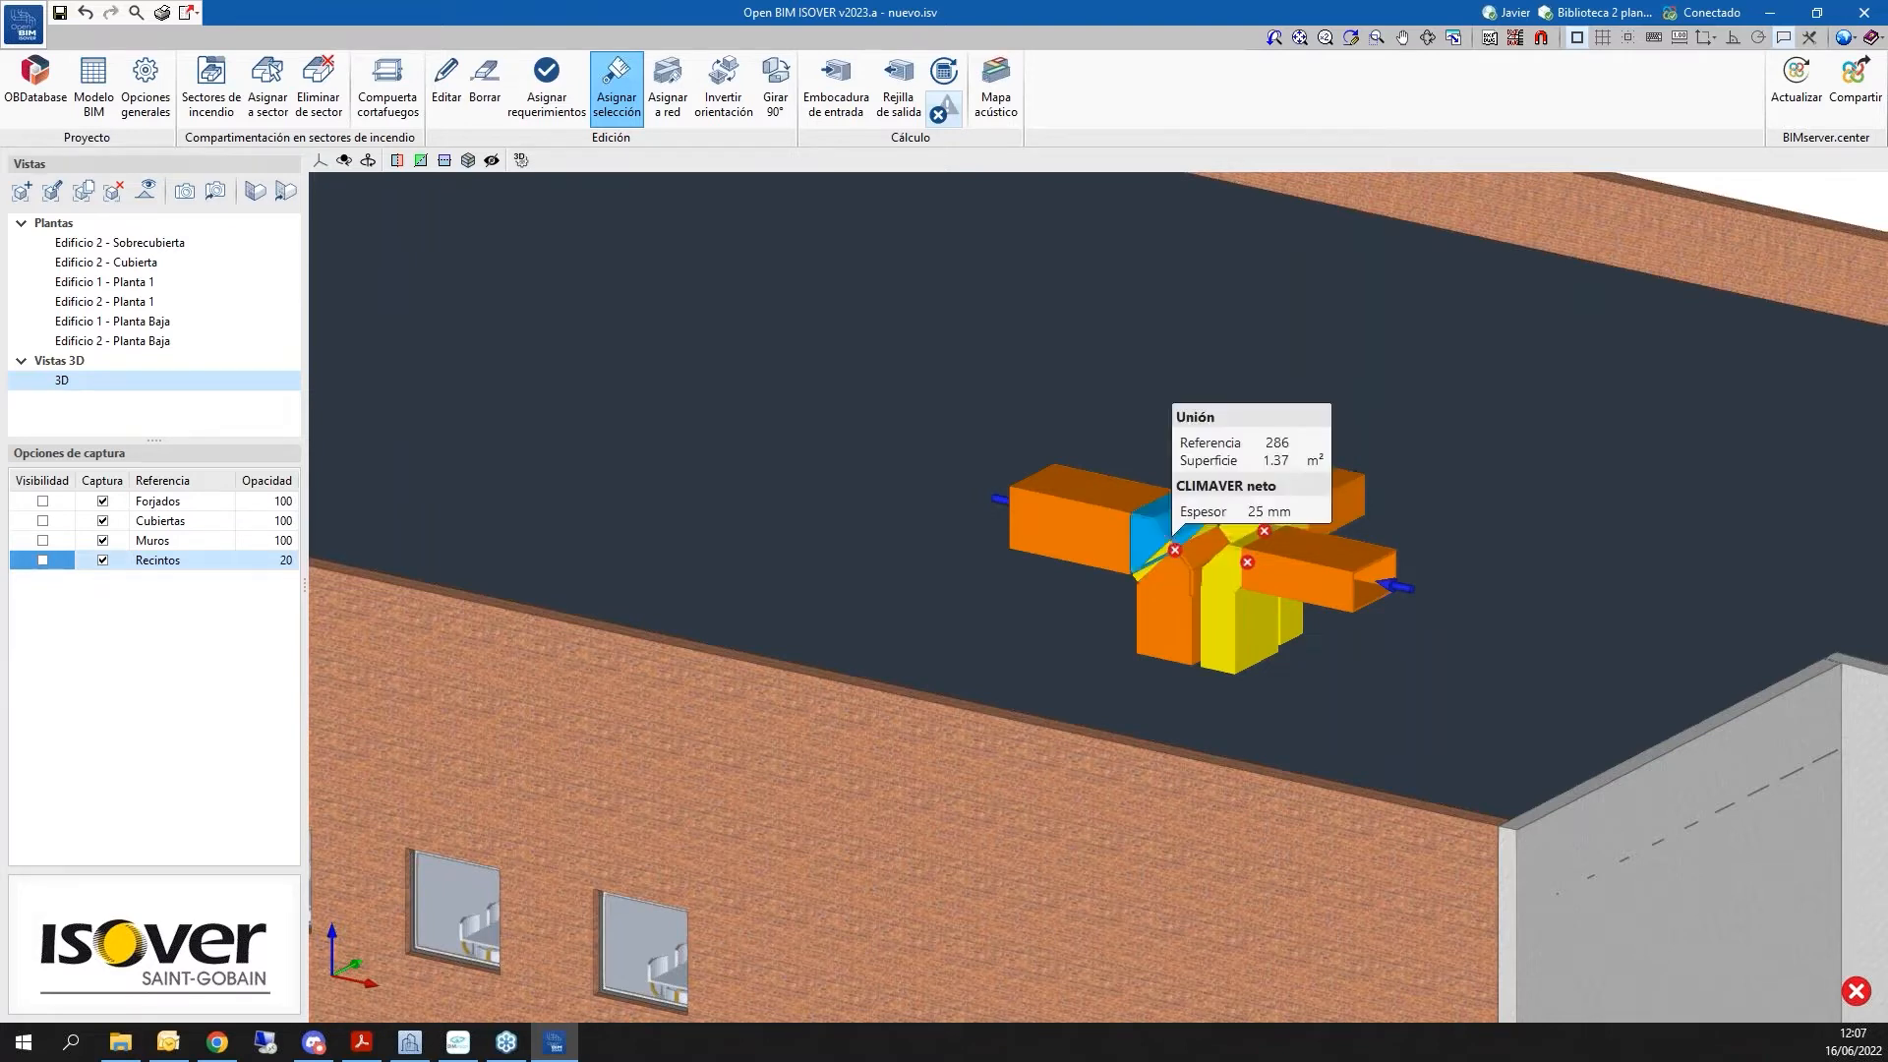
right_click(1161, 533)
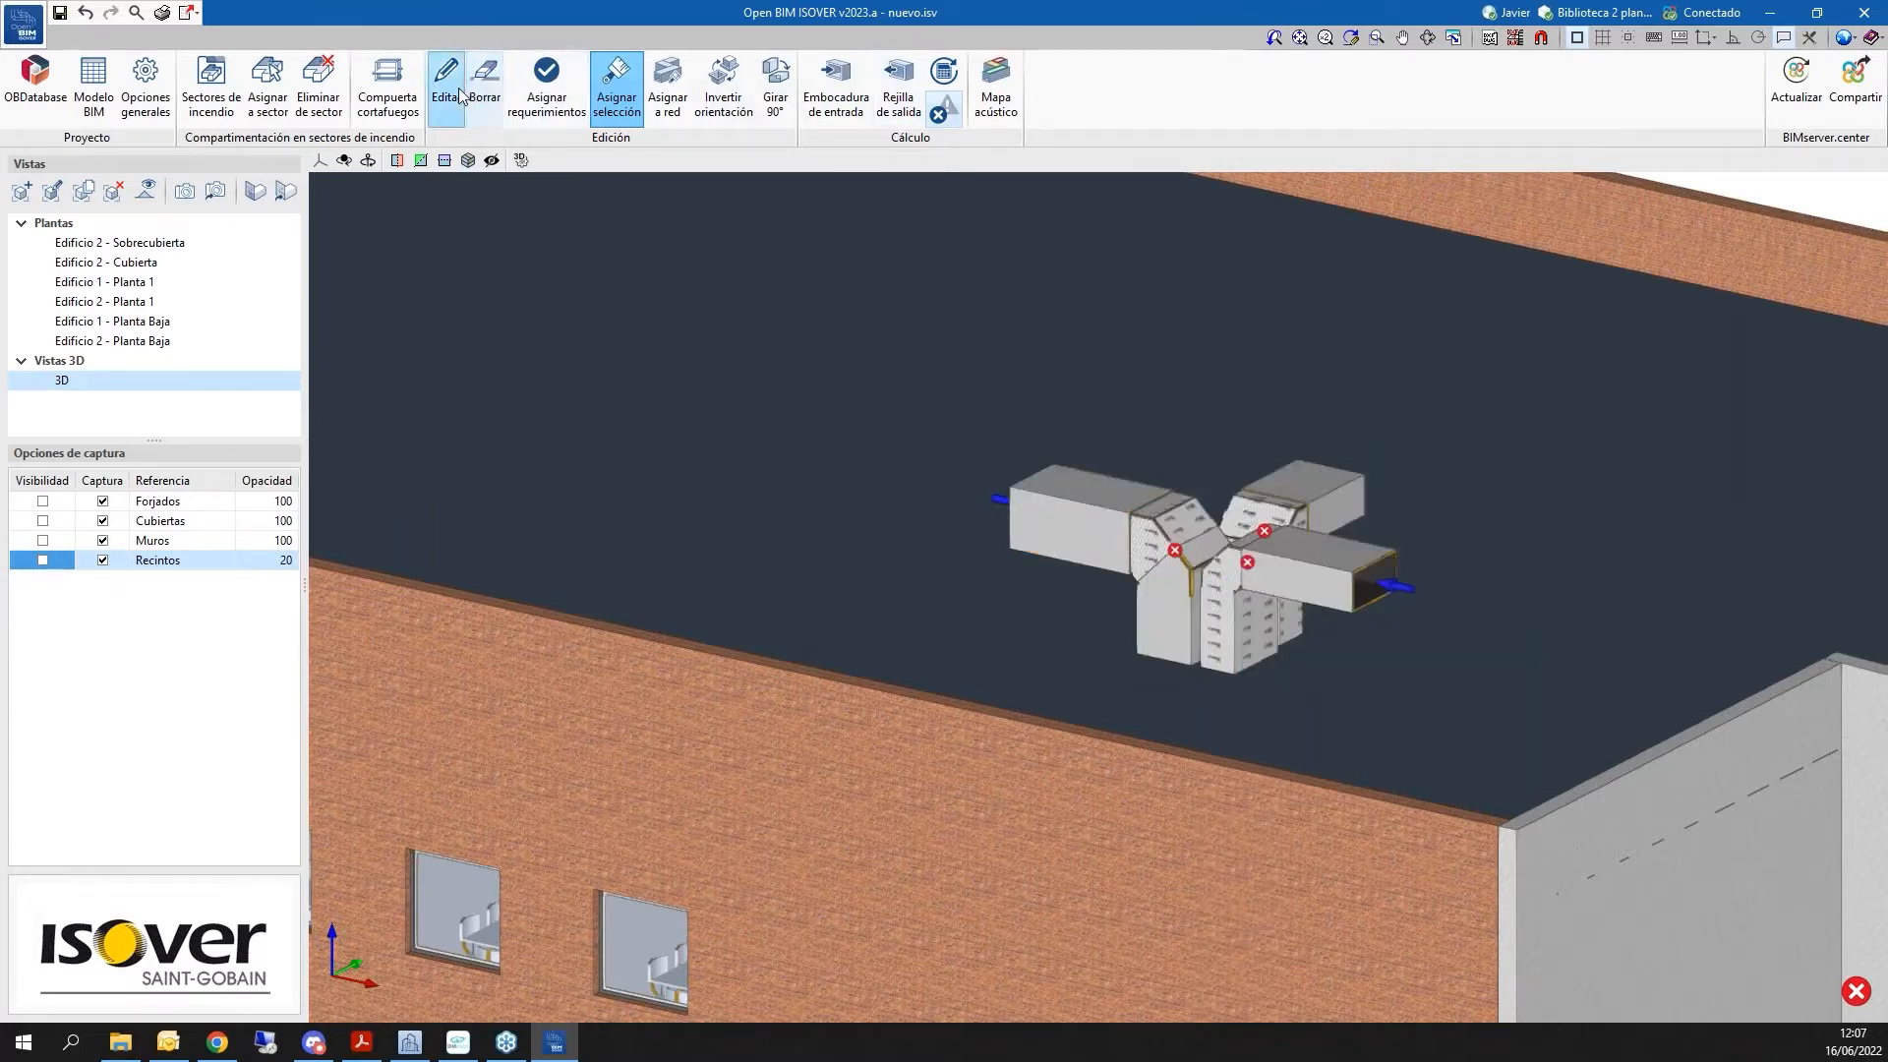
Change the union between the 1.00 x 0.80 m horizontal rooftop duct and its sloped section to CLIMAVER STAR
click(460, 94)
click(1165, 499)
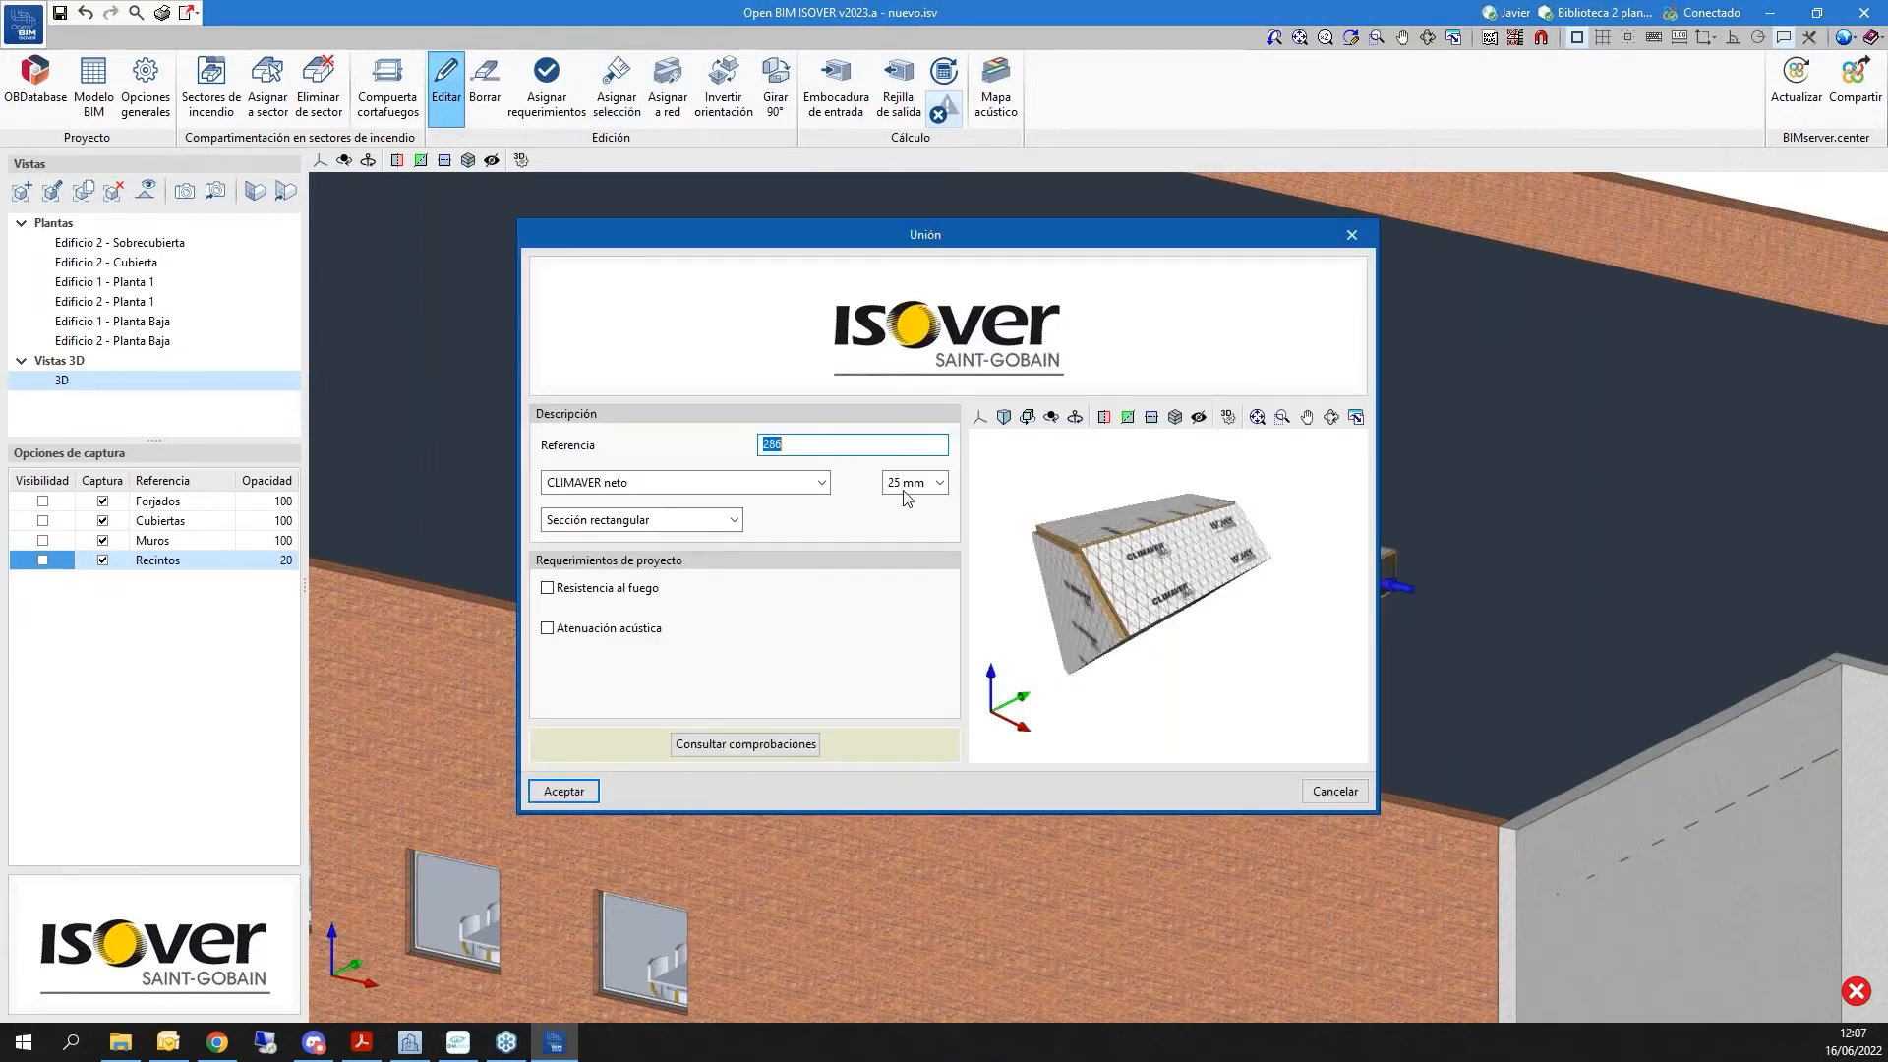
click(804, 484)
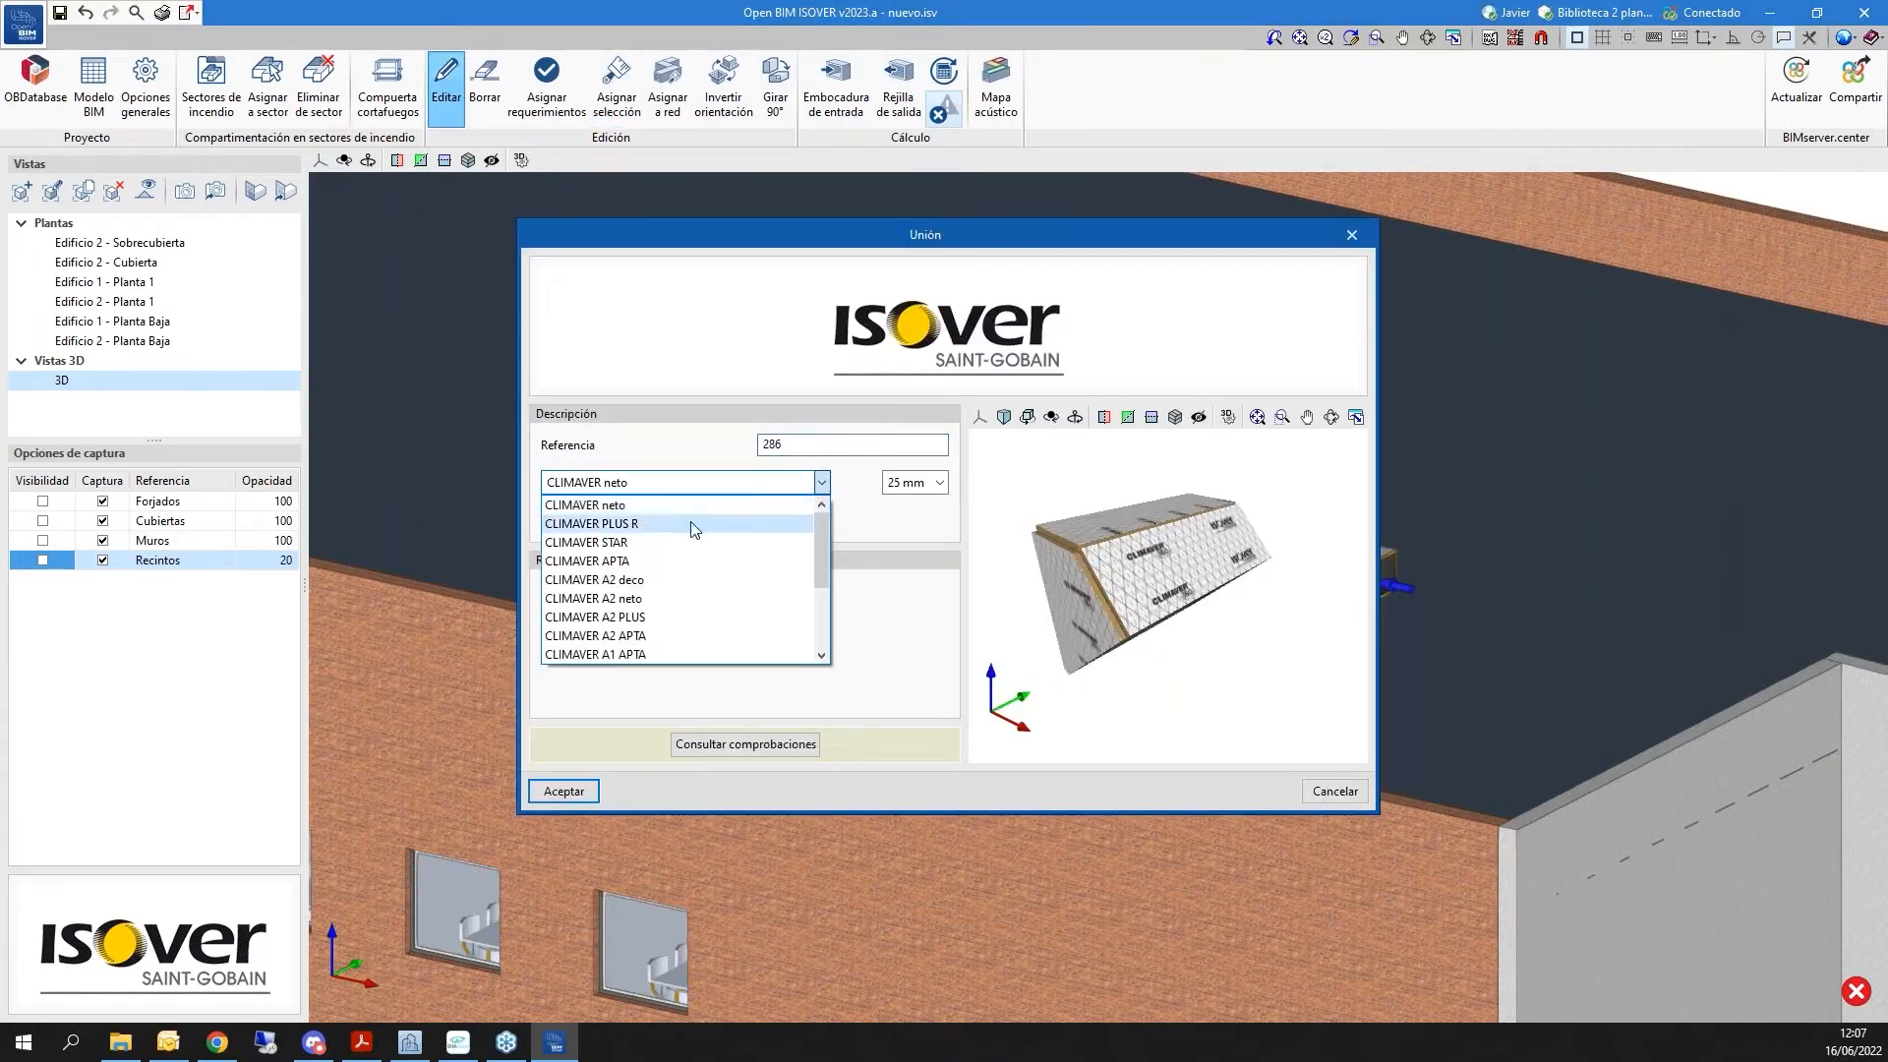
click(629, 542)
click(563, 792)
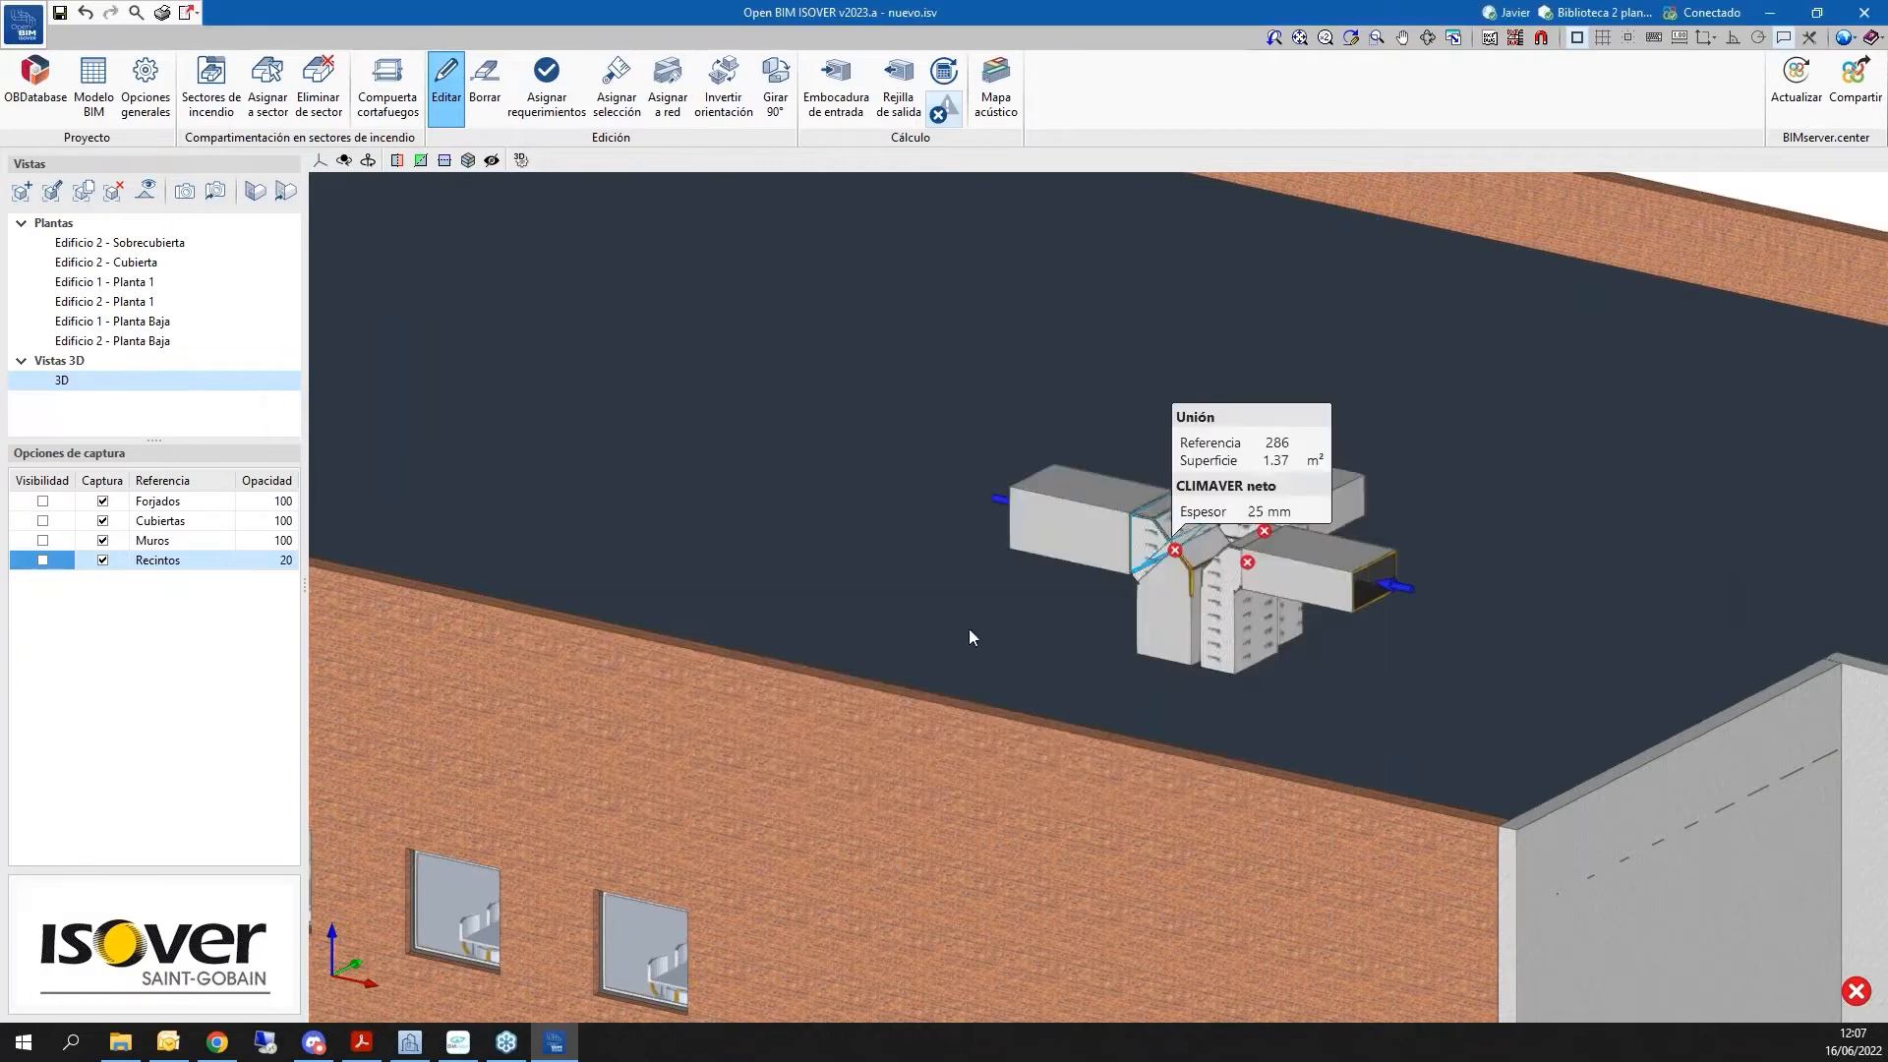
Change the short sloped duct in the 1.00 x 0.80 m rooftop duct's elbow to CLIMAVER STAR, 40 mm thick
scroll(1126, 548, up, 5)
click(1126, 547)
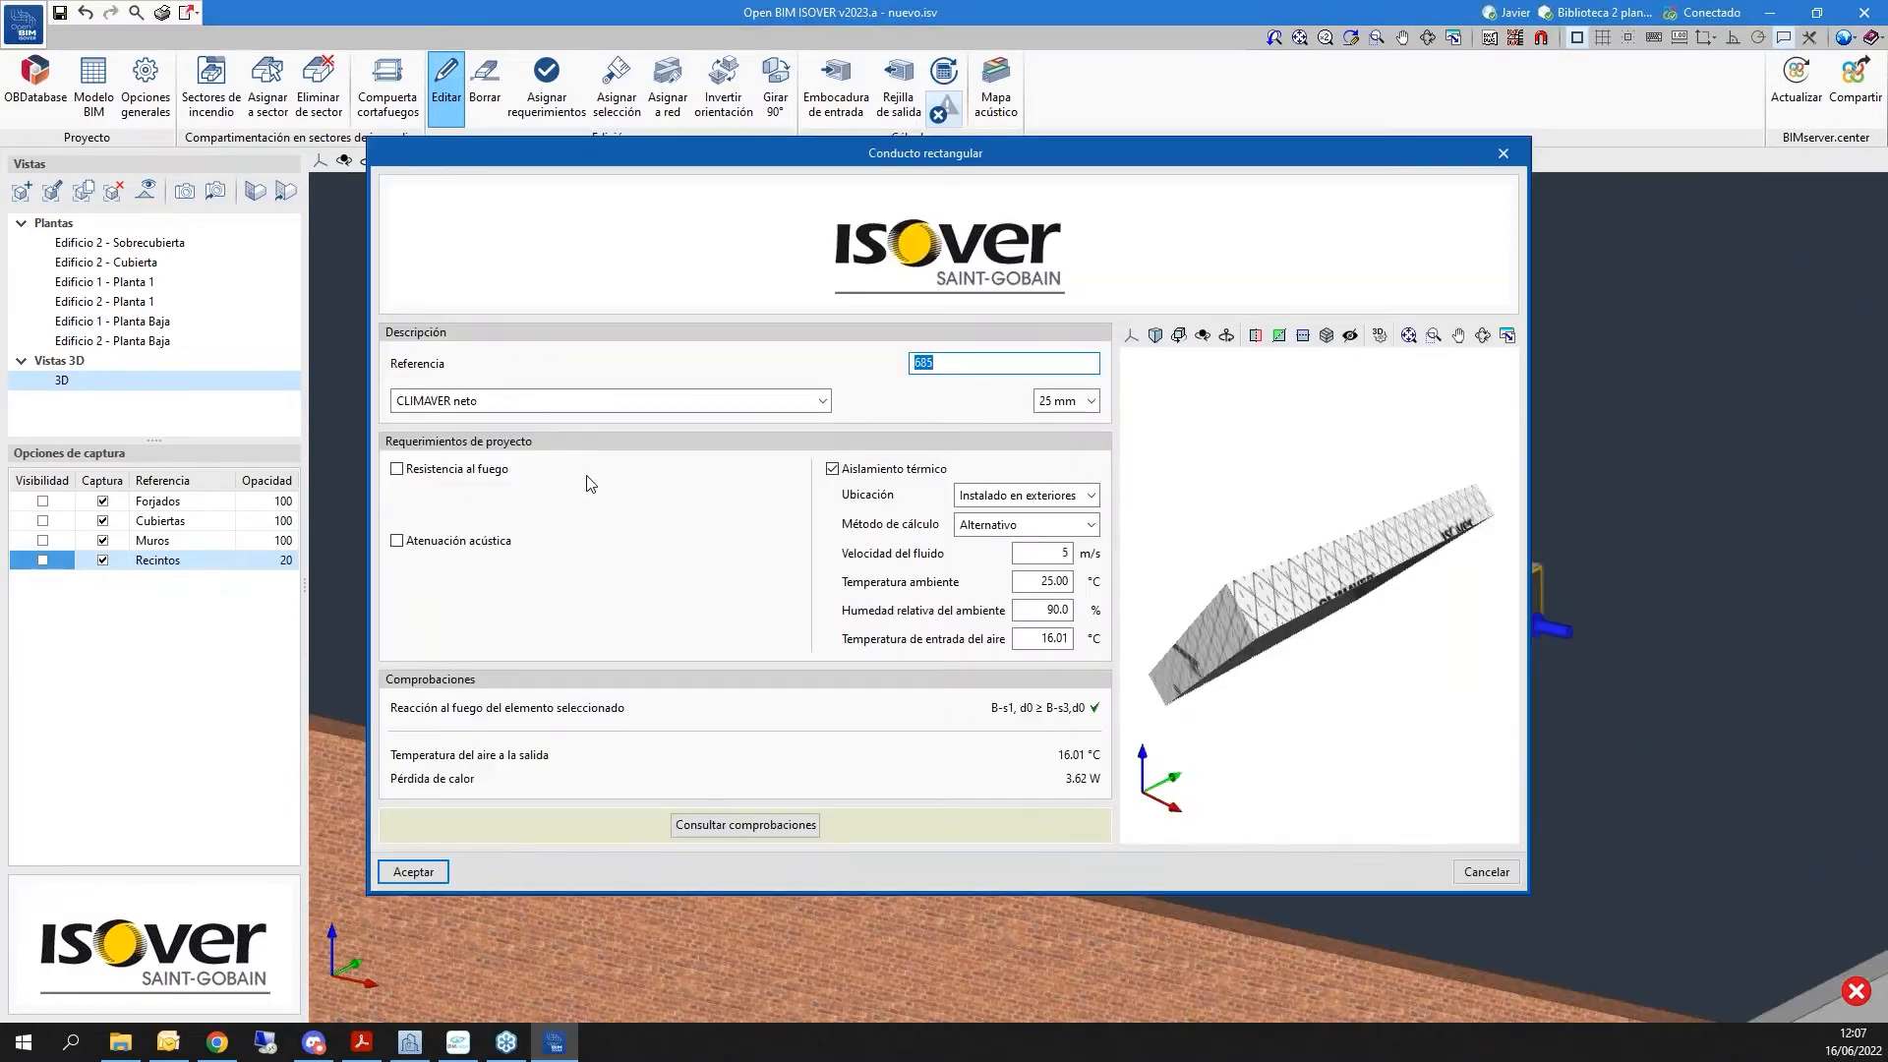
click(822, 401)
click(519, 460)
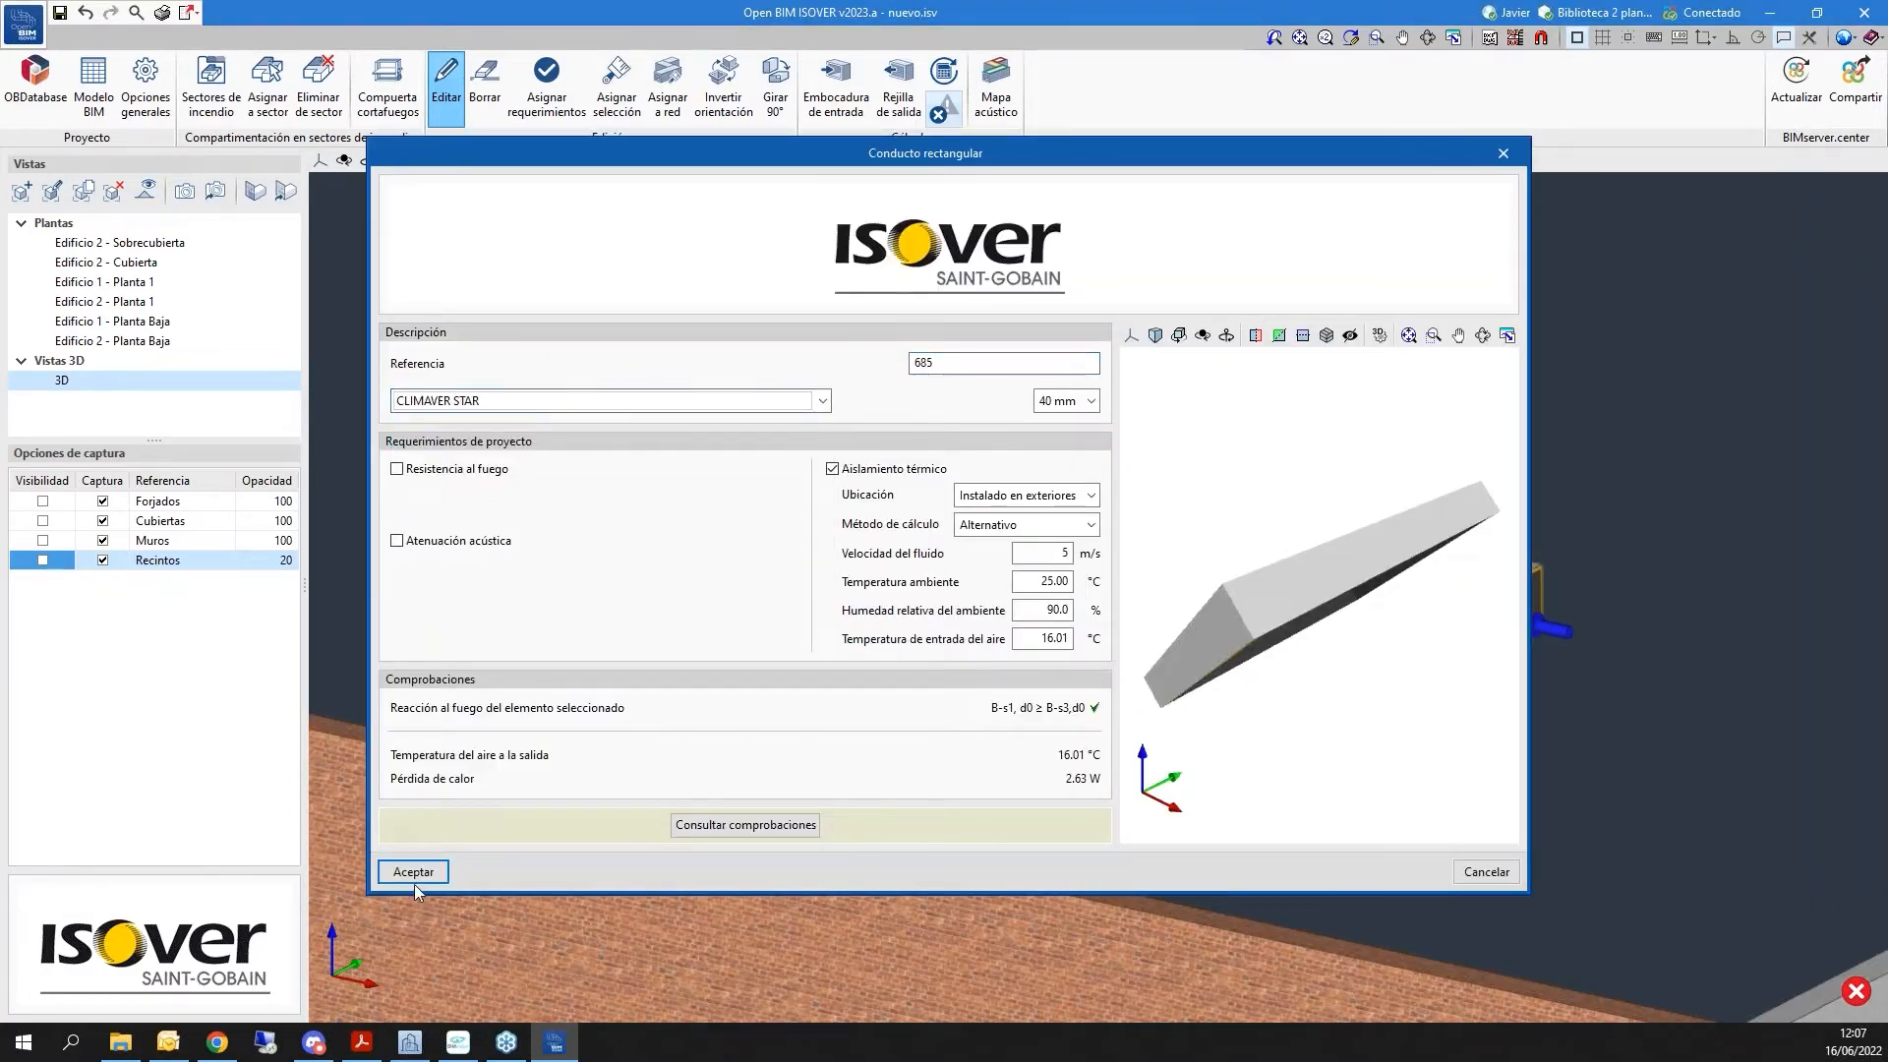
click(414, 872)
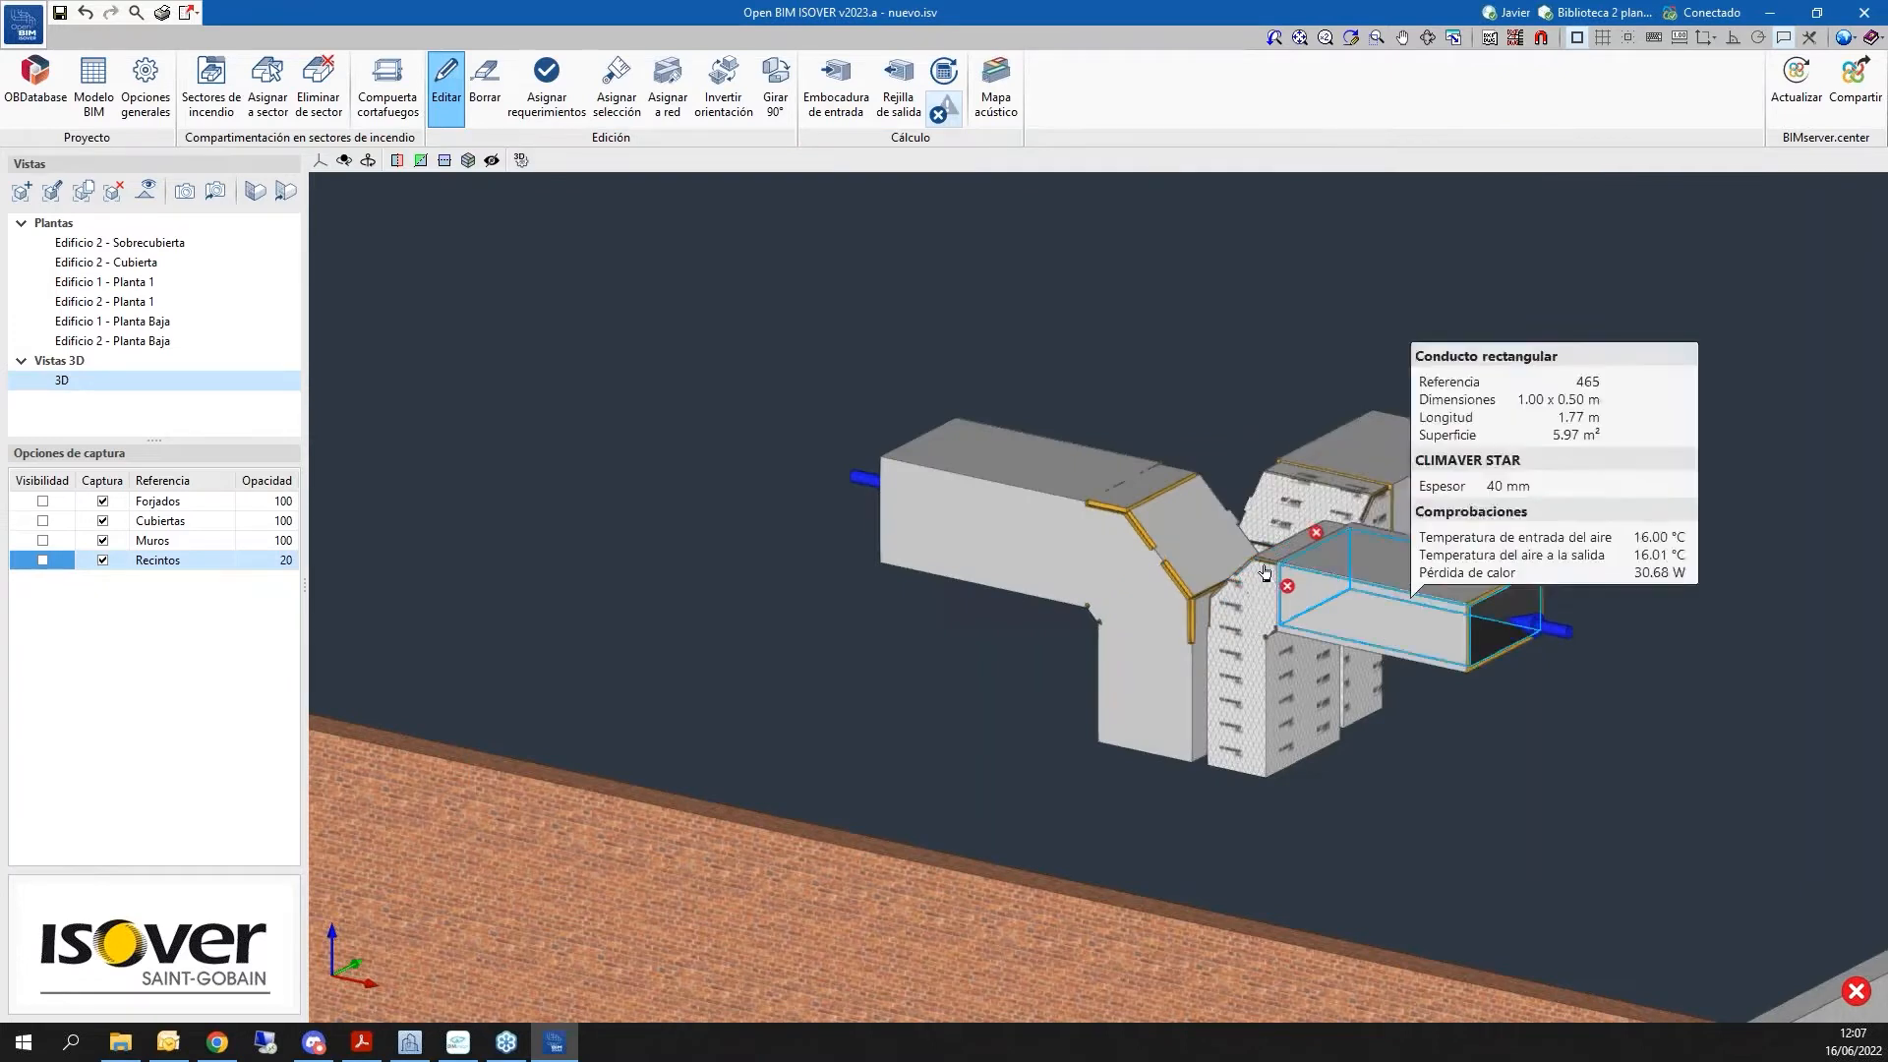
Change the upper union of the middle rooftop duct's elbow, reference 121, to CLIMAVER STAR, 40 mm thick
click(1264, 574)
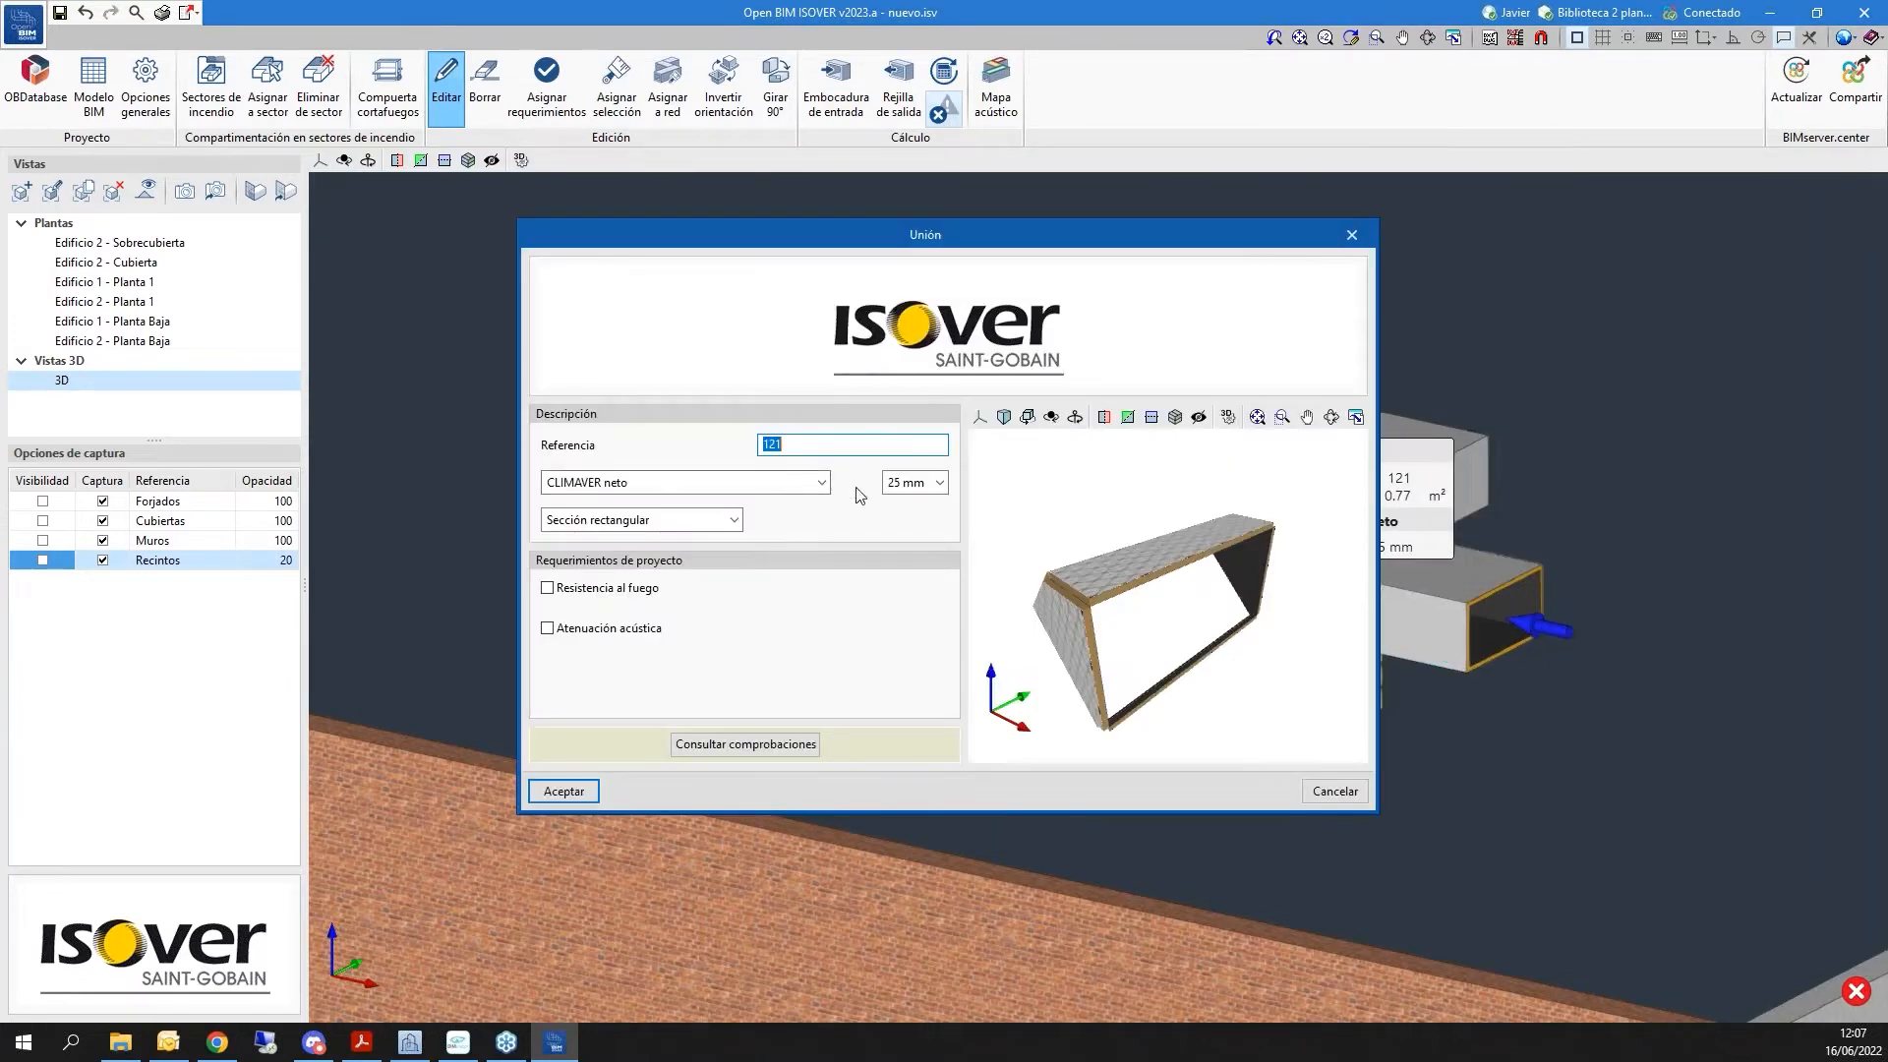
click(798, 487)
click(610, 540)
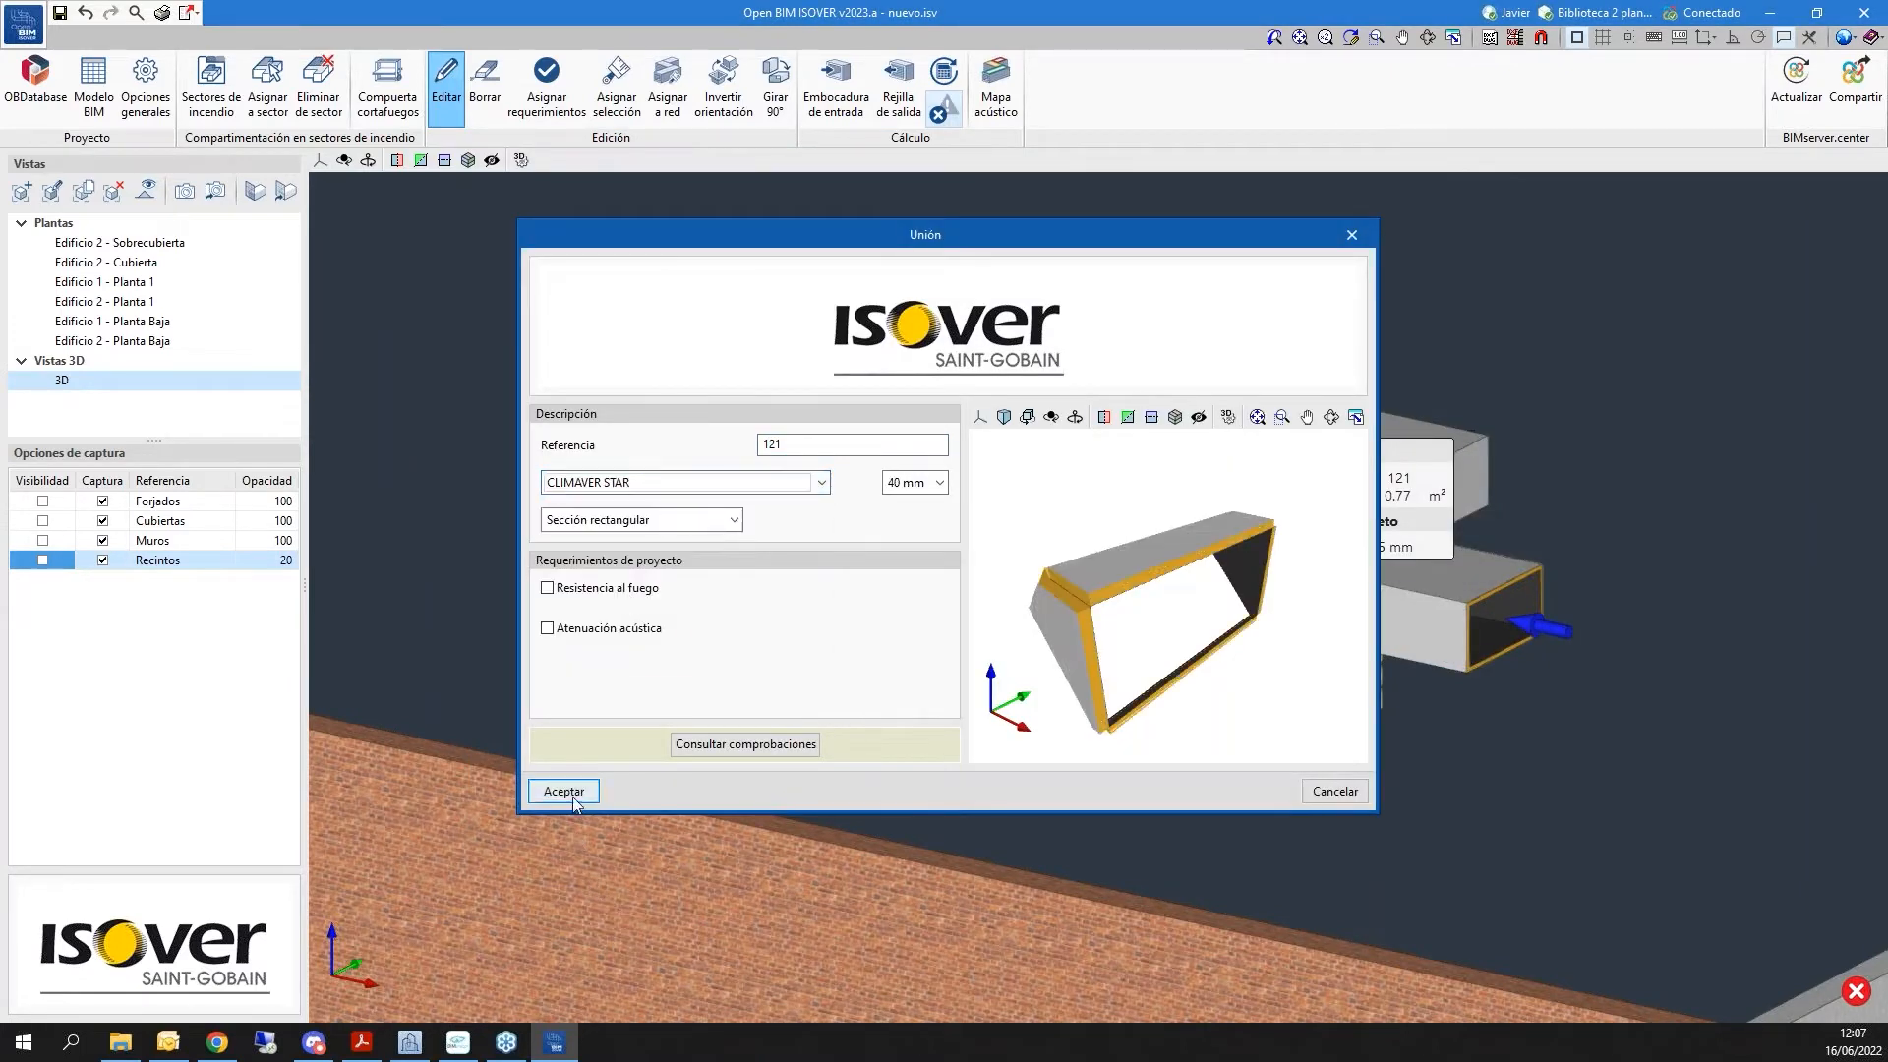
click(564, 792)
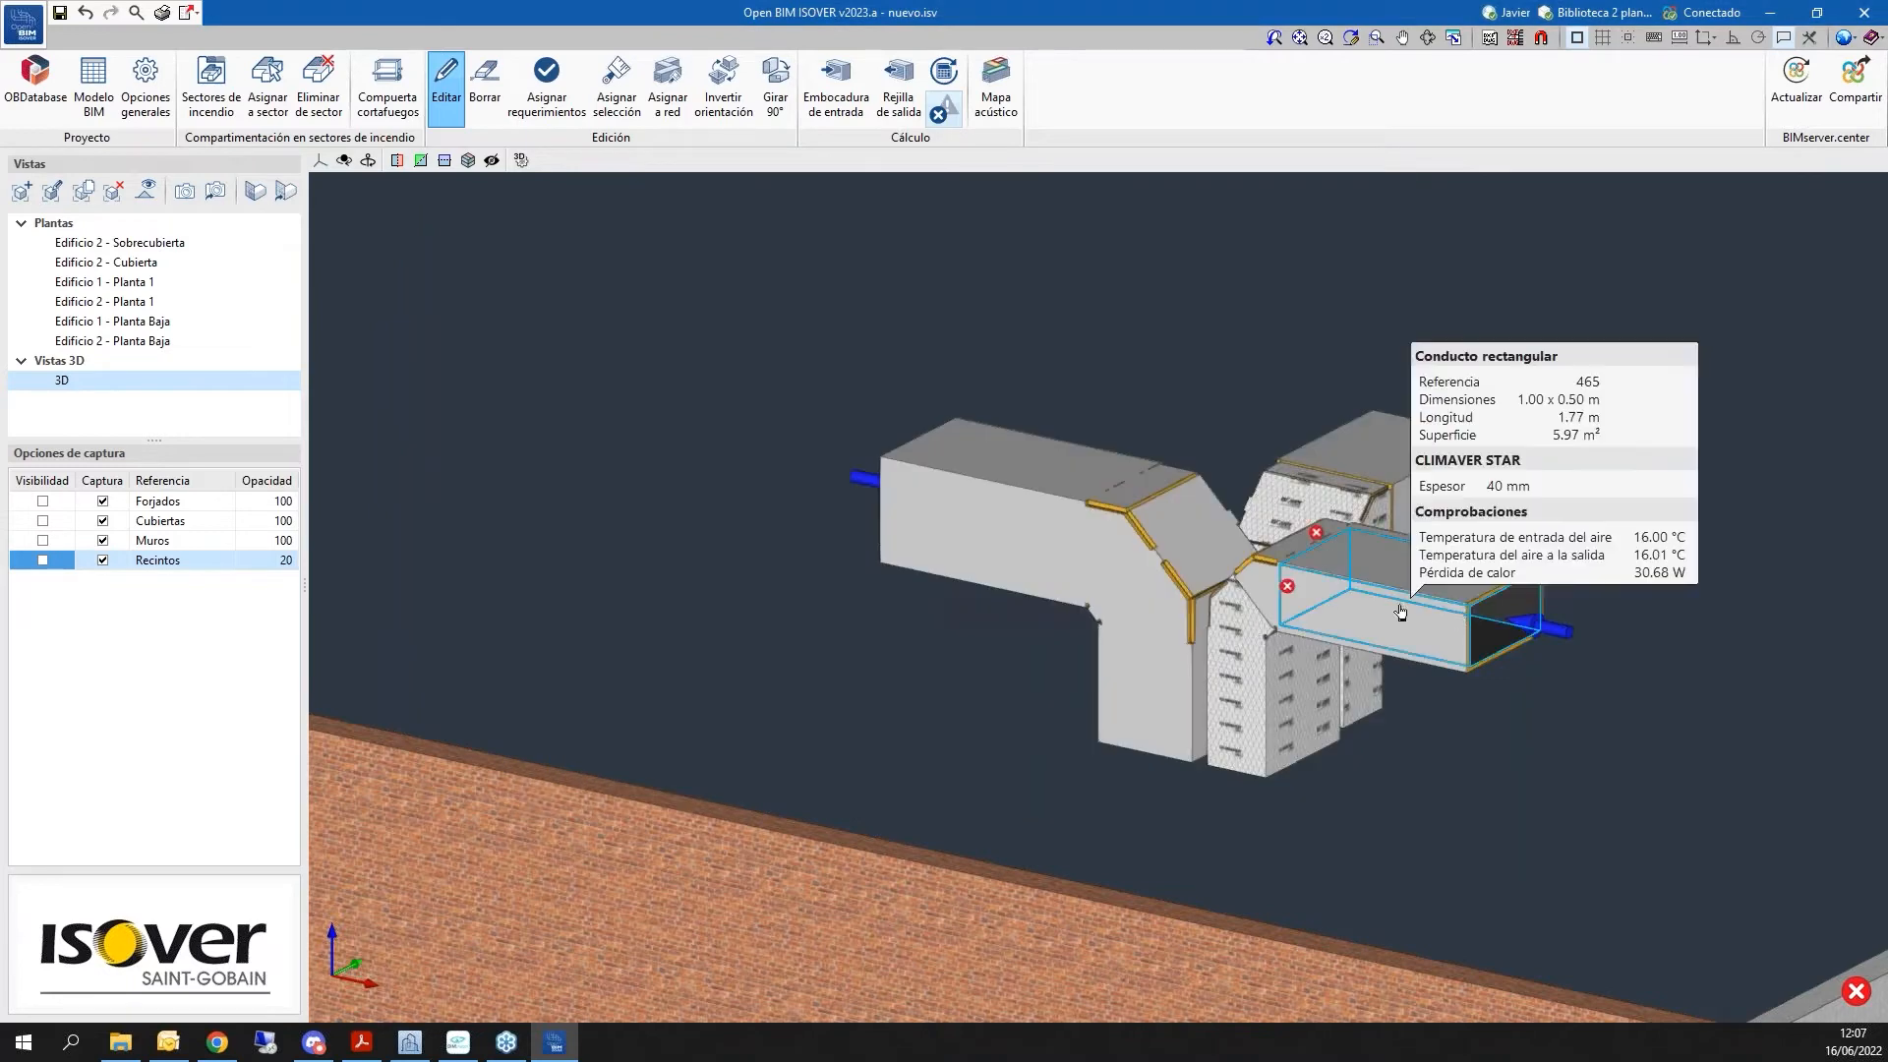
Change the short sloped duct in the middle rooftop duct's elbow, reference 464, to CLIMAVER STAR, 40 mm thick
click(1227, 588)
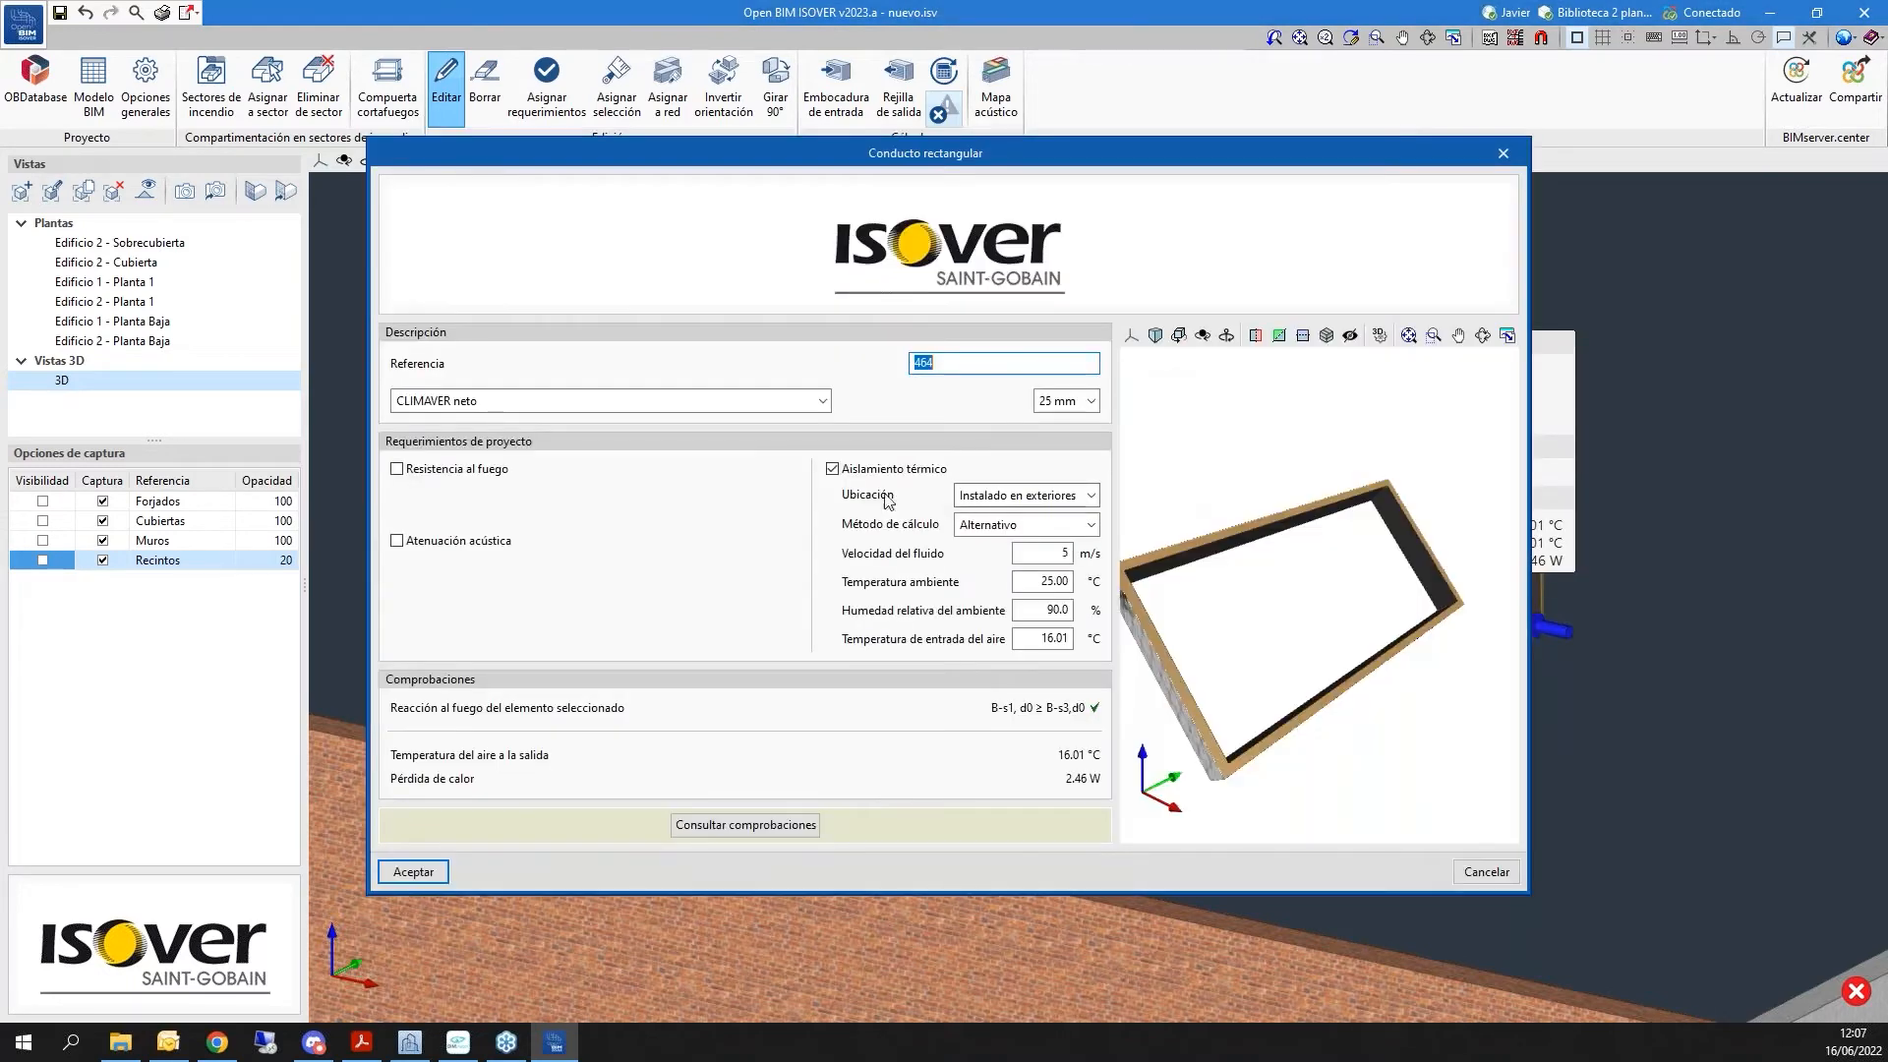
click(708, 400)
click(562, 464)
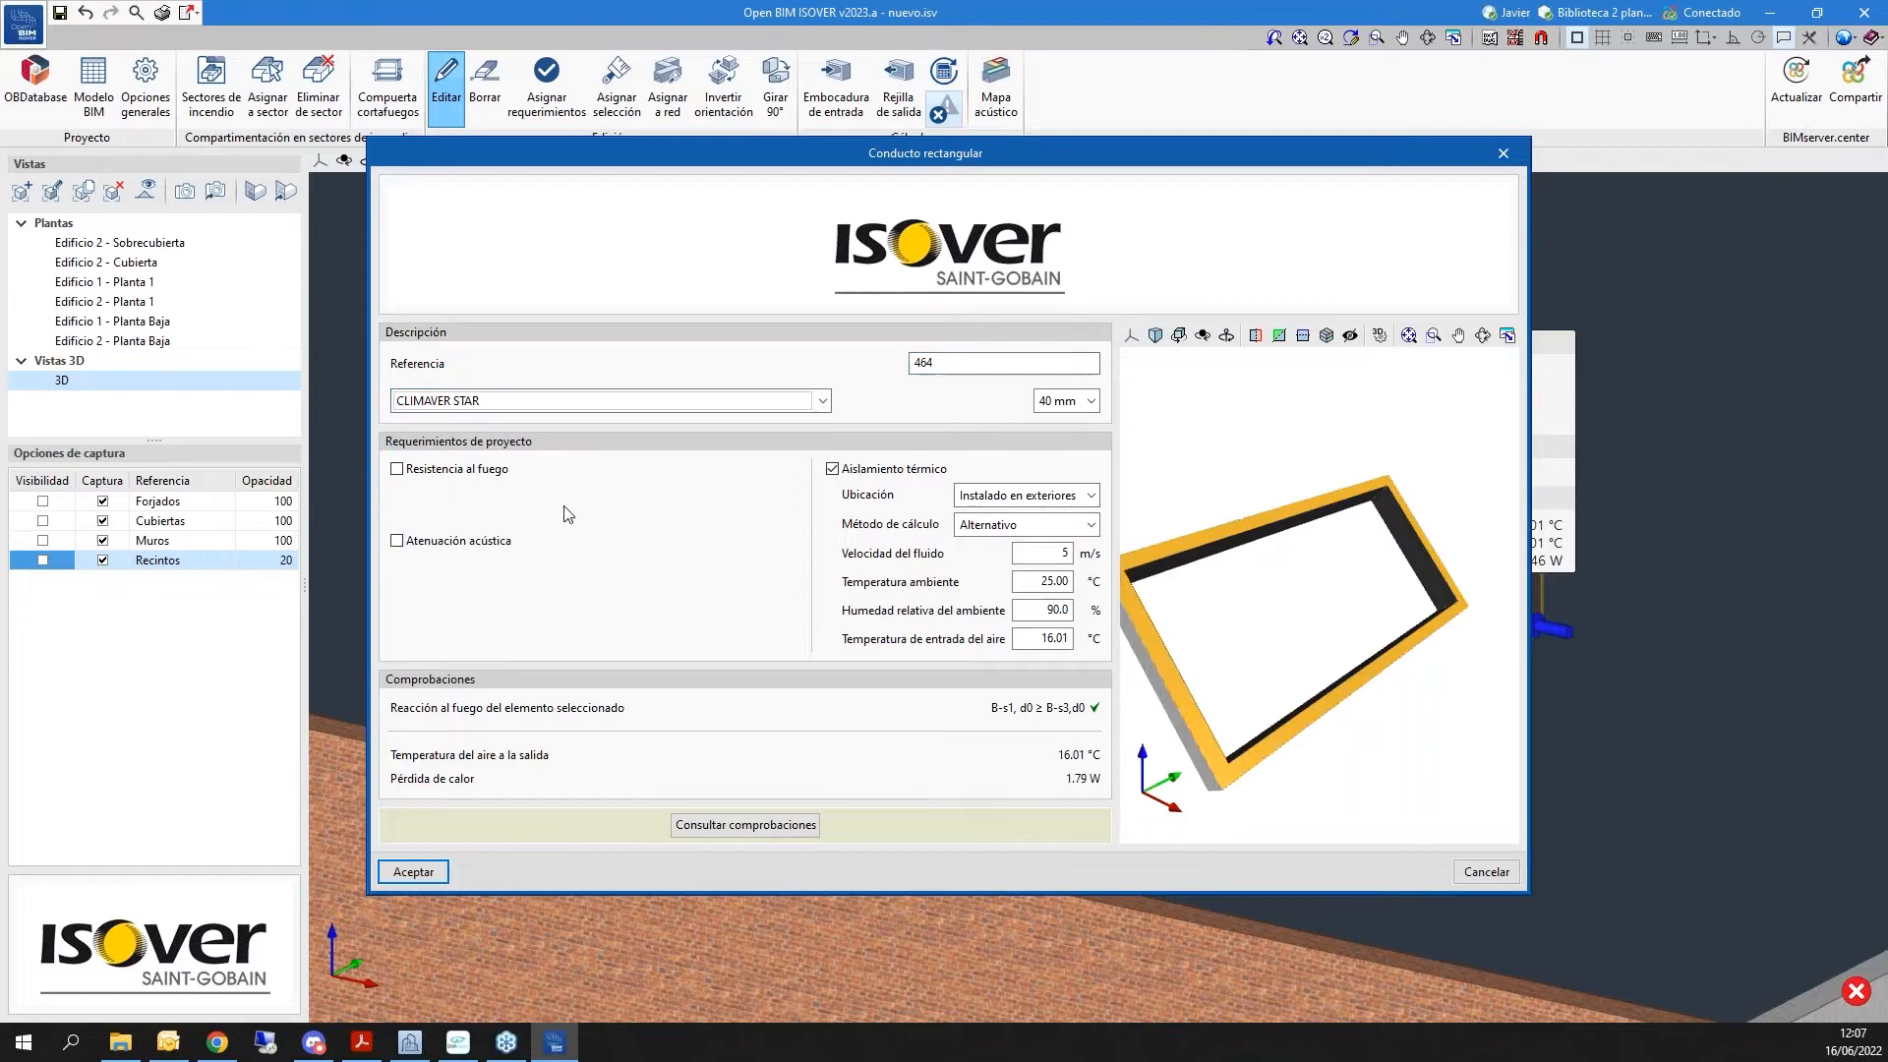
click(413, 871)
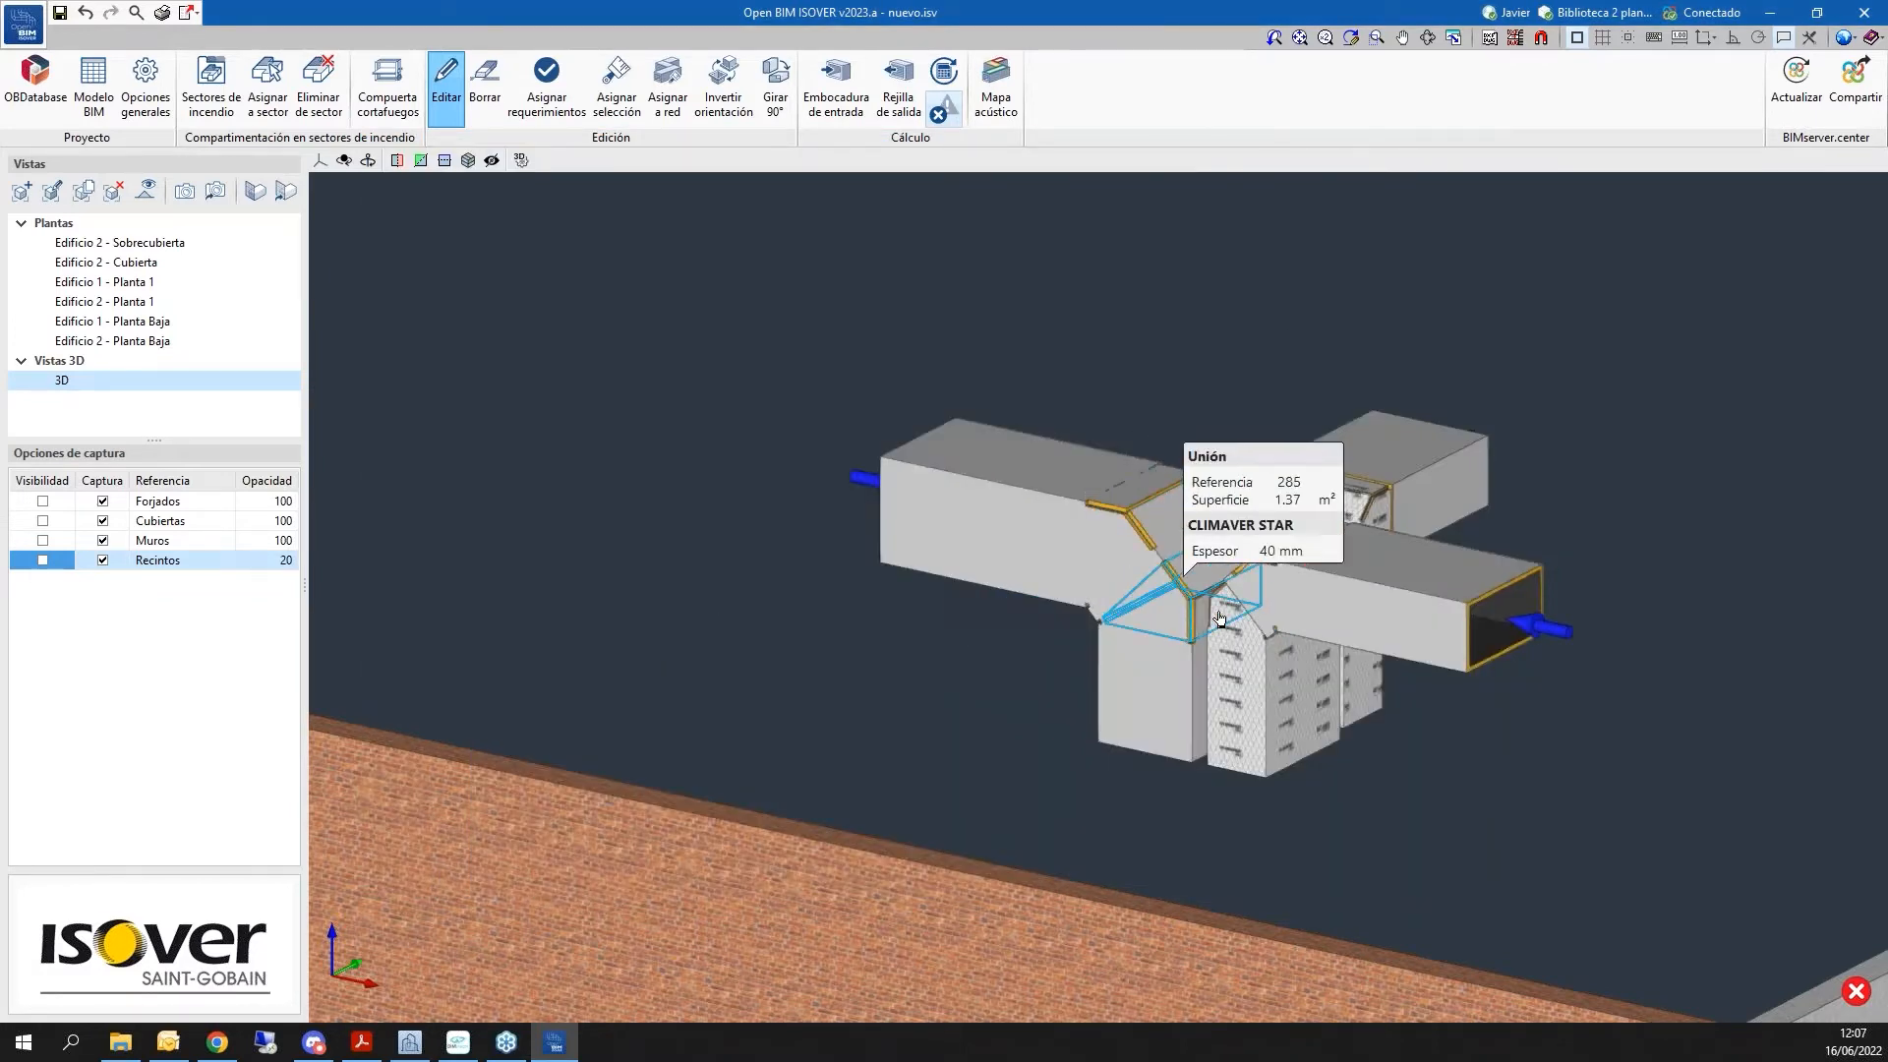
Change the lower union of the middle rooftop duct's elbow, reference 120, to CLIMAVER STAR, 40 mm thick
click(1219, 618)
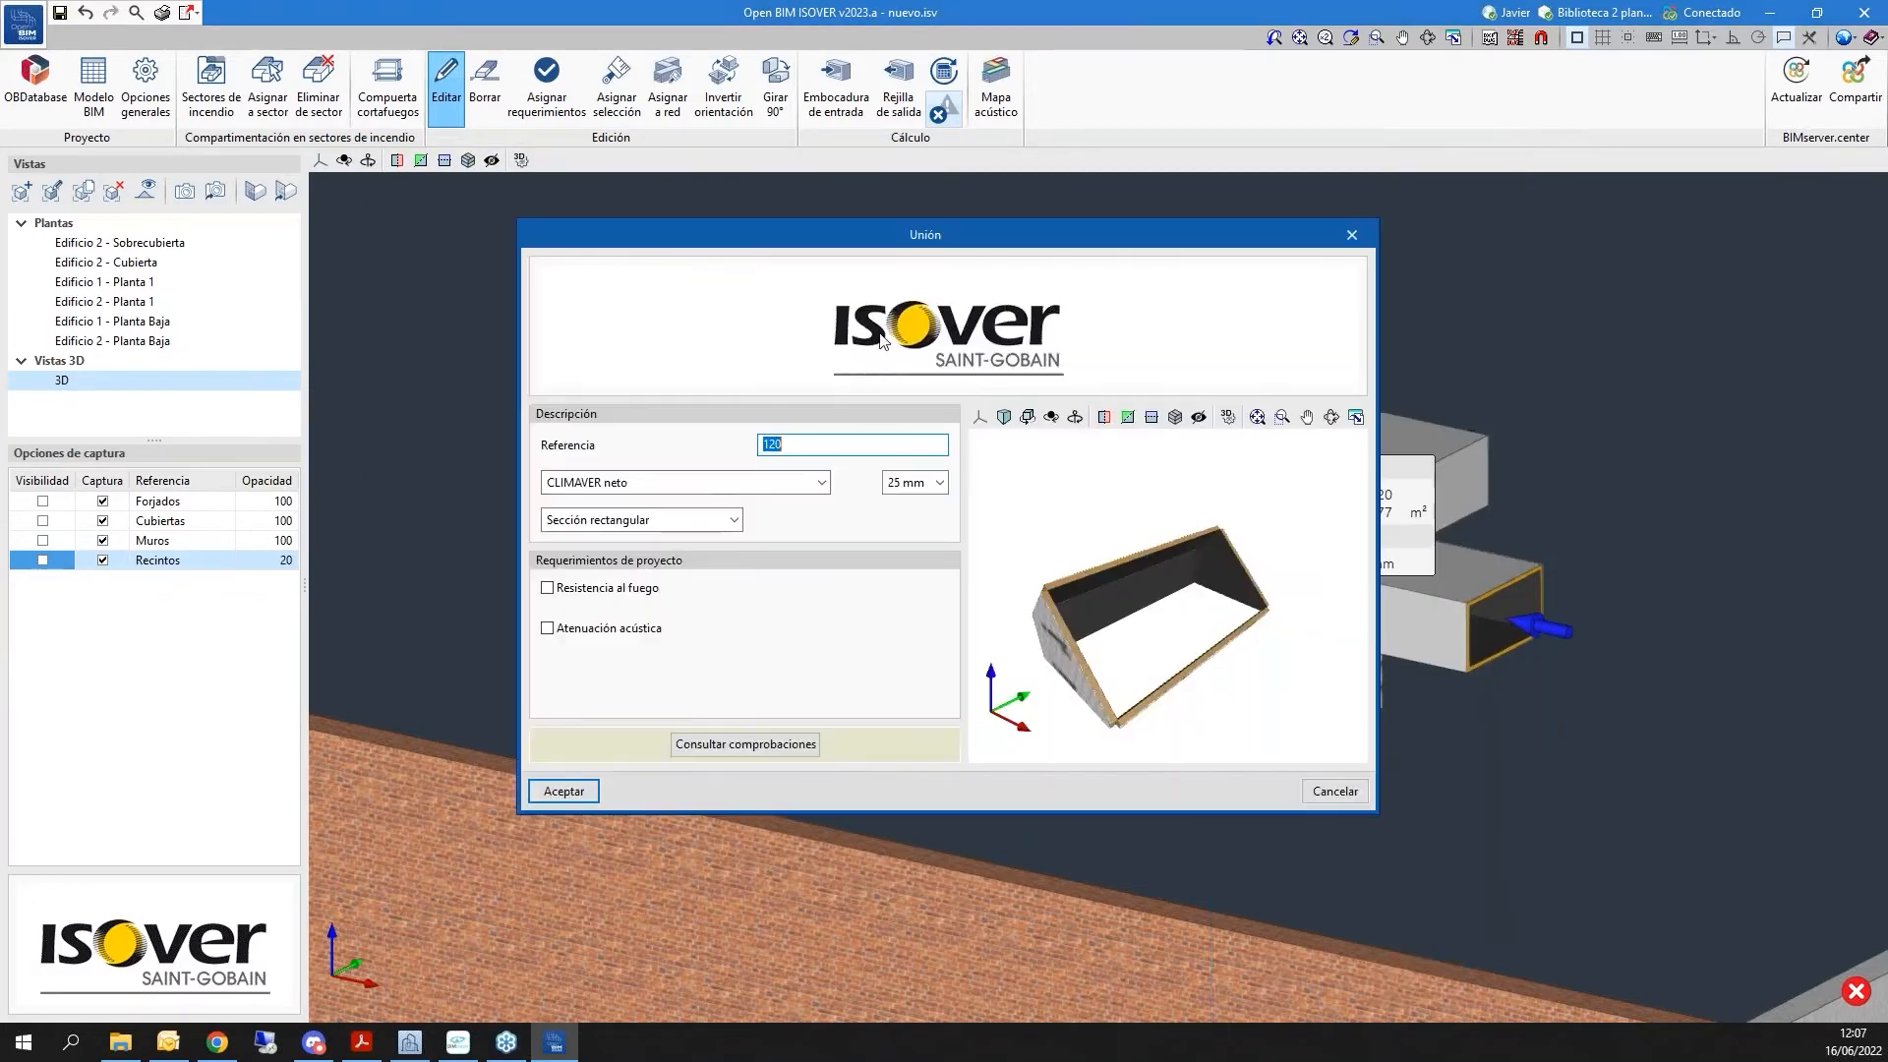
click(747, 483)
click(620, 542)
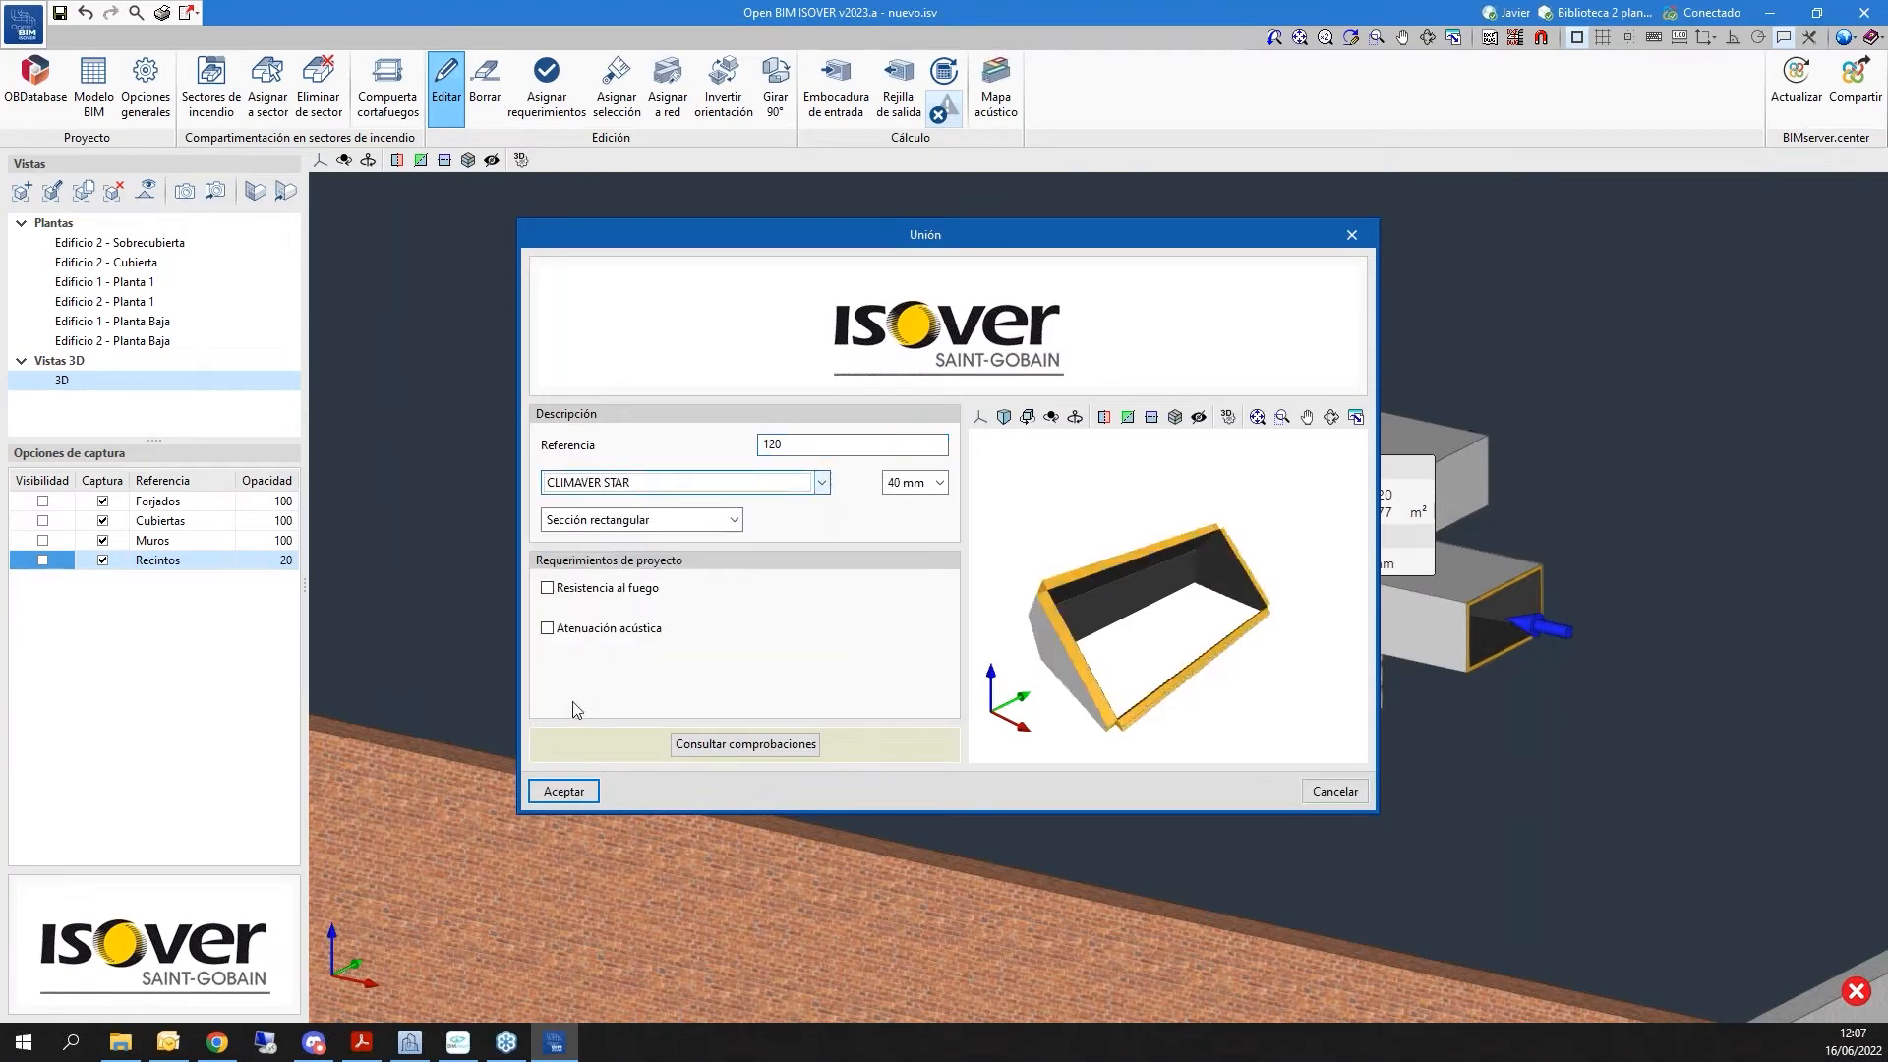
click(564, 791)
Change the upper union of the rear rooftop duct's elbow, reference 304, to CLIMAVER STAR
click(1289, 497)
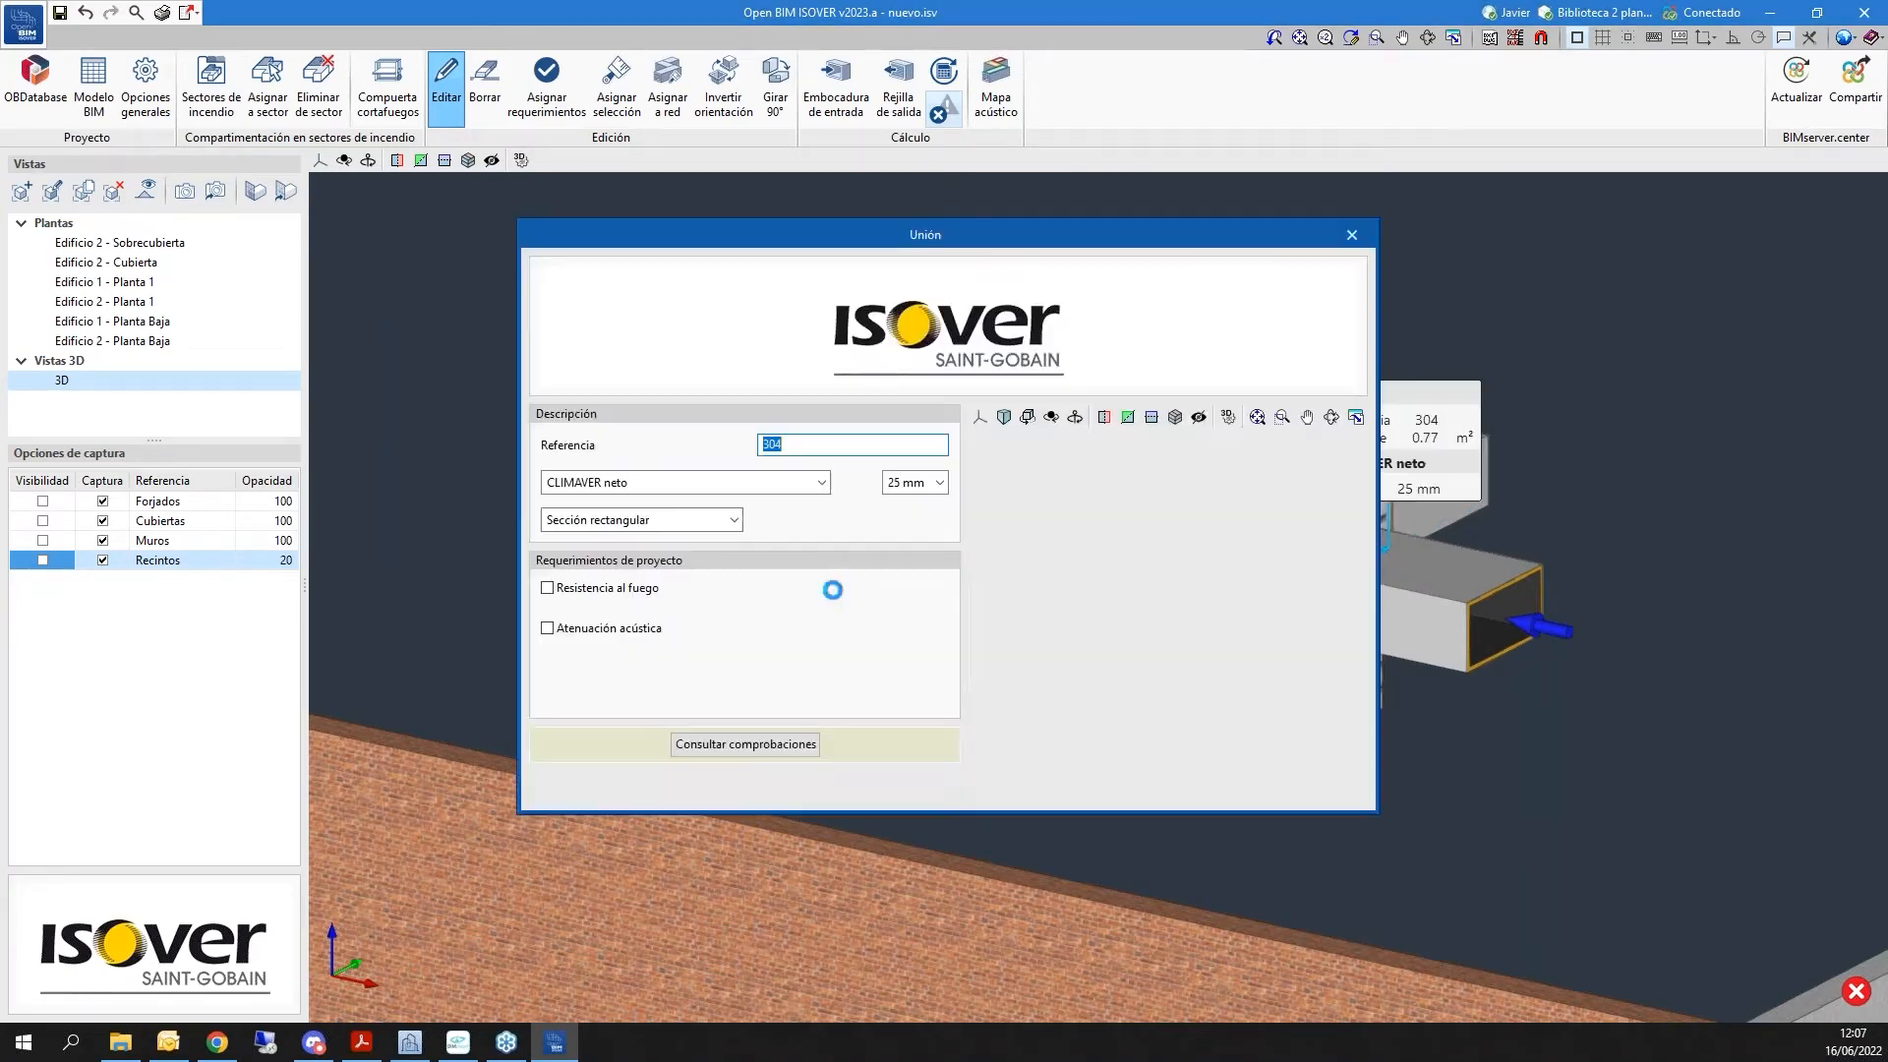
click(681, 484)
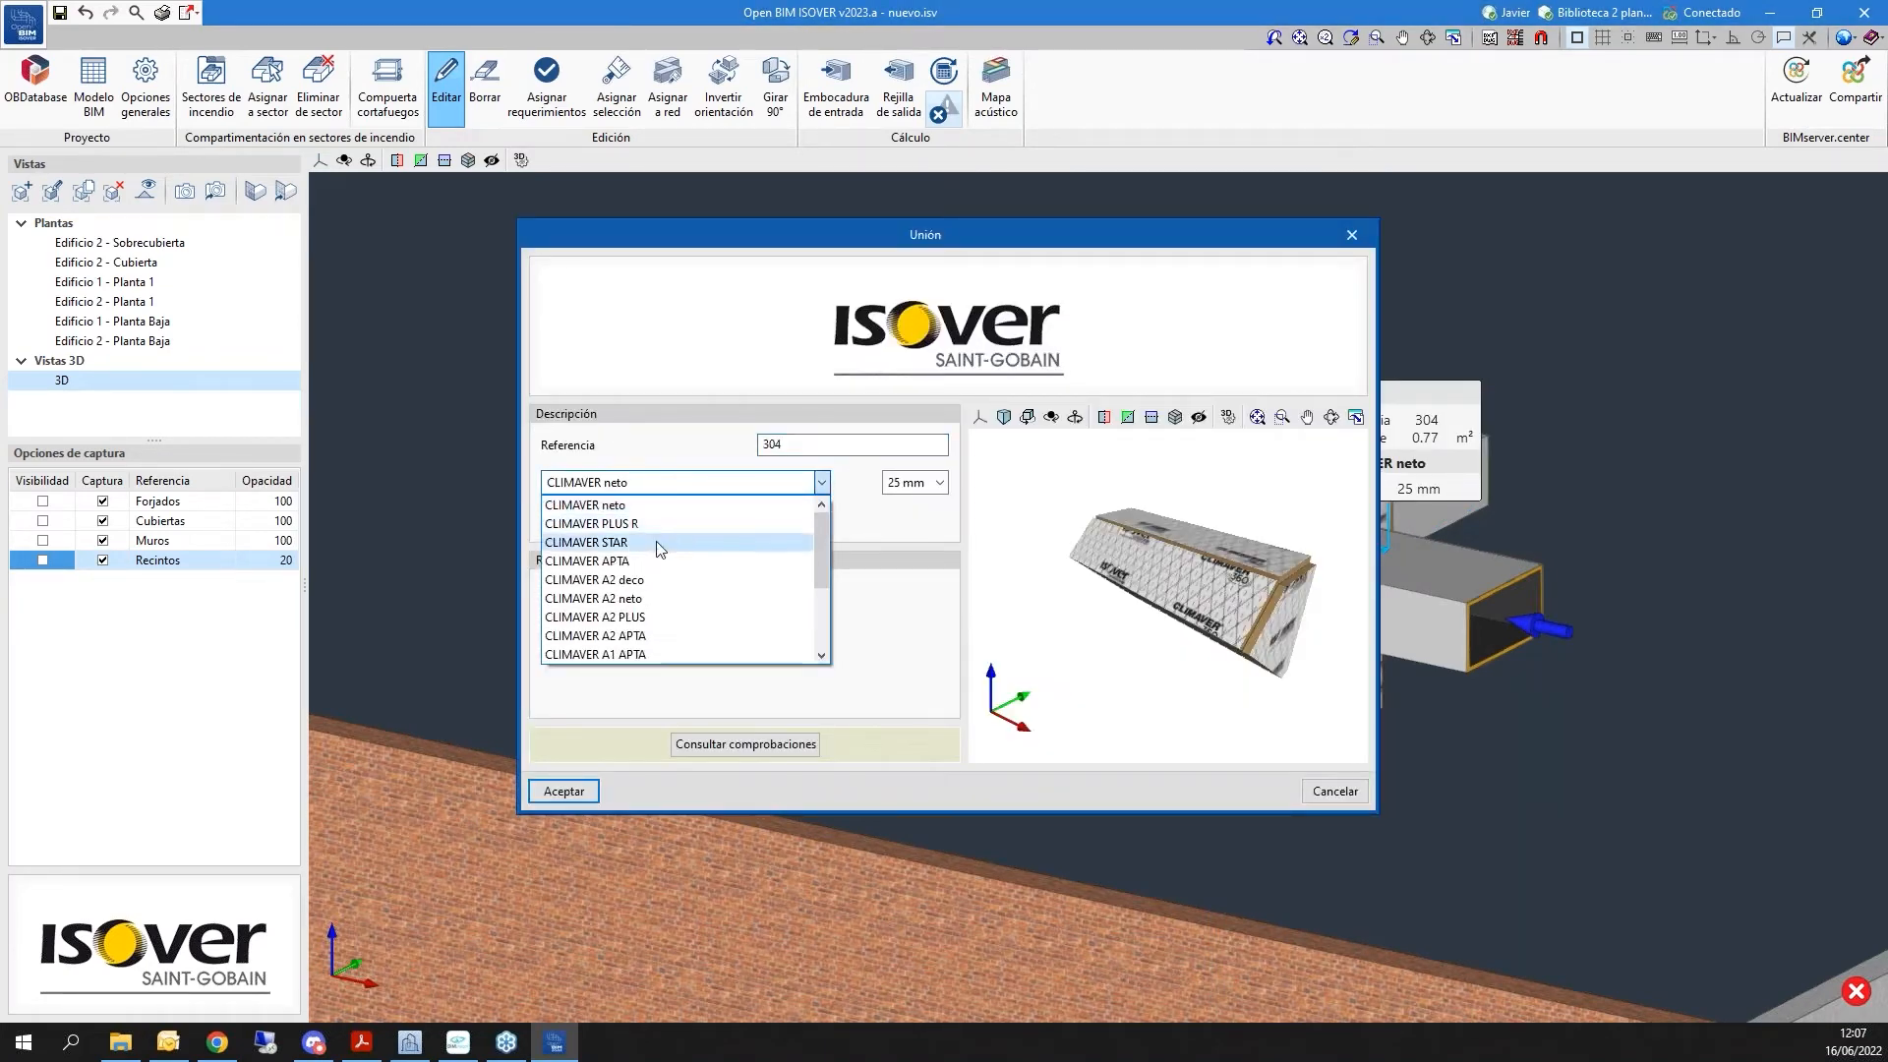
click(649, 542)
click(562, 795)
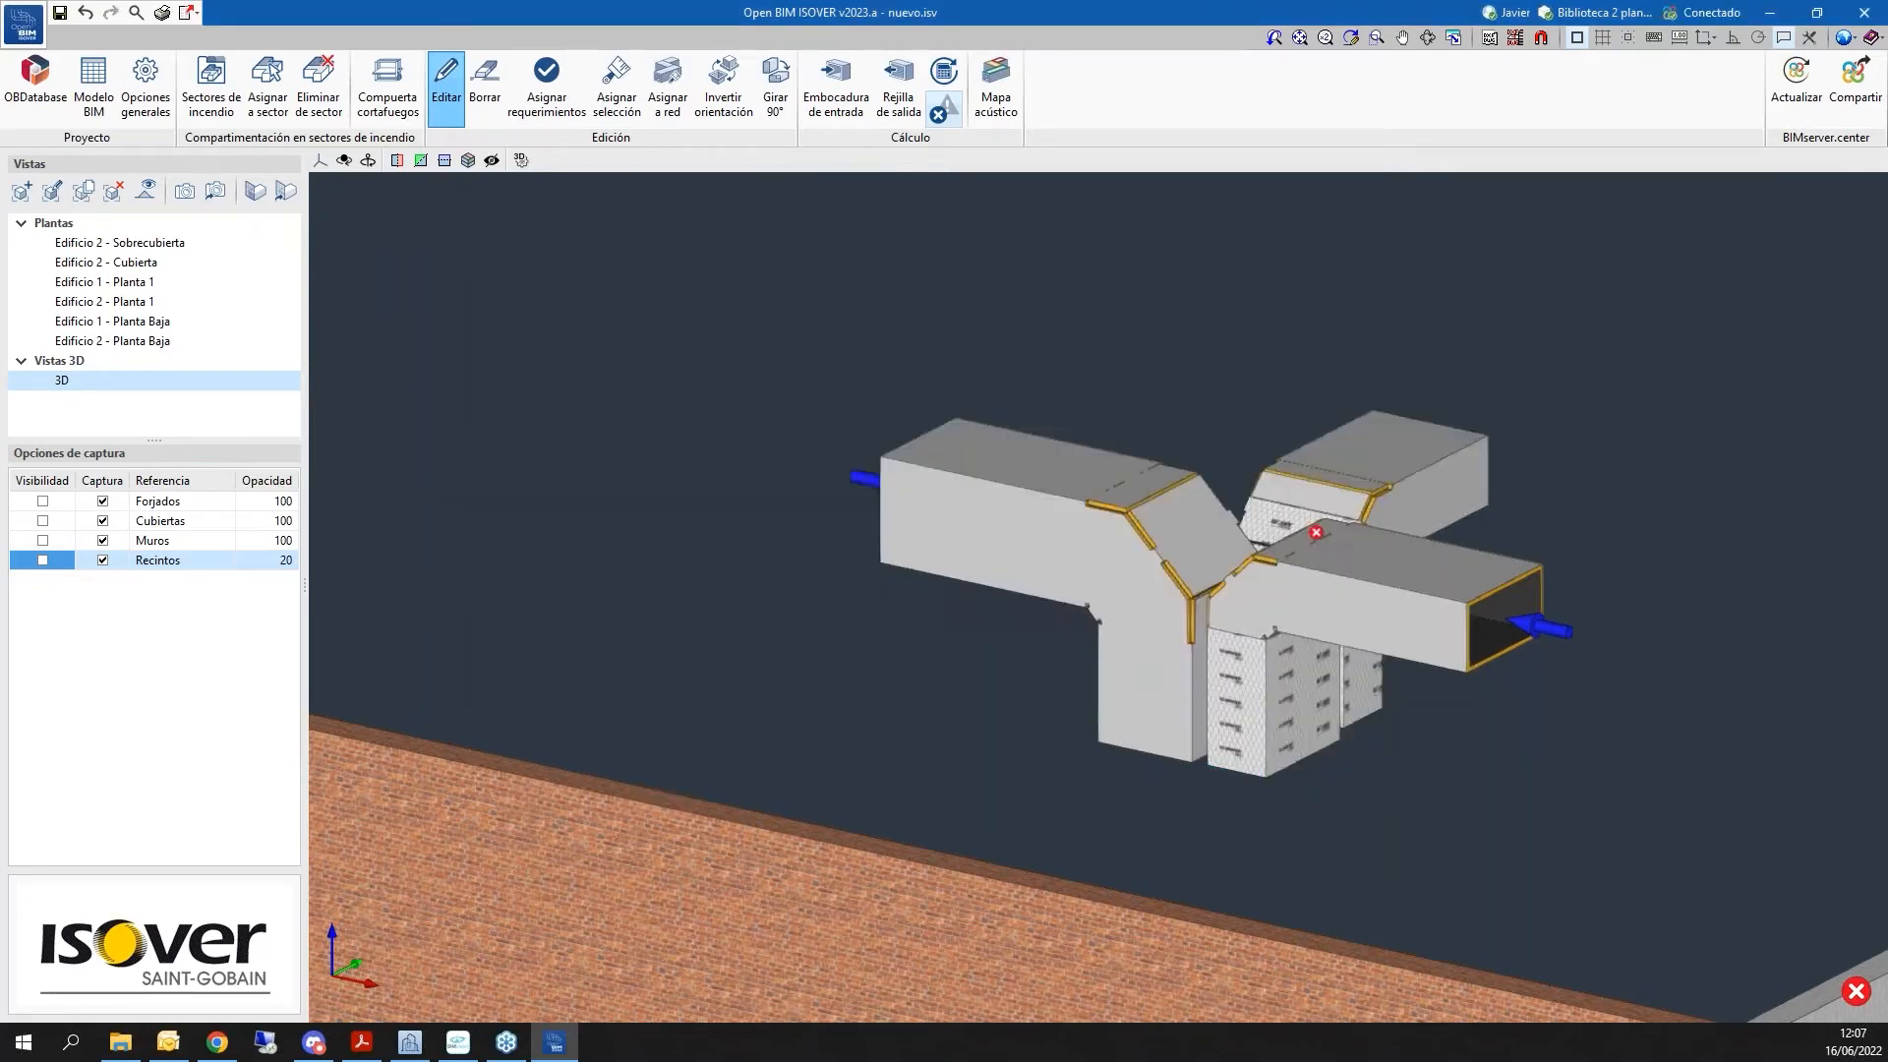
Change the short sloped duct in the rear rooftop duct's elbow, reference 705, to CLIMAVER STAR
click(1263, 516)
click(559, 401)
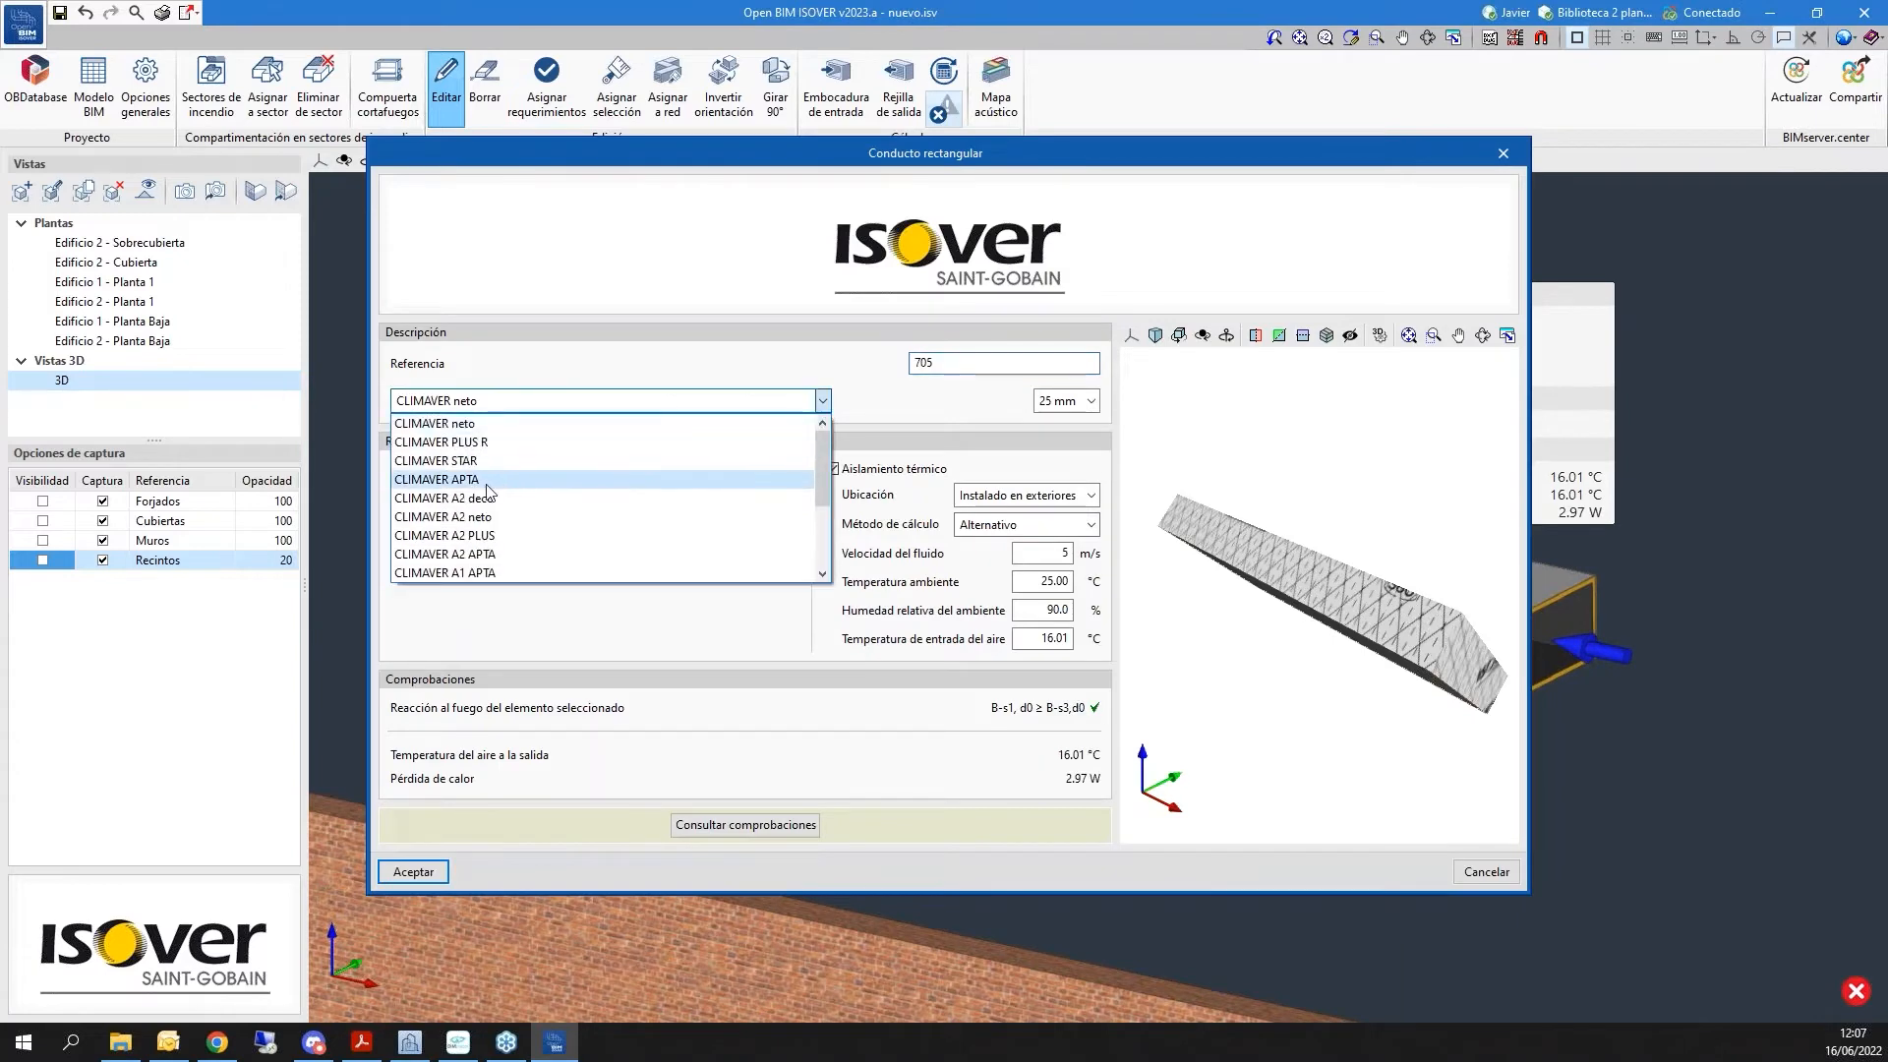
click(480, 460)
click(427, 872)
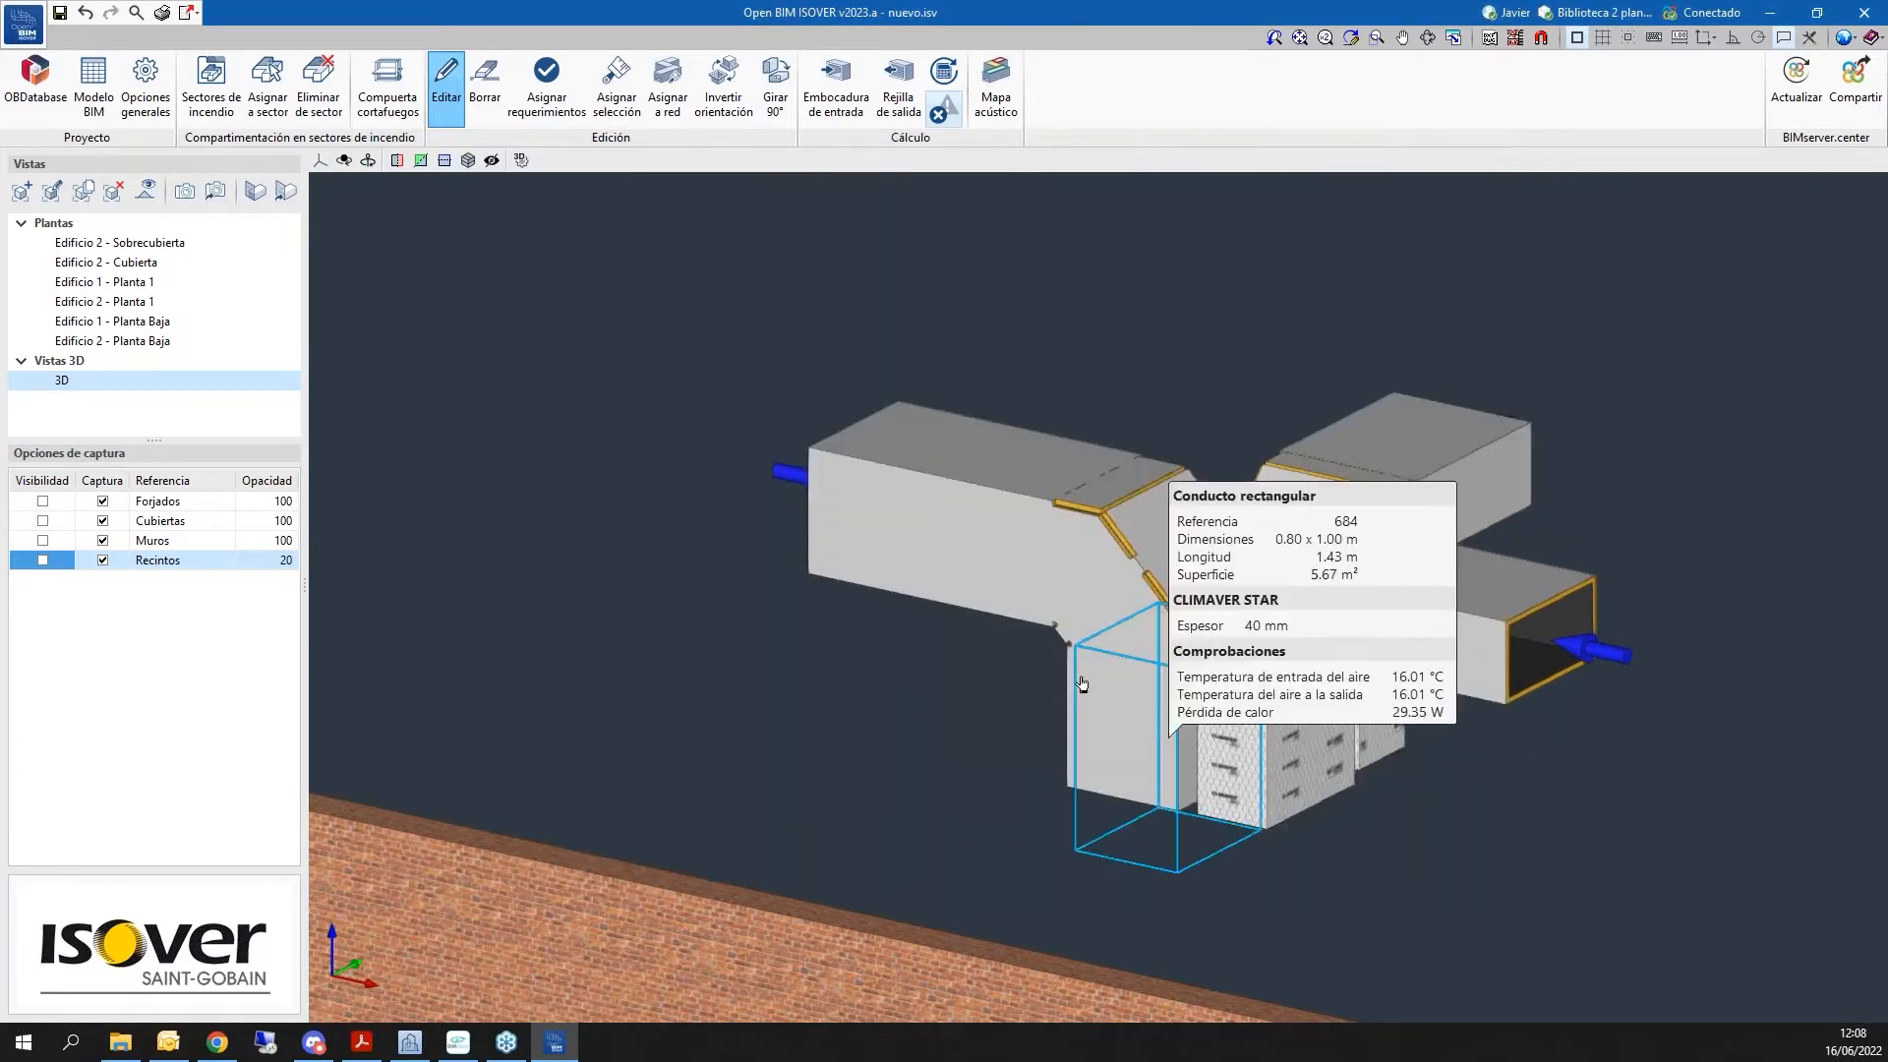
Change the lower union of the rear rooftop duct's elbow, reference 303, to CLIMAVER STAR
scroll(1245, 532, up, 8)
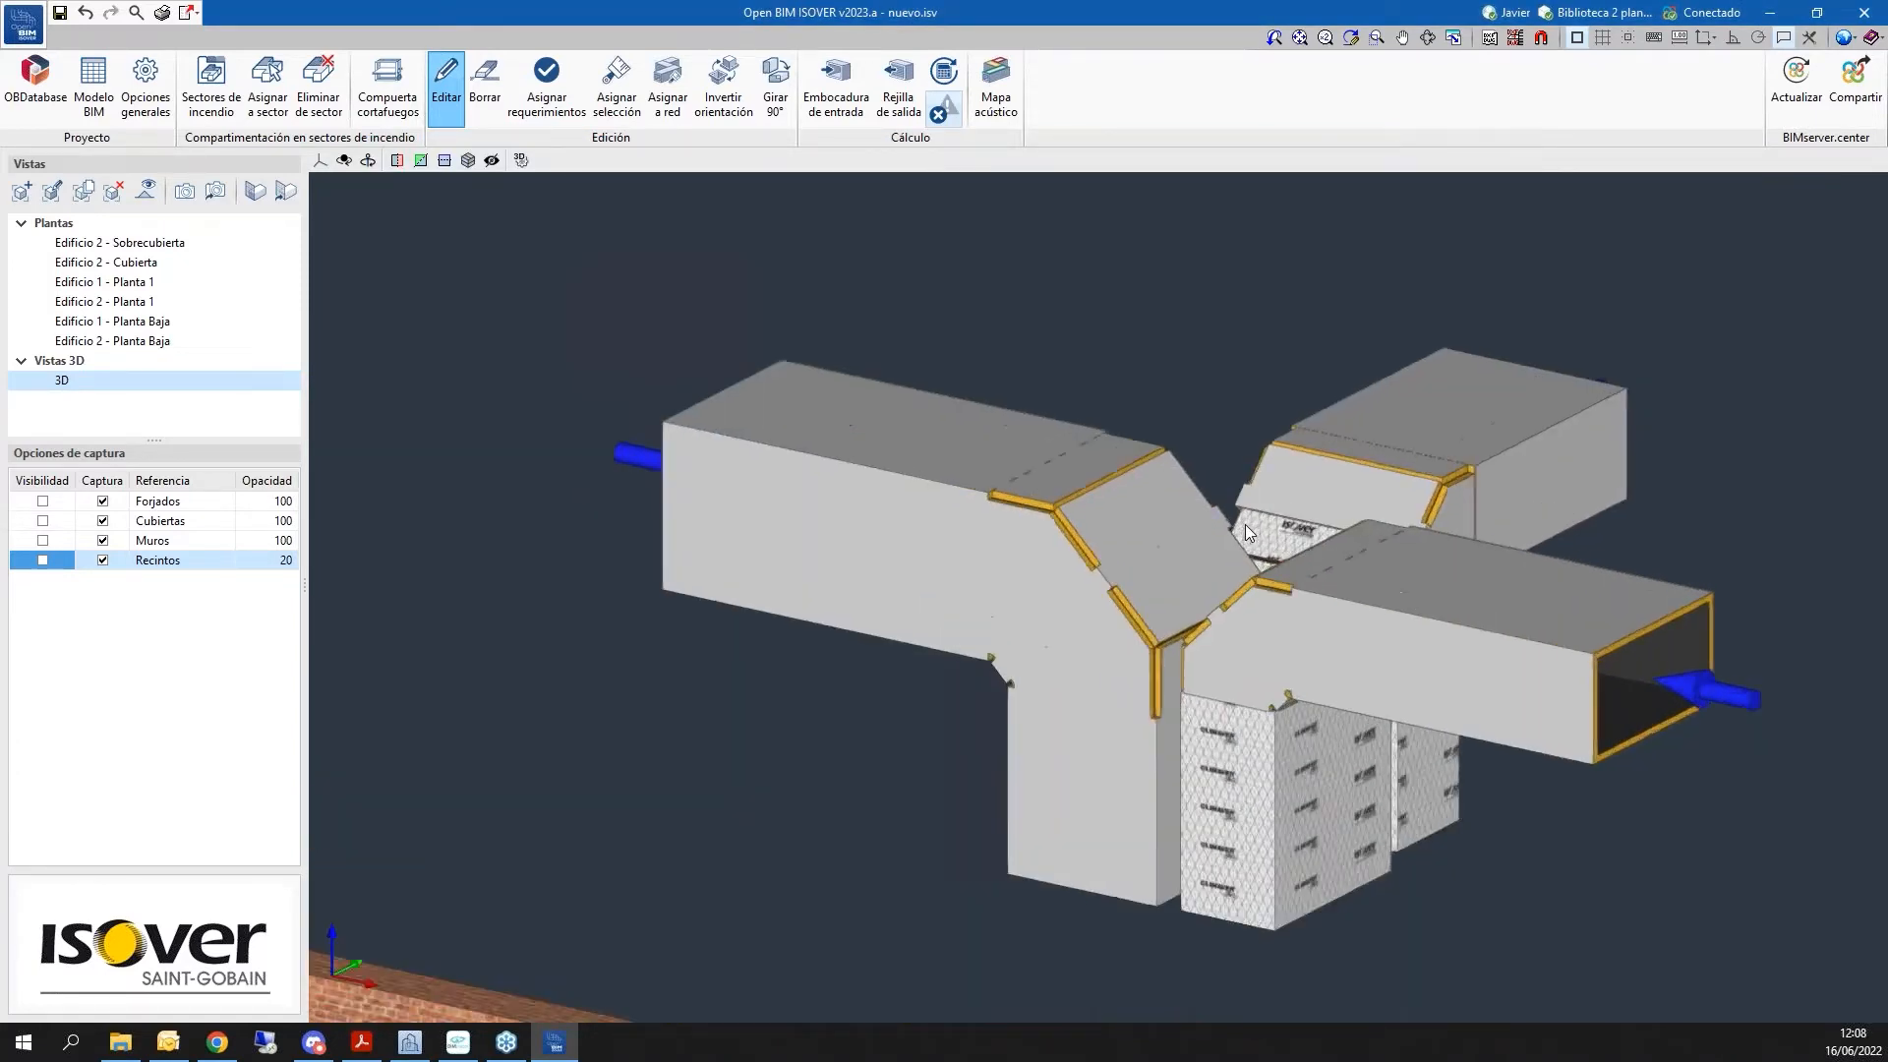
scroll(1294, 517, down, 12)
shift+middle_drag(1412, 552, 1345, 573)
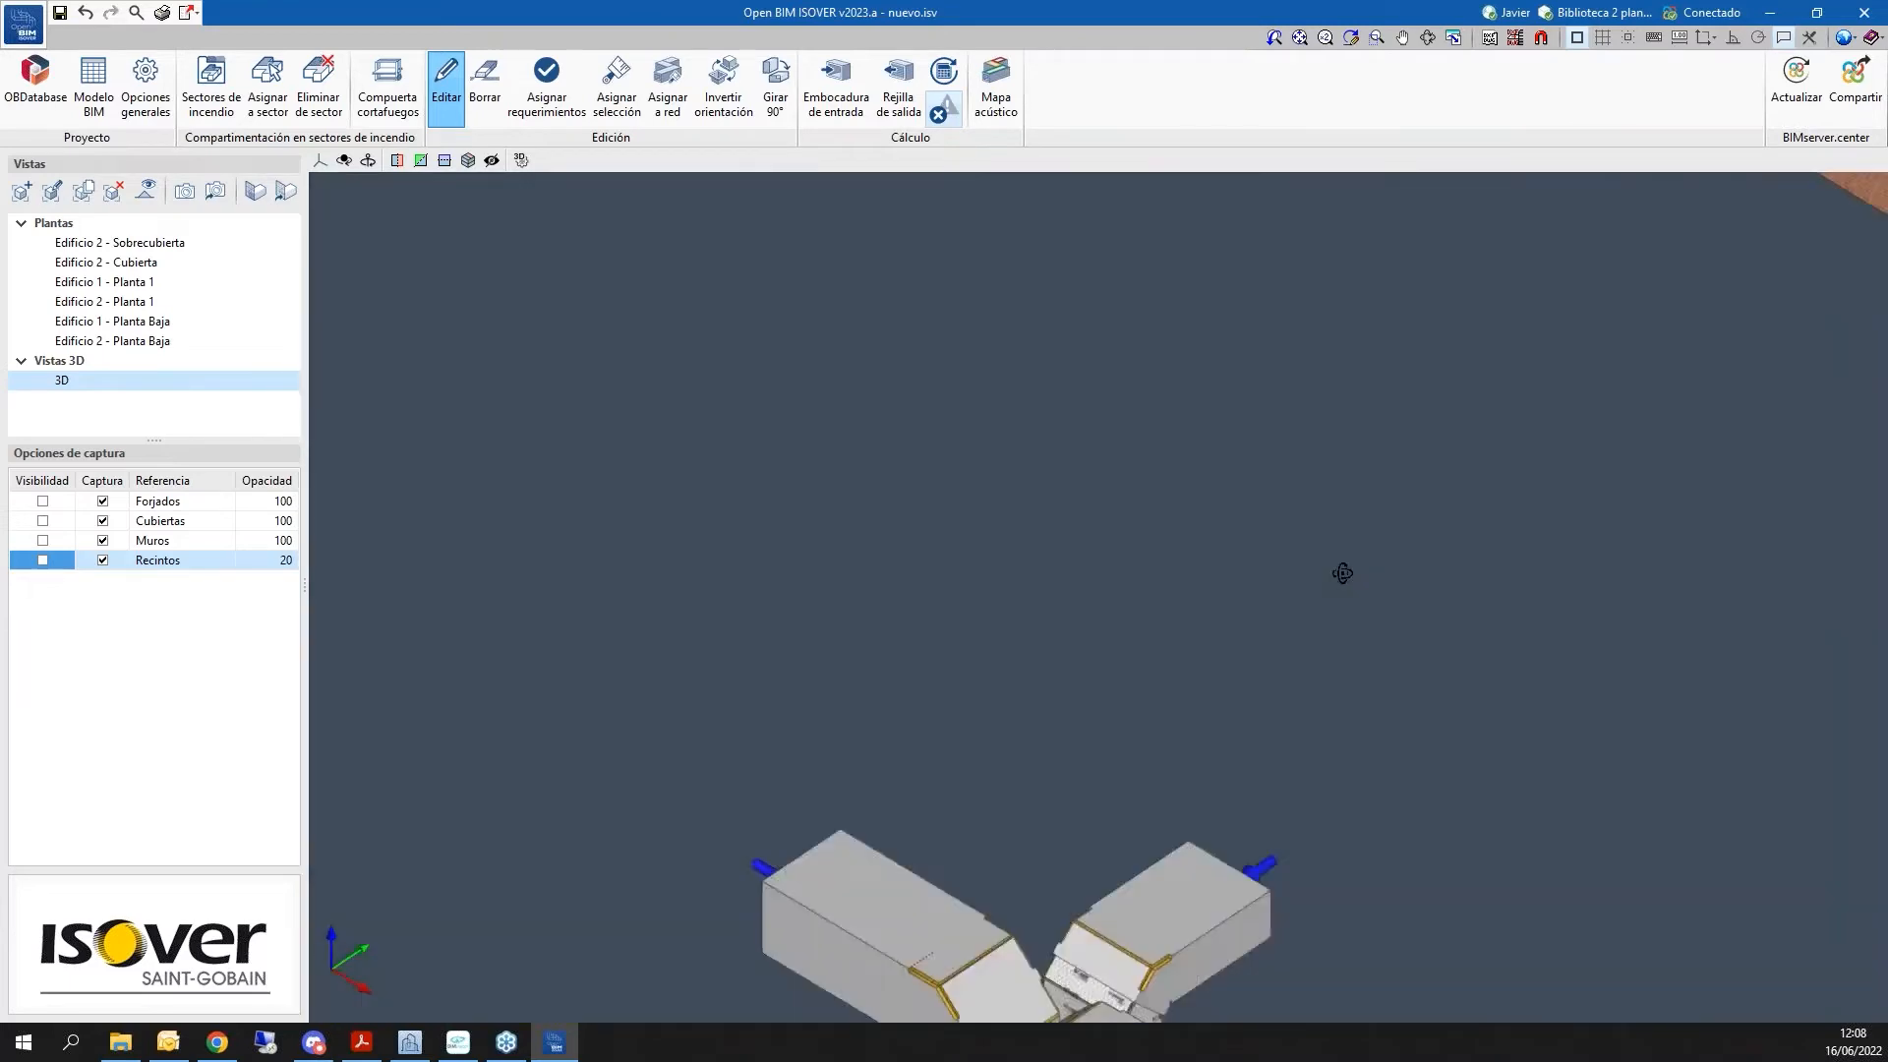
scroll(1279, 610, down, 4)
scroll(1013, 841, up, 7)
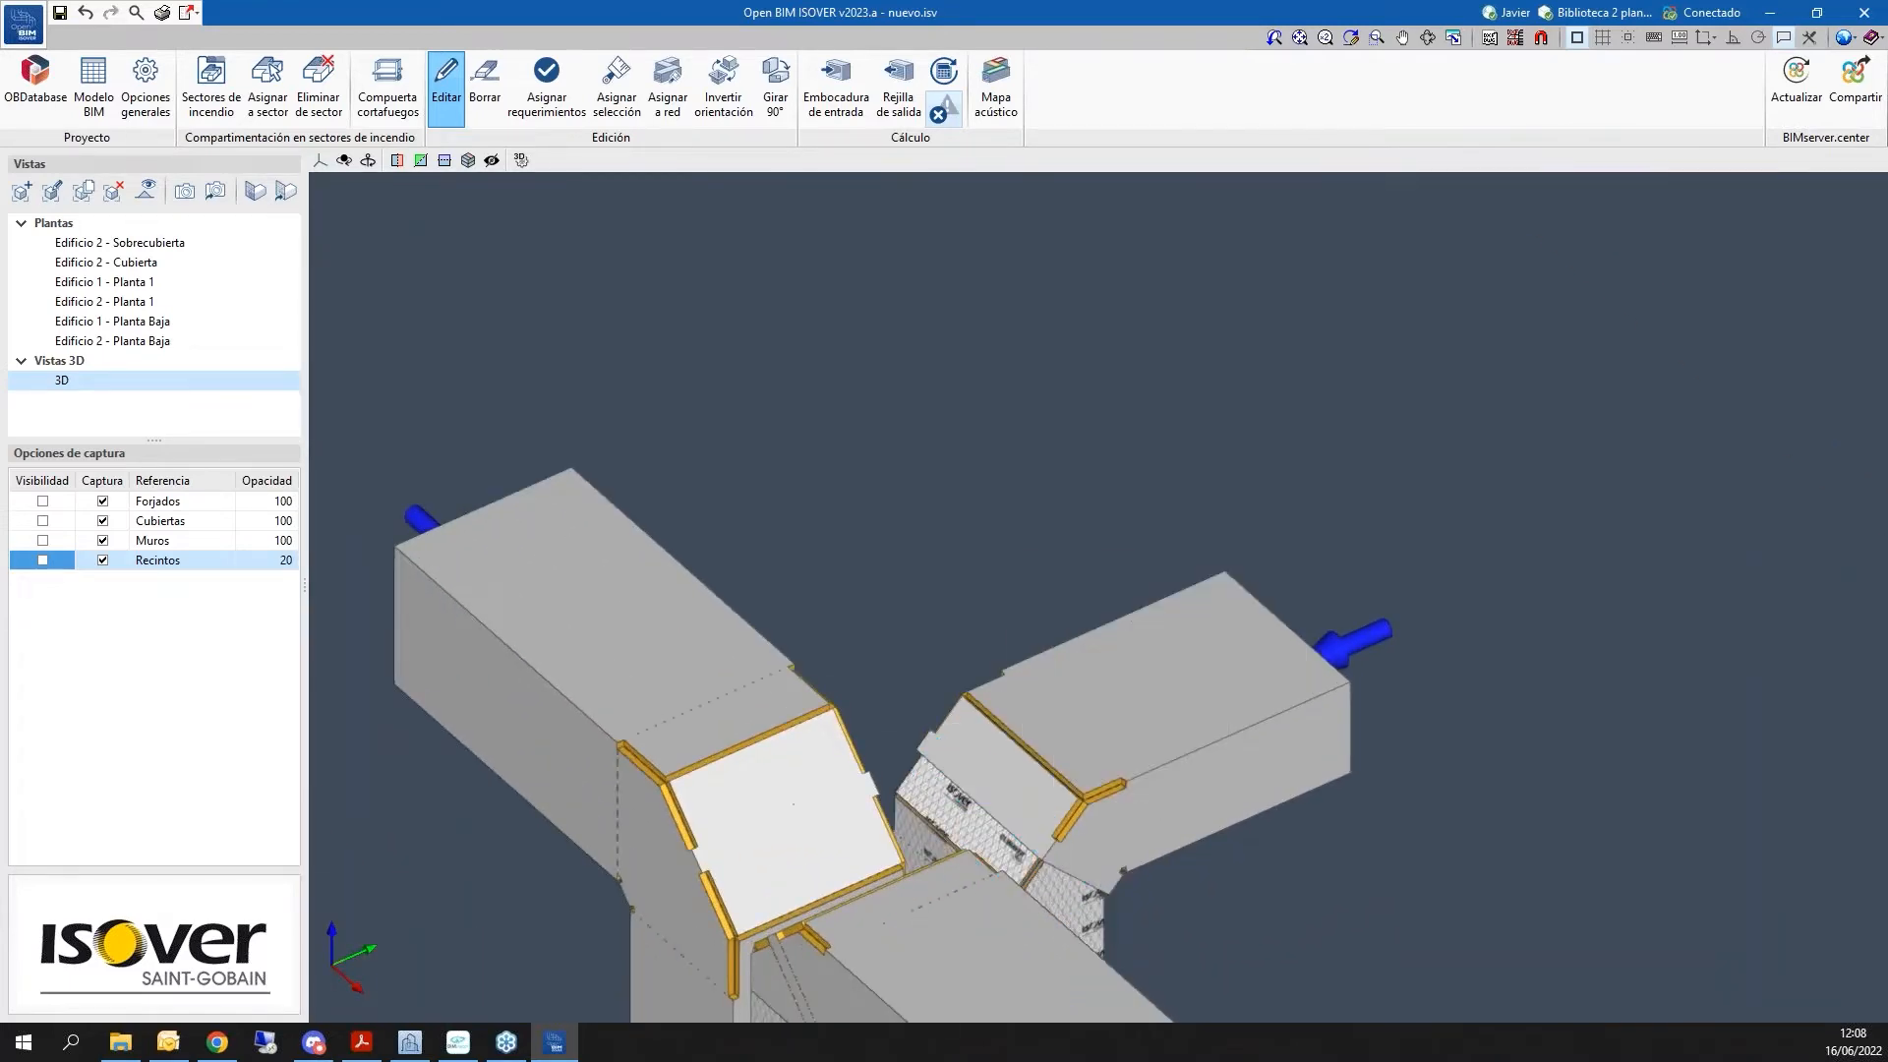
click(919, 806)
click(761, 483)
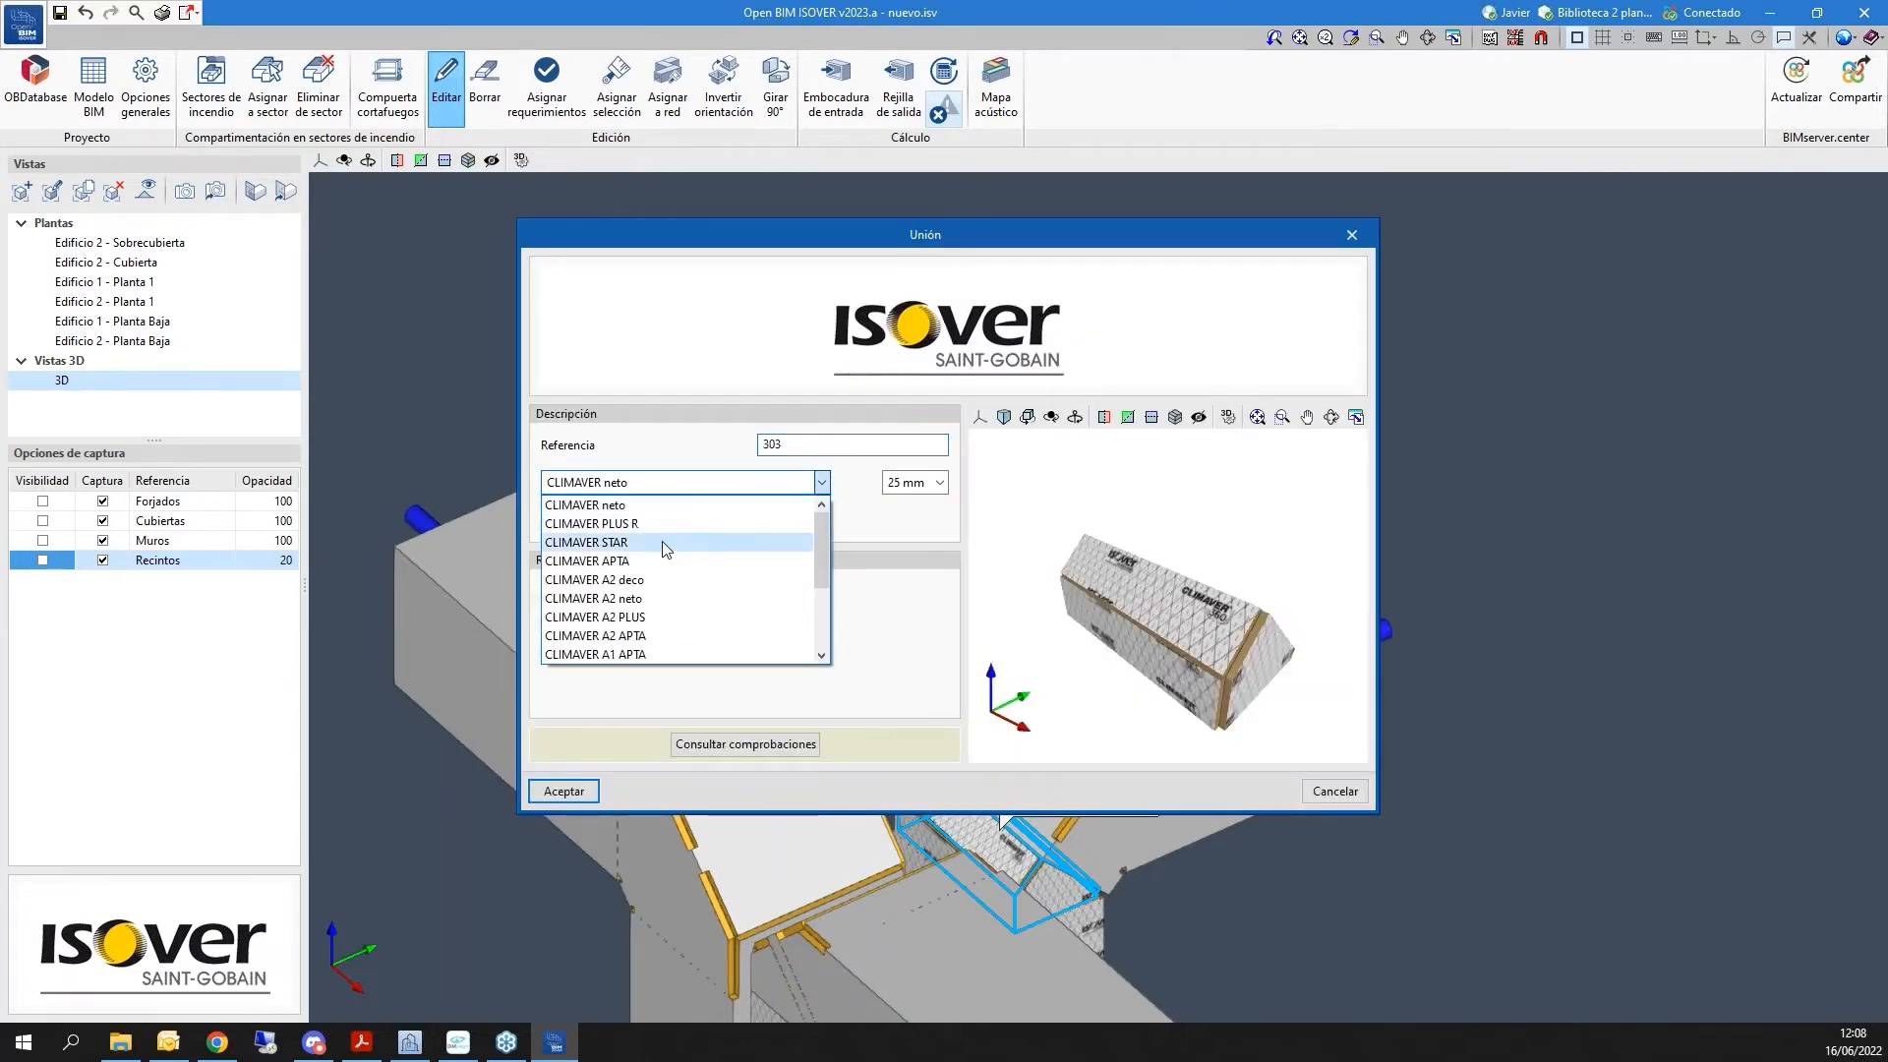
click(629, 542)
click(563, 790)
Open the checks for the duct networks with the heat loss calculation selected
scroll(1087, 444, down, 3)
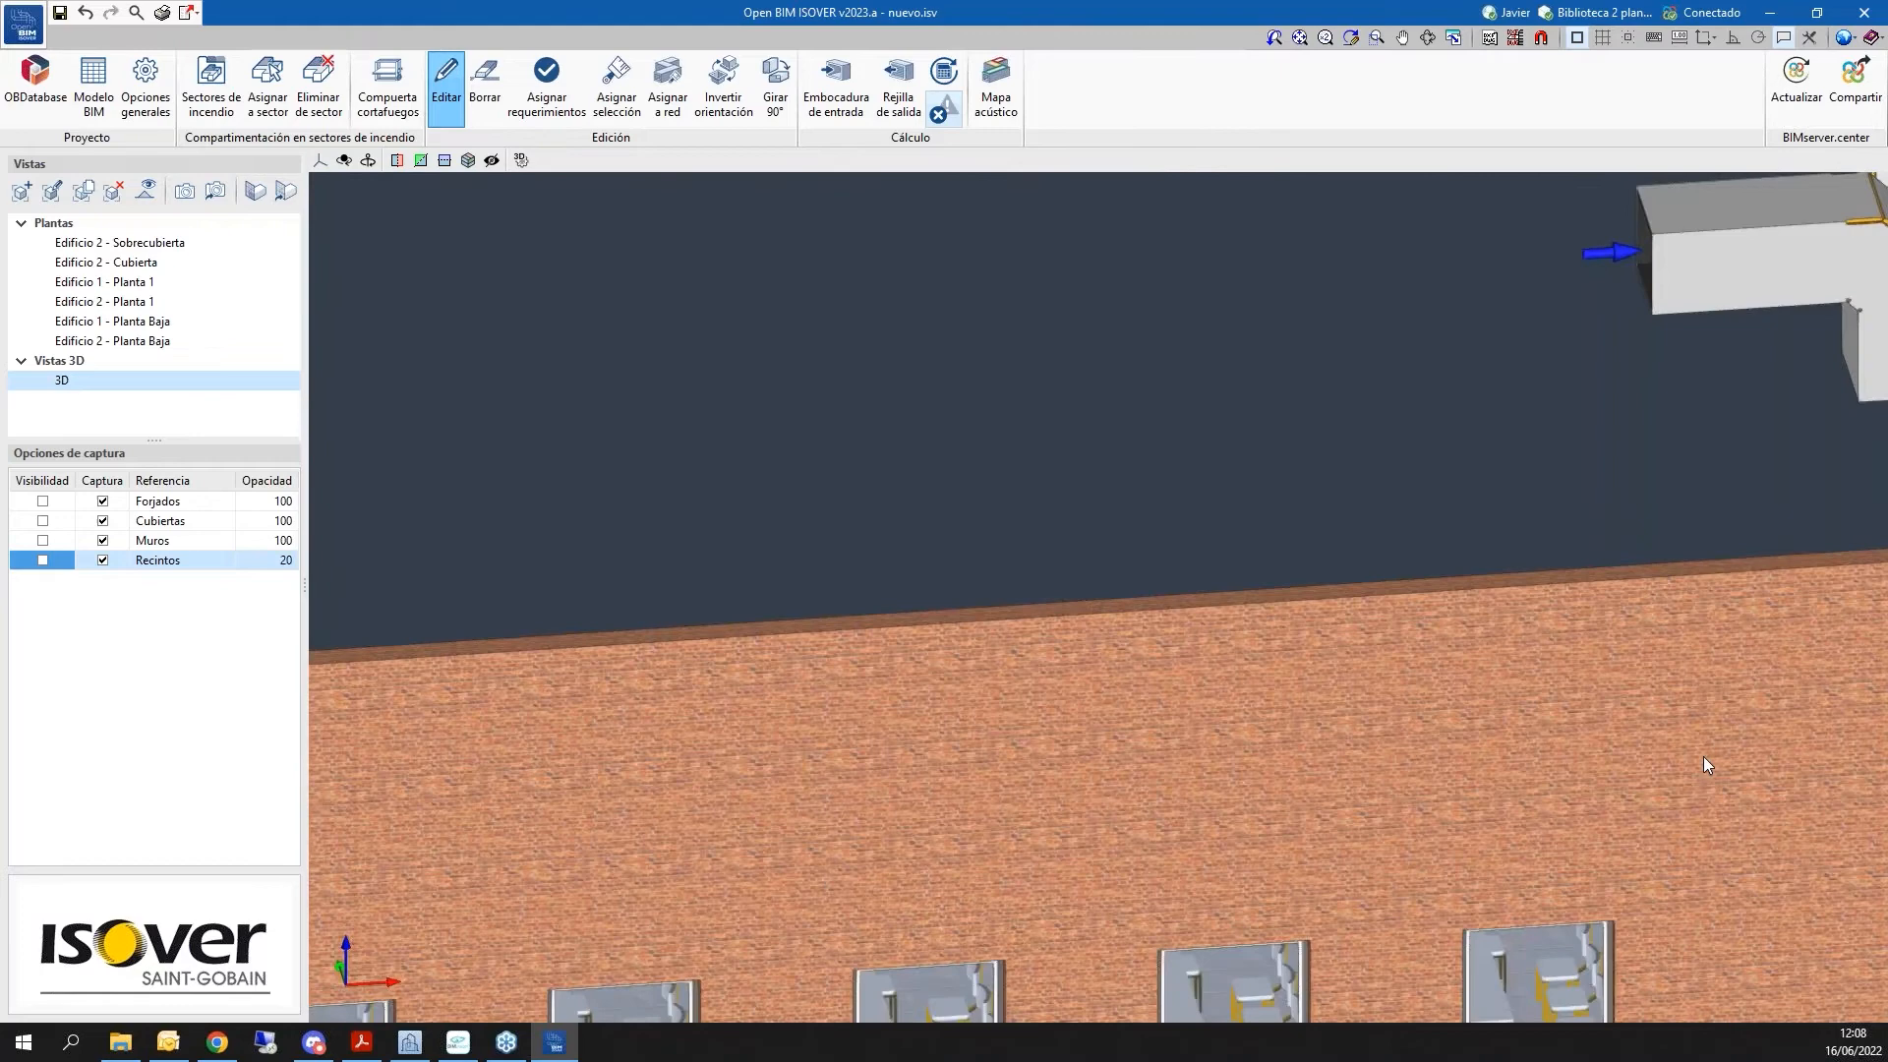
scroll(1703, 757, down, 8)
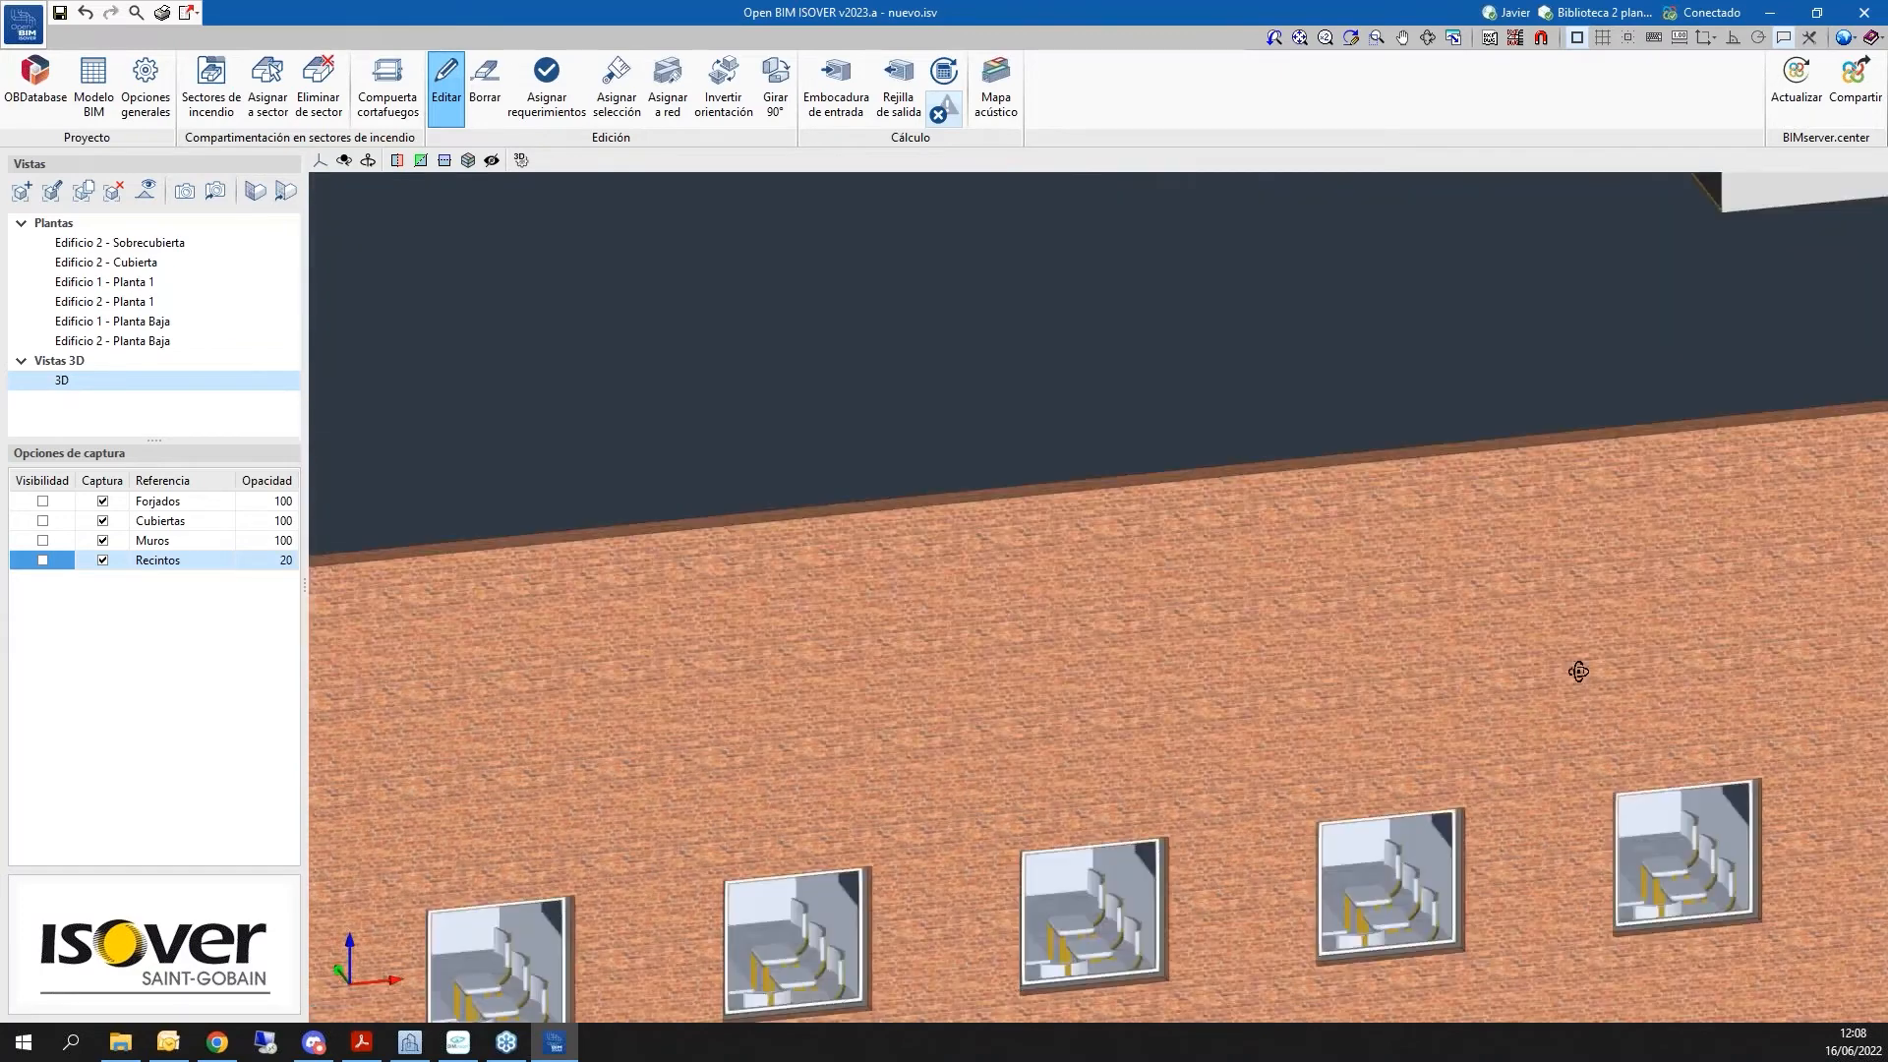
scroll(1731, 224, up, 3)
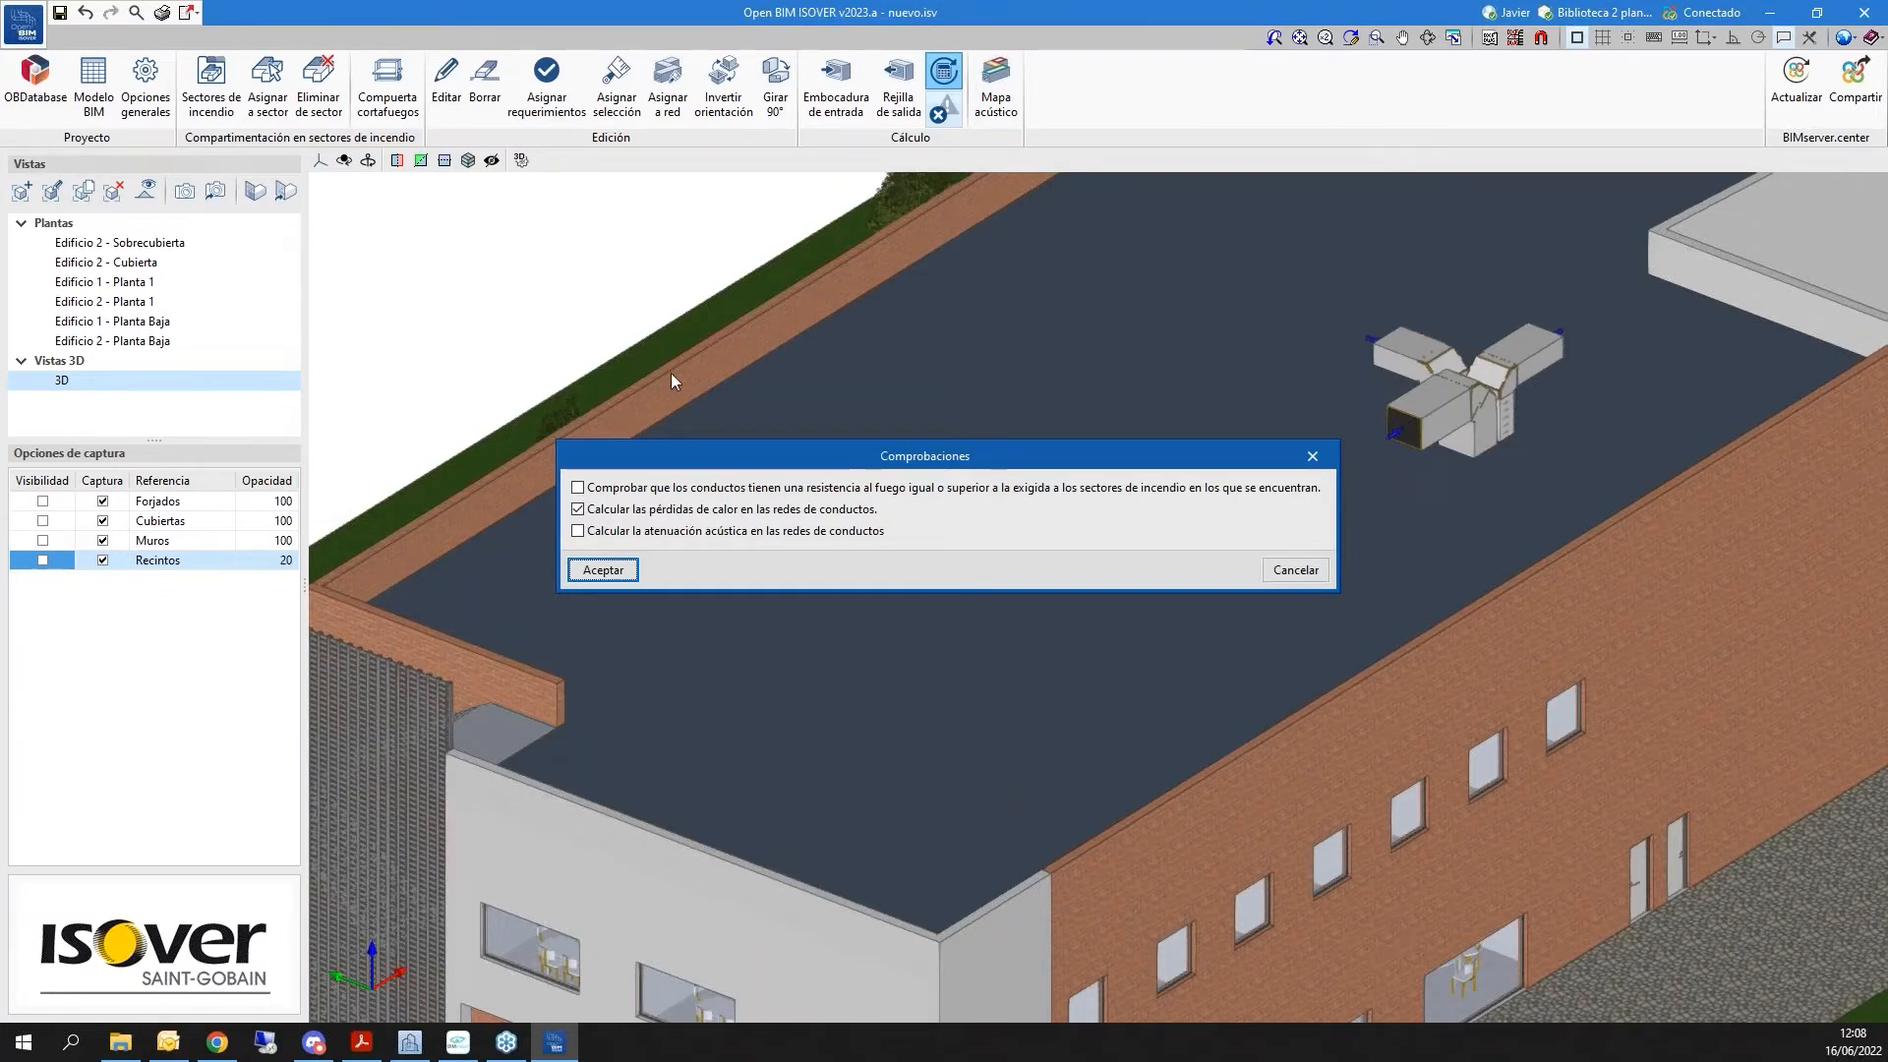
Run the checks on the duct networks with only the heat-loss calculation enabled
click(603, 569)
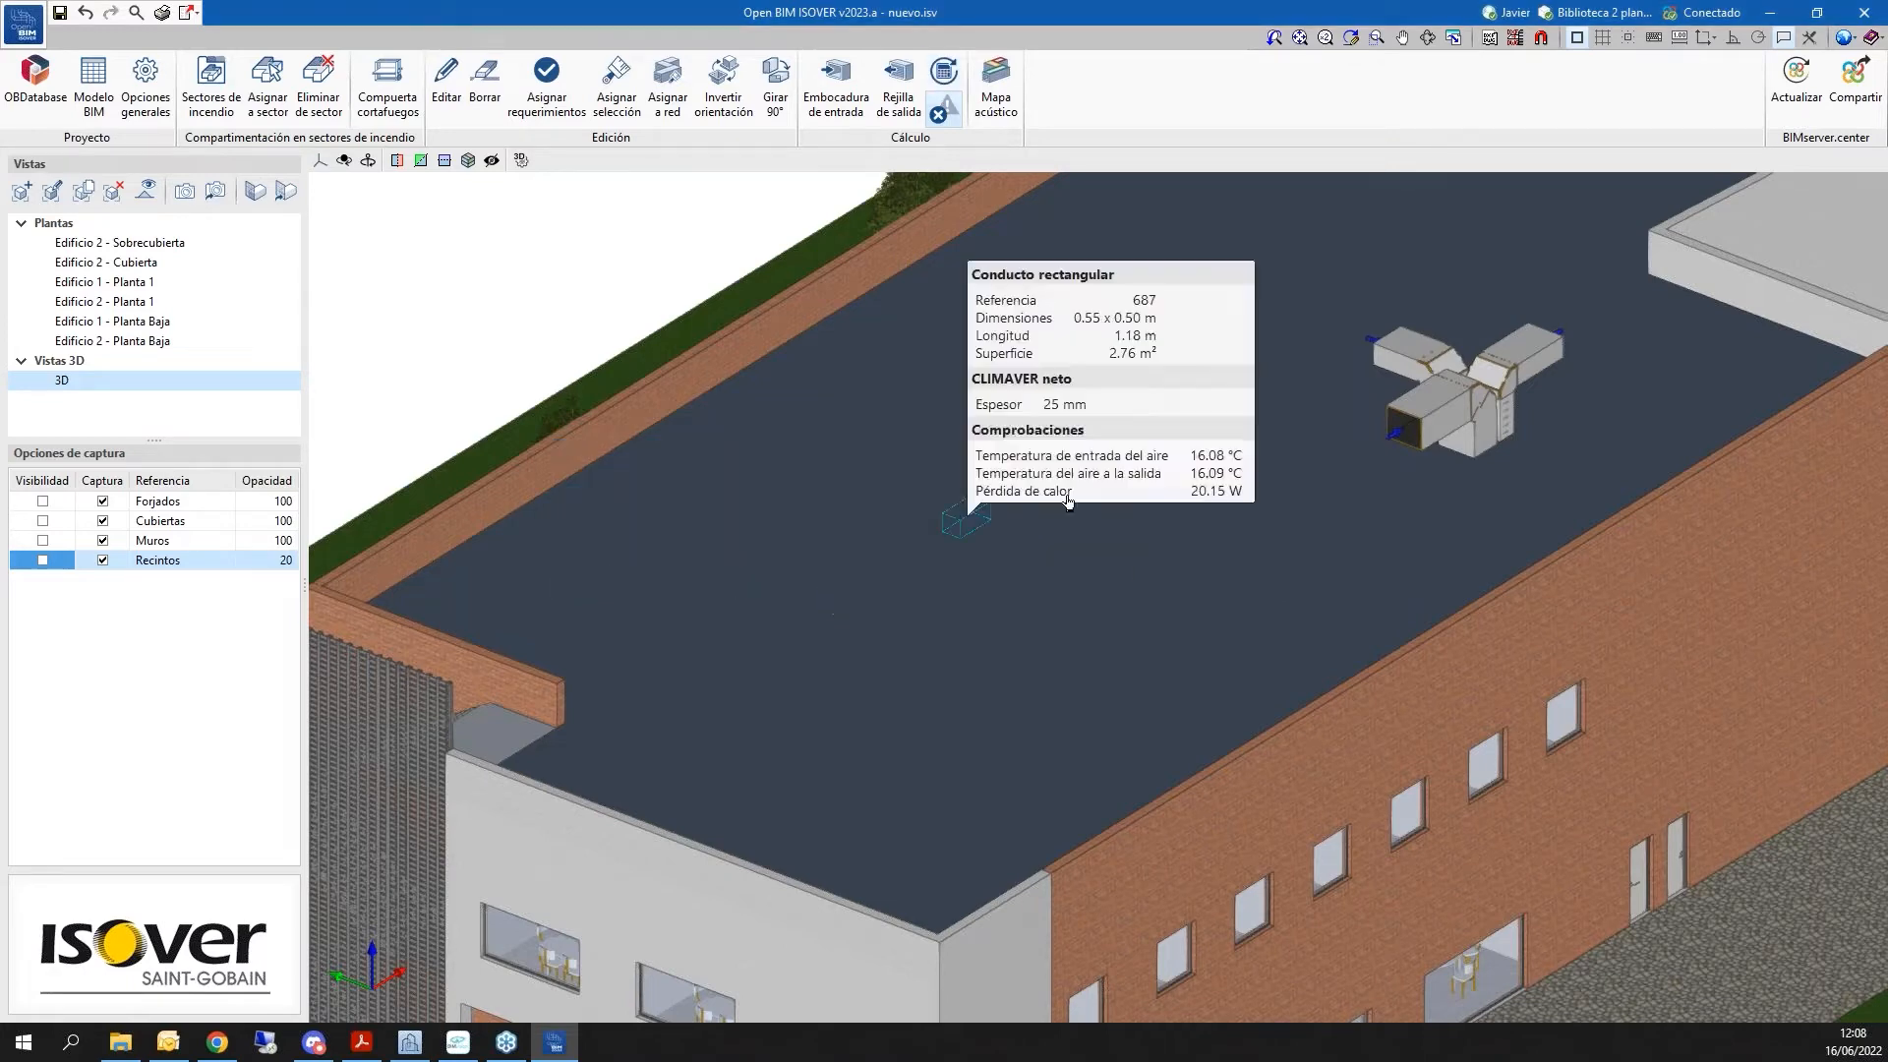
Hide the architecture model's construction elements, furniture and bathroom fittings in the 3D view
double_click(63, 381)
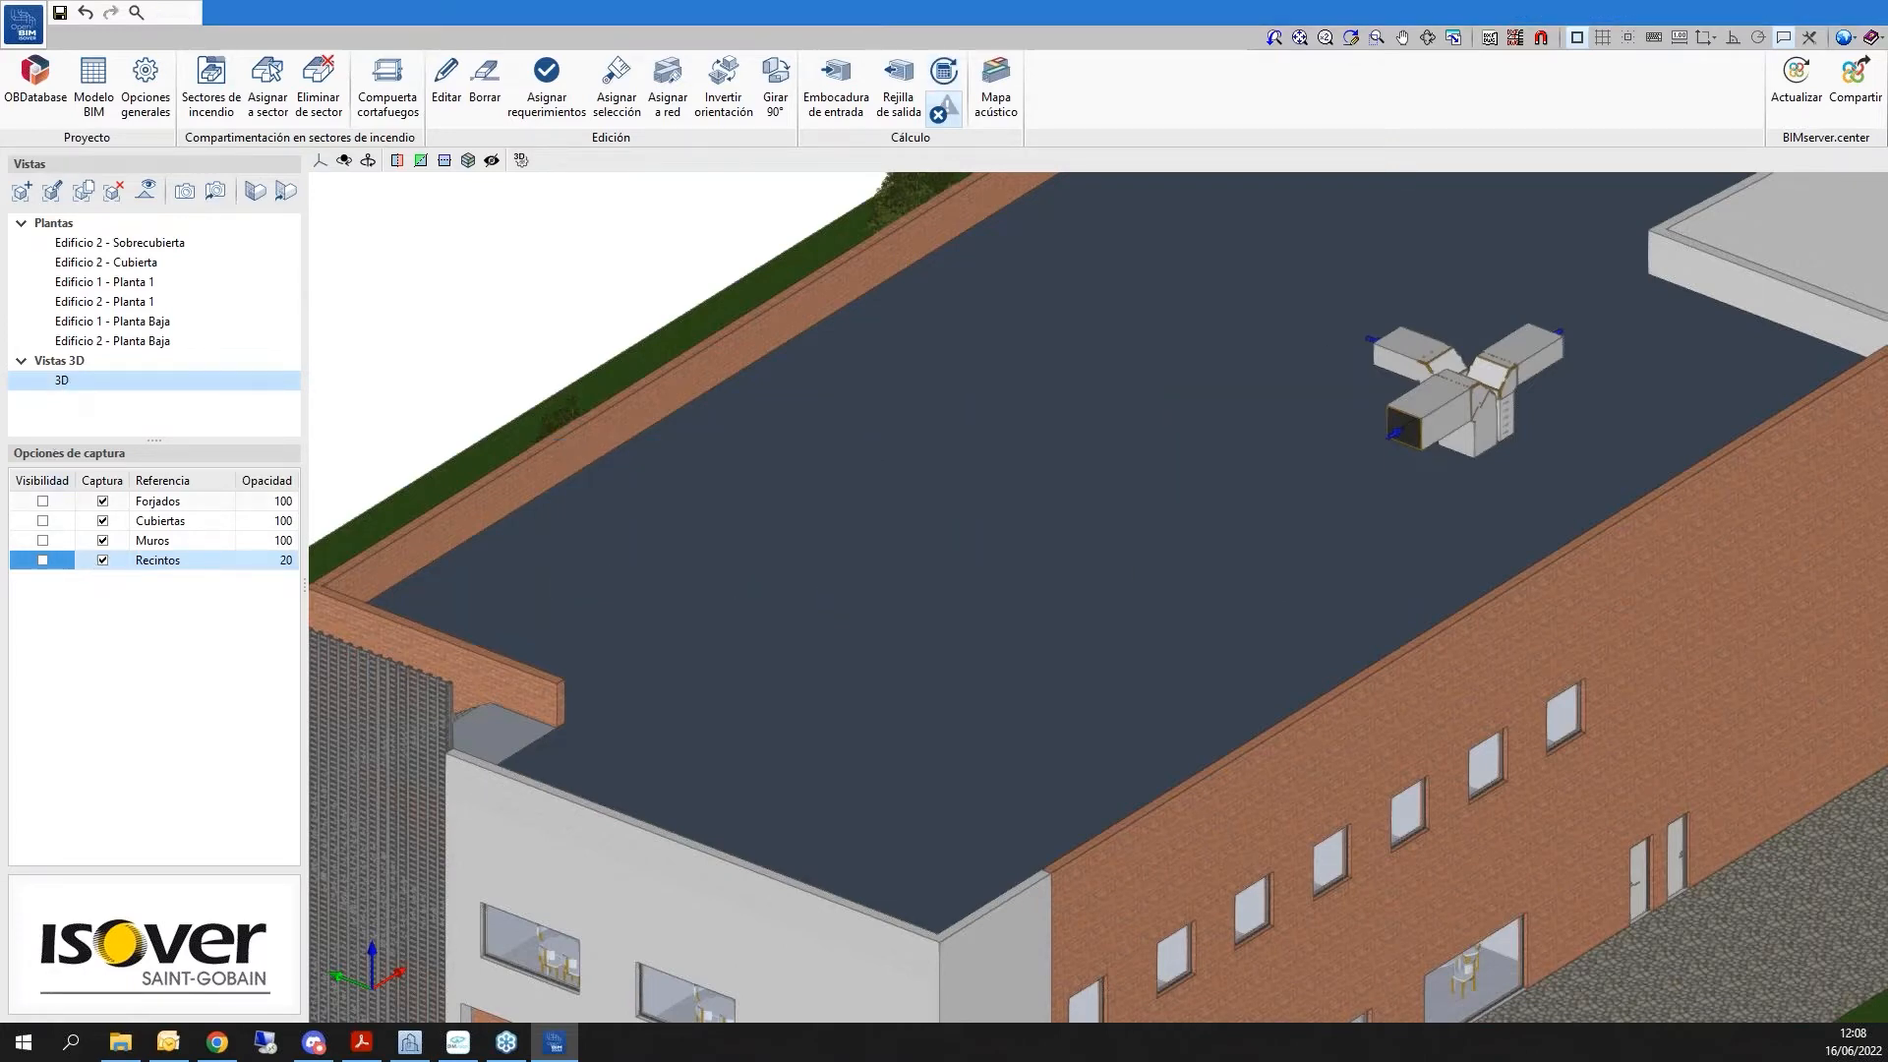
click(1049, 686)
click(1049, 706)
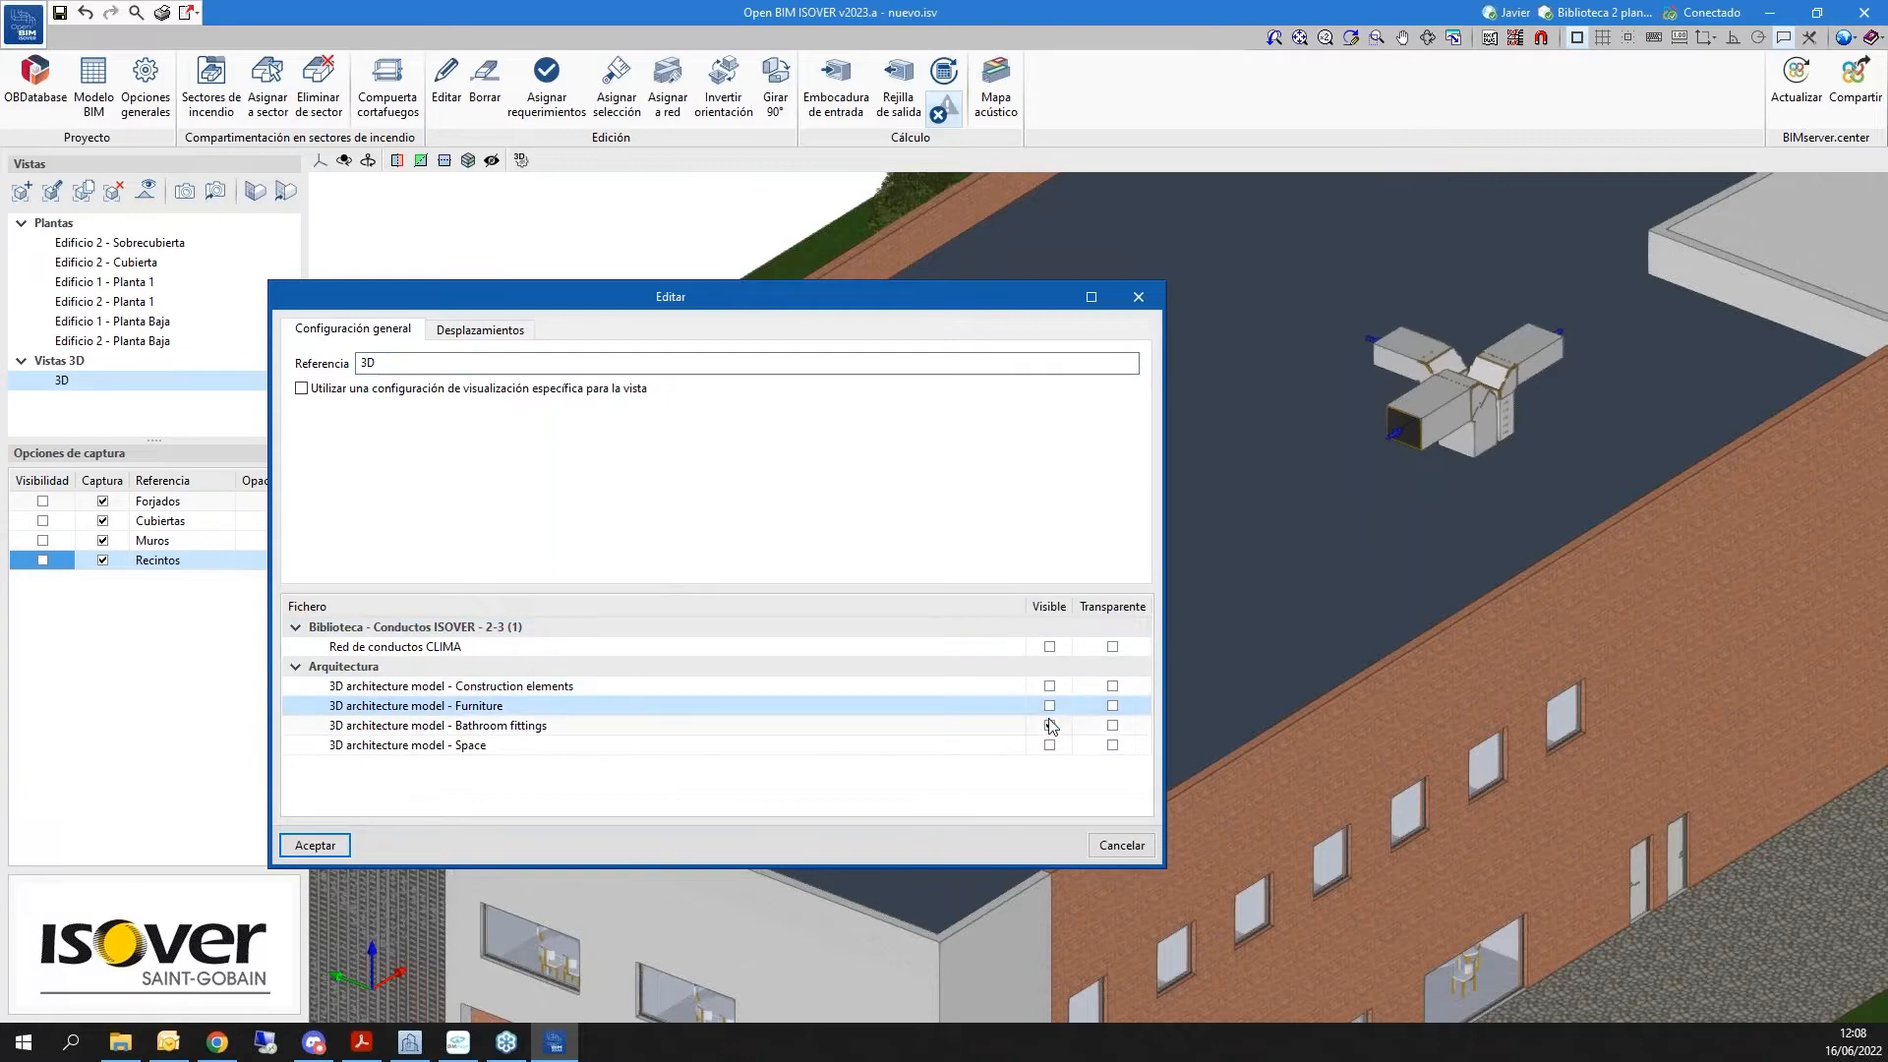
click(1049, 726)
click(312, 844)
Examine the air temperatures and heat losses of individual ducts across the network in the 3D view
mouse_move(983, 598)
scroll(1062, 546, down, 3)
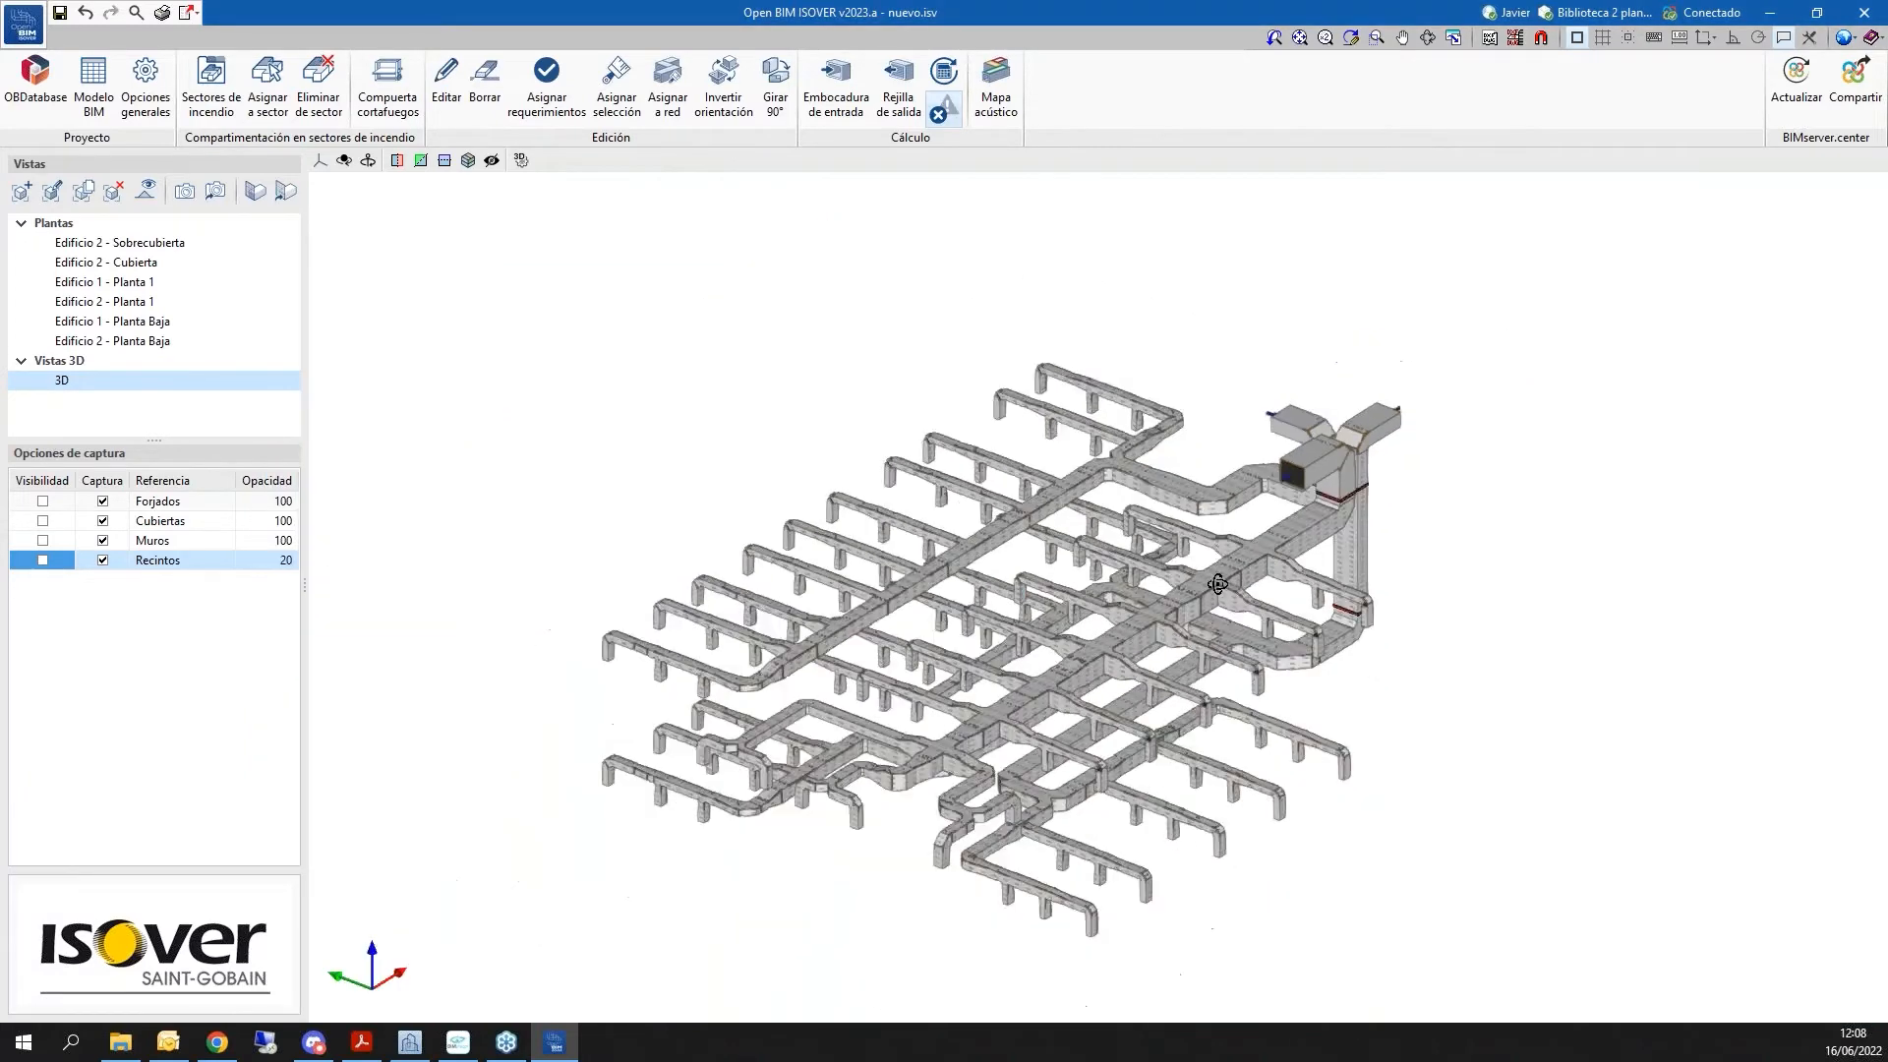
middle_drag(1074, 535, 1270, 391)
scroll(1270, 391, up, 3)
scroll(1077, 529, up, 5)
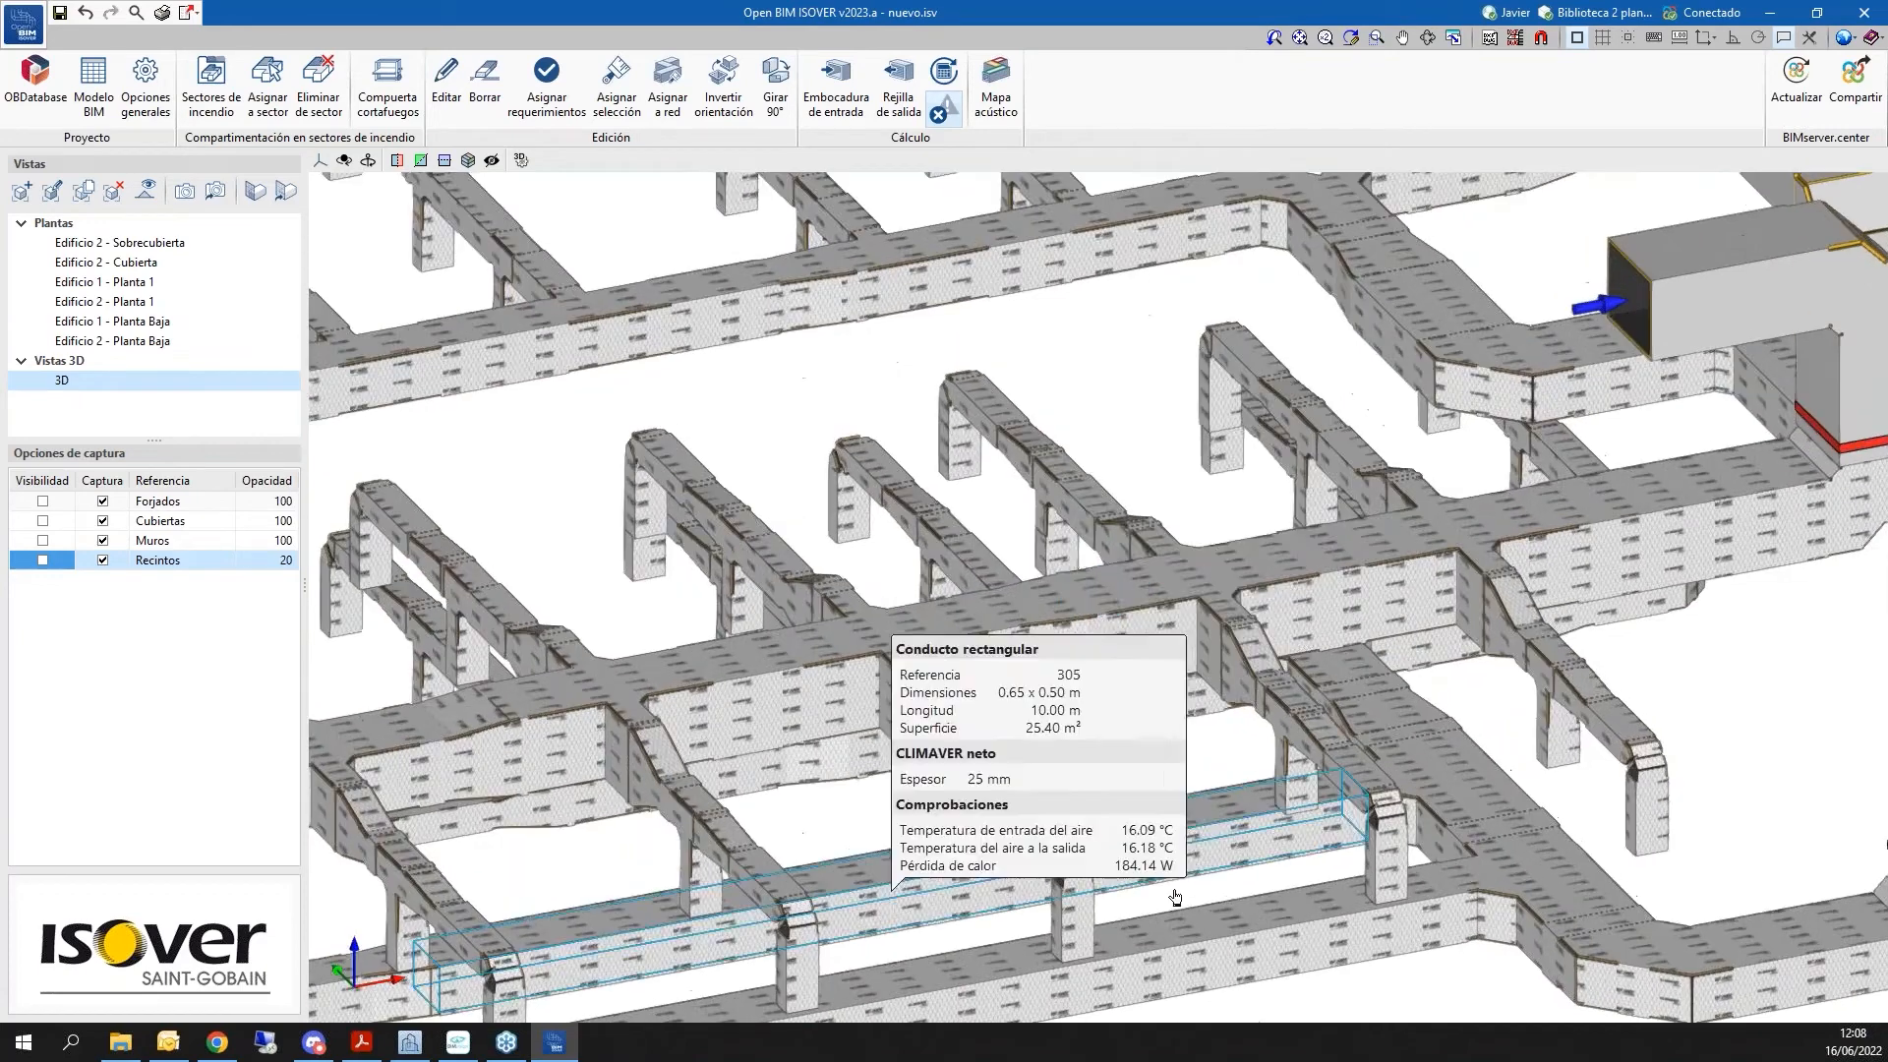
mouse_move(1030, 634)
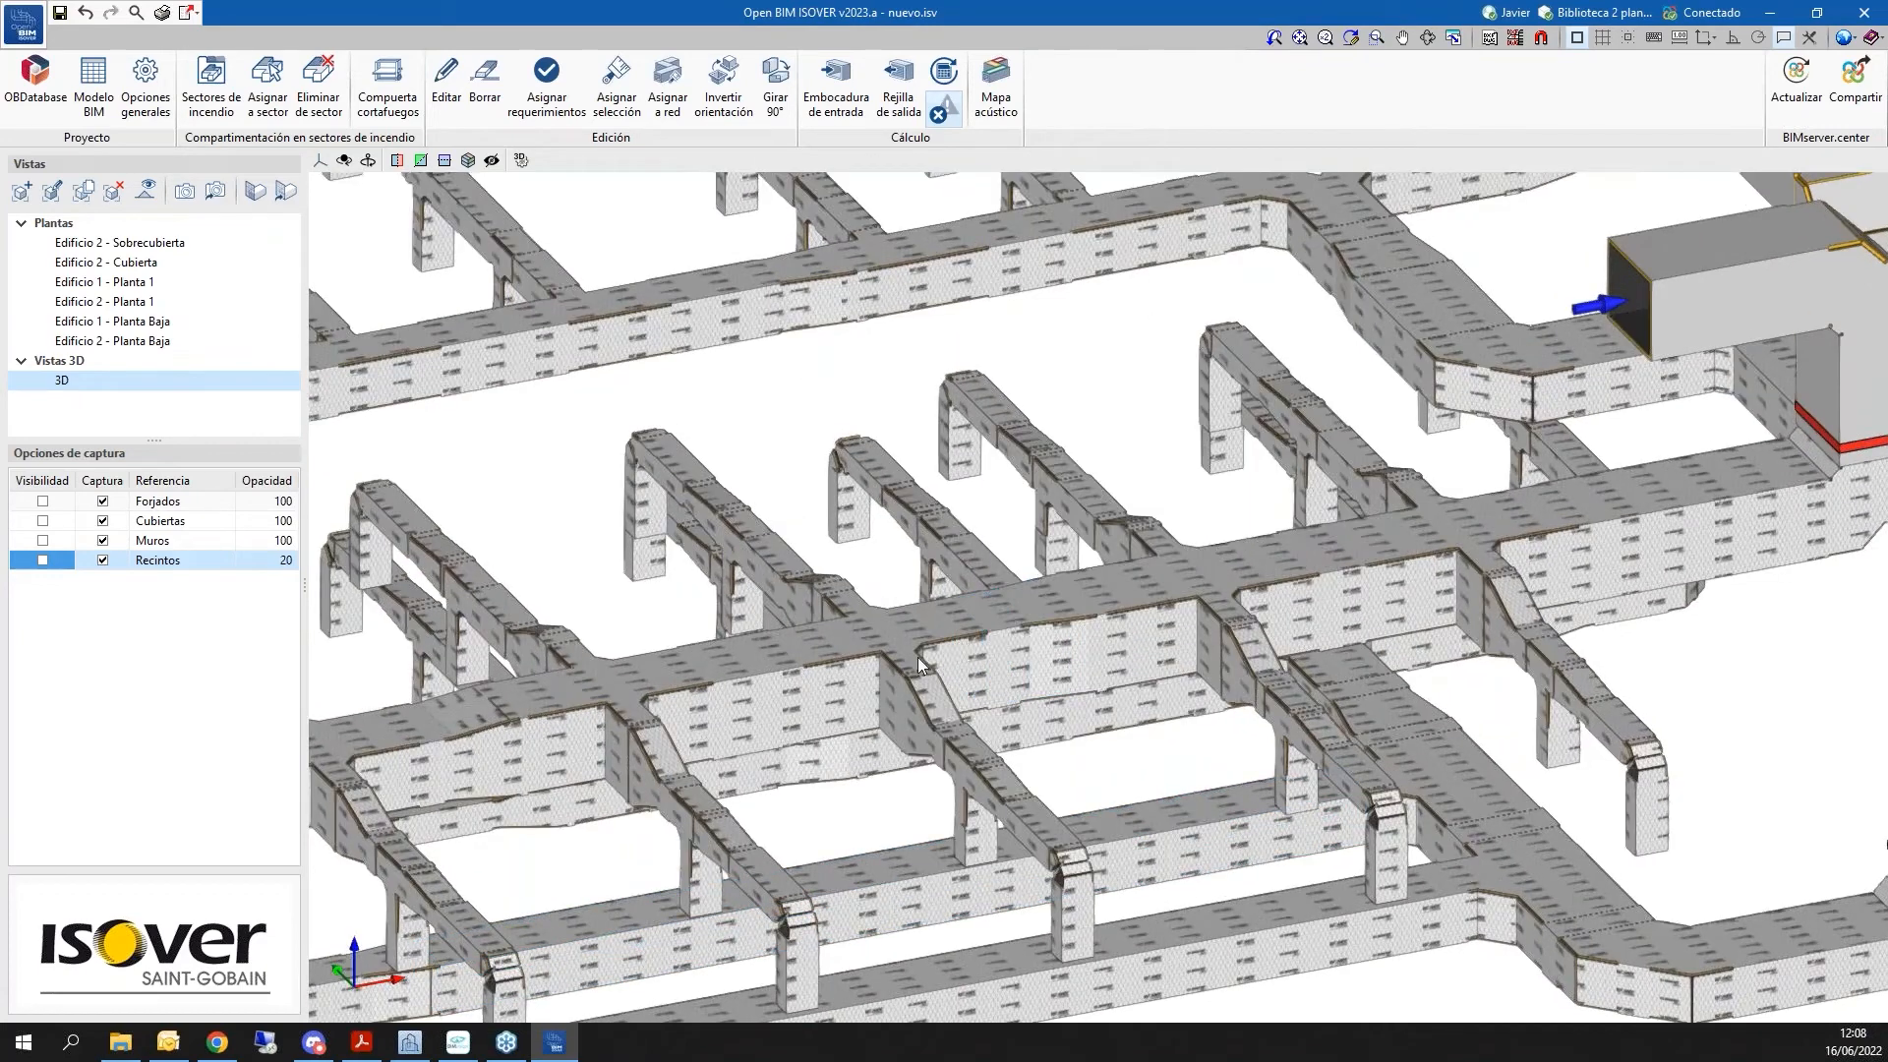
mouse_move(865, 669)
scroll(865, 668, down, 2)
middle_drag(885, 679, 934, 635)
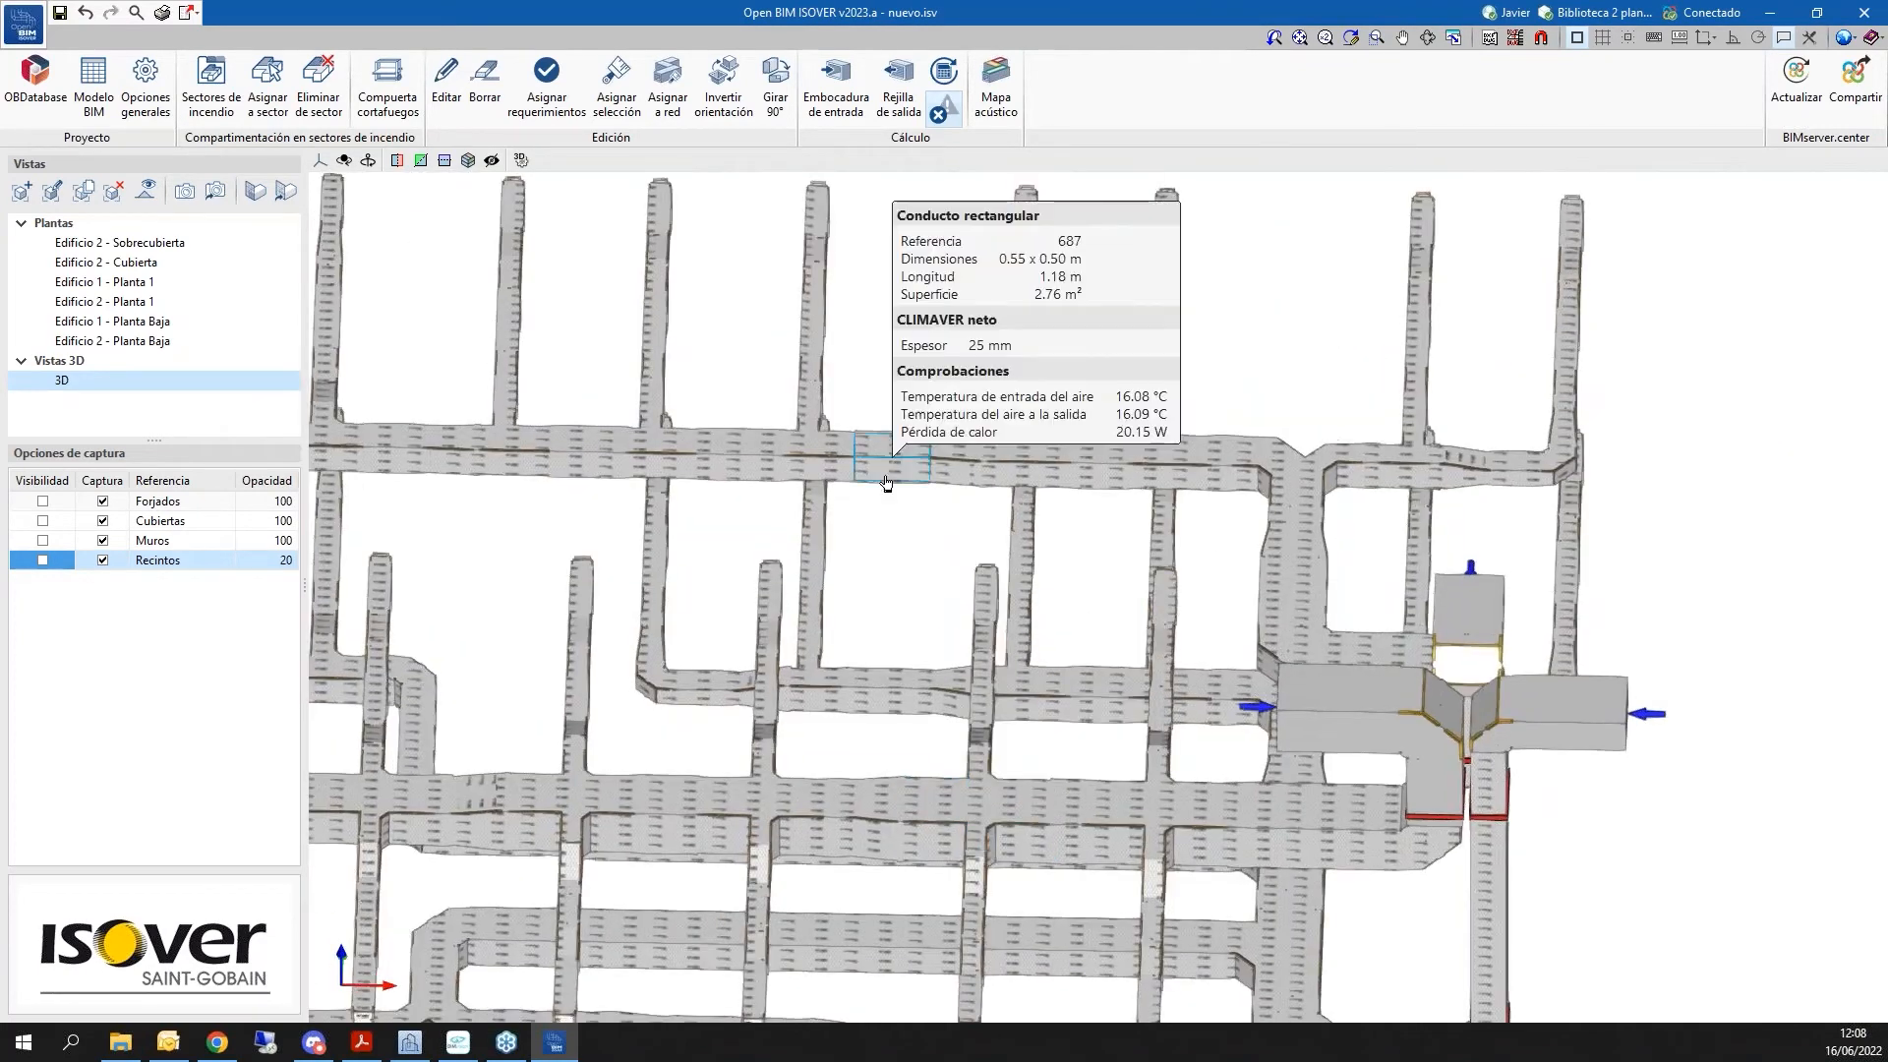
Review the thermal insulation check report of indoor rectangular duct 687, then close it and the duct's data
click(886, 481)
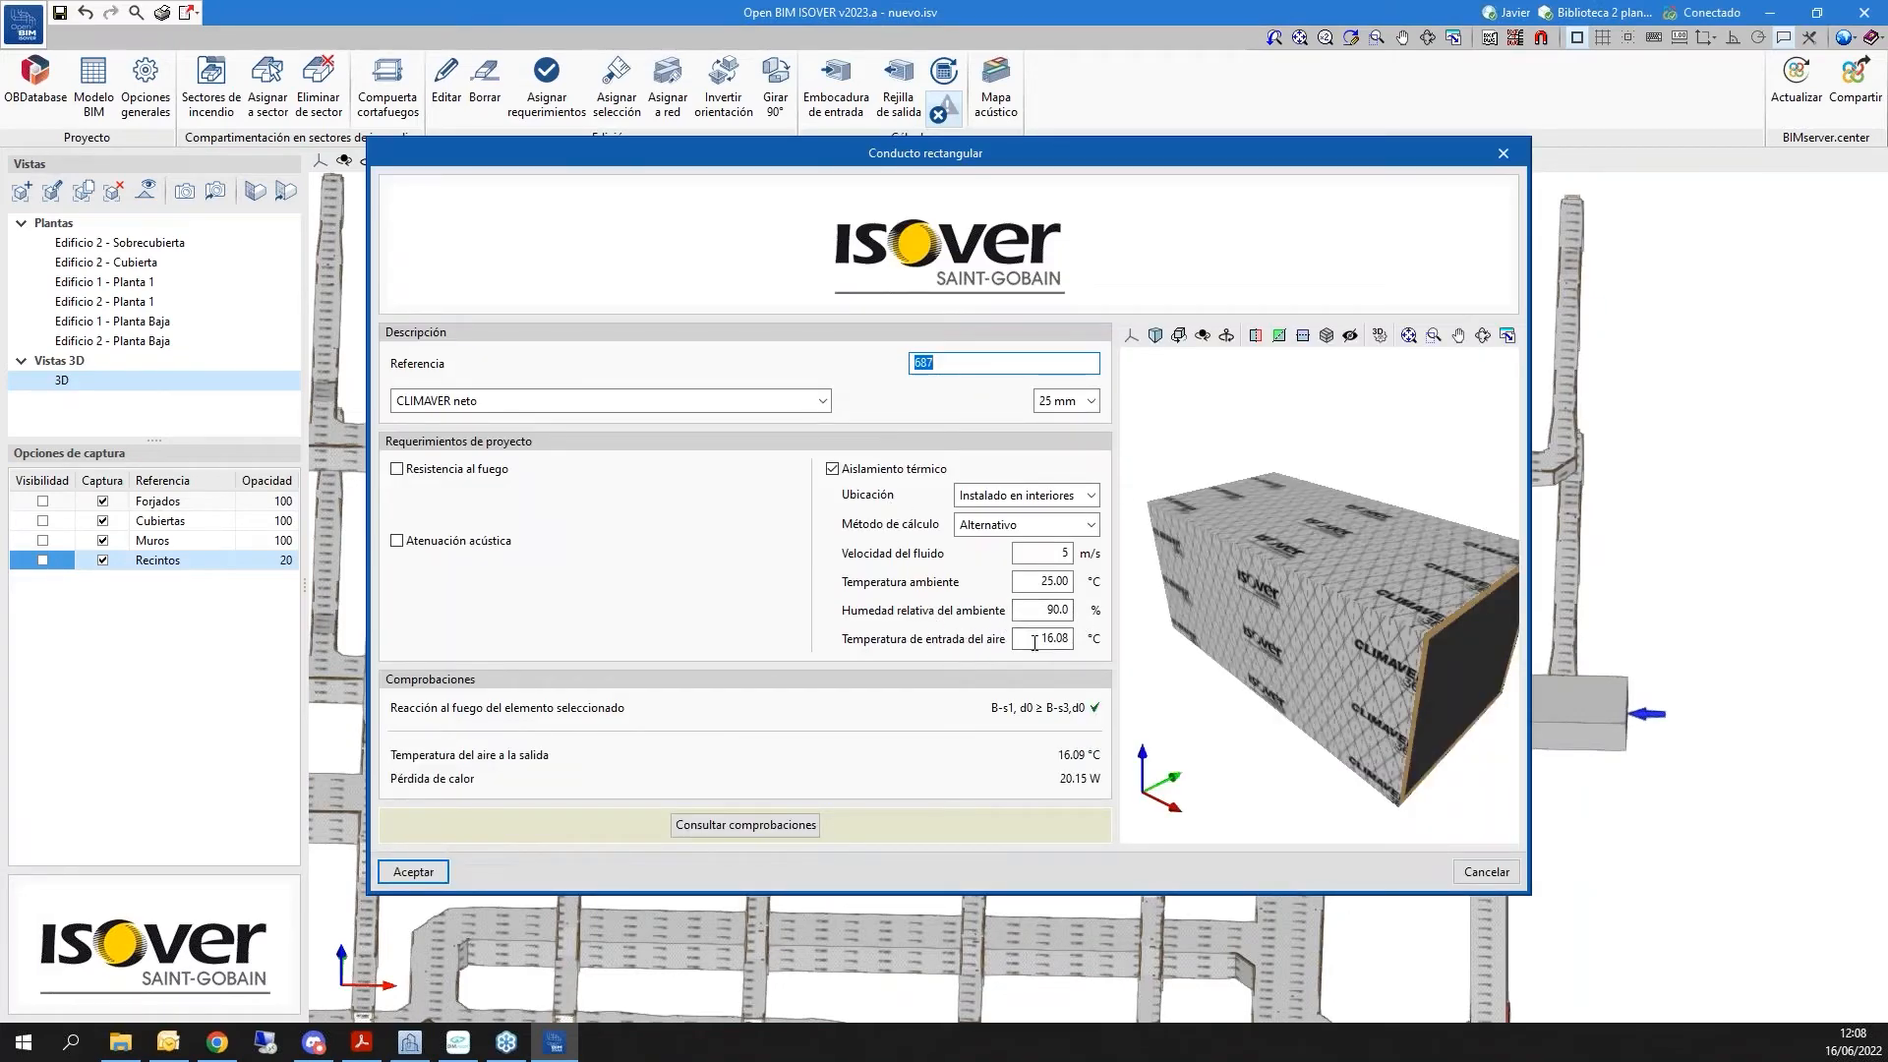
click(759, 836)
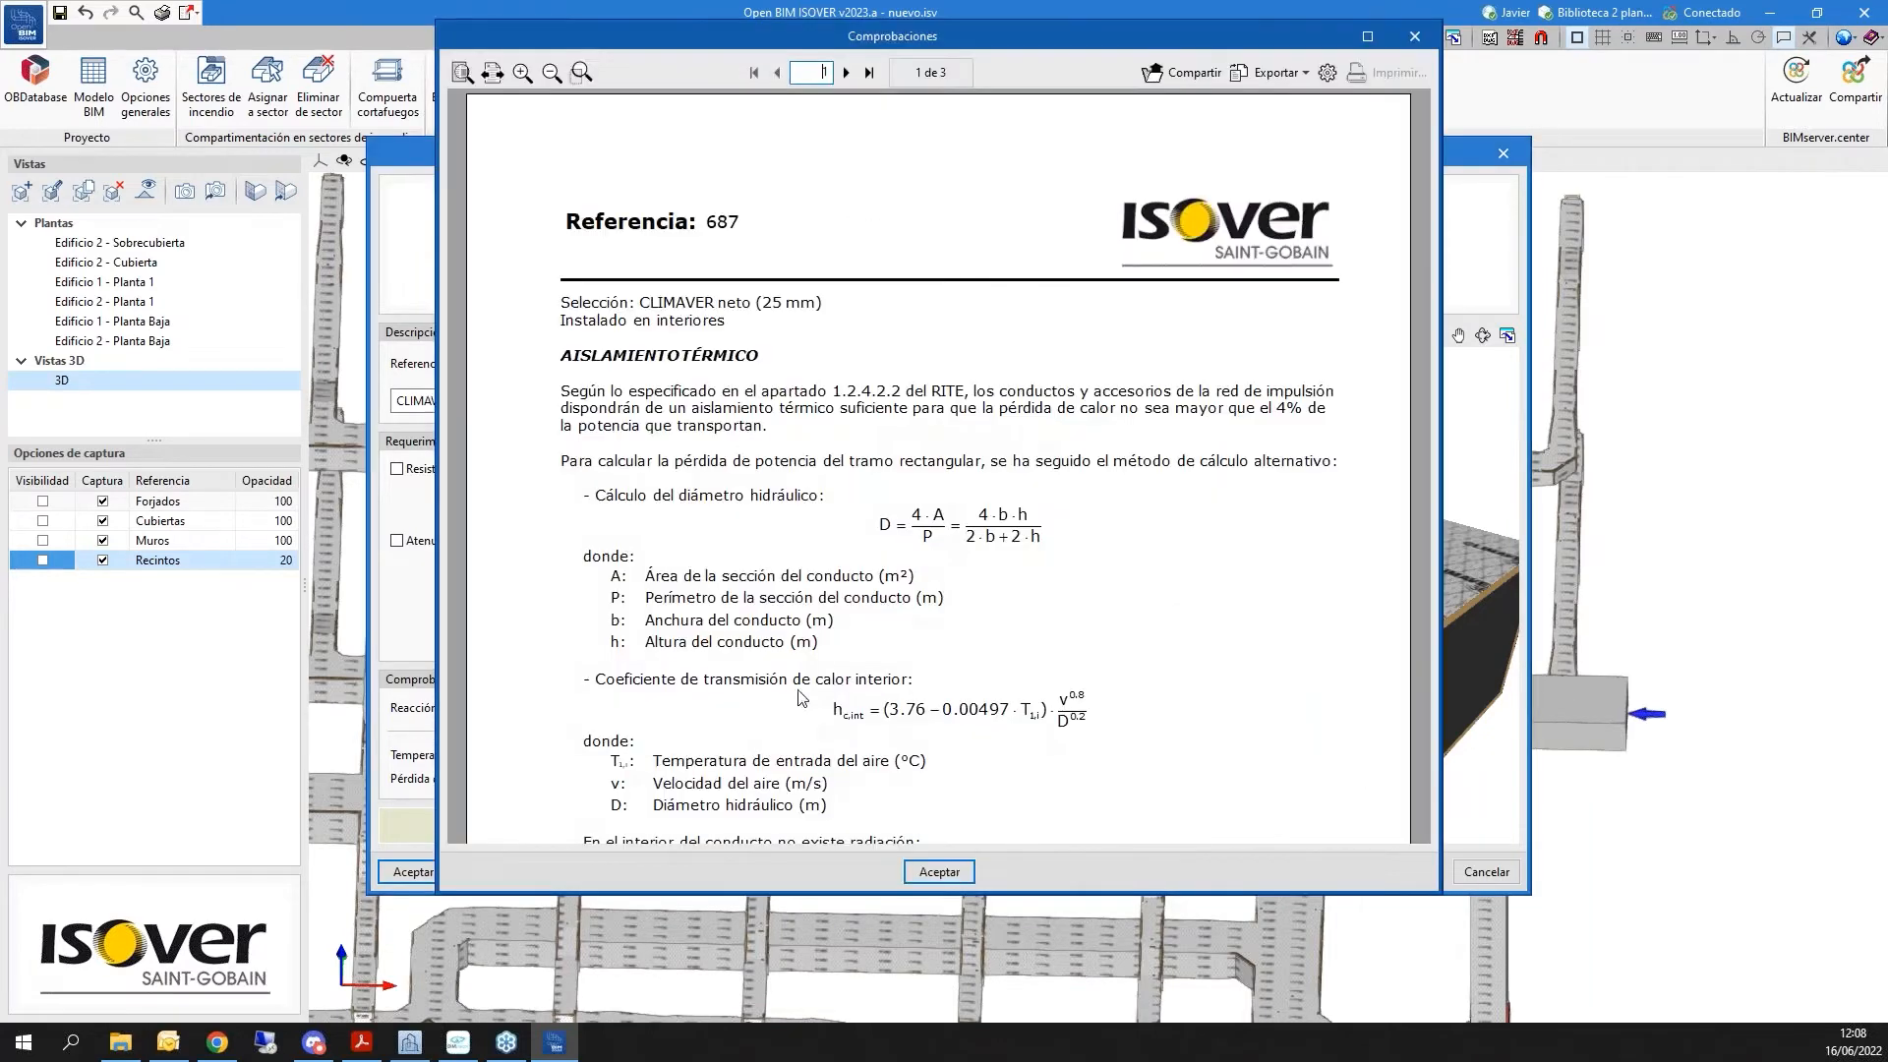
scroll(579, 640, down, 5)
scroll(579, 640, up, 5)
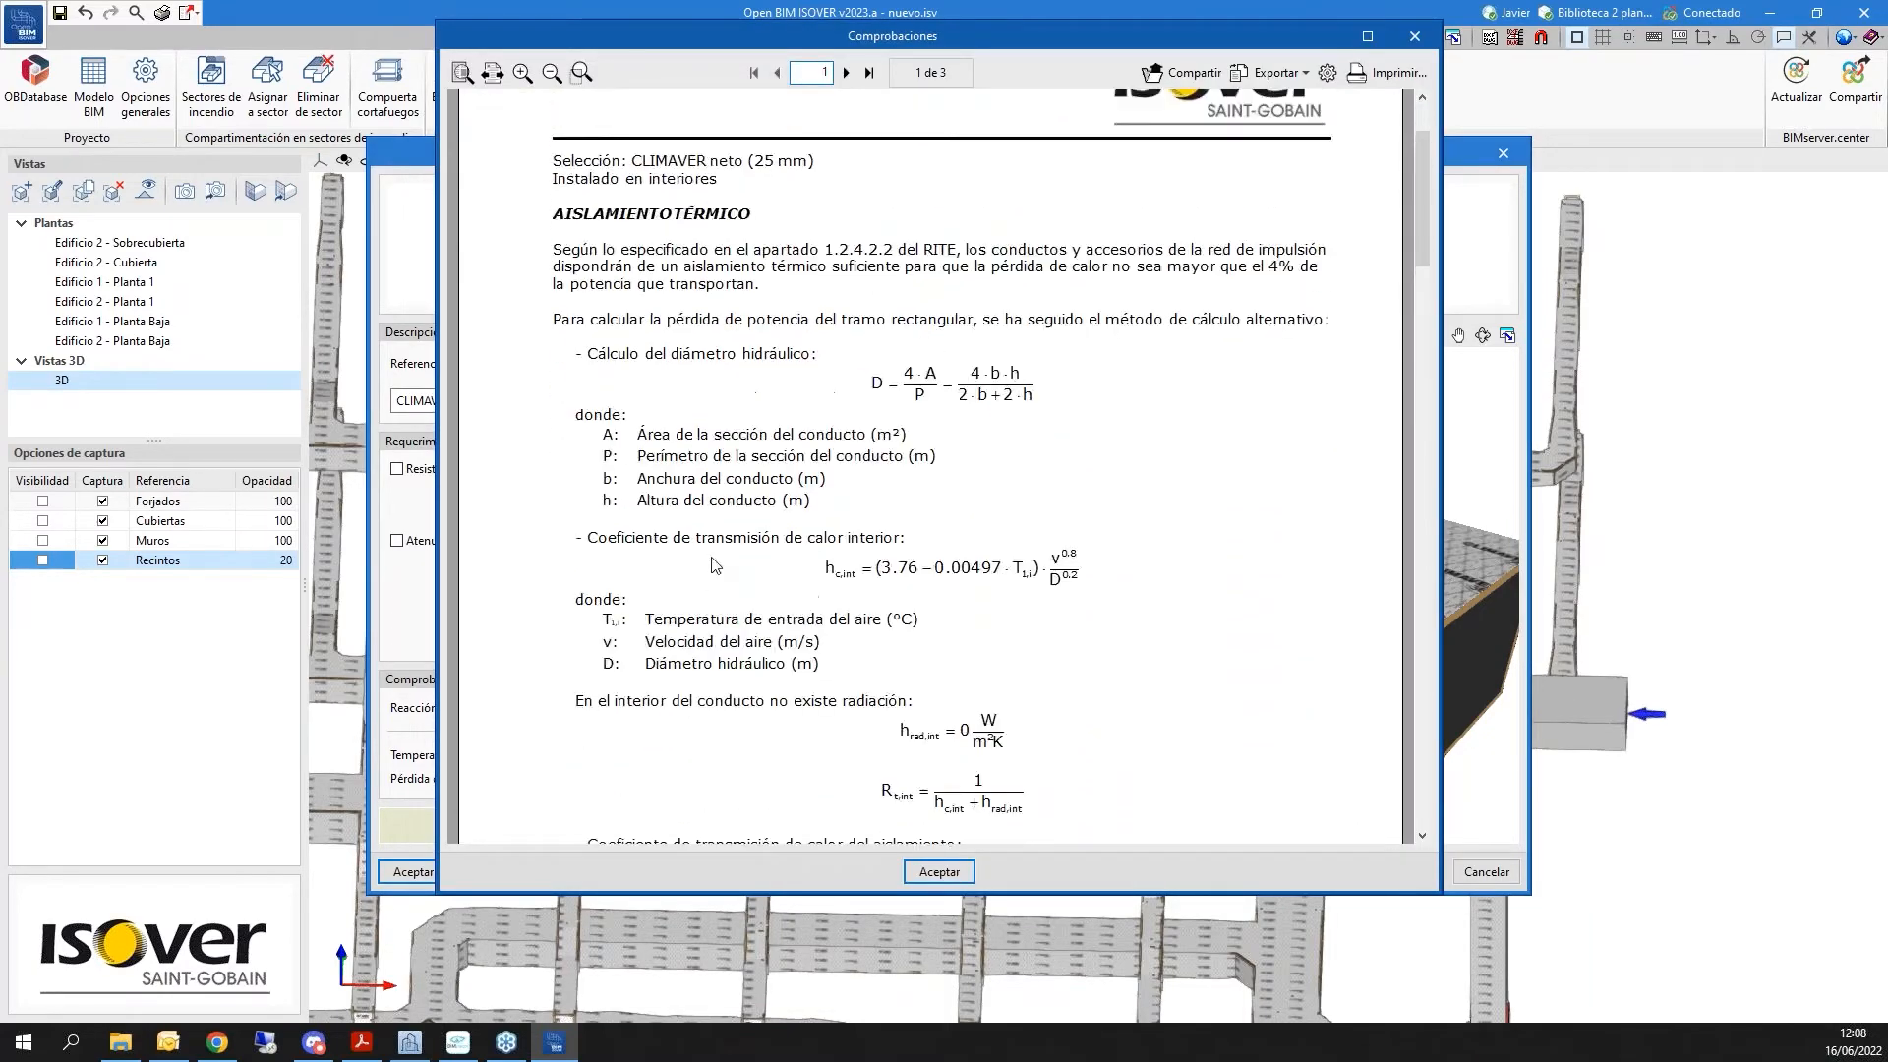
scroll(715, 560, down, 15)
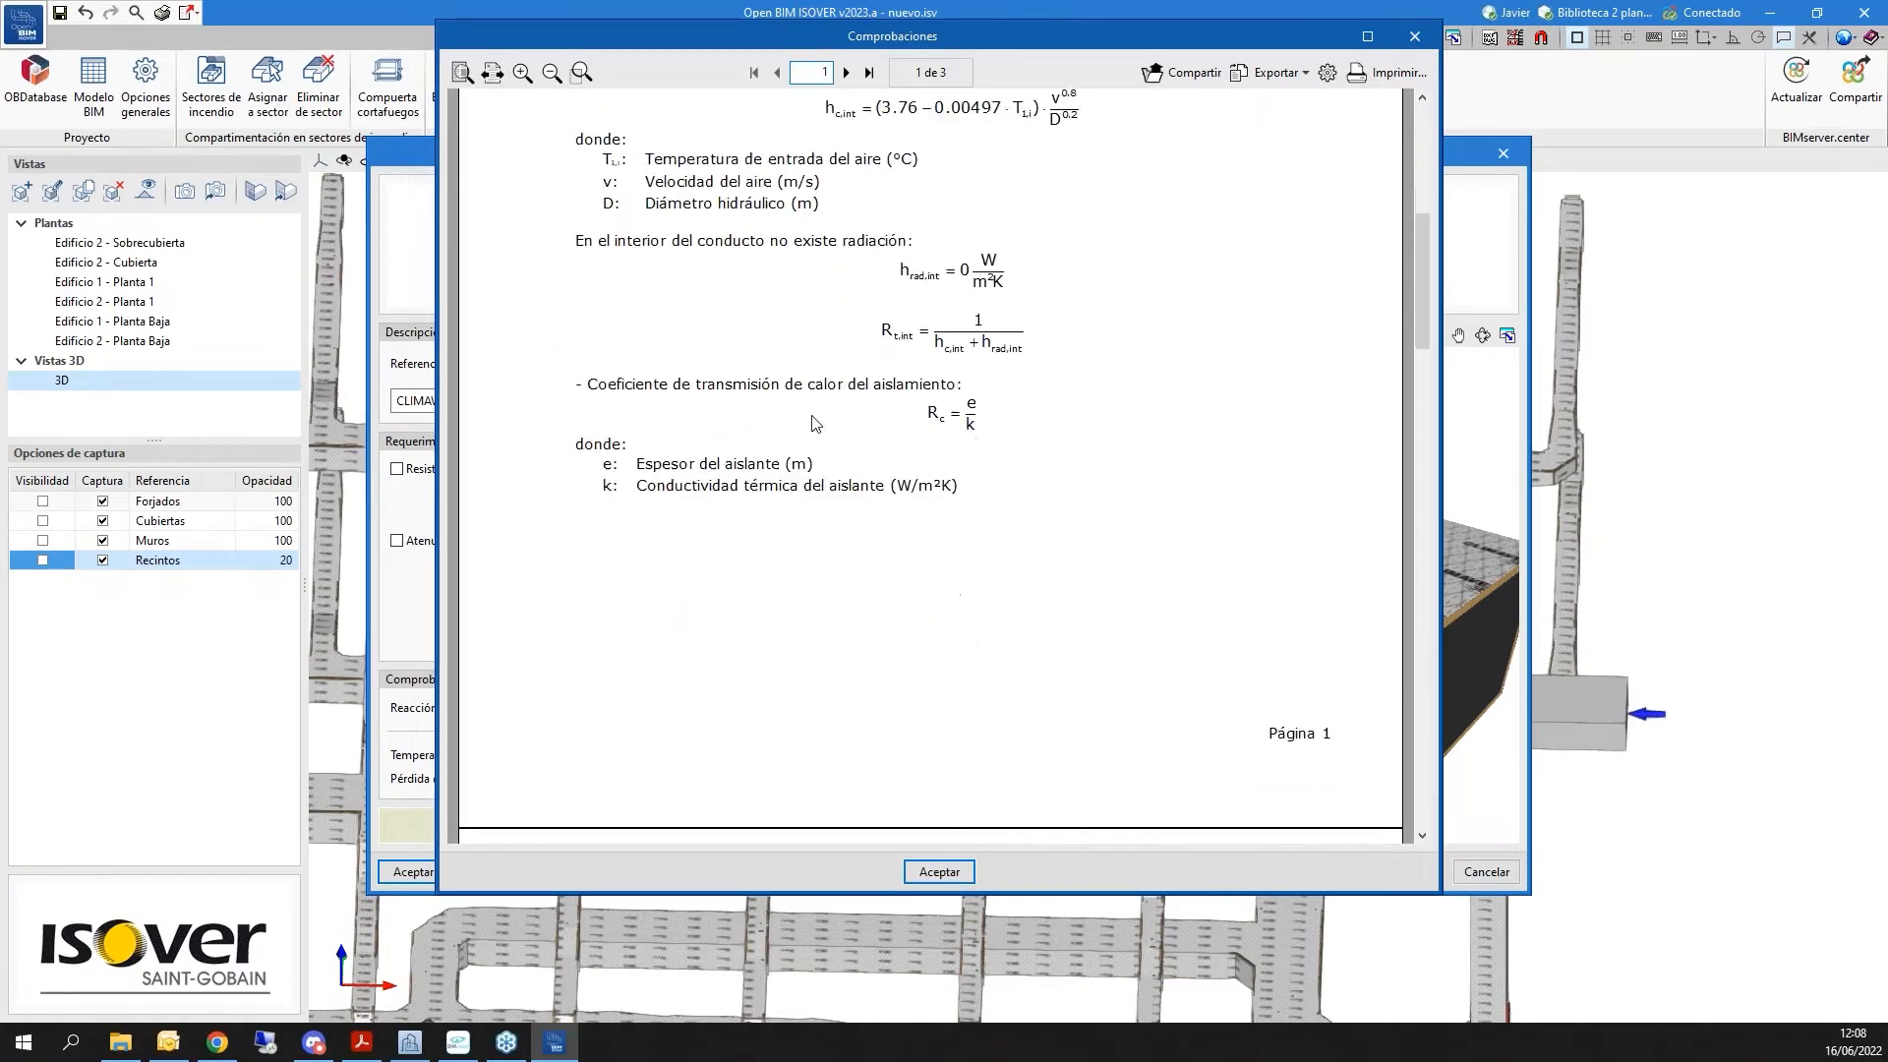
scroll(829, 430, down, 3)
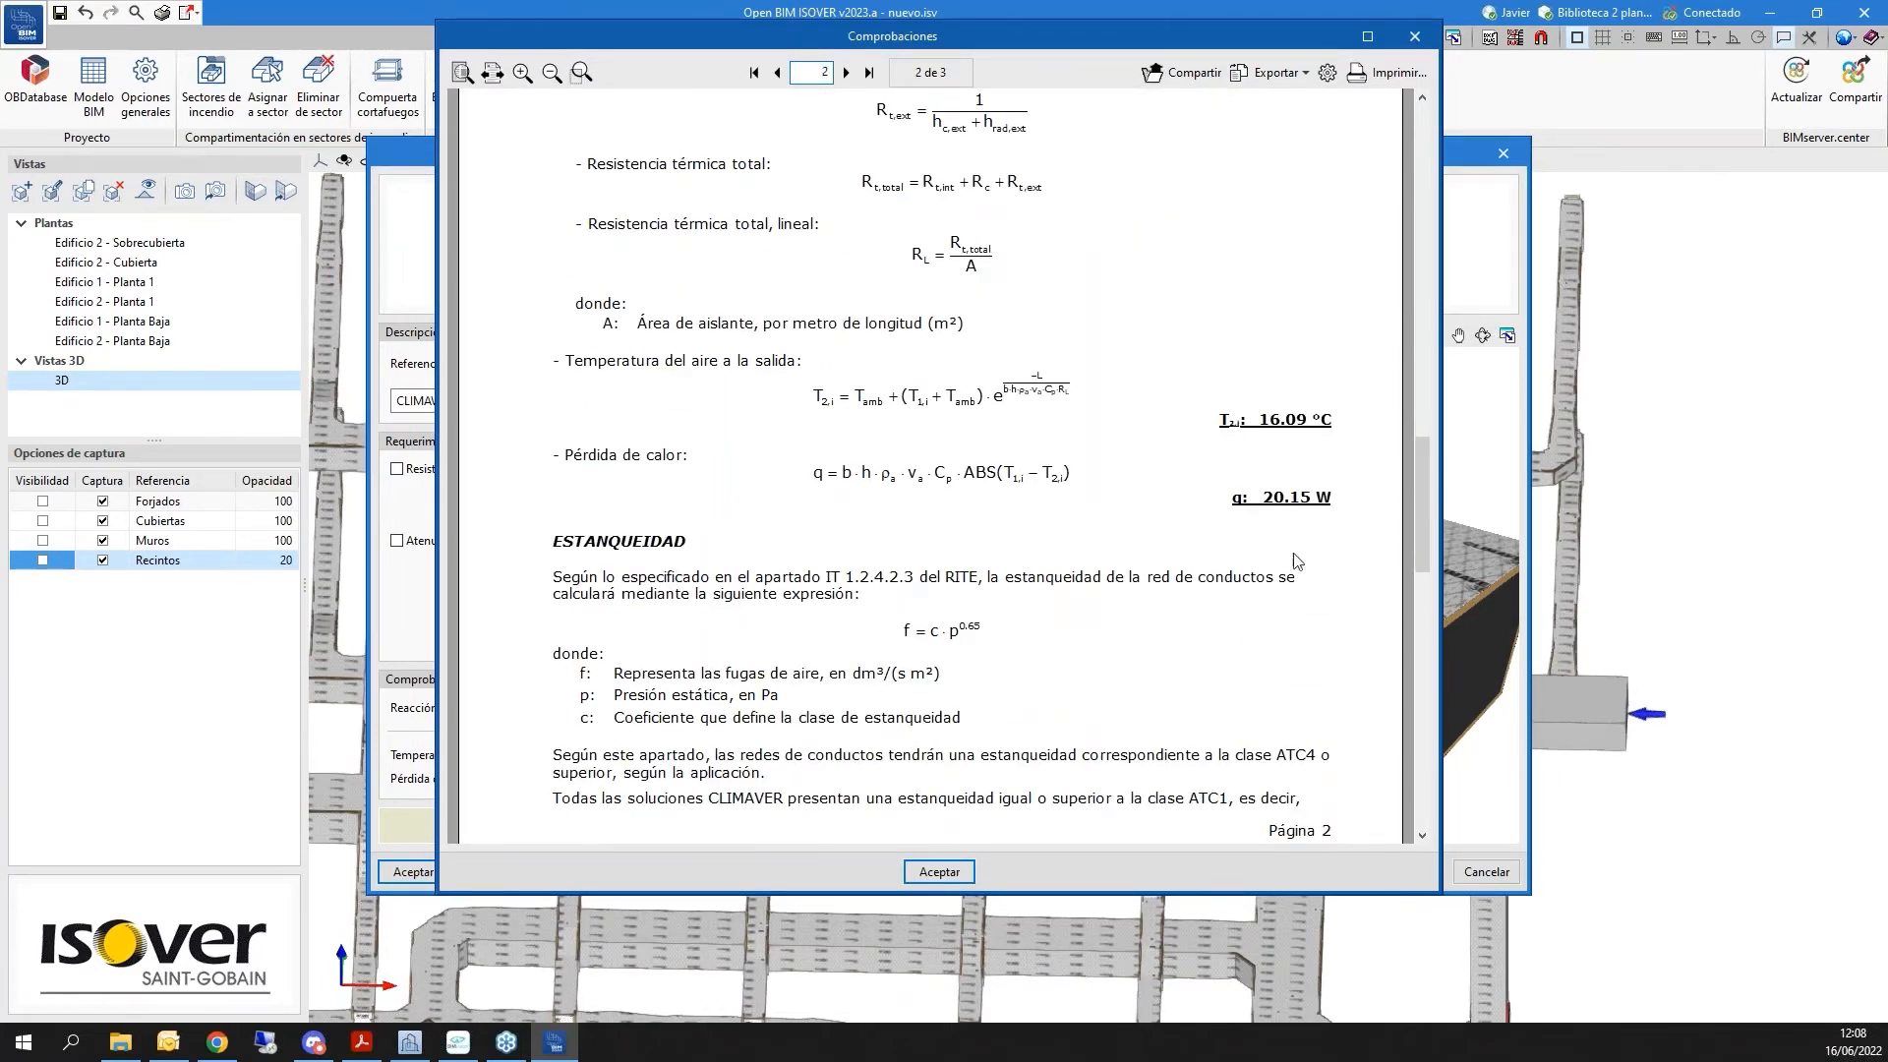
click(1414, 36)
click(1503, 153)
Review the check report of outdoor CLIMAVER STAR rectangular duct 686, then cancel out of the duct's data
scroll(1166, 346, down, 4)
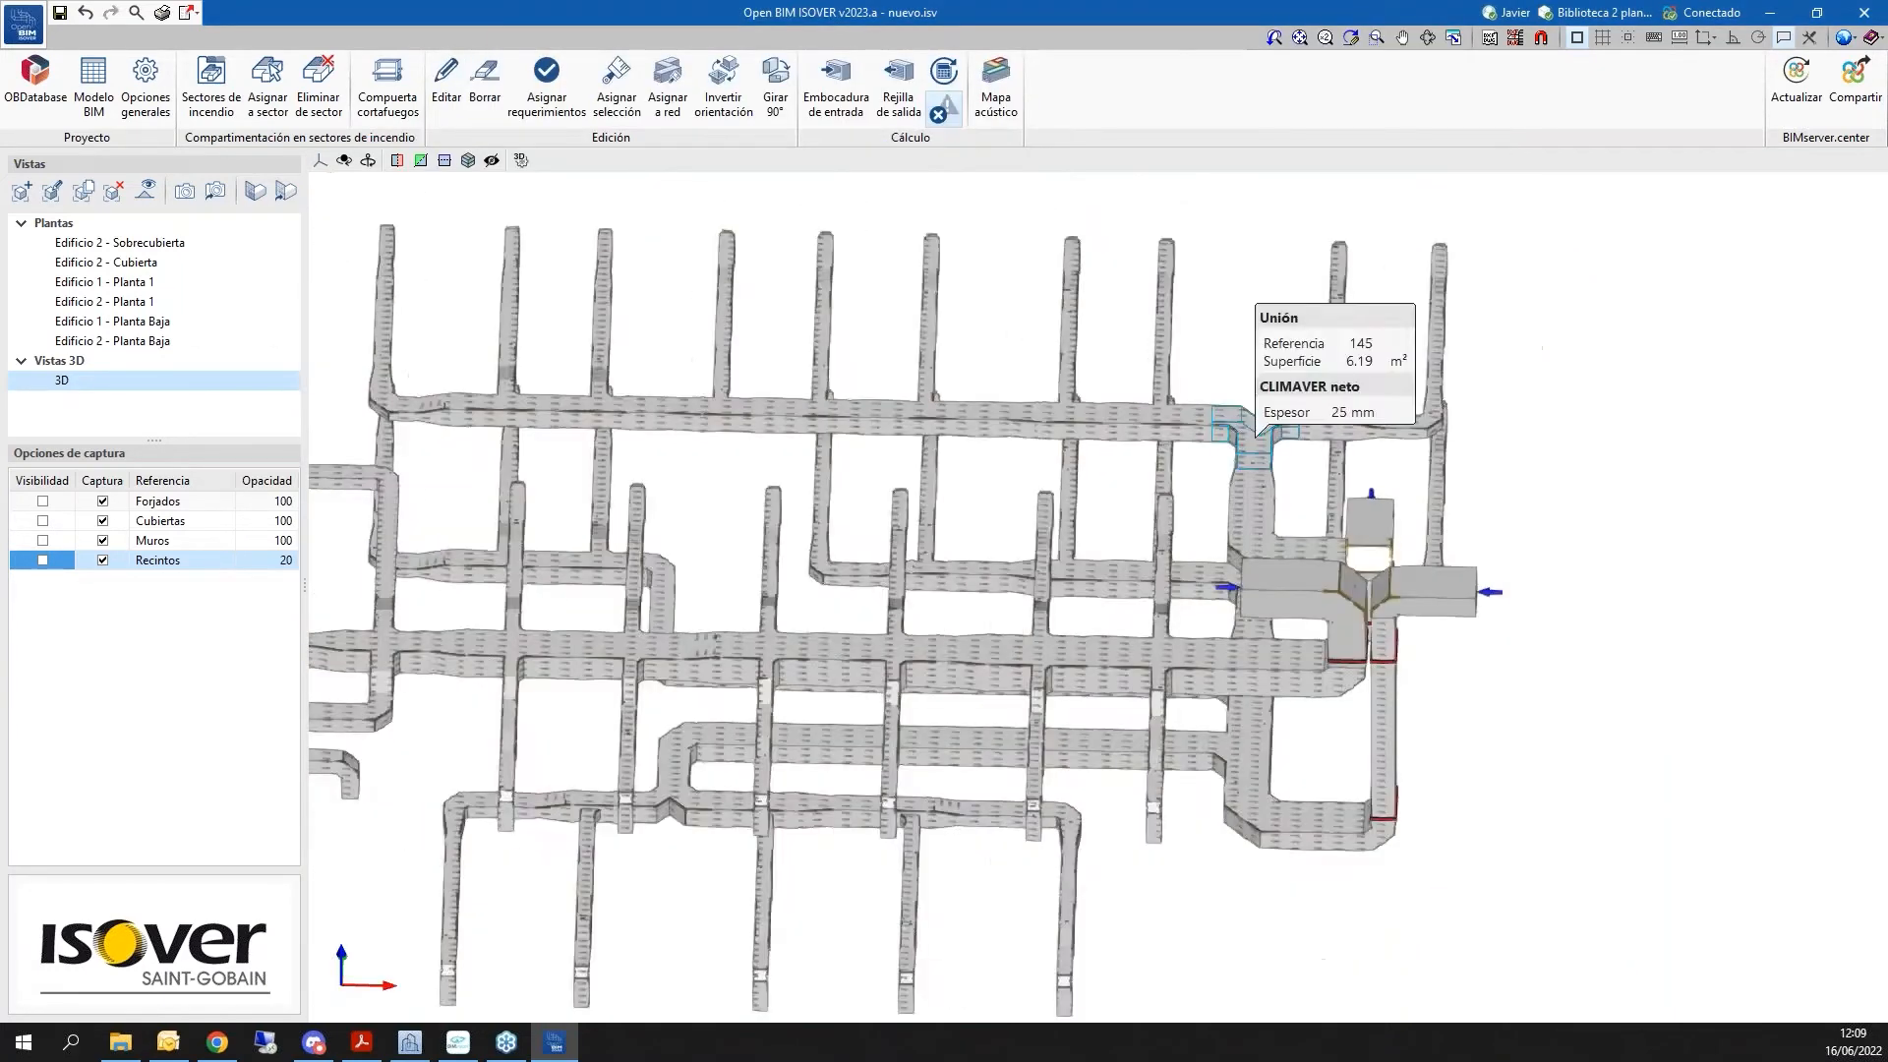
scroll(1317, 590, up, 3)
click(1259, 607)
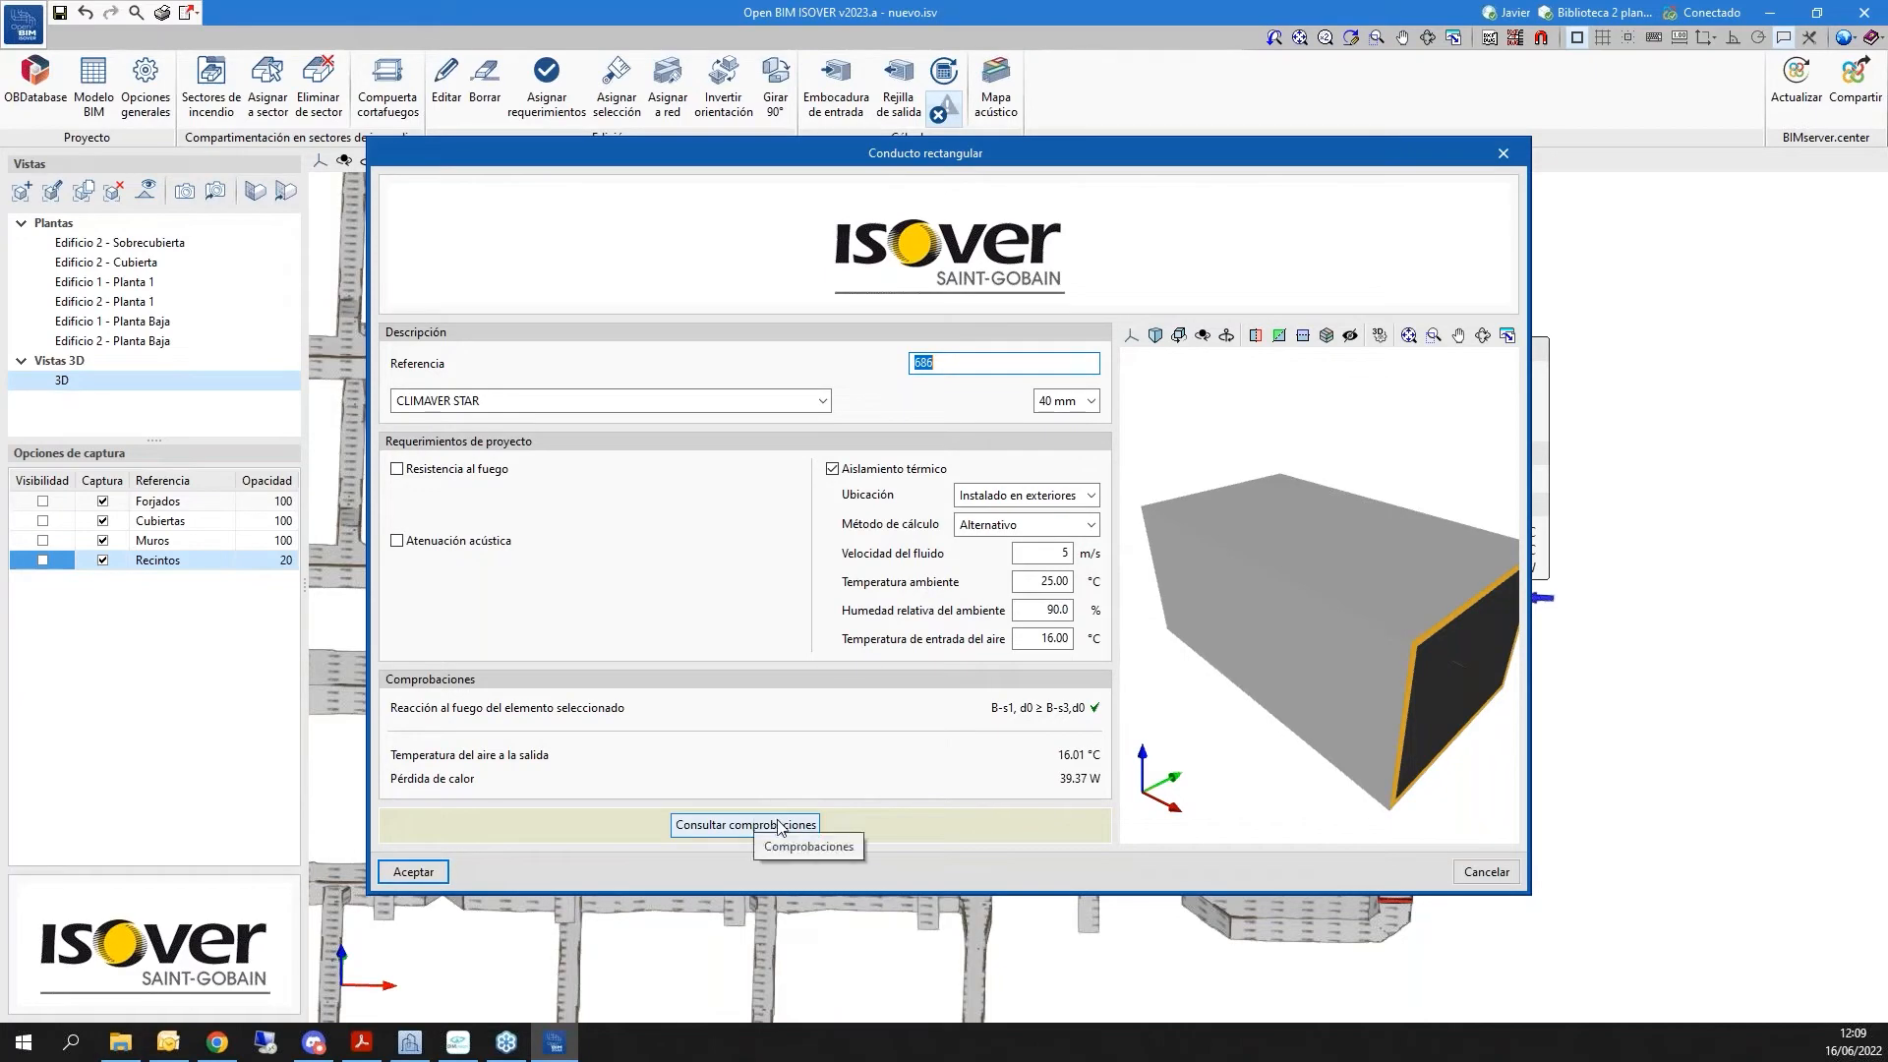
click(738, 832)
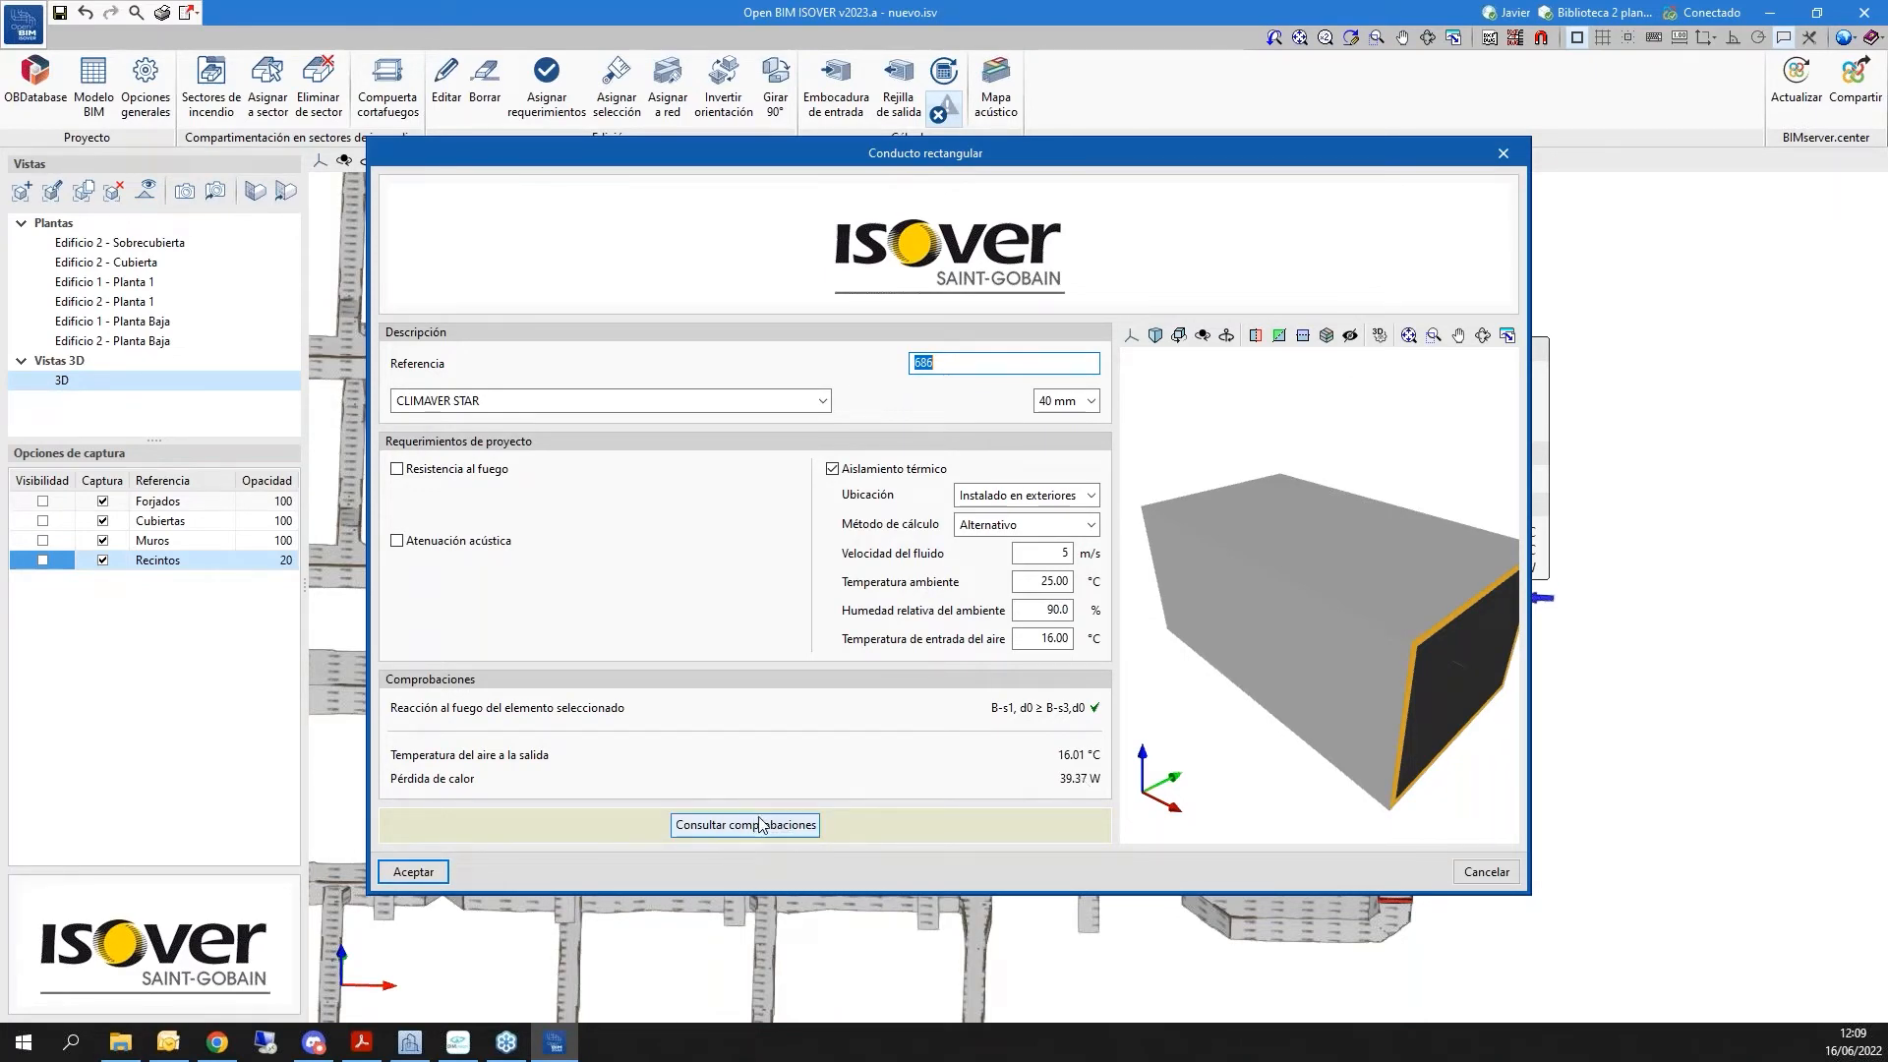
scroll(993, 423, down, 10)
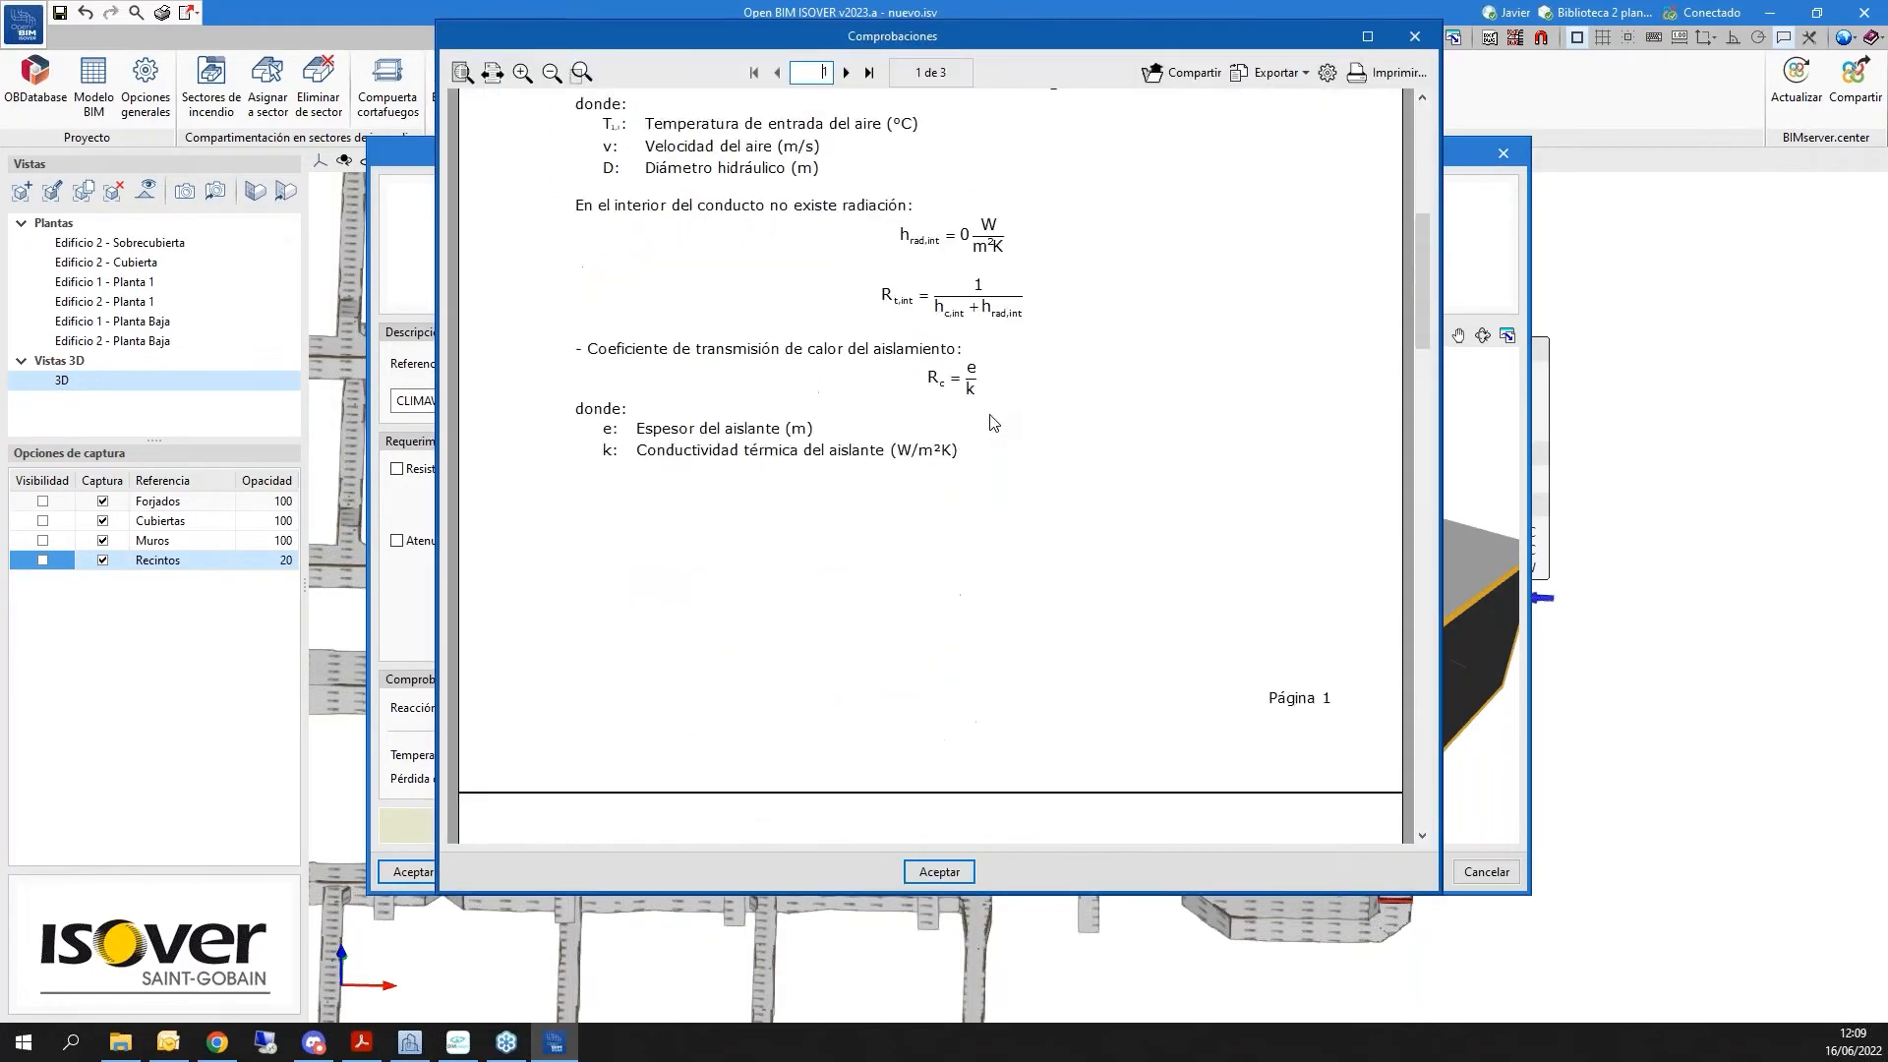
scroll(944, 404, down, 4)
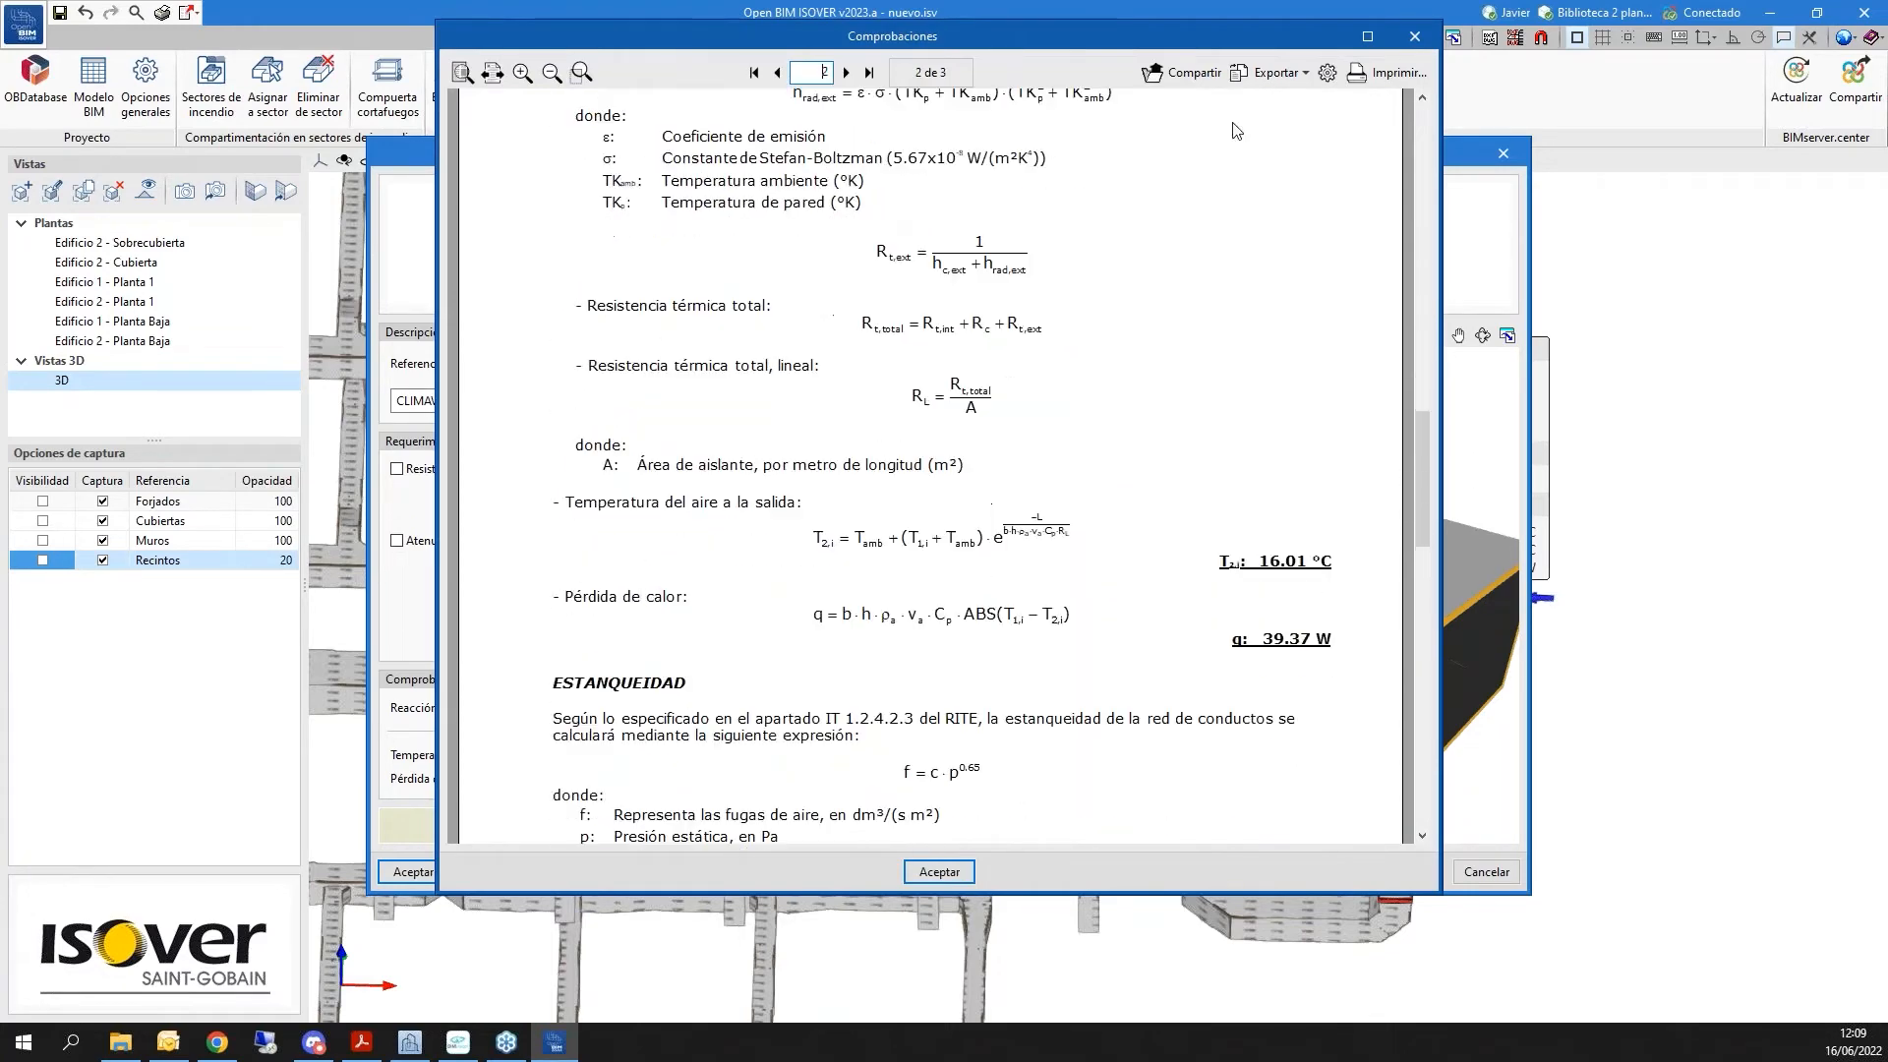
click(1414, 36)
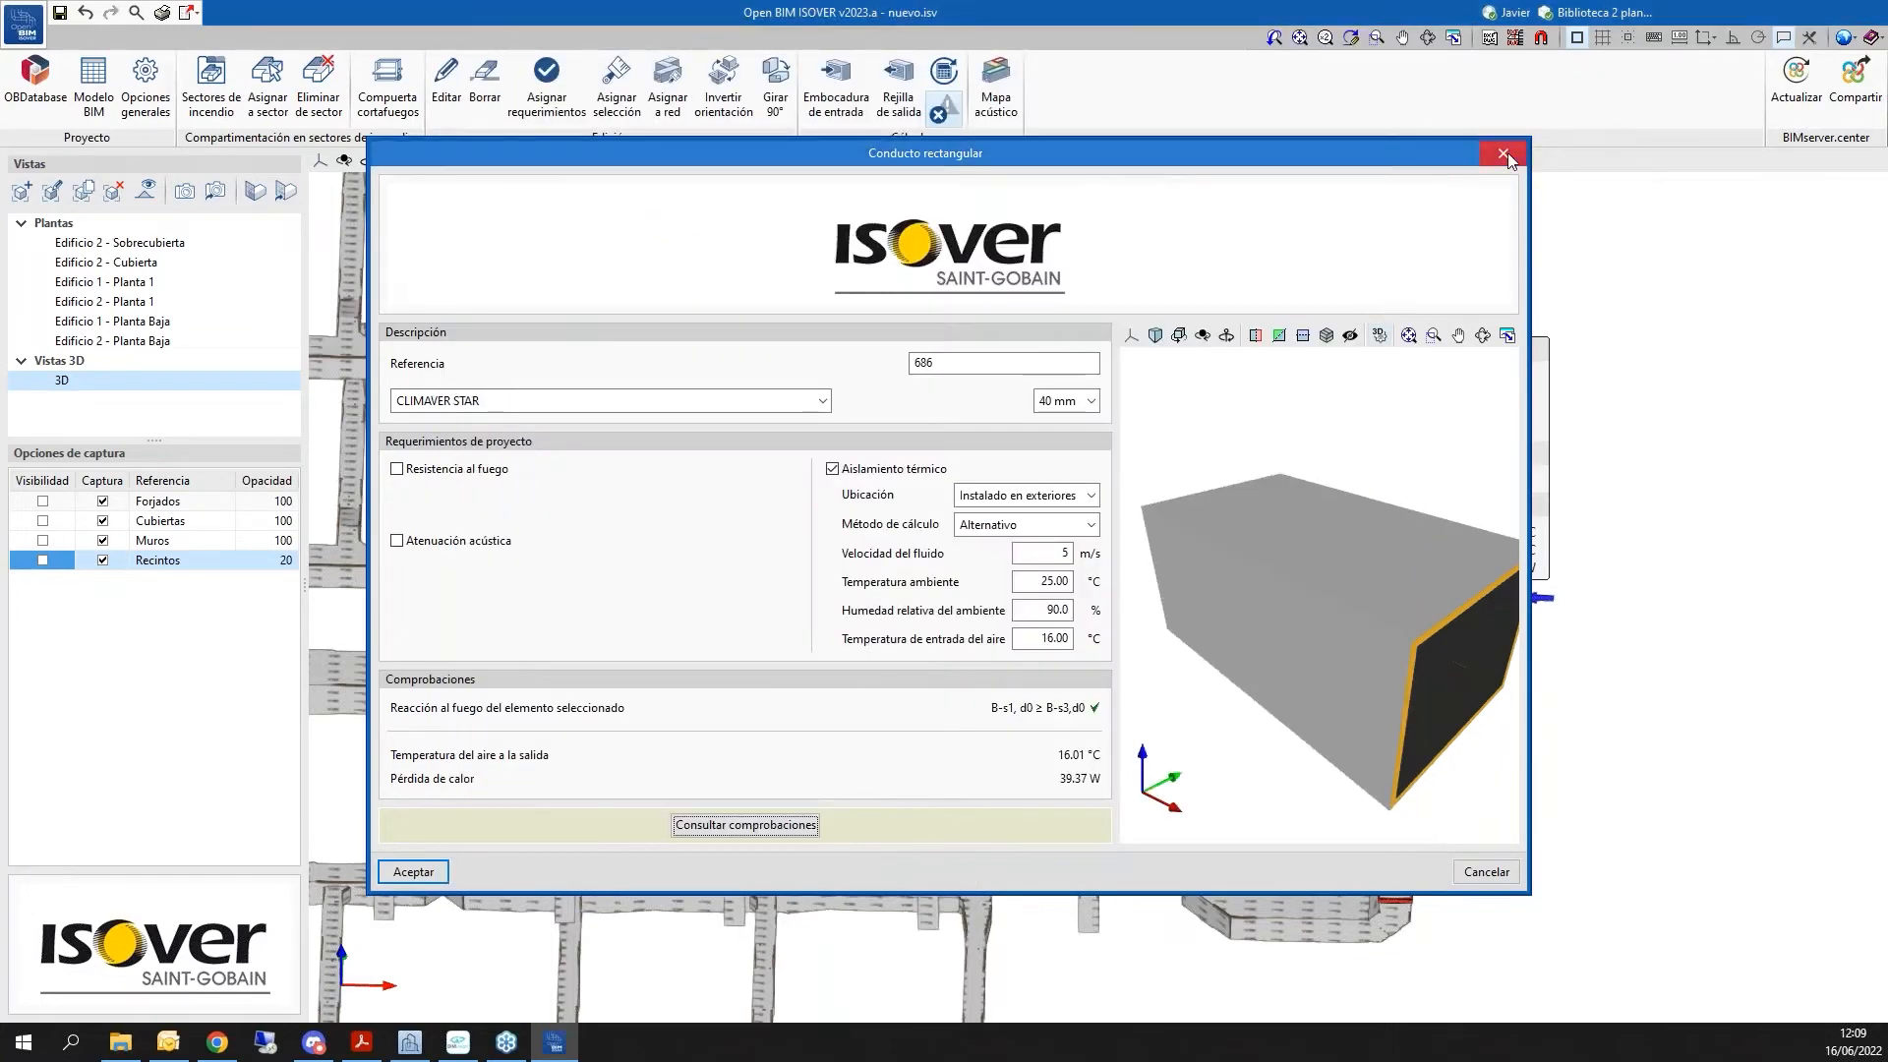
click(1487, 872)
Generate the project's Comprobaciones report and read the heat-loss percentage check on its final page
shift+middle_drag(1211, 790, 1397, 714)
scroll(1505, 710, down, 2)
scroll(875, 700, up, 1)
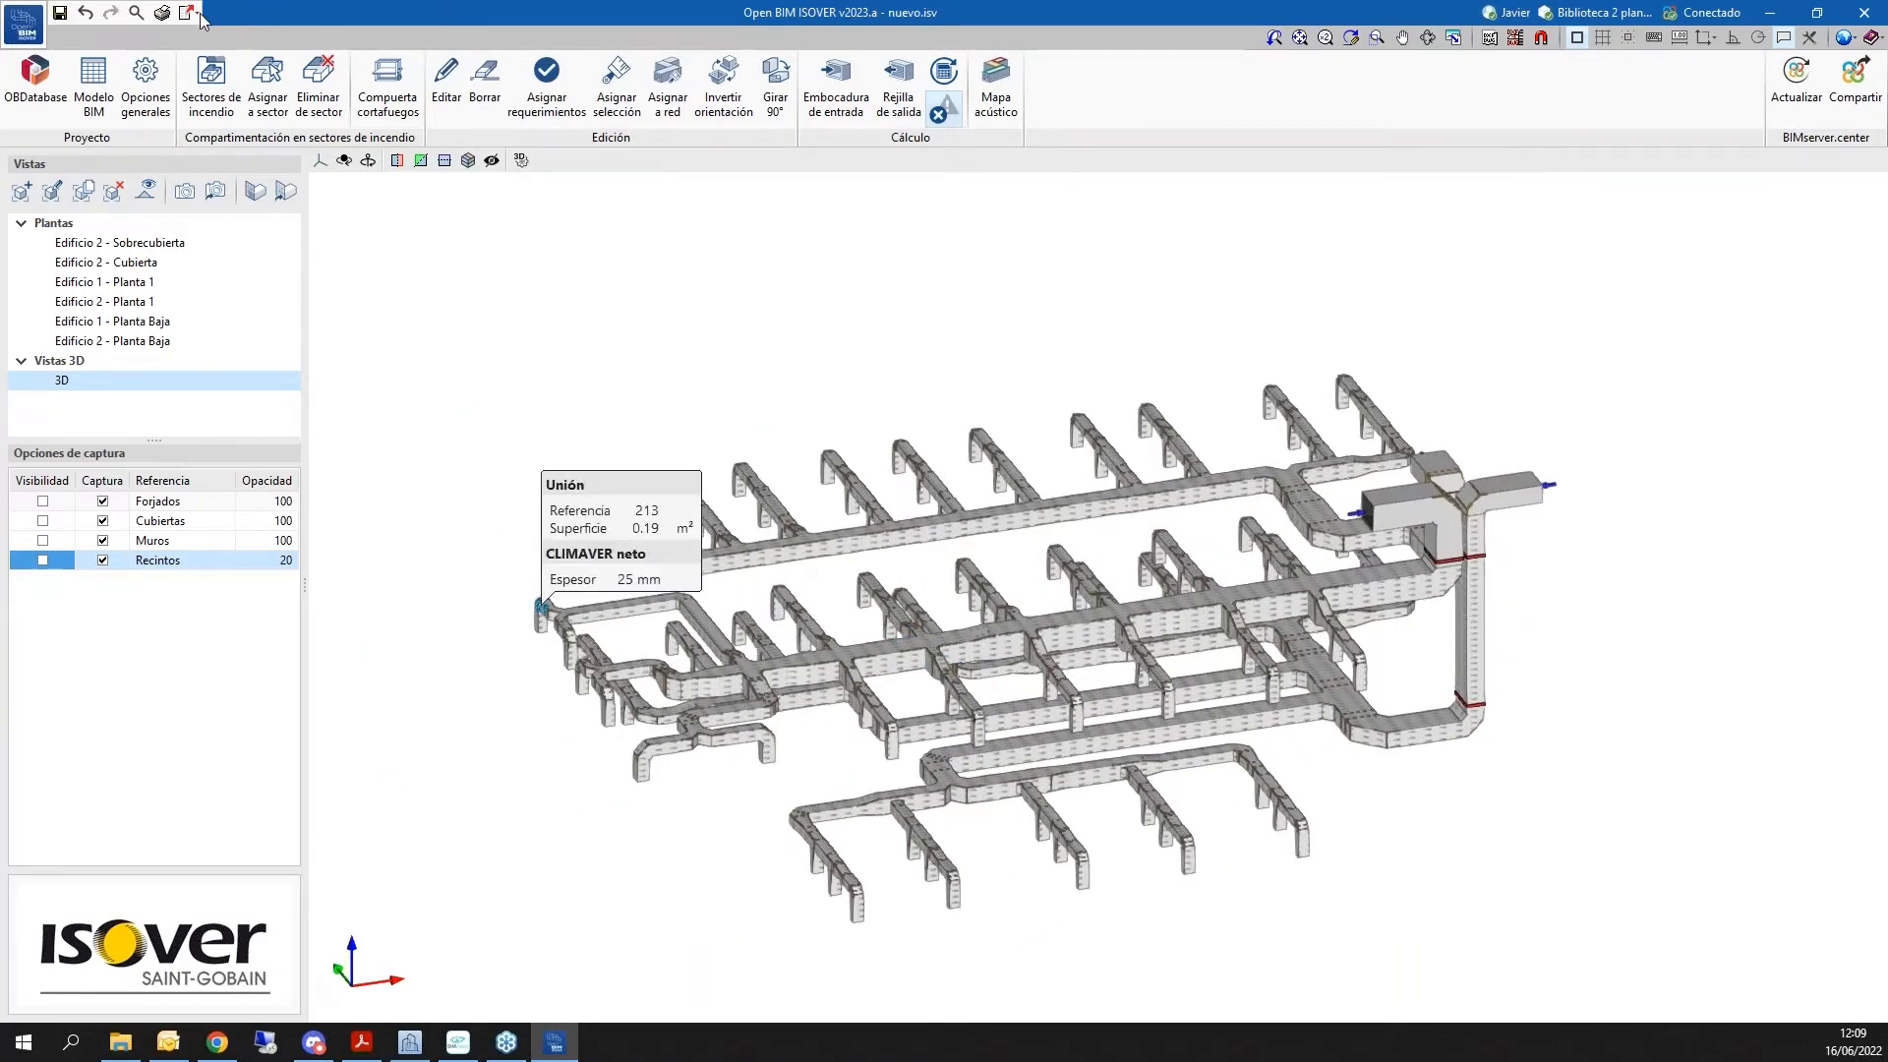
click(163, 12)
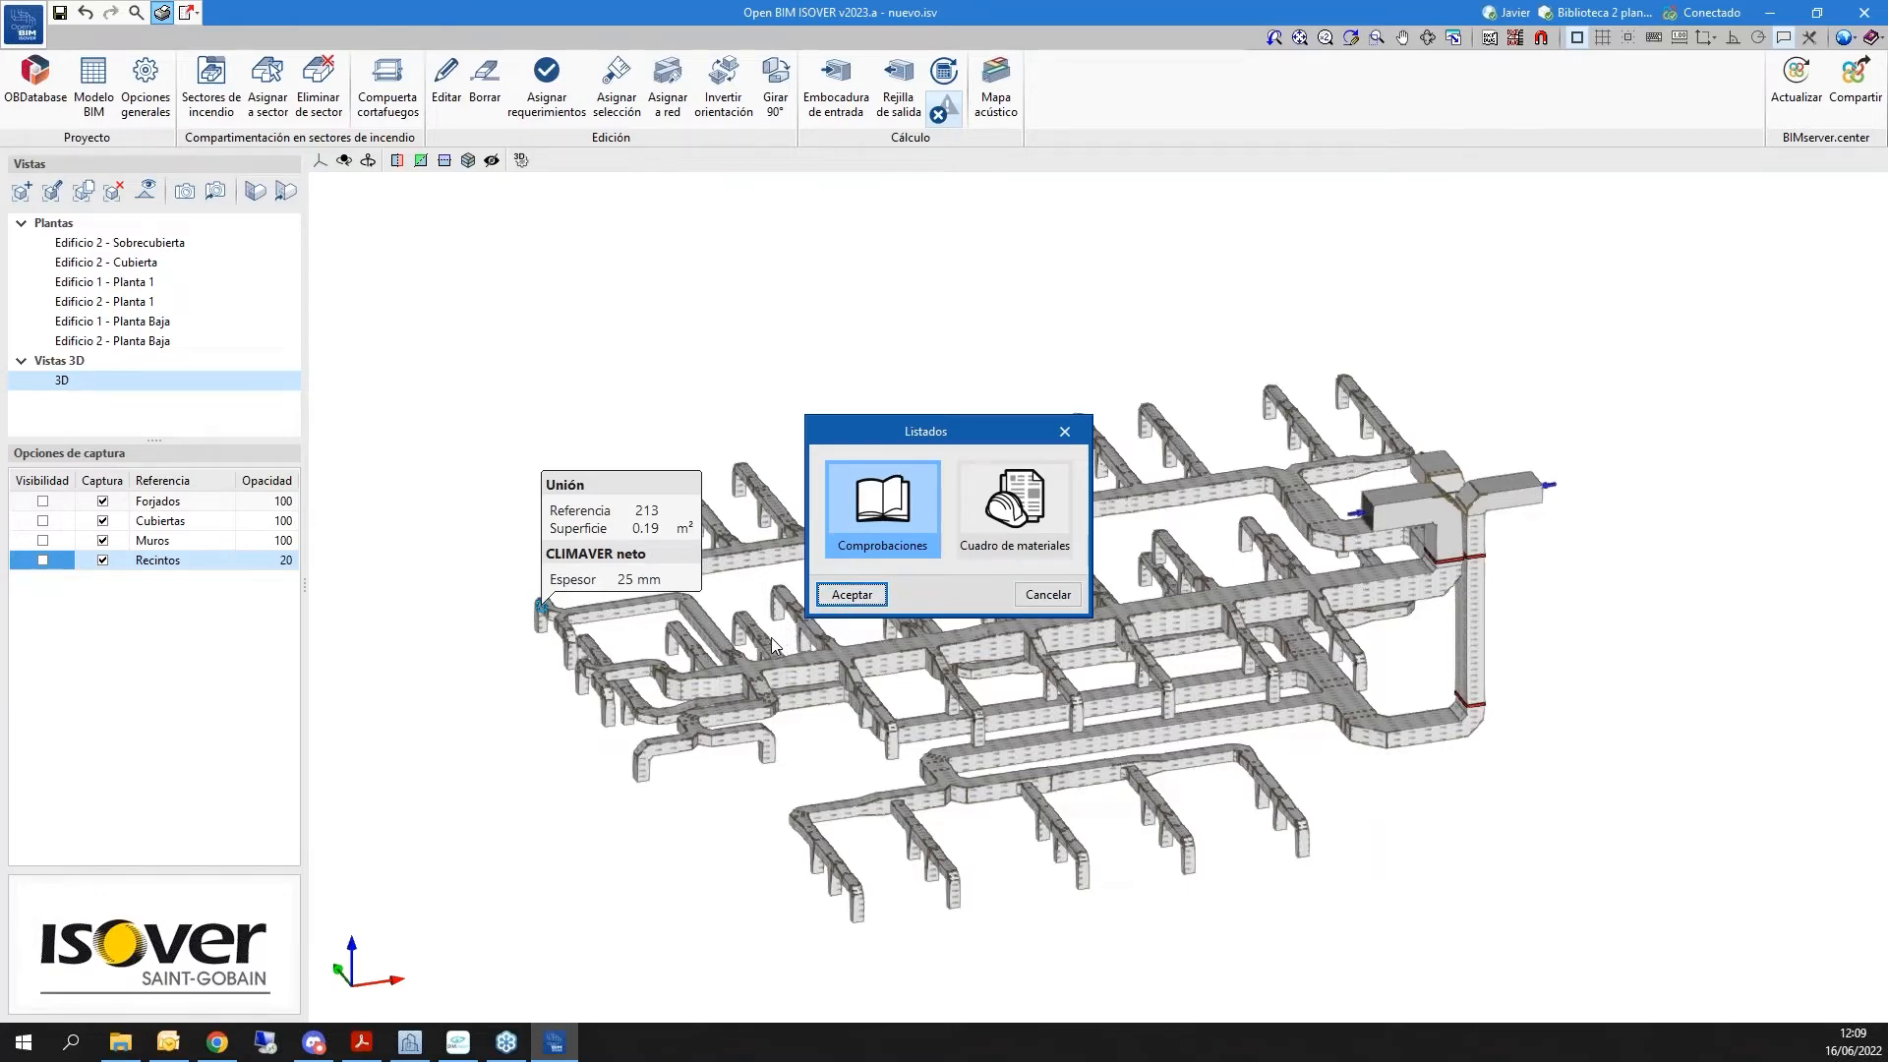
click(852, 595)
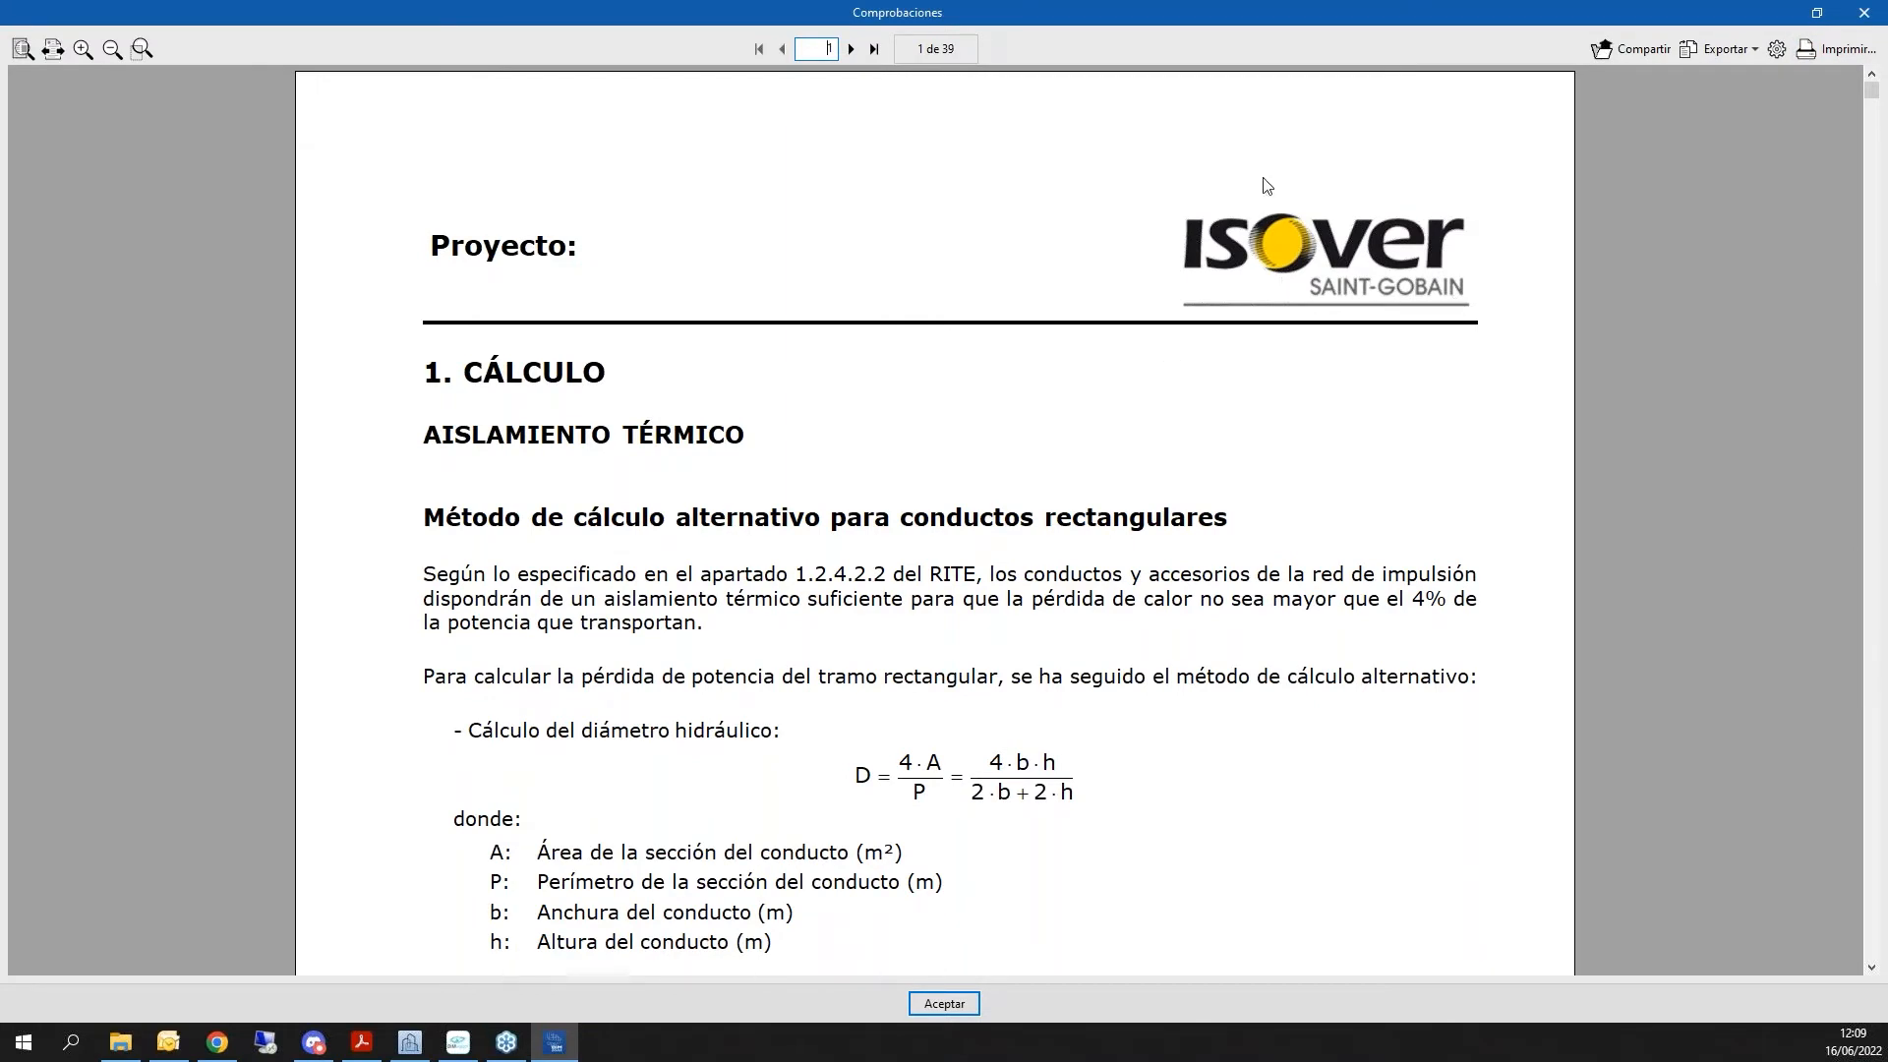
click(873, 48)
scroll(836, 476, up, 10)
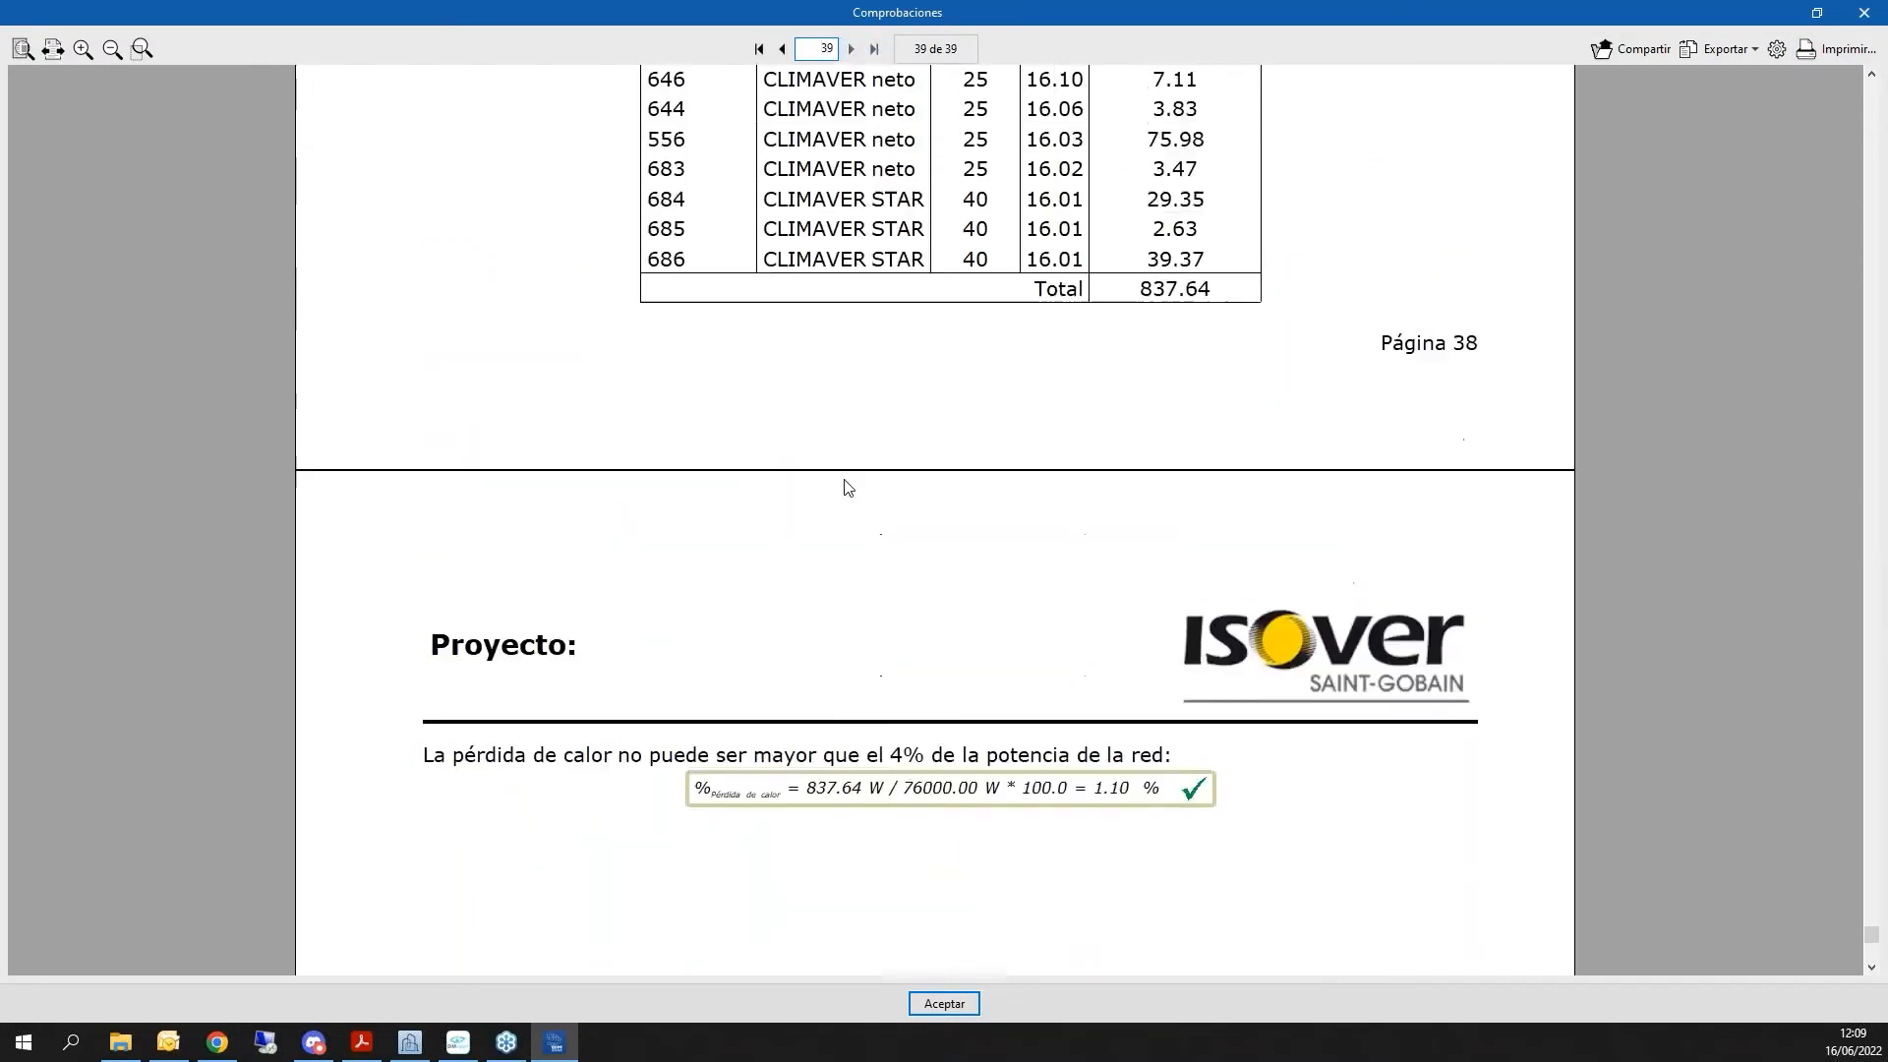
ctrl+scroll(1108, 689, down, 5)
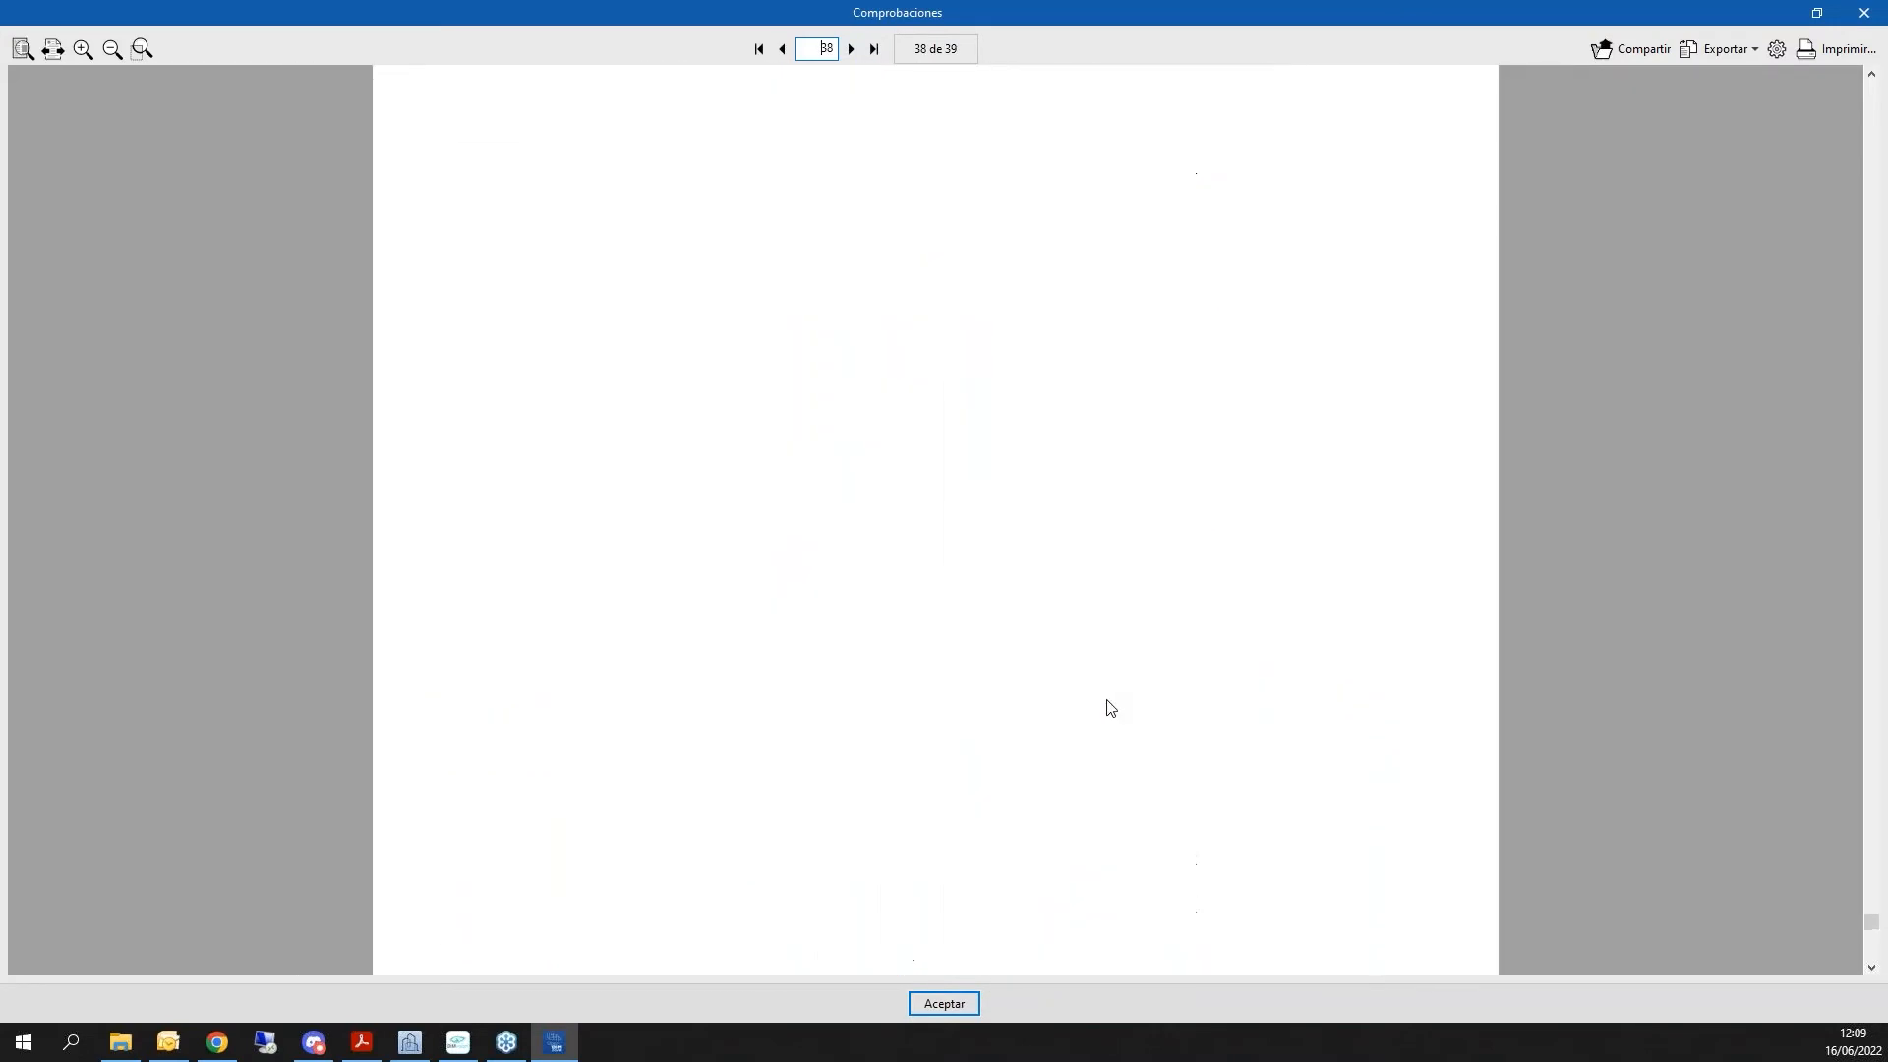
Examine the report's heat-loss tables and 4% limit checks for networks Clima 1 and Clima 2, then close the report and the Listados dialog
scroll(1094, 653, up, 10)
scroll(1051, 623, up, 14)
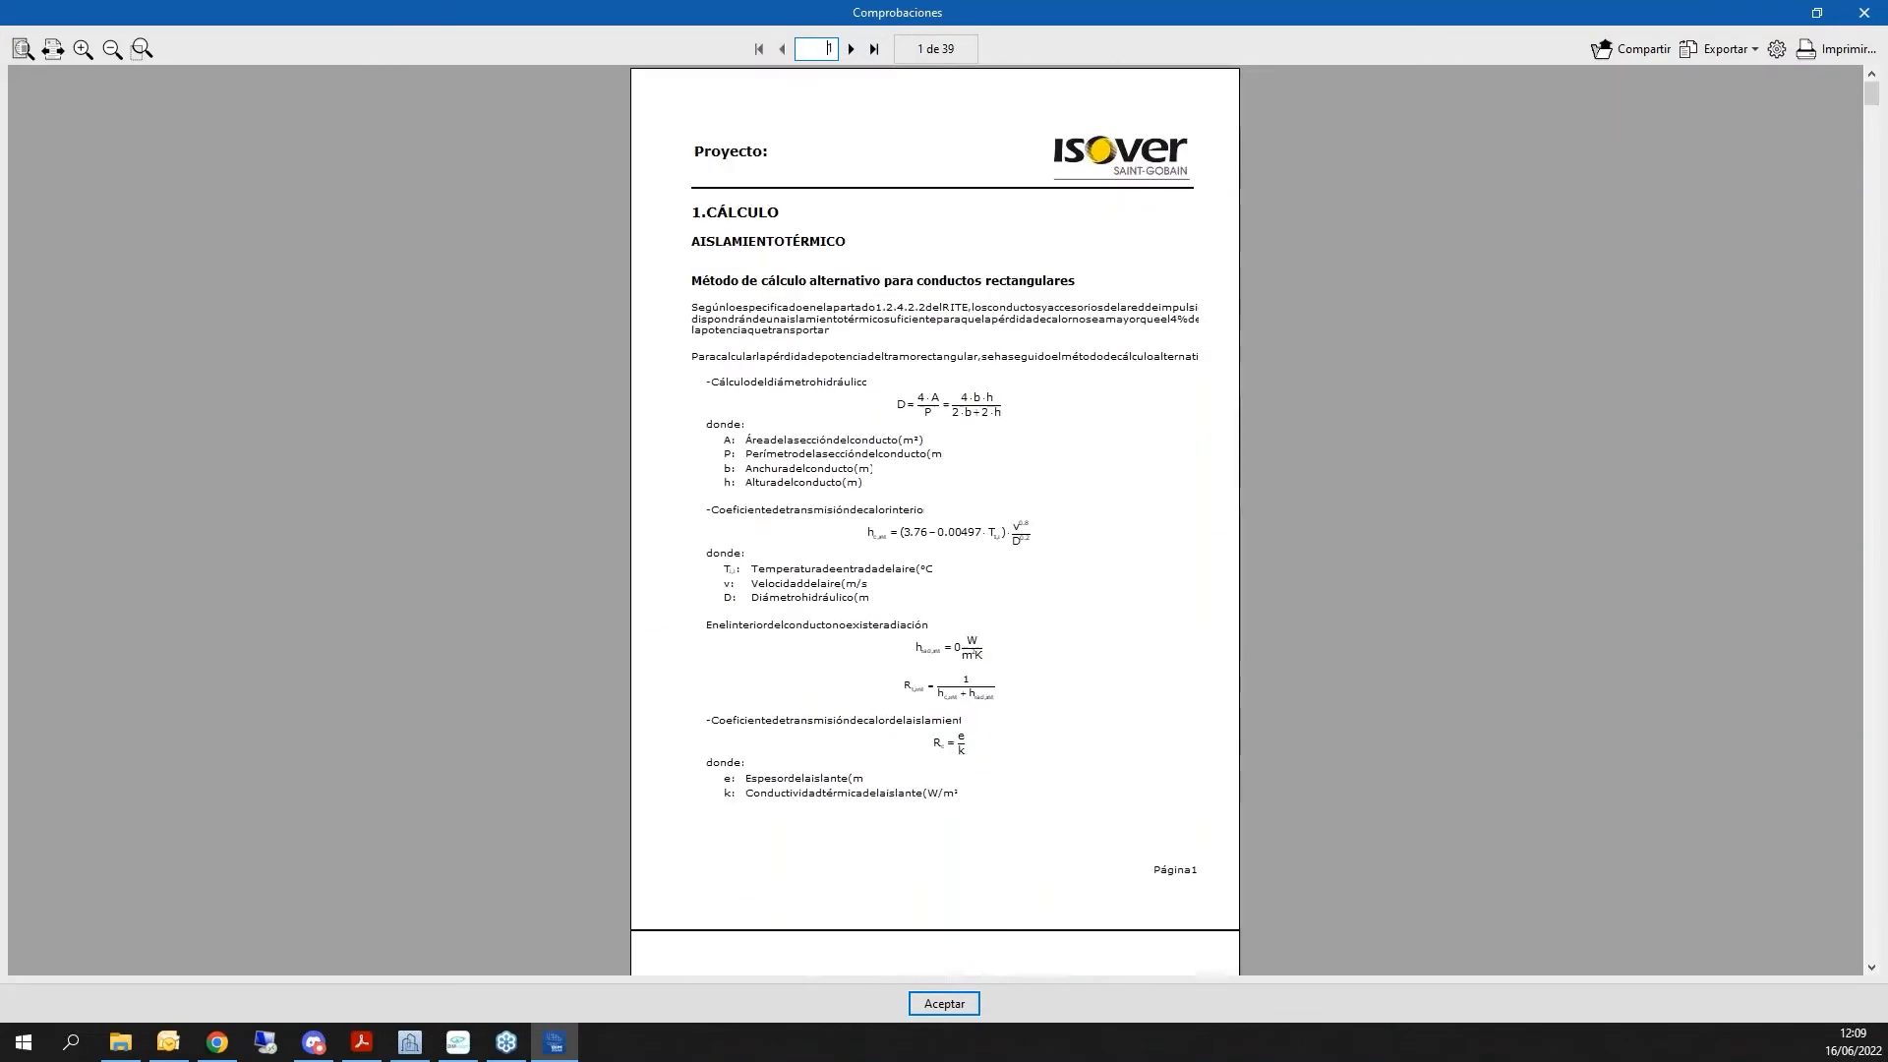
scroll(934, 521, down, 6)
drag(1871, 98, 1879, 731)
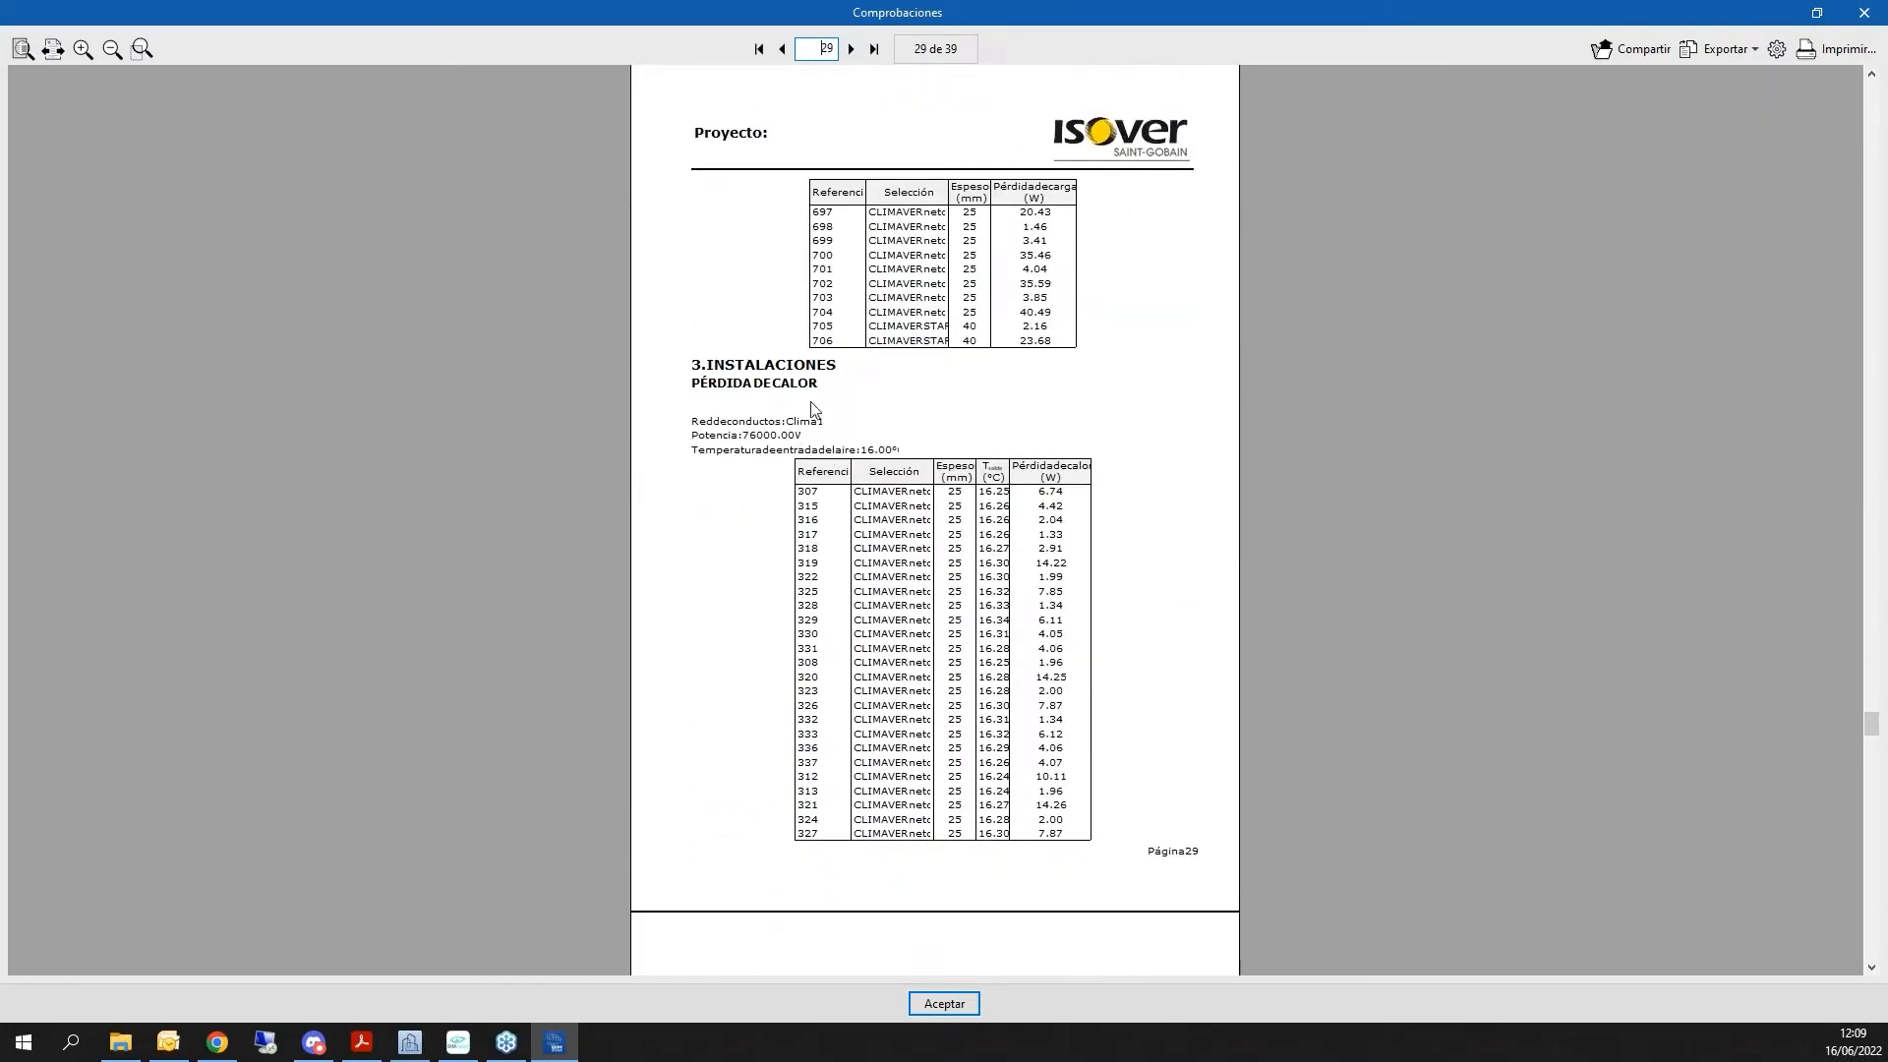
scroll(818, 444, down, 1)
scroll(818, 455, down, 10)
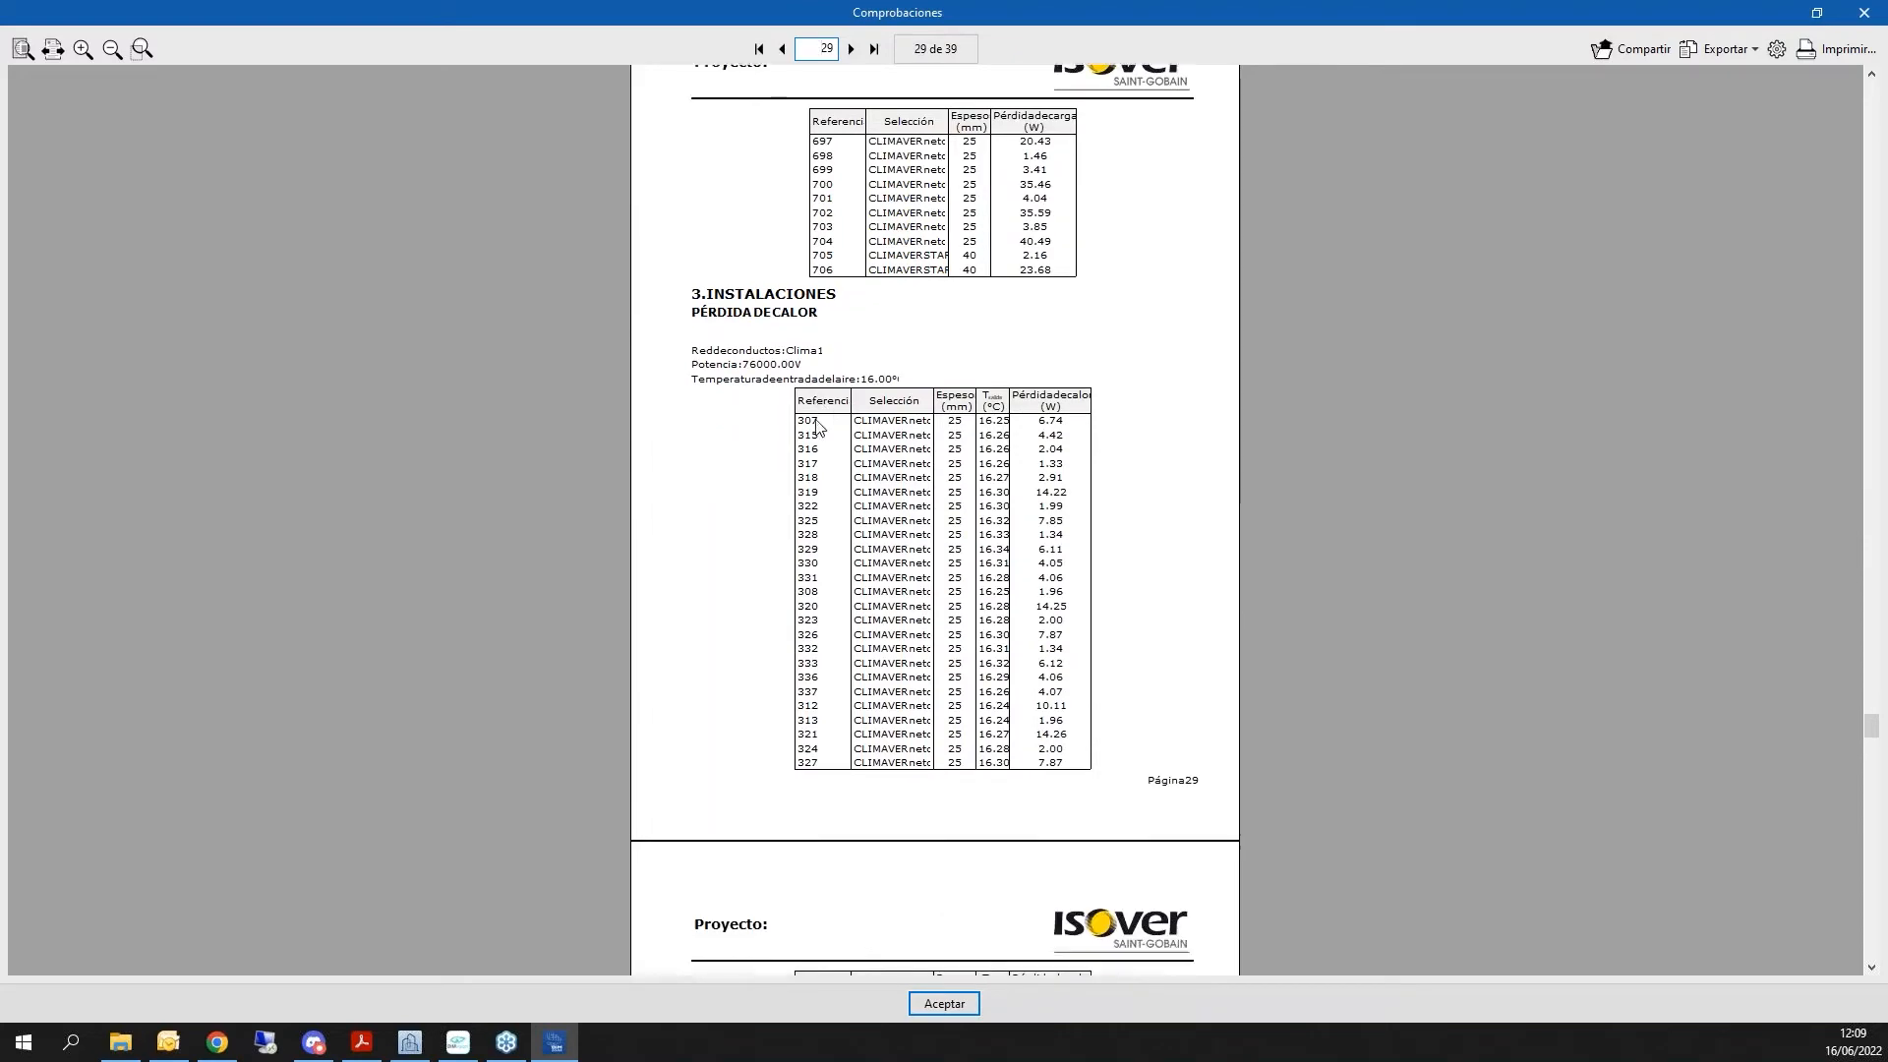
scroll(927, 391, down, 20)
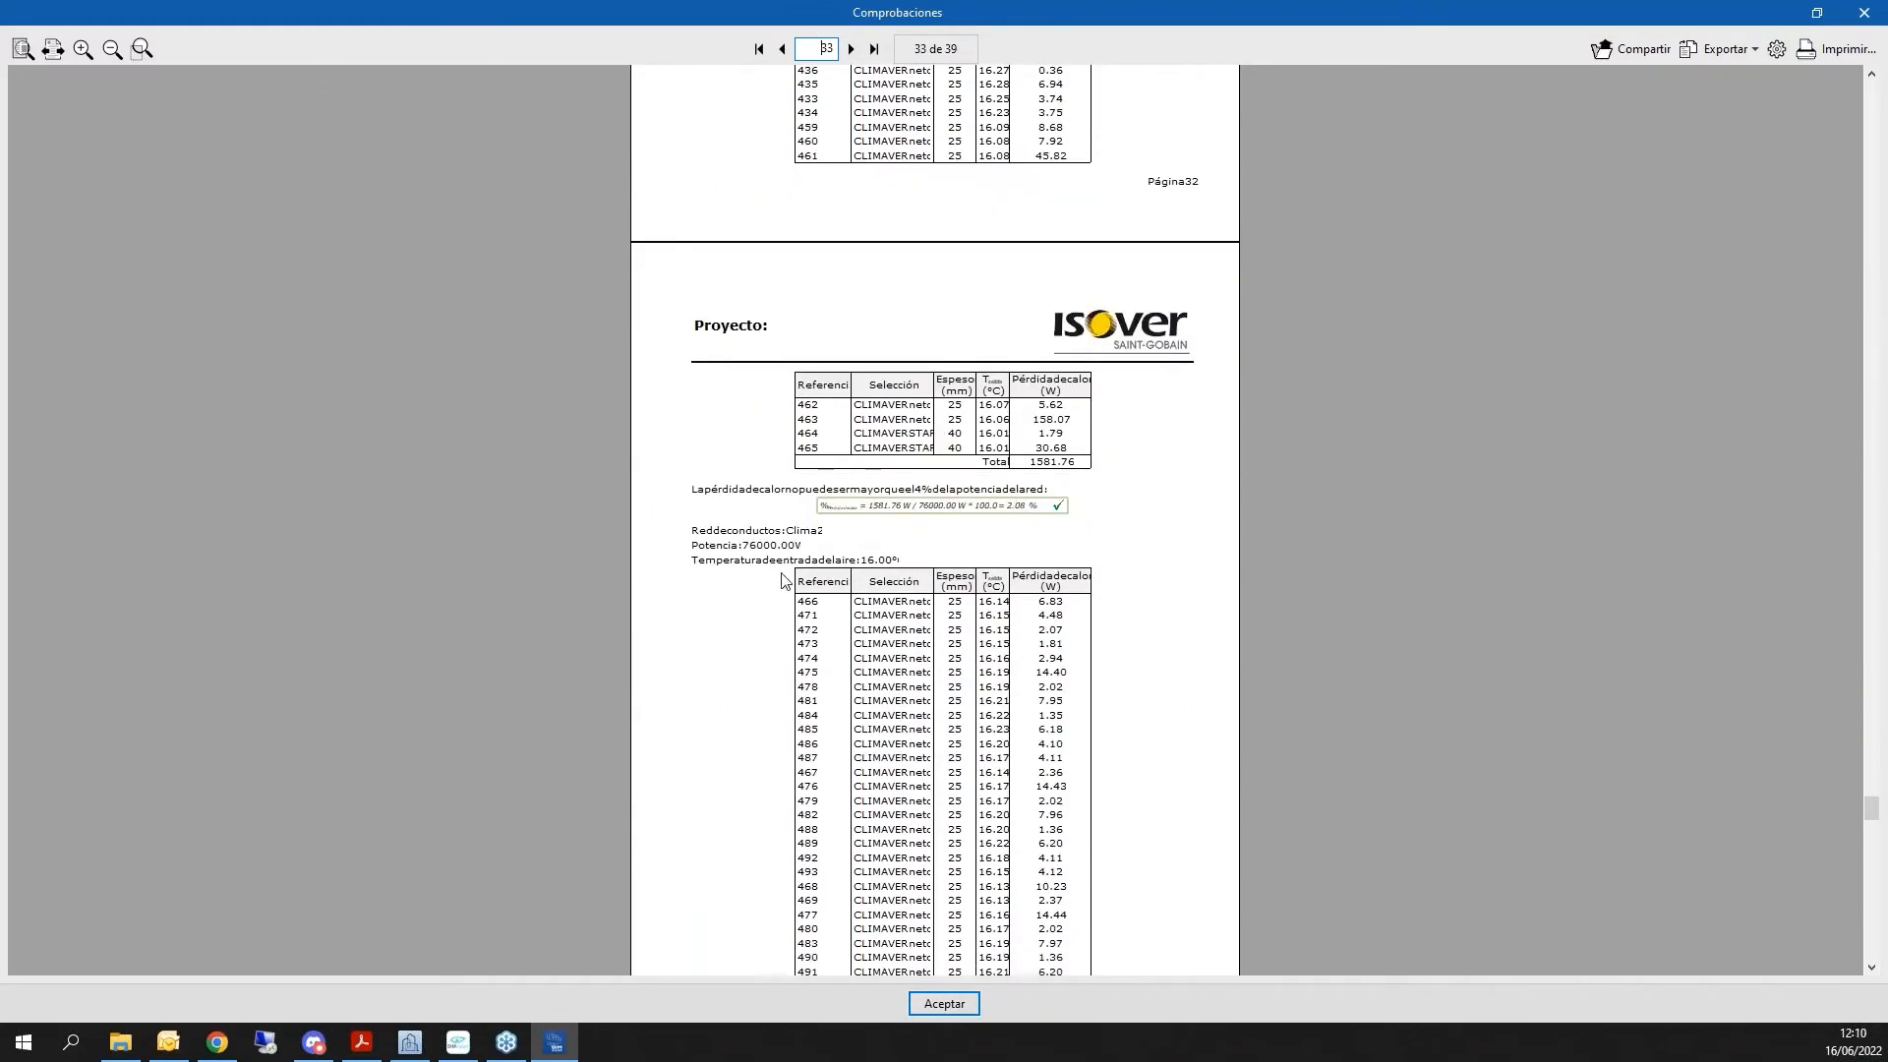
ctrl+scroll(887, 548, up, 2)
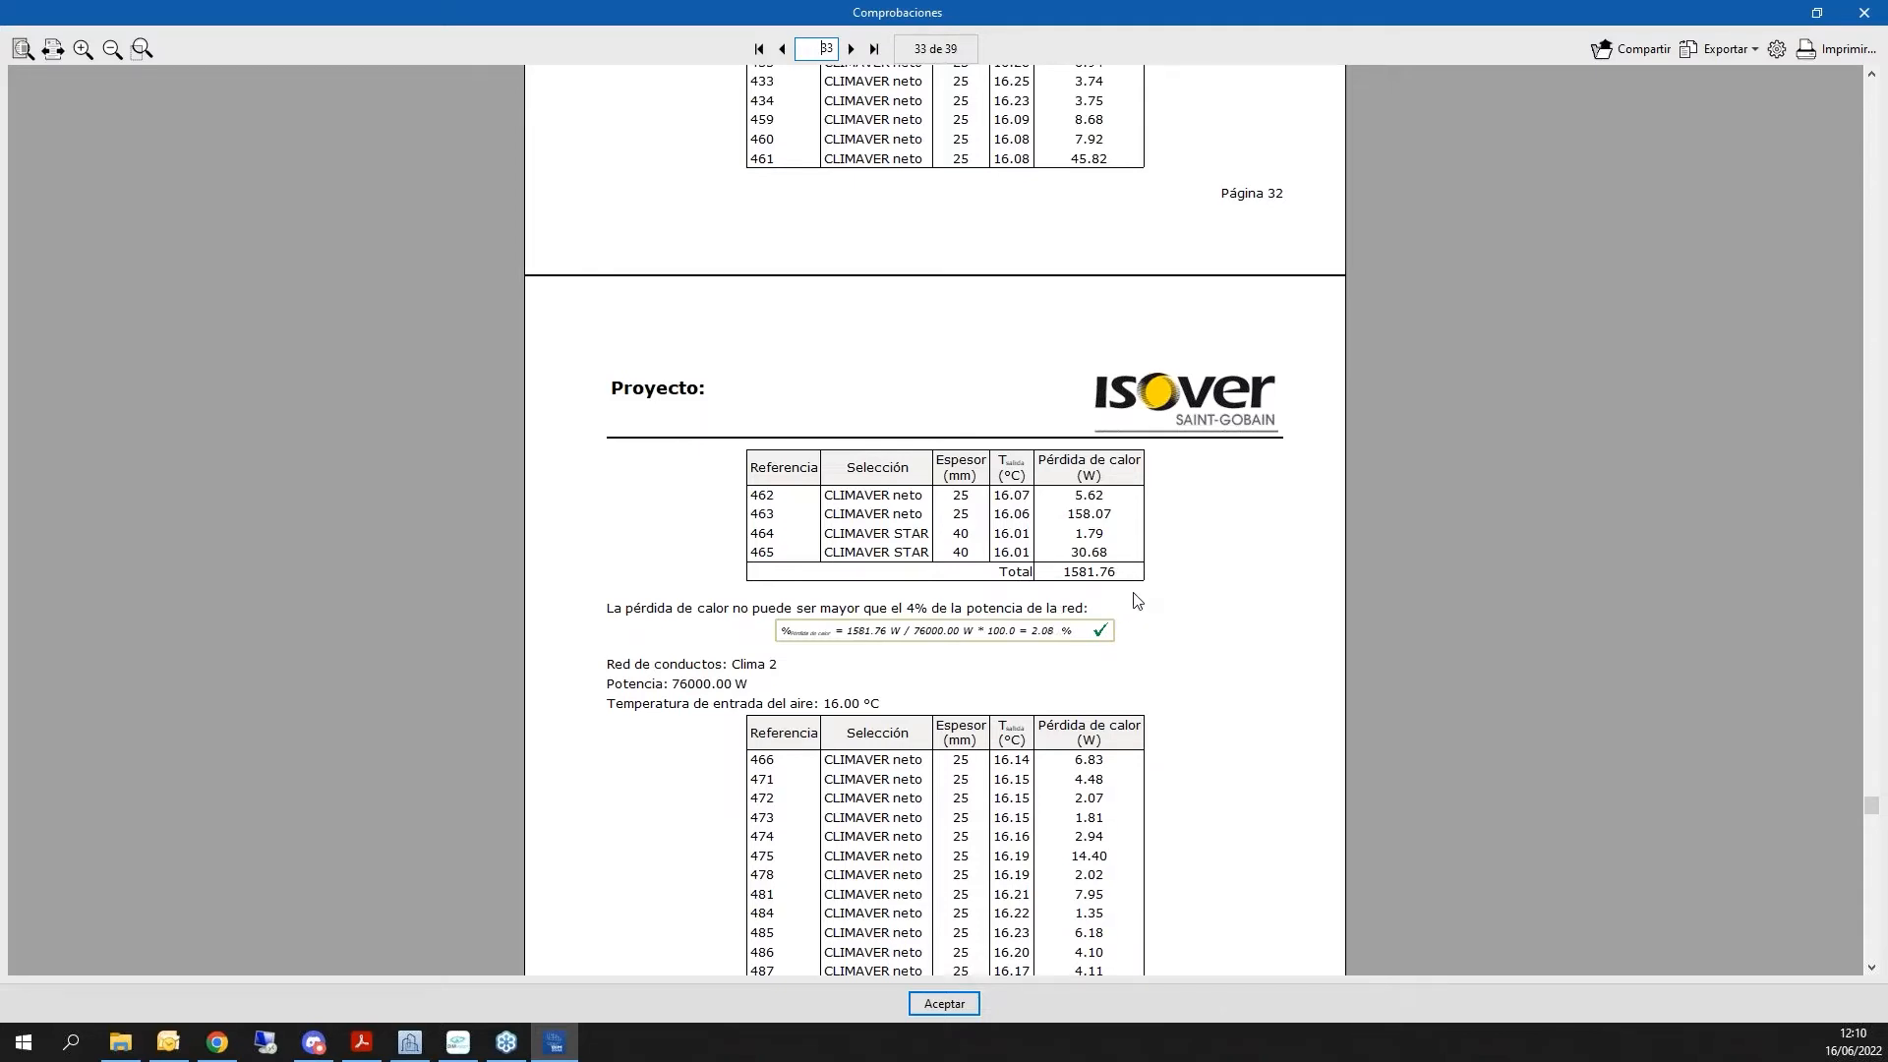
scroll(1005, 654, down, 10)
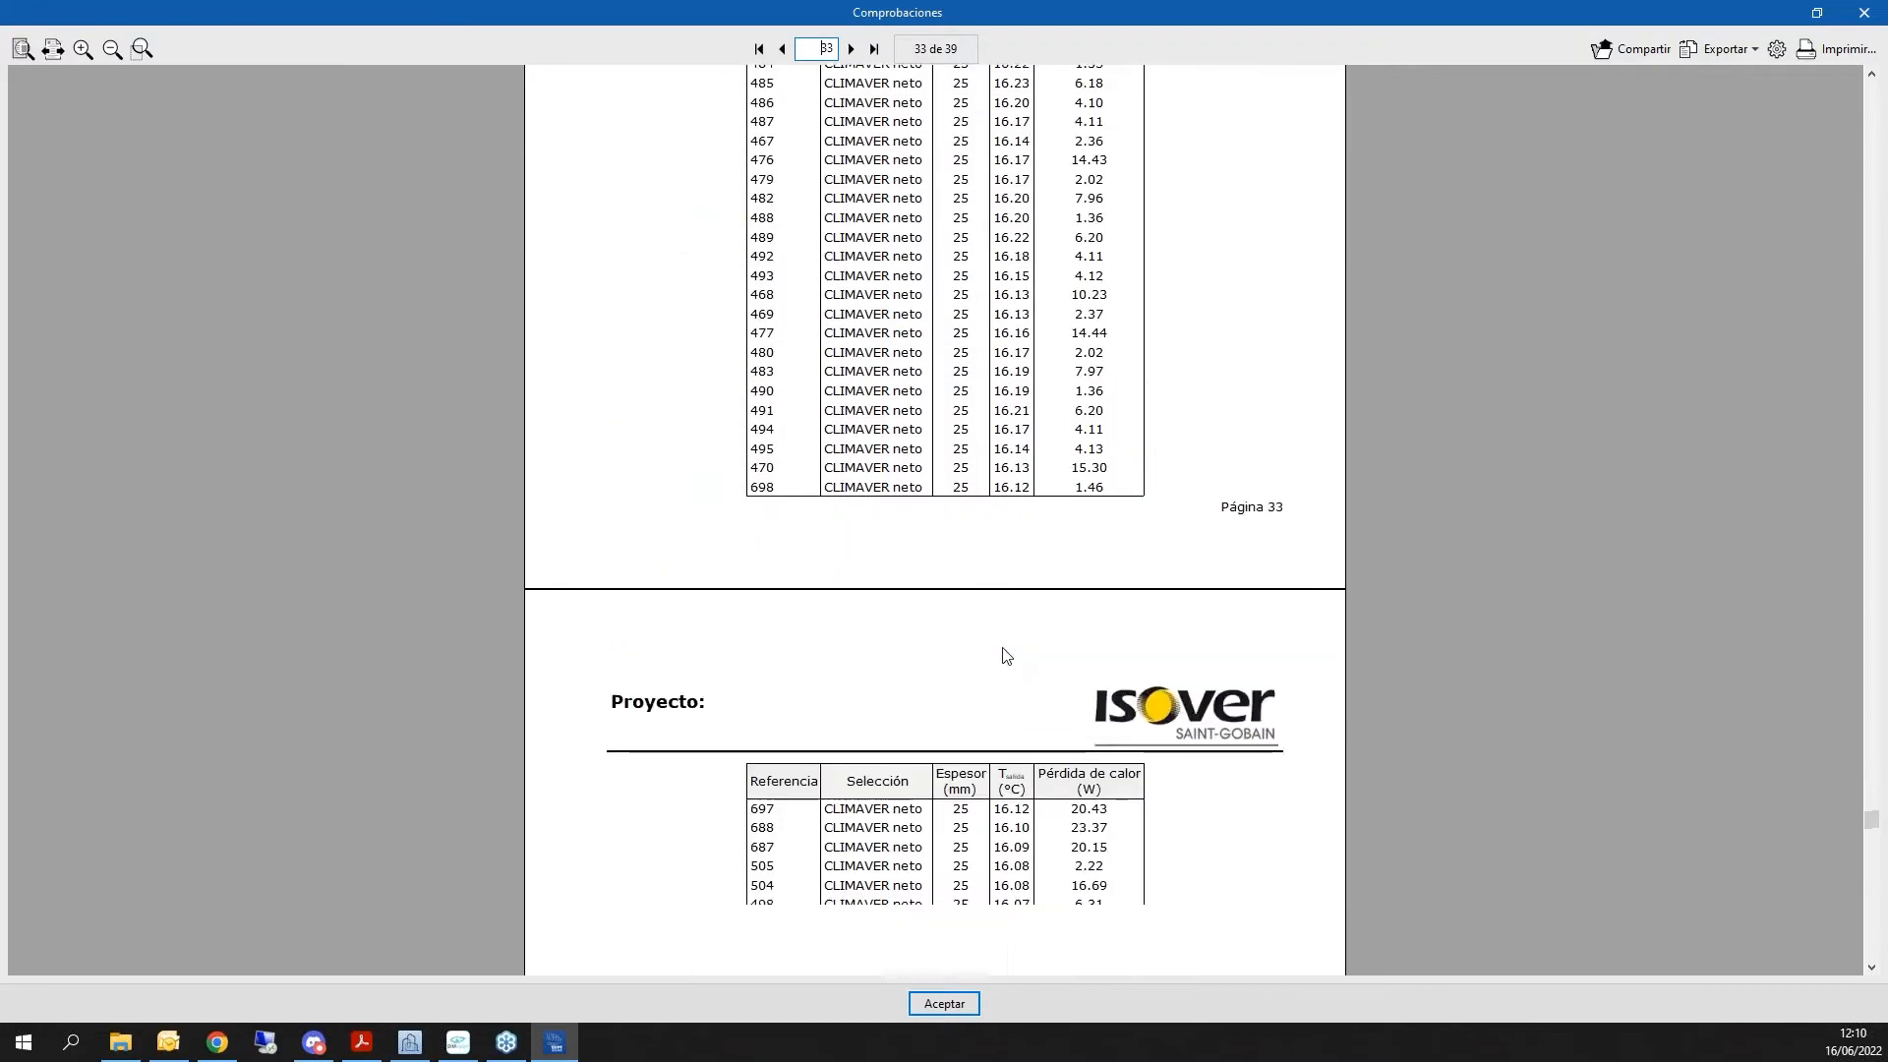
scroll(1005, 654, down, 14)
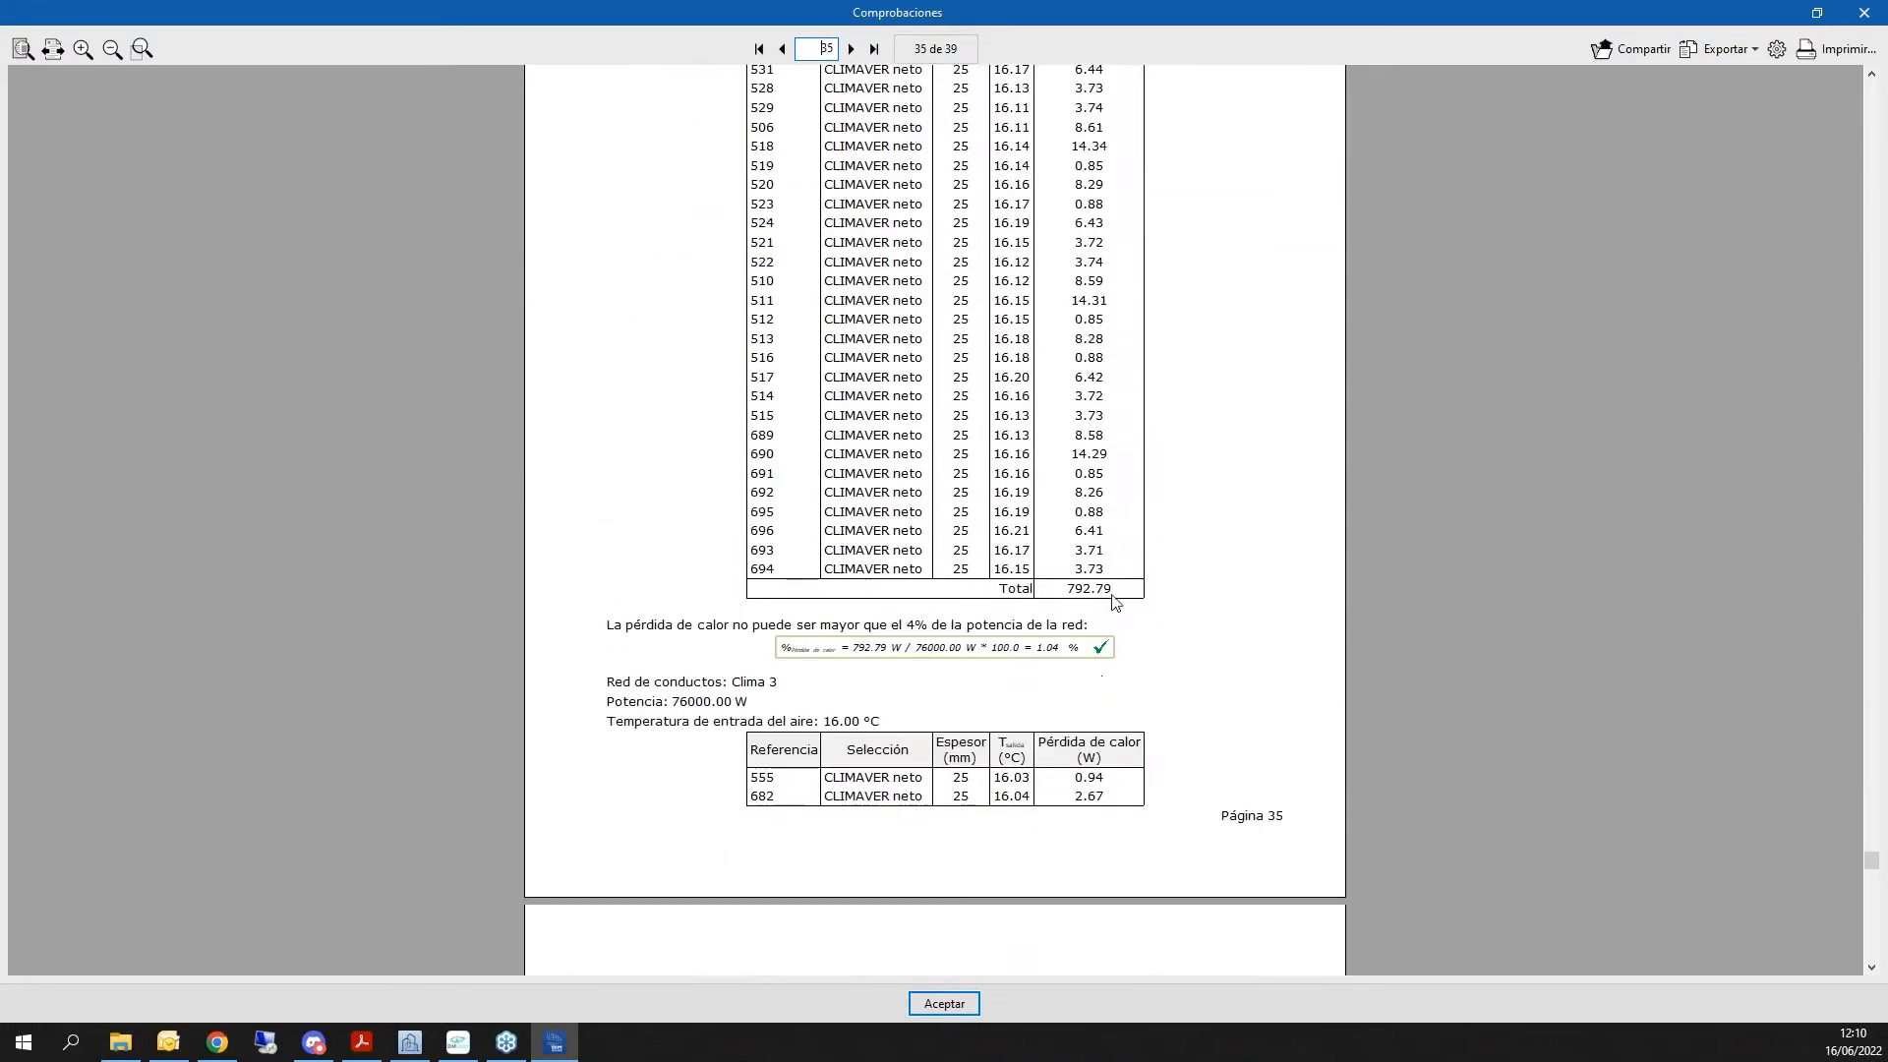
click(1863, 12)
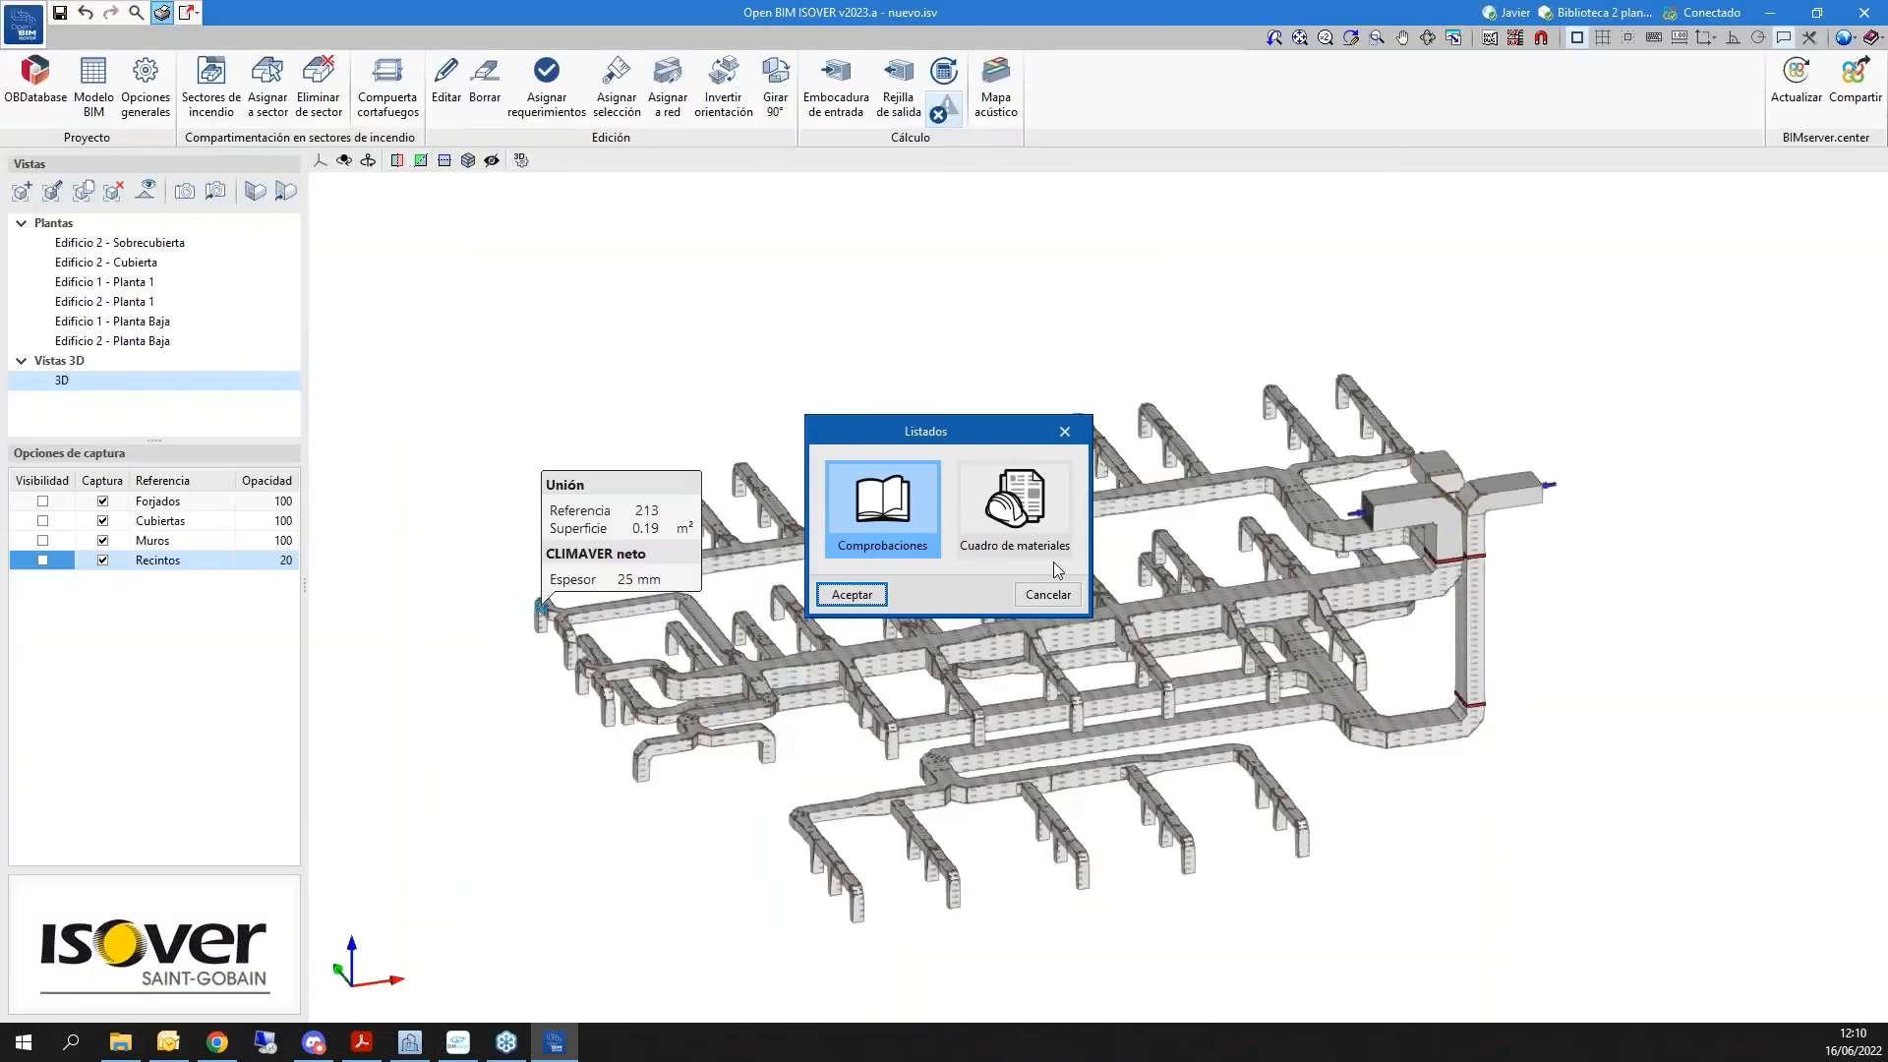
click(1049, 598)
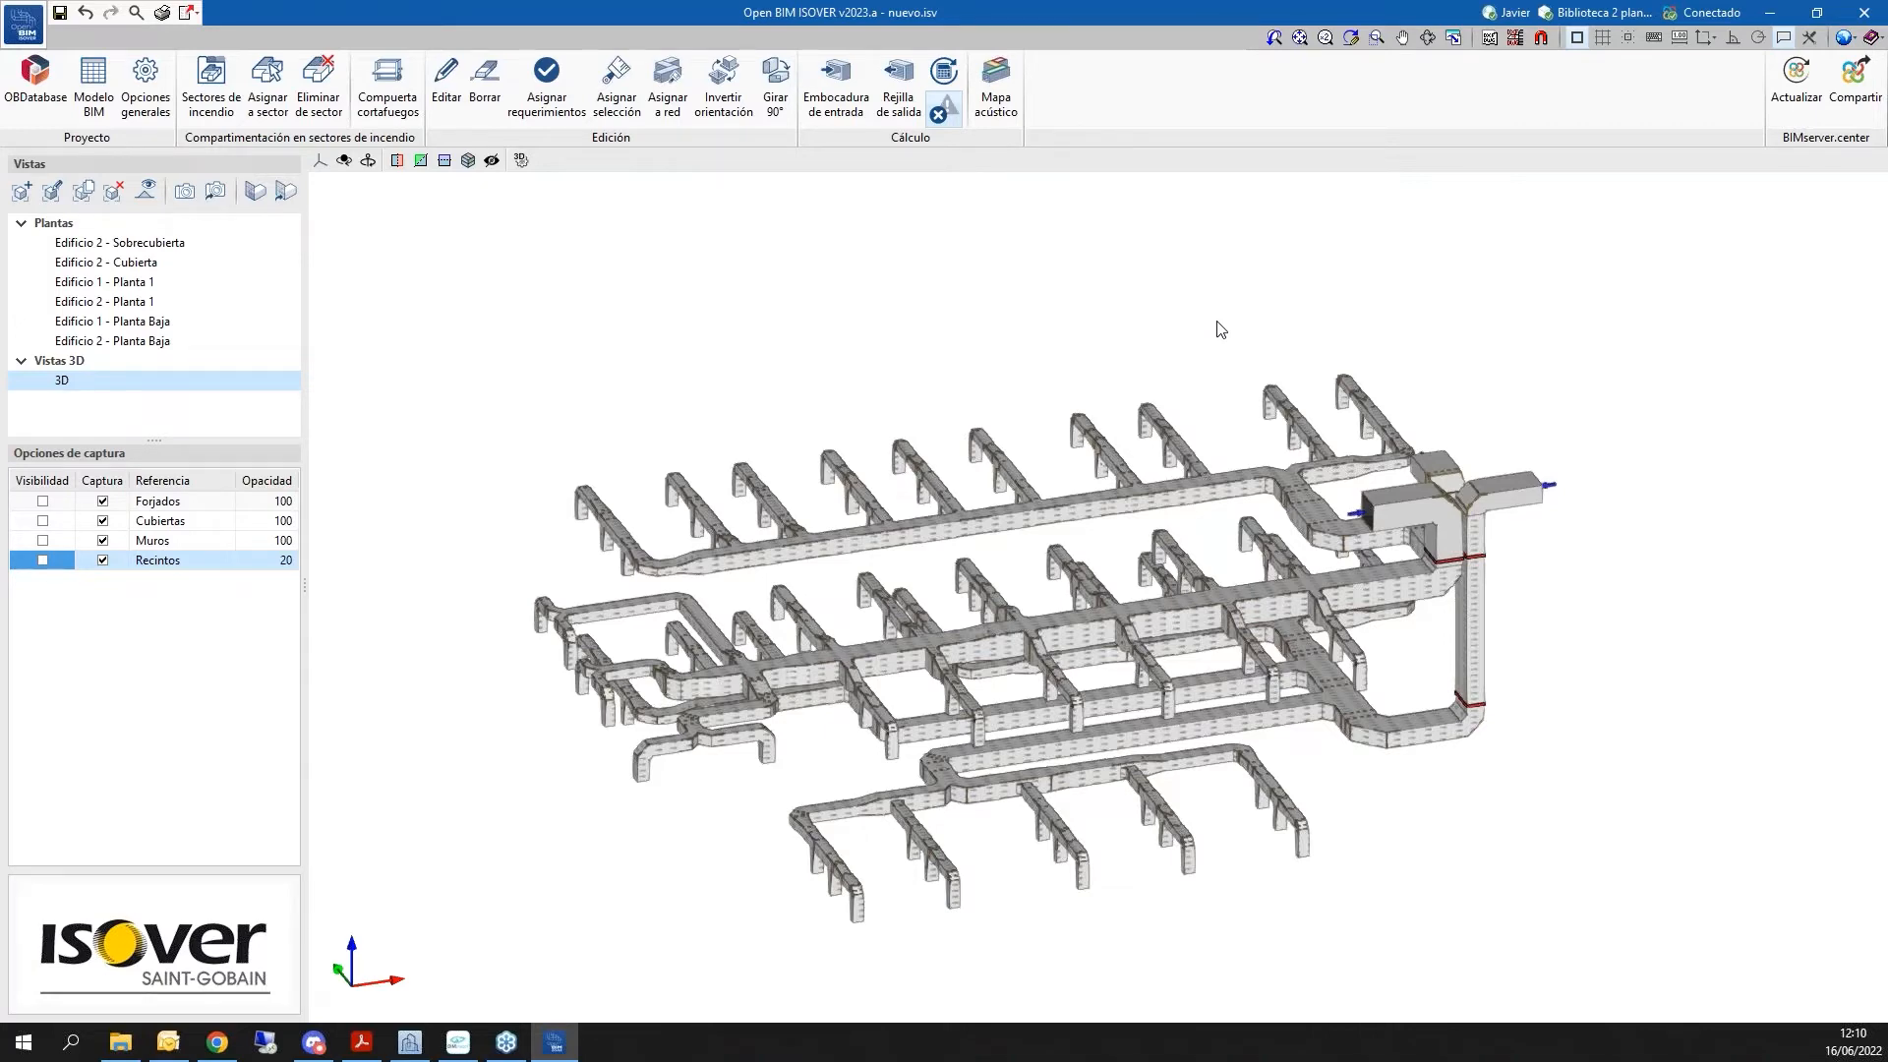
Open the data of inlet Clima 1 and enable its acoustic attenuation (Atenuación acústica)
scroll(1600, 453, up, 2)
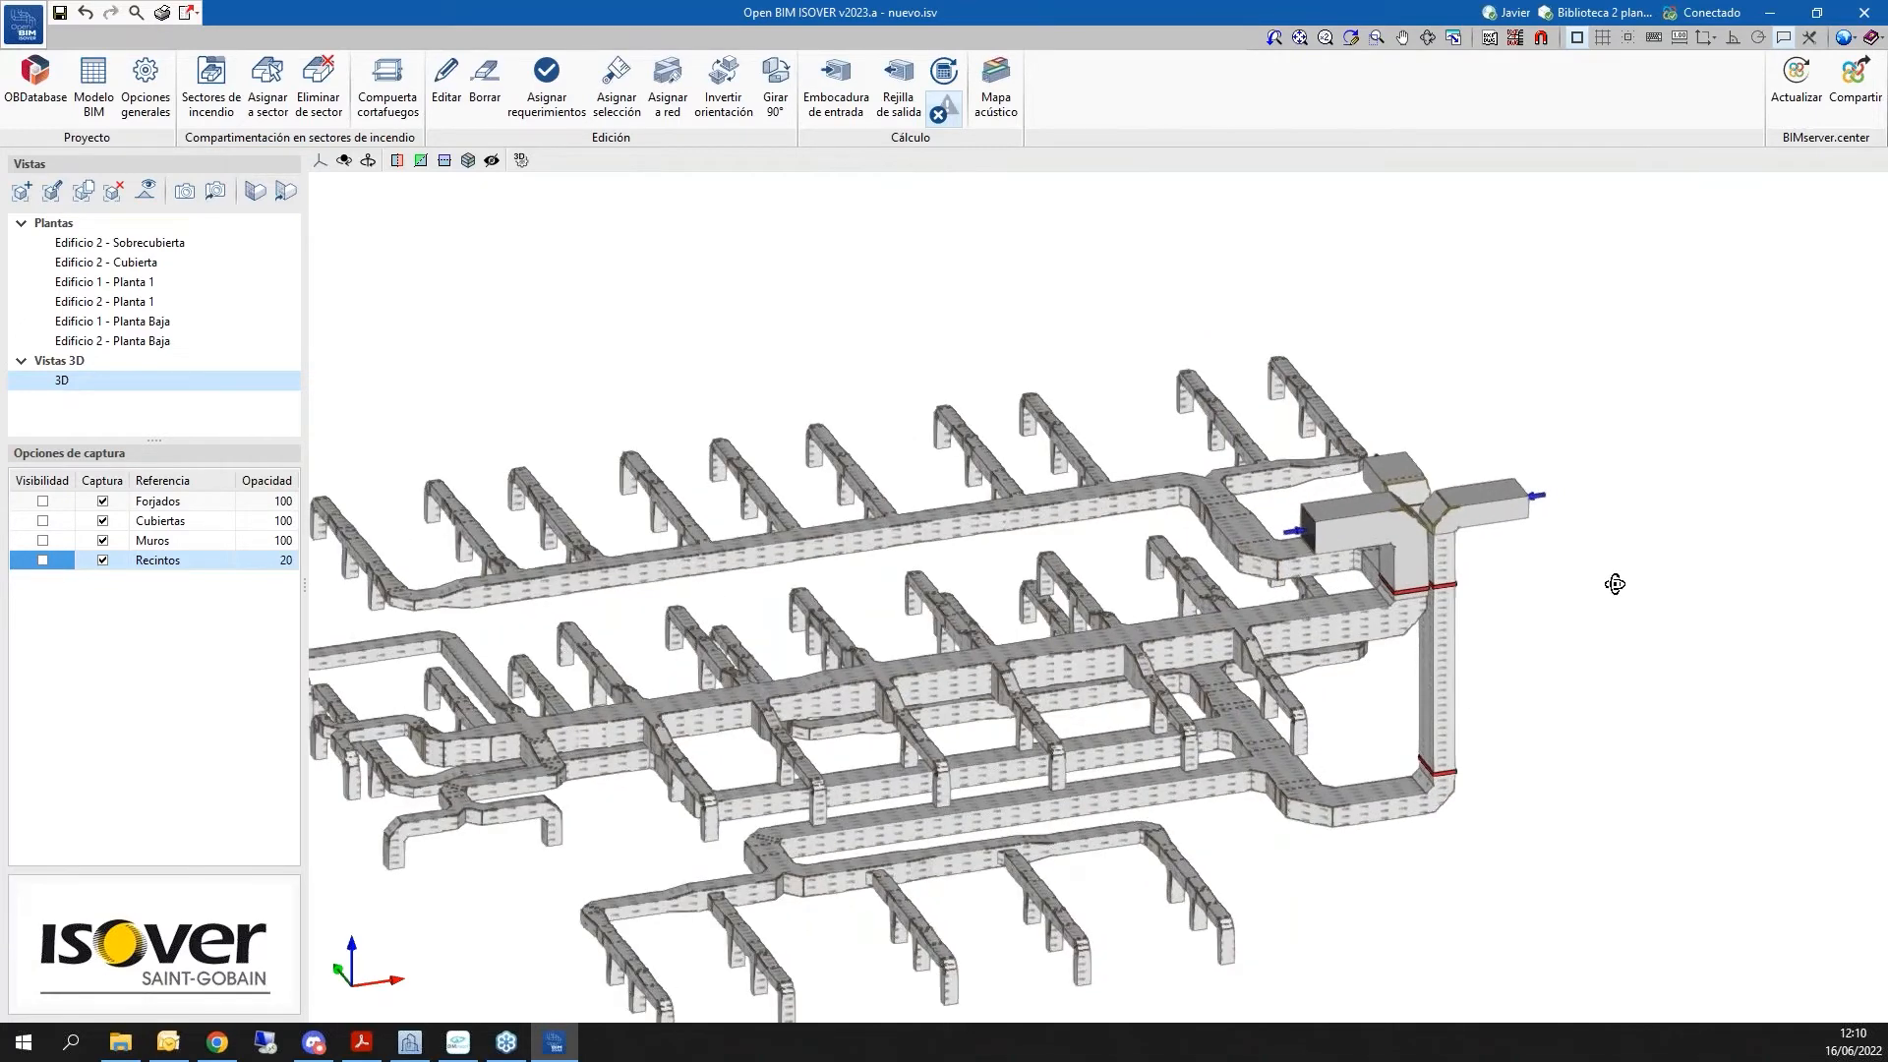
middle_drag(1615, 584, 1306, 588)
scroll(1307, 609, down, 3)
scroll(1308, 751, up, 3)
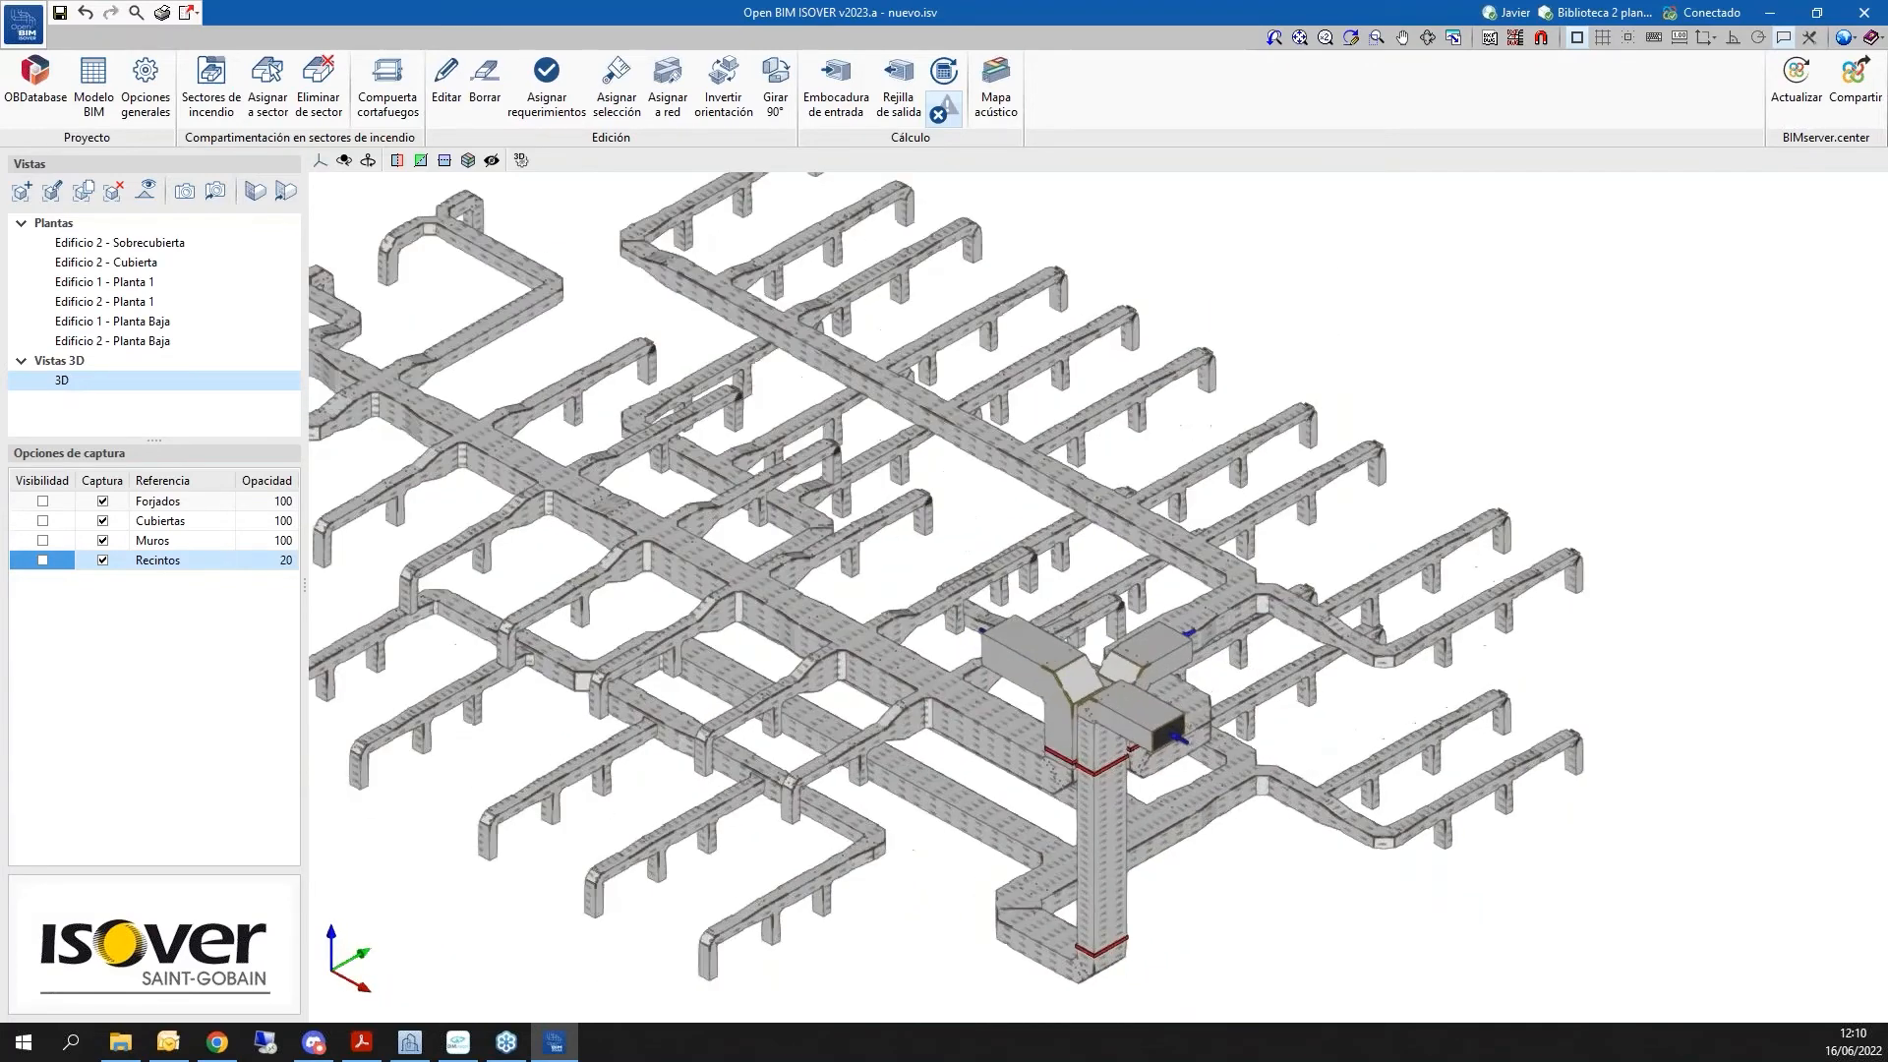
scroll(1208, 760, up, 2)
click(1170, 741)
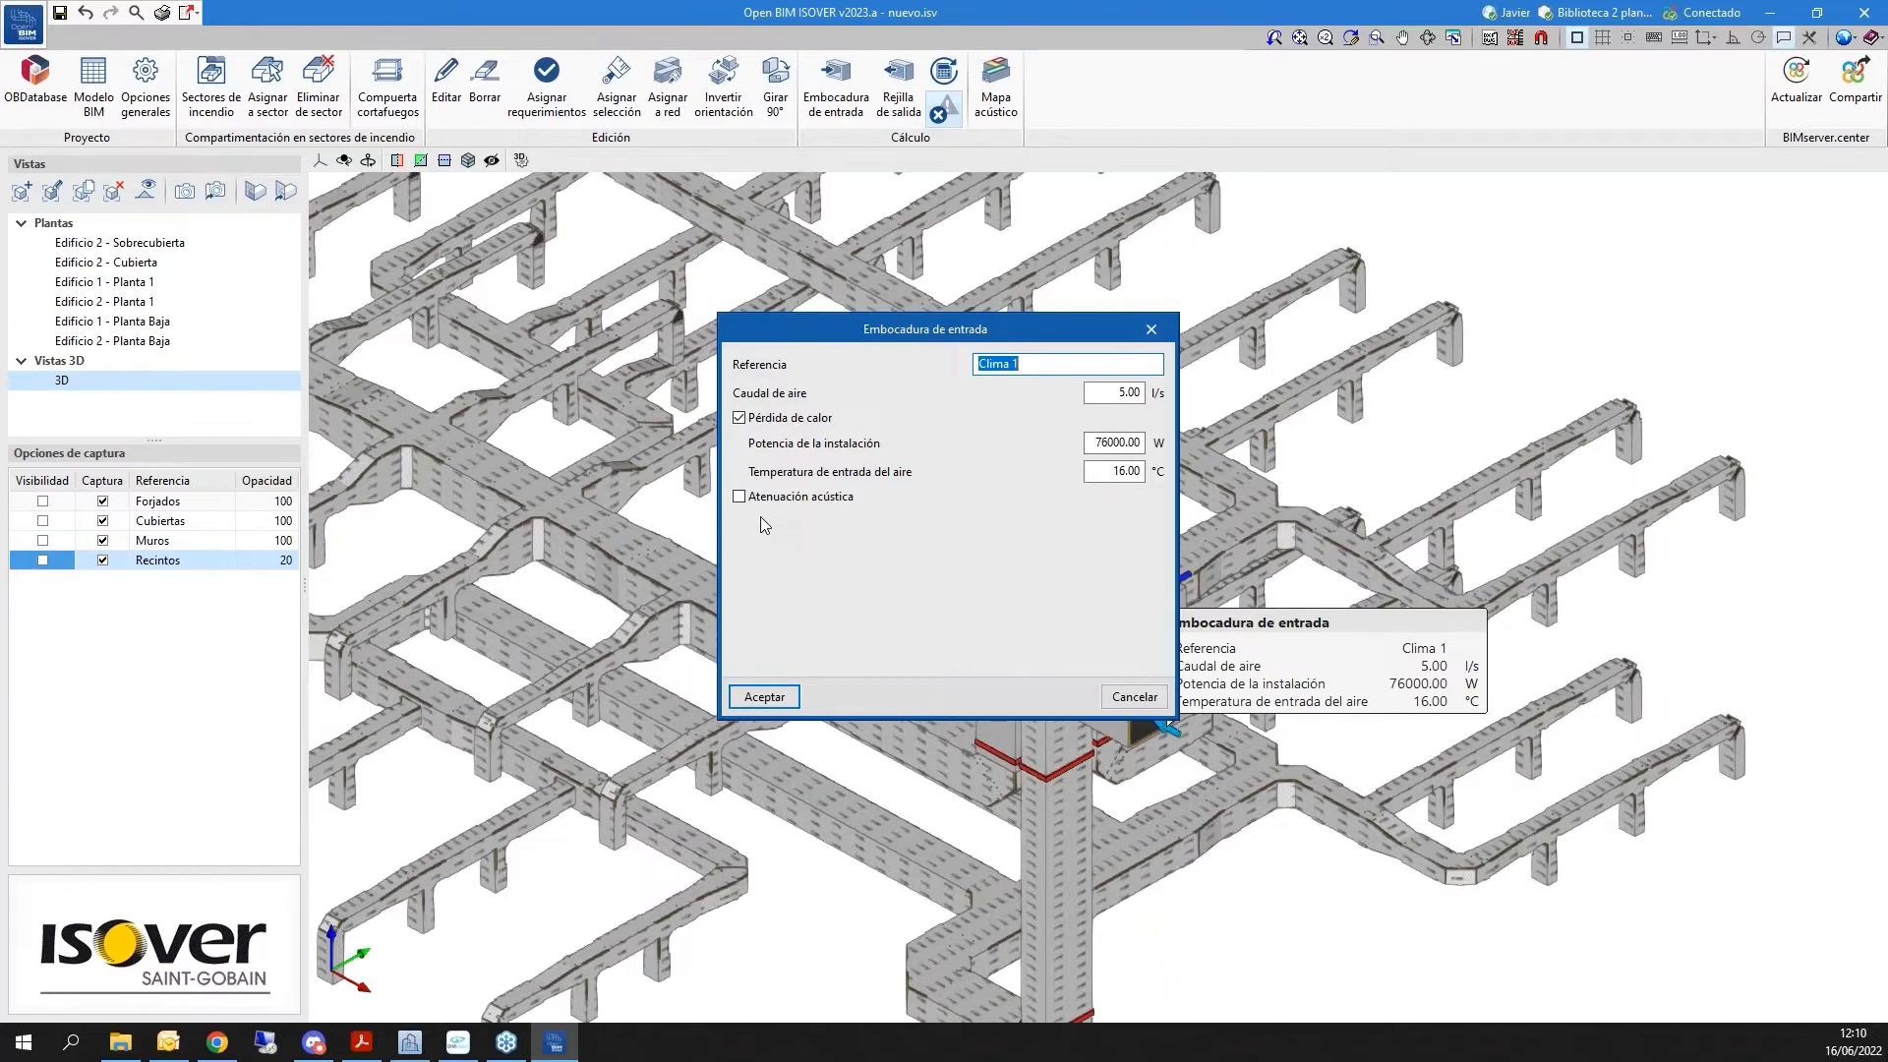
click(739, 496)
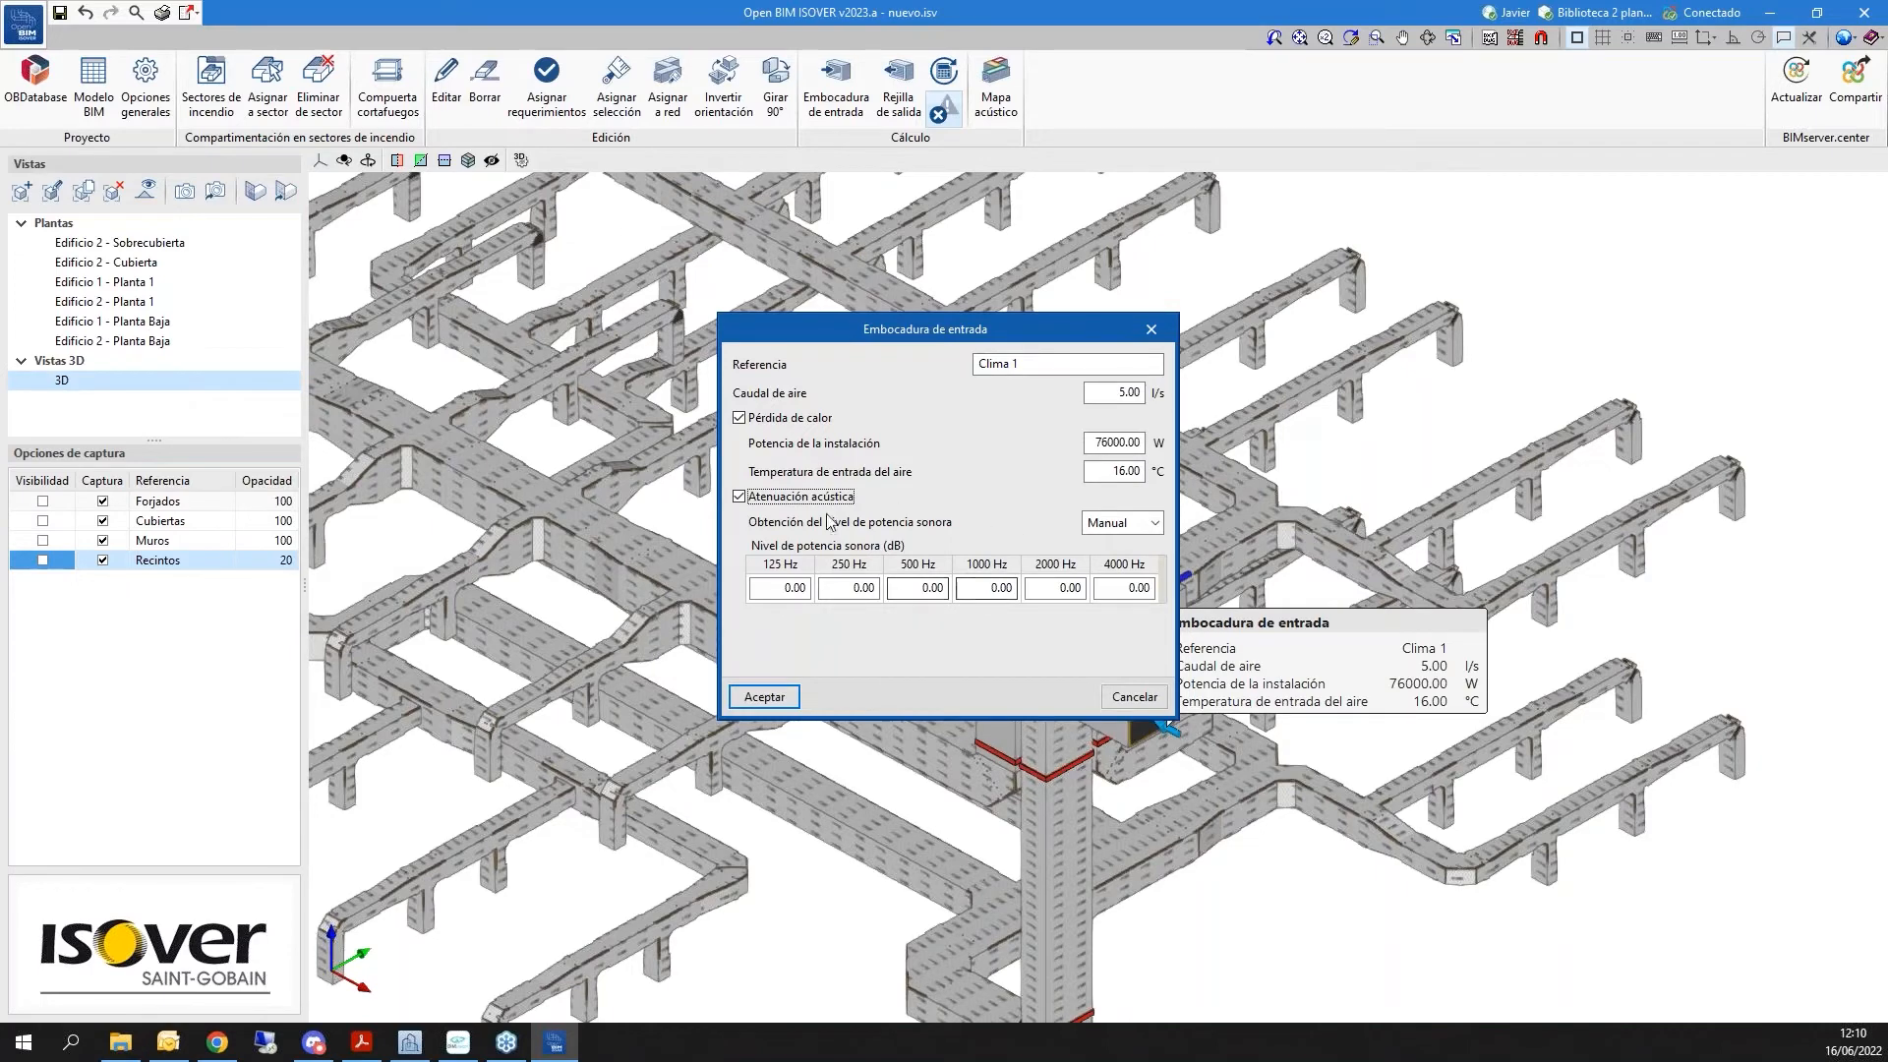
Compare the Calculado and Manual methods for obtaining Clima 1's sound power level, ending on Manual
click(1102, 524)
click(1130, 567)
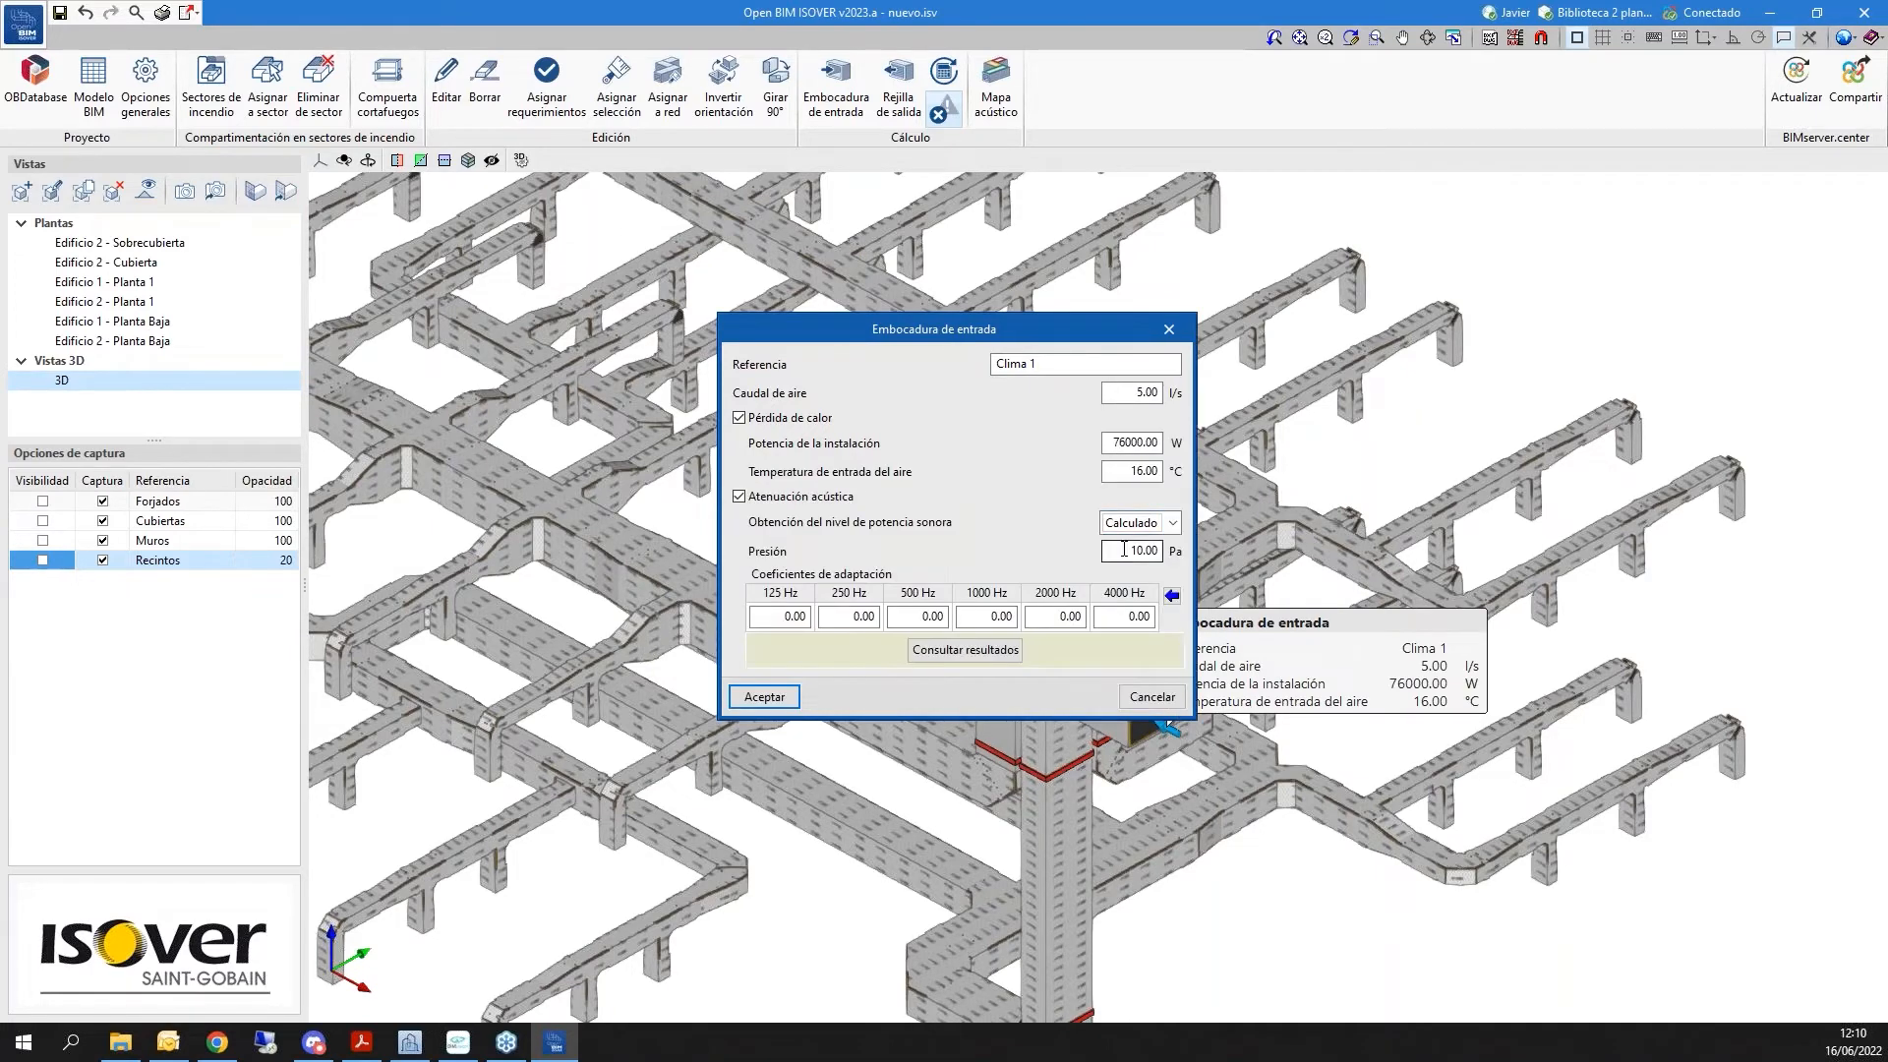
click(1171, 524)
click(1130, 566)
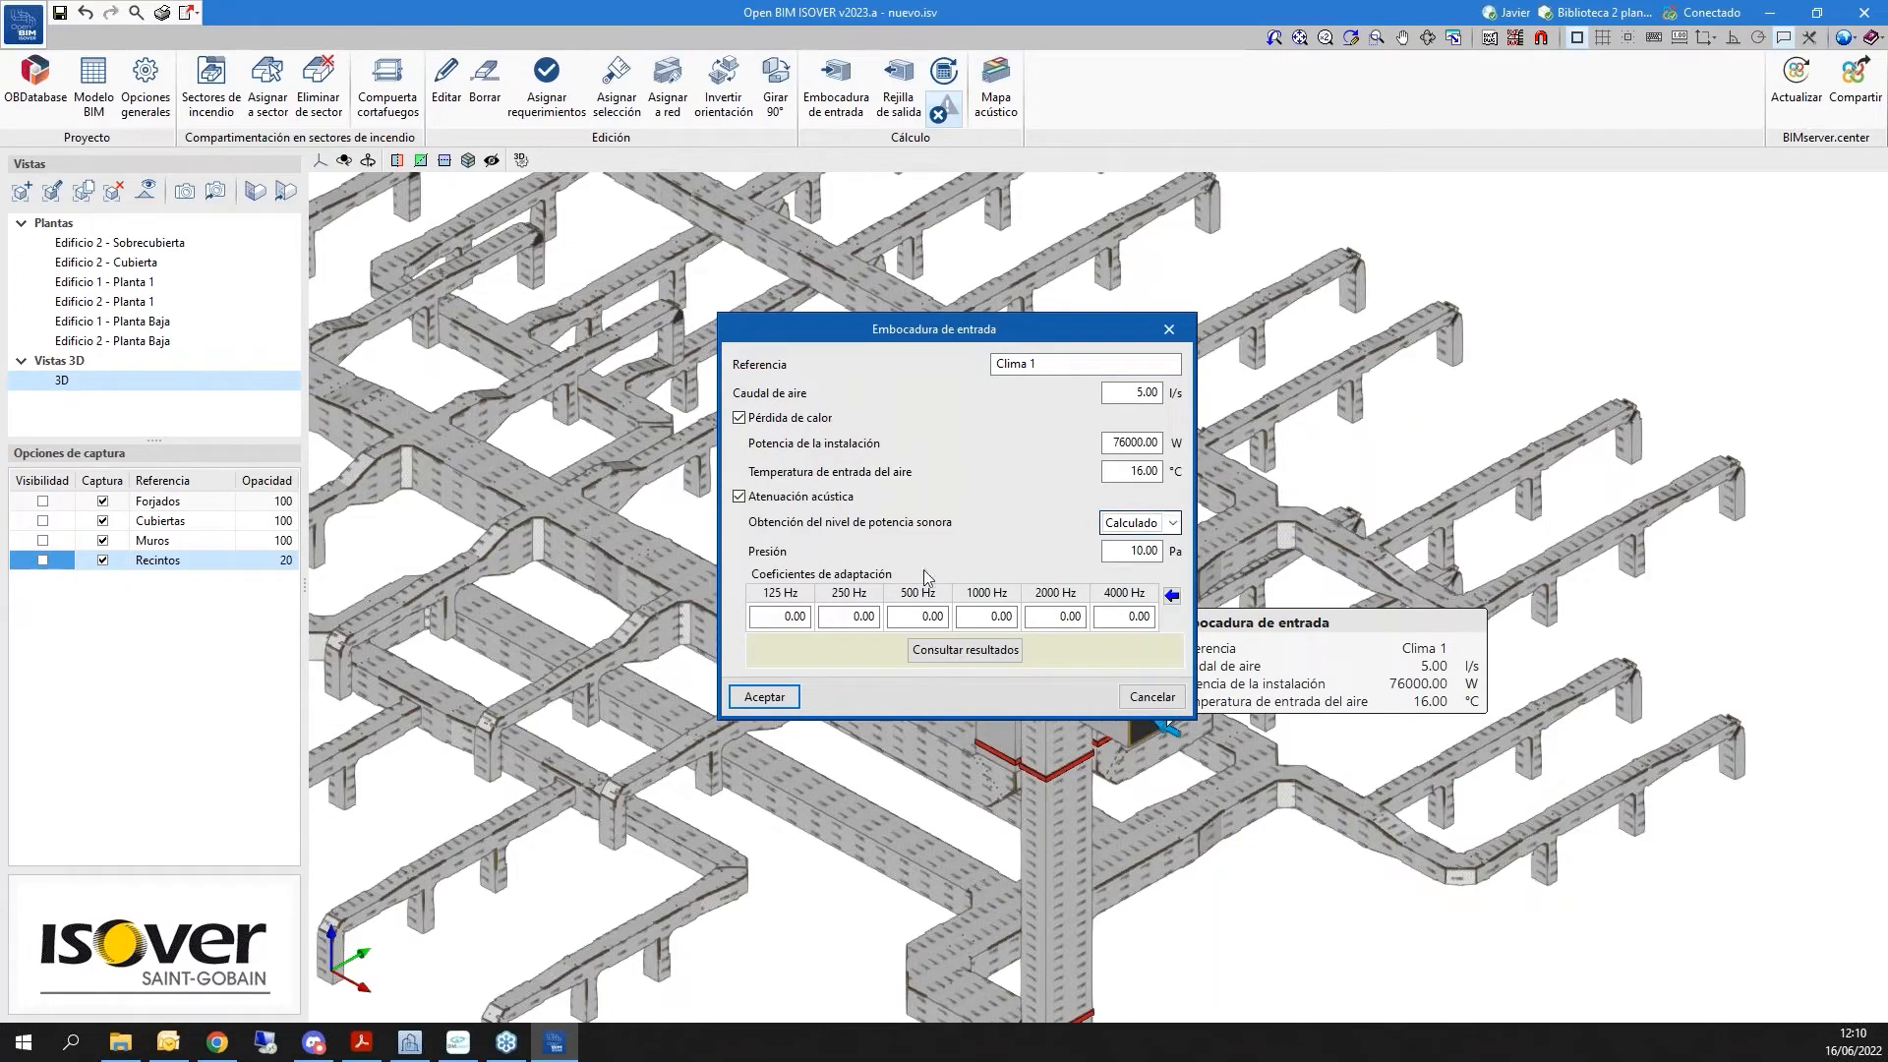
click(1163, 528)
click(1123, 544)
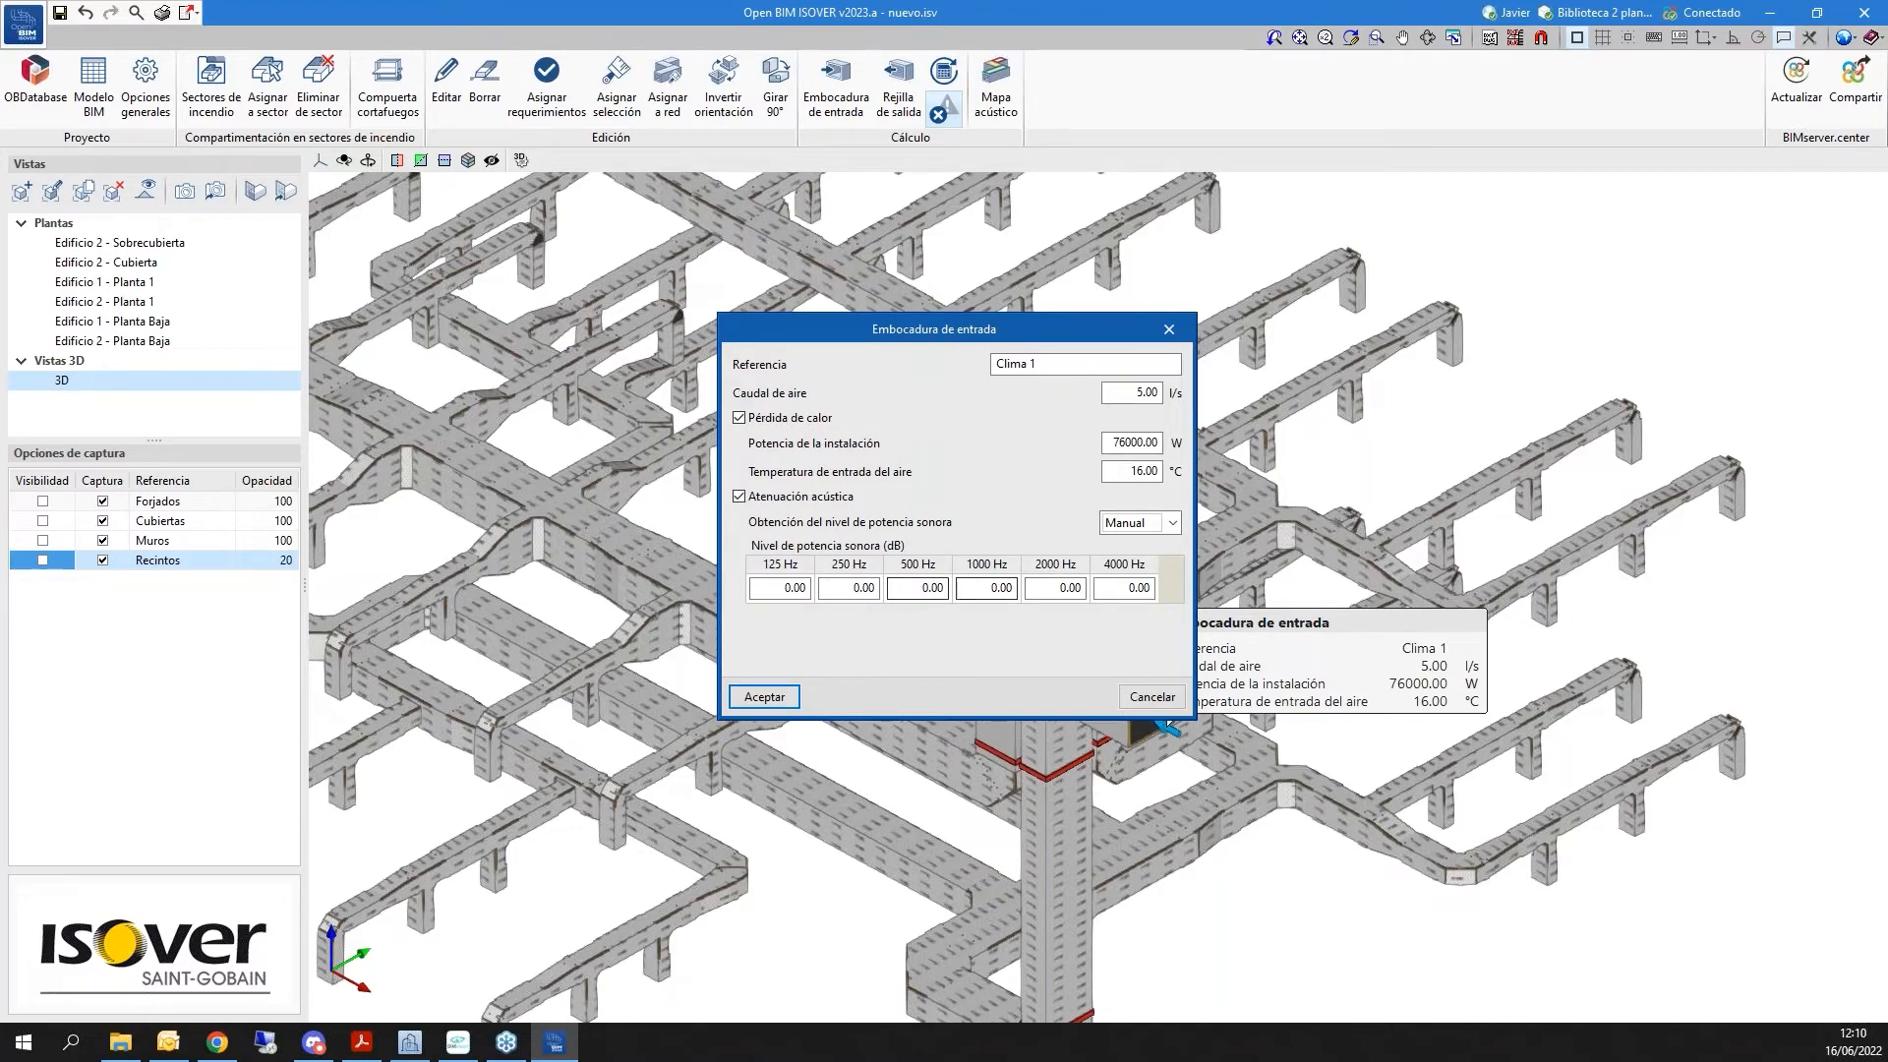
Enter Clima 1's sound power levels from 125 to 4000 Hz as 100.02, 99.02, 98.02, 97.02, 95.02 and 92.02 dB, and accept
double_click(787, 588)
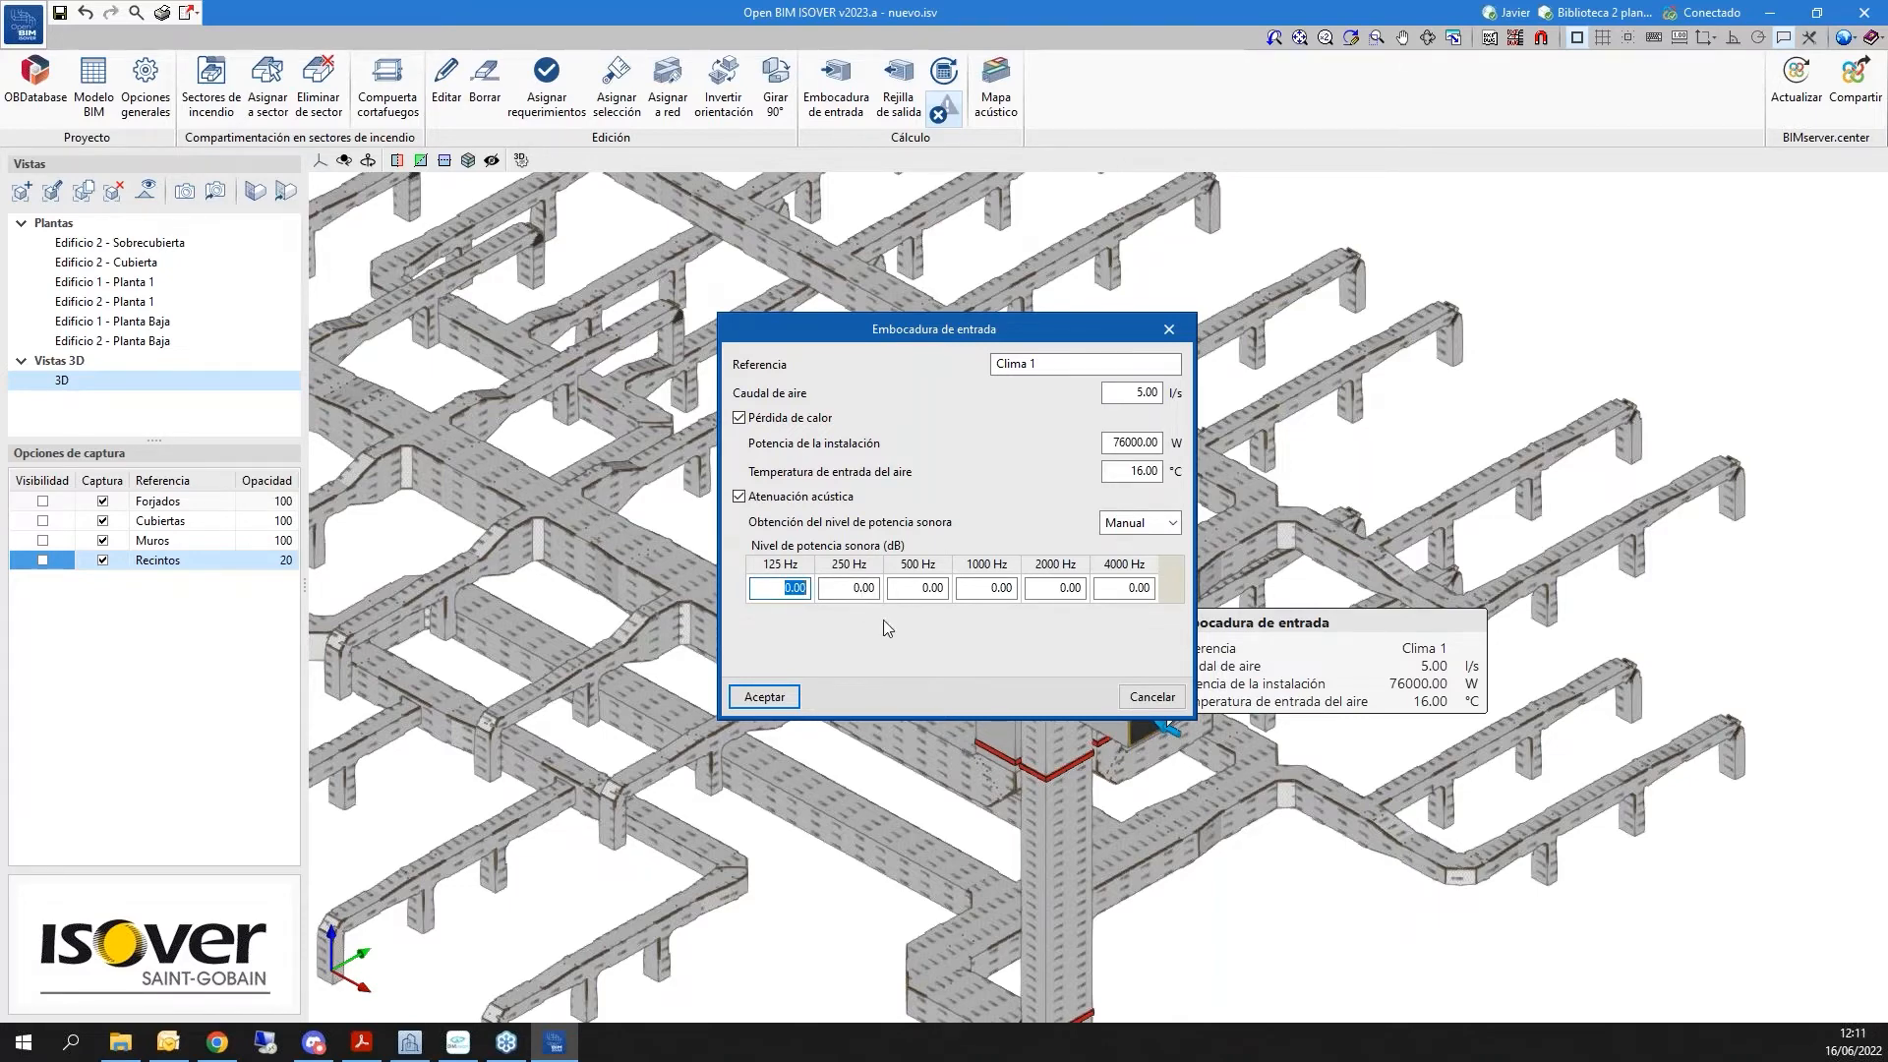
text(100)
click(858, 587)
text(99)
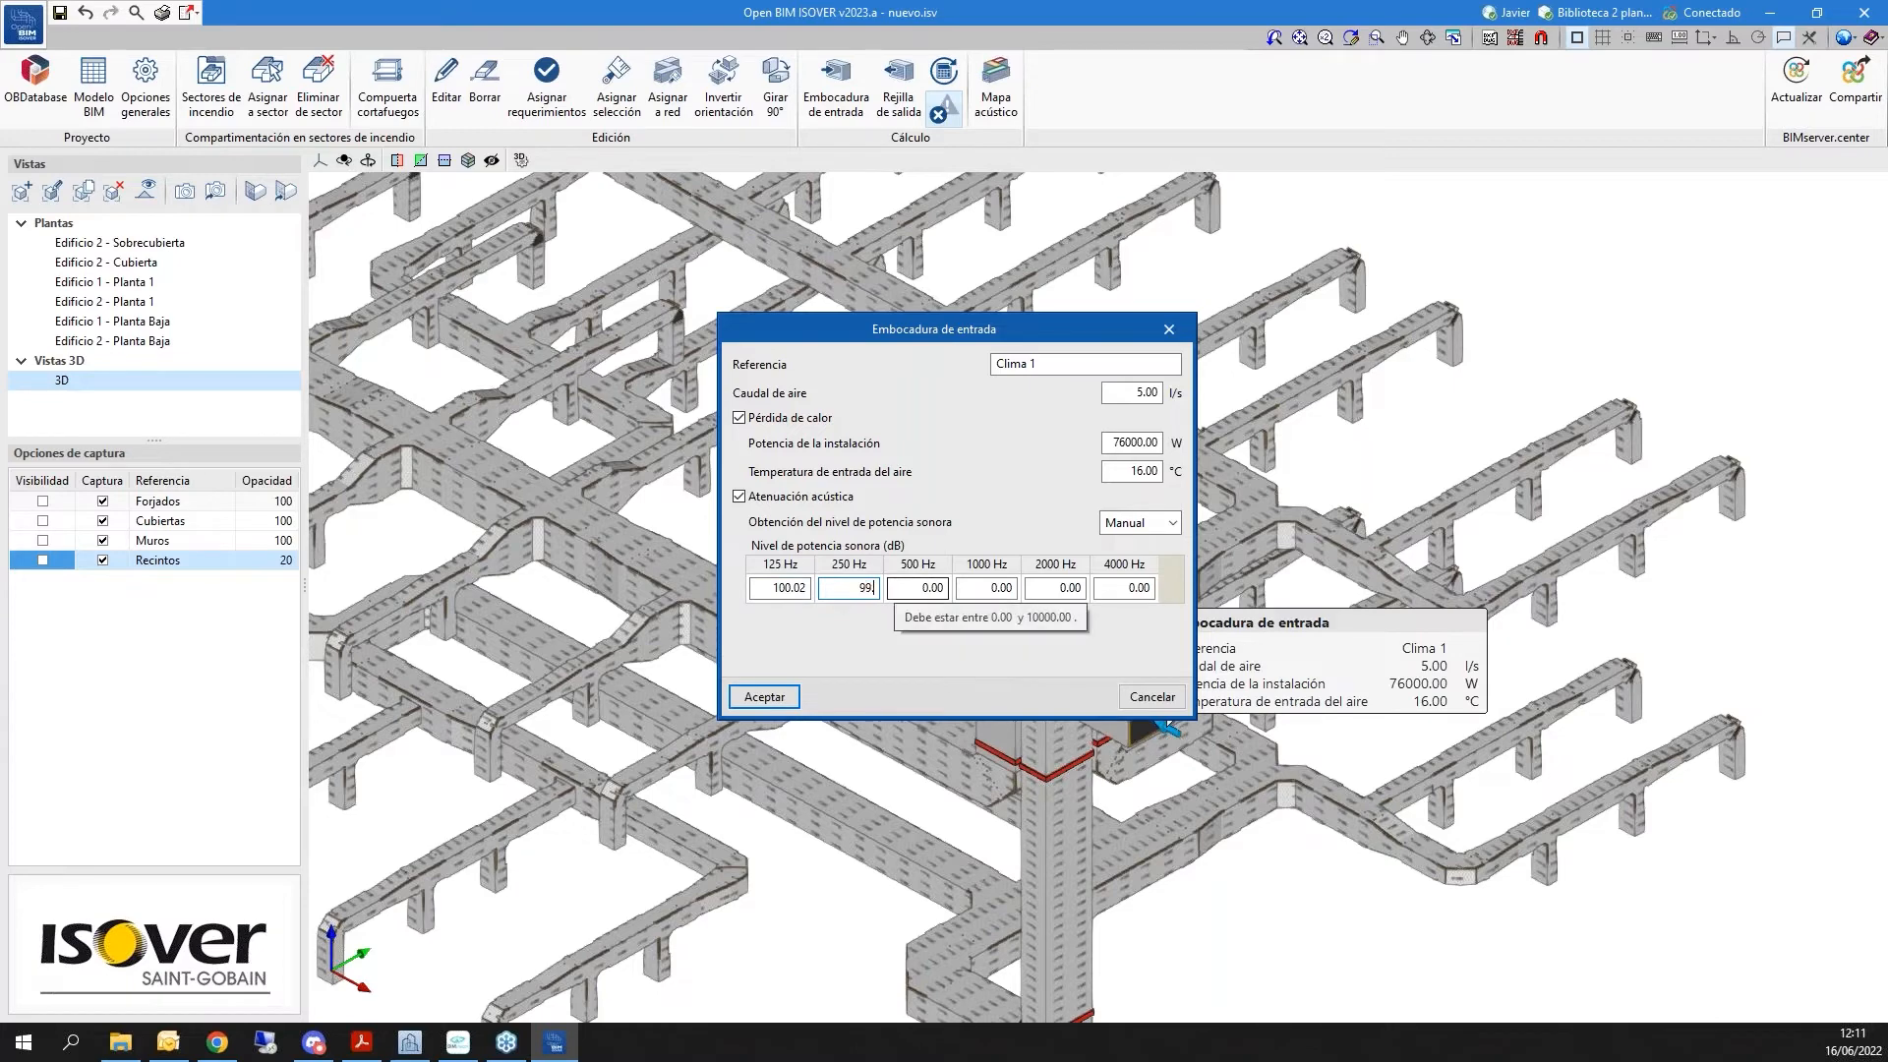
key(Tab)
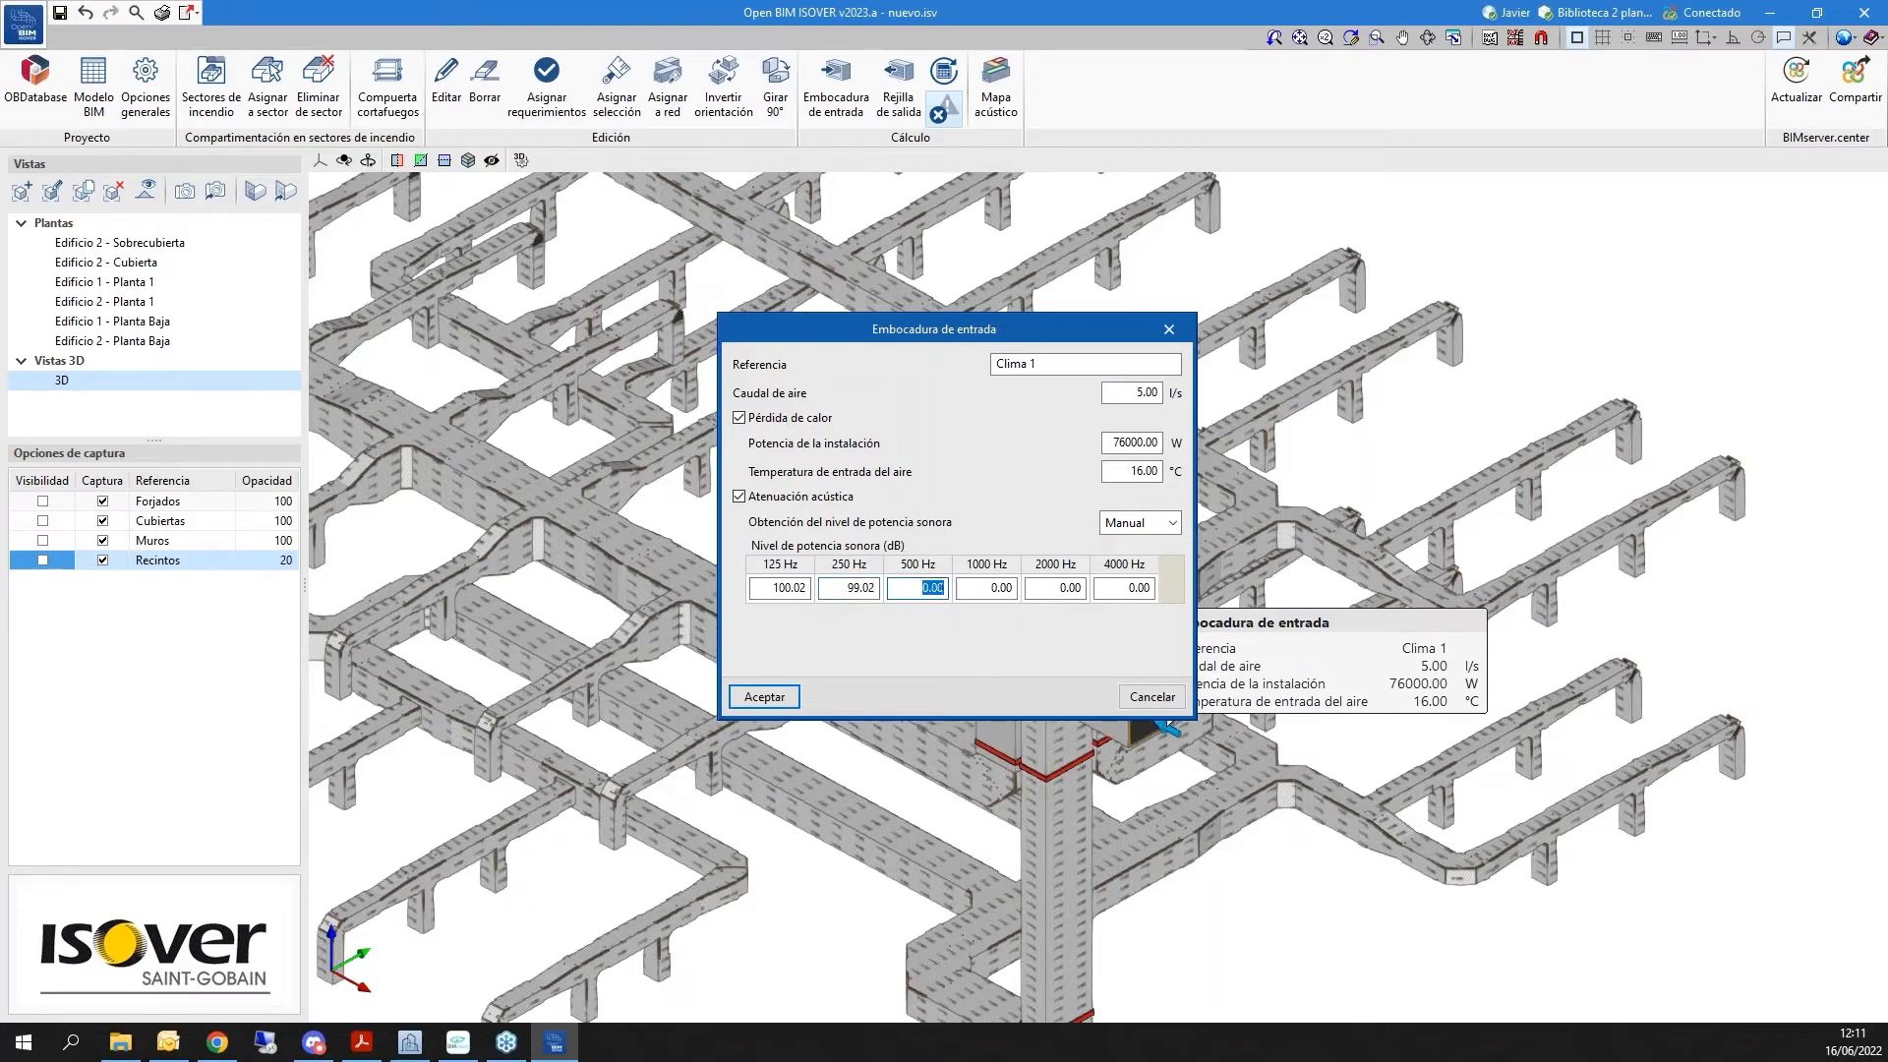
text(98)
key(Tab)
text(9)
key(Tab)
text(95)
key(Tab)
text(9)
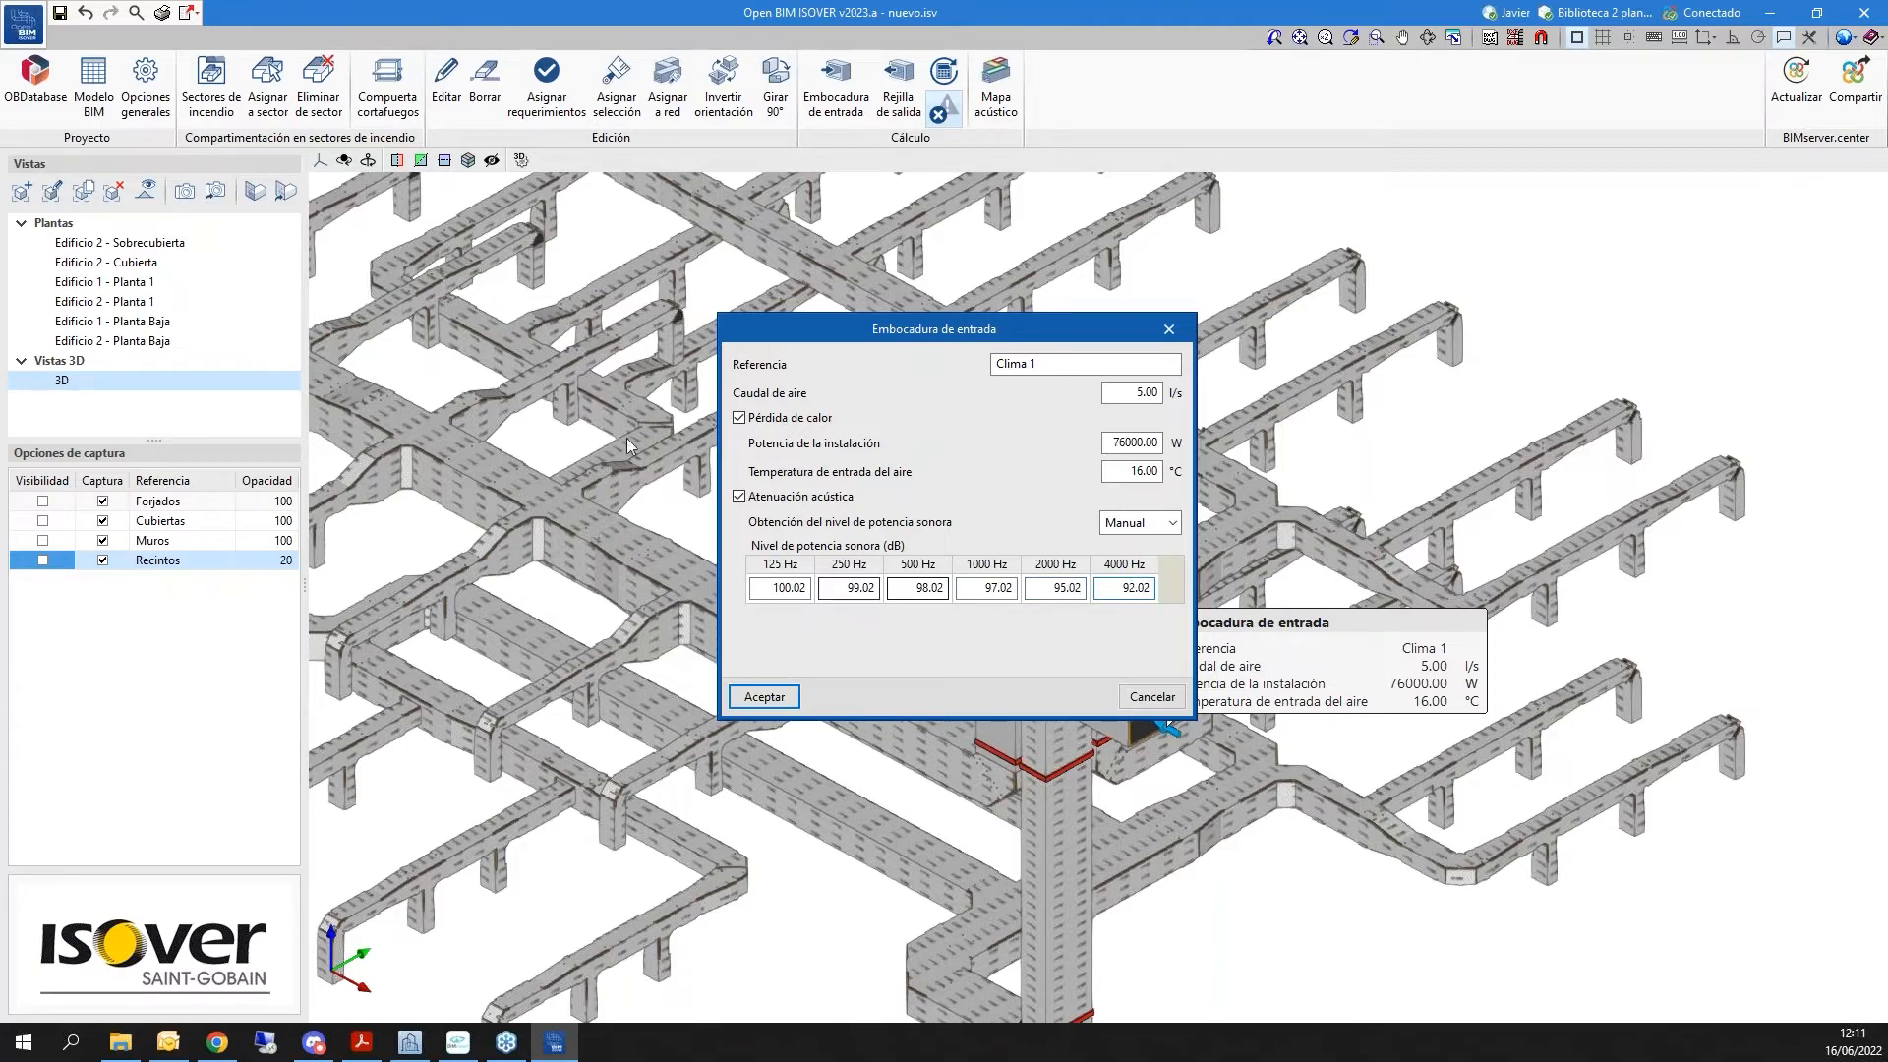
click(774, 702)
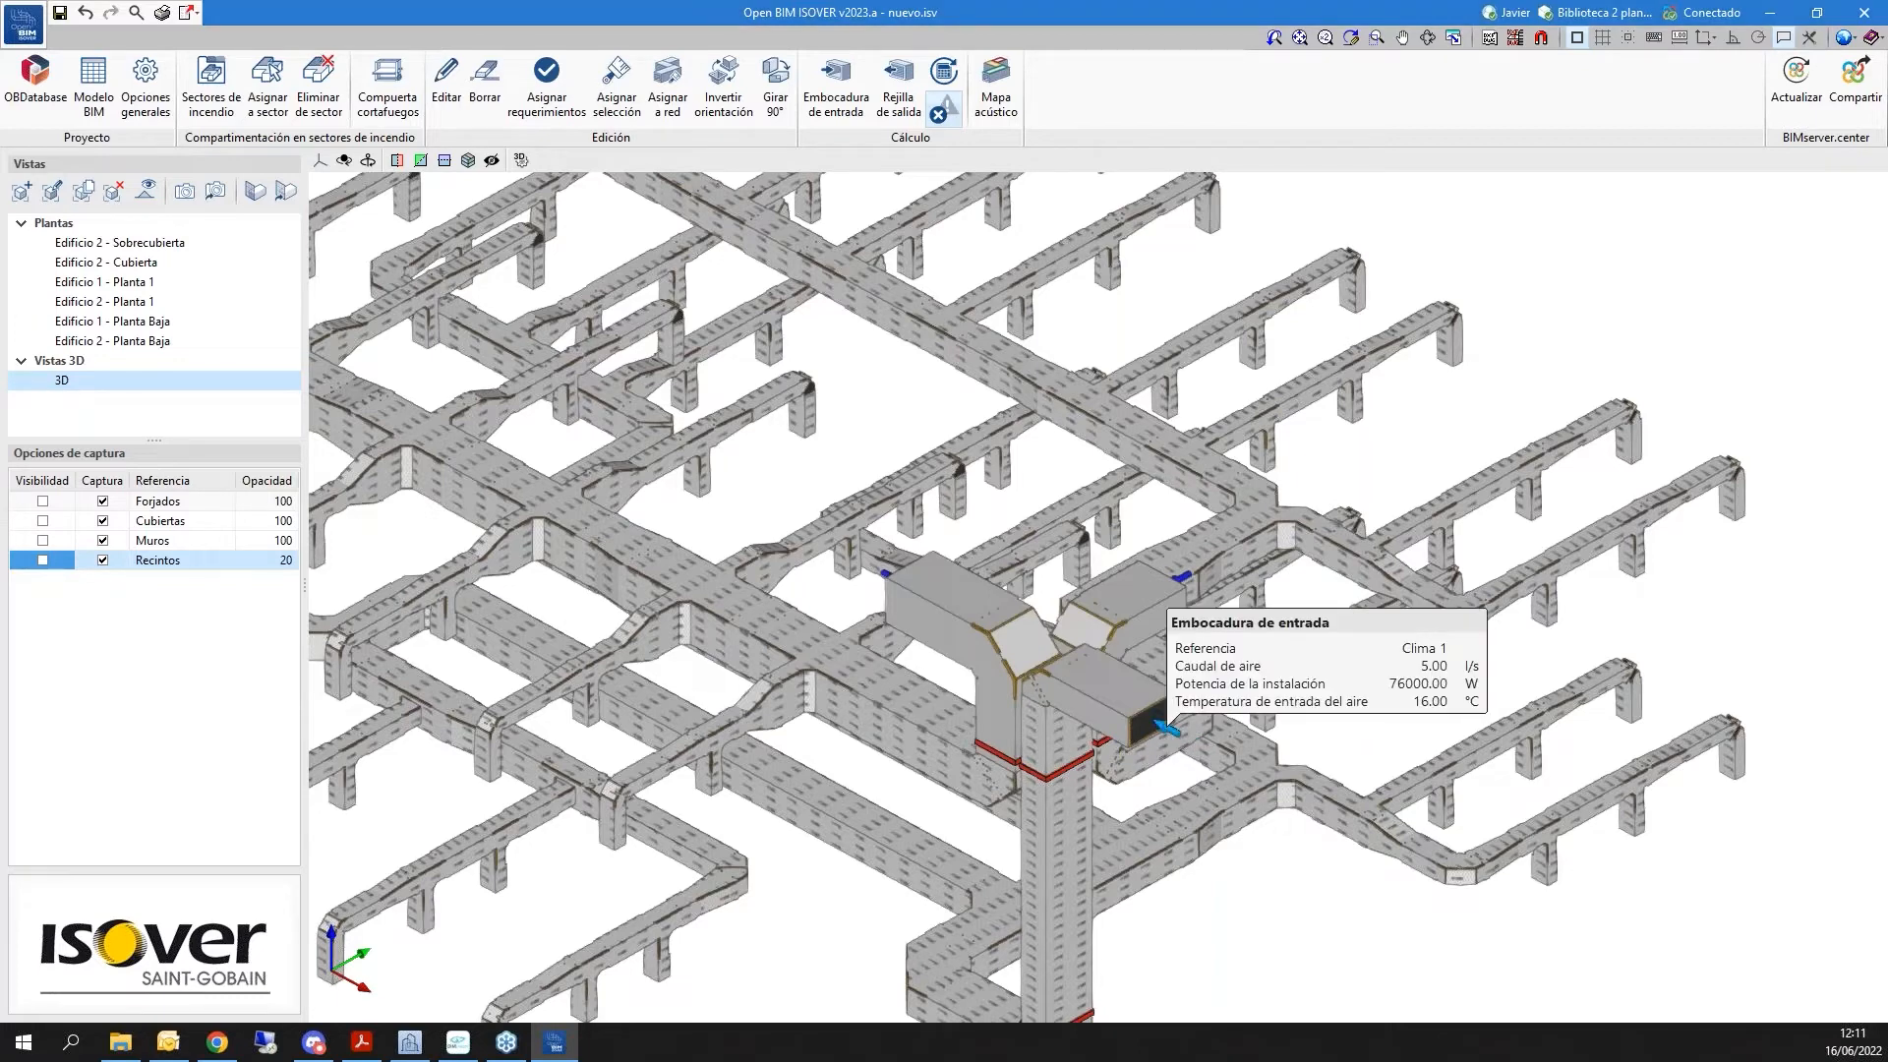
Reopen inlet Clima 1, switch its sound power level to Calculado, and set the airflow to 10123.33 l/s and pressure to 56 Pa
click(1170, 739)
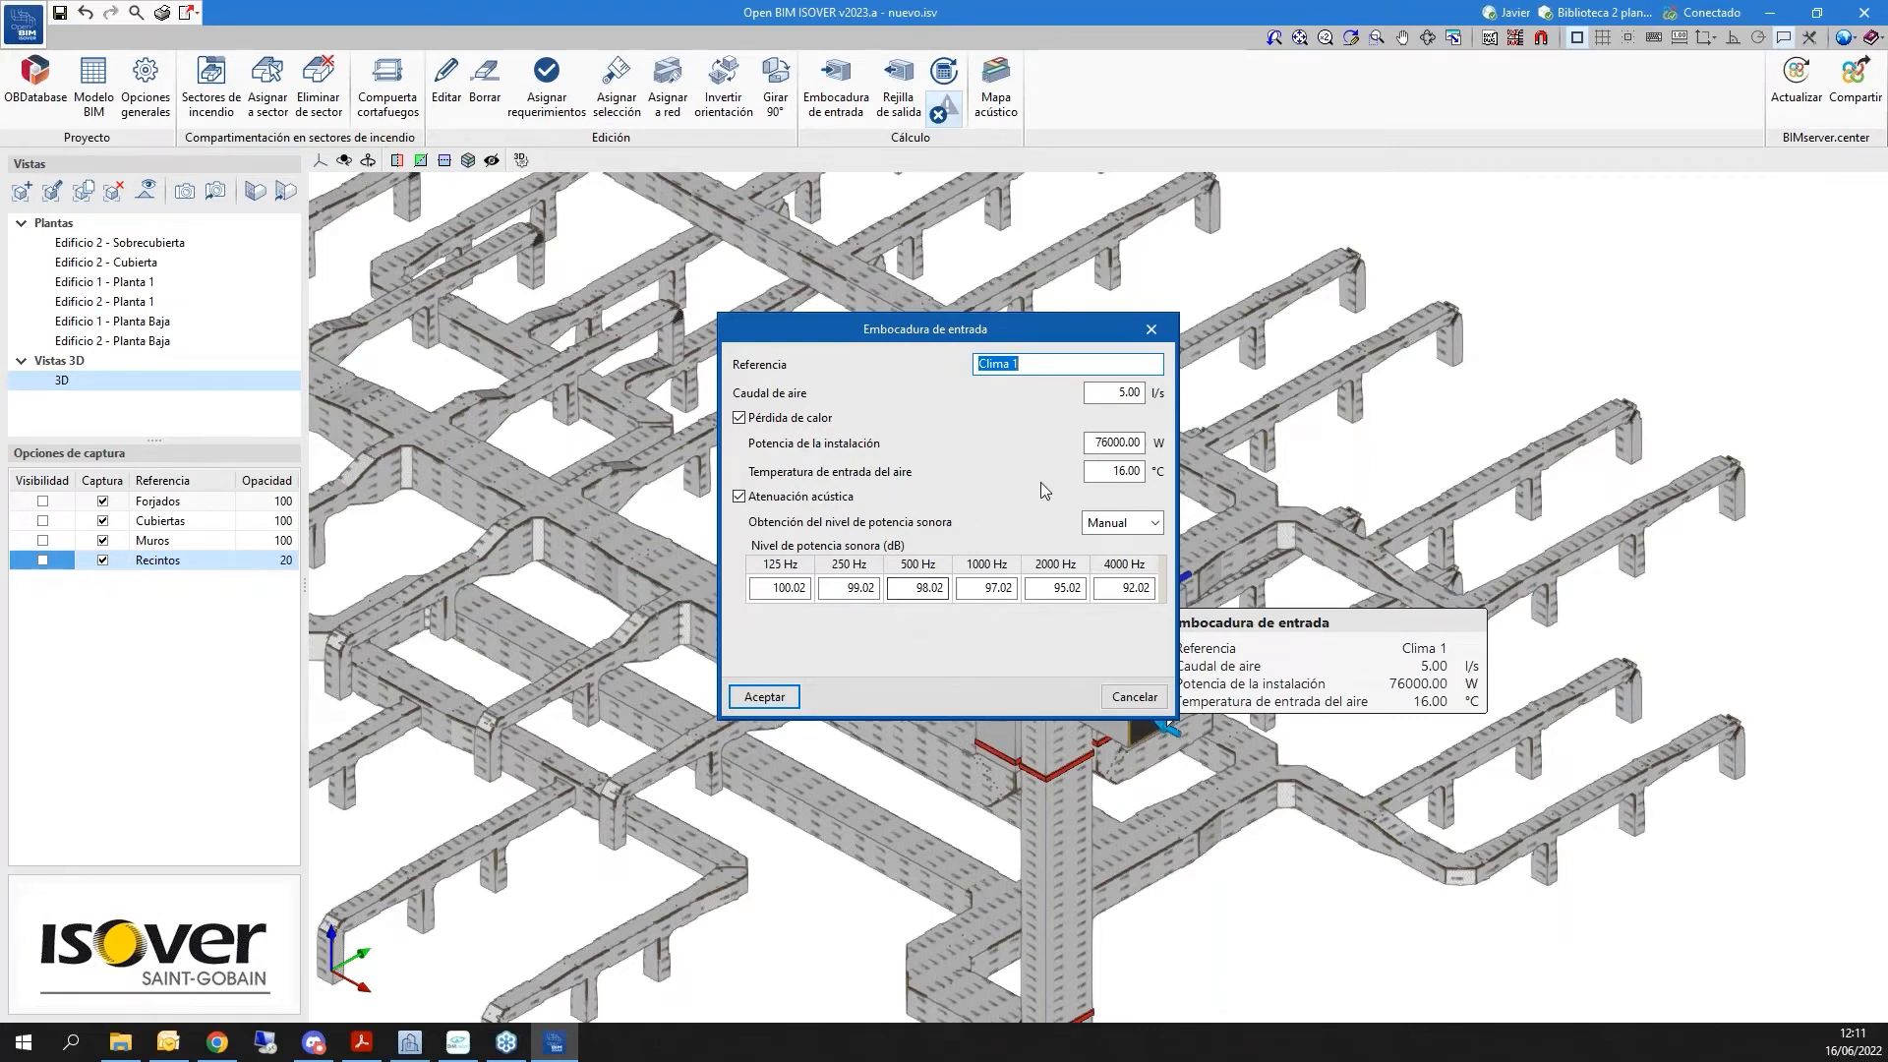
click(1150, 522)
click(1112, 565)
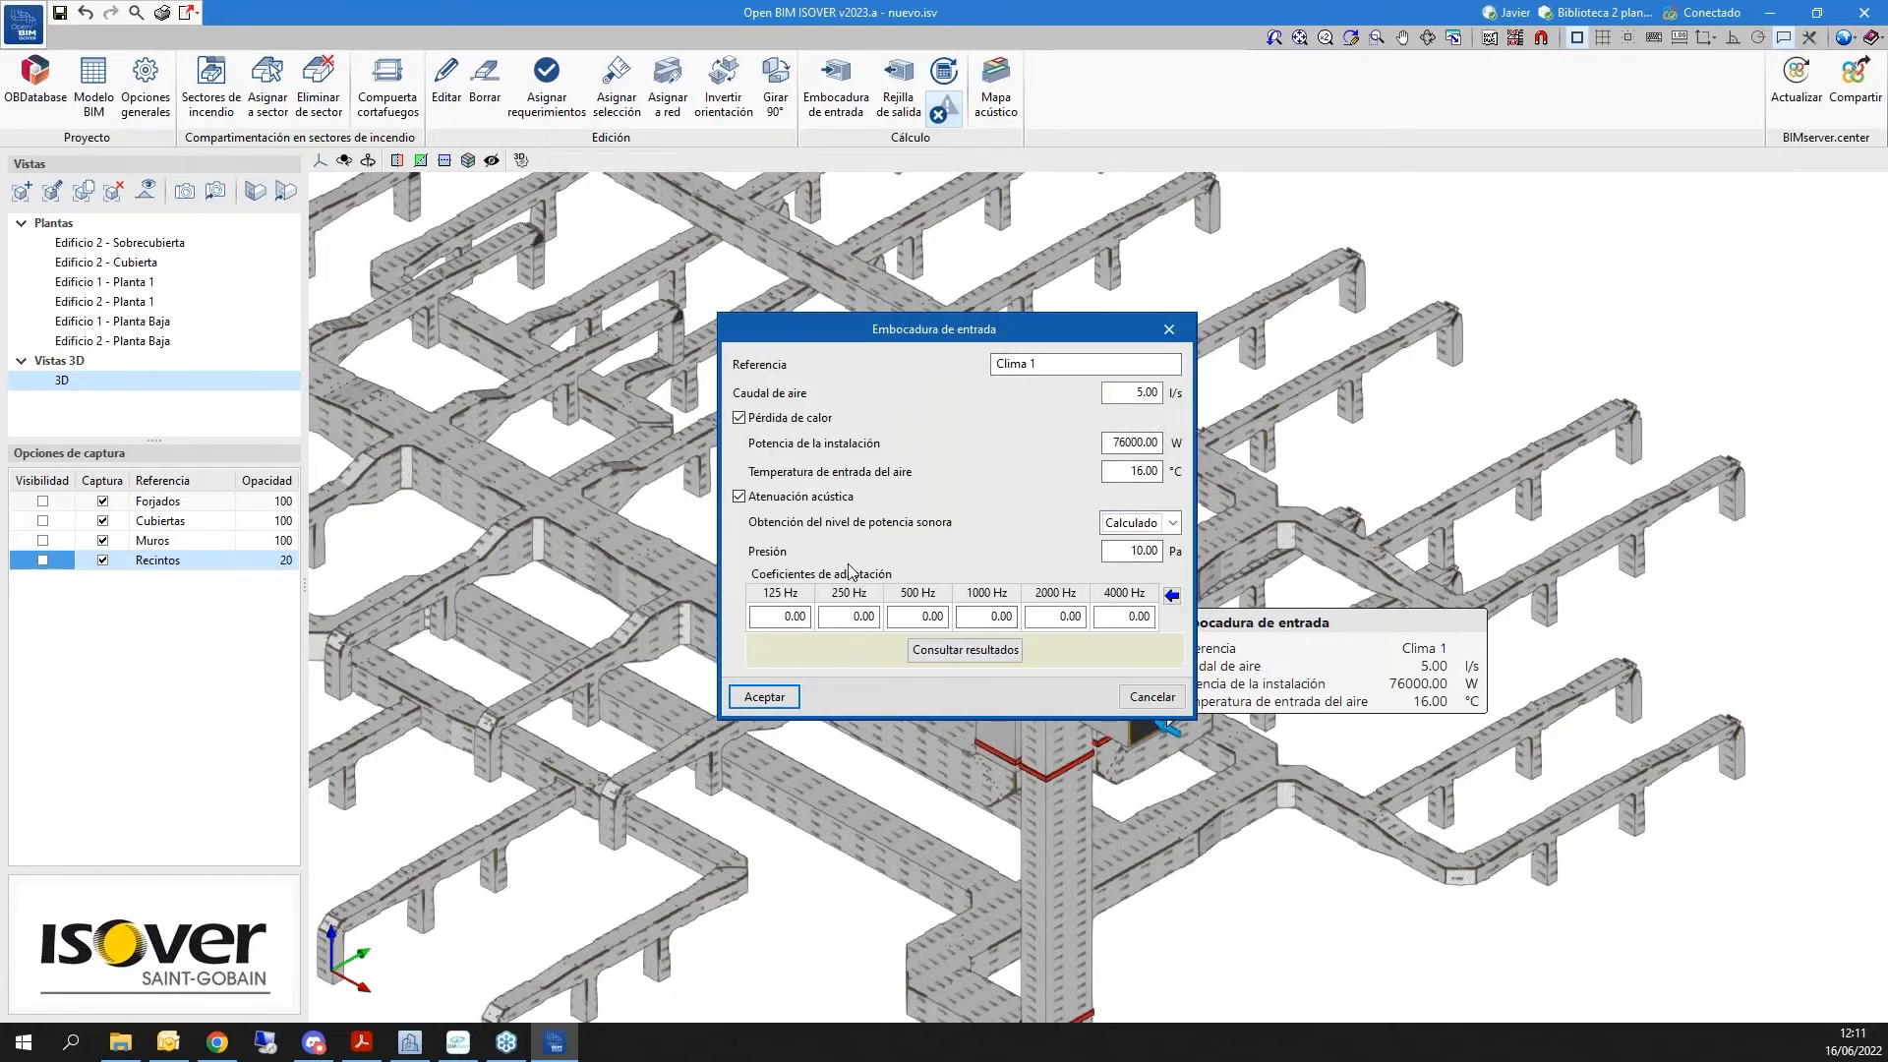
click(1141, 392)
text(10123.33)
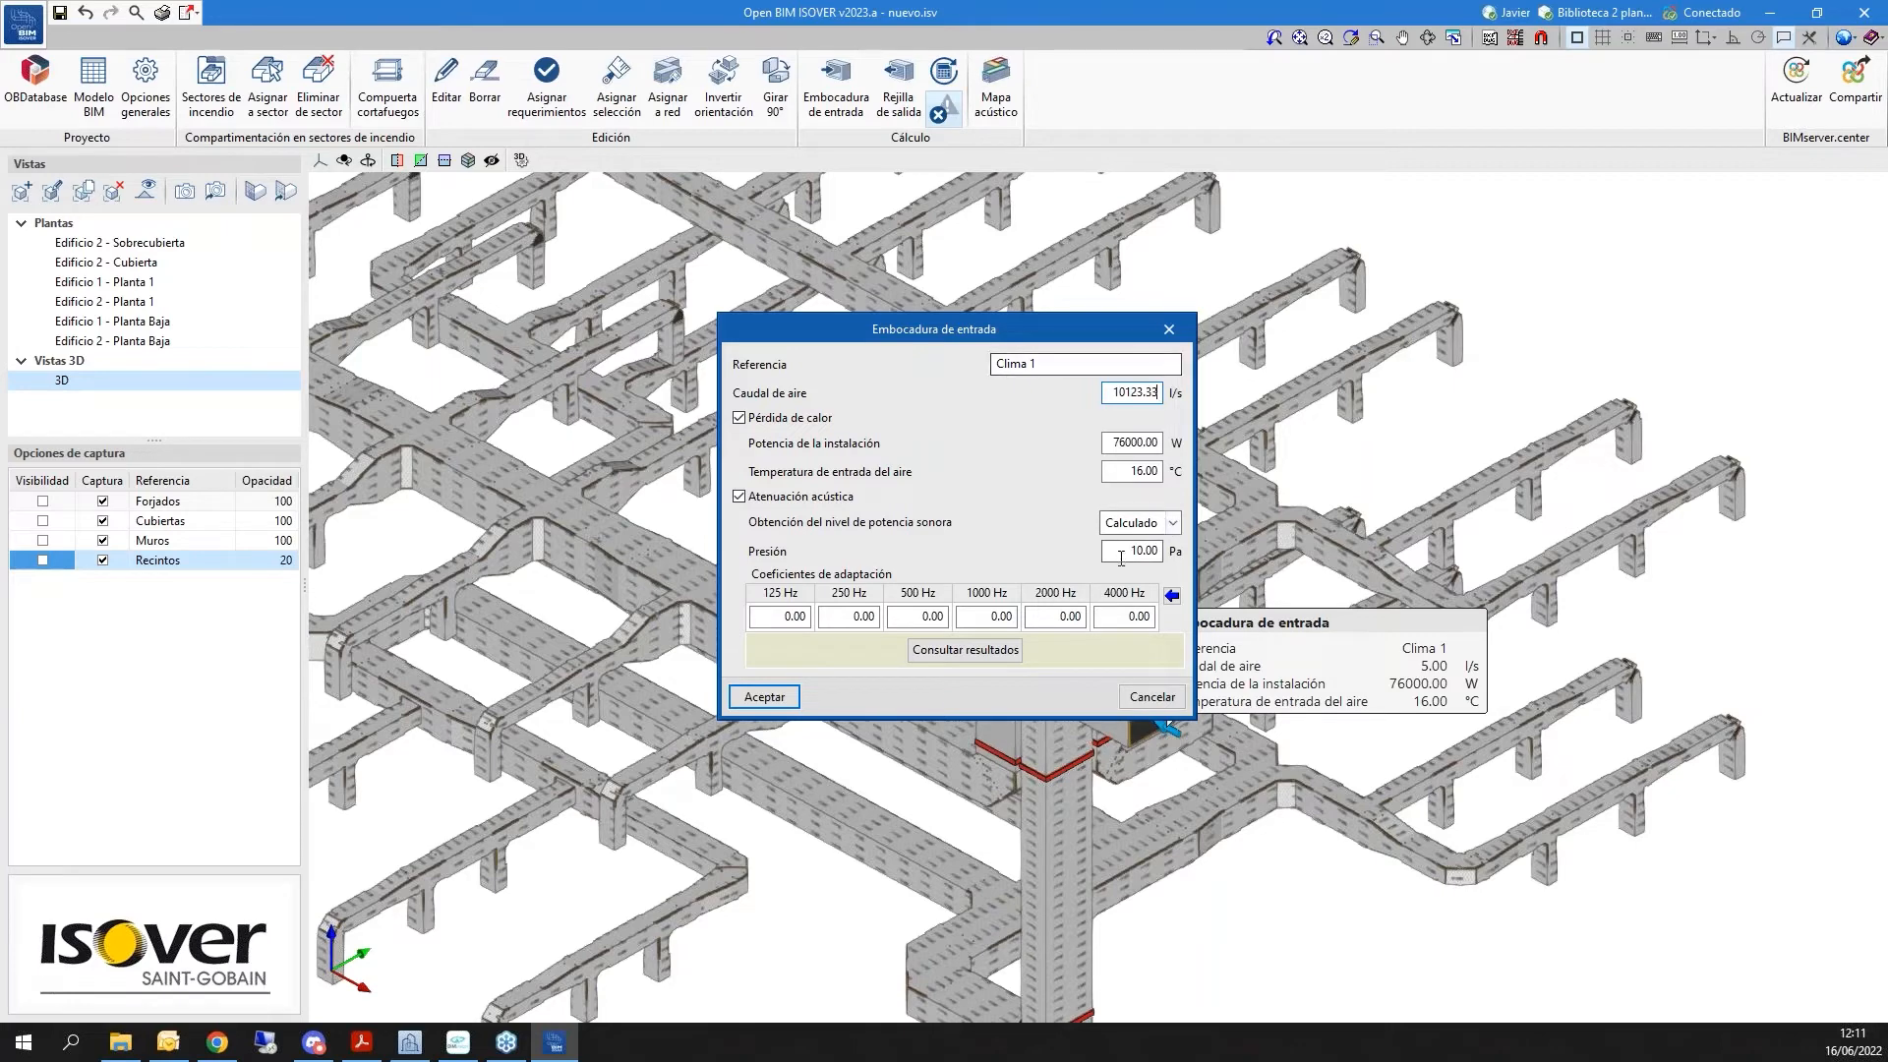
click(1121, 557)
text(56)
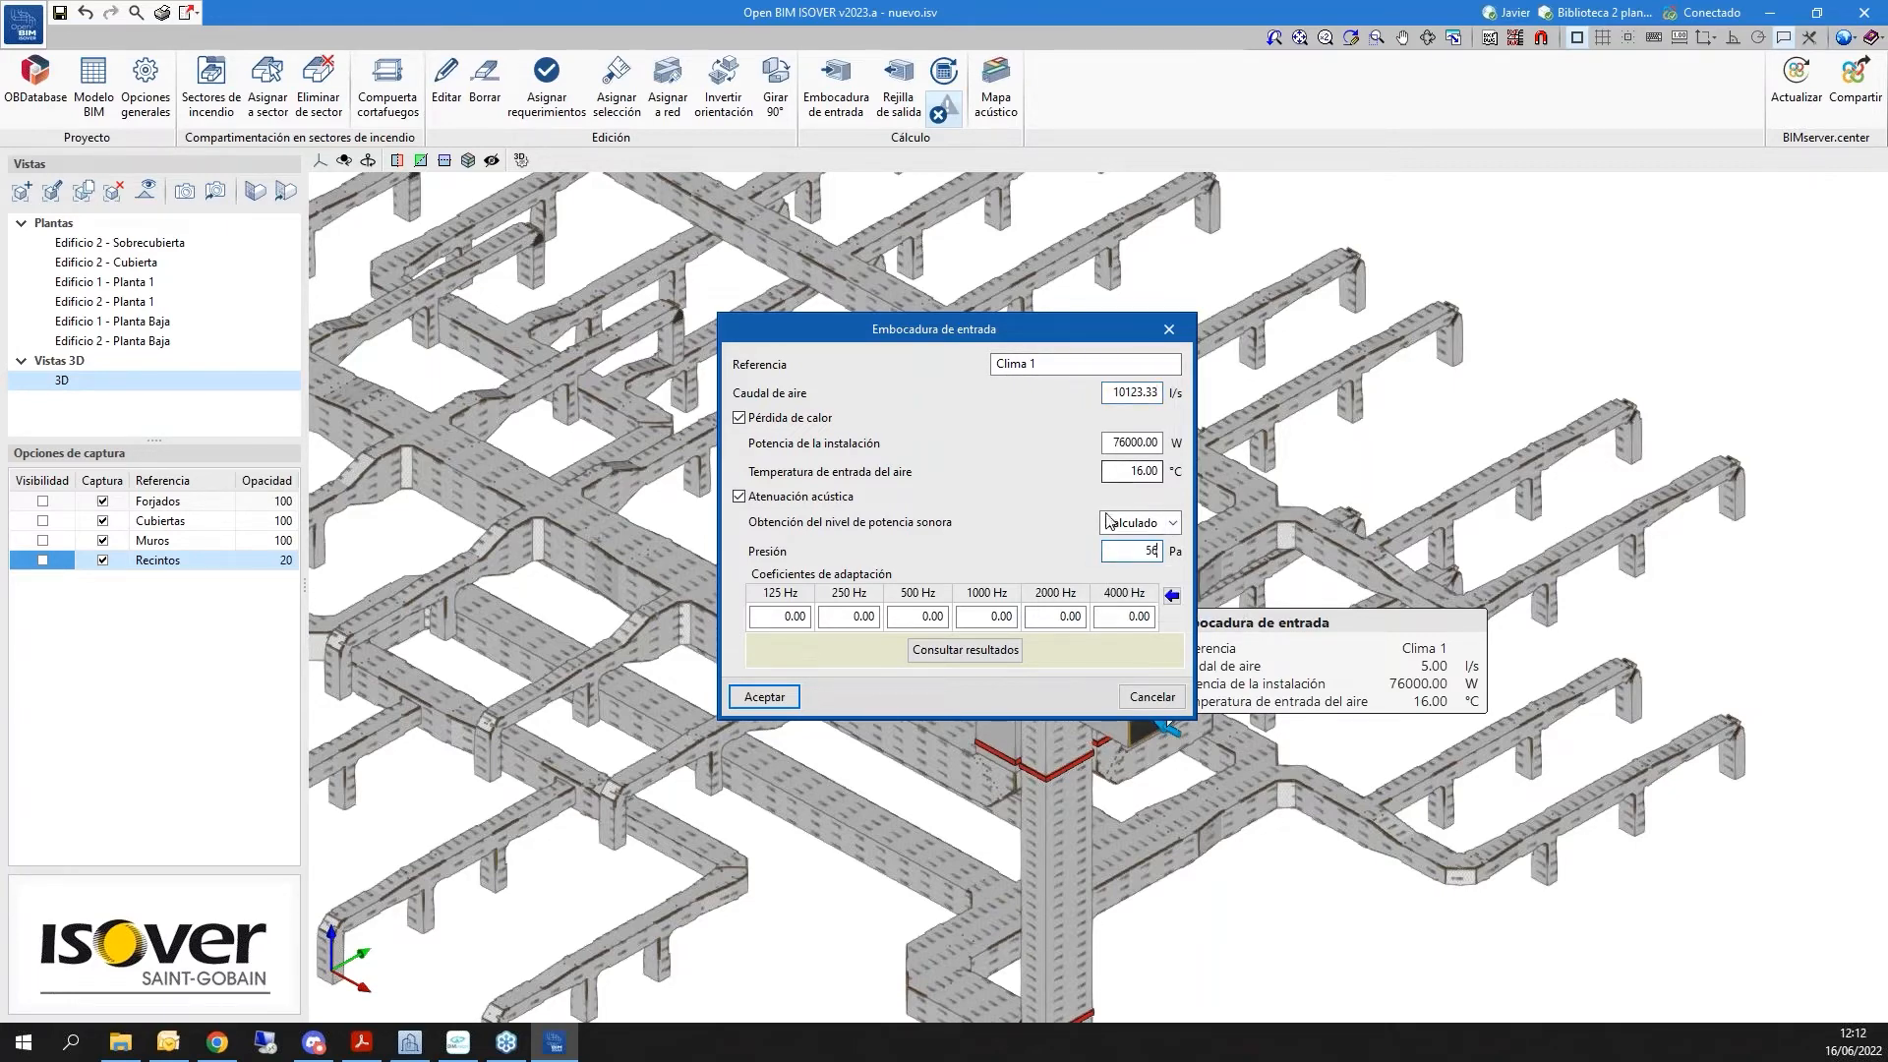
Load the axial fan adaptation coefficients for Clima 1, review the calculated sound power level report, and close the report
click(799, 616)
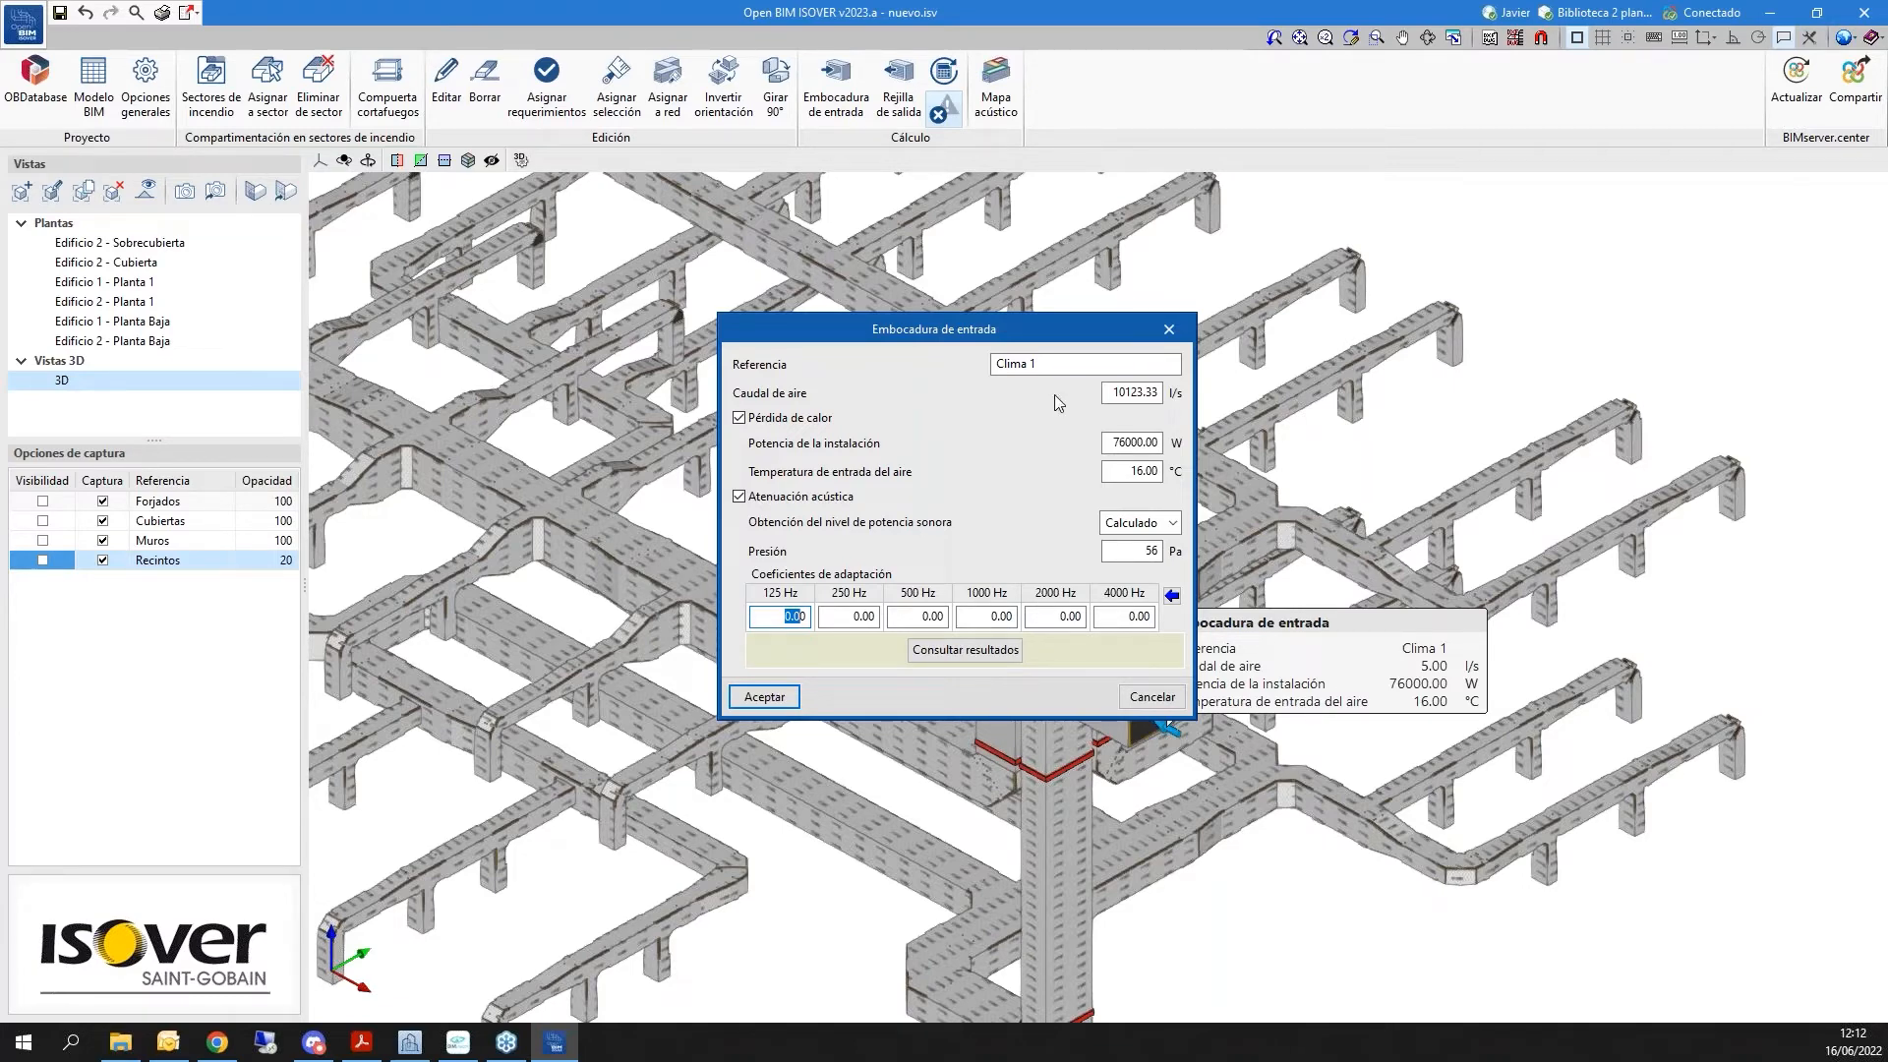
click(1172, 596)
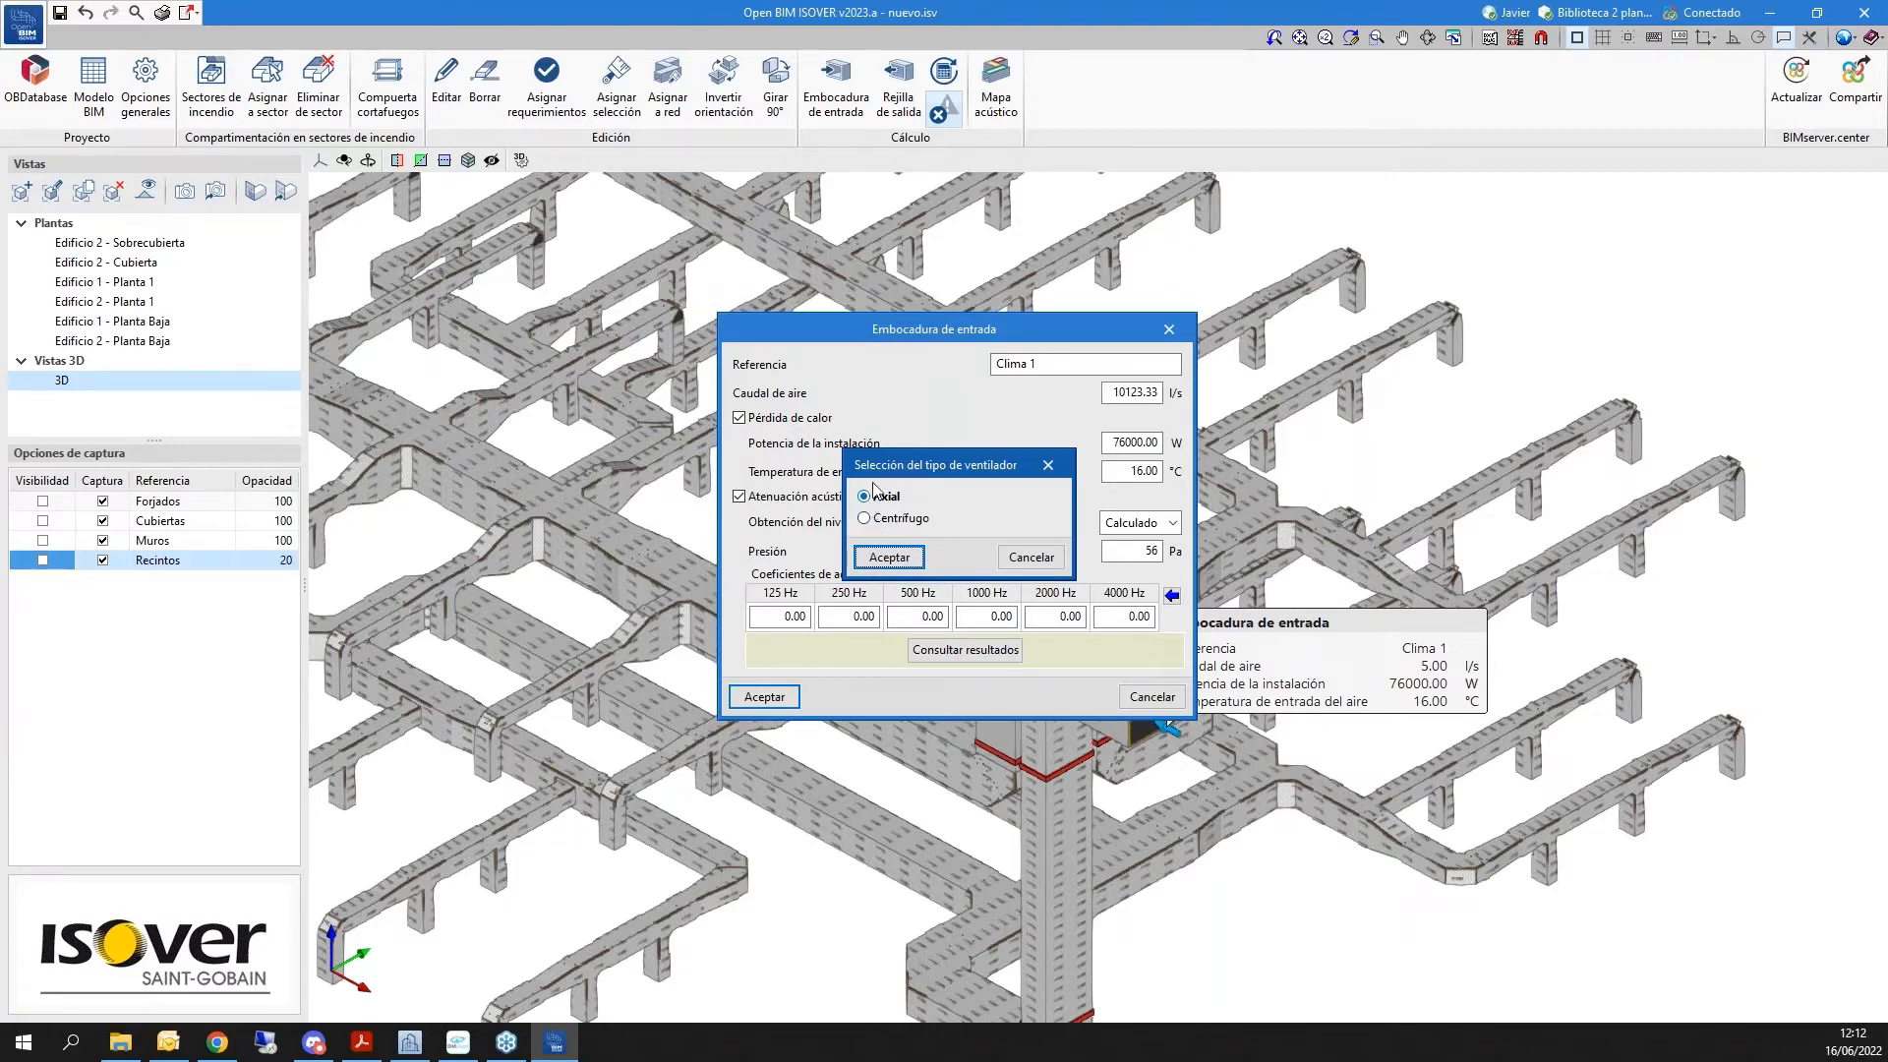
click(870, 555)
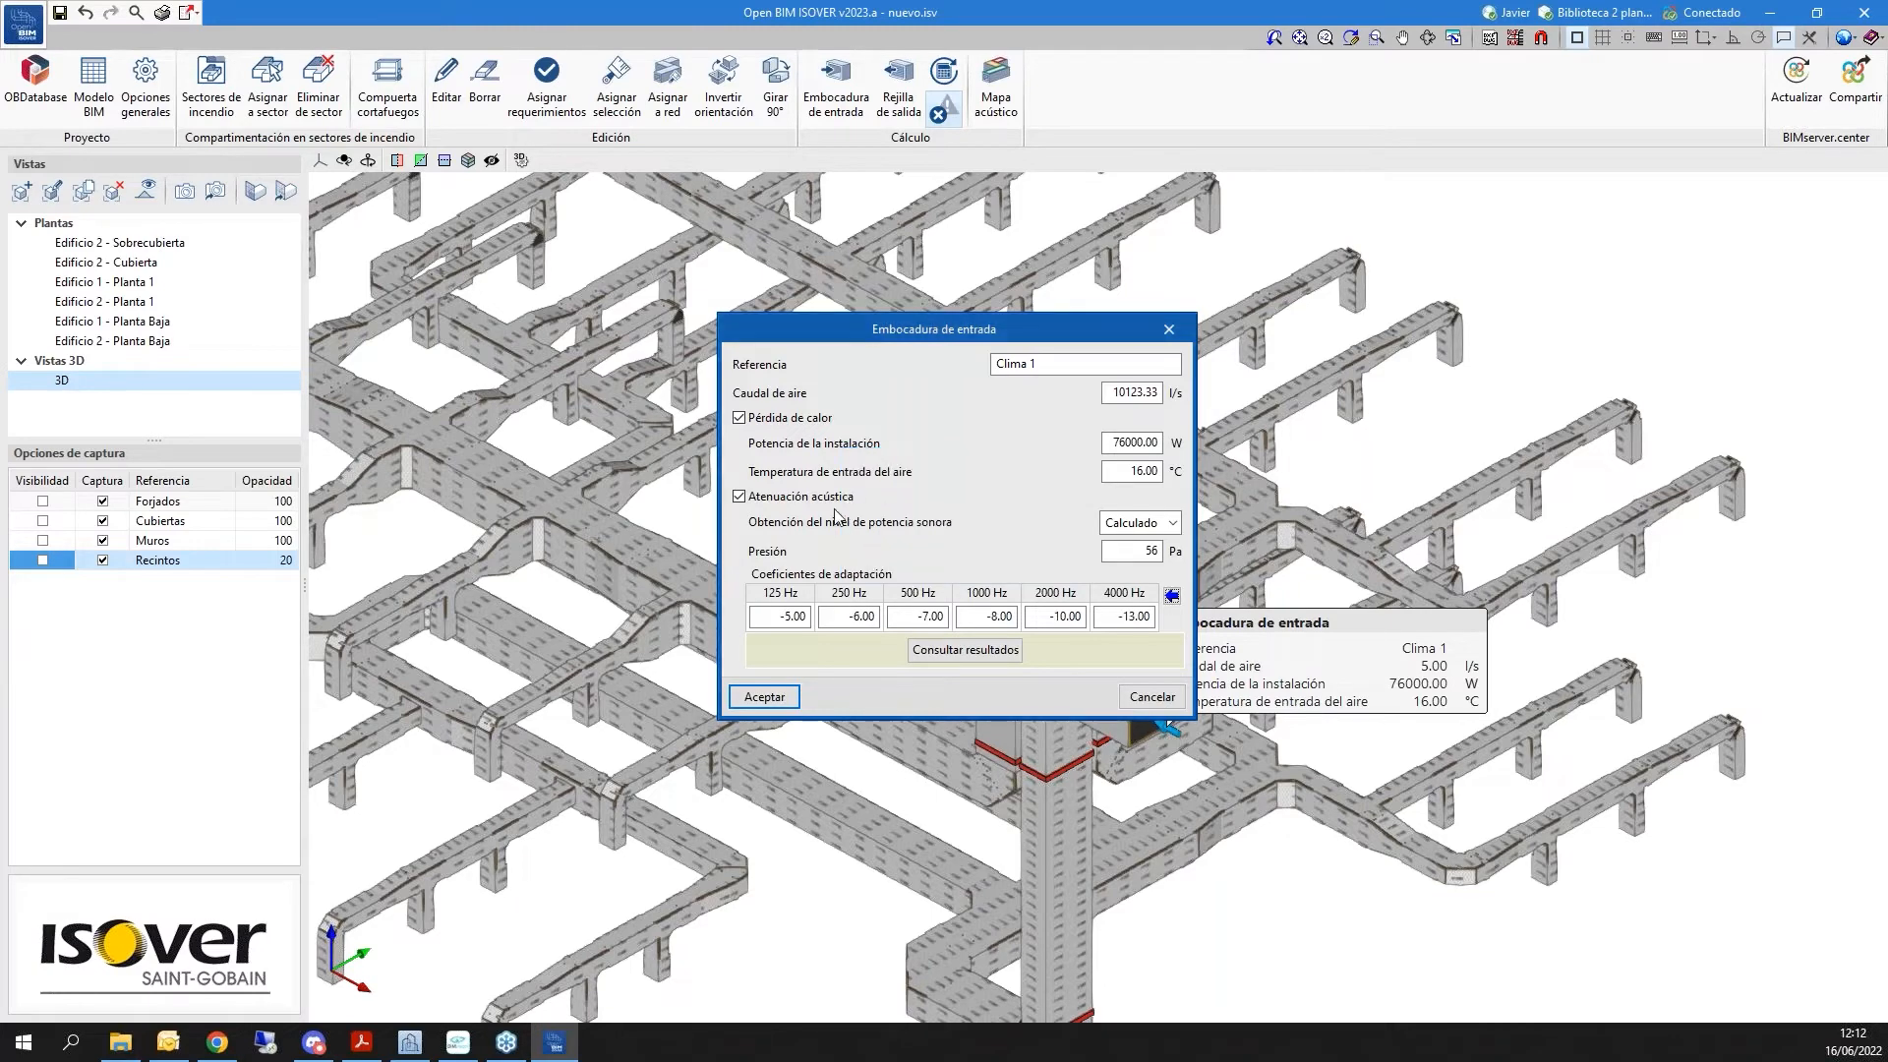
click(966, 650)
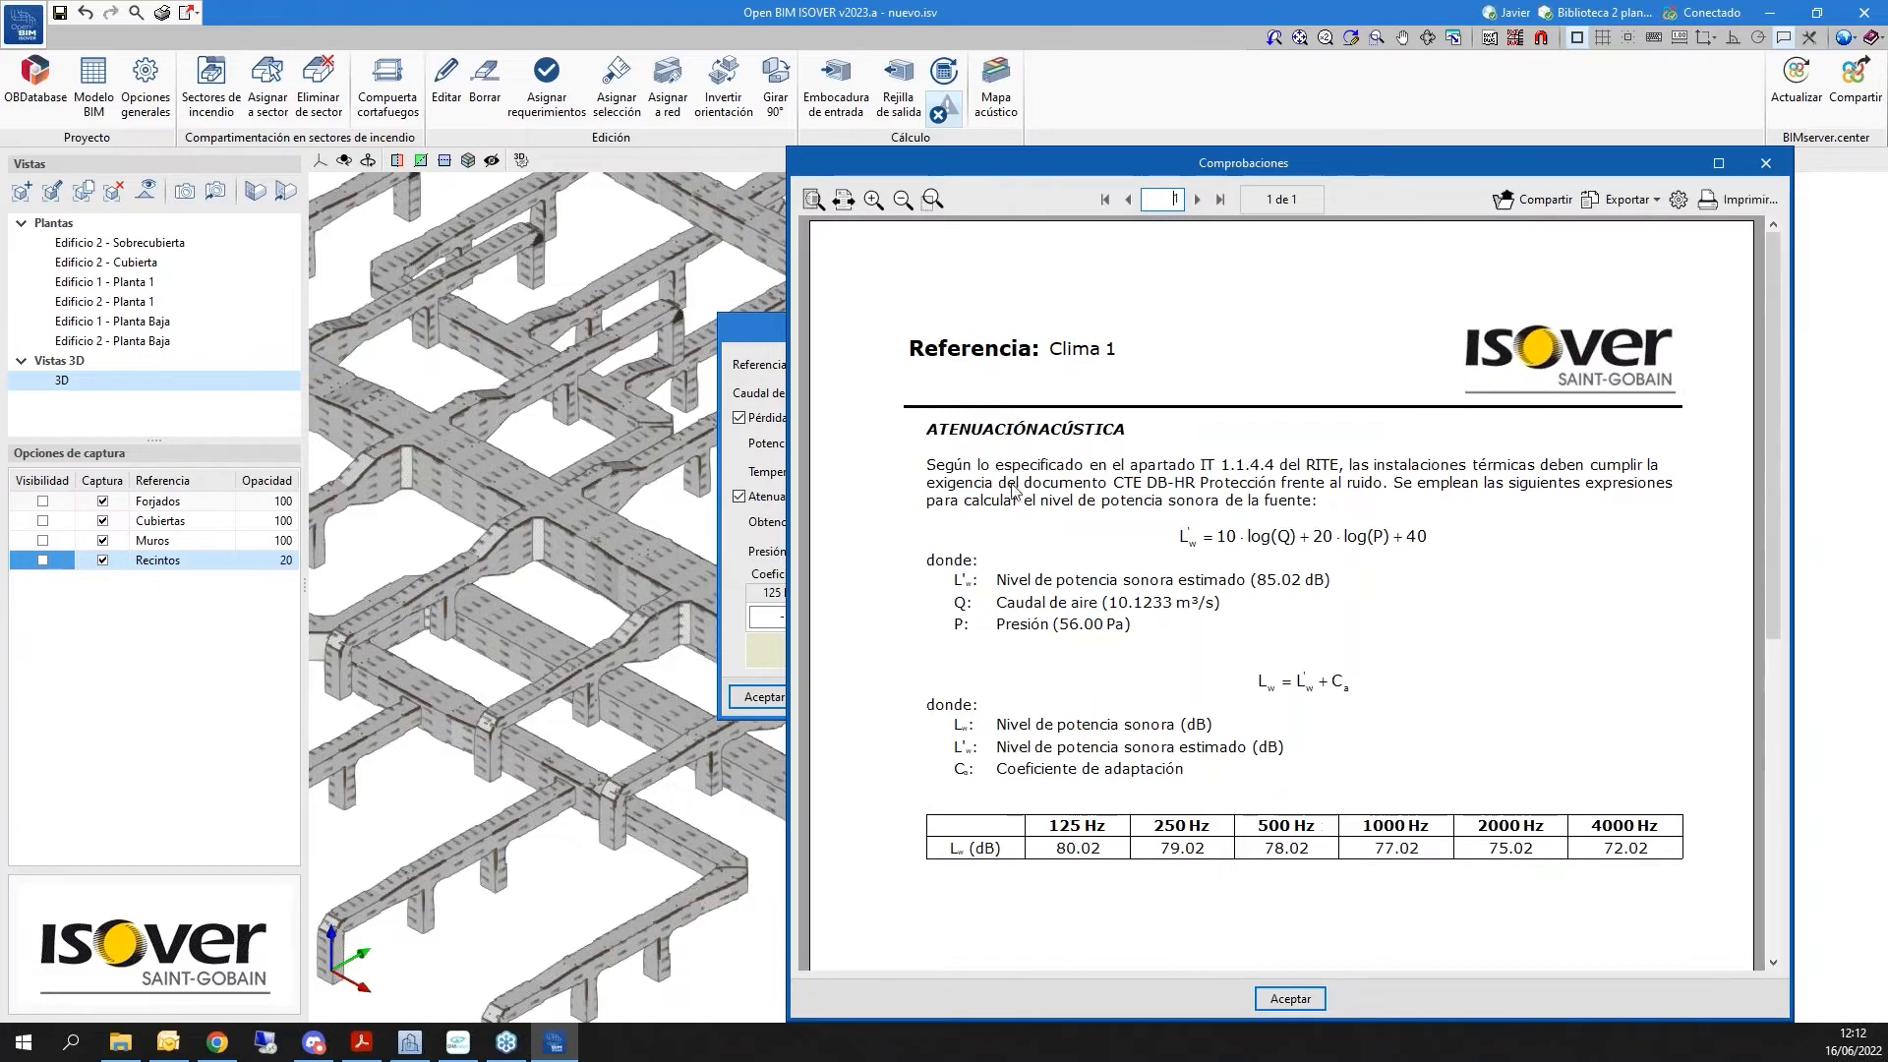
scroll(1429, 915, down, 2)
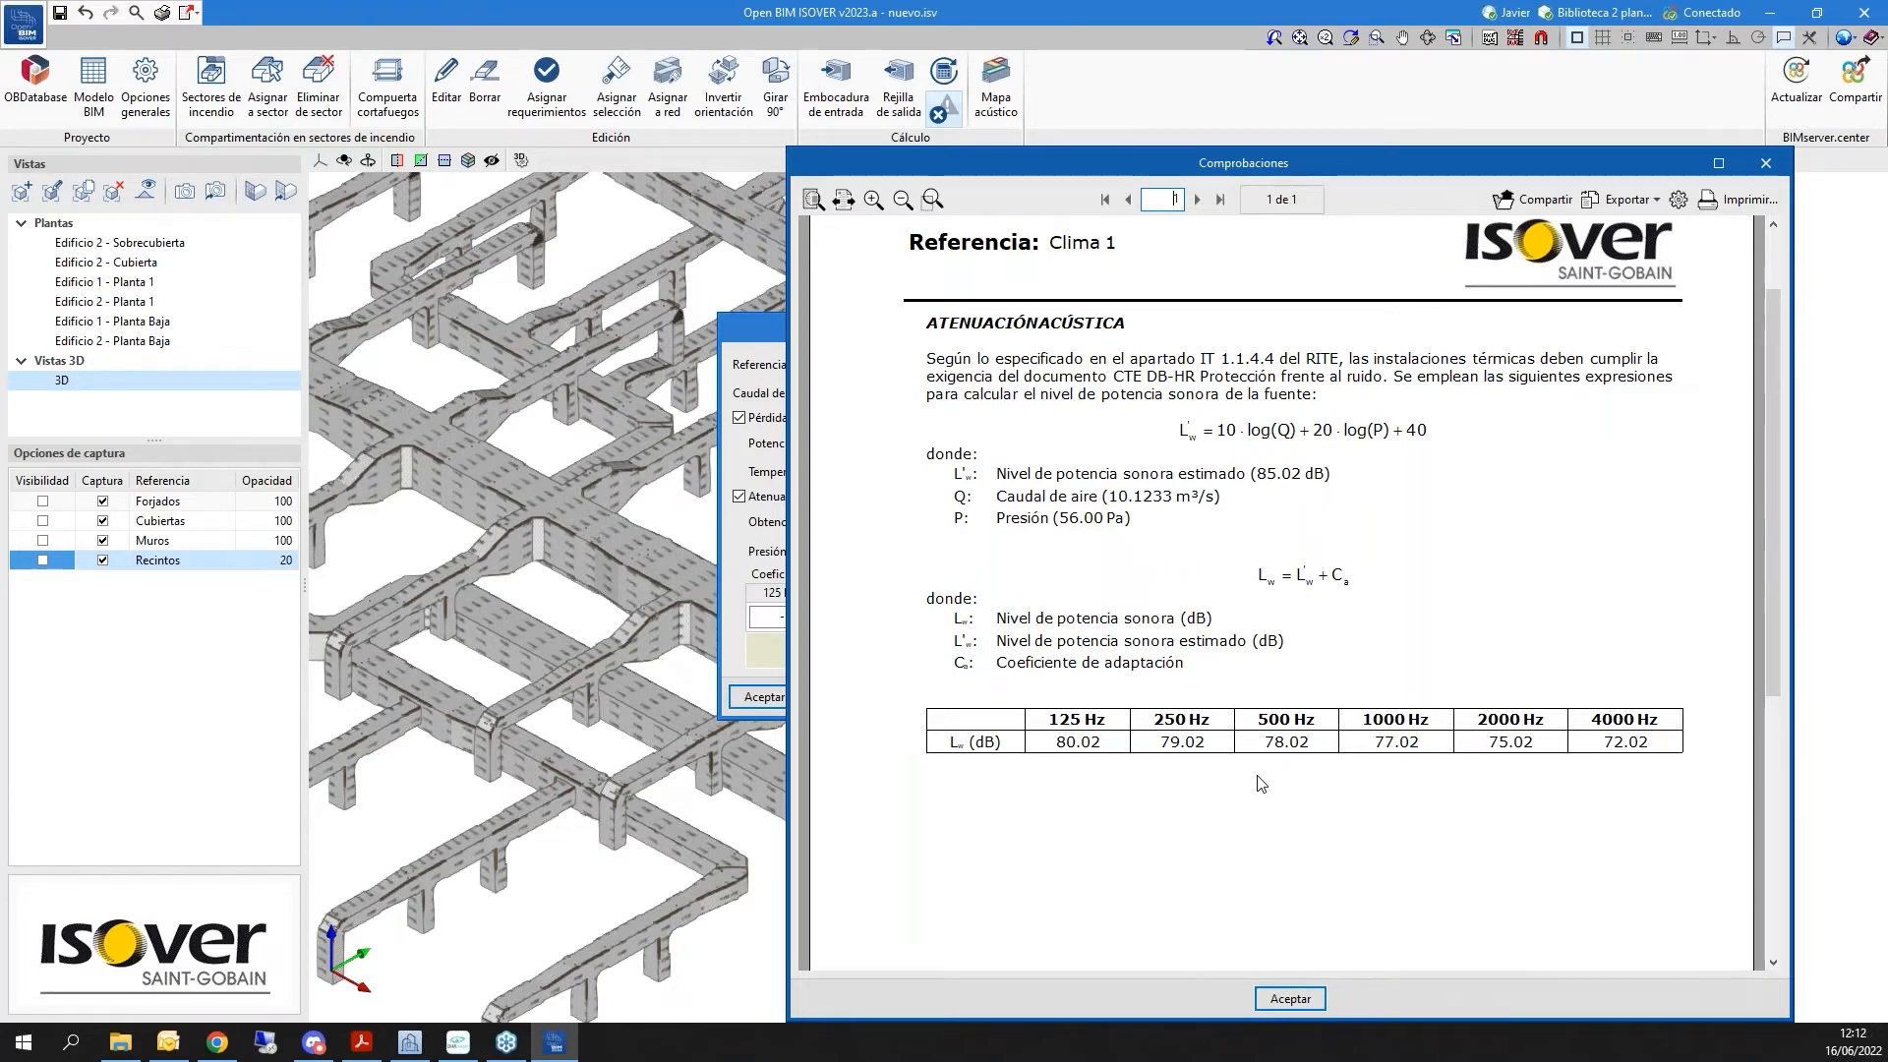
click(1764, 164)
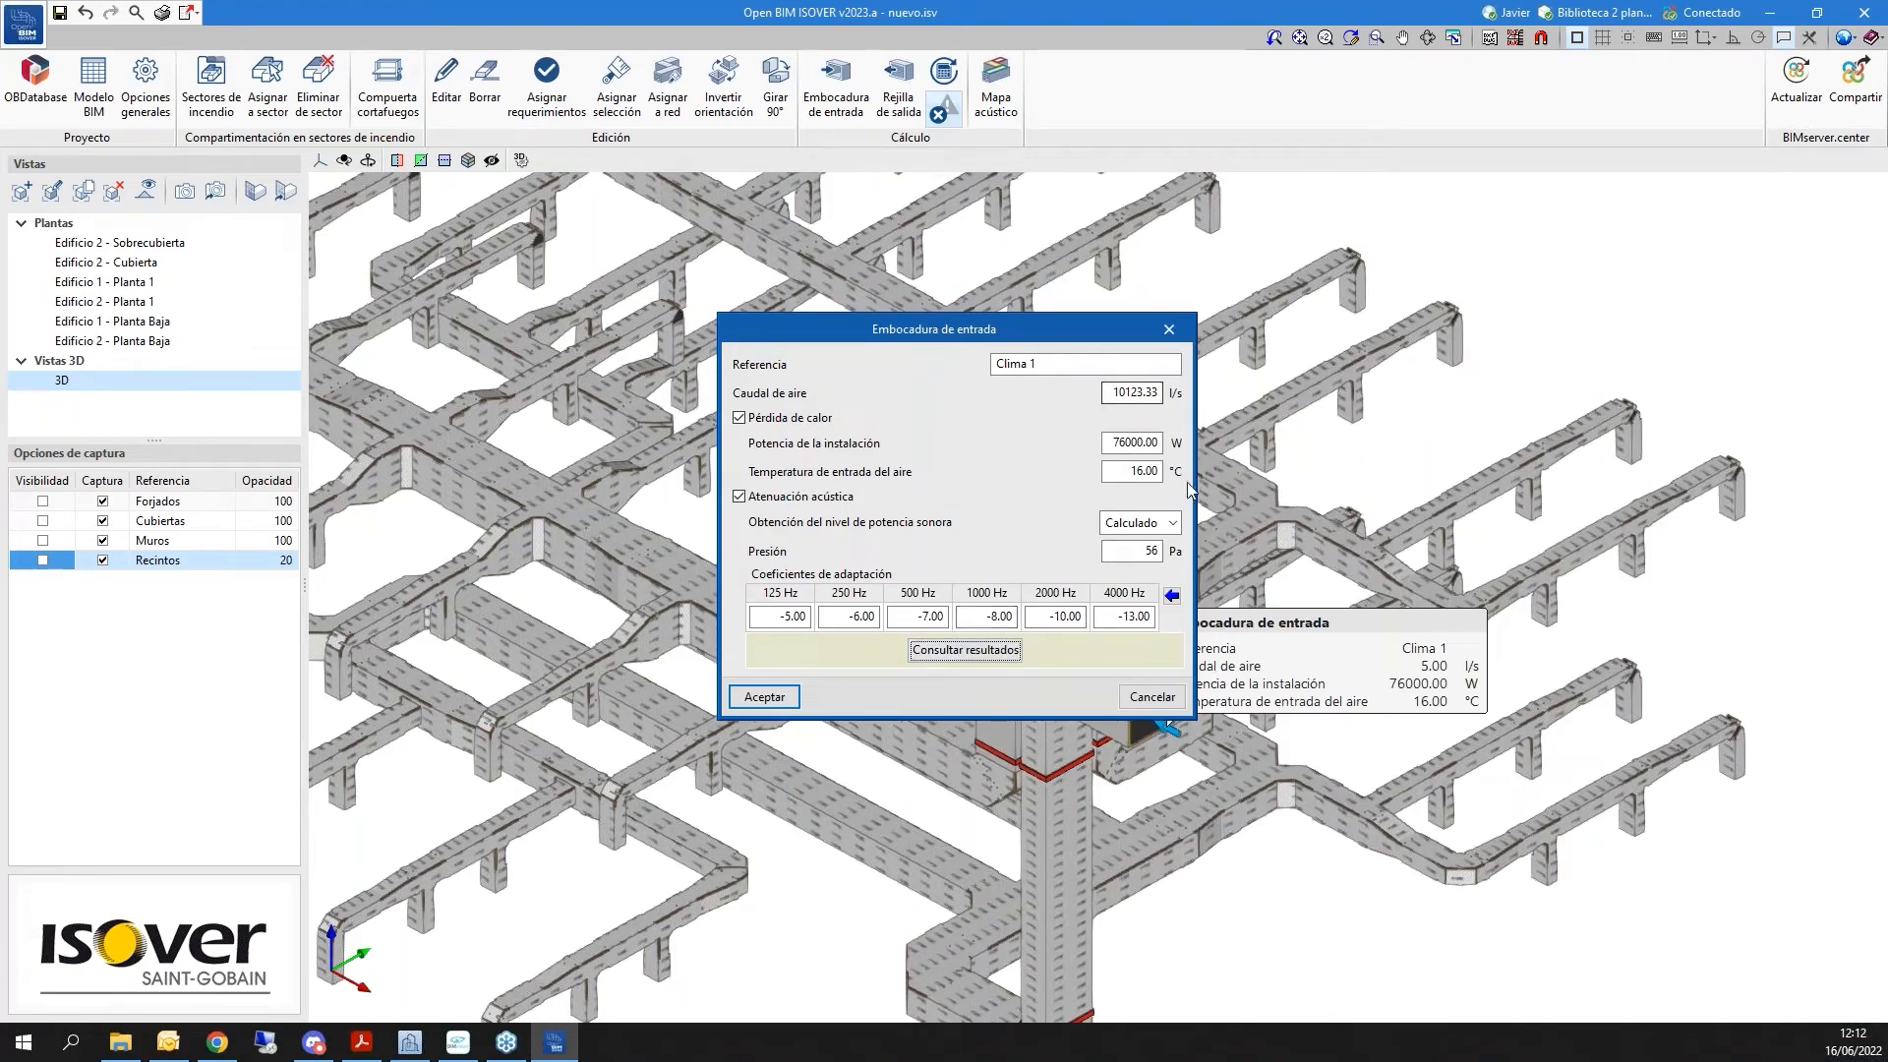
Return Clima 1's sound power level method to Manual and accept the inlet data
click(1141, 522)
click(1126, 543)
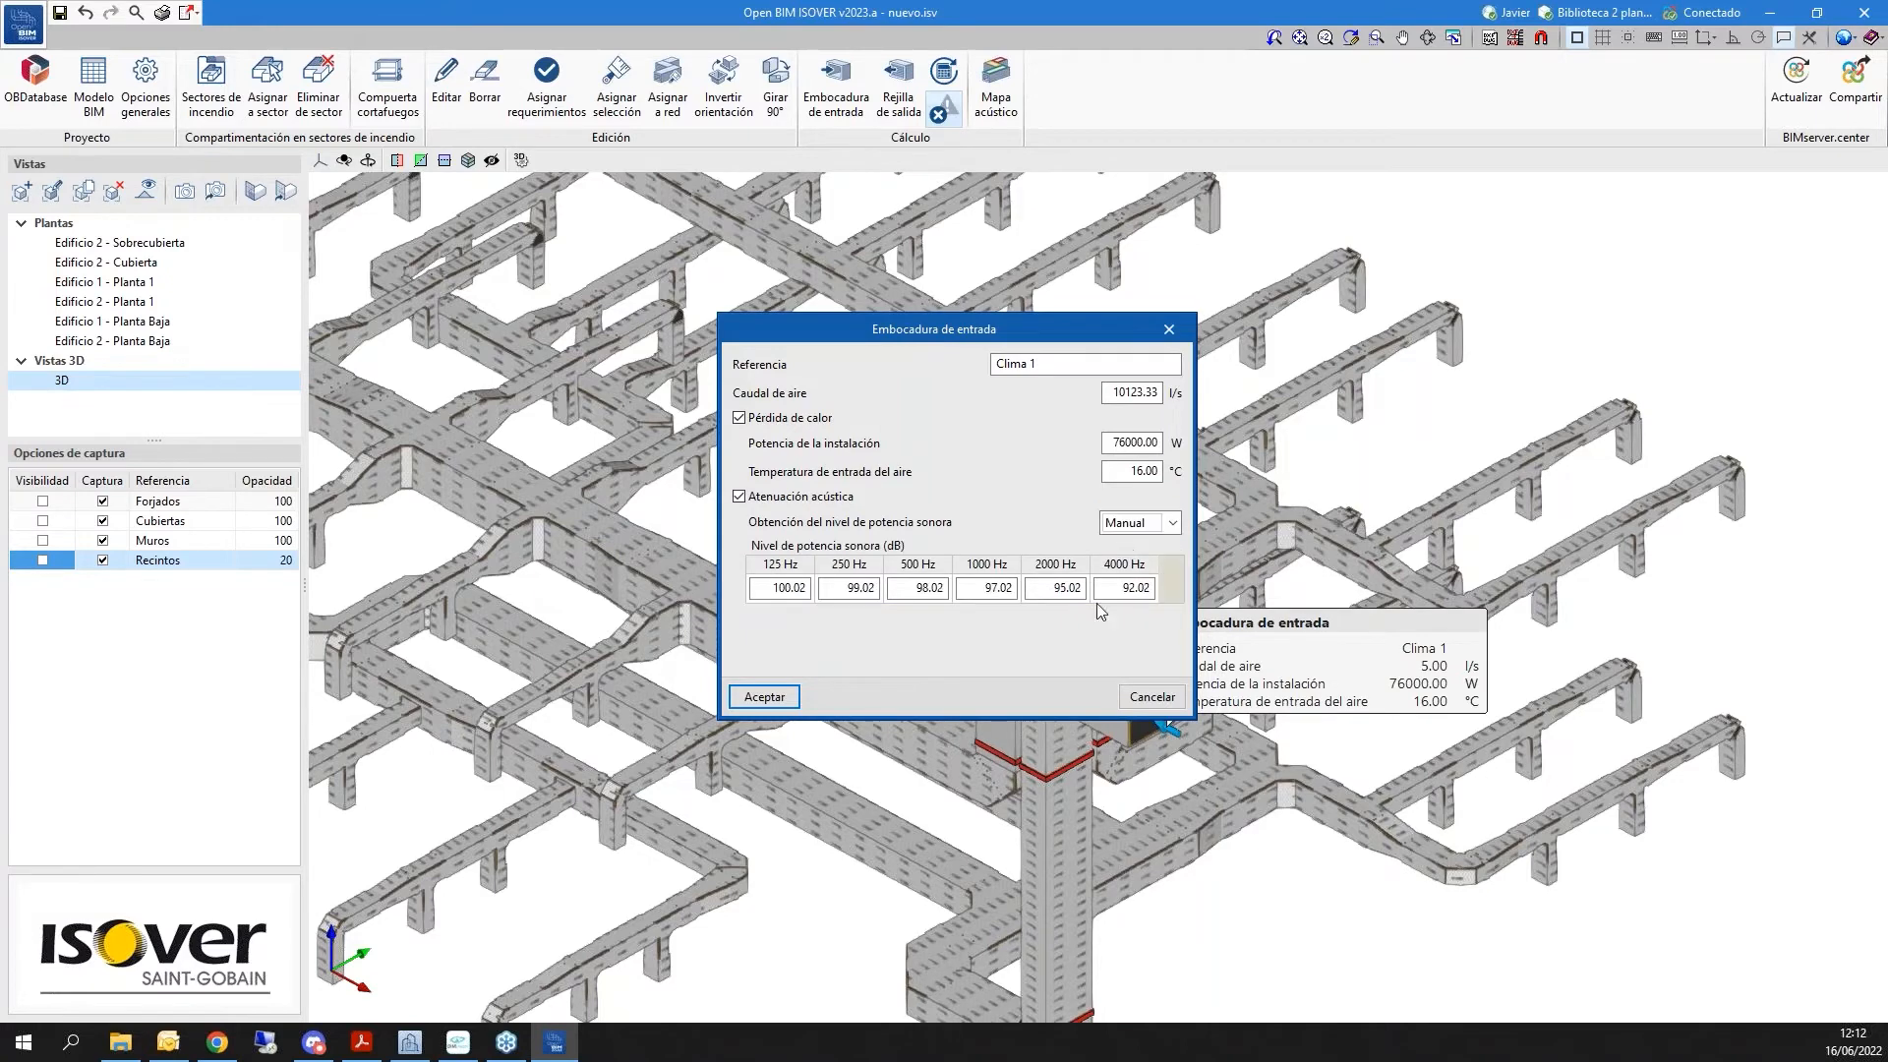
click(795, 698)
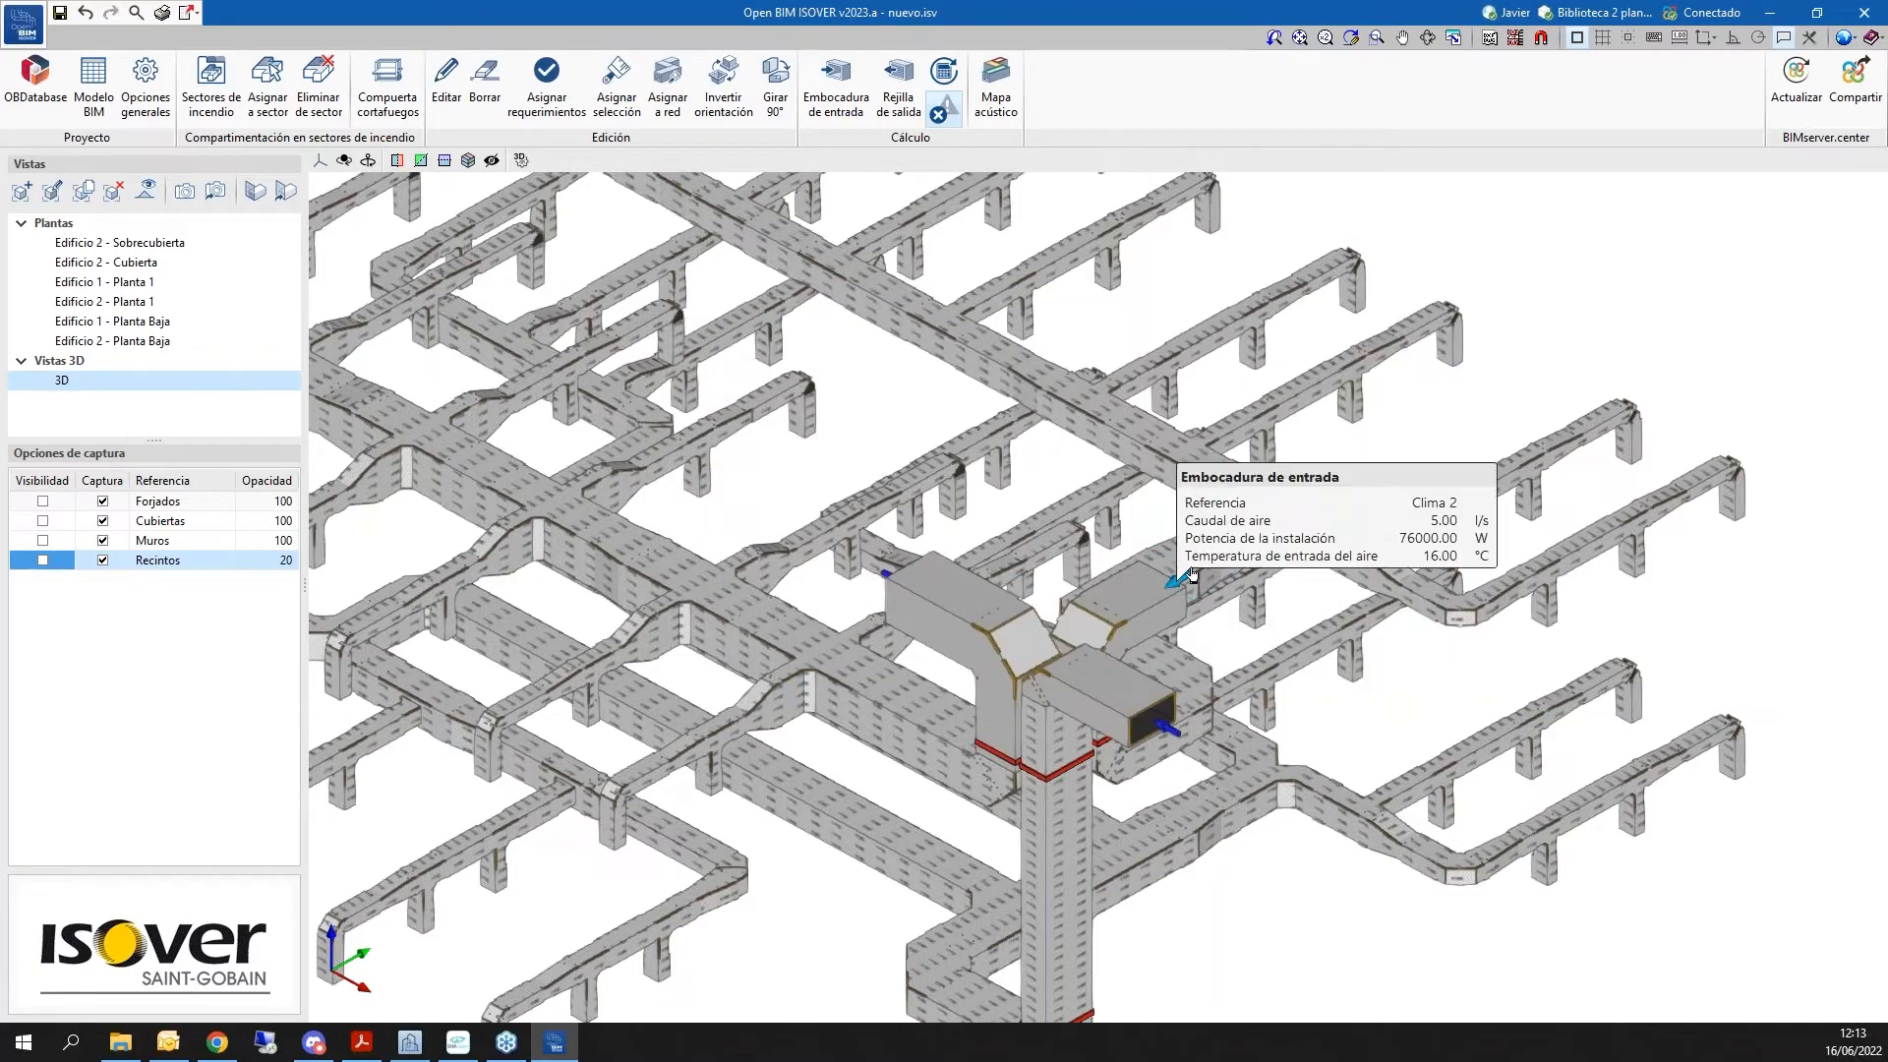
Enable acoustic attenuation on inlet Clima 2 with levels 100.02, 99.02, 98.02, 97.02, 95.02 and 92.02 dB from 125 to 4000 Hz, and accept
click(1192, 575)
click(777, 497)
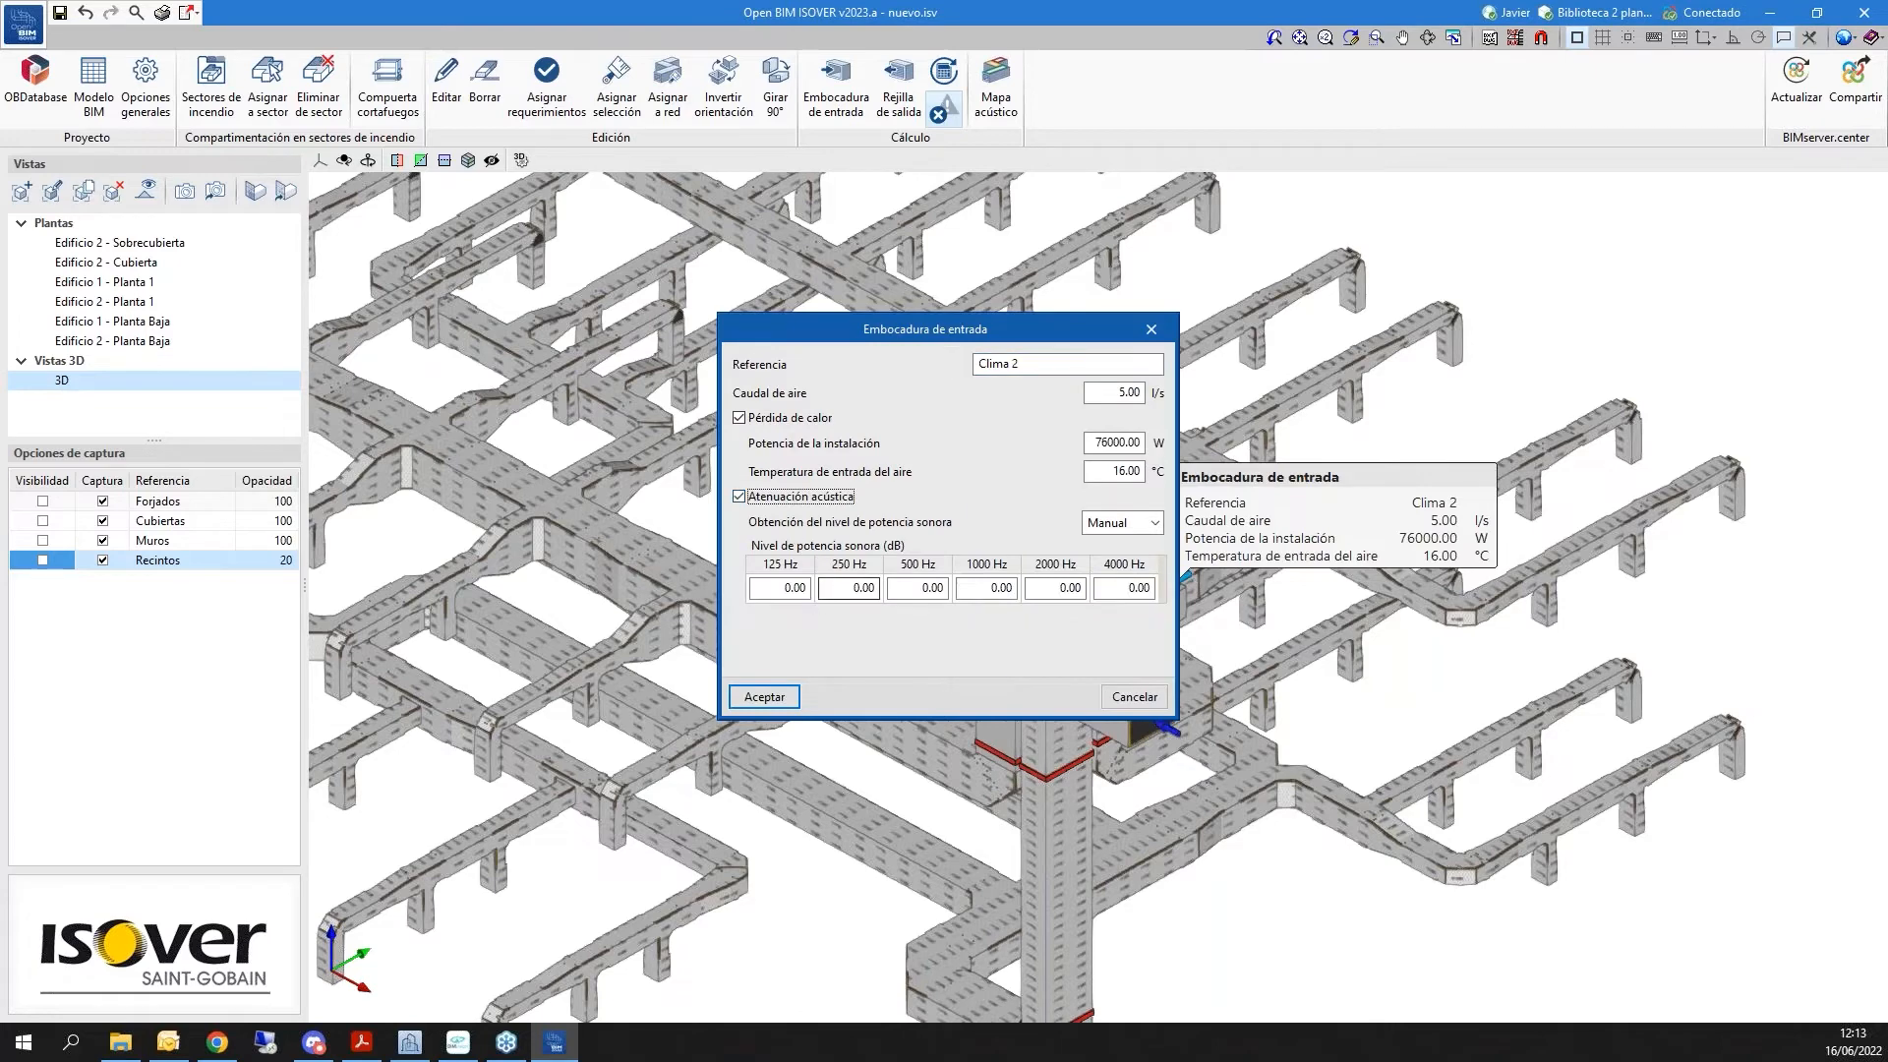
click(782, 589)
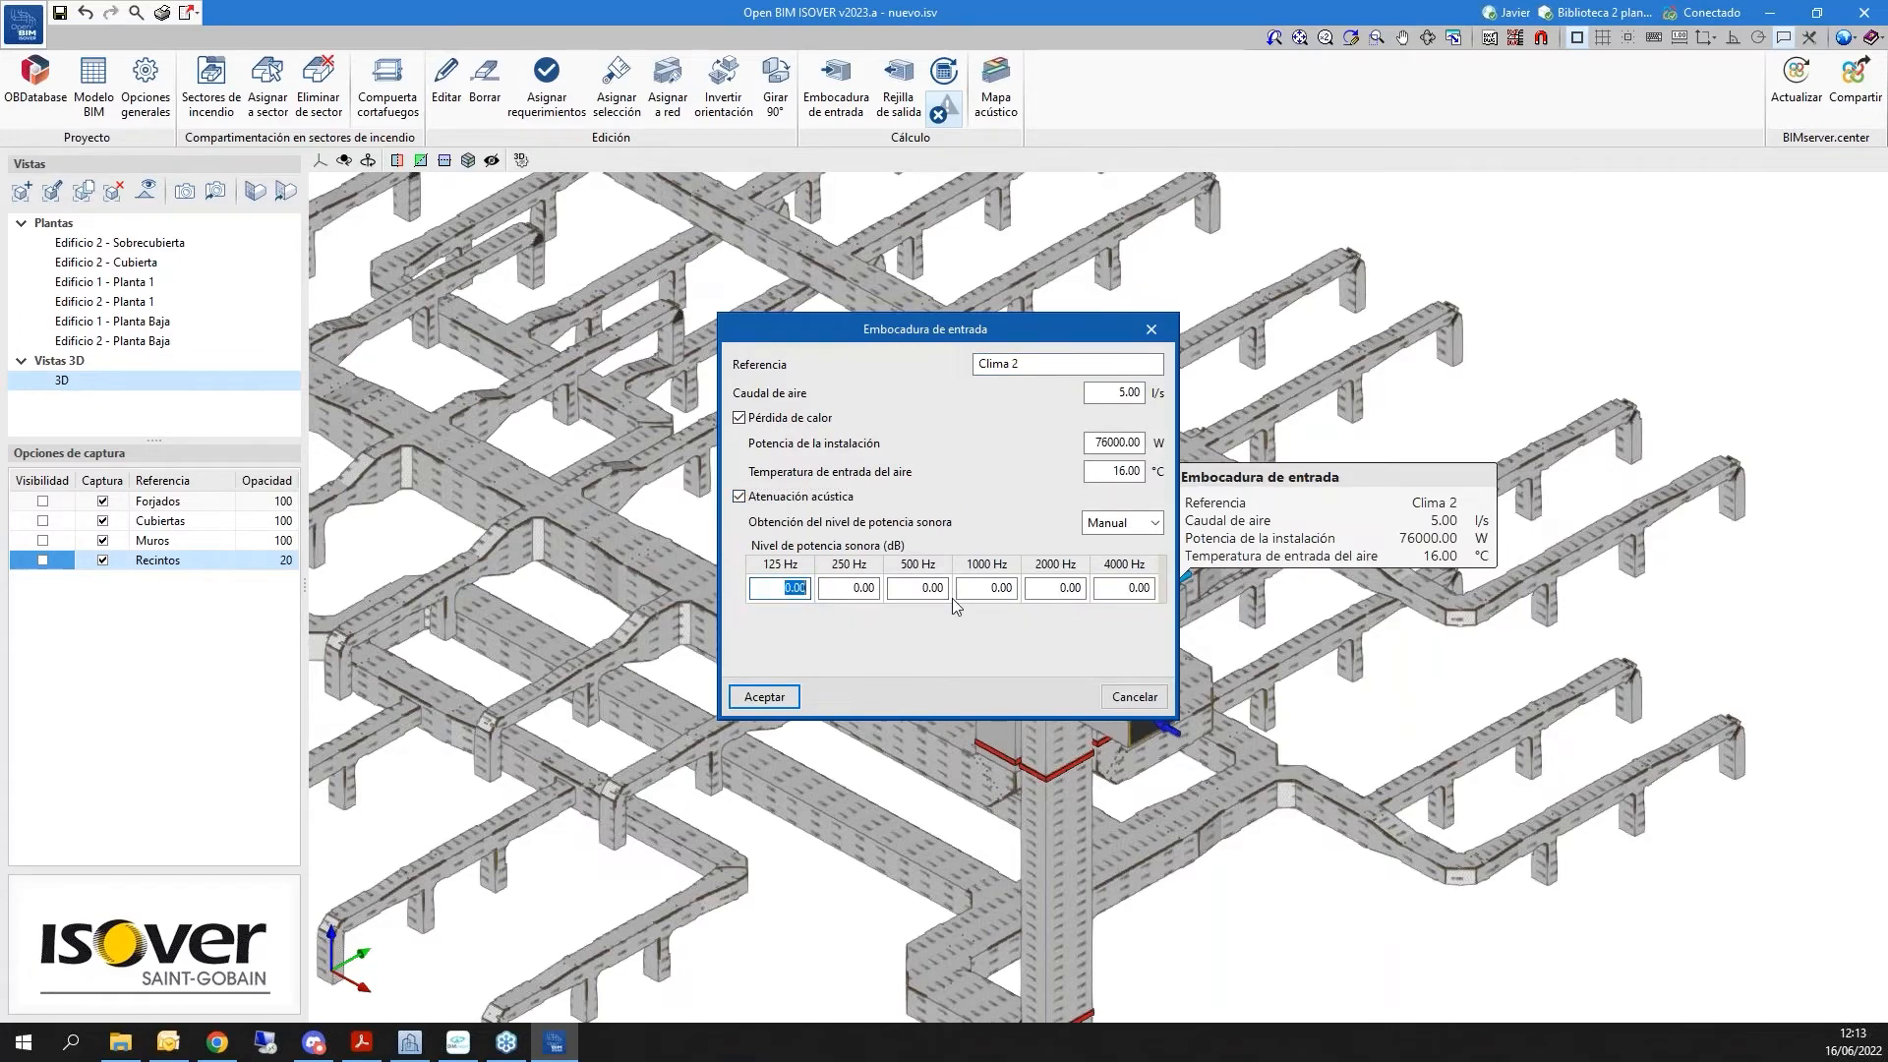
text(100.)
key(Tab)
text(99.02)
key(Tab)
text(98.02)
key(Tab)
text(97.02)
key(Tab)
text(95.02)
key(Tab)
text(92.02)
click(749, 688)
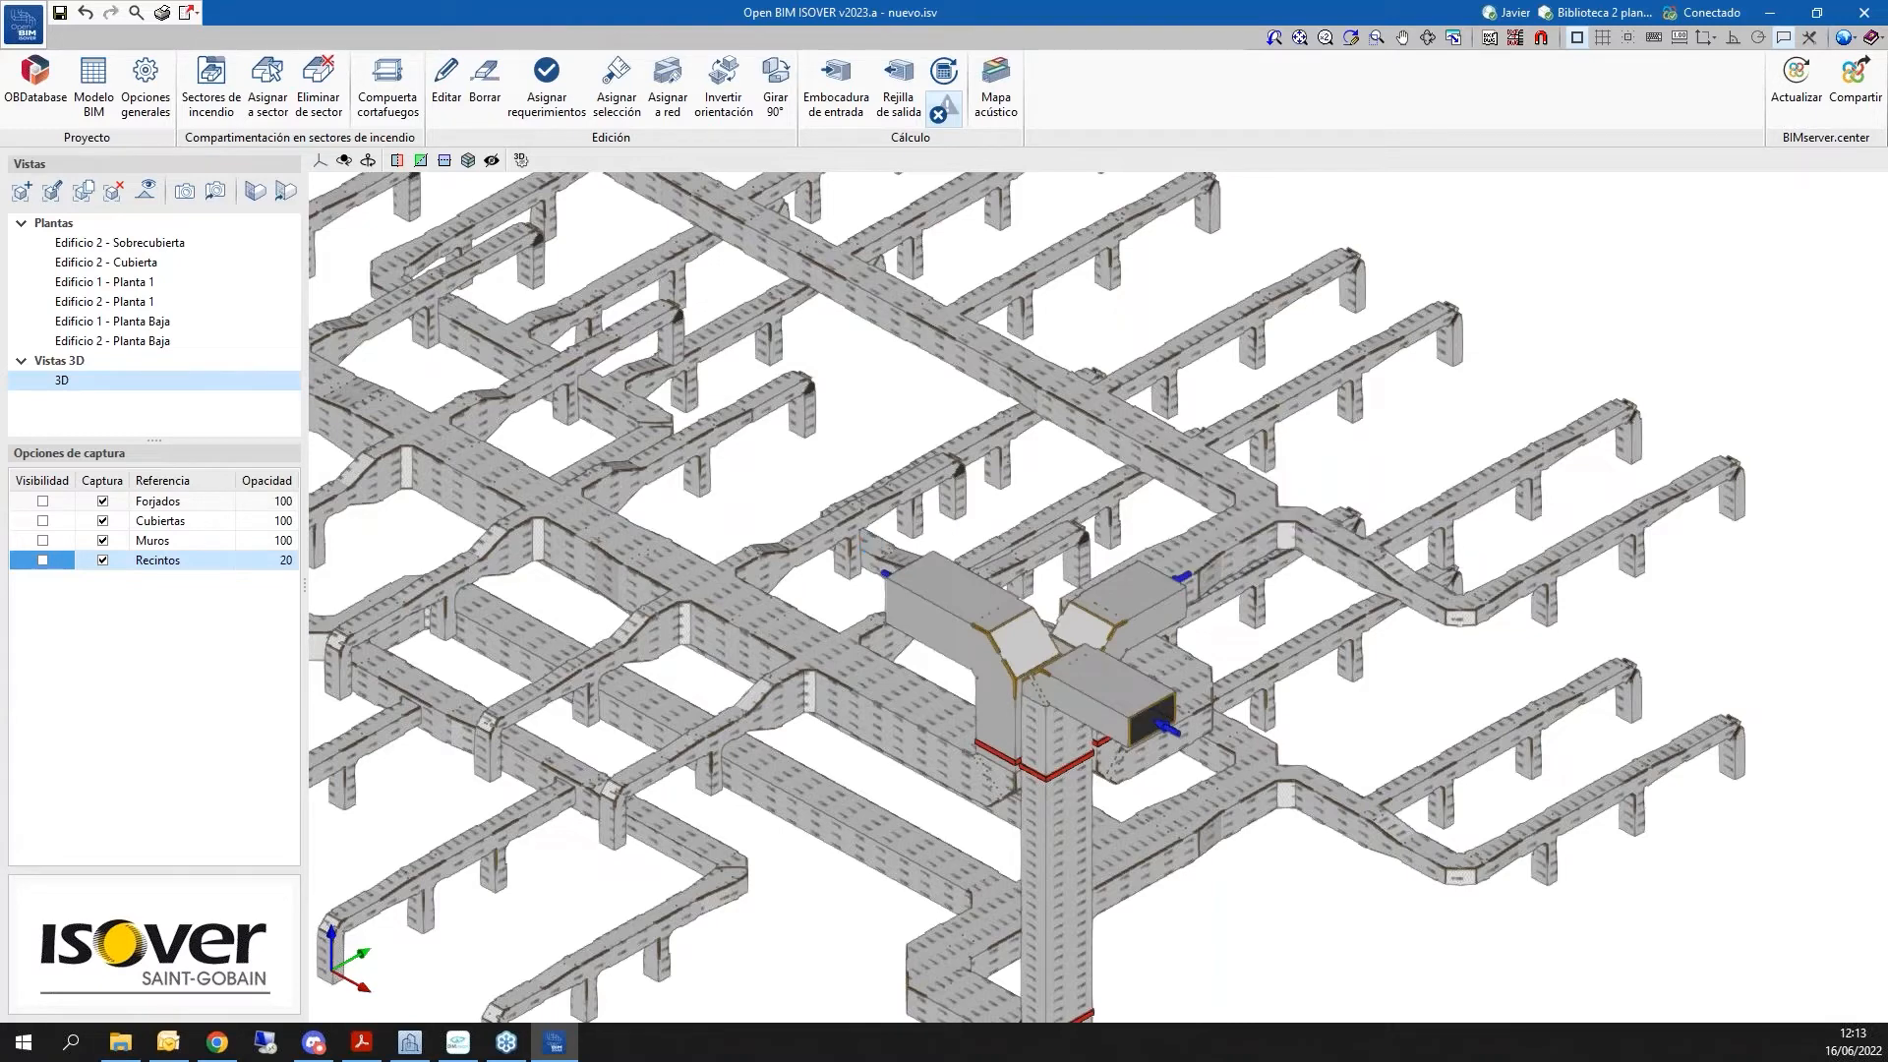
Open the data of inlet Clima 3 and enable its acoustic attenuation
scroll(915, 693, down, 3)
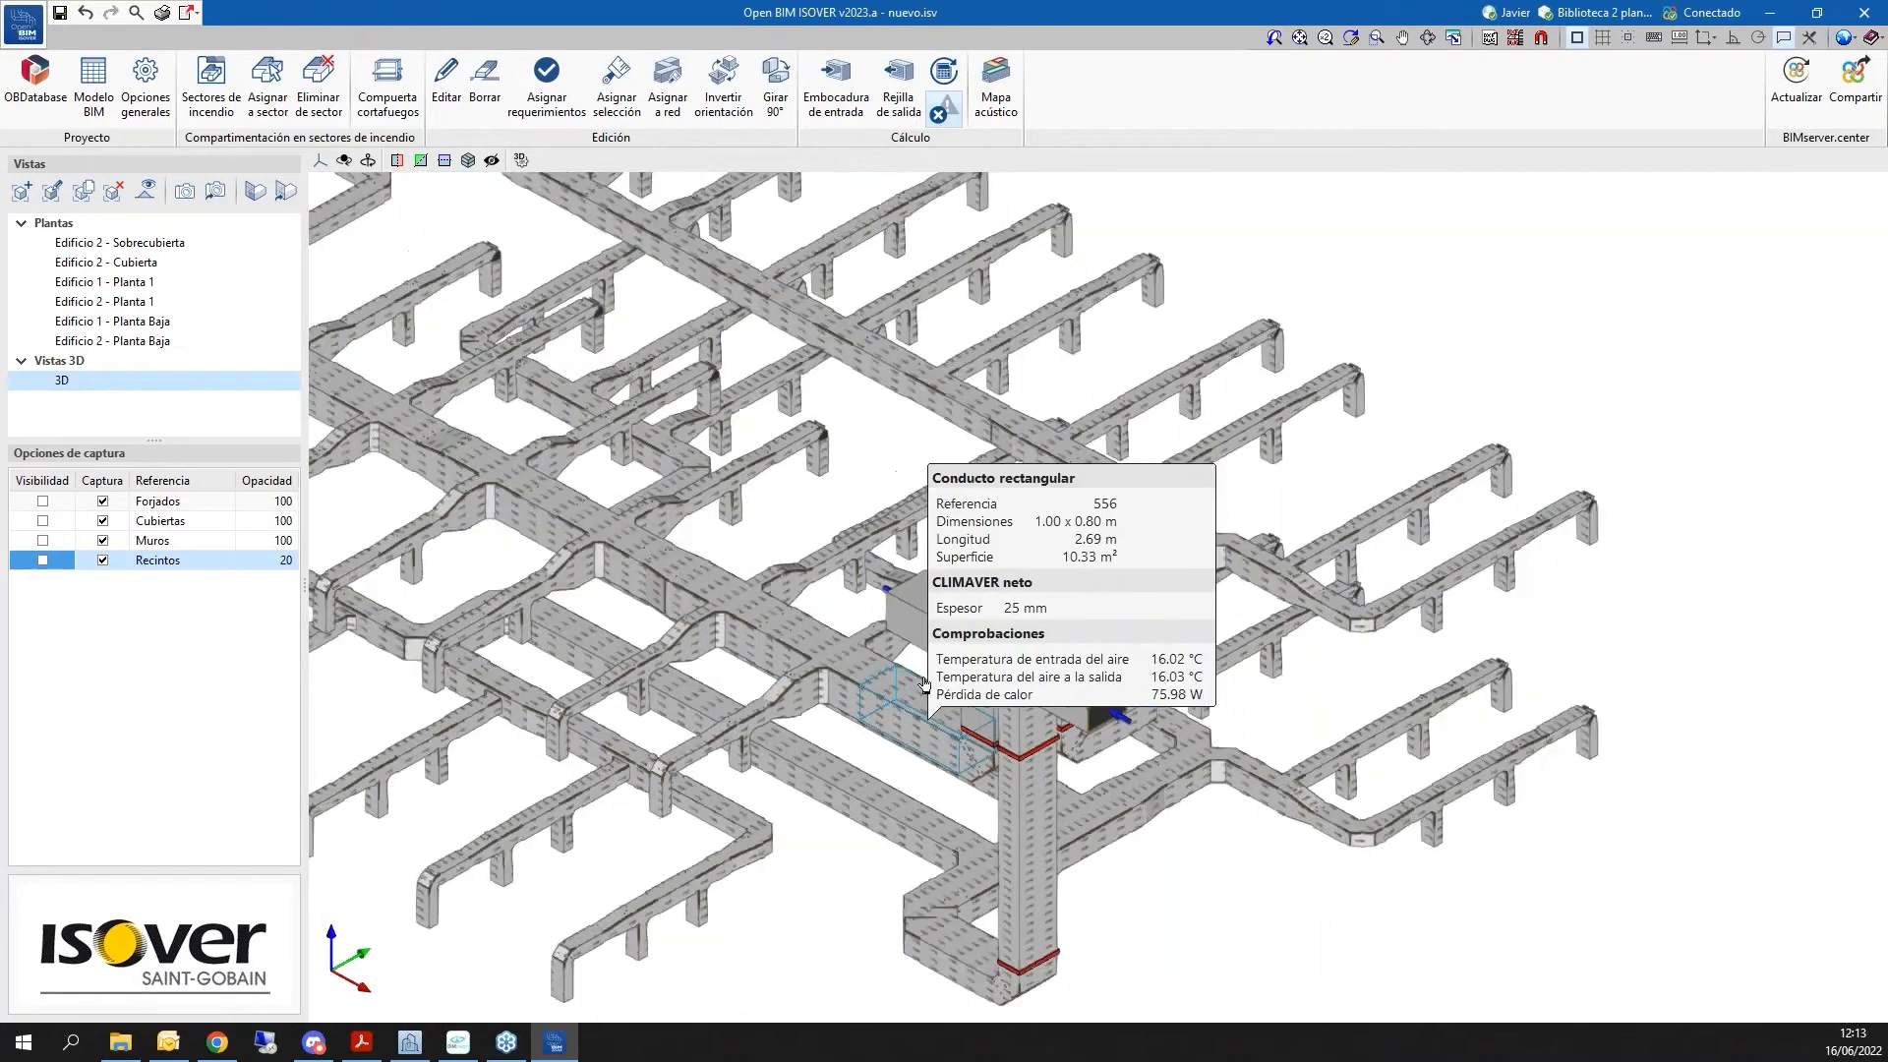
shift+middle_drag(929, 700, 1034, 649)
scroll(1072, 599, up, 2)
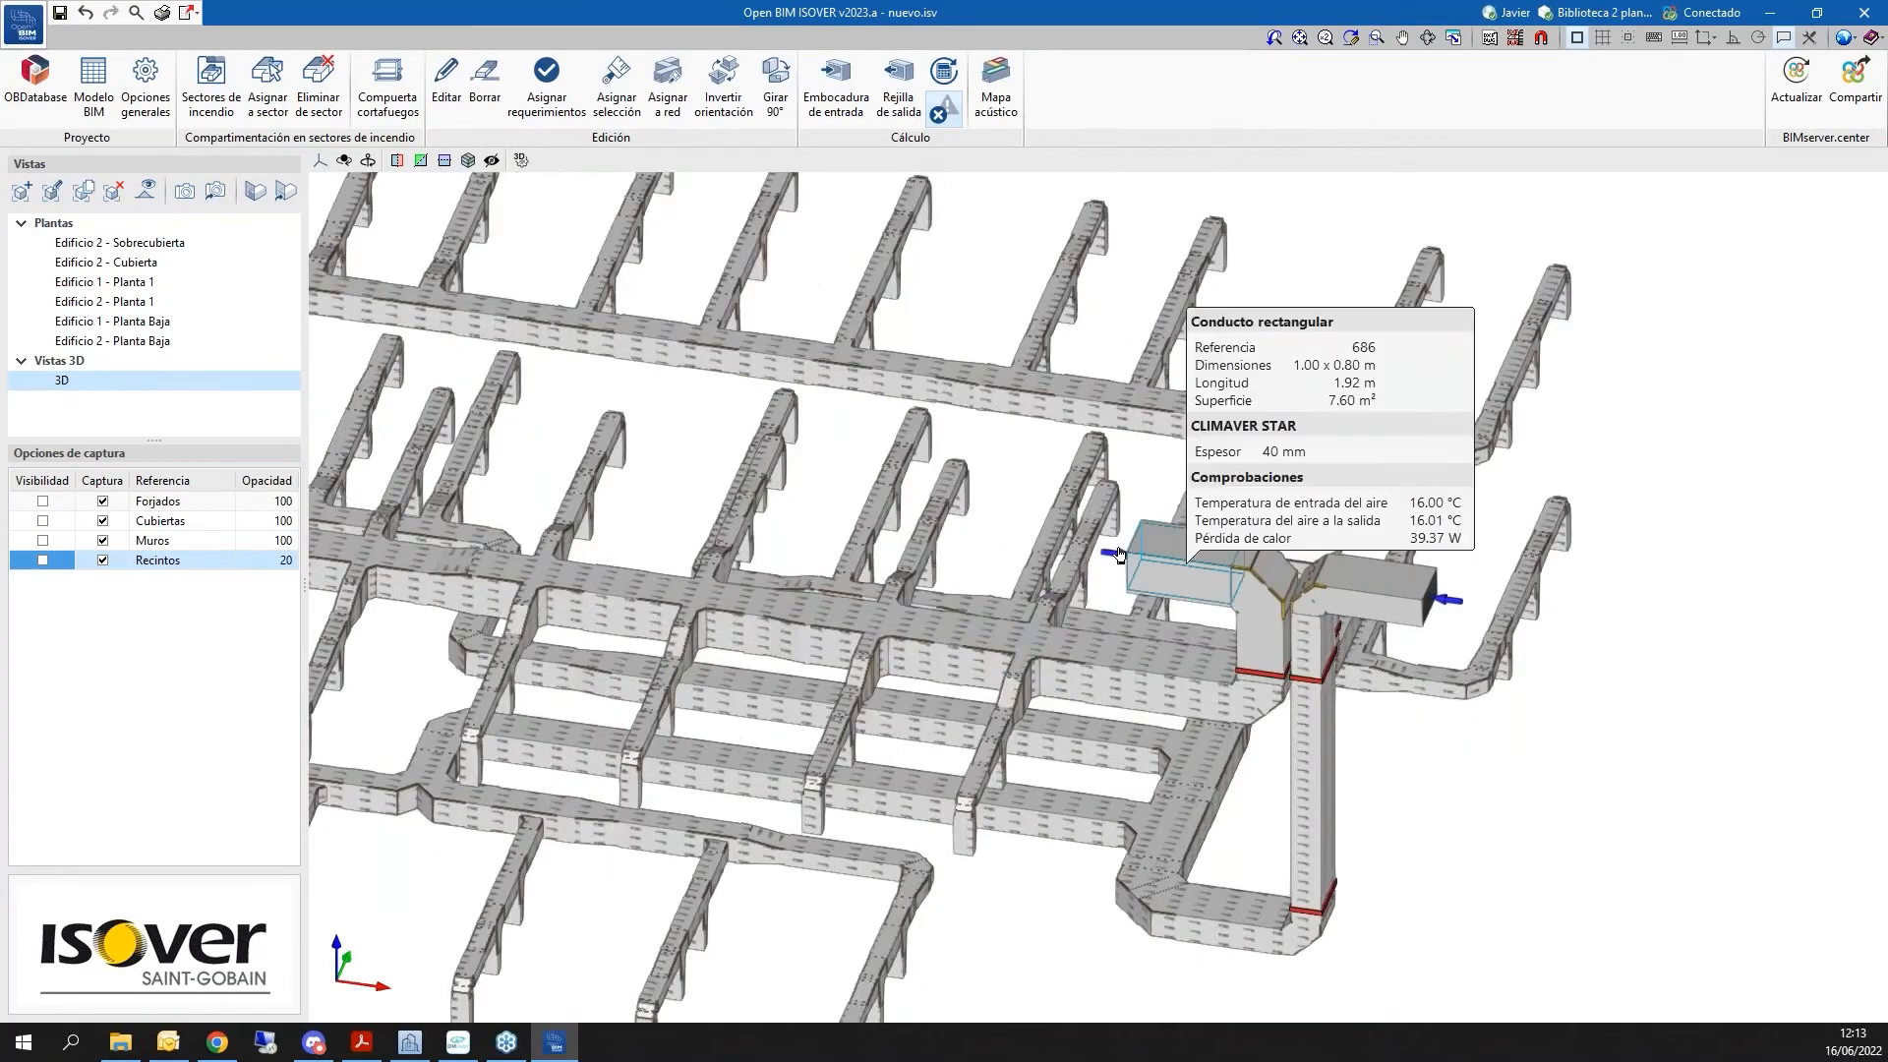
click(1114, 555)
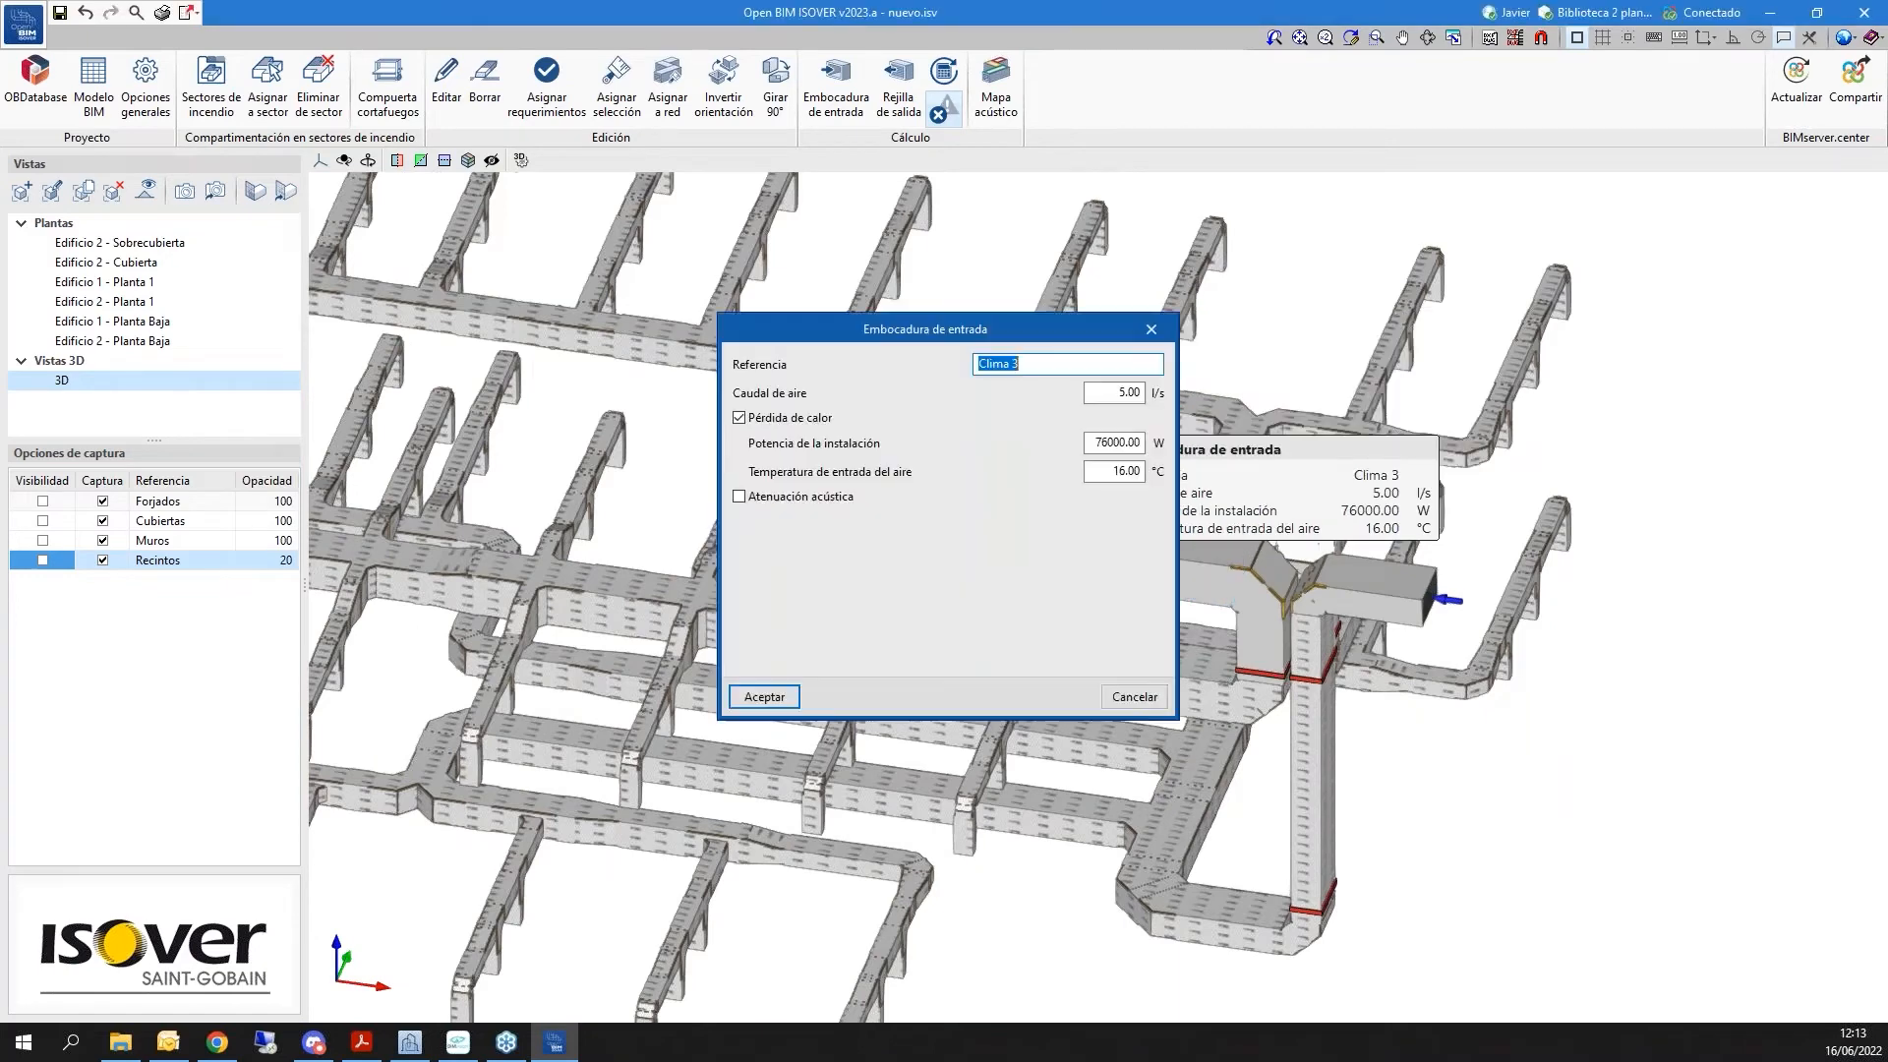
click(765, 497)
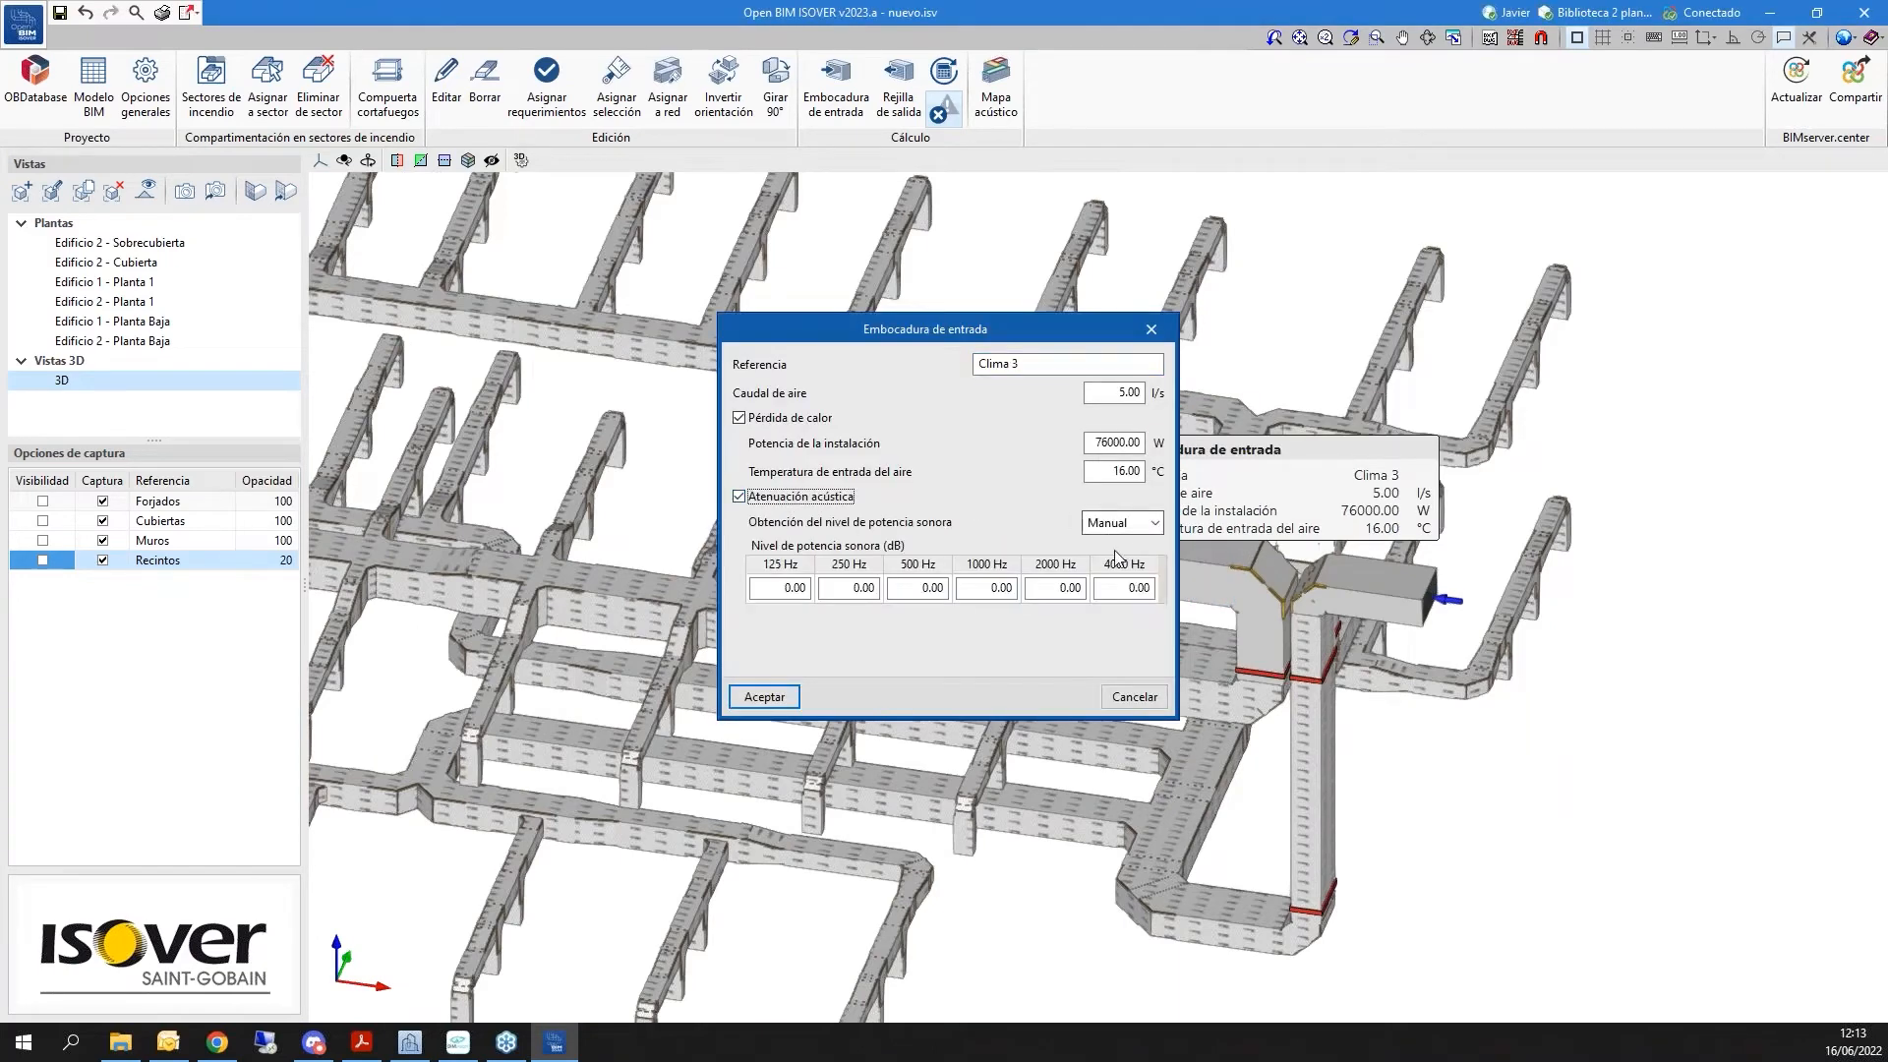
Enter Clima 3's sound power levels at 125, 250, 500 and 1000 Hz as 100.02, 99.02, 98.02 and 97.02 dB
click(780, 587)
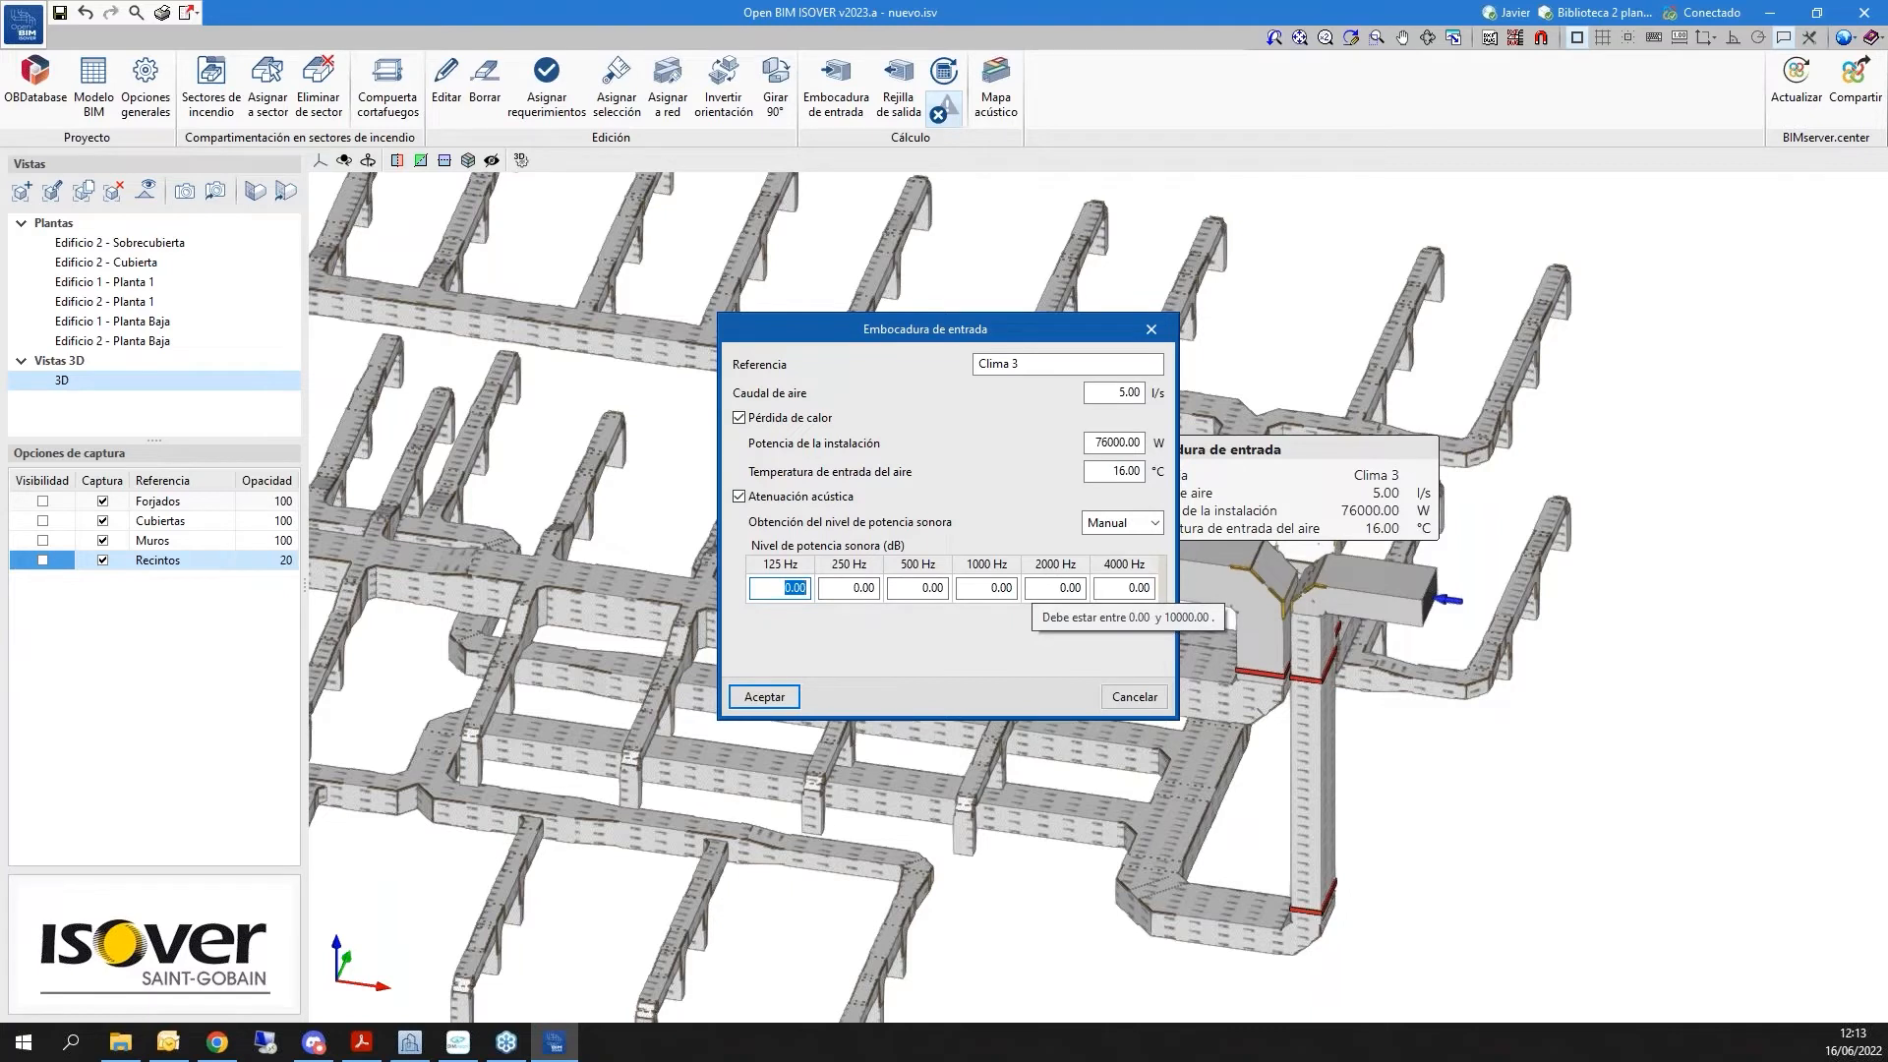
text(100.0)
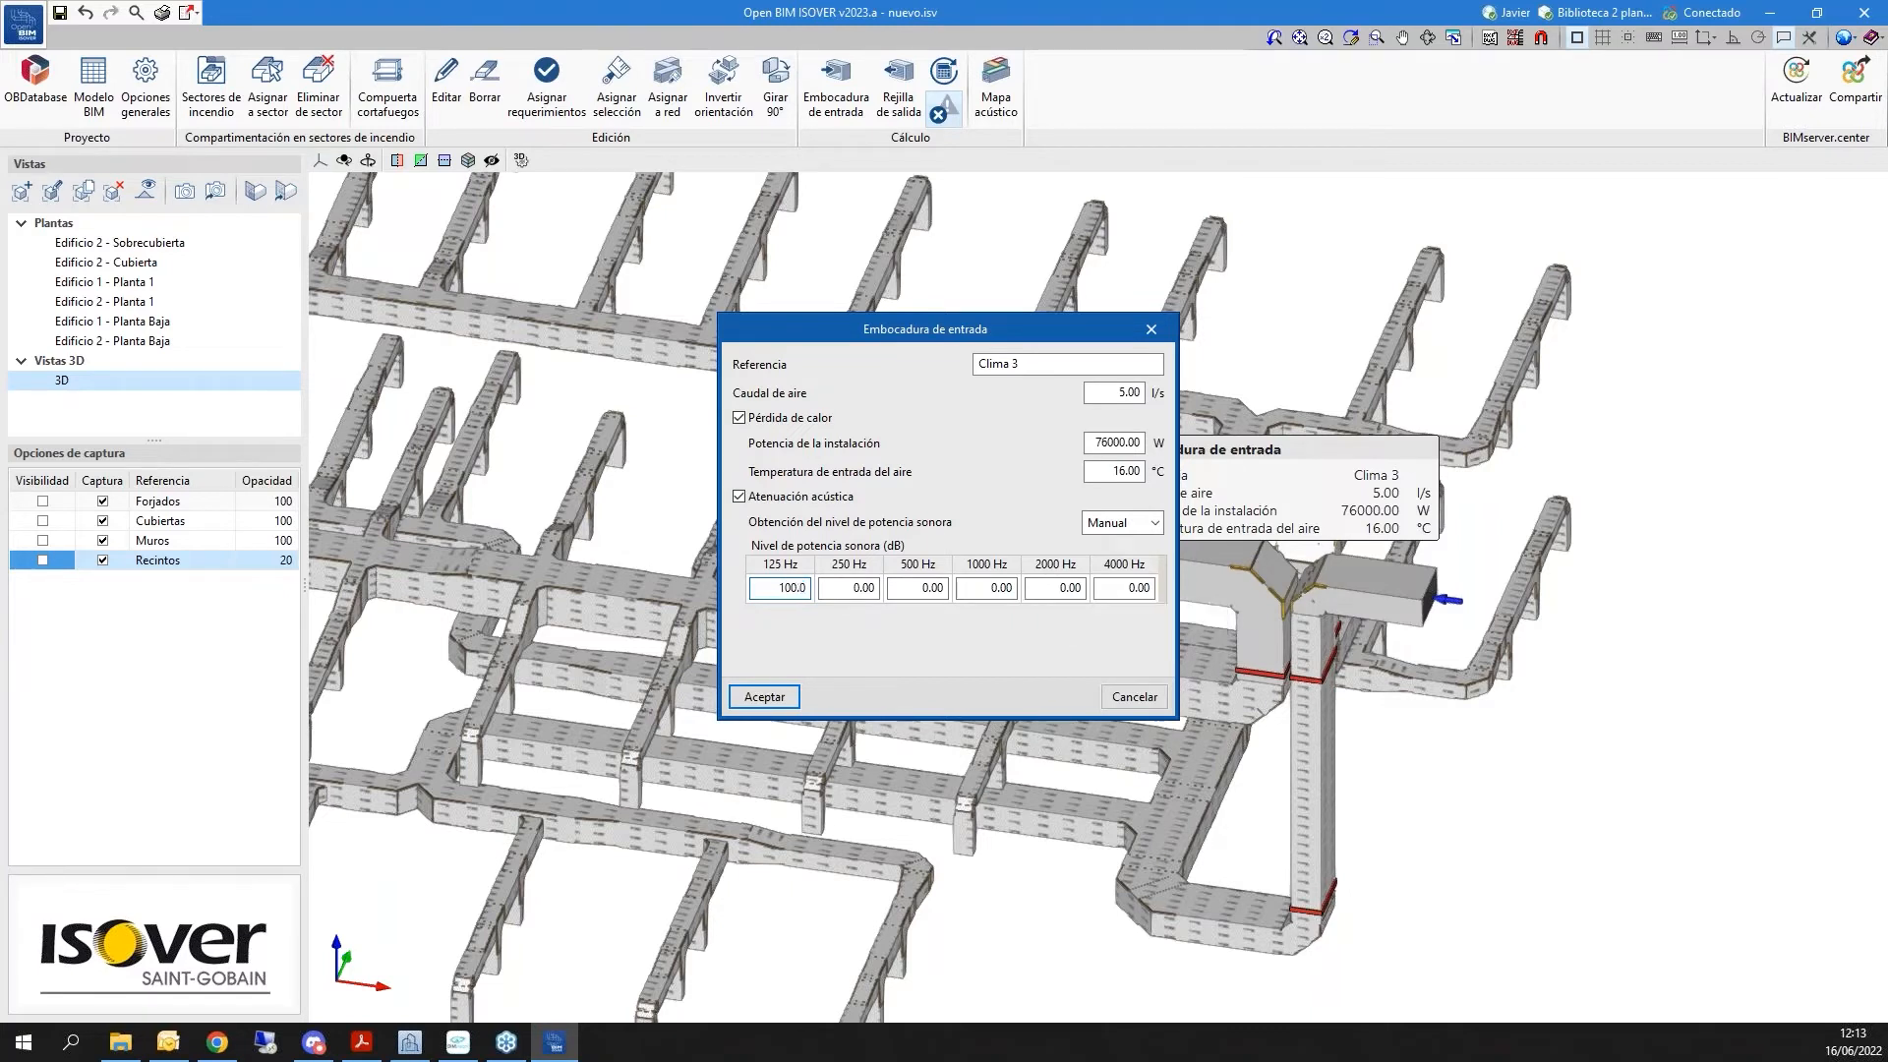
key(Tab)
text(99.0)
key(Tab)
text(98.02)
key(Tab)
text(97.02)
key(Tab)
Set Clima 3's sound power levels to 95.02 dB at 2000 Hz and 92.02 dB at 4000 Hz, and accept the inlet data
text(95.02q)
key(Tab)
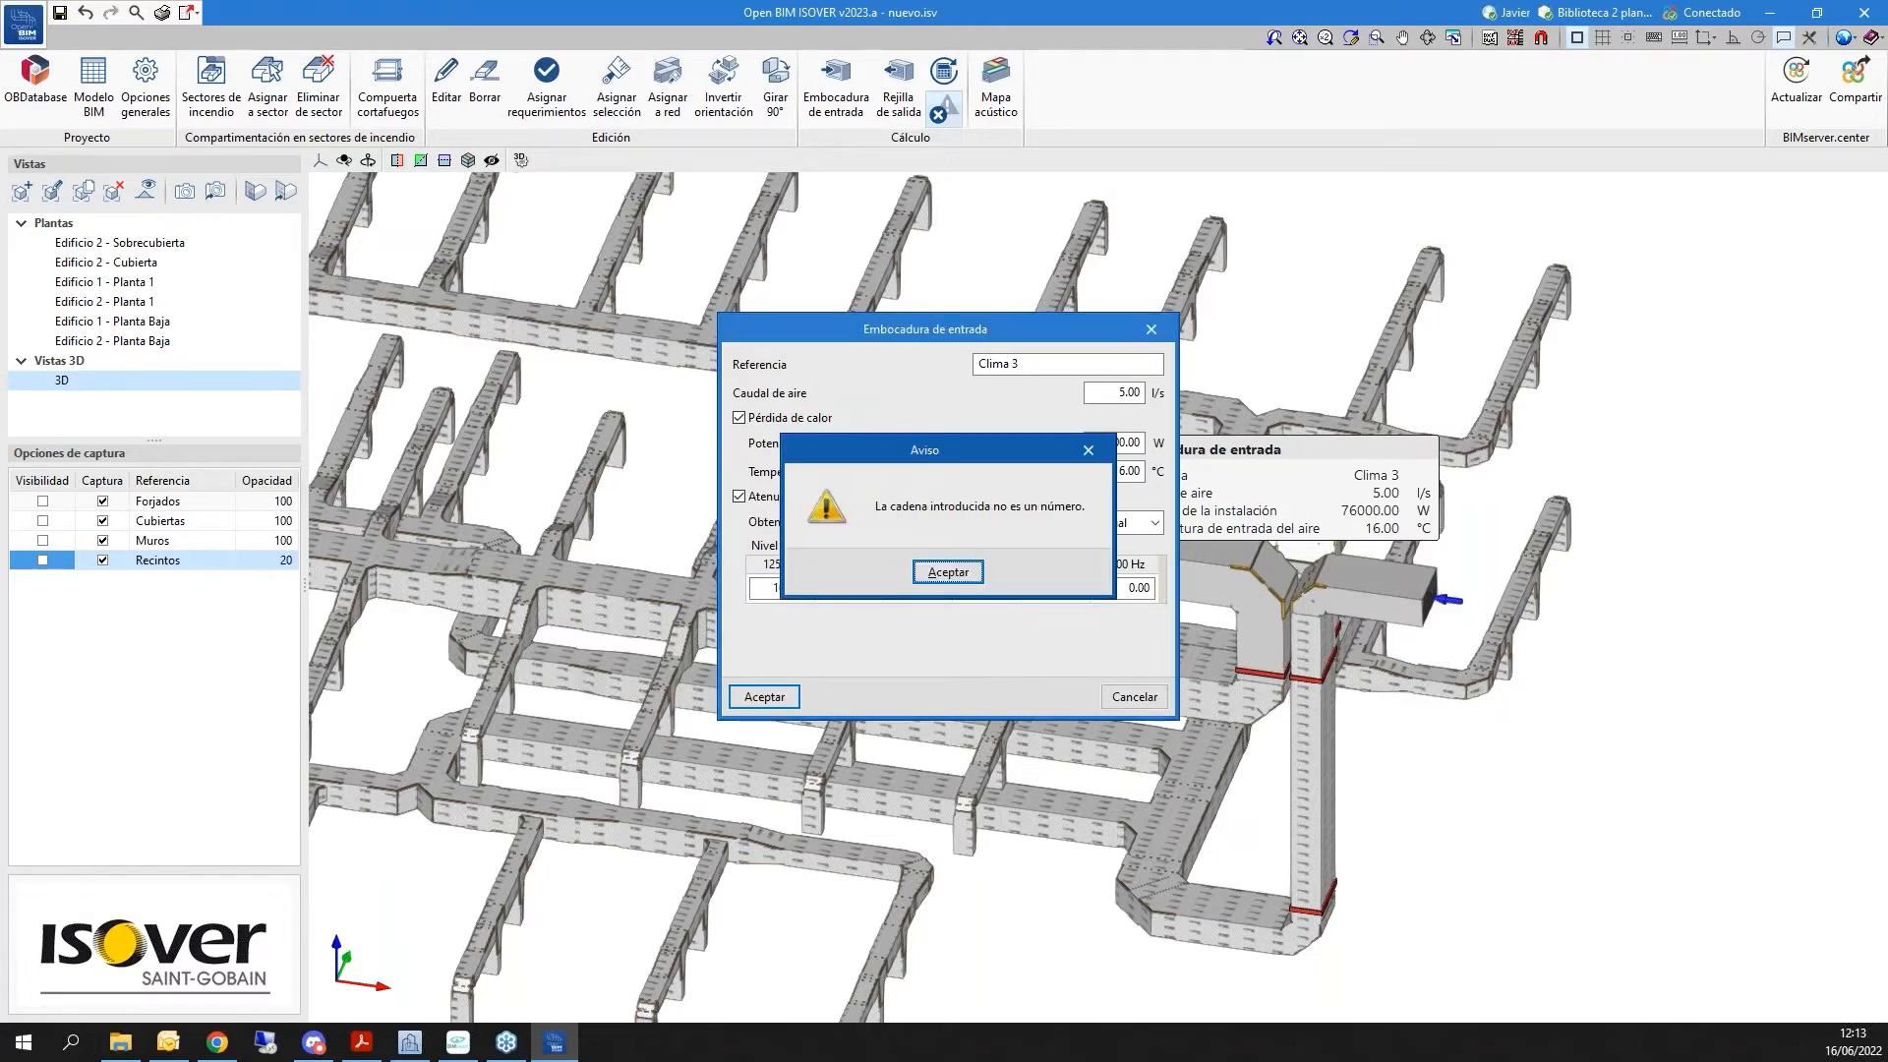
click(969, 572)
double_click(1052, 588)
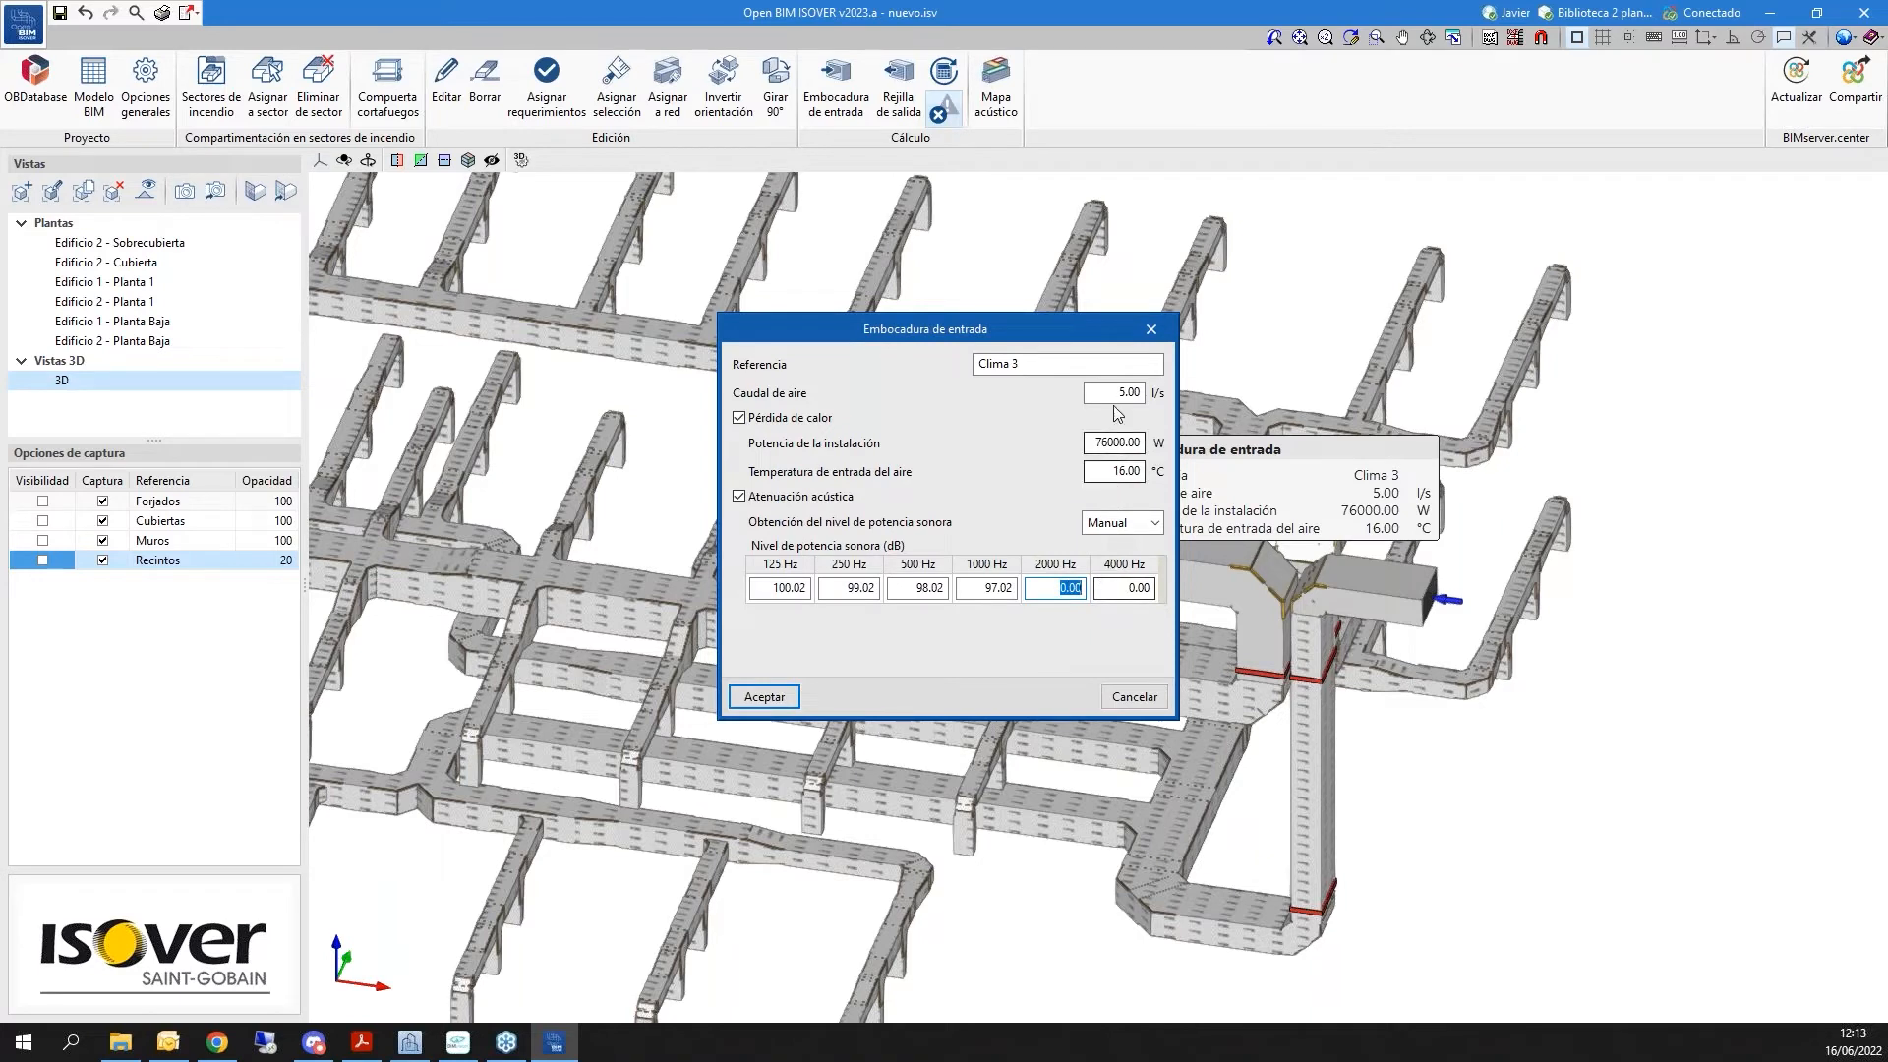
text(95.02)
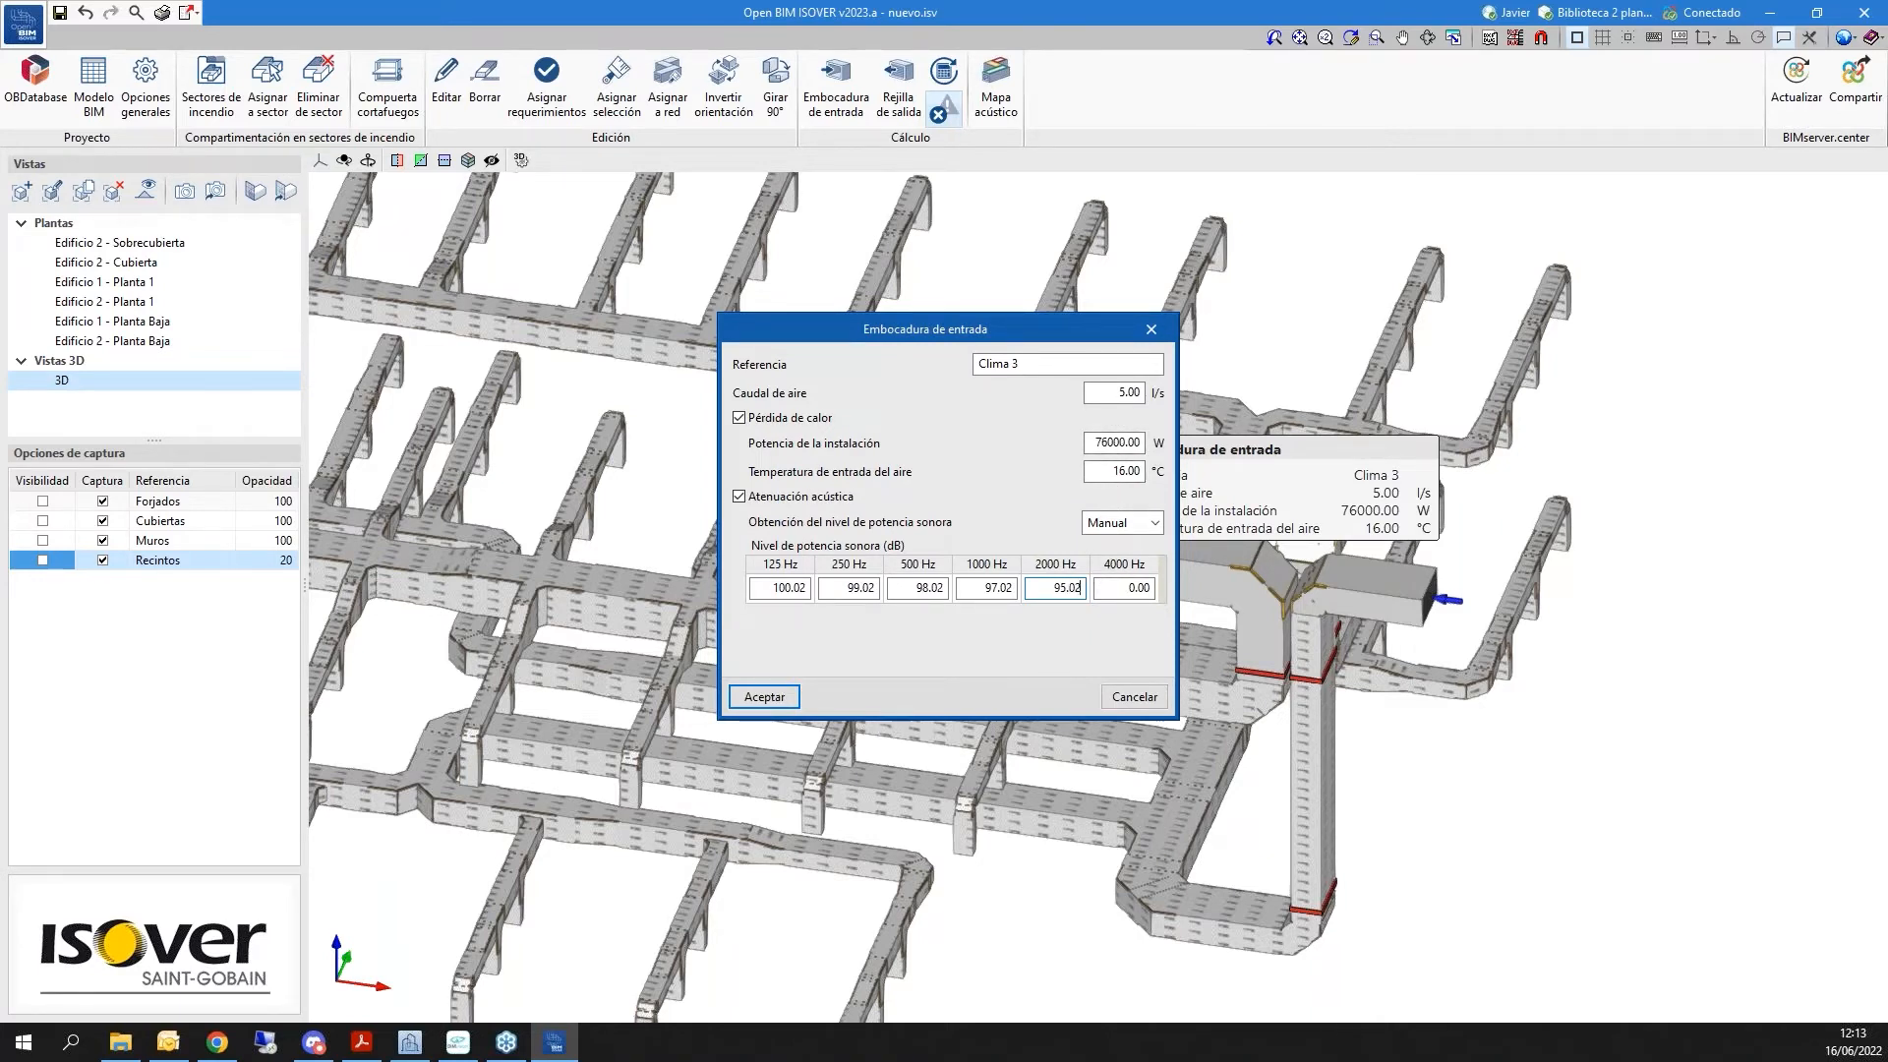
key(Tab)
text(92.02)
click(784, 699)
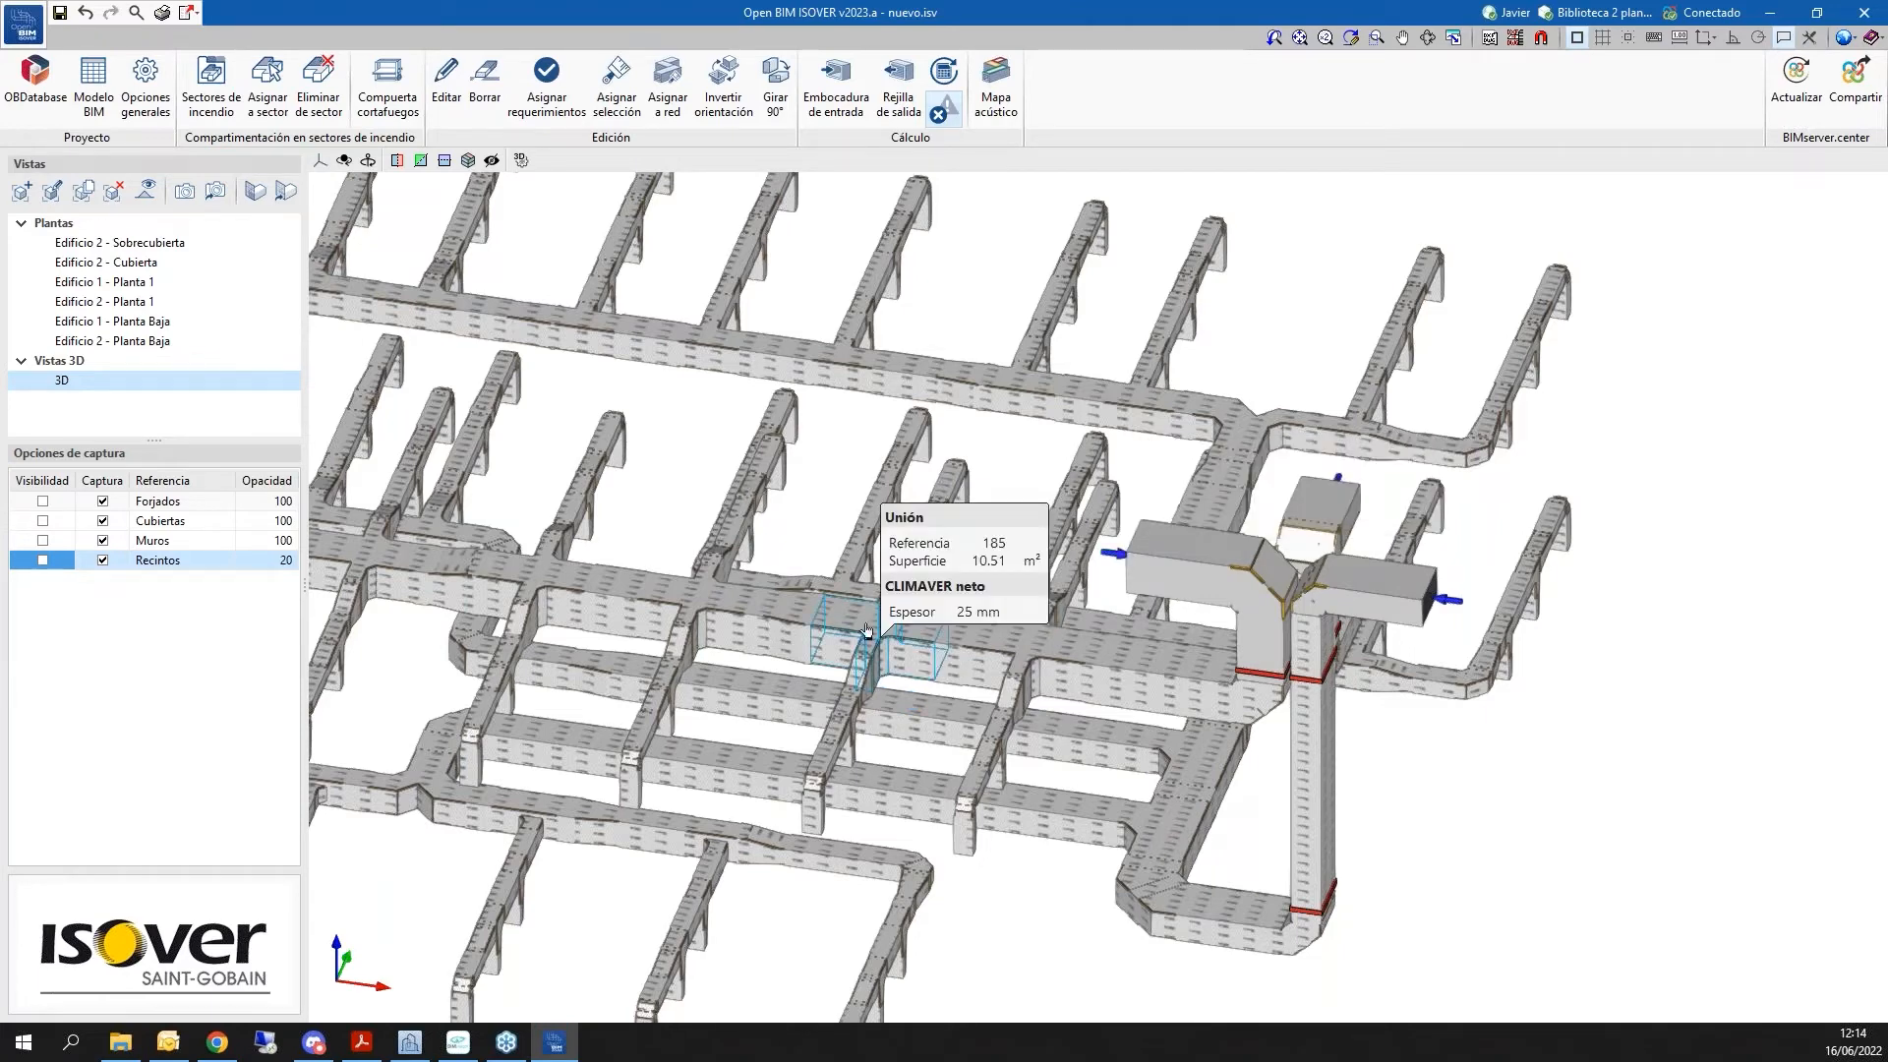
Open the network checks and choose the acoustic attenuation calculation instead of the heat loss one
click(944, 69)
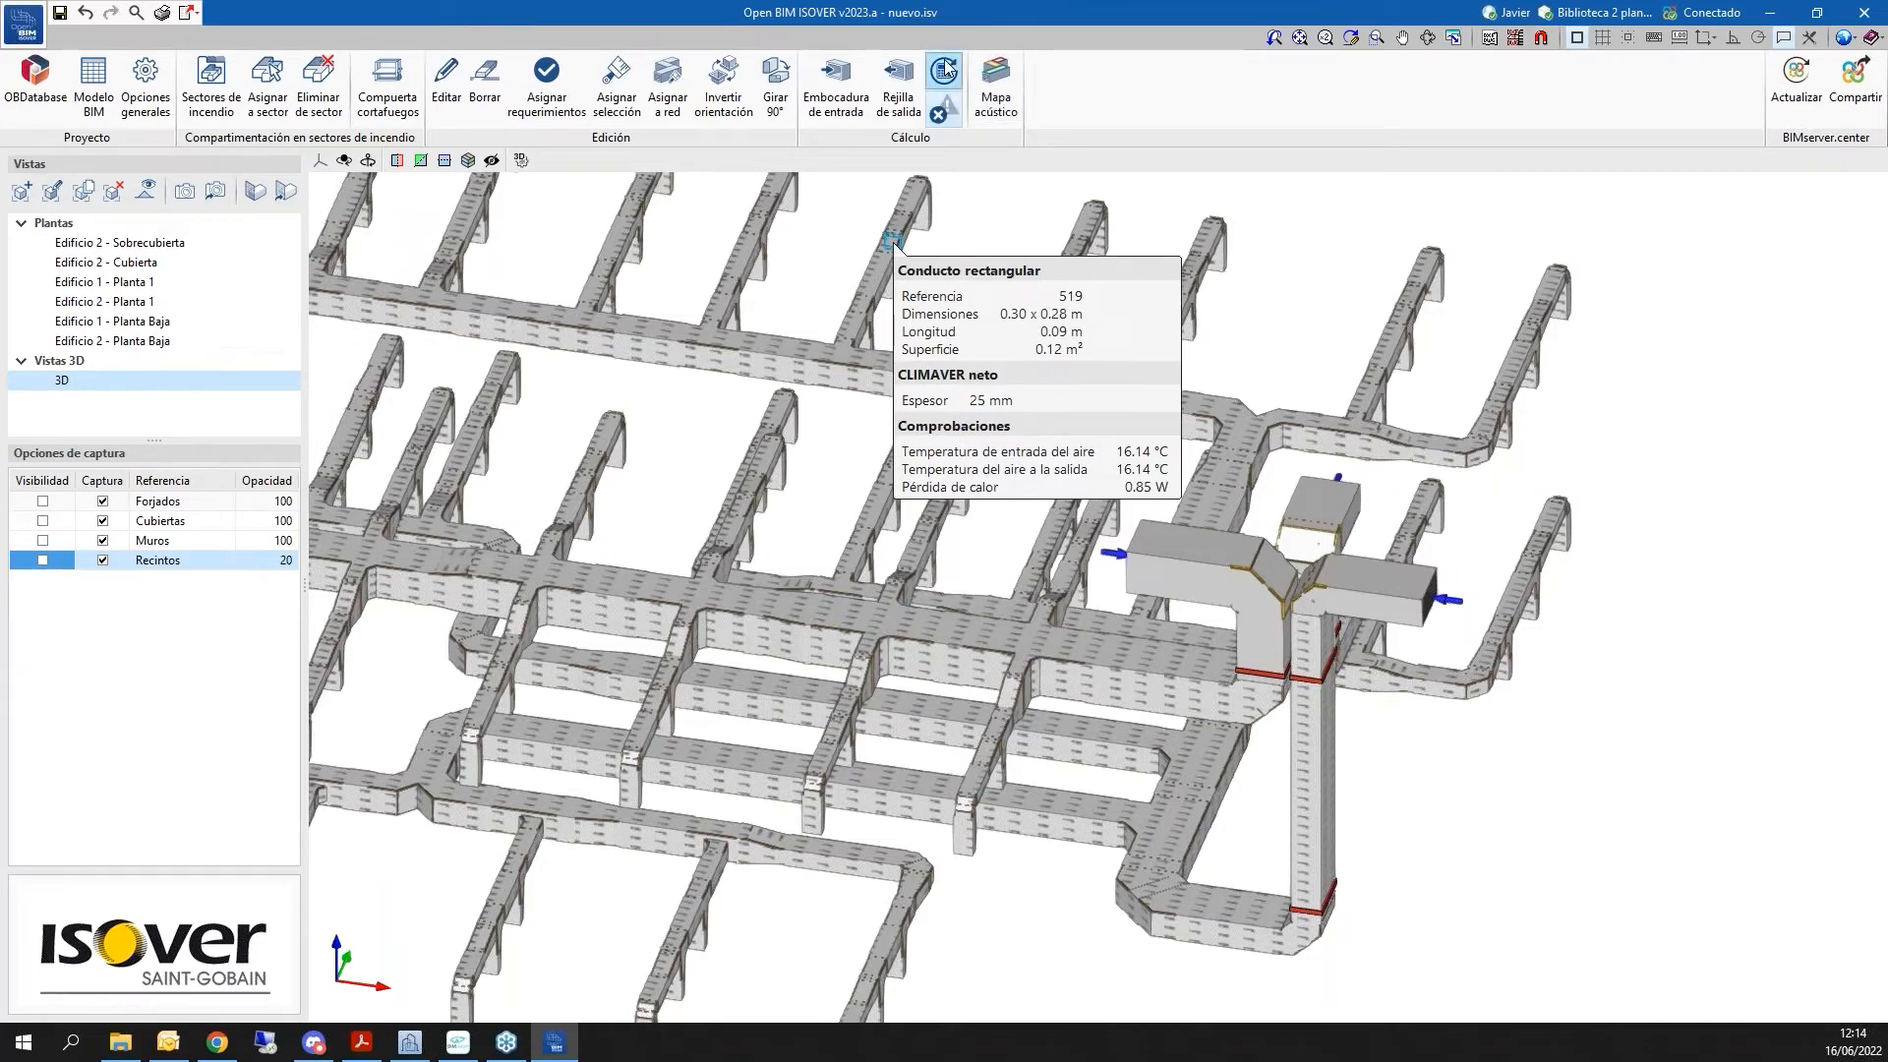
click(946, 75)
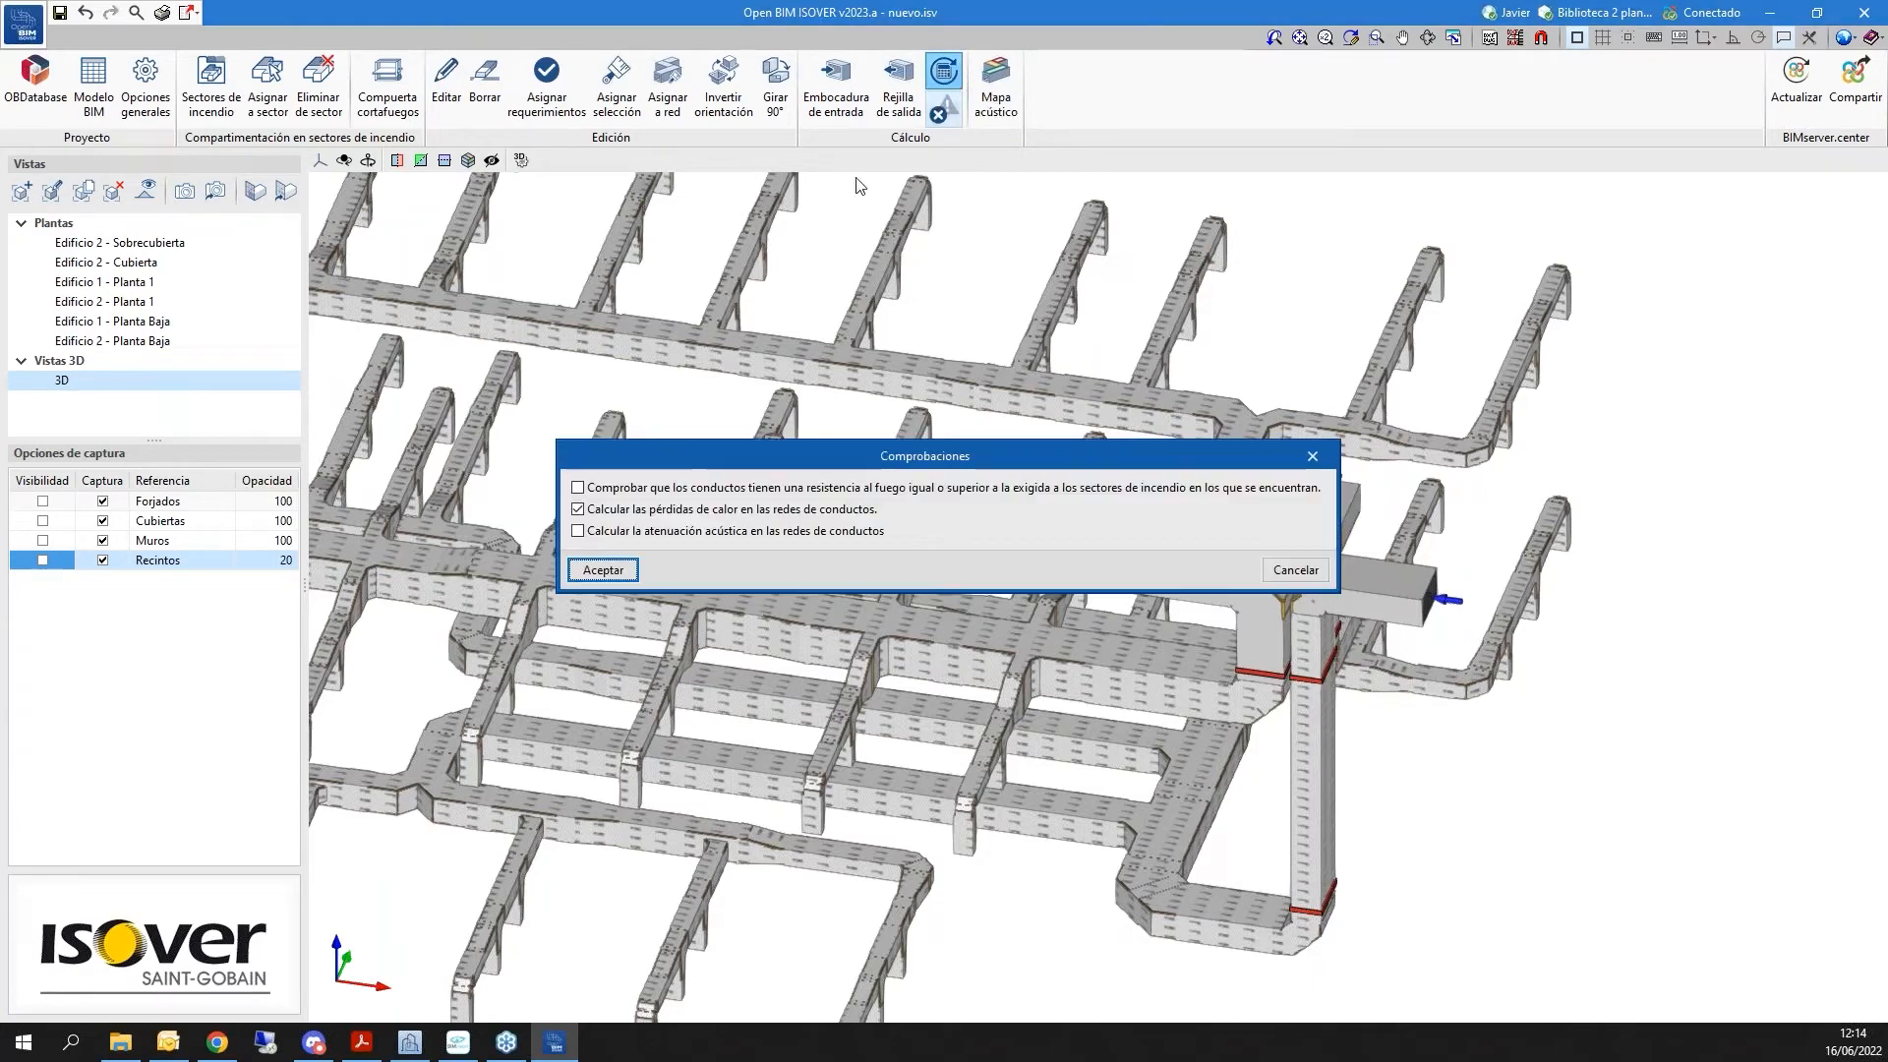
click(622, 512)
click(677, 532)
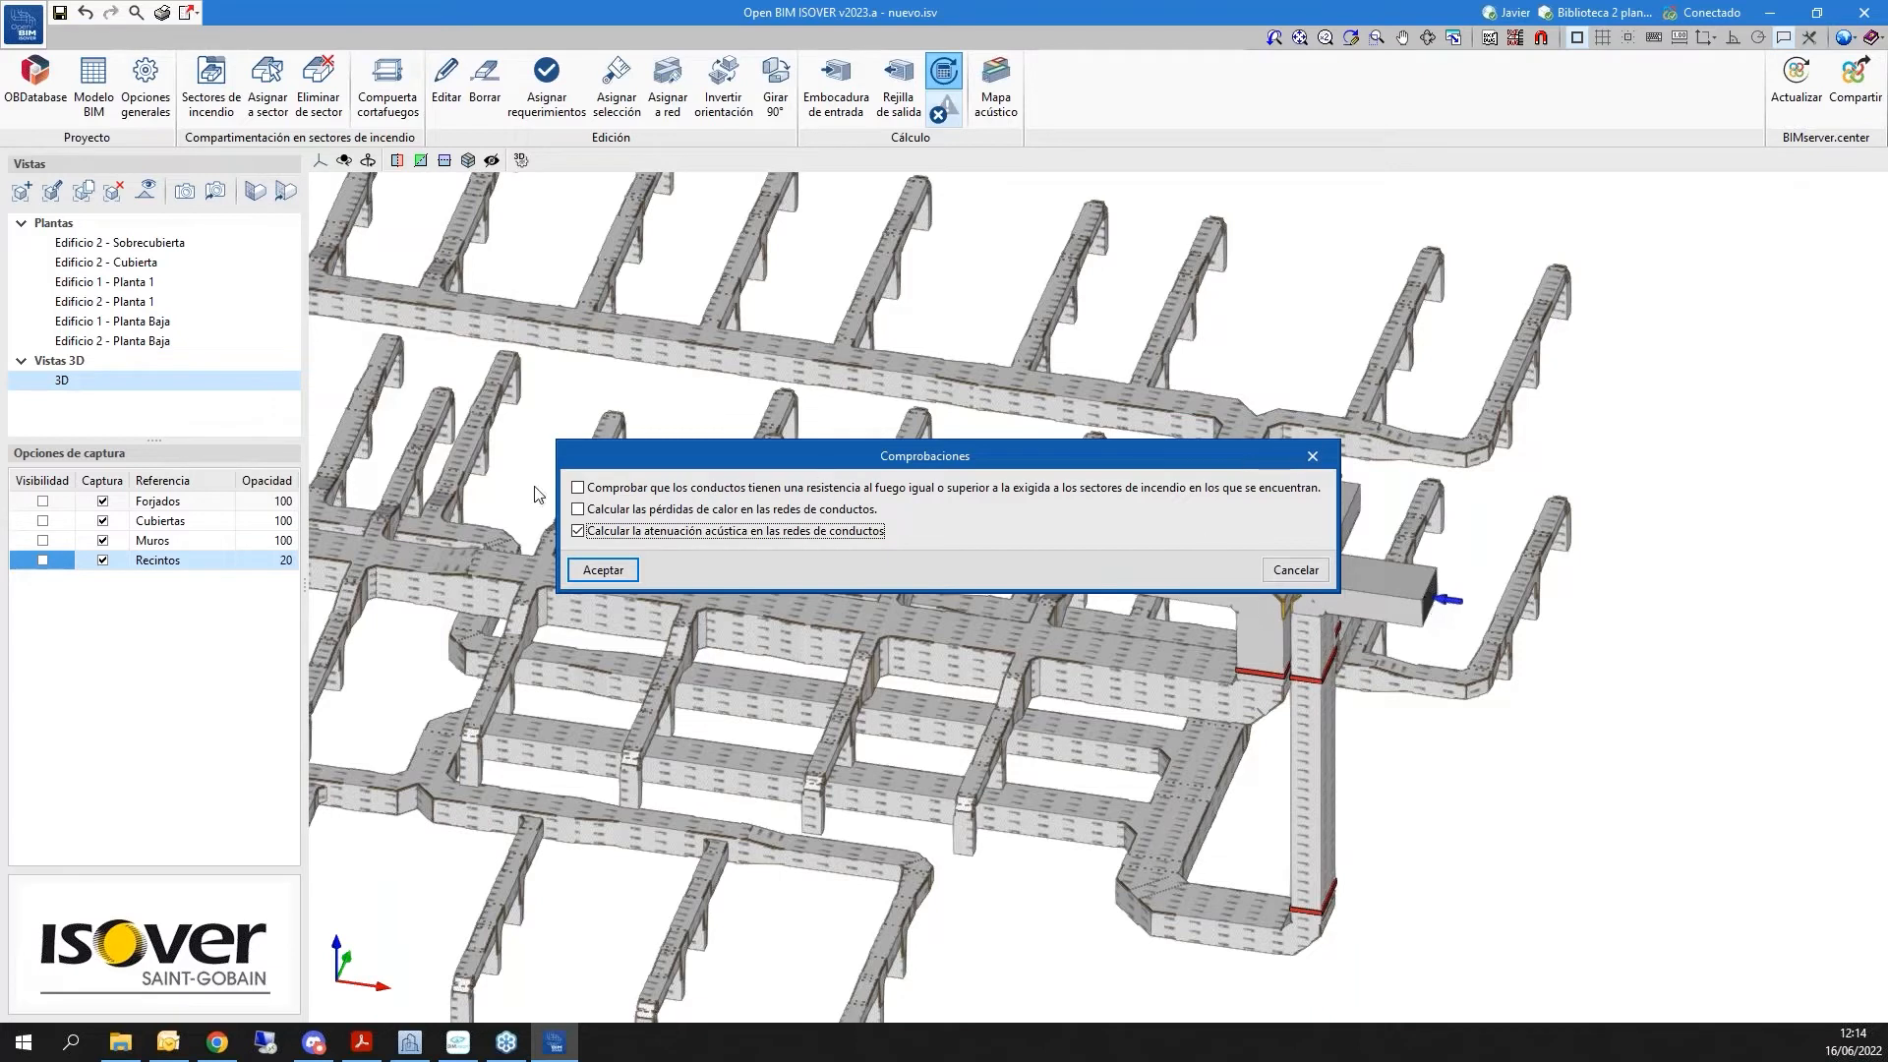
click(577, 489)
click(577, 510)
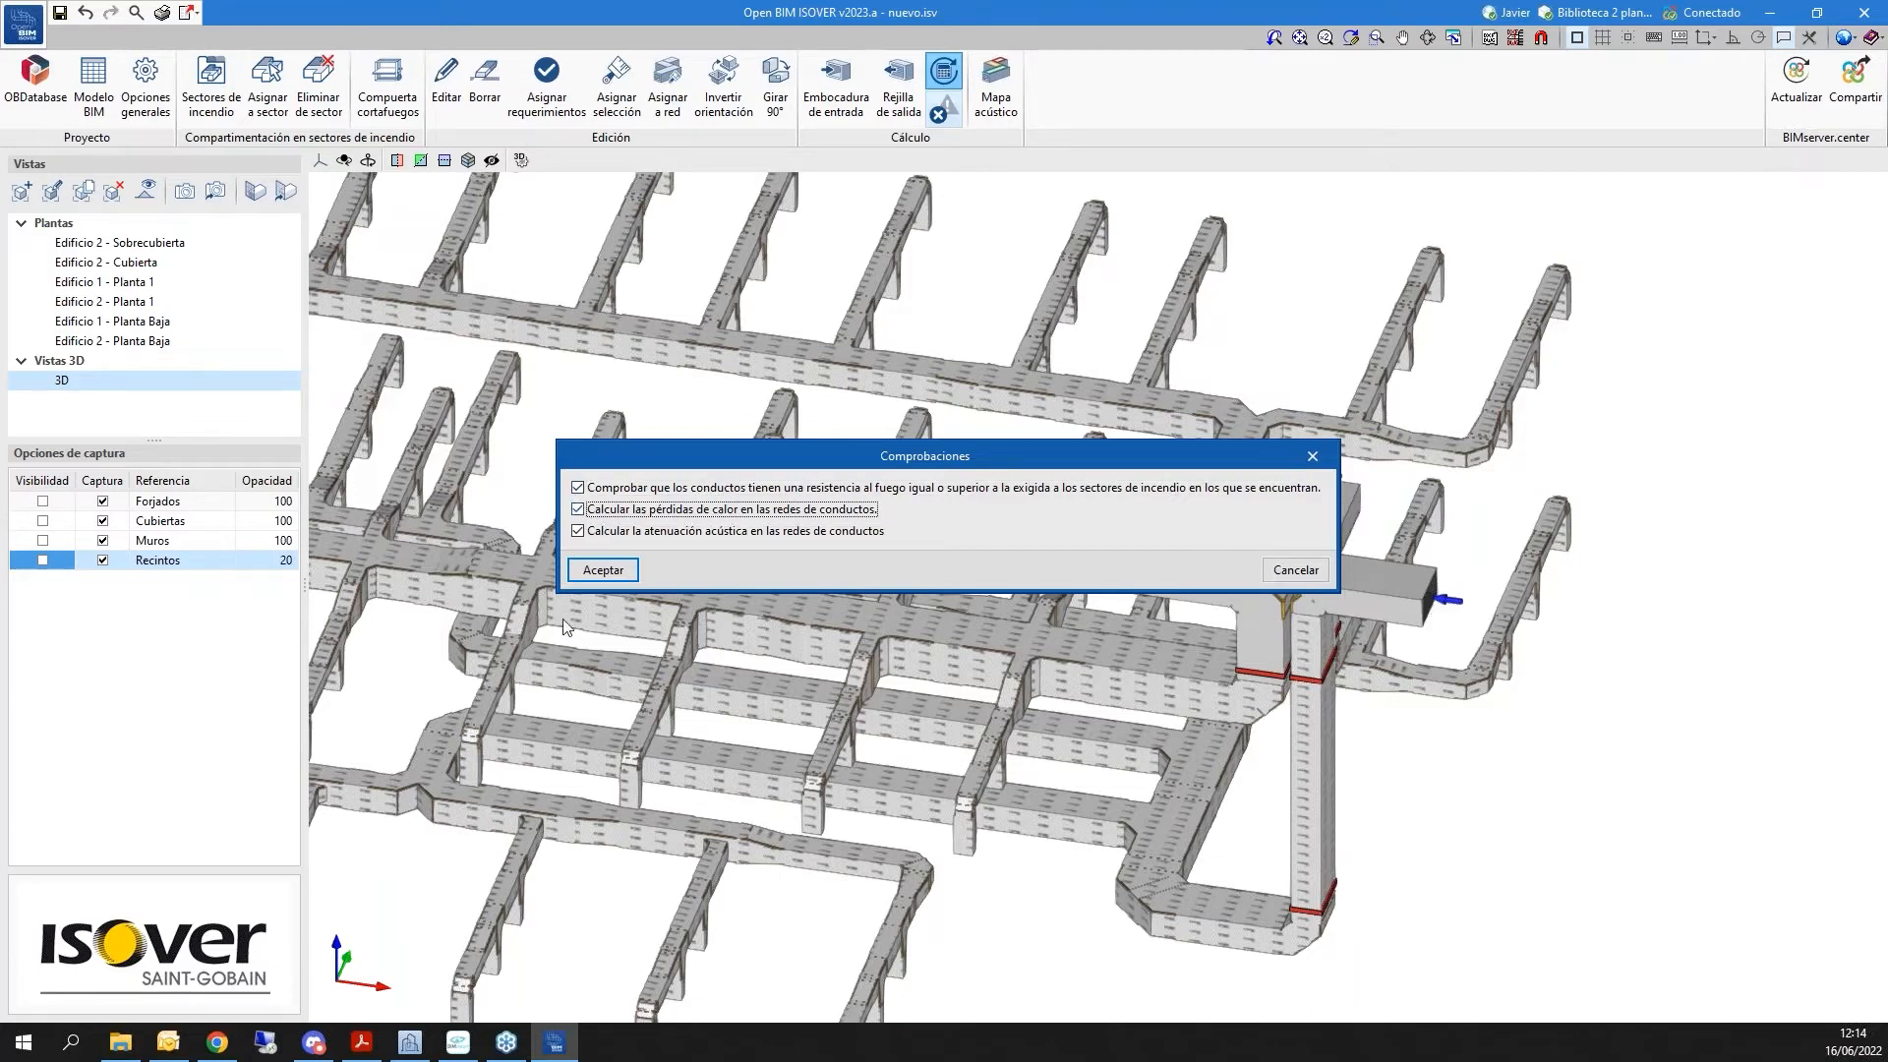
click(683, 510)
click(642, 487)
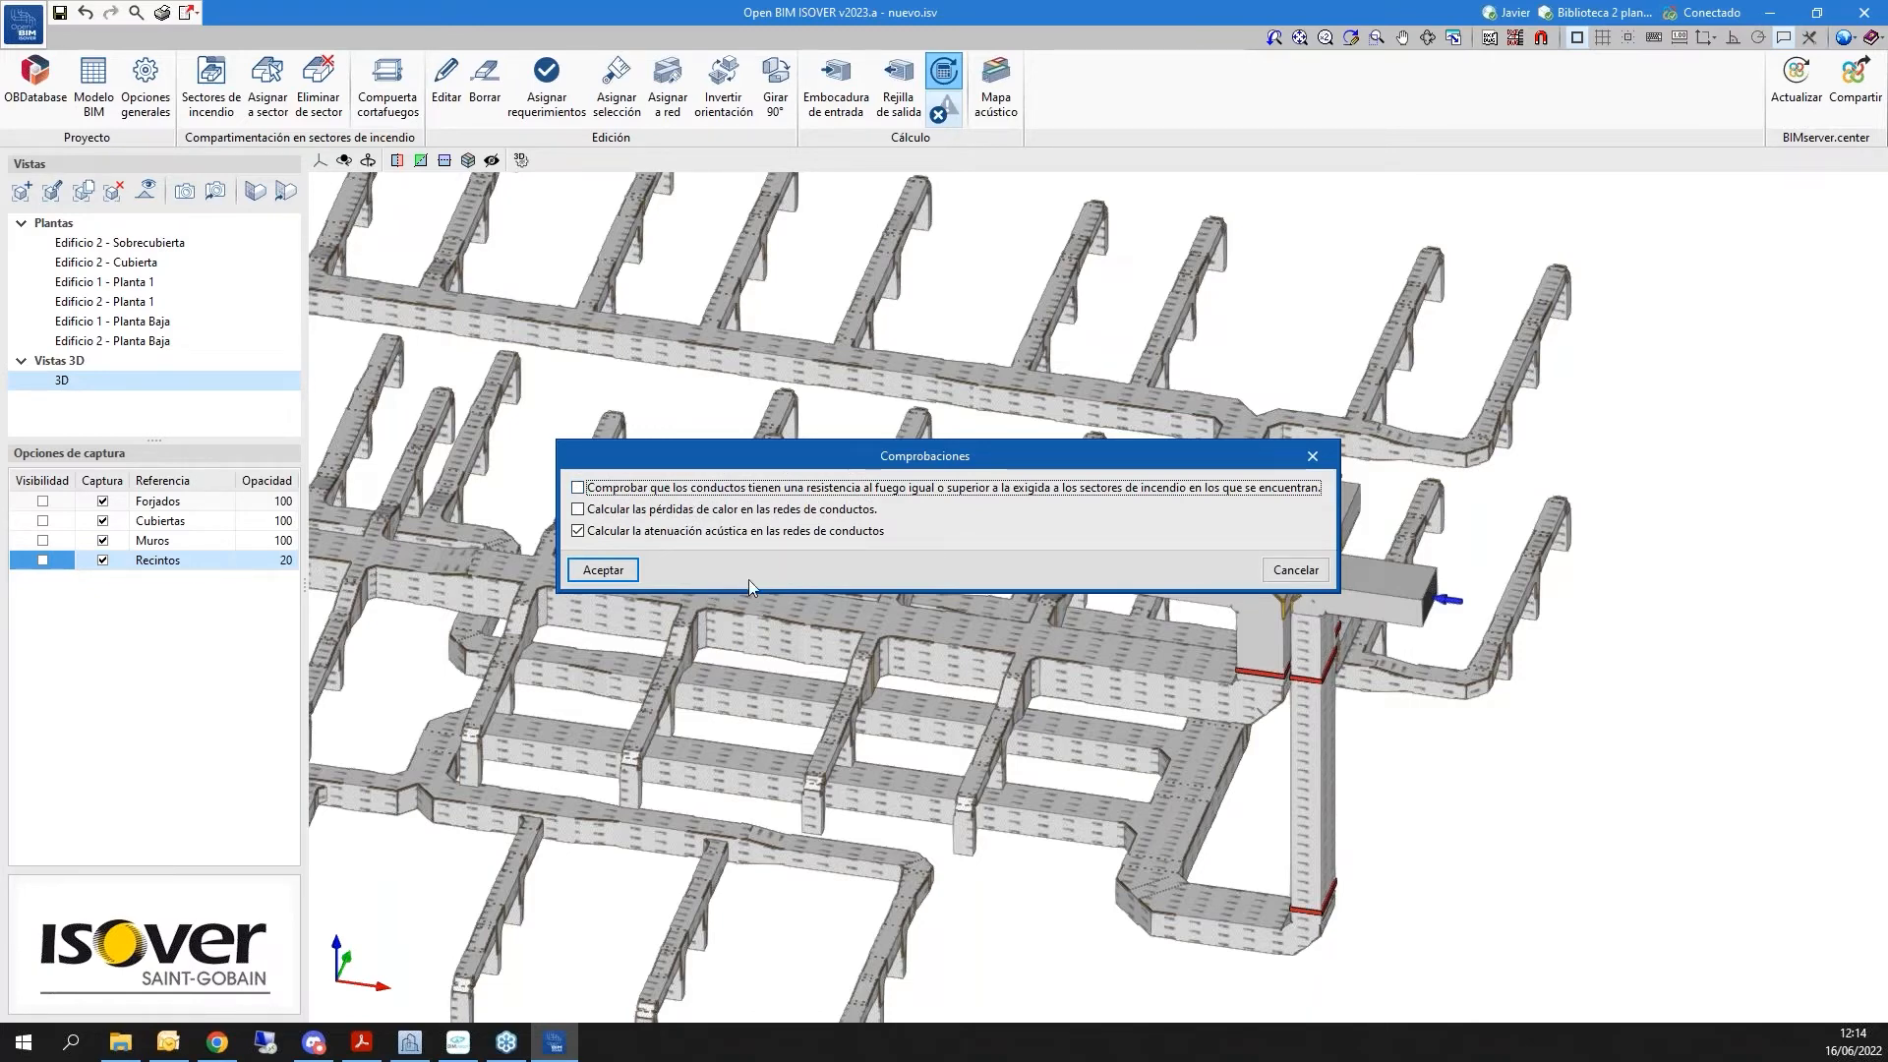
Run the acoustic attenuation calculation for the duct networks
click(613, 572)
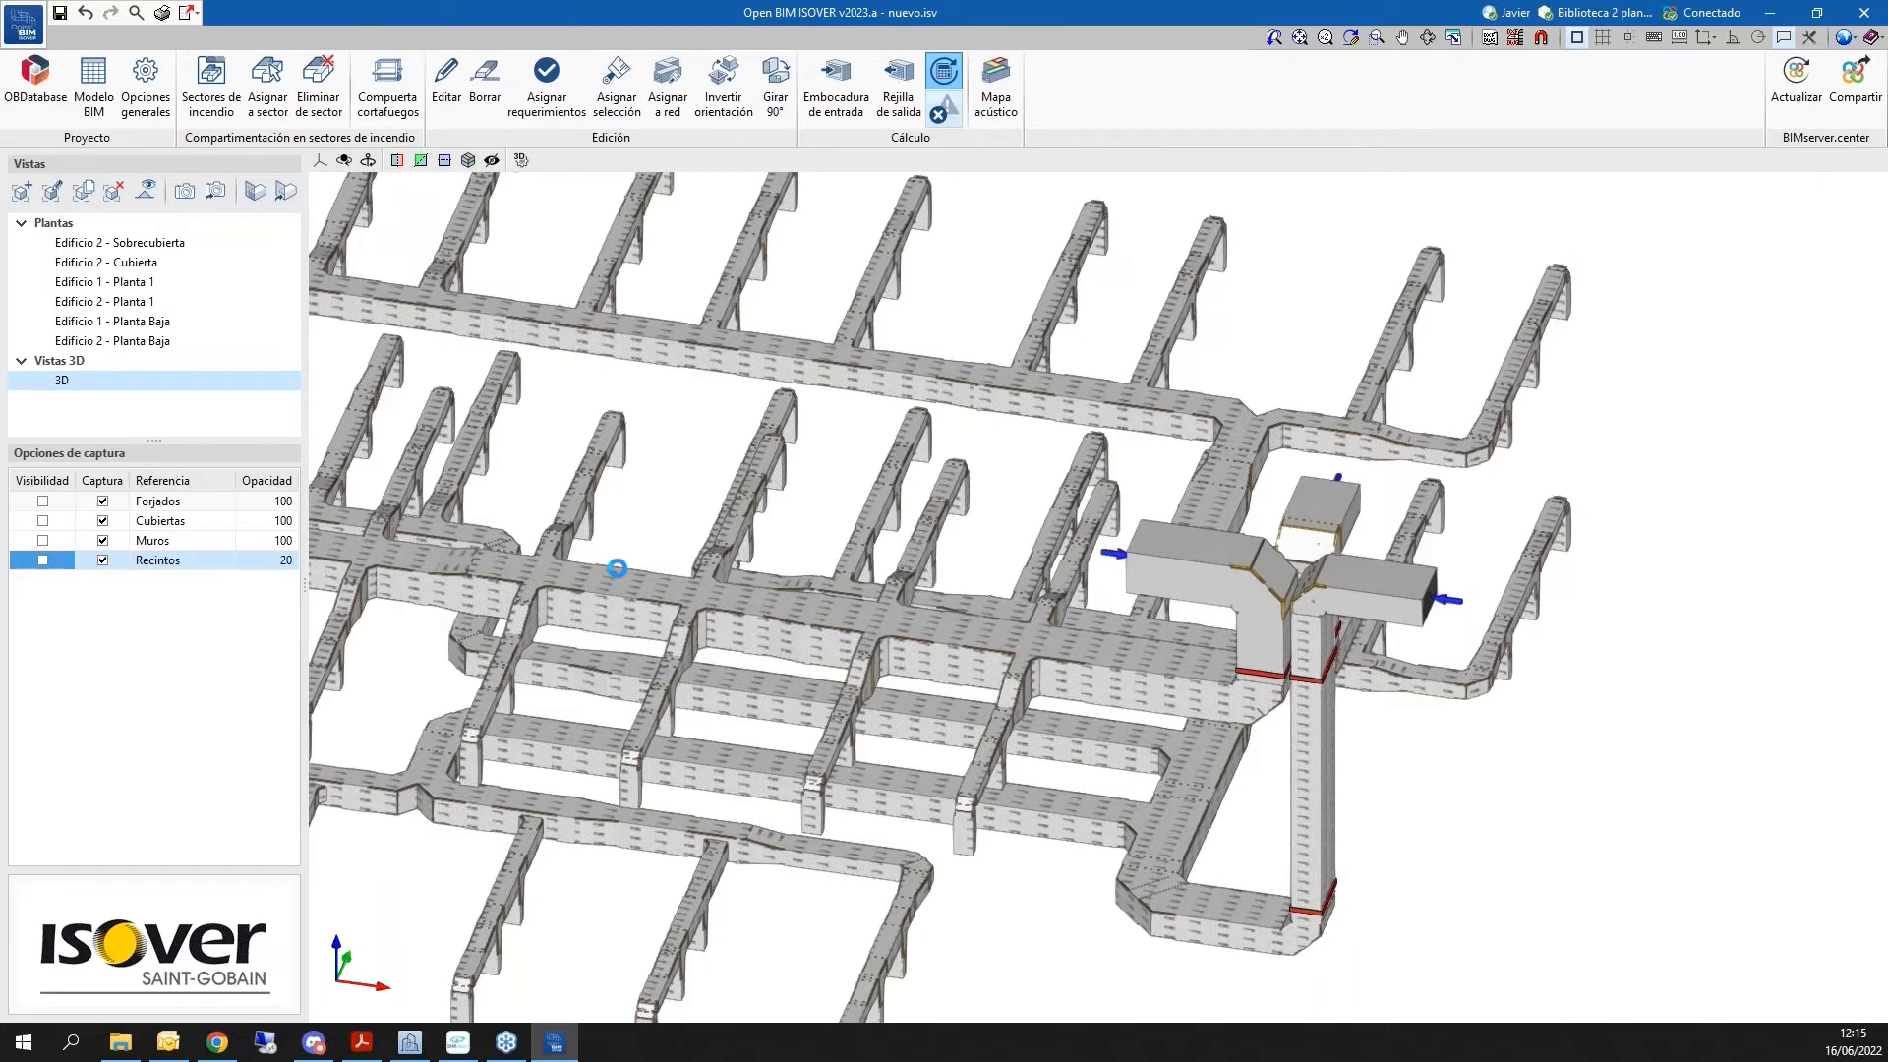
click(617, 568)
Examine the acoustic attenuation section of the check report for the tall vertical duct below the inlets, and close its data
double_click(1314, 819)
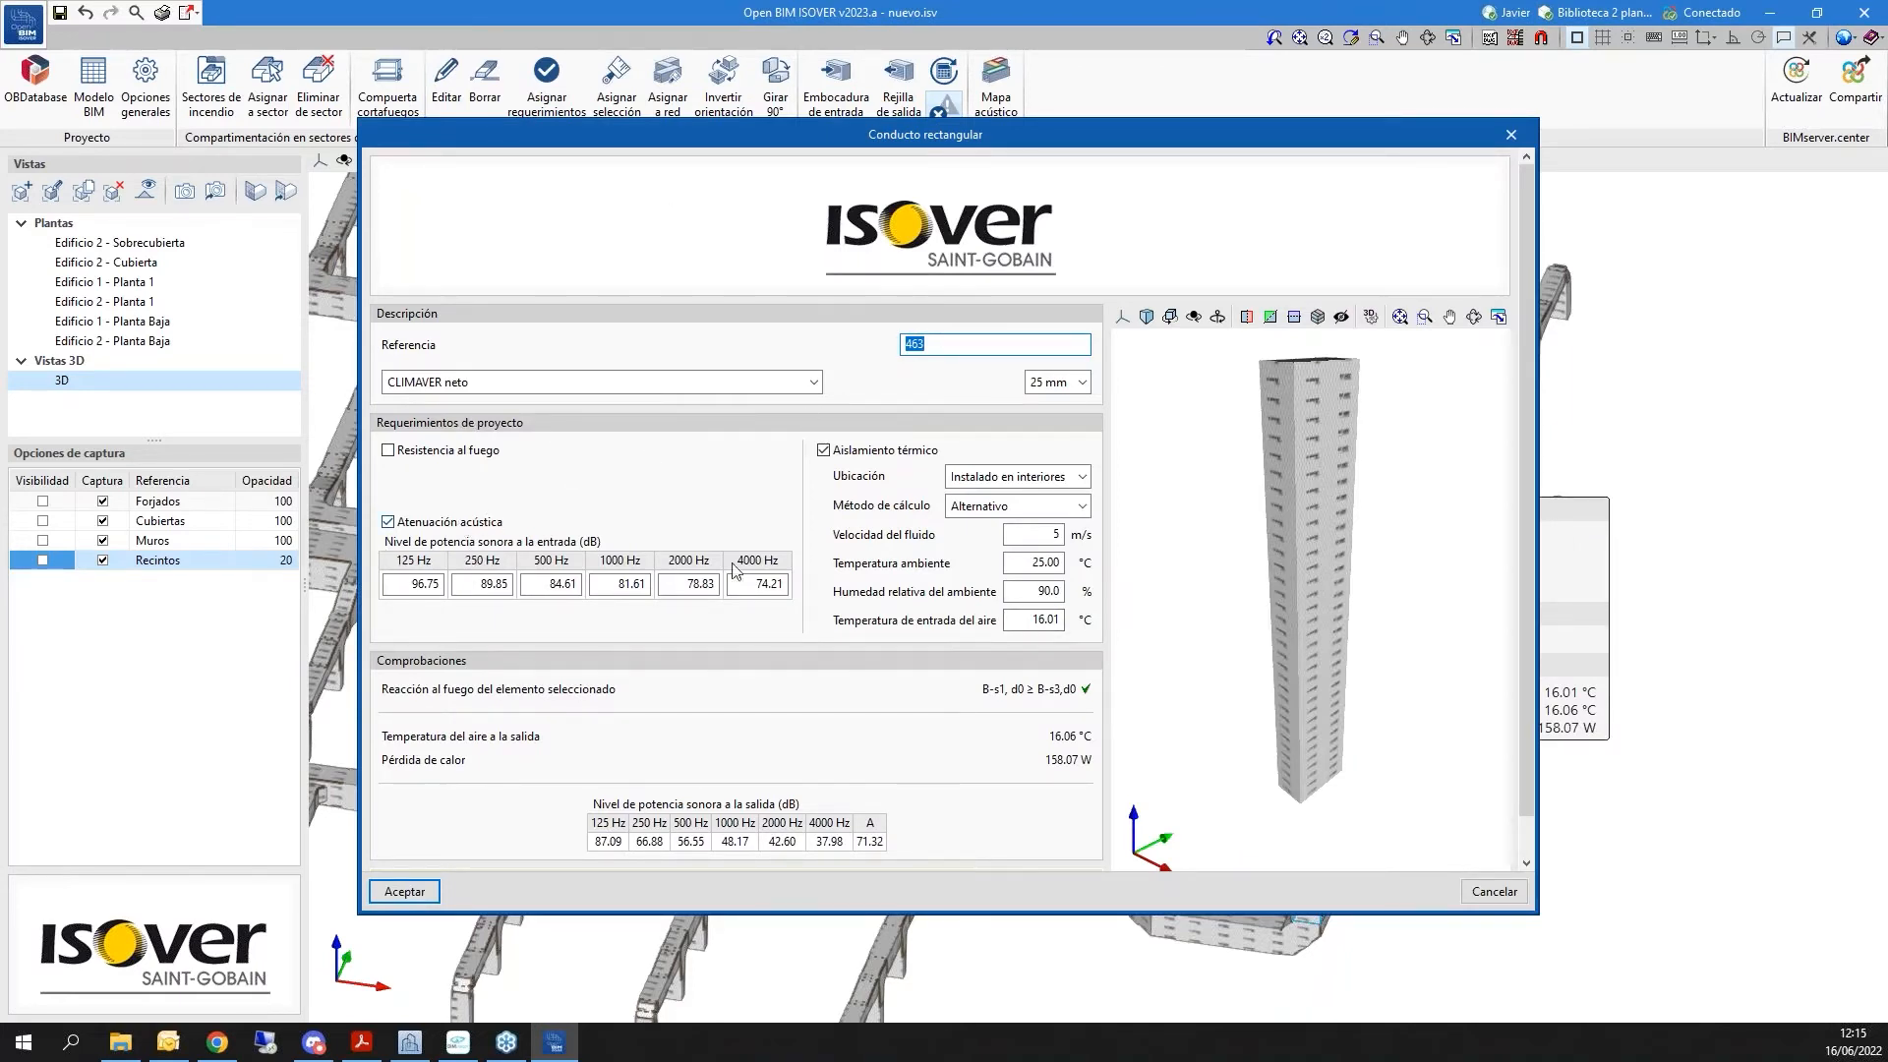
scroll(814, 661, down, 1)
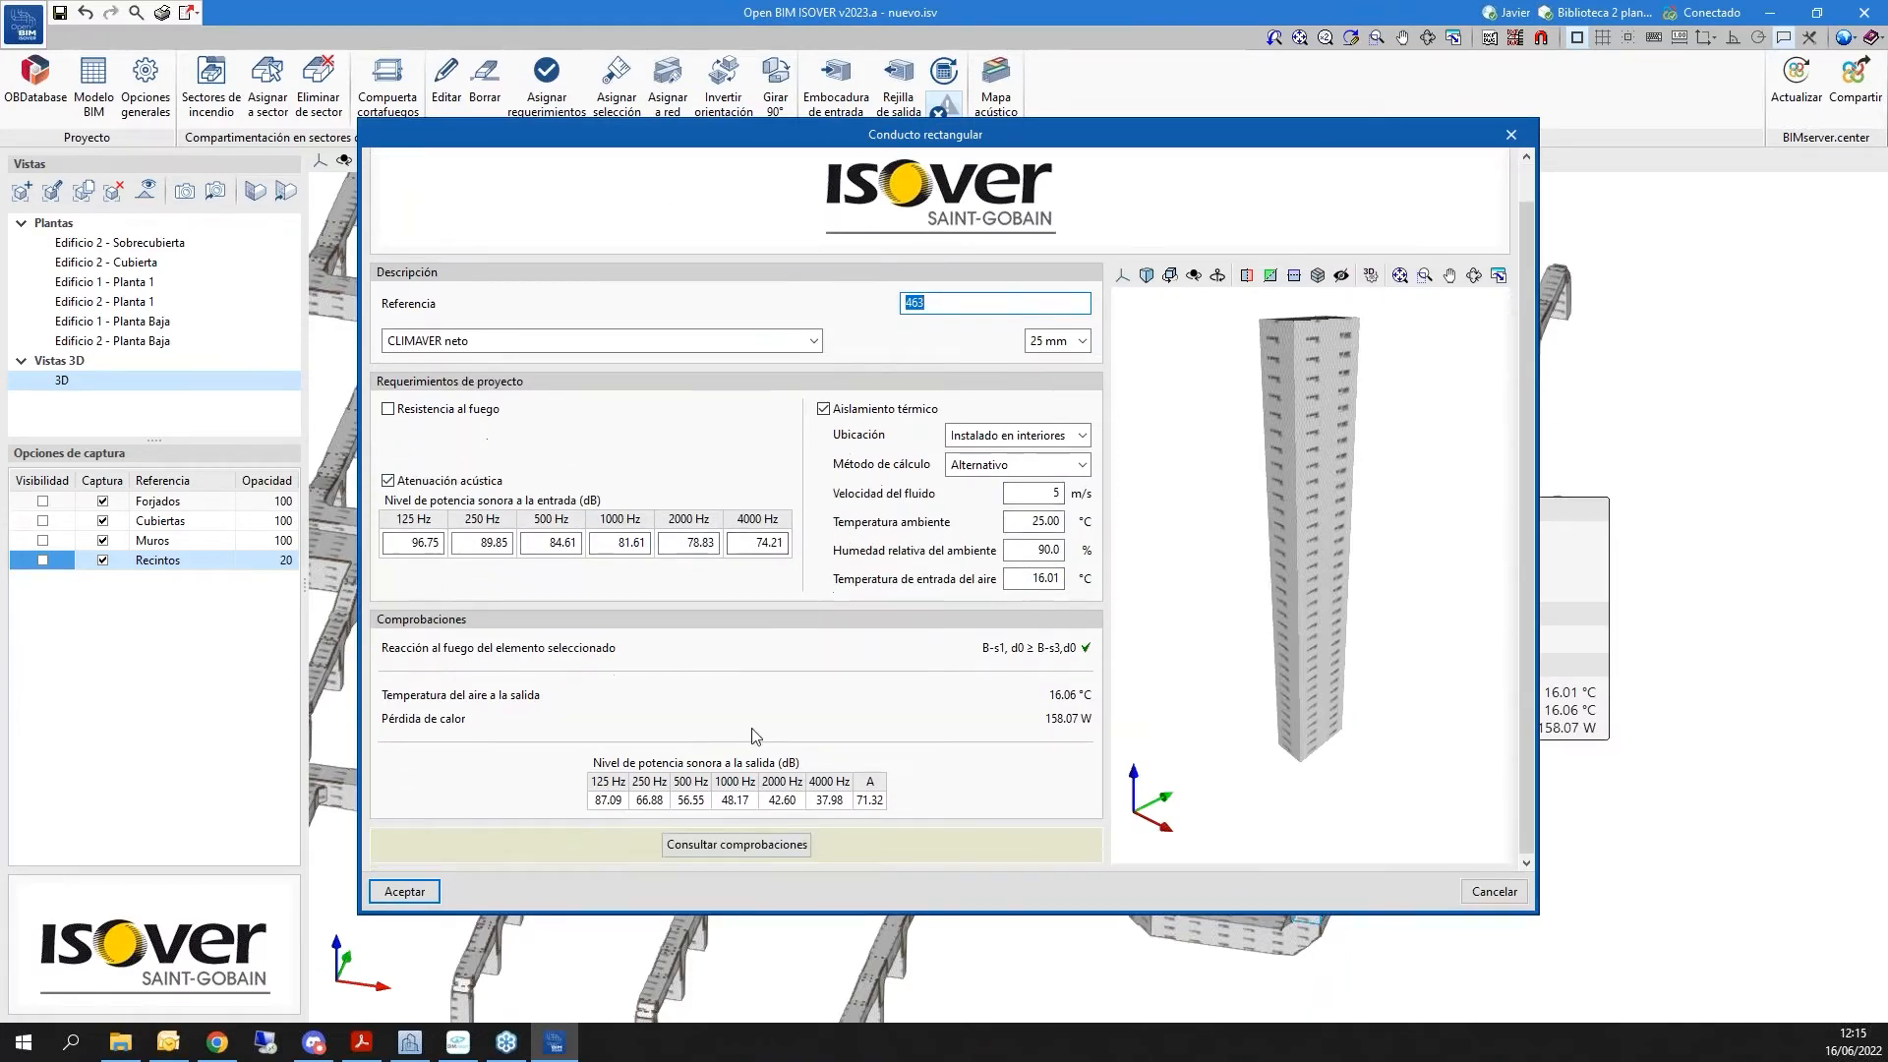
click(773, 852)
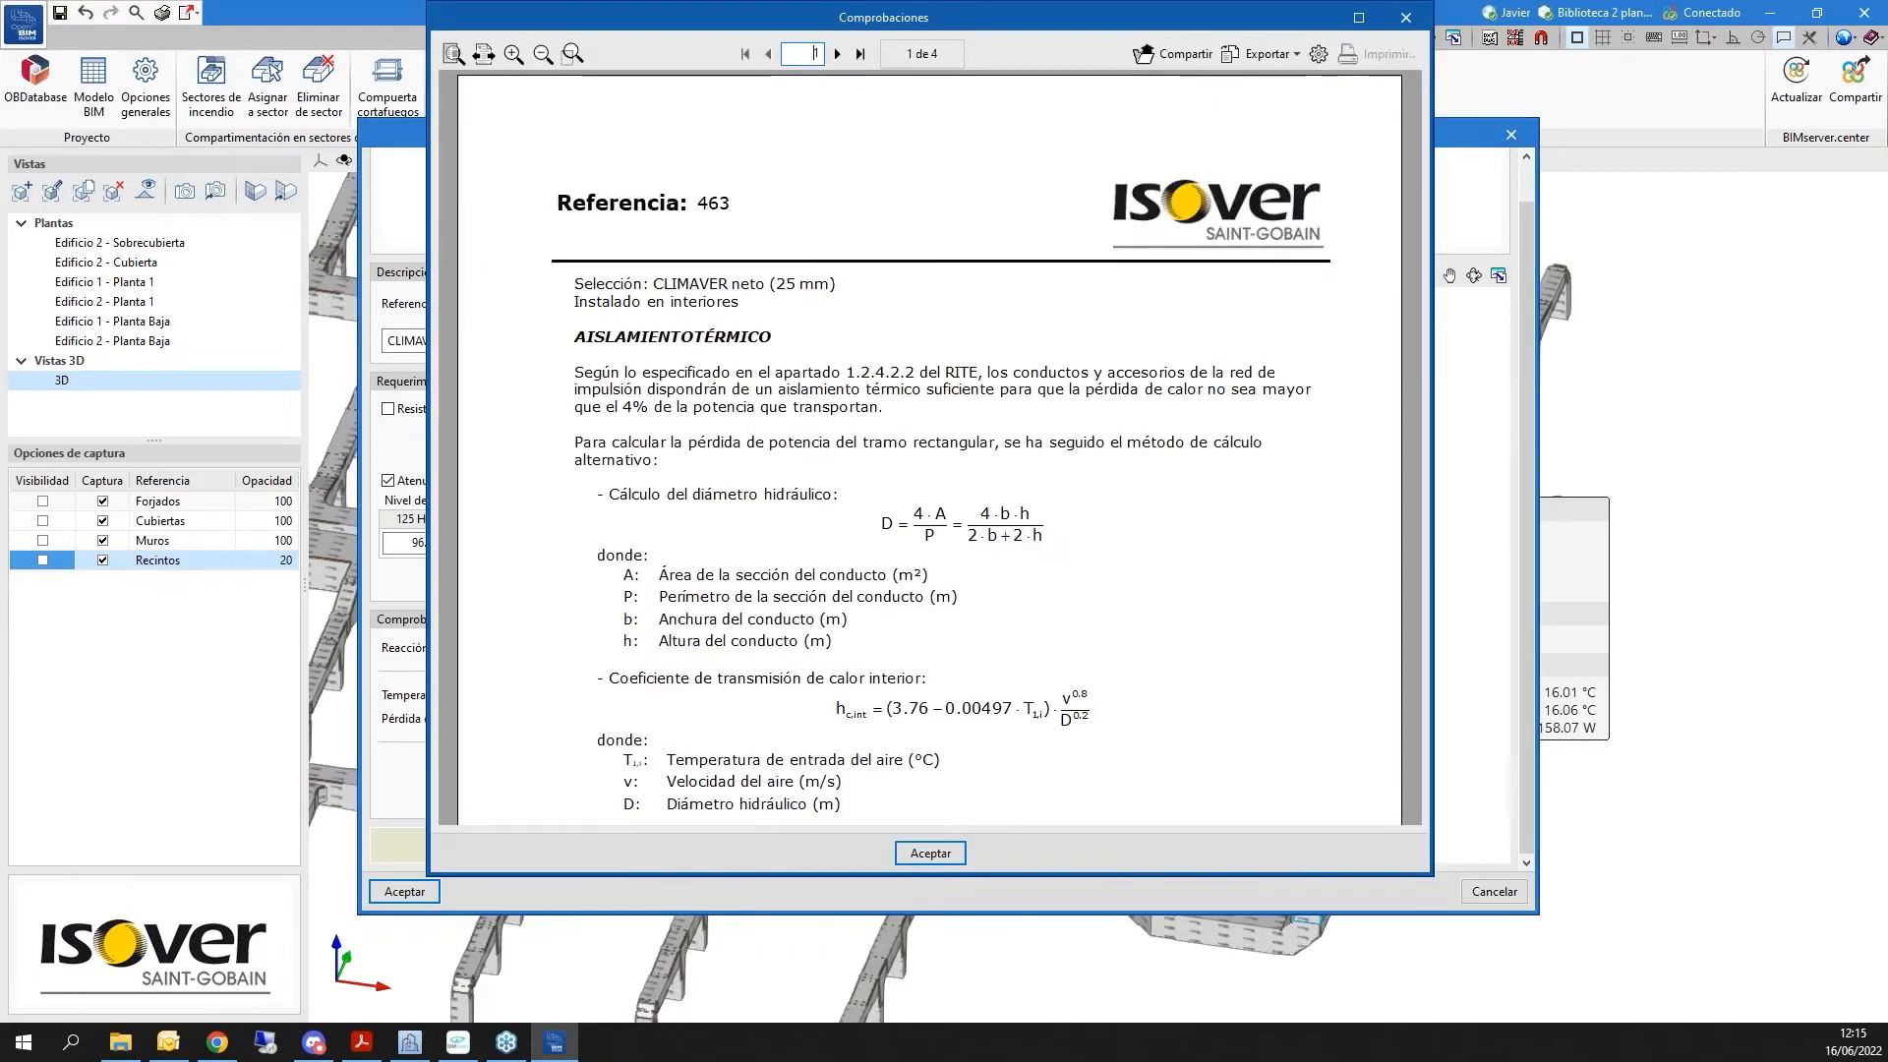
scroll(786, 500, down, 10)
scroll(786, 501, down, 10)
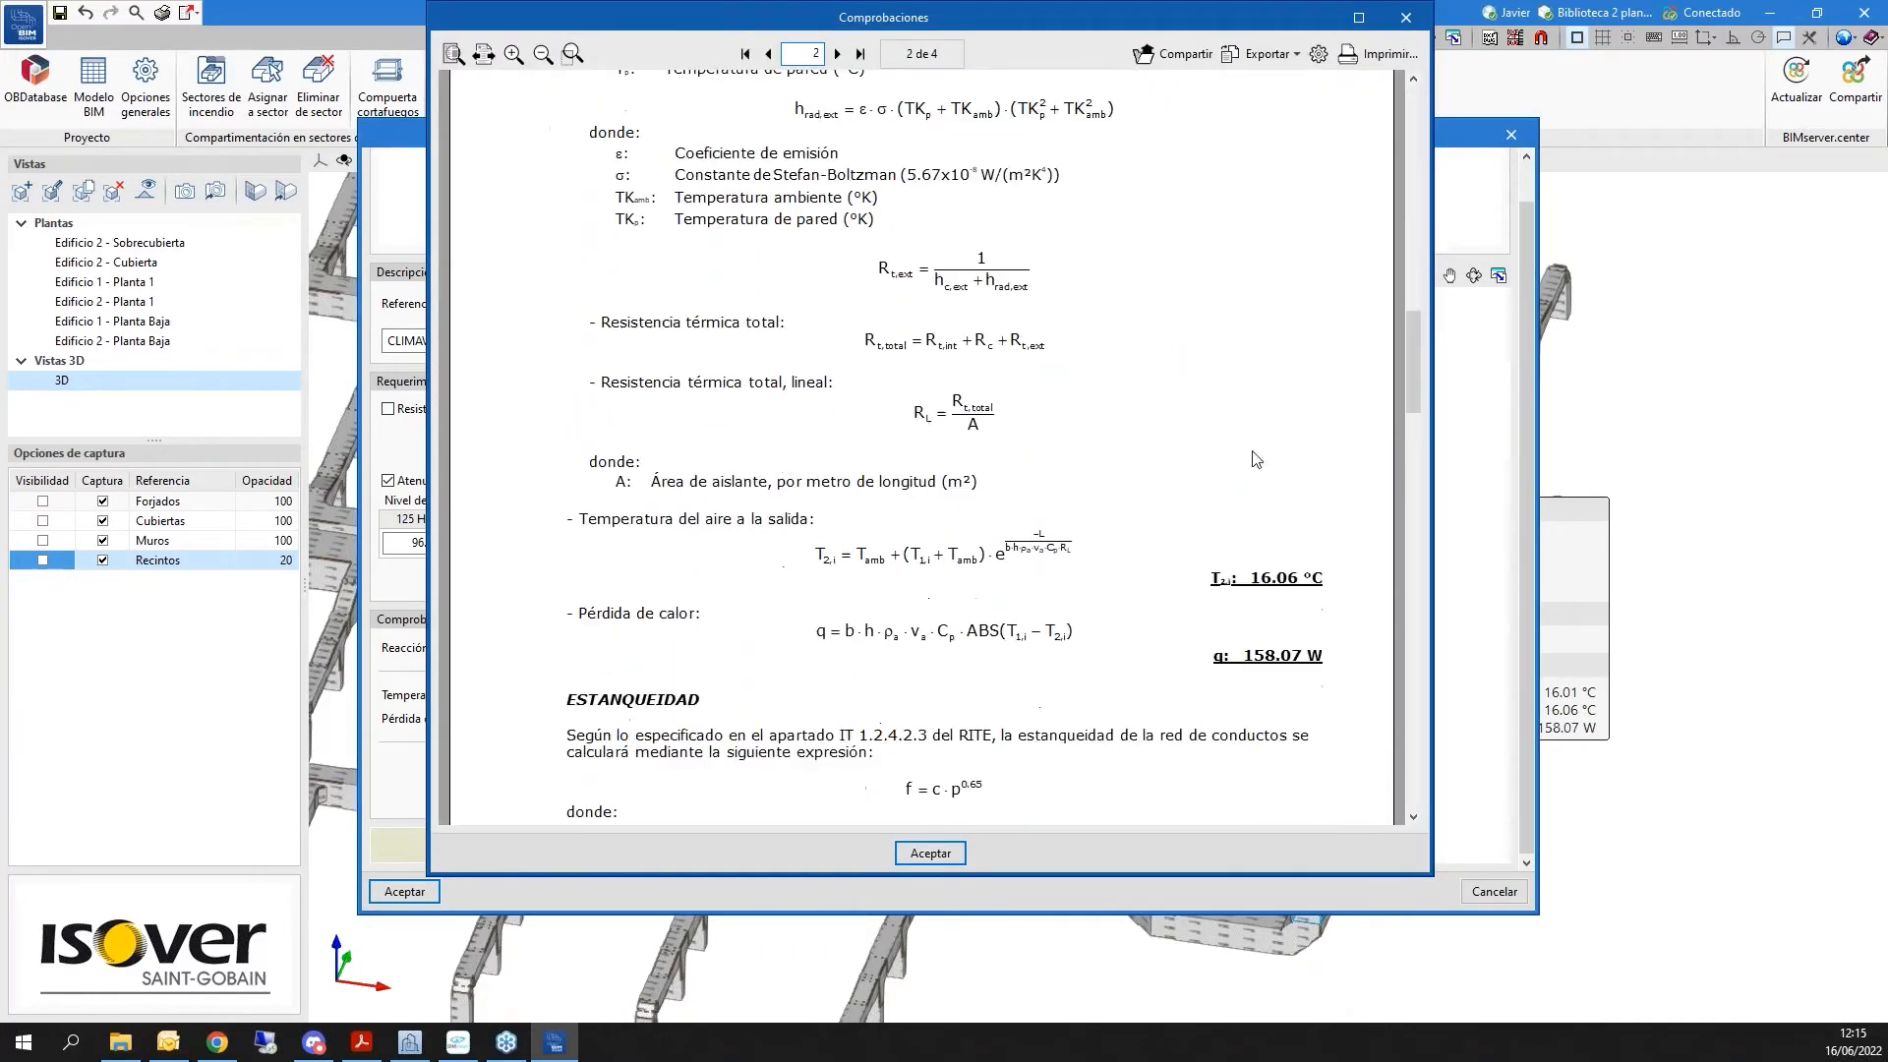
drag(1418, 362, 1390, 588)
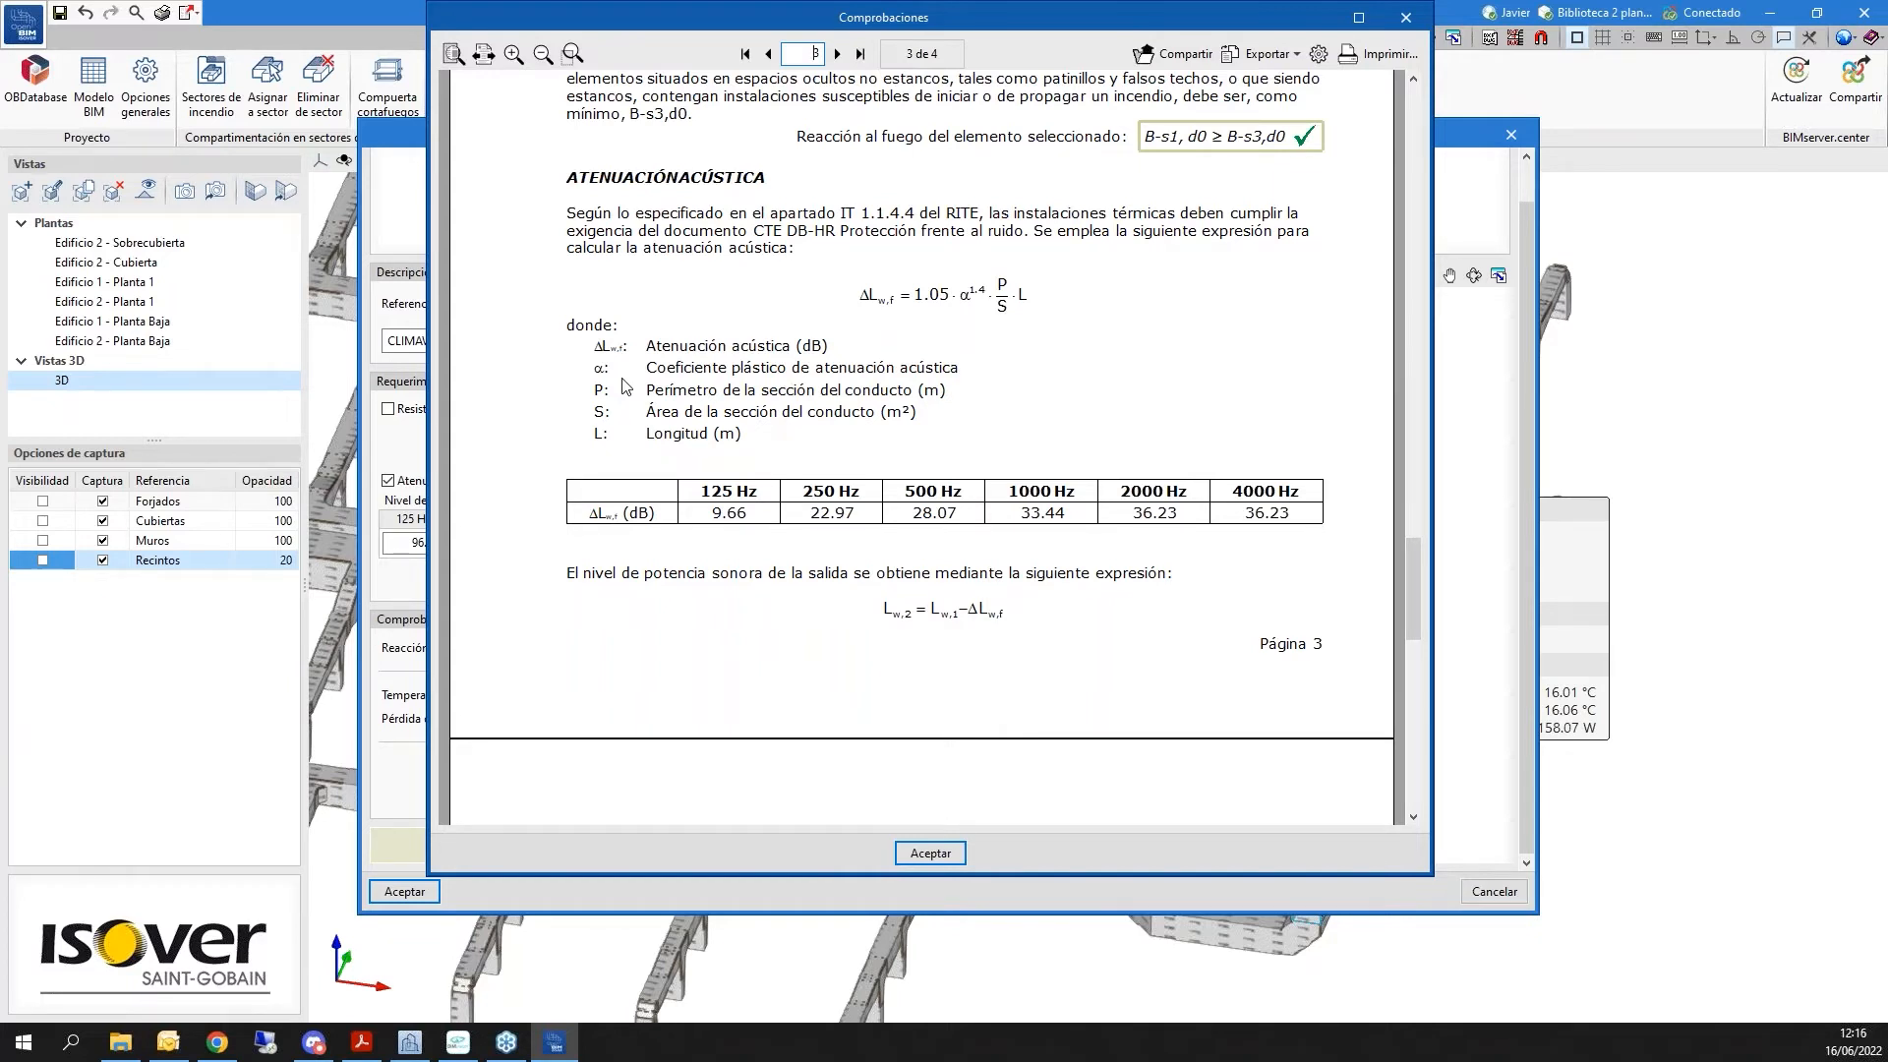
scroll(771, 355, down, 1)
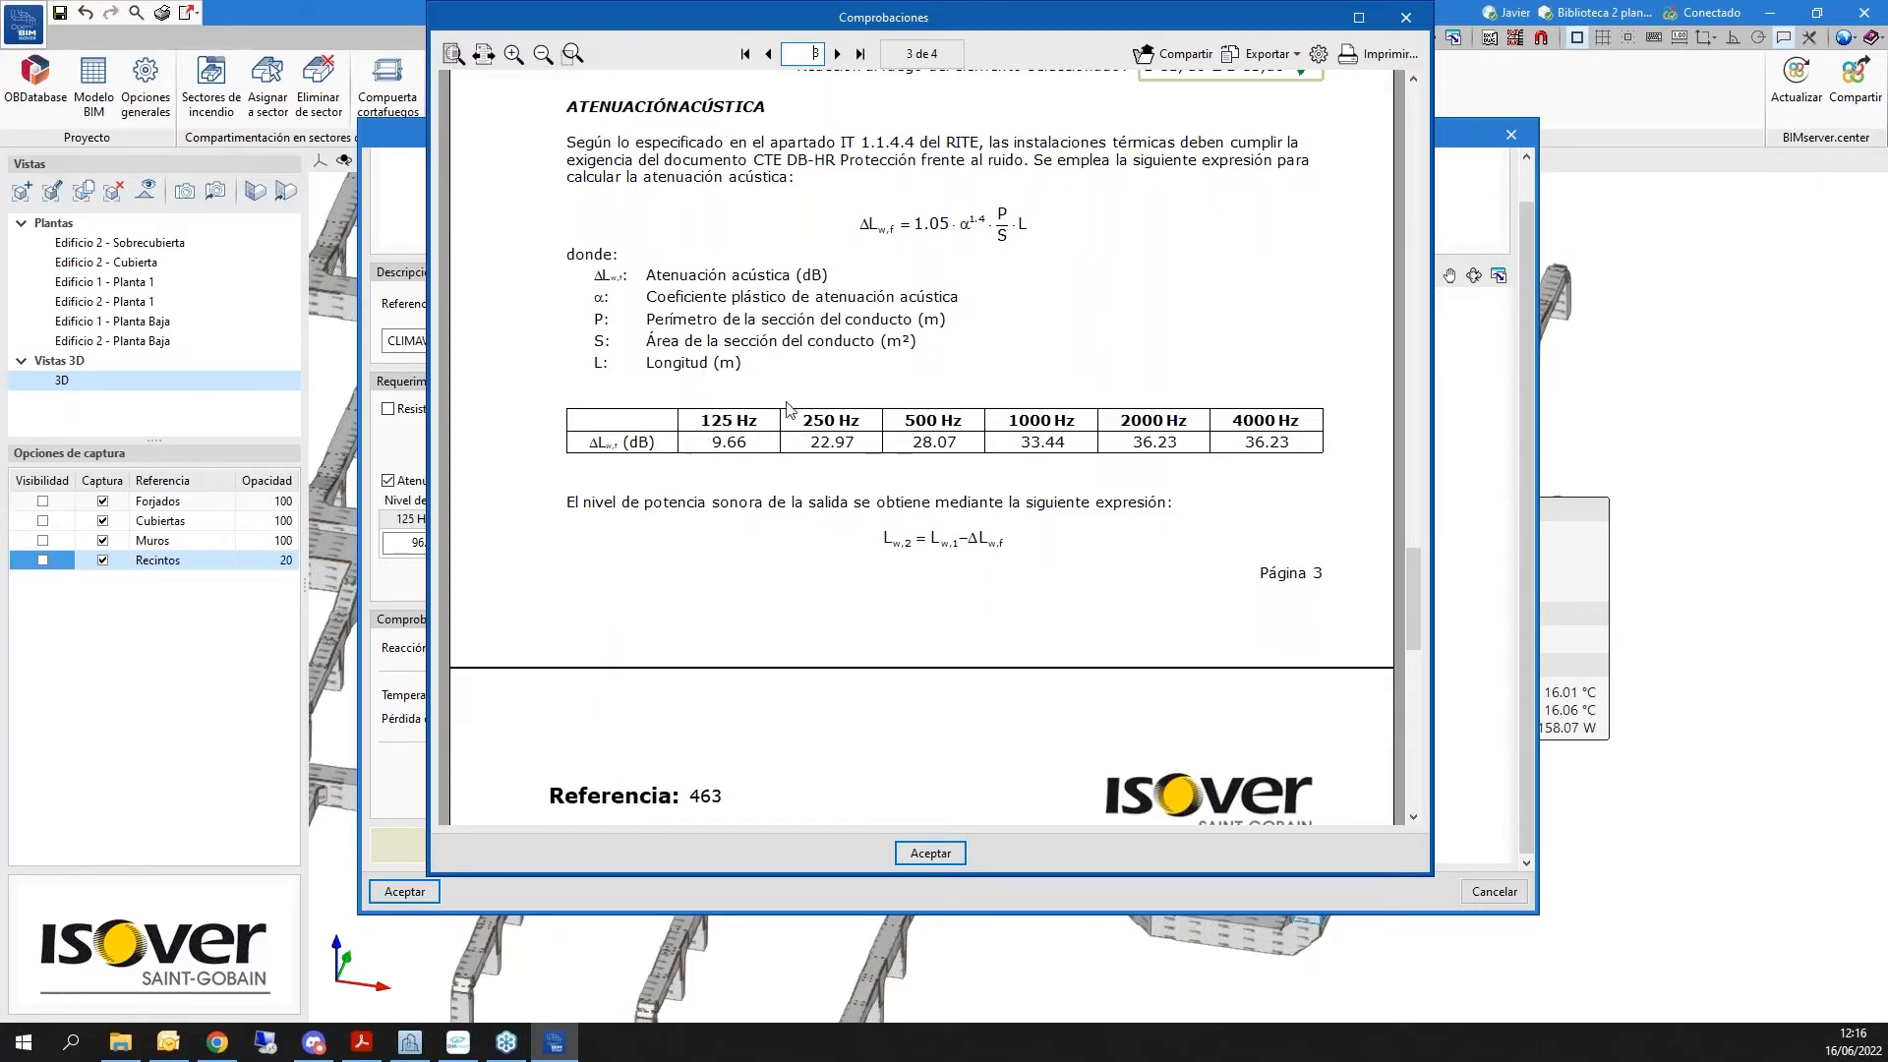
scroll(993, 430, down, 5)
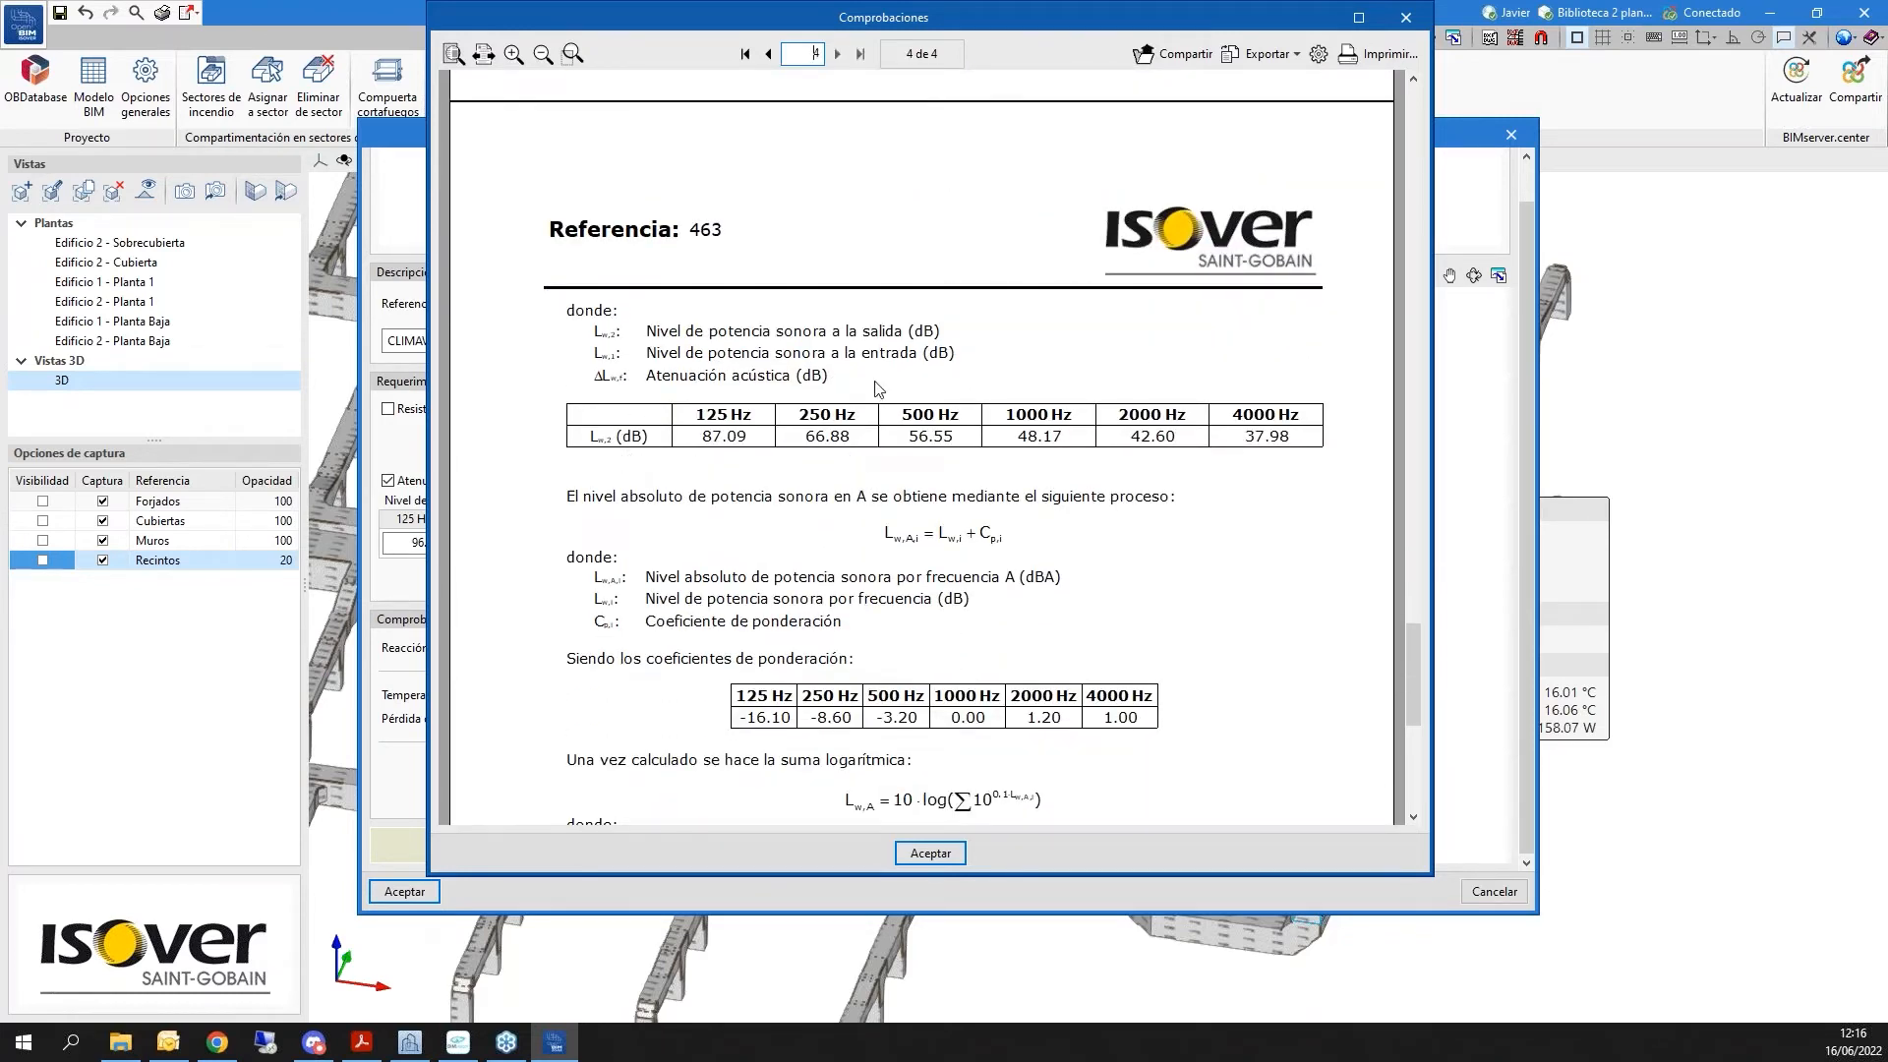
scroll(924, 344, down, 1)
scroll(927, 339, down, 2)
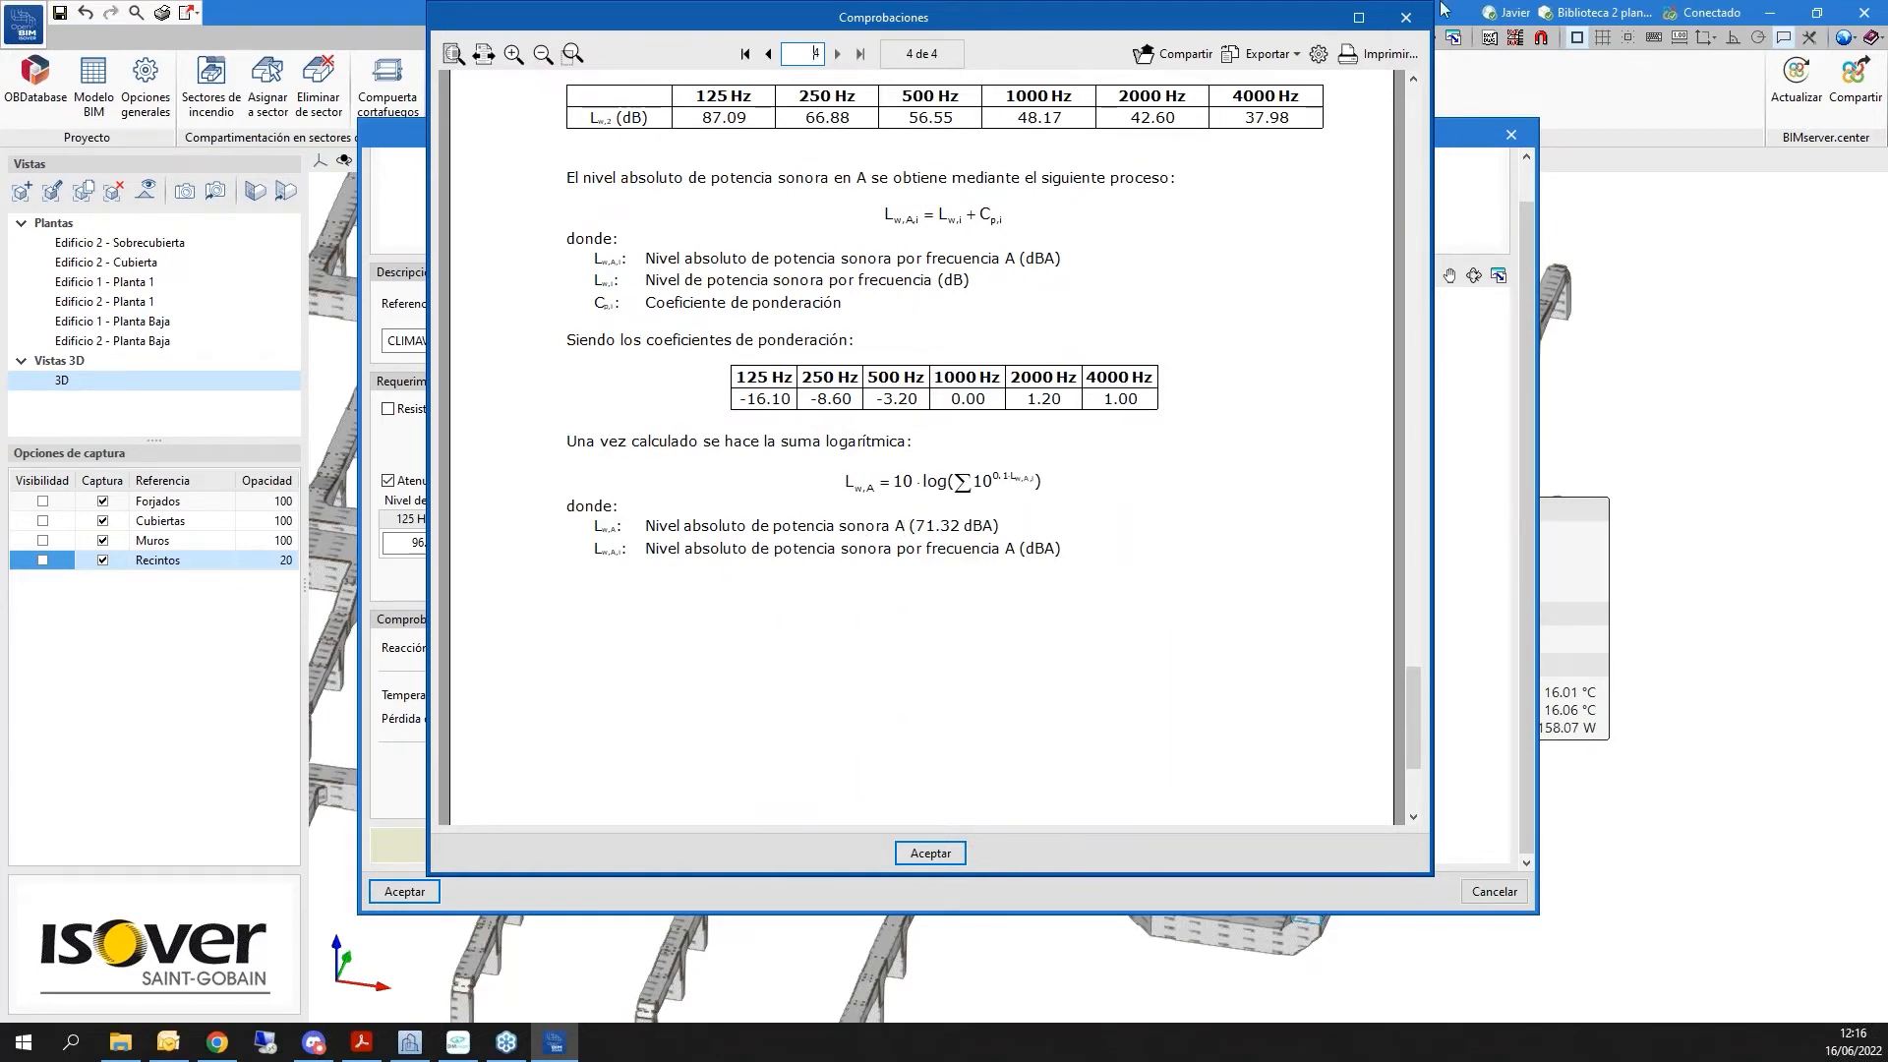
click(1406, 17)
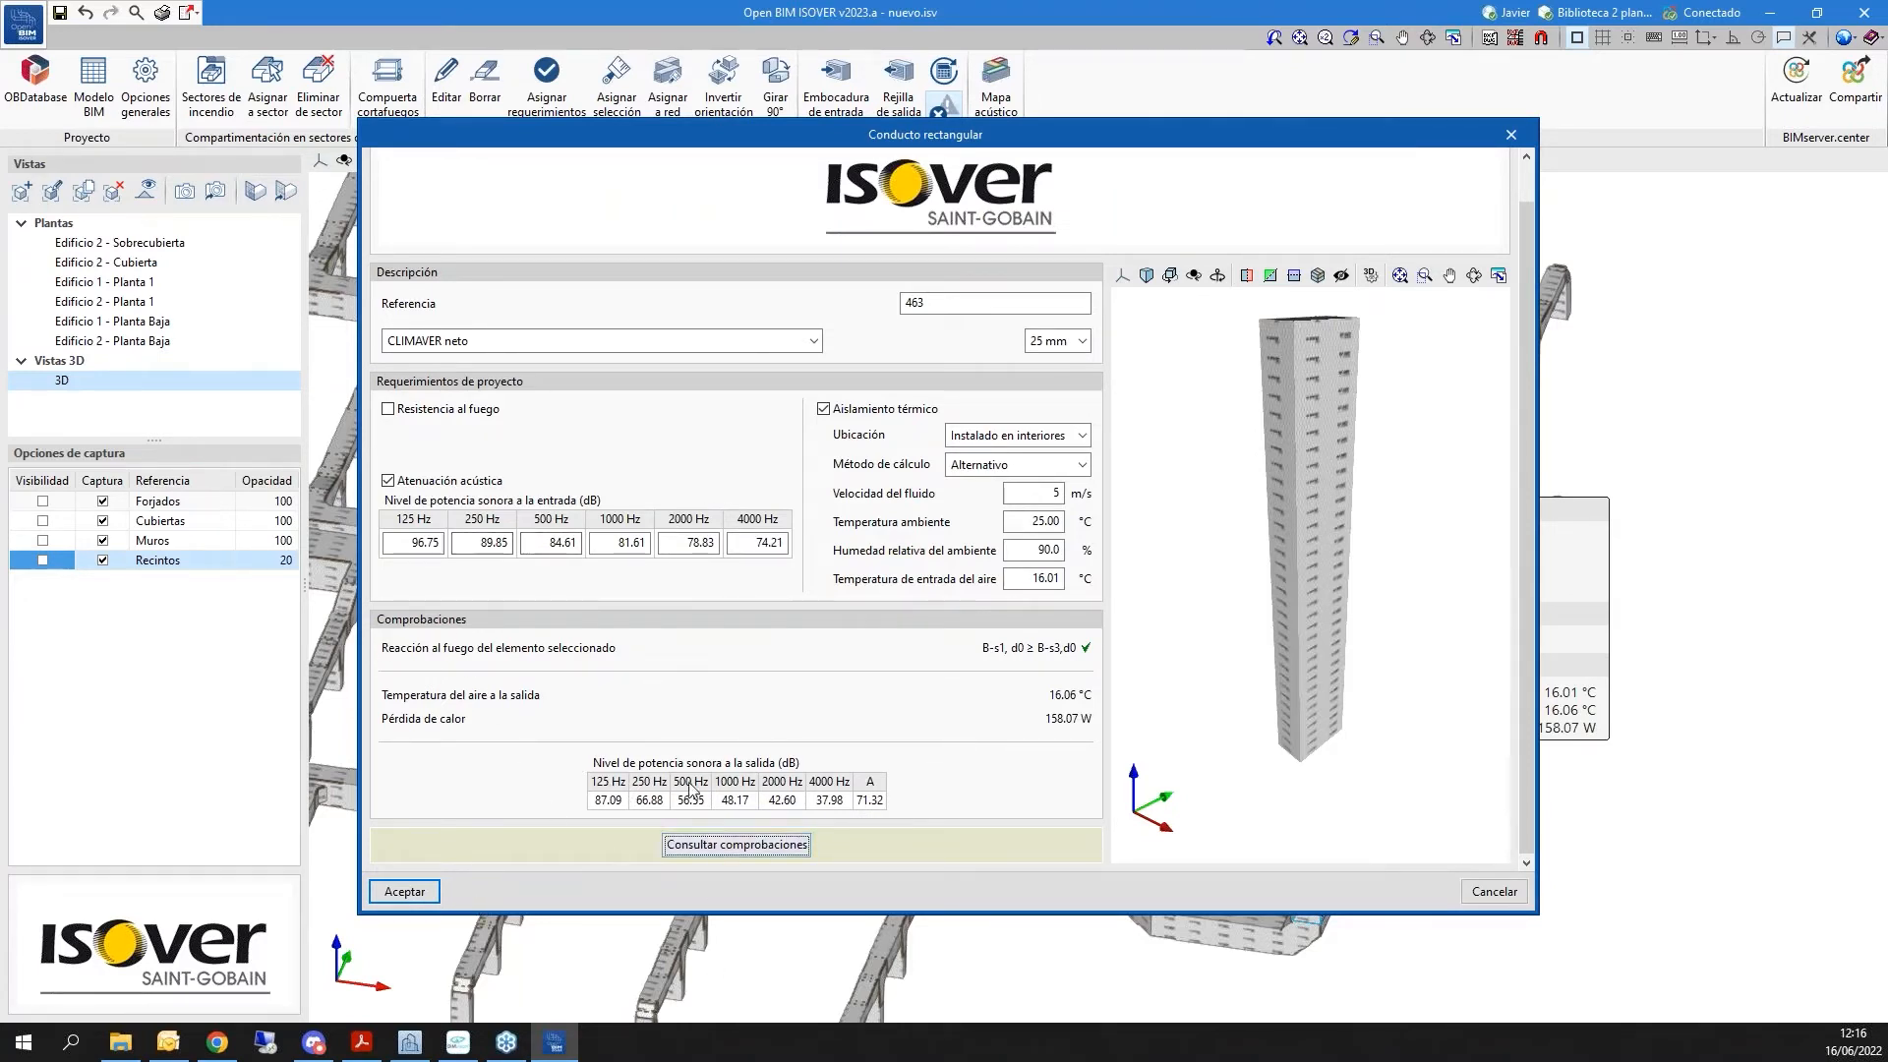
click(414, 909)
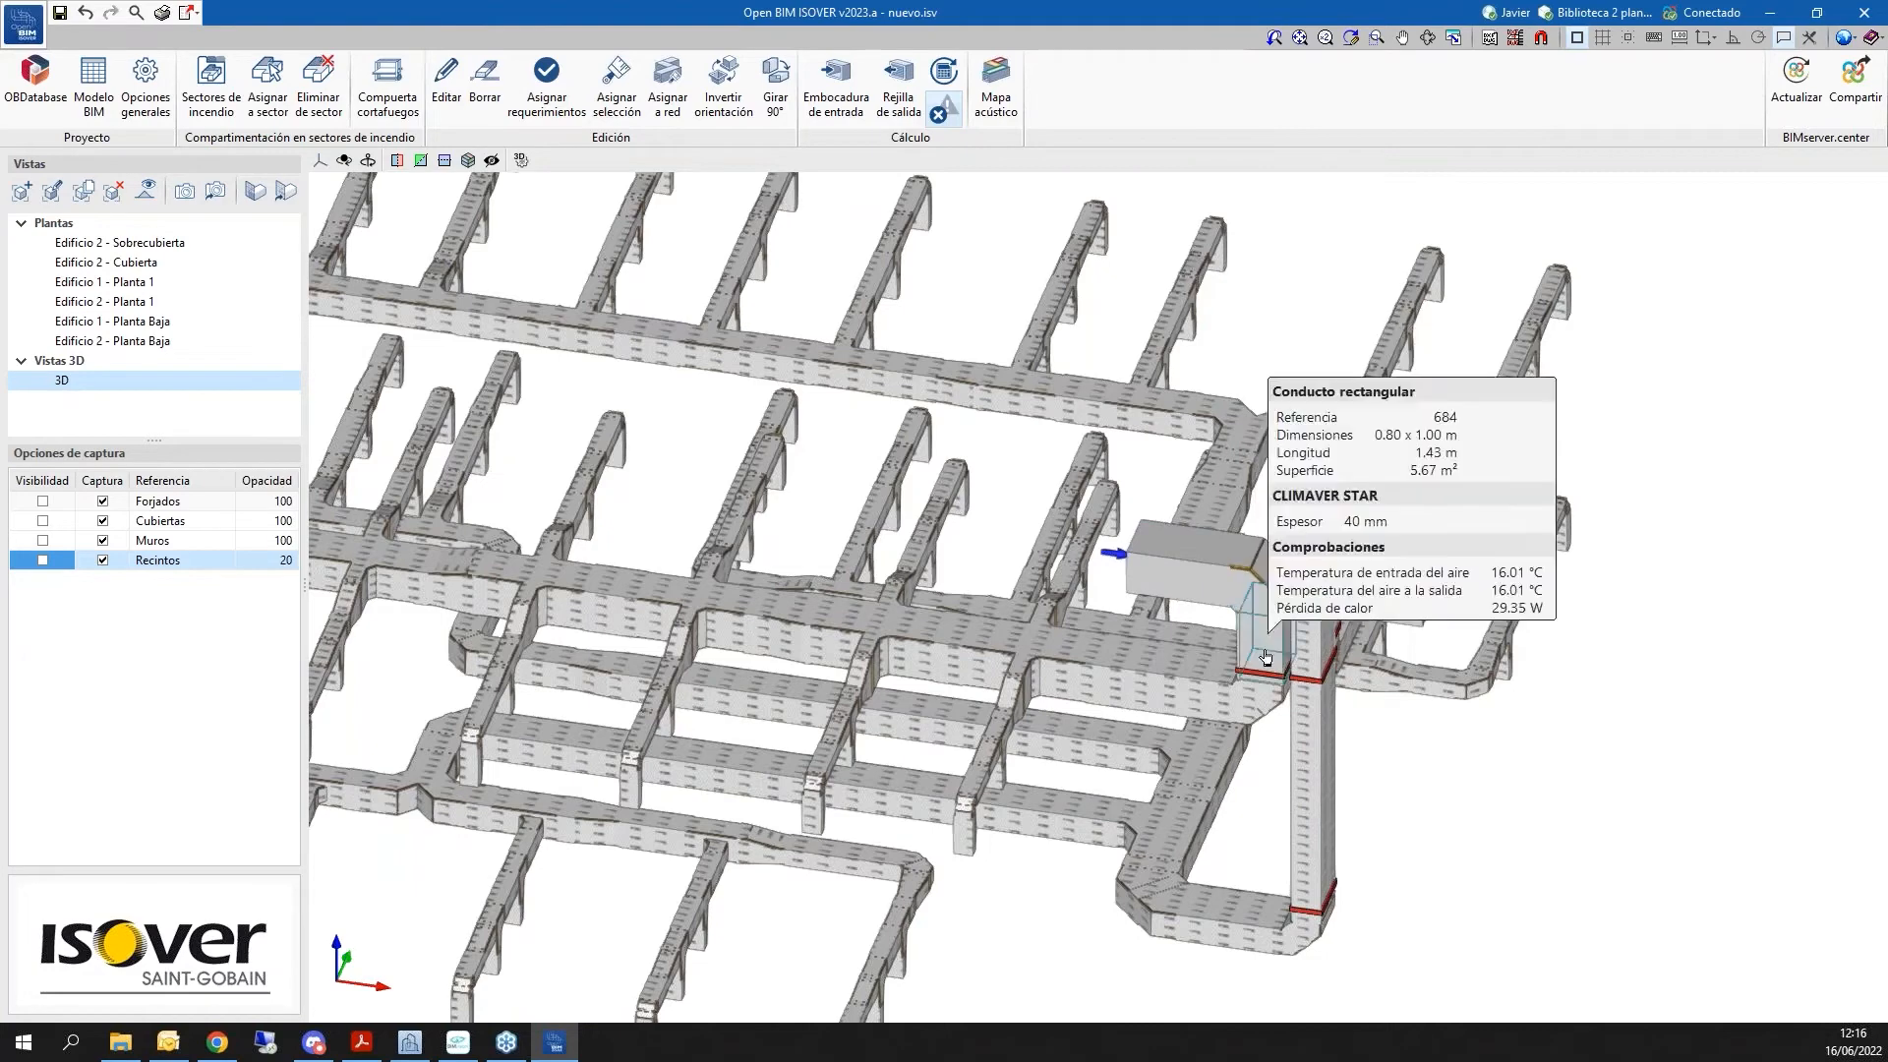
Inspect the inlet and outlet sound power levels of the short duct beside the bifurcation on the far end branch, and close its data
scroll(1091, 644, up, 5)
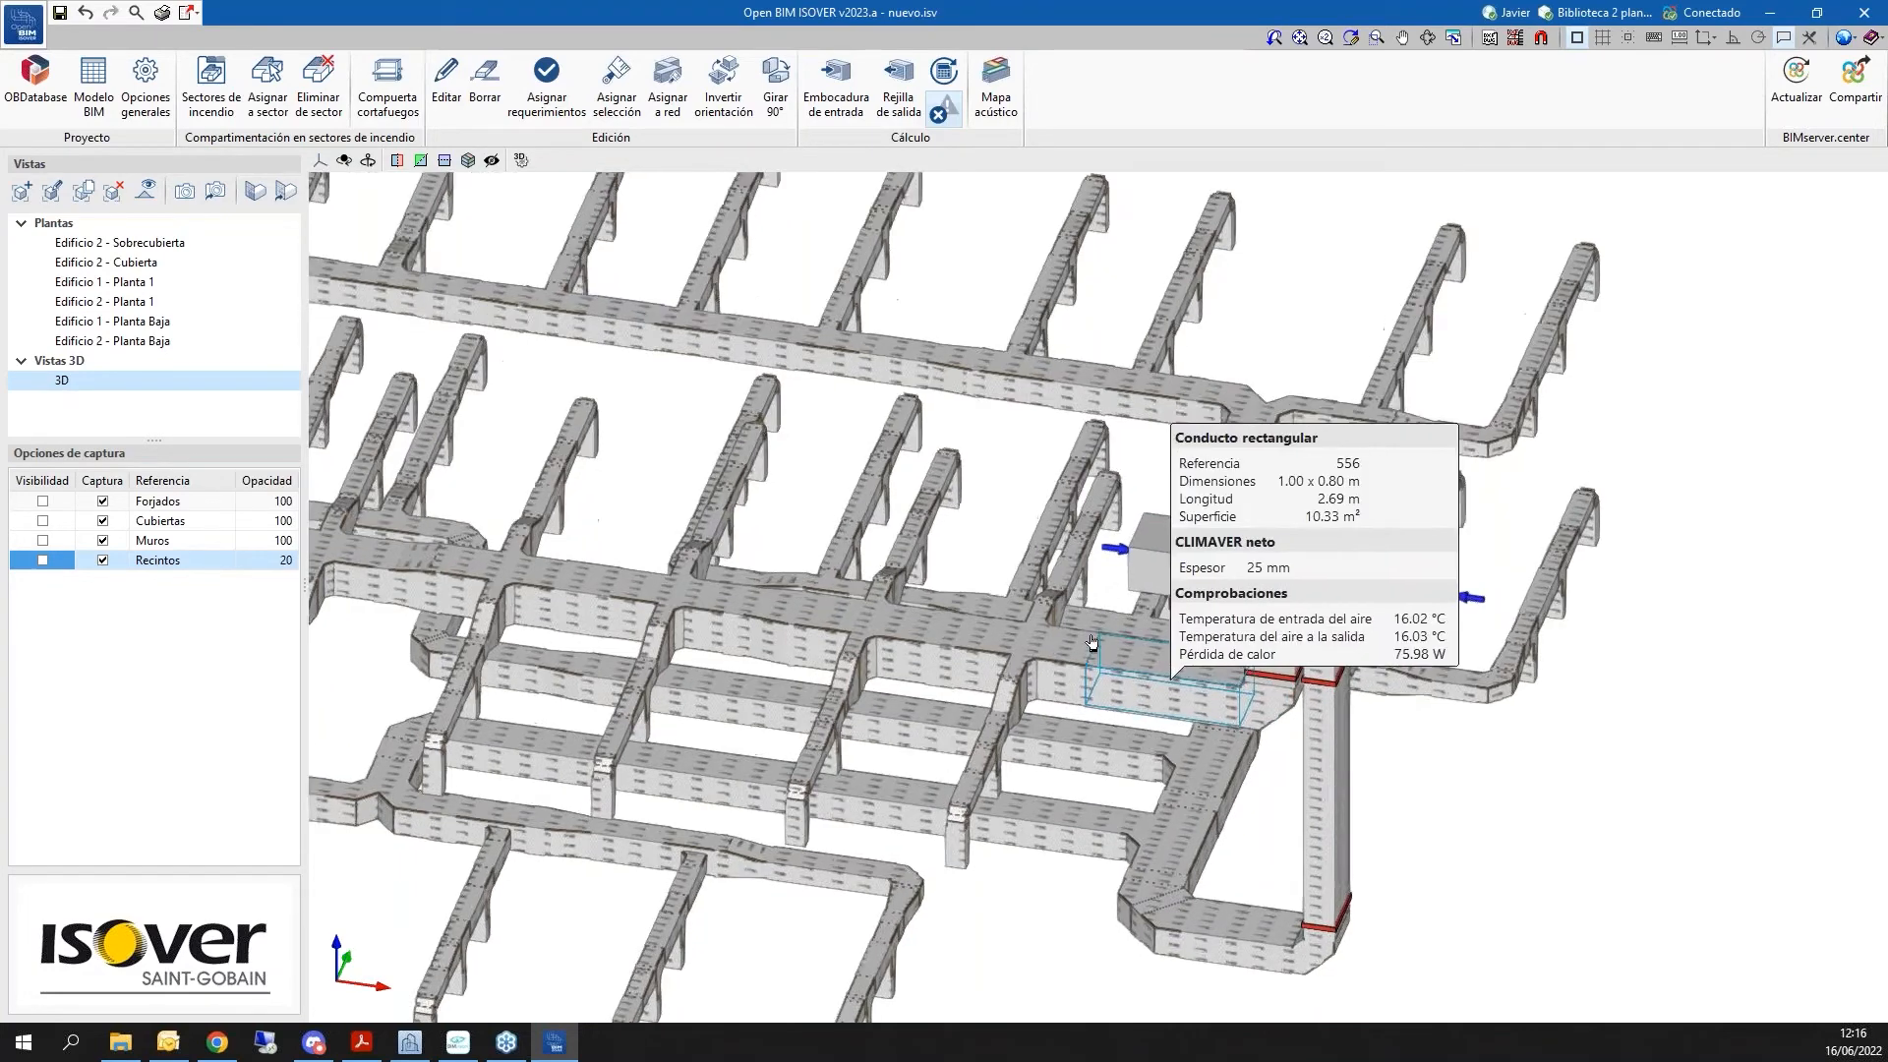
scroll(1244, 531, down, 6)
scroll(1279, 567, down, 3)
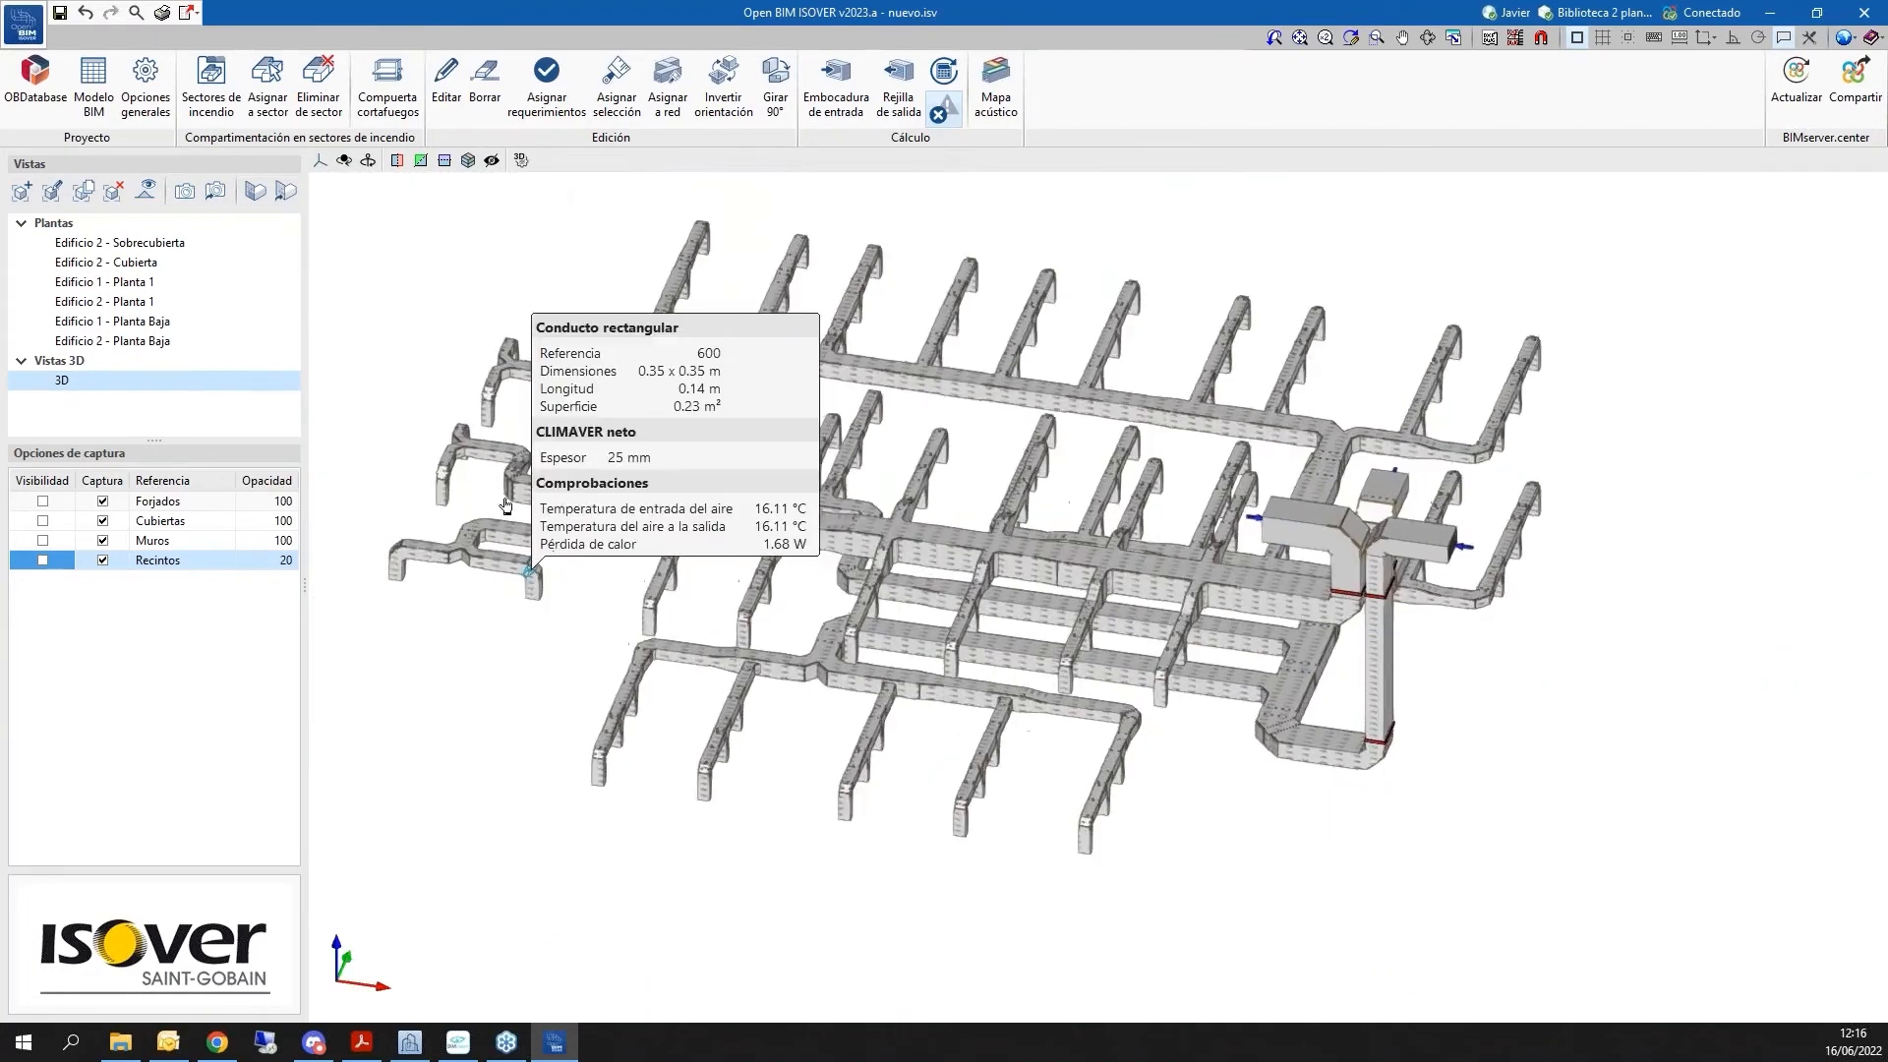
scroll(534, 582, up, 2)
scroll(383, 553, up, 1)
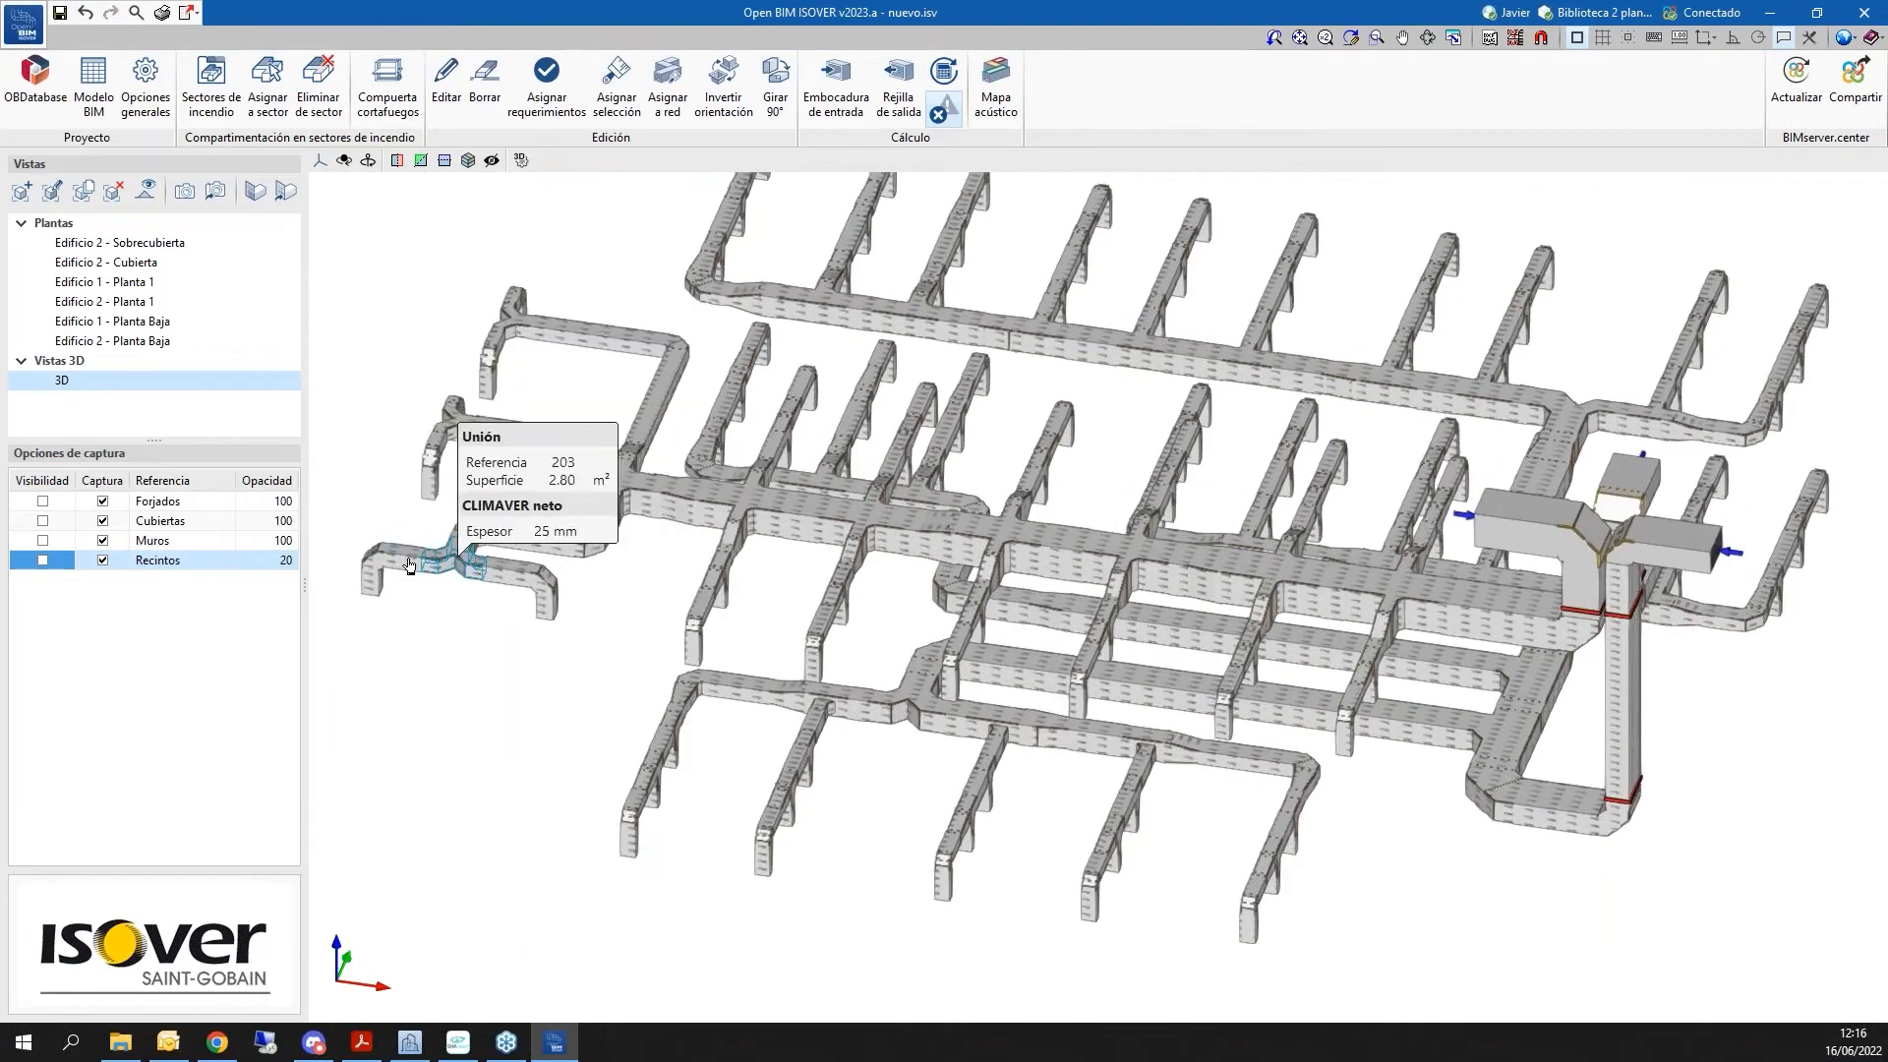
scroll(405, 559, up, 1)
double_click(405, 558)
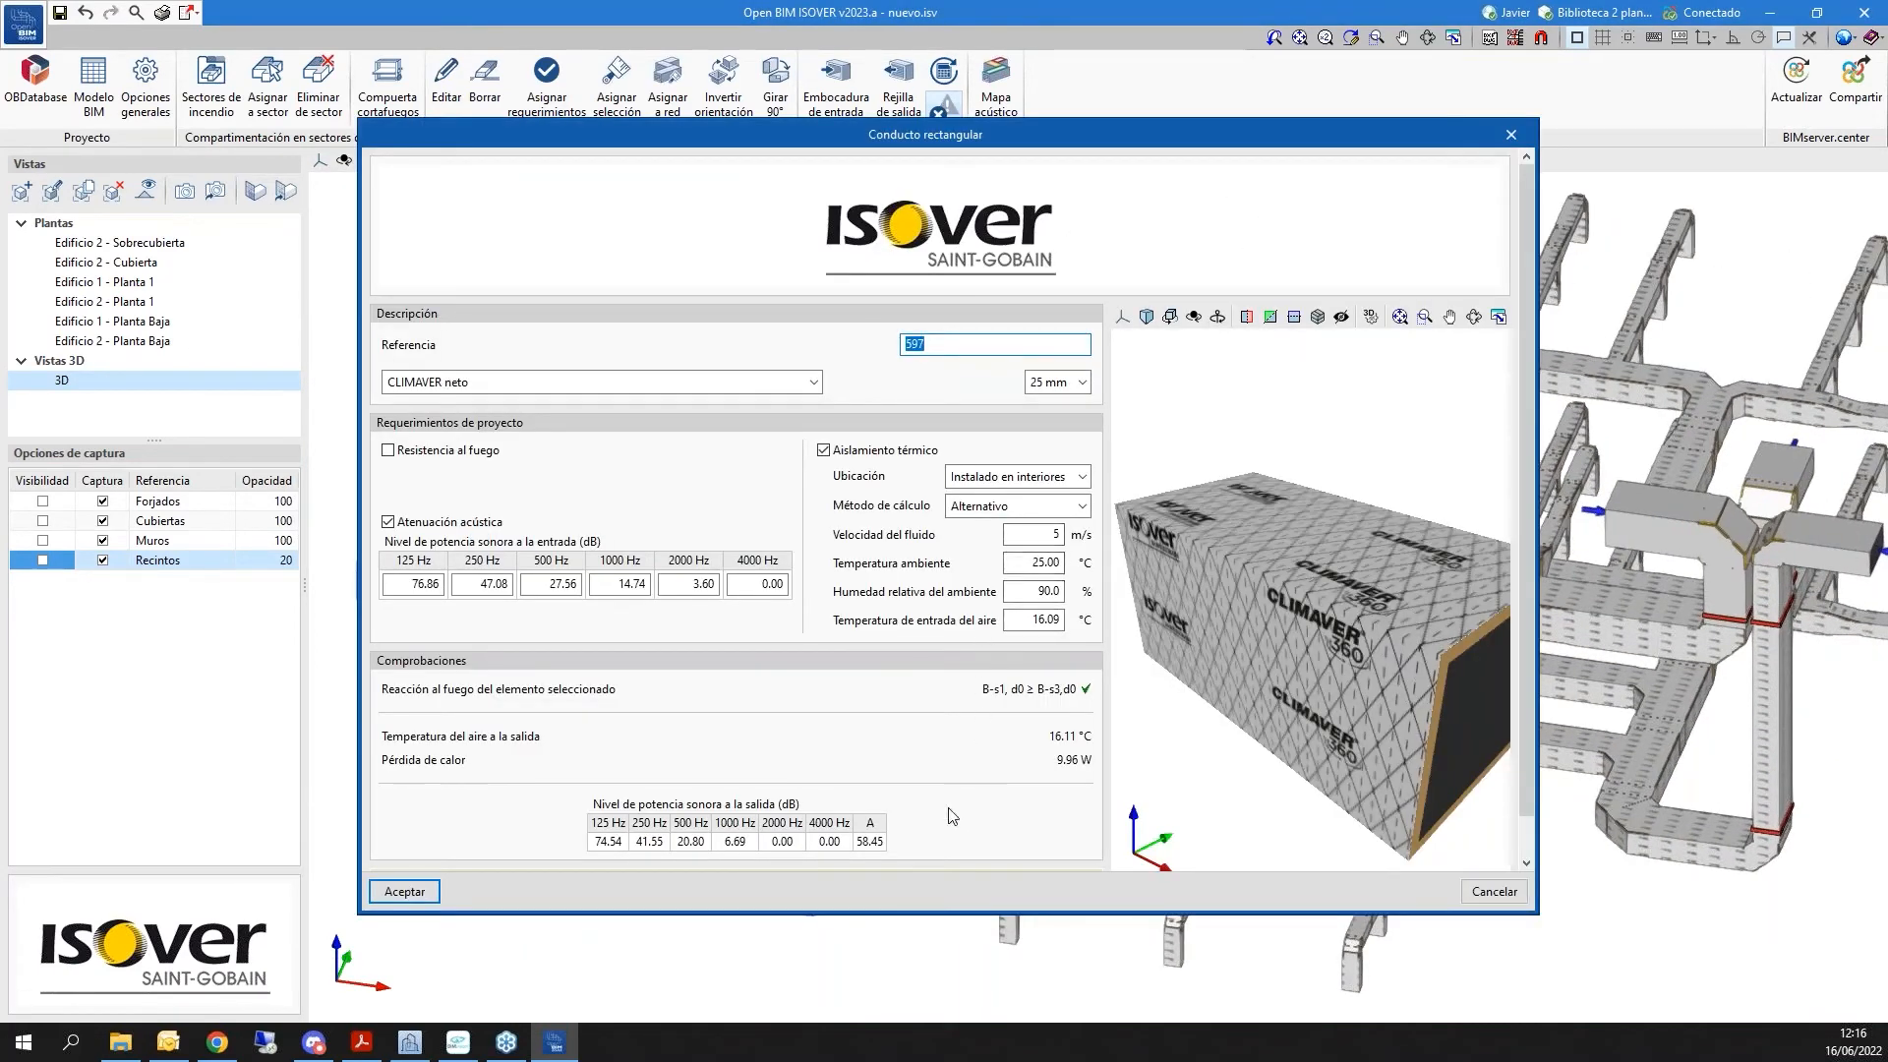
scroll(645, 737, down, 1)
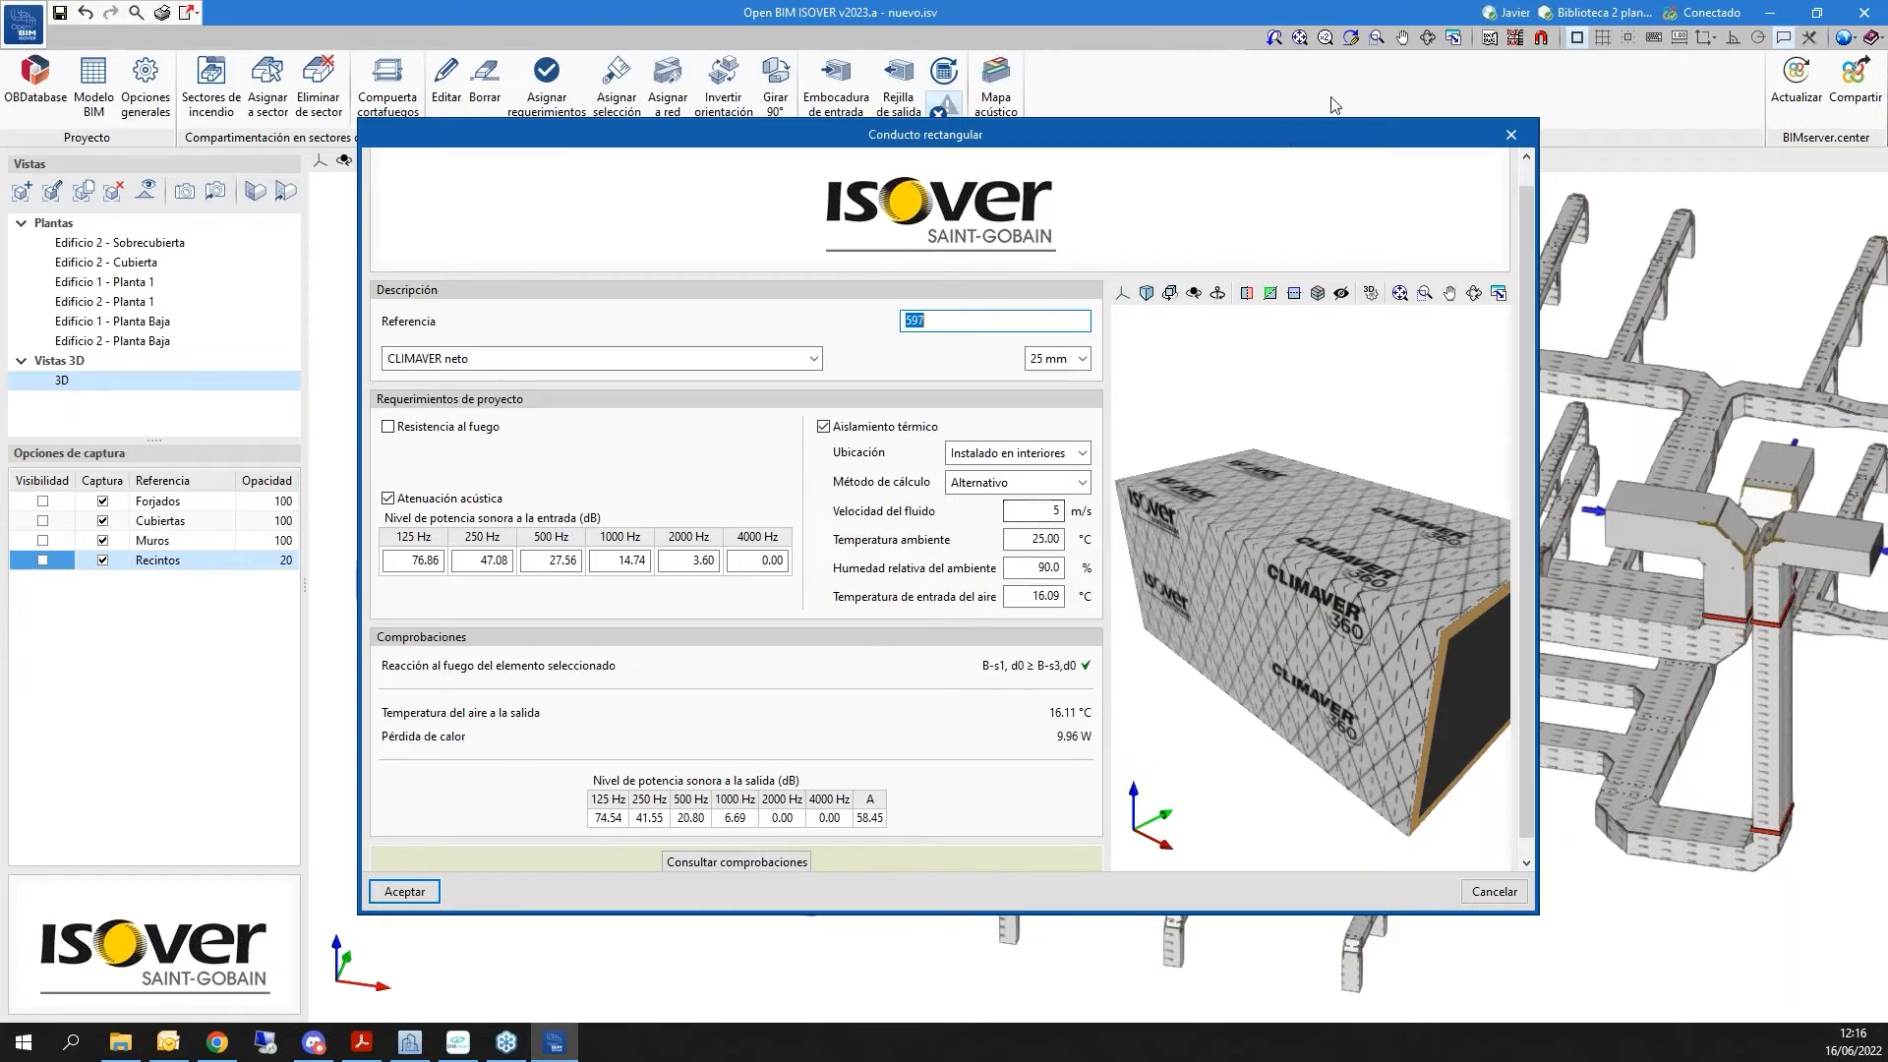
click(1511, 133)
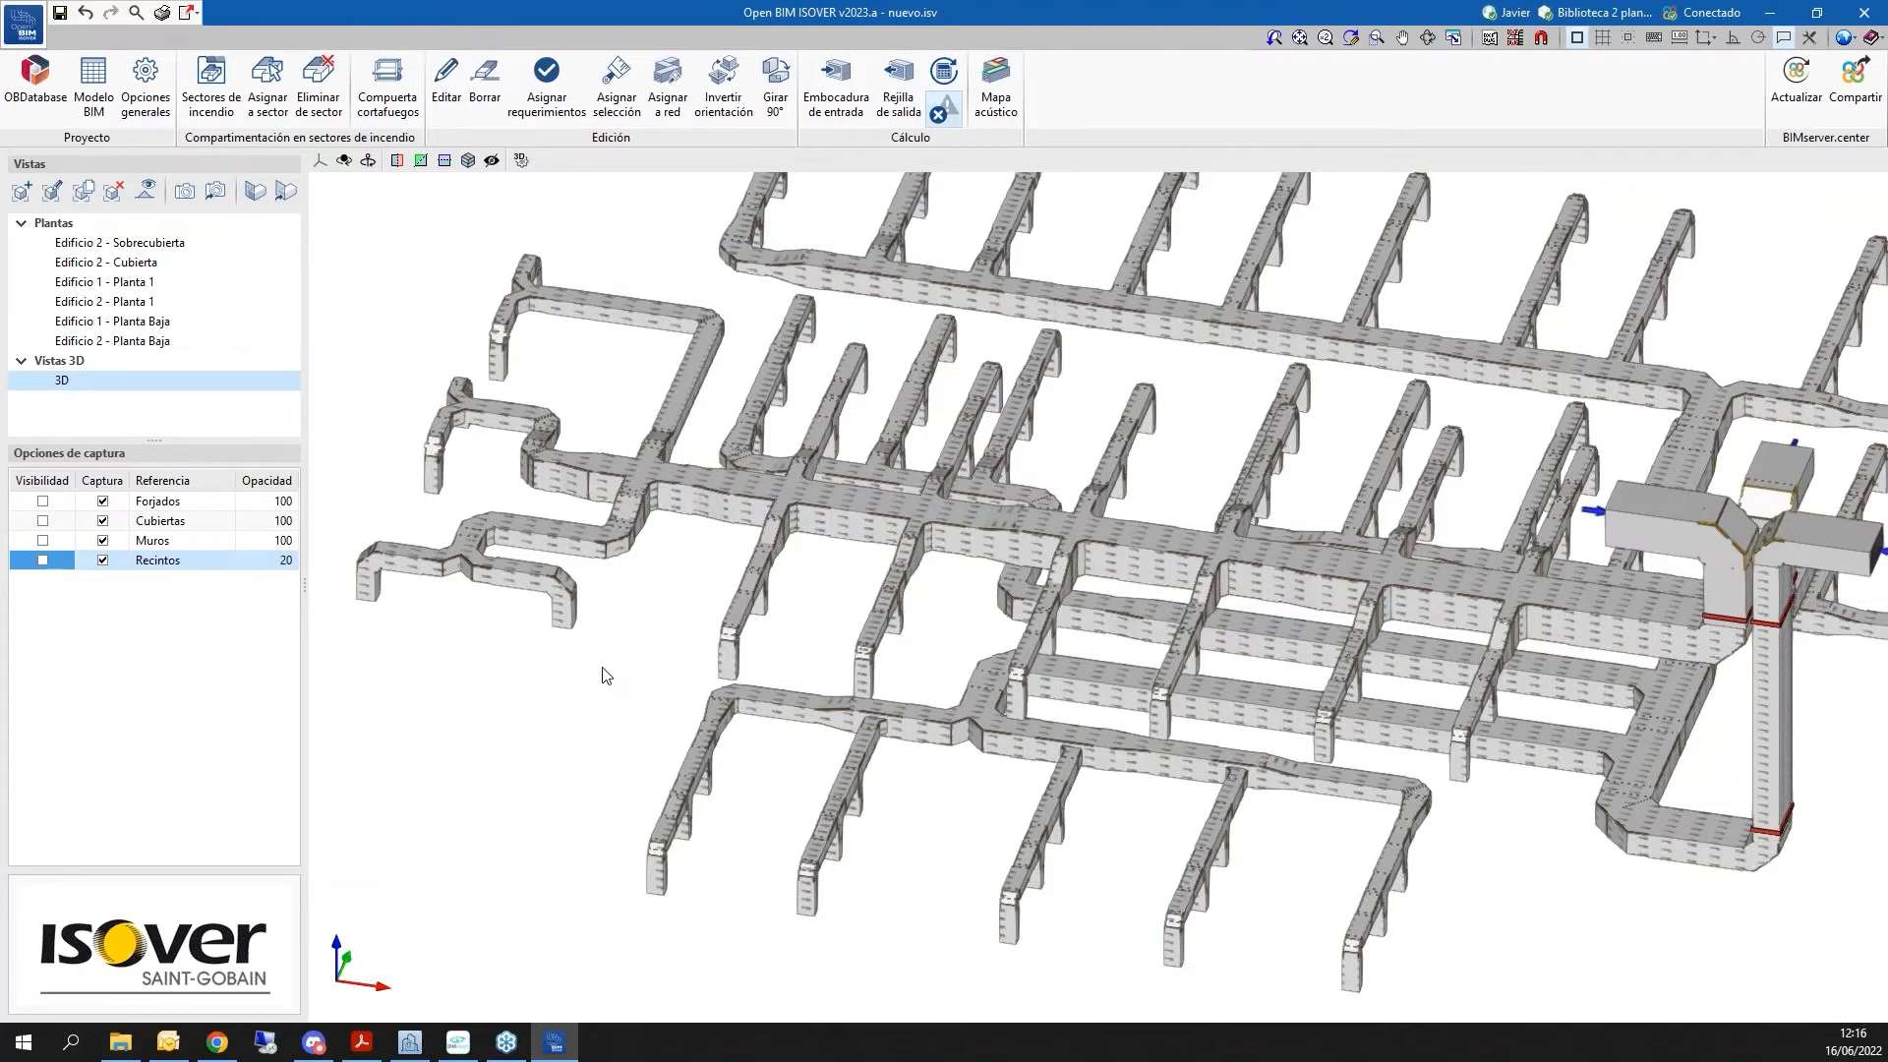
Review the acoustic attenuation calculation in the check report of the bifurcation union on the far end branch, and close its data
scroll(535, 573, up, 4)
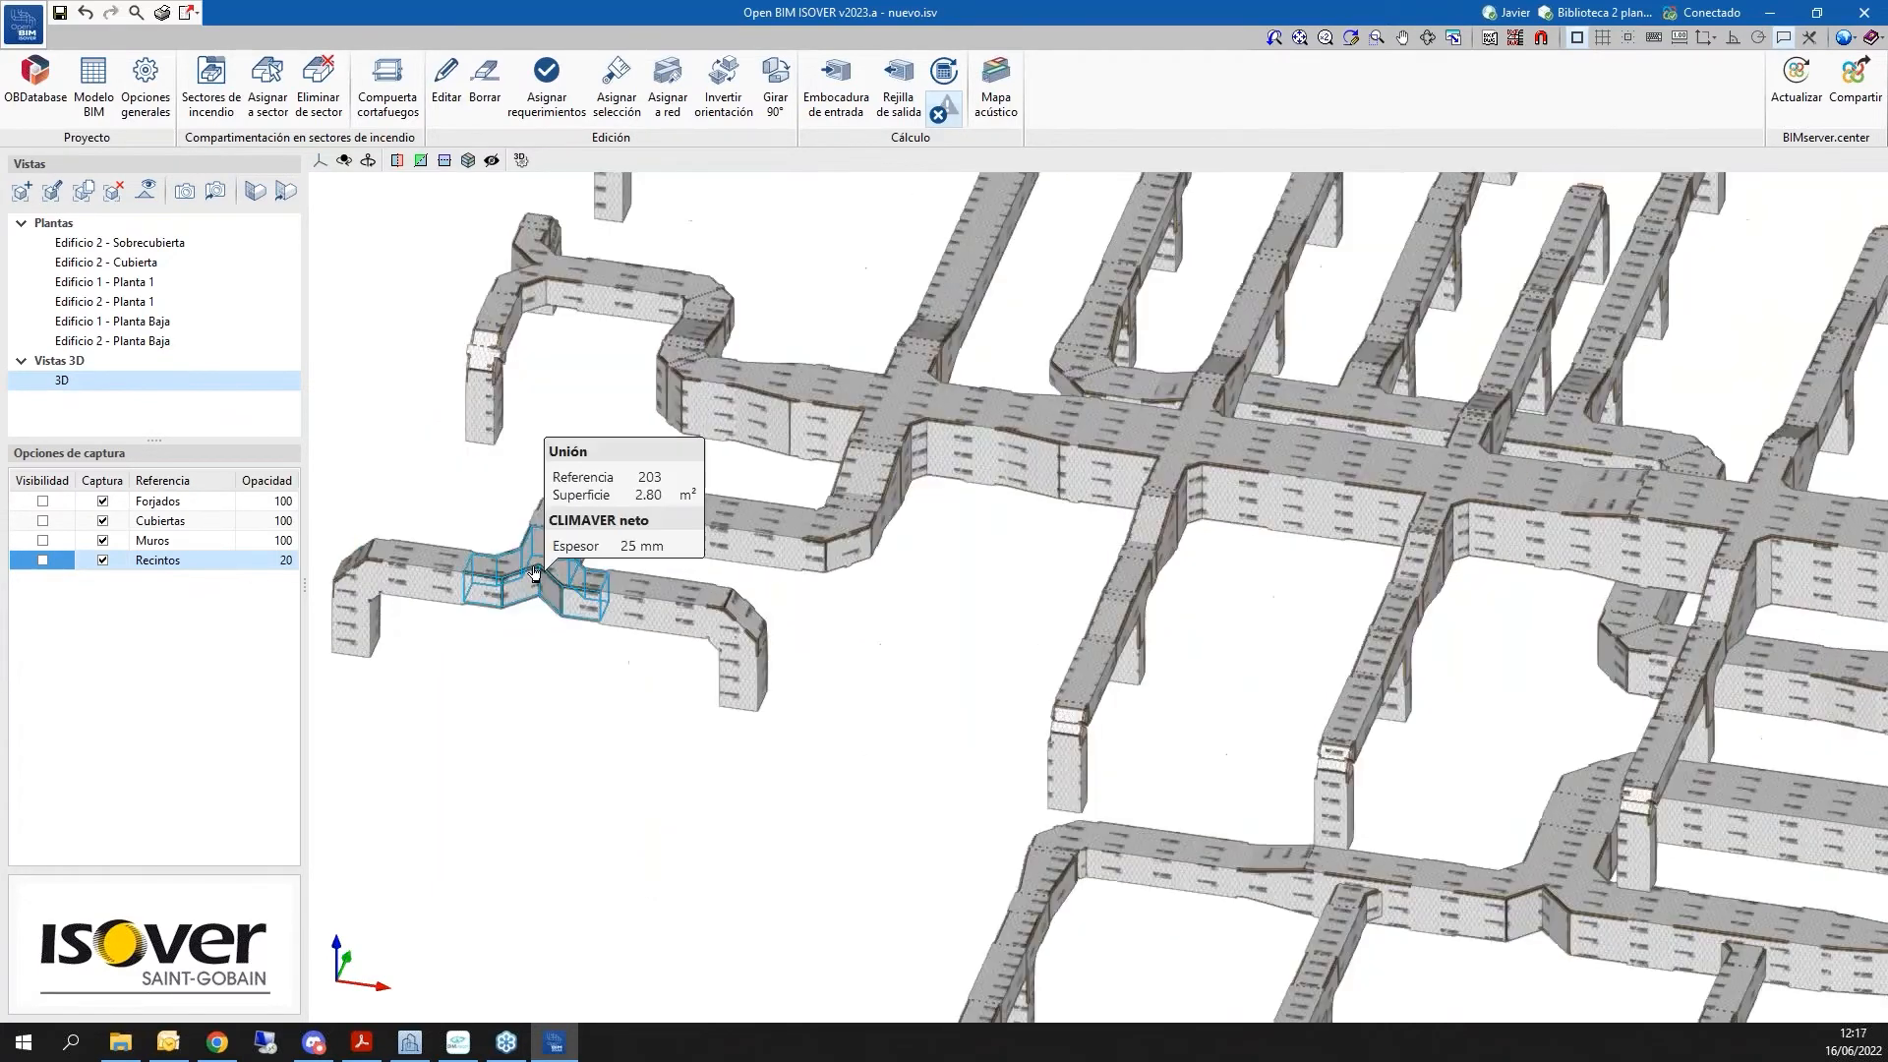
click(535, 573)
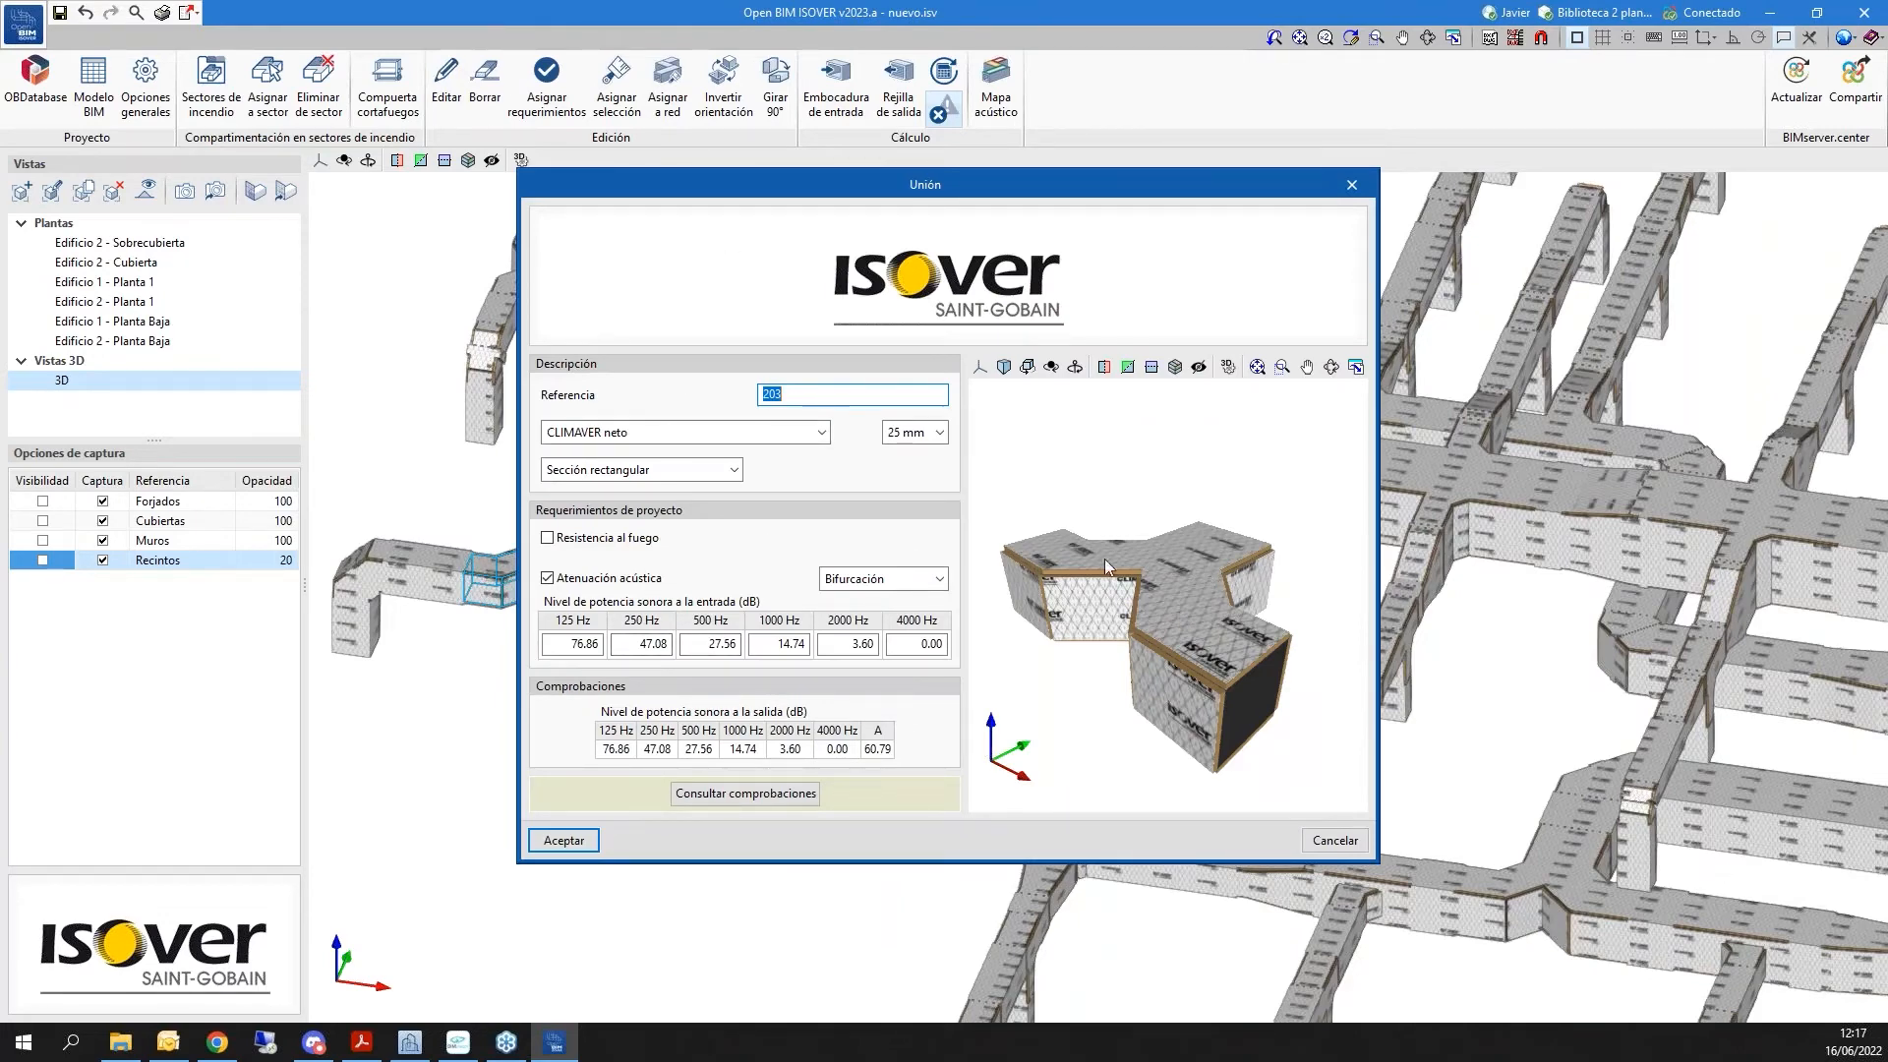
click(777, 793)
scroll(969, 548, down, 15)
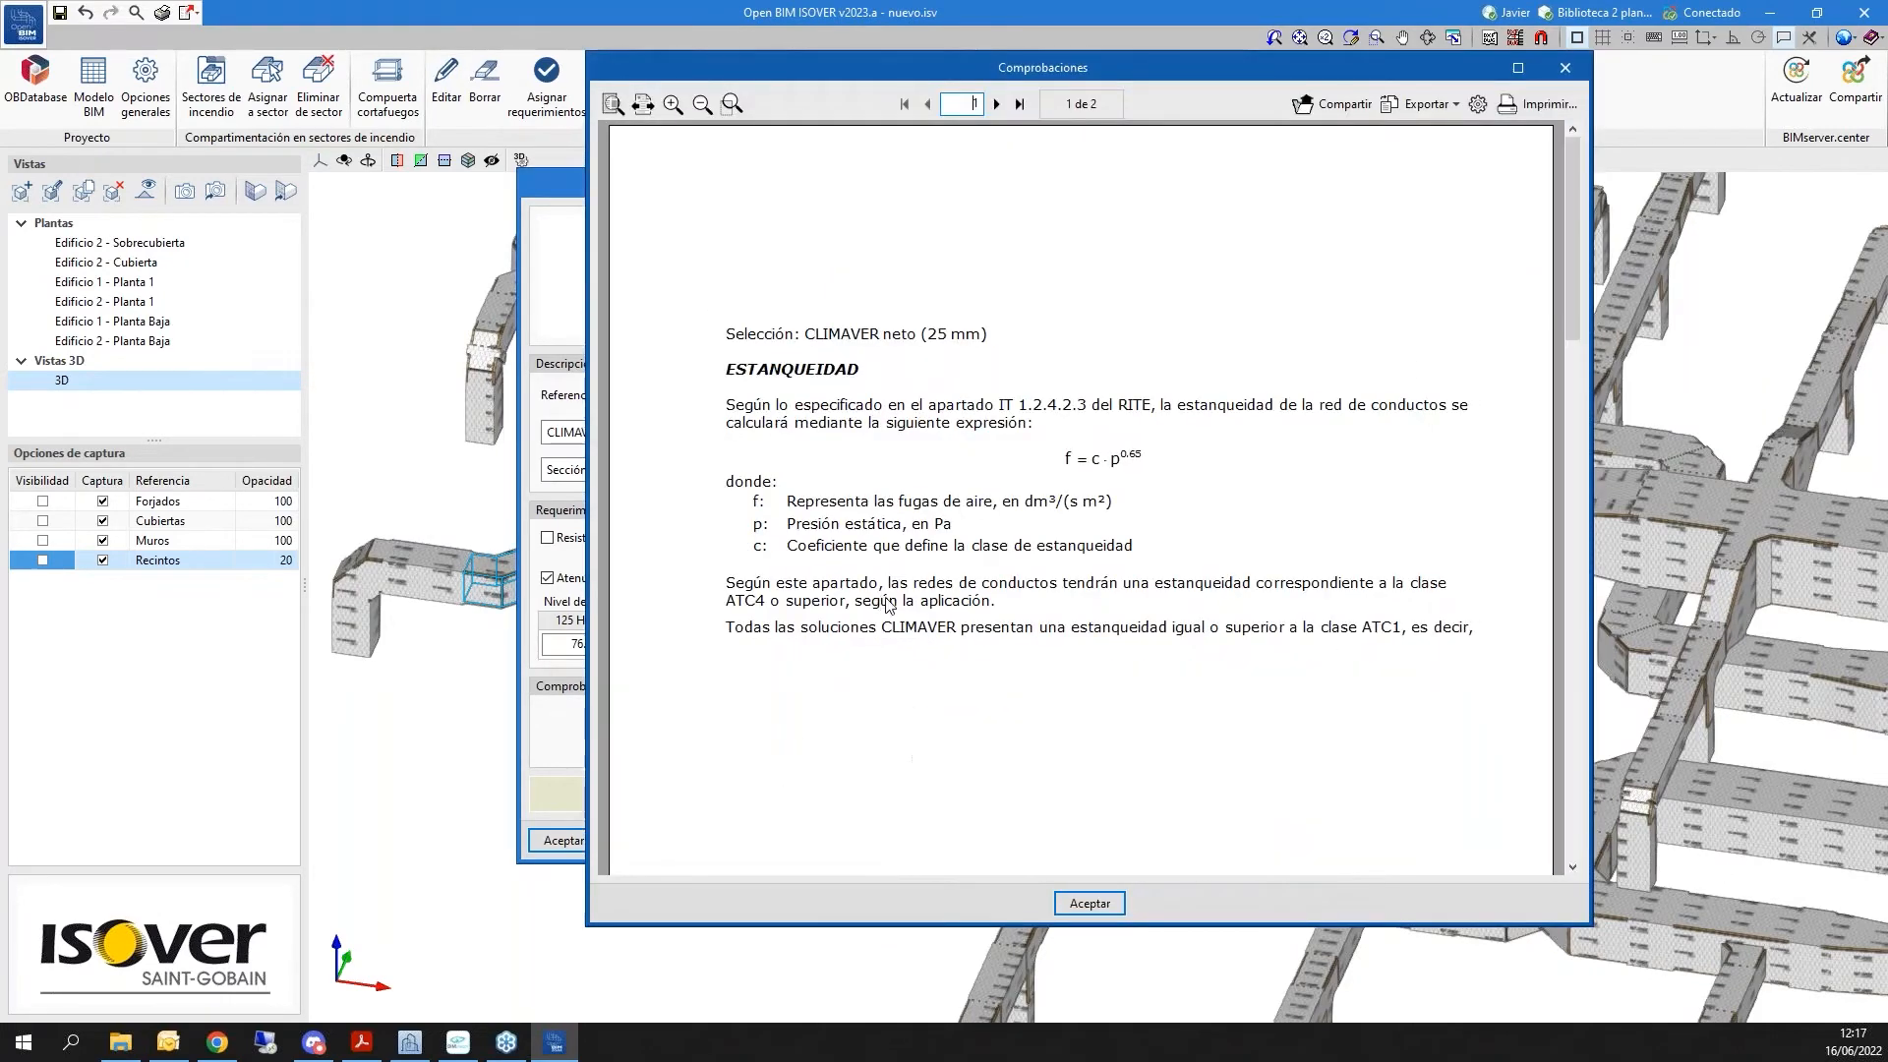
scroll(968, 547, down, 7)
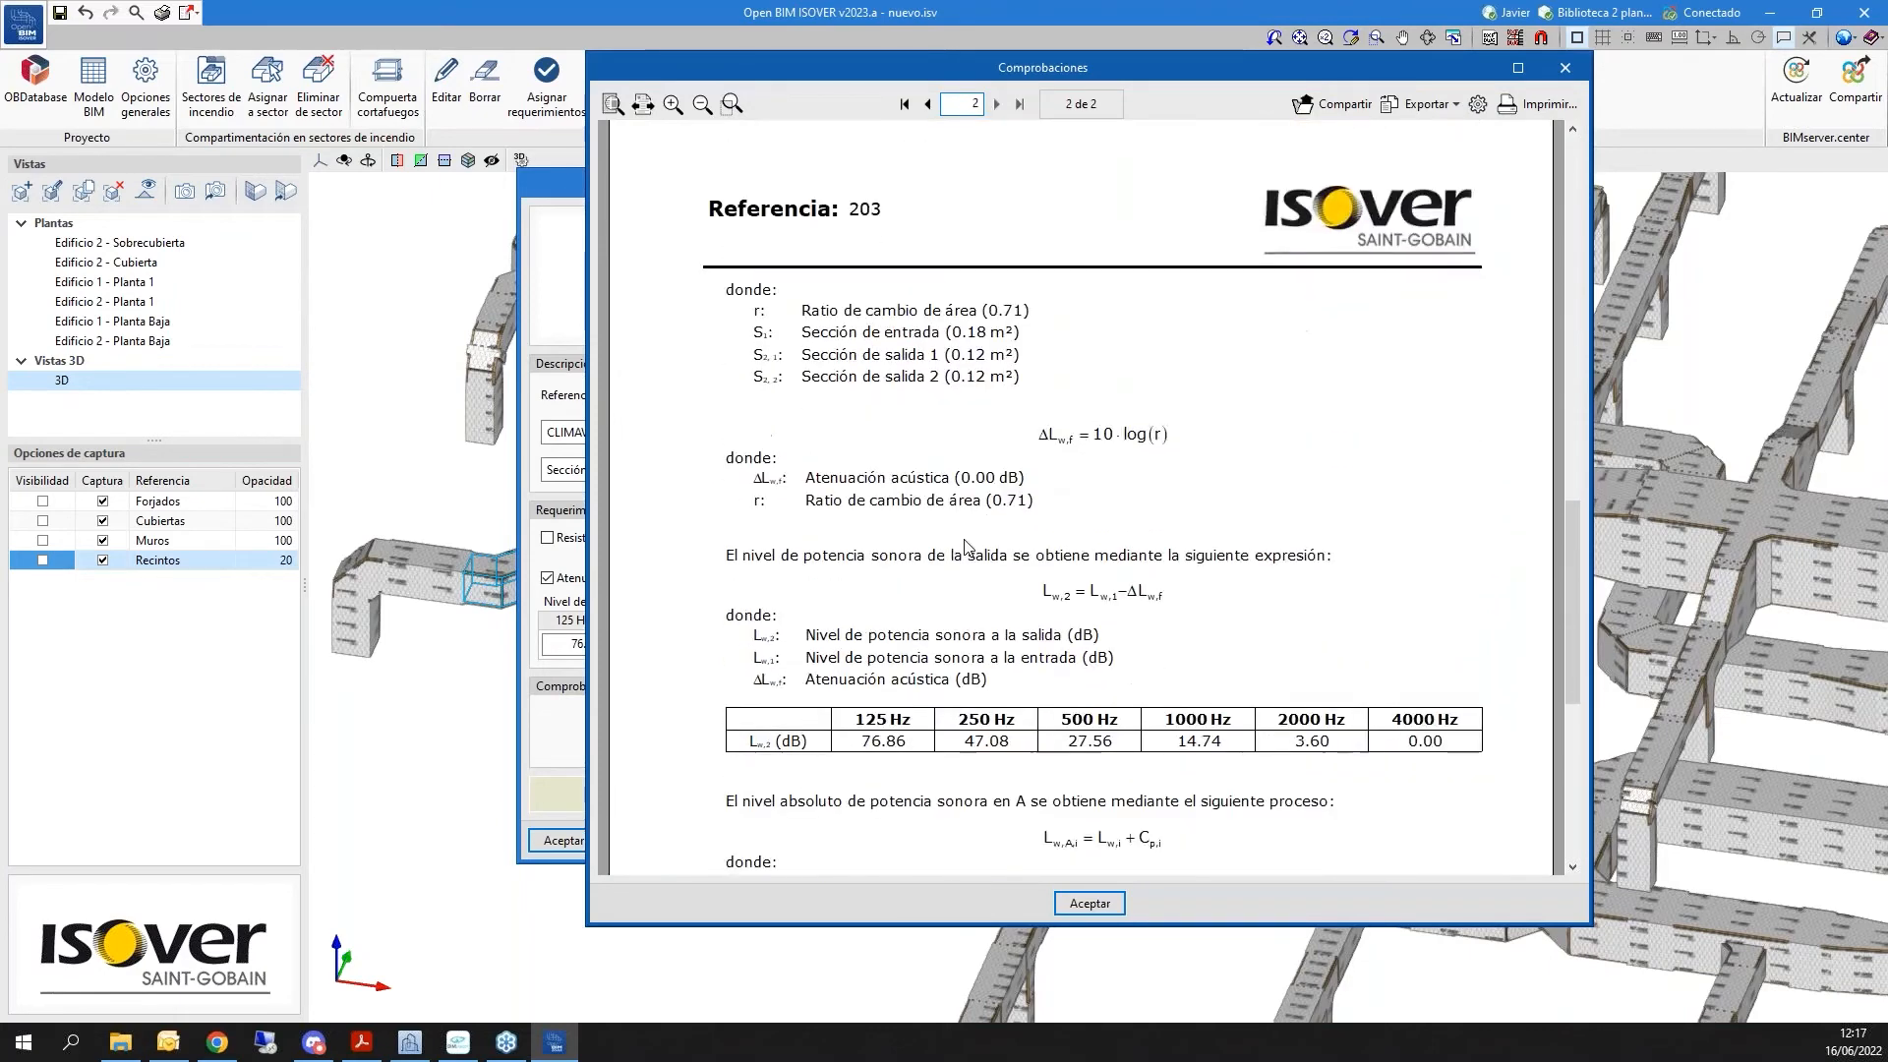
scroll(836, 494, up, 5)
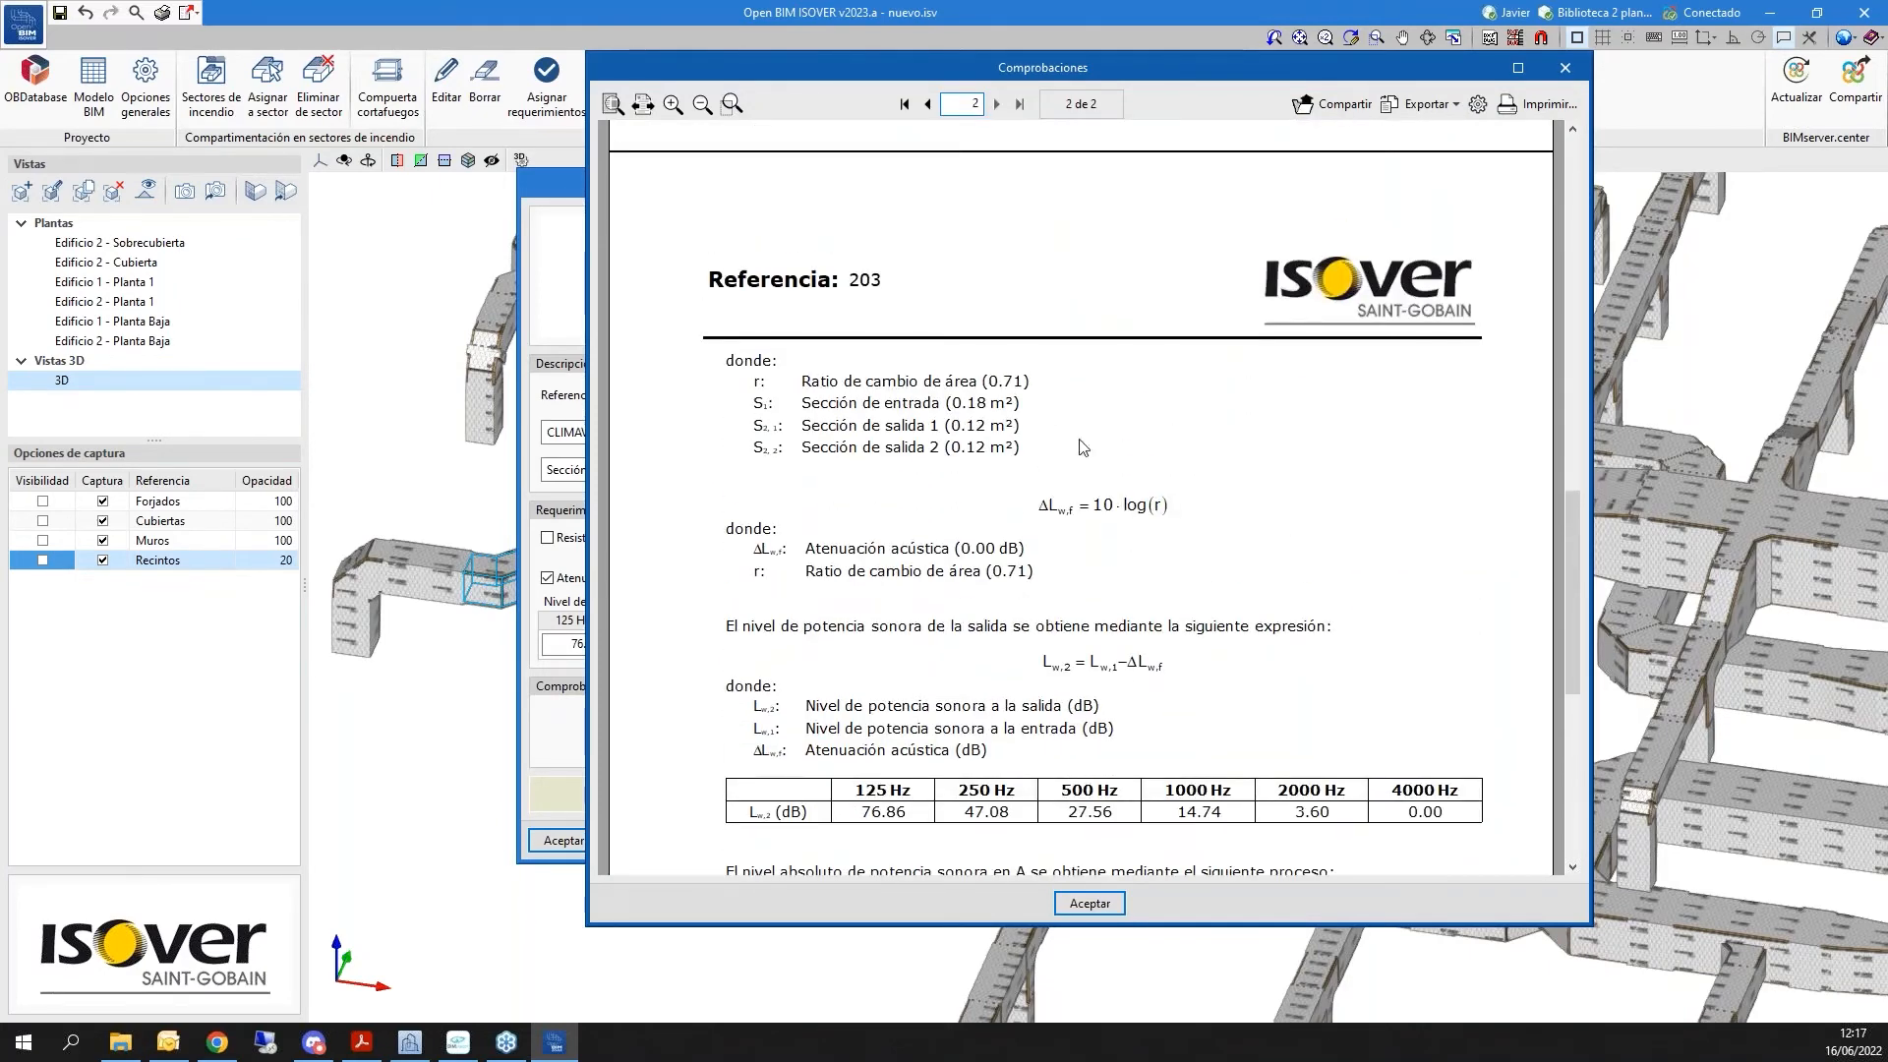
click(1567, 67)
click(1352, 186)
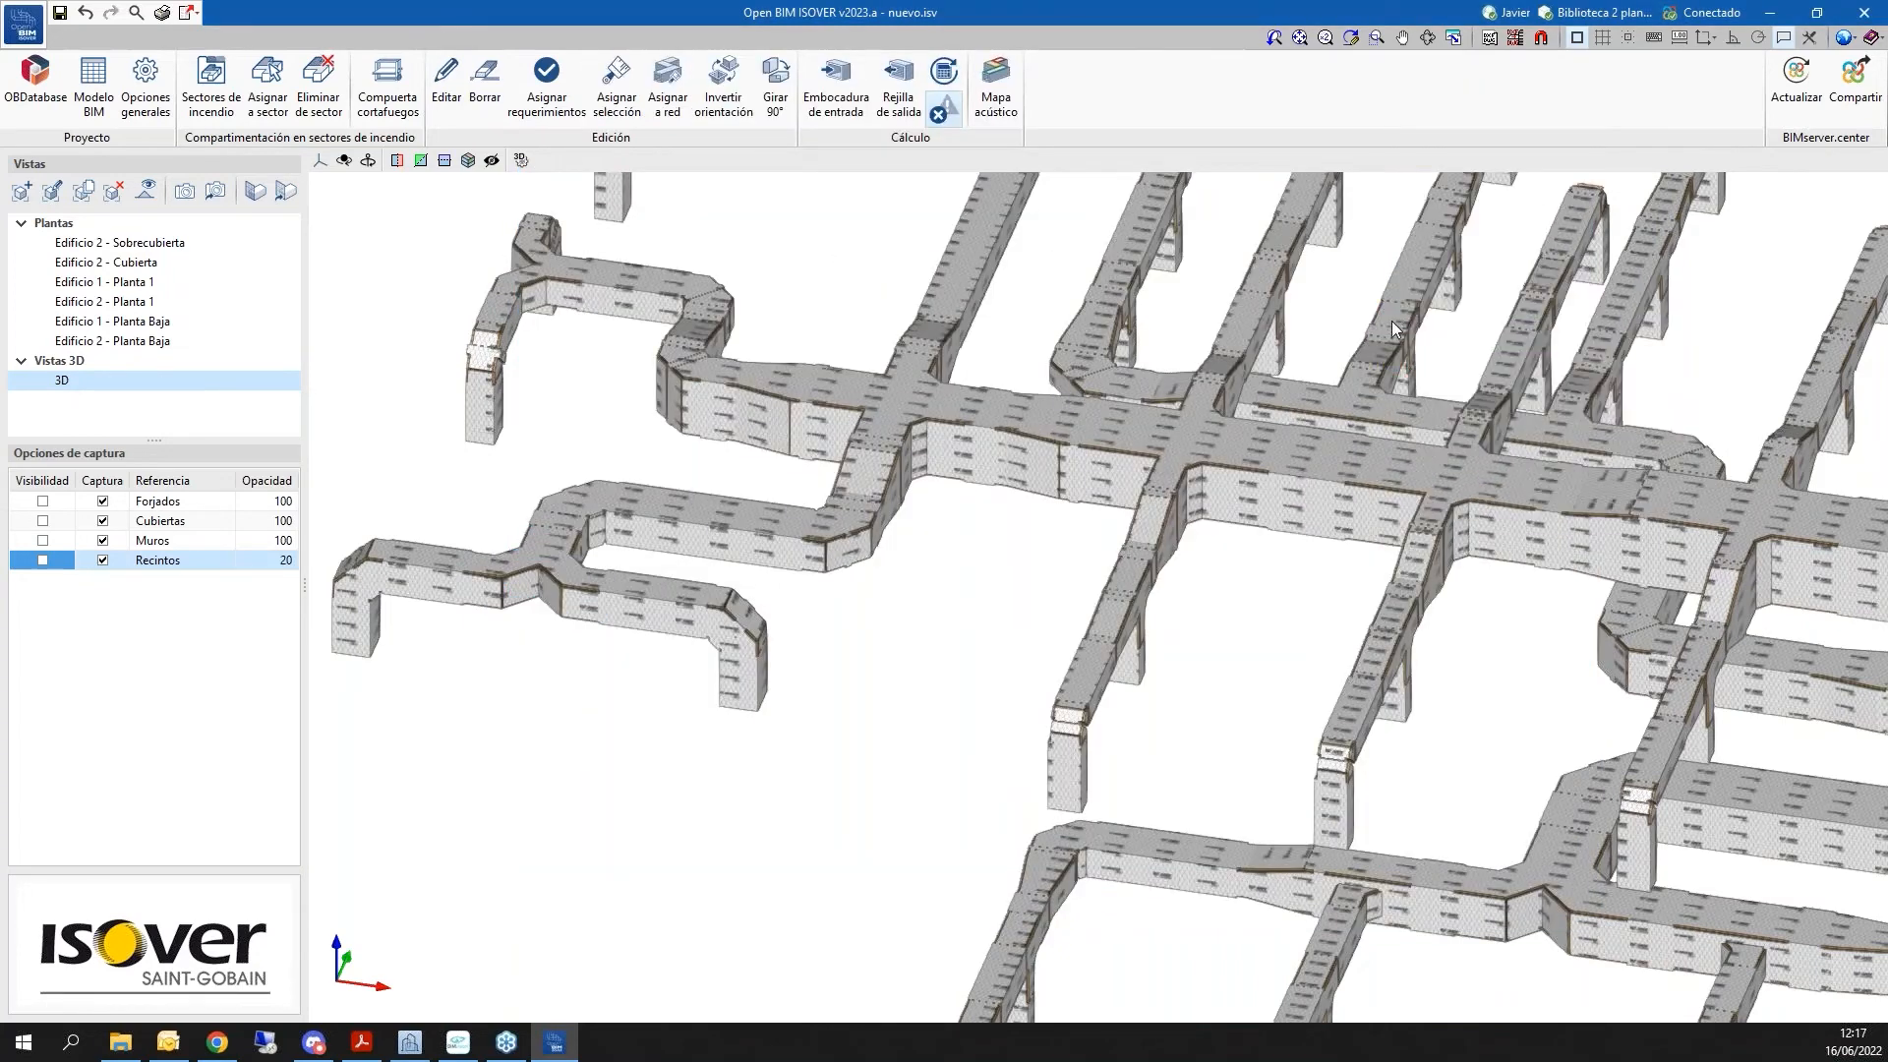
Review the acoustic attenuation calculation in the check report of the section-change union on the branch duct, and close its data
click(1374, 378)
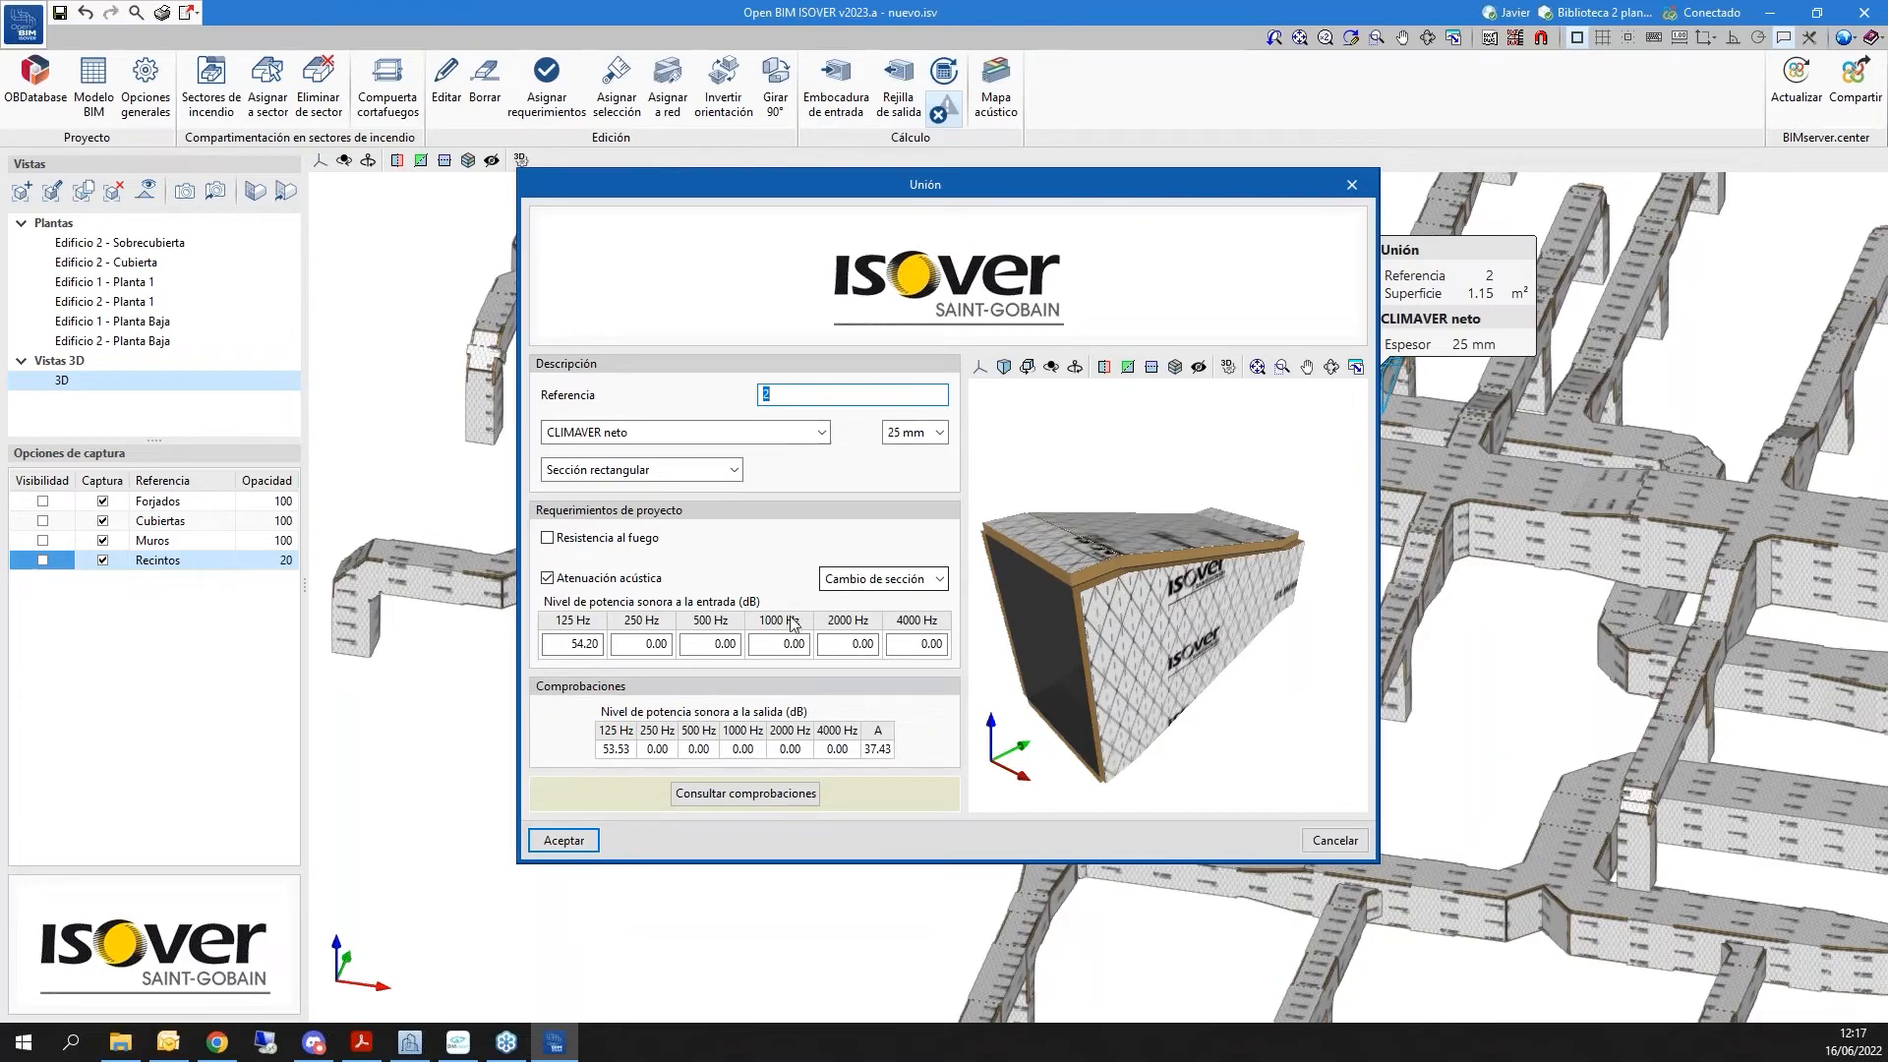
click(751, 804)
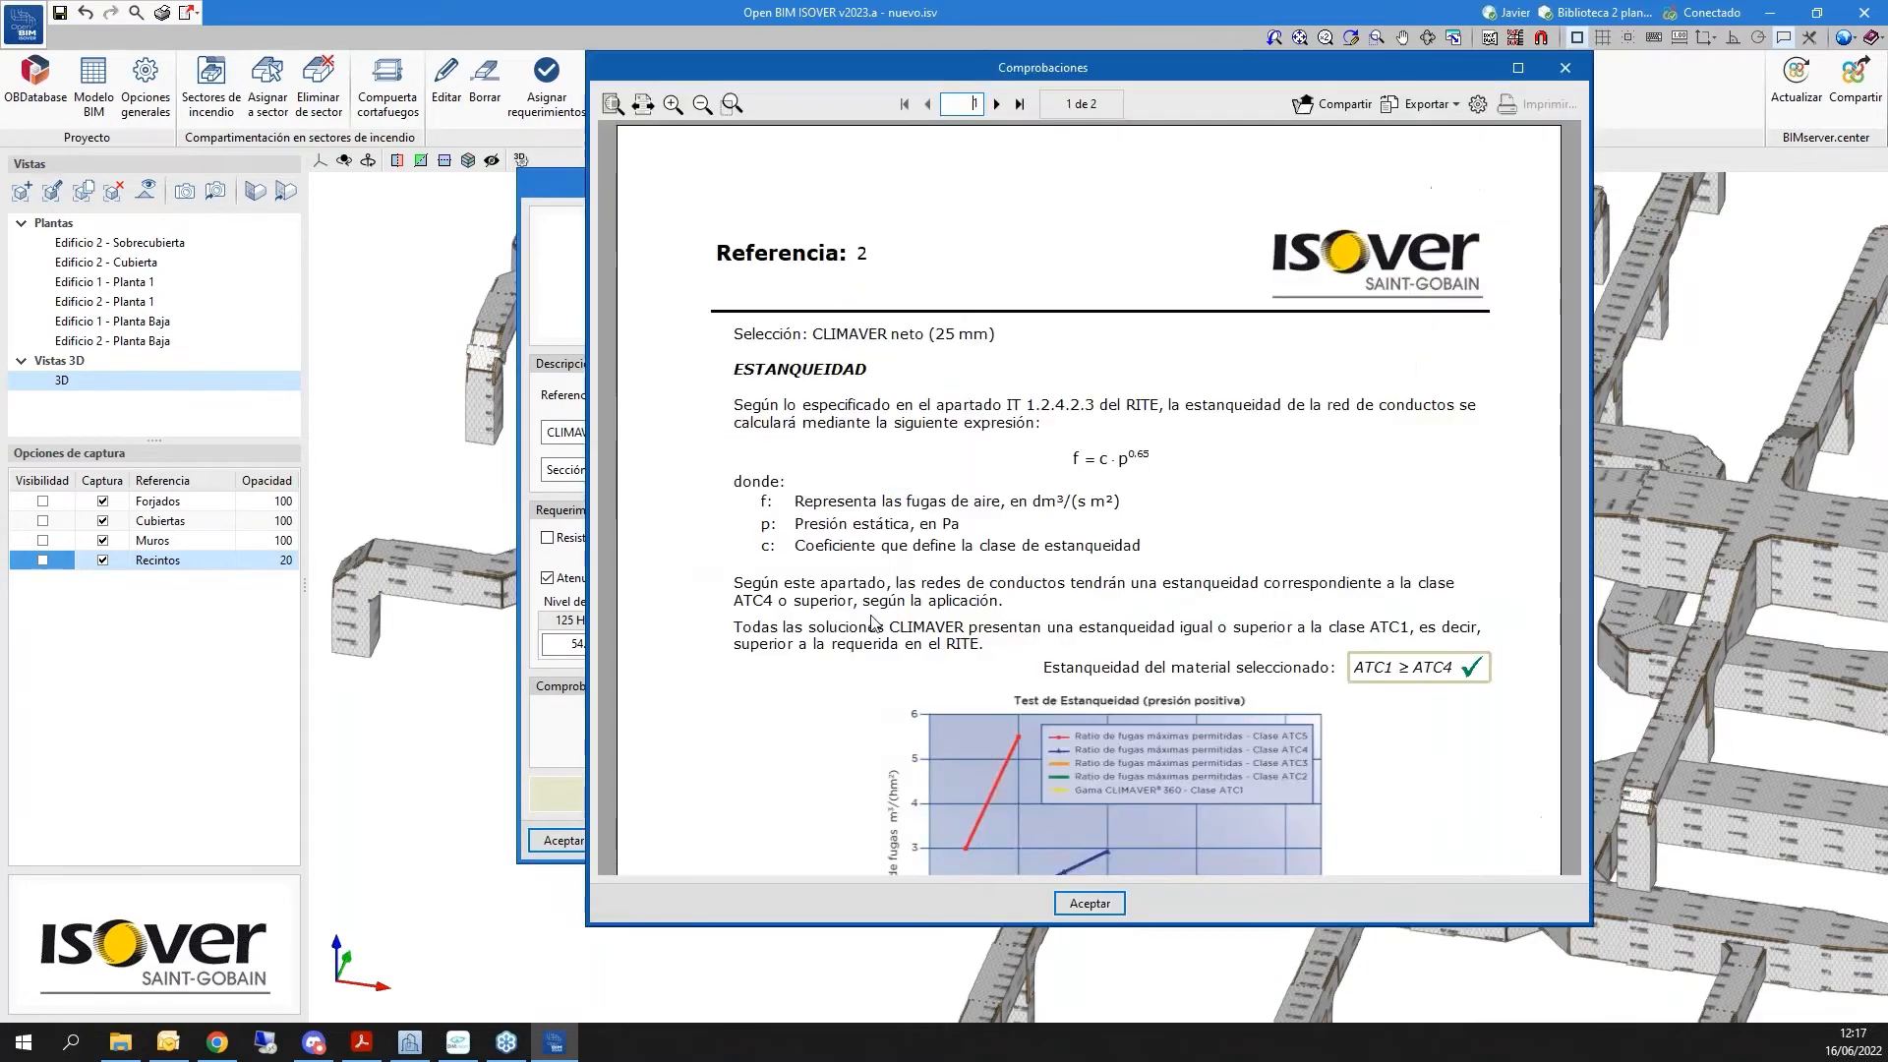
scroll(903, 604, down, 5)
scroll(903, 603, down, 10)
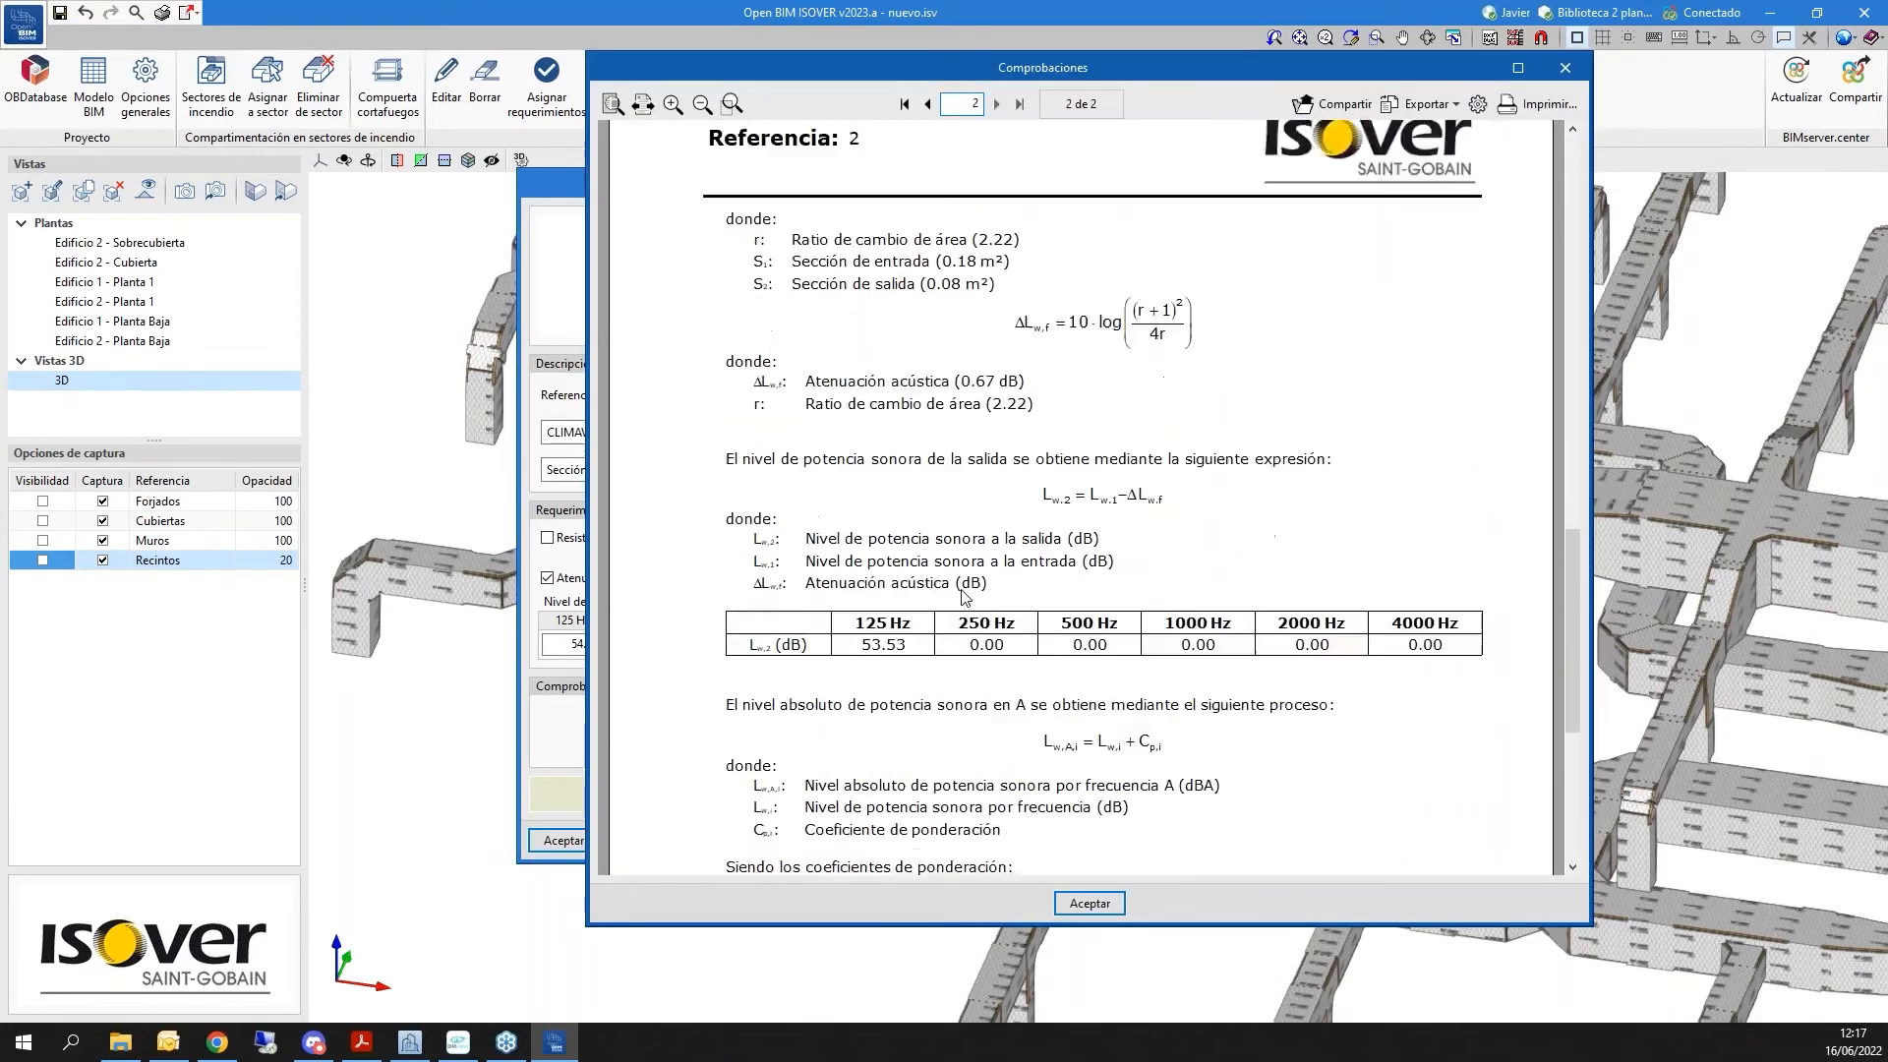
scroll(999, 350, up, 1)
scroll(1033, 413, down, 5)
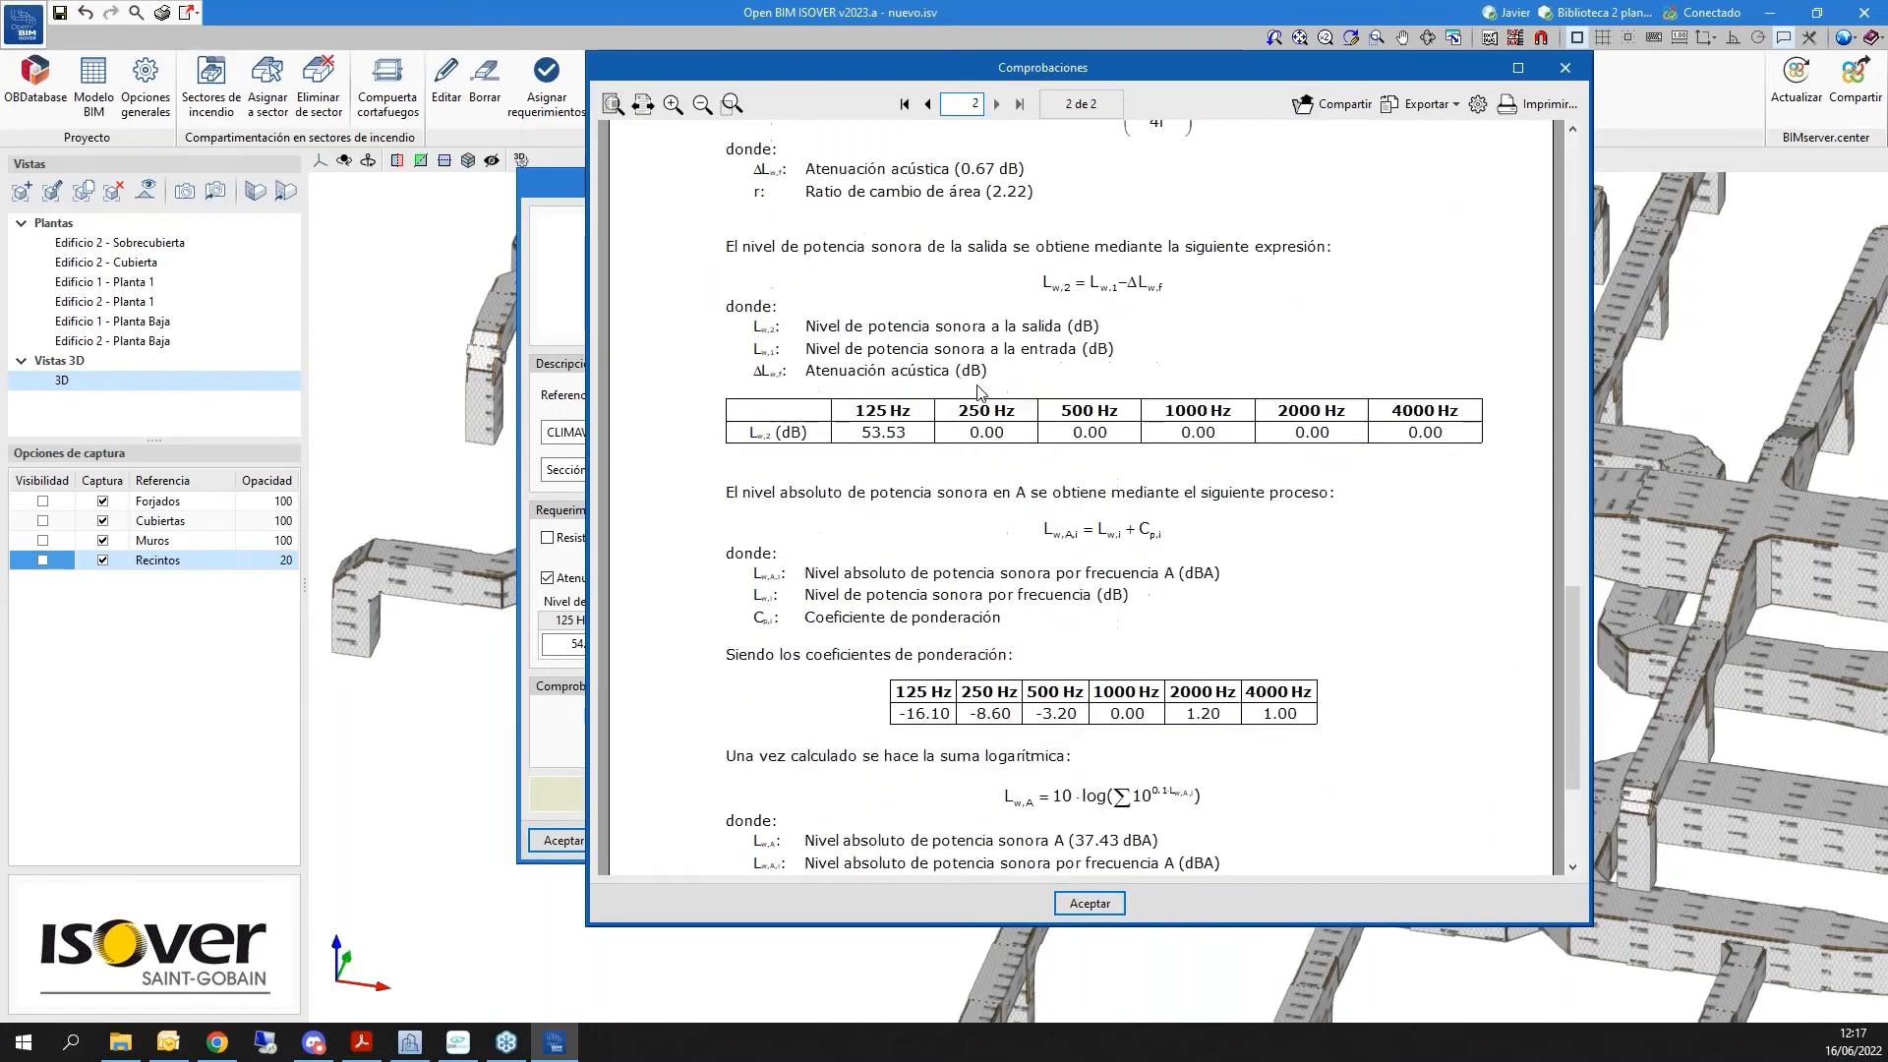
scroll(1062, 472, up, 1)
click(1577, 72)
click(1353, 185)
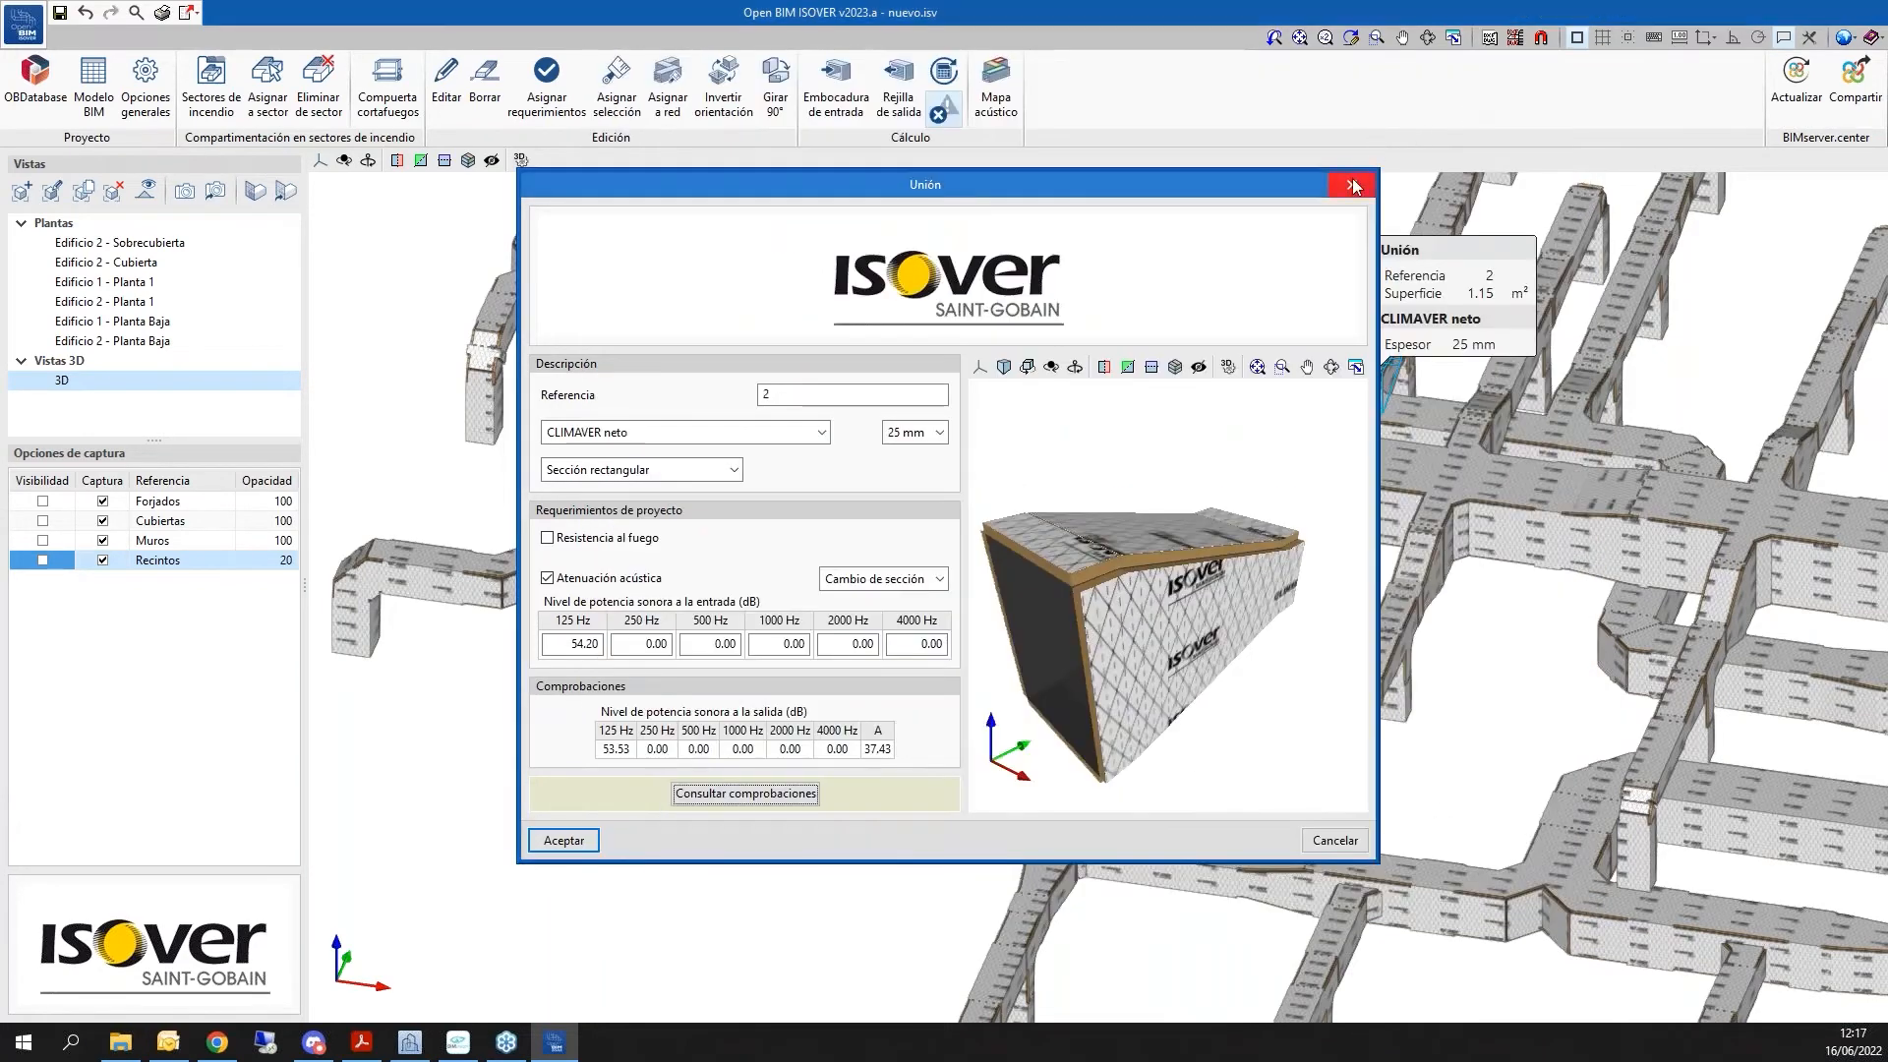
Review the acoustic attenuation calculation in the check report of the elbow union on the far end branch, and close its data
scroll(1072, 571, down, 4)
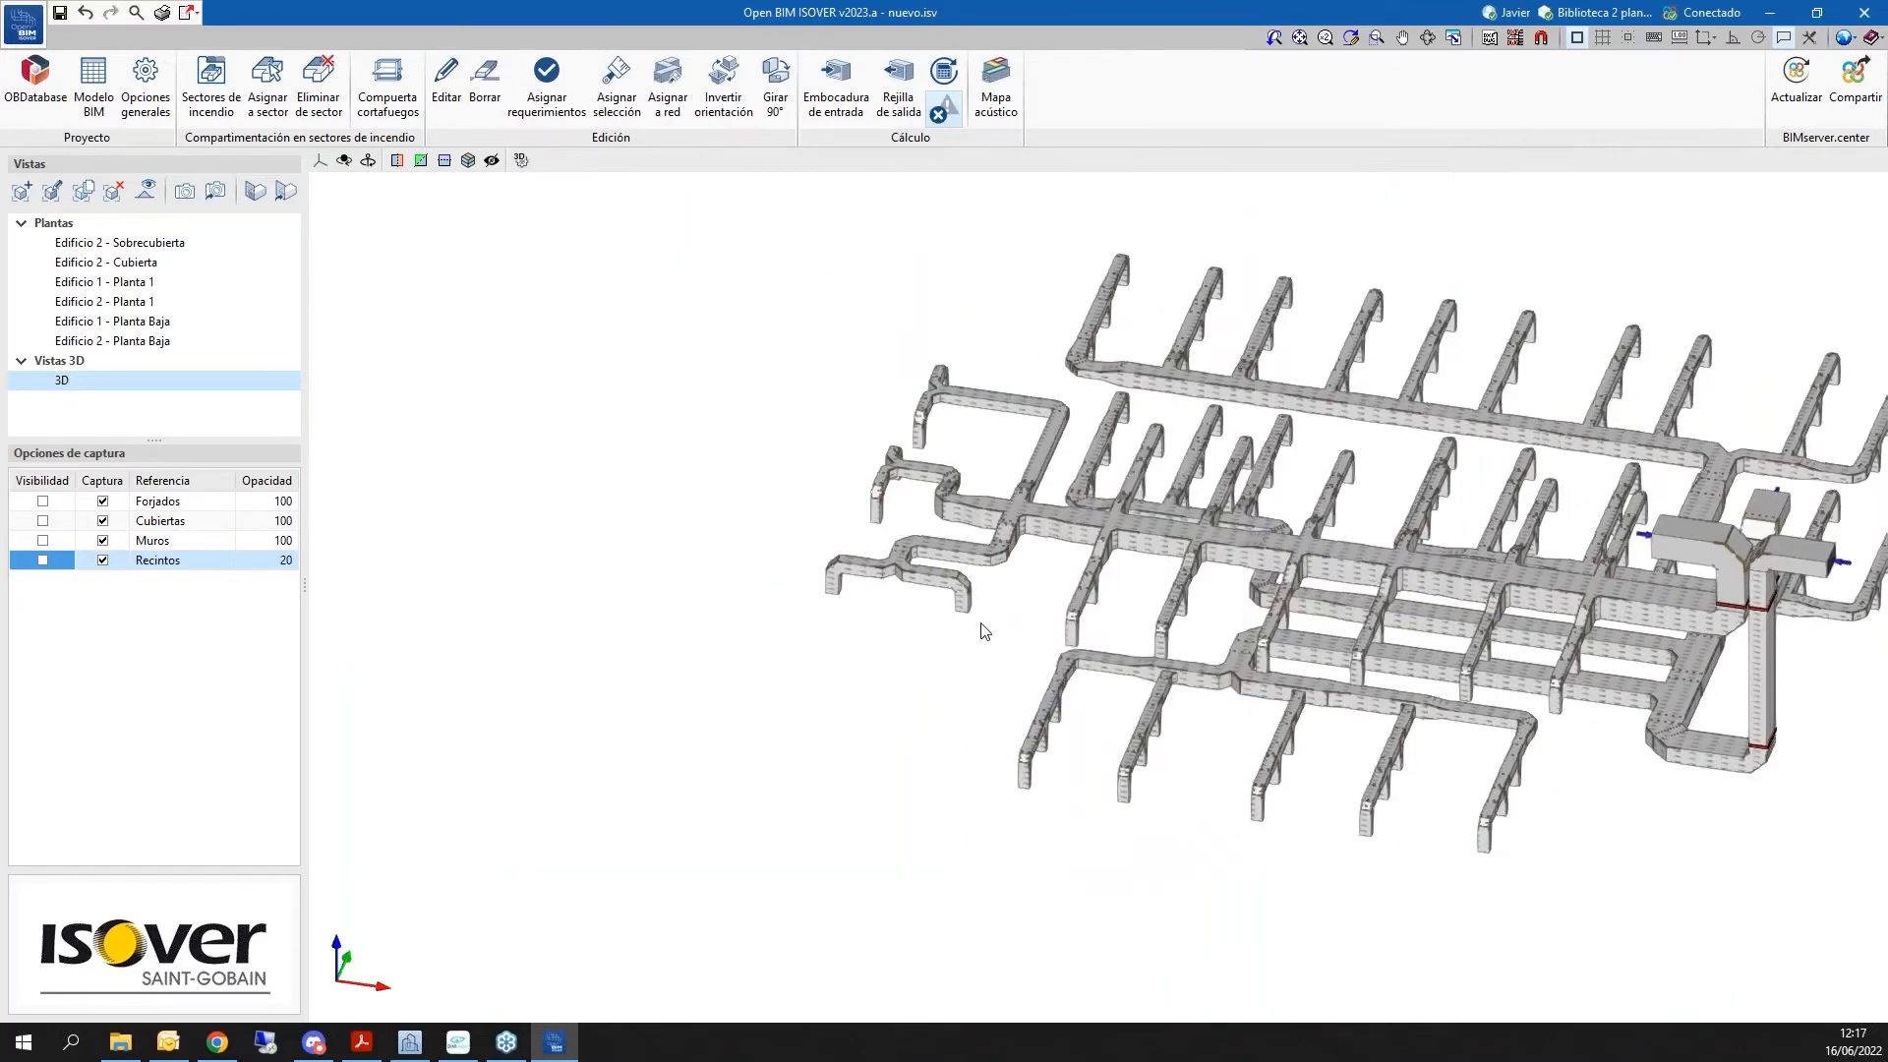
scroll(983, 629, up, 3)
scroll(936, 576, up, 2)
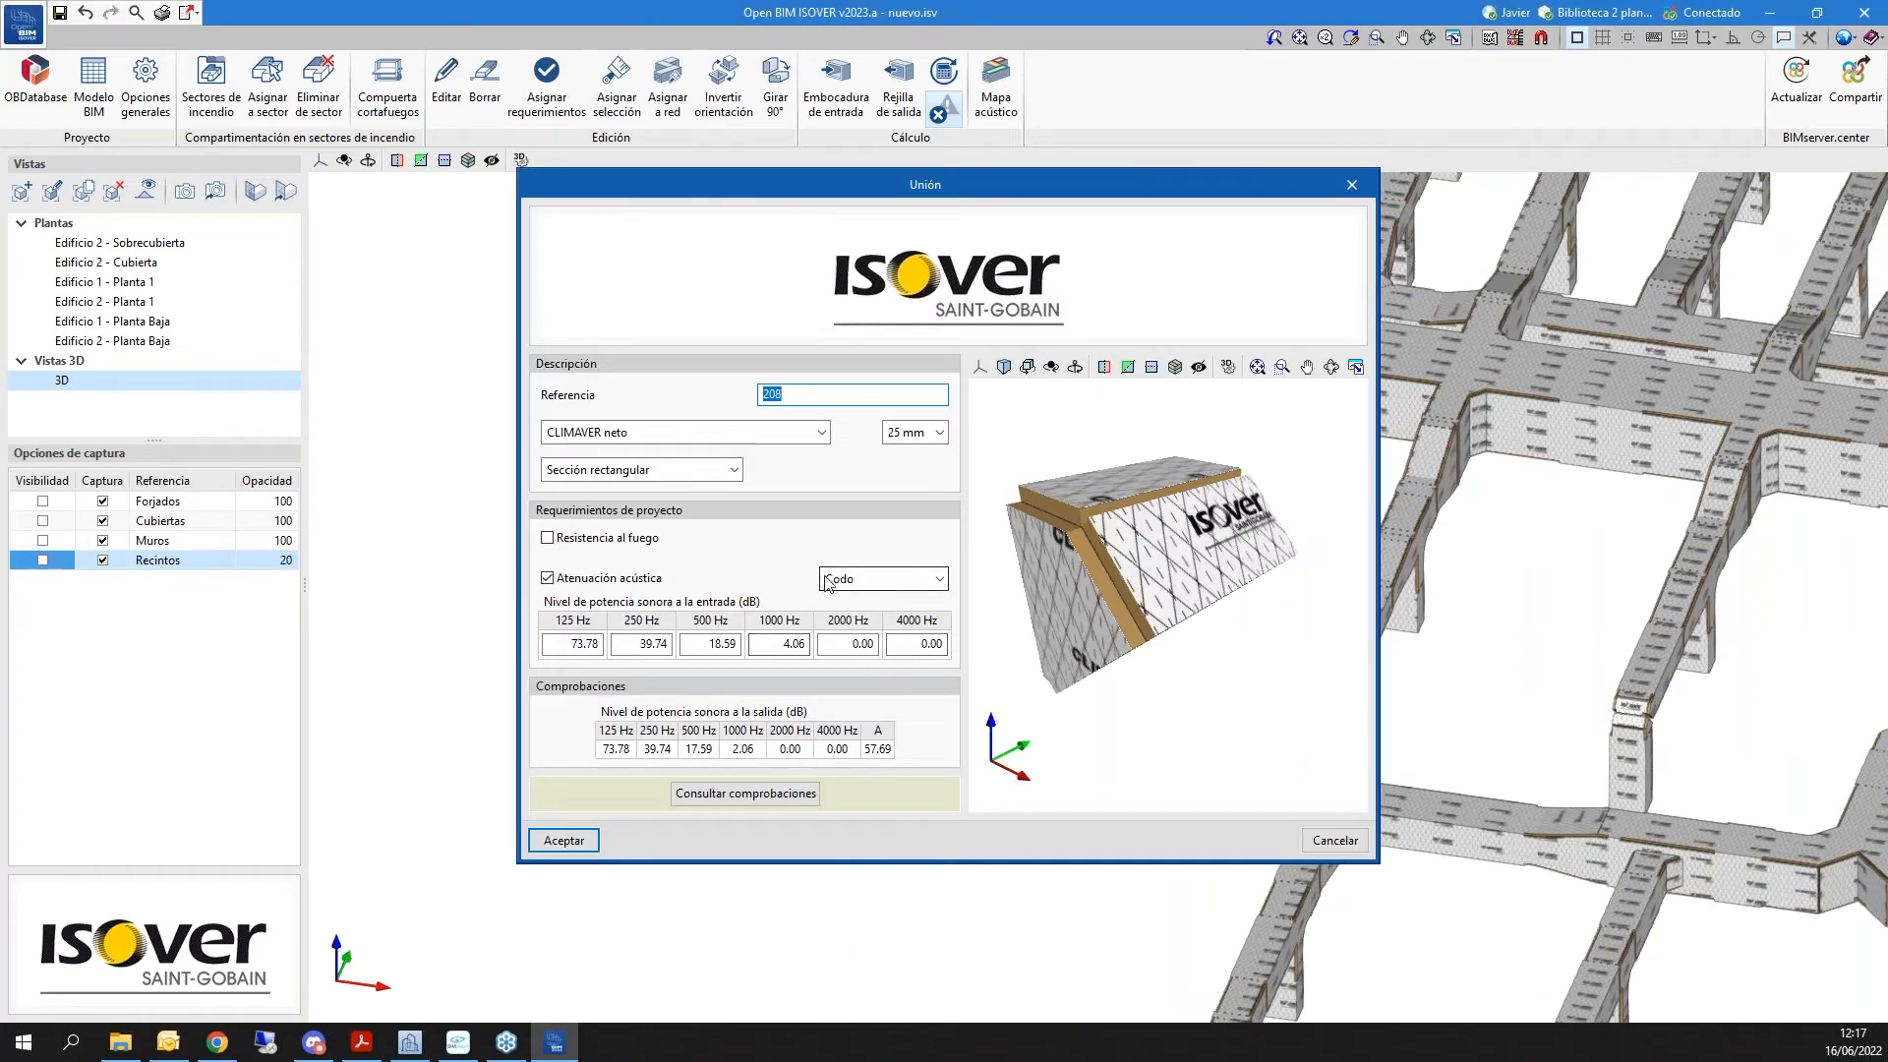
click(763, 802)
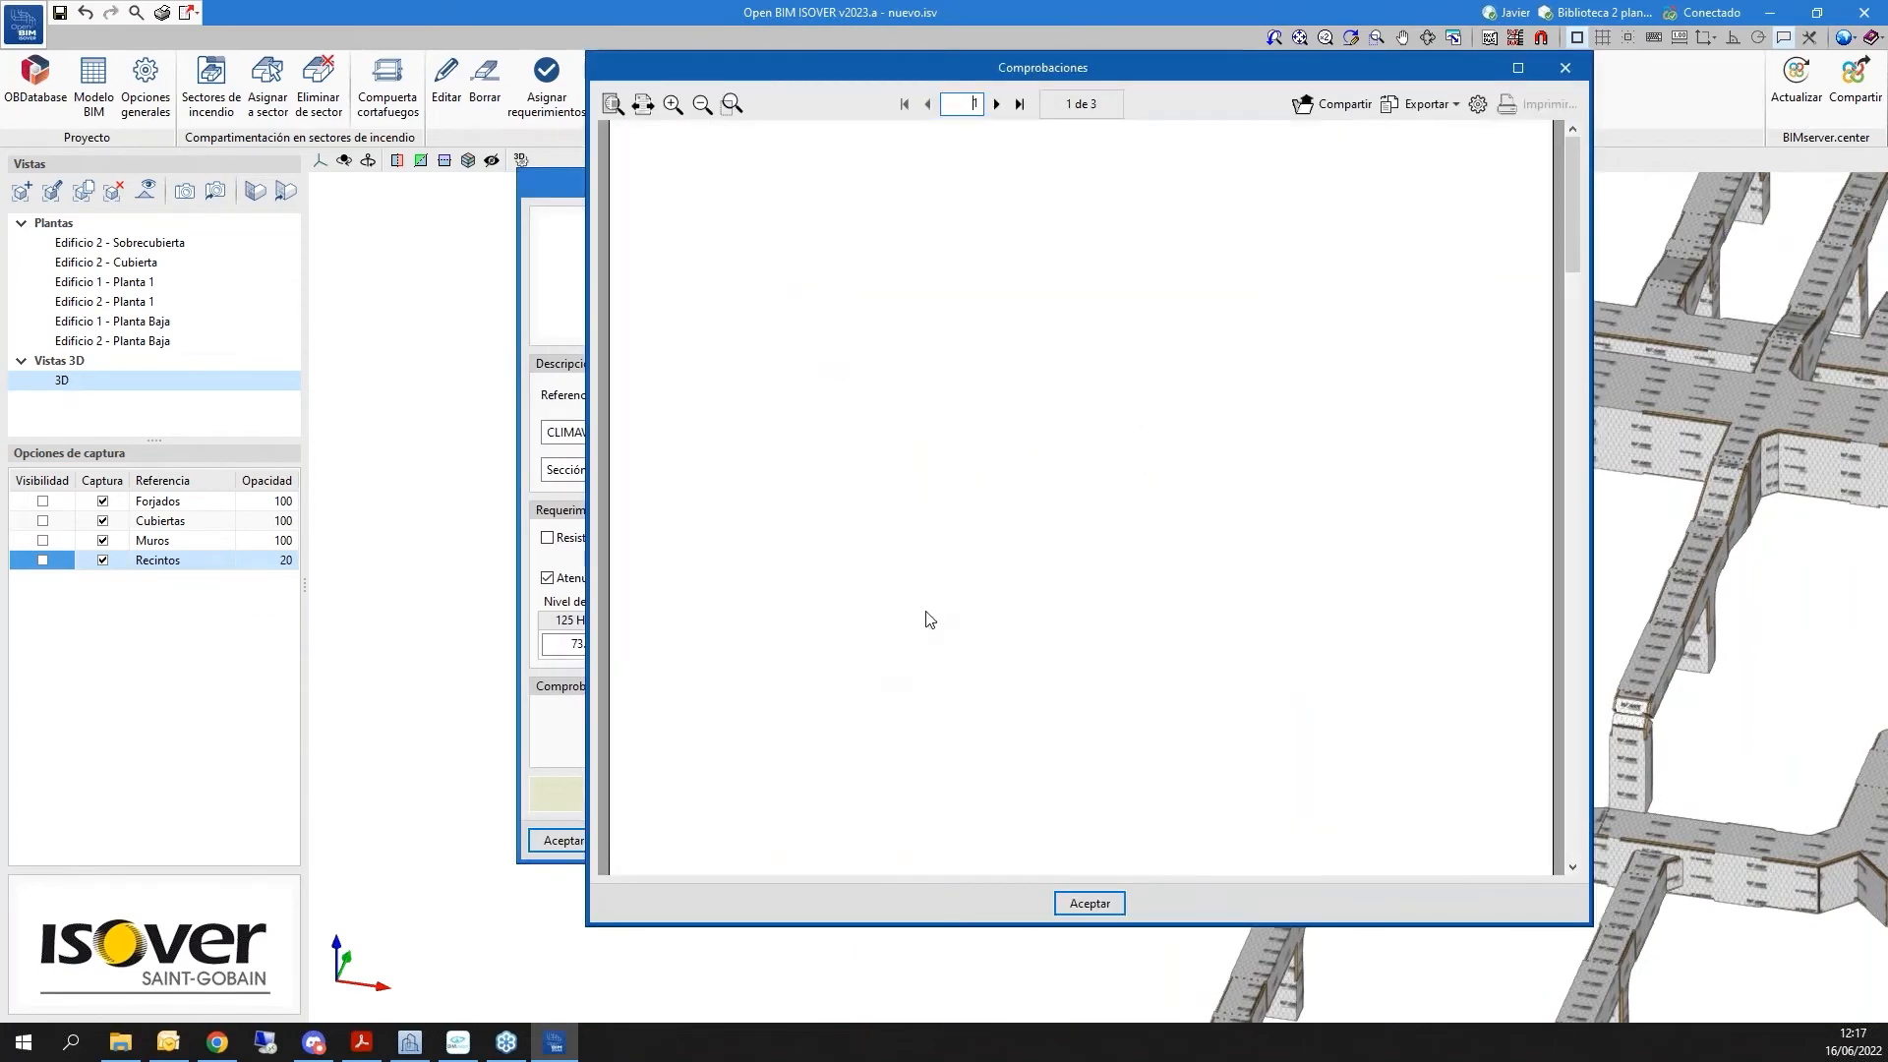
scroll(1335, 352, down, 5)
scroll(1335, 352, down, 15)
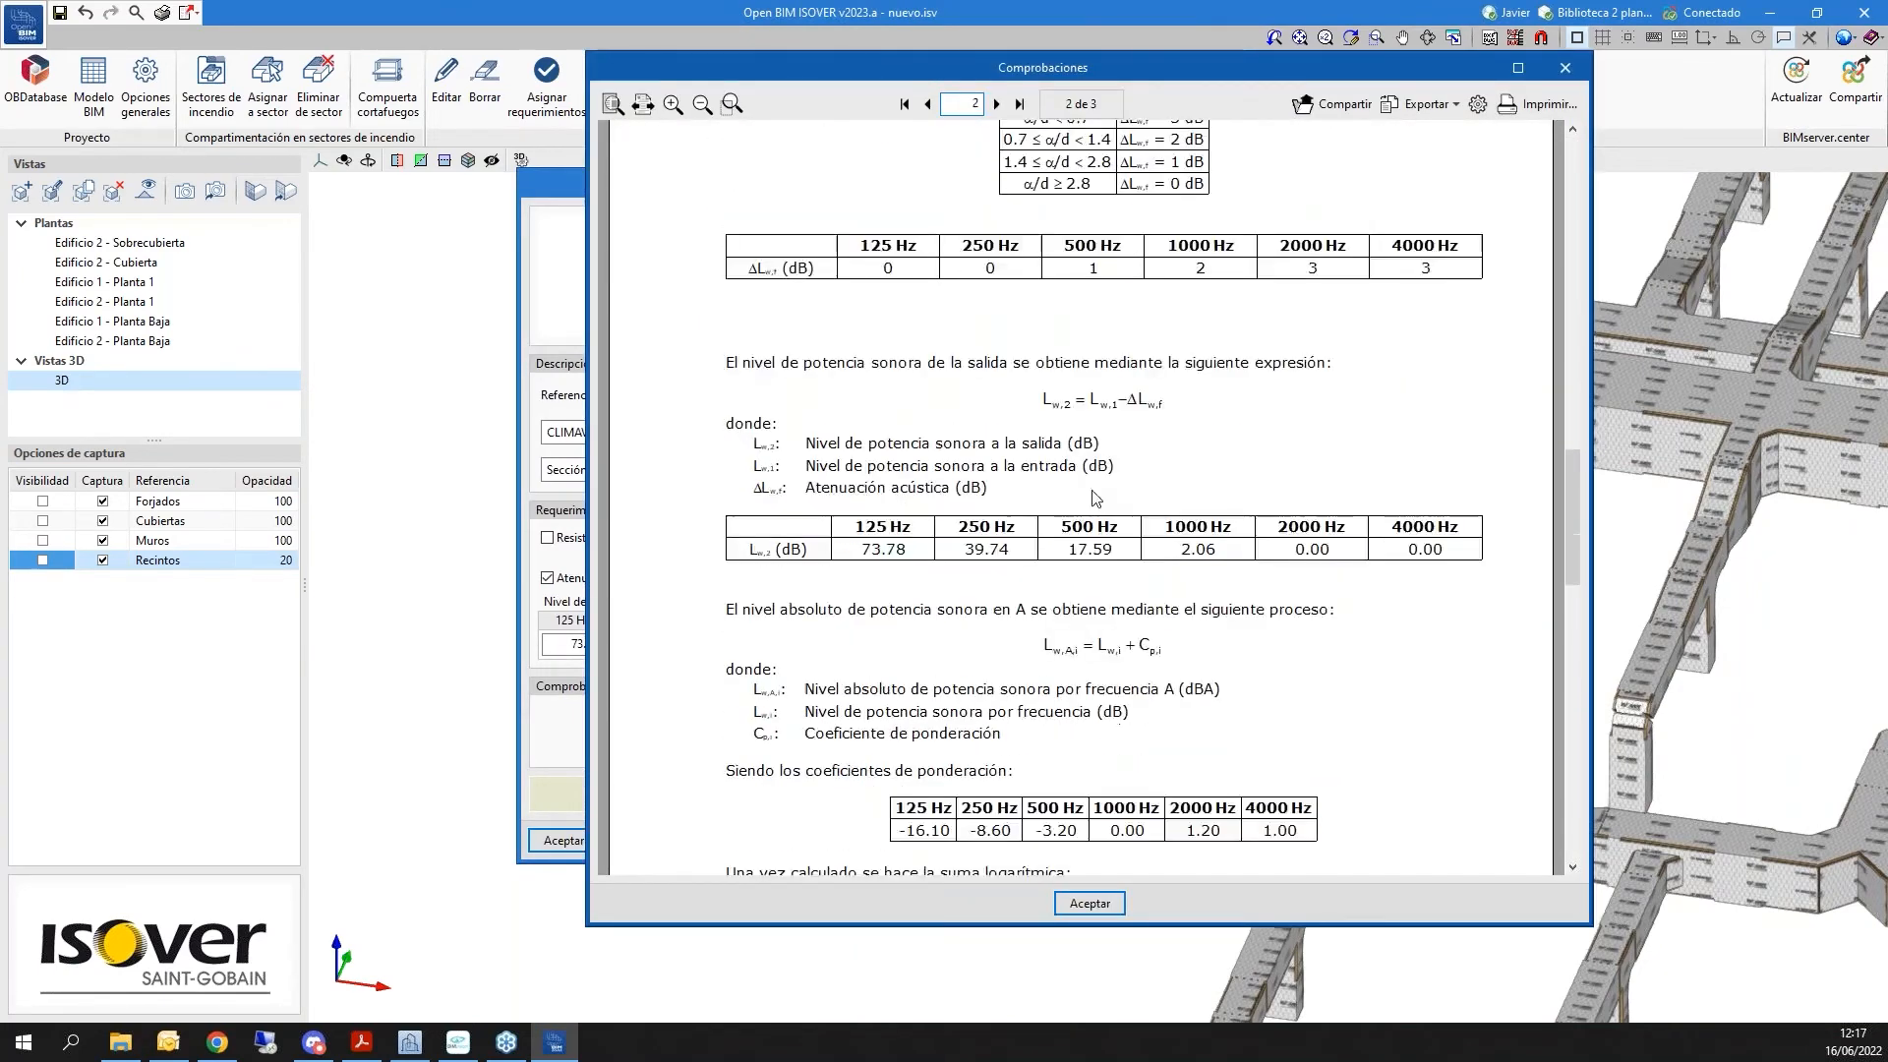
scroll(1090, 532, up, 1)
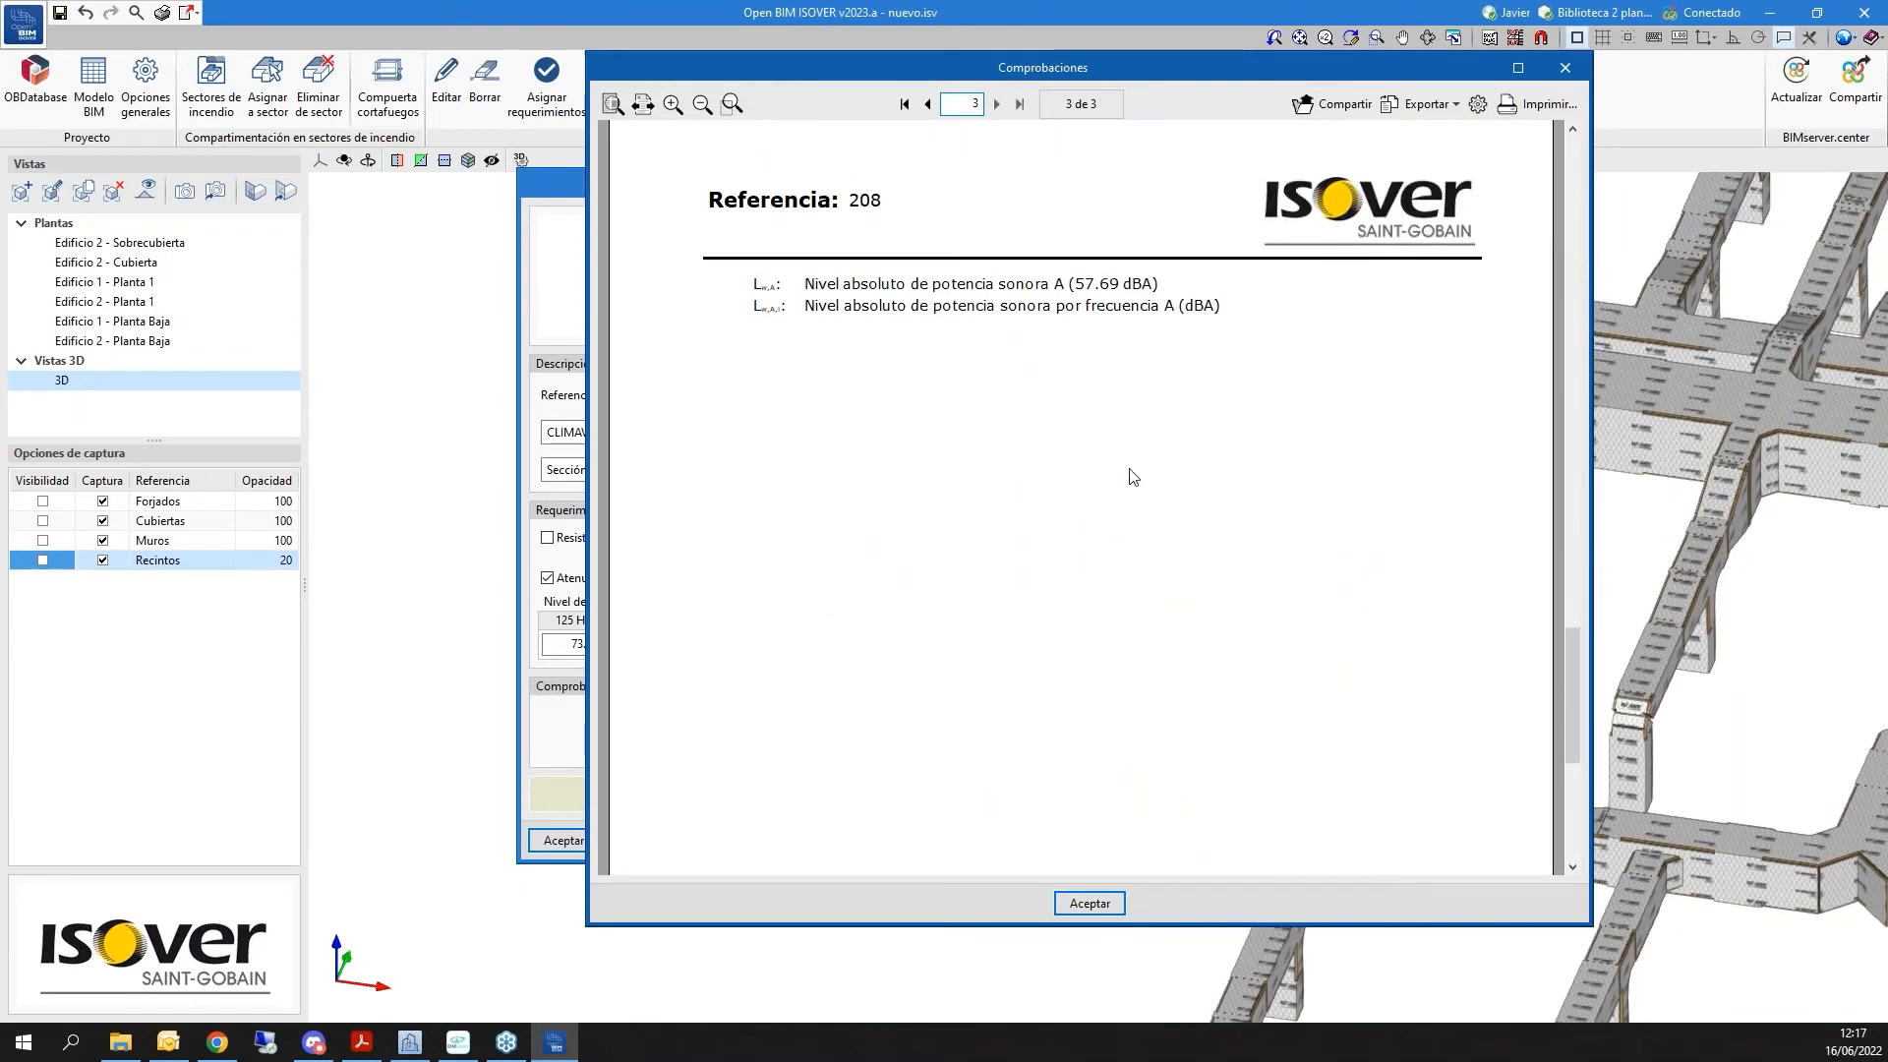
click(1565, 67)
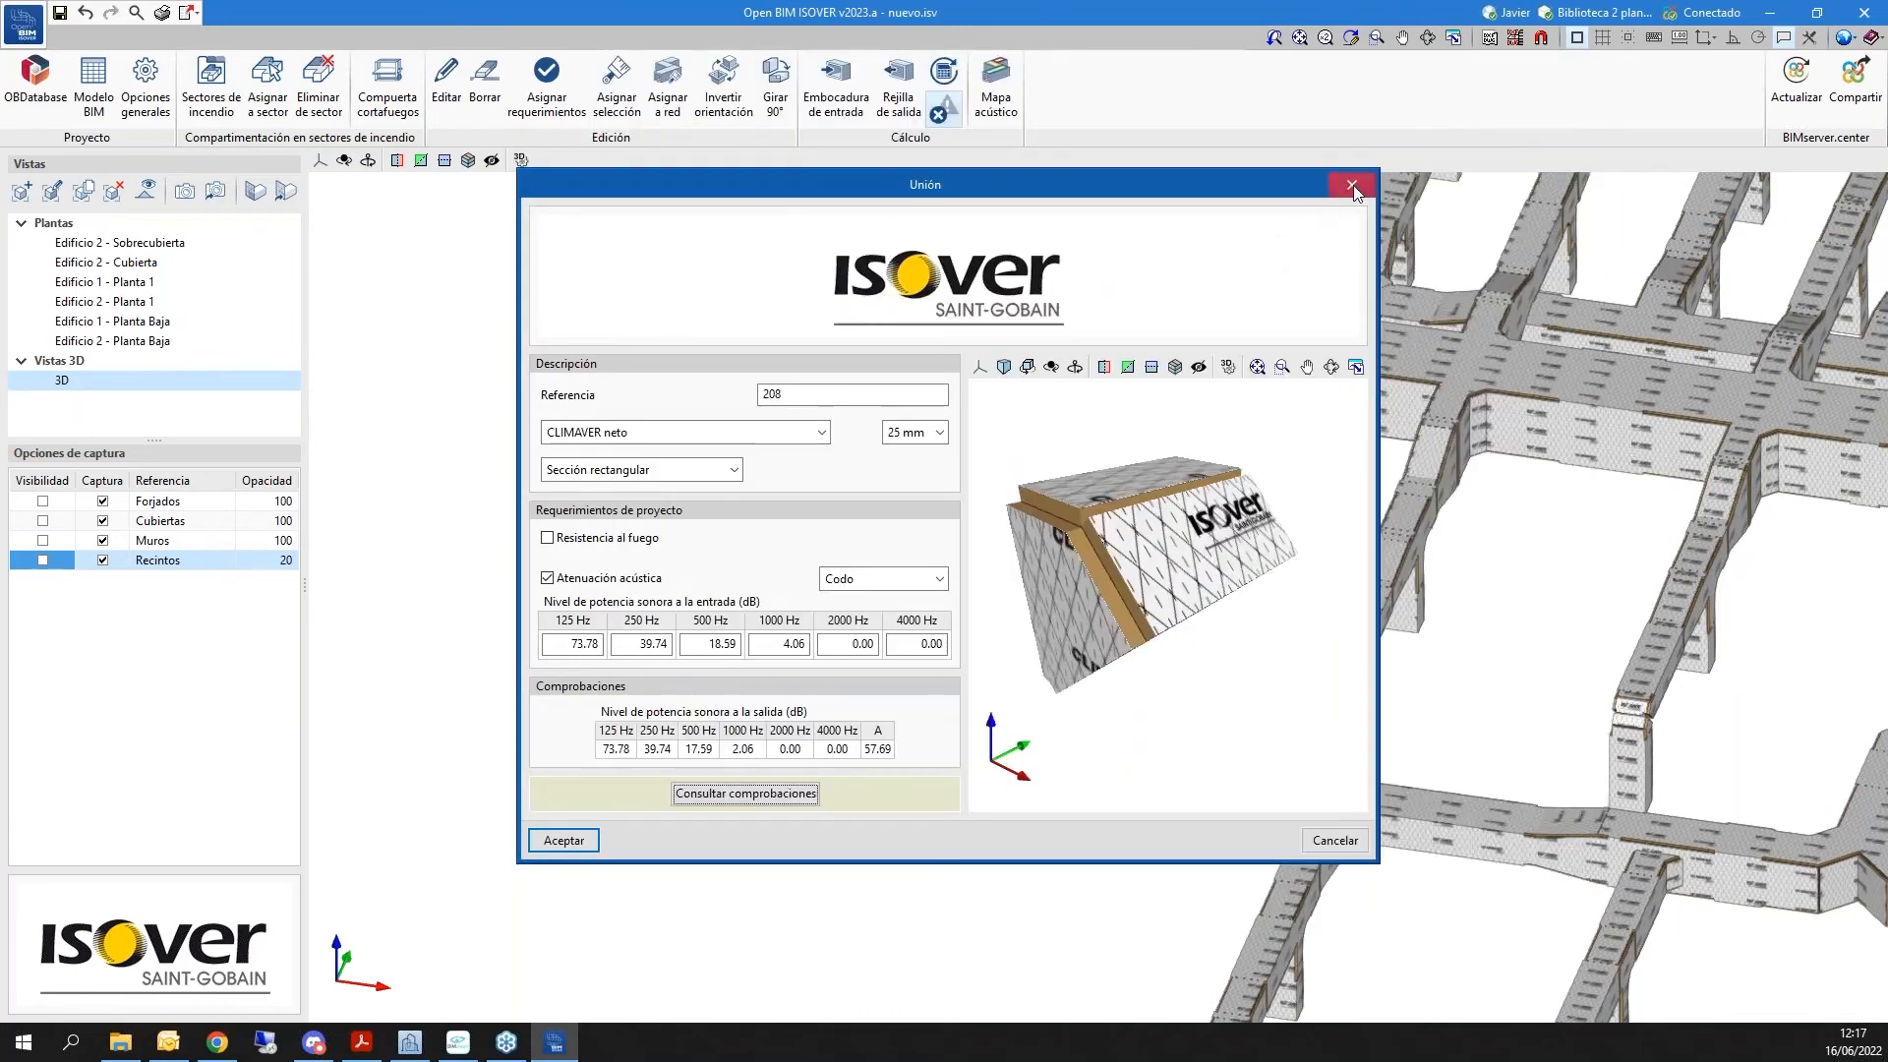
click(563, 840)
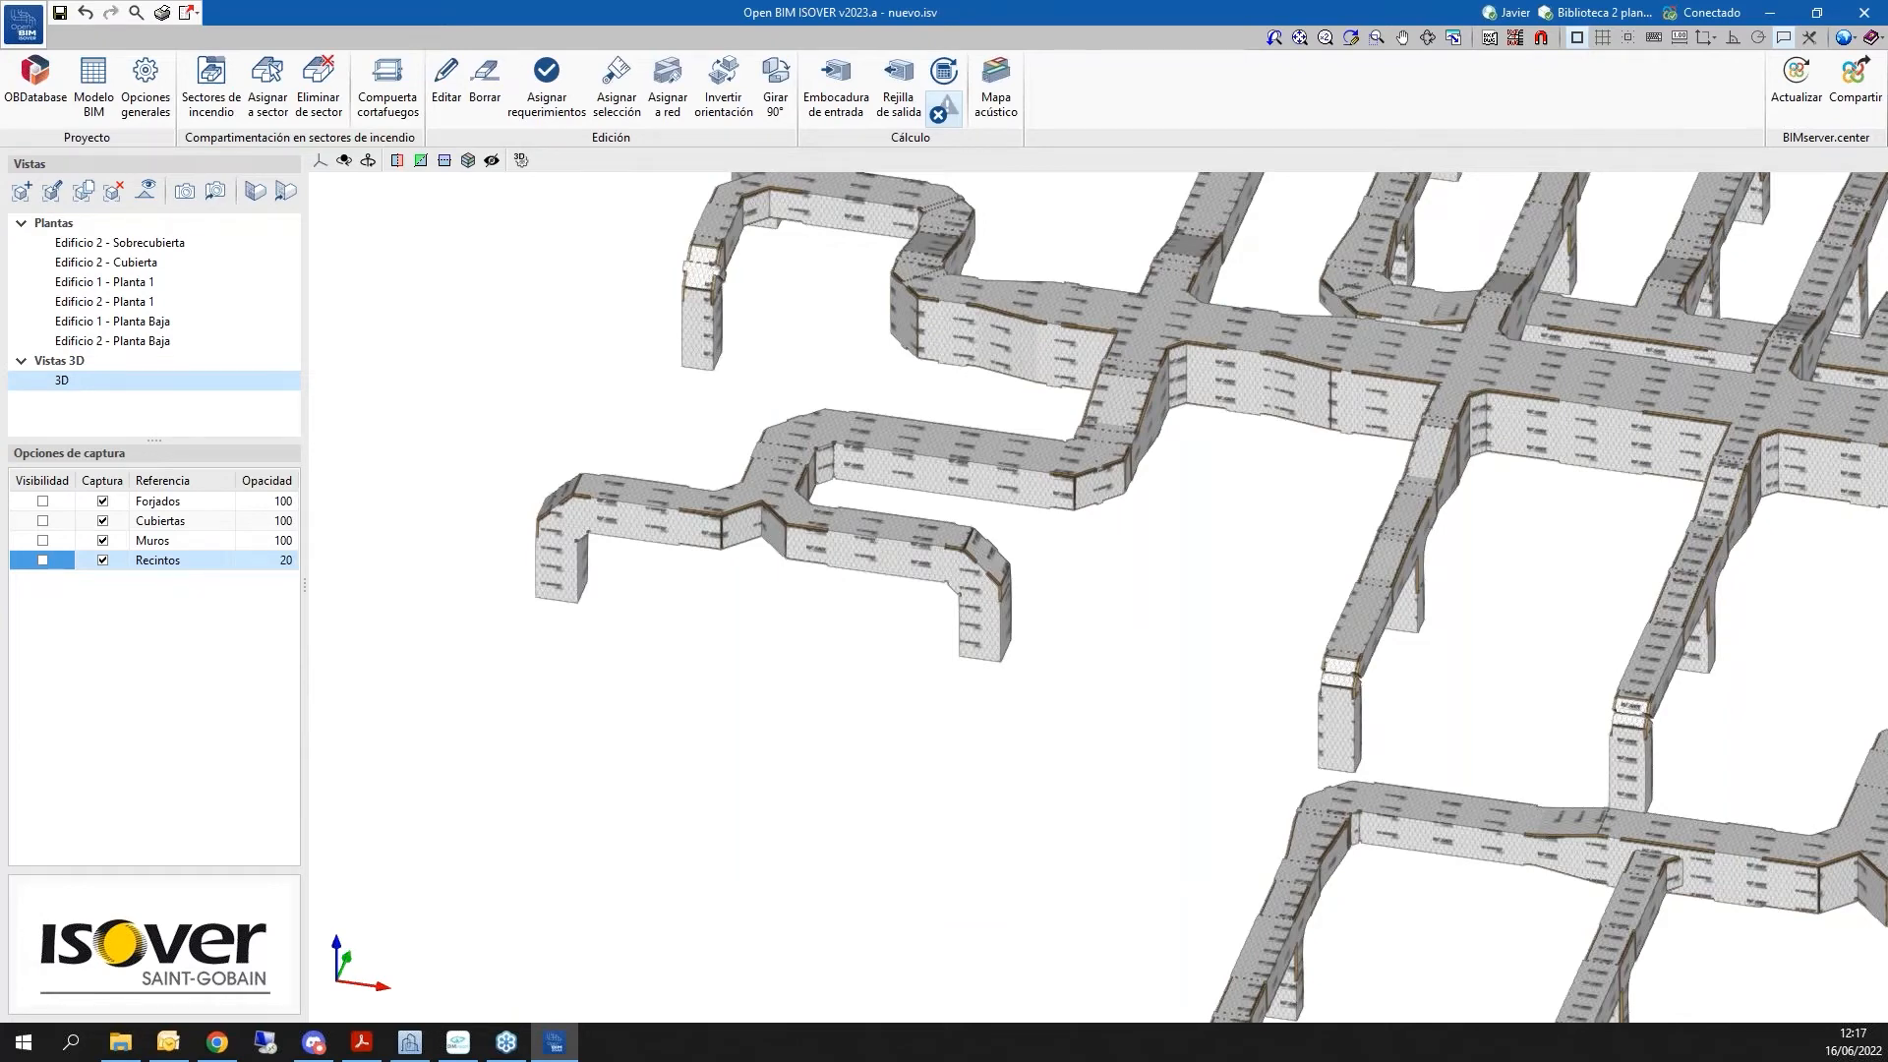
scroll(665, 581, down, 6)
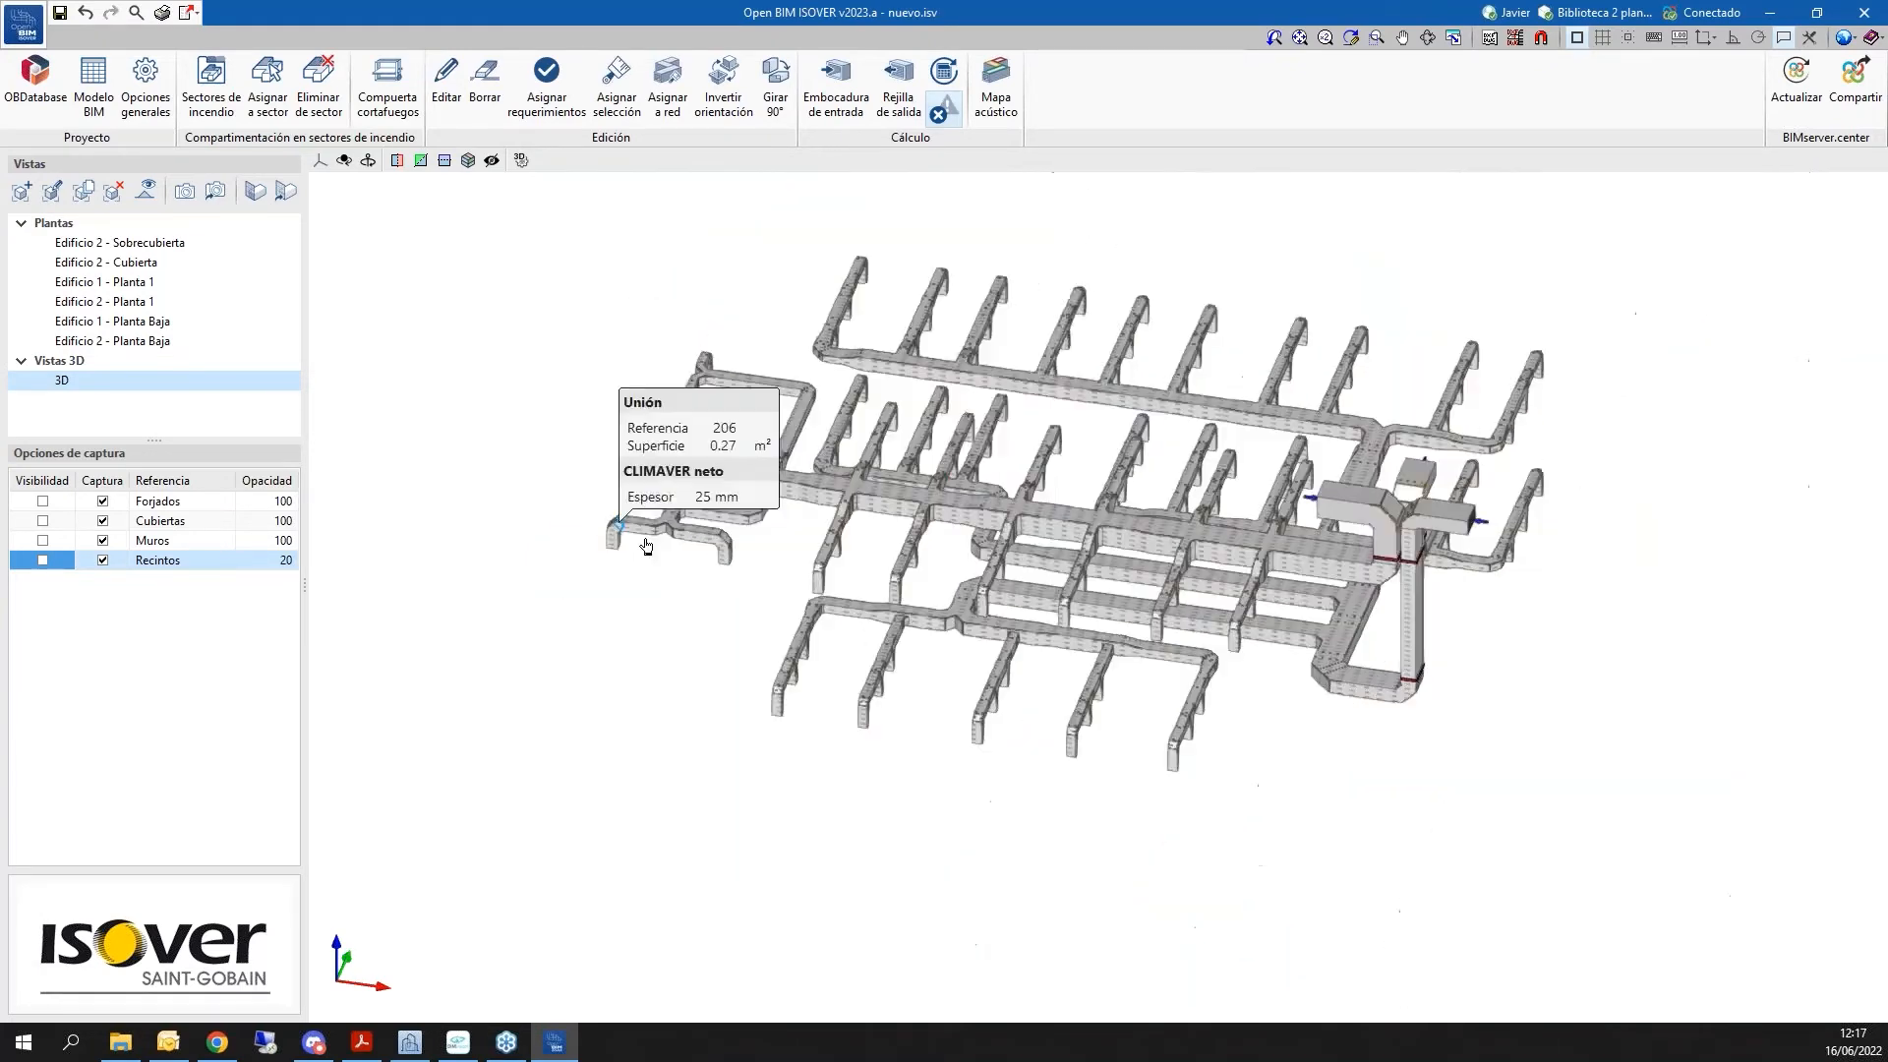
shift+middle_drag(1245, 506, 1286, 470)
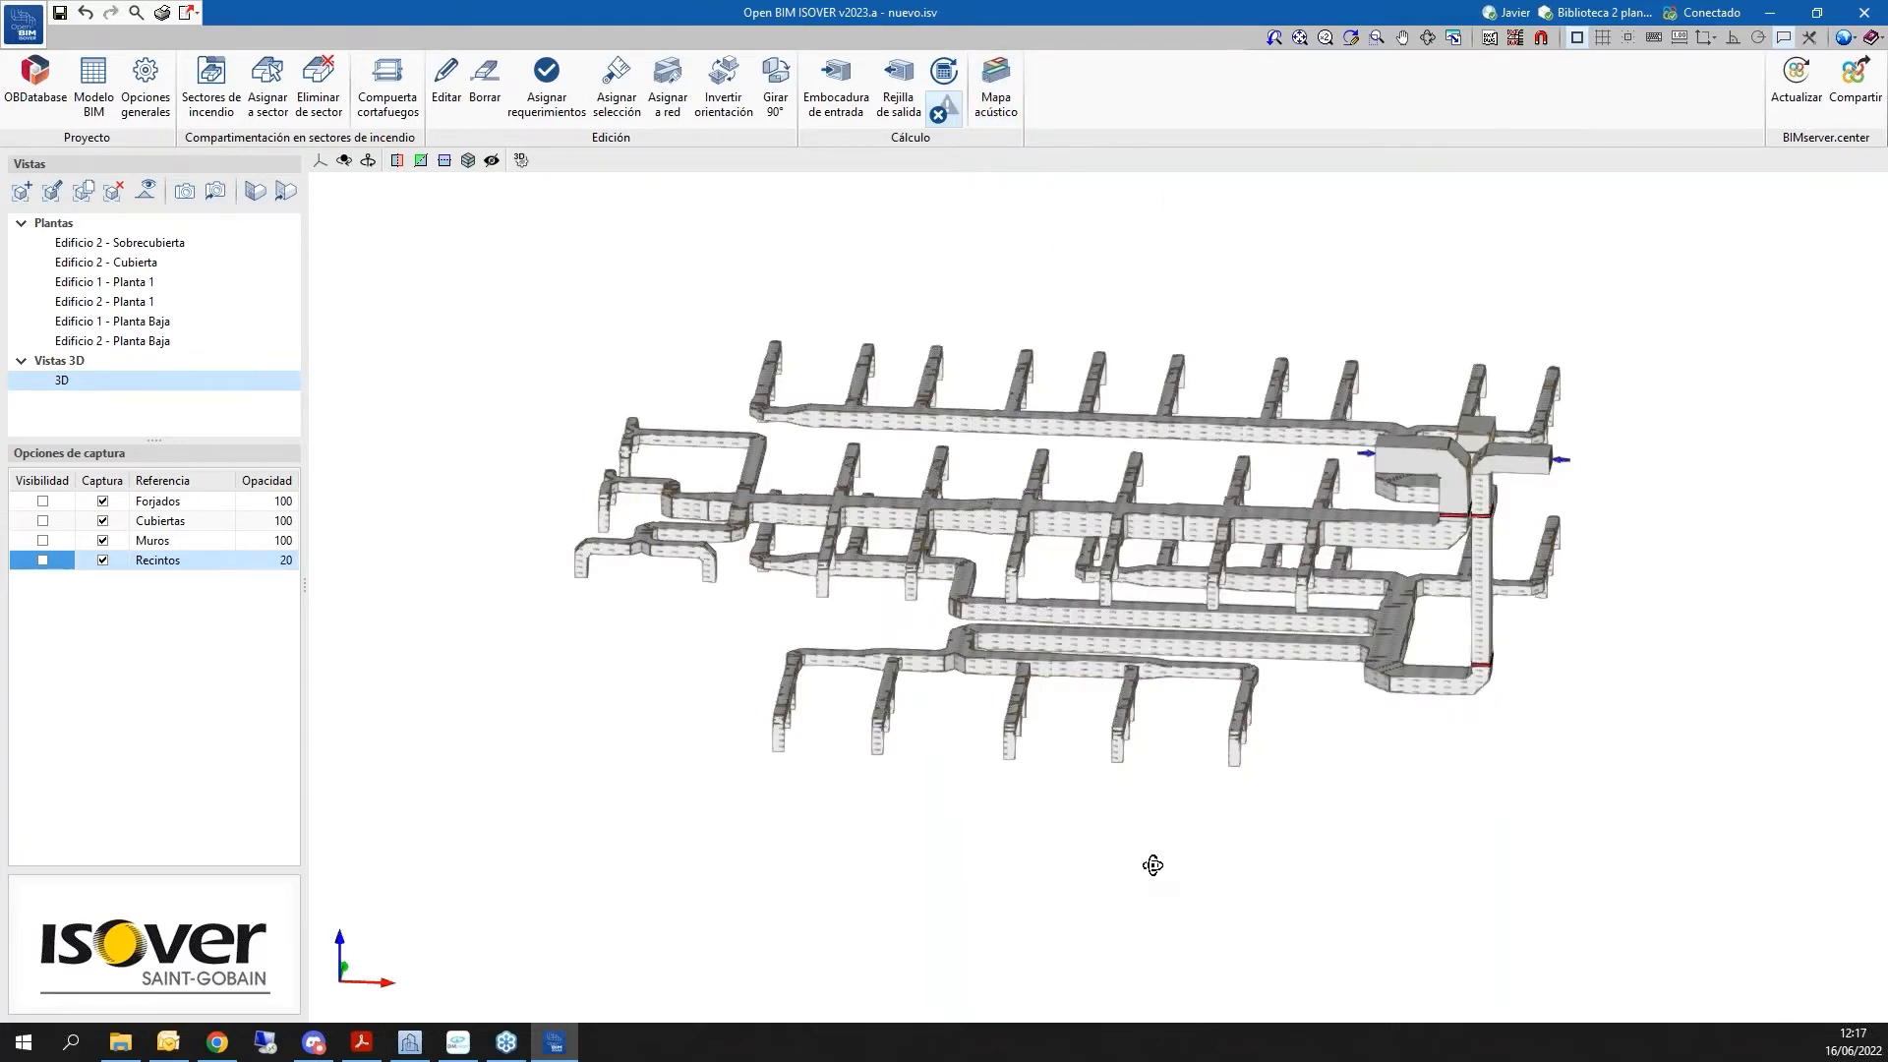
scroll(1153, 865, up, 2)
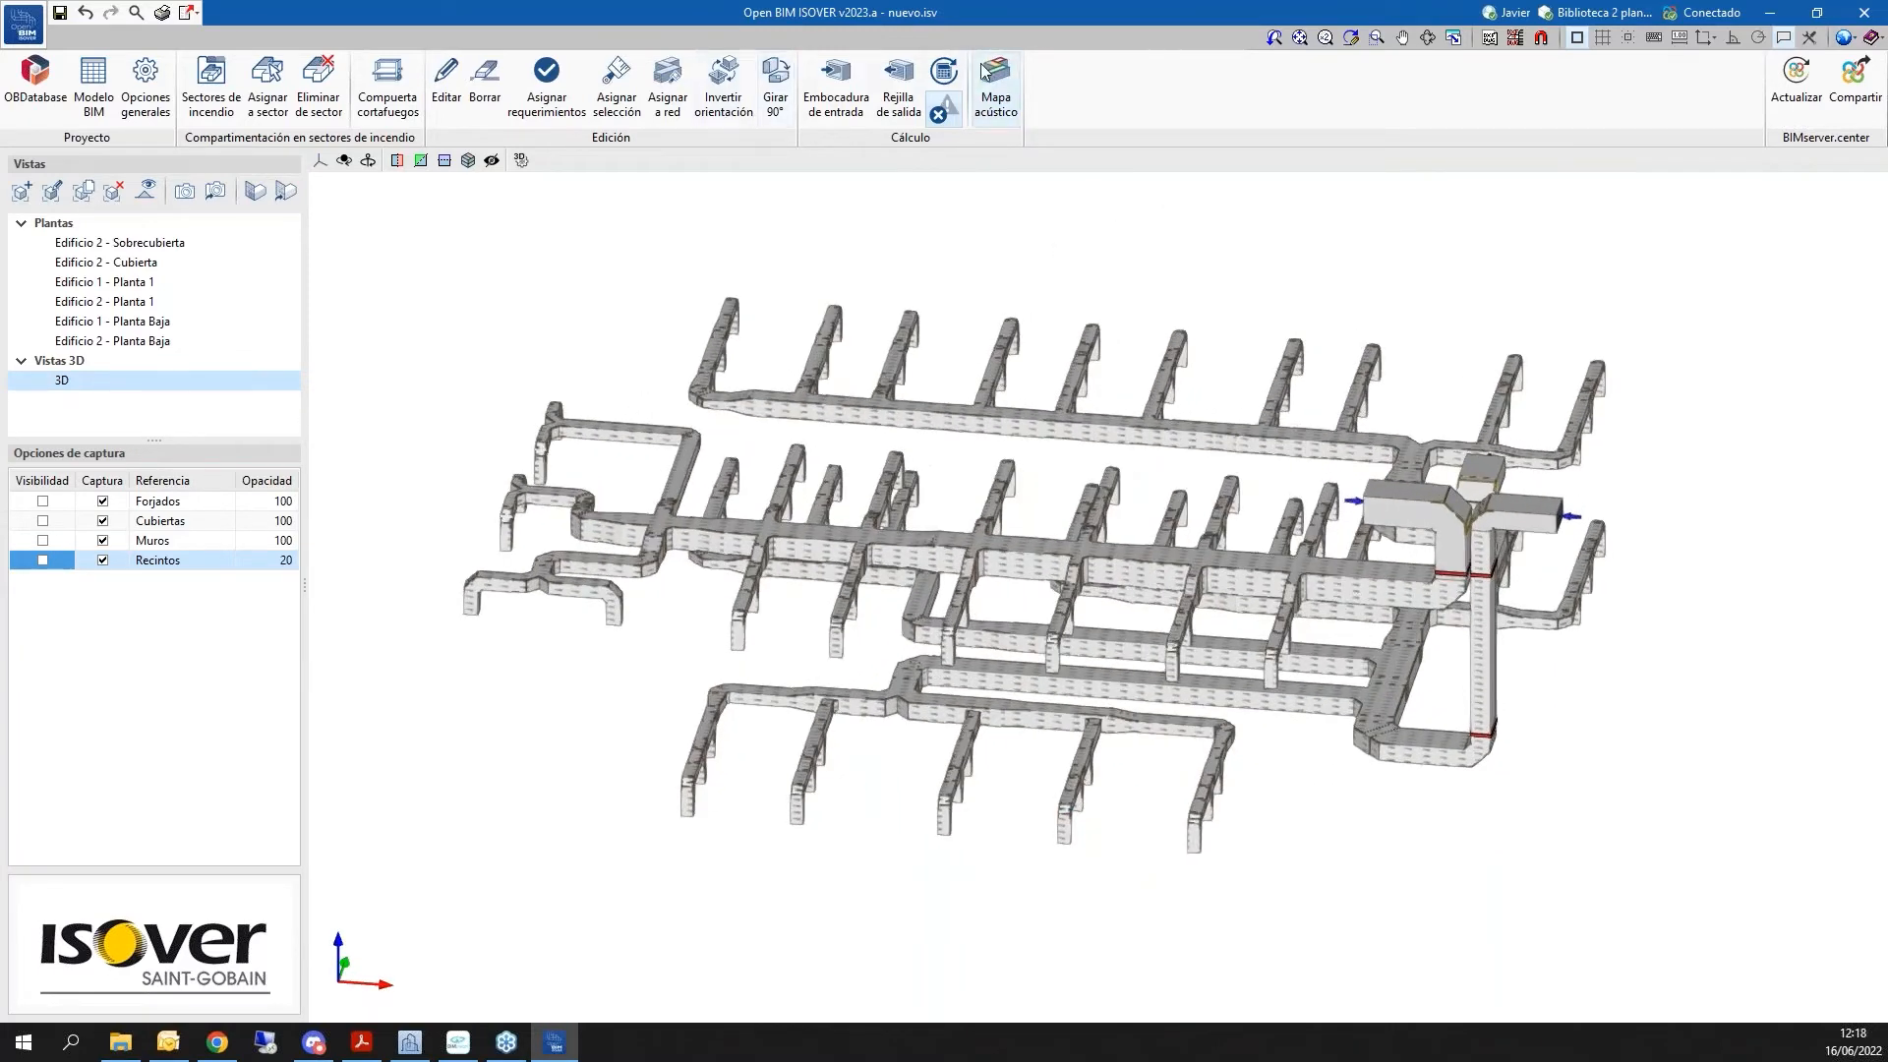
click(985, 71)
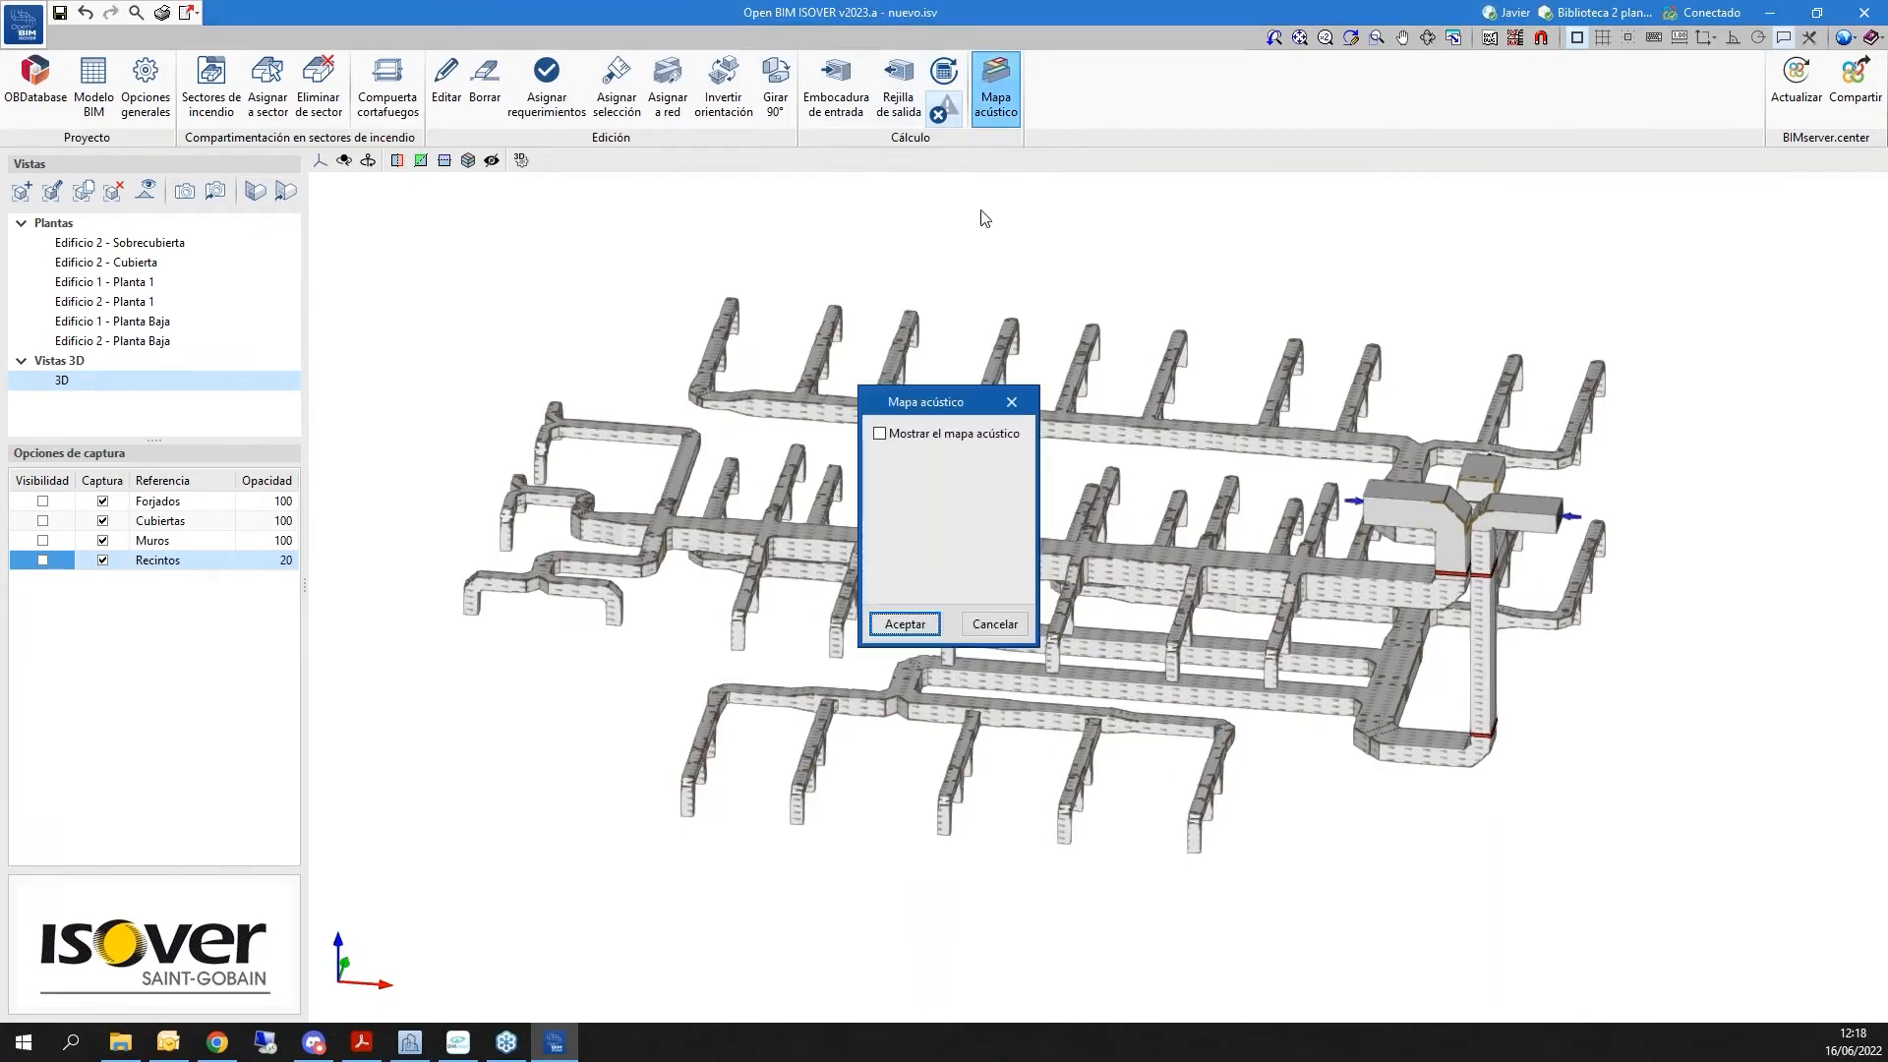
click(916, 434)
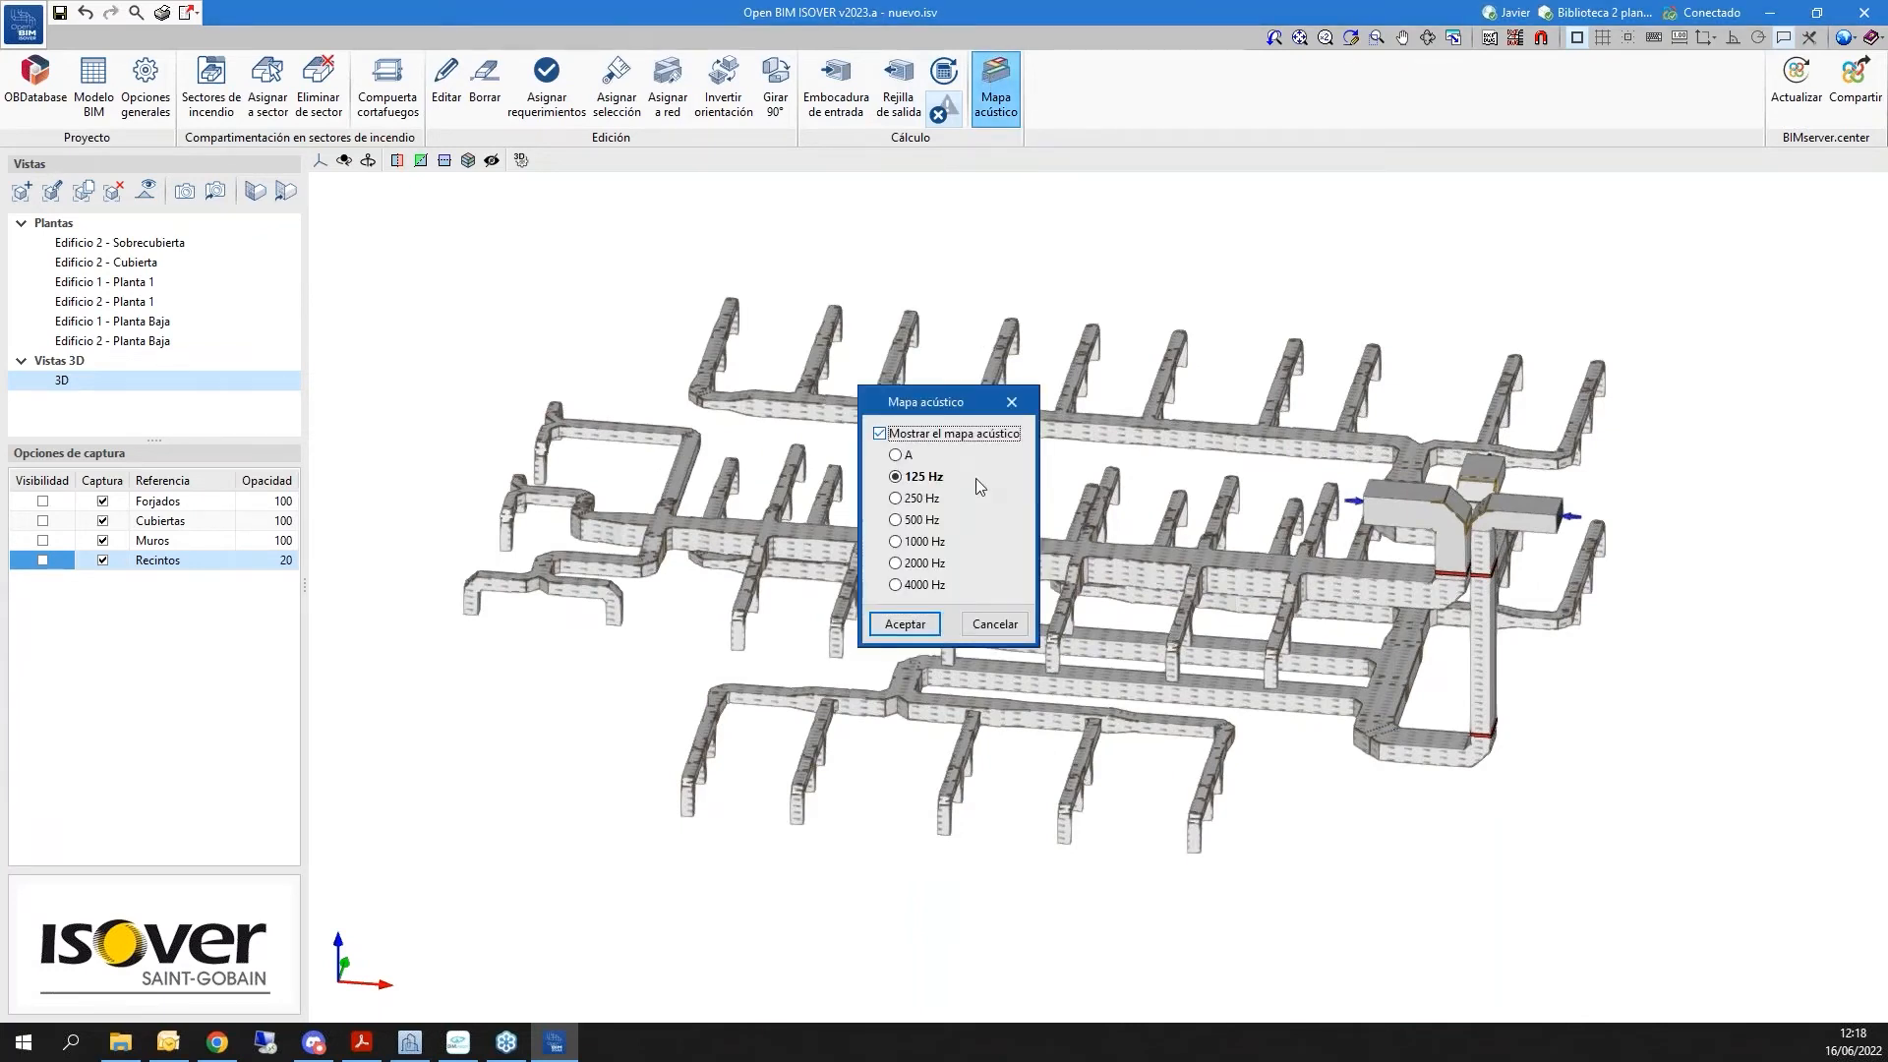
click(897, 455)
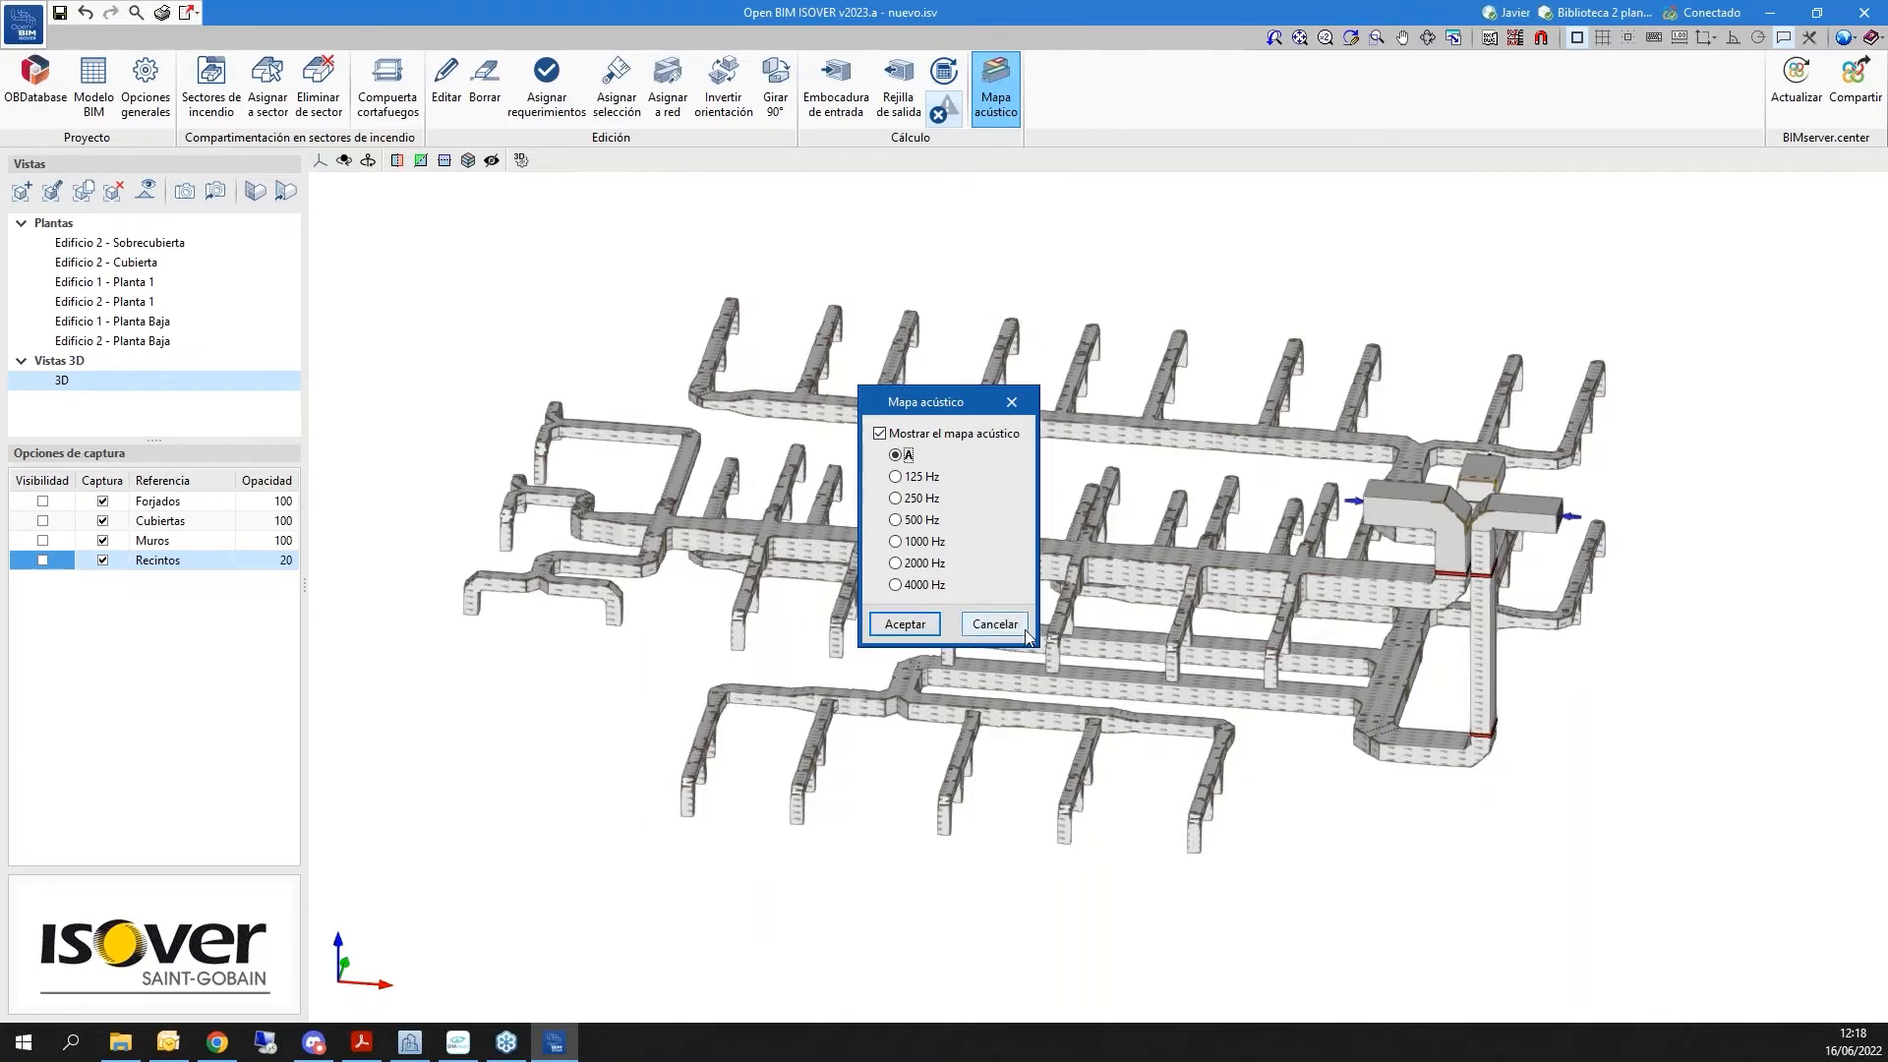
click(994, 625)
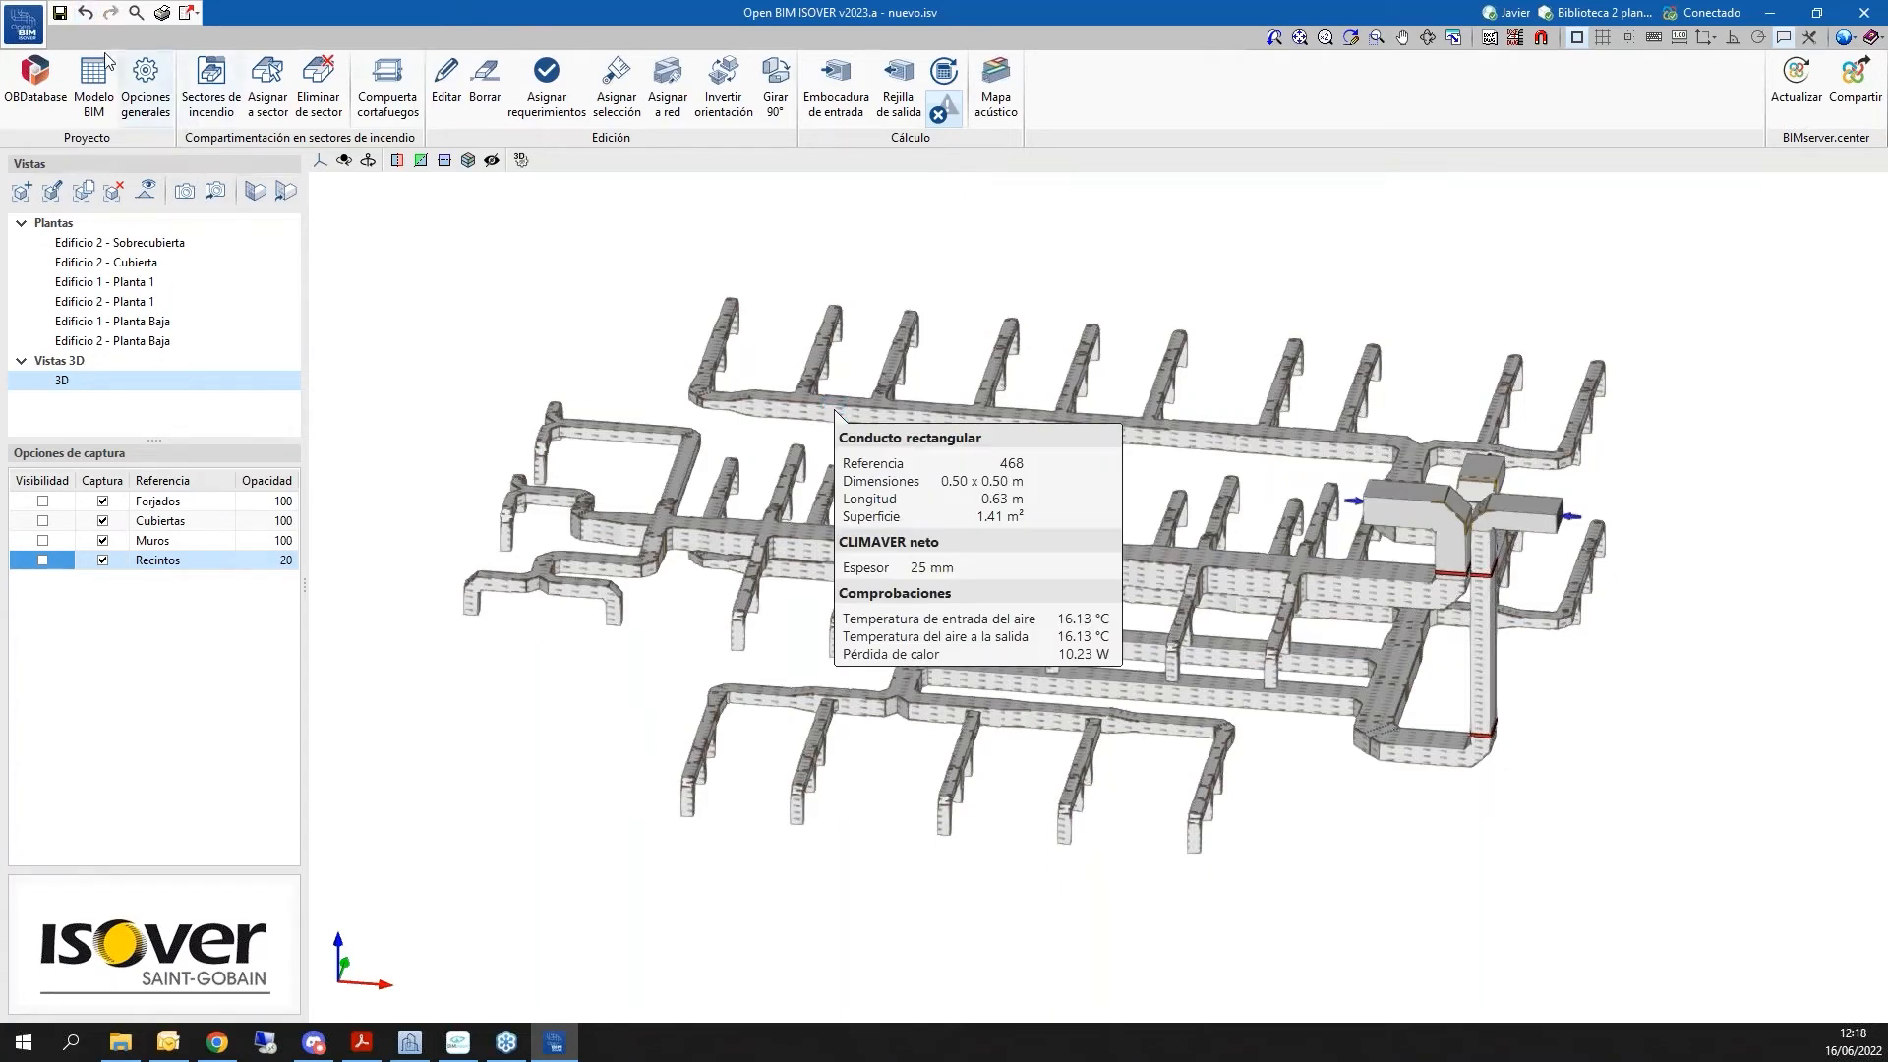
Add a "Super alto" range from 1000 to 2000 to the acoustic map ranges in the general options
click(146, 84)
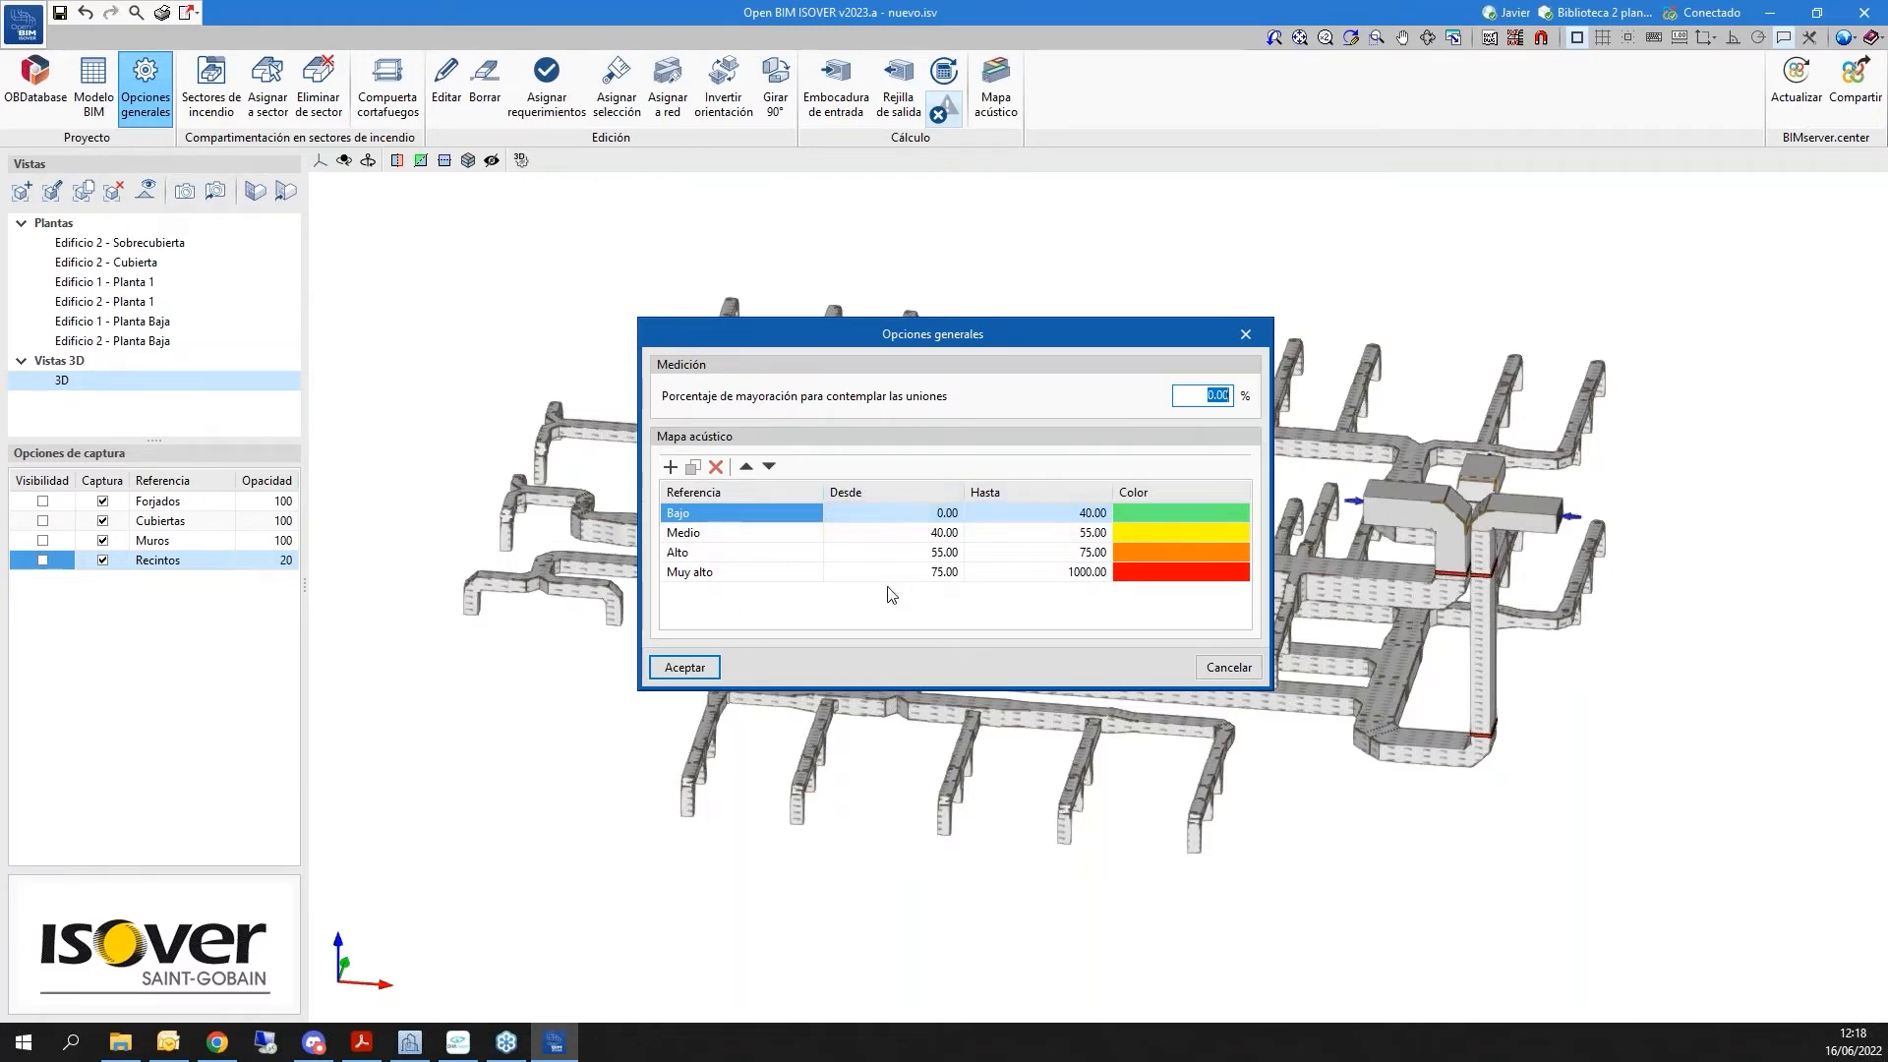
click(746, 574)
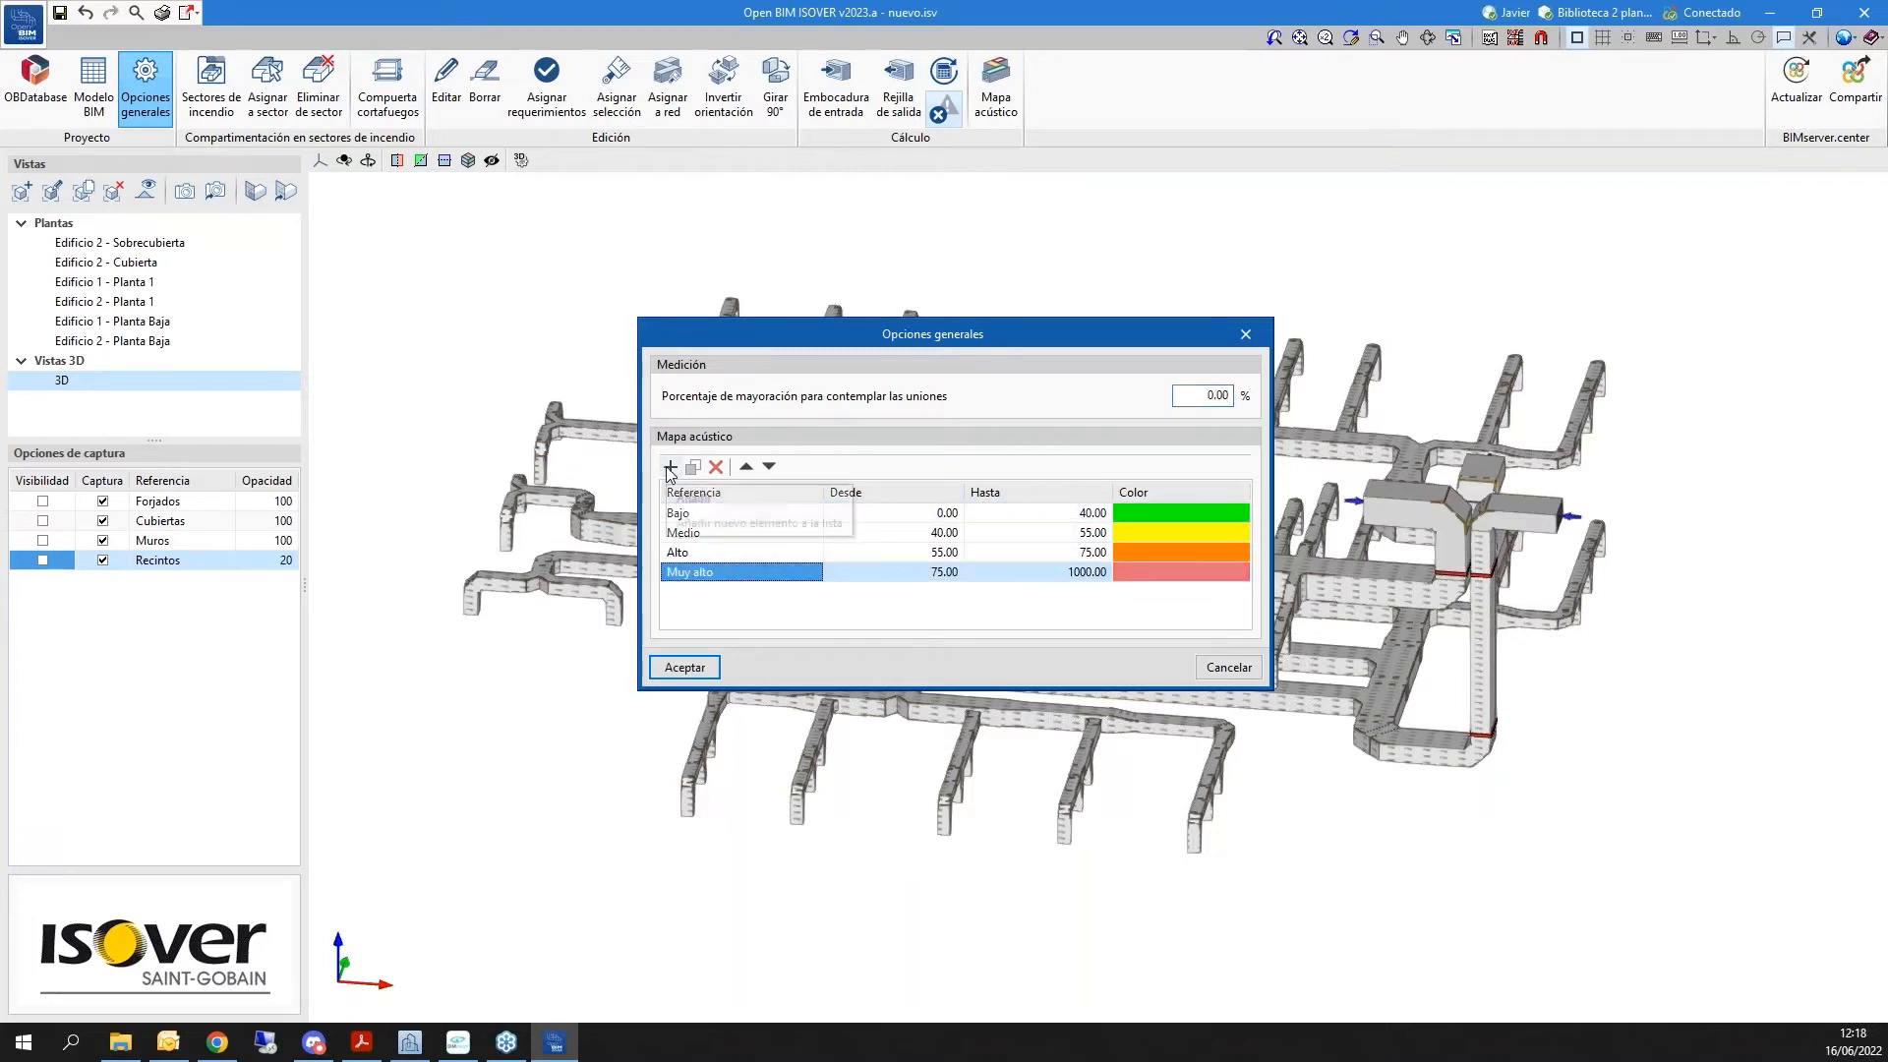
click(667, 469)
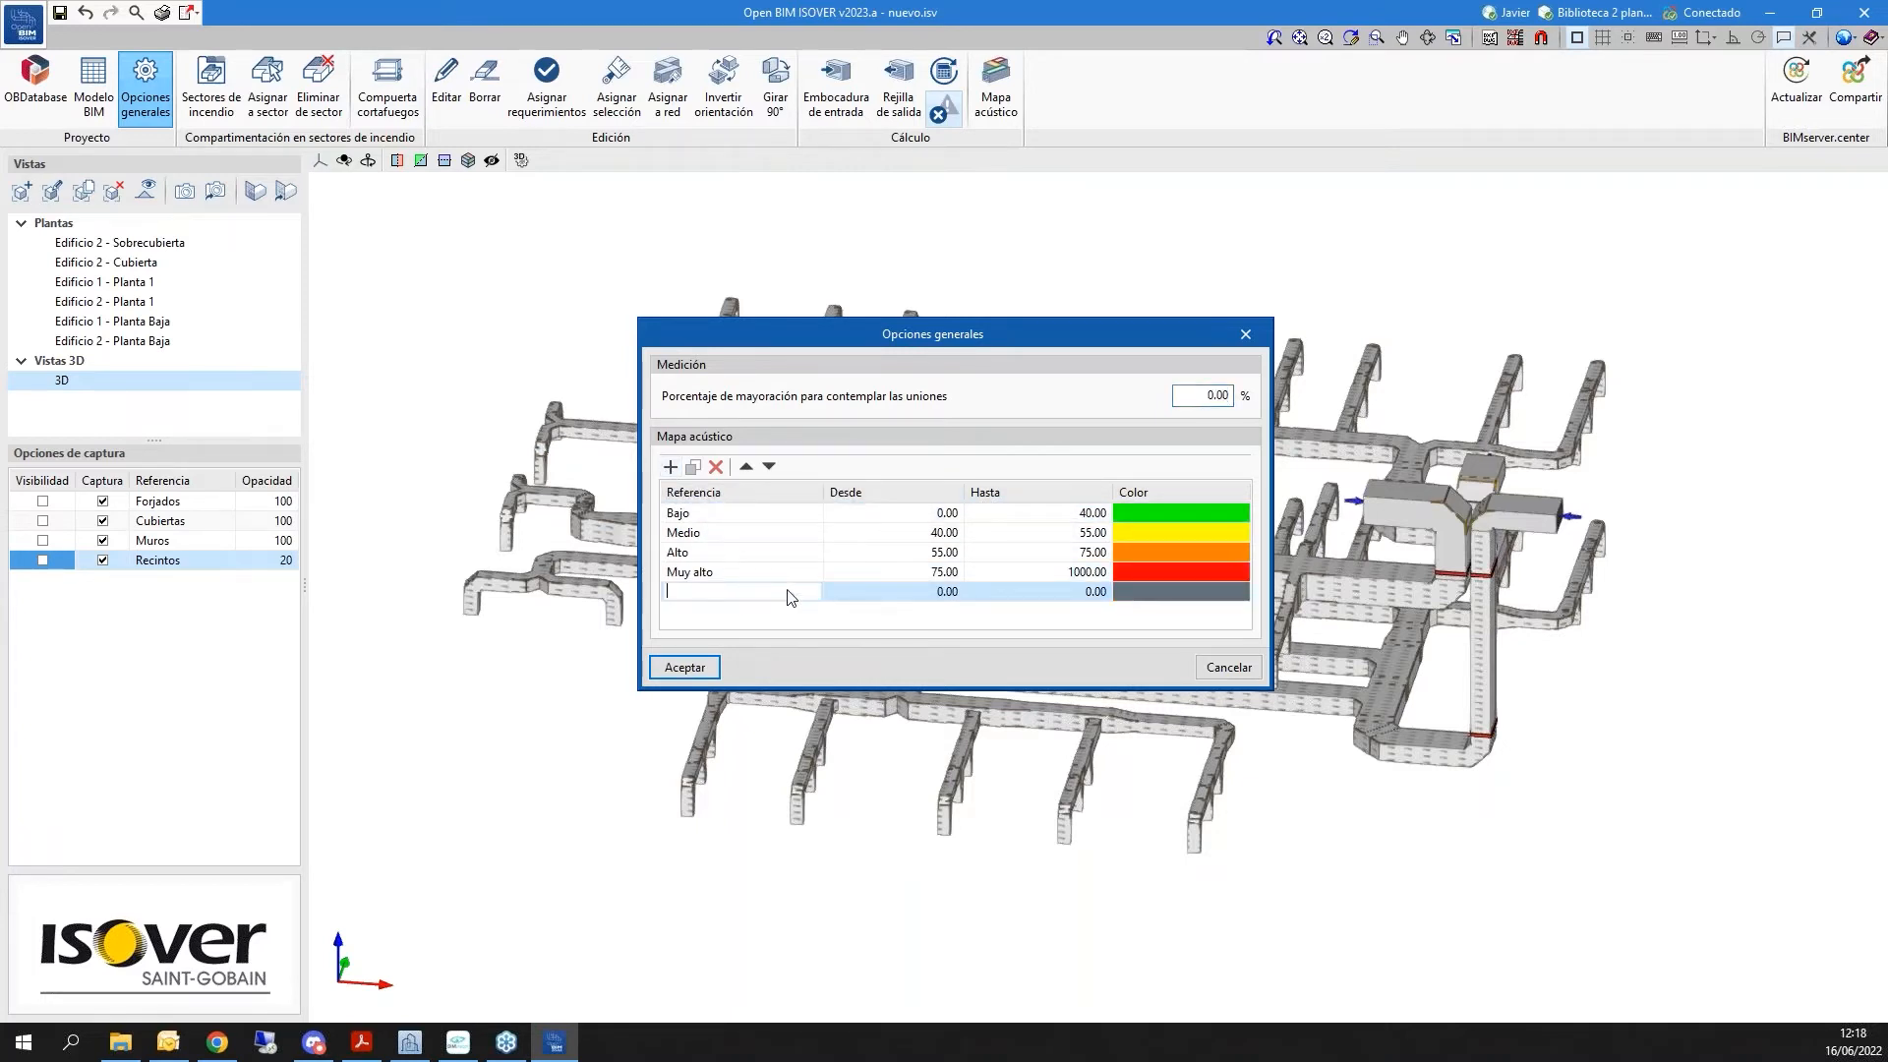
text(Super alto)
click(926, 592)
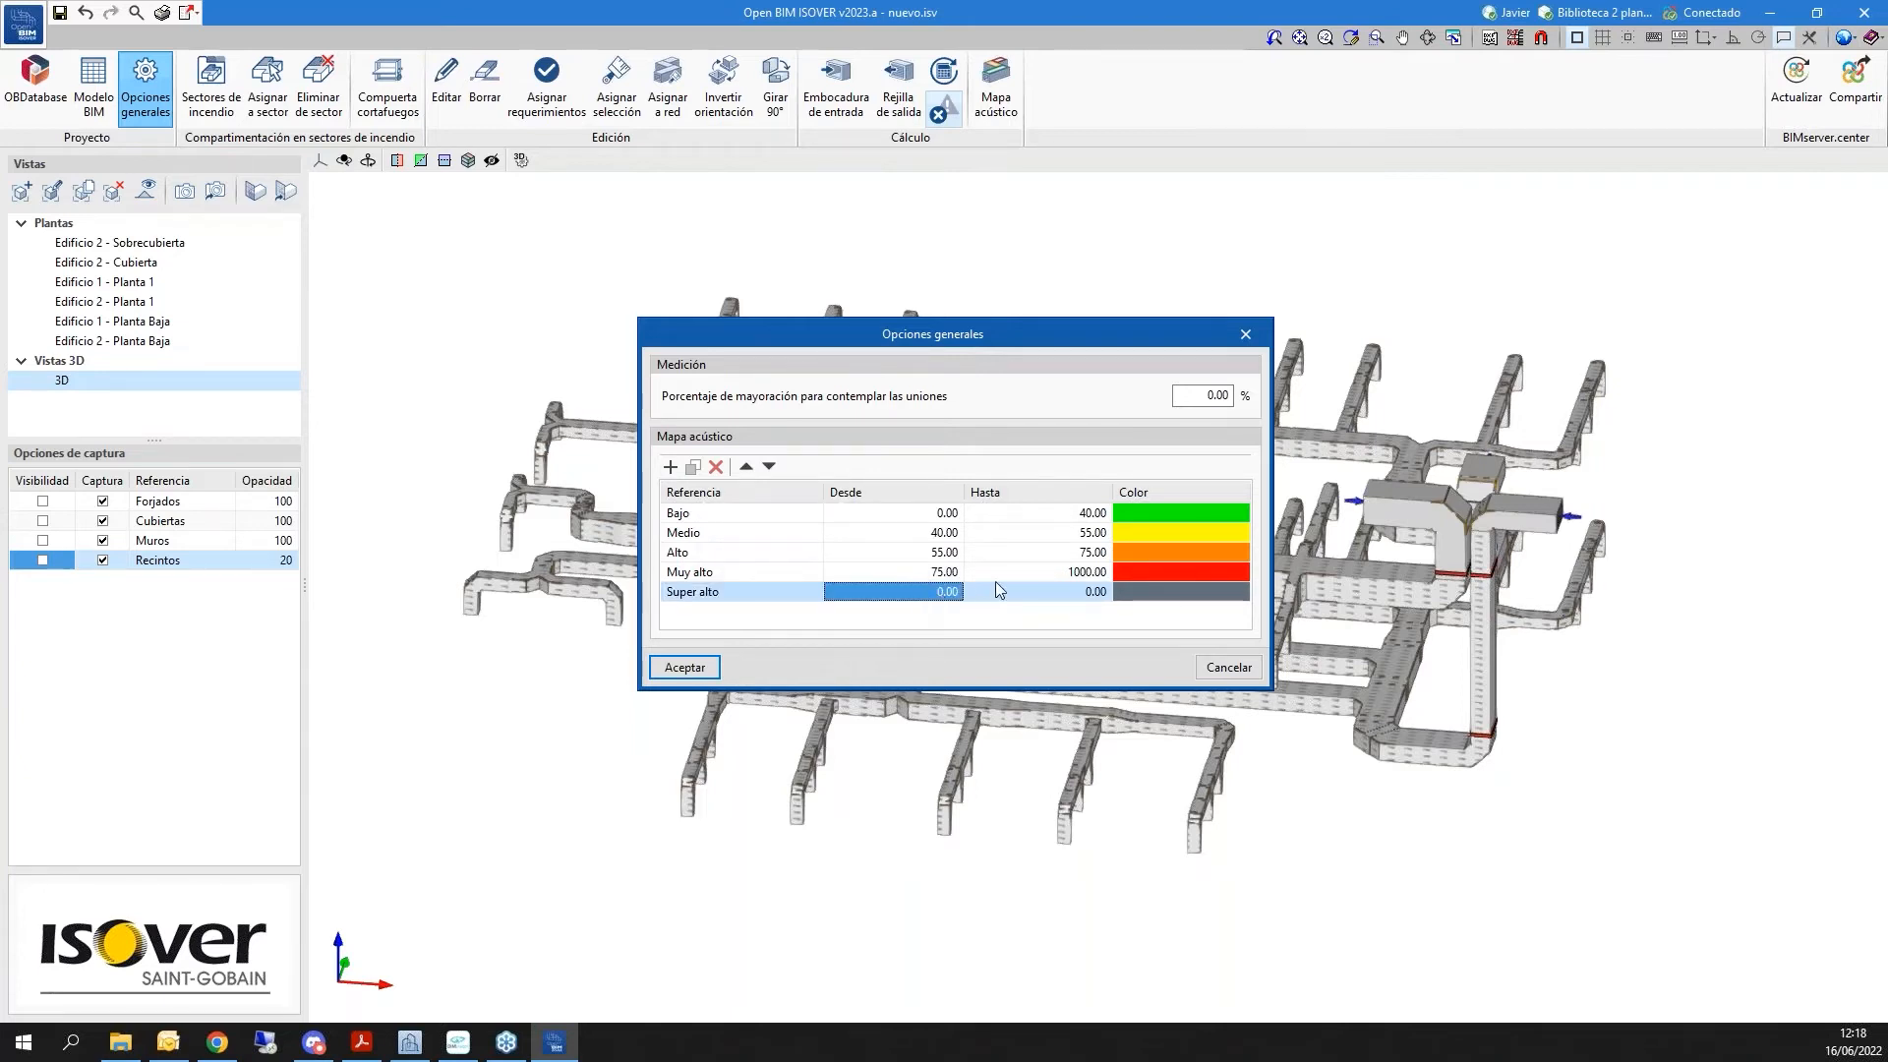
text(10000)
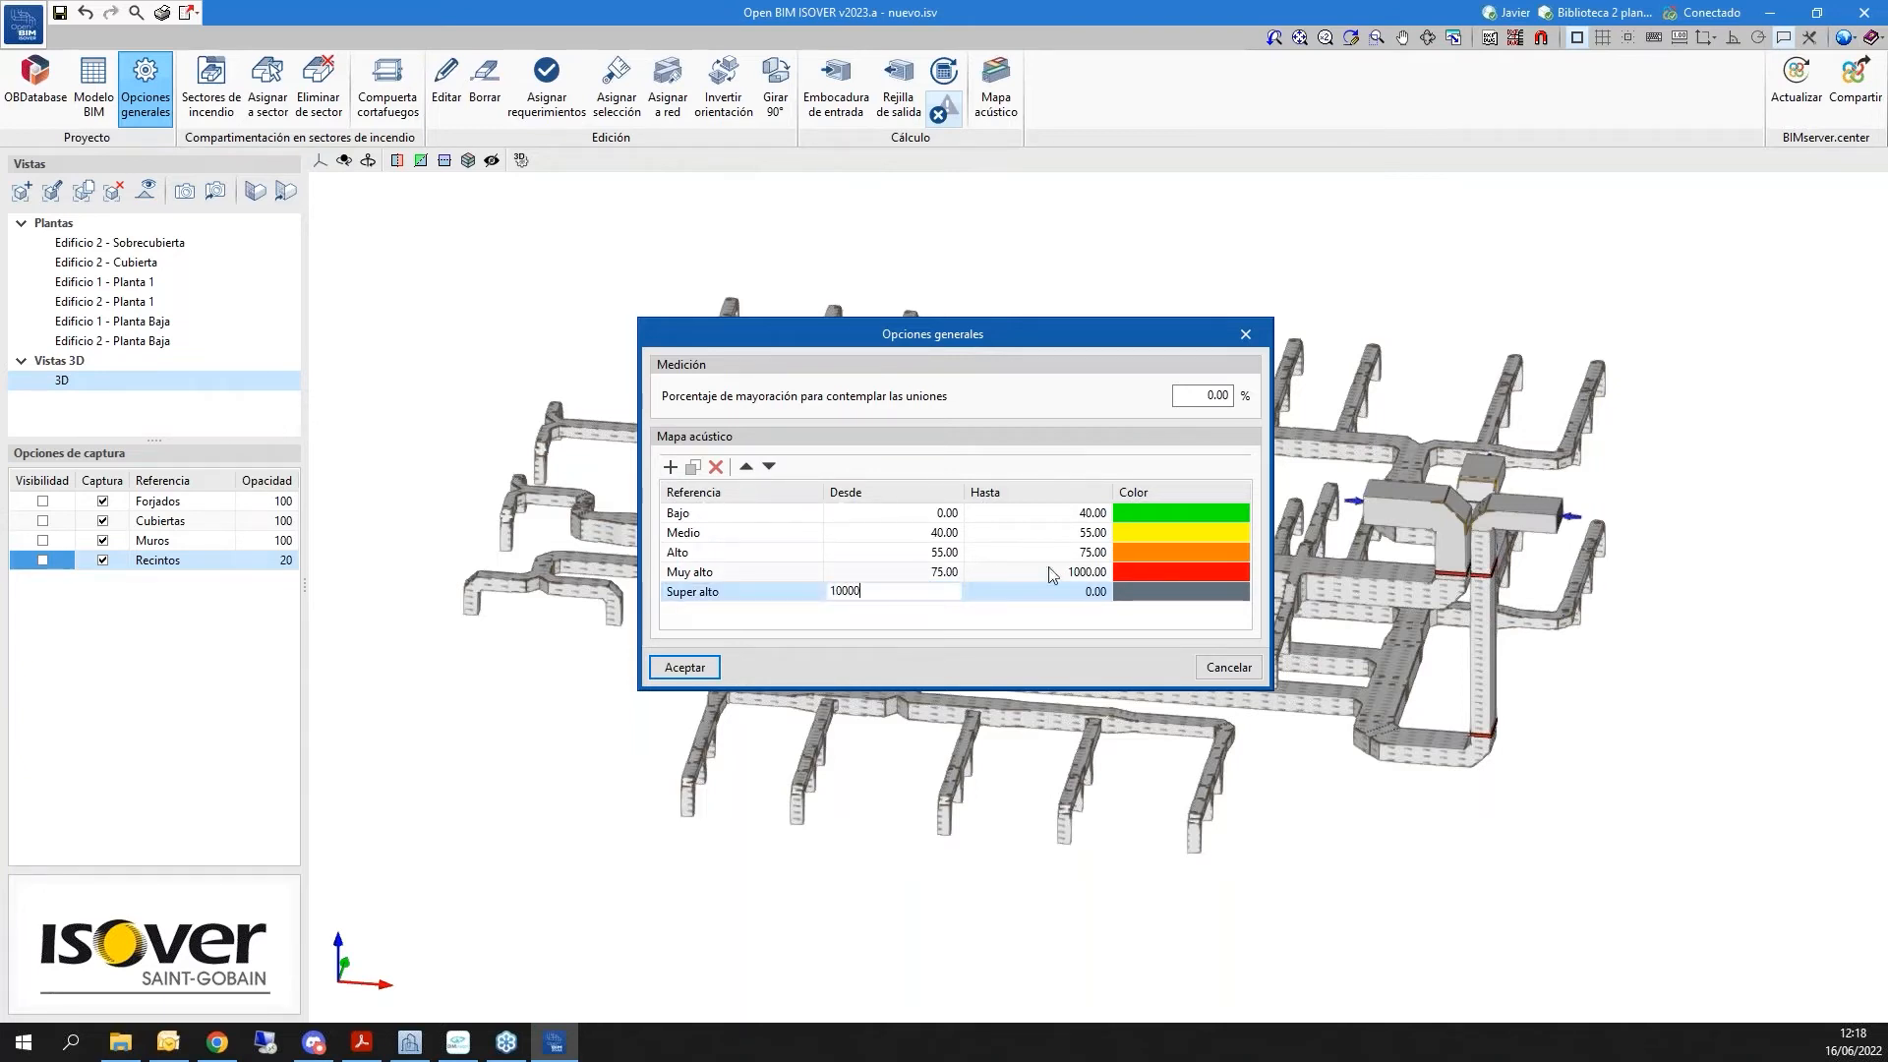
key(BackSpace)
click(1048, 592)
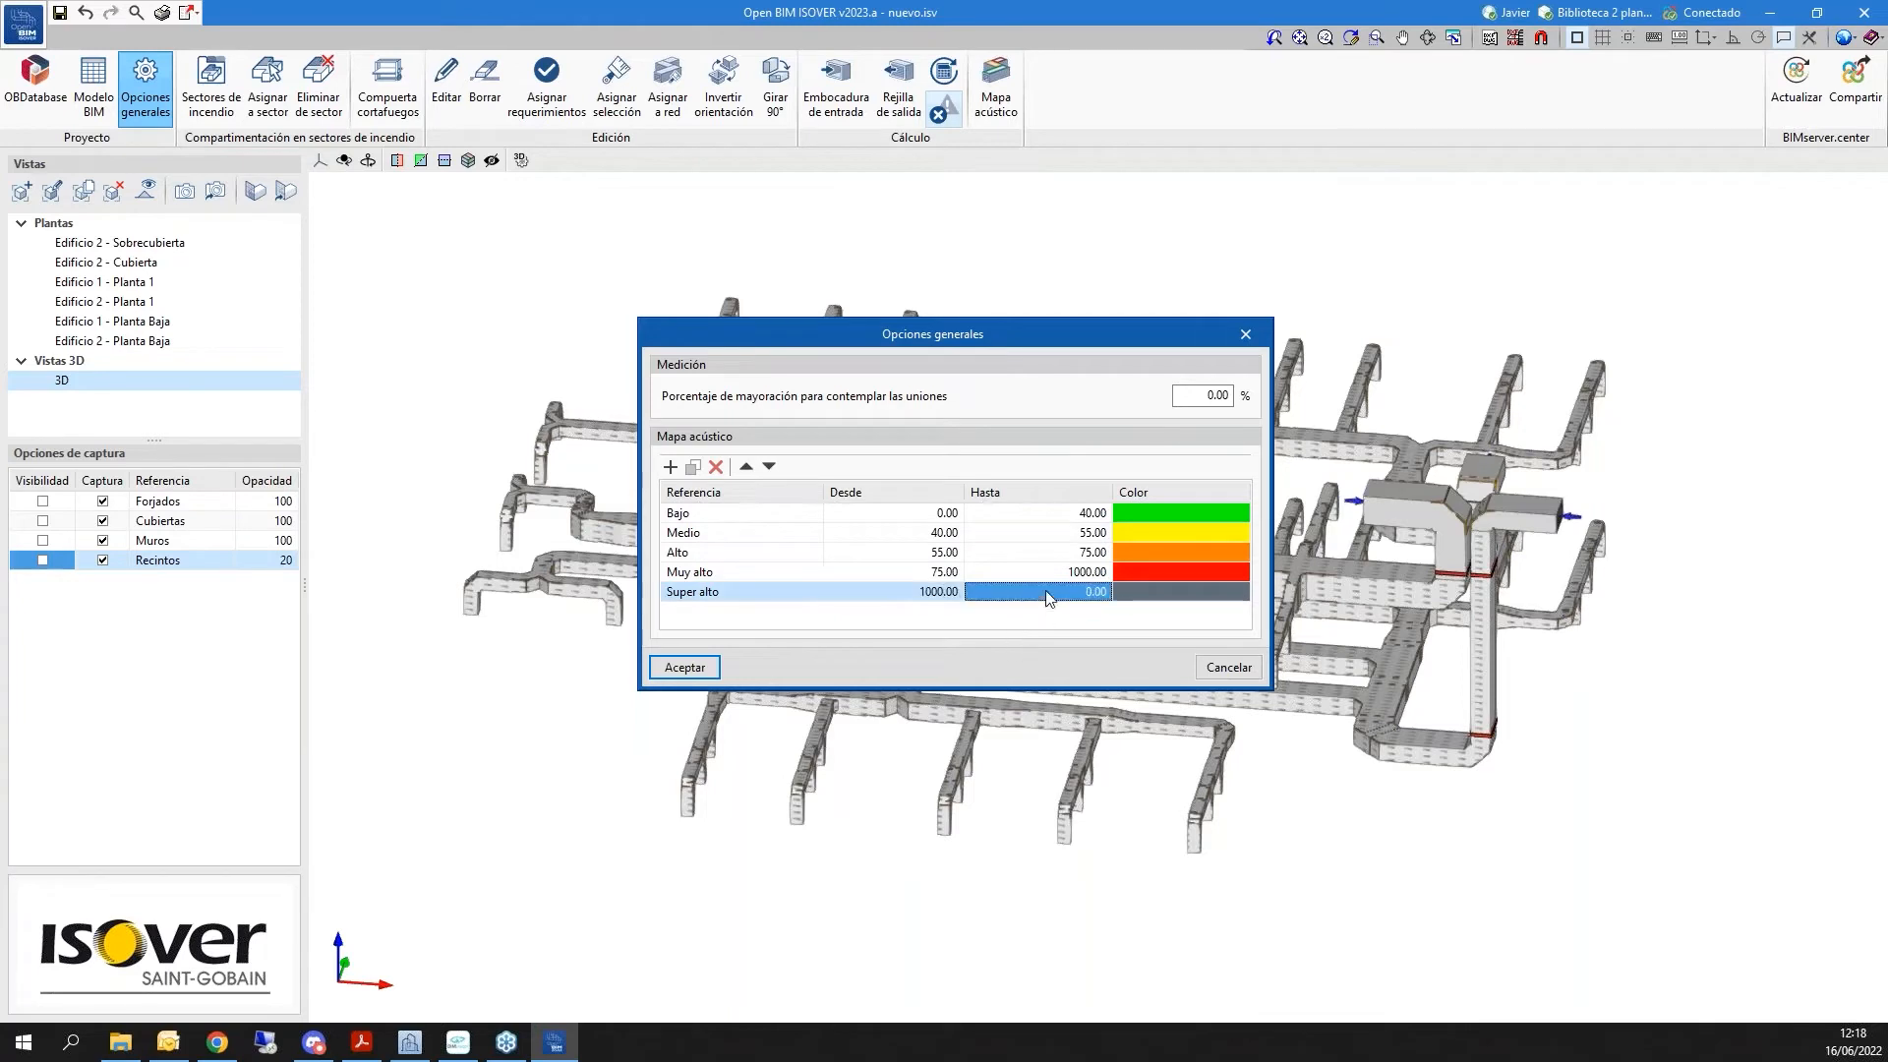
text(2000)
key(Return)
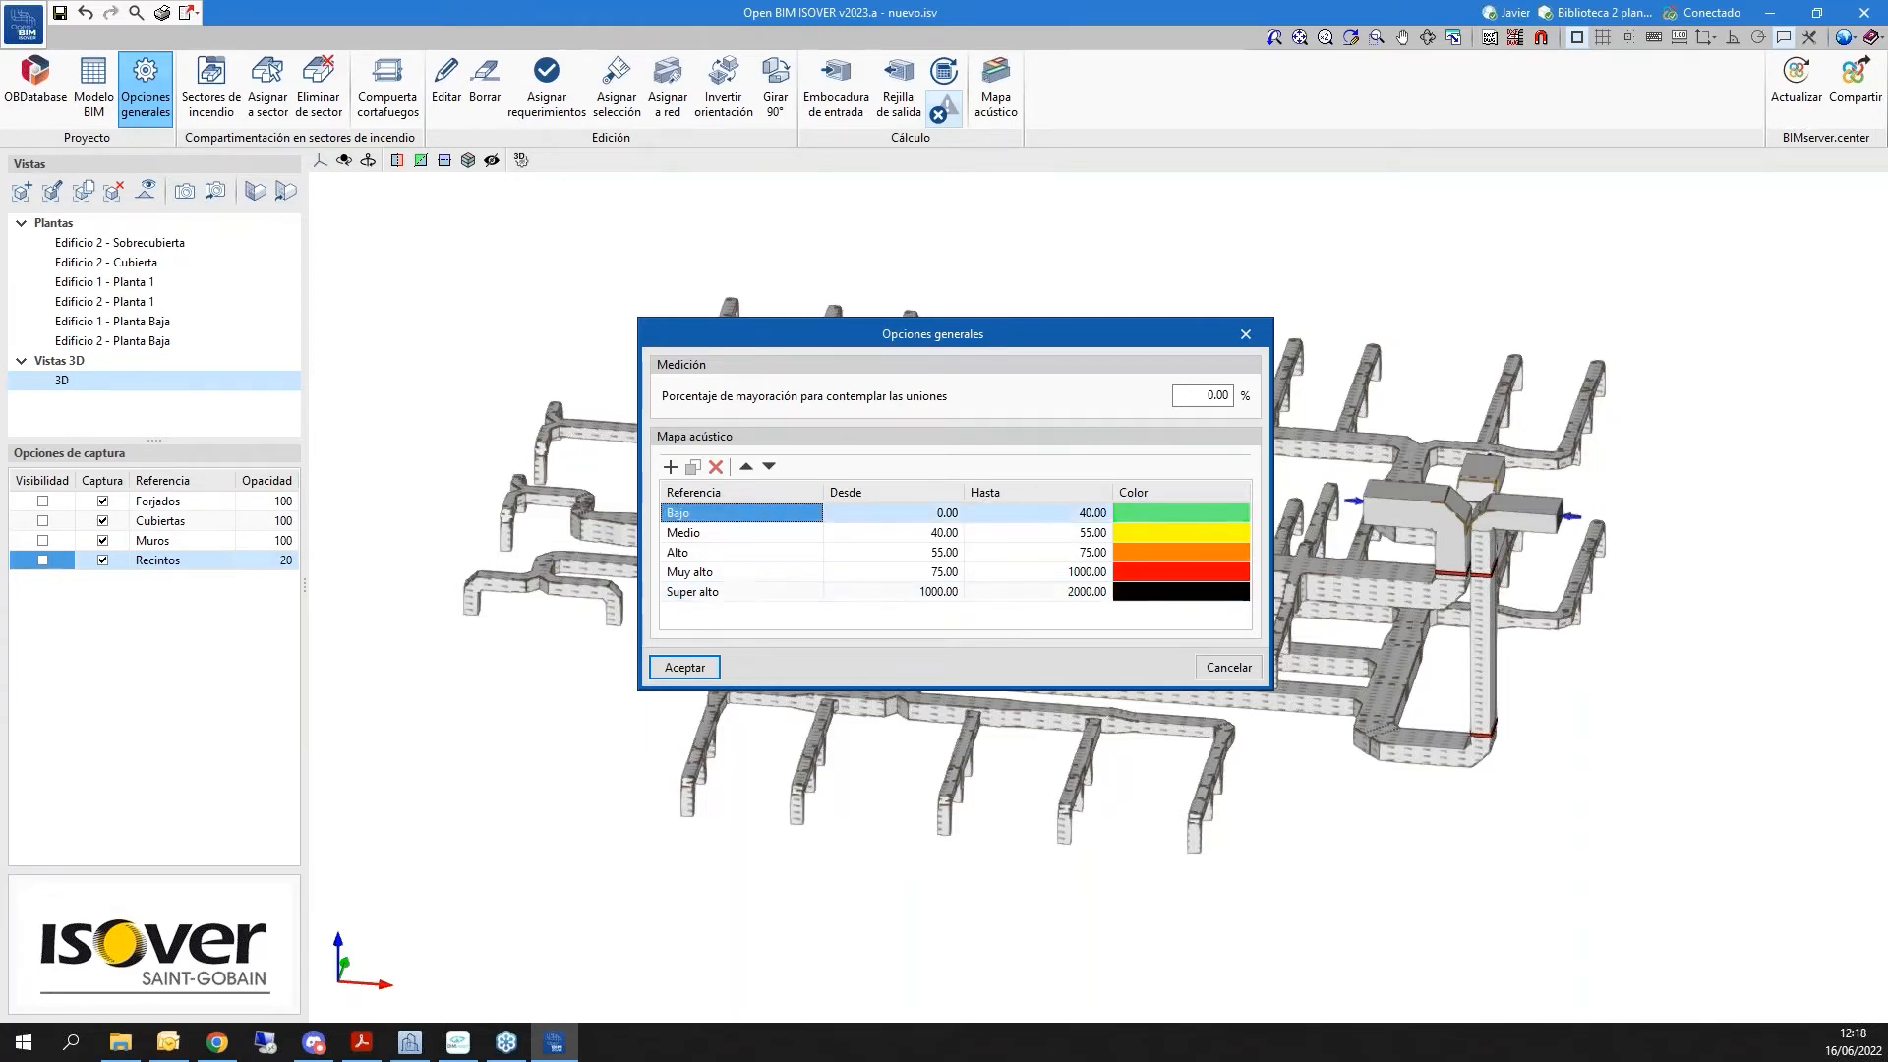
Delete the "Super alto" range from the acoustic map ranges
click(722, 592)
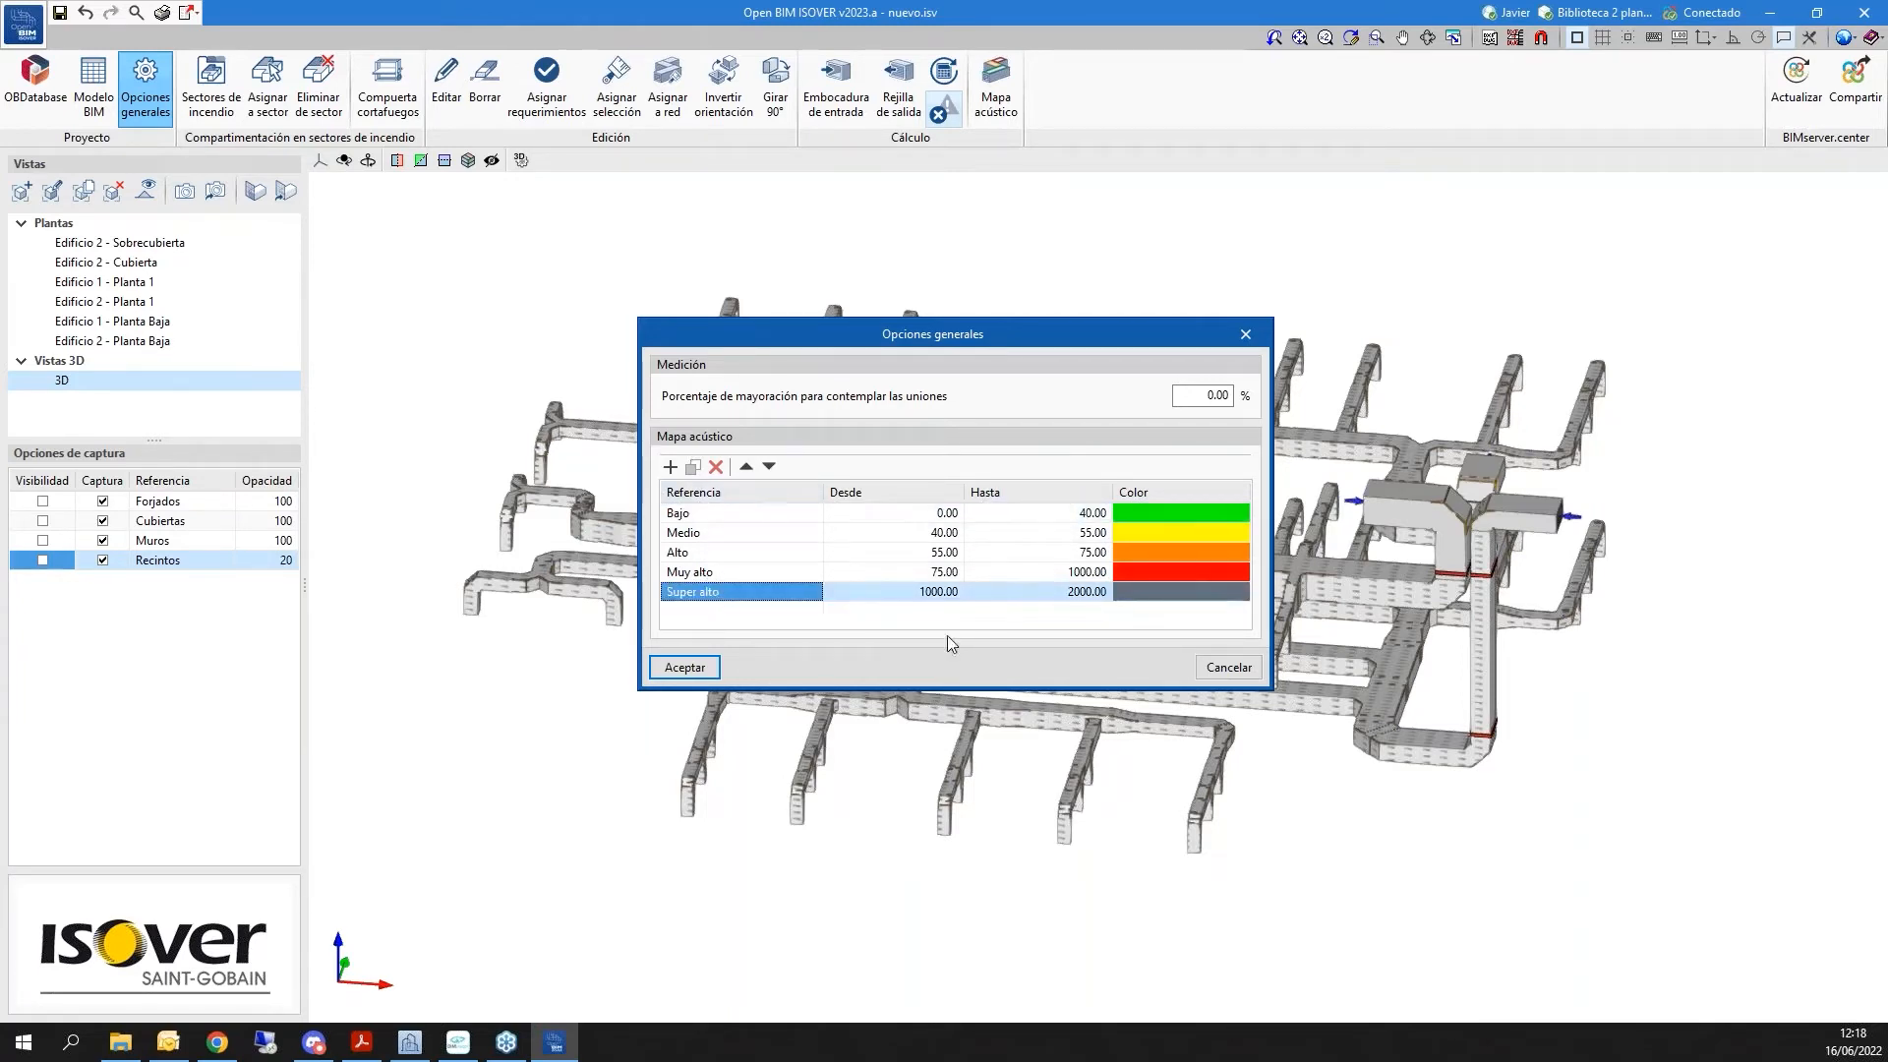
click(716, 467)
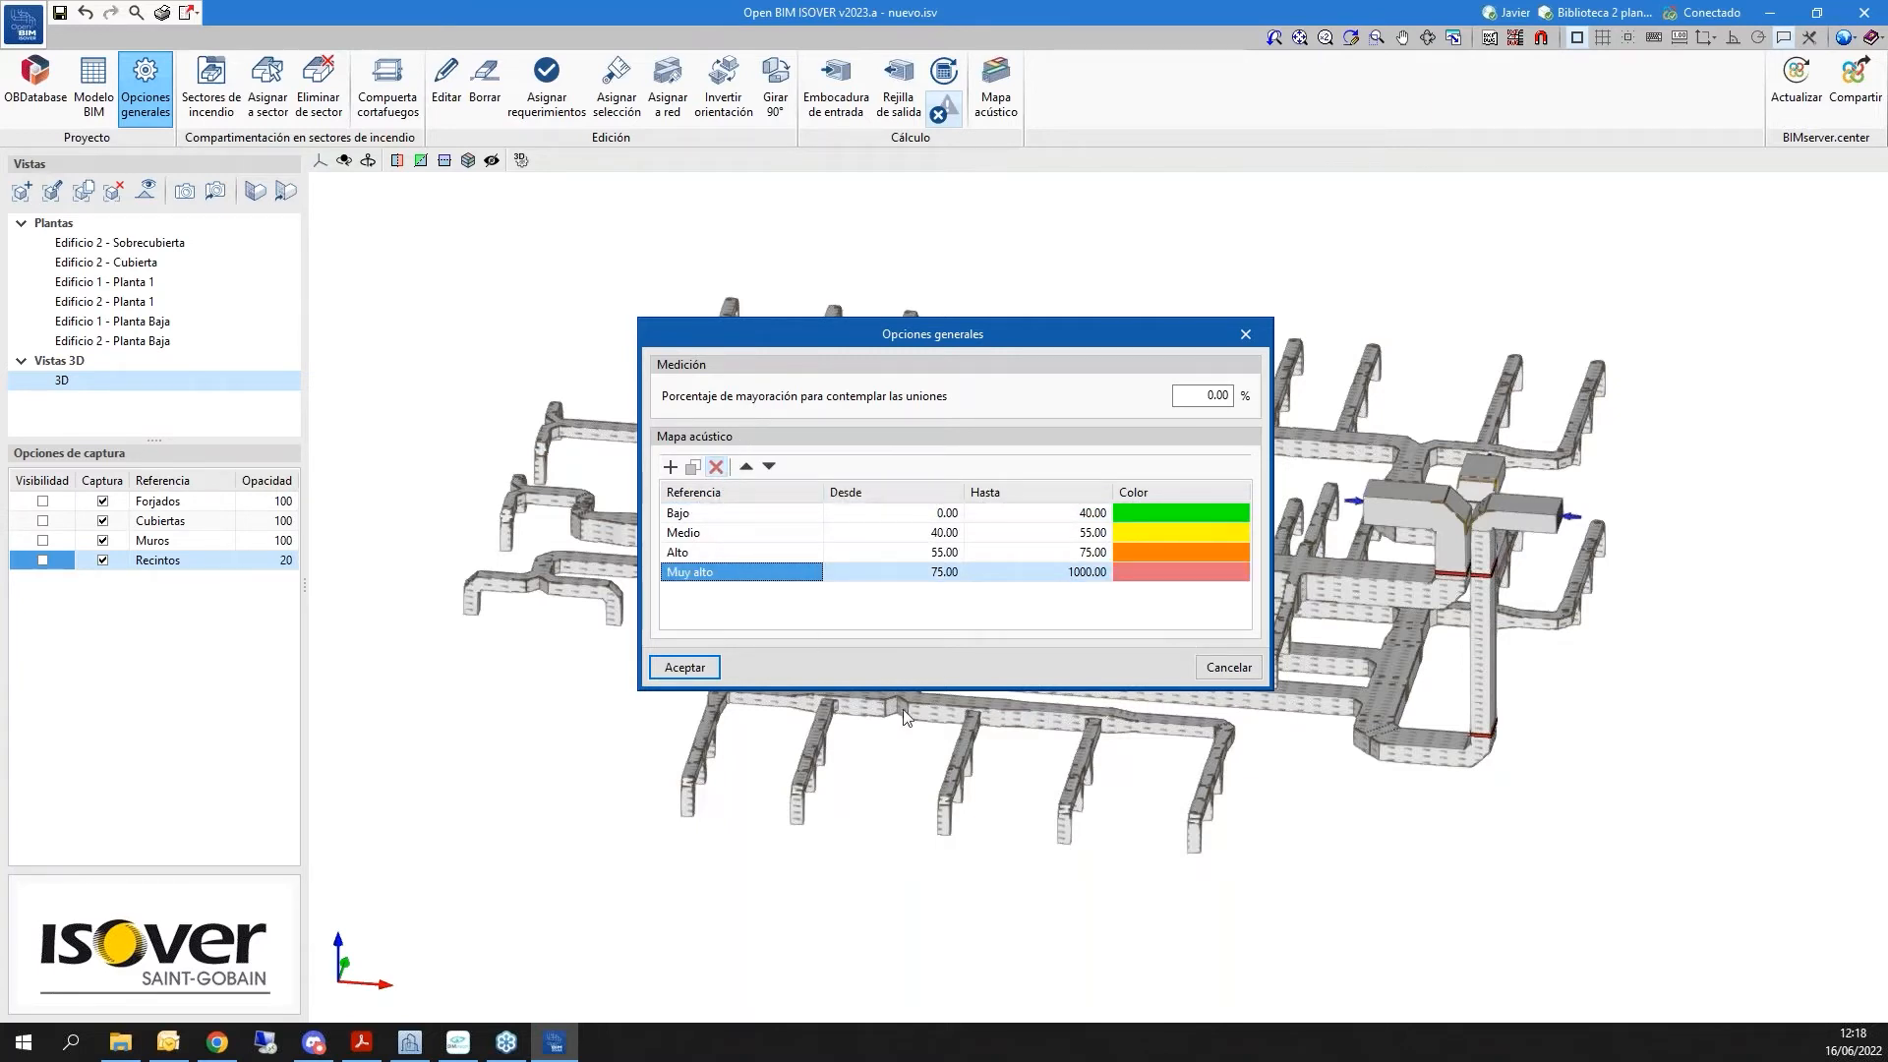
Set the upper limit of the Alto range and the lower limit of the Muy alto range to 65
click(1038, 574)
click(1078, 554)
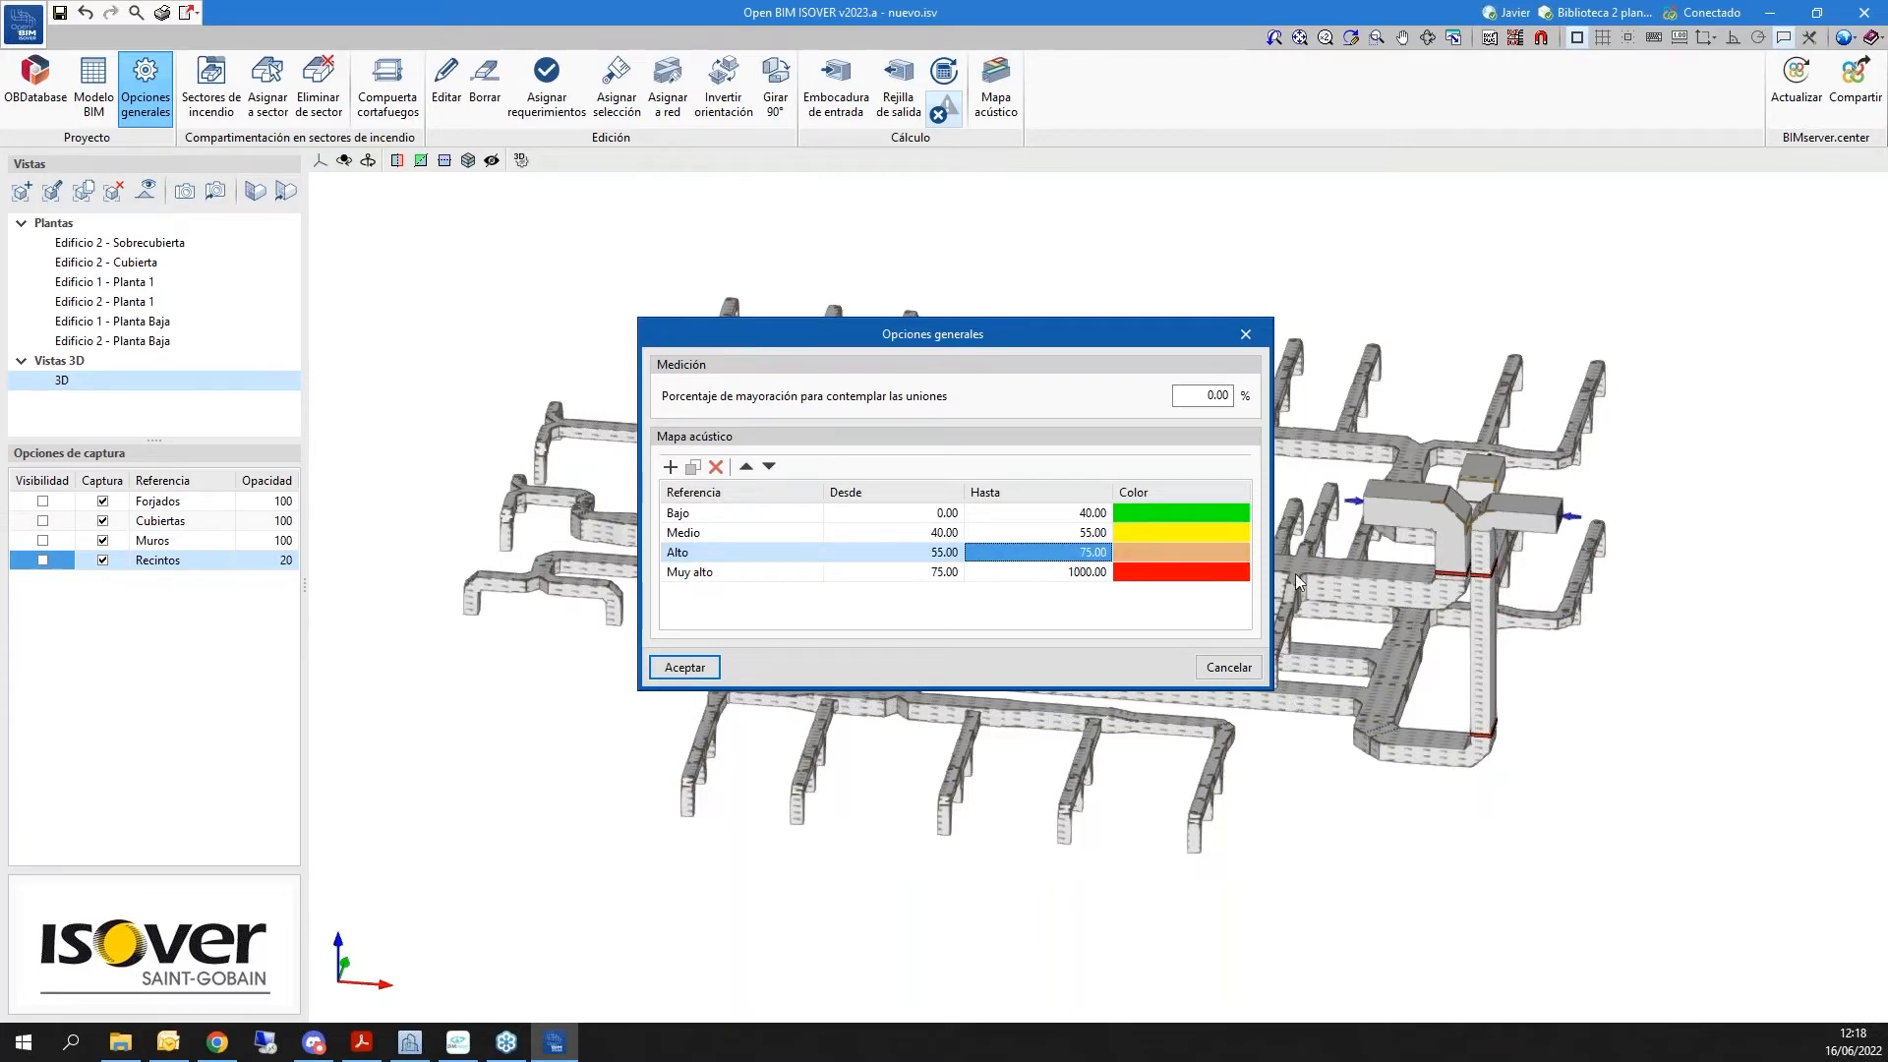
text(65)
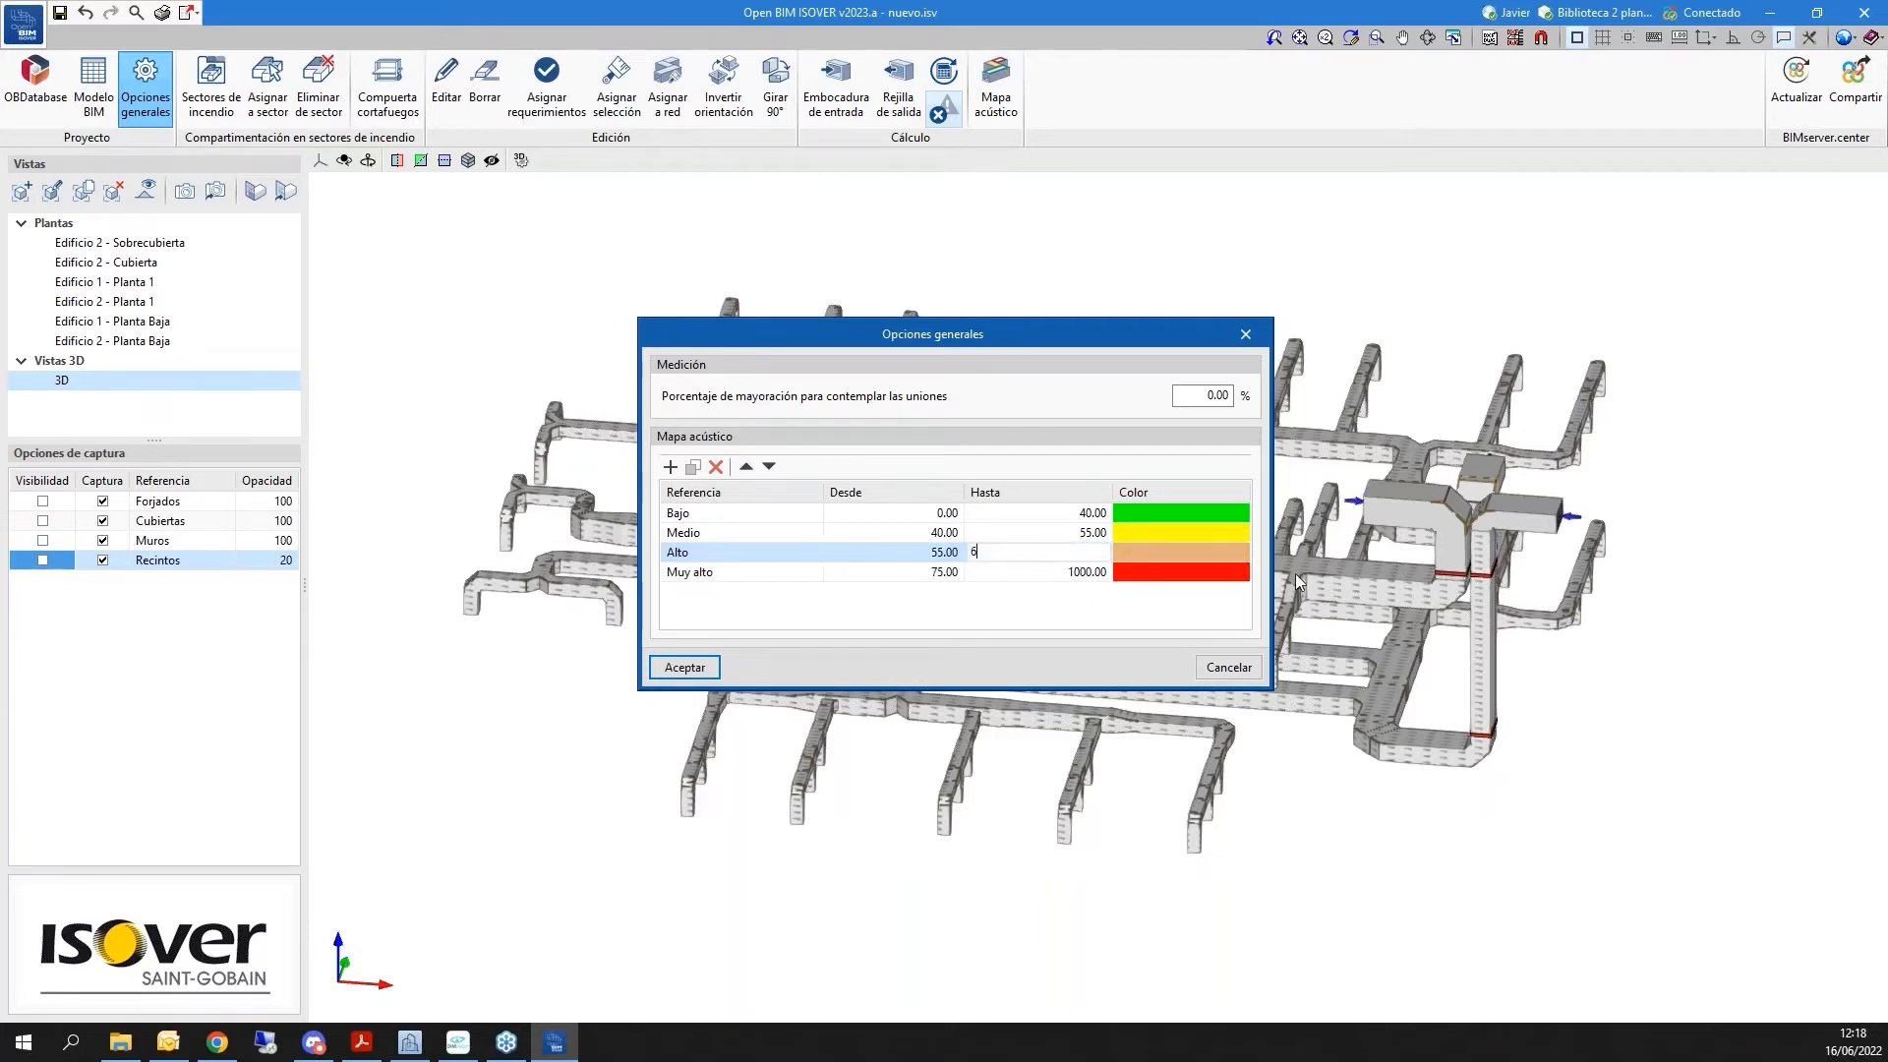
click(921, 575)
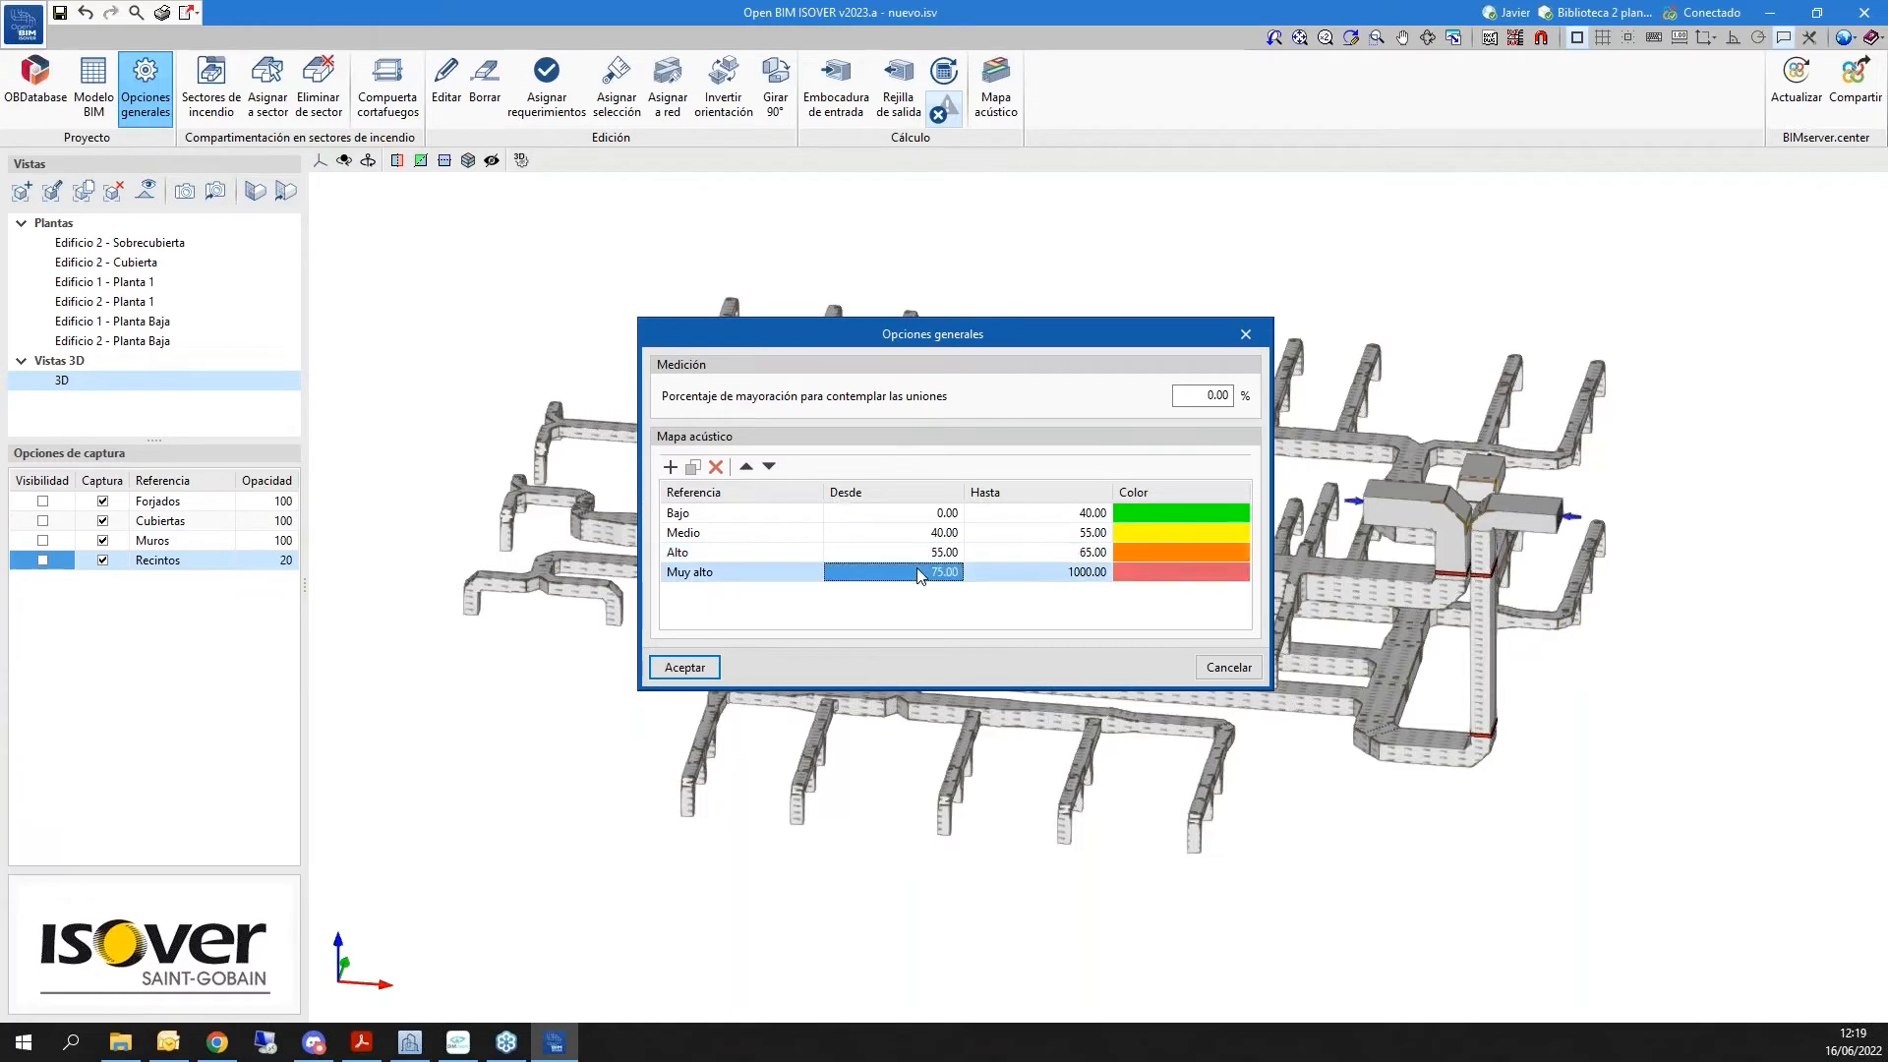
text(65)
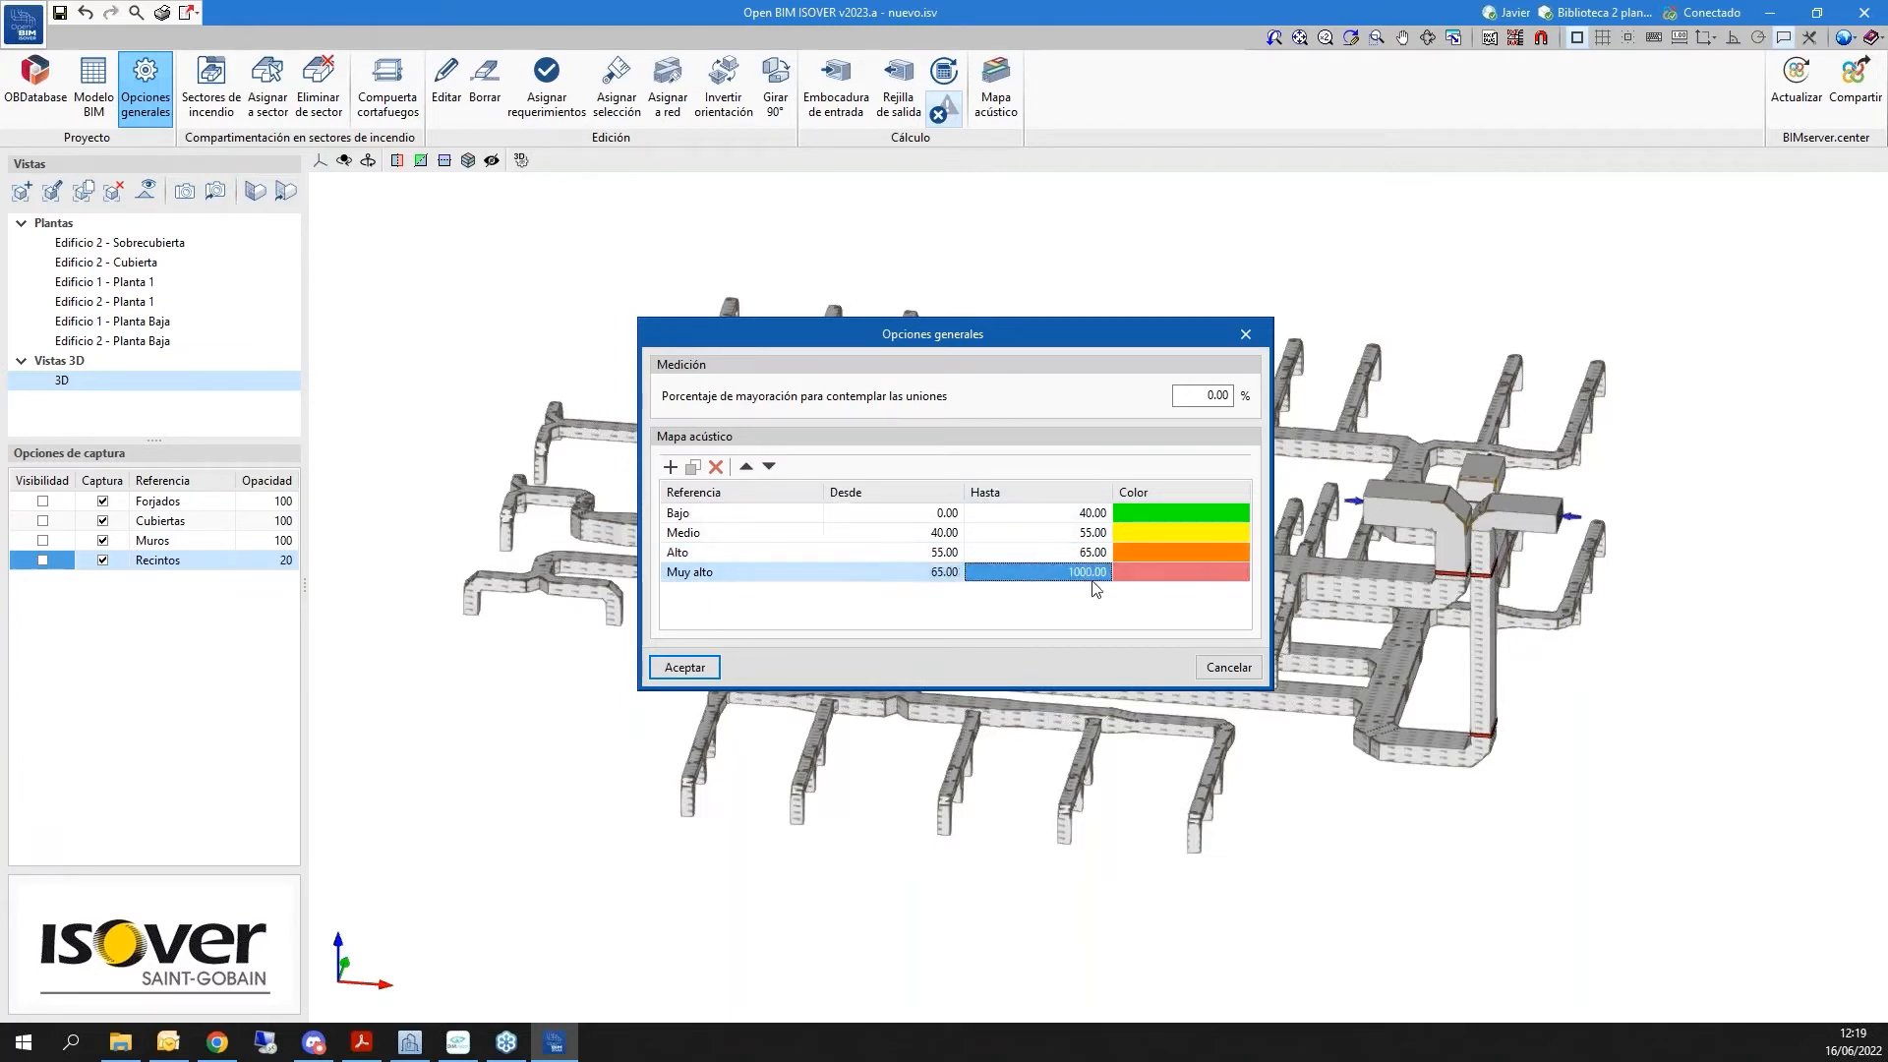
Set the upper limit of the Alto range and the lower limit of the Muy alto range to 75
click(1057, 549)
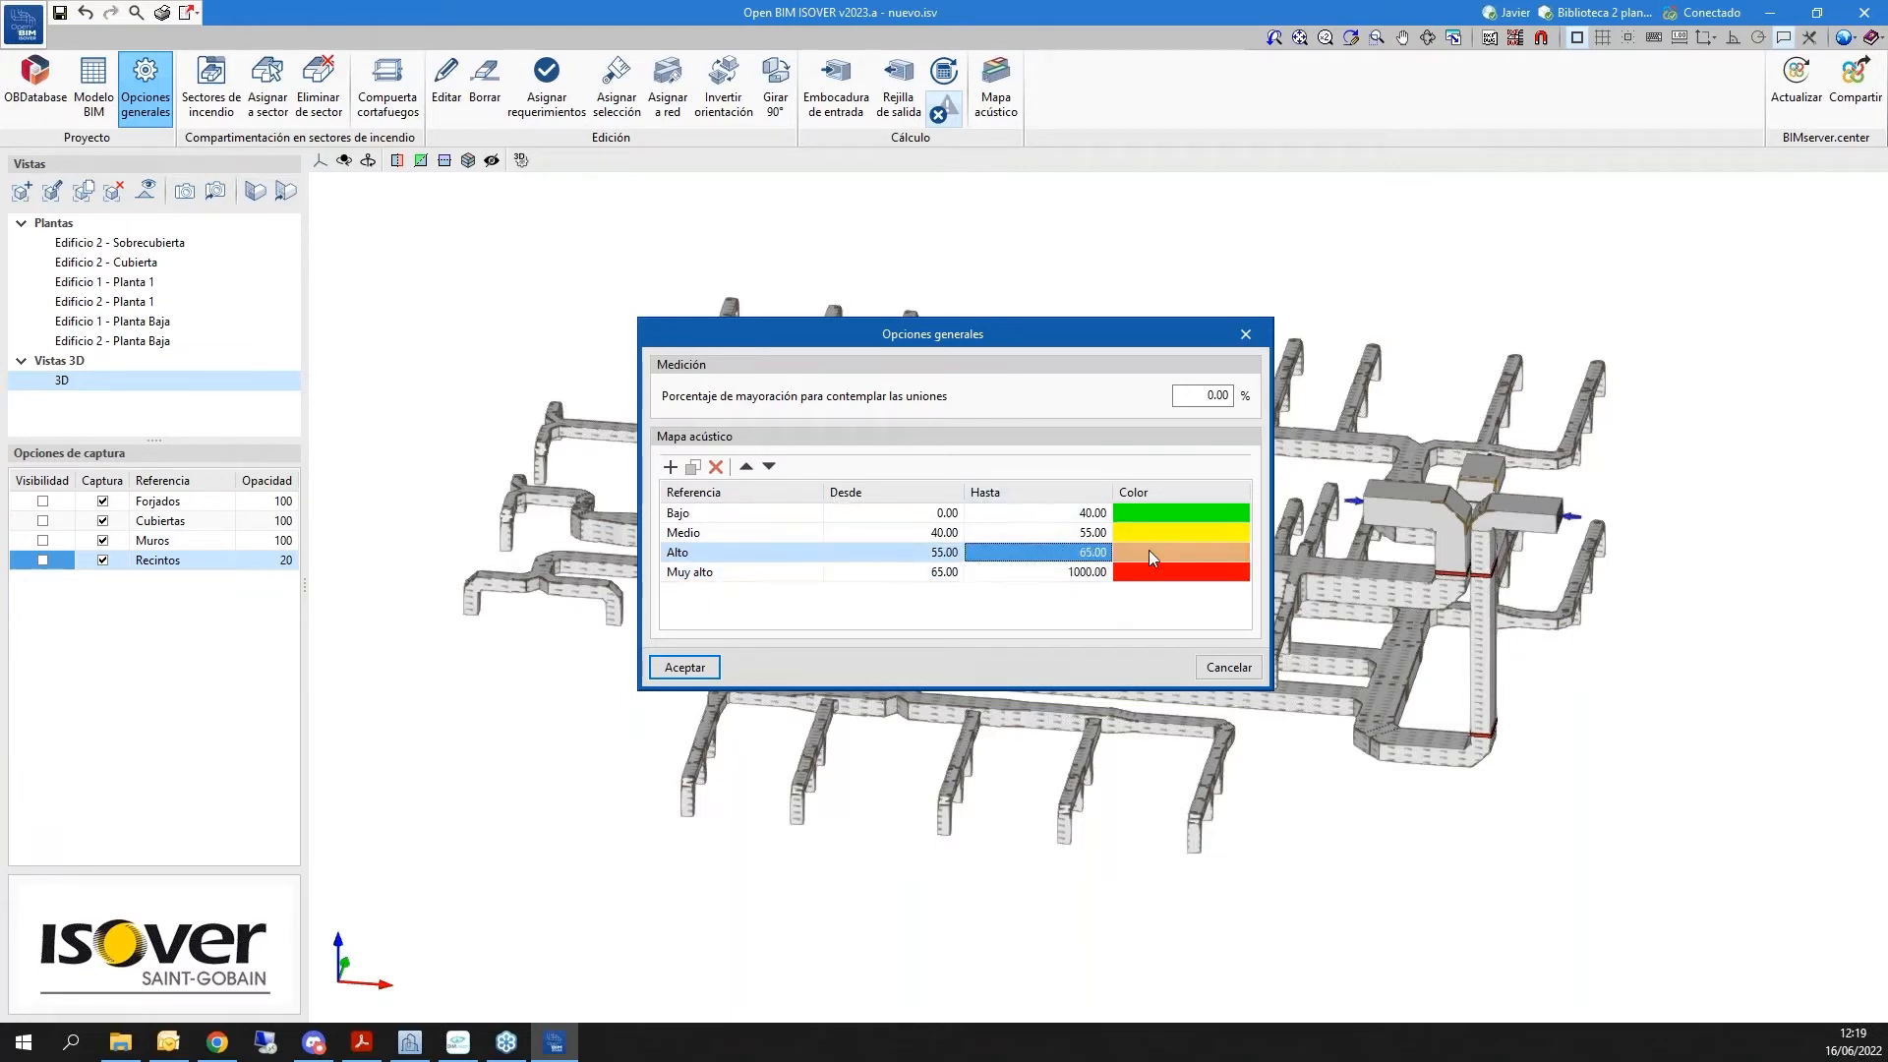
text(75)
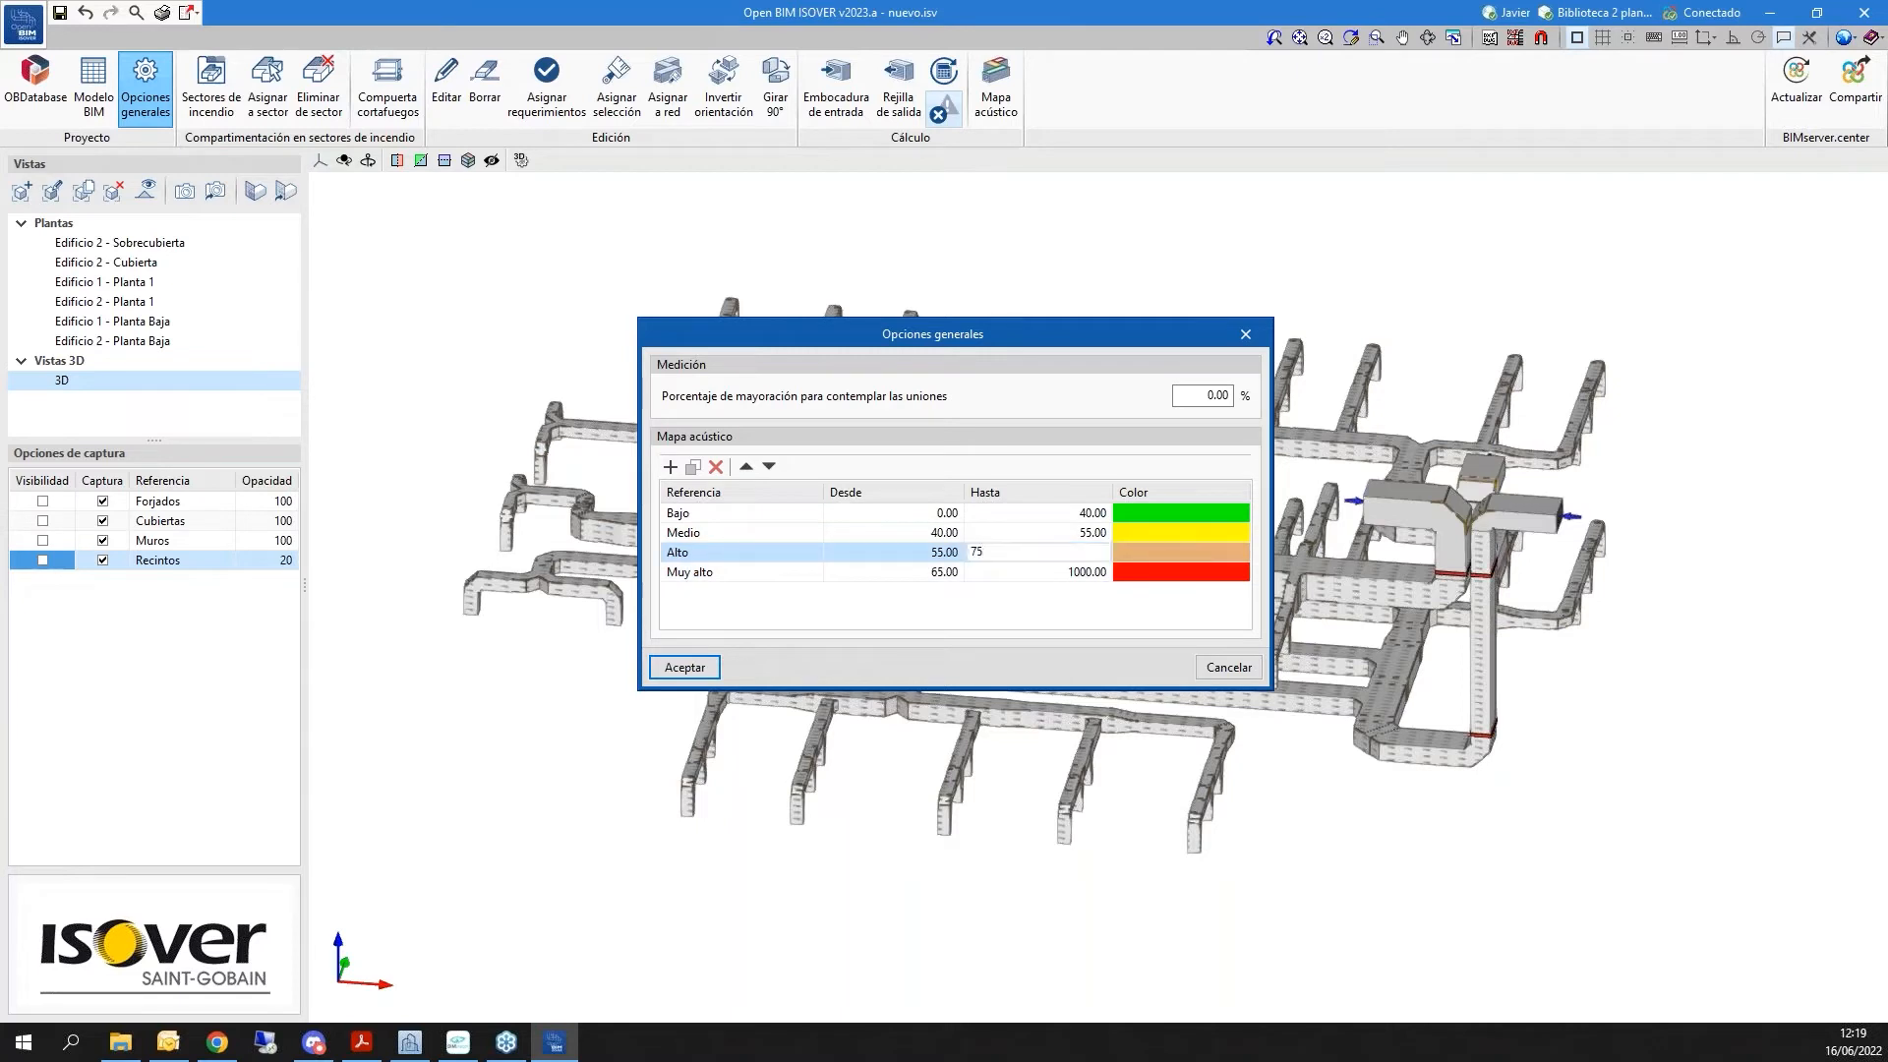
click(921, 575)
text(75)
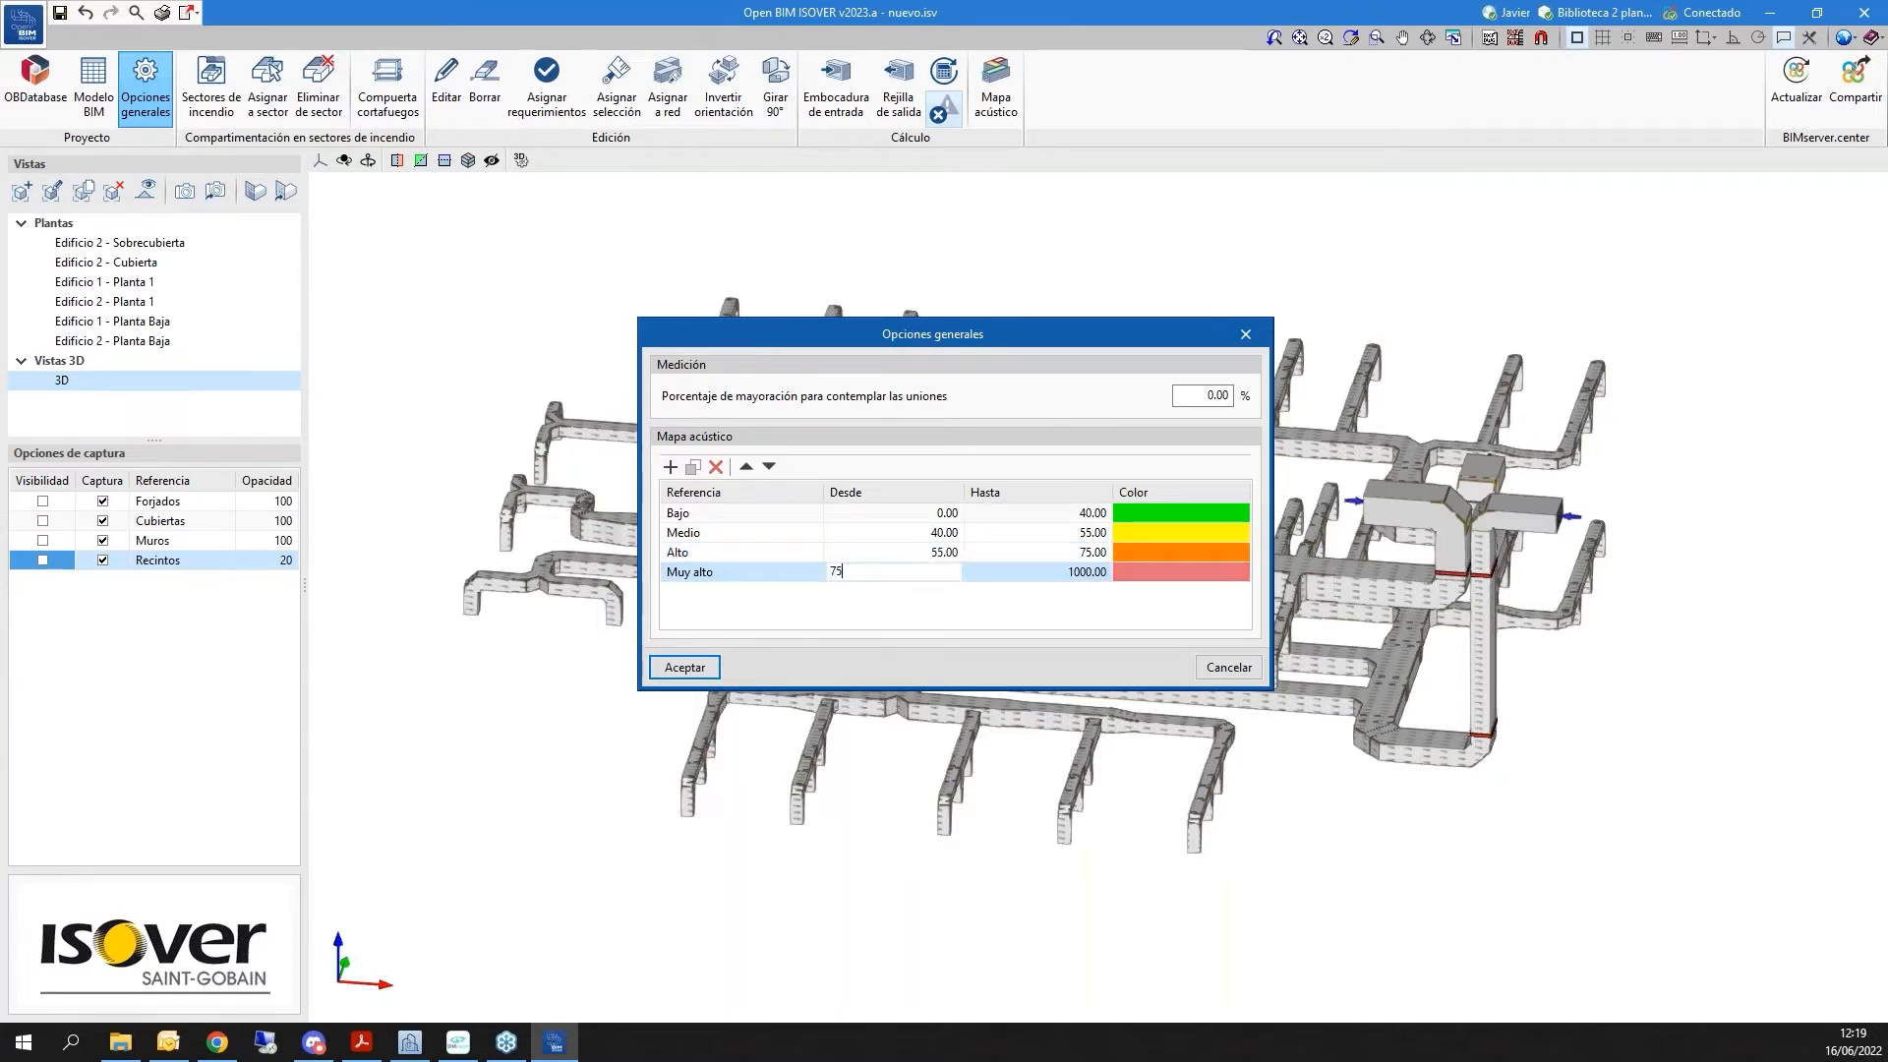
Save the edited acoustic map ranges and display the acoustic map on the ducts for the A level
click(939, 554)
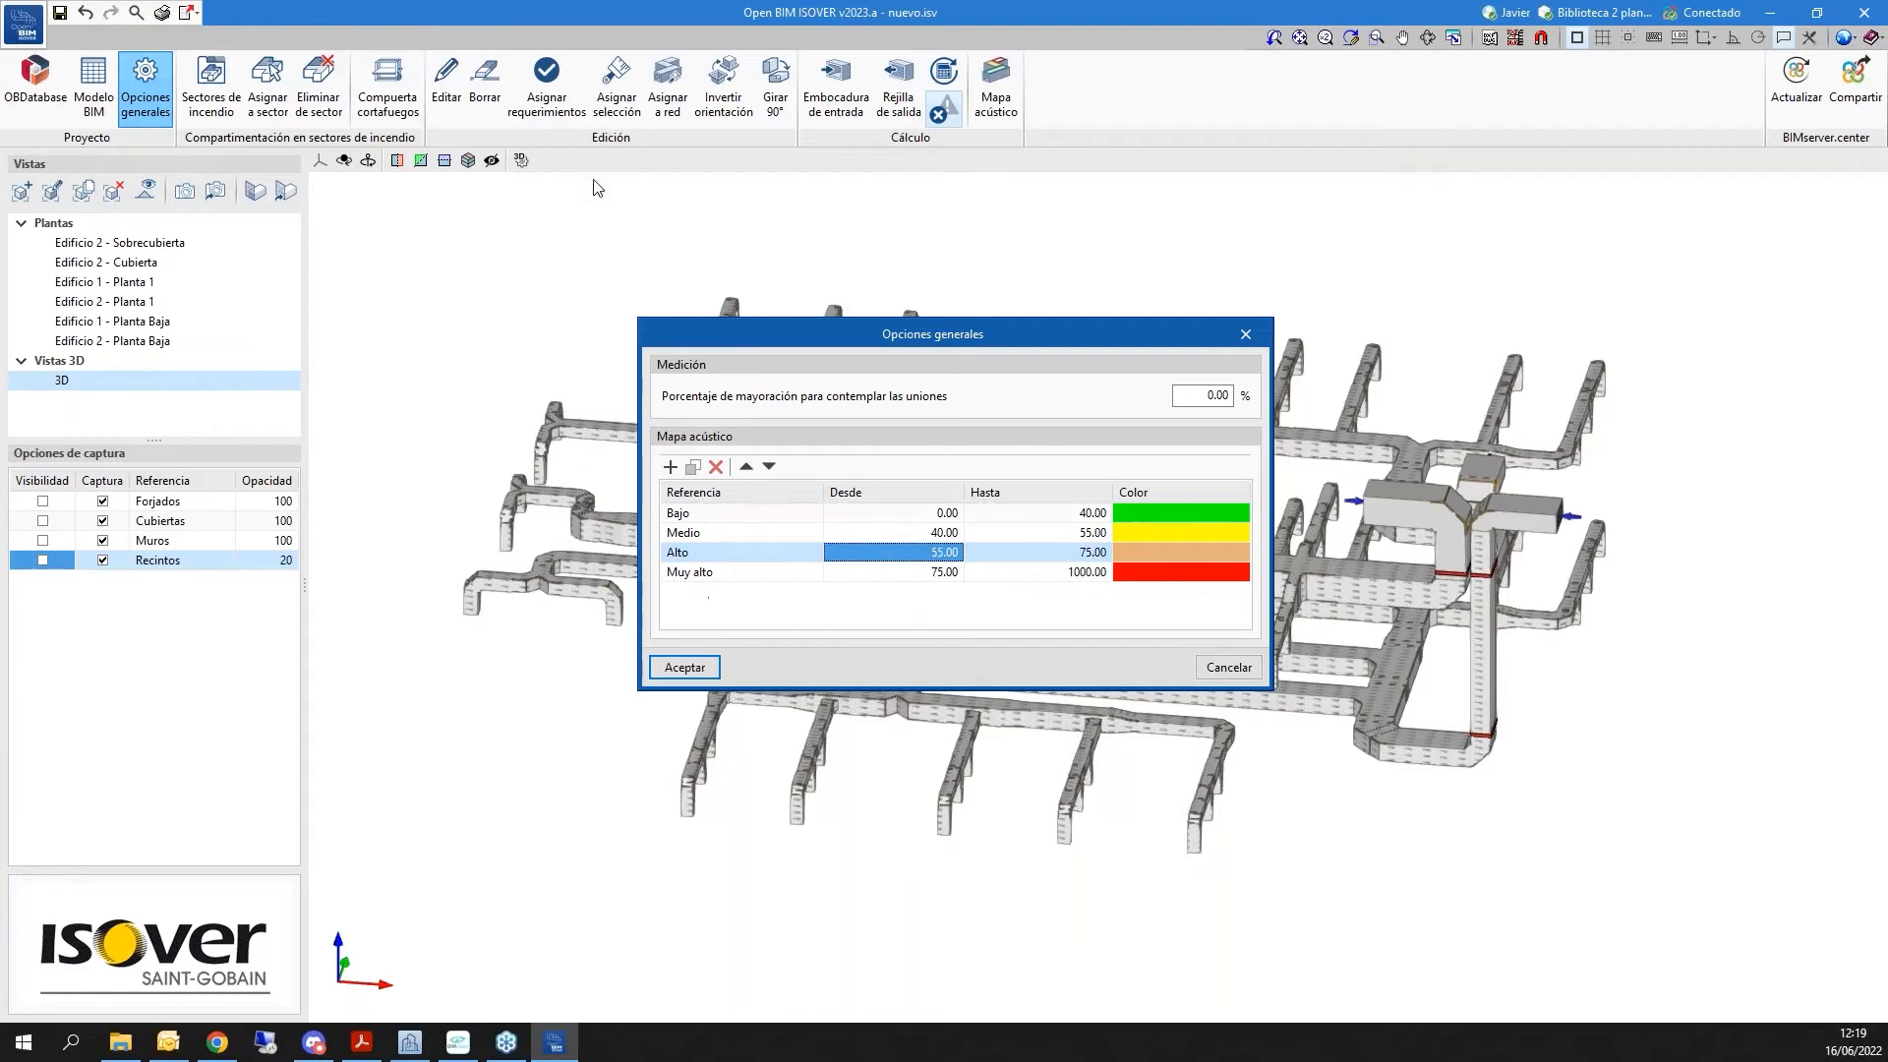
click(670, 667)
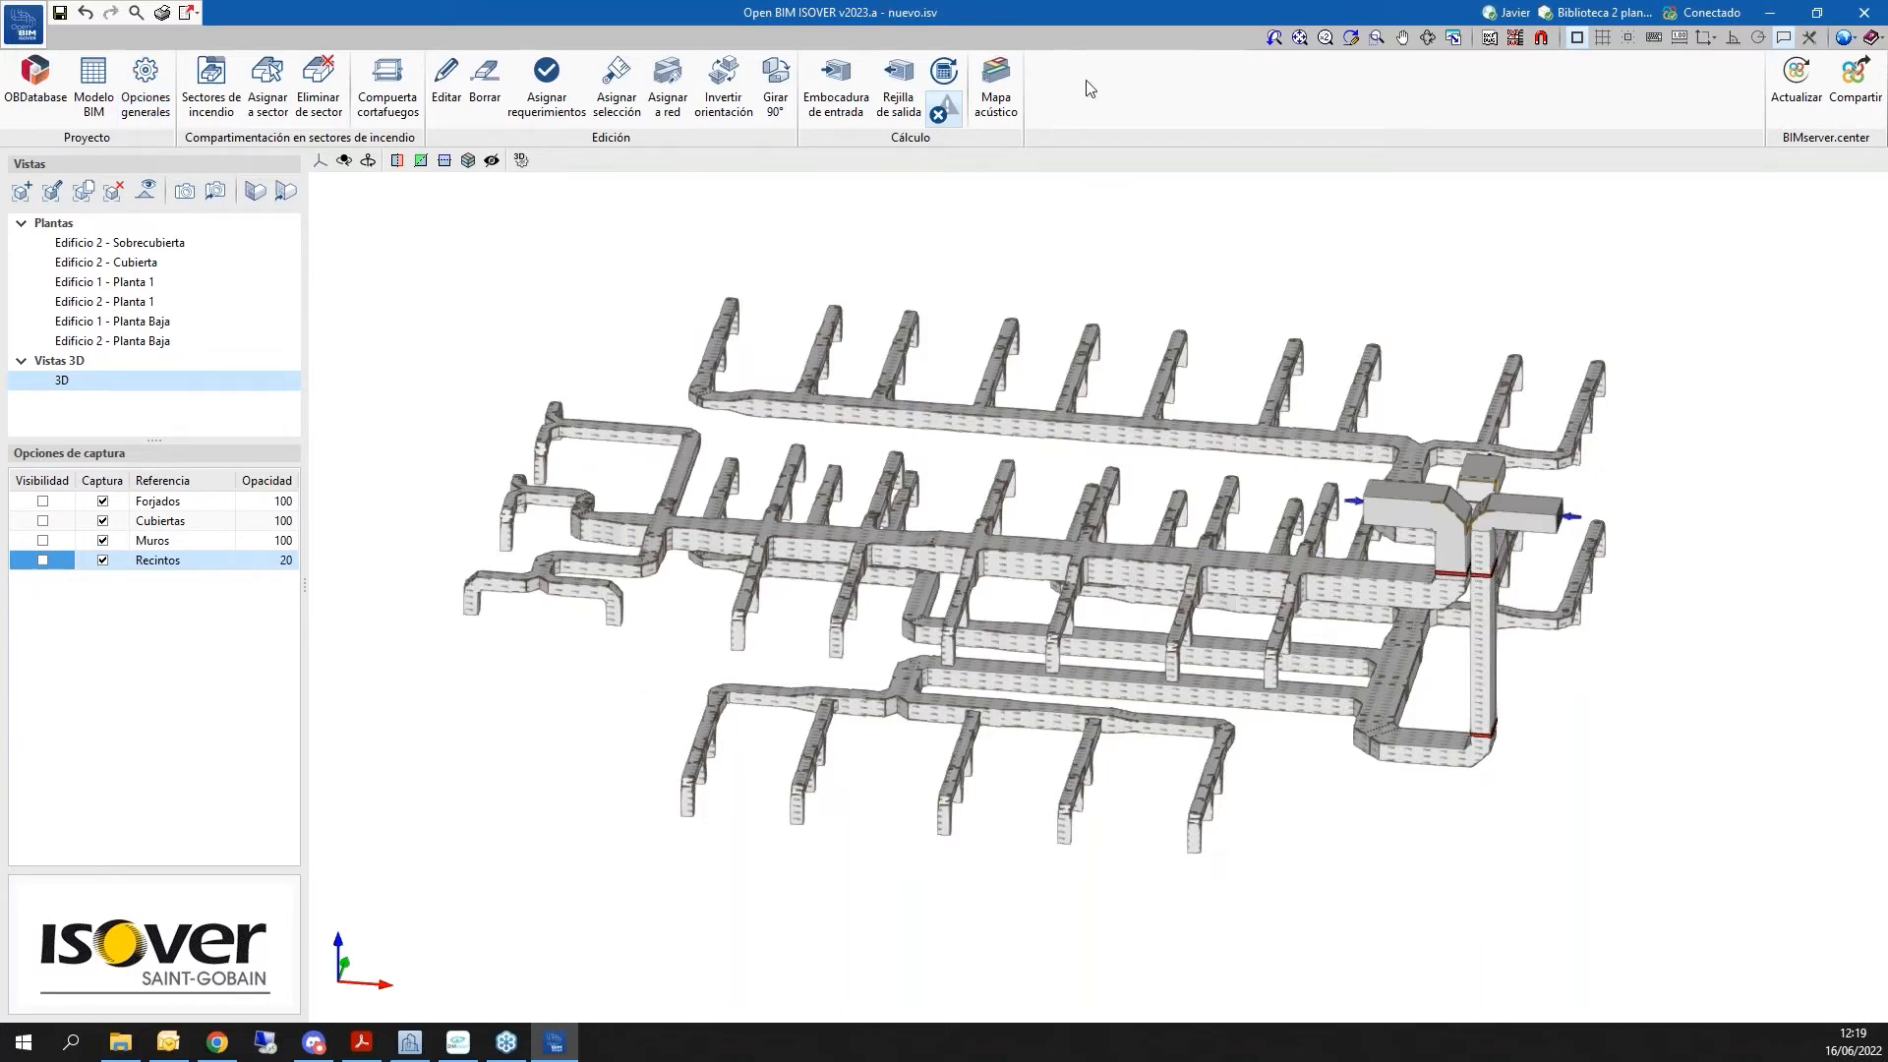
click(998, 95)
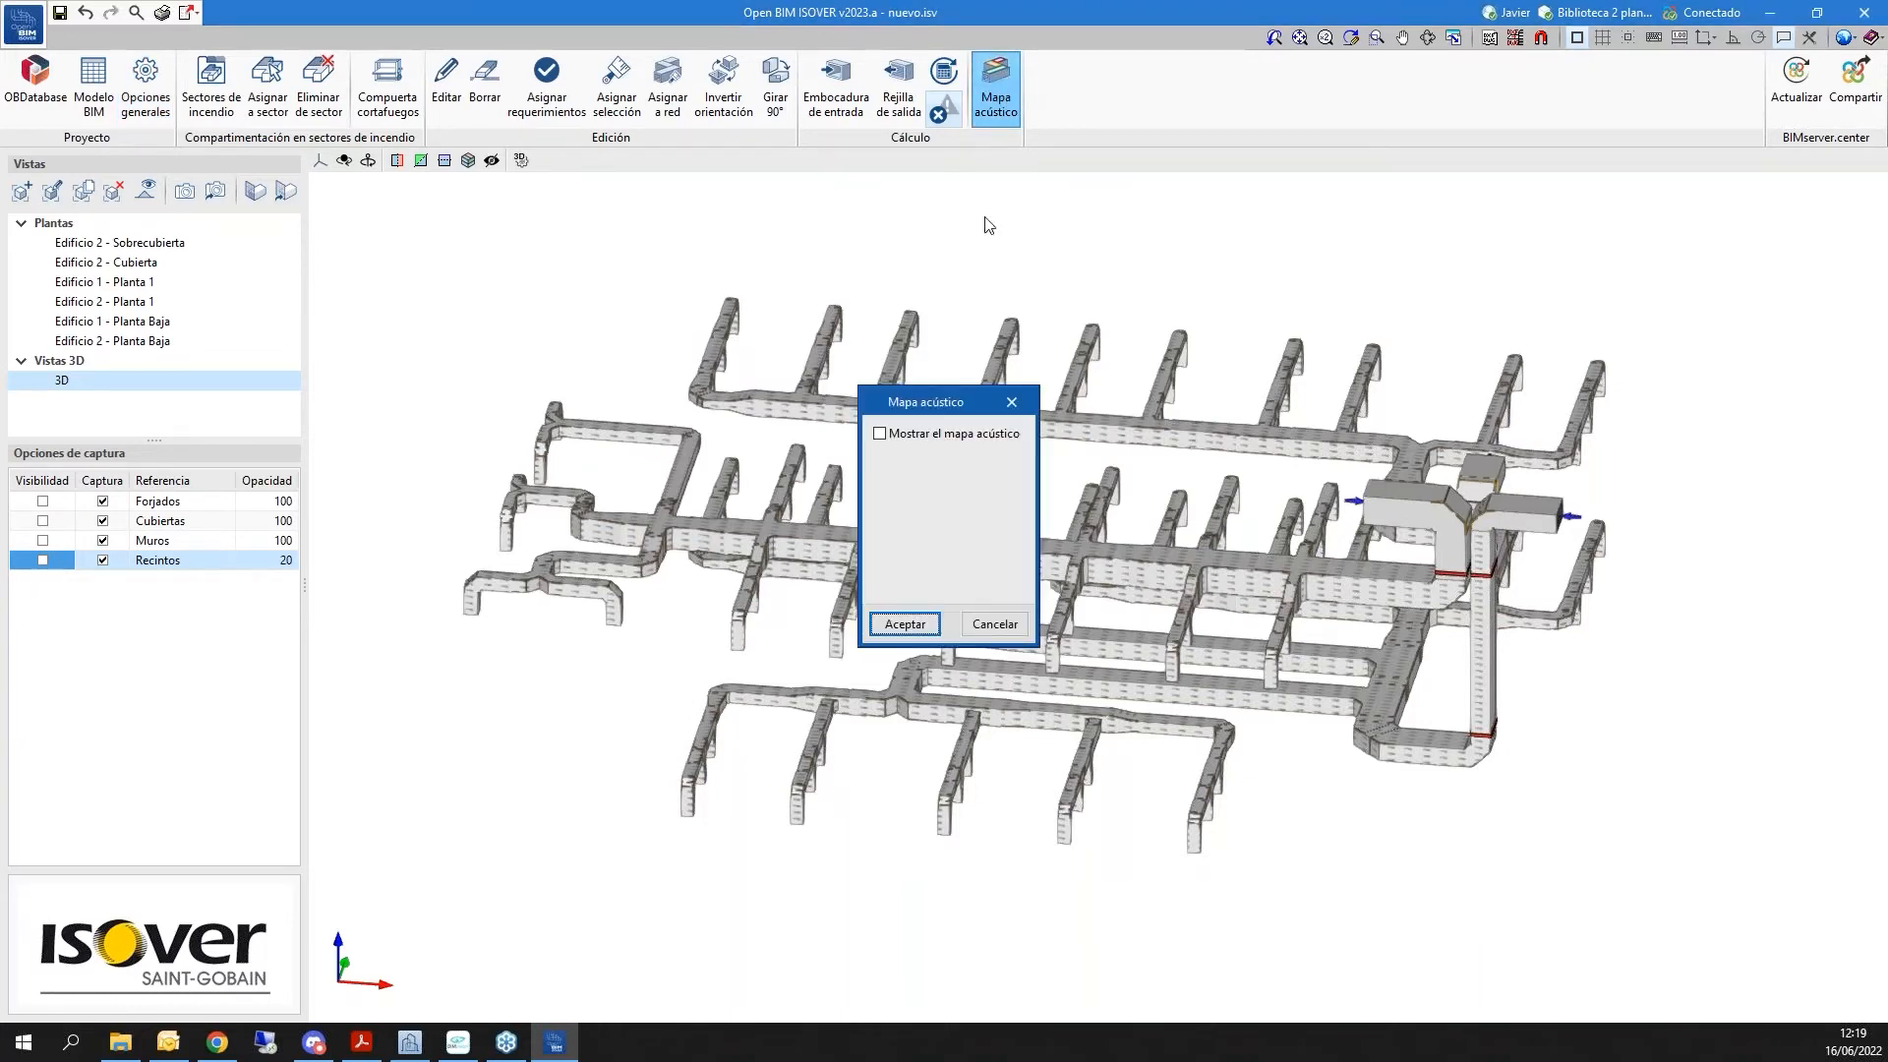
drag(900, 403, 893, 396)
click(905, 430)
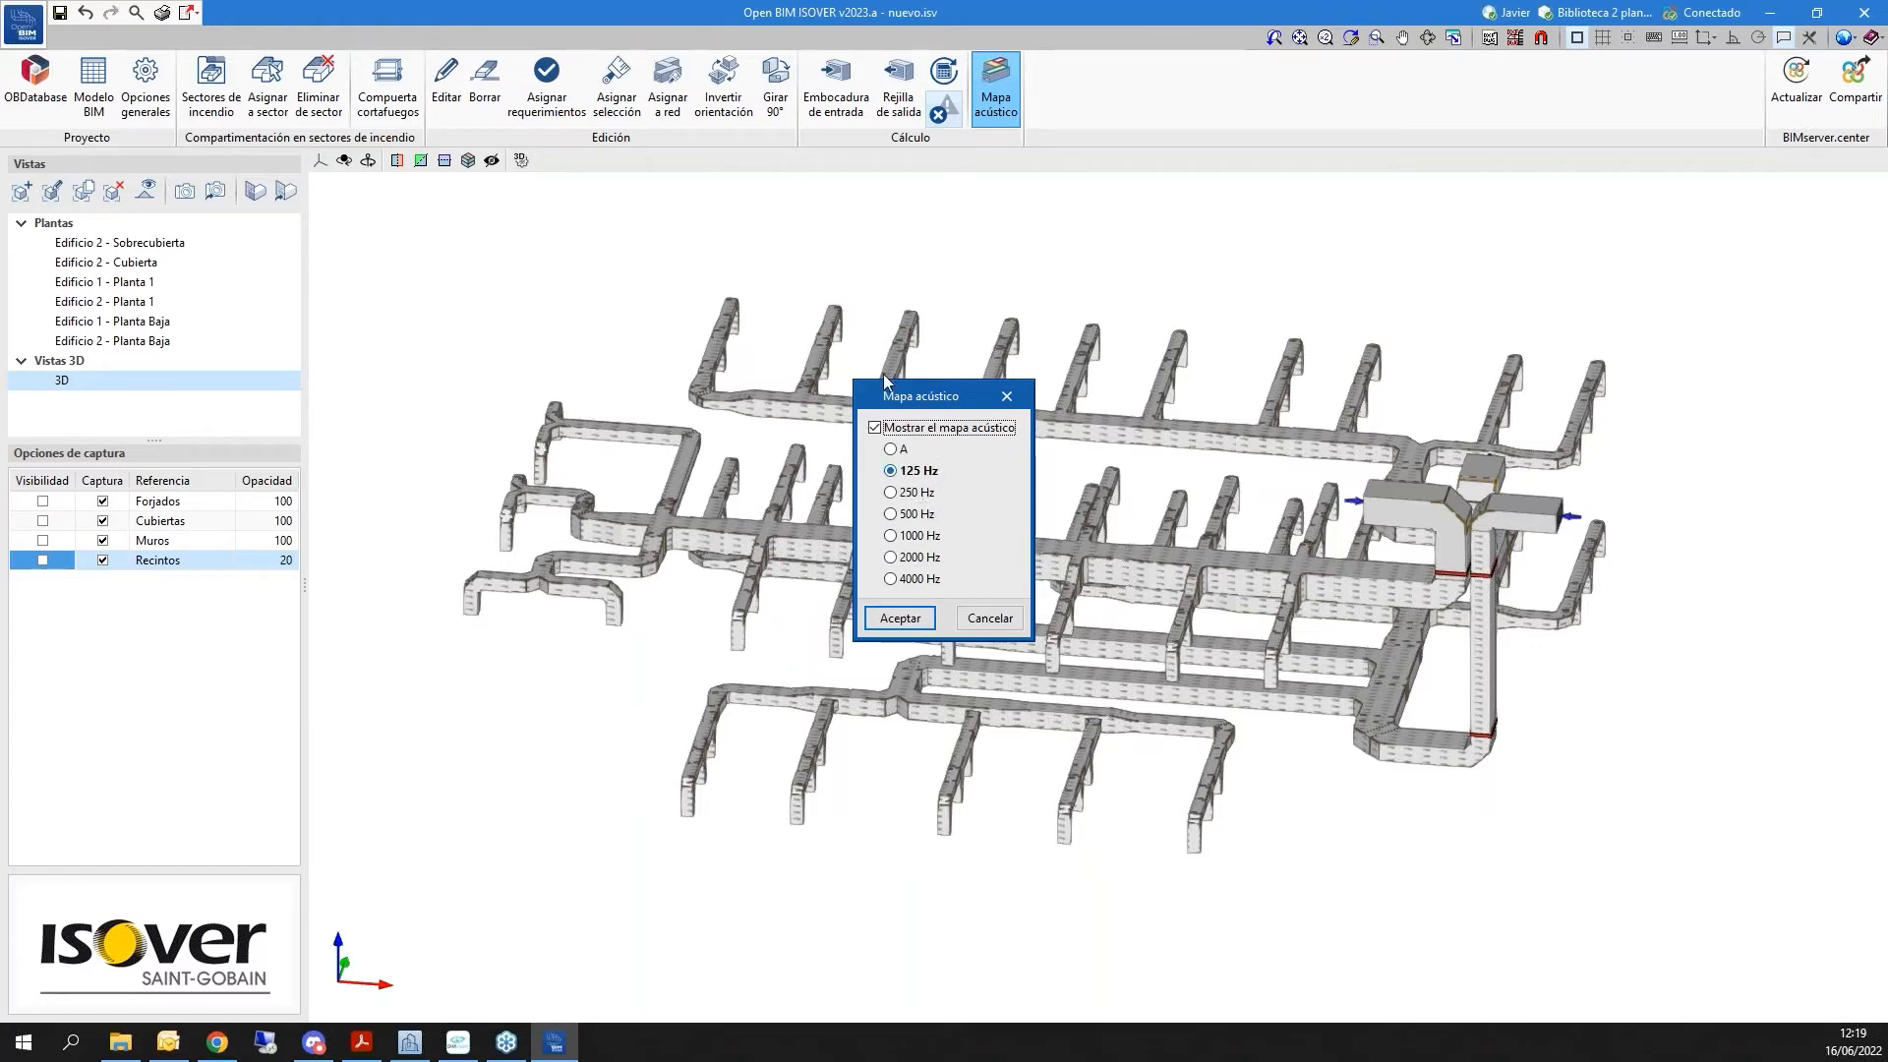
click(892, 449)
click(909, 619)
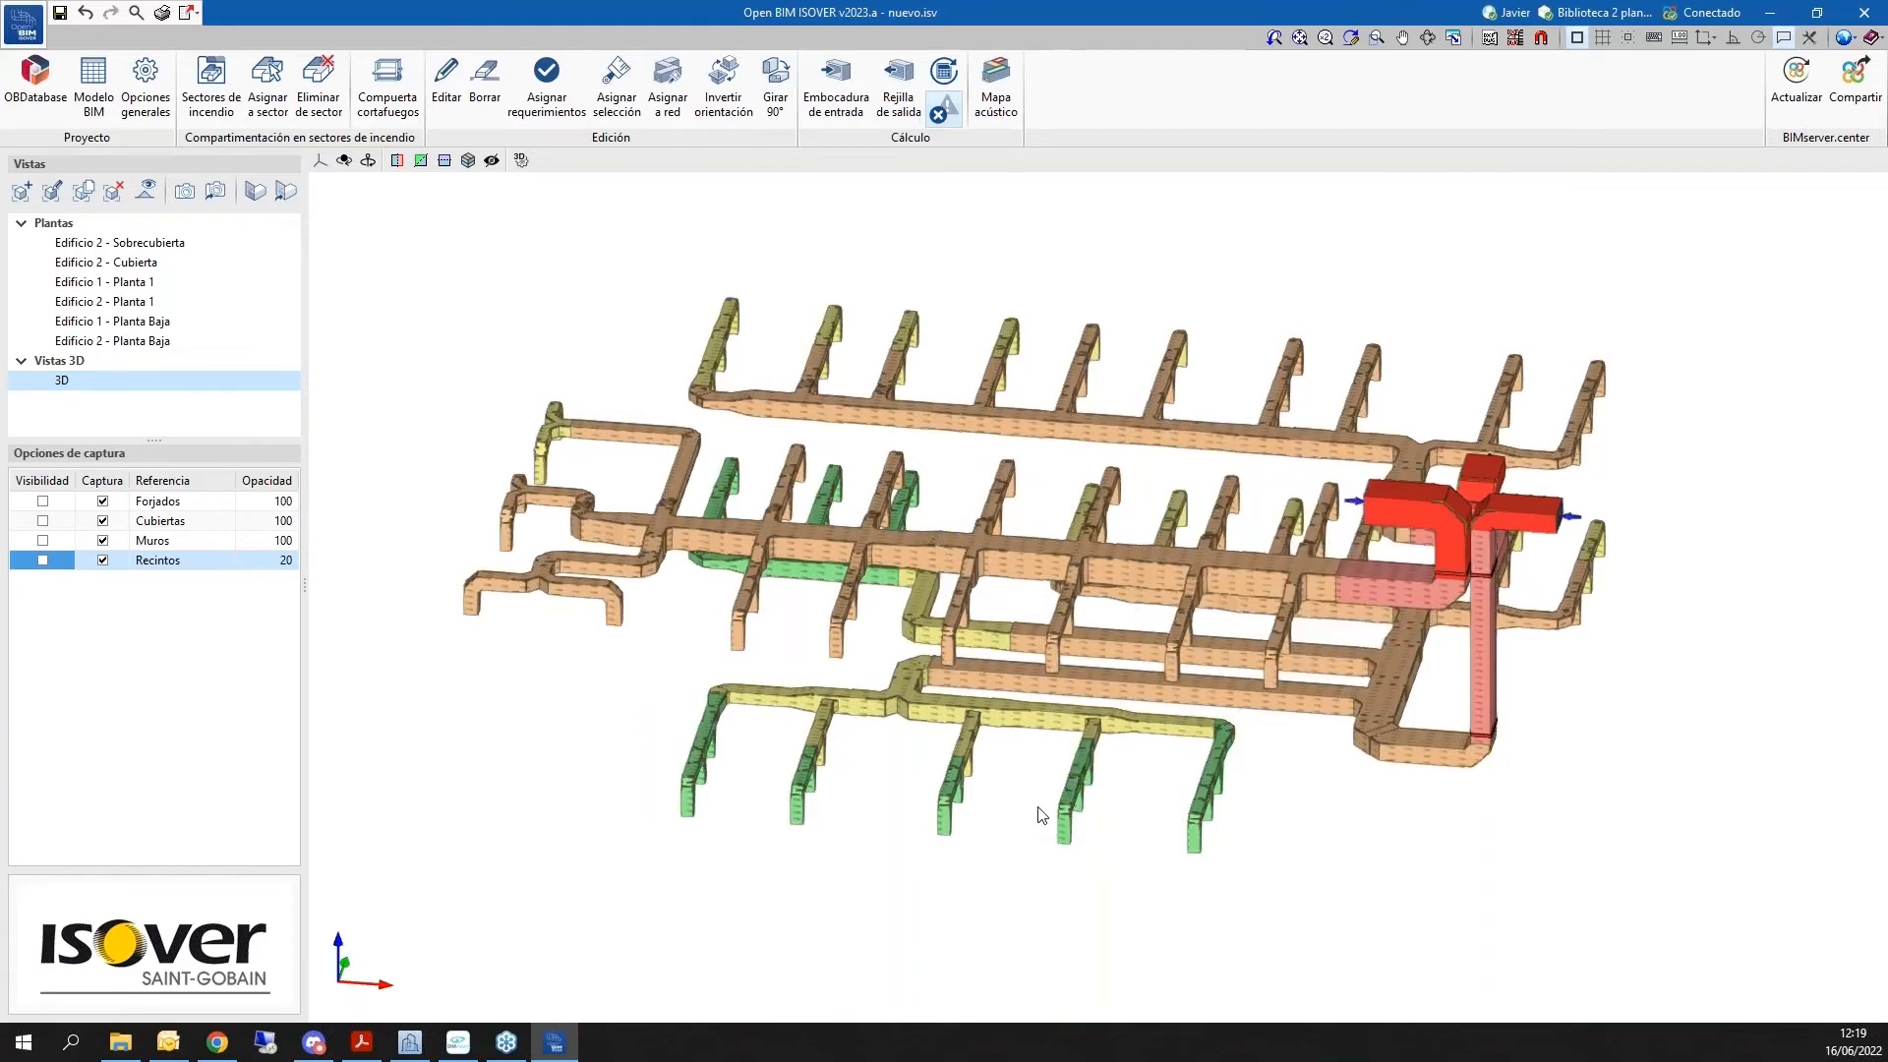
View the duct networks from the opposite side with the acoustic map set to 500 Hz
middle_drag(1033, 753, 1455, 751)
middle_drag(1007, 780, 1160, 792)
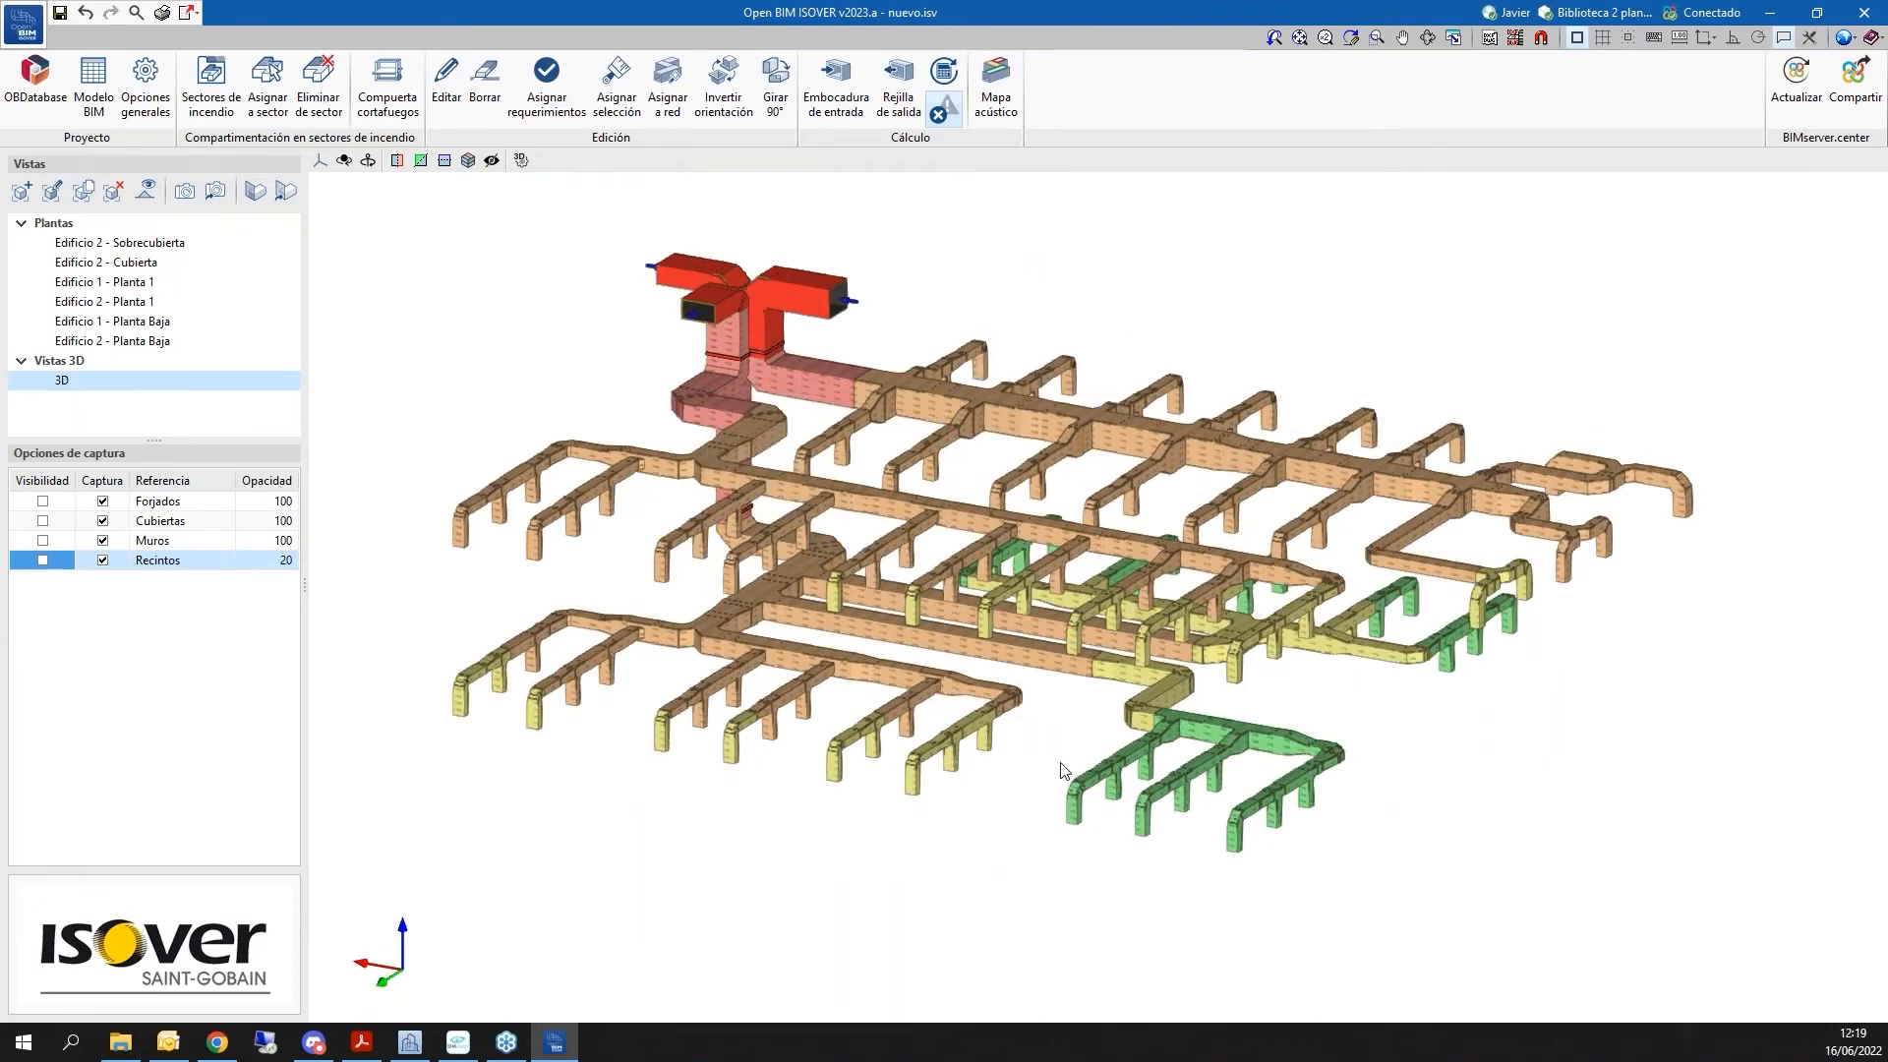
scroll(1065, 765, down, 1)
middle_drag(1158, 633, 1043, 649)
click(996, 88)
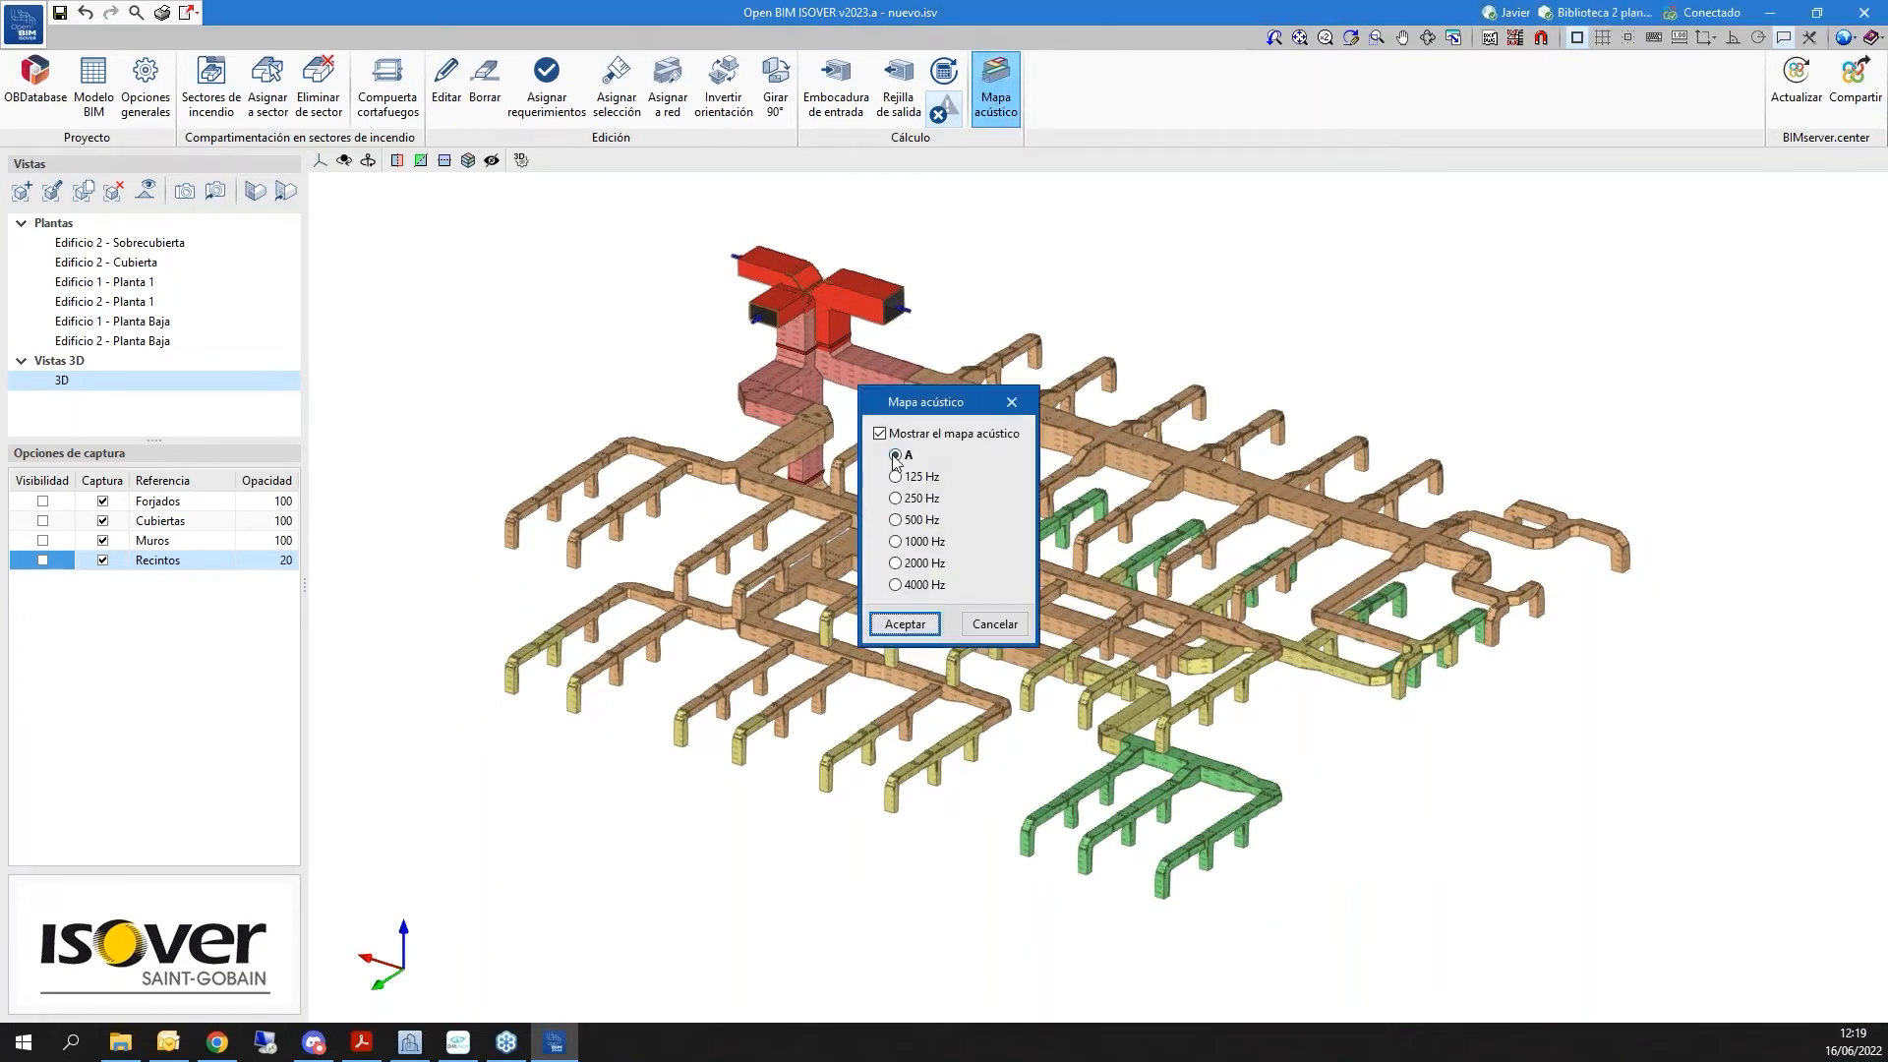
click(908, 543)
click(914, 623)
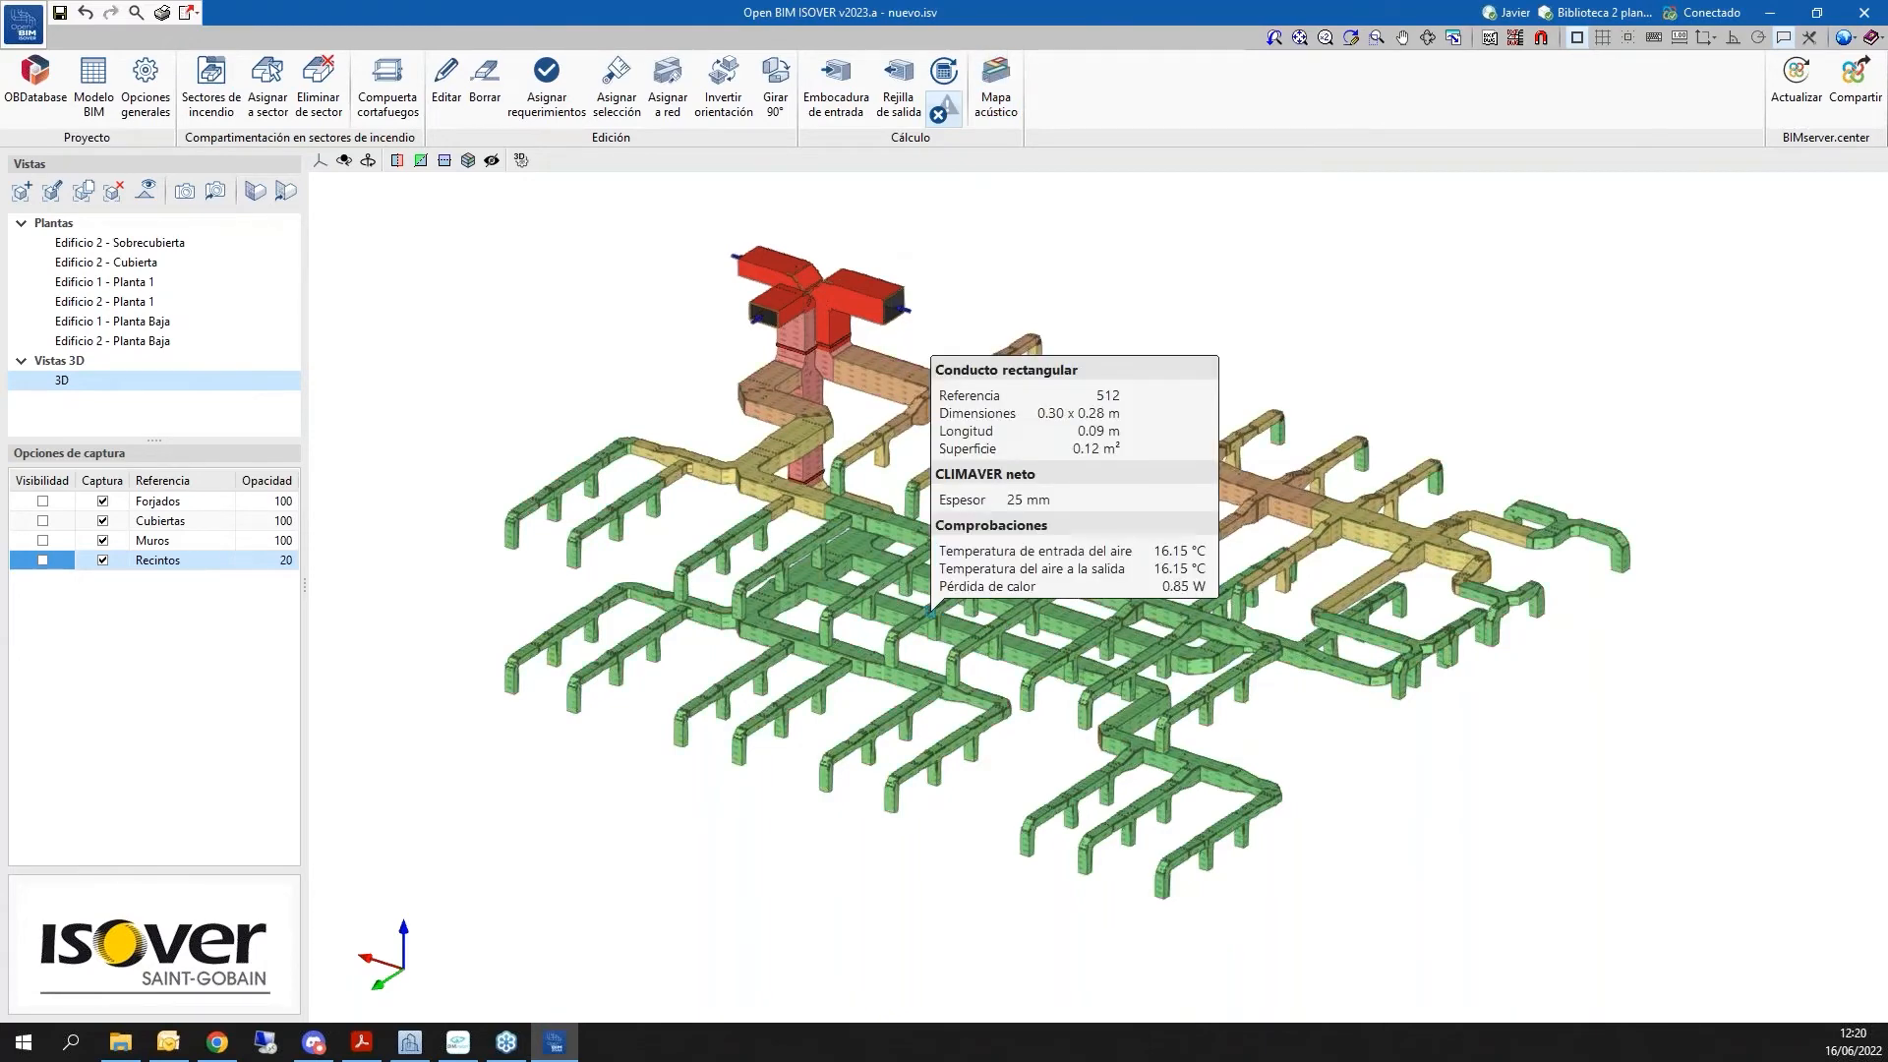
Set the acoustic map to display the 125 Hz band
click(998, 91)
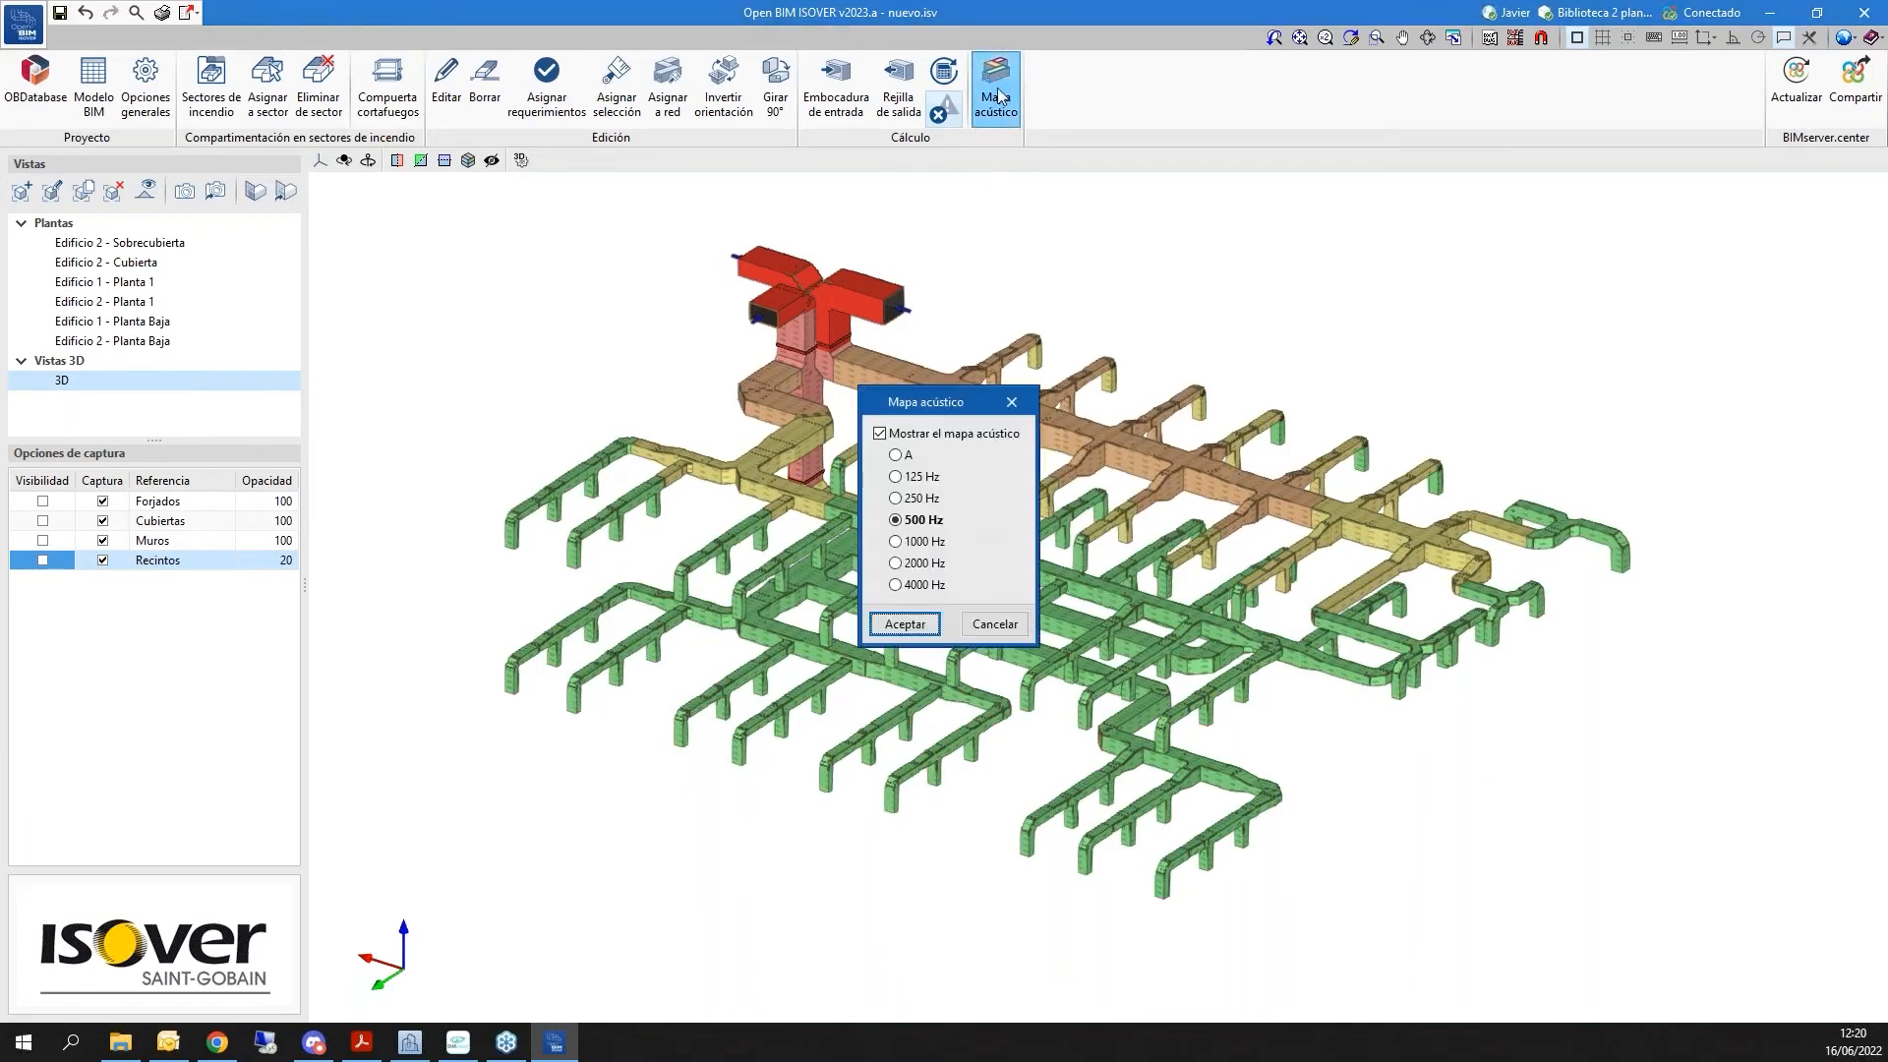
click(896, 476)
click(906, 624)
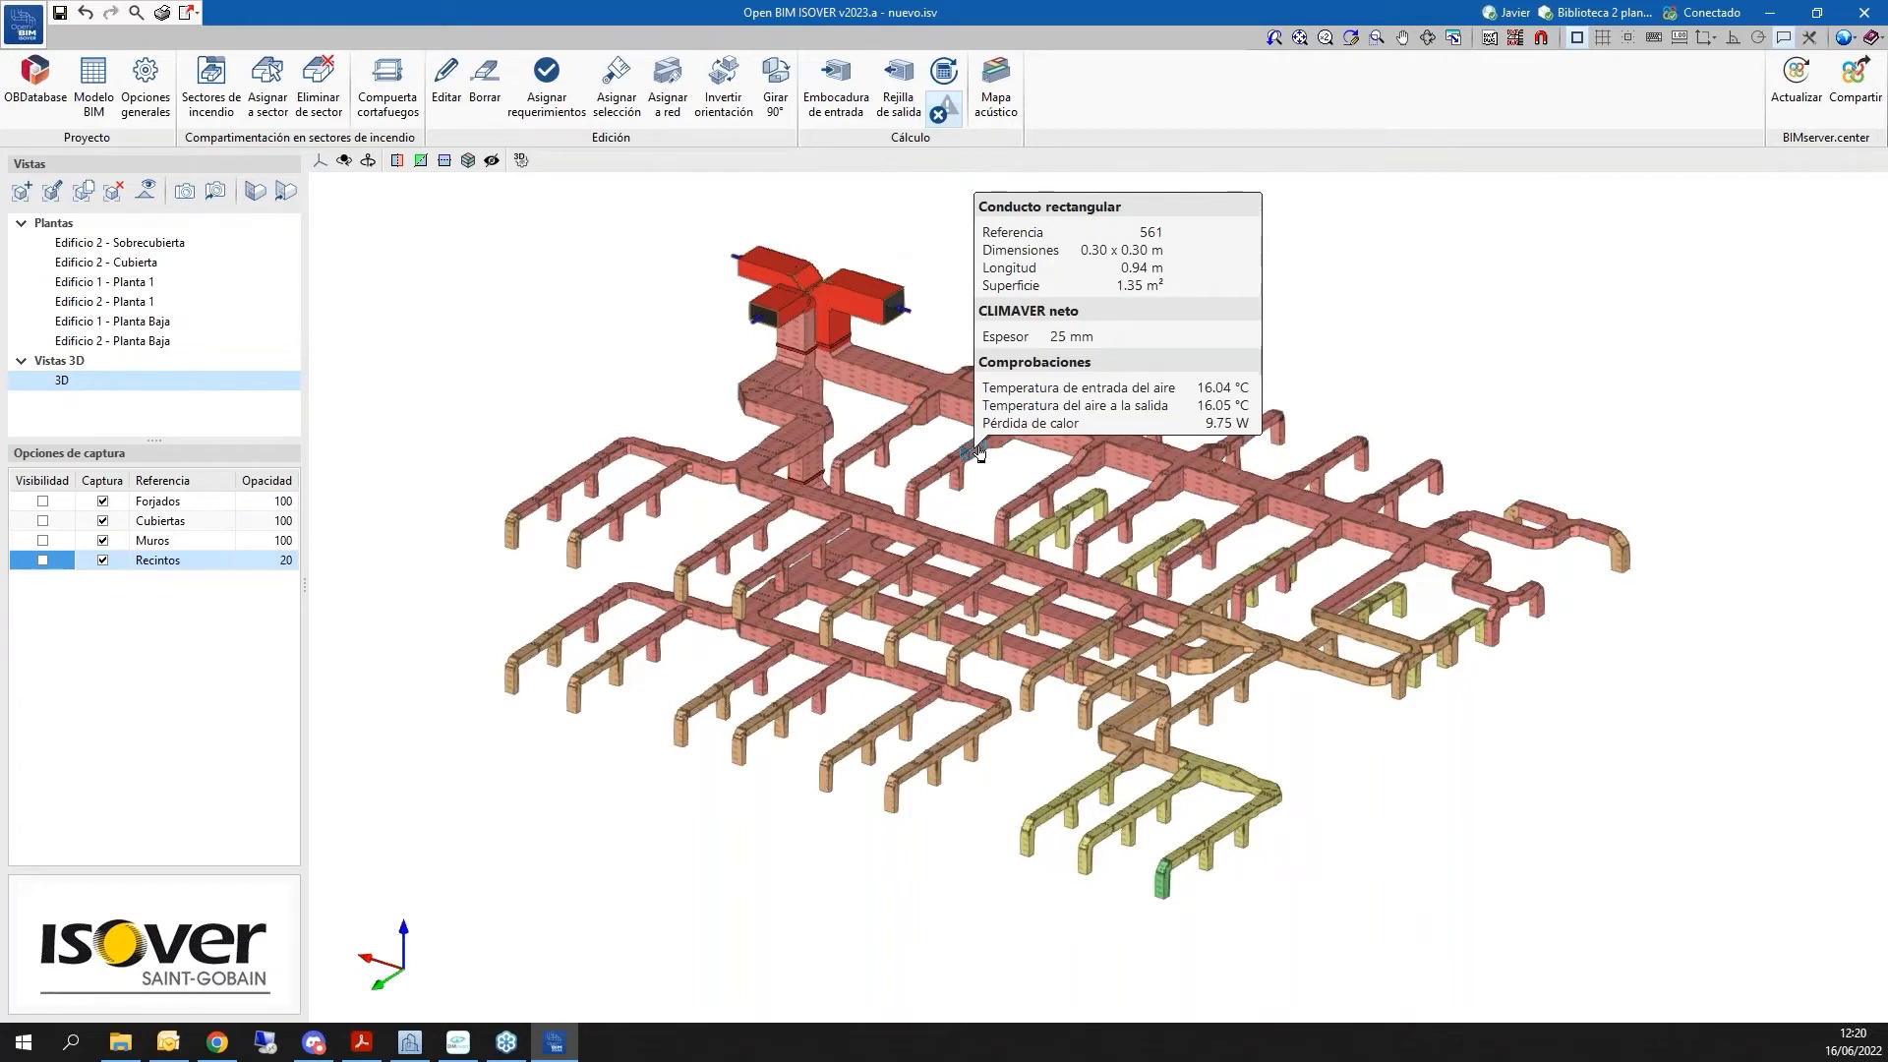
Assign CLIMAVER APTA with a thickness of 40 mm to the uppermost duct network
click(664, 116)
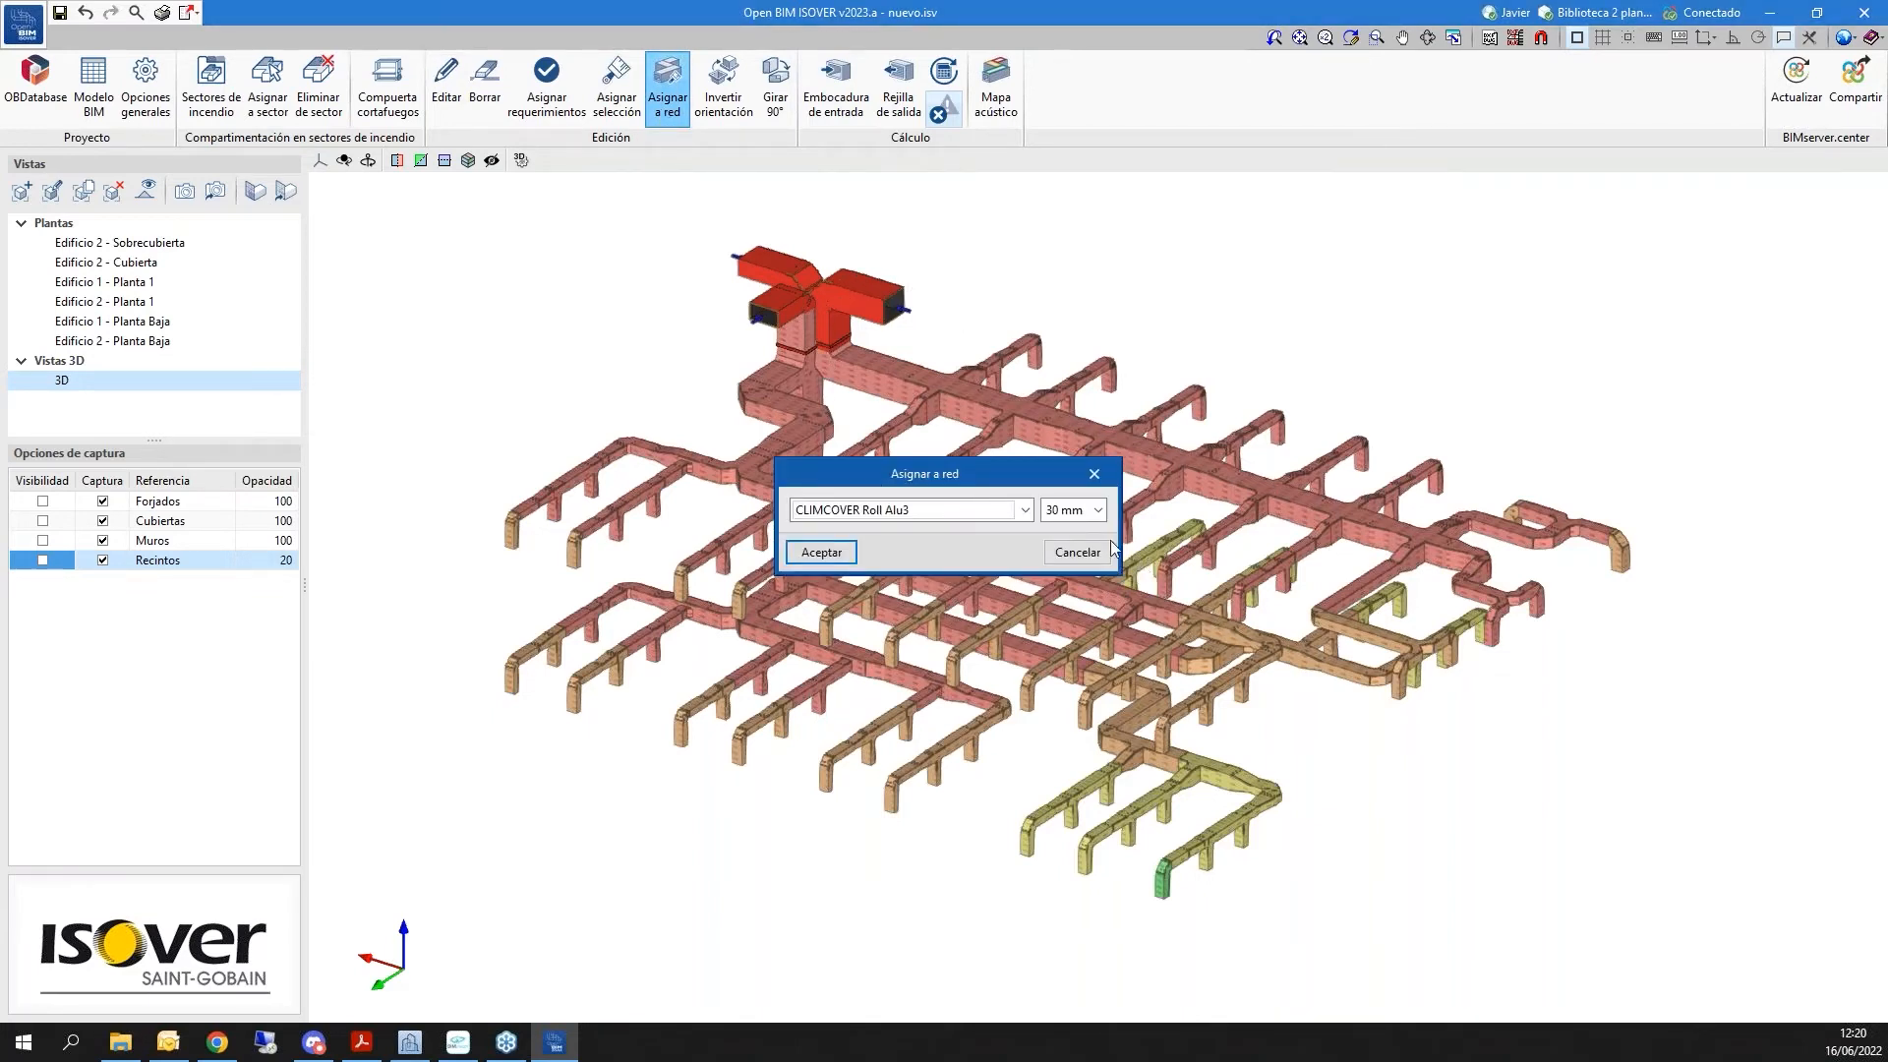
click(1012, 510)
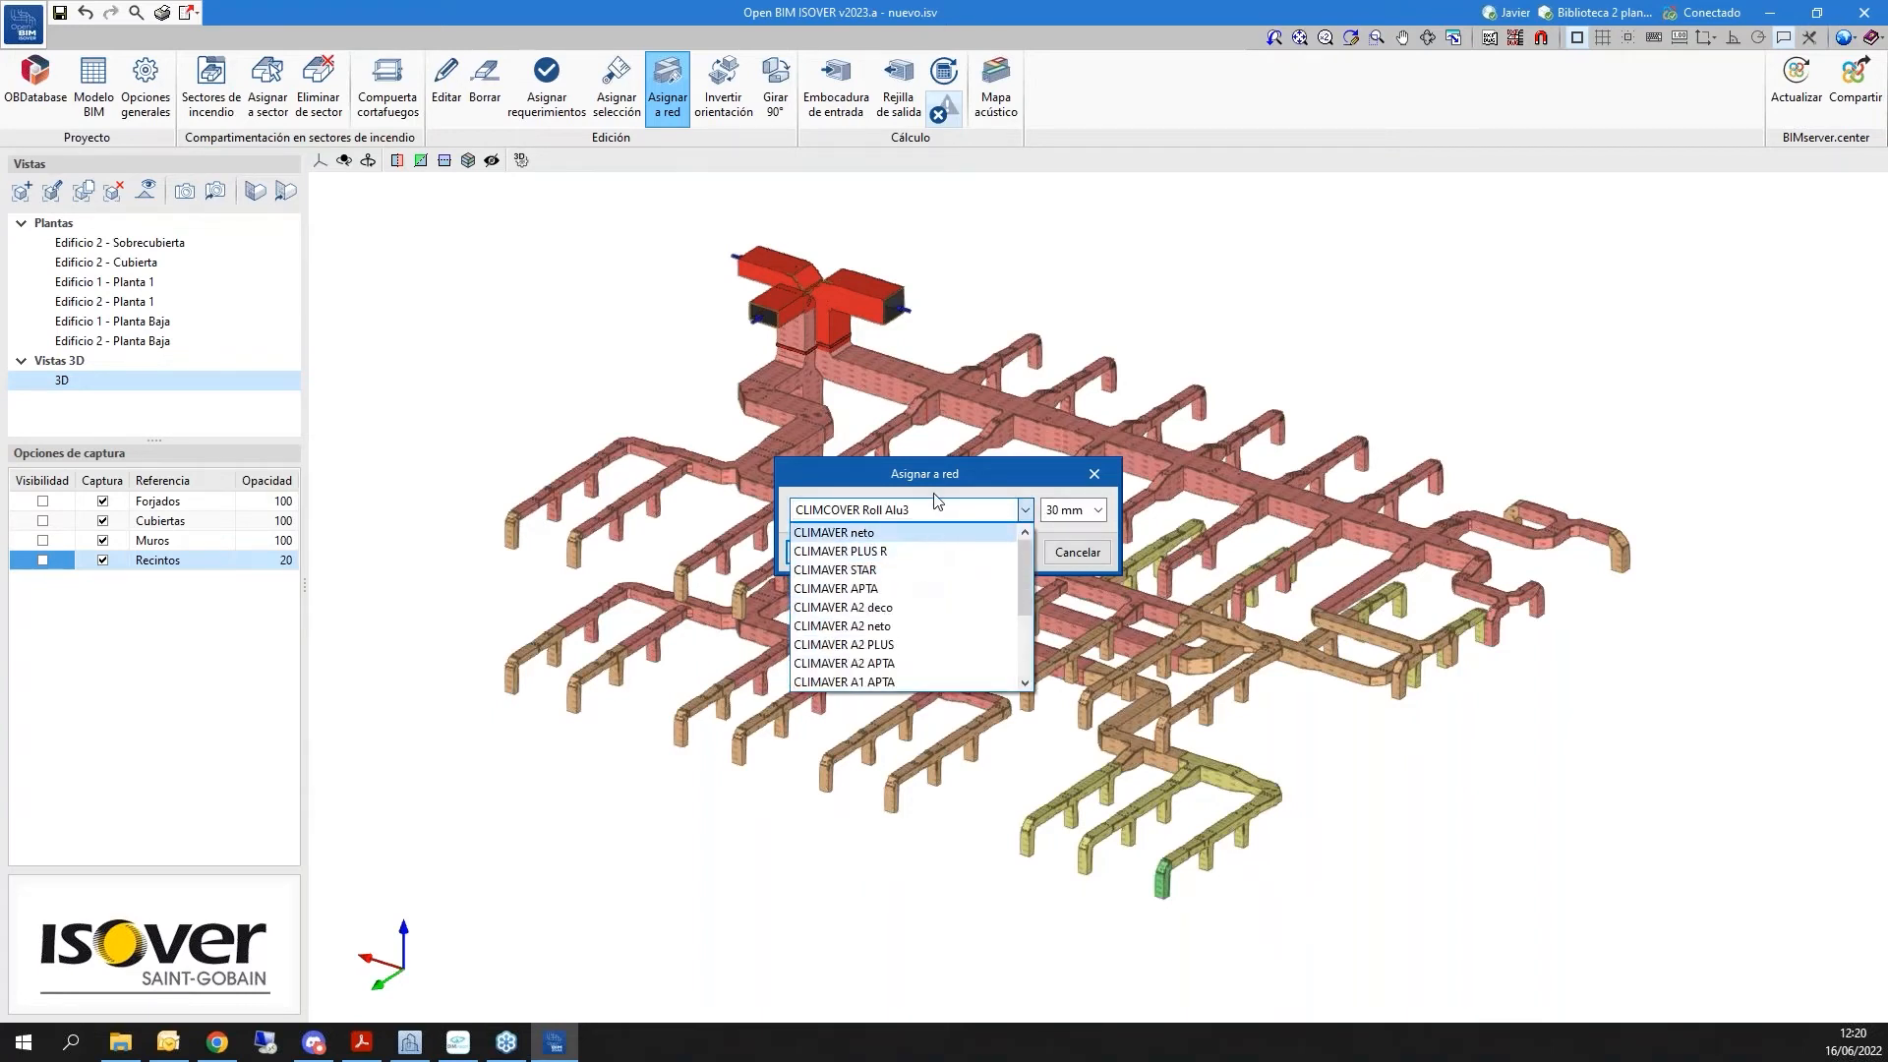
click(890, 576)
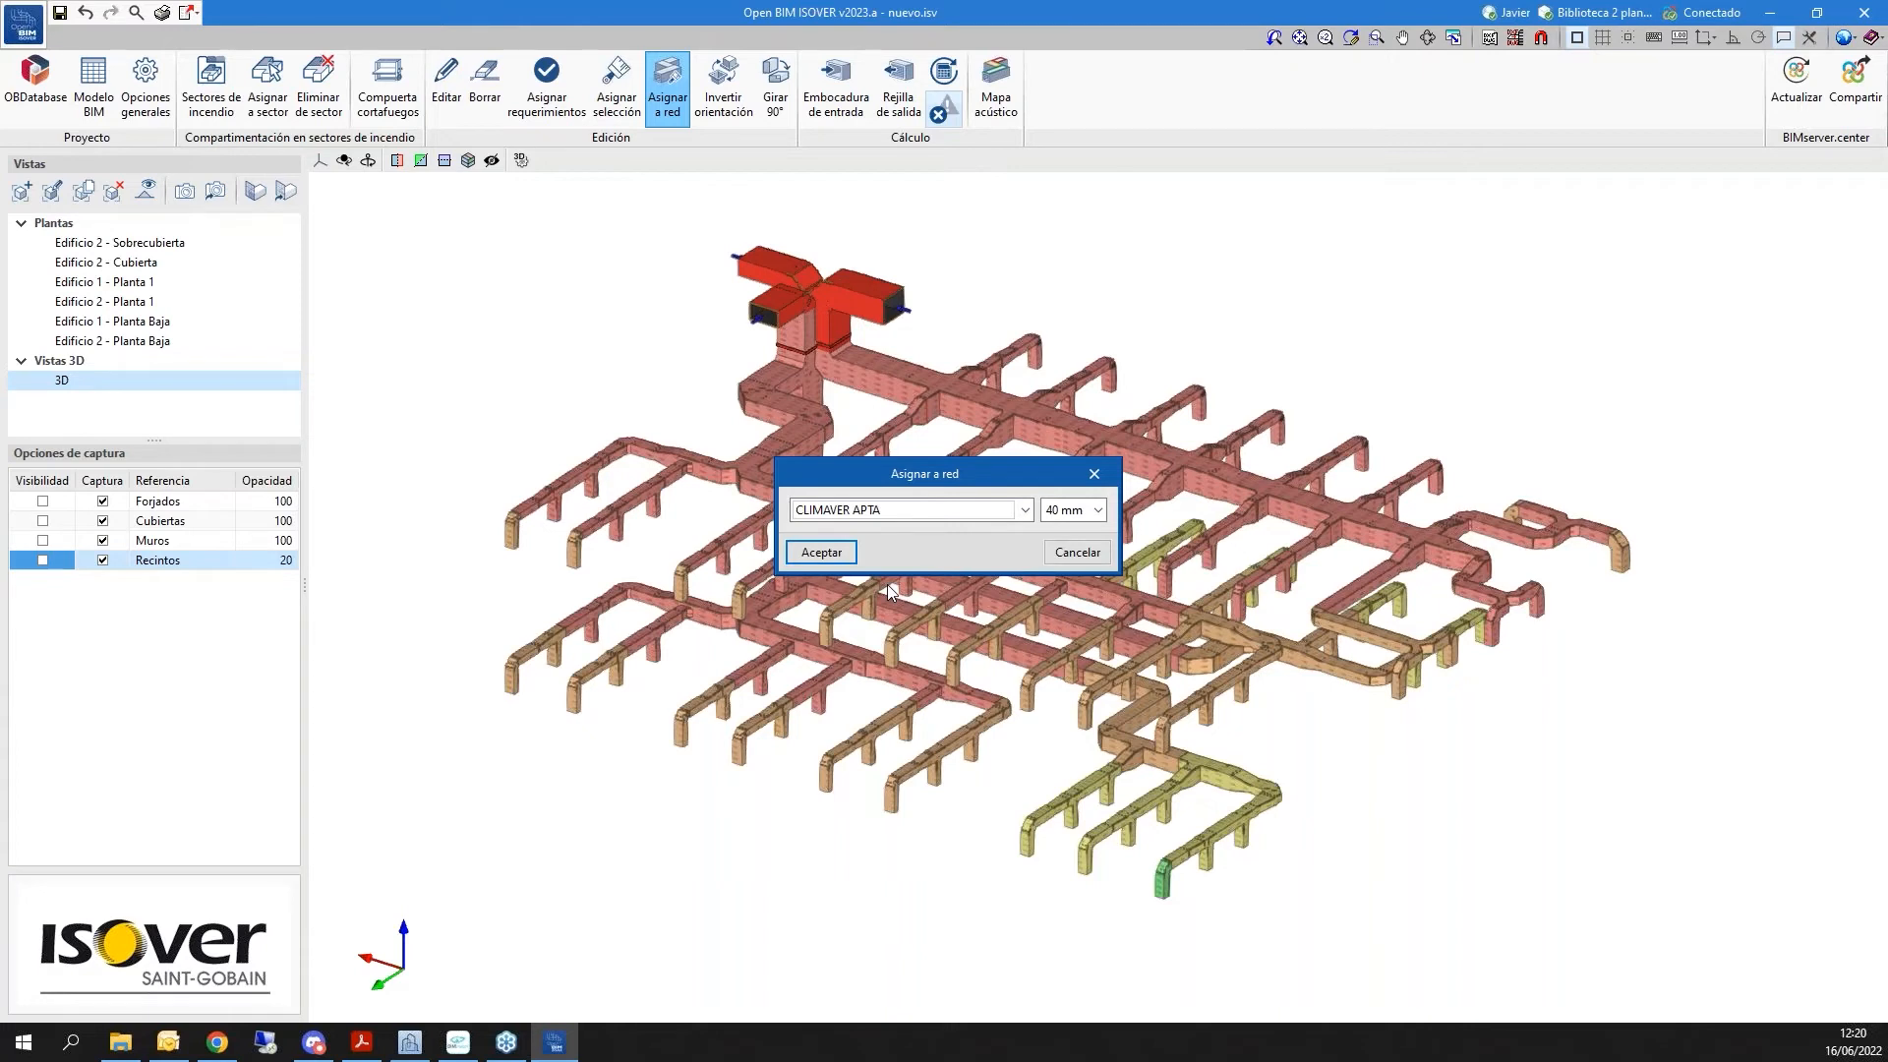
click(821, 552)
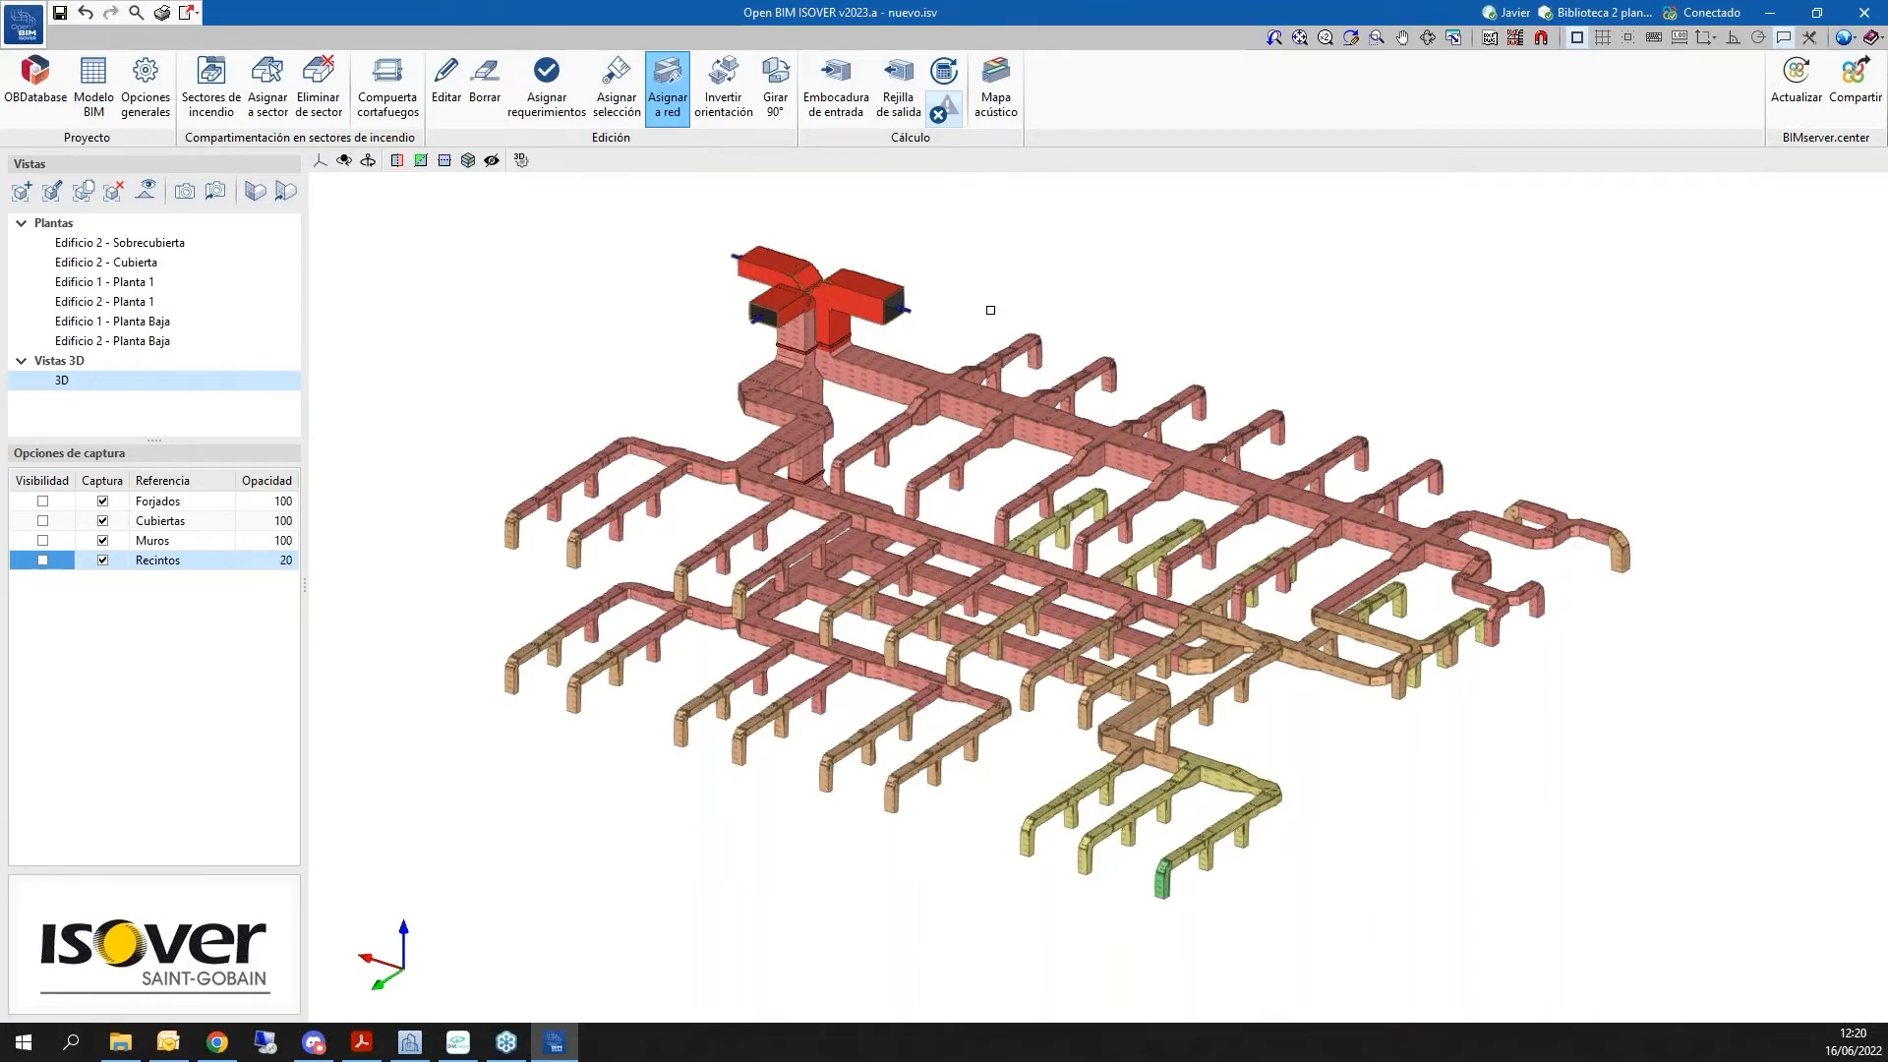
click(999, 351)
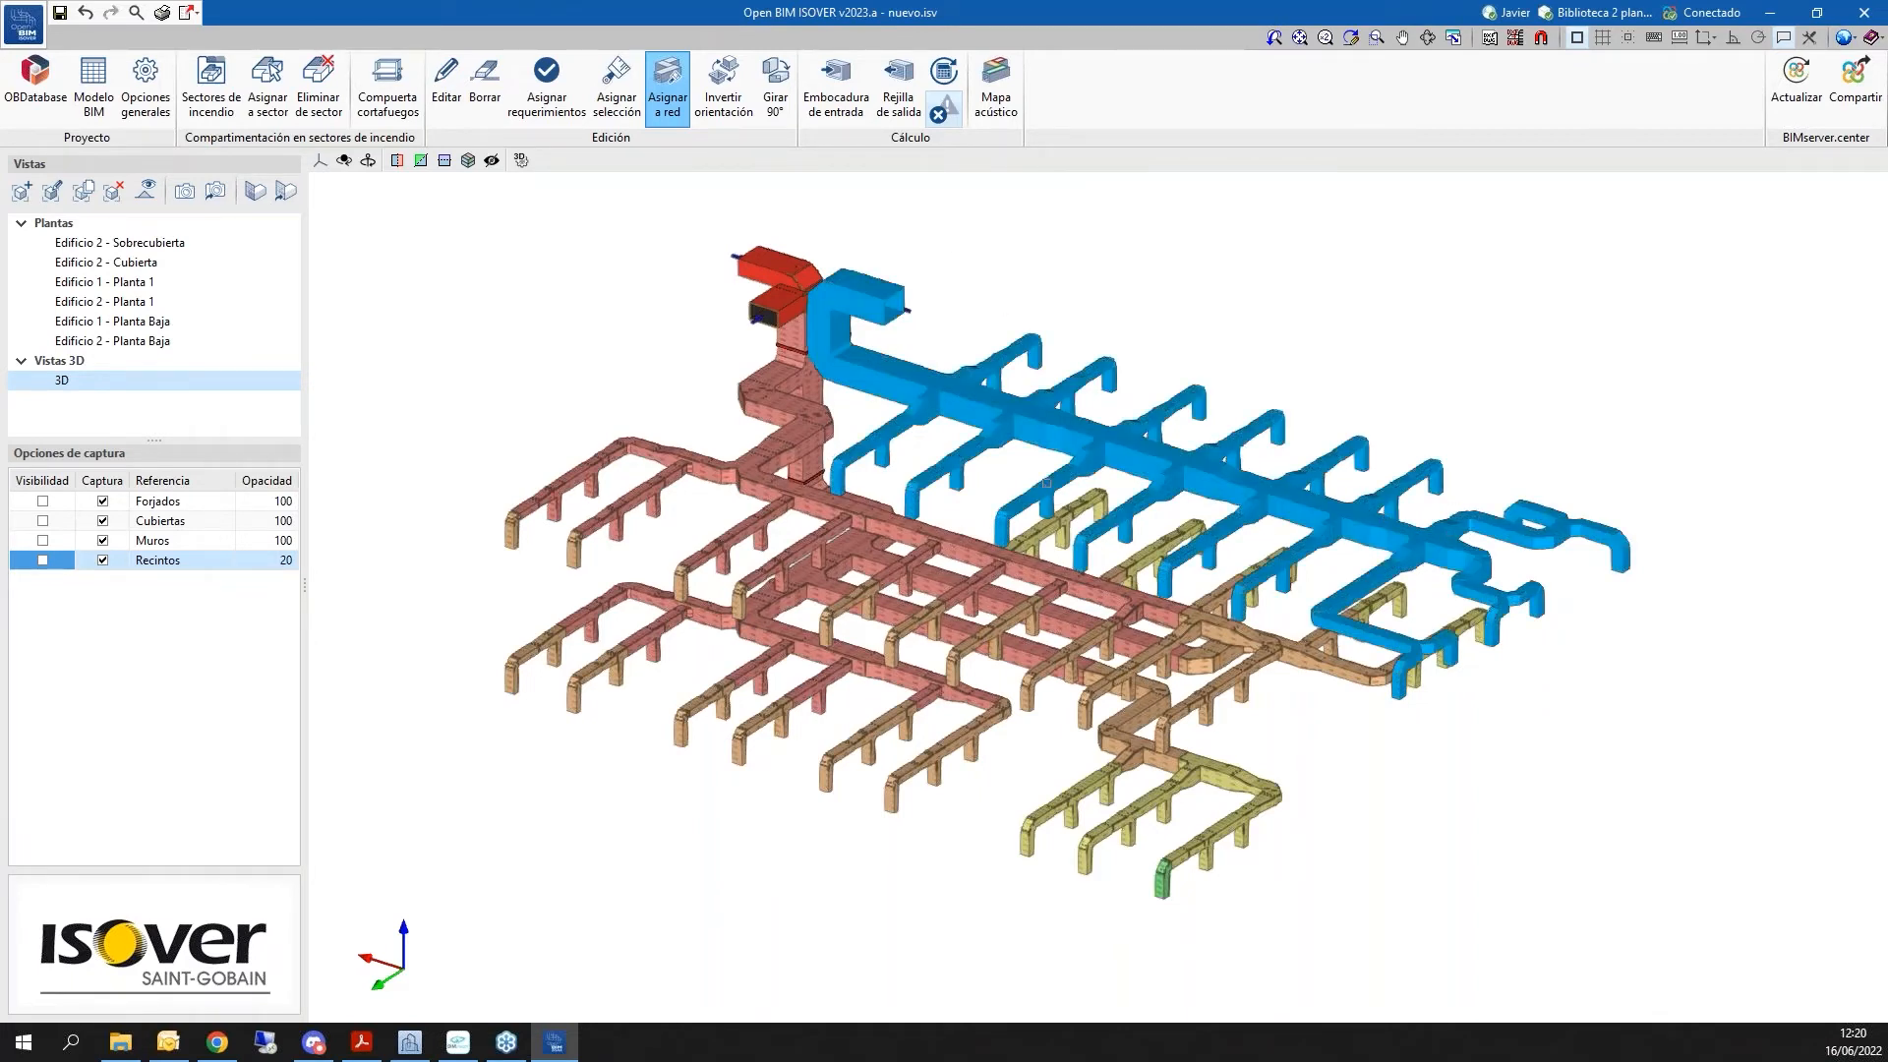
click(858, 279)
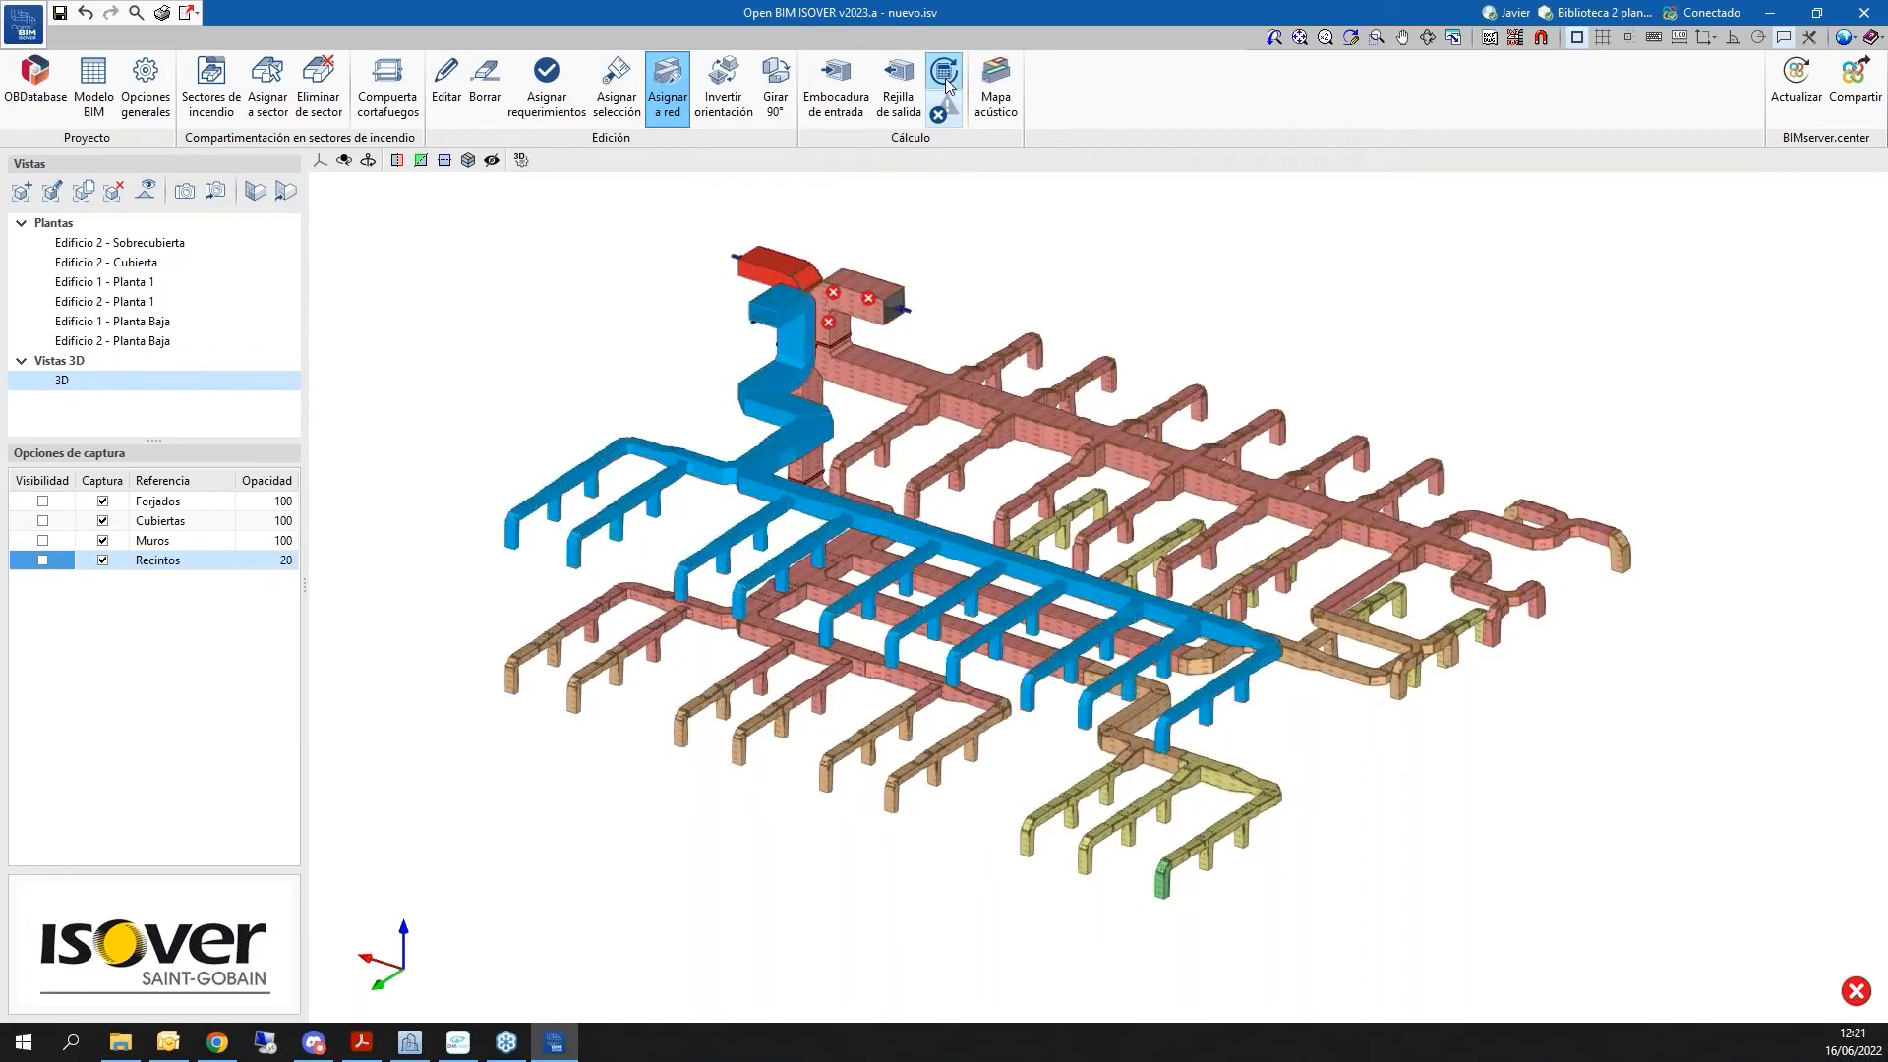
right_click(1131, 244)
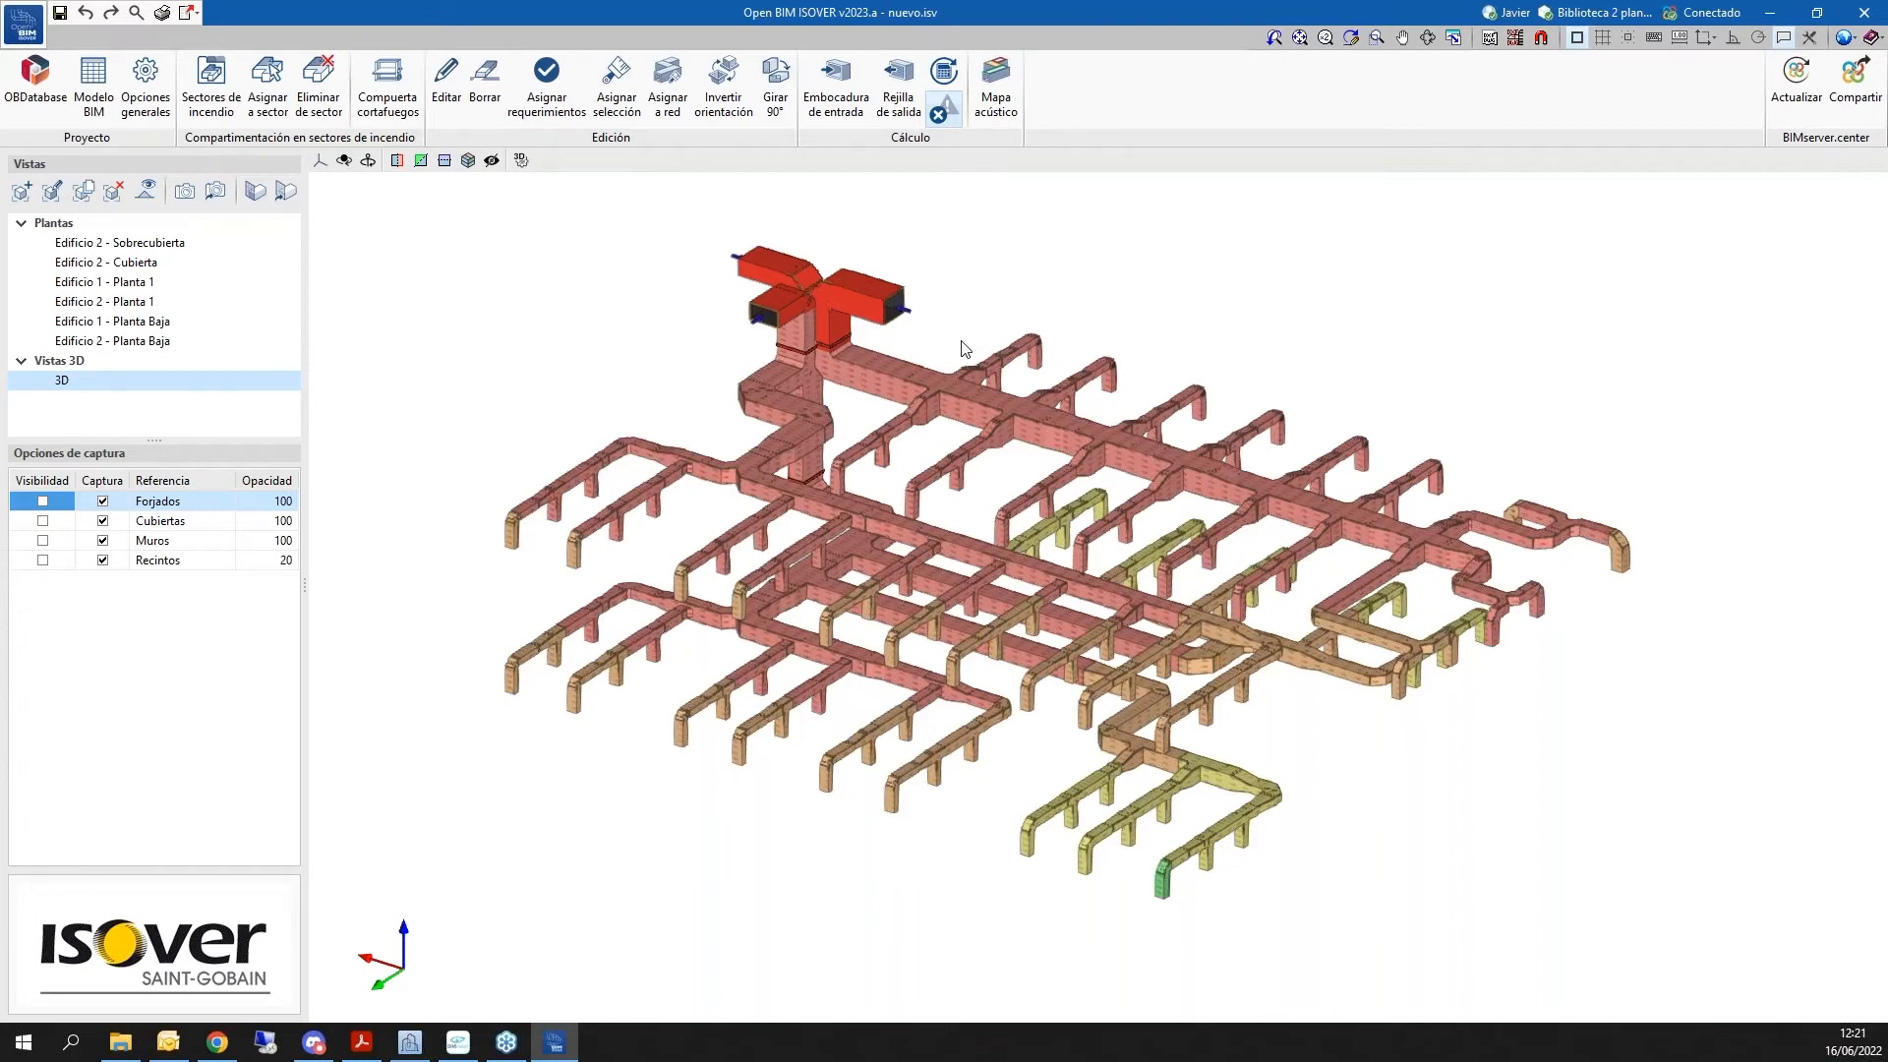
Start a new outlet grille with the reference "Rejilla 1"
click(836, 78)
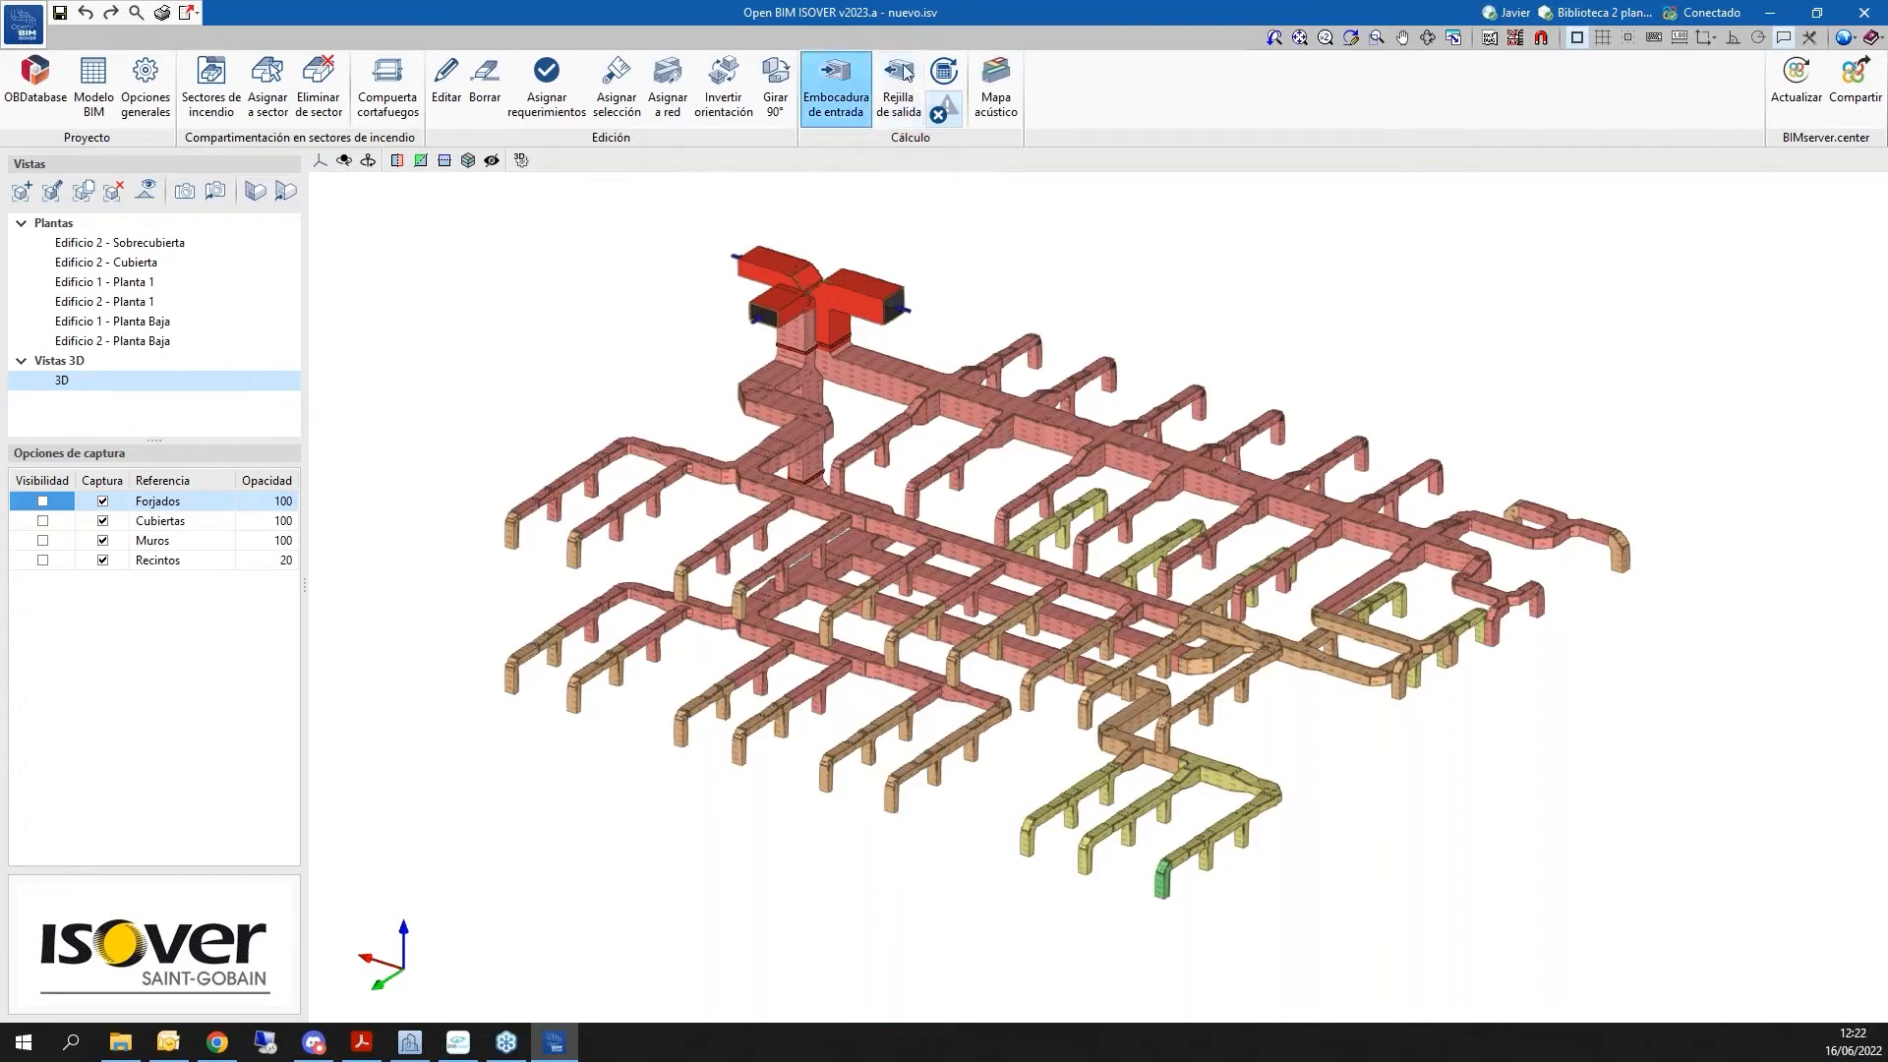
click(903, 94)
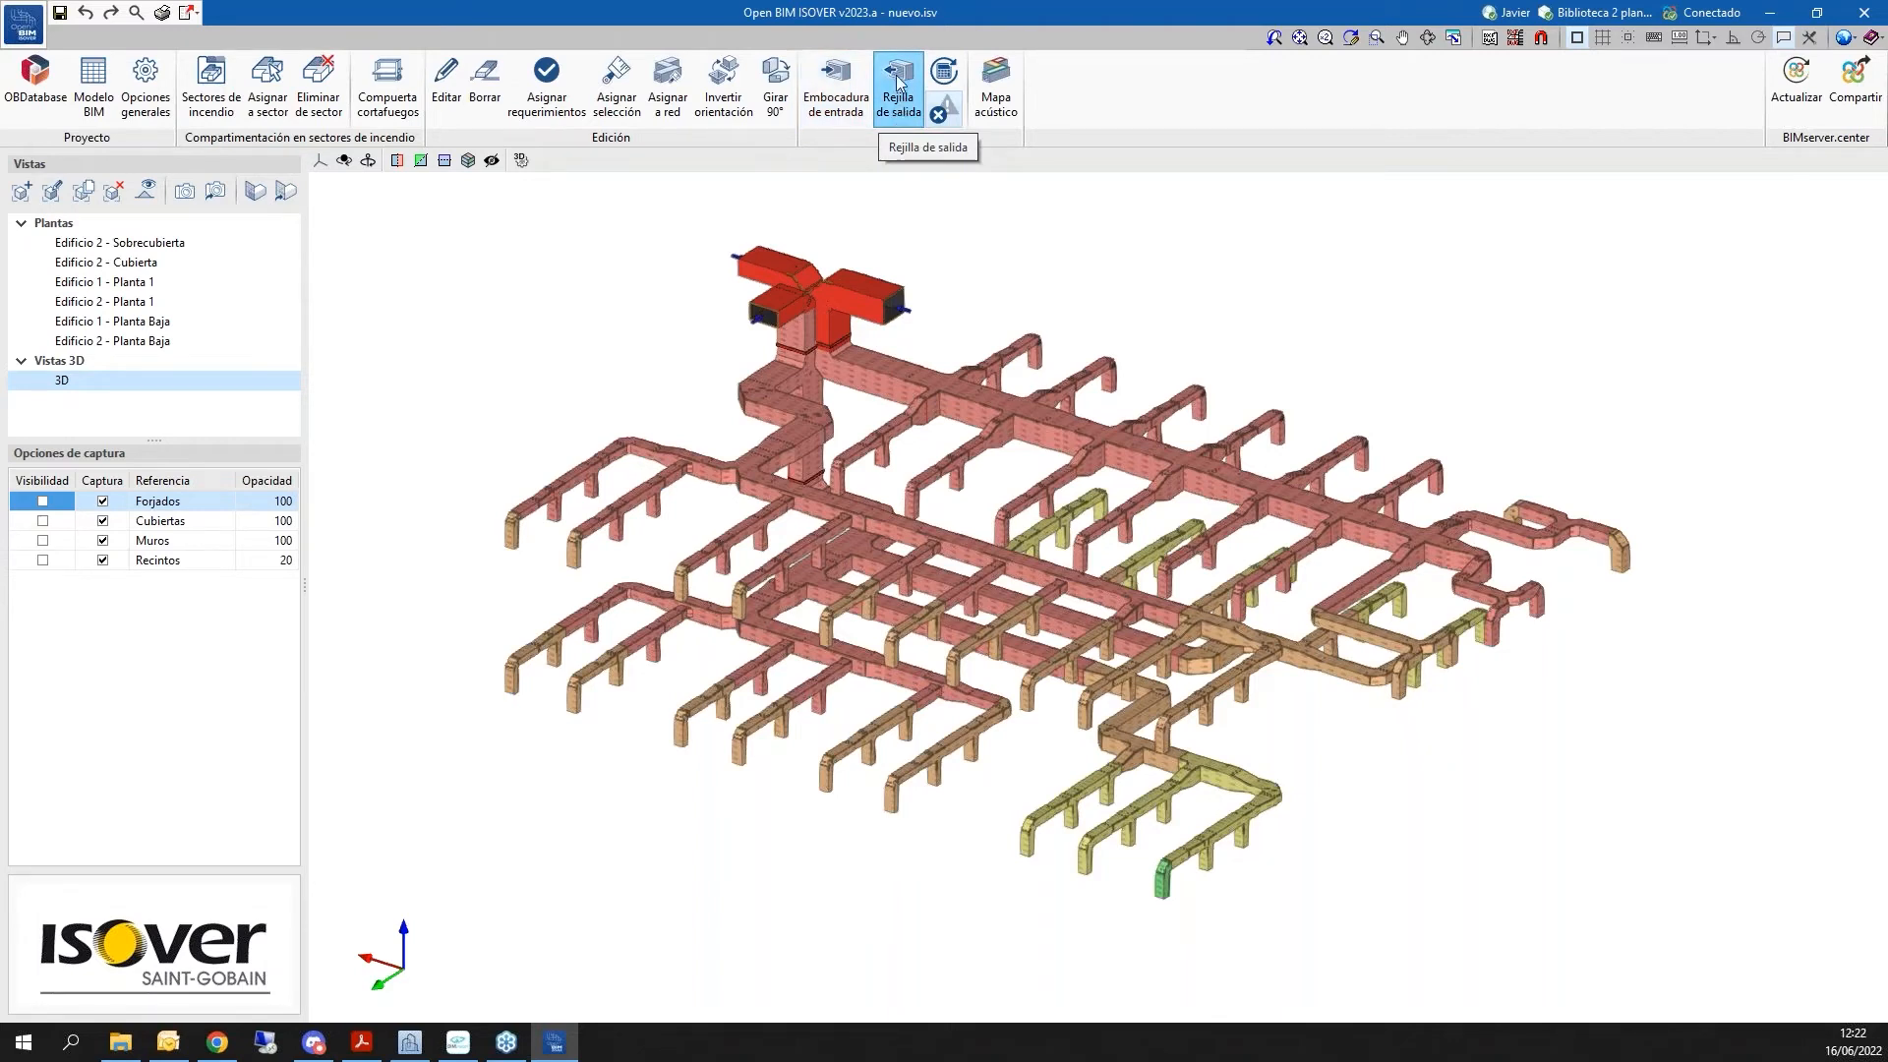
click(898, 101)
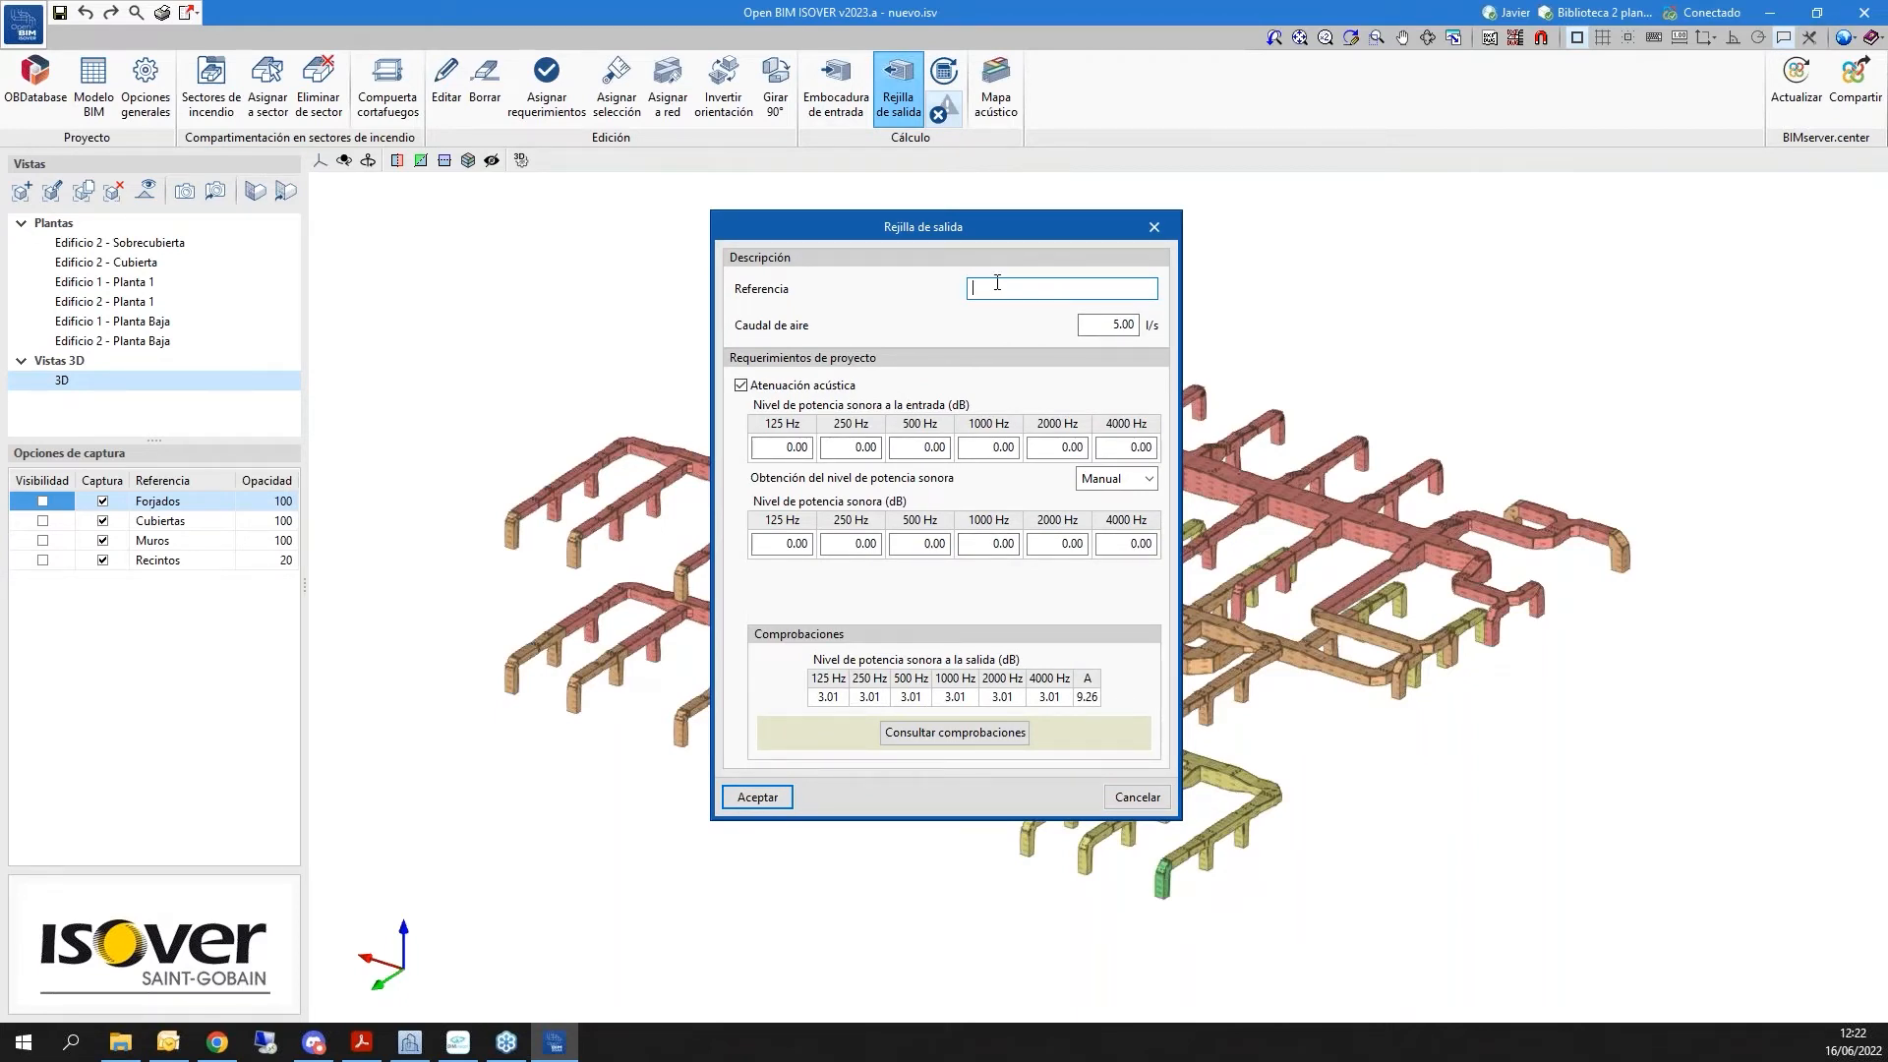
text(Rejilla 1)
Switch the grille's sound power level source to Calculado and back to Manual
click(1141, 479)
click(1113, 513)
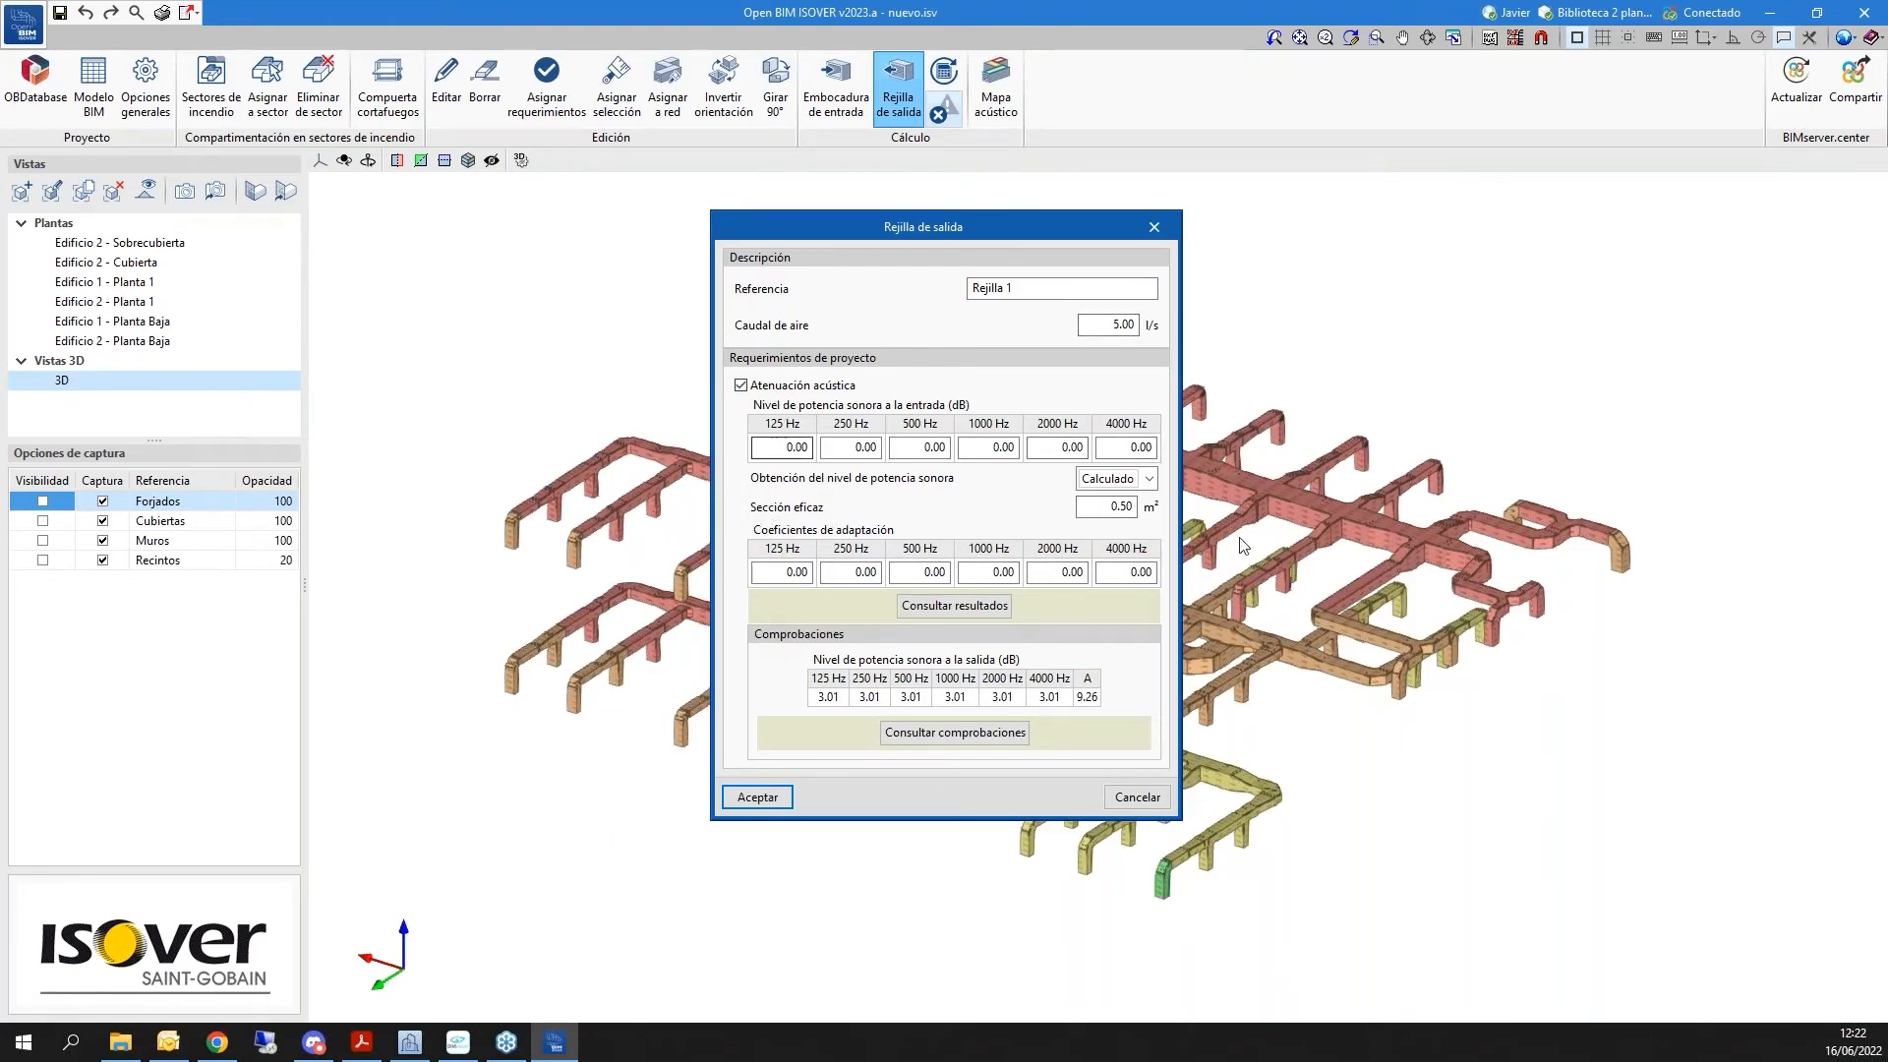
click(1116, 478)
click(1111, 505)
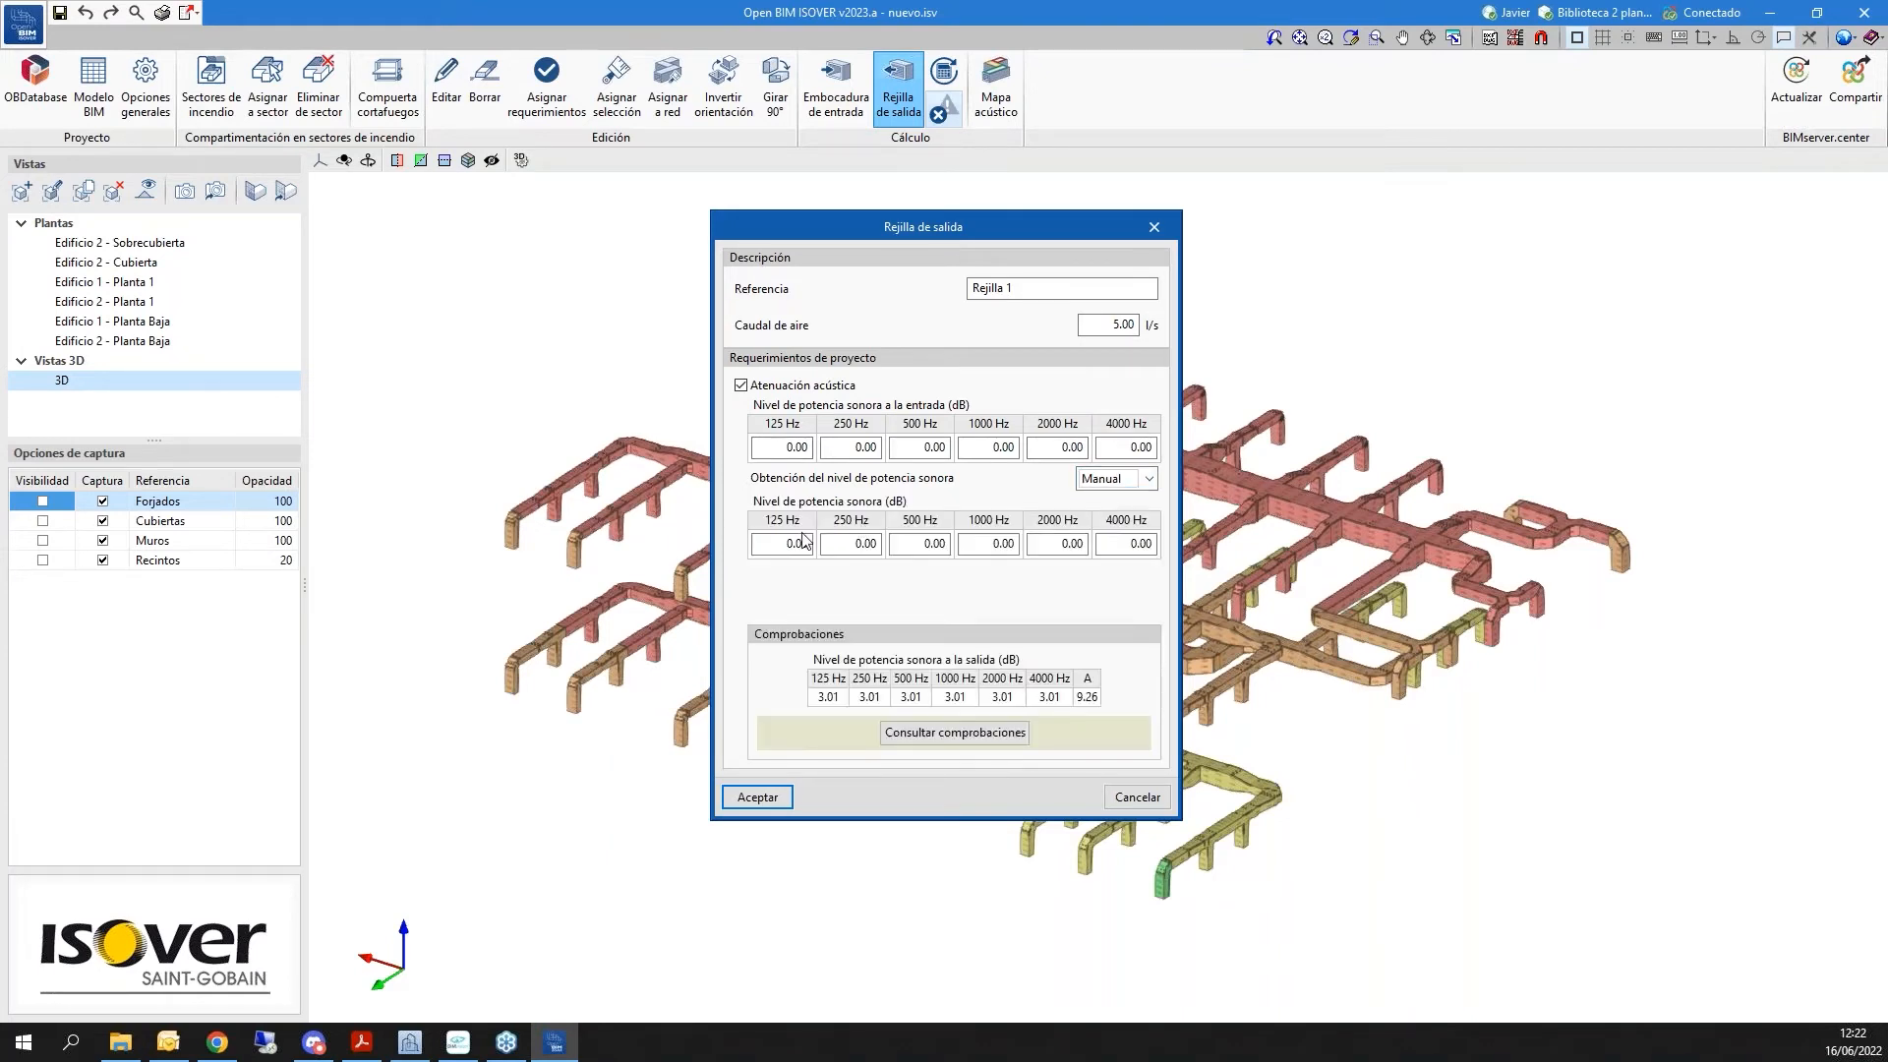
Set the grille's sound power levels from 125 to 4000 Hz to 37, 38, 40, 38, 40 and 37 dB and accept the definition
click(801, 543)
text(37)
key(Tab)
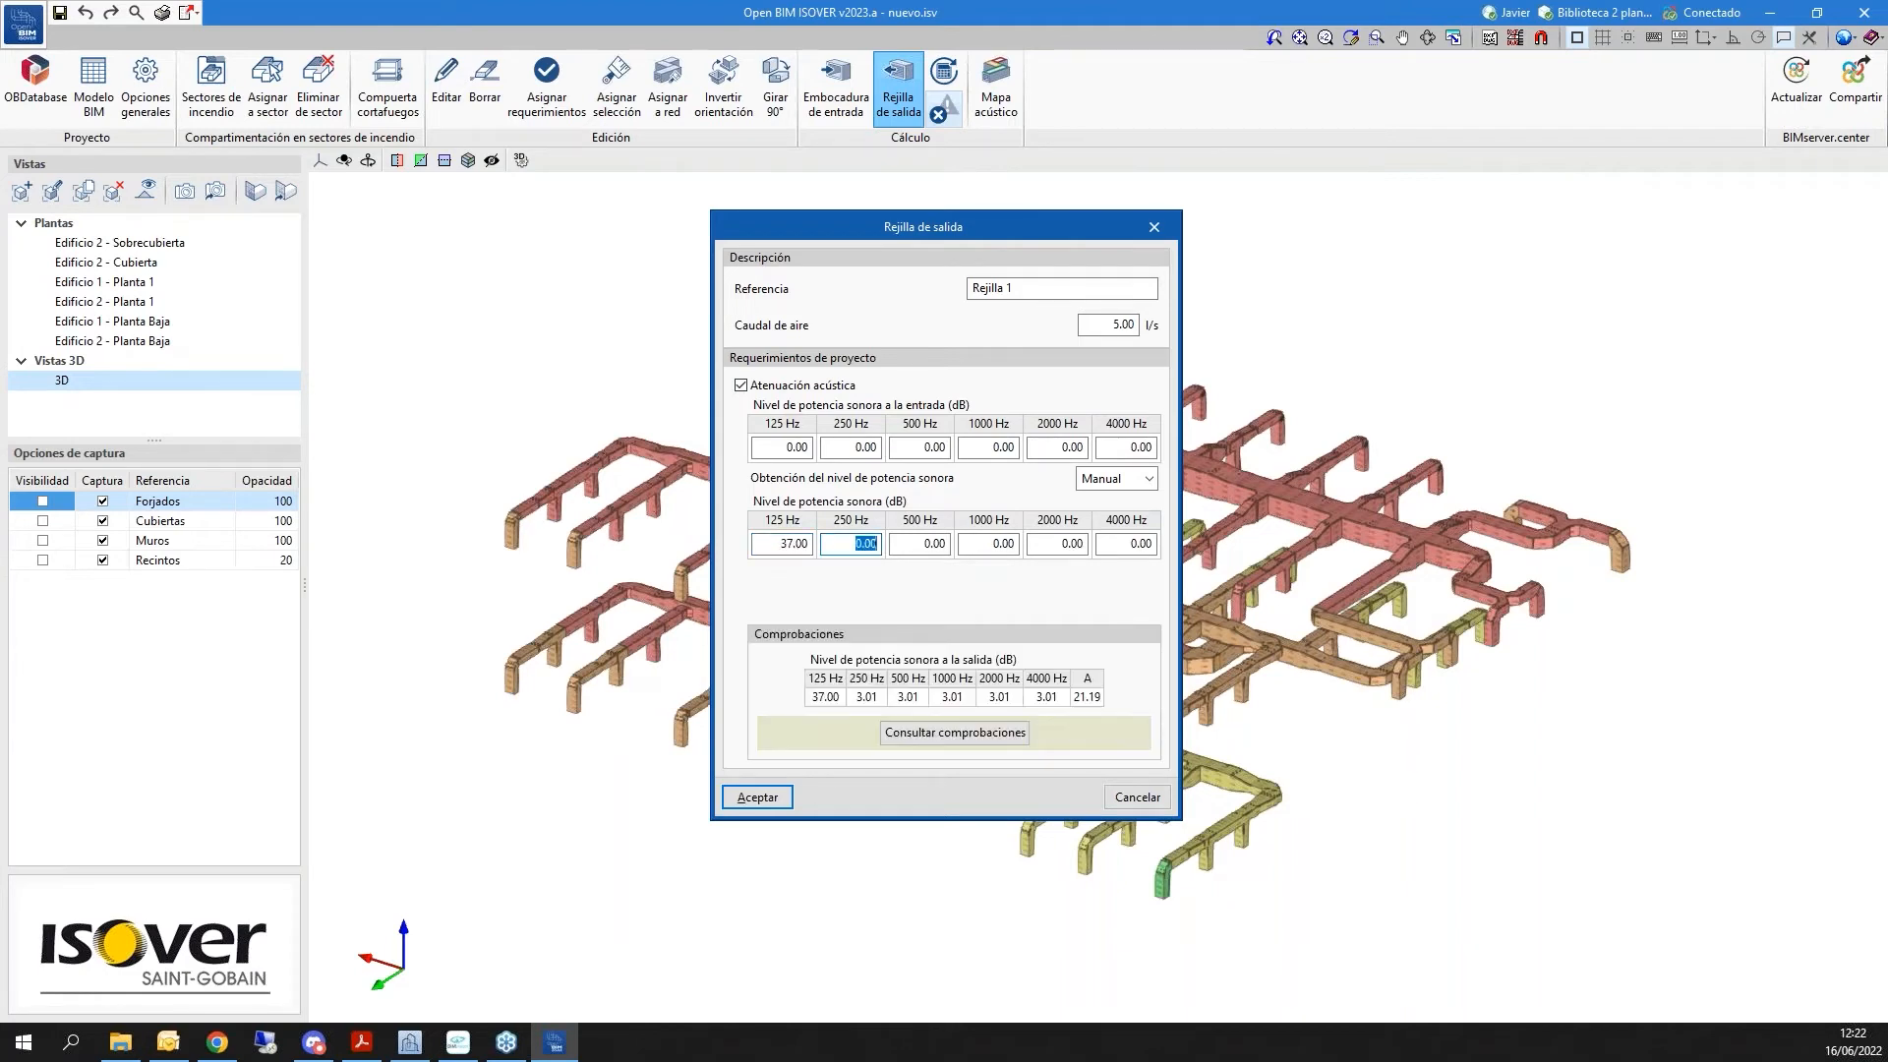
text(38)
key(Tab)
text(40)
key(Tab)
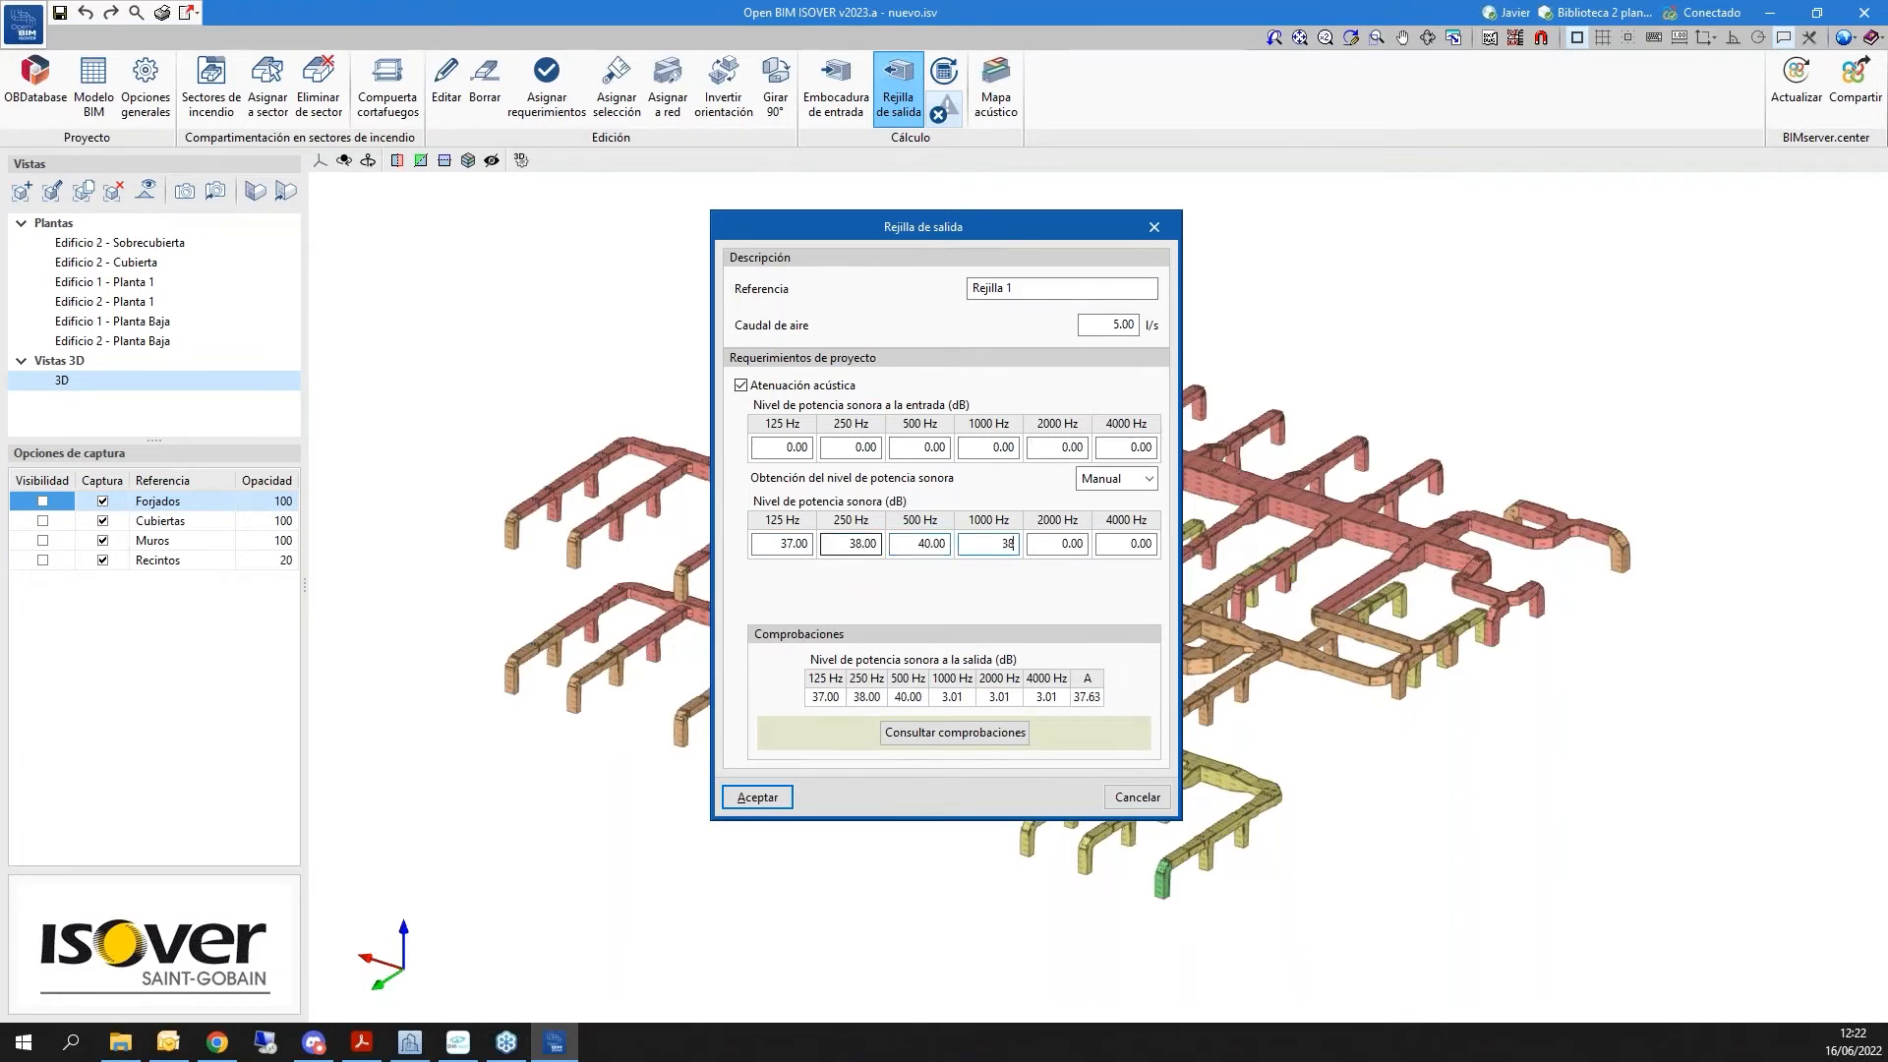
text(38)
key(Tab)
text(40)
key(Tab)
text(37)
key(Tab)
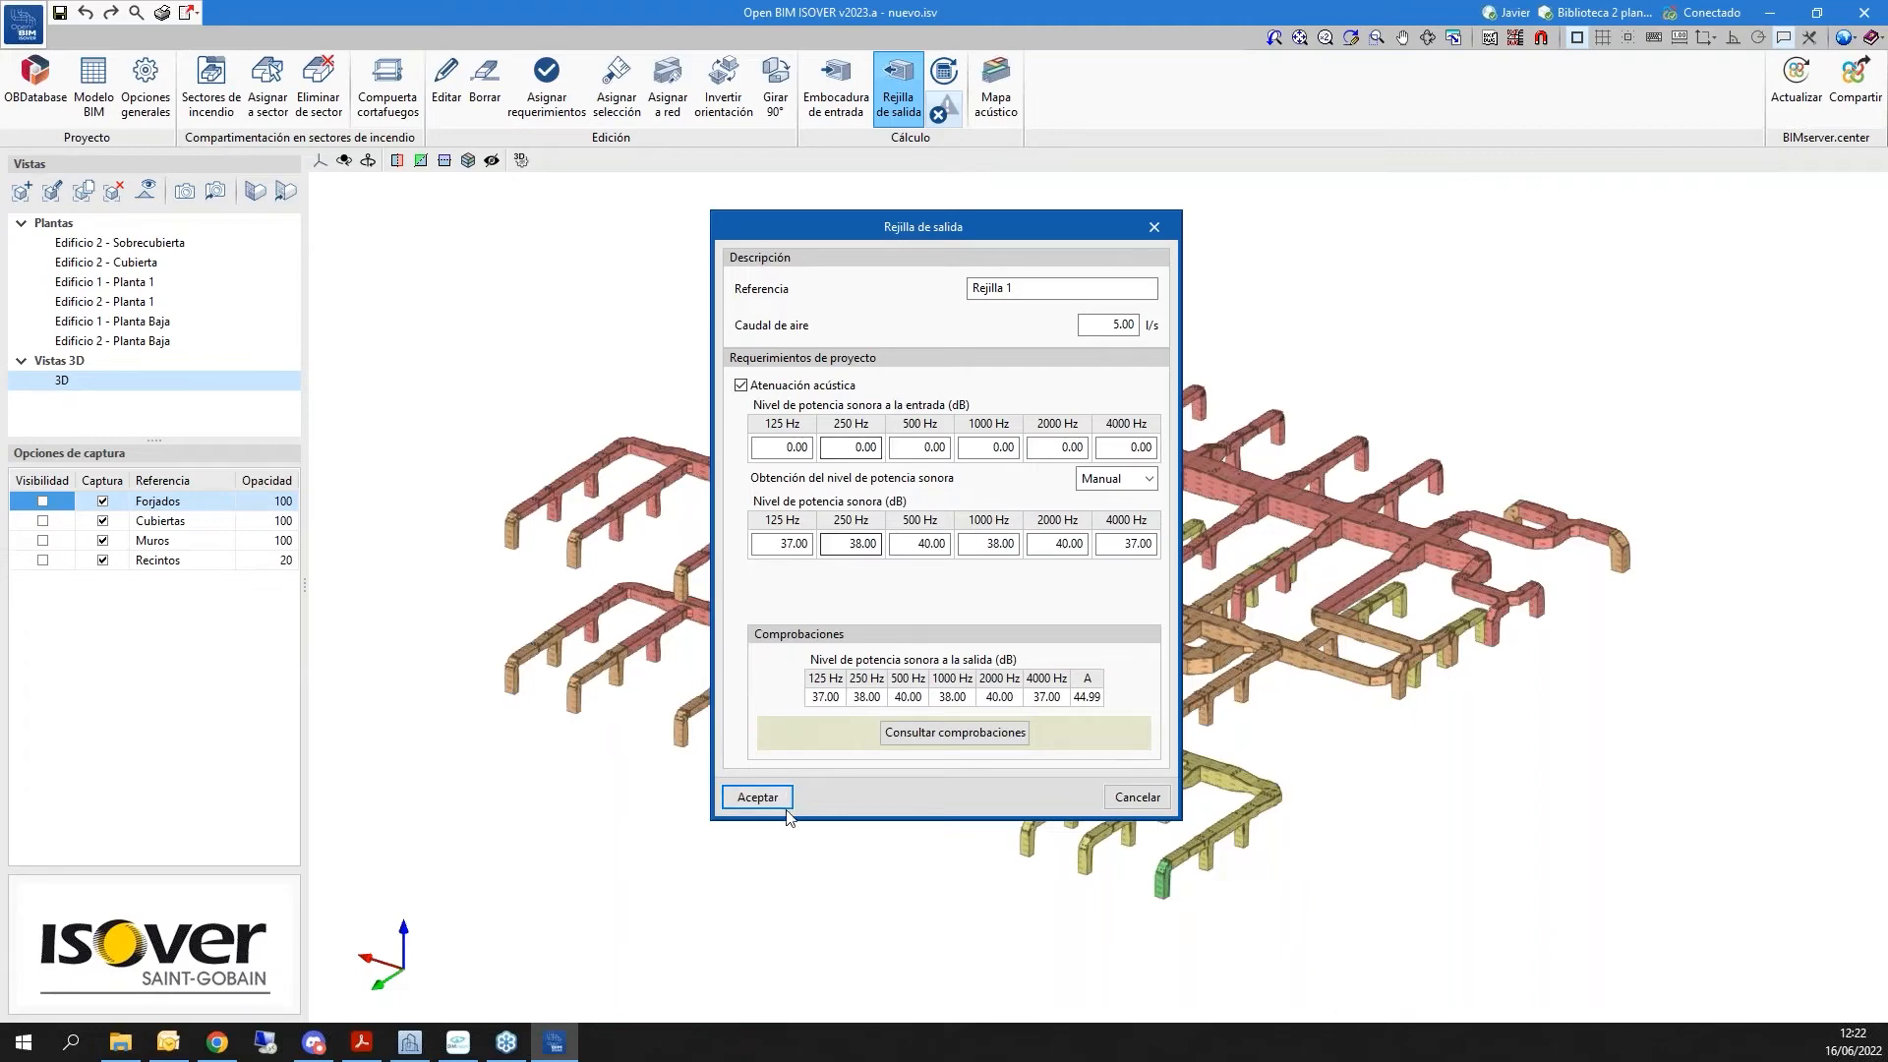
click(758, 797)
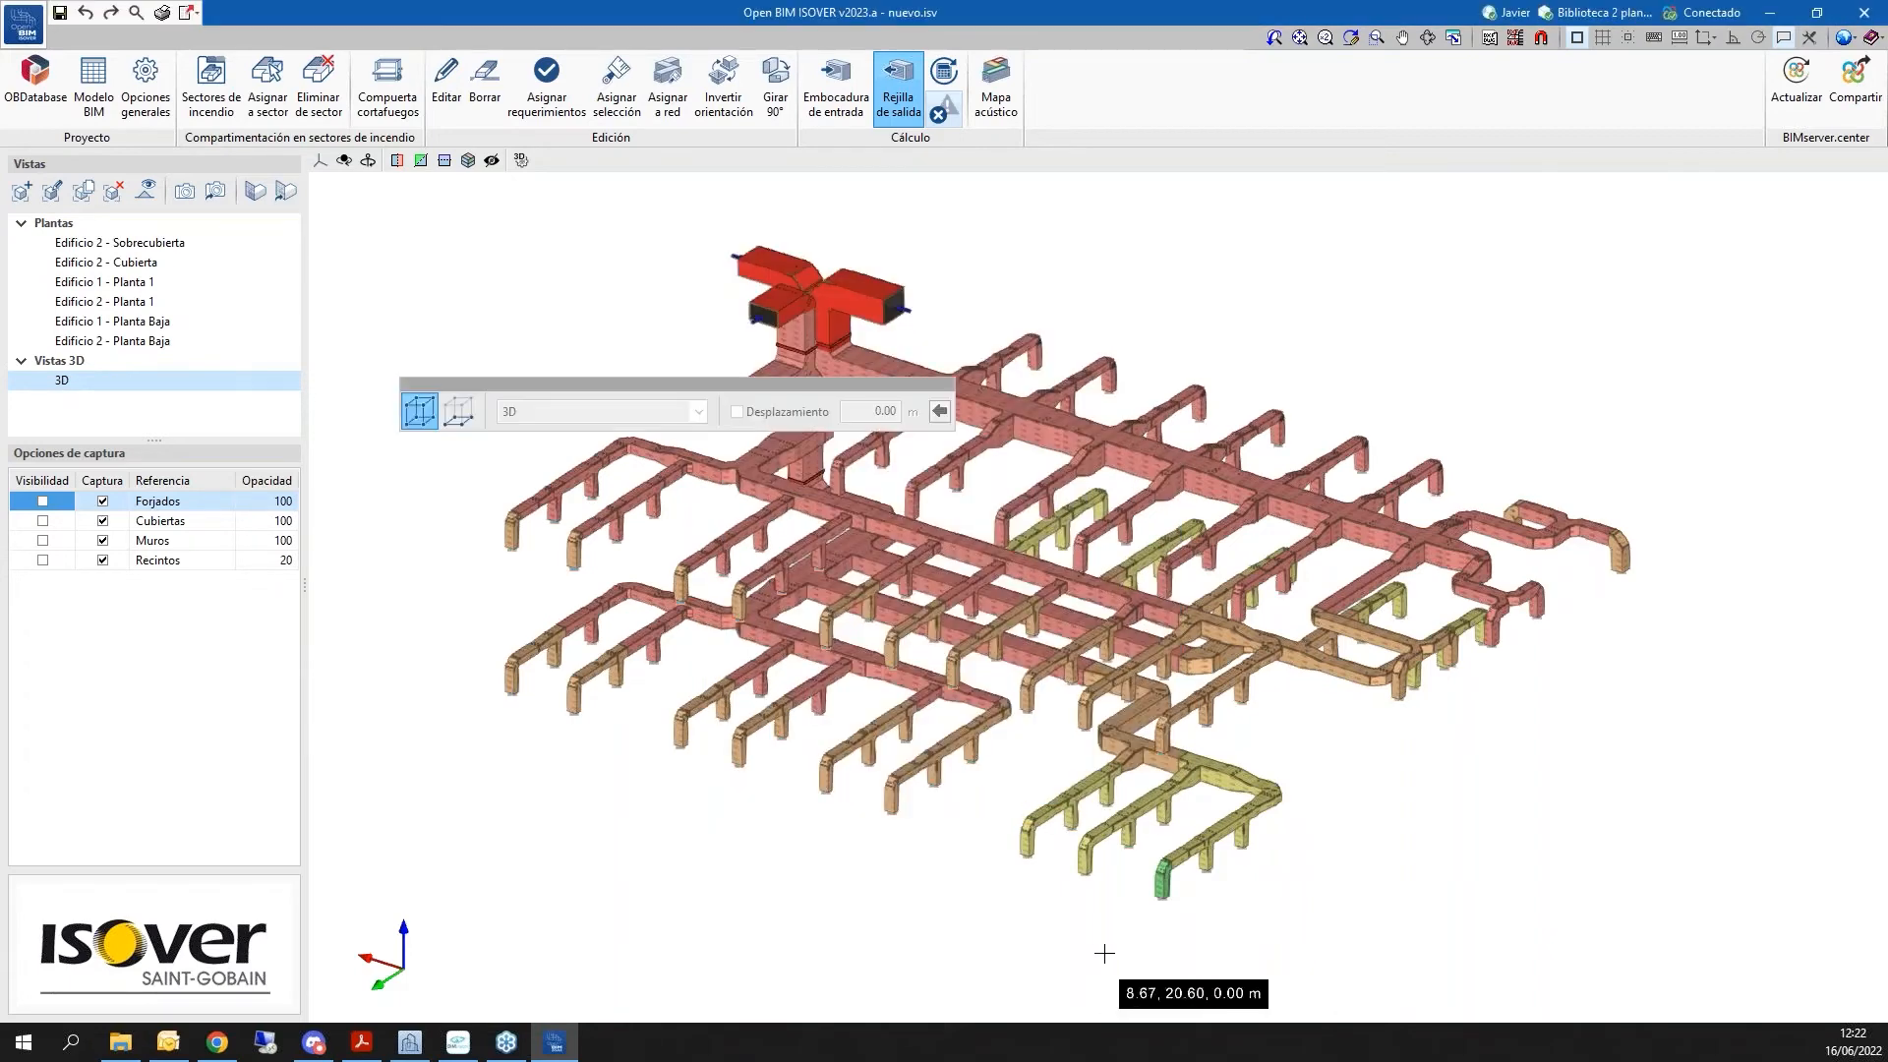
Place the outlet grille at the lower end of the vertical end duct on the branch next to the green one
scroll(1201, 940, up, 3)
scroll(1202, 940, up, 5)
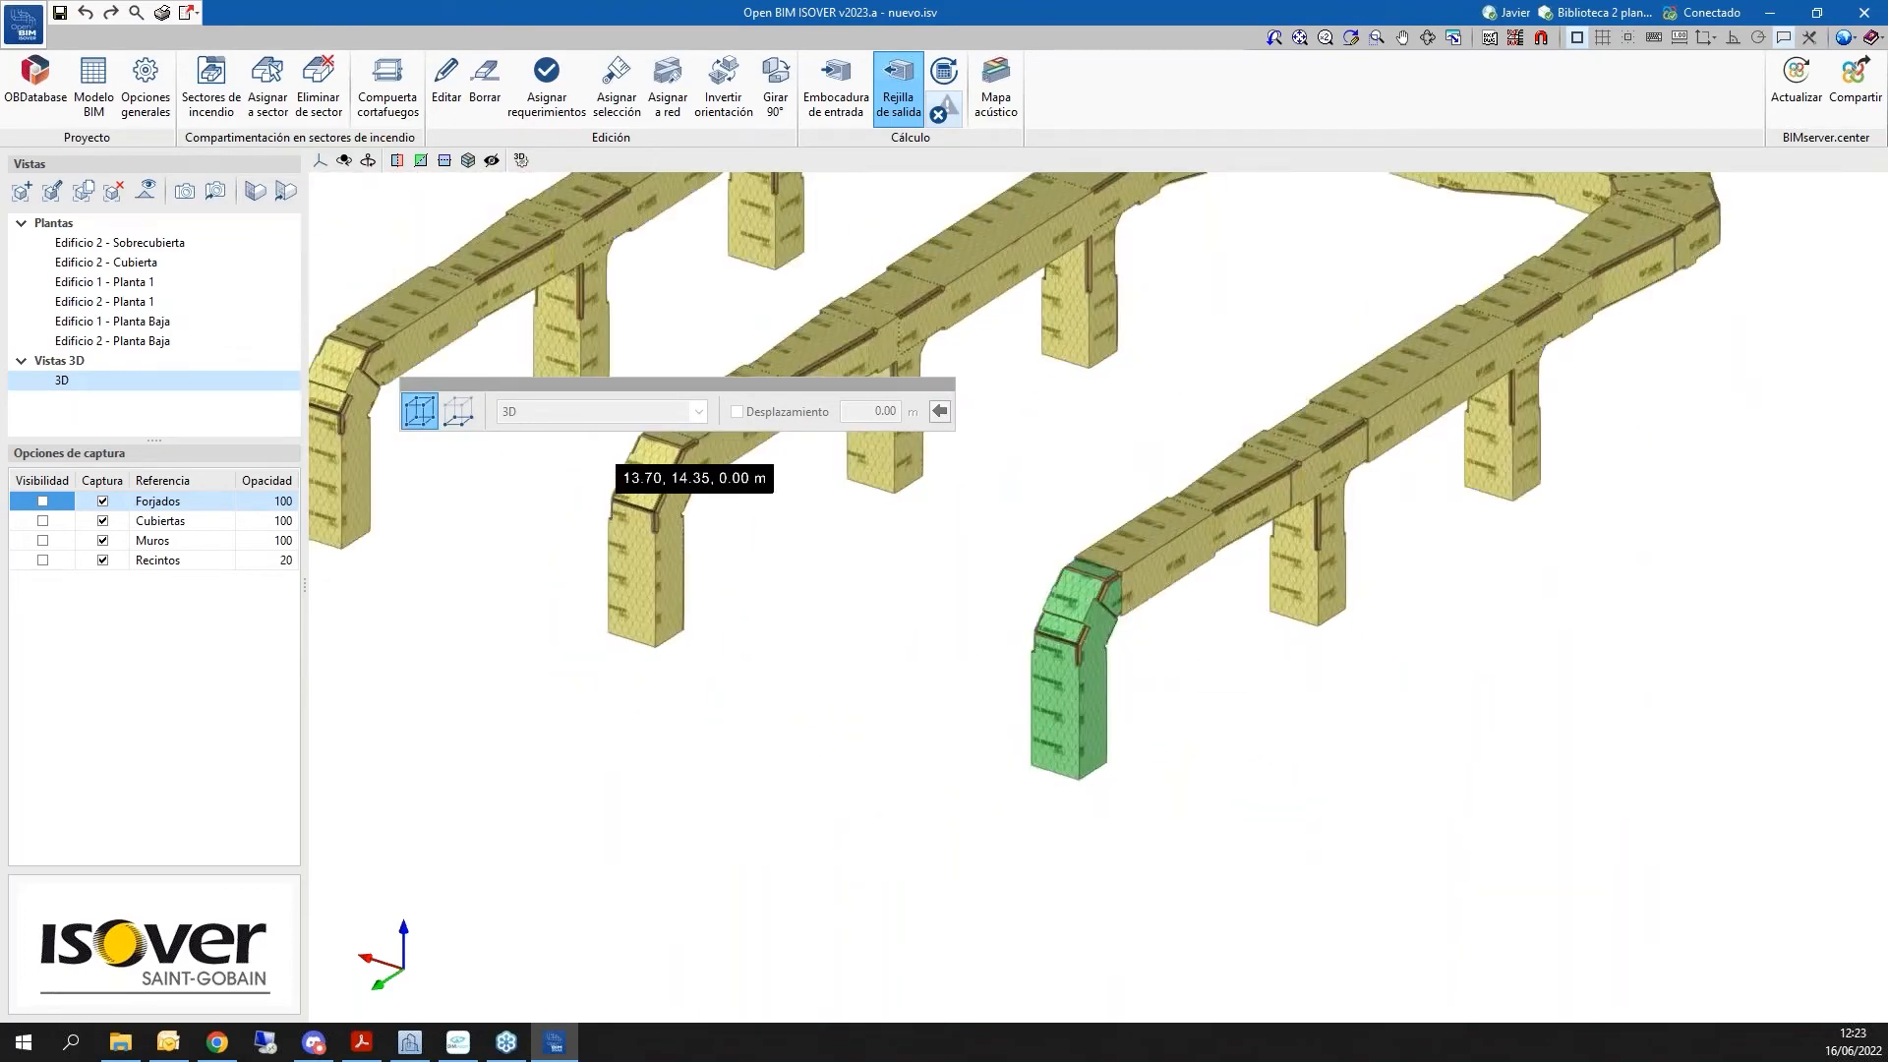
mouse_move(647, 631)
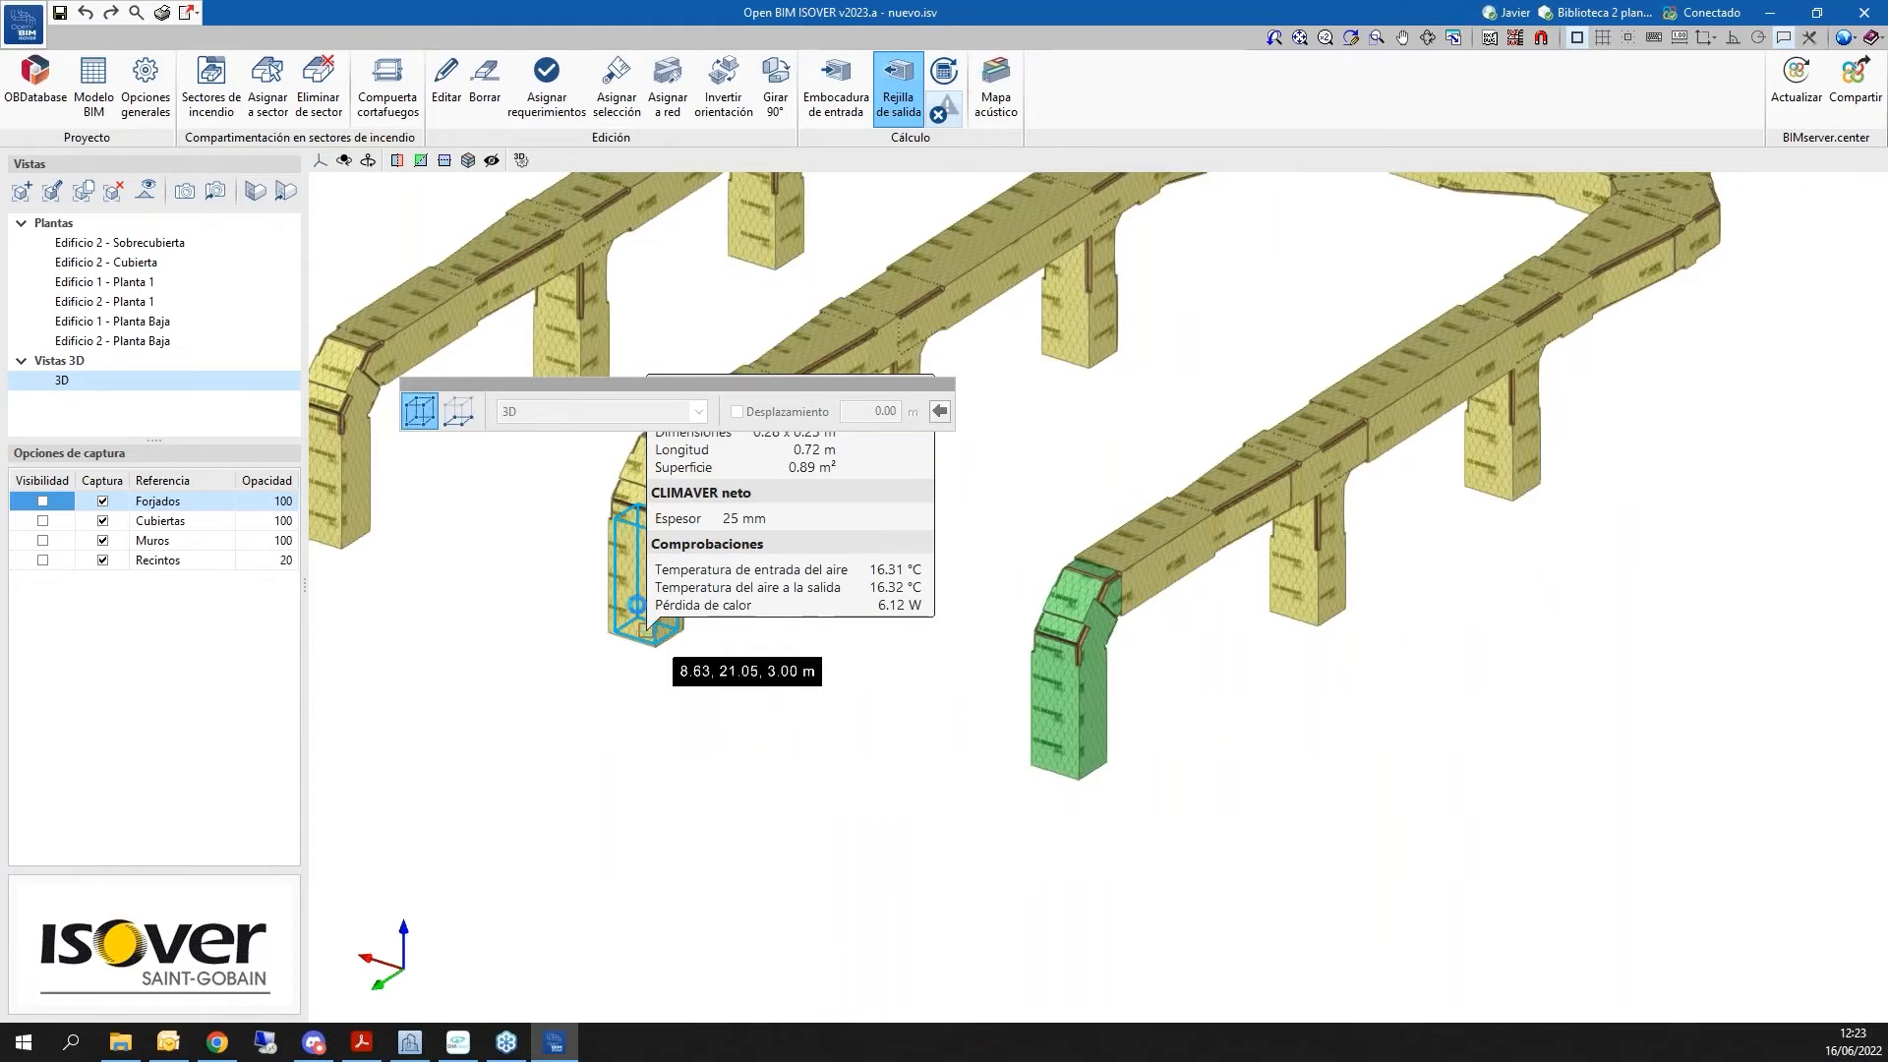
click(967, 820)
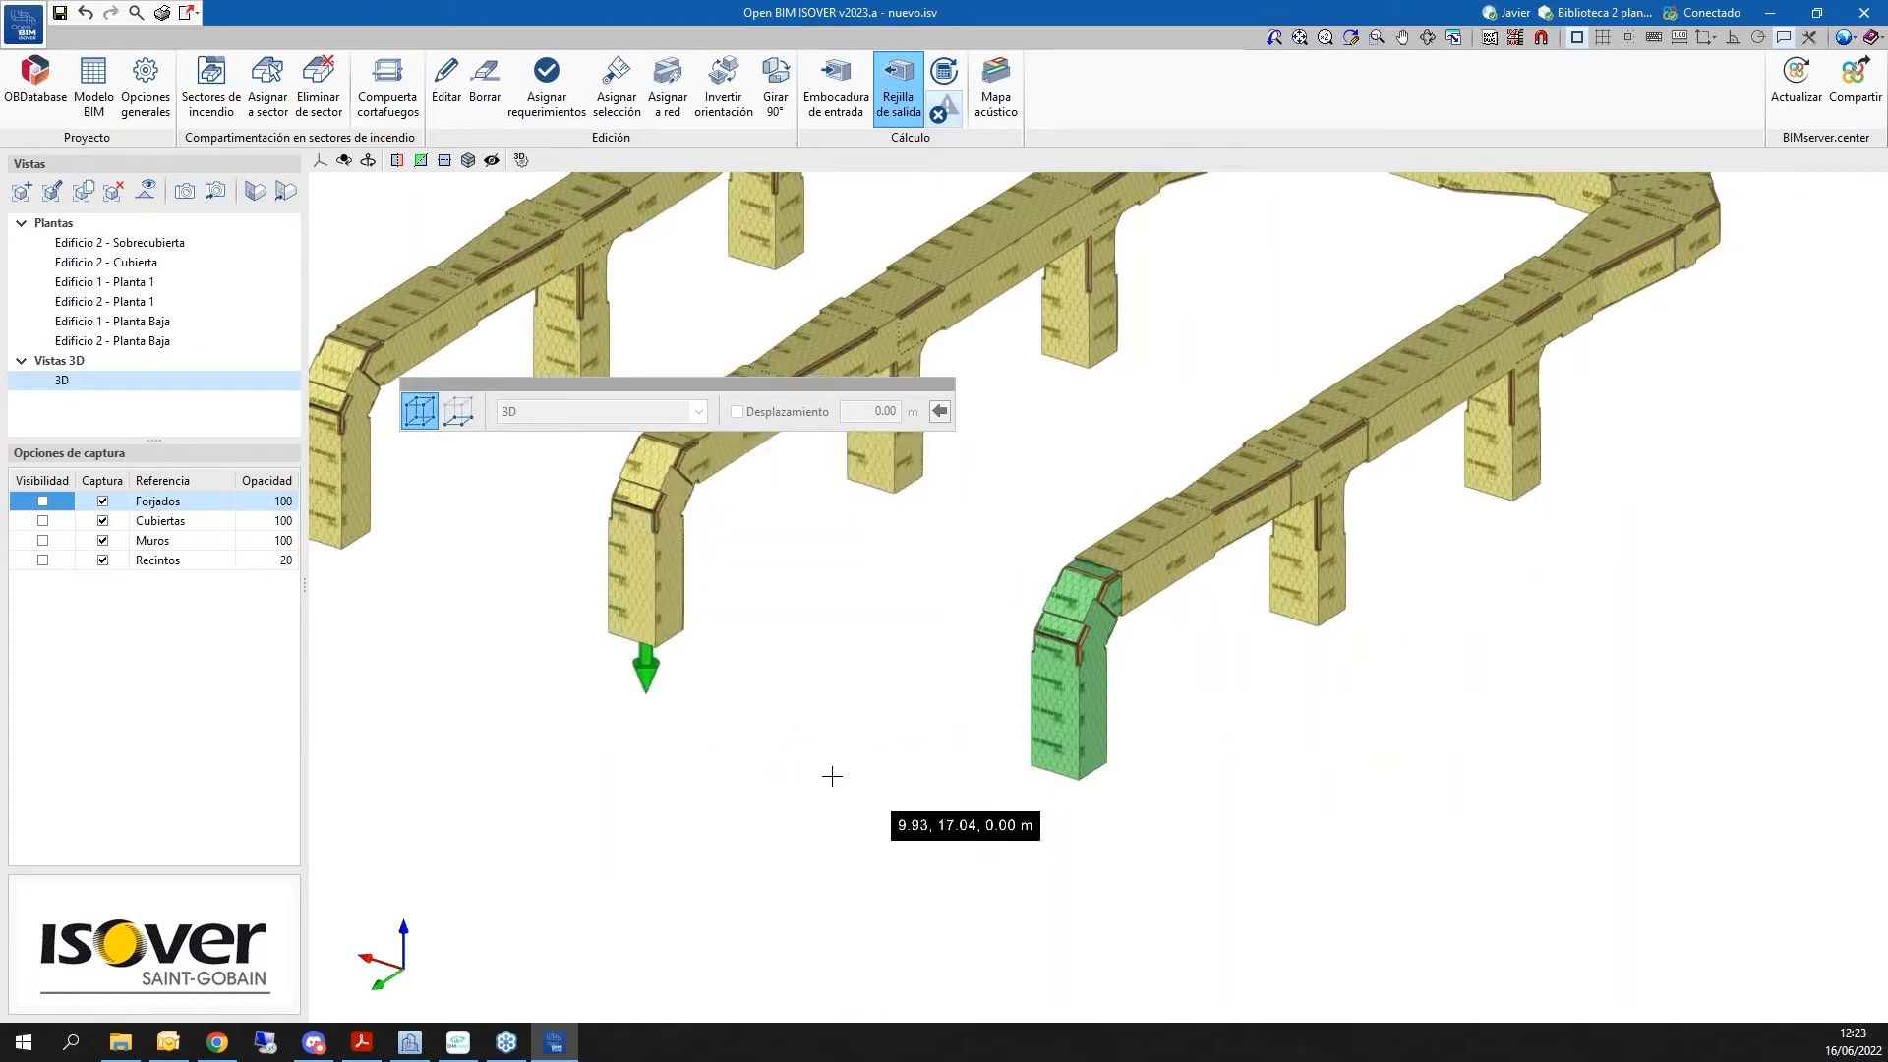
right_click(729, 716)
mouse_move(645, 680)
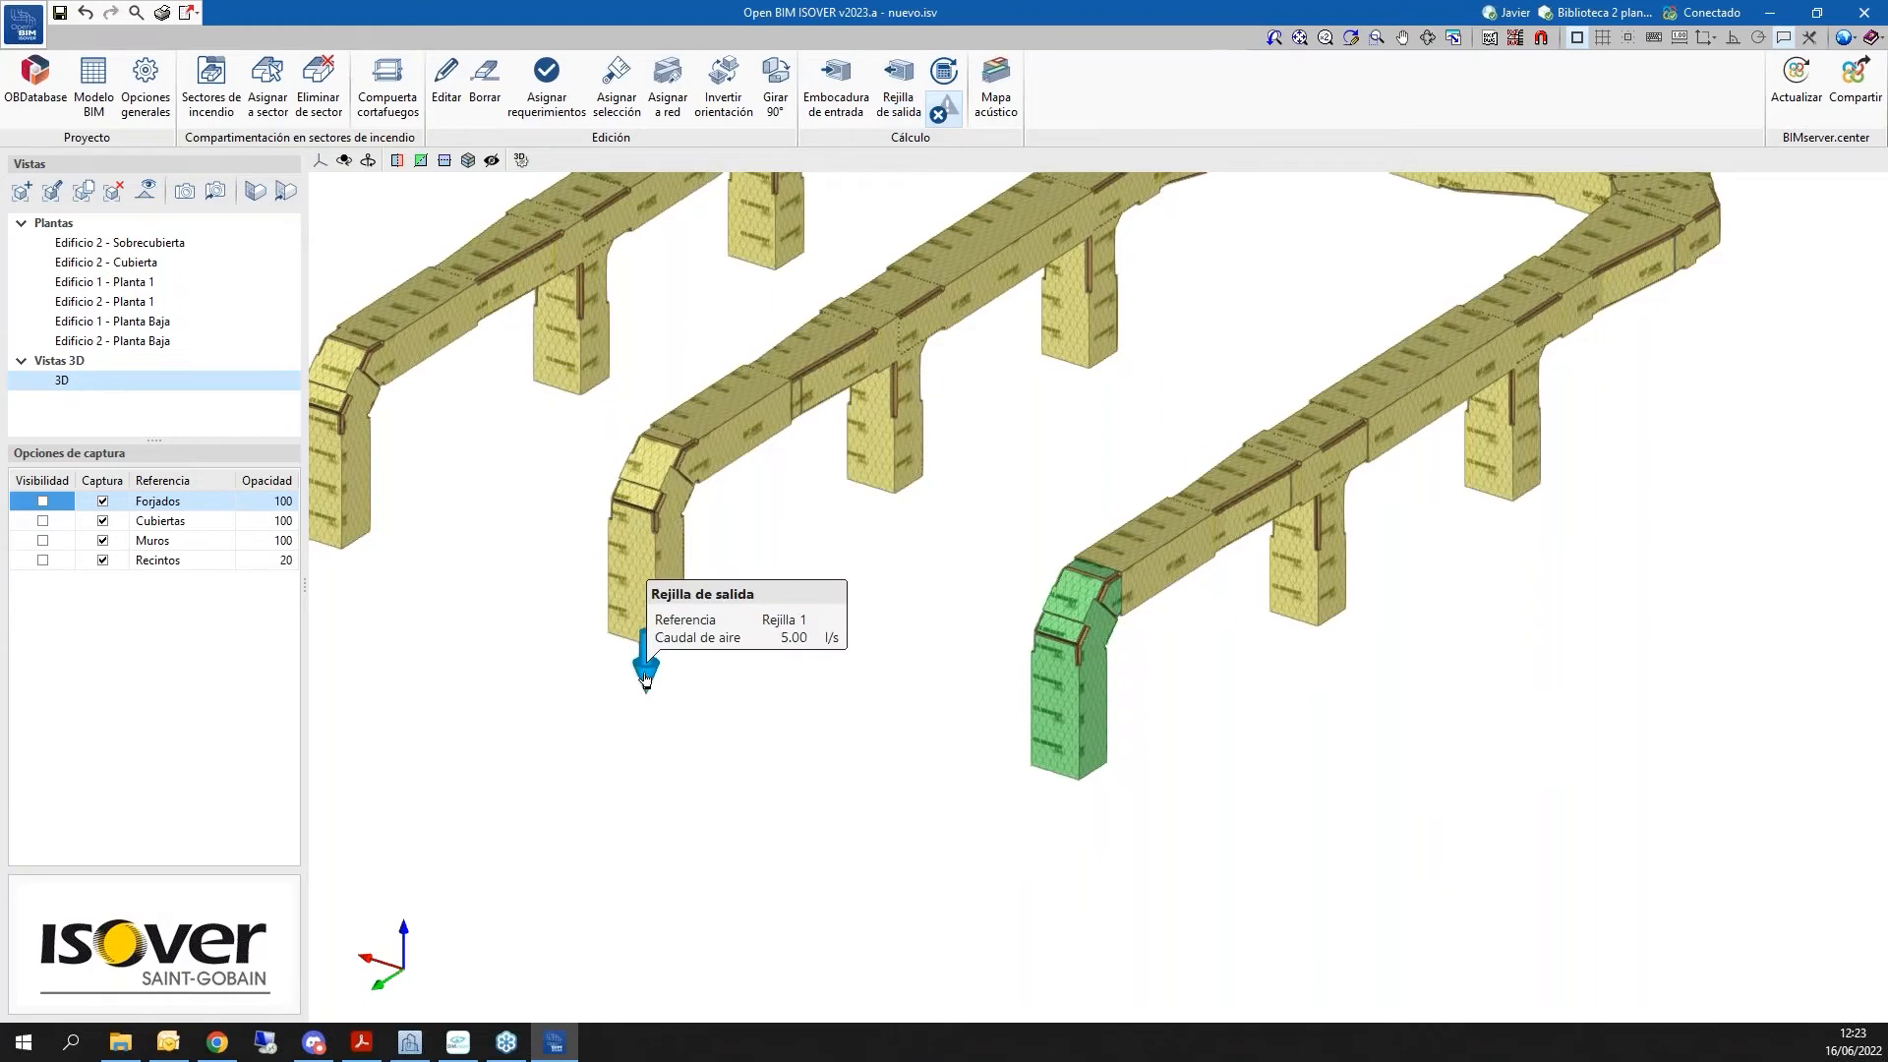
Recalculate the duct networks with the new outlet grille included
click(944, 77)
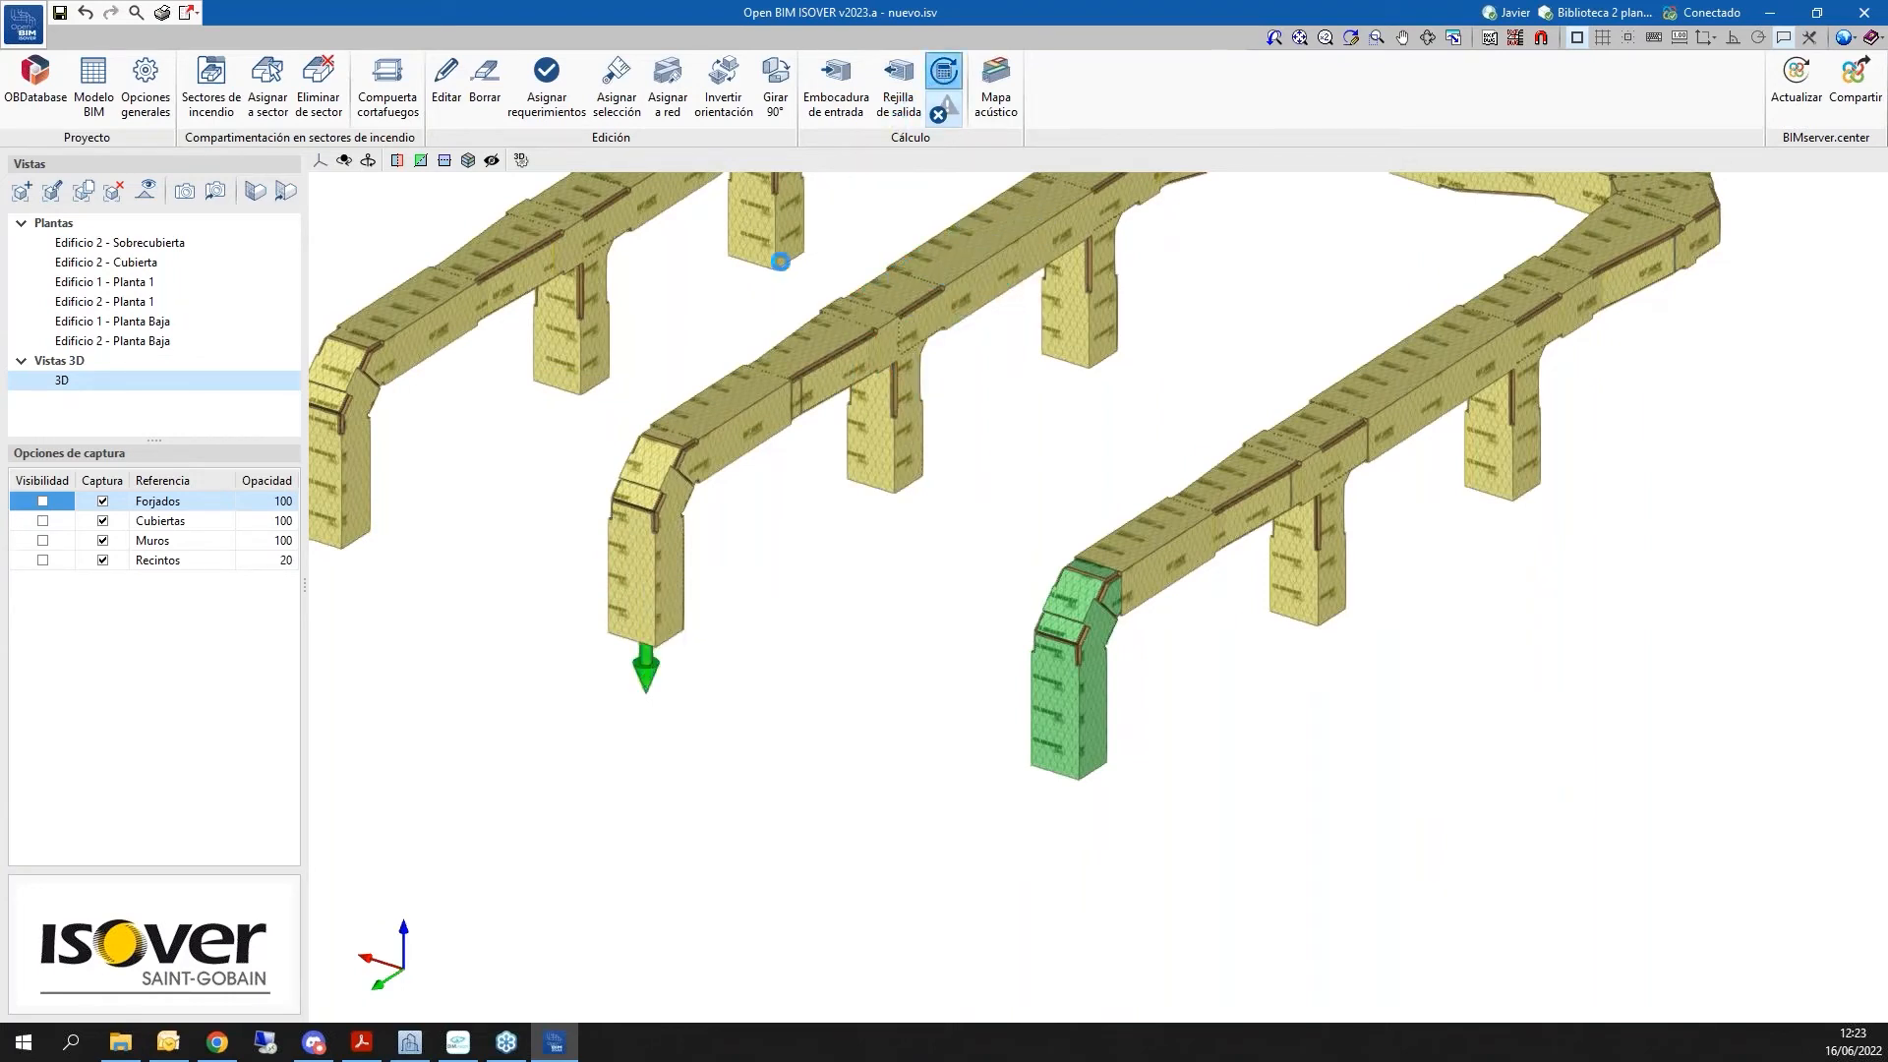
click(602, 570)
click(619, 565)
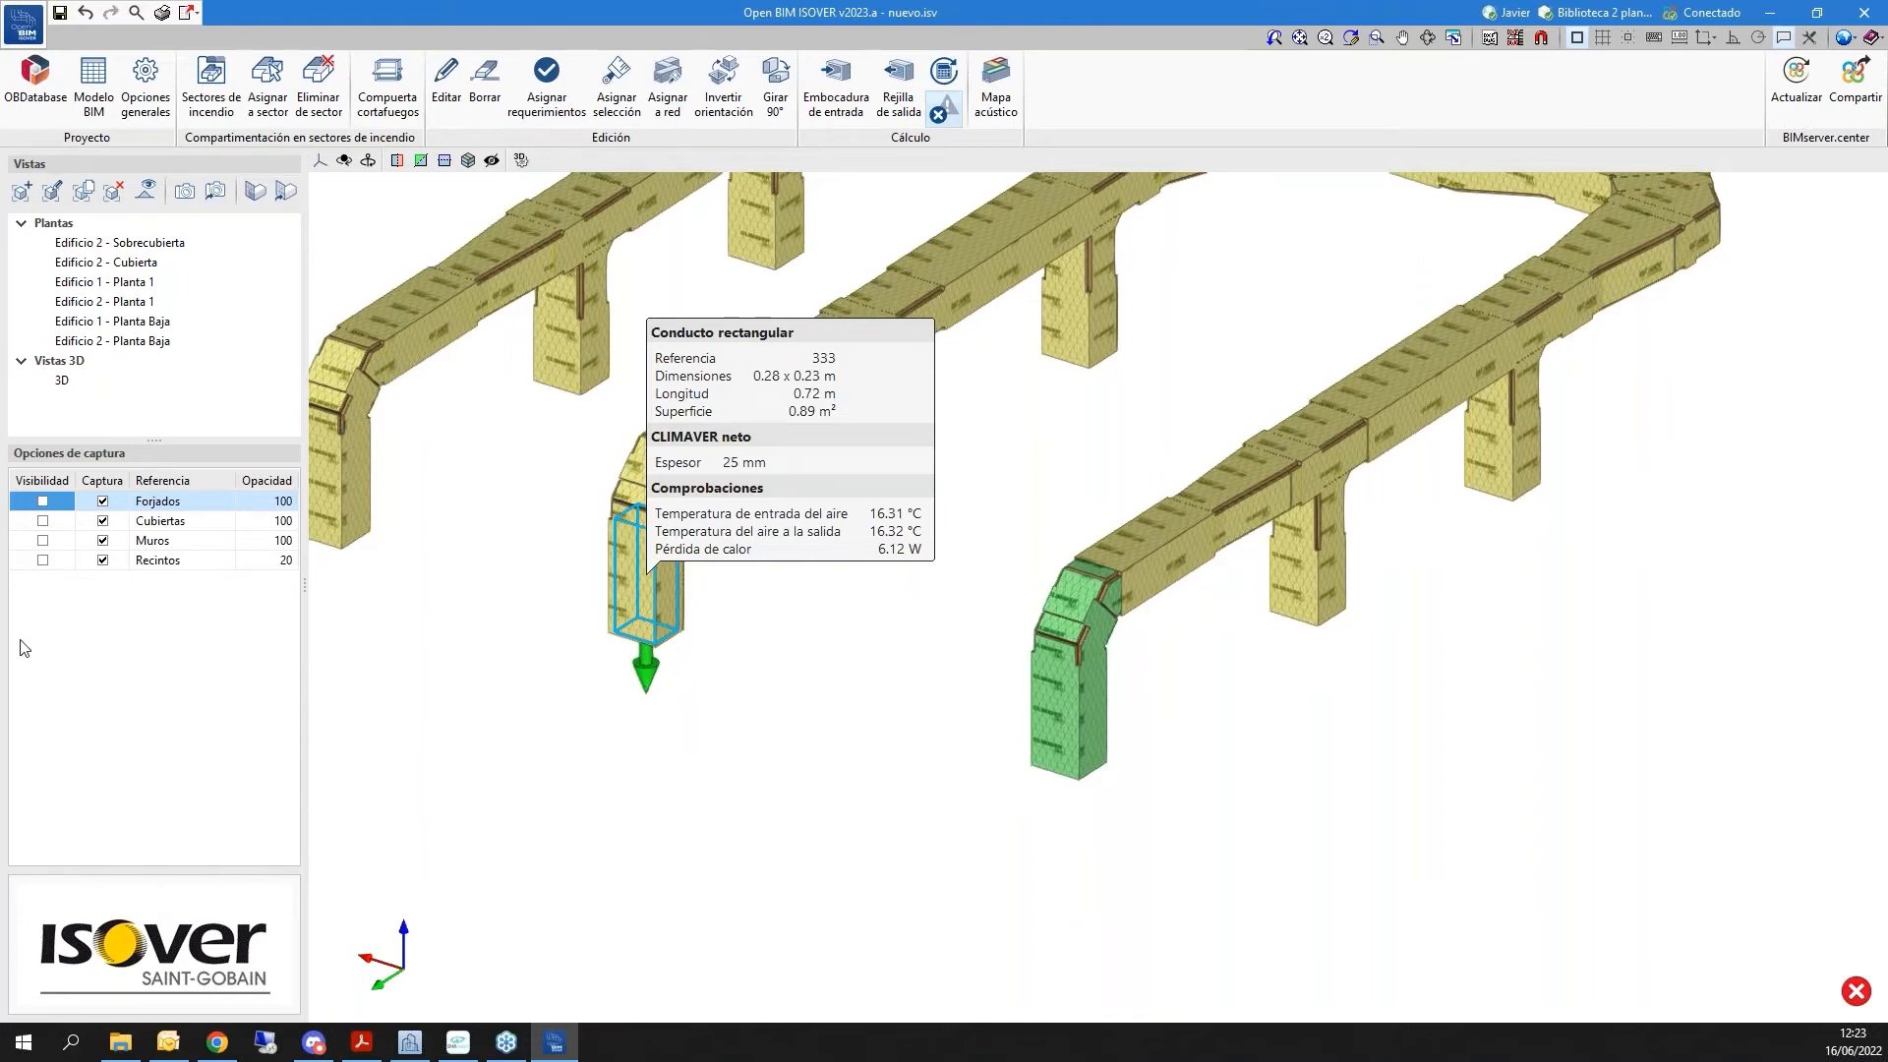
Open the placed outlet grille's properties and consult its acoustic attenuation checks report
drag(0, 196, 699, 308)
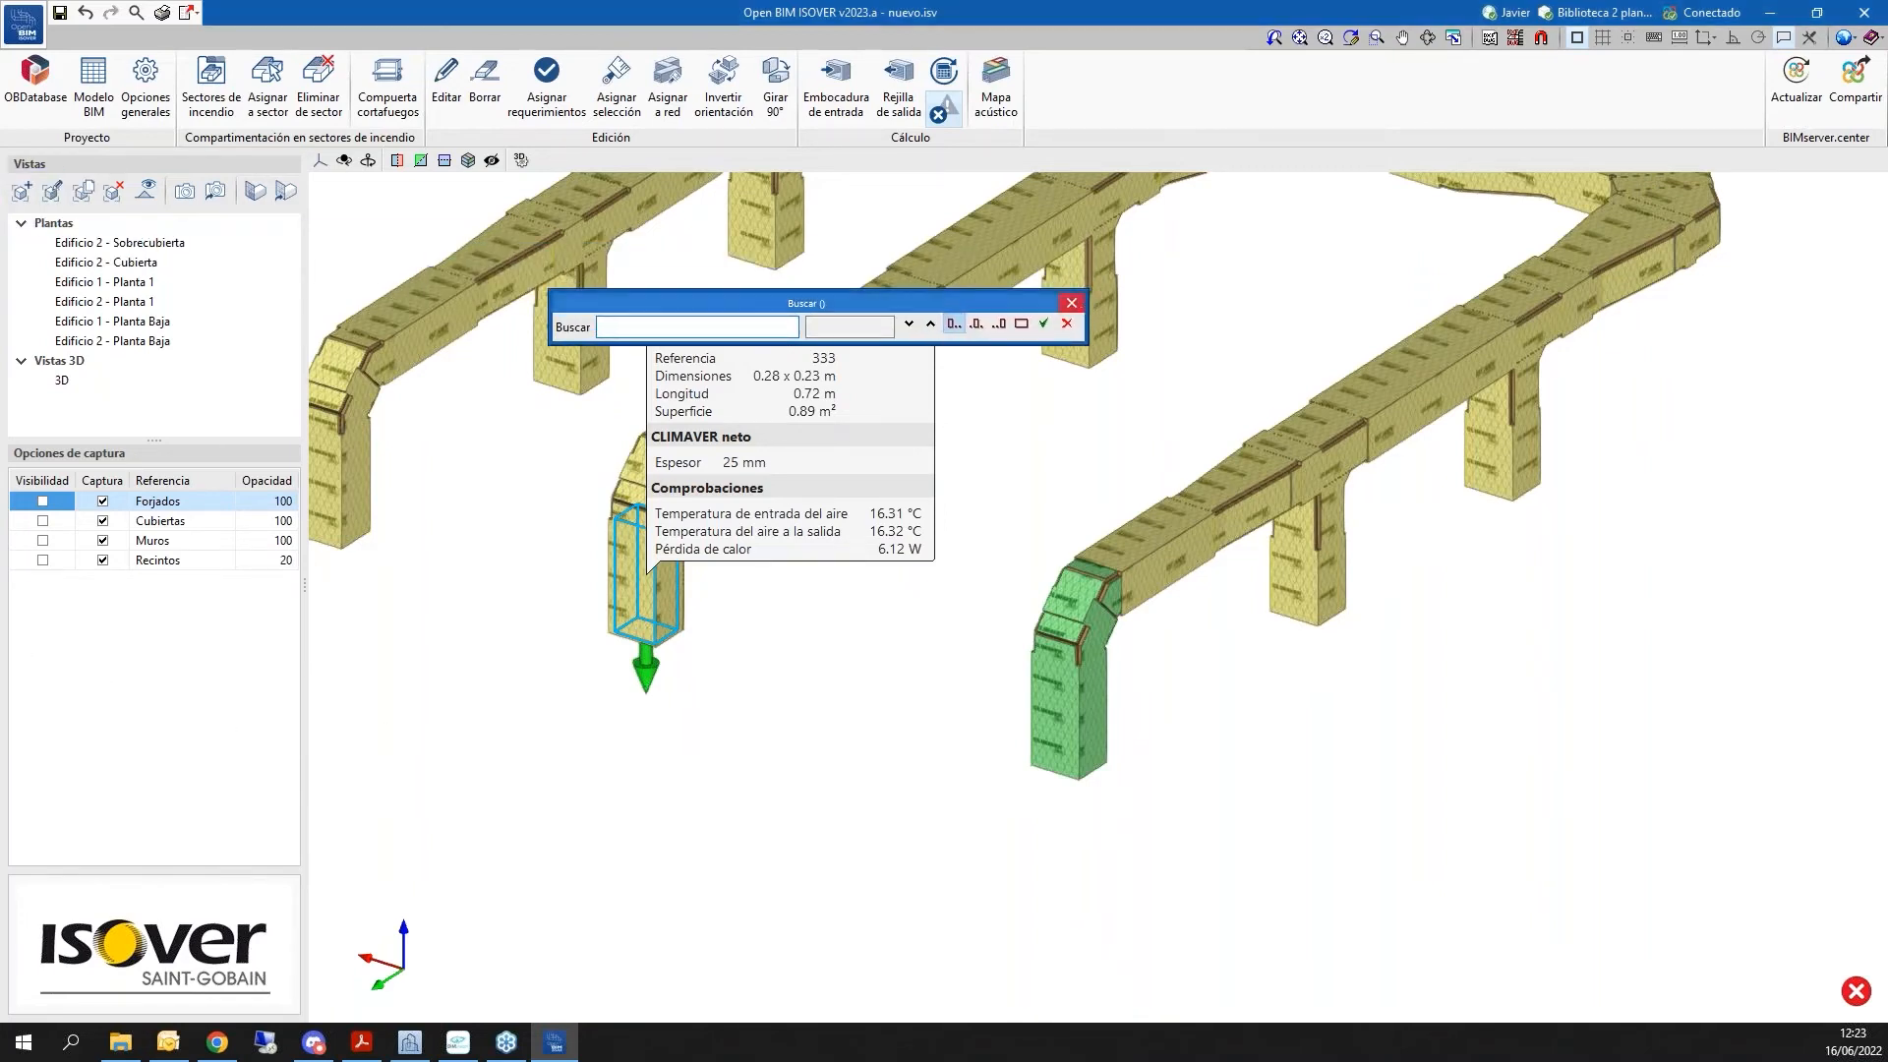
click(1072, 303)
click(644, 691)
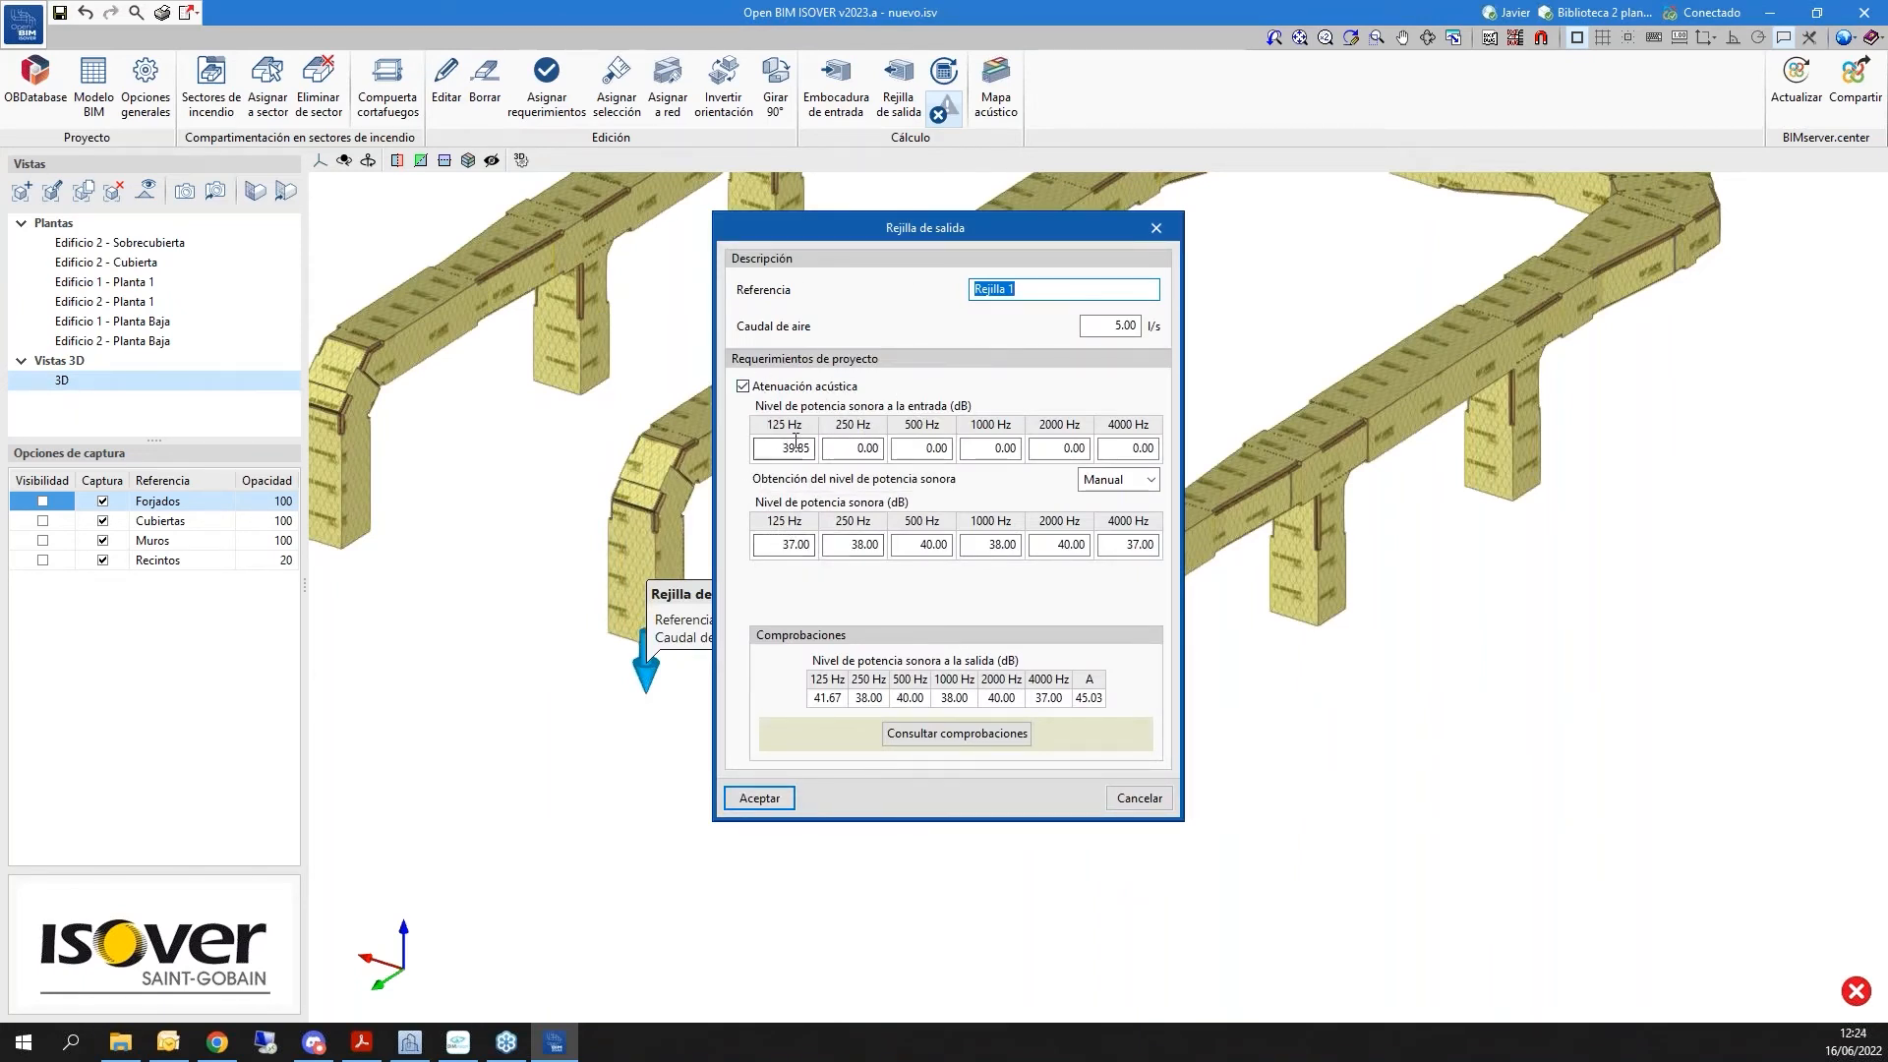
click(947, 737)
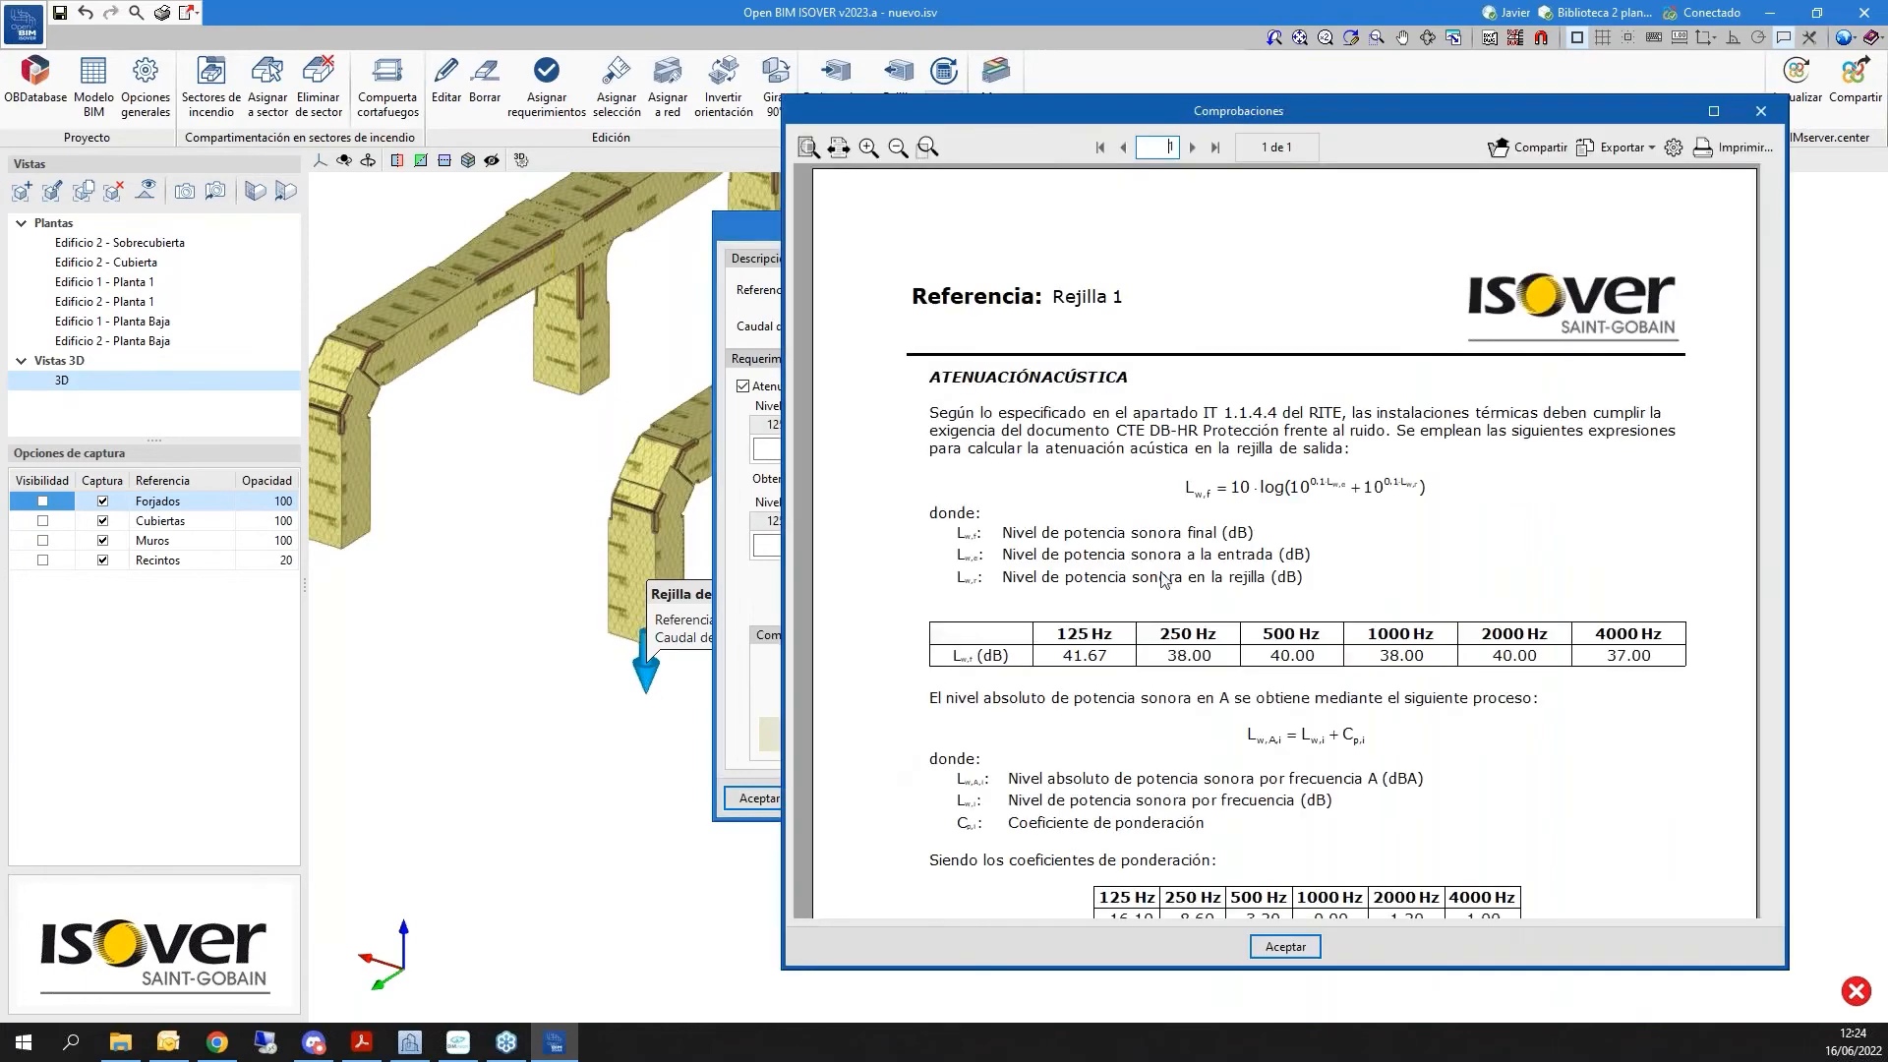
Read the grille's checks report to its end, then close the report and the grille's properties
scroll(1229, 562, down, 4)
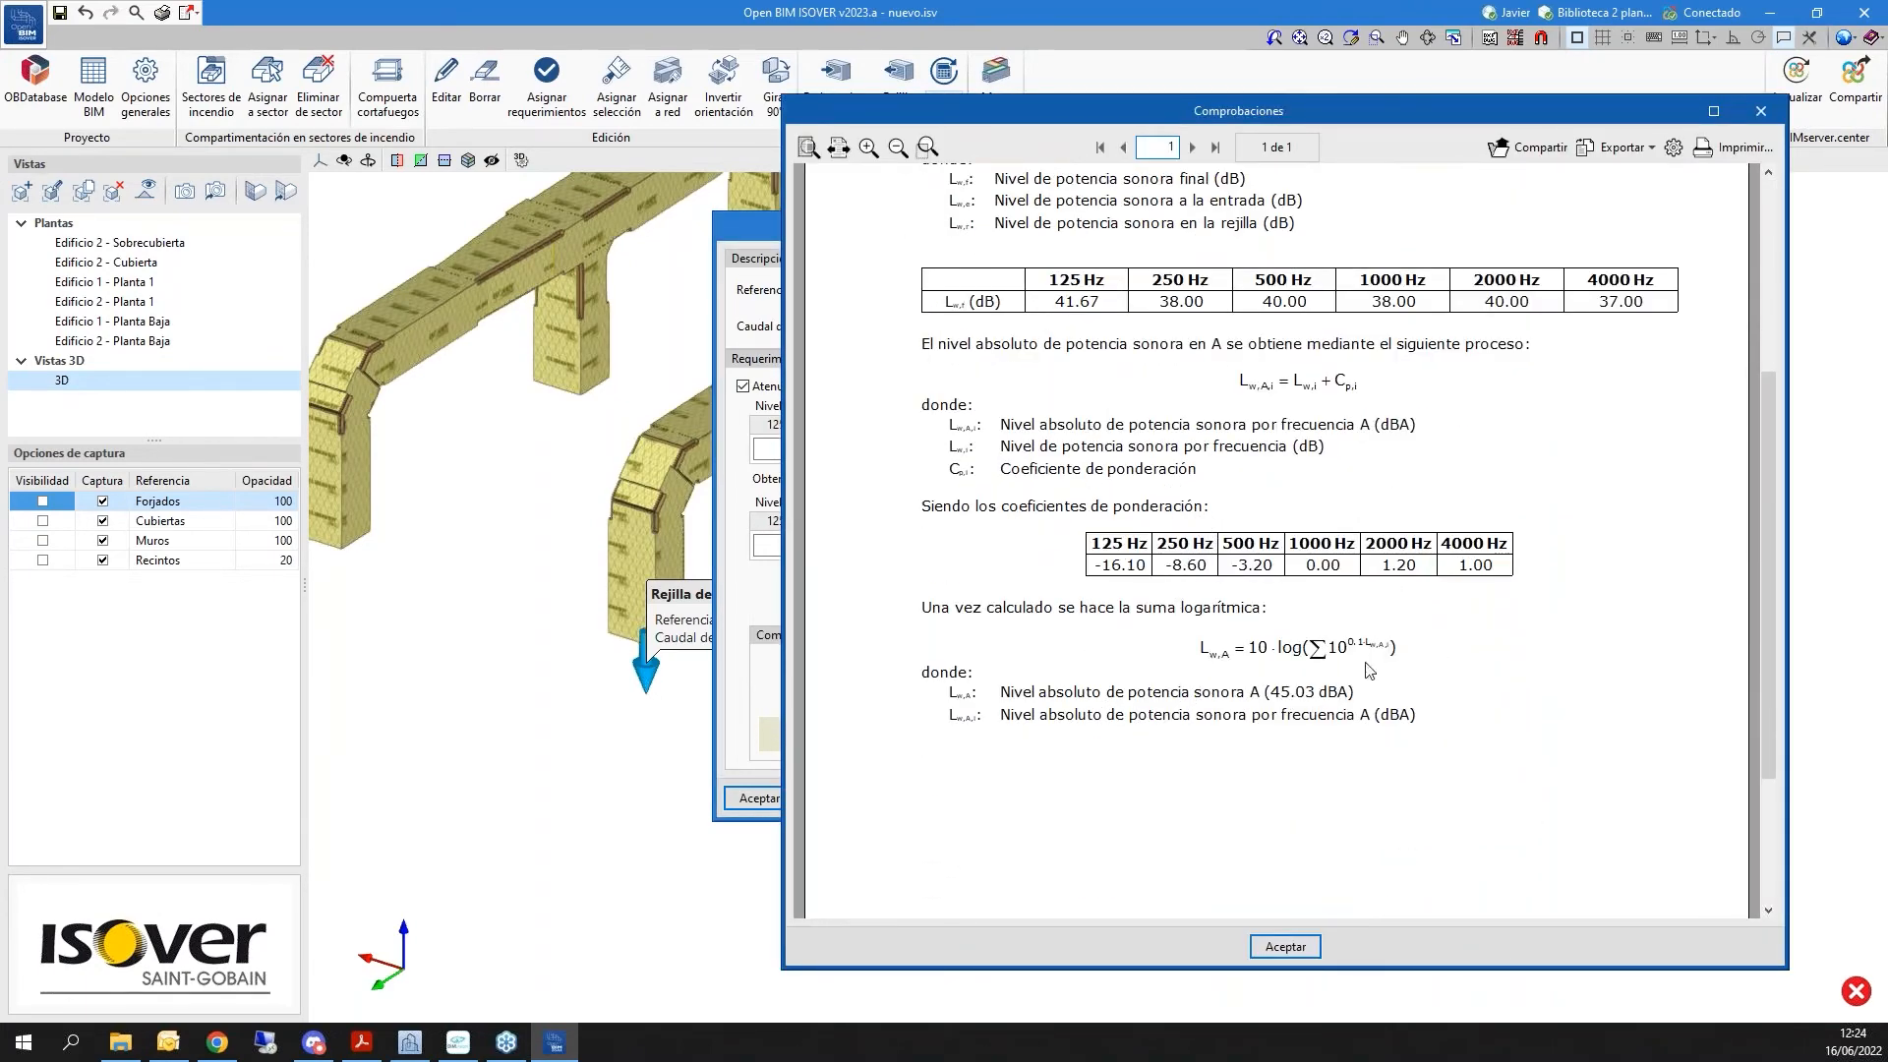
click(1760, 110)
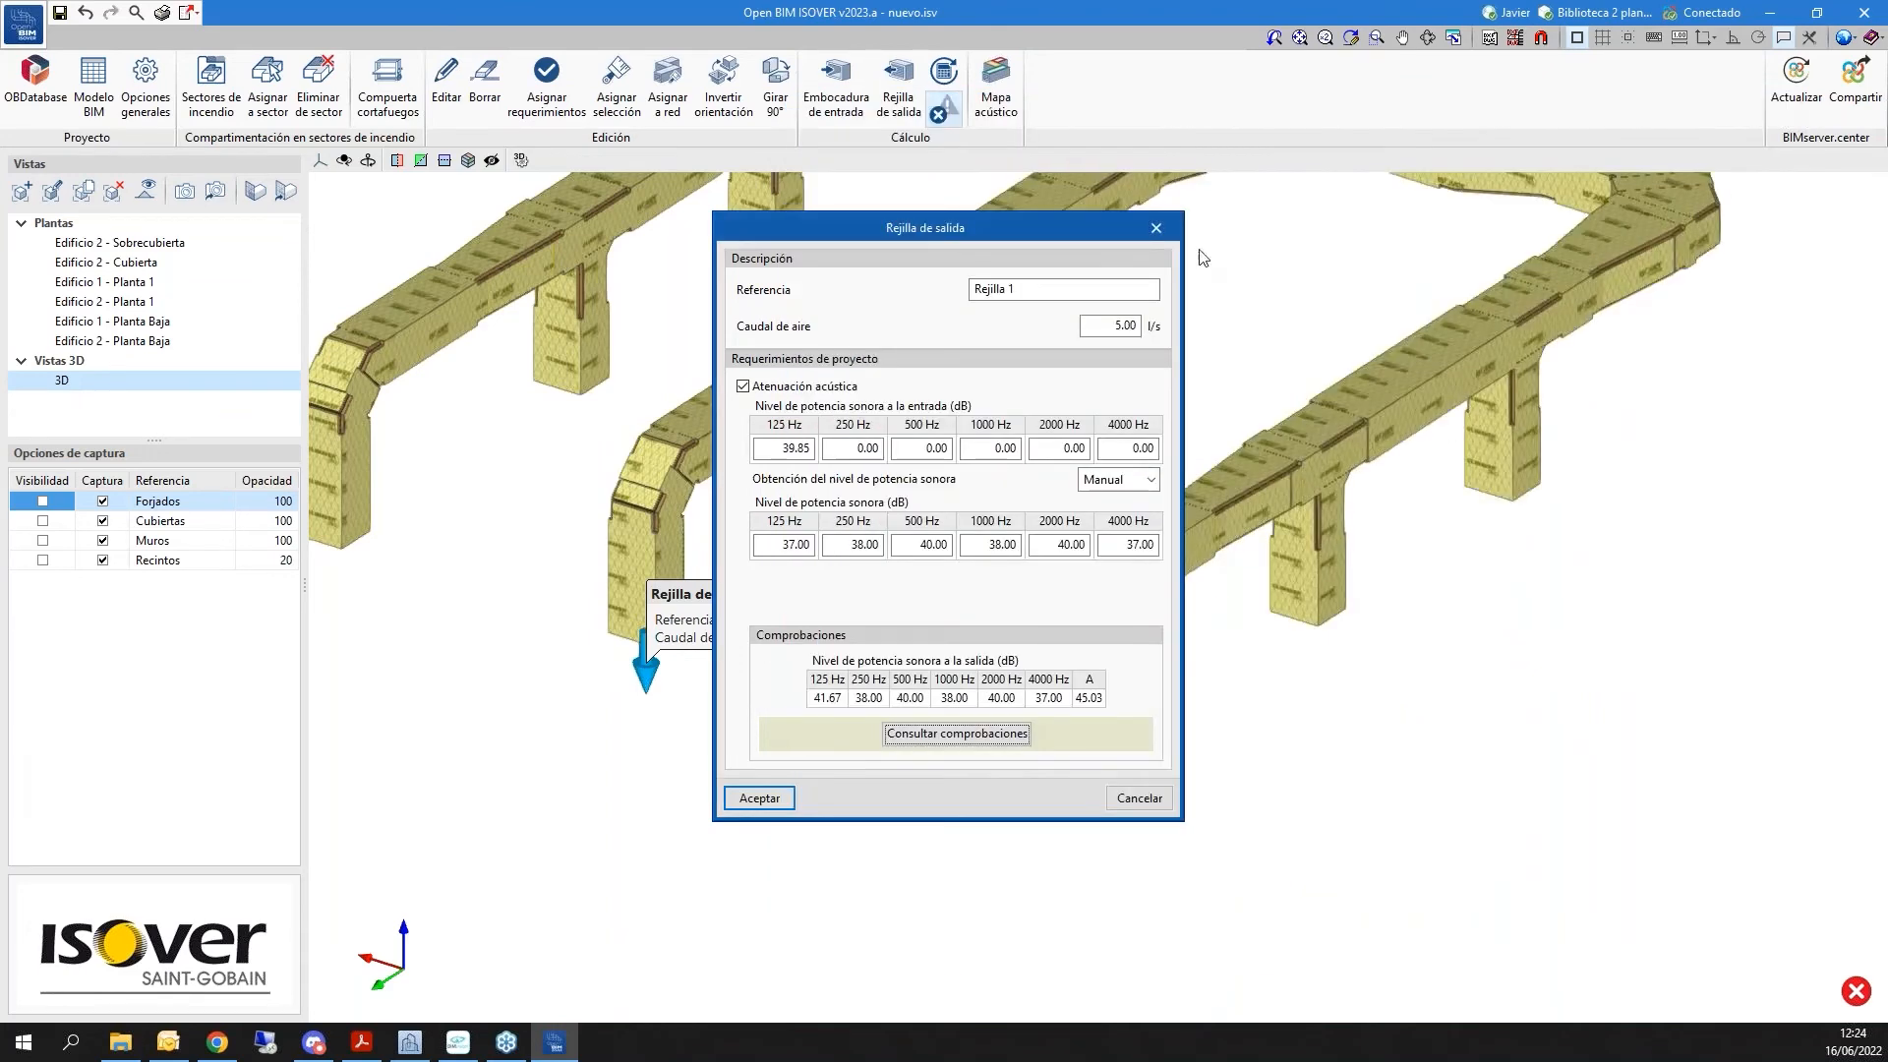
click(1168, 233)
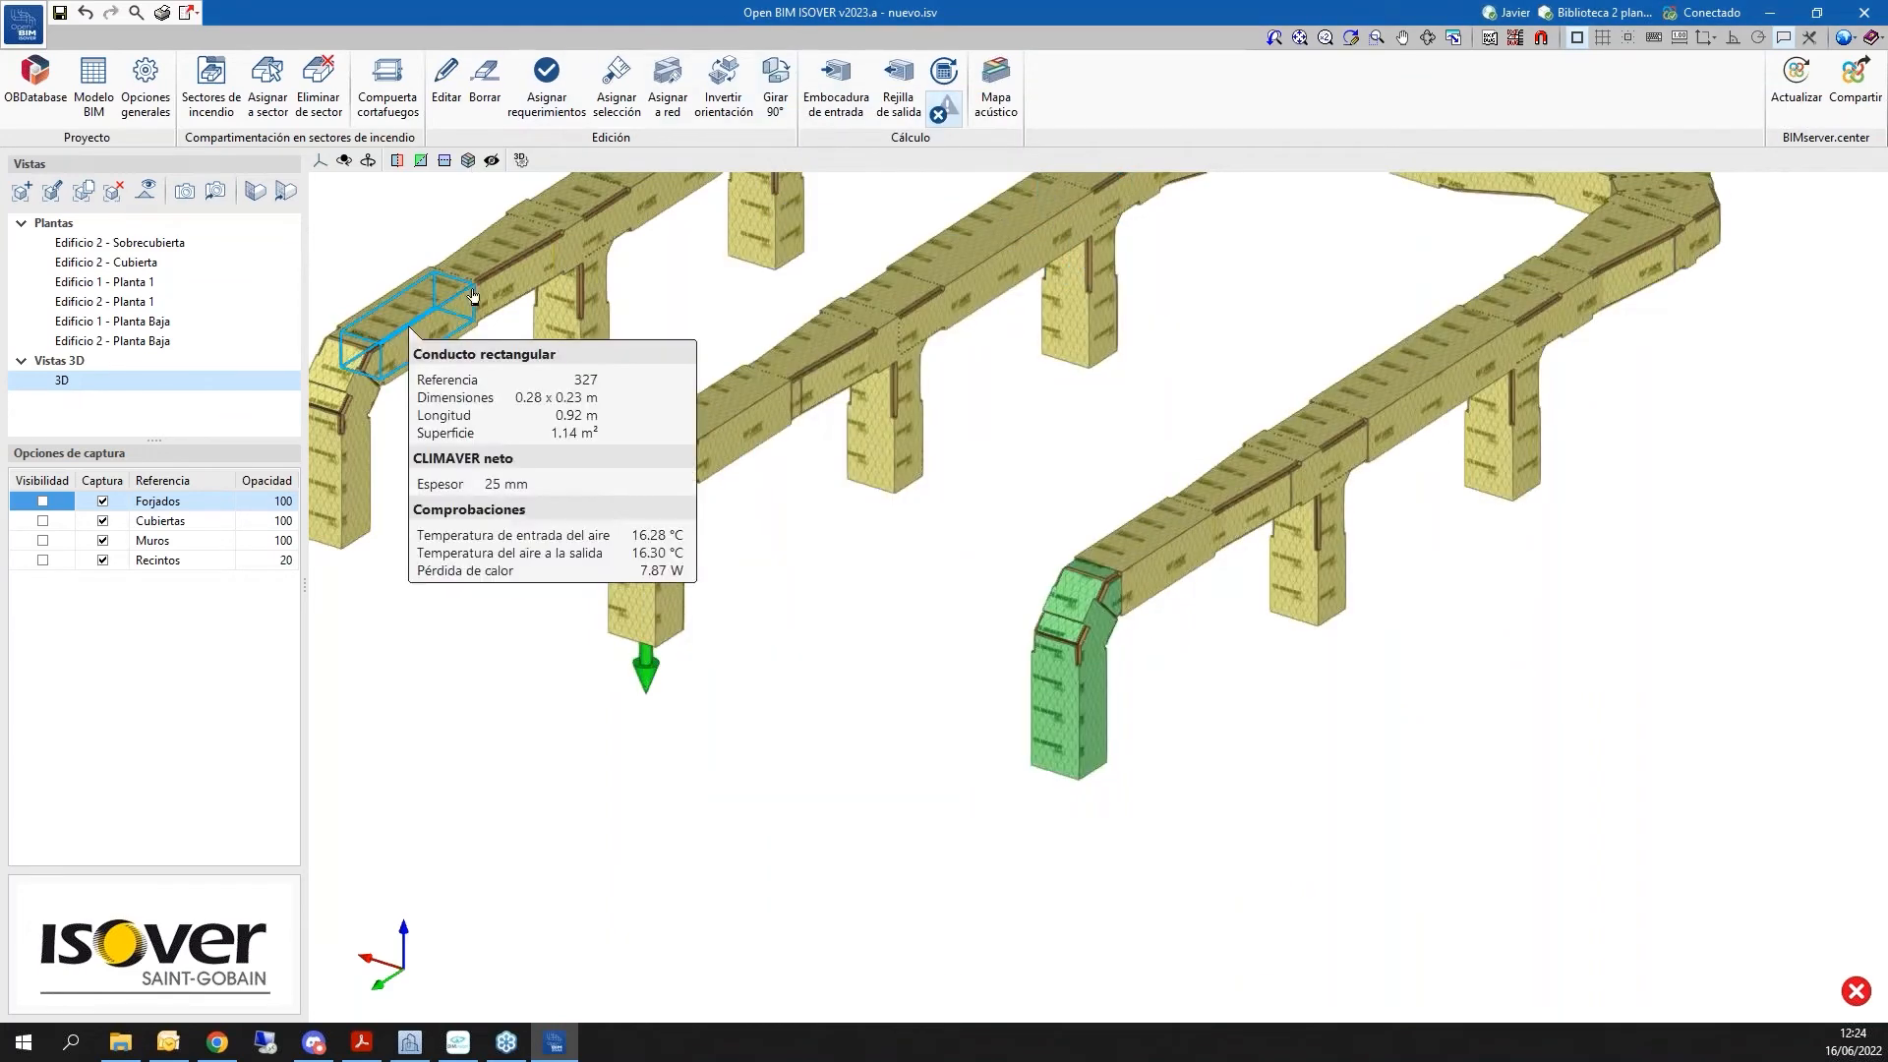
Generate the project-wide checks listing and examine the installations' acoustic attenuation table on its last page
scroll(731, 697, down, 2)
scroll(732, 697, down, 1)
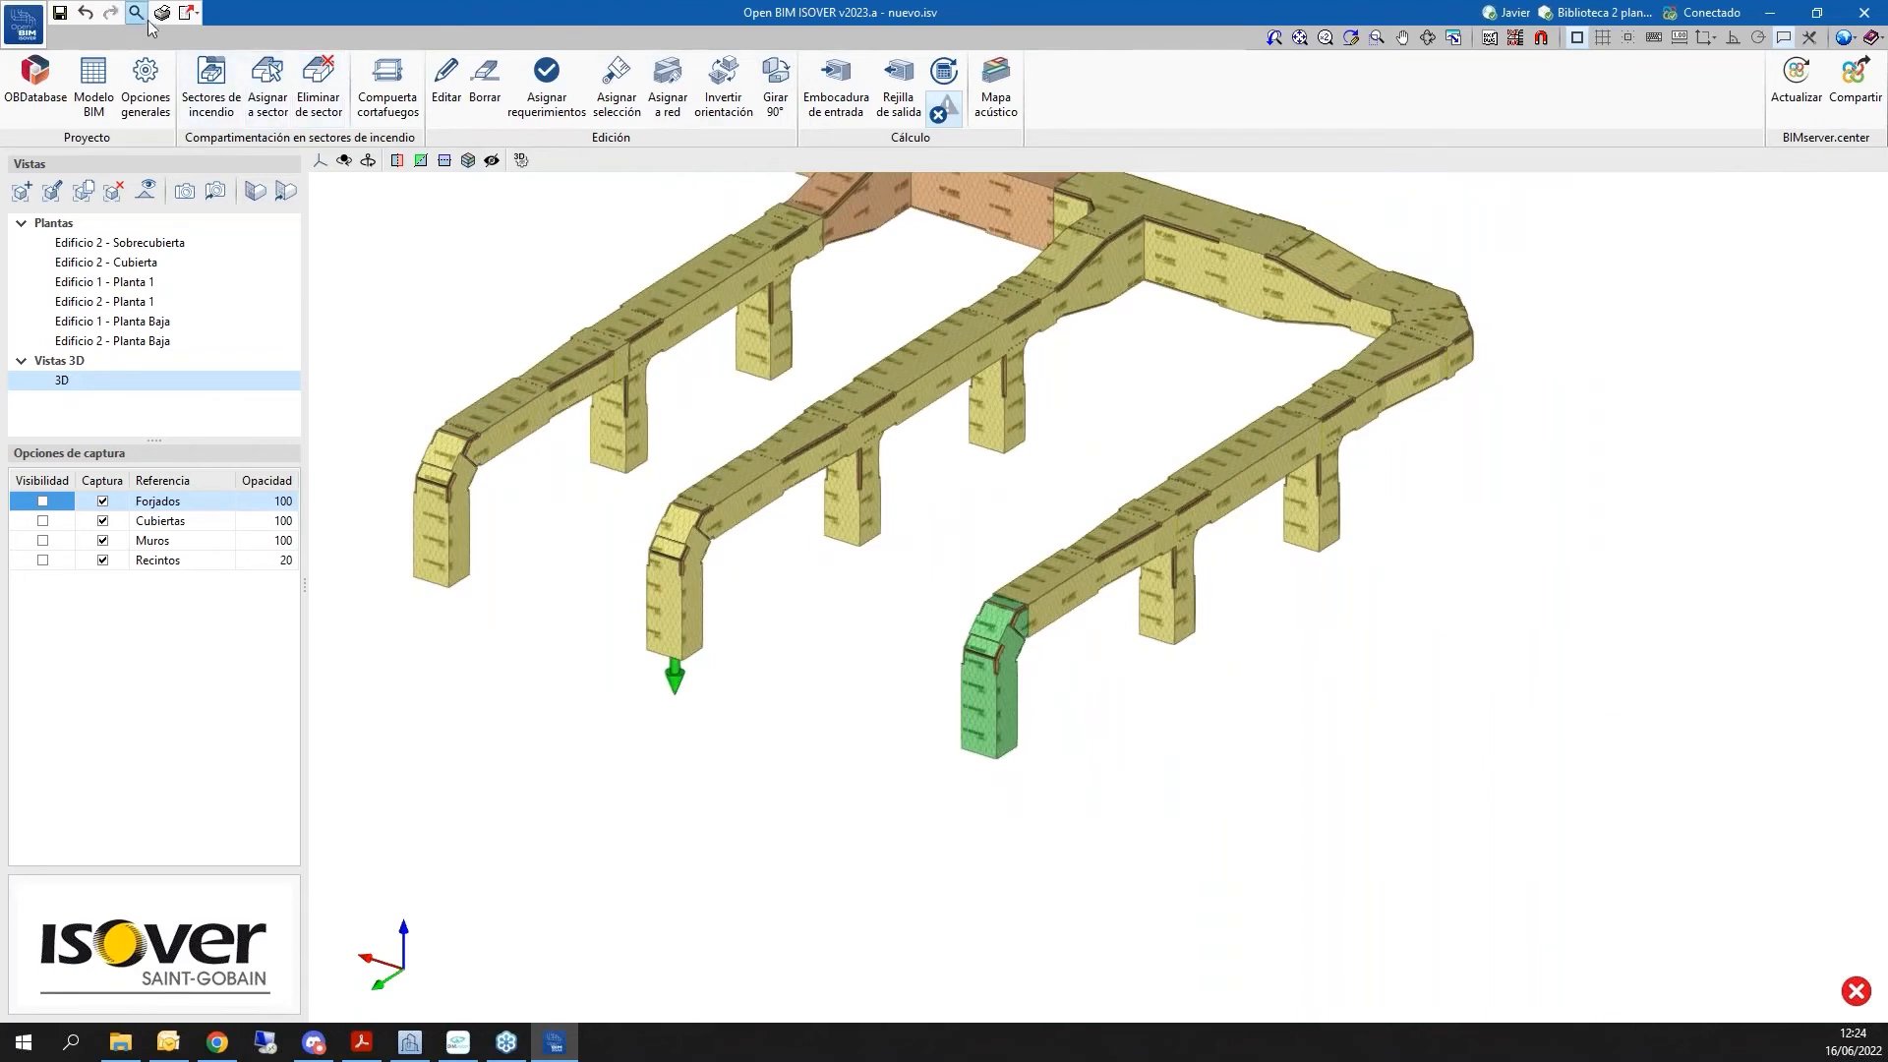
click(161, 14)
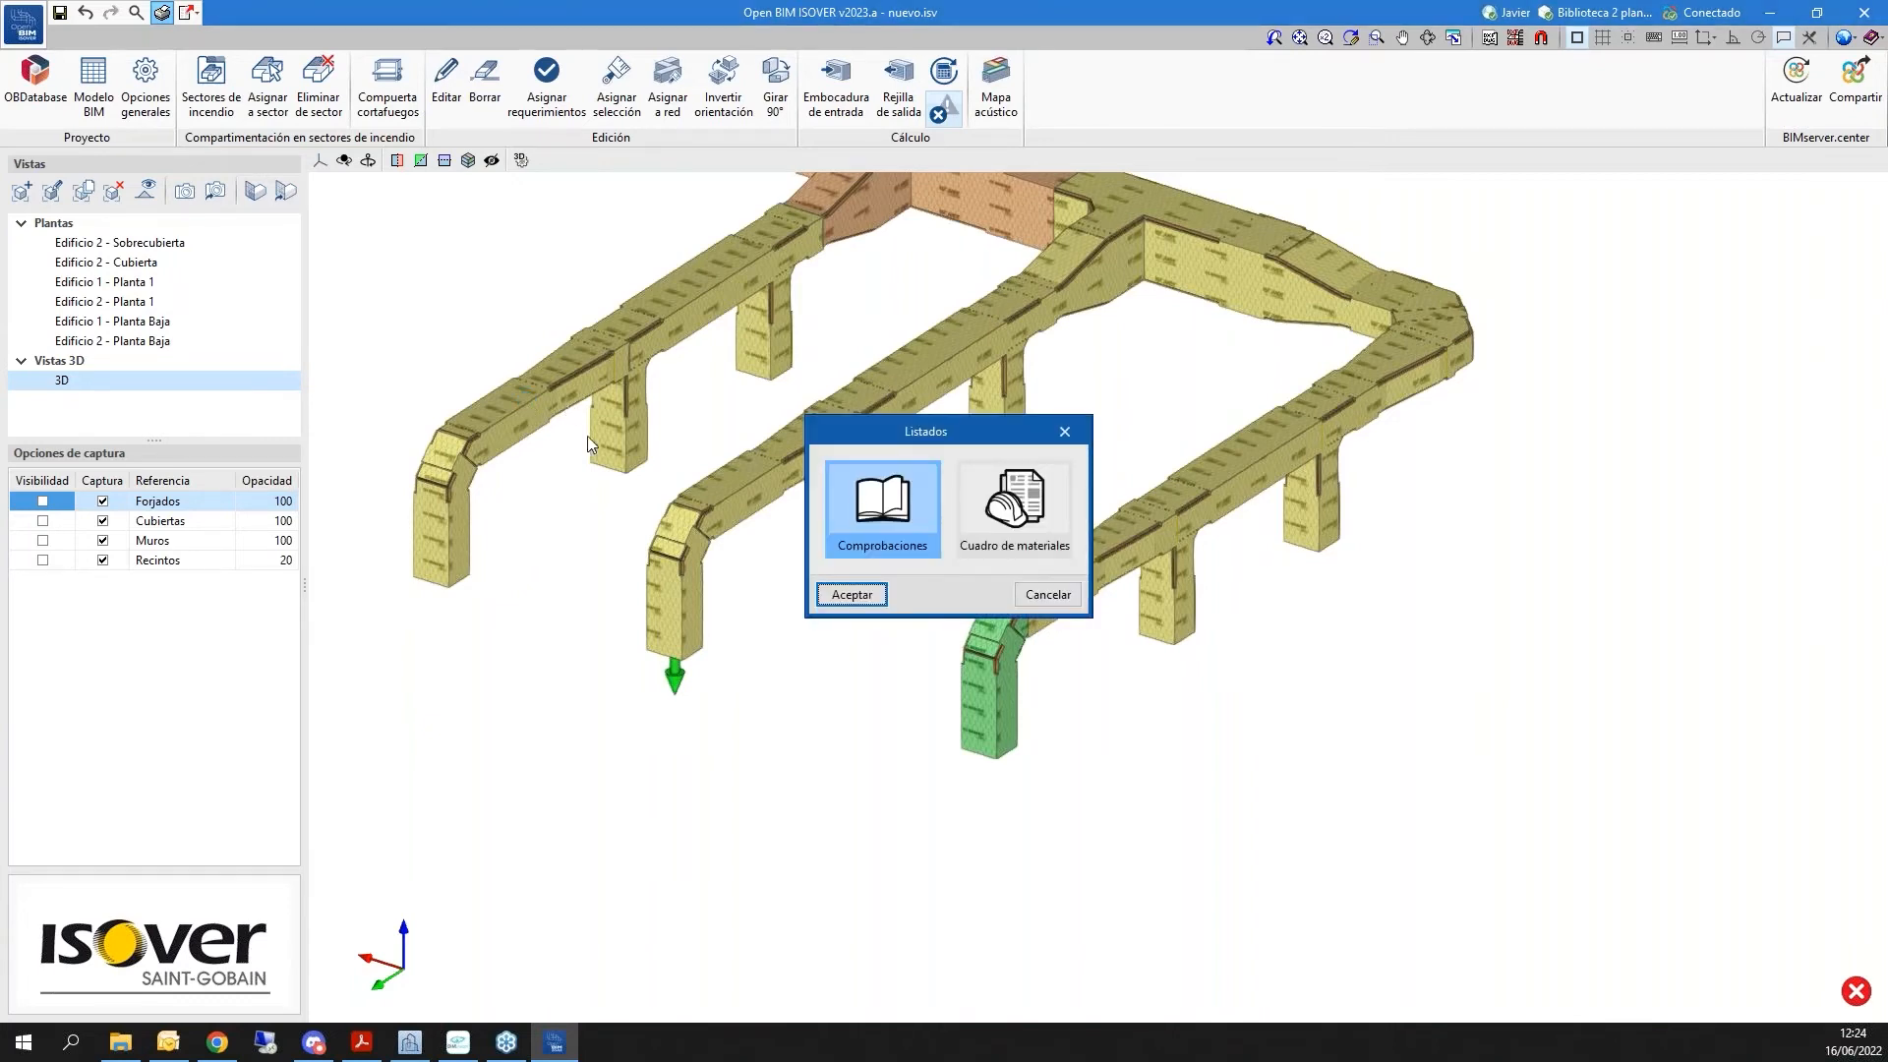
click(852, 595)
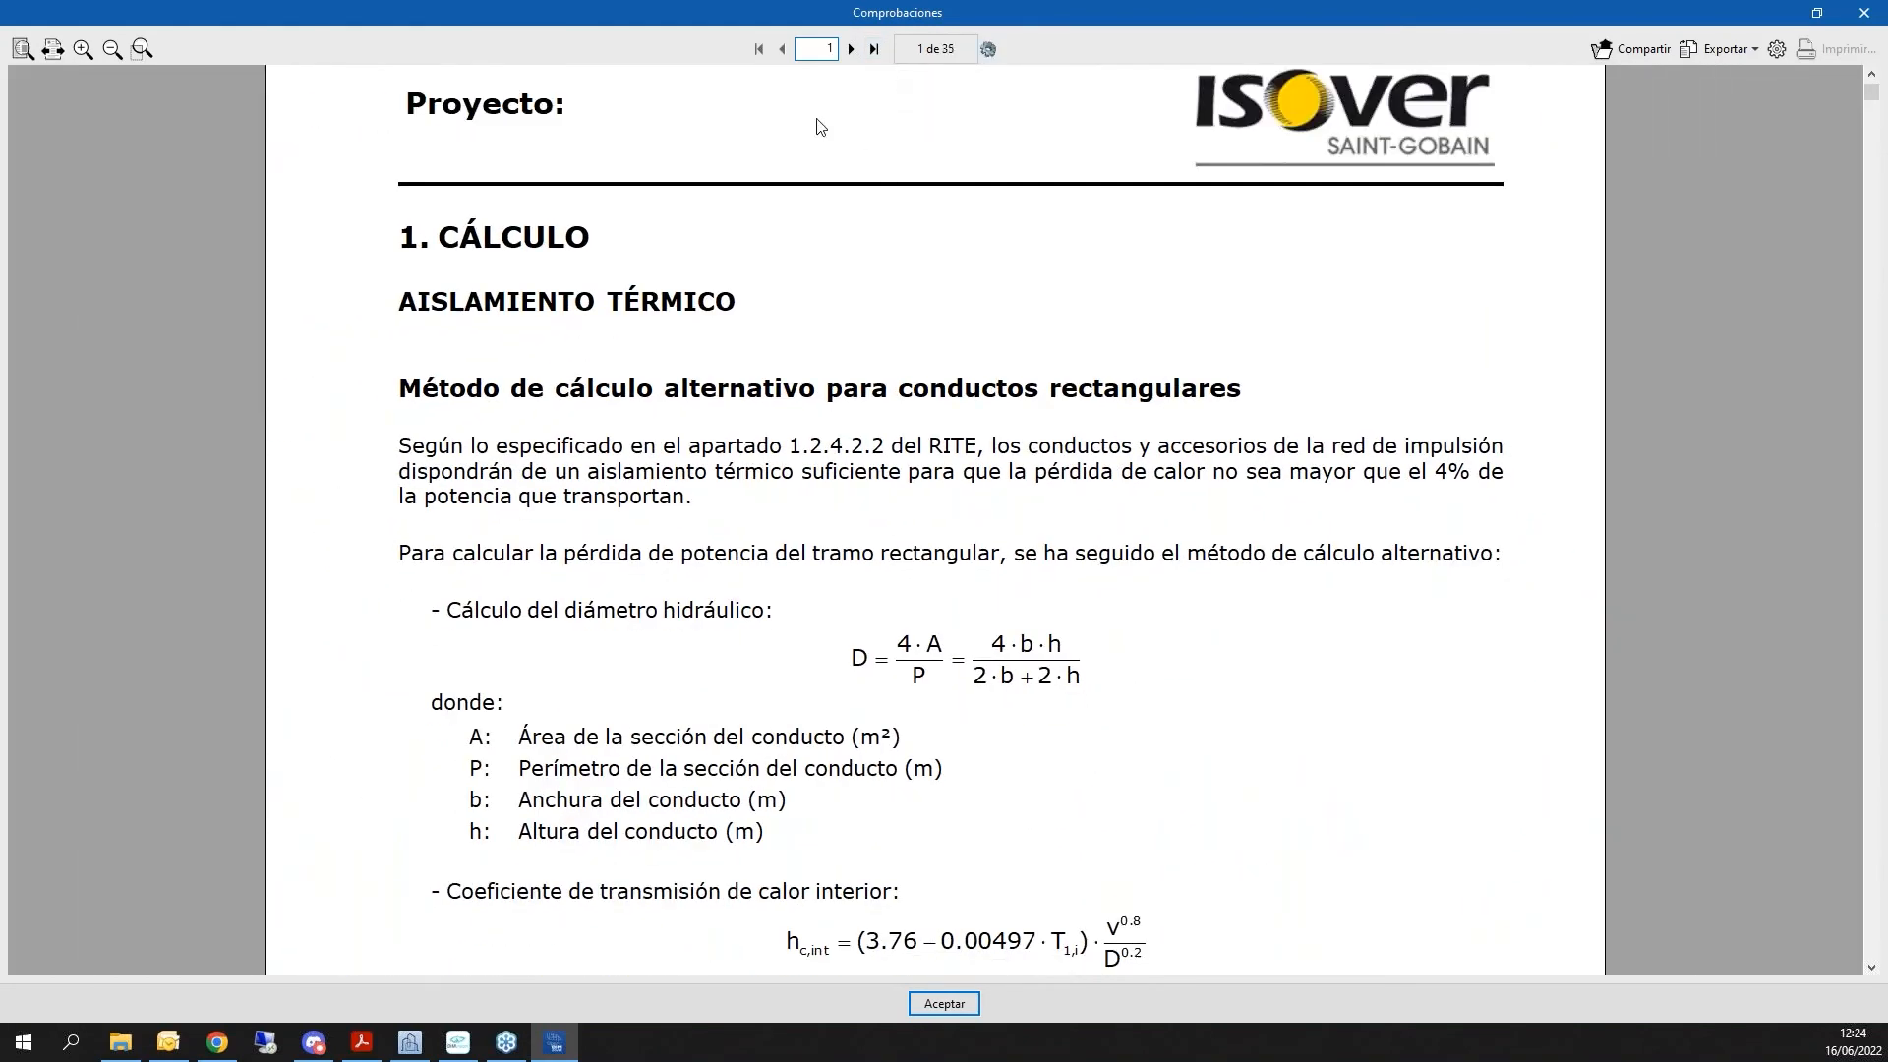
click(874, 51)
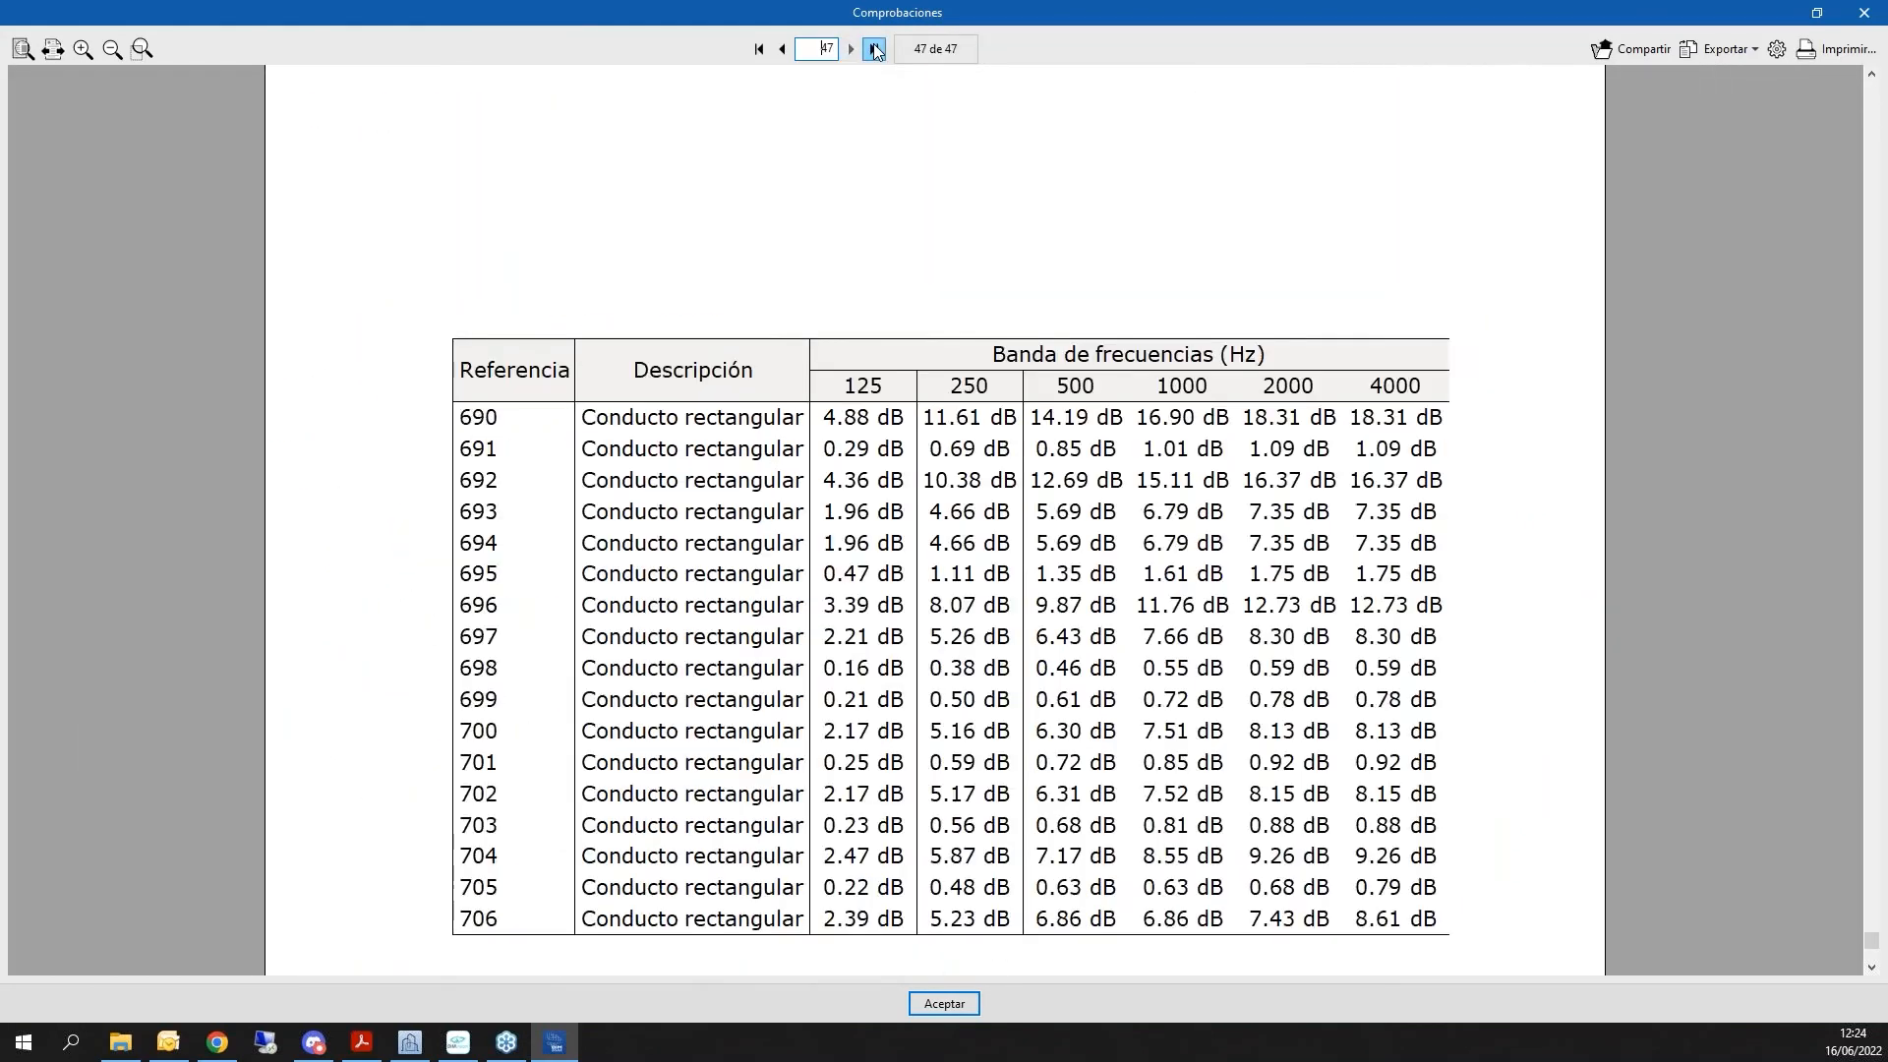
scroll(475, 787, down, 5)
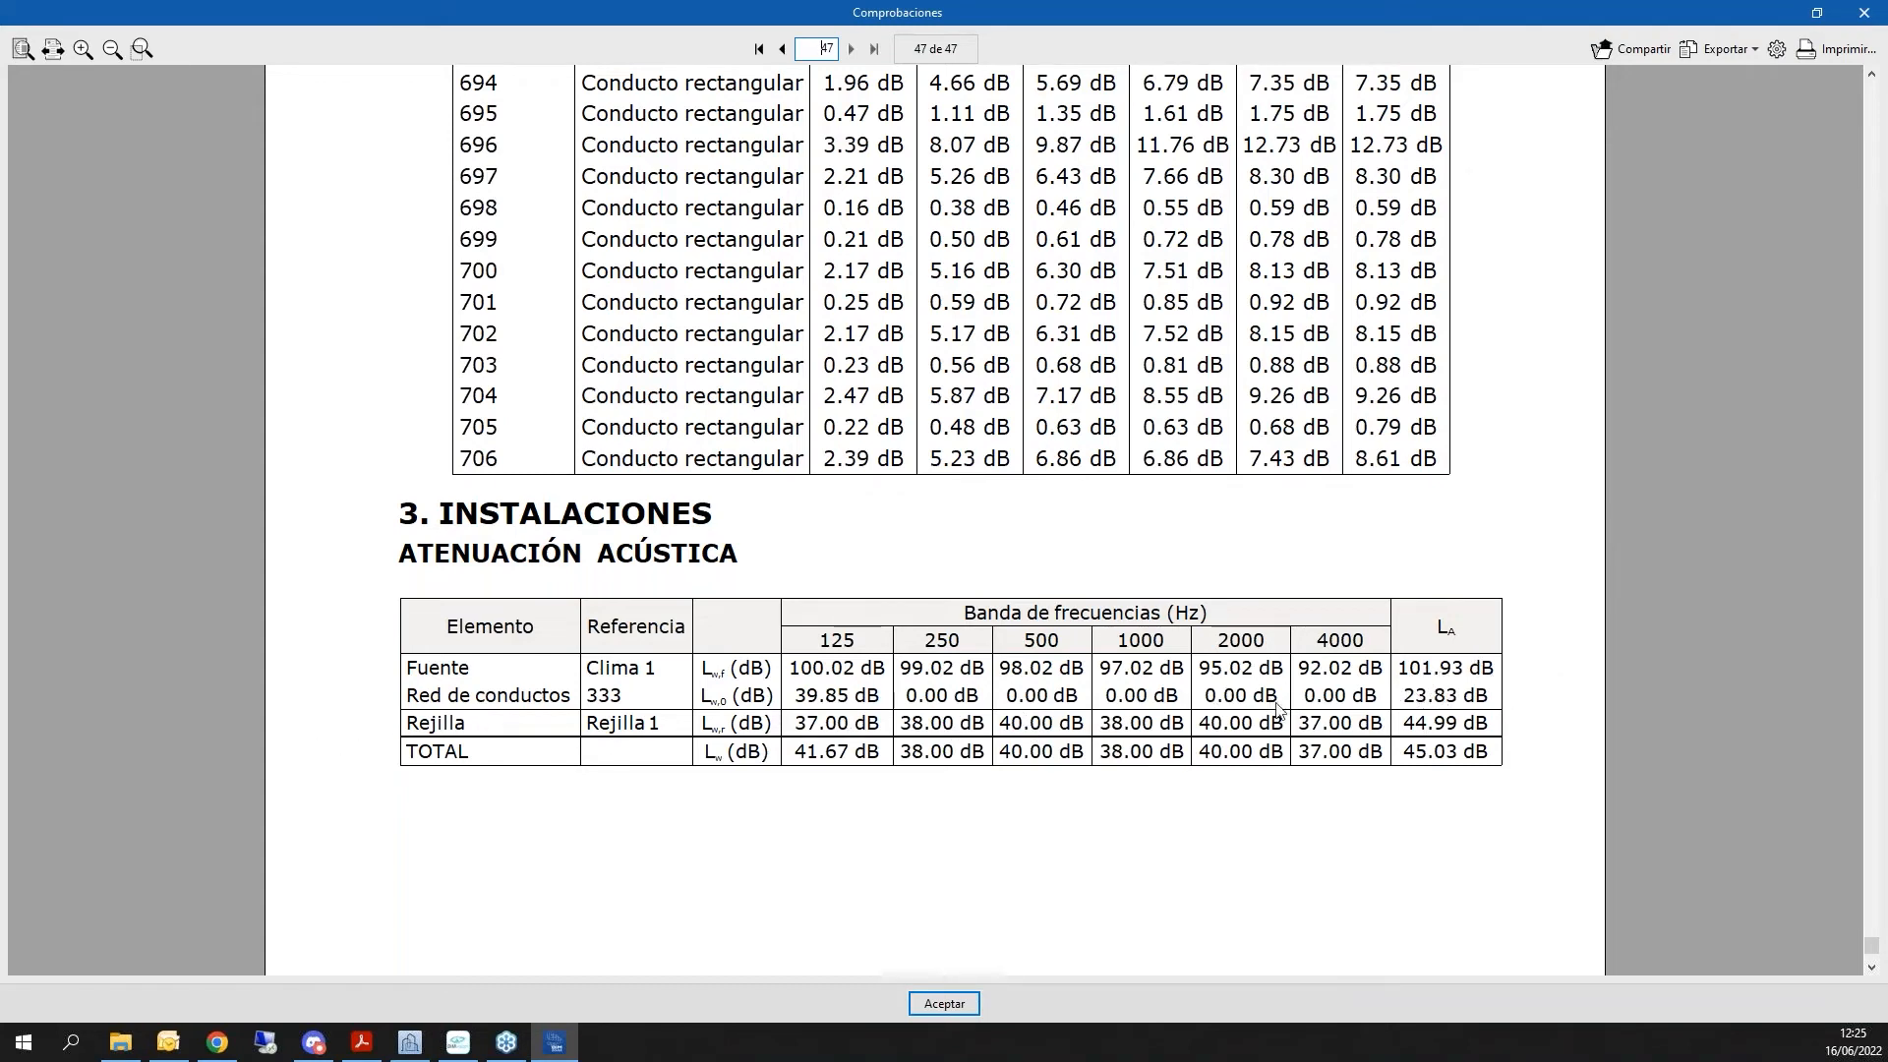
scroll(1467, 661, down, 1)
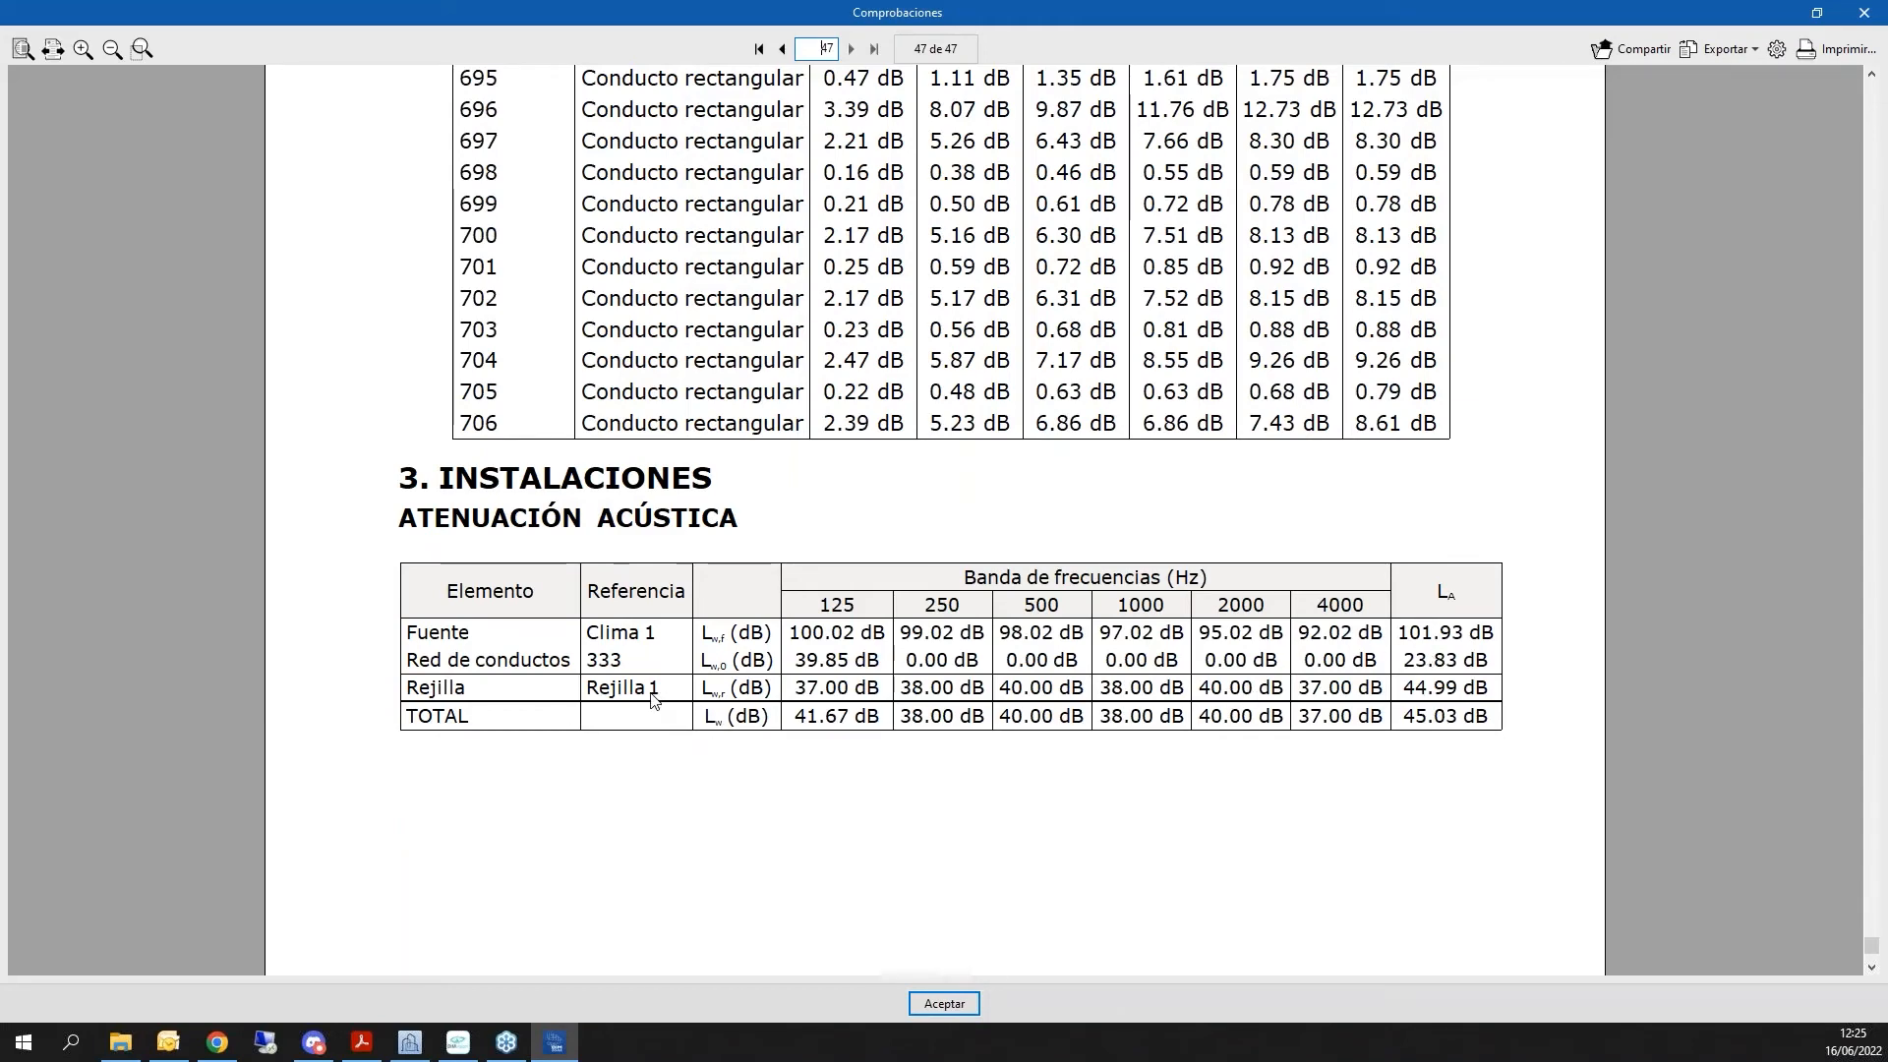
Review the rectangular ducts' attenuation tables by frequency band on the preceding pages and close the checks listing
scroll(580, 688, up, 5)
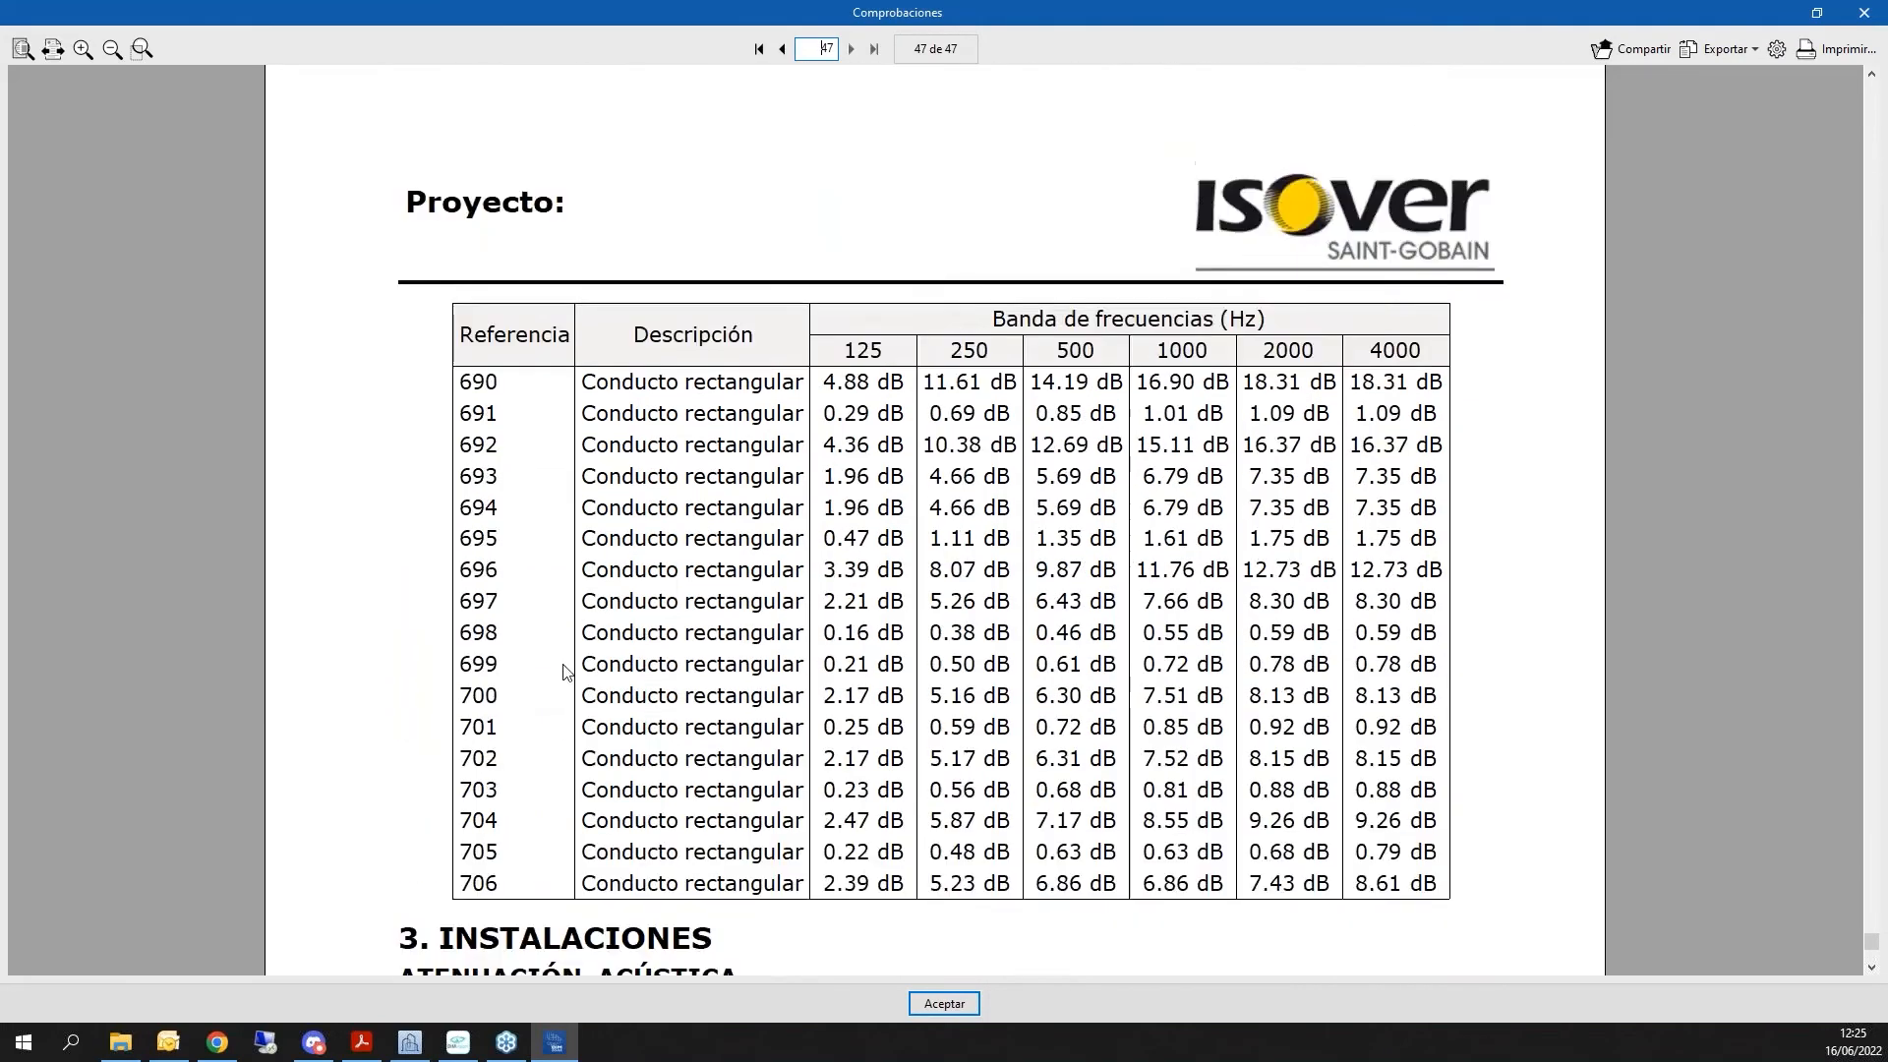
scroll(564, 671, up, 8)
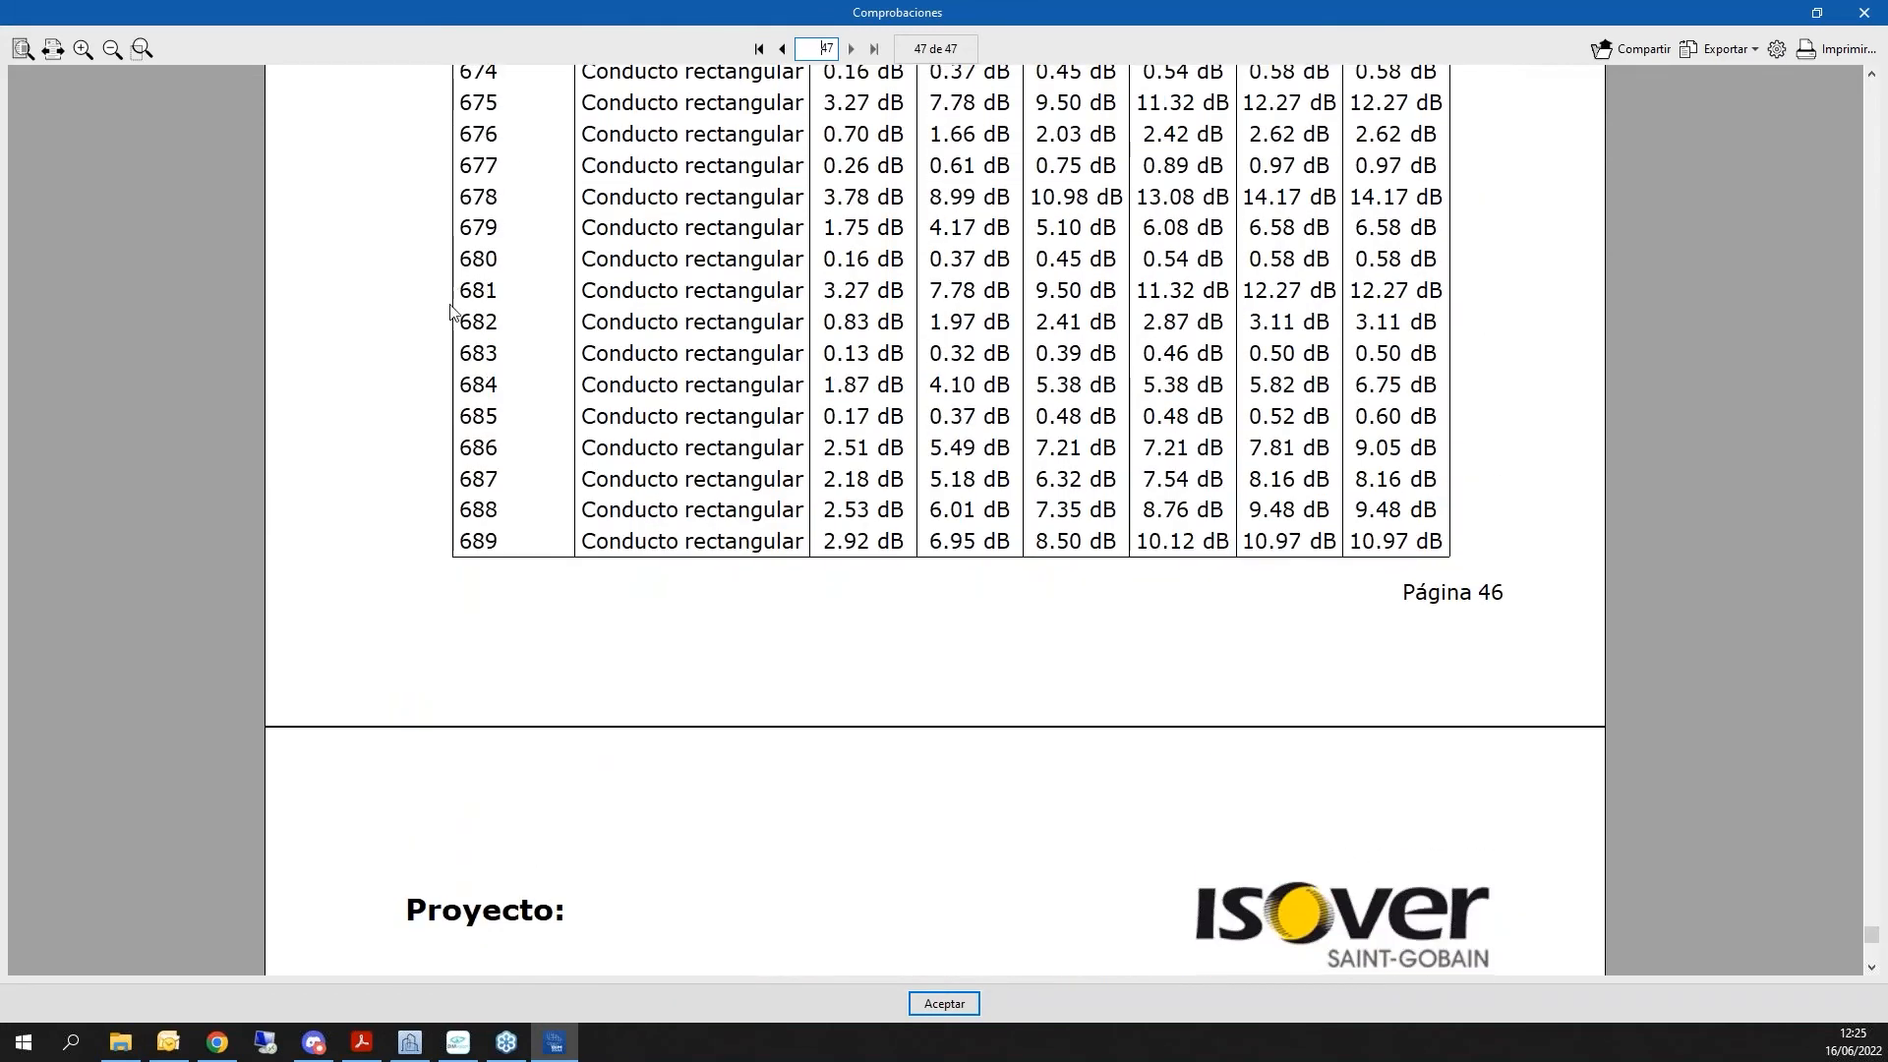
scroll(462, 324, up, 11)
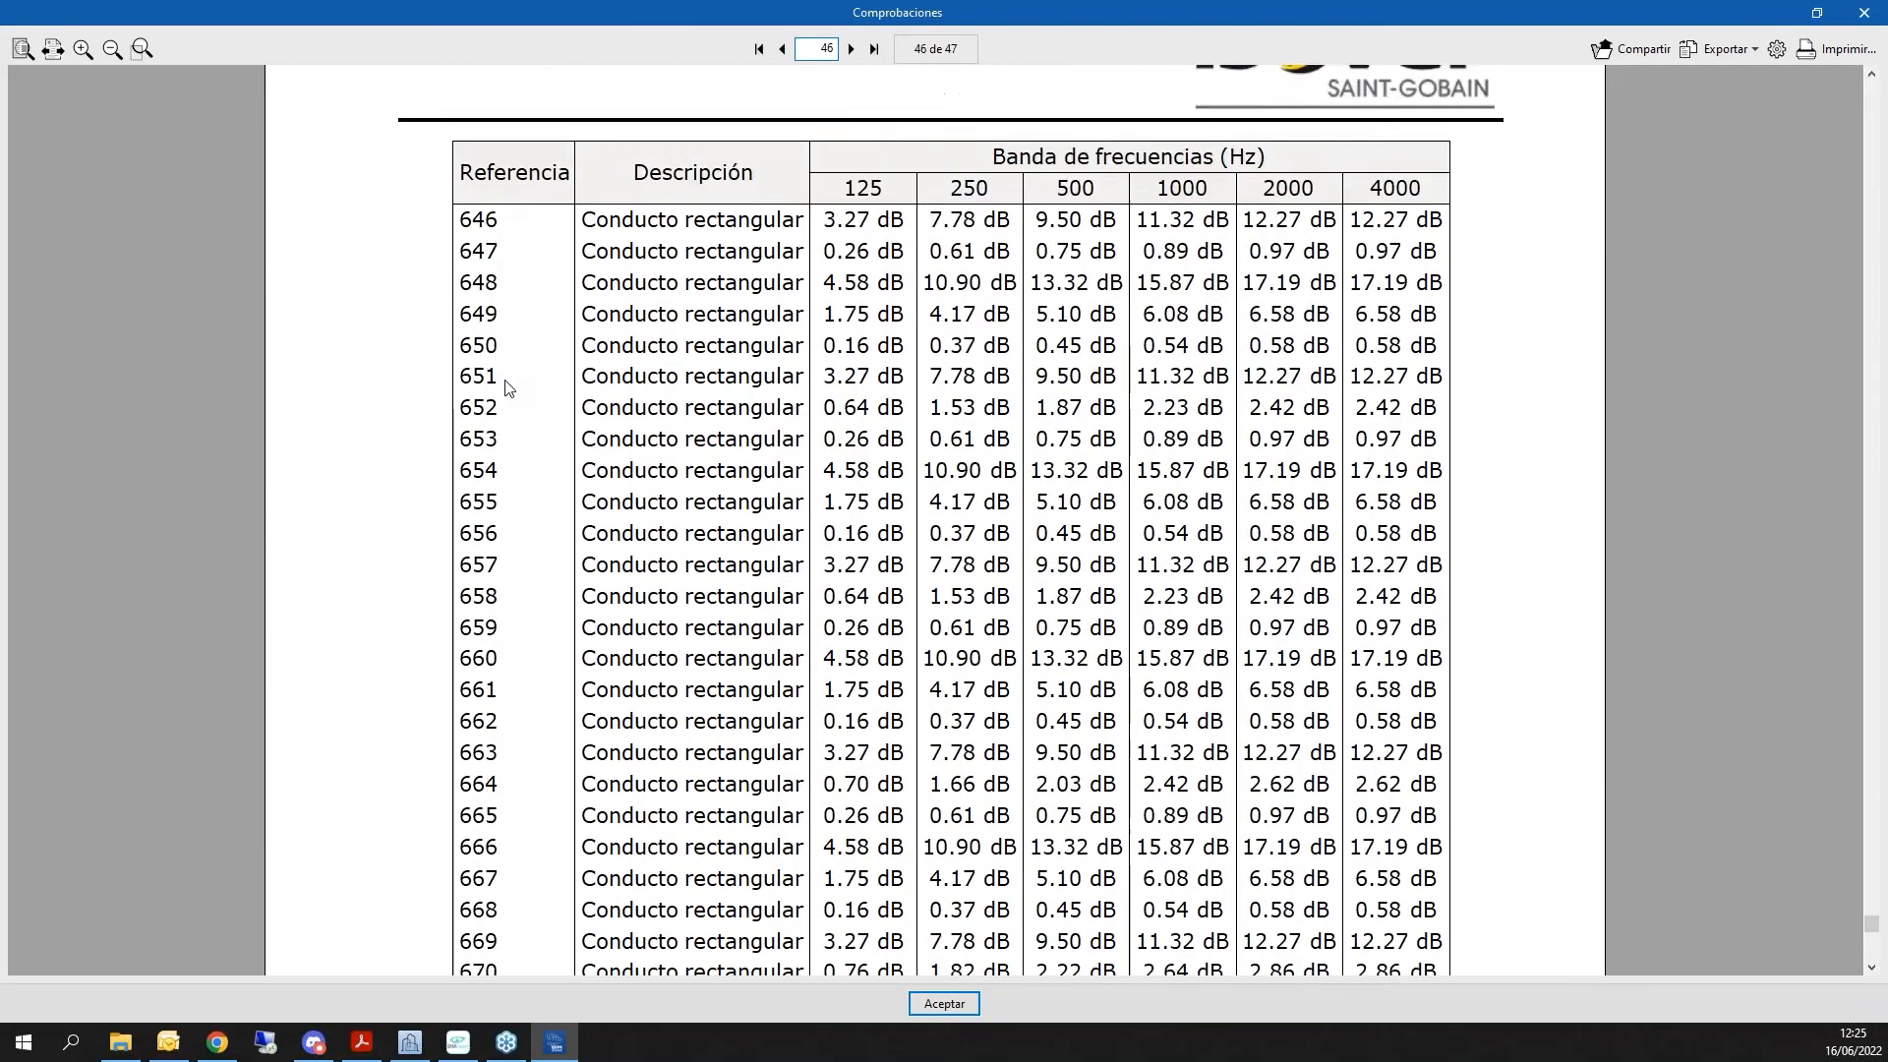
scroll(507, 388, up, 3)
scroll(506, 394, up, 2)
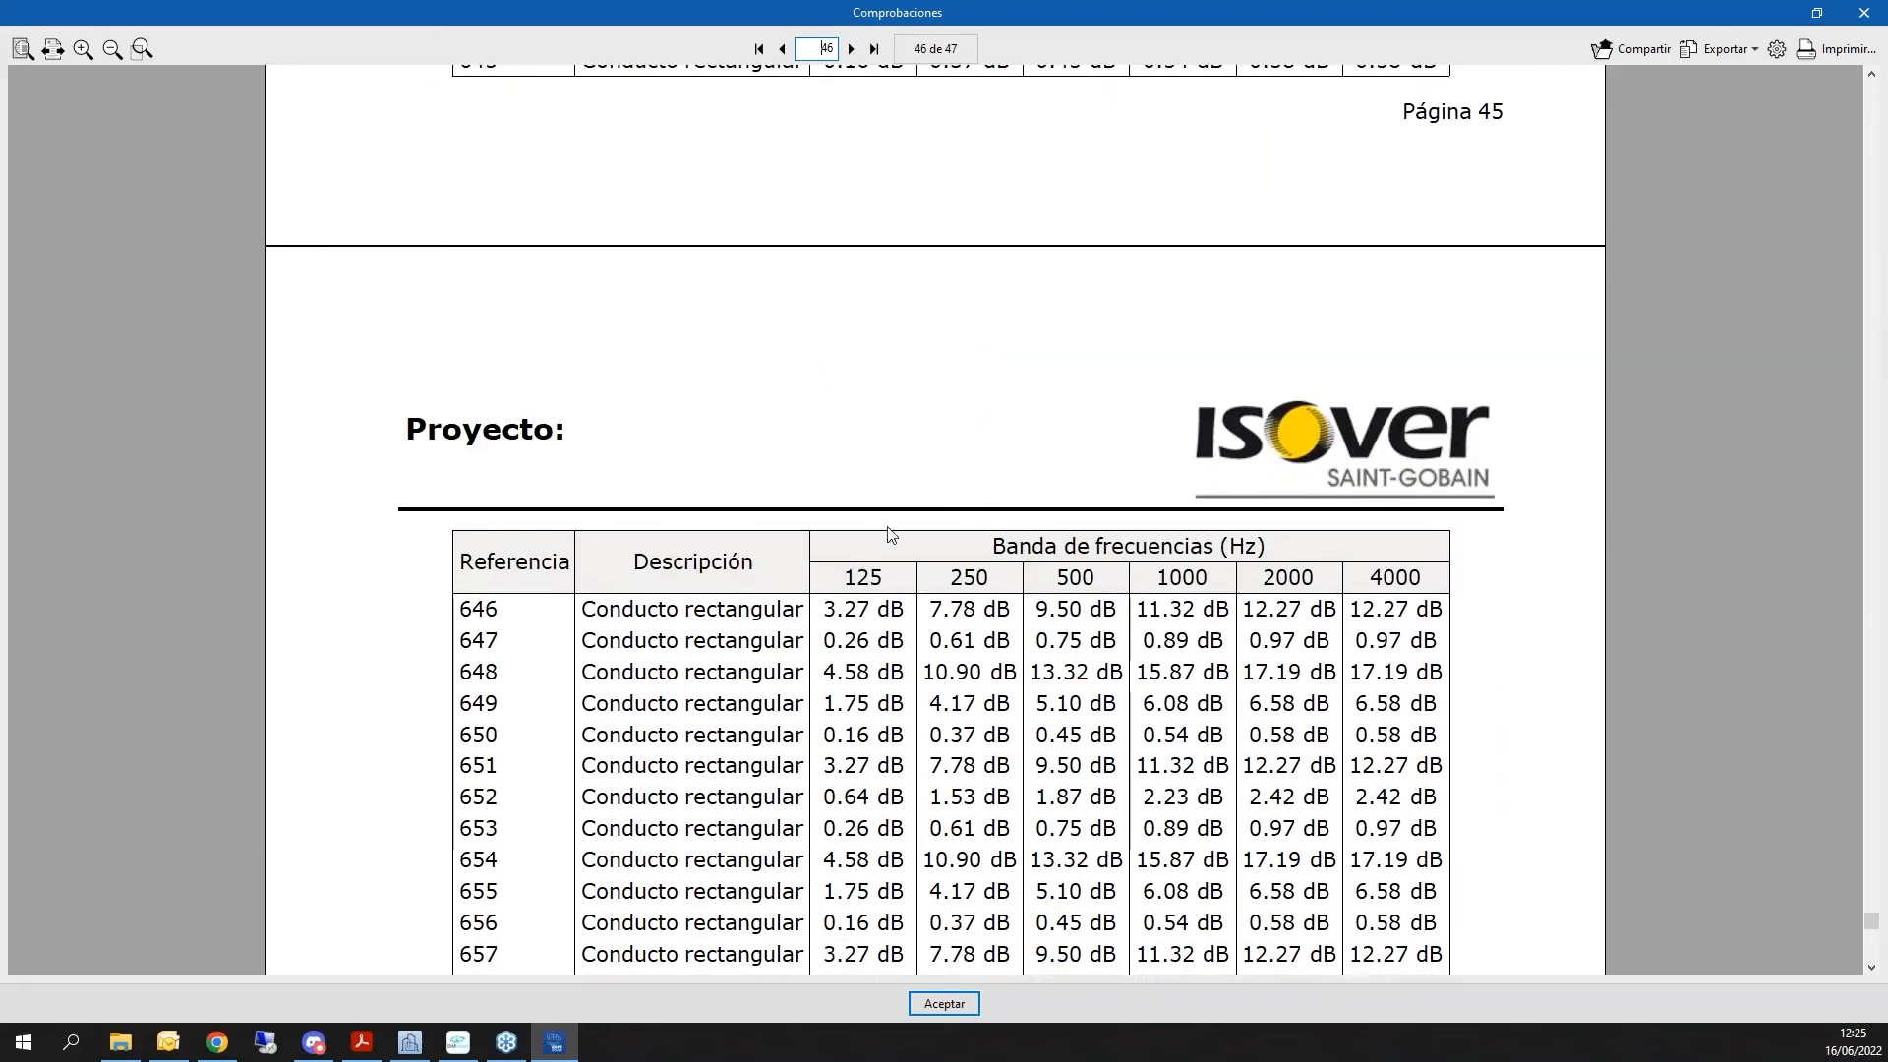
click(1863, 12)
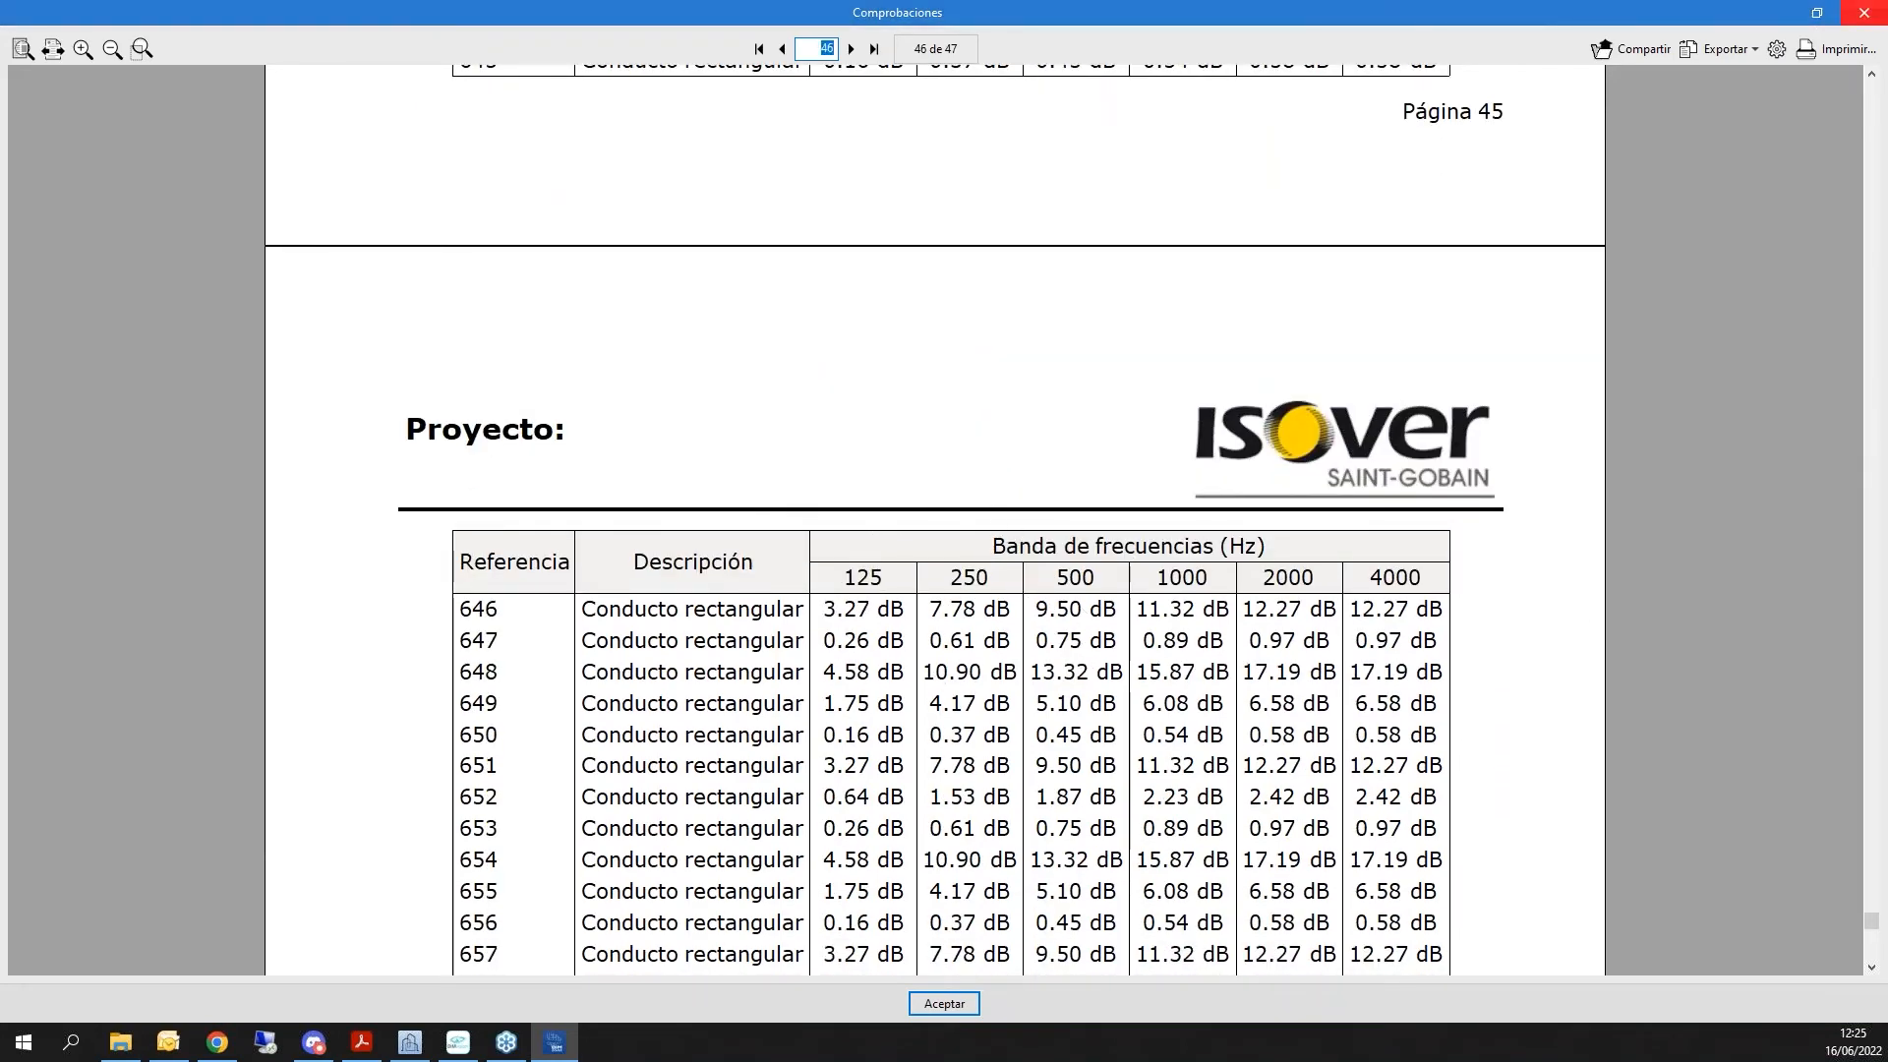
click(1074, 598)
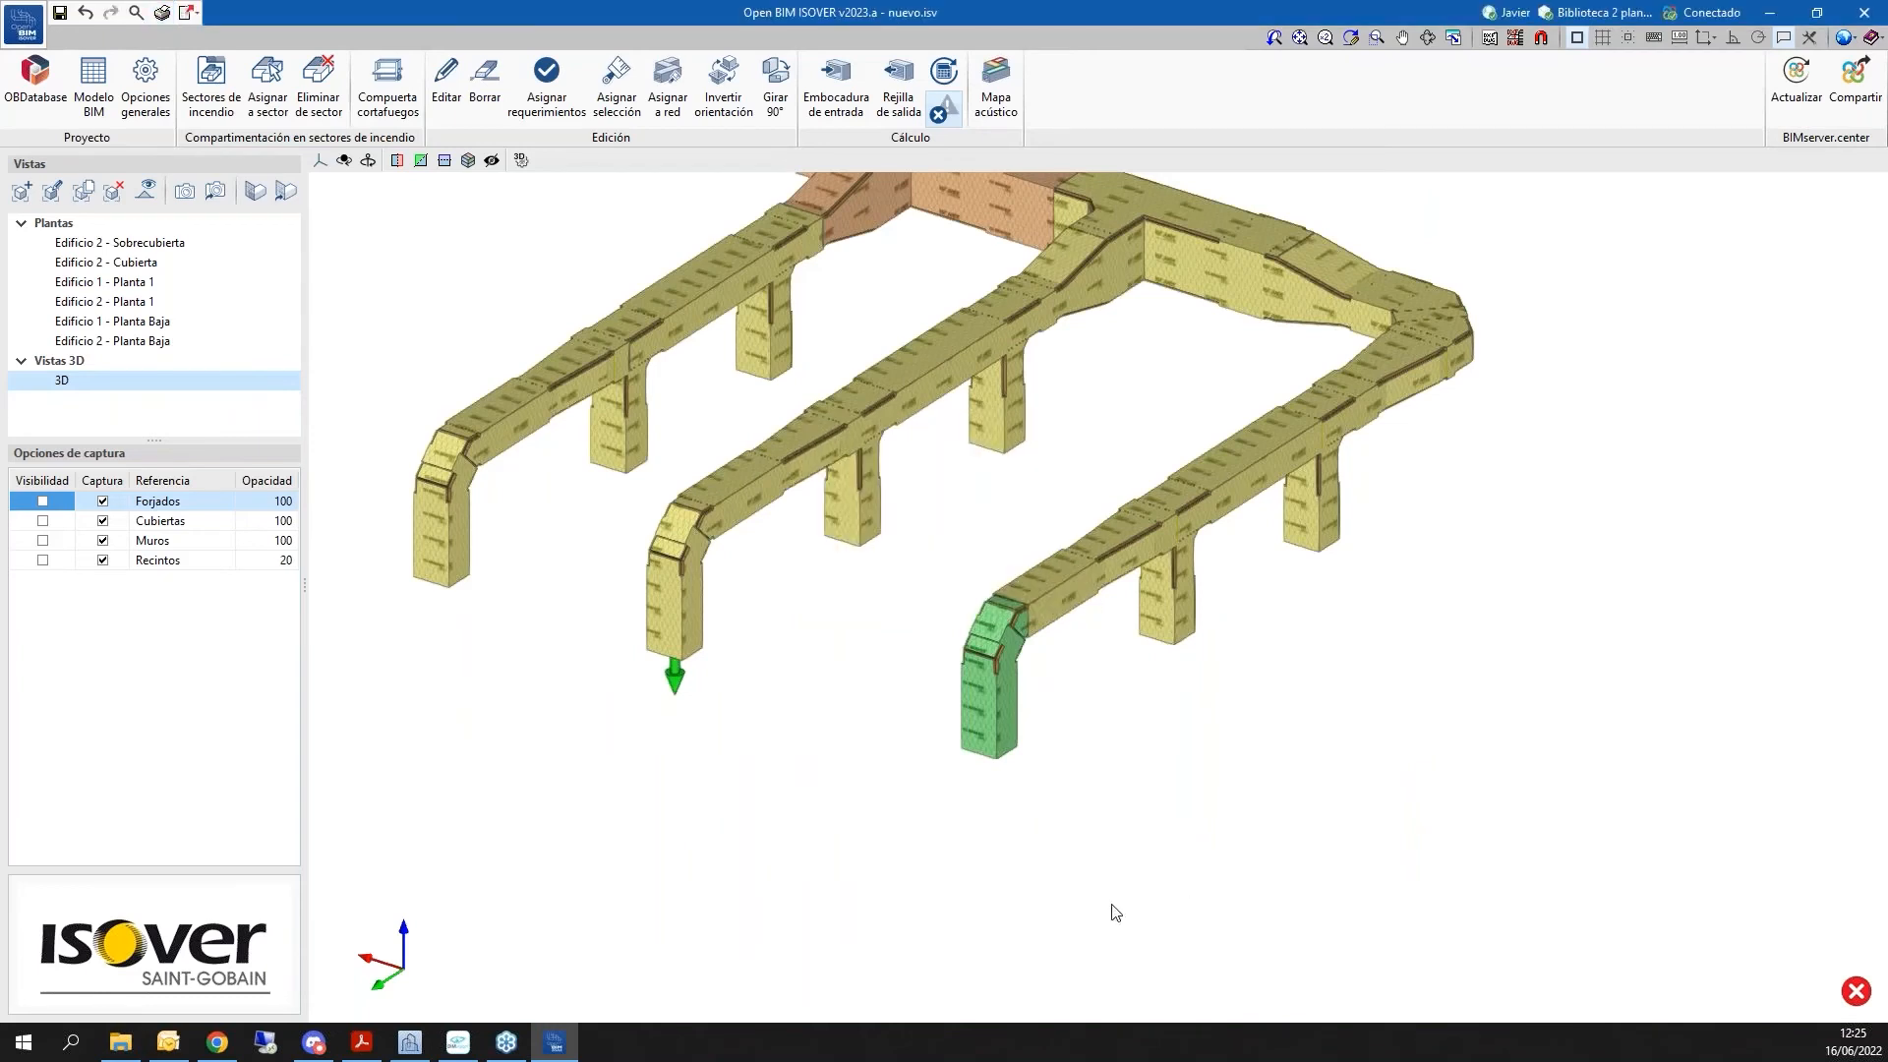
Generate the project's materials table, examine the products used in the maximised report, and close the listings
middle_drag(991, 809, 1212, 646)
scroll(1212, 646, down, 3)
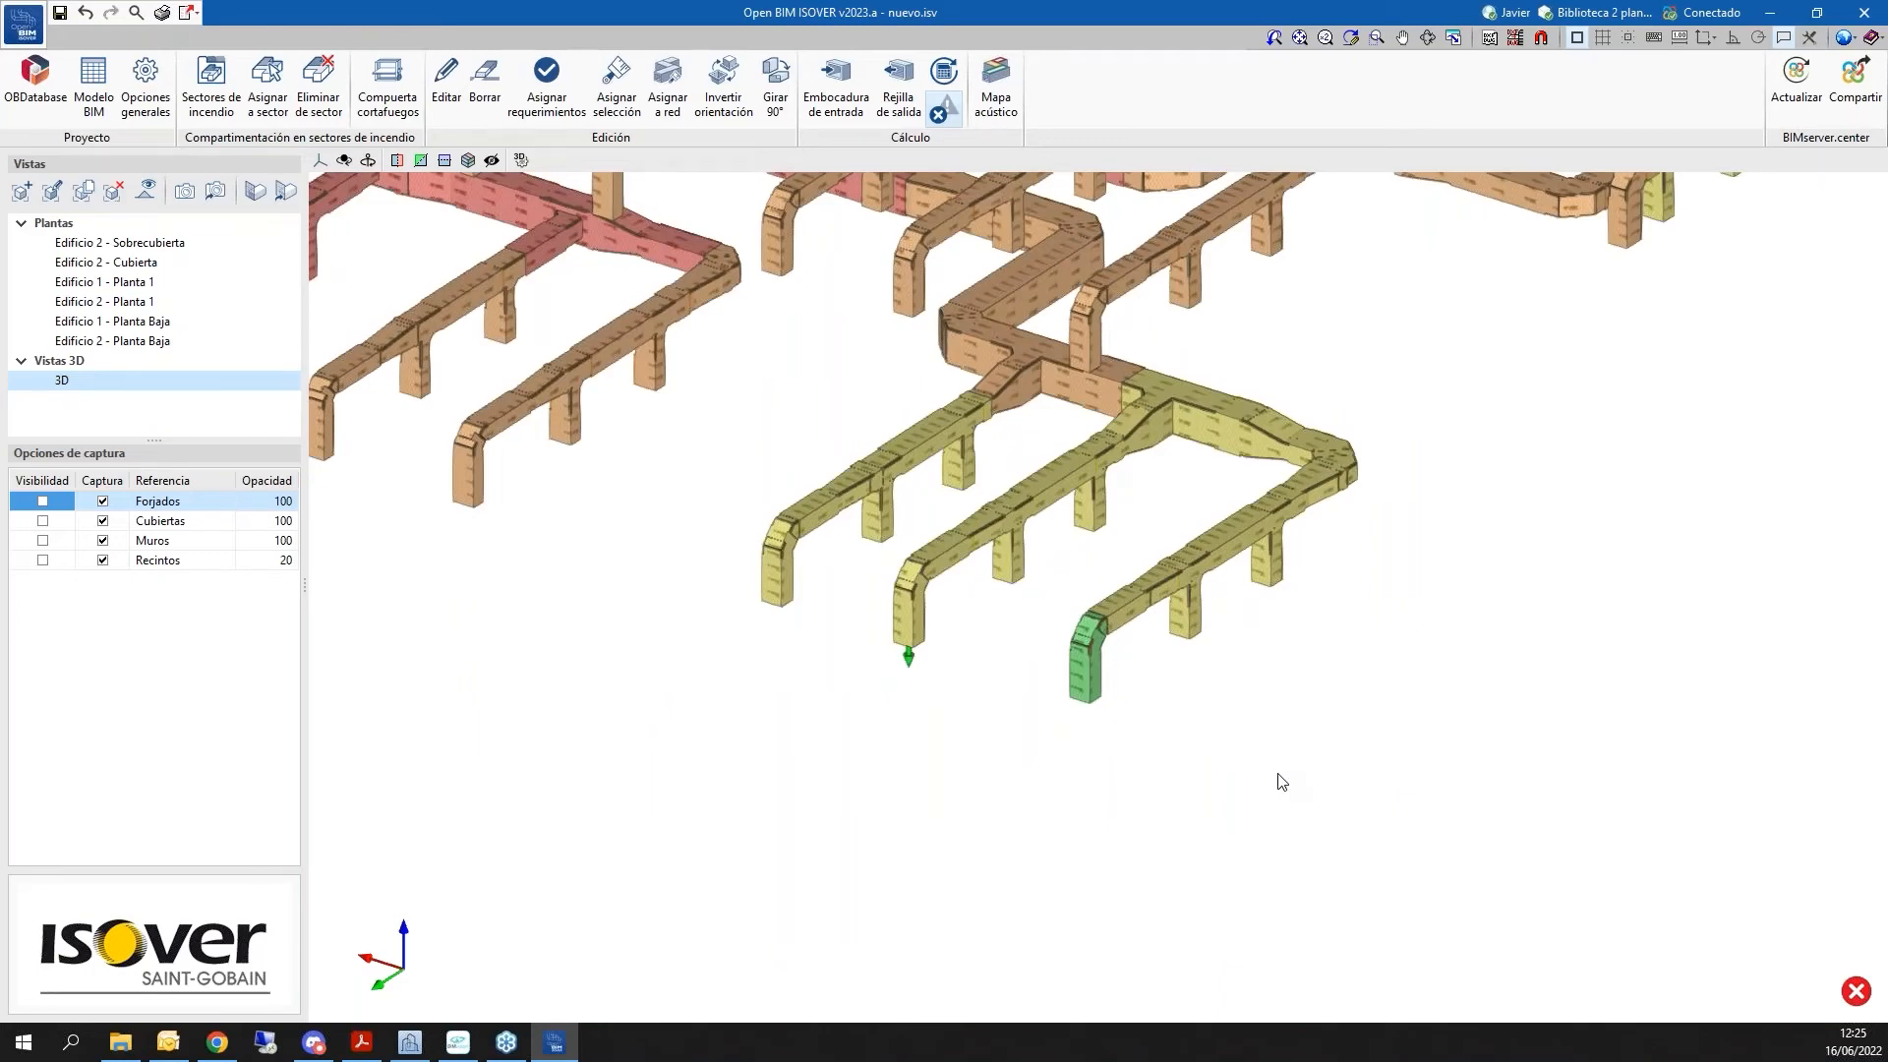
scroll(1315, 763, down, 4)
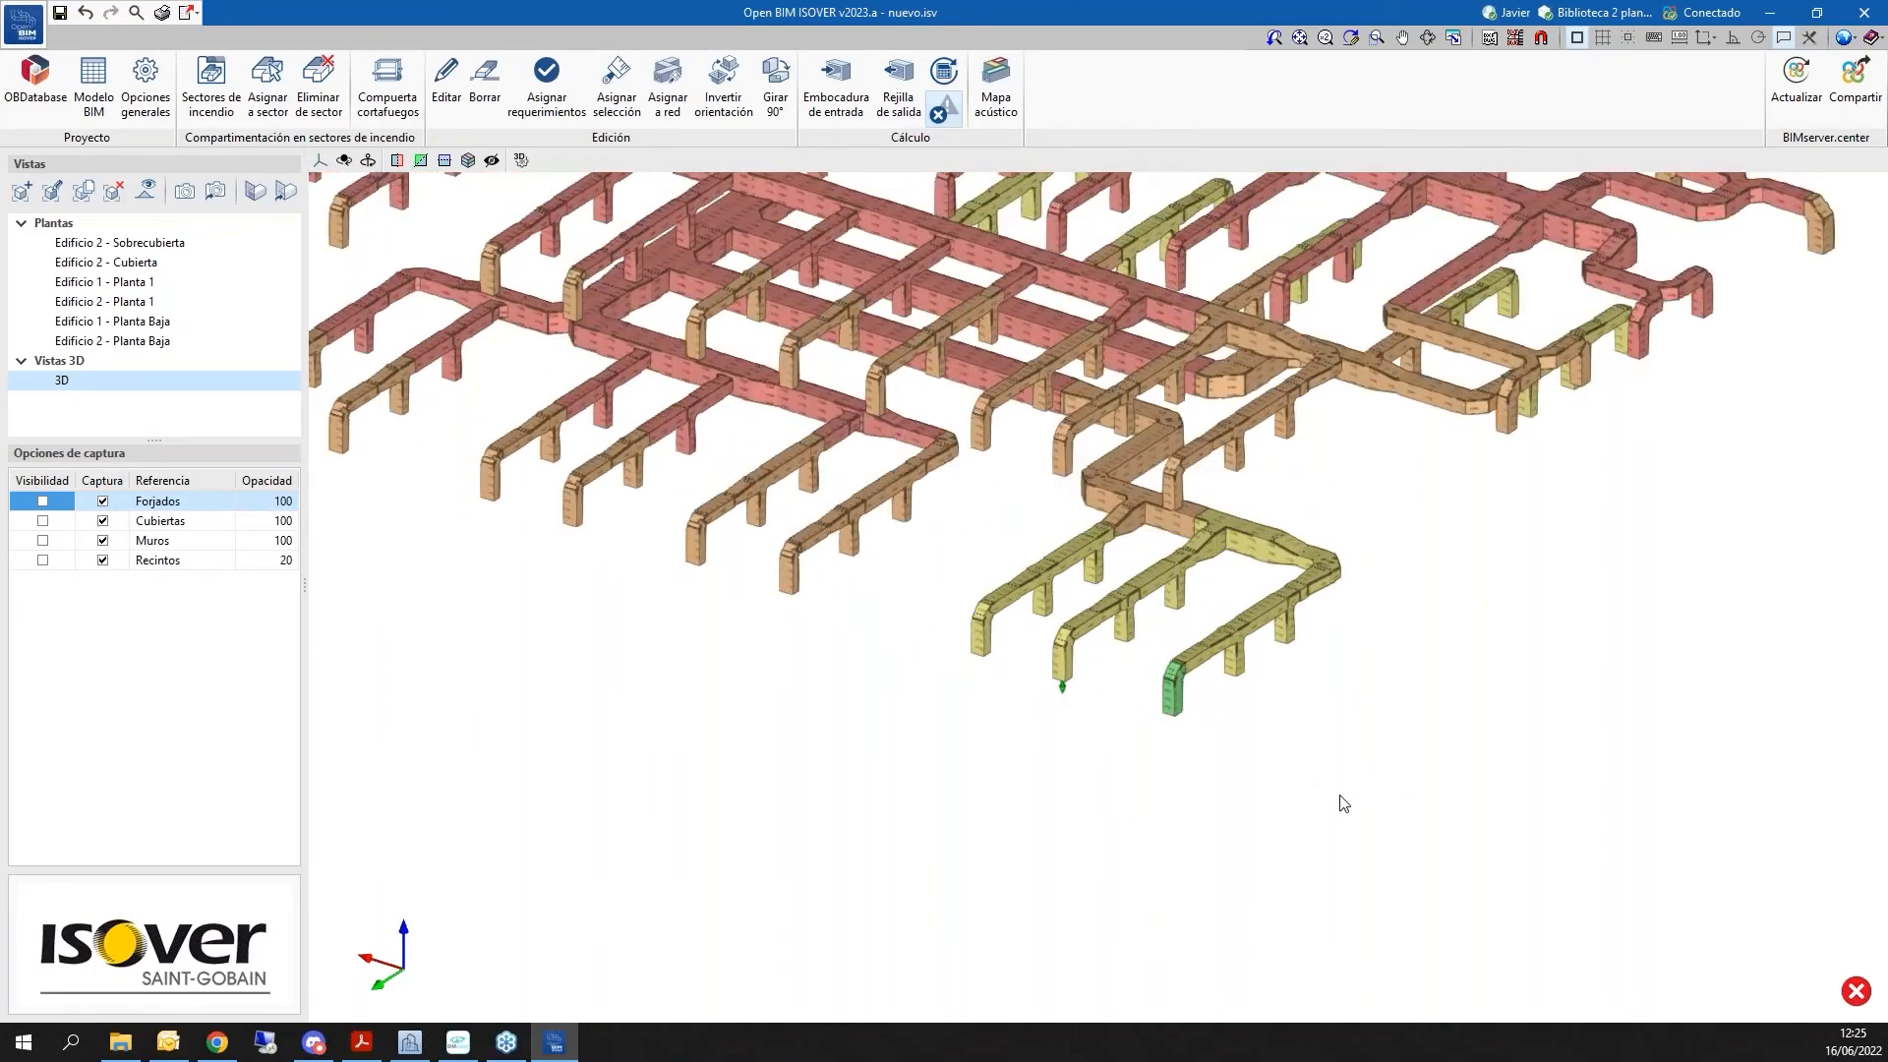
scroll(1343, 797, down, 2)
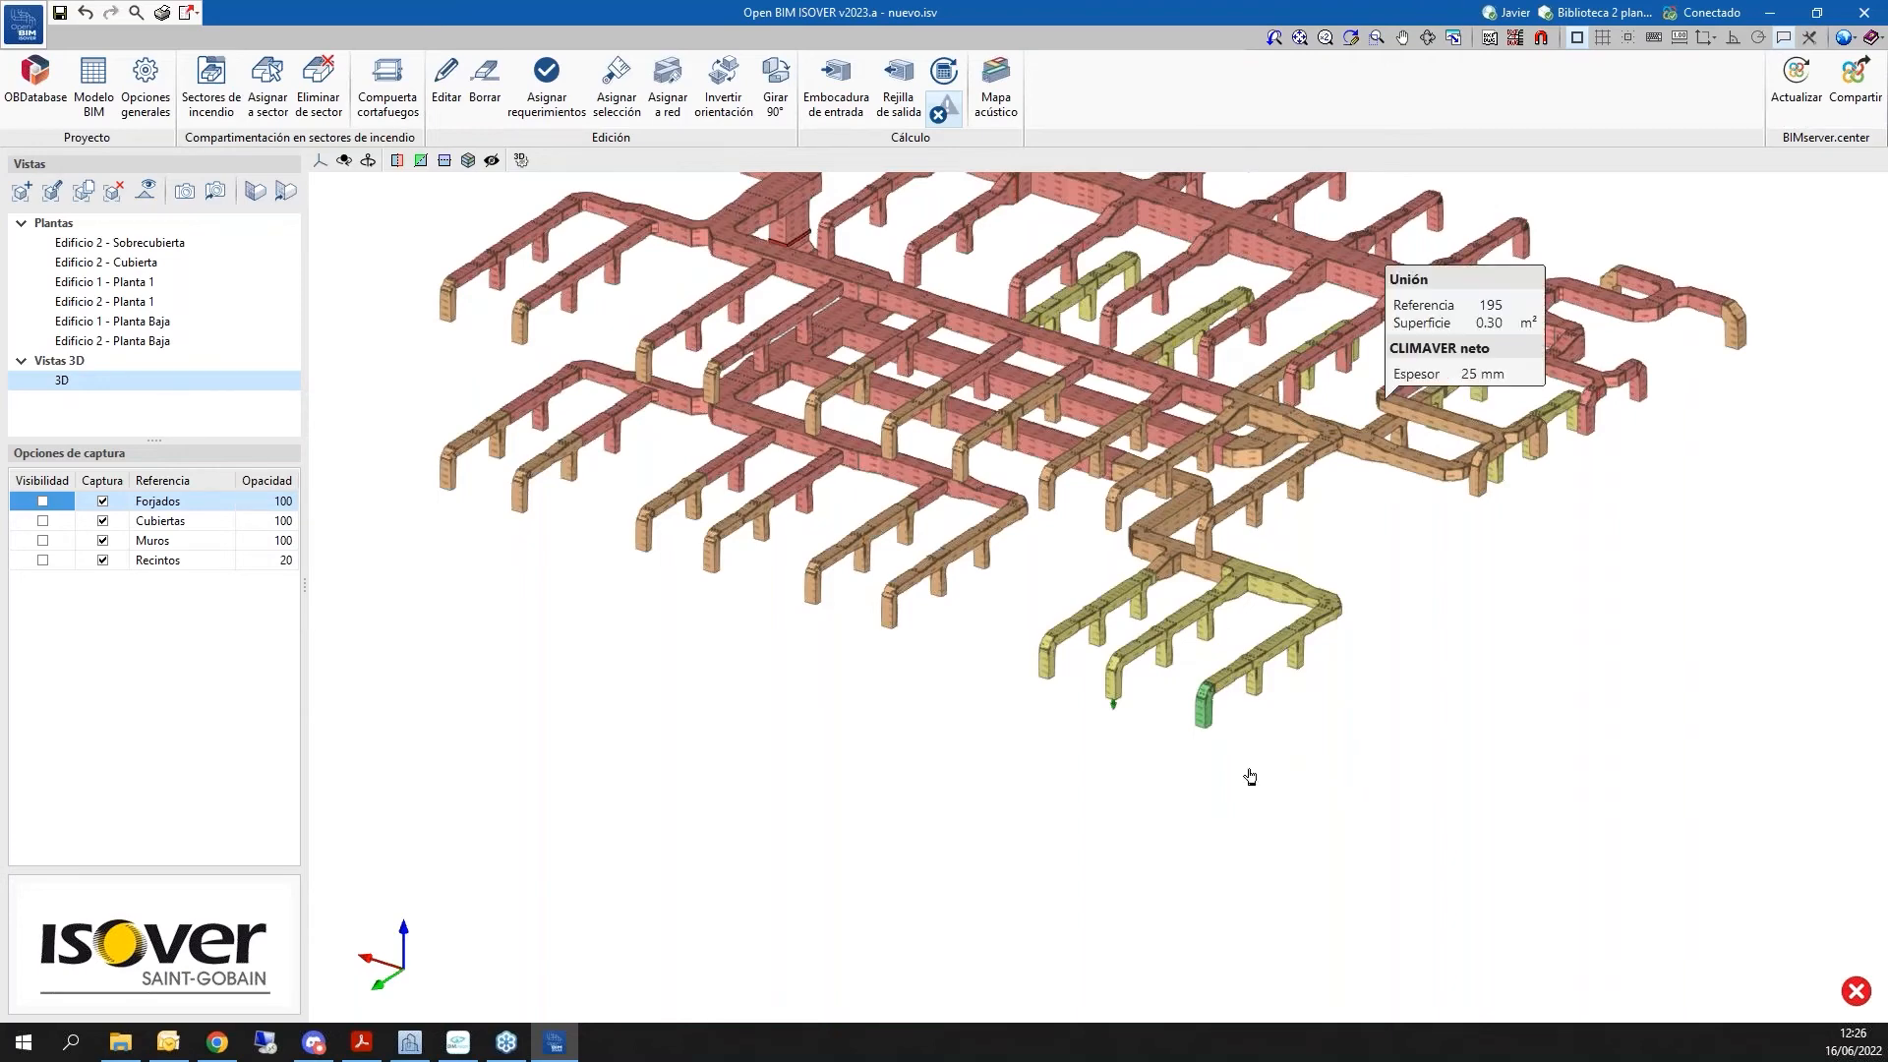
scroll(786, 856, down, 3)
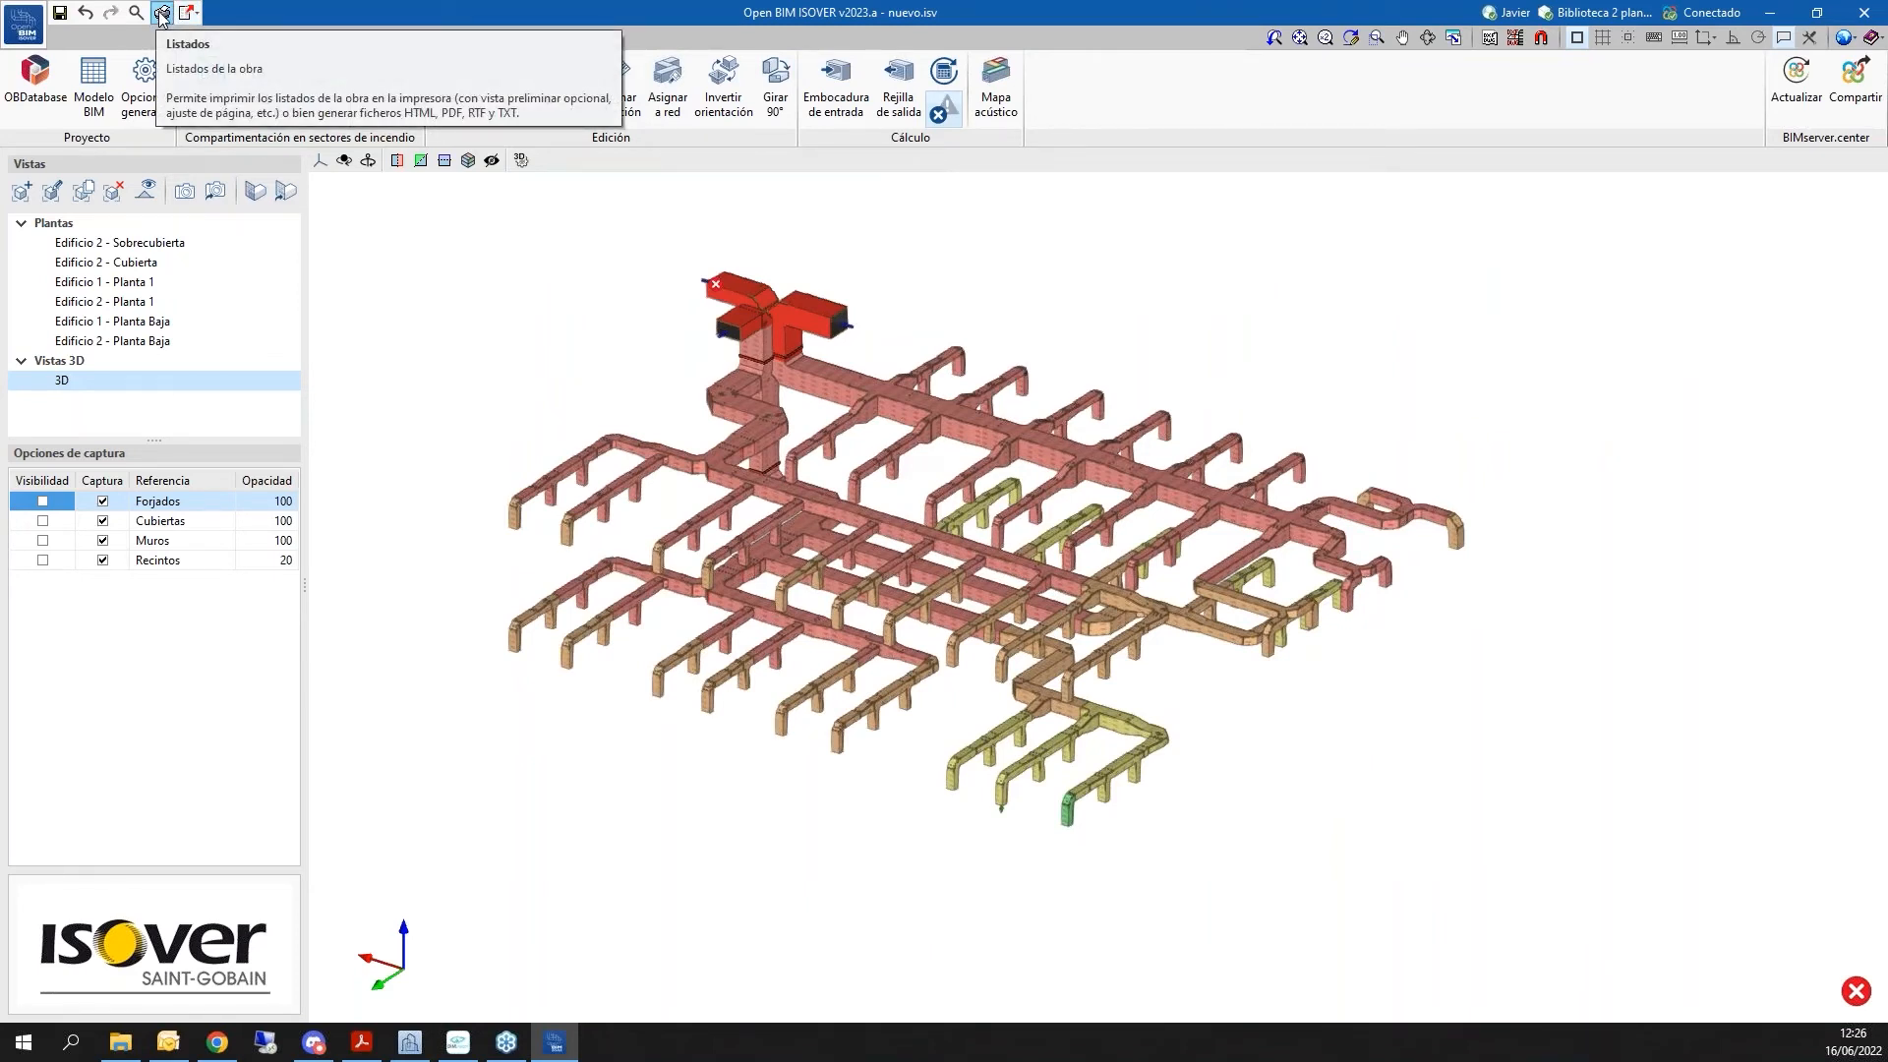
click(162, 14)
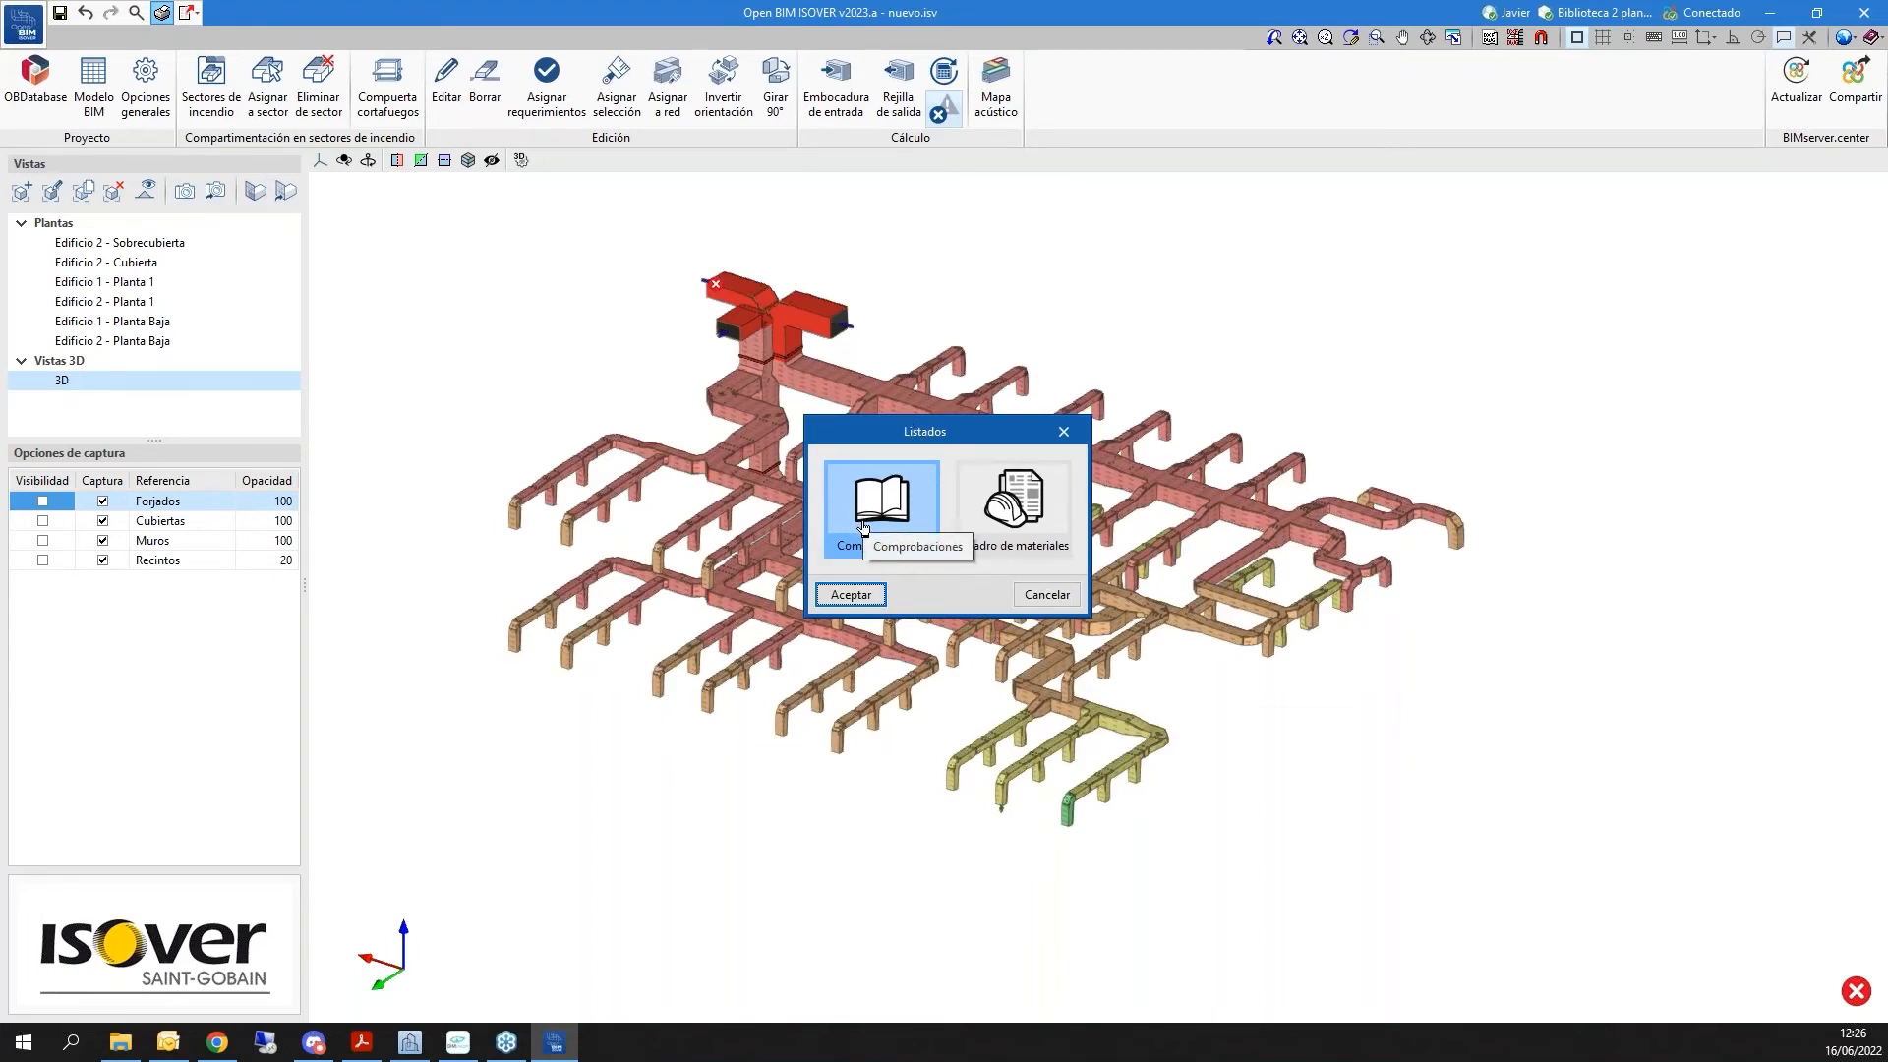
click(1013, 501)
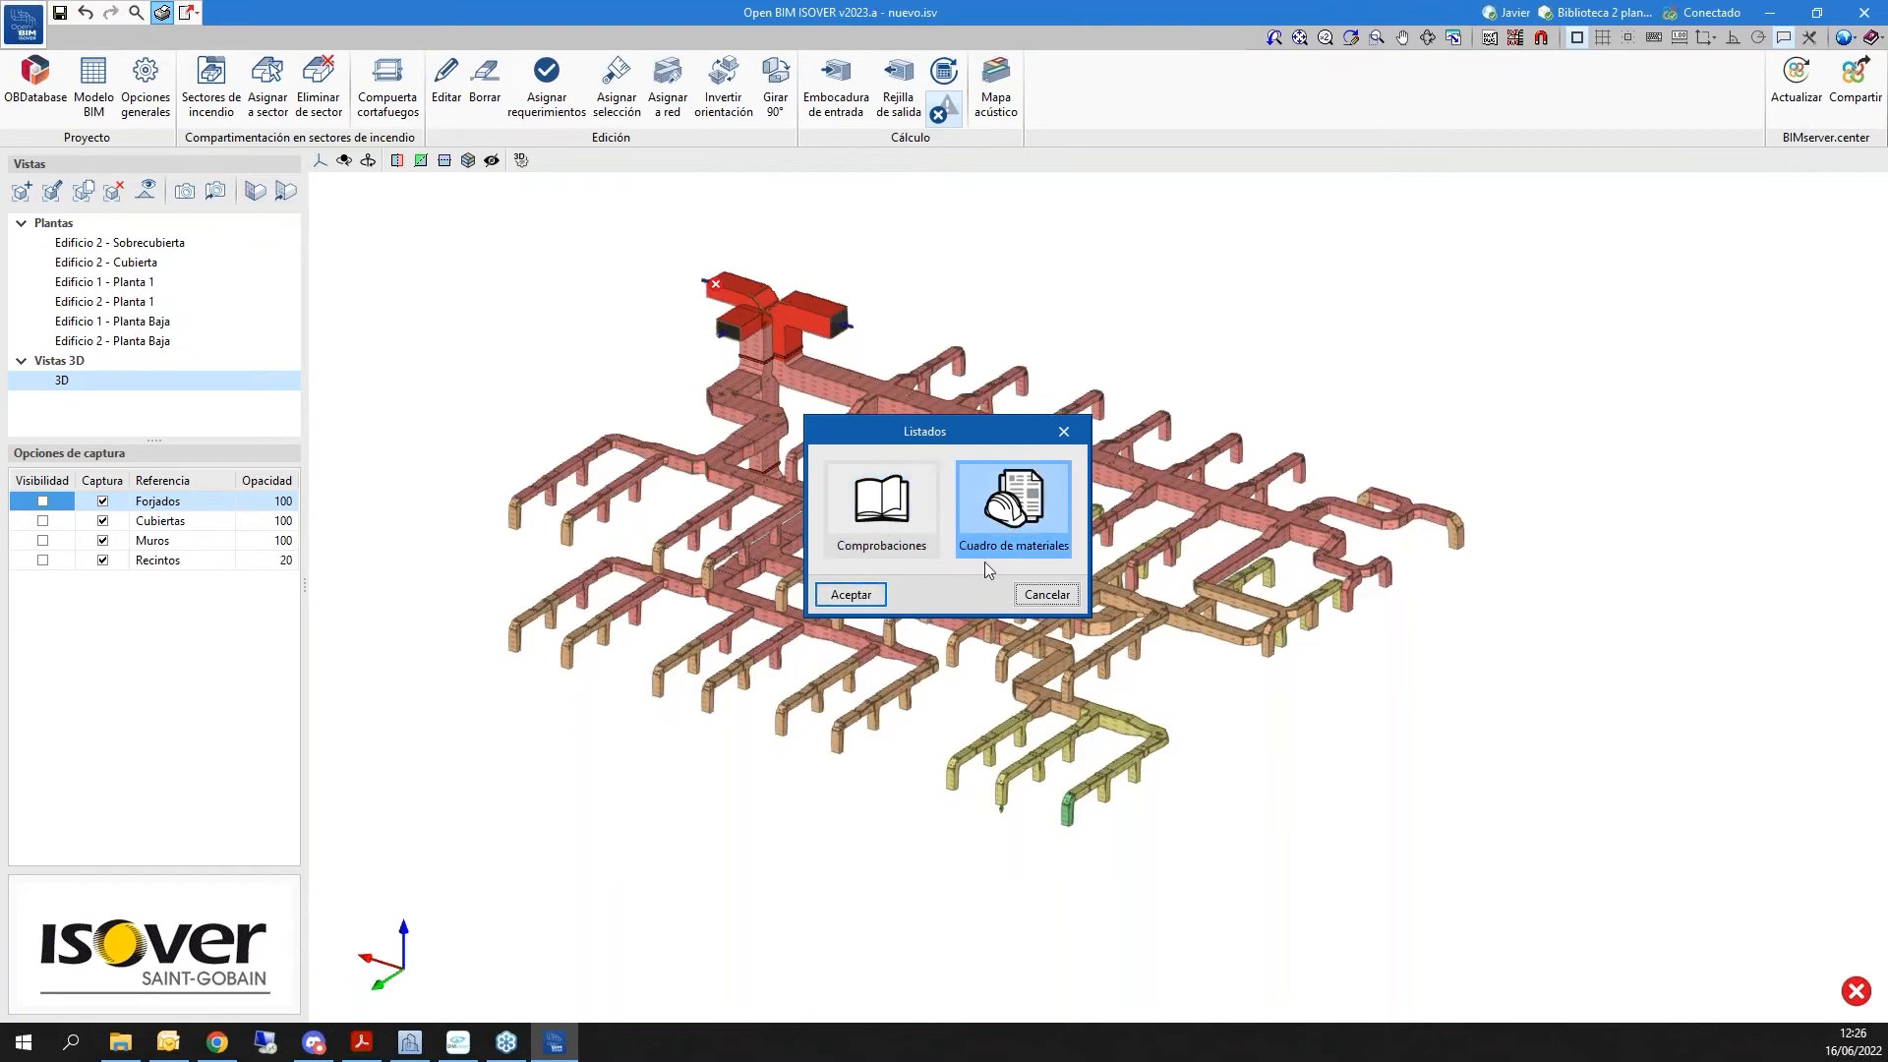
click(851, 594)
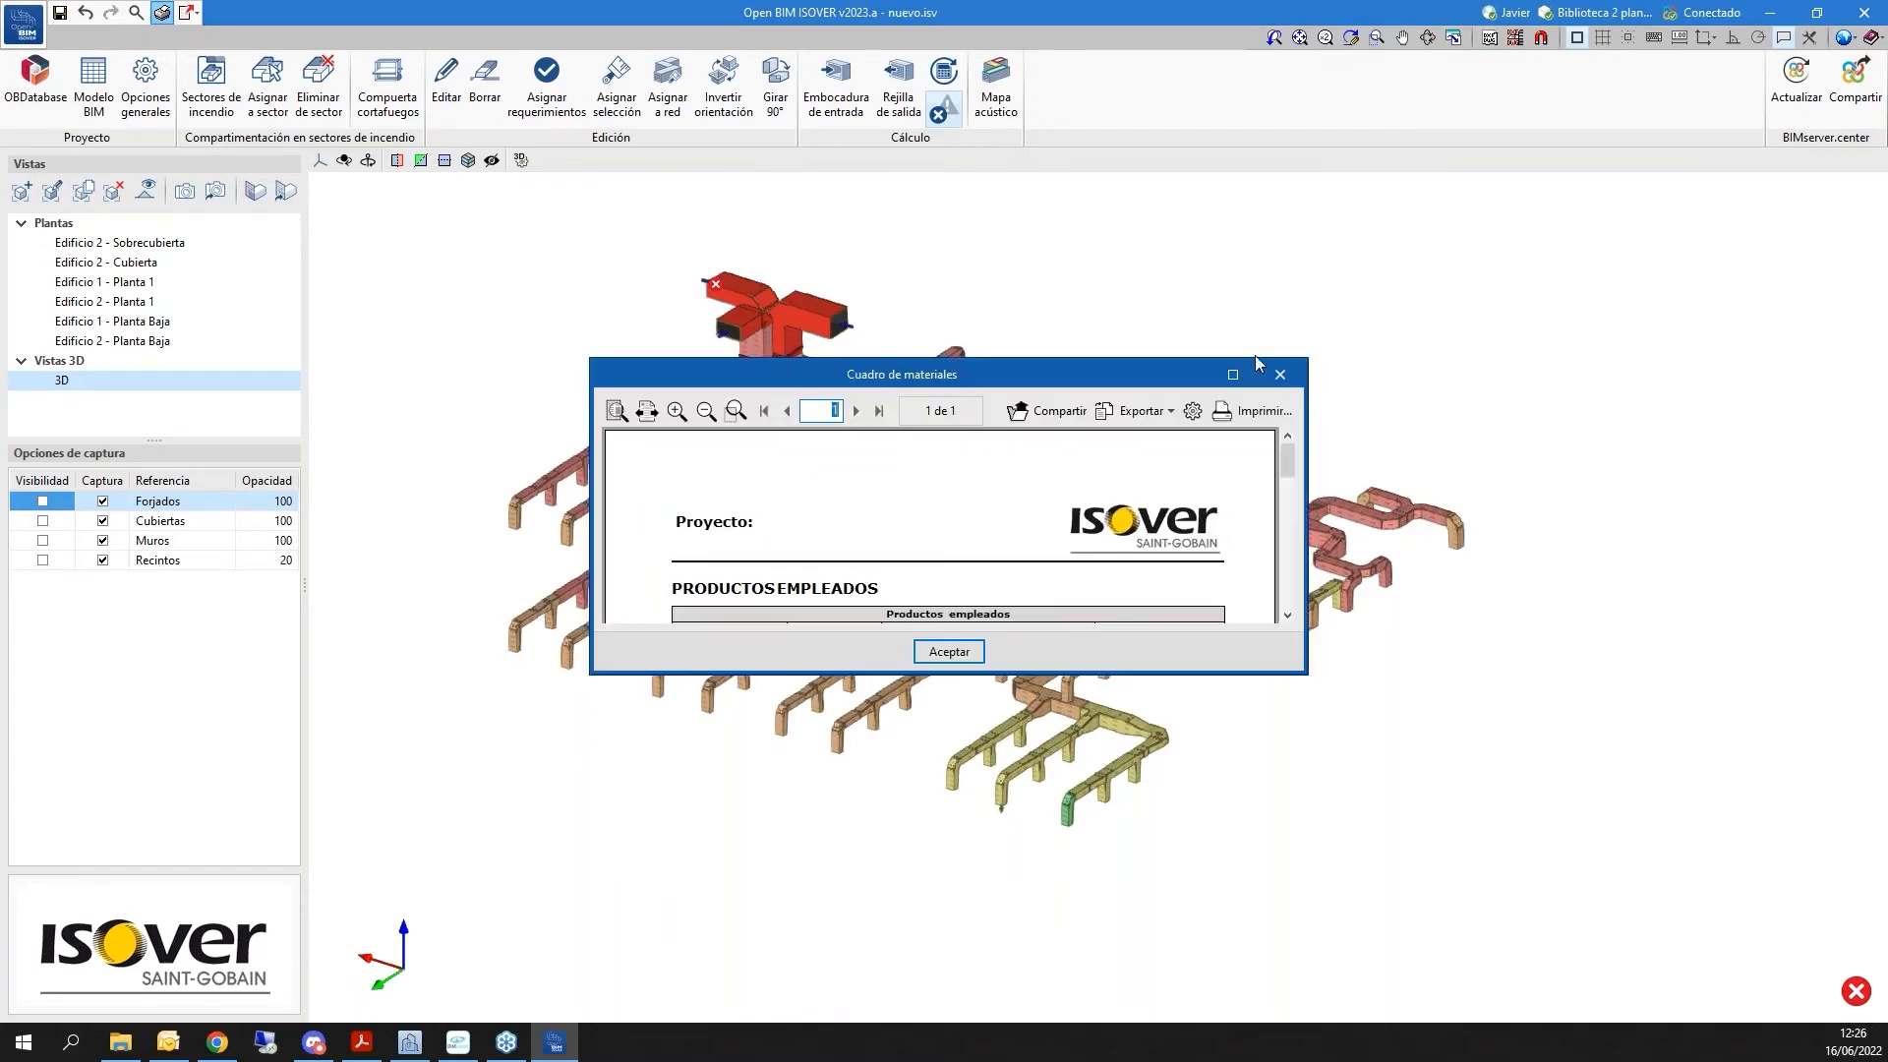
click(1232, 374)
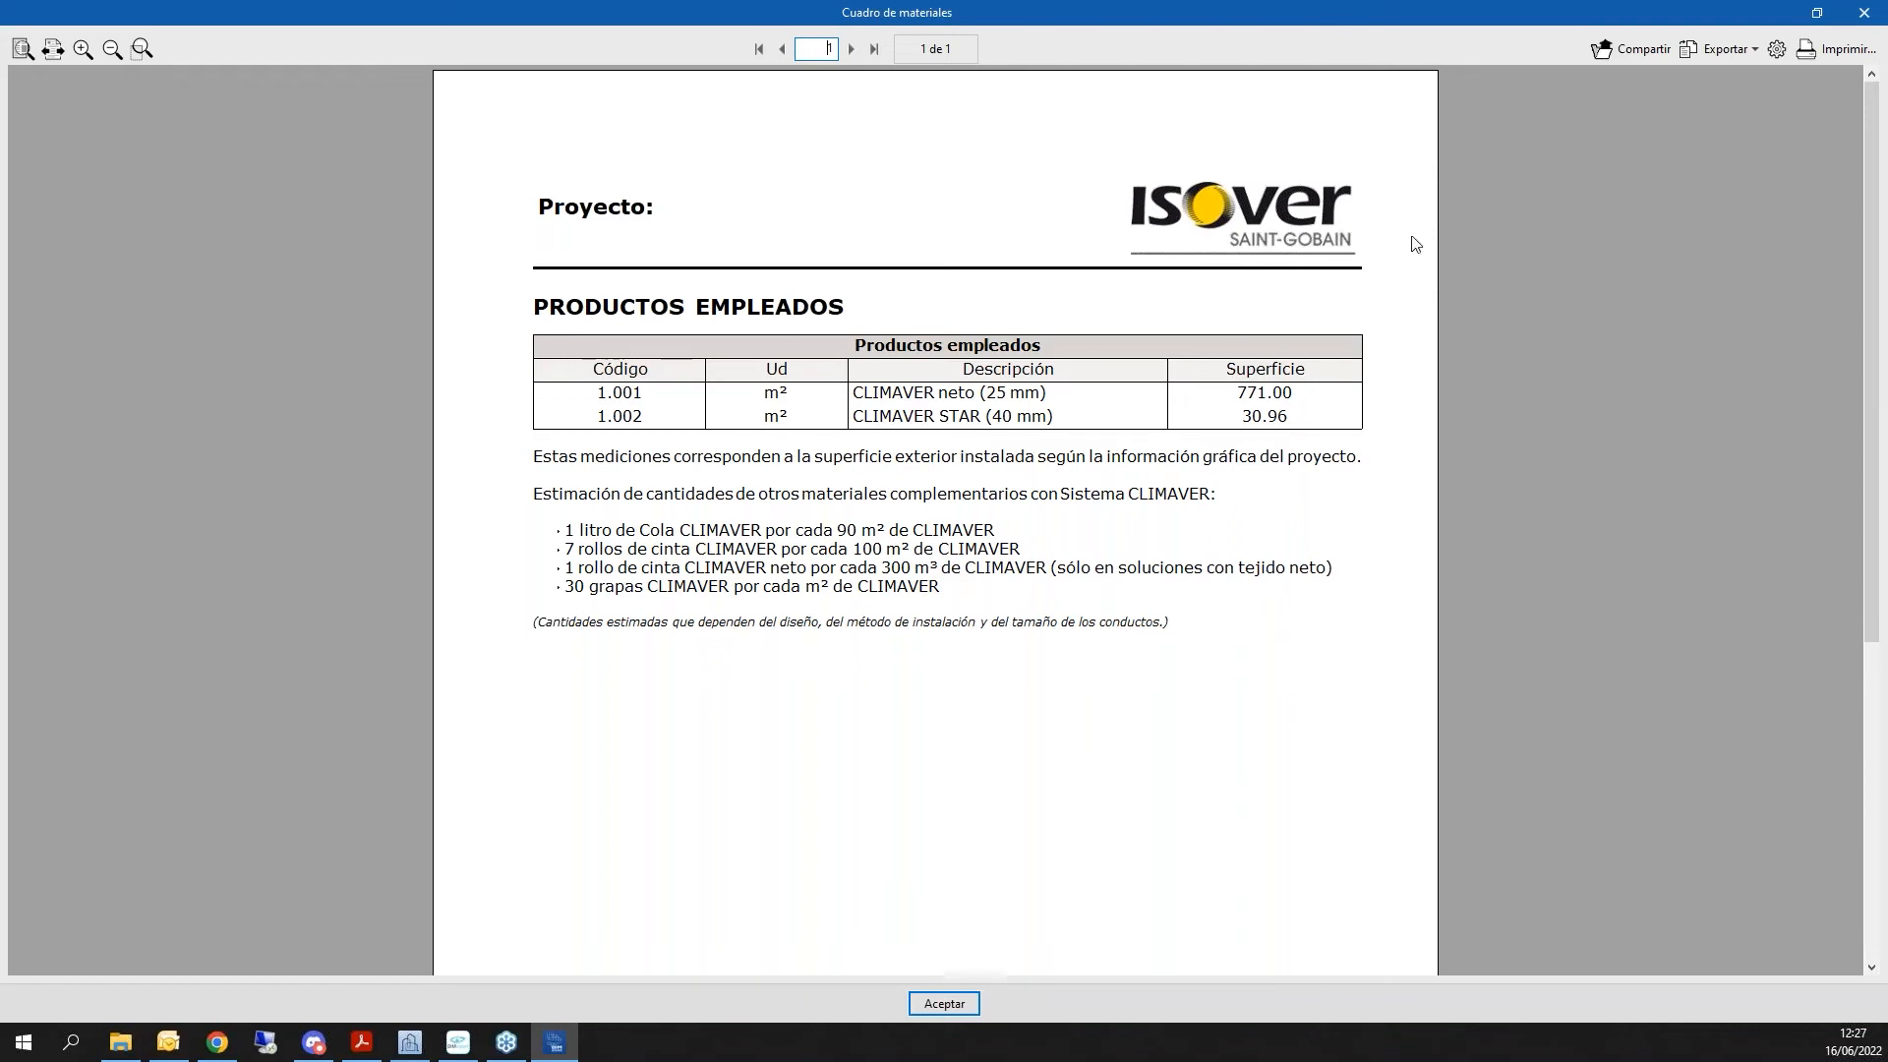
click(1864, 12)
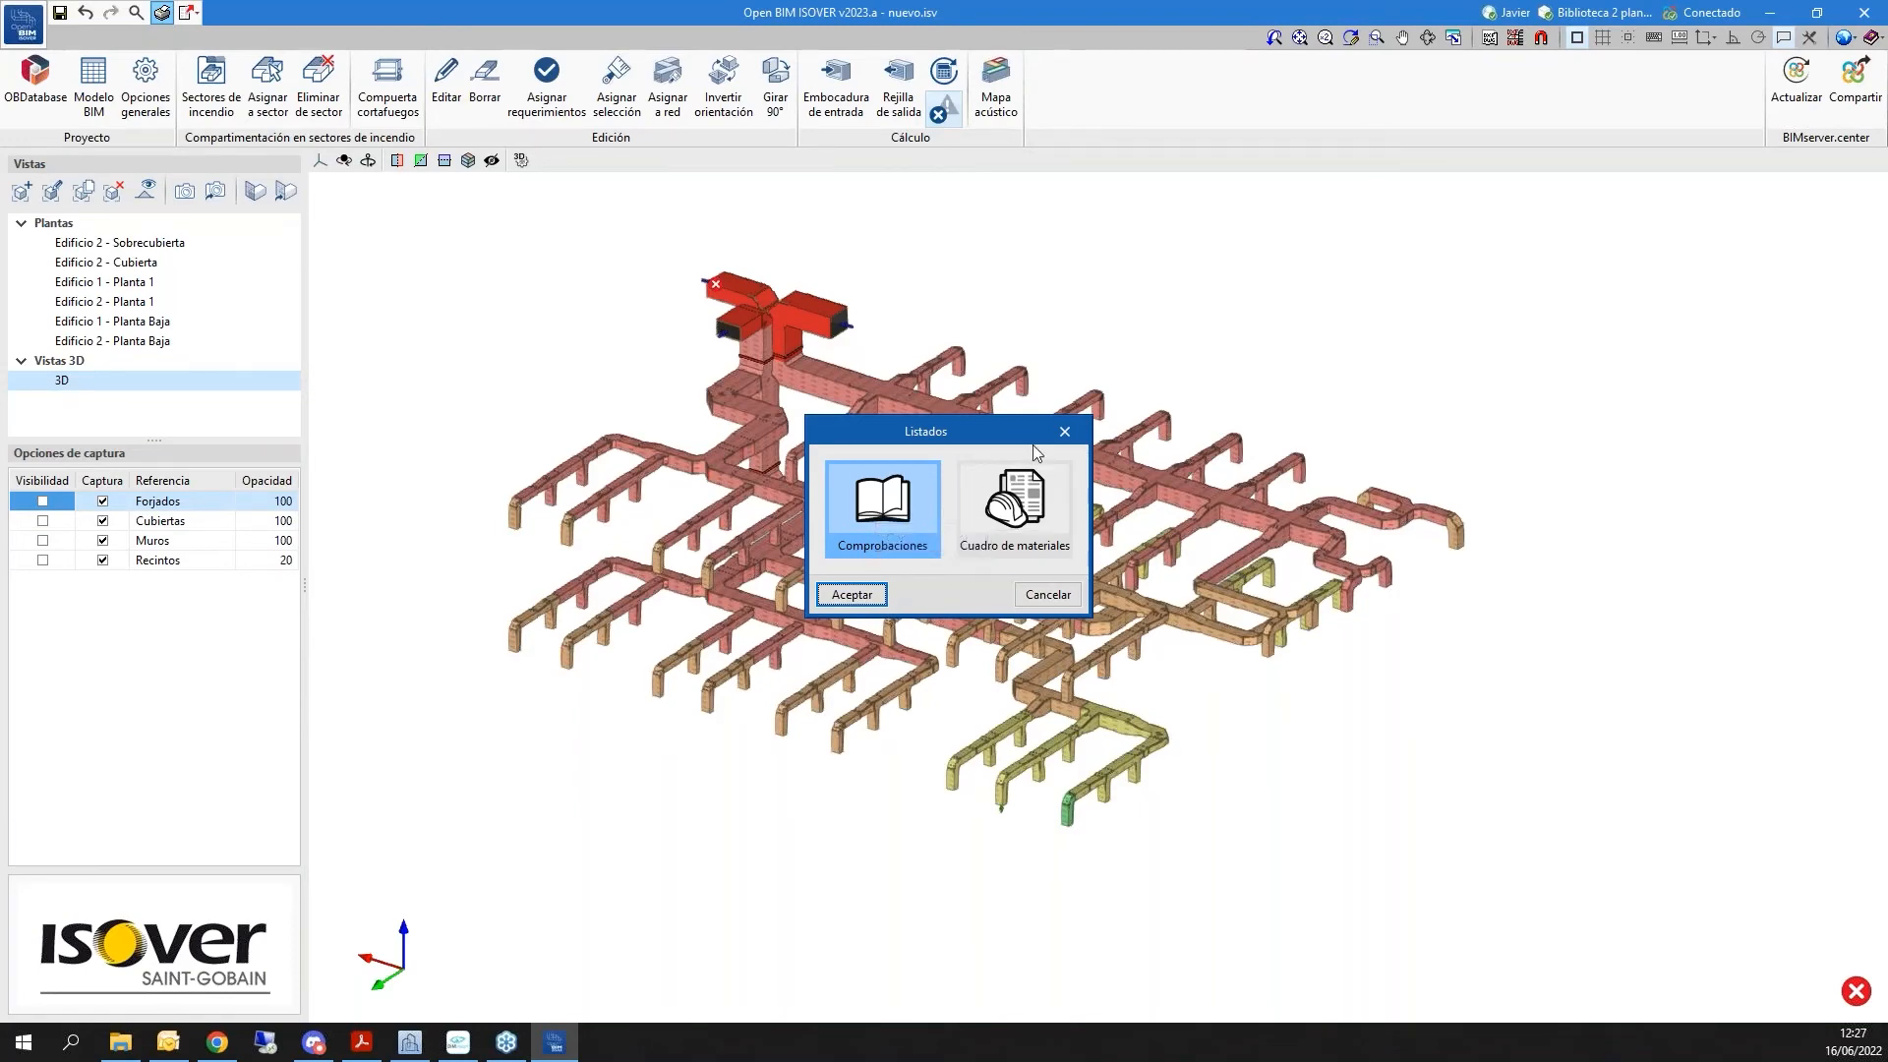
click(1065, 431)
Consult the checks report of rectangular duct 556, view its available export formats, and close the report and duct properties
scroll(874, 371, up, 1)
scroll(875, 371, up, 4)
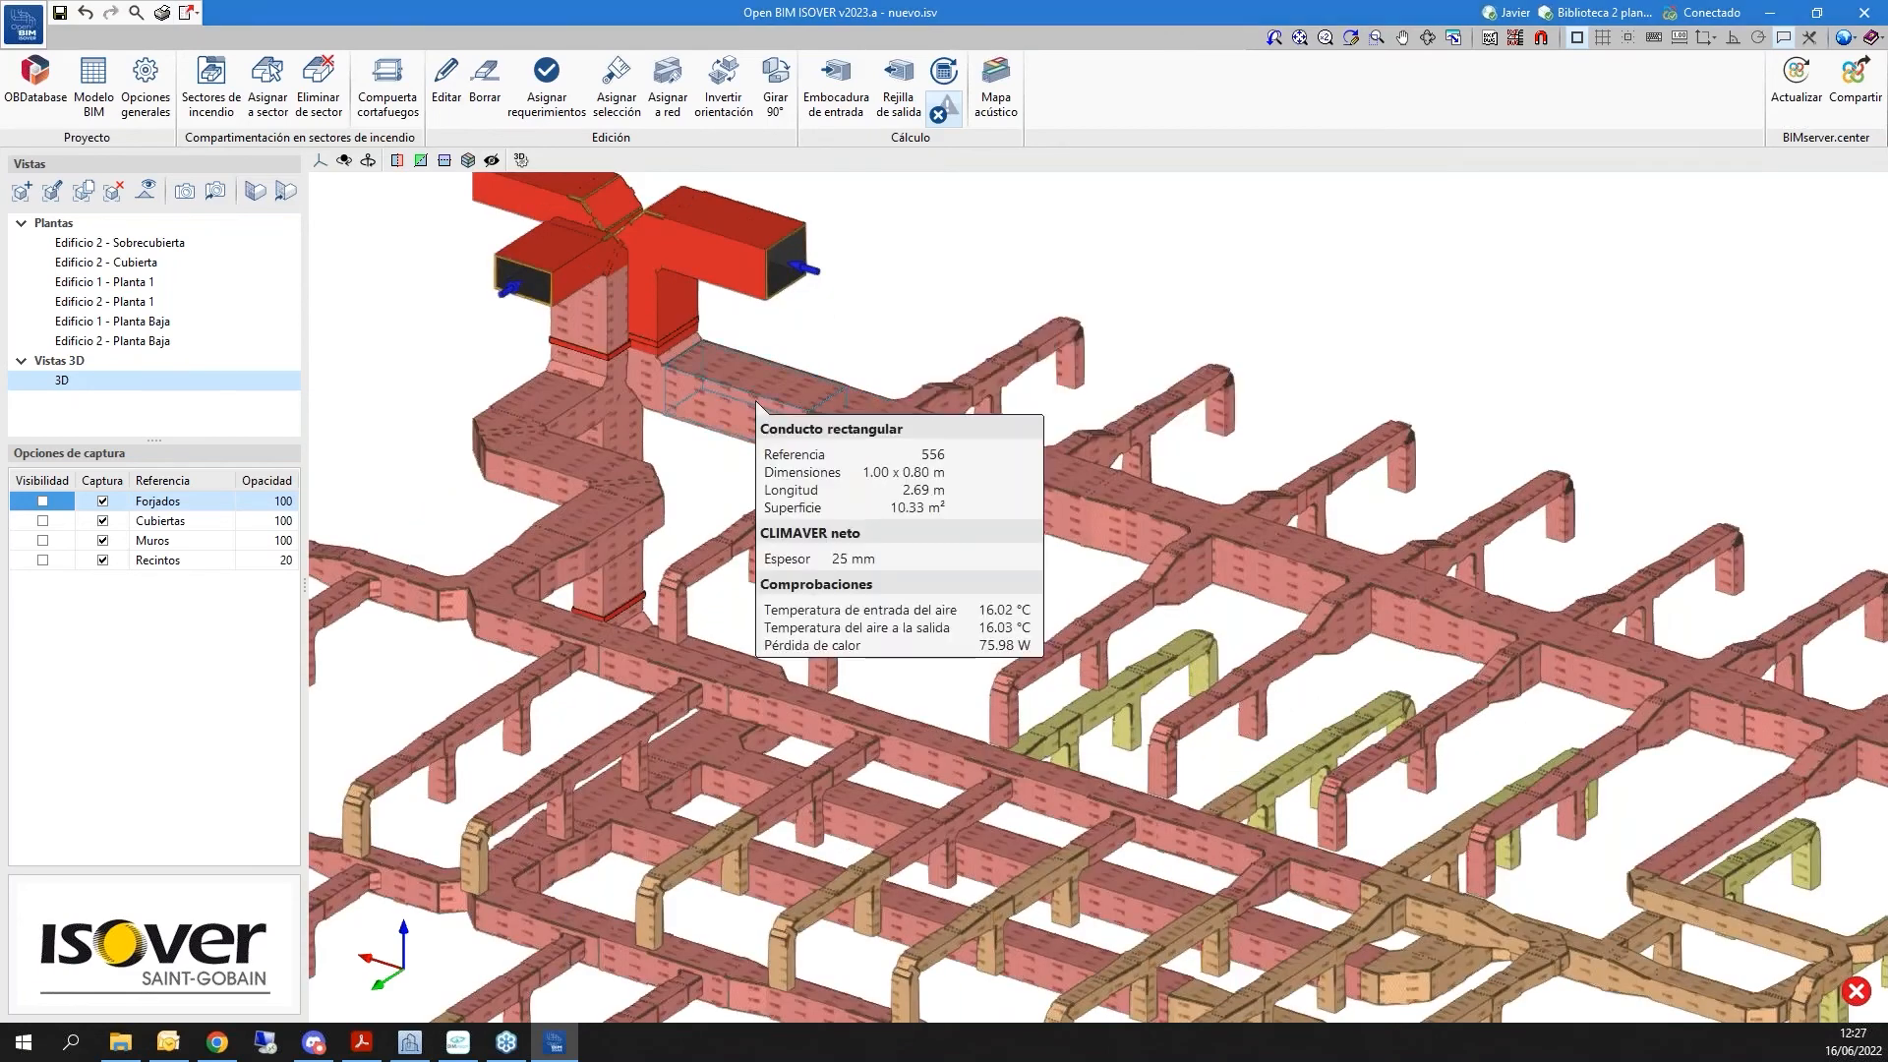
double_click(722, 399)
scroll(737, 841, down, 1)
click(737, 842)
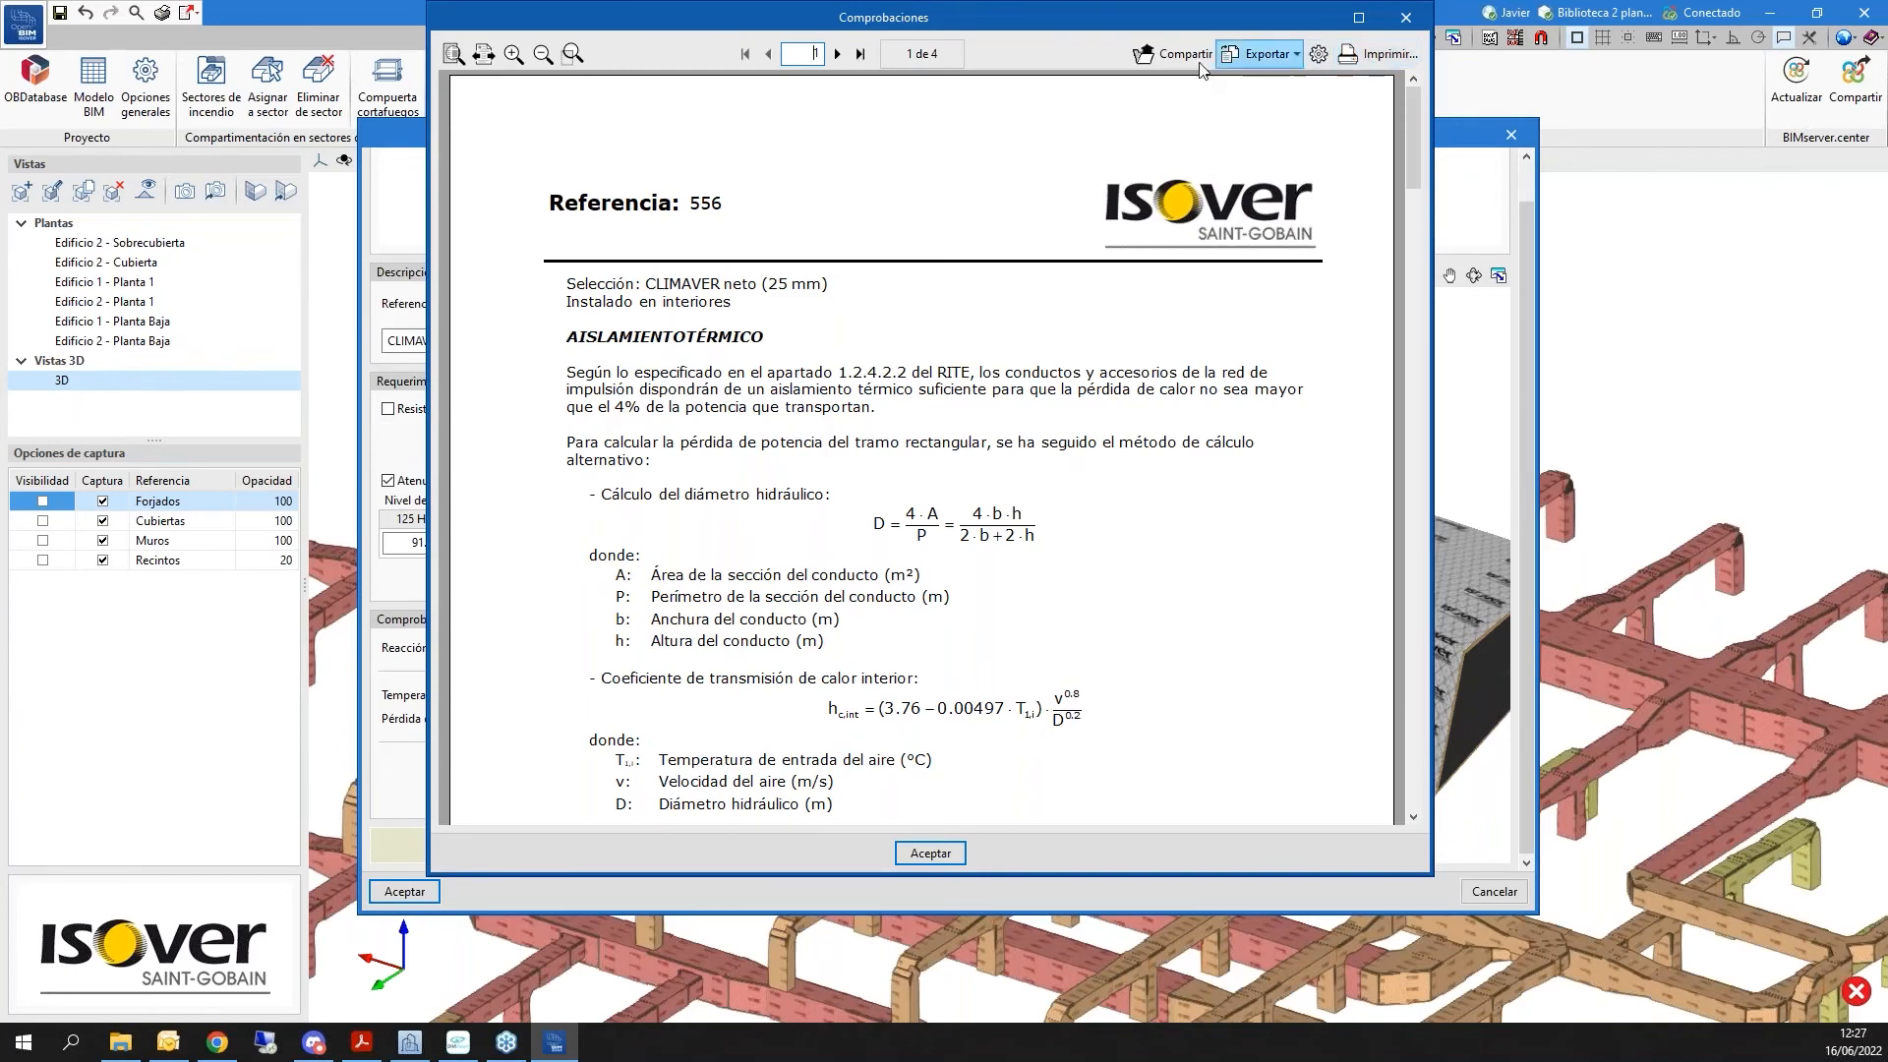
click(1261, 55)
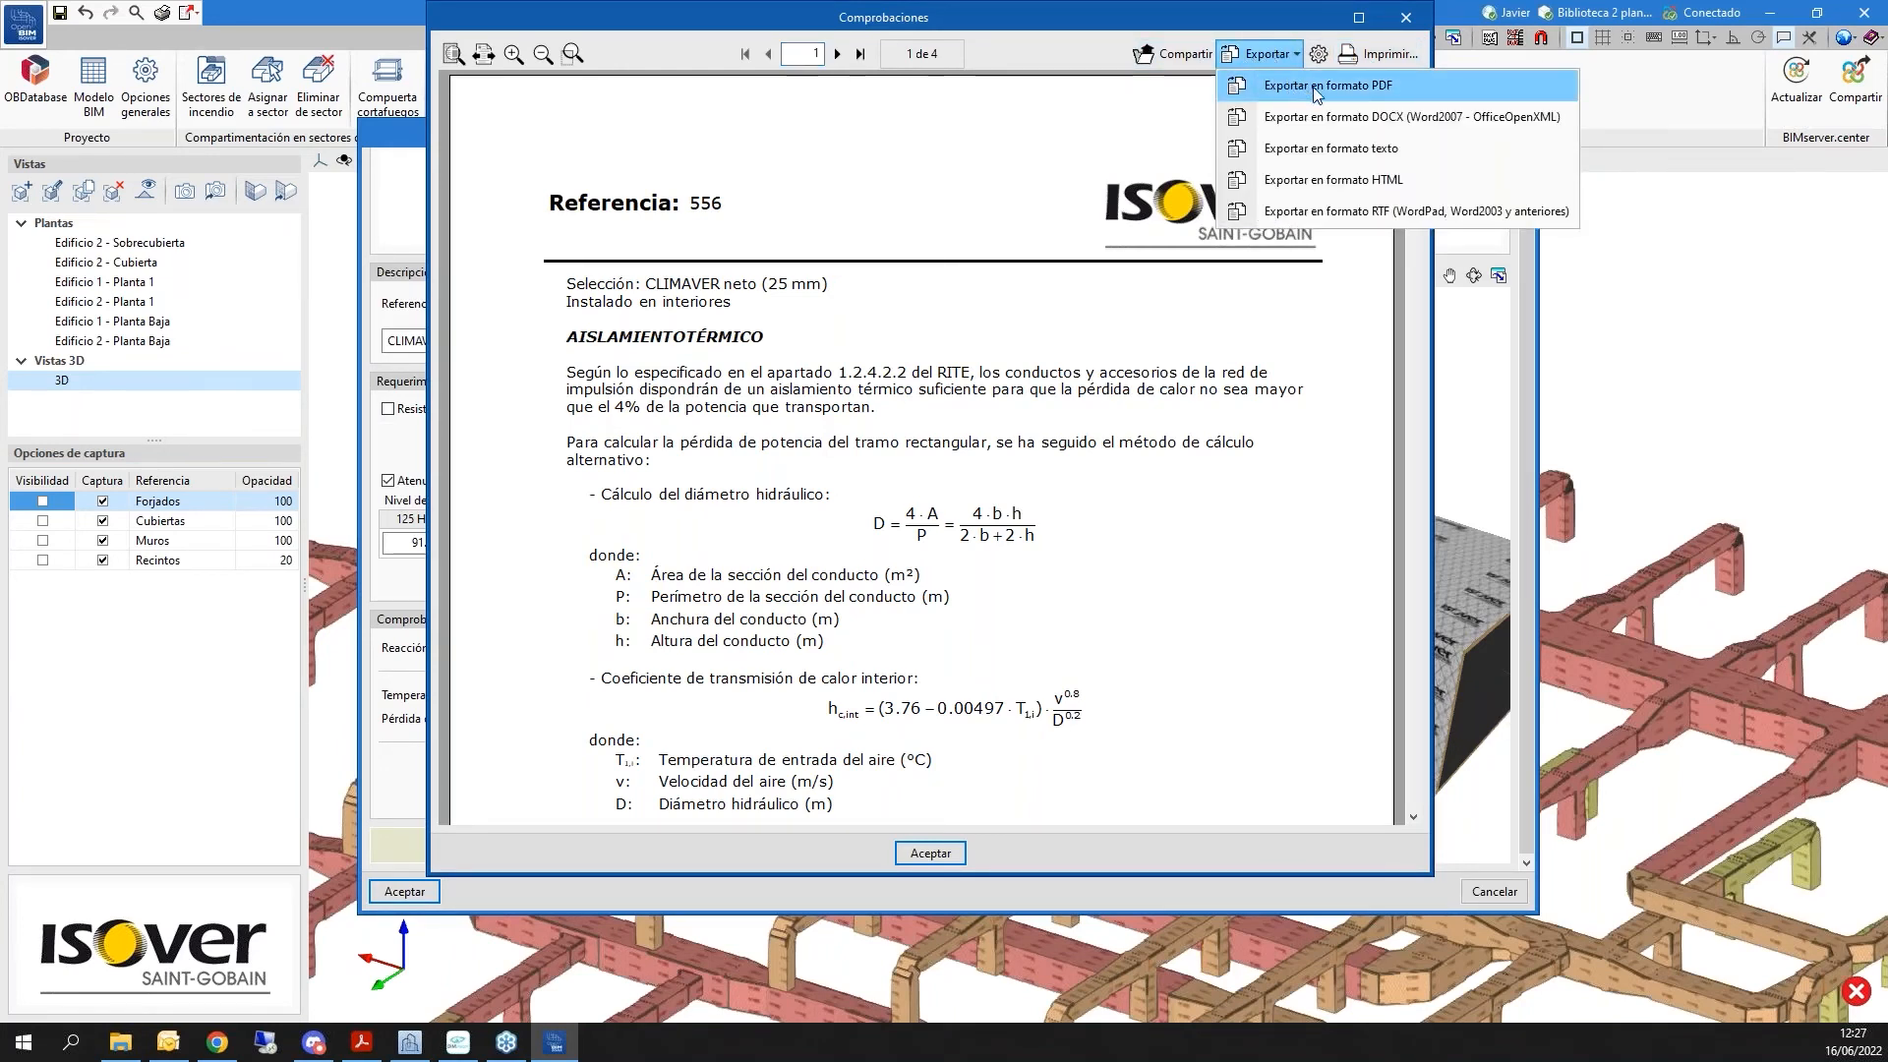
click(1408, 18)
click(1407, 17)
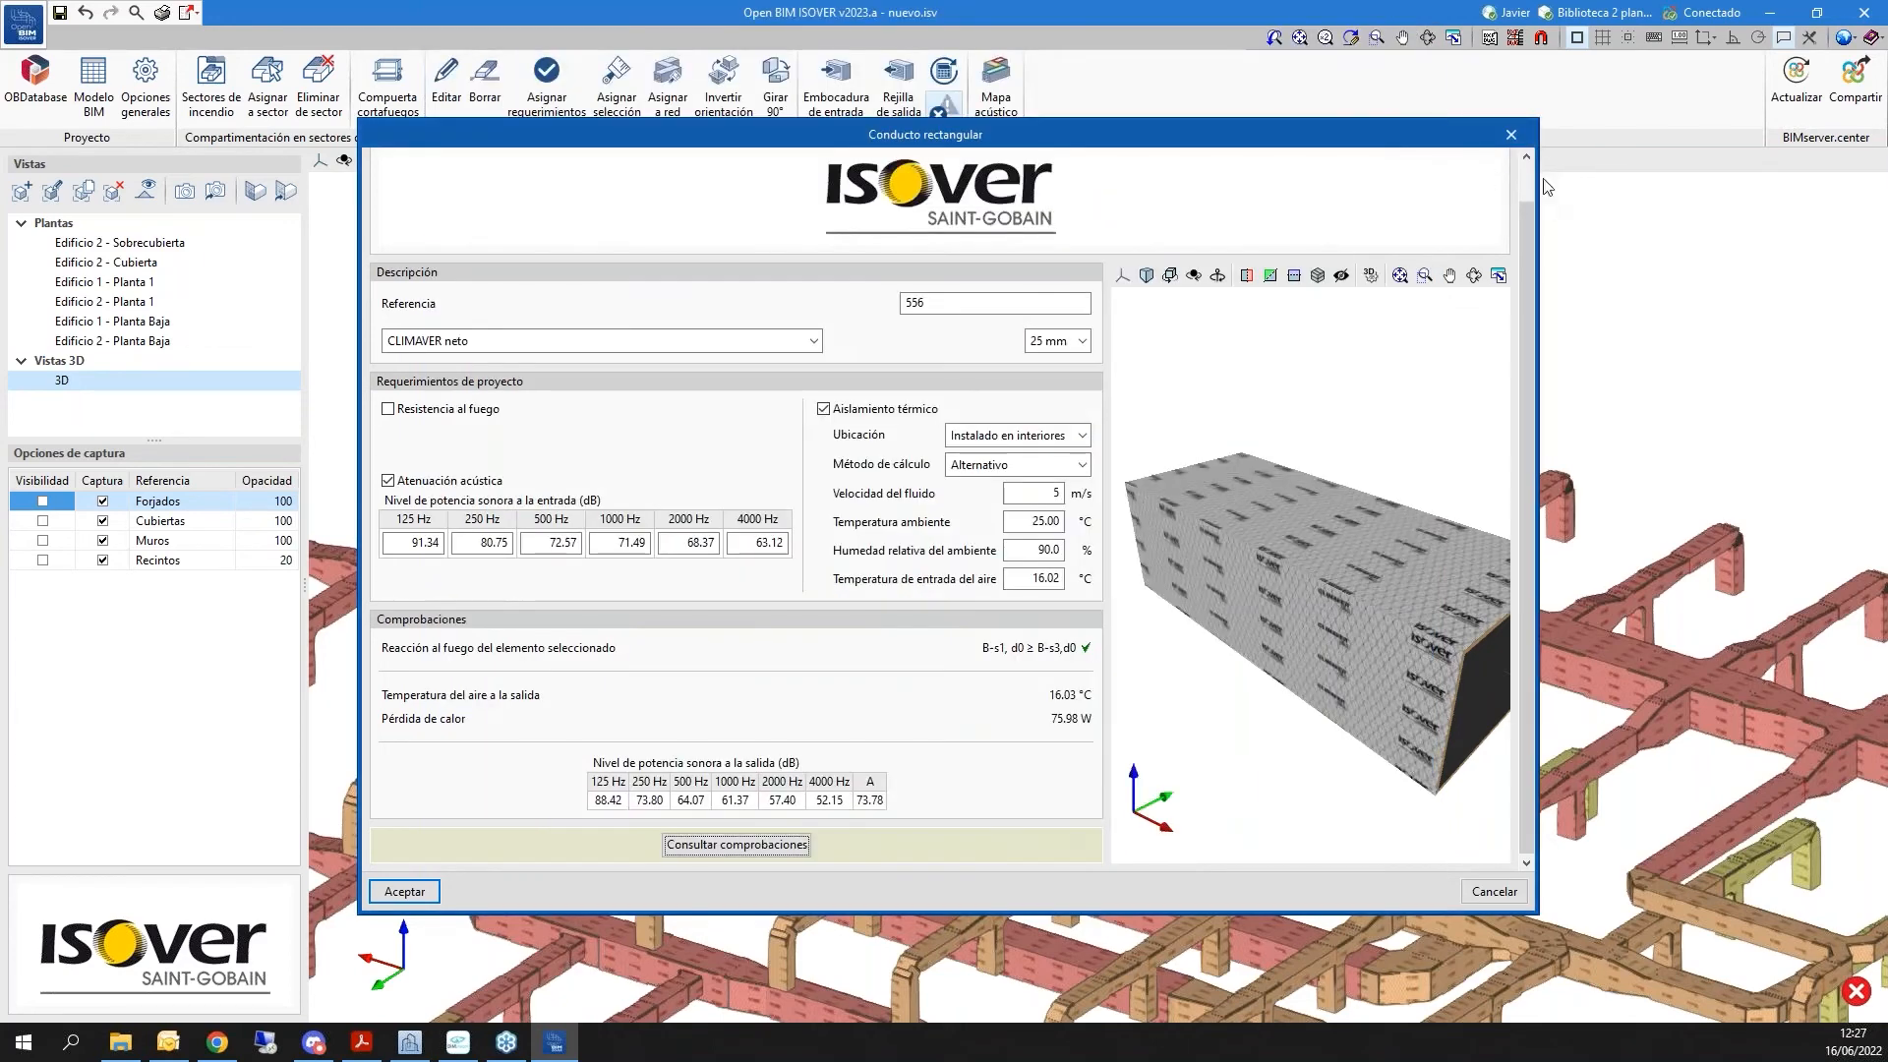
click(1513, 132)
Frame the whole duct network, try an image width of 2000 pixels for saving the current view, and close the settings without saving
mouse_move(981, 544)
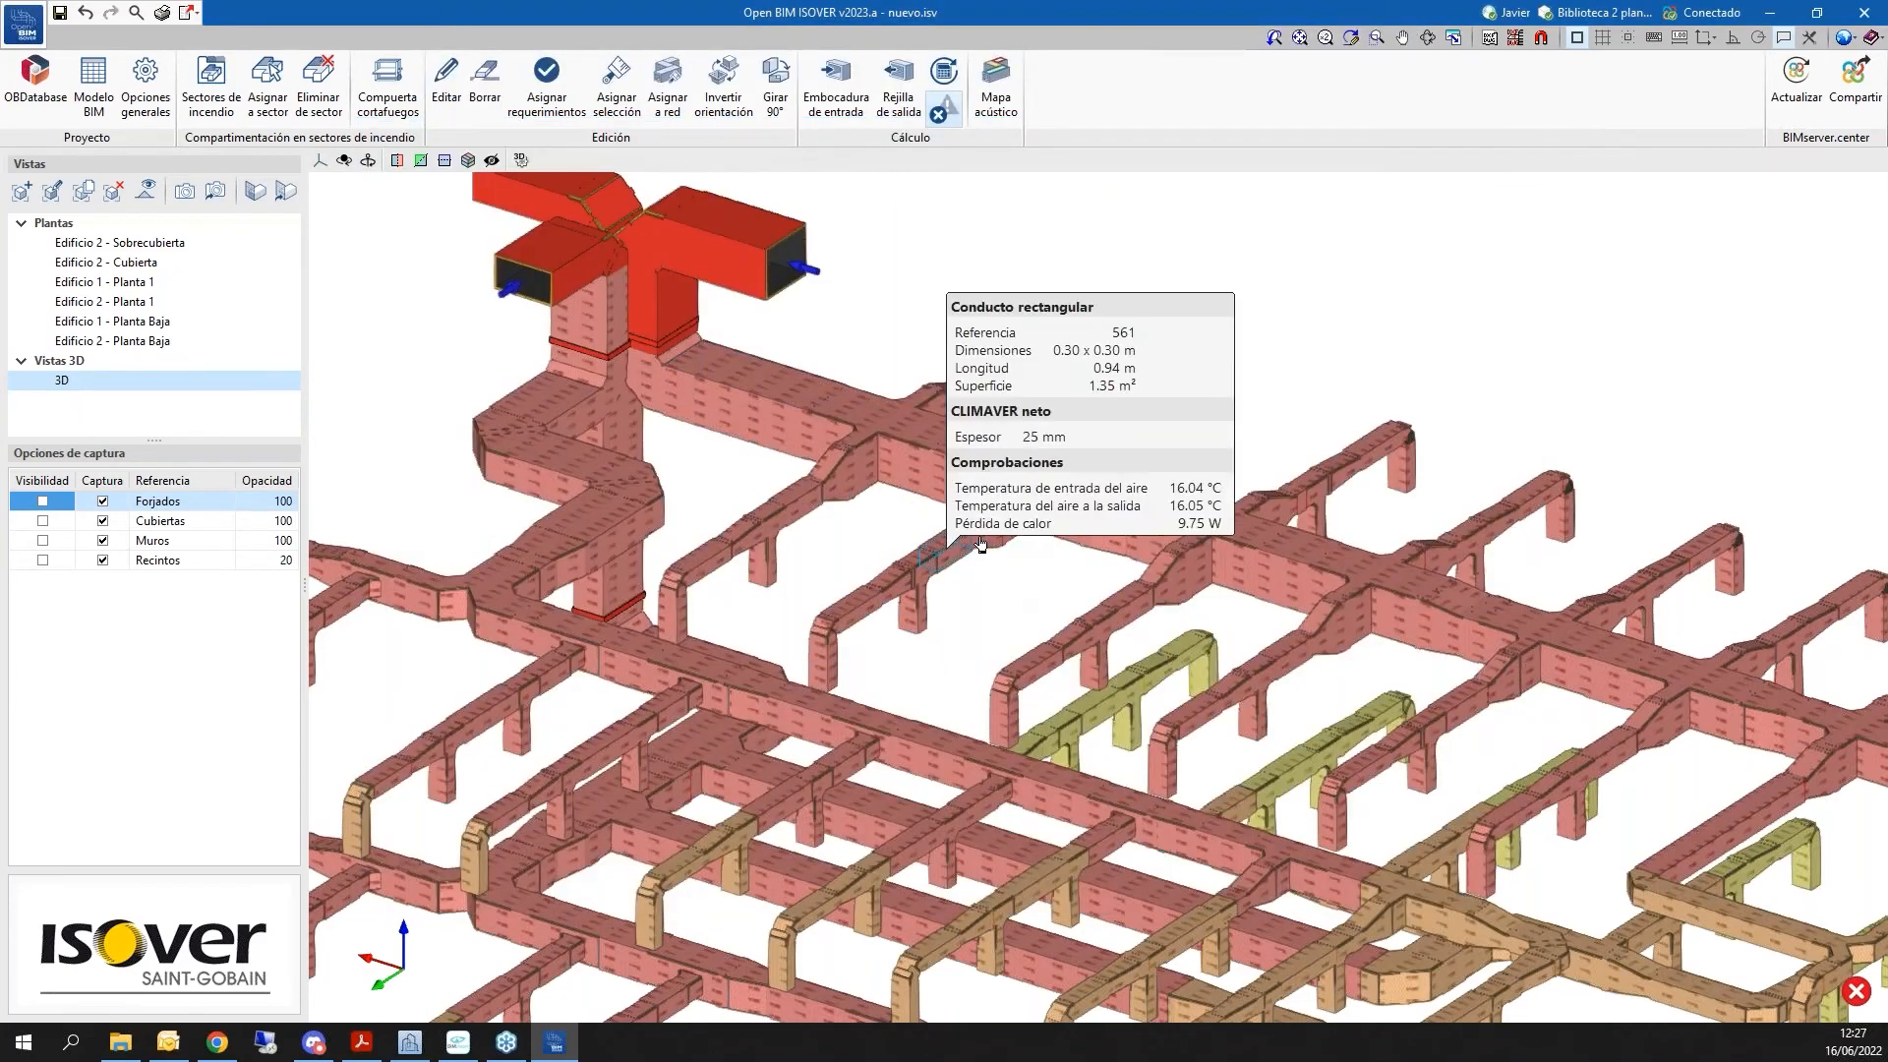
scroll(1081, 472, down, 5)
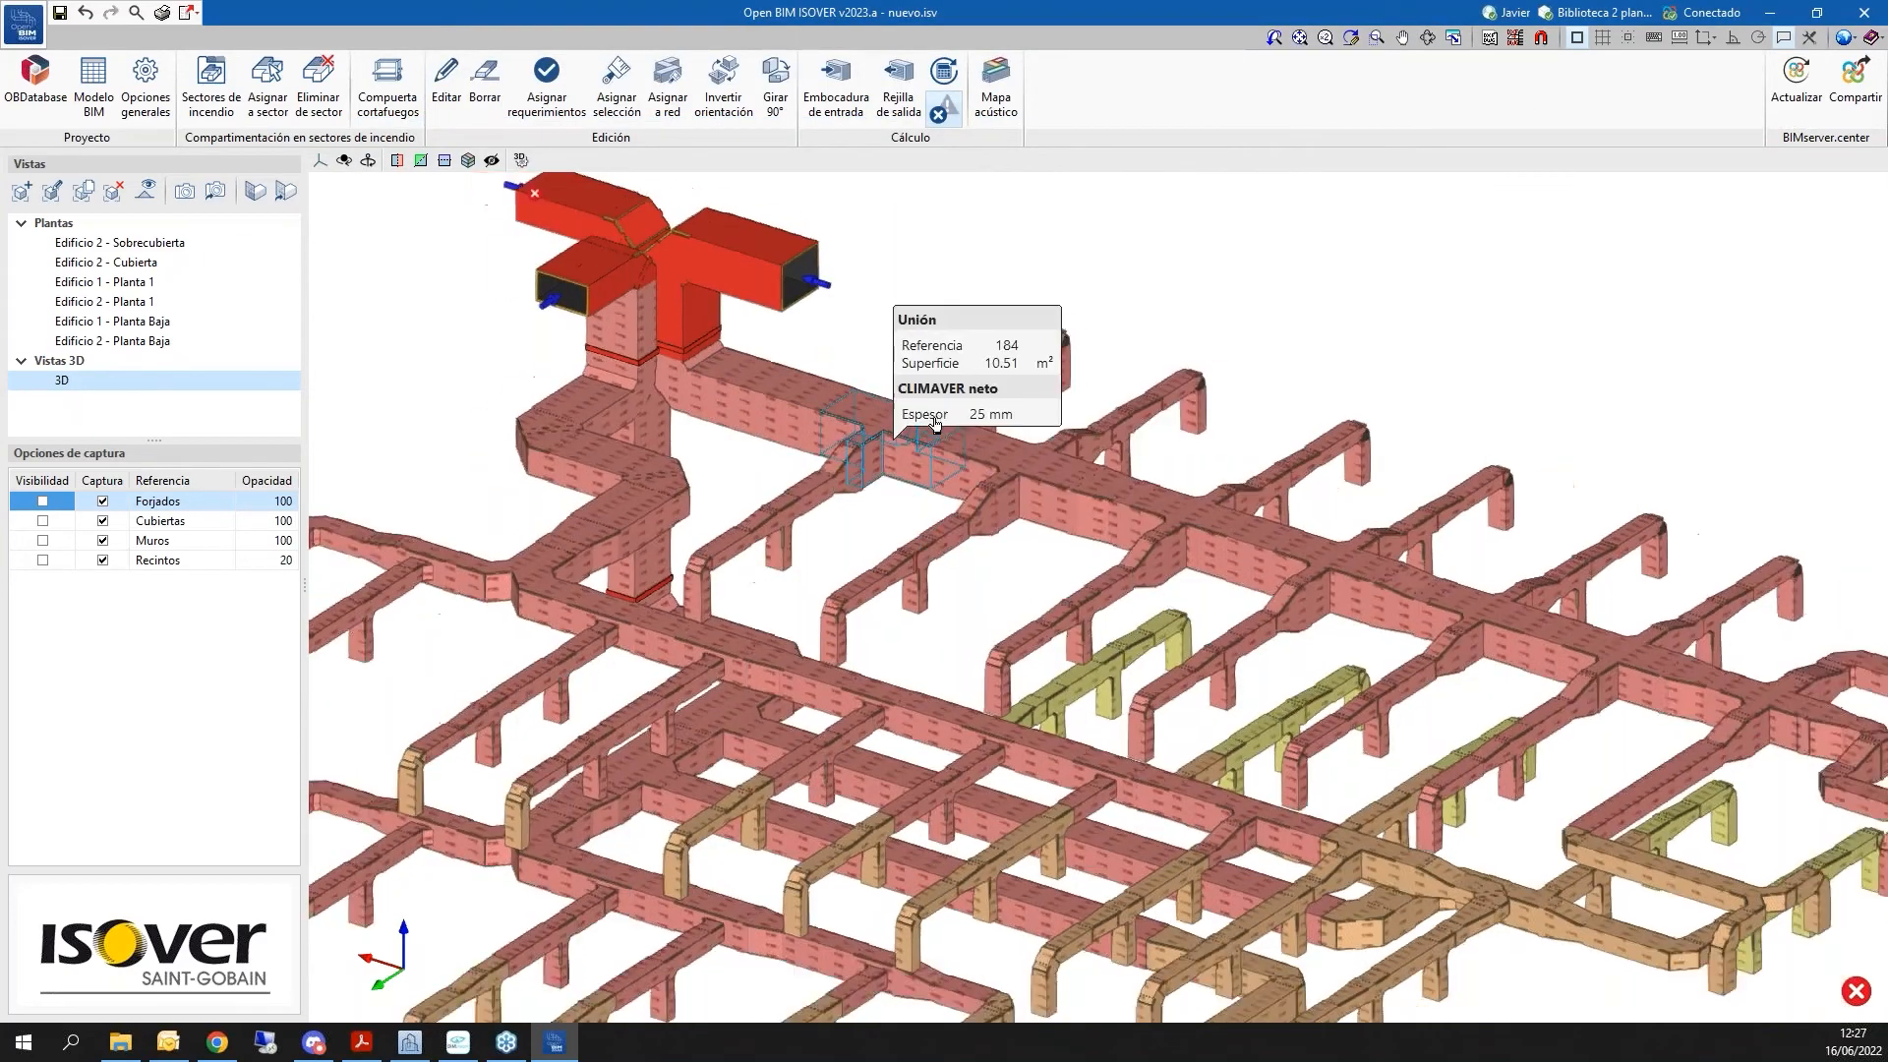
middle_drag(1219, 921, 1241, 874)
scroll(957, 616, up, 1)
mouse_move(957, 616)
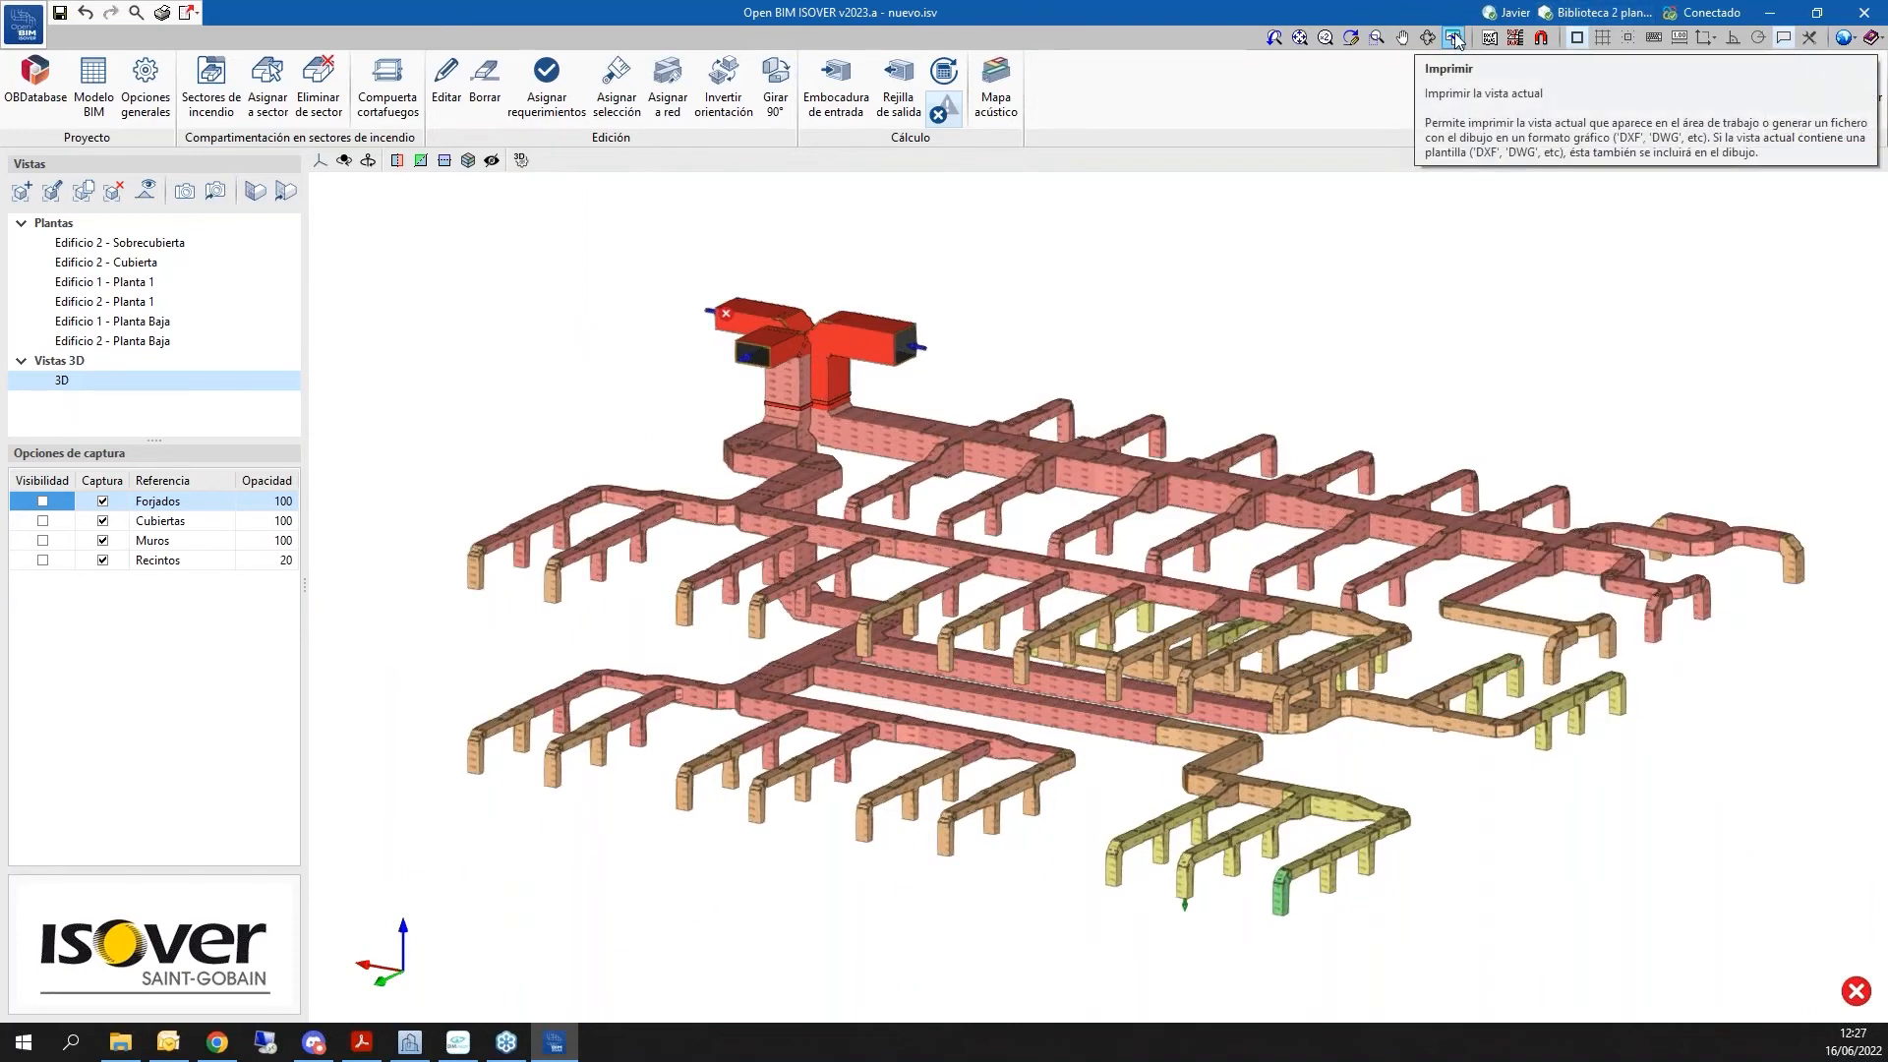
click(1454, 39)
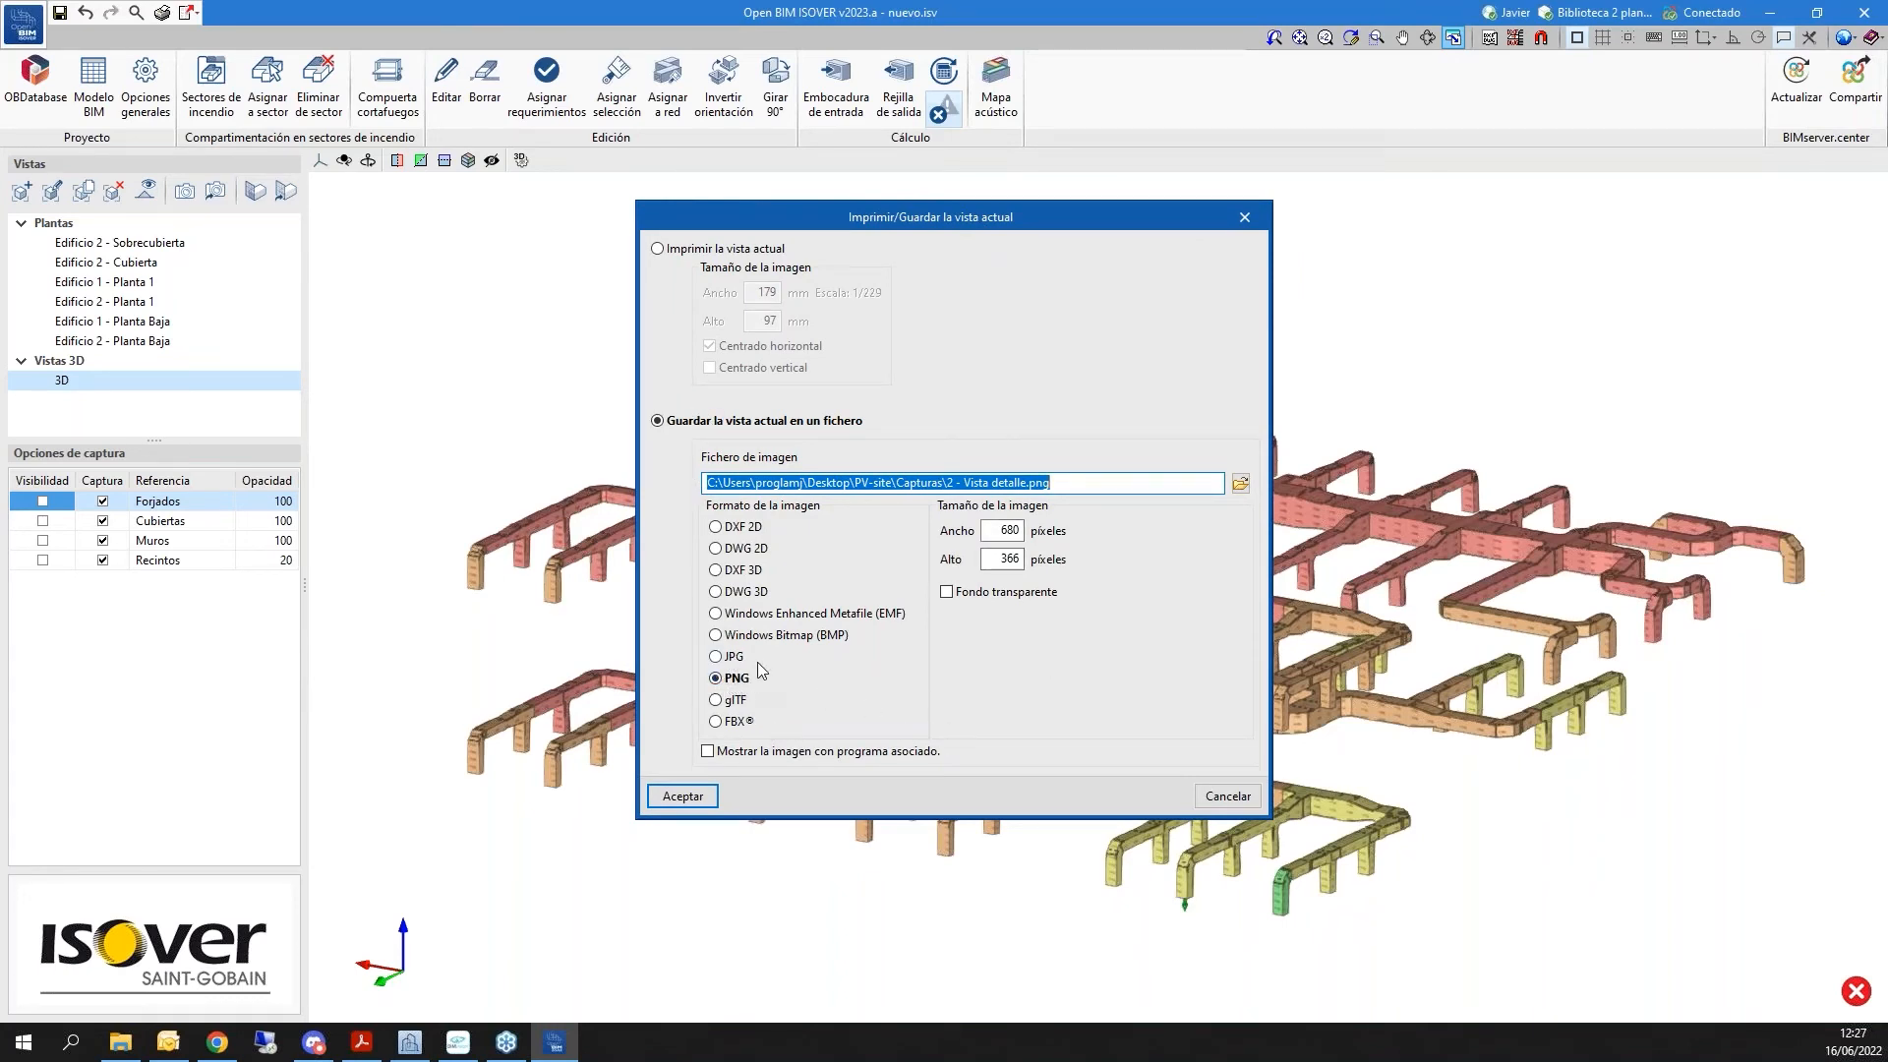
double_click(1002, 531)
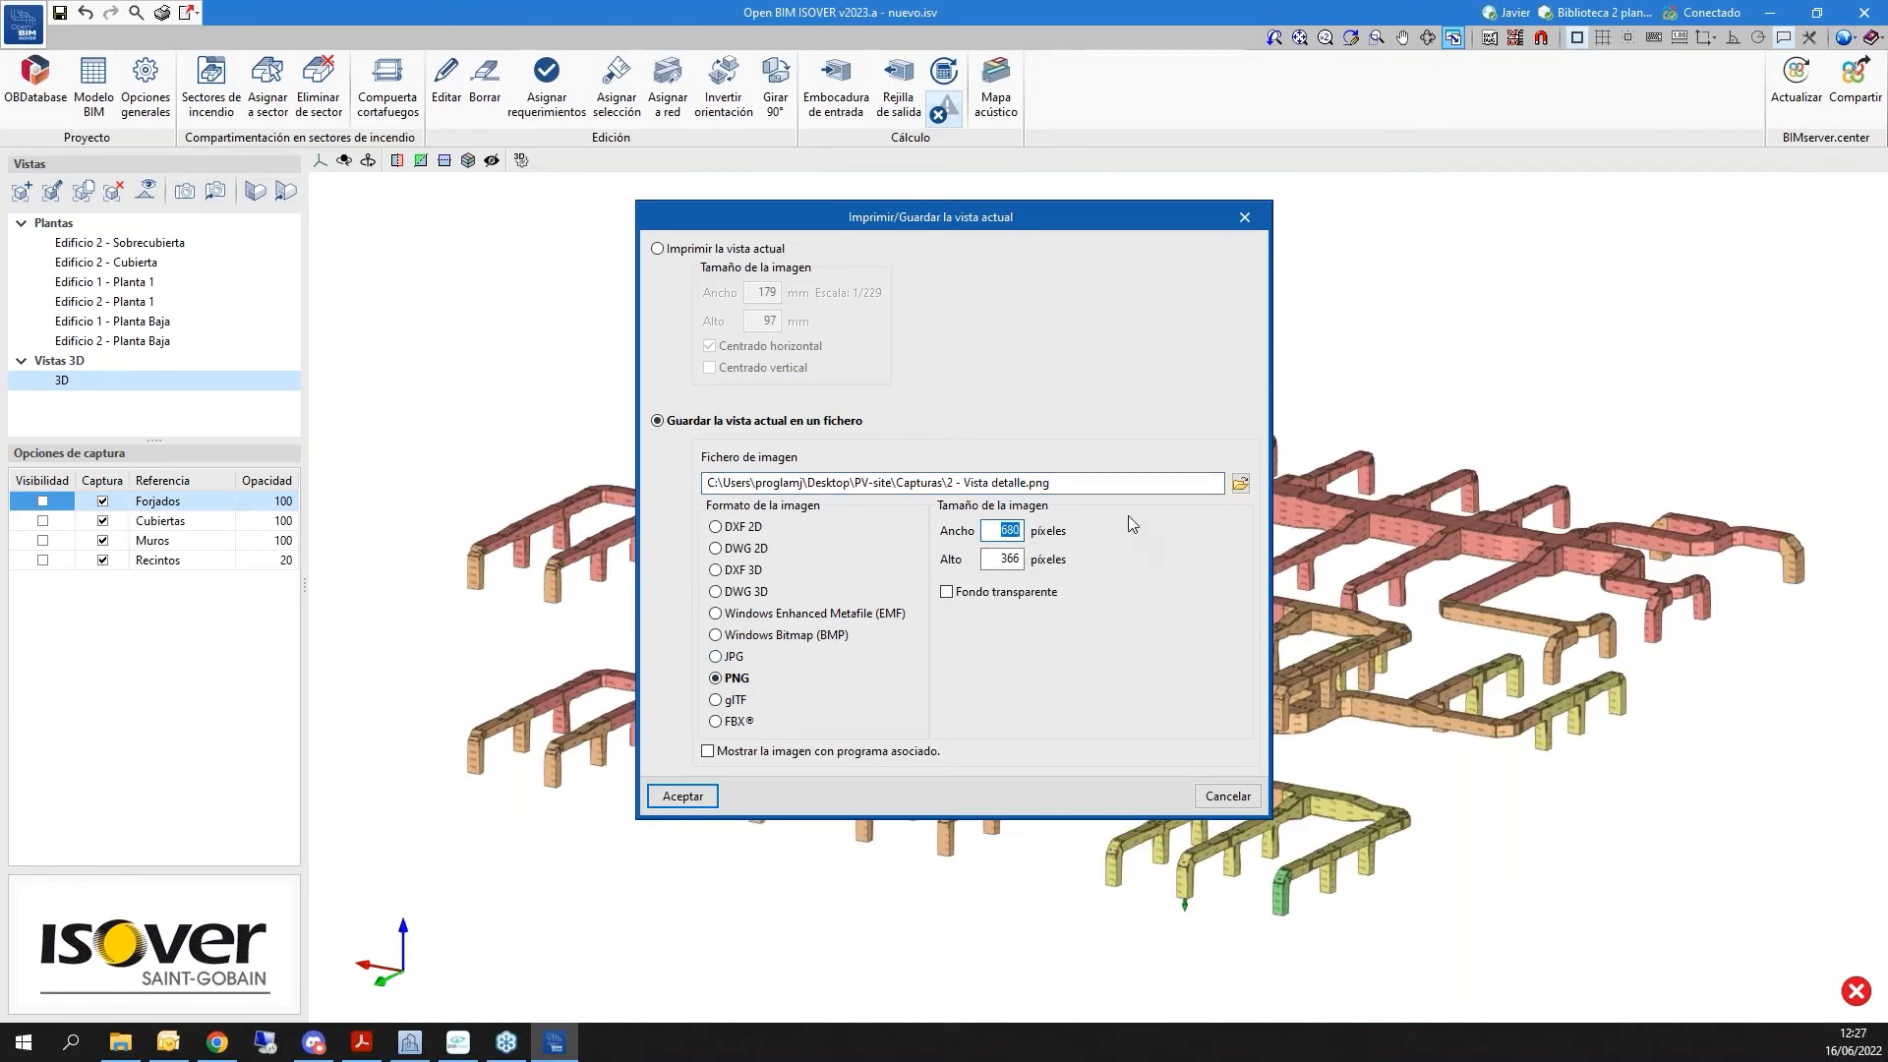
text(200)
key(Tab)
double_click(1003, 531)
text(2000)
key(Tab)
click(1242, 218)
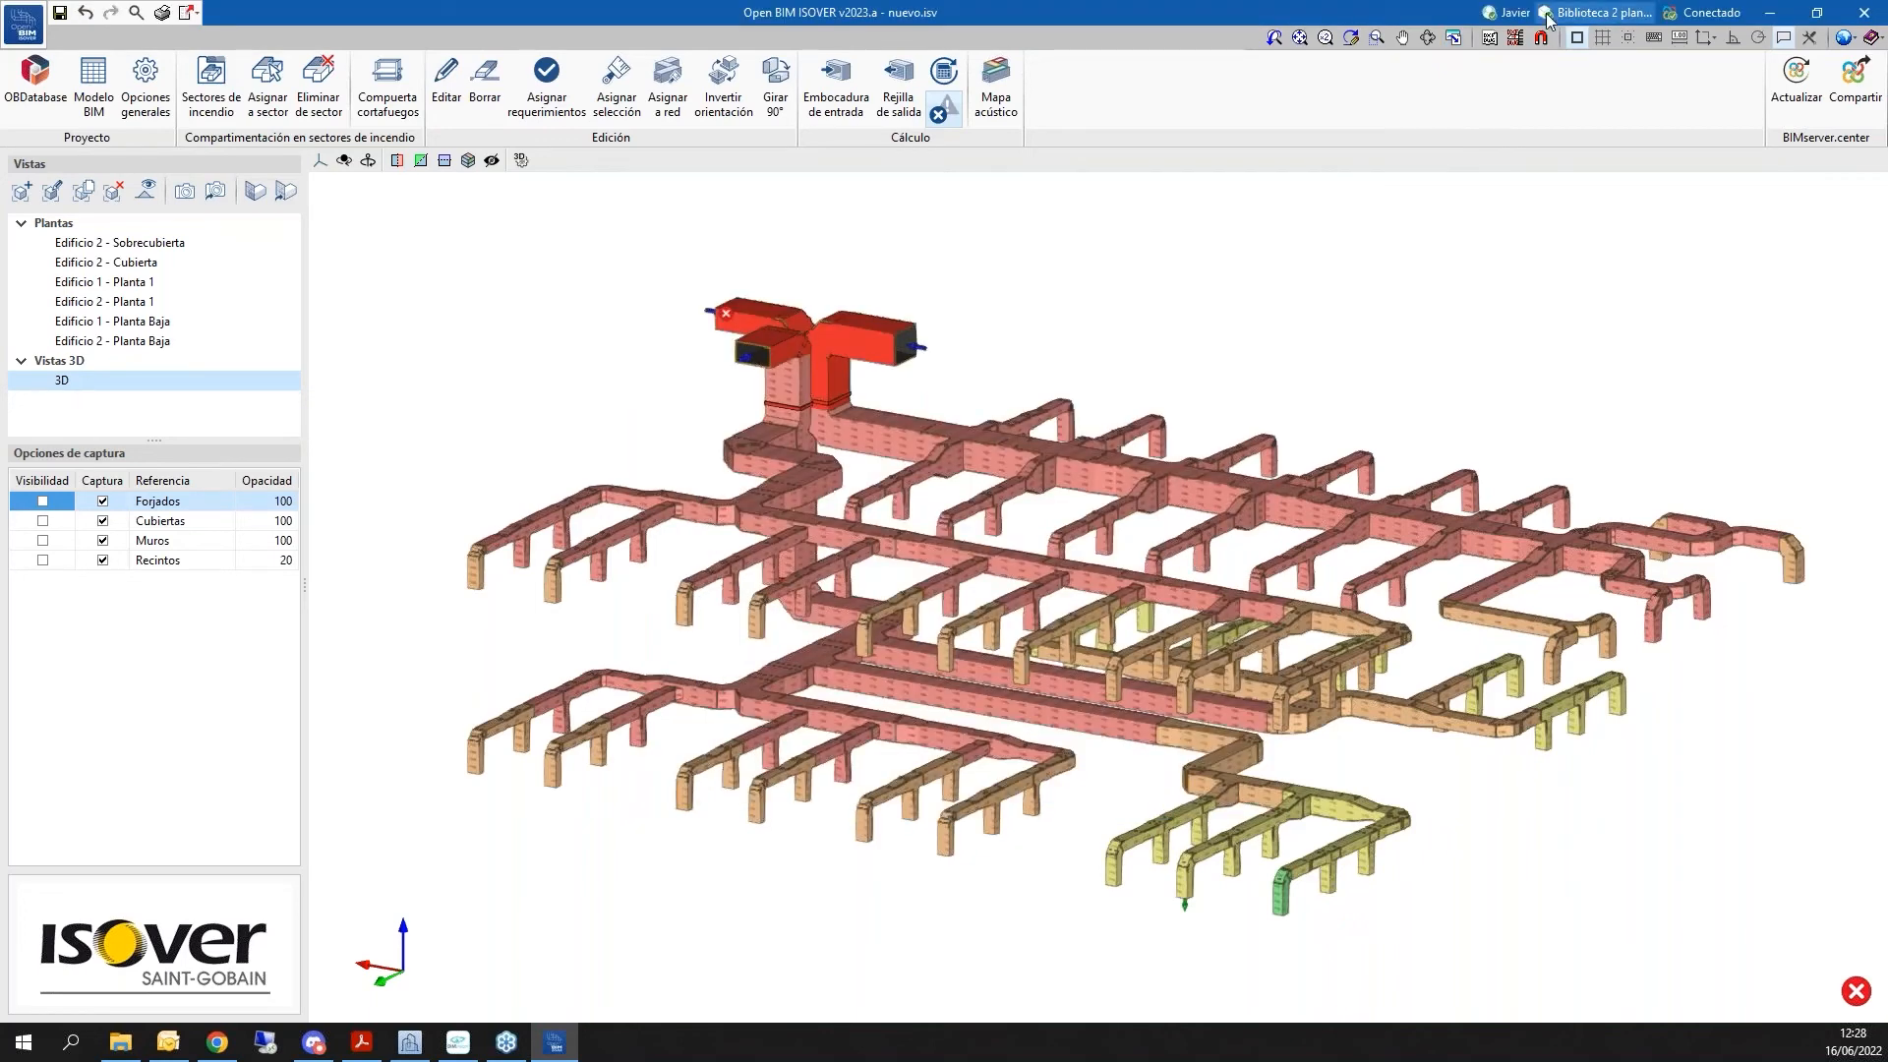
Set the acoustic map of the duct network to display the A option instead of an individual frequency band
click(1011, 113)
click(895, 455)
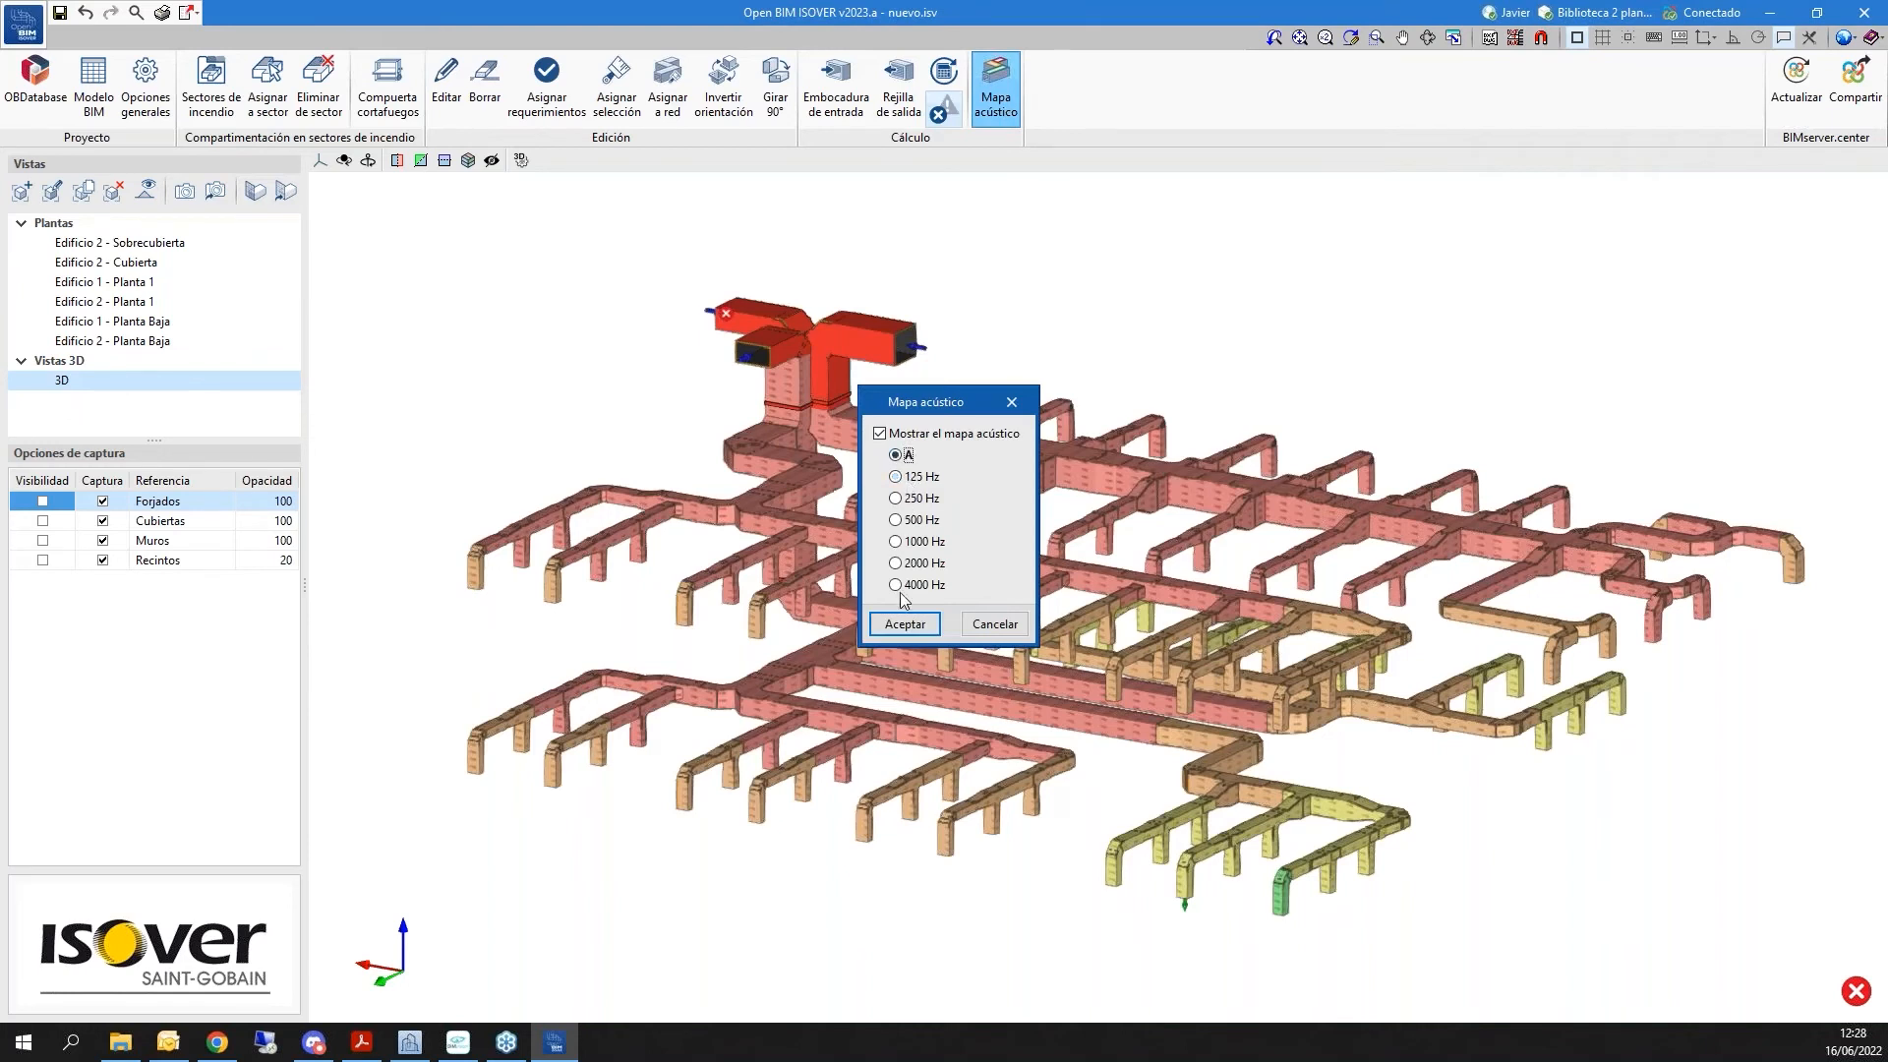
click(904, 623)
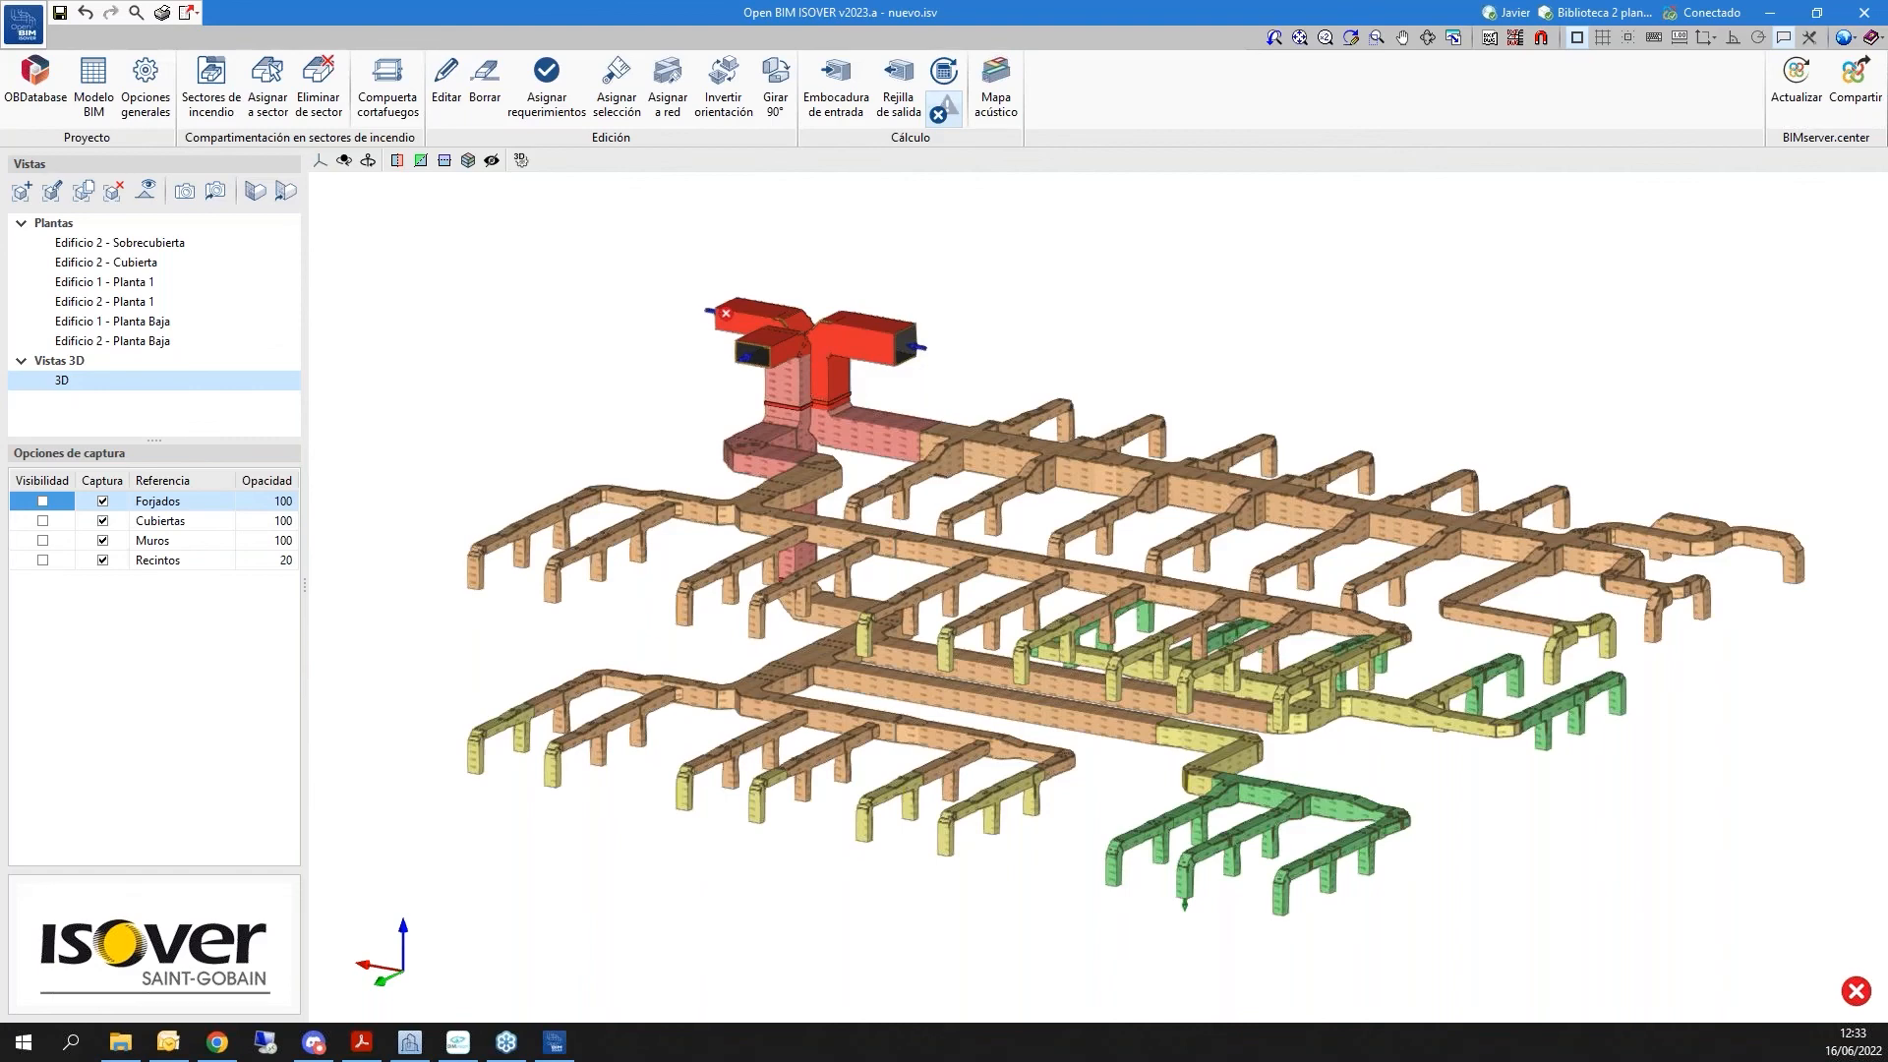
Switch to the browser, look at the active projects on BIMserver.center, and open the Store's application catalogue
click(216, 1041)
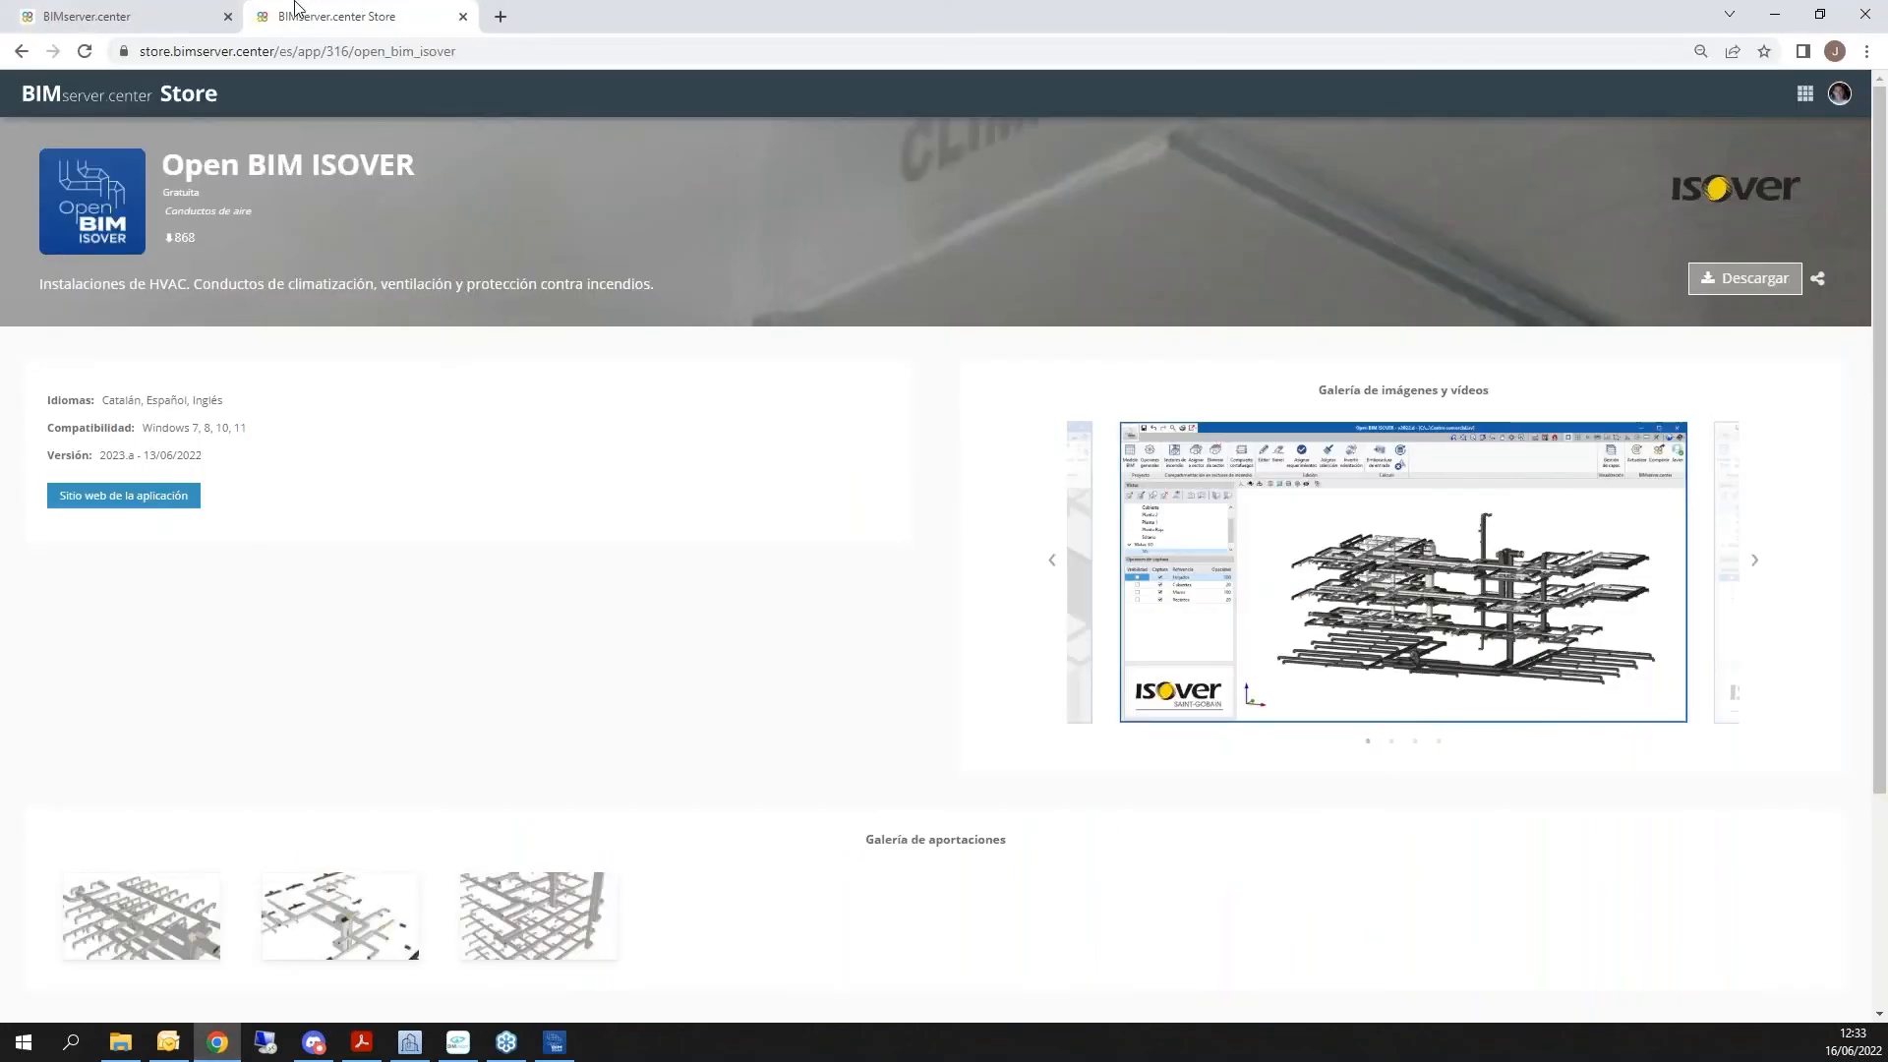
click(128, 16)
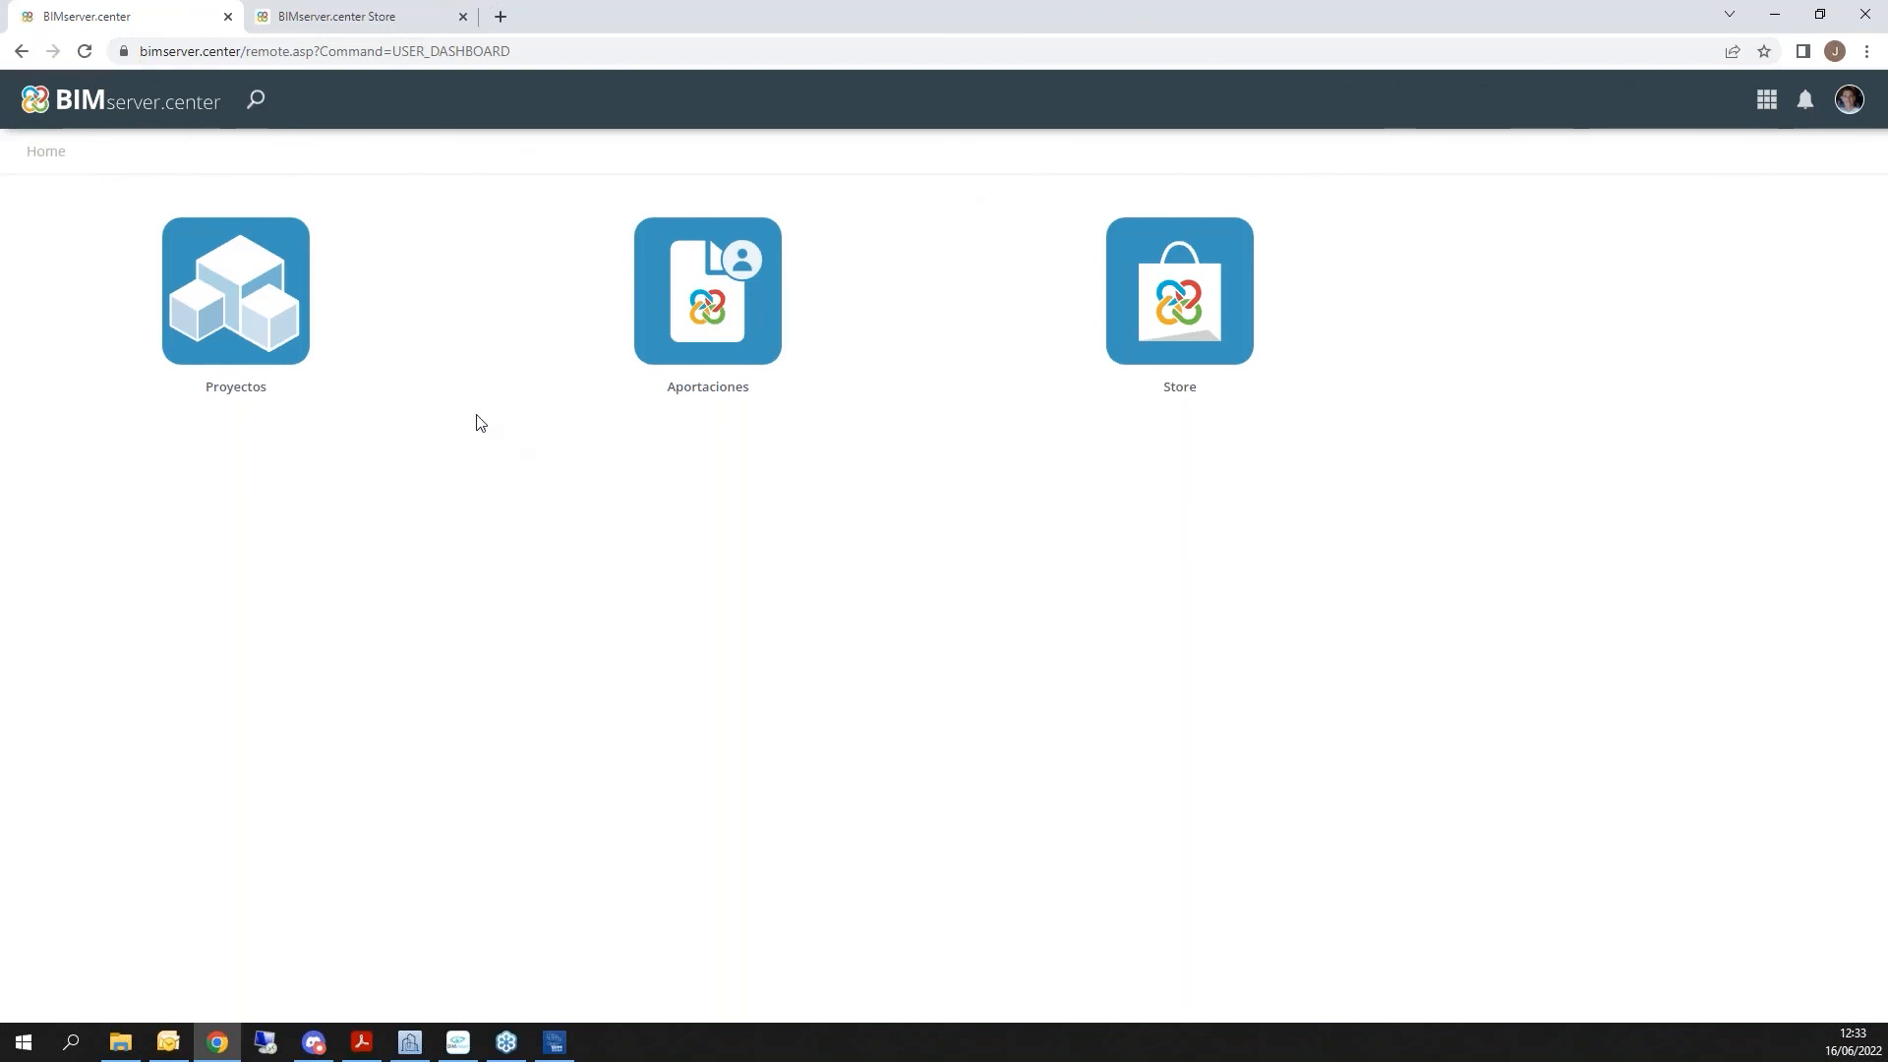
click(259, 322)
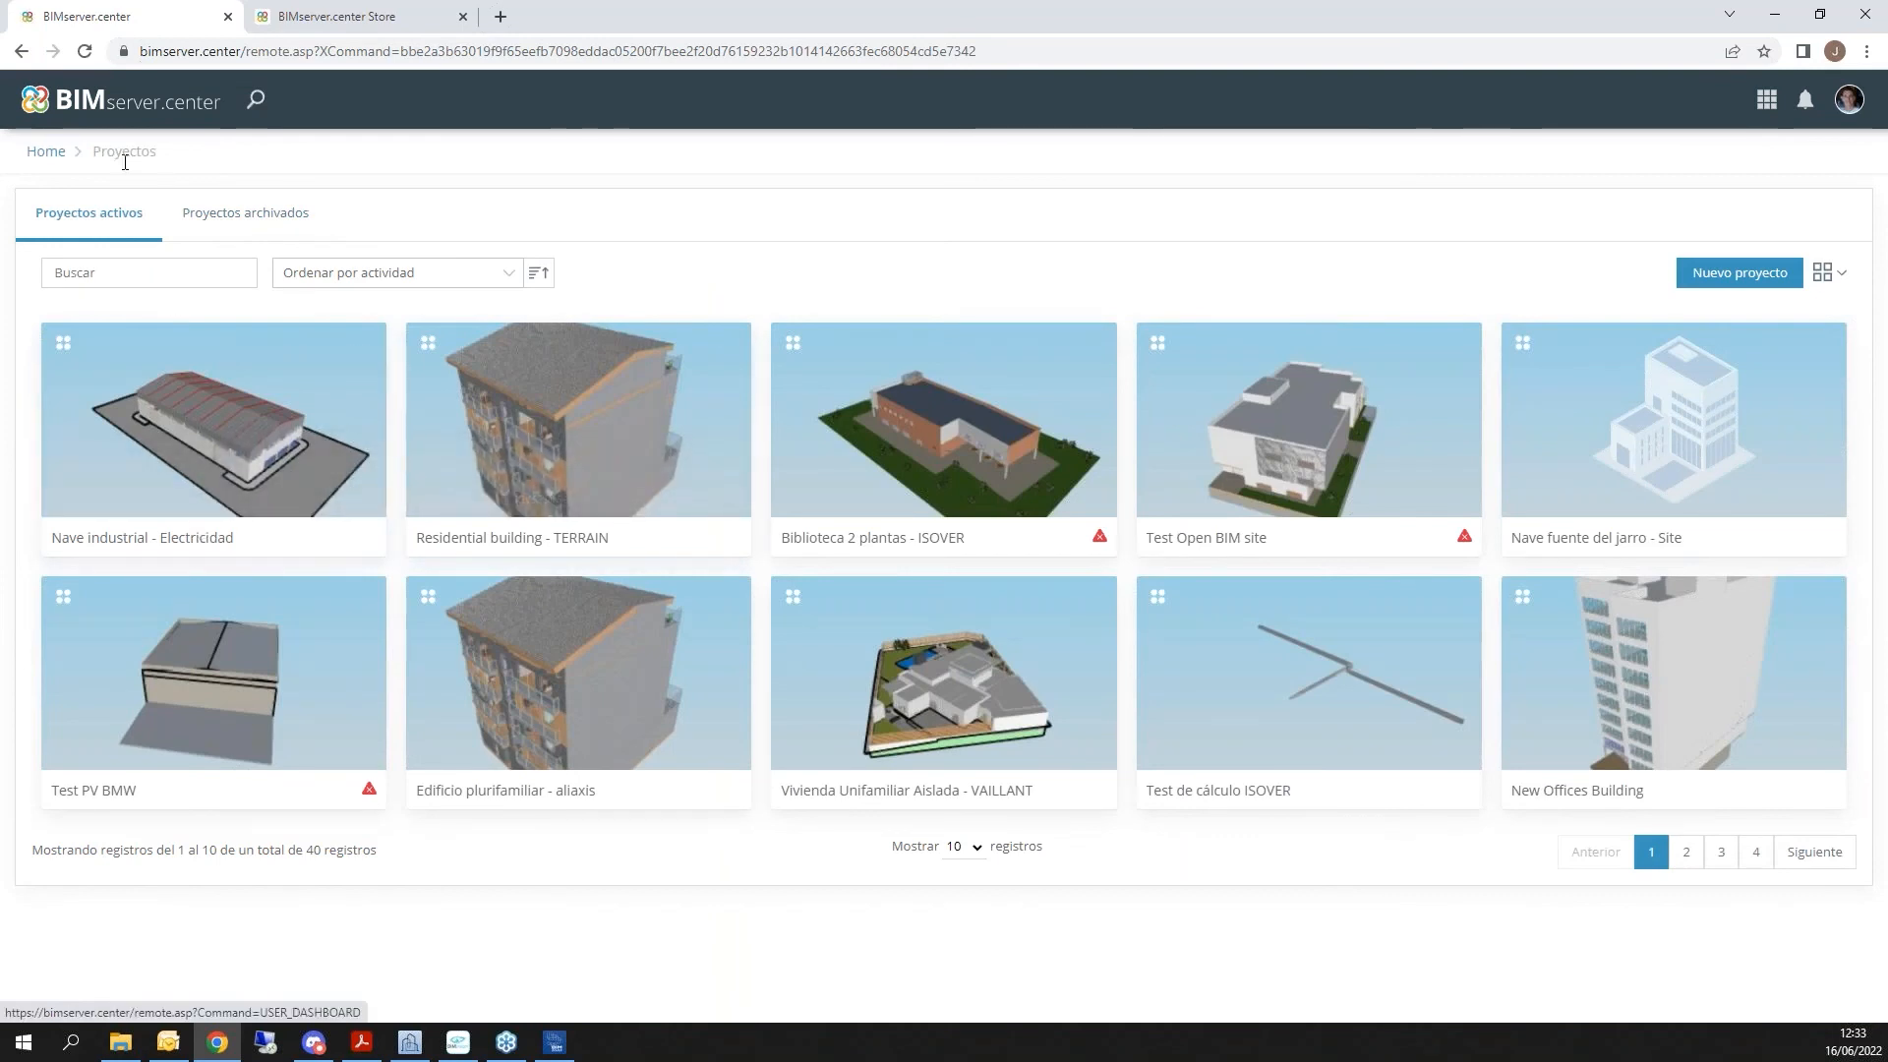
click(45, 151)
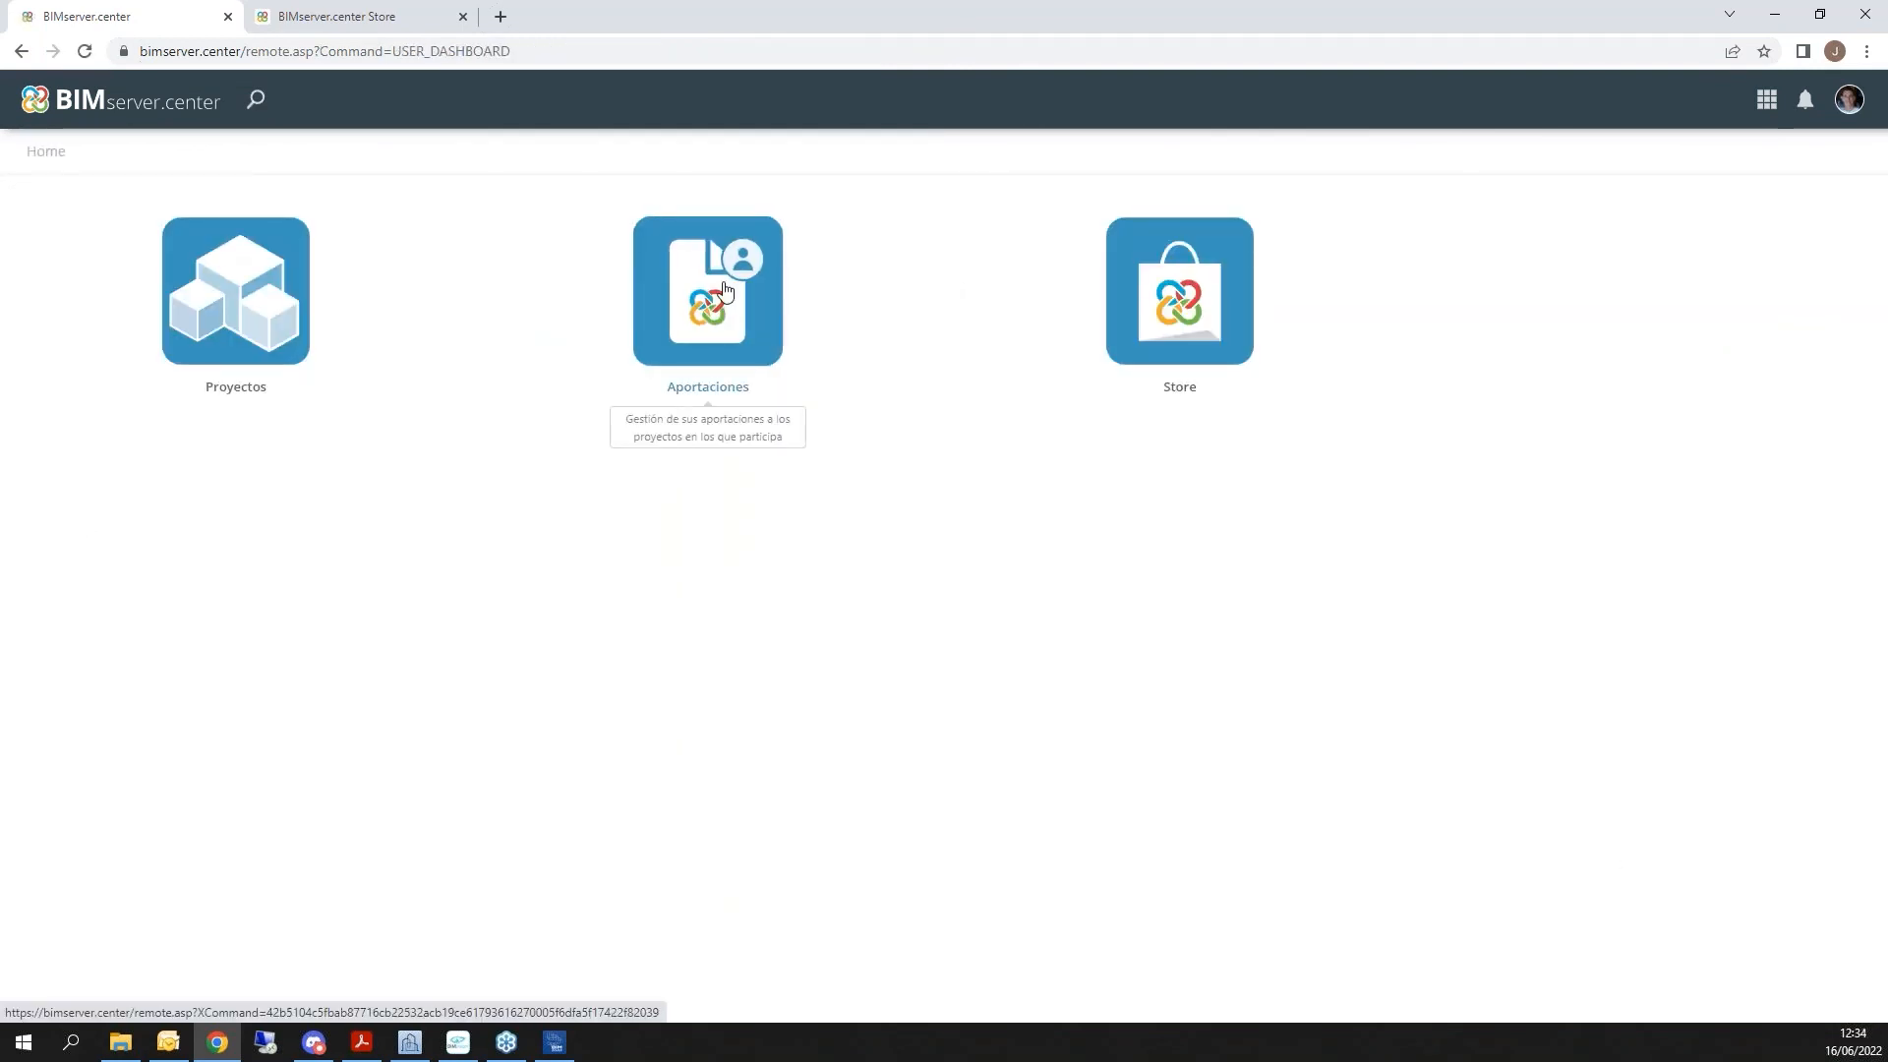
click(1179, 295)
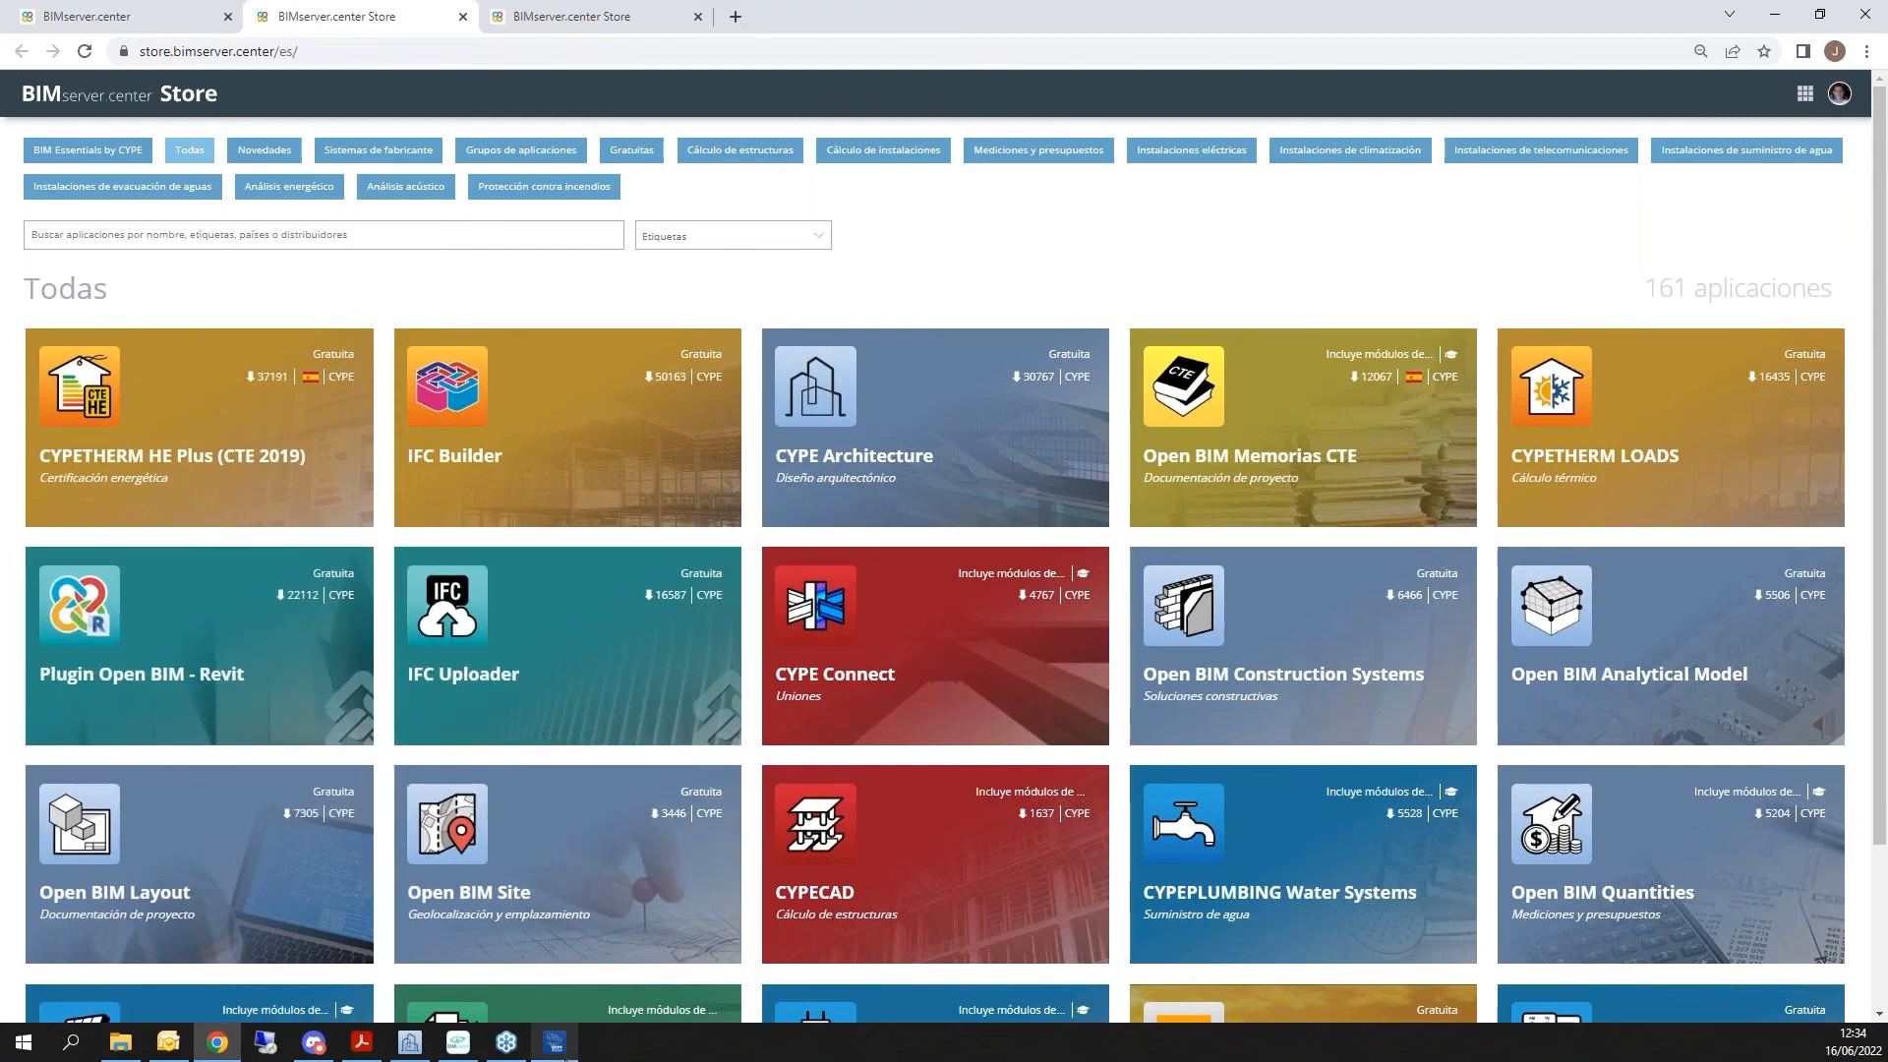
Return to Open BIM ISOVER to view the duct network's acoustic map in the 3D view
click(555, 1041)
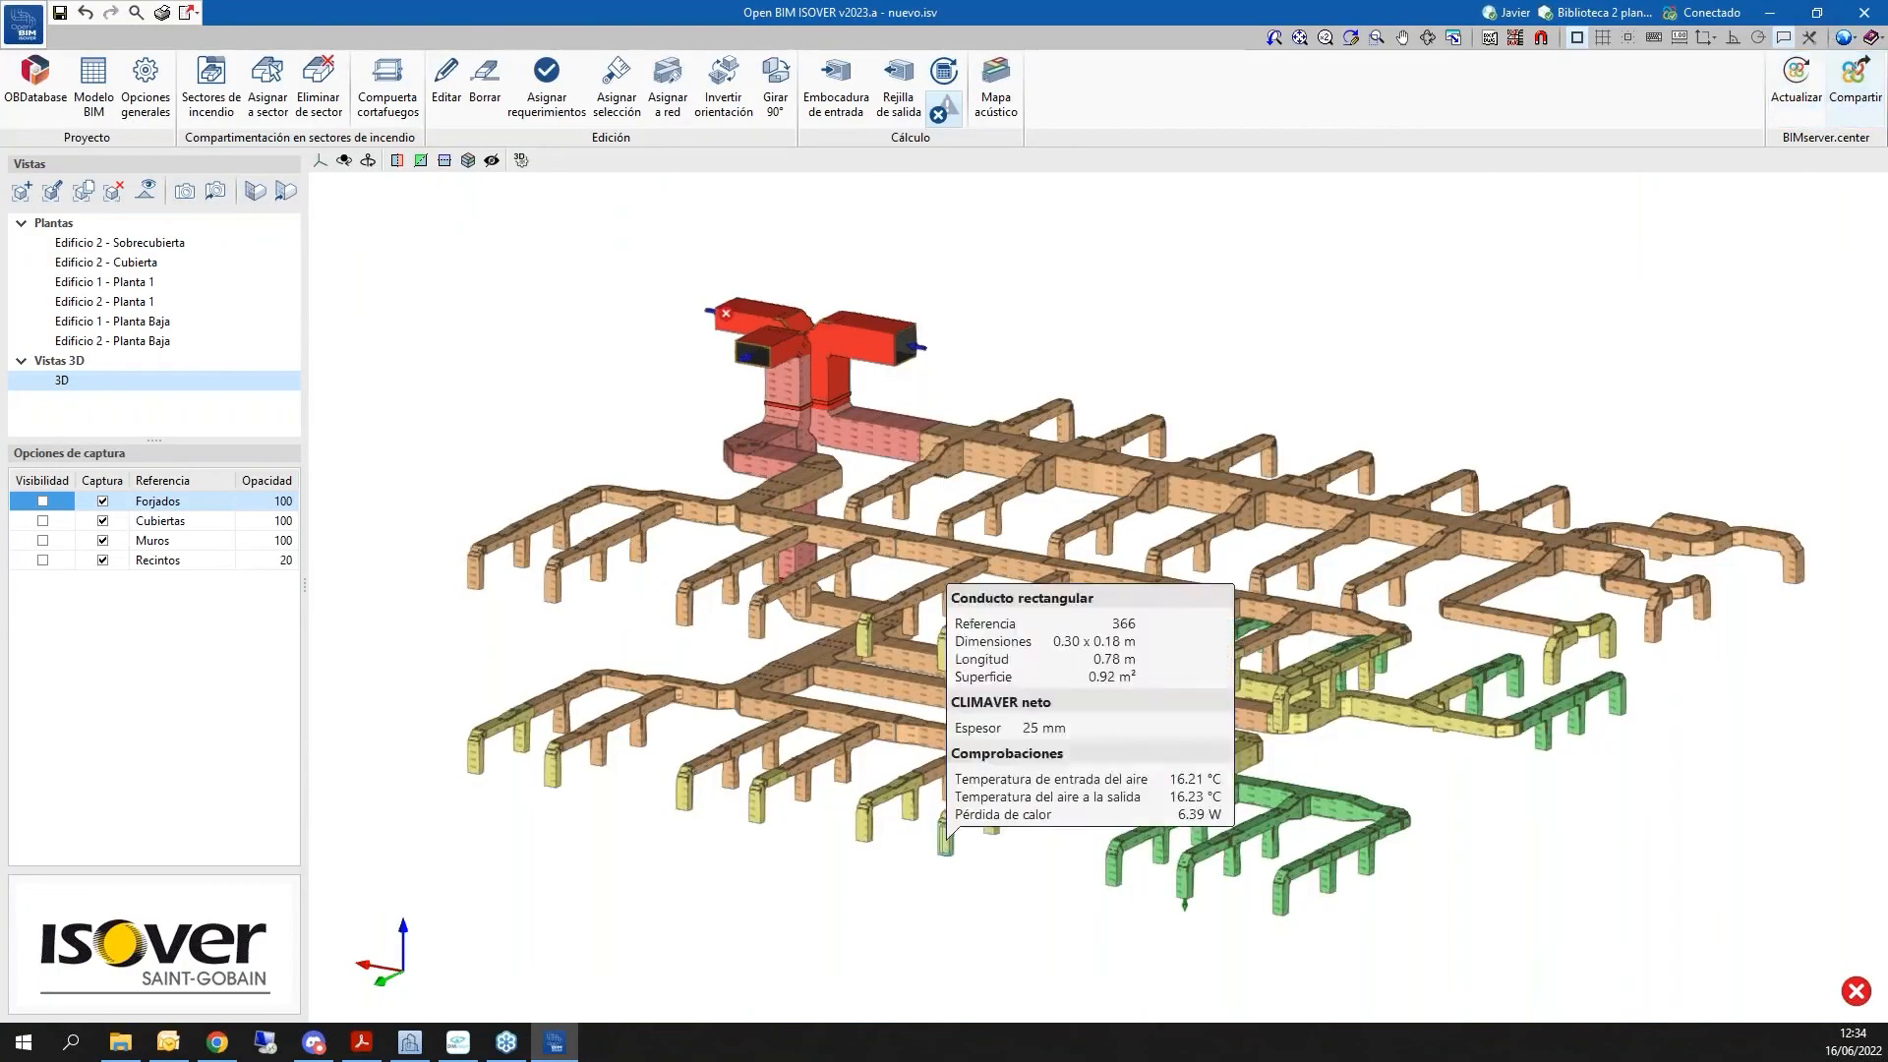
click(216, 1044)
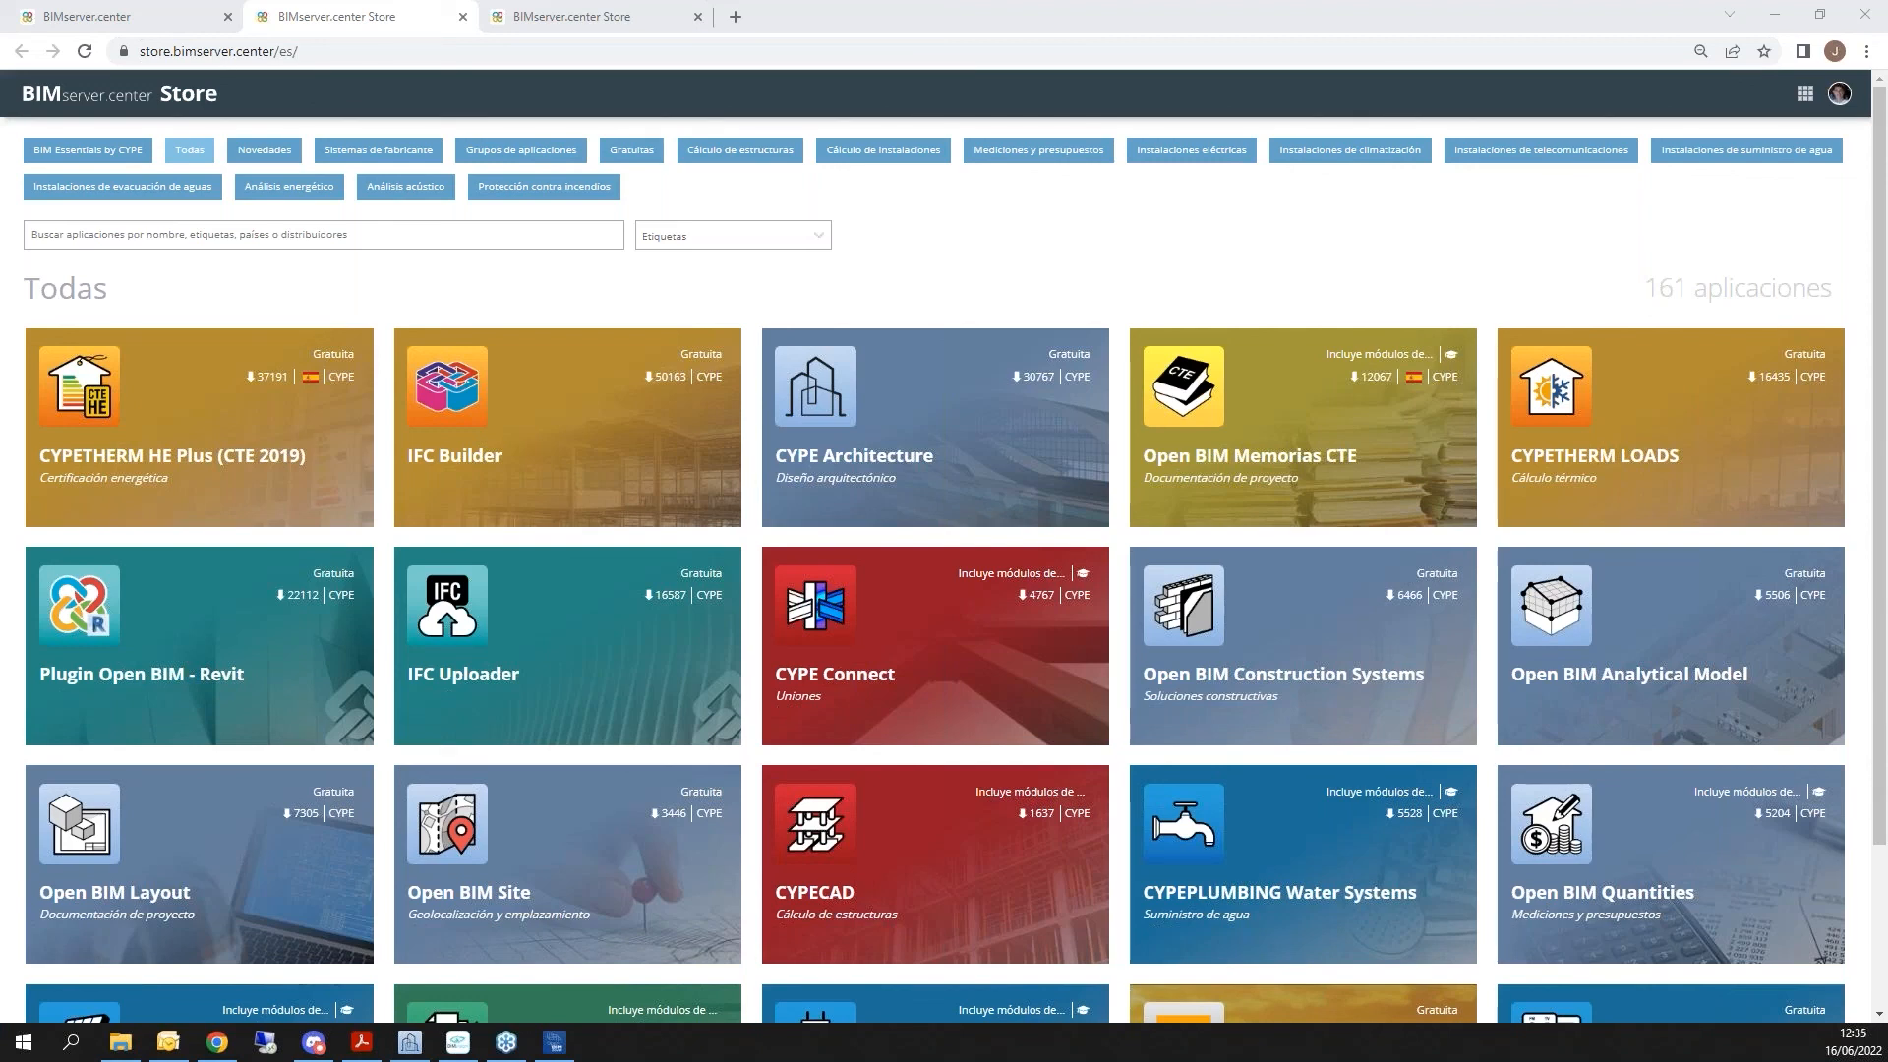
click(554, 1042)
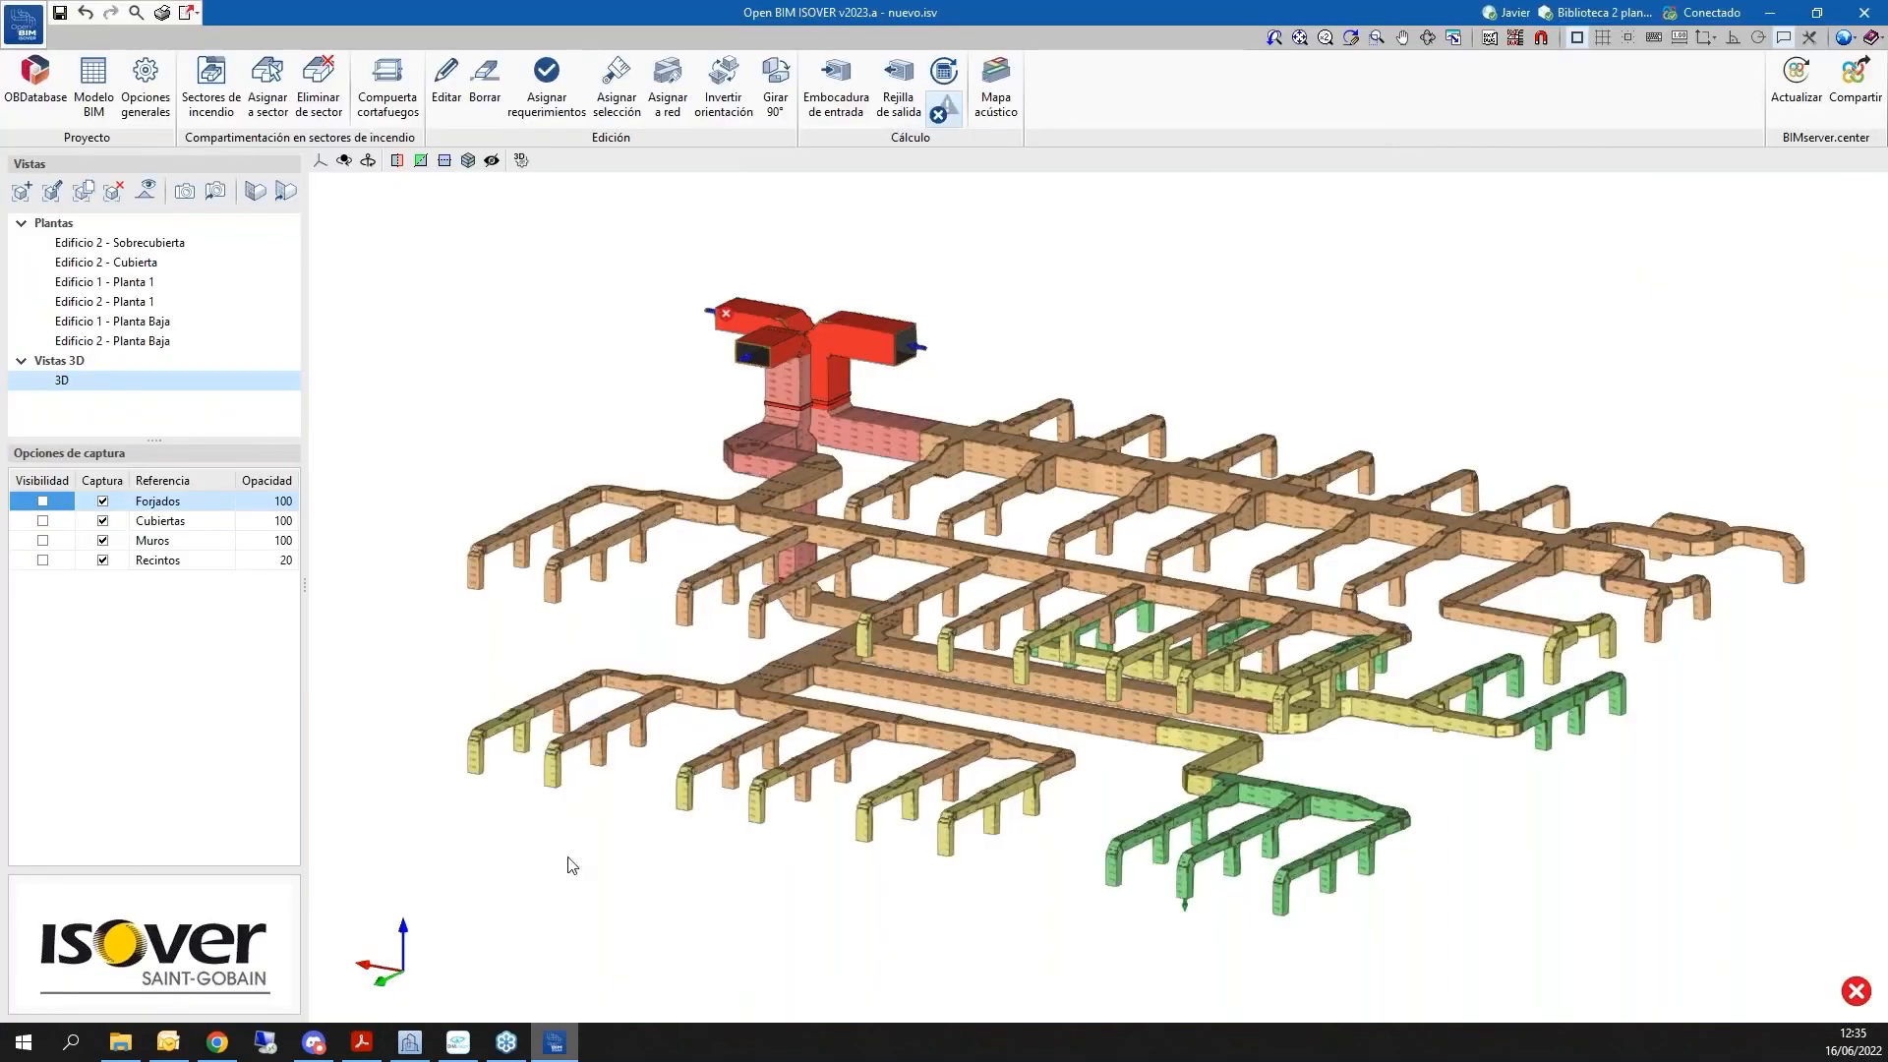